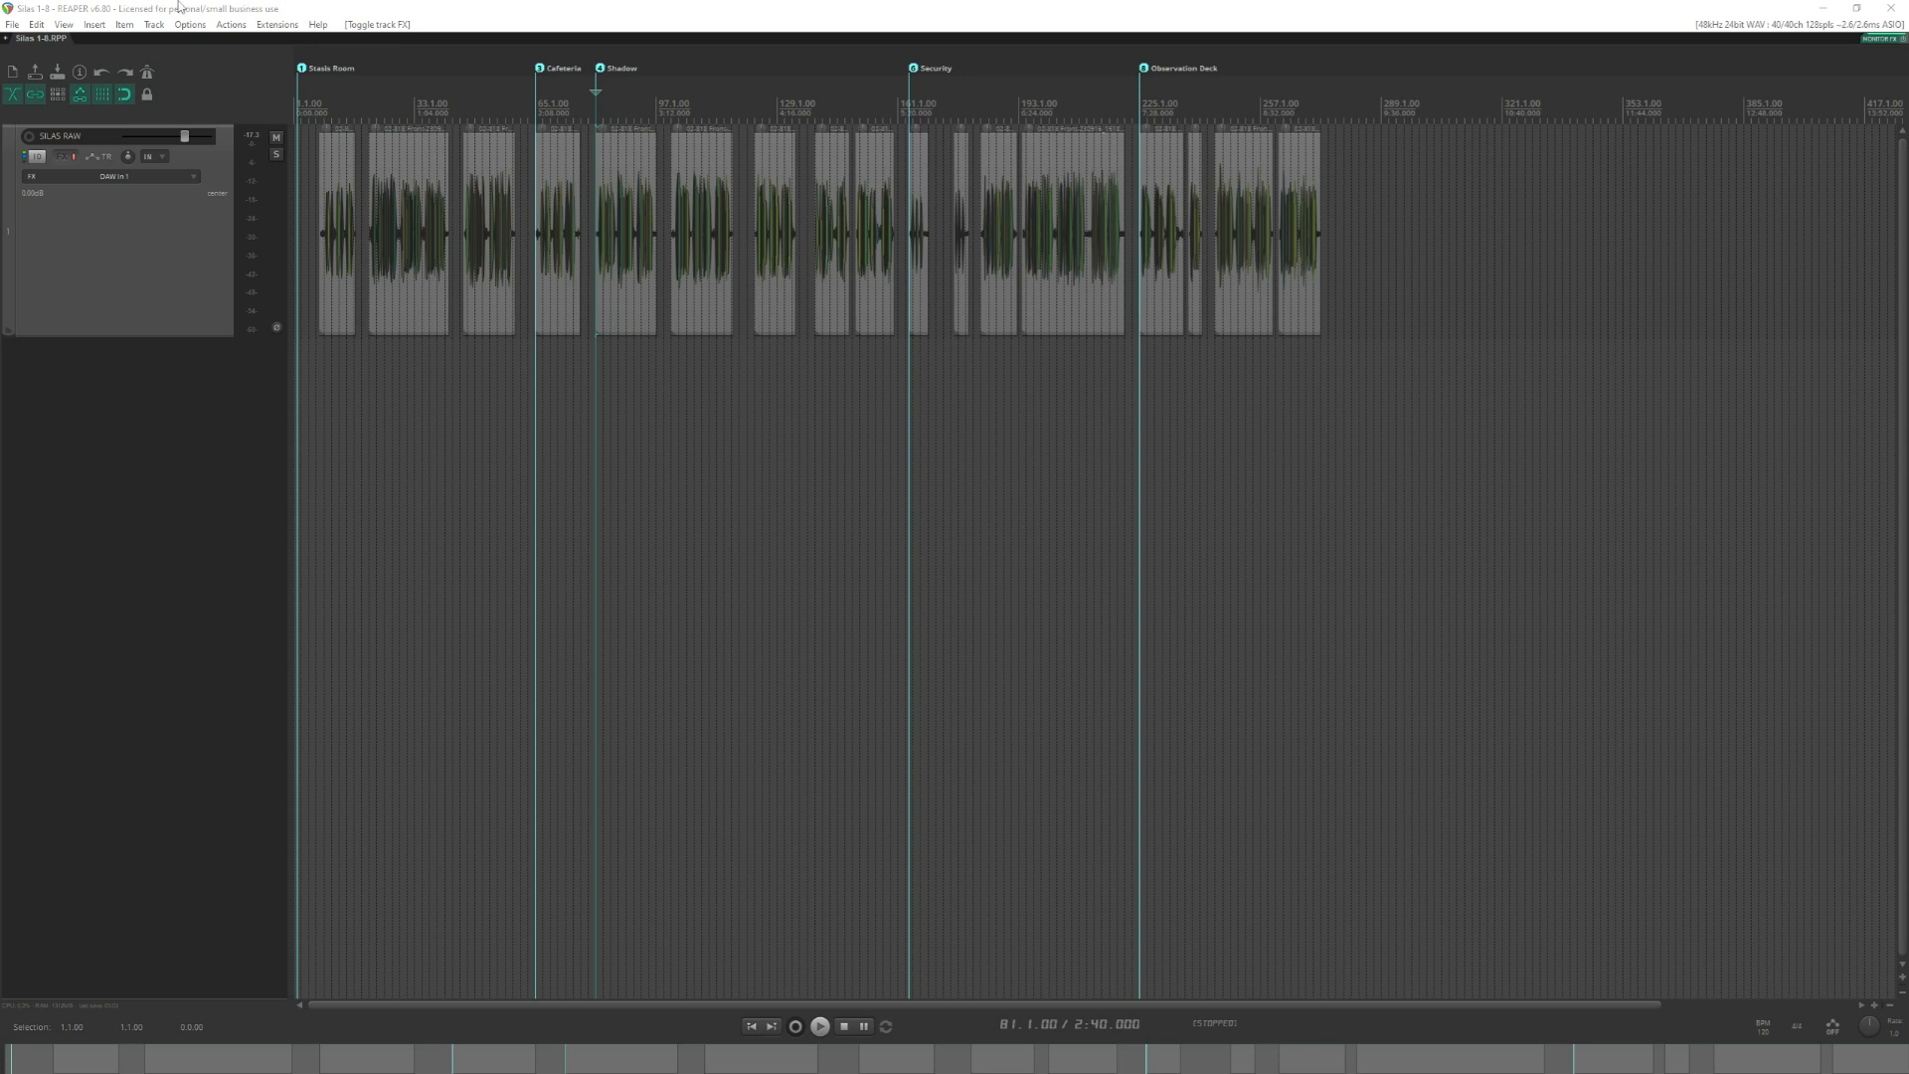
Save the project under the new name "04 Shadow" in the Silas 1-8 folder.
{"action": "left_click", "coordinate": [179, 6]}
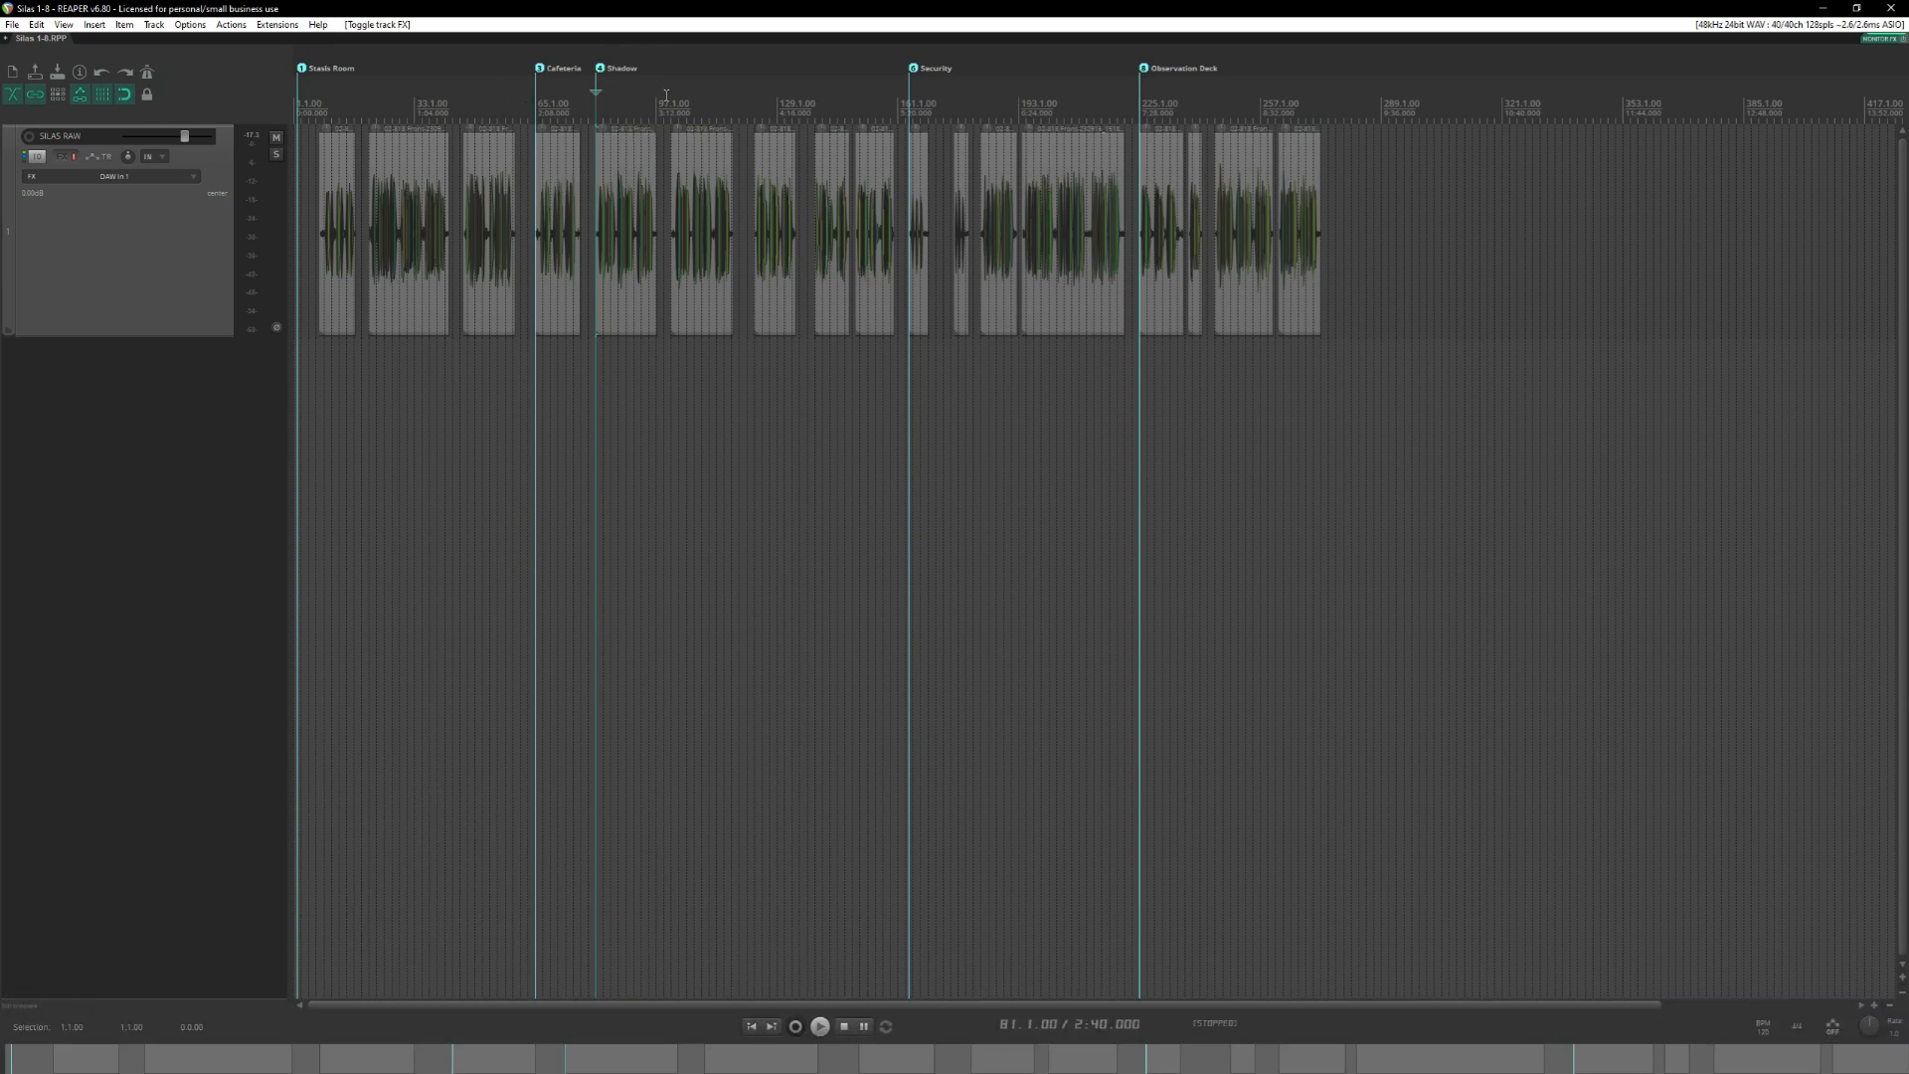
{"action": "left_click", "coordinate": [12, 24]}
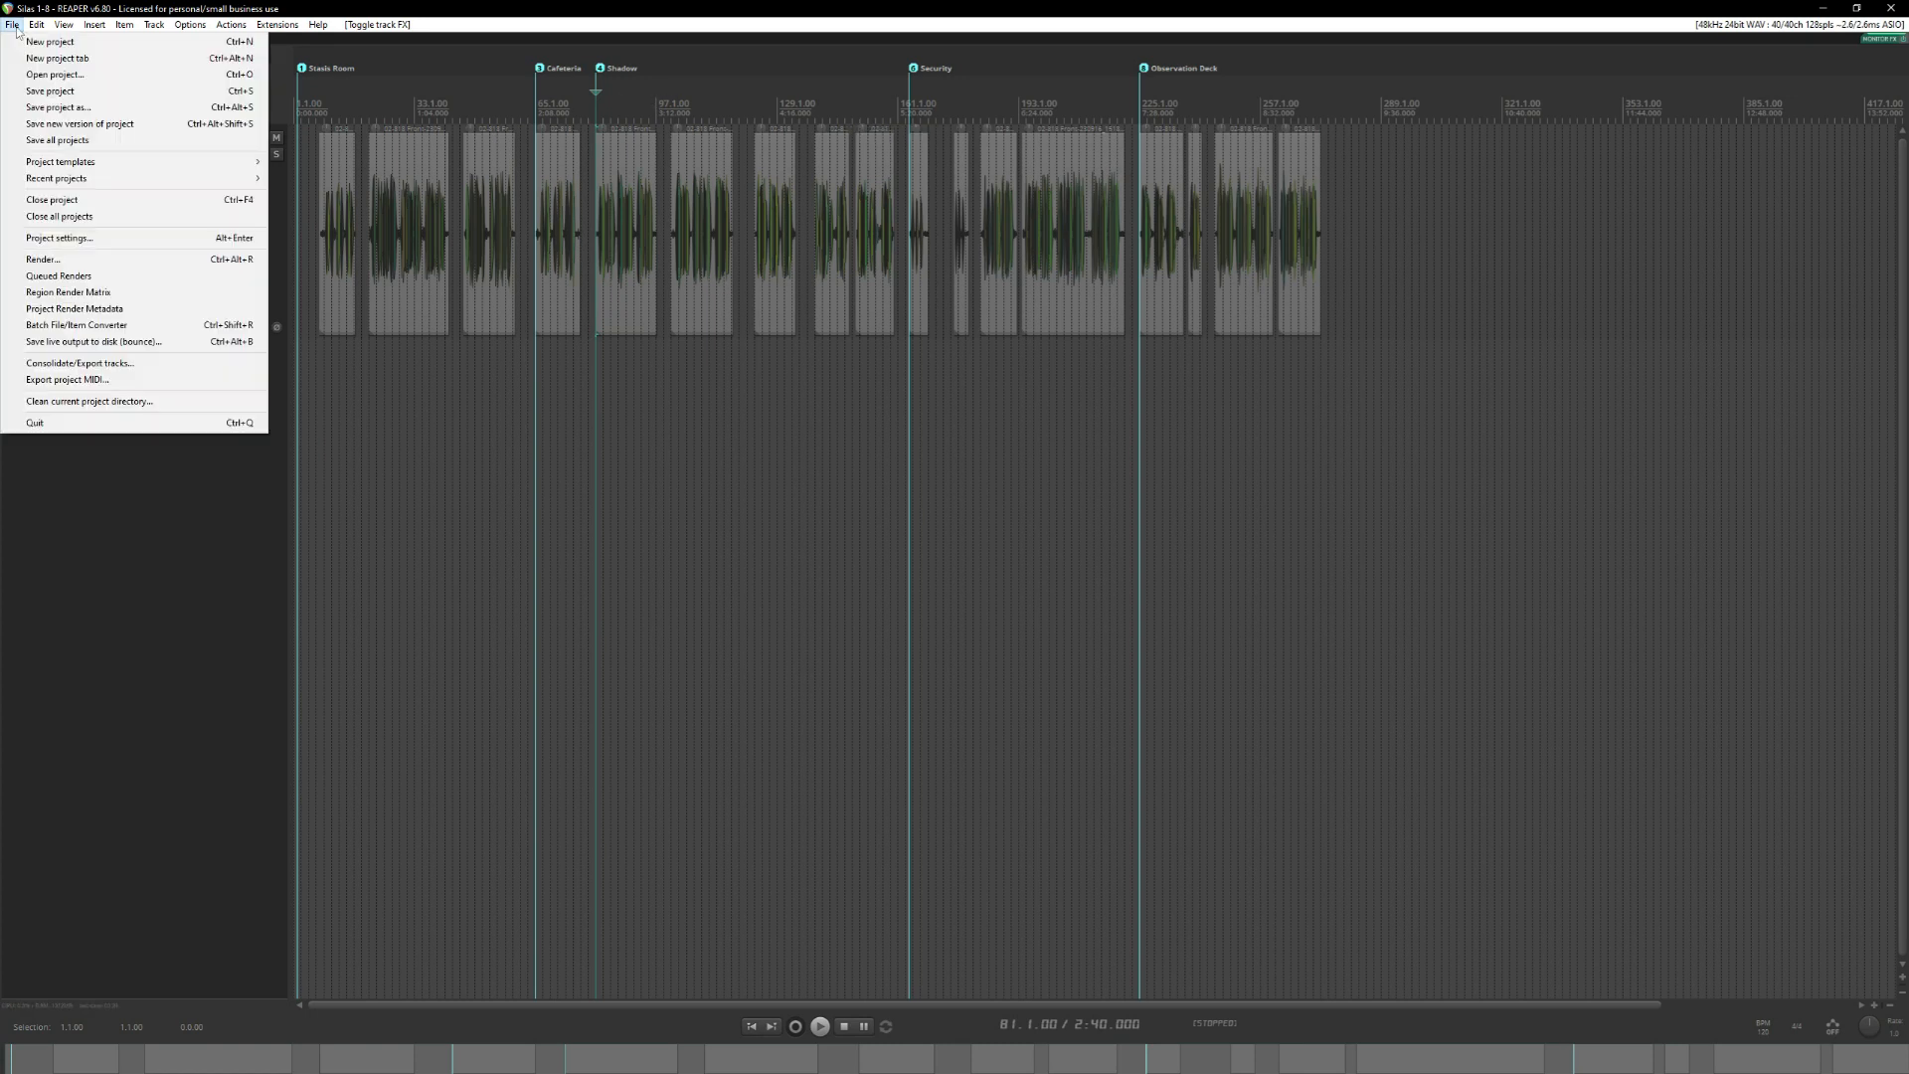
{"action": "left_click", "coordinate": [65, 108]}
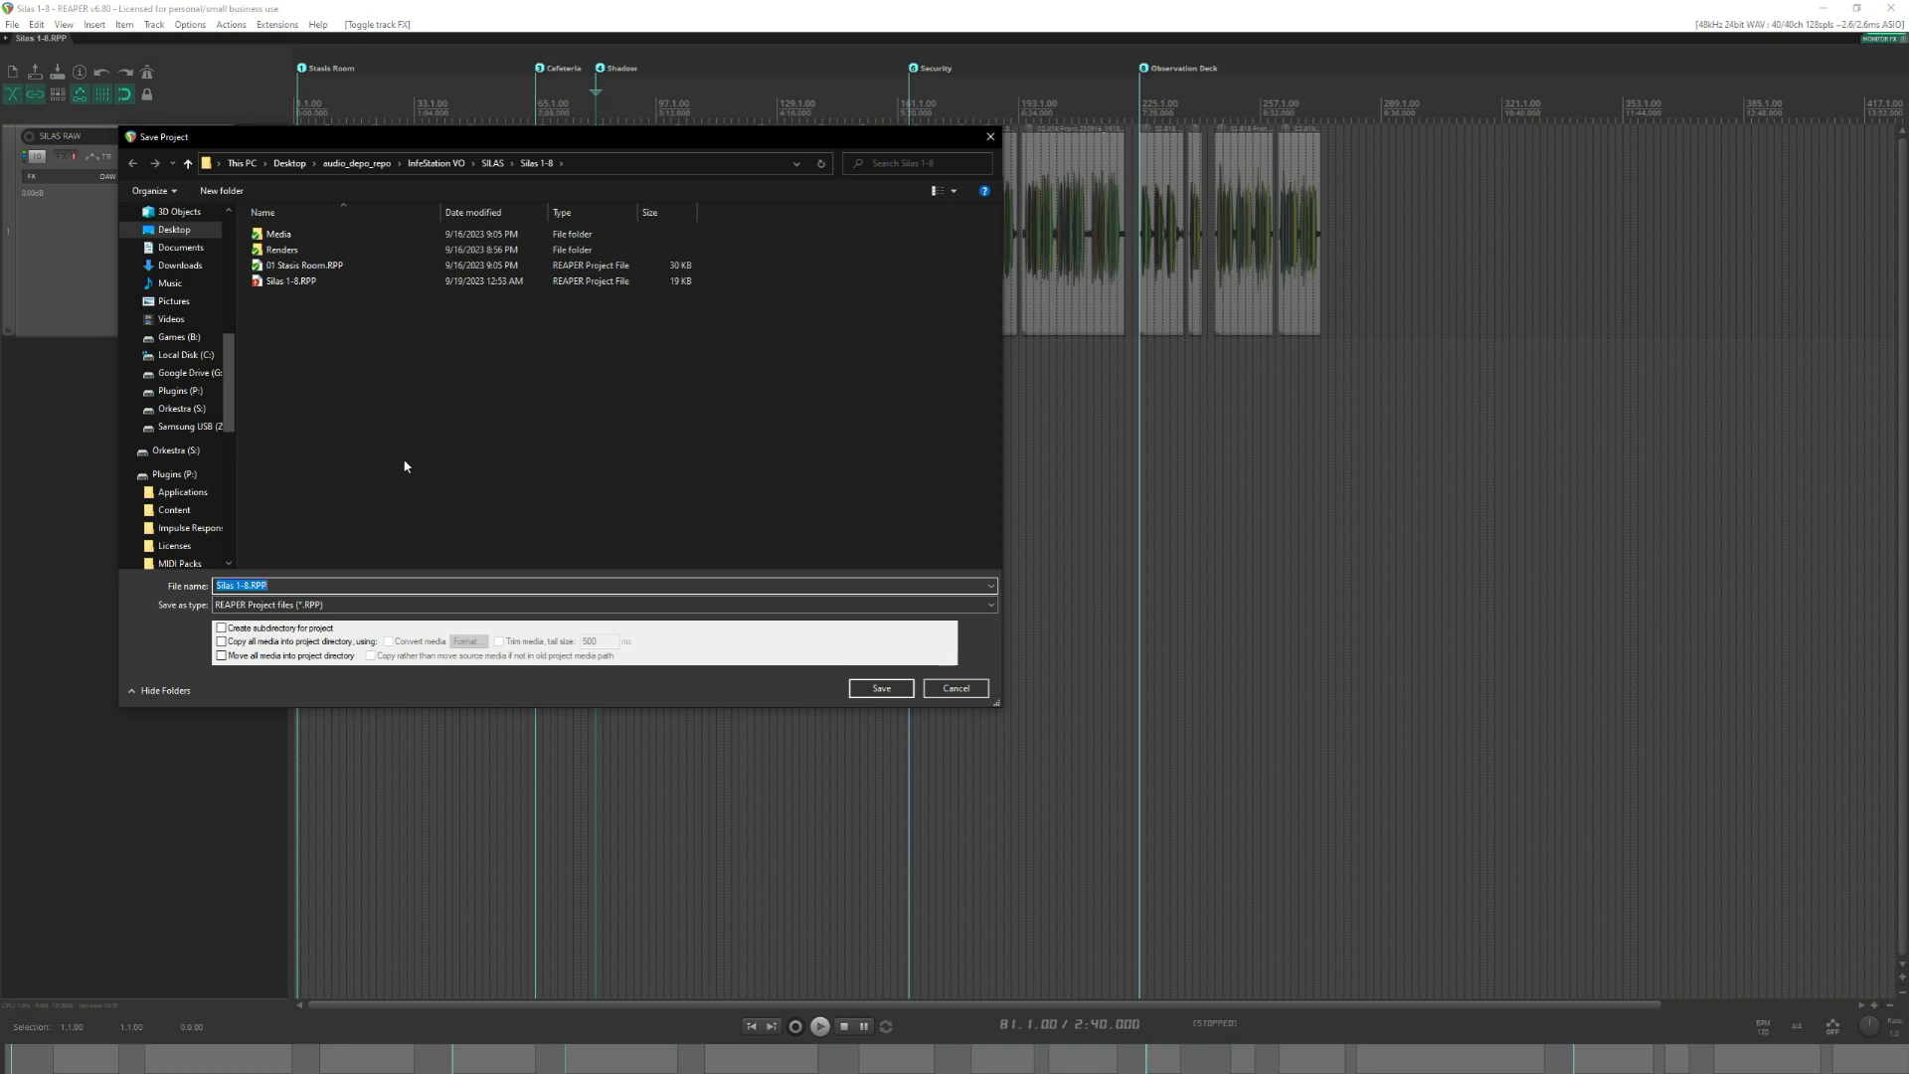
{"action": "type", "text": "04 Shadow"}
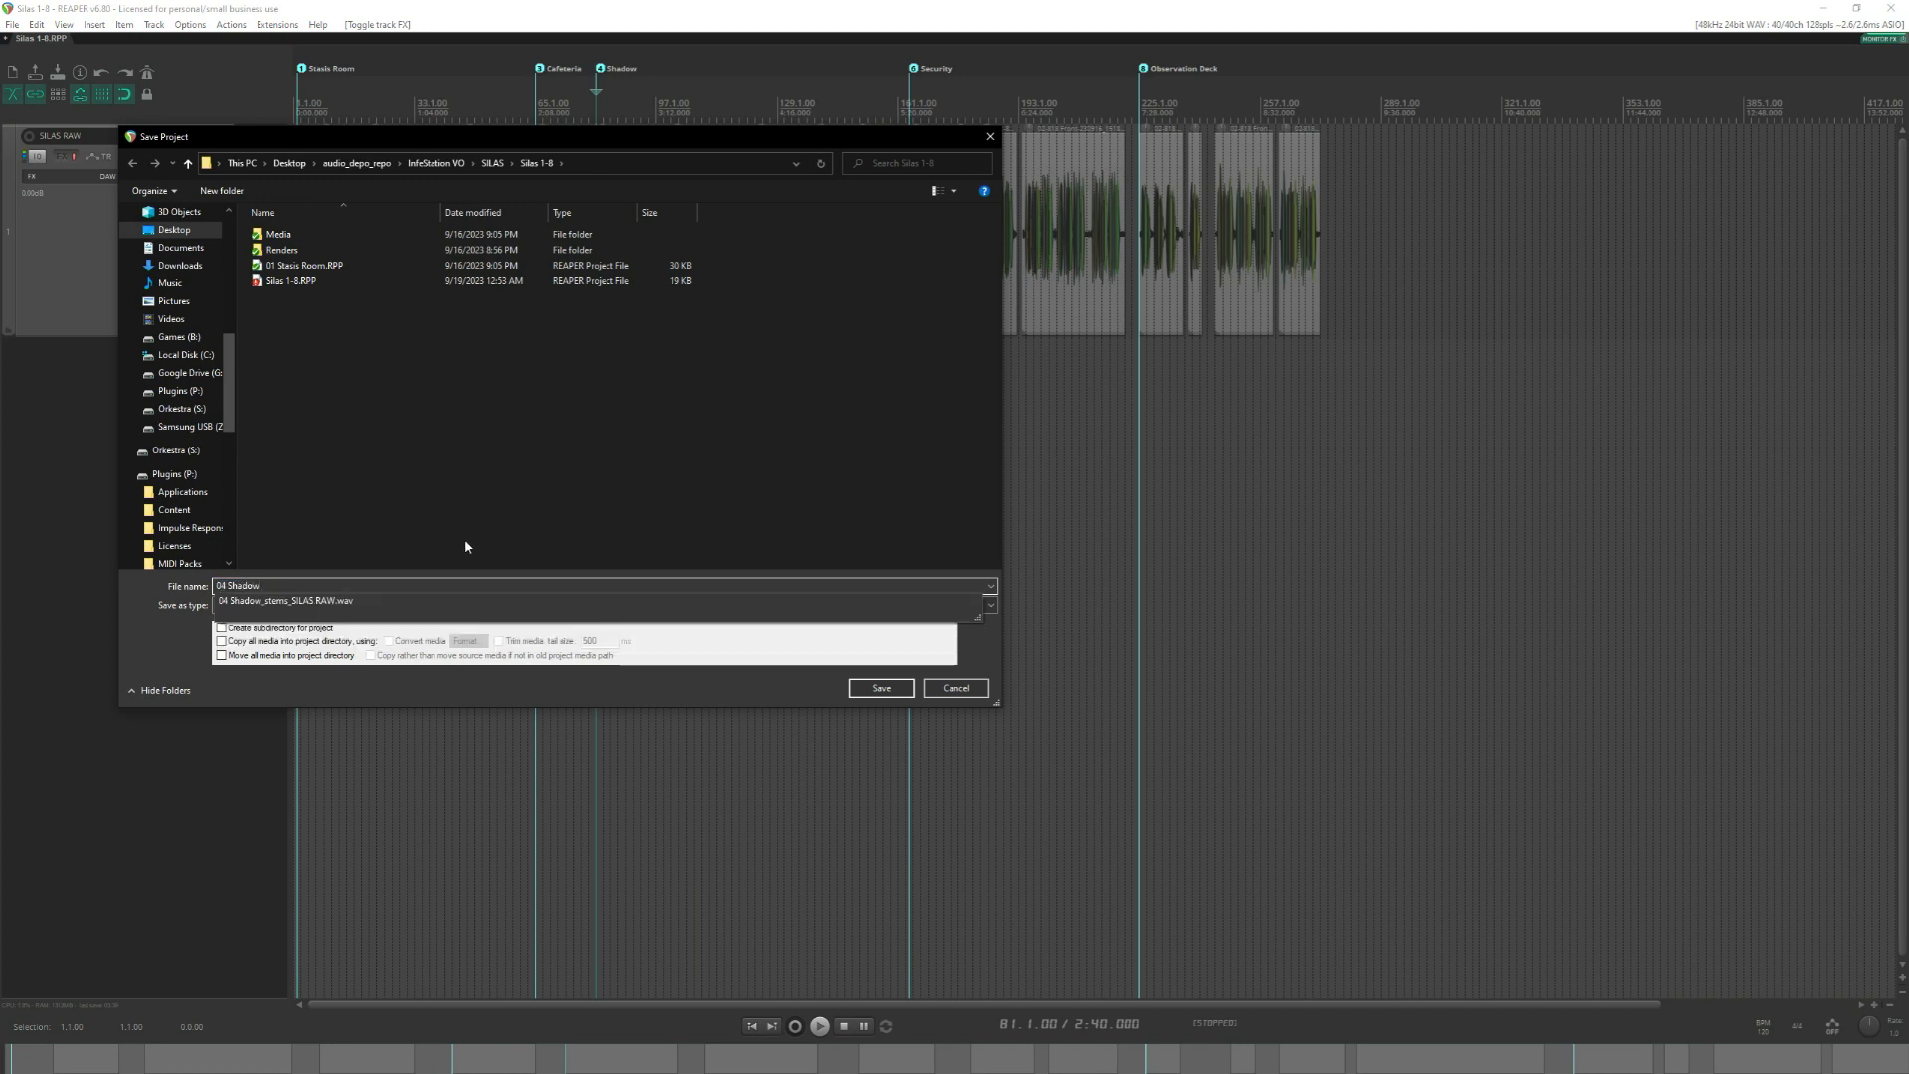
{"action": "left_click", "coordinate": [425, 489]}
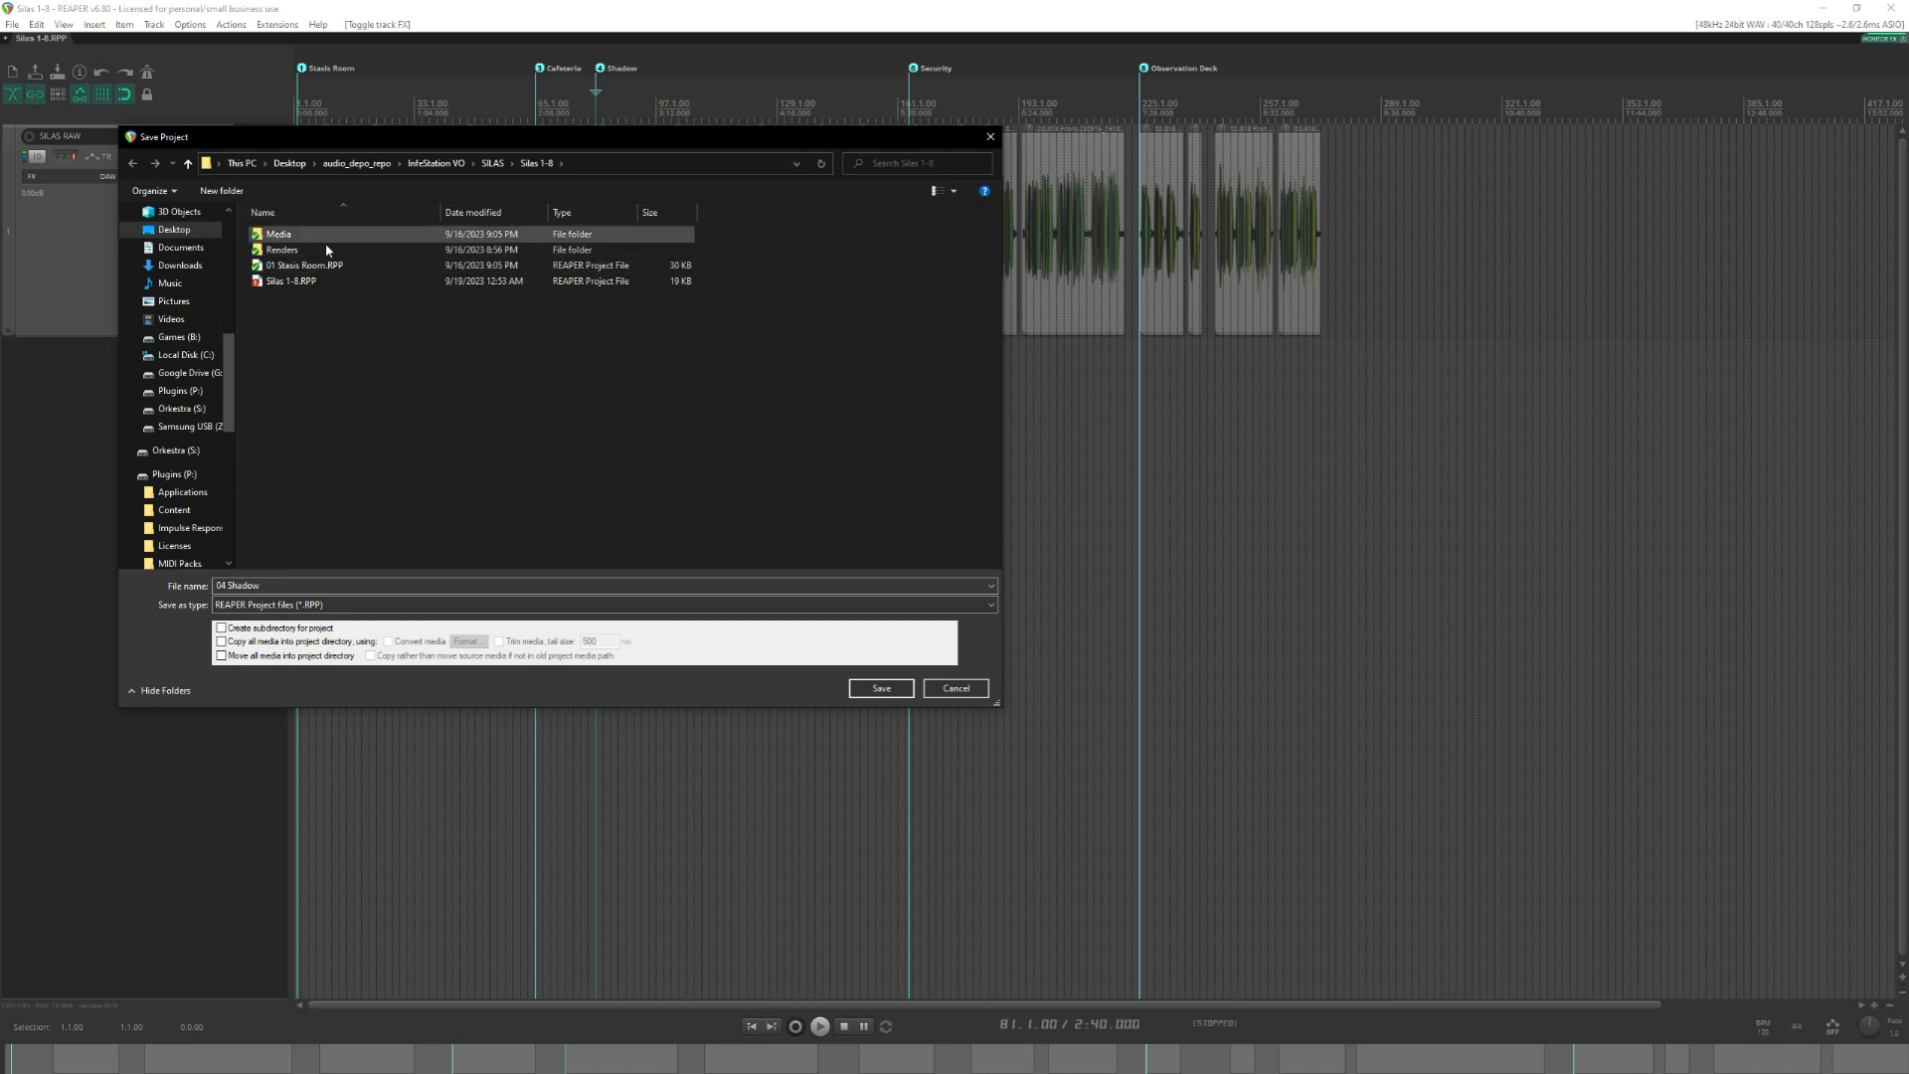
{"action": "left_click", "coordinate": [905, 693]}
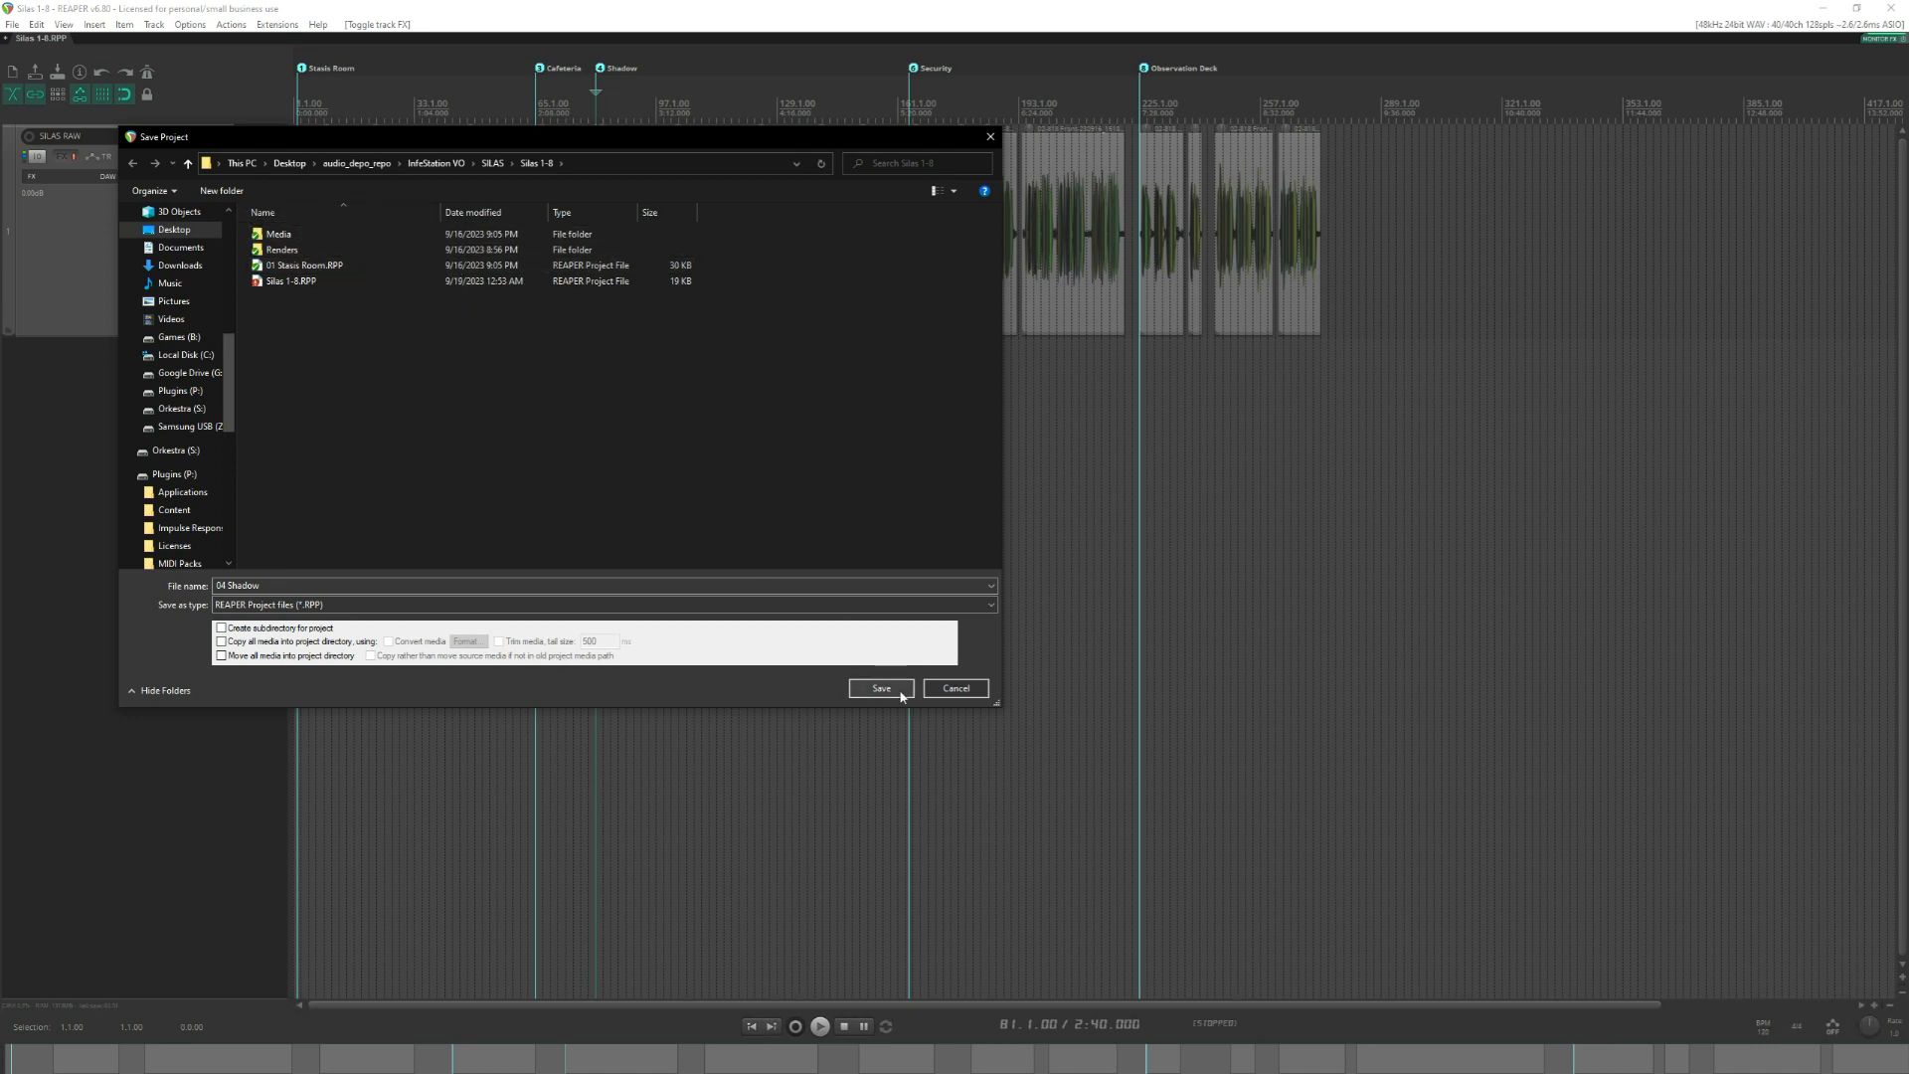
Delete all audio clips before the Shadow marker and remove the Cafeteria and Stasis Room markers.
{"action": "left_click", "coordinate": [581, 353]}
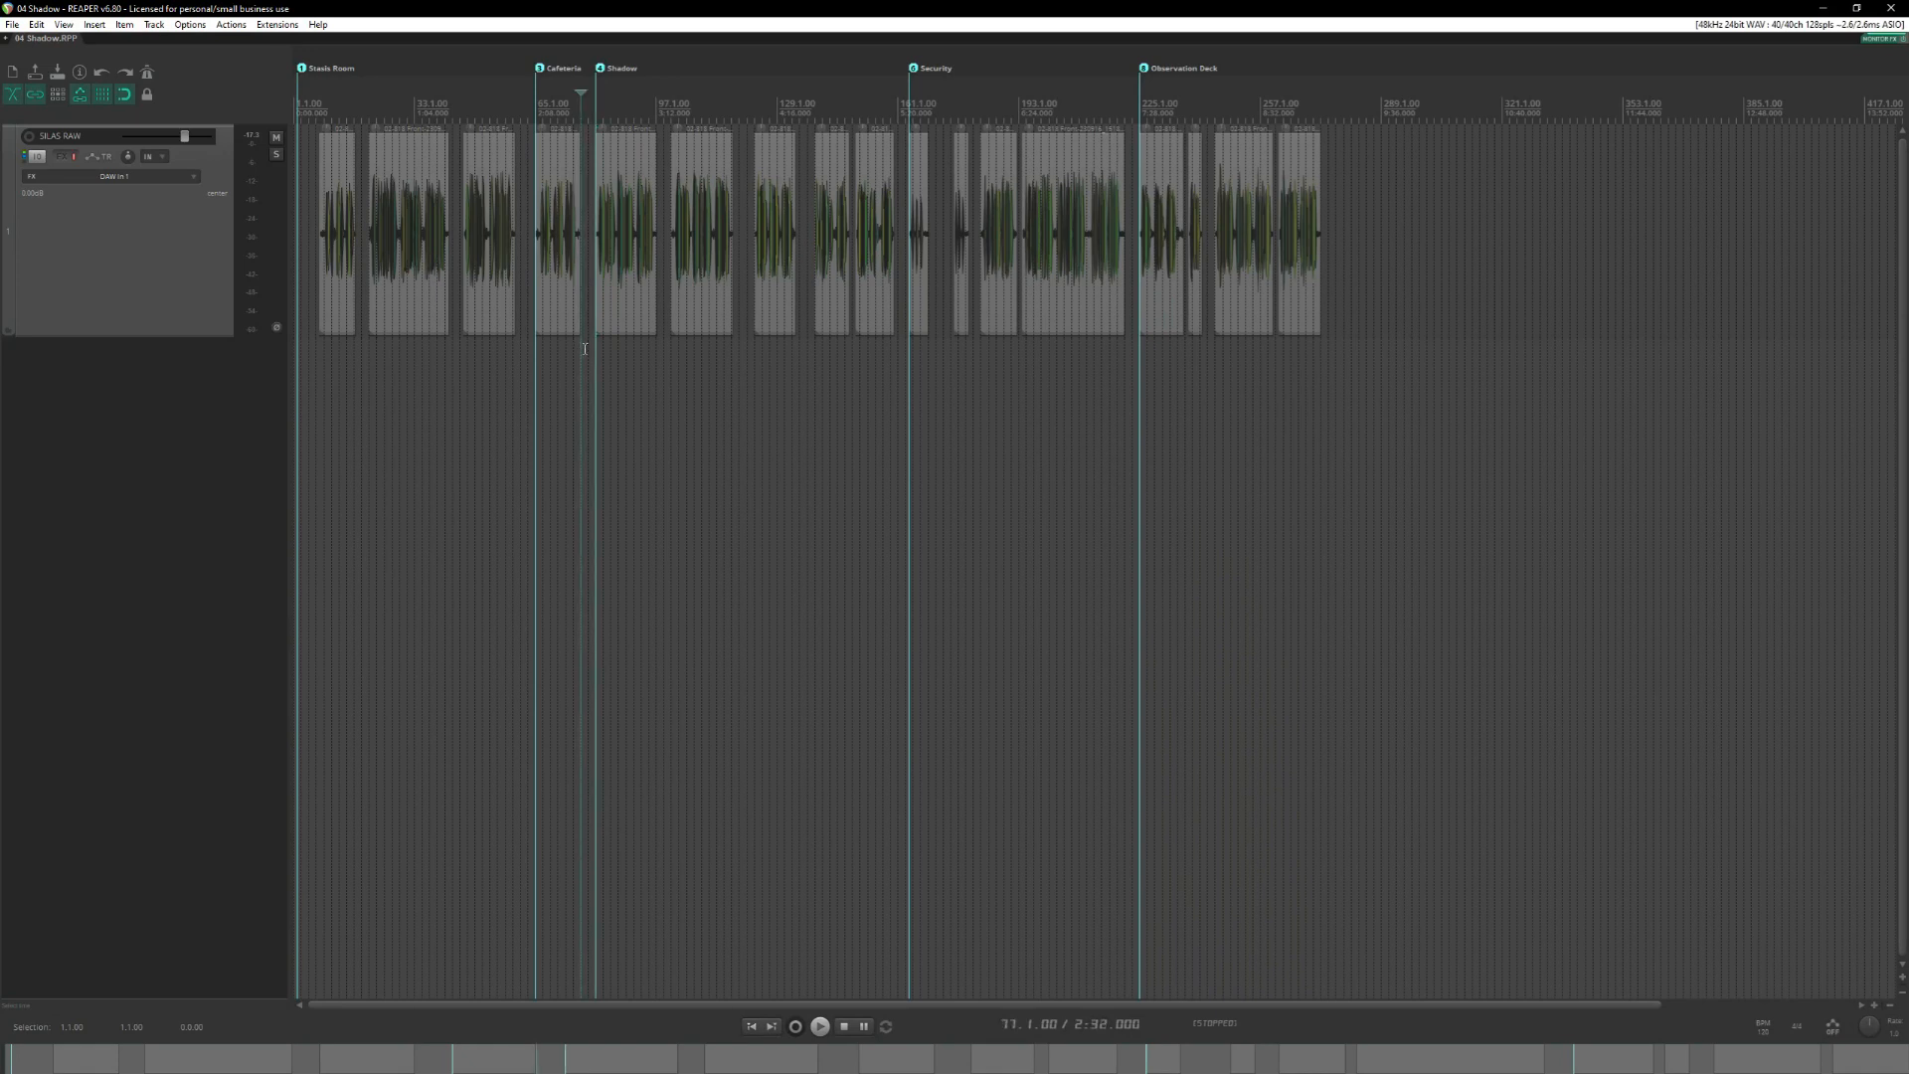
{"action": "left_click_drag", "start_coordinate": [584, 349], "coordinate": [306, 168]}
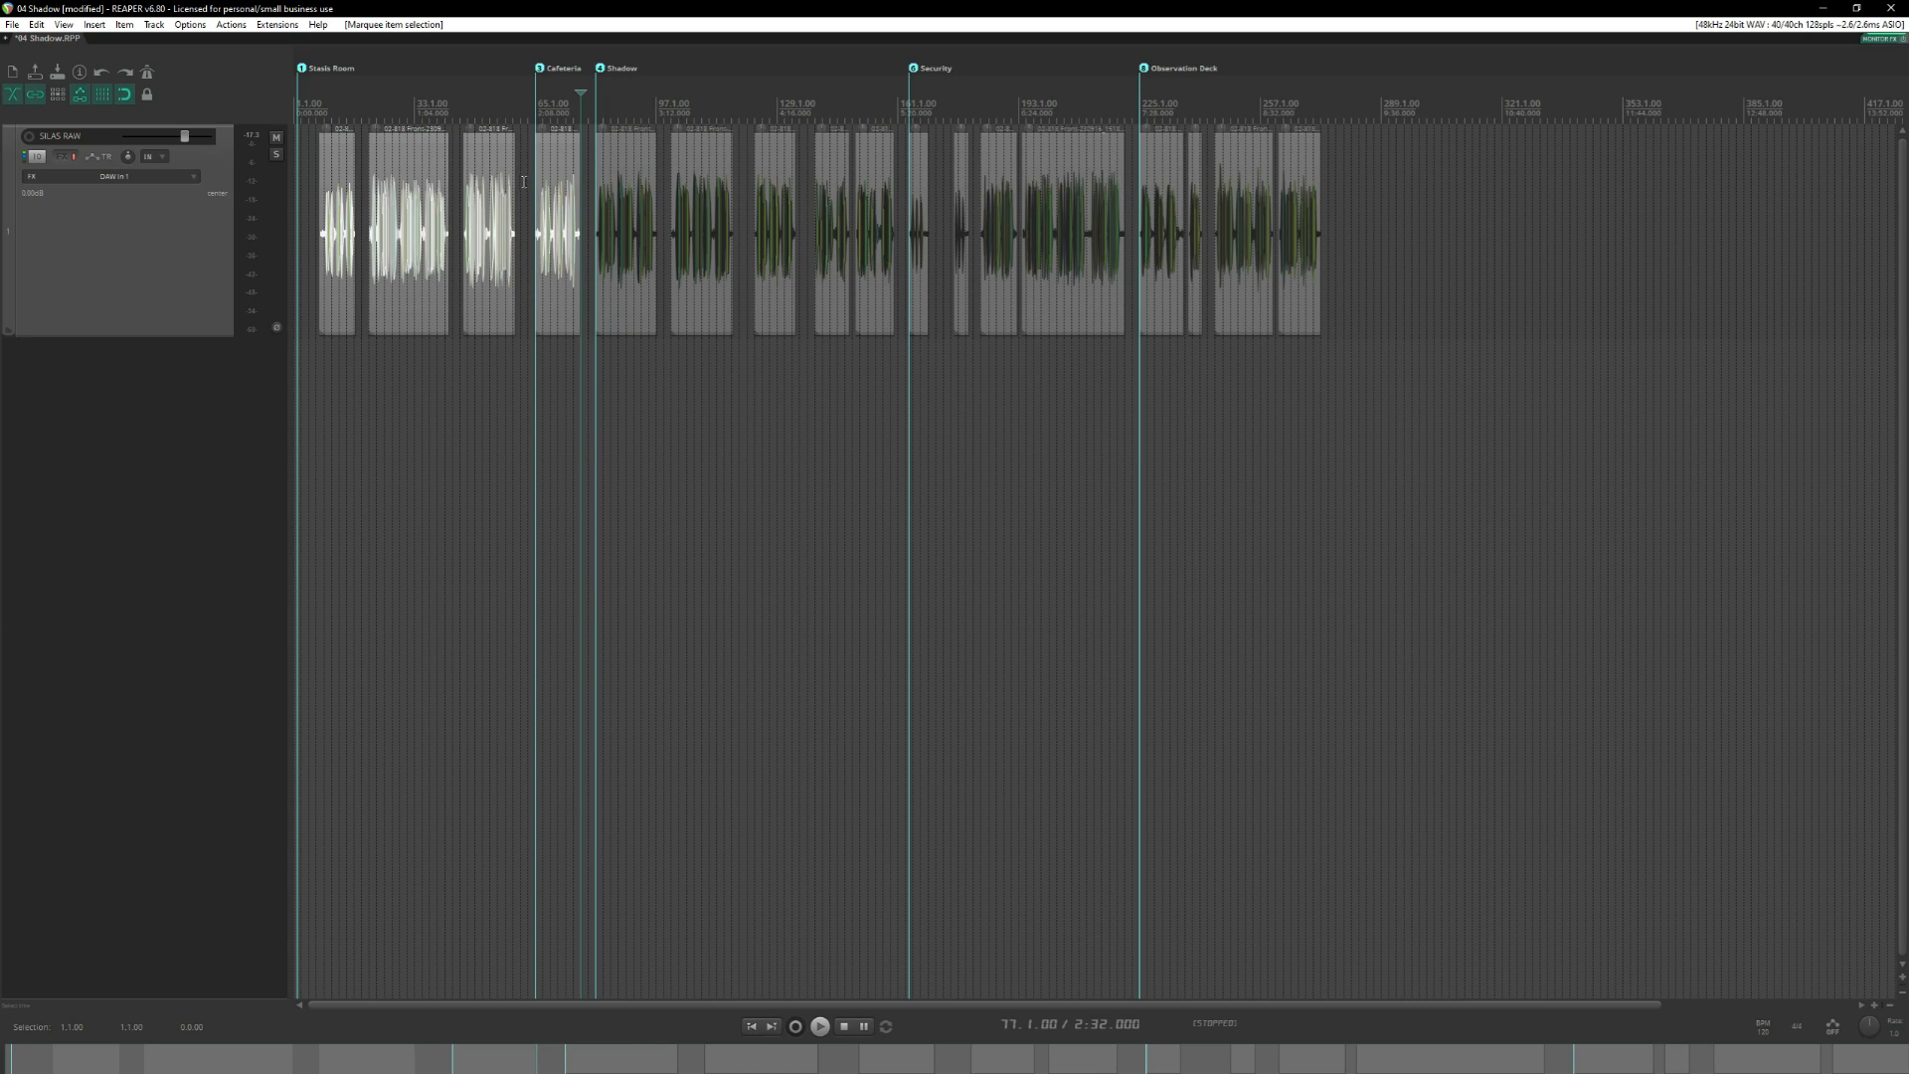
{"action": "key", "text": "Delete"}
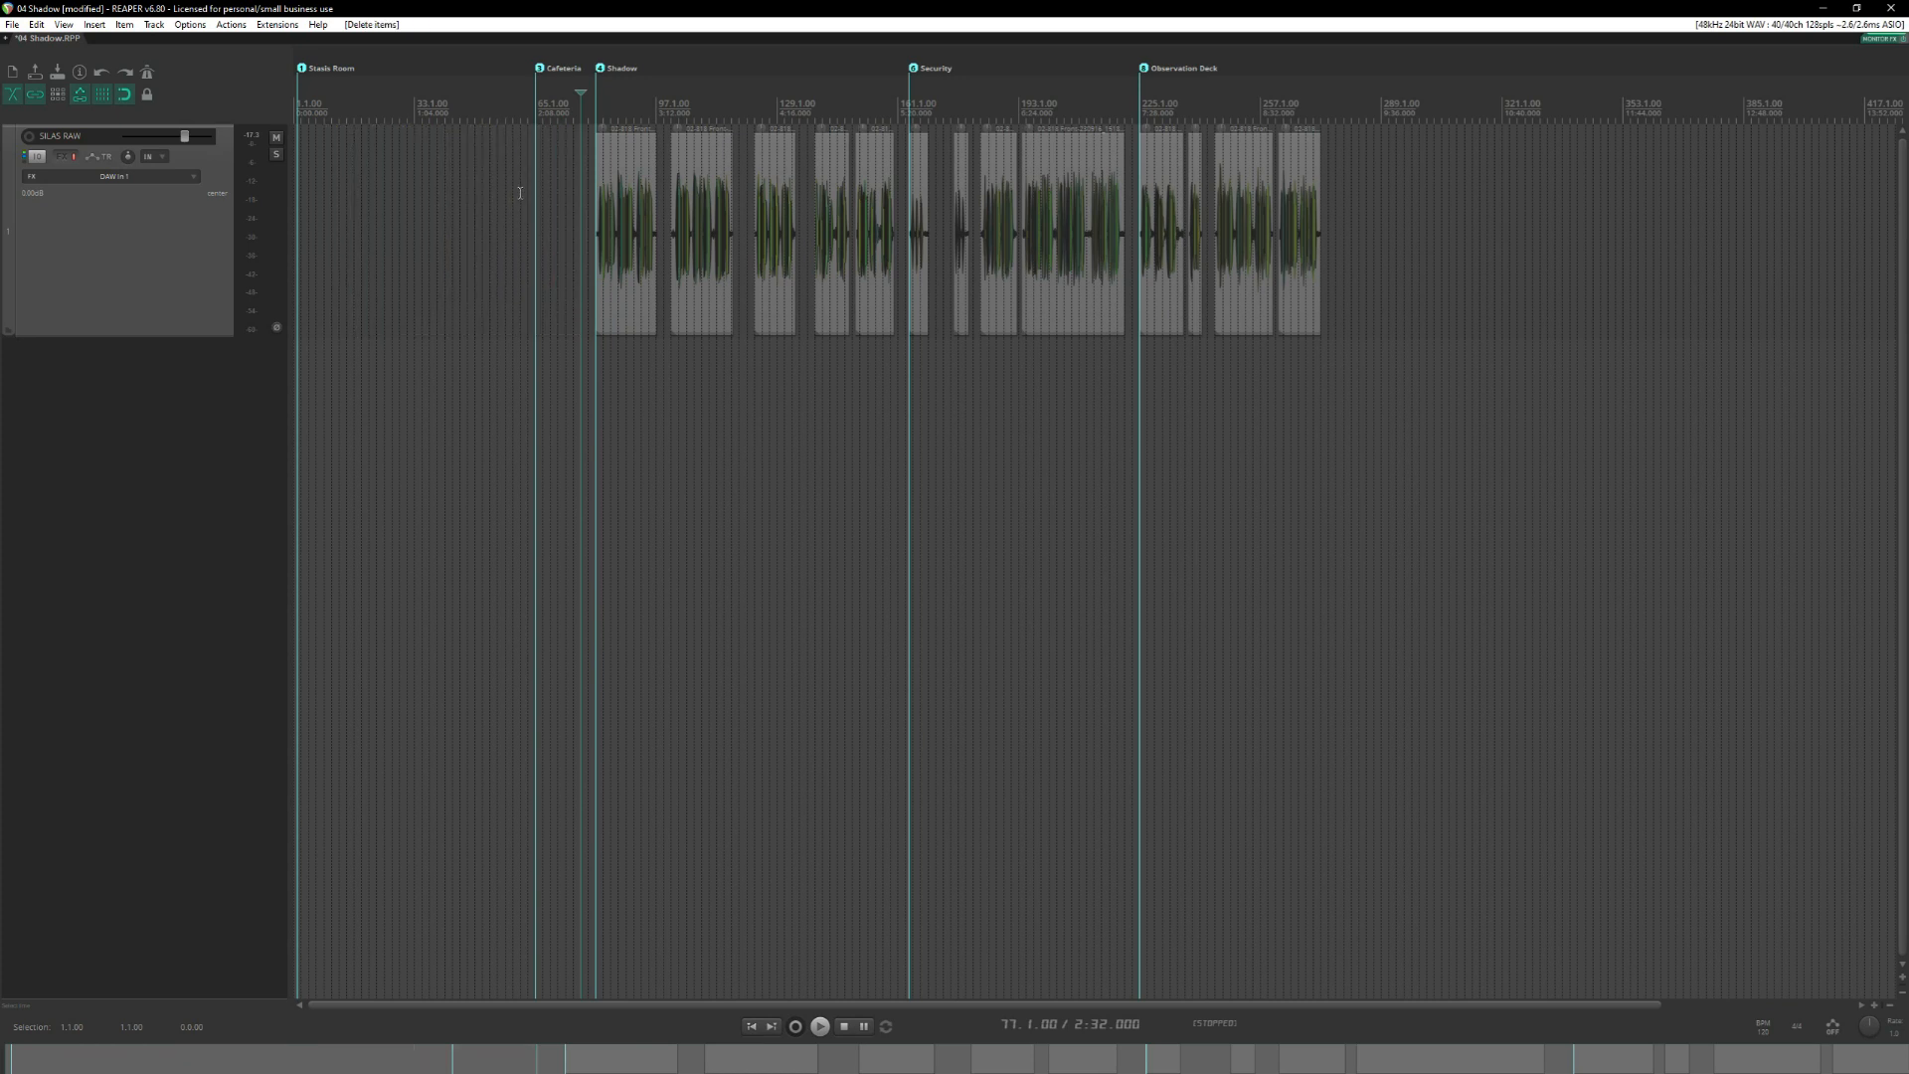
{"action": "left_click", "coordinate": [541, 69], "text": "alt"}
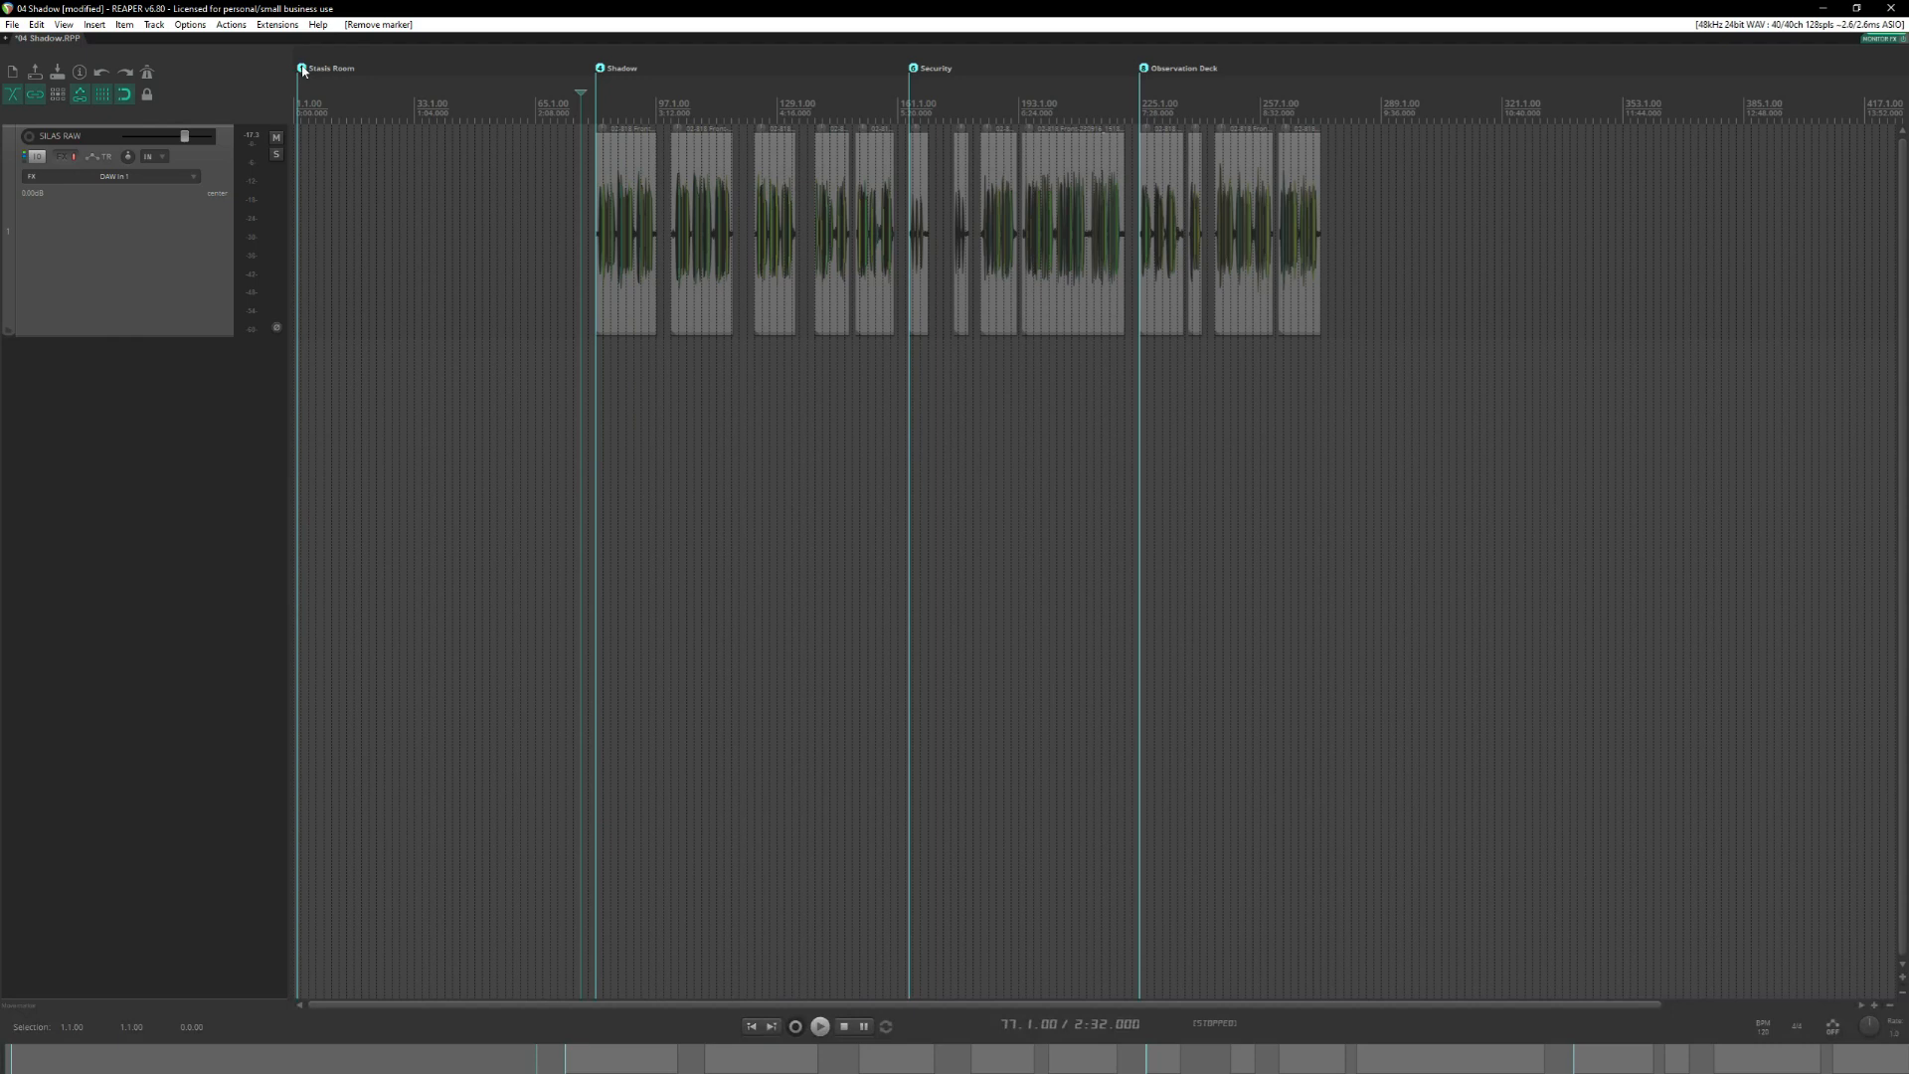
{"action": "left_click", "coordinate": [302, 69], "text": "alt"}
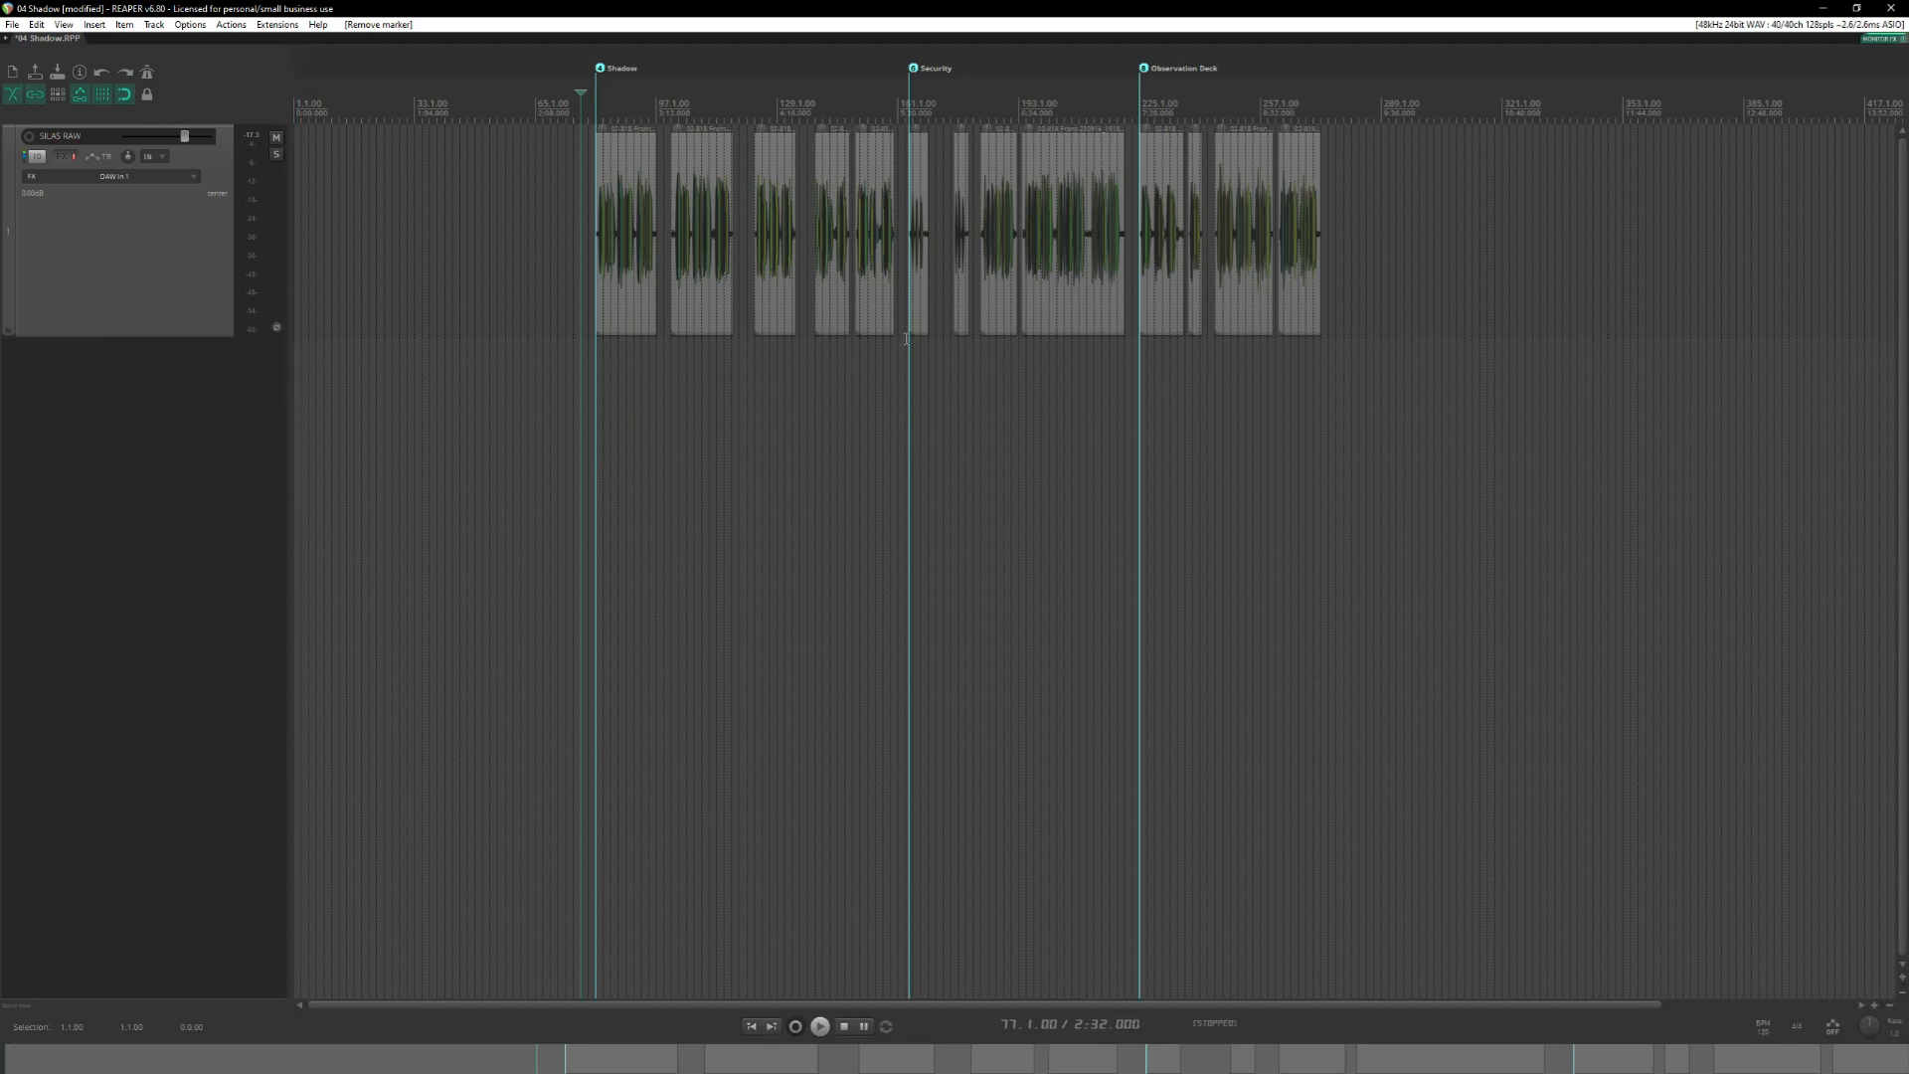
Delete all audio clips from the Security marker onward and remove the Observation Deck, Security and Shadow markers.
{"action": "left_click_drag", "start_coordinate": [916, 338], "coordinate": [1324, 168]}
{"action": "key", "text": "Delete"}
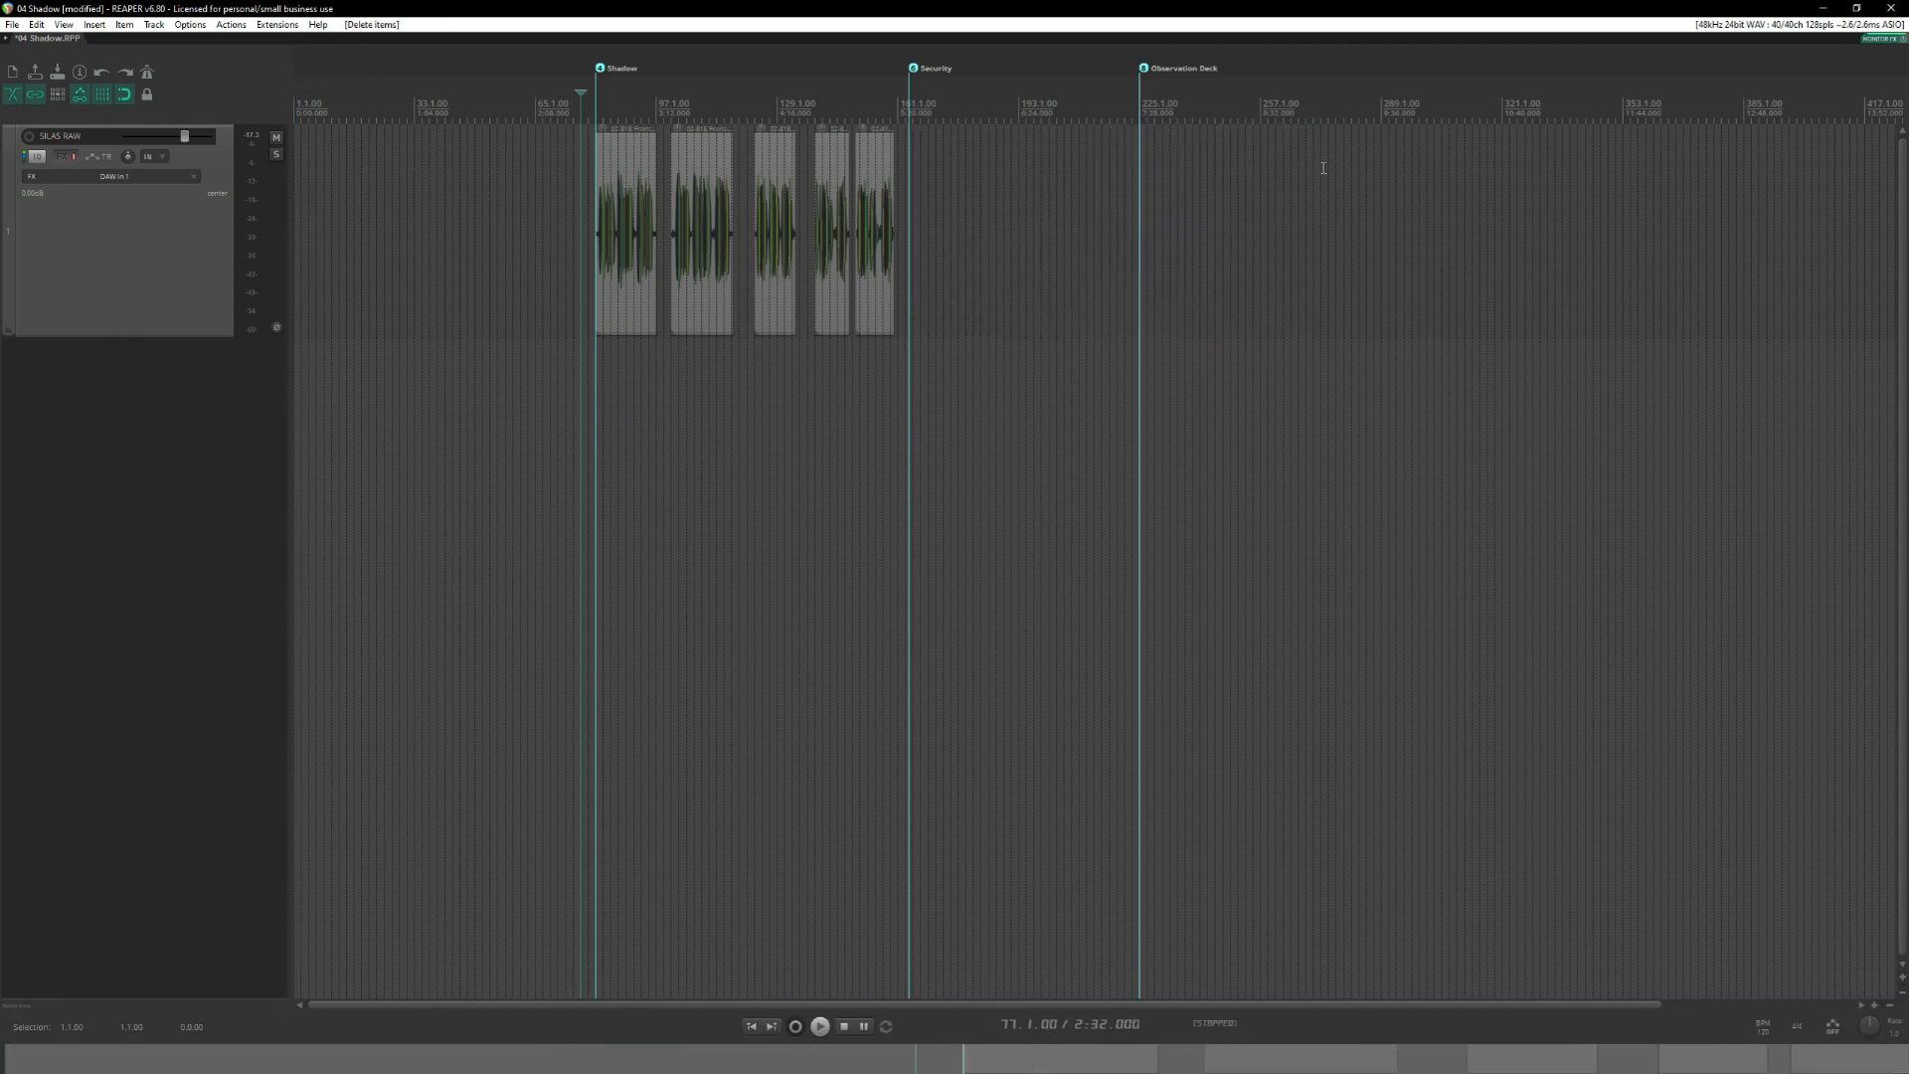
{"action": "left_click", "coordinate": [1143, 68], "text": "alt"}
{"action": "left_click", "coordinate": [913, 69], "text": "alt"}
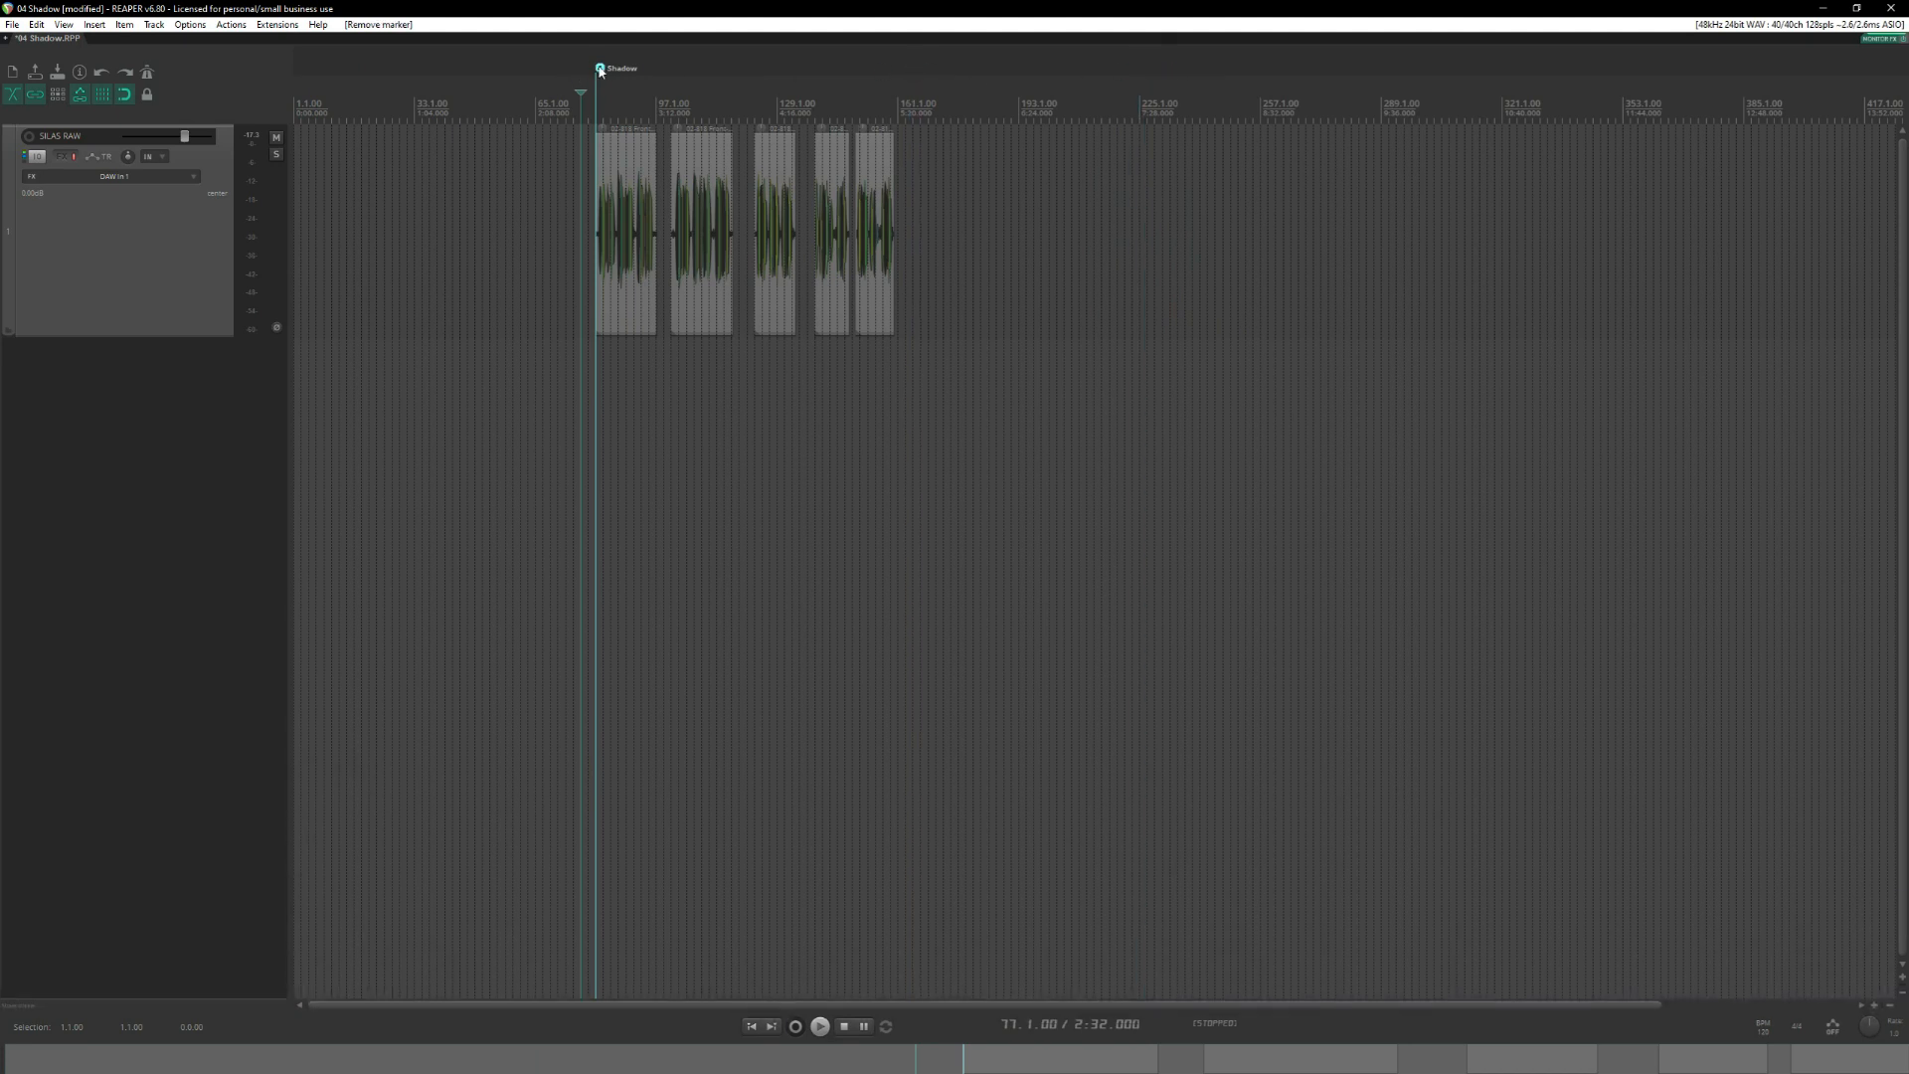
{"action": "left_click", "coordinate": [600, 68], "text": "alt"}
Move the five remaining clips together to the project start, with the first clip beginning at measure 2.
{"action": "scroll", "coordinate": [1161, 353], "scroll_direction": "up", "scroll_amount": 2}
{"action": "left_click_drag", "start_coordinate": [1193, 391], "coordinate": [349, 189]}
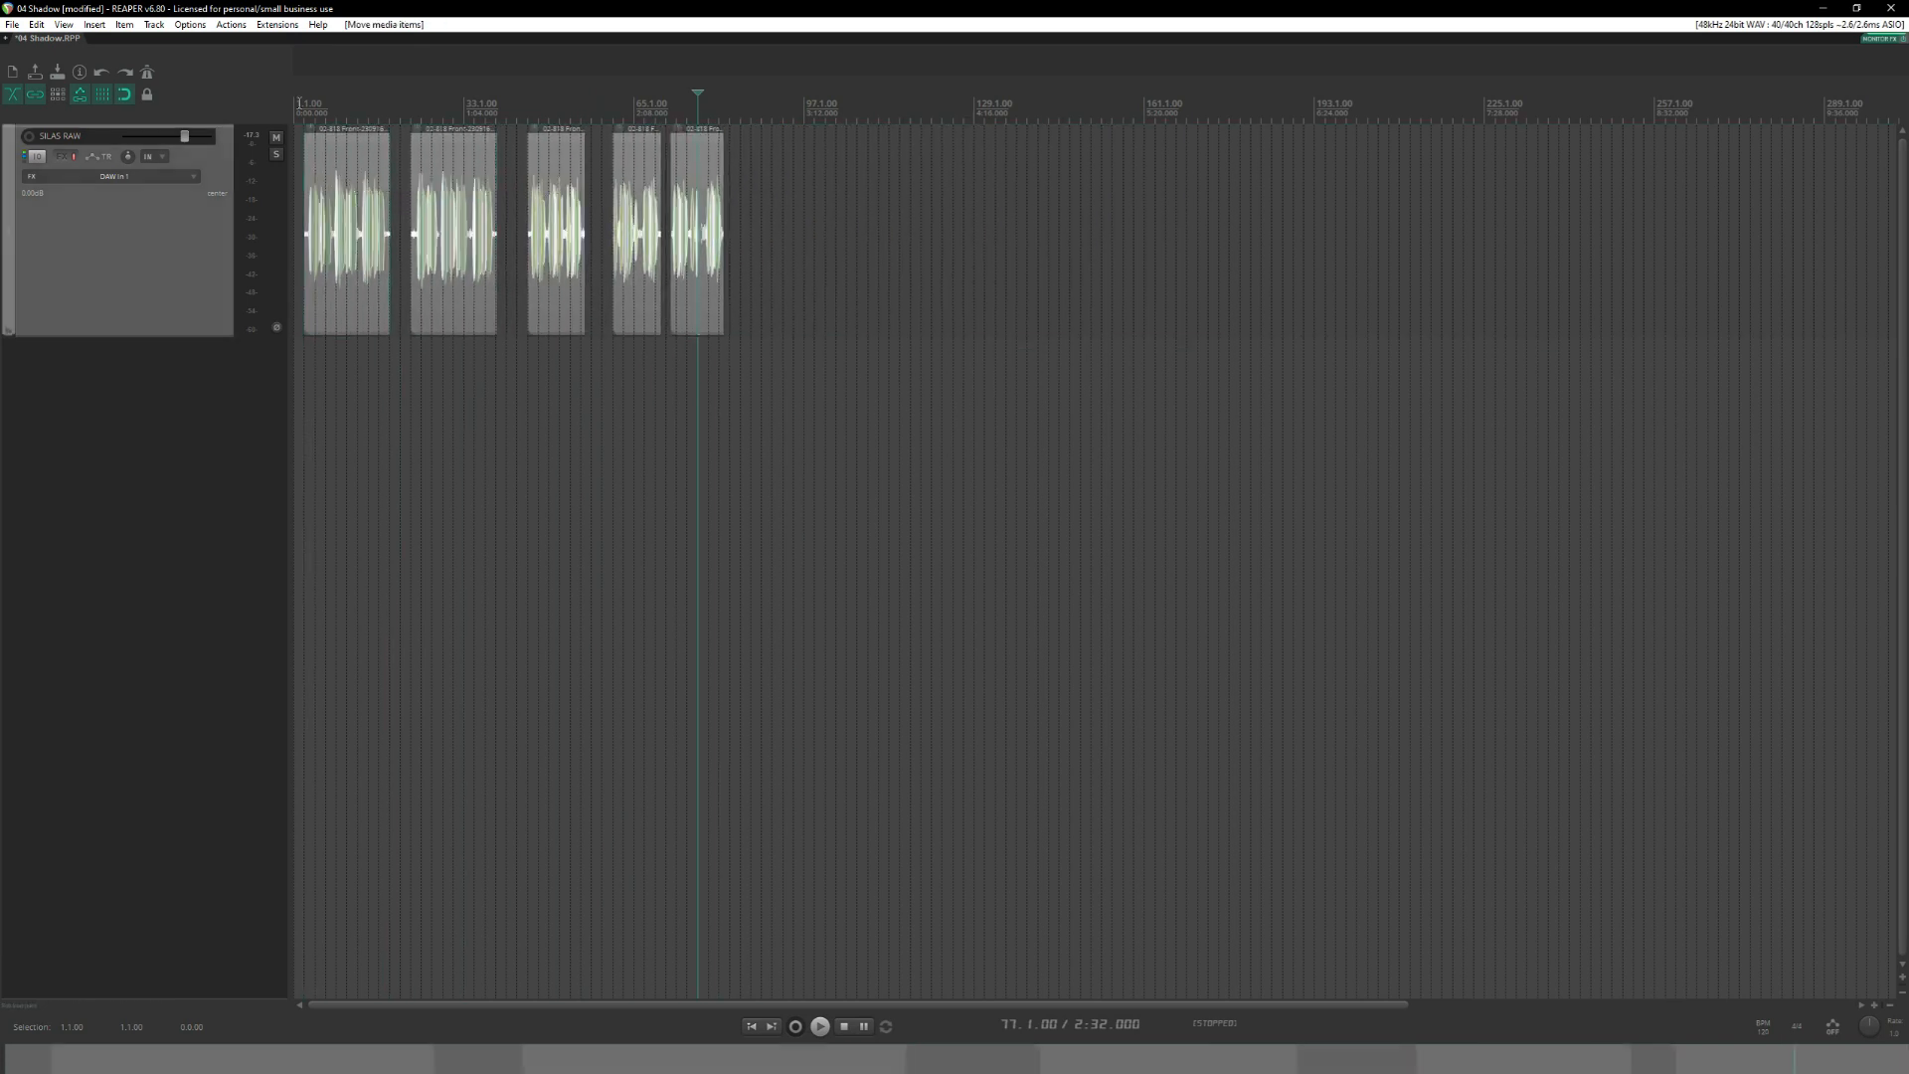
{"action": "left_click", "coordinate": [302, 107]}
{"action": "scroll", "coordinate": [426, 237], "scroll_direction": "up", "scroll_amount": 6}
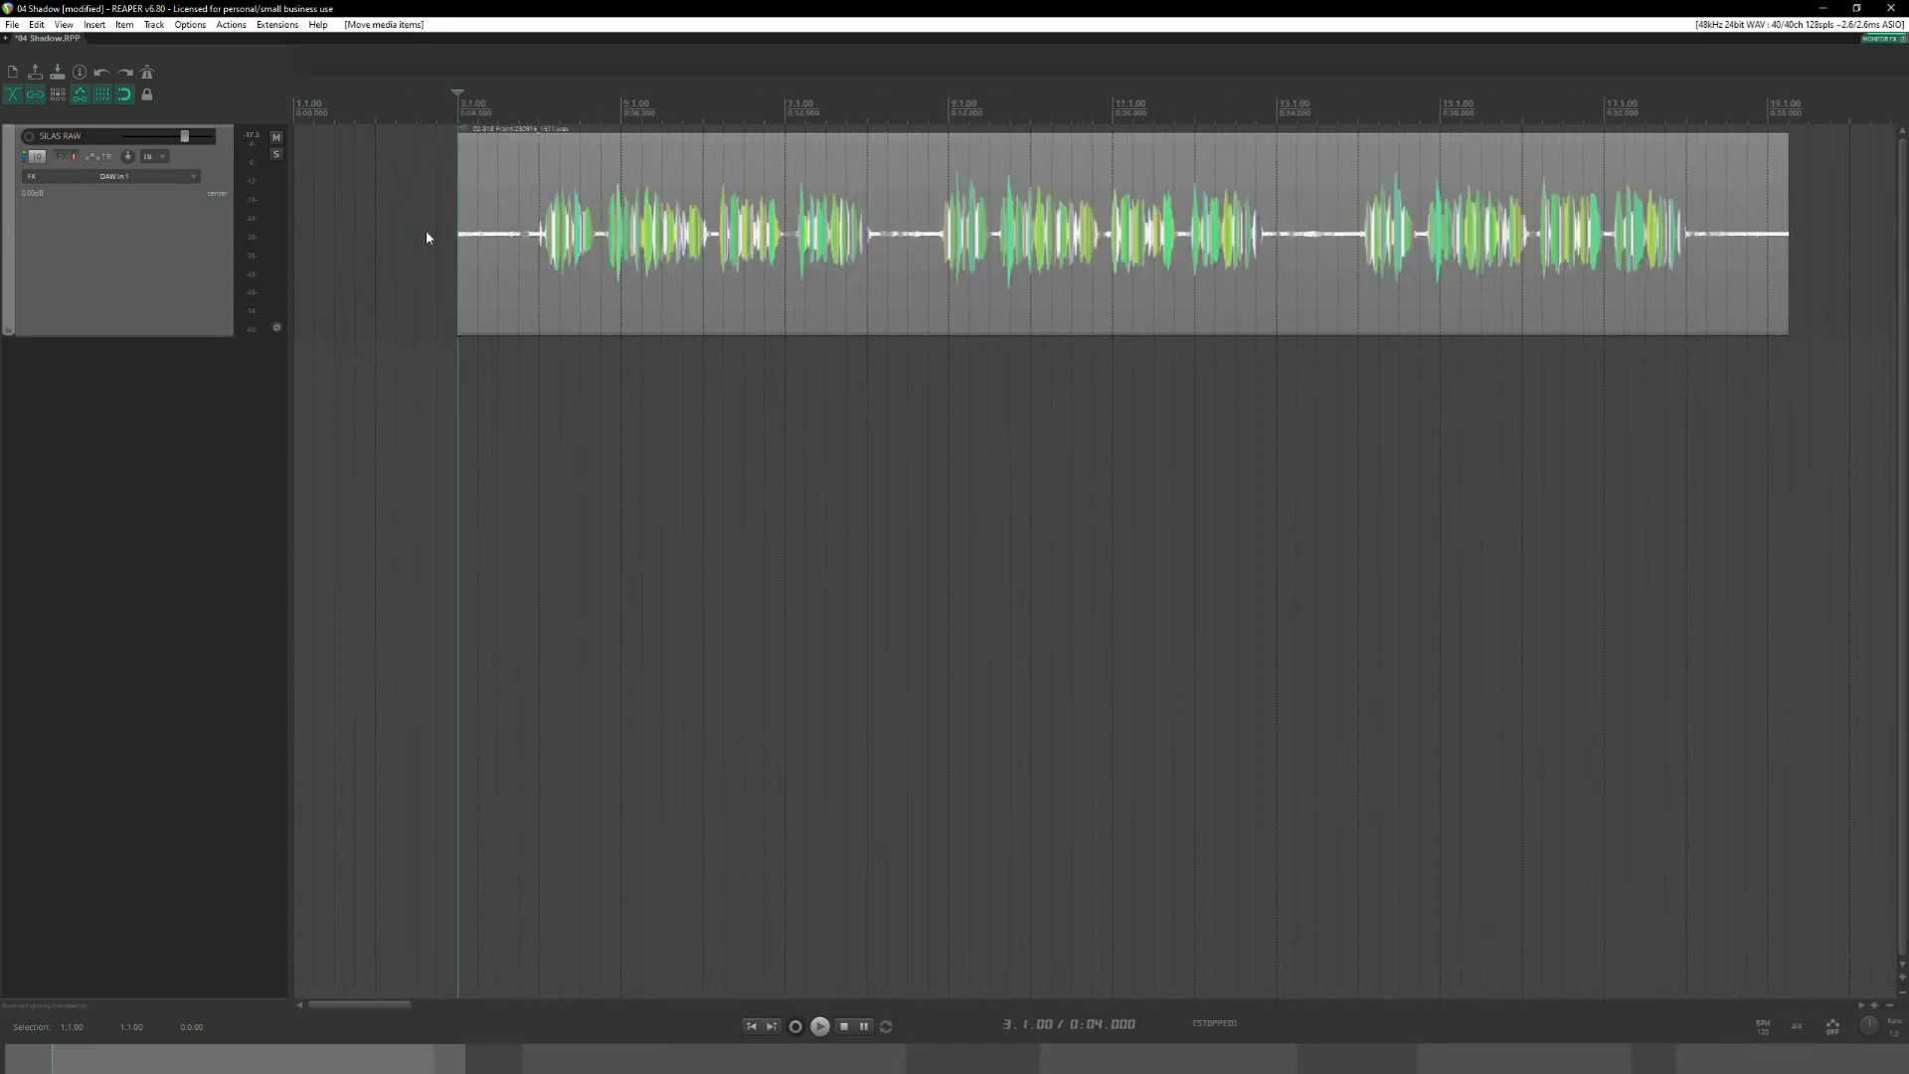
{"action": "scroll", "coordinate": [455, 242], "scroll_direction": "up", "scroll_amount": 3}
{"action": "left_click_drag", "start_coordinate": [664, 231], "coordinate": [520, 212]}
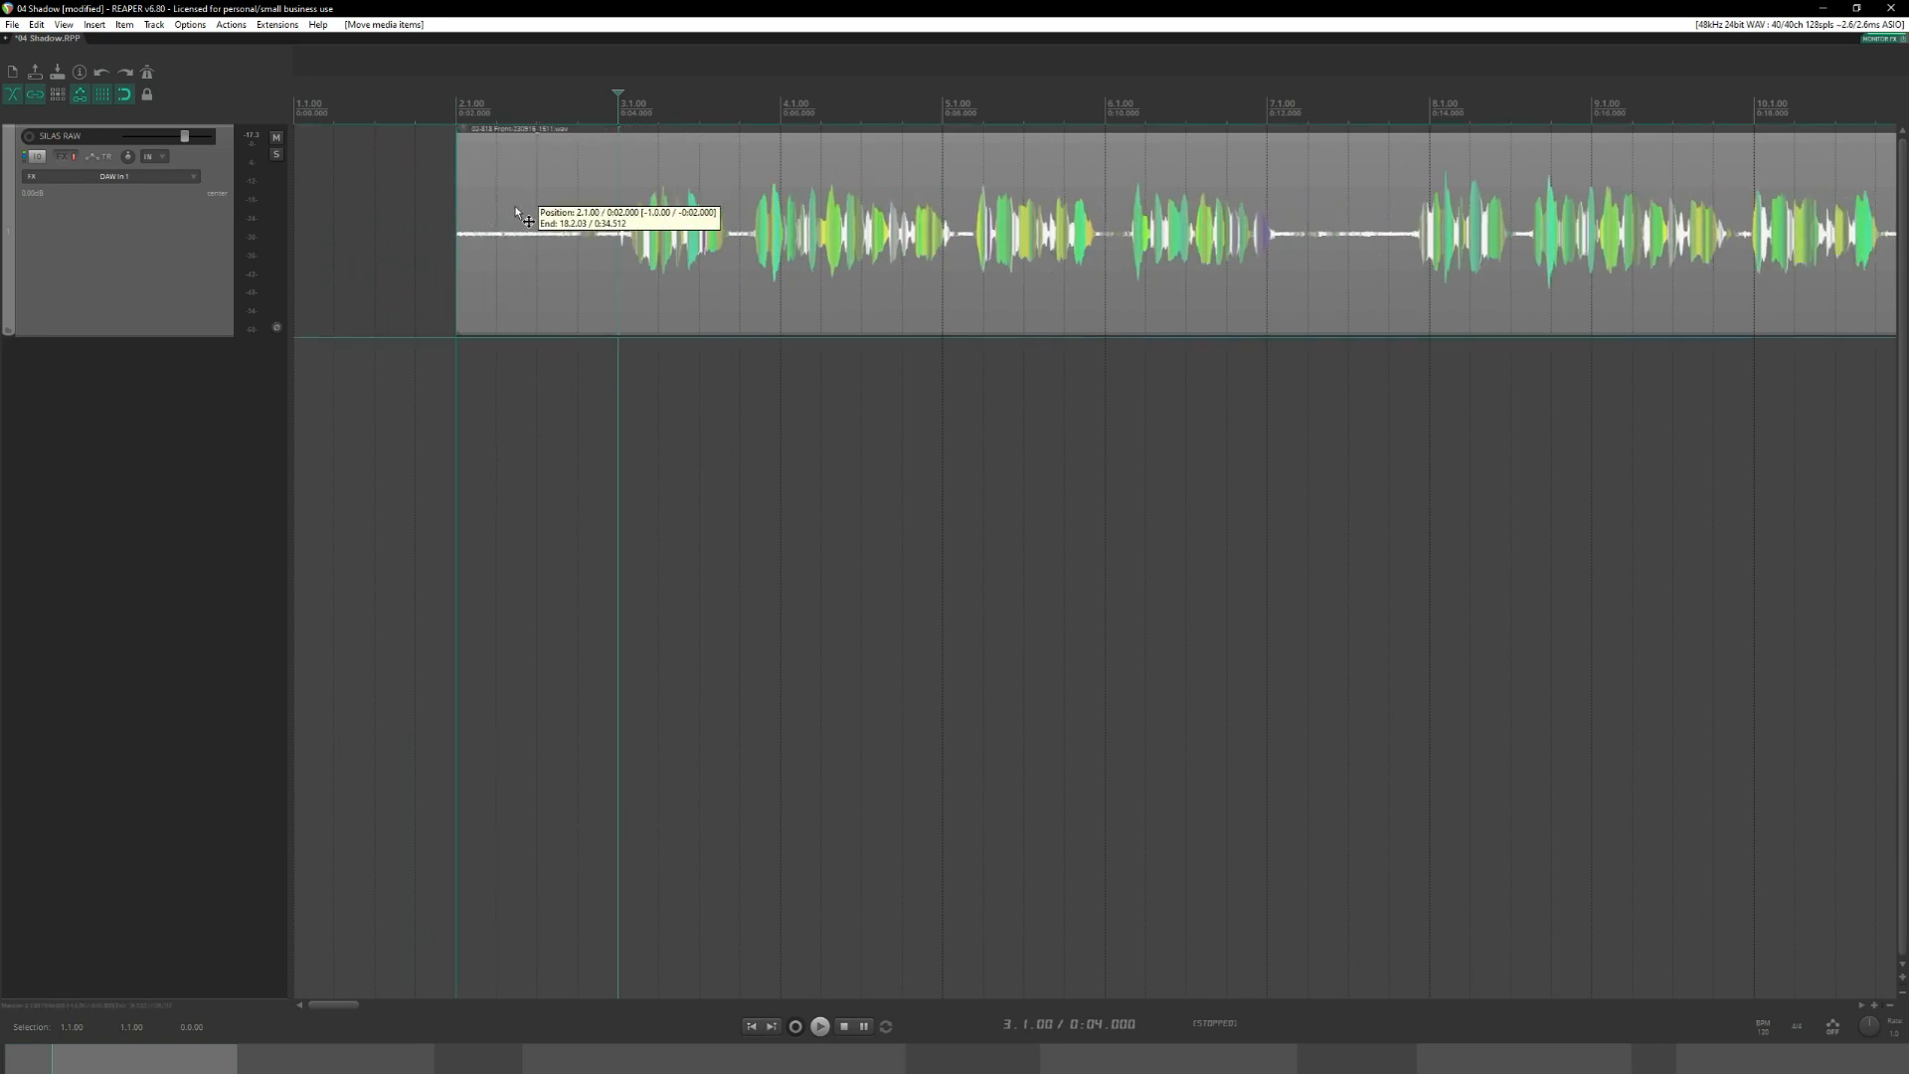
{"action": "left_click", "coordinate": [459, 103]}
{"action": "scroll", "coordinate": [641, 283], "scroll_direction": "down", "scroll_amount": 10}
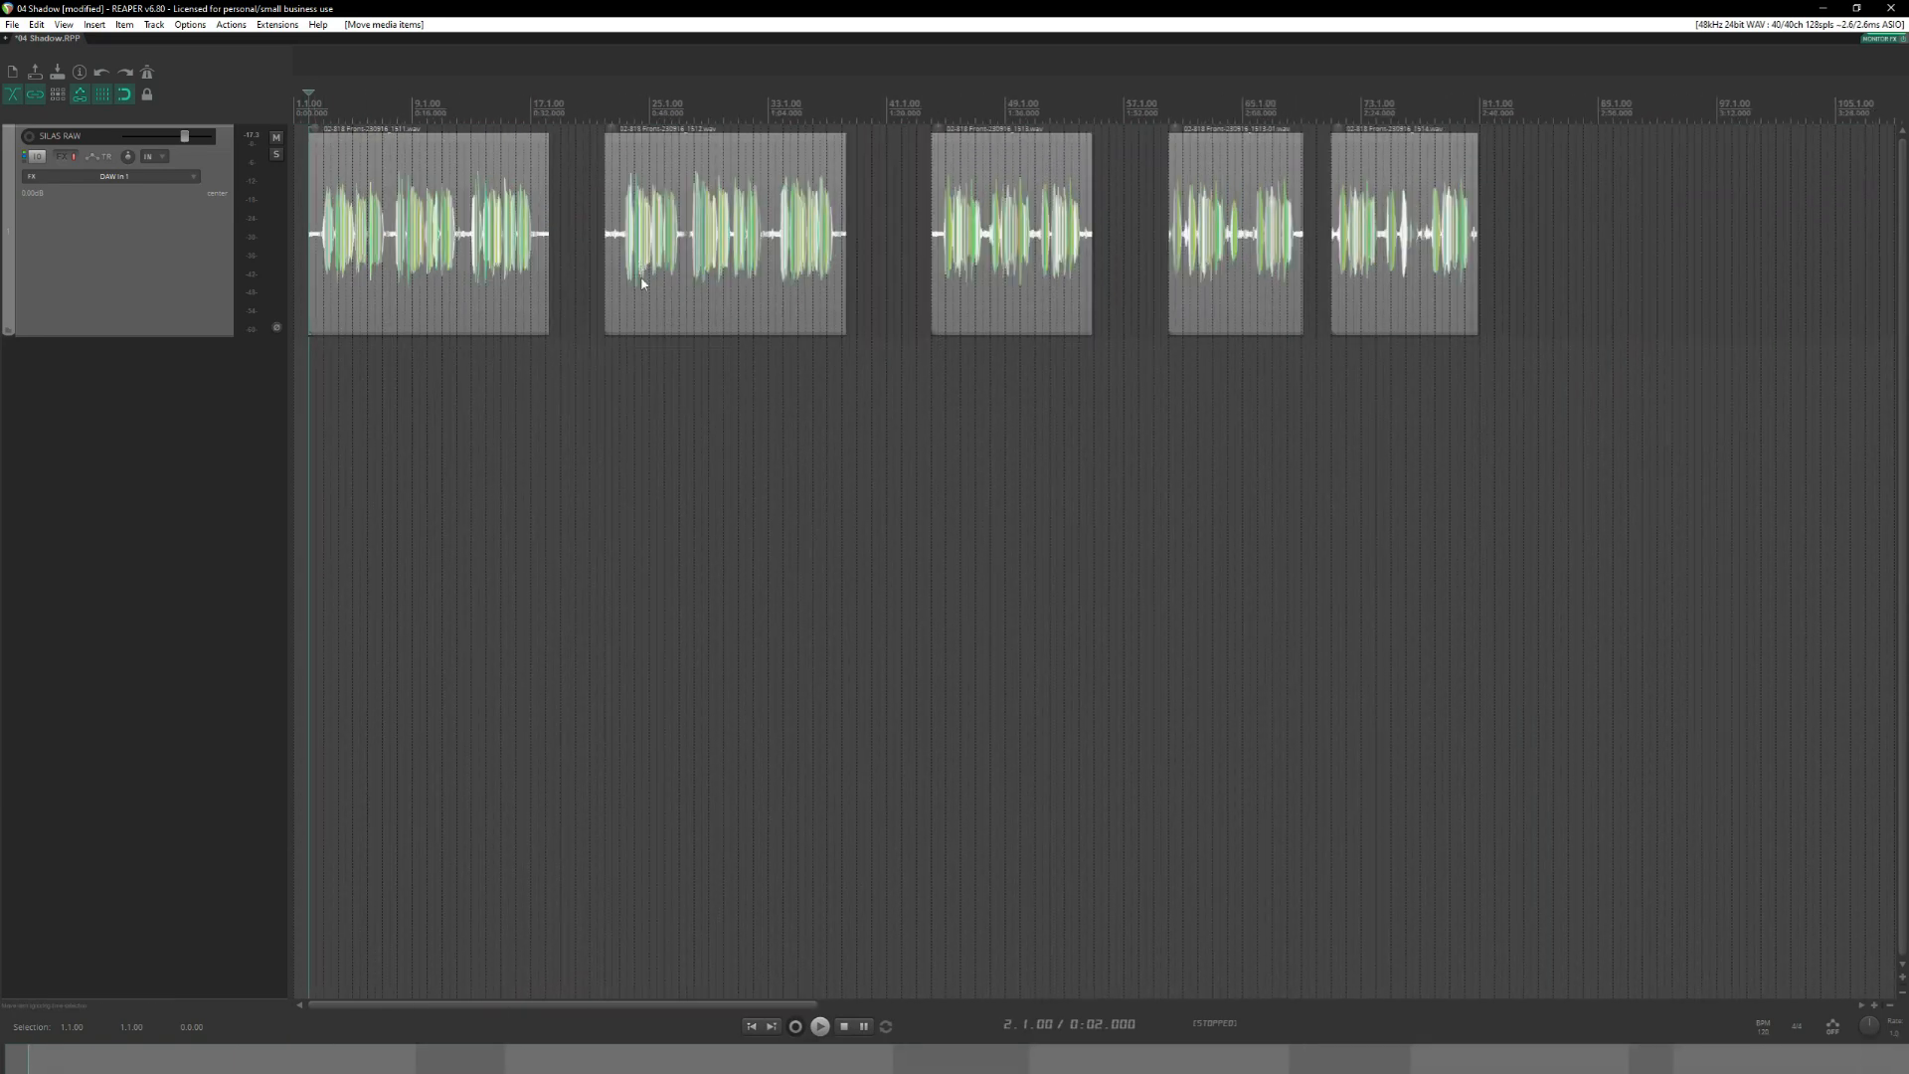
{"action": "left_click", "coordinate": [324, 360]}
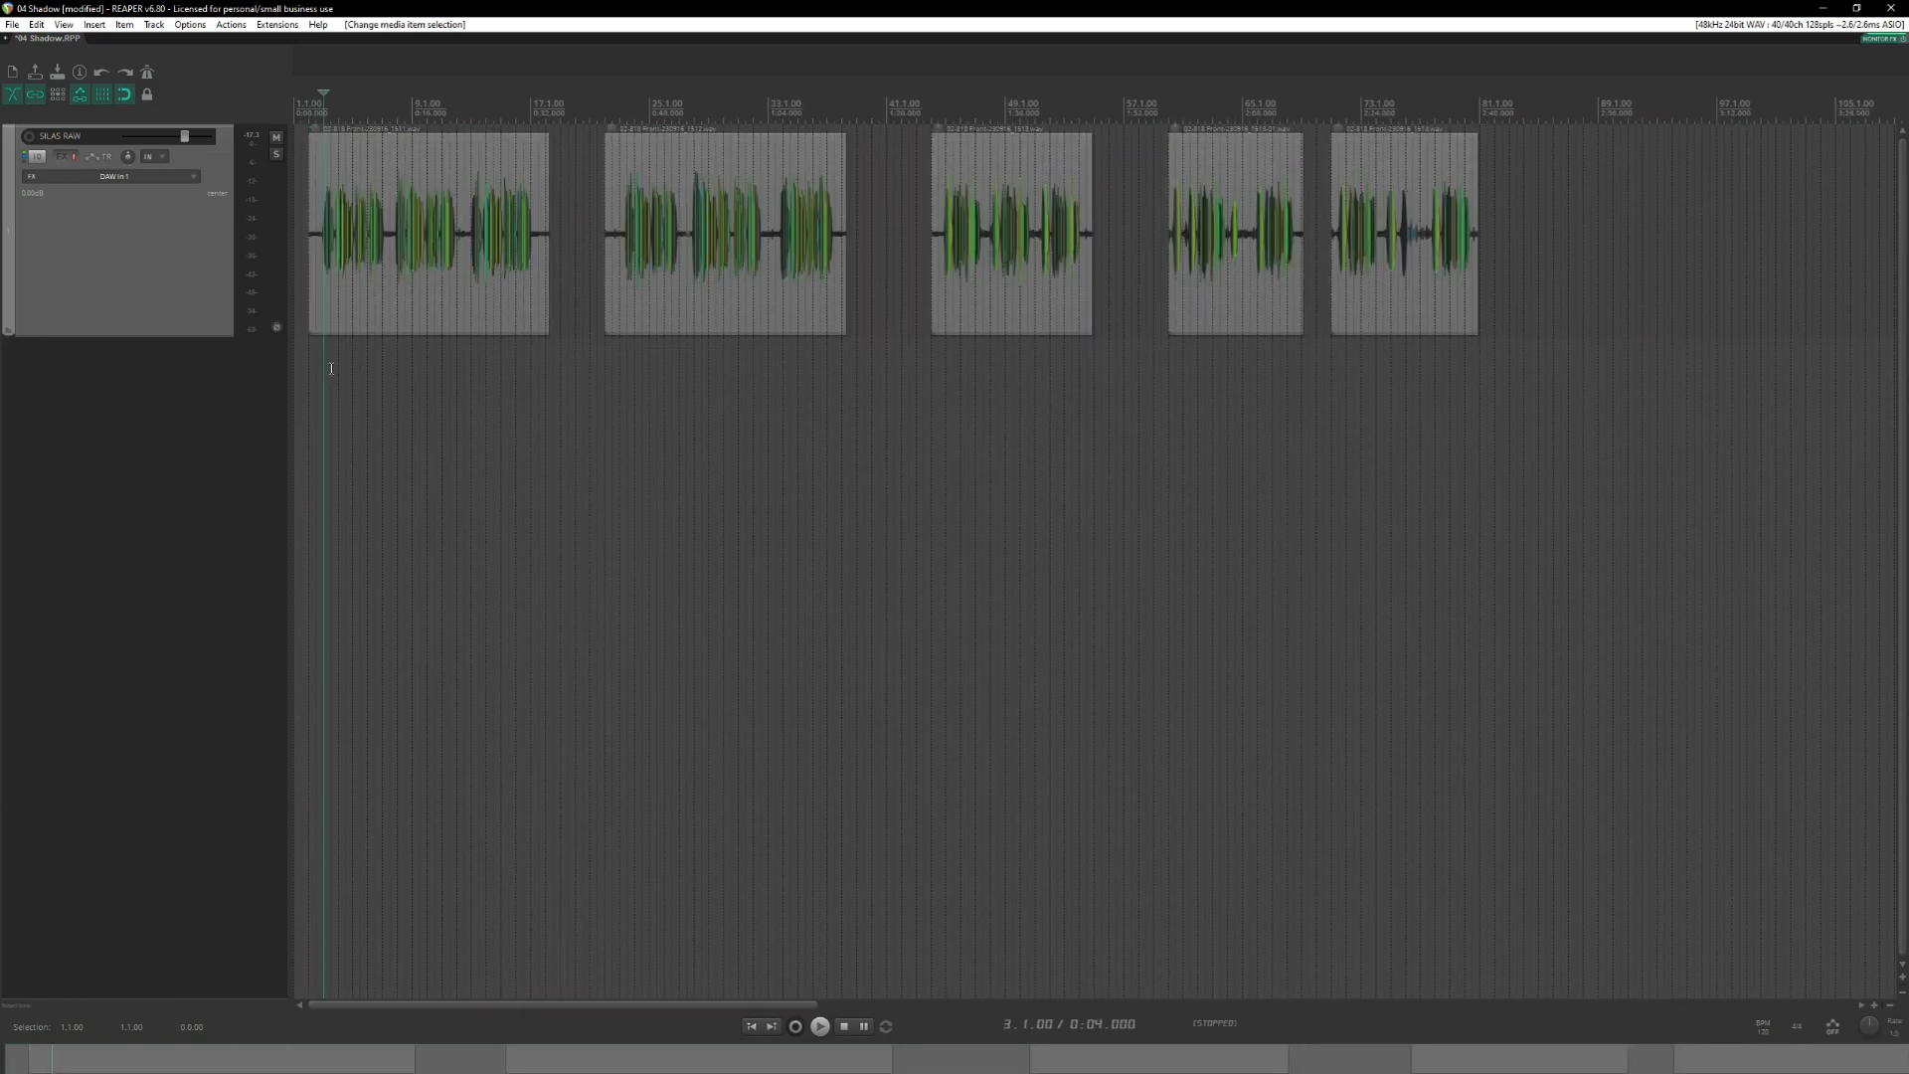
Check the plugins in the SILAS RAW track's FX chain, including the Little AlterBoy settings.
{"action": "left_click", "coordinate": [61, 157]}
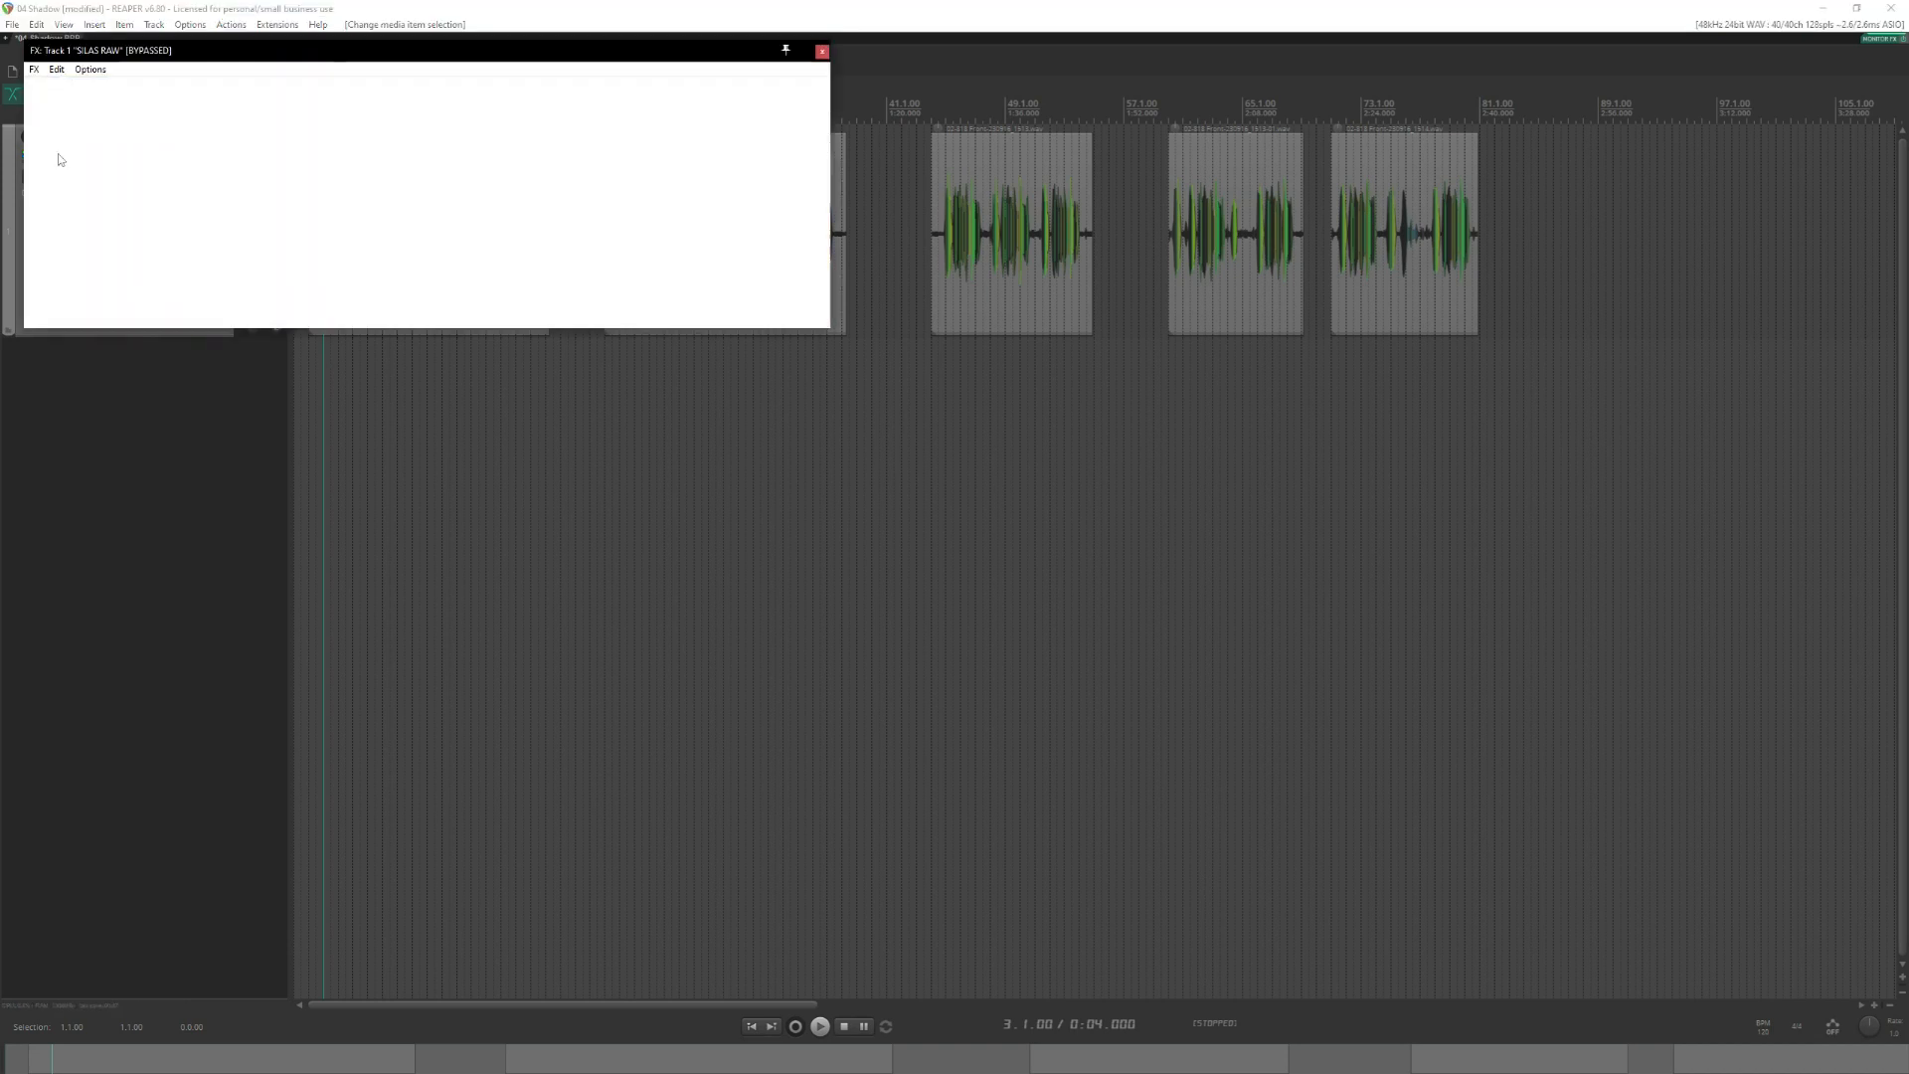
{"action": "left_click_drag", "start_coordinate": [281, 56], "coordinate": [272, 397]}
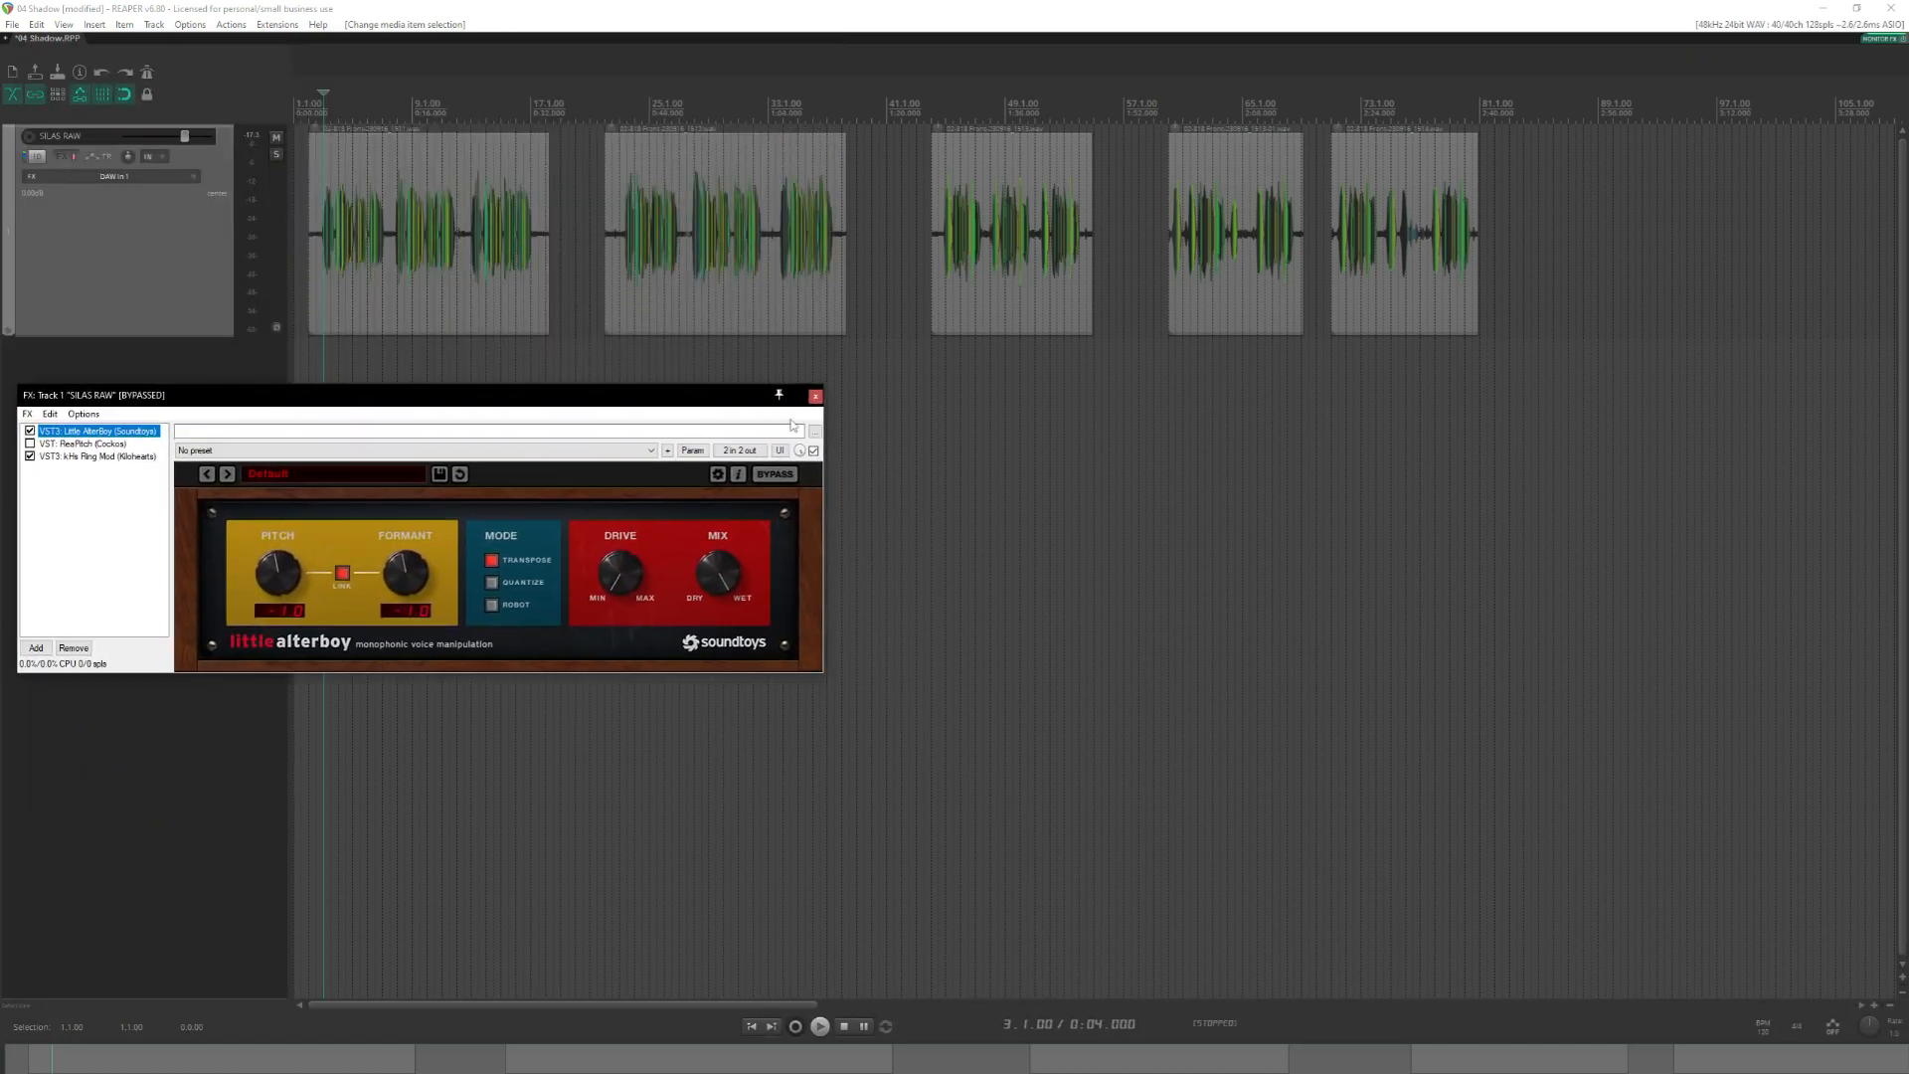
{"action": "left_click", "coordinate": [812, 395]}
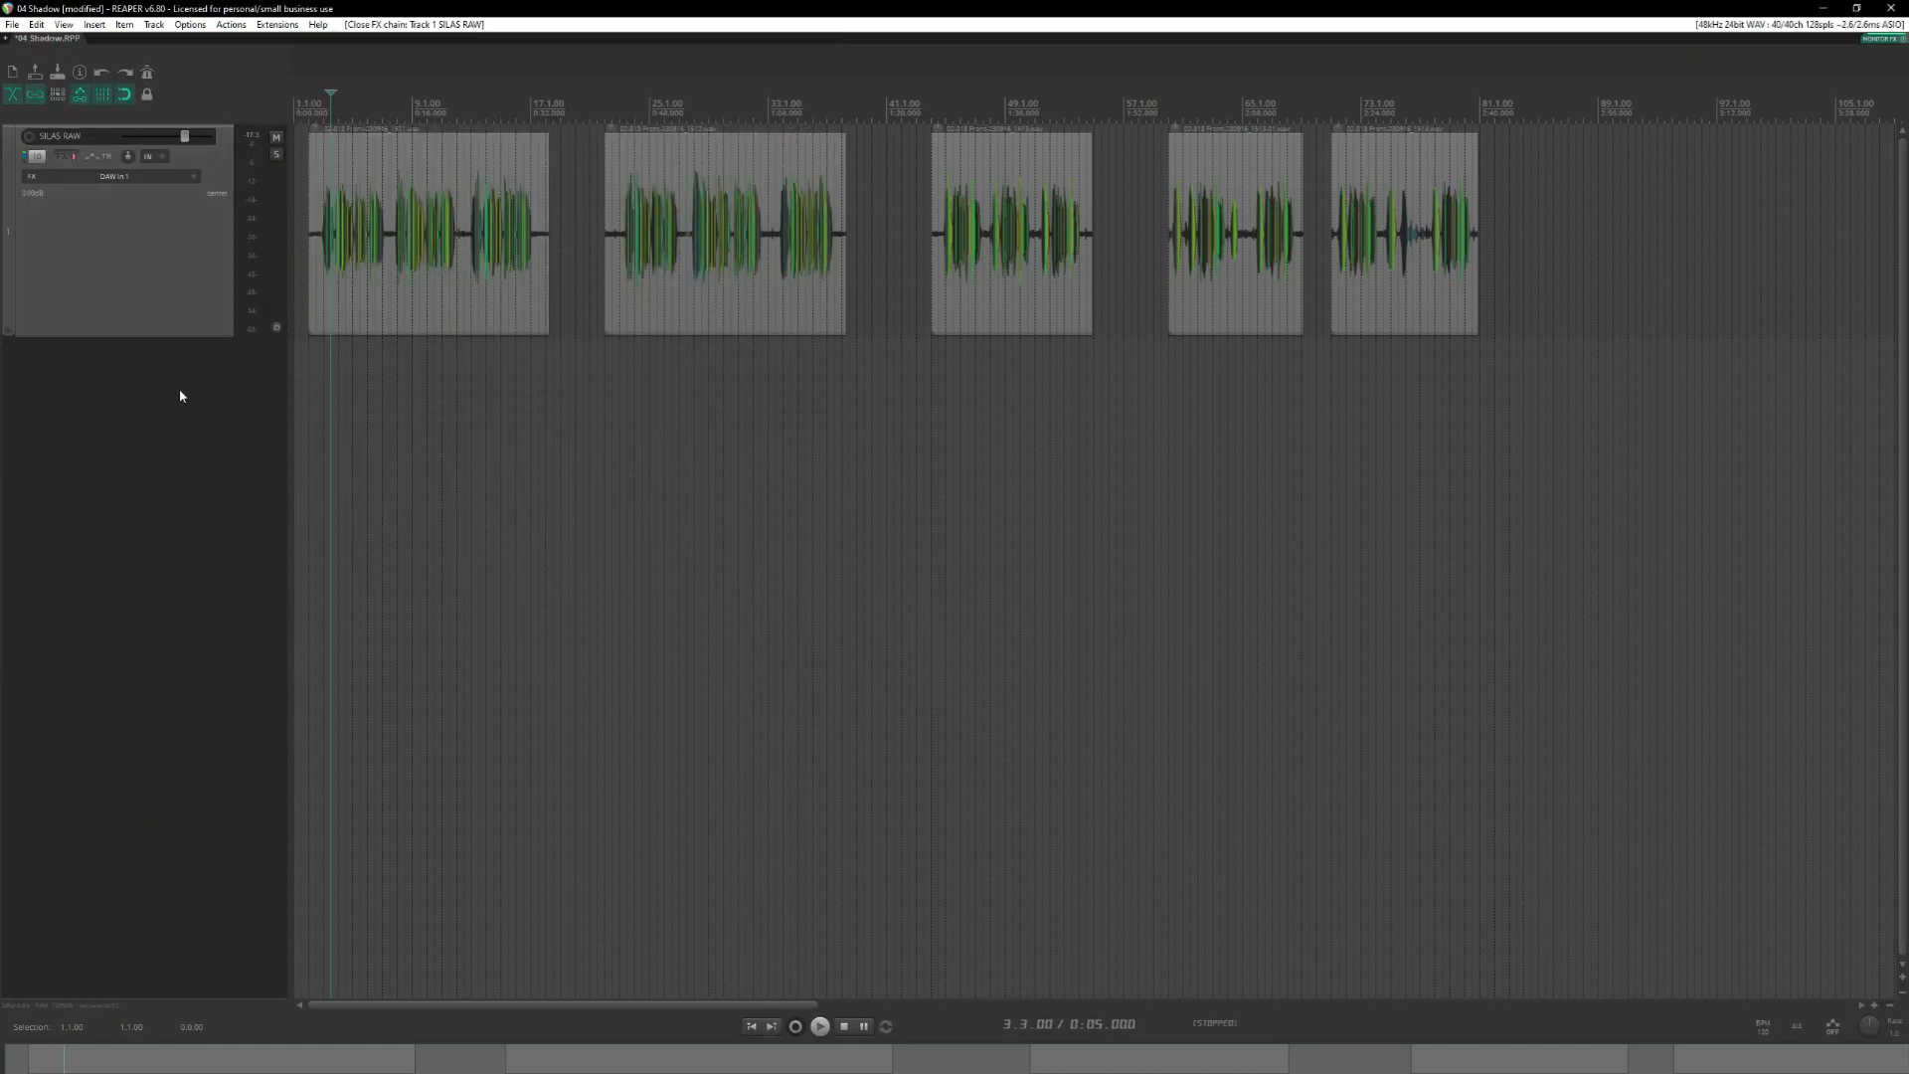
Show the mixer and delete the hardware output send from the SILAS RAW track.
{"action": "key", "text": "ctrl+m"}
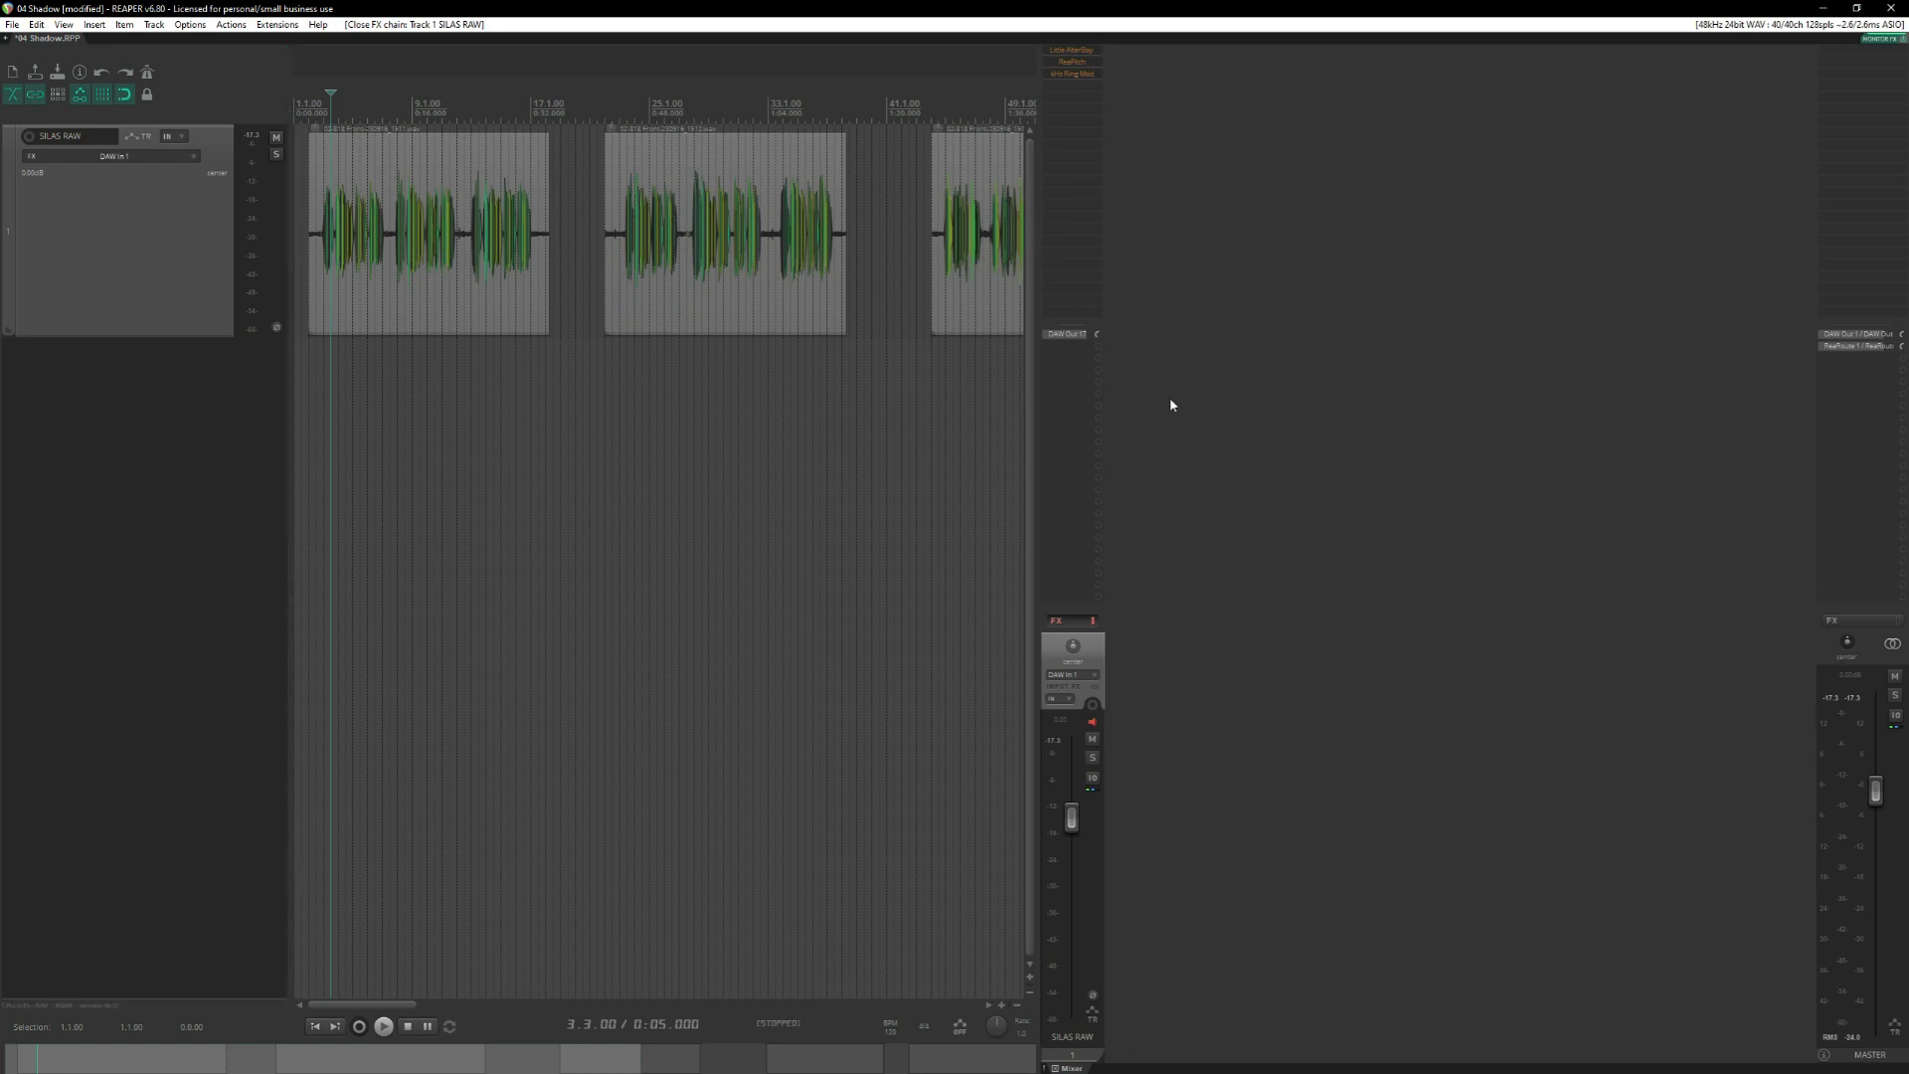
{"action": "left_click", "coordinate": [1068, 335], "text": "alt"}
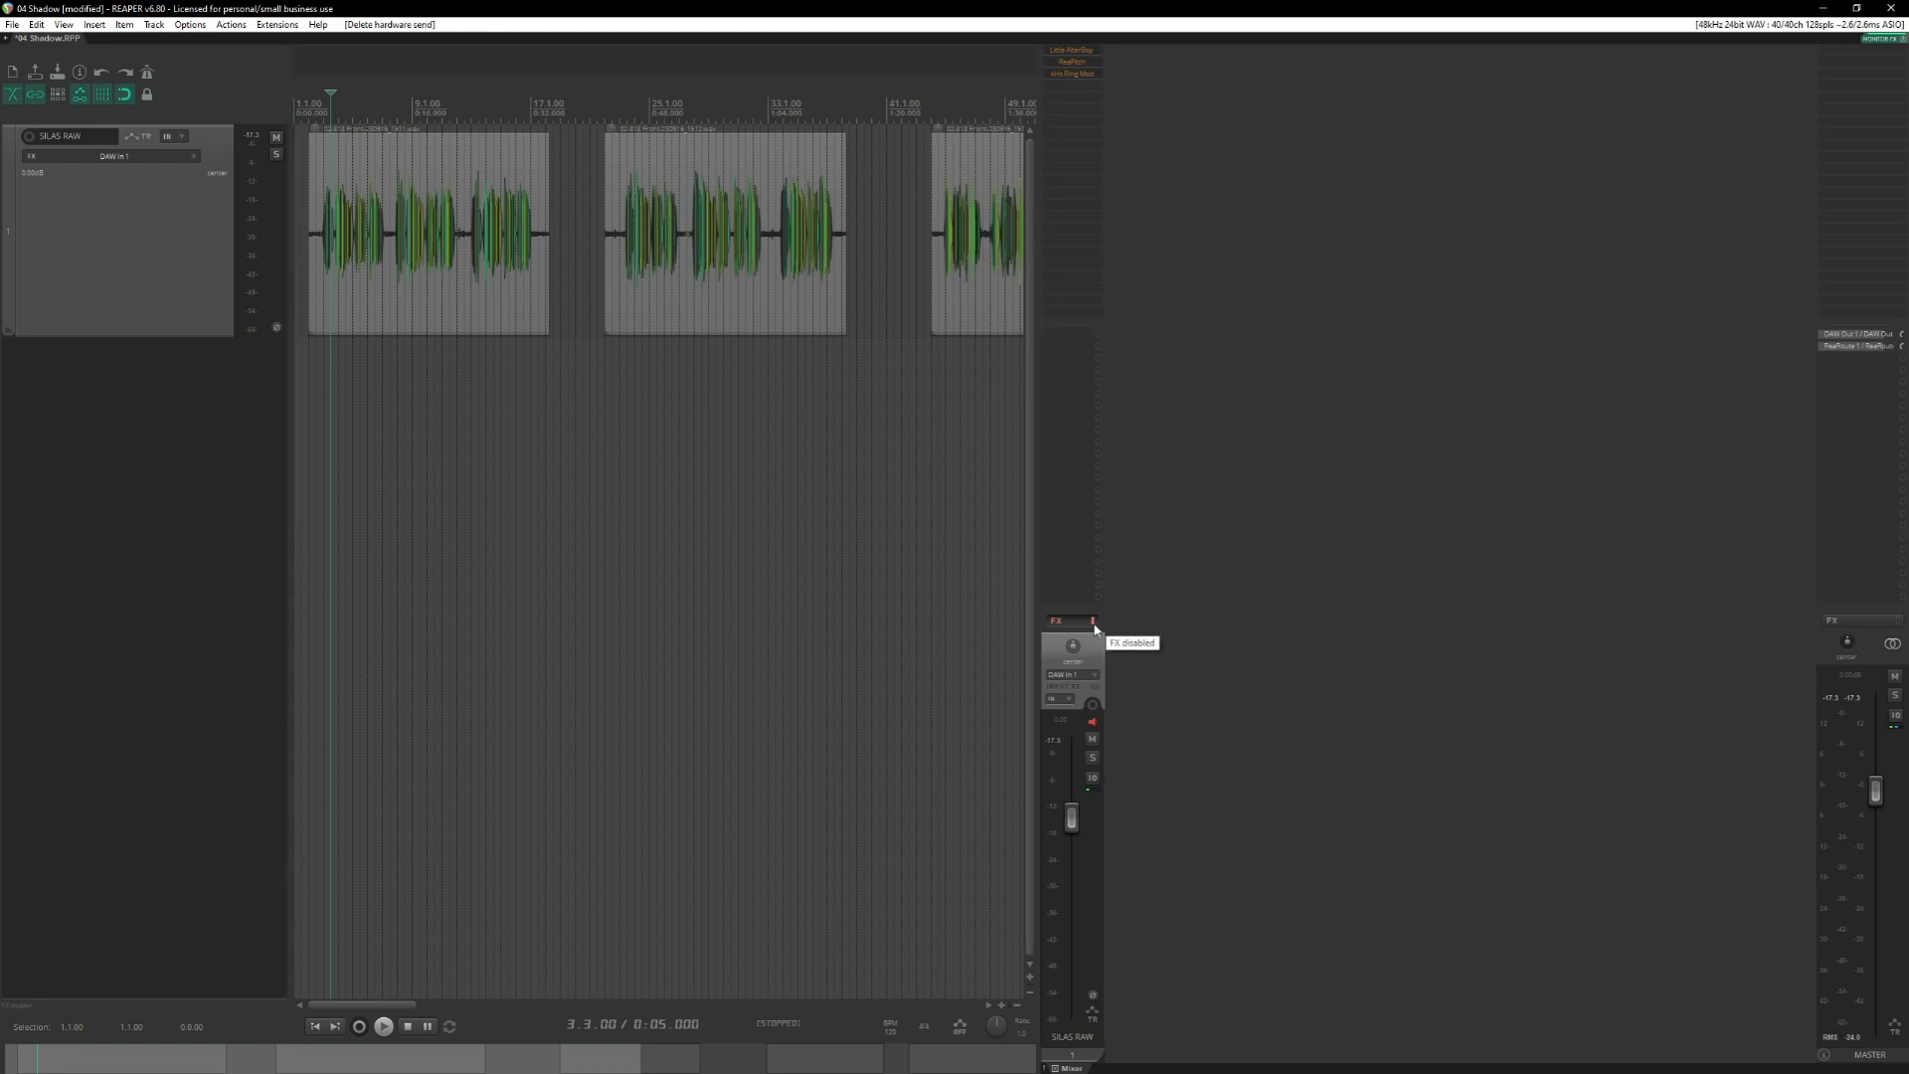
Enable the SILAS RAW track's FX chain, but bypass the Little AlterBoy and kHs Ring Mod plugins individually.
{"action": "left_click", "coordinate": [1094, 622]}
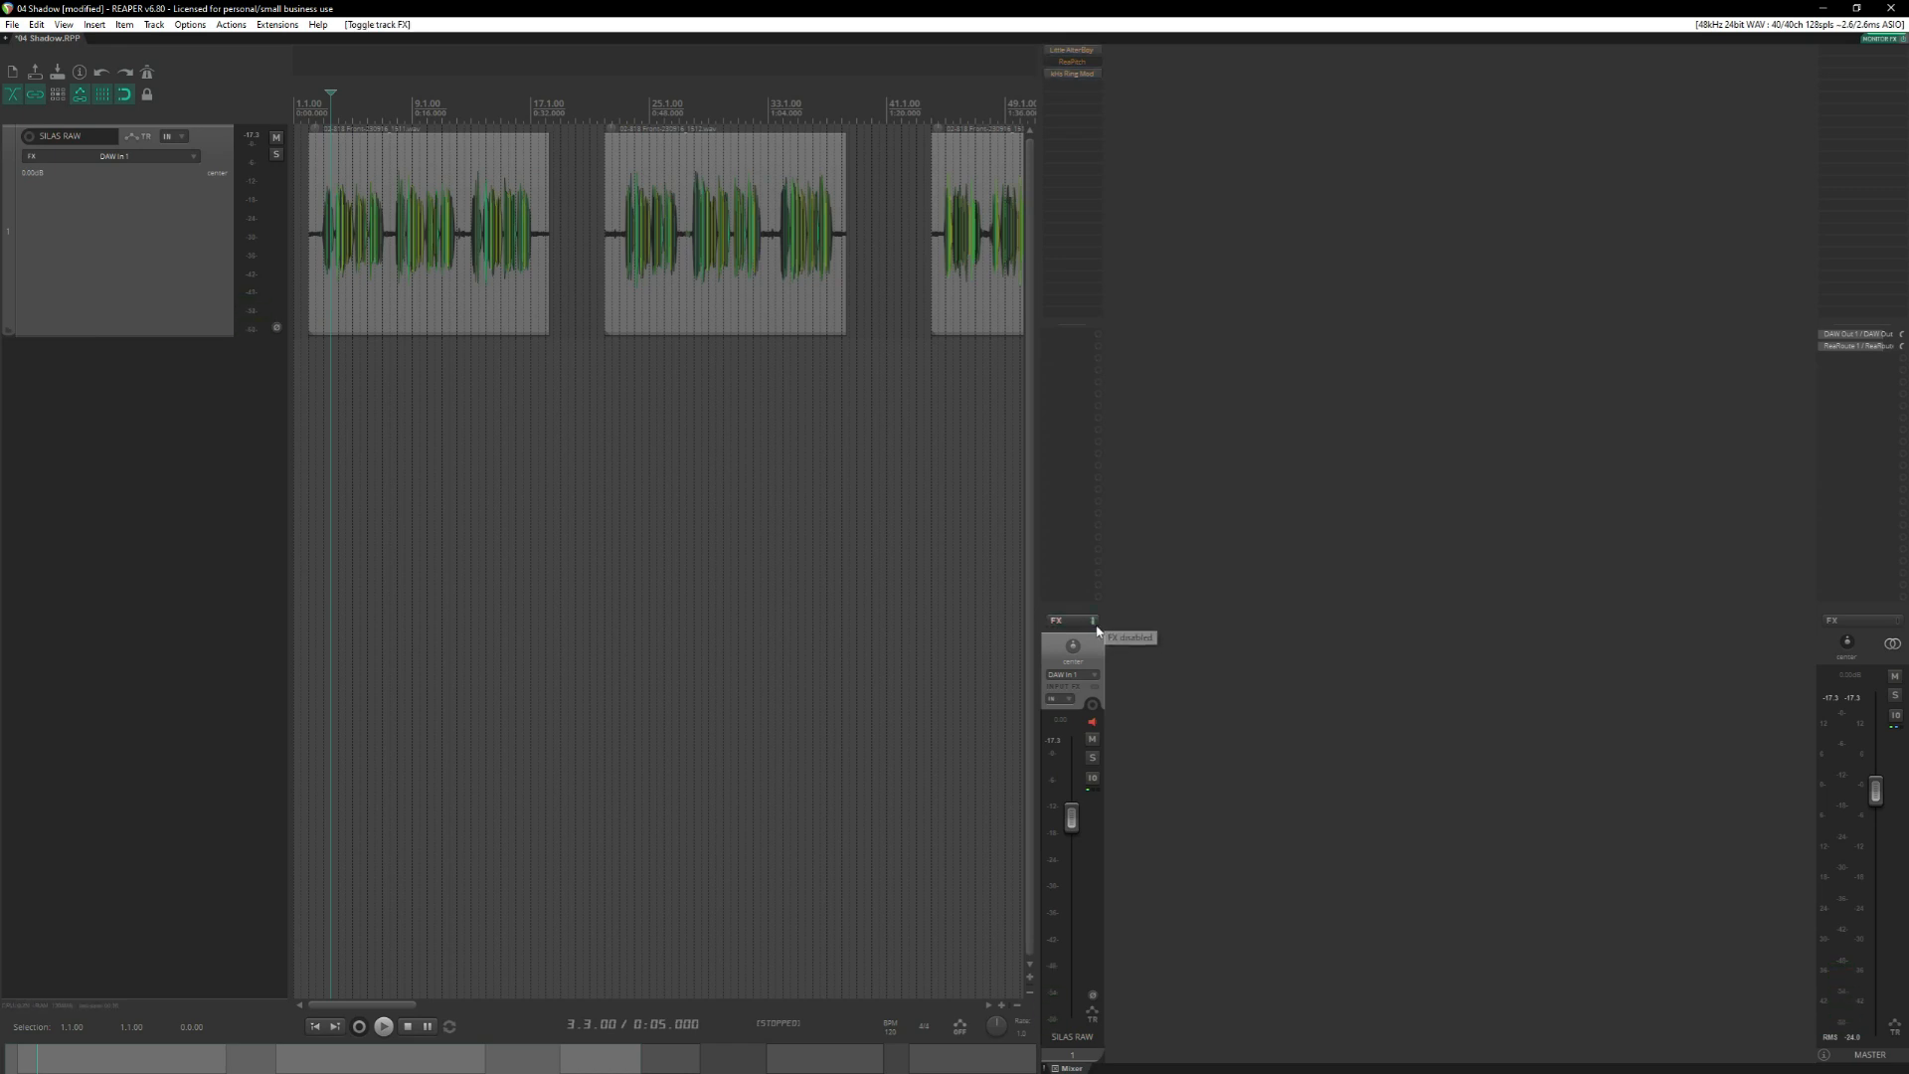
{"action": "left_click", "coordinate": [1073, 73], "text": "shift"}
{"action": "left_click", "coordinate": [1074, 50], "text": "shift"}
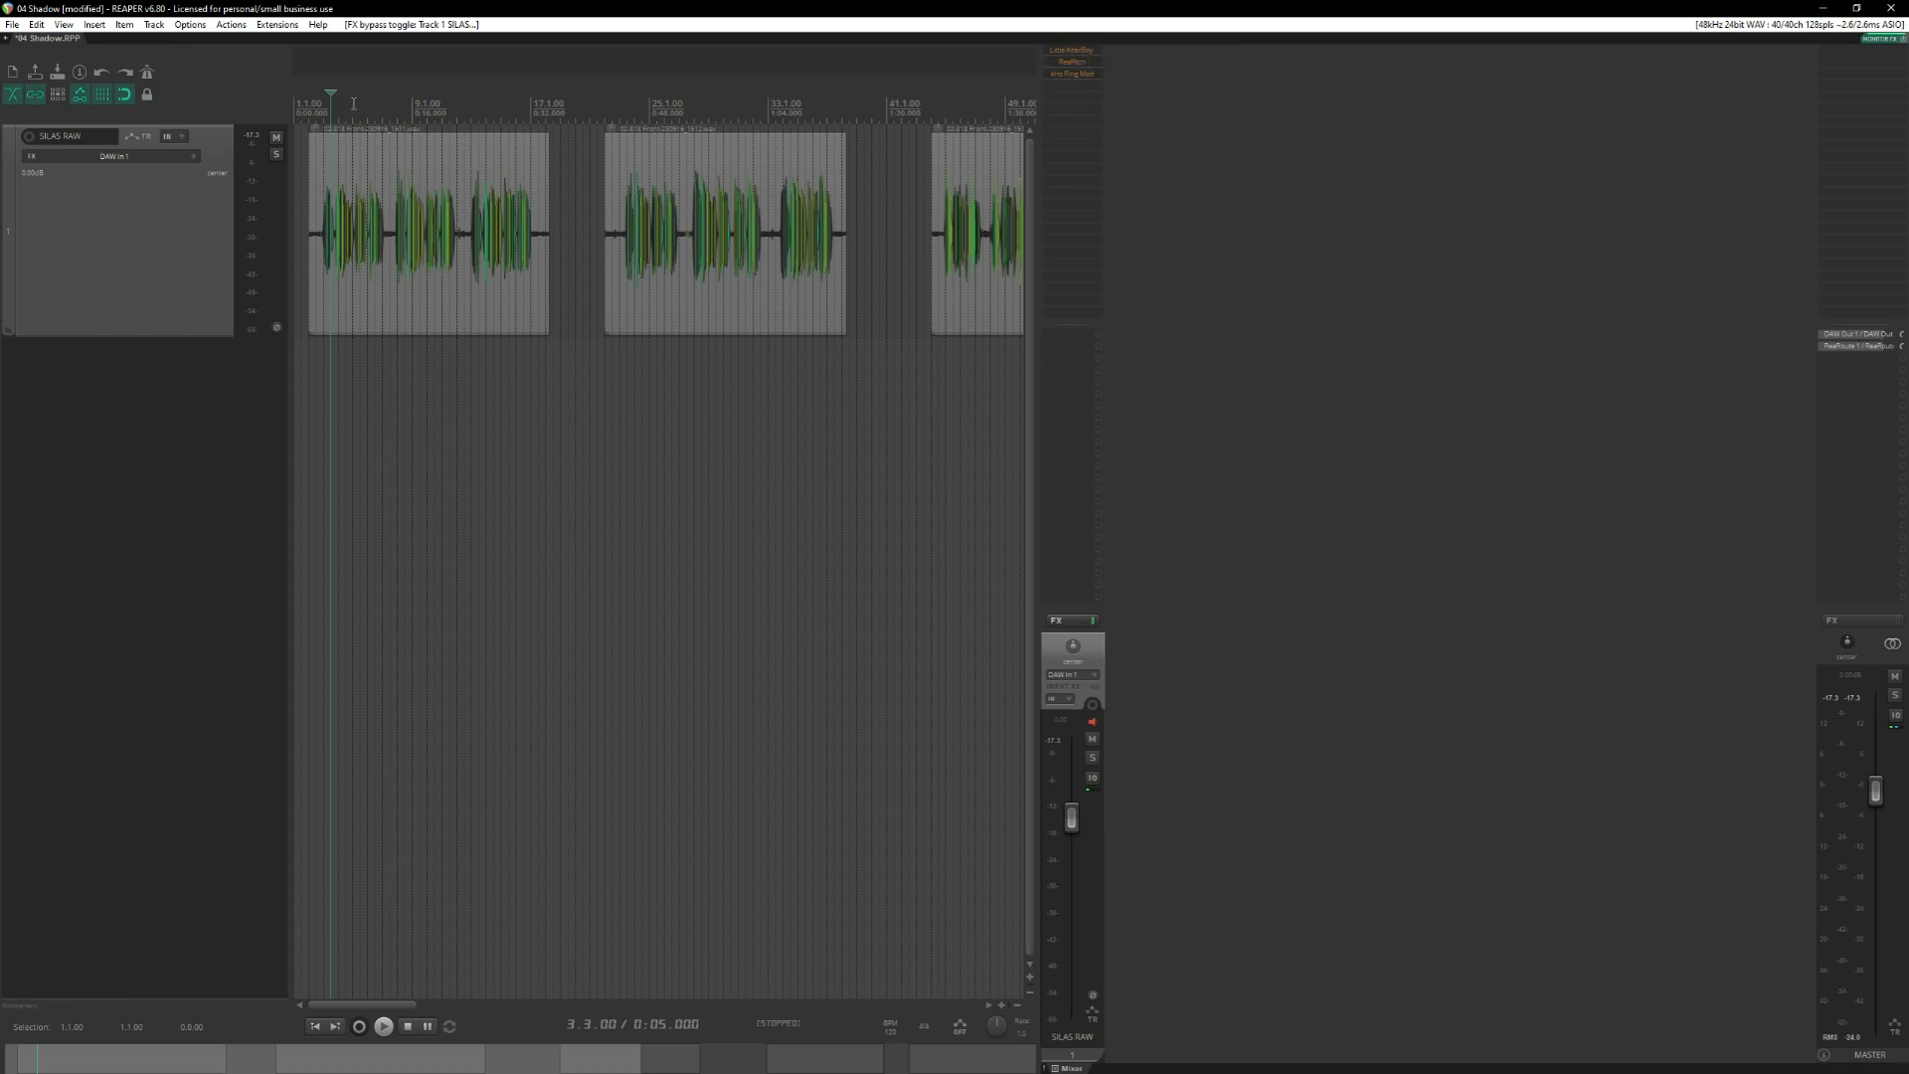
Listen to the first clip's unprocessed voice from measure 3 (0:04).
{"action": "left_click", "coordinate": [339, 211]}
{"action": "scroll", "coordinate": [438, 194], "scroll_direction": "up", "scroll_amount": 6}
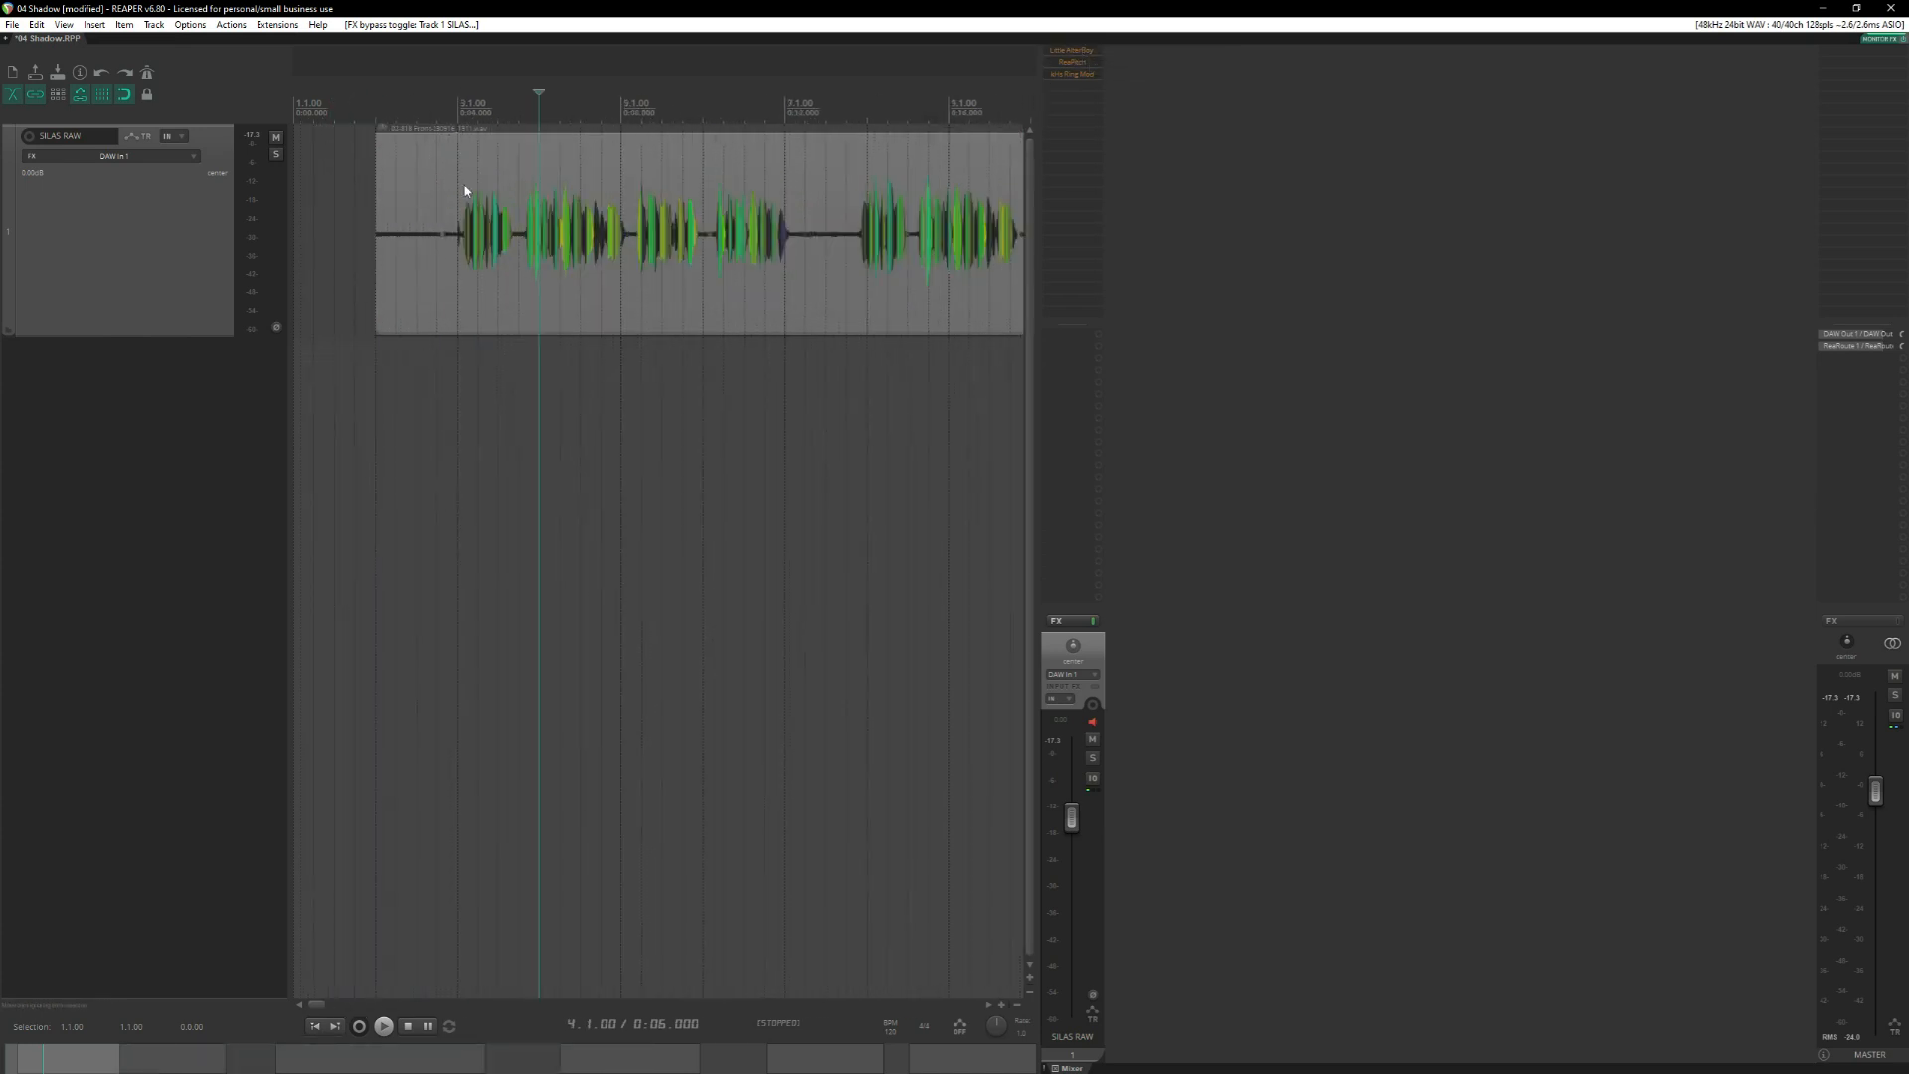
{"action": "left_click", "coordinate": [459, 104]}
{"action": "scroll", "coordinate": [575, 426], "scroll_direction": "down", "scroll_amount": 3}
{"action": "key", "text": "space"}
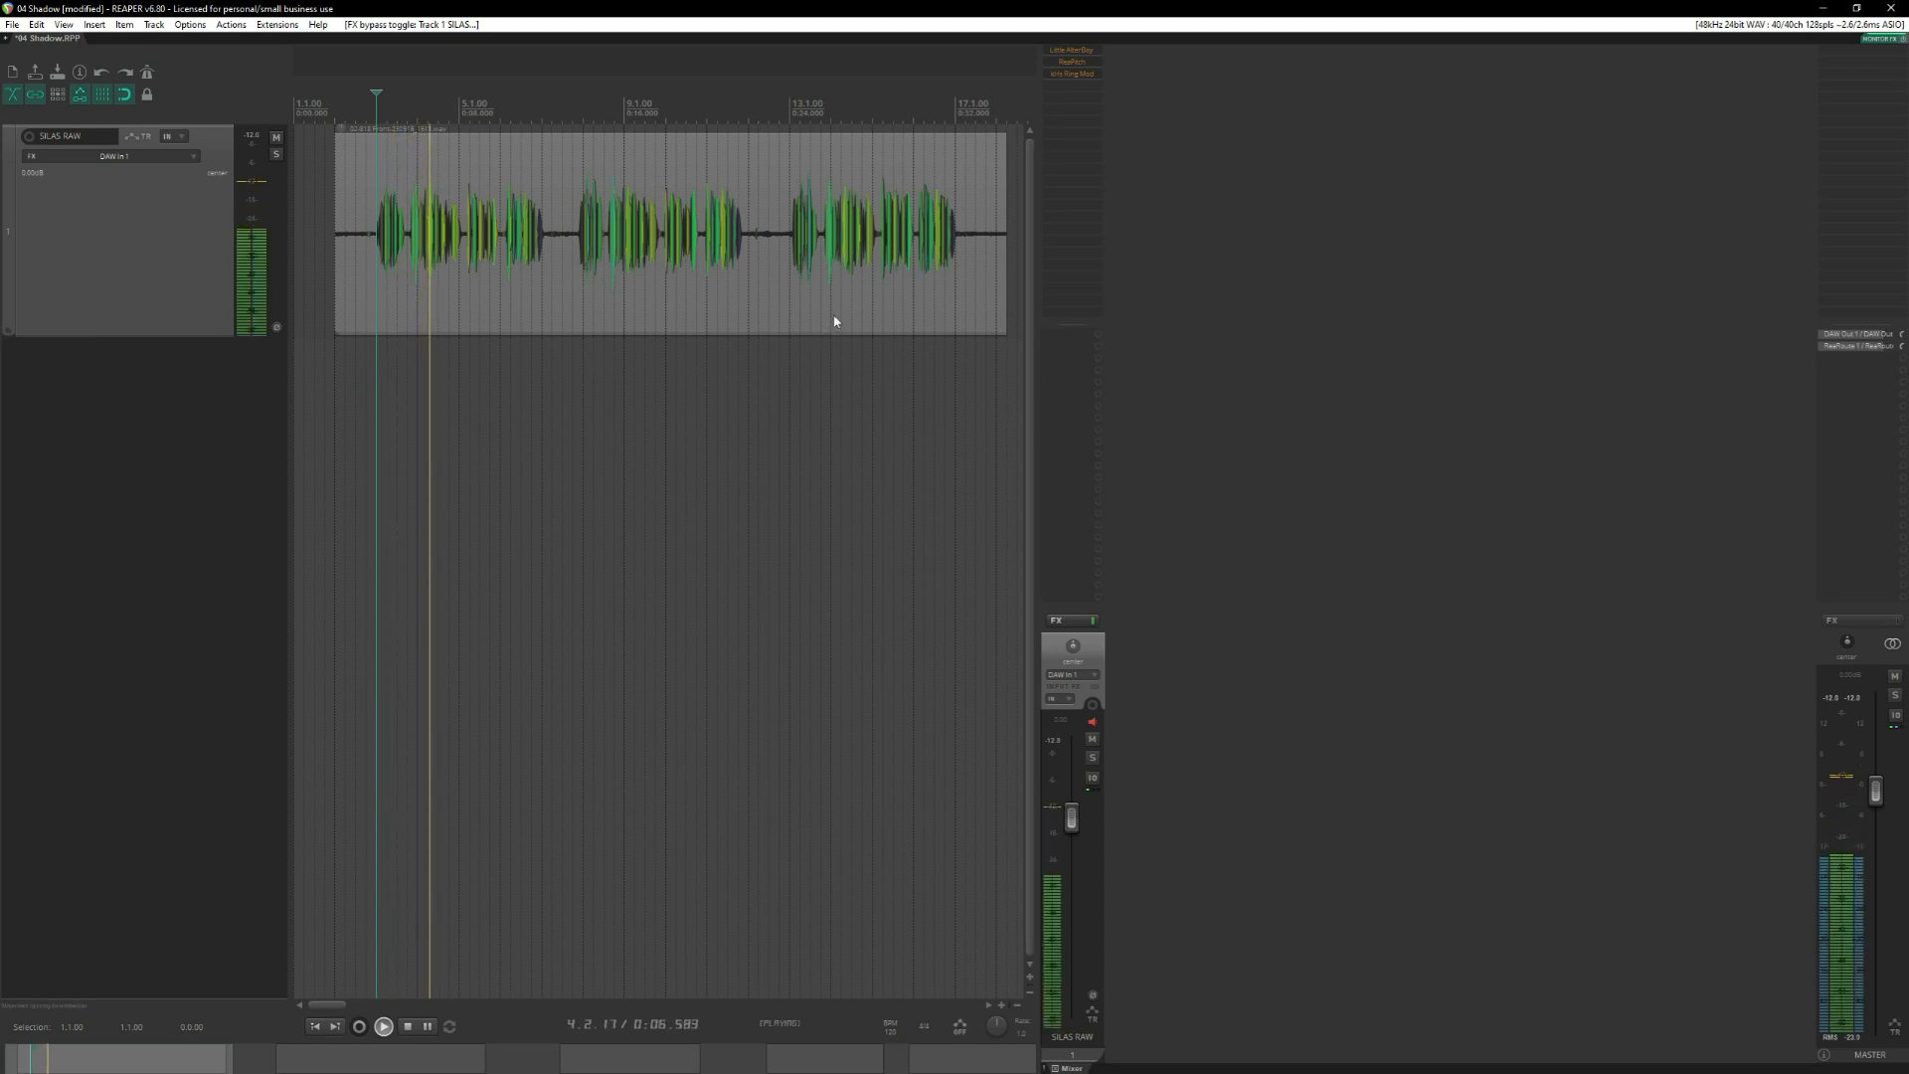
{"action": "key", "text": "space"}
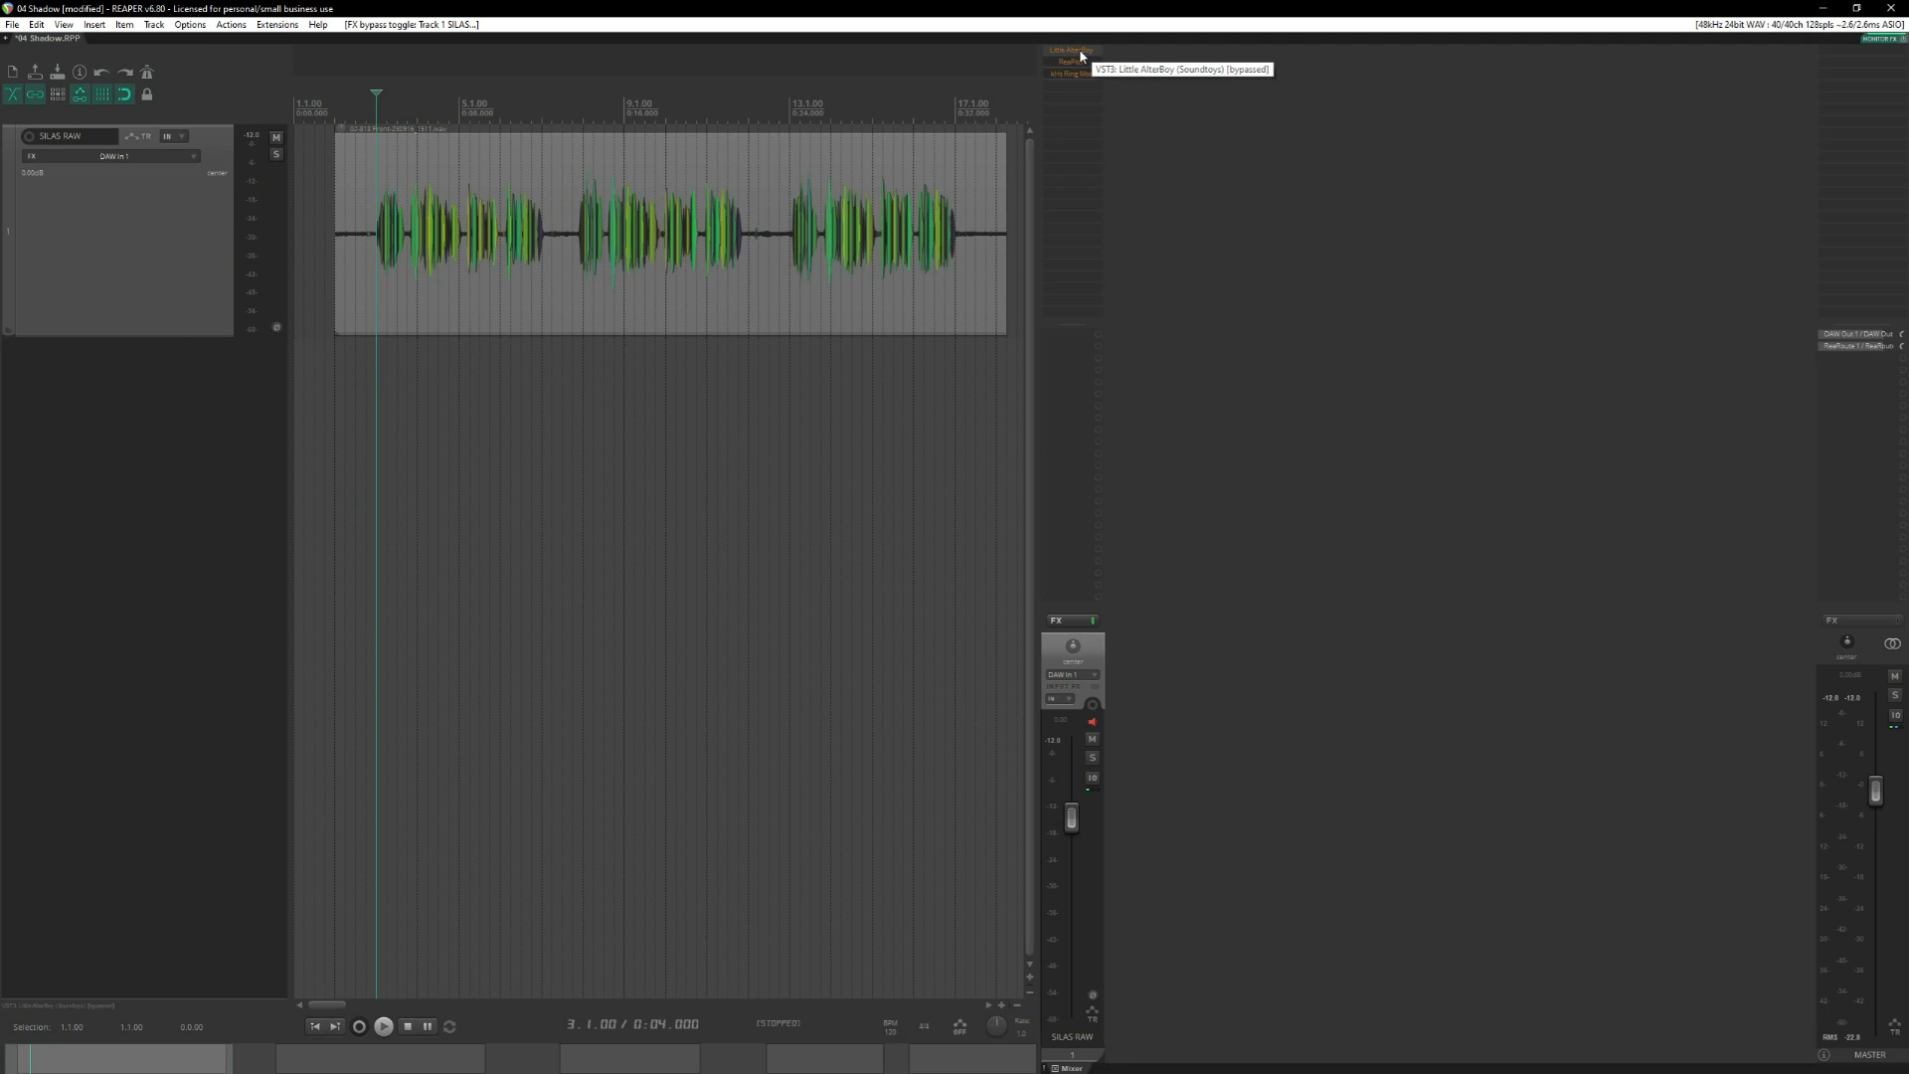
Turn on Little AlterBoy for the SILAS RAW track and look over its pitch and formant settings.
{"action": "left_click", "coordinate": [1081, 53], "text": "shift"}
{"action": "left_click", "coordinate": [1080, 53]}
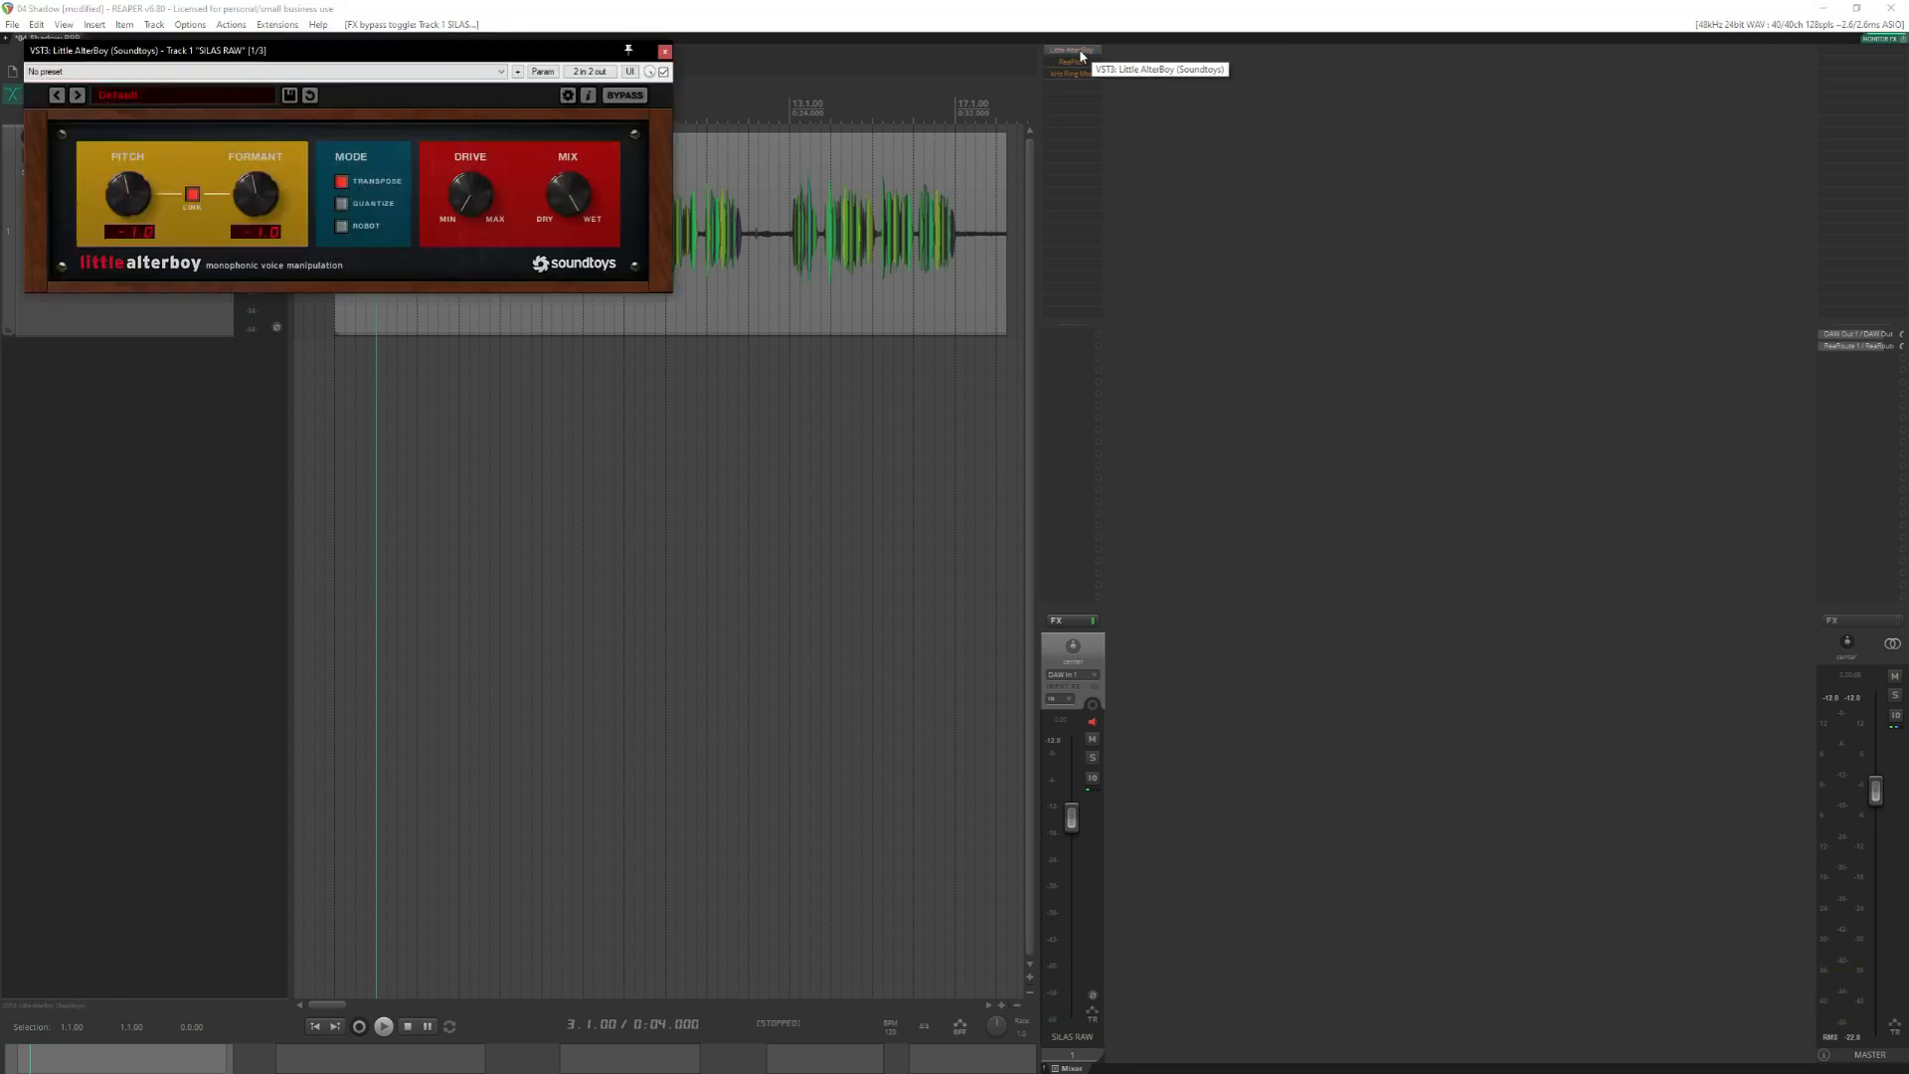
{"action": "left_click_drag", "start_coordinate": [472, 48], "coordinate": [1009, 436]}
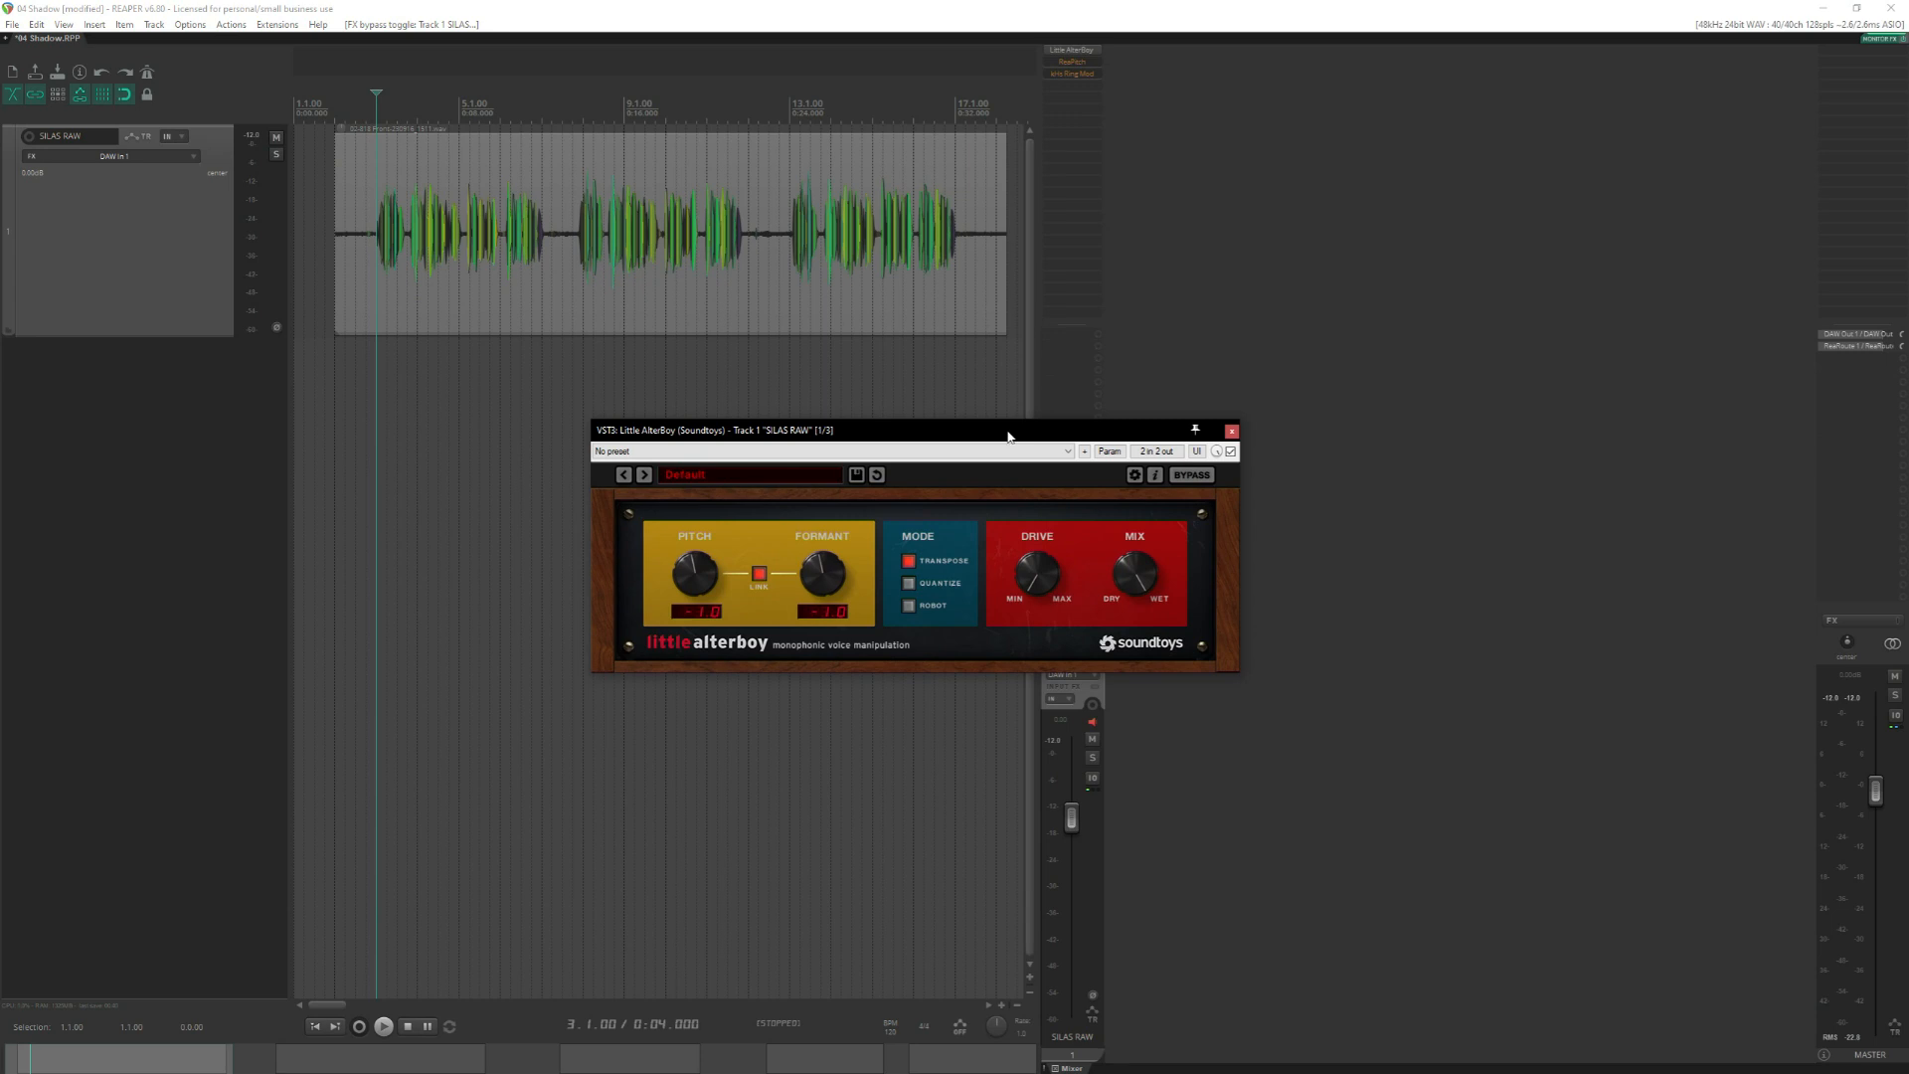
{"action": "left_click_drag", "start_coordinate": [1009, 435], "coordinate": [924, 354]}
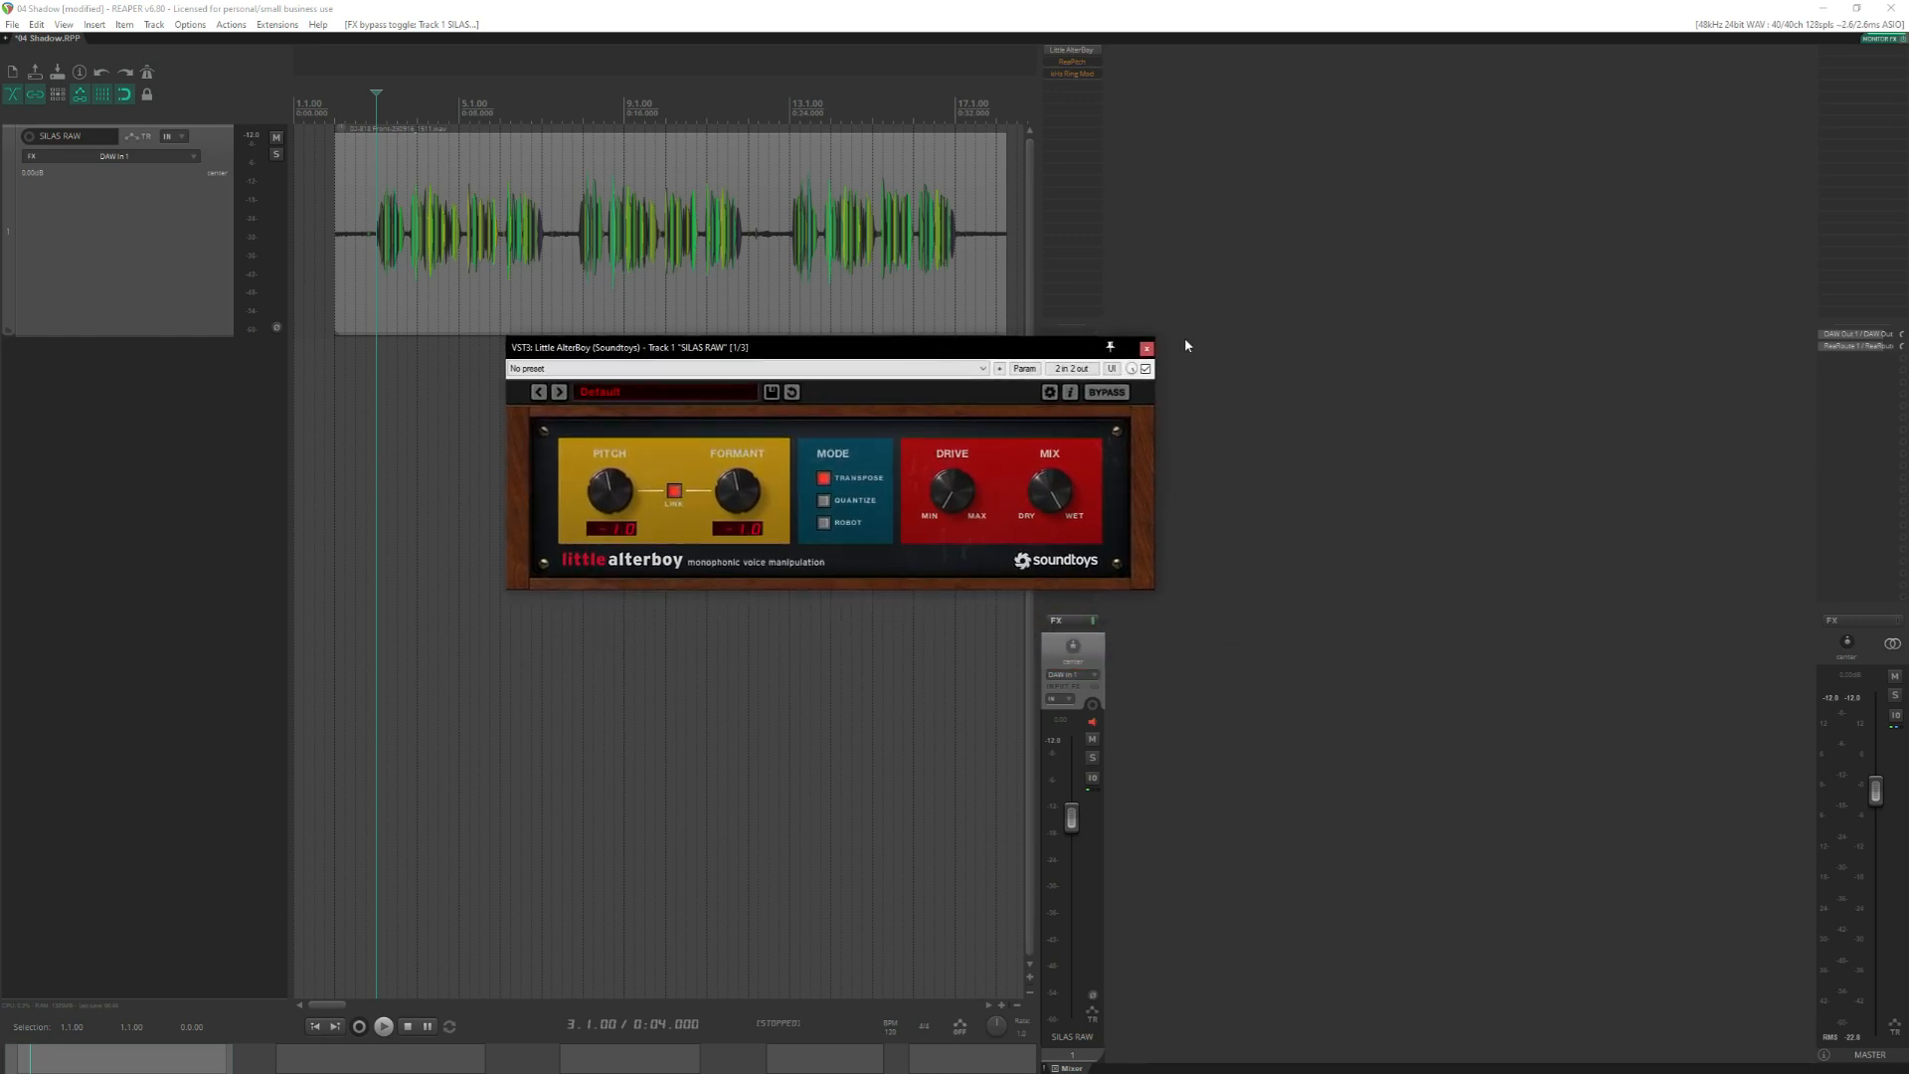
{"action": "left_click", "coordinate": [1146, 349]}
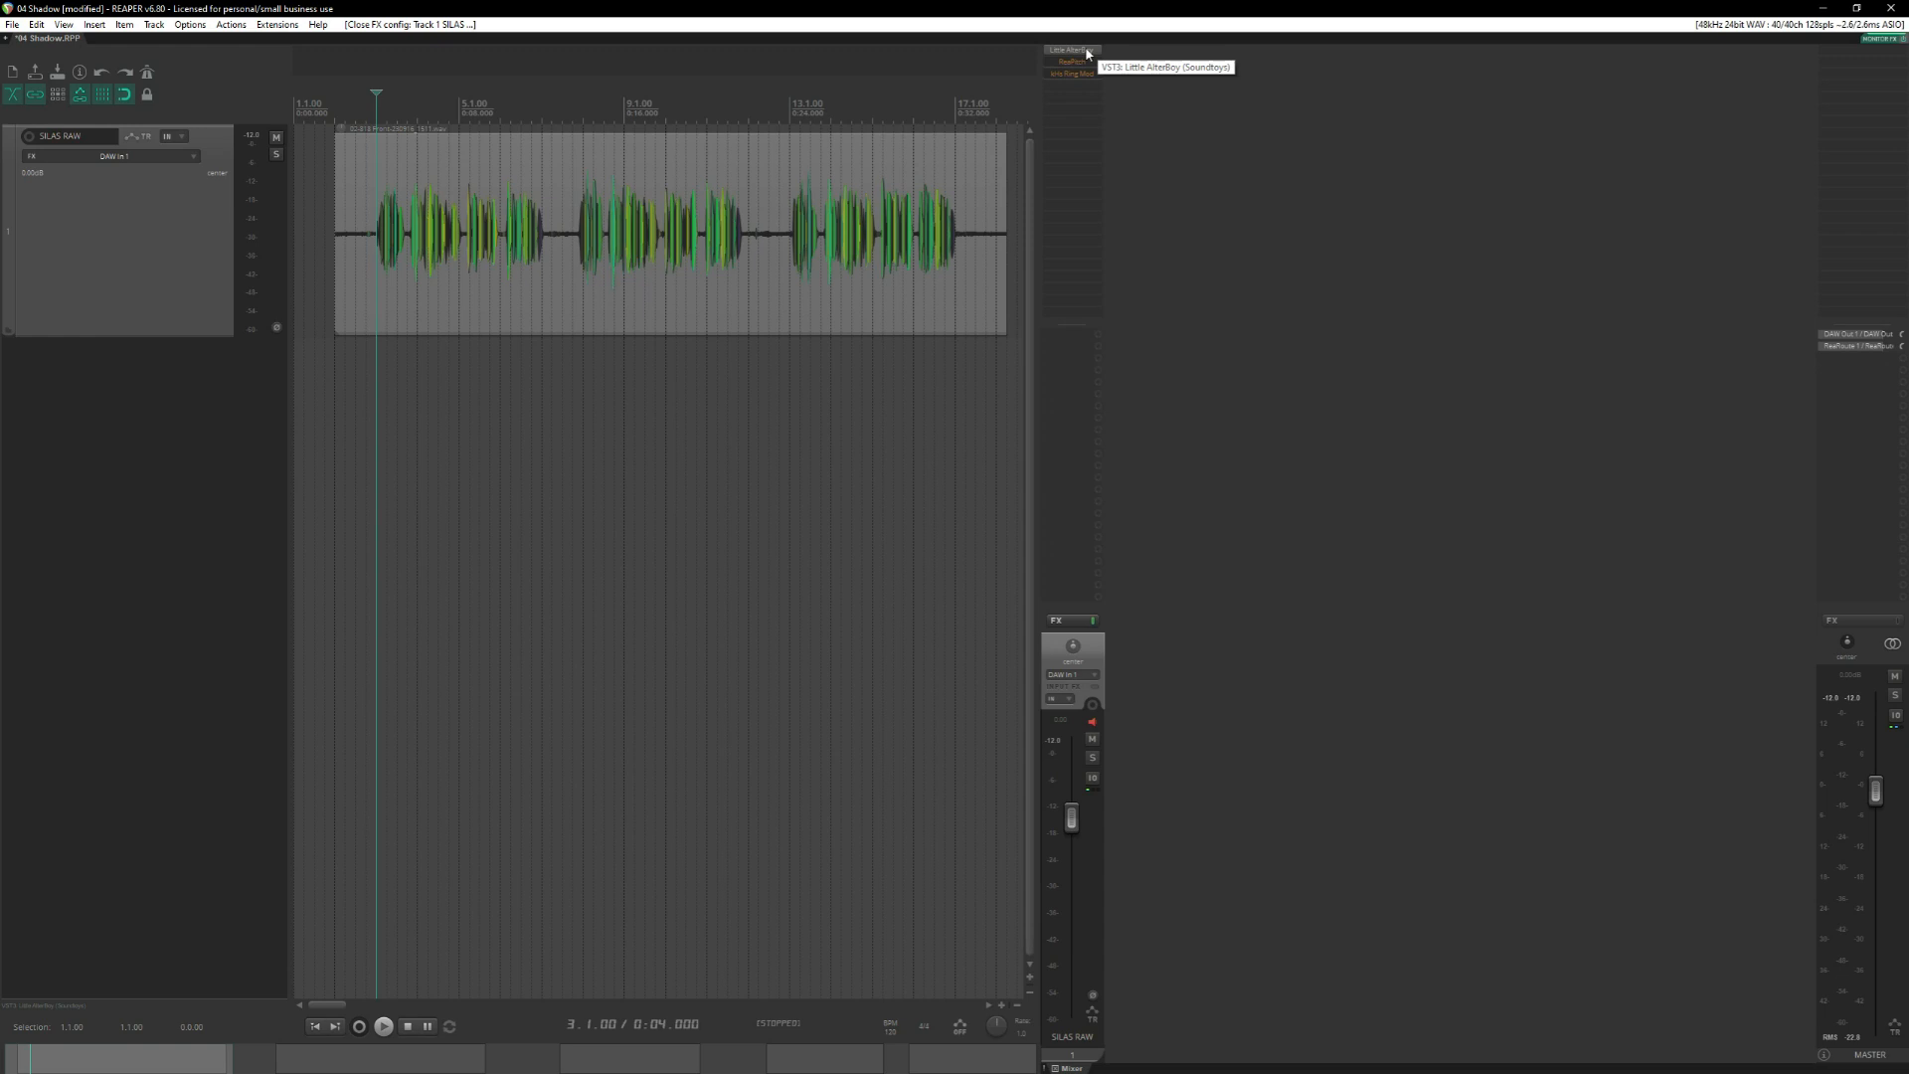
Reopen the Little AlterBoy settings and listen to the first clip with the effect active.
{"action": "left_click", "coordinate": [1087, 52]}
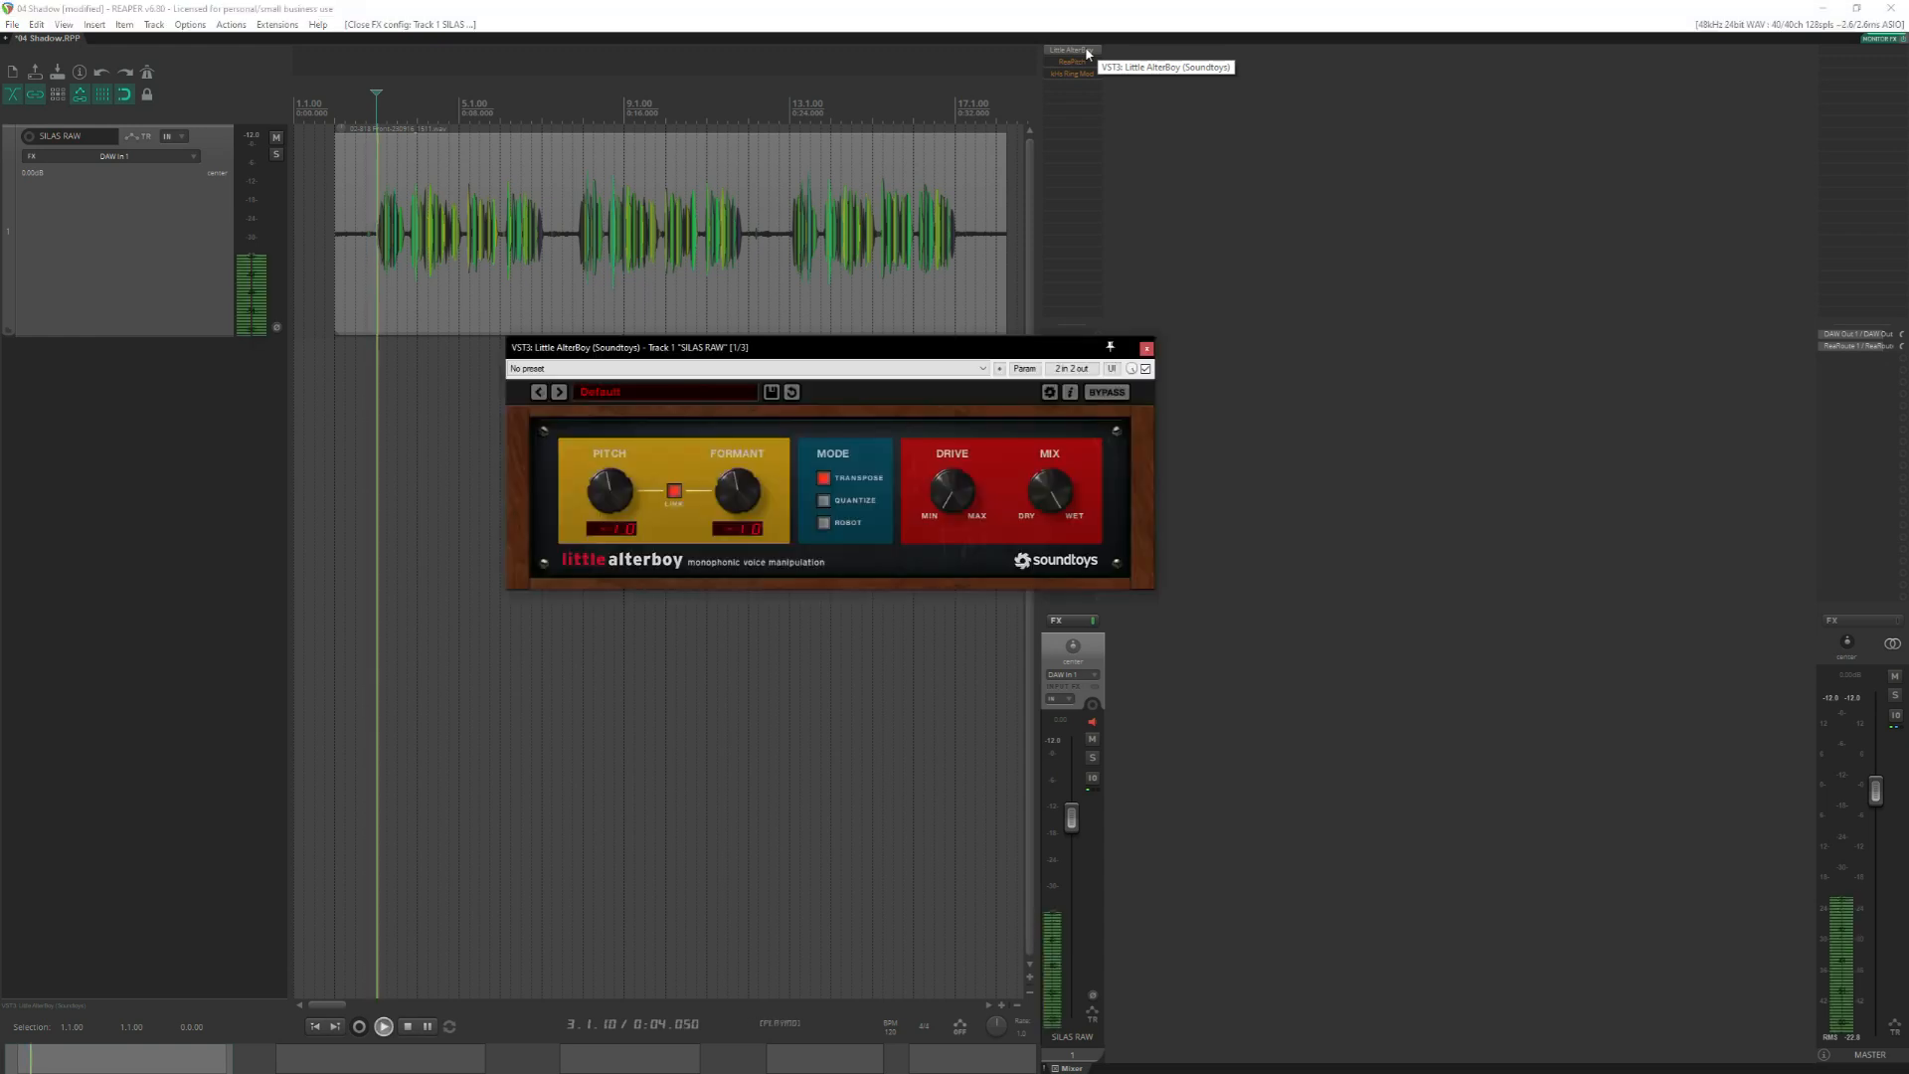
{"action": "key", "text": "space"}
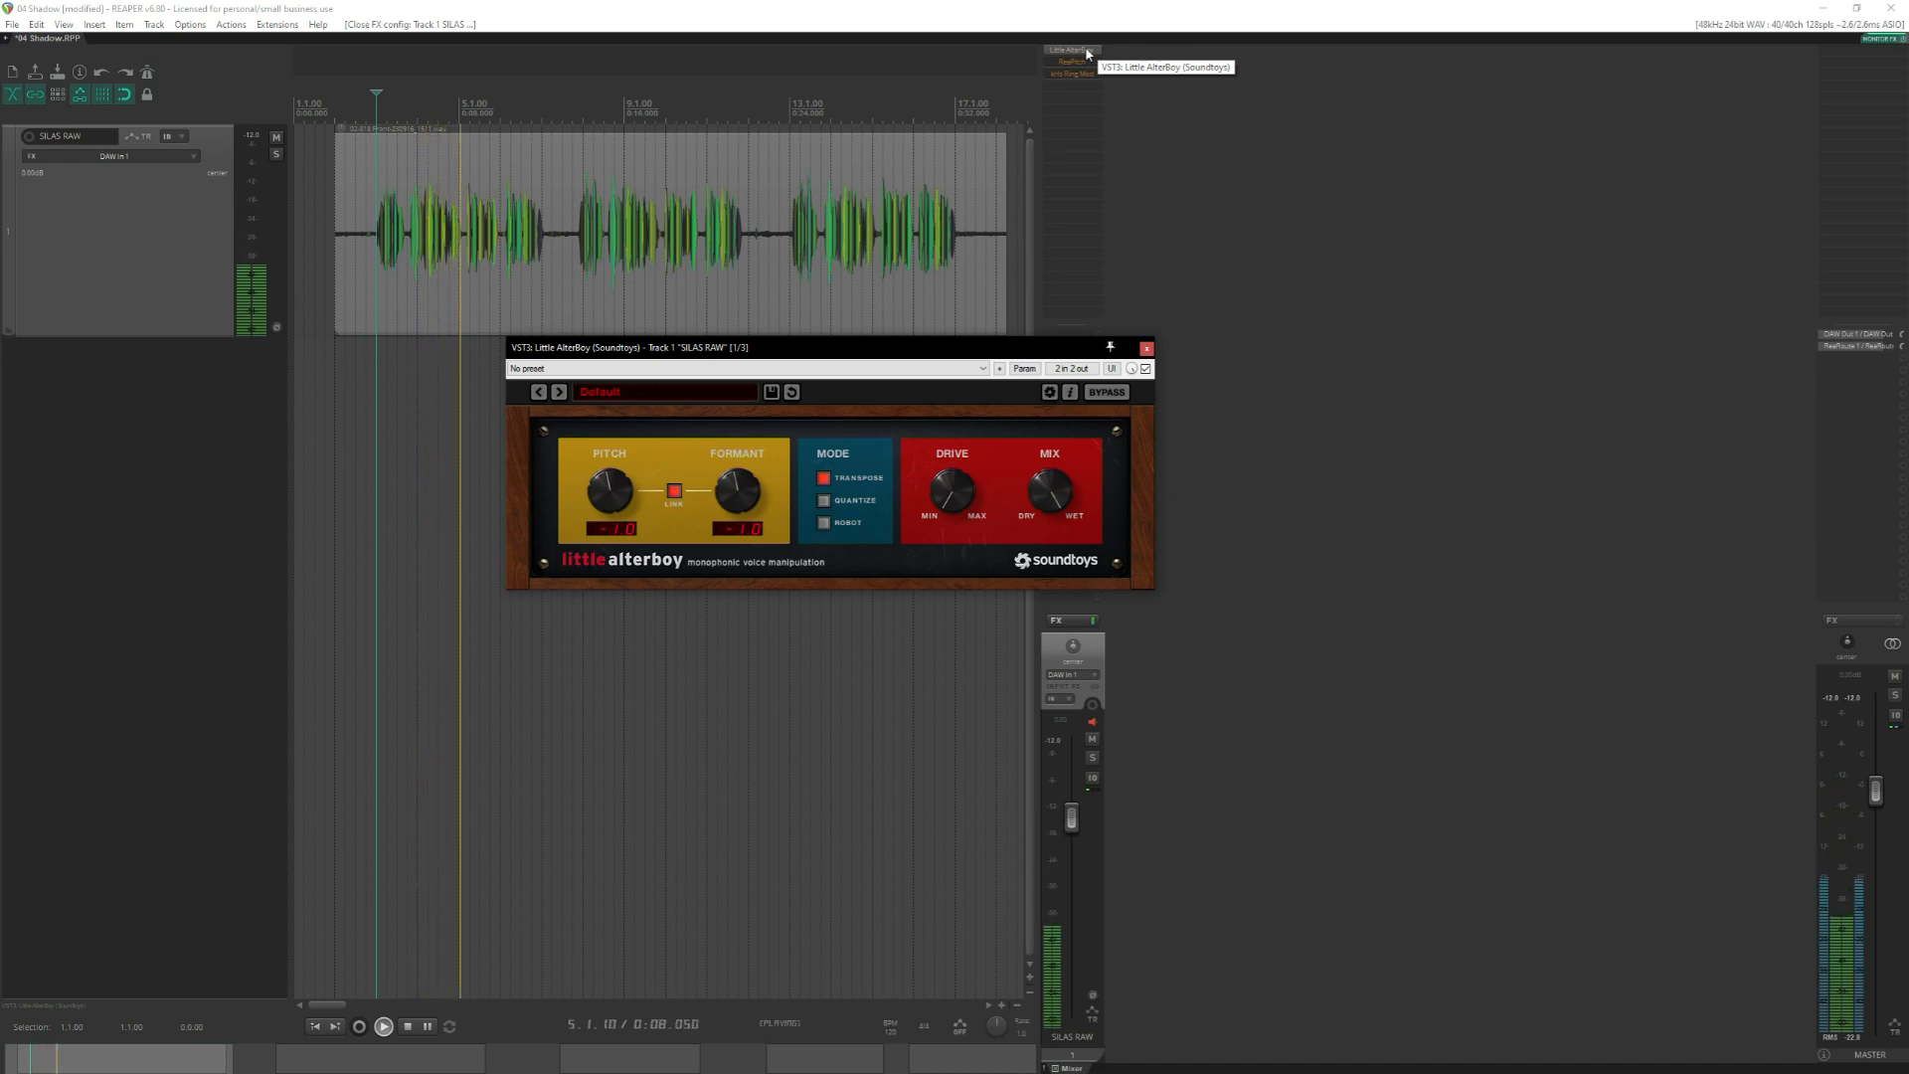
{"action": "key", "text": "space"}
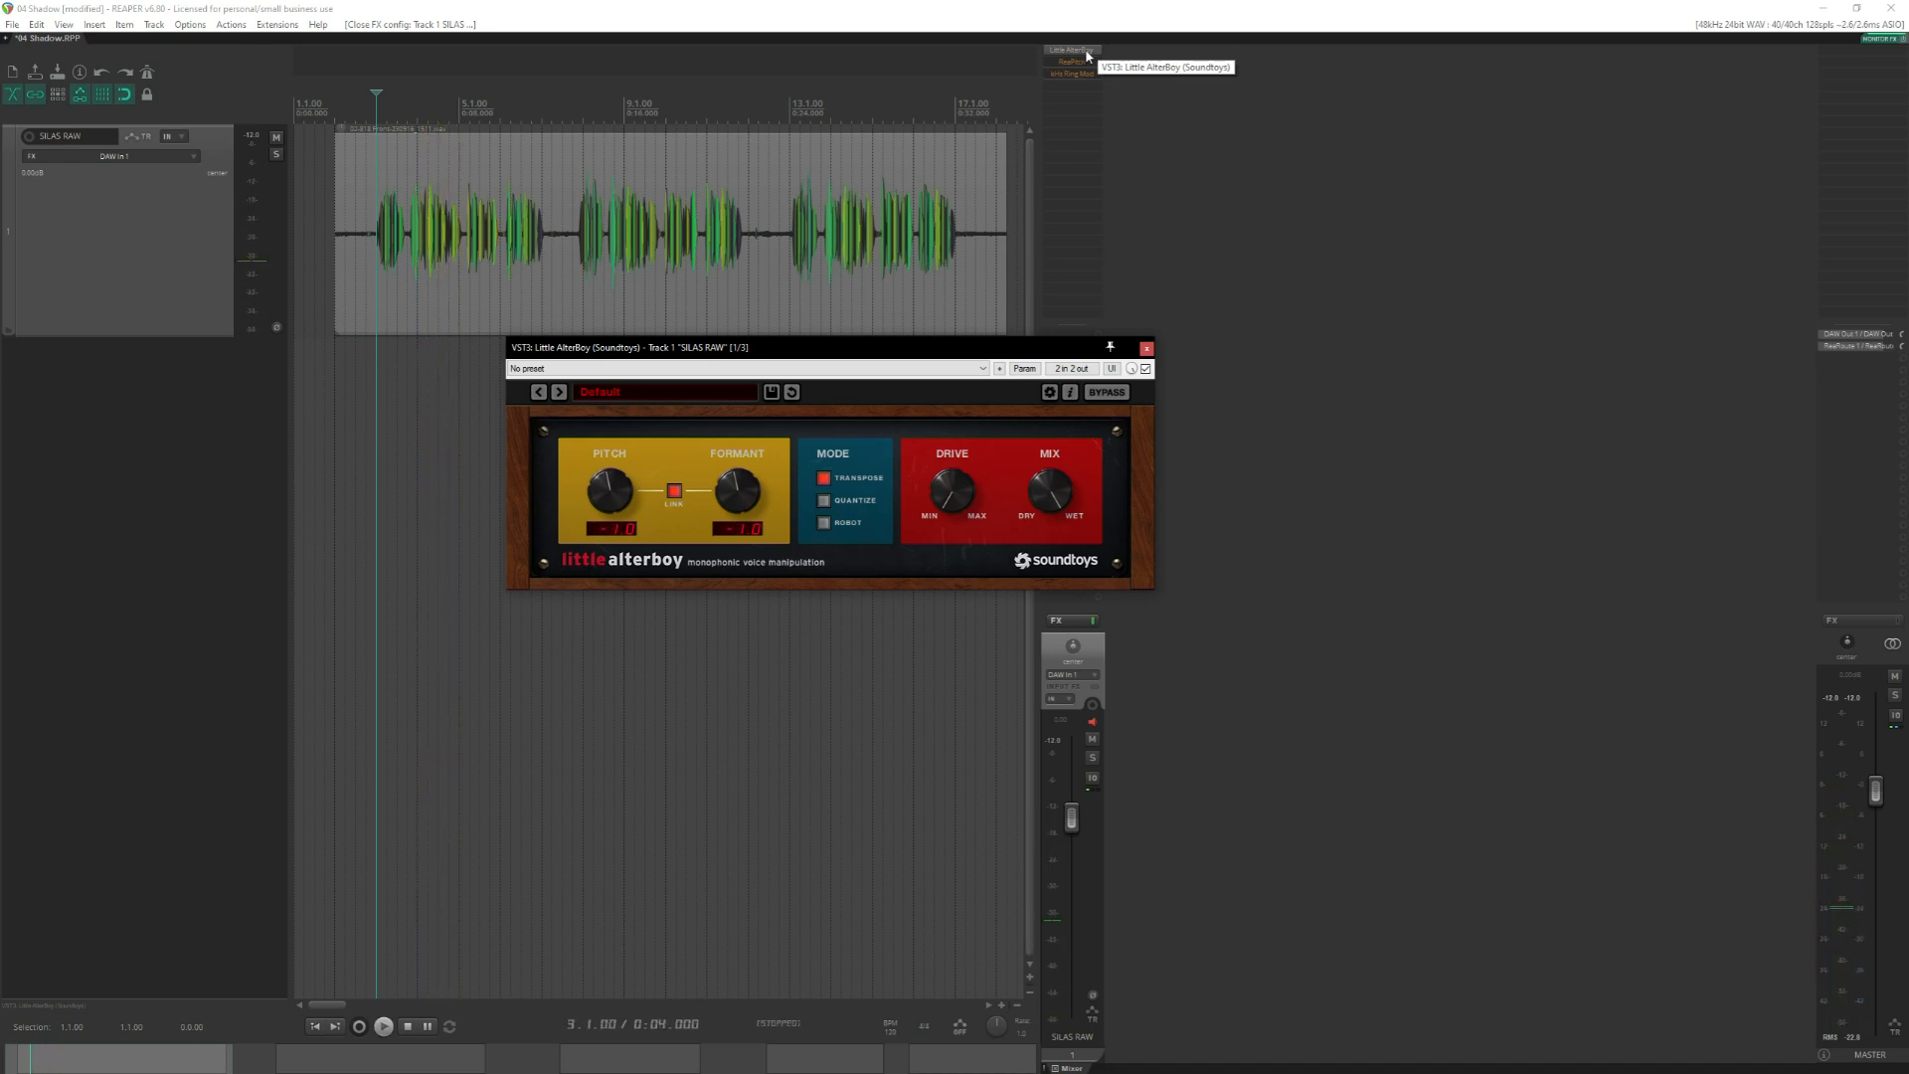
Try out Little AlterBoy's formant and pitch adjustments with the link between them switched, and close the plugin window.
{"action": "left_click", "coordinate": [737, 480]}
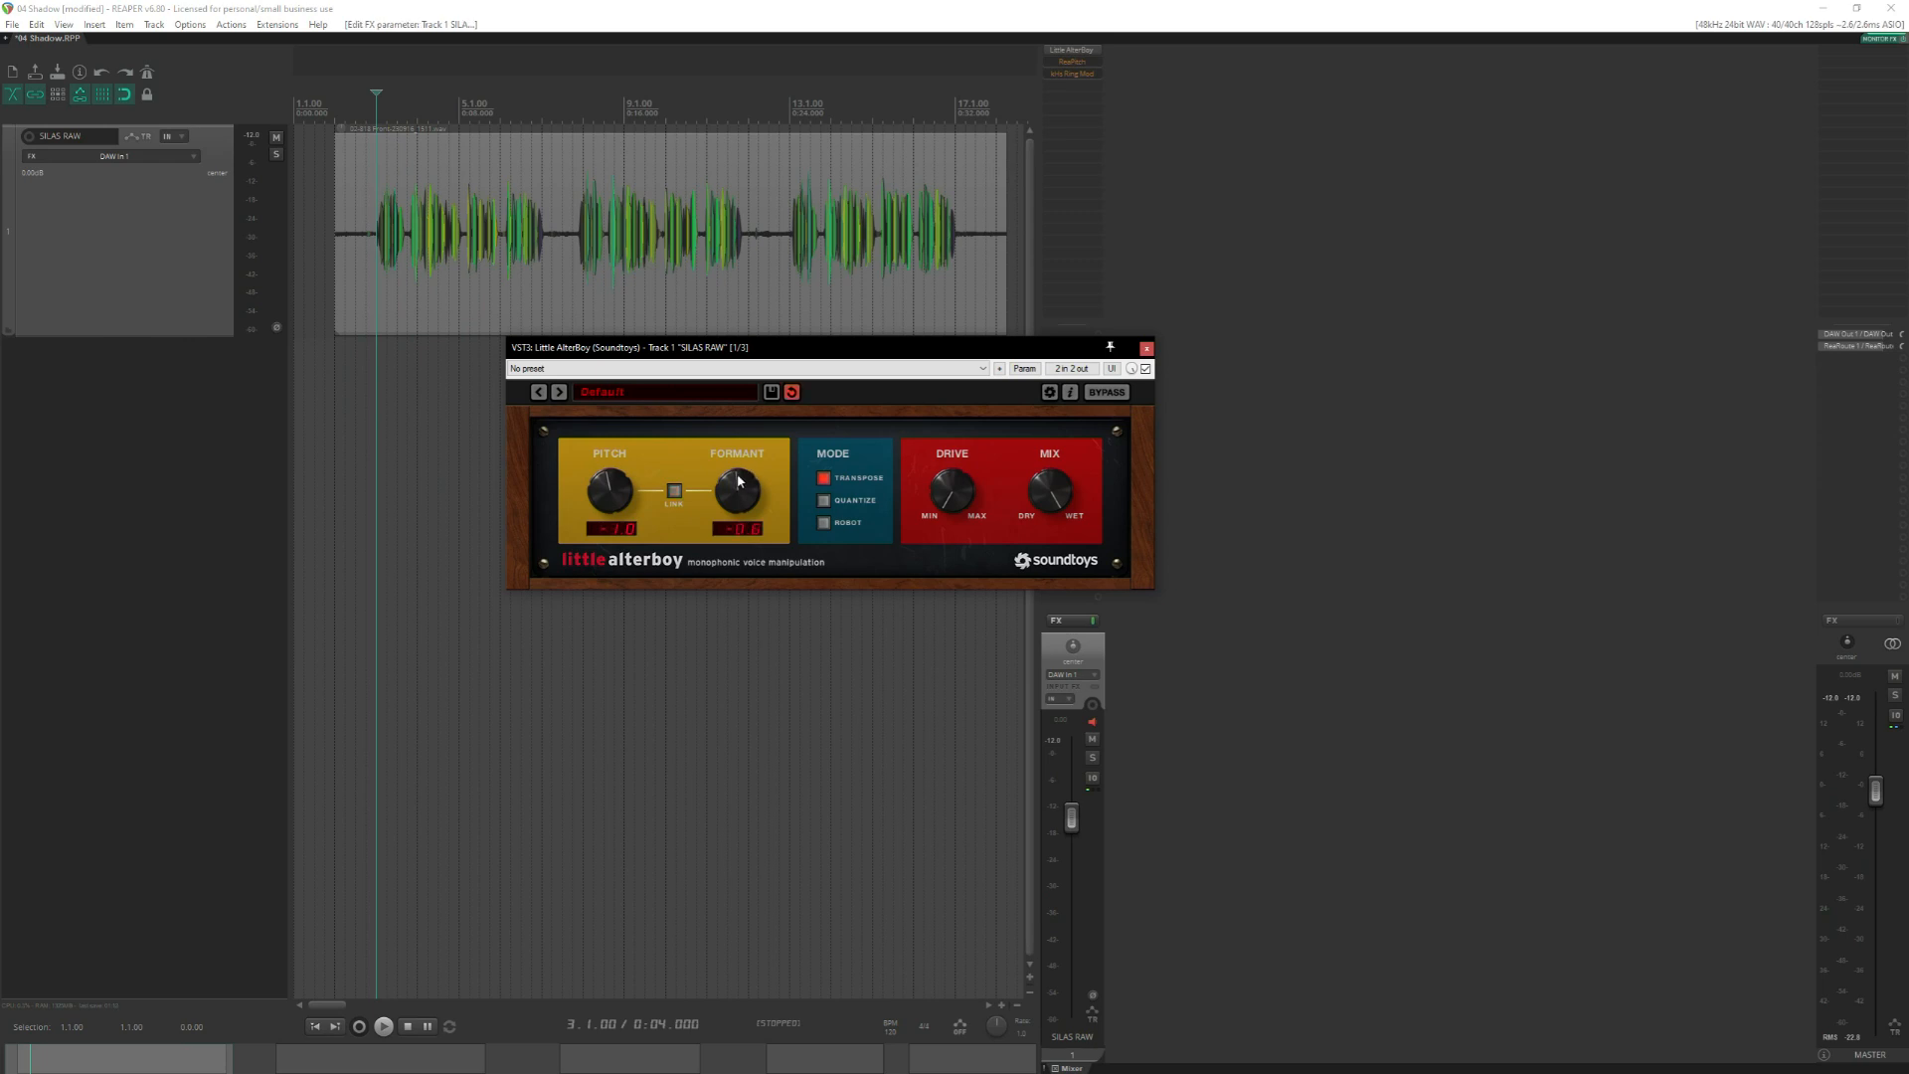
{"action": "left_click", "coordinate": [674, 490]}
{"action": "left_click_drag", "start_coordinate": [604, 484], "coordinate": [602, 496]}
{"action": "left_click_drag", "start_coordinate": [604, 492], "coordinate": [612, 484]}
{"action": "left_click", "coordinate": [1146, 348]}
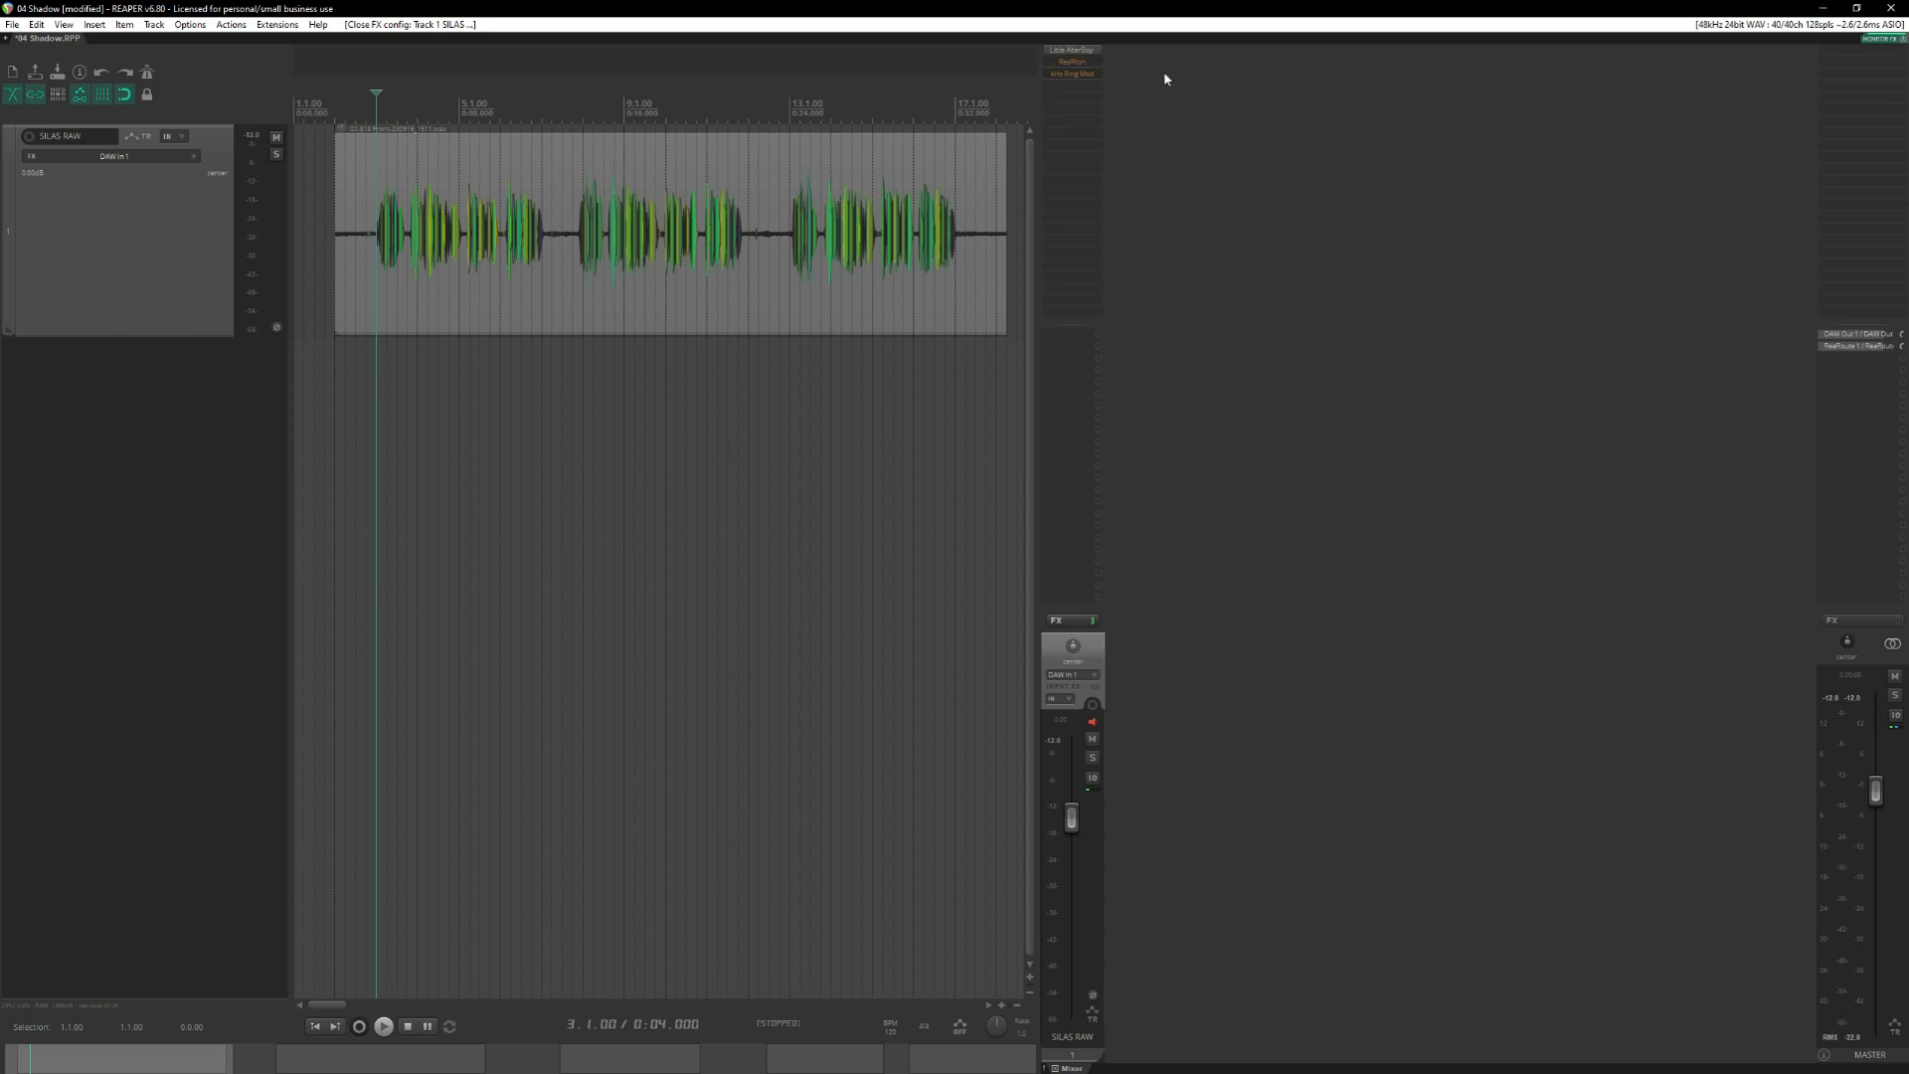
Bypass Little AlterBoy, enable ReaPitch on the SILAS RAW track, and listen to the first clip from measure 3.
{"action": "left_click", "coordinate": [1084, 60], "text": "shift"}
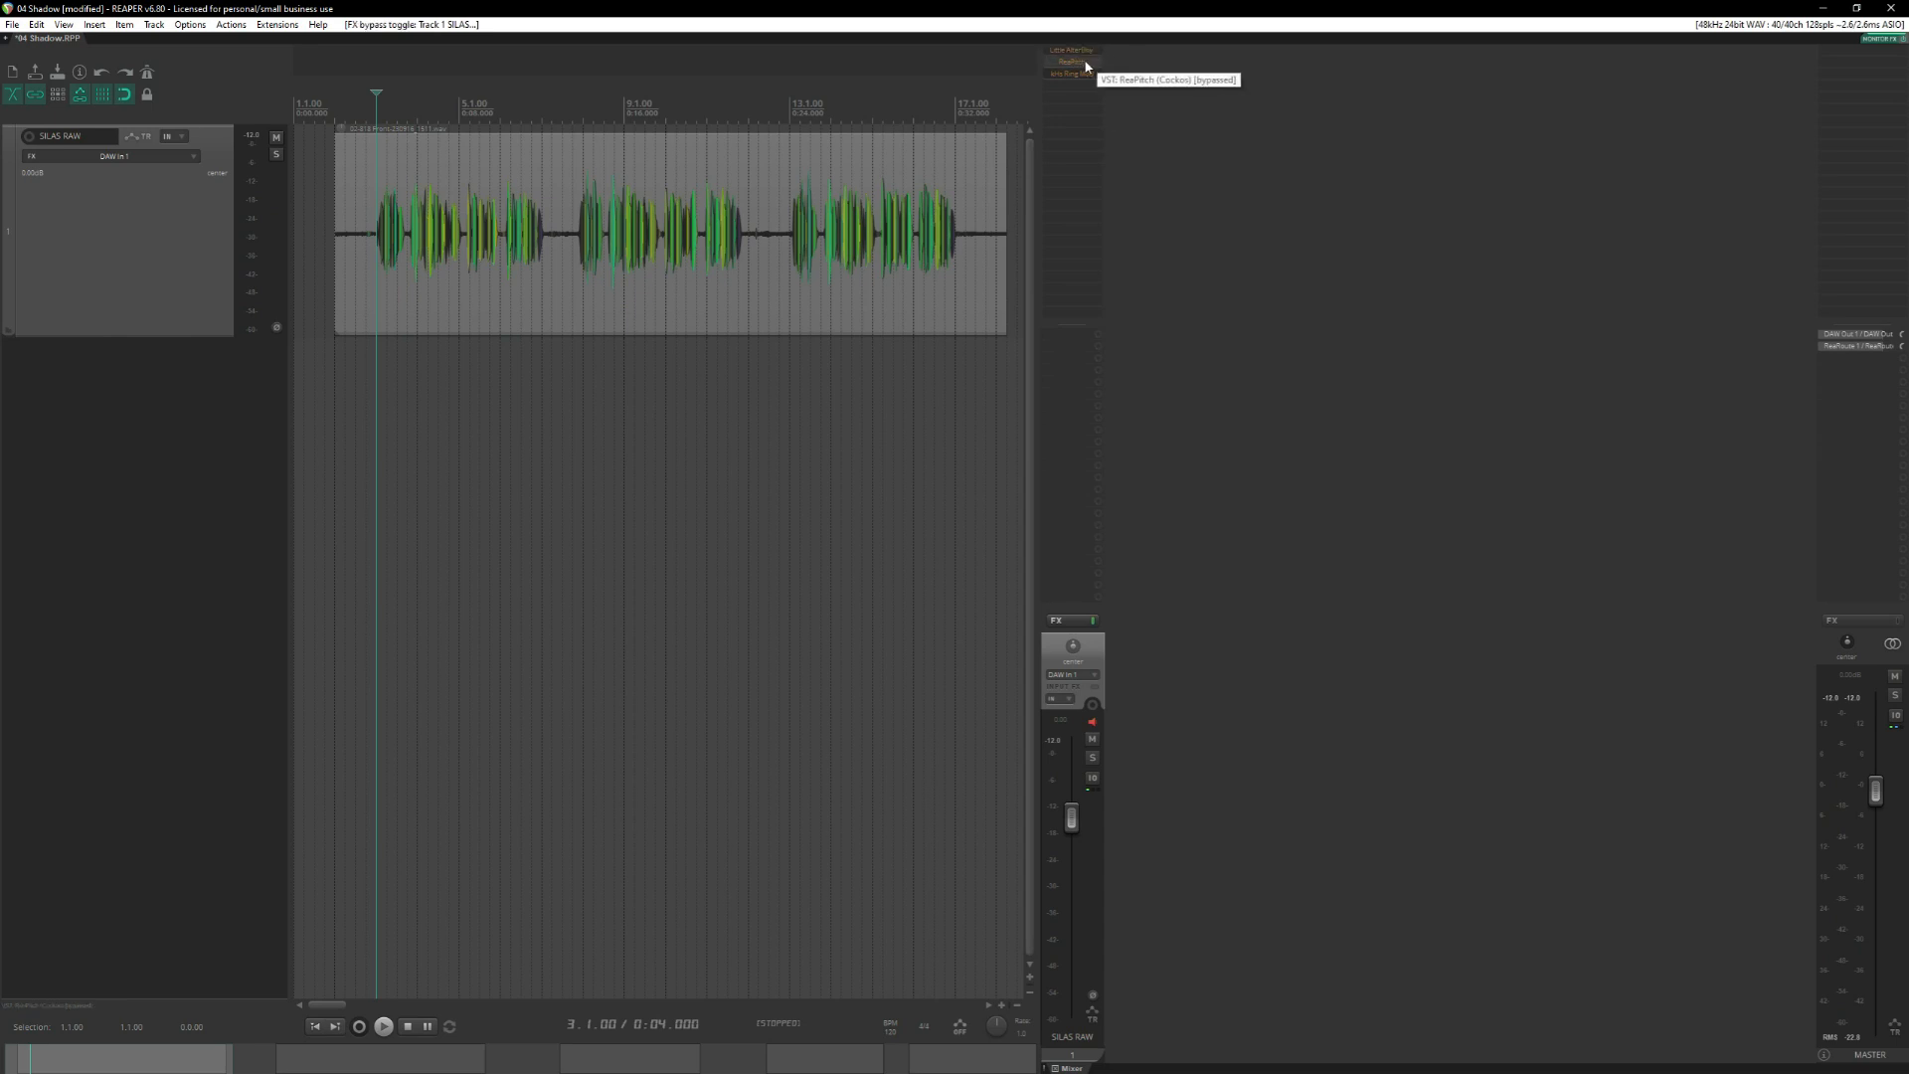
{"action": "left_click", "coordinate": [1084, 59], "text": "shift"}
{"action": "key", "text": "space"}
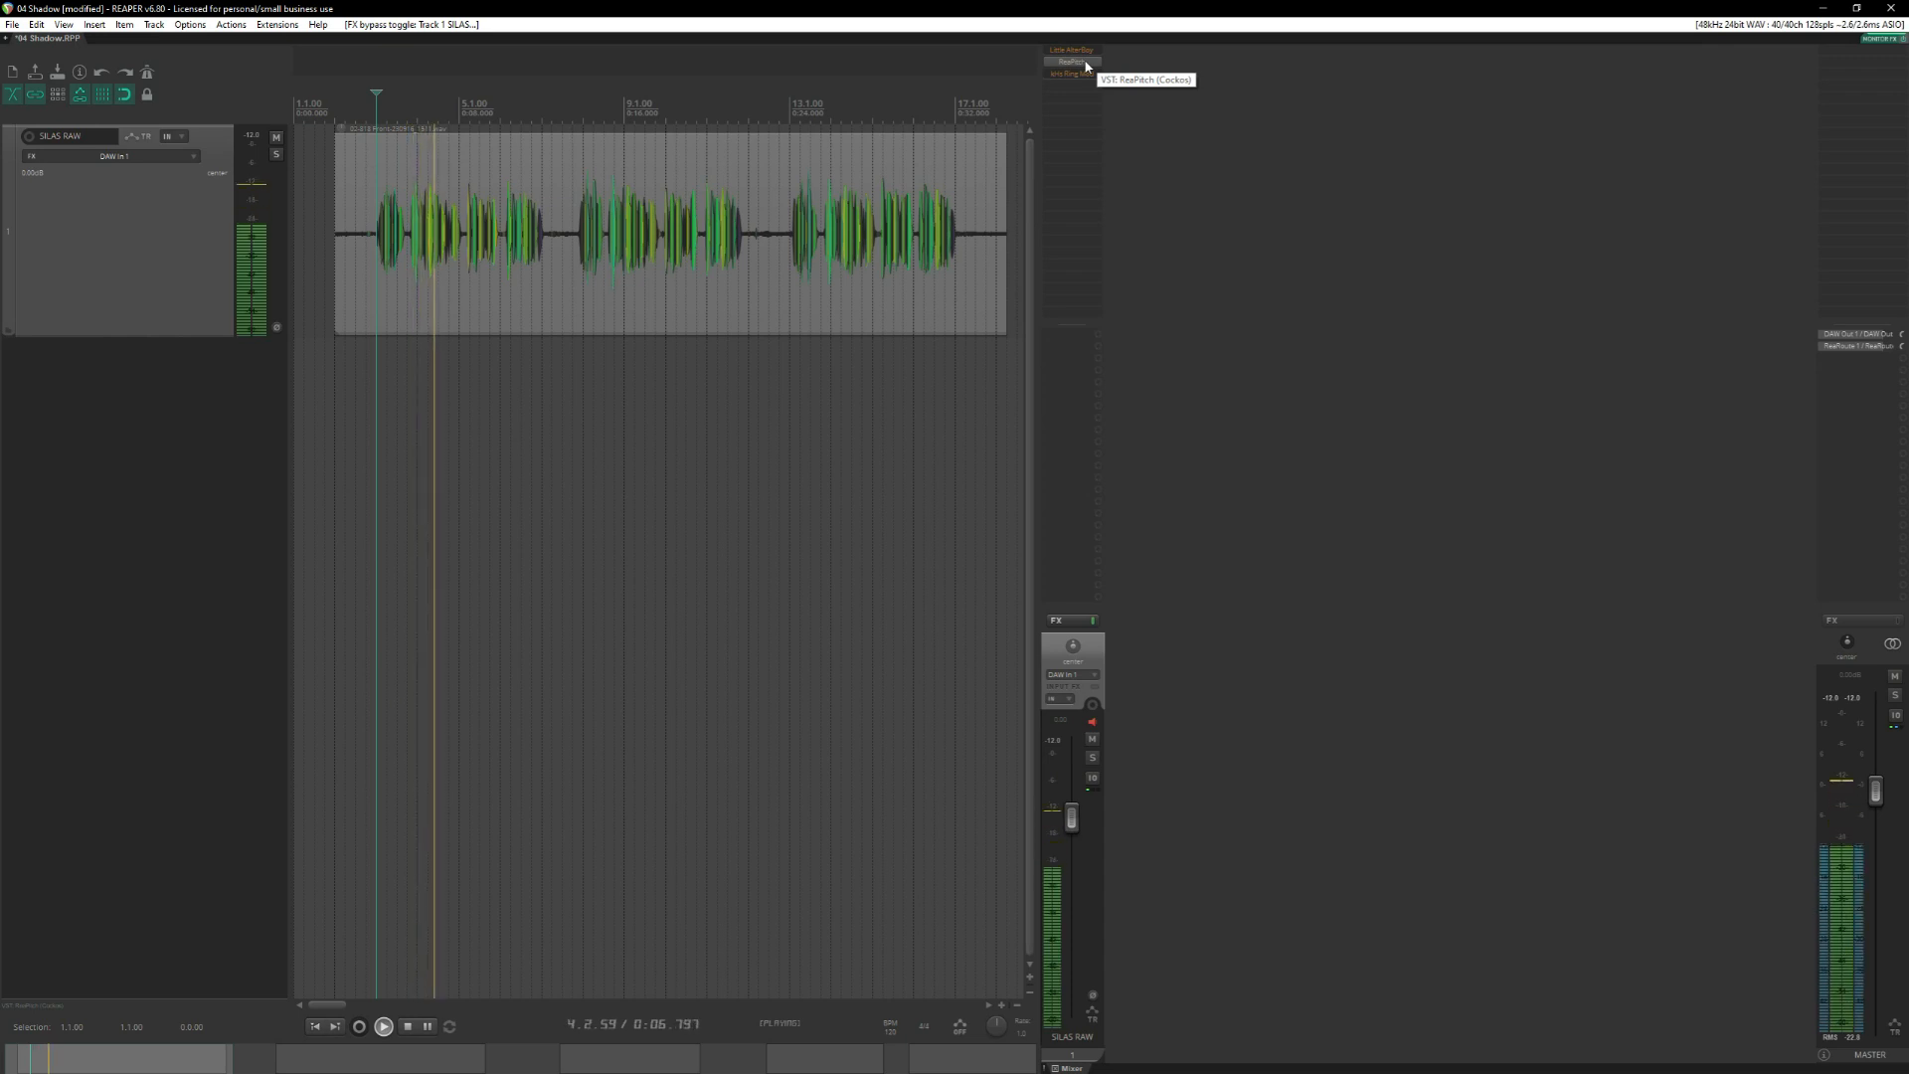
{"action": "key", "text": "space"}
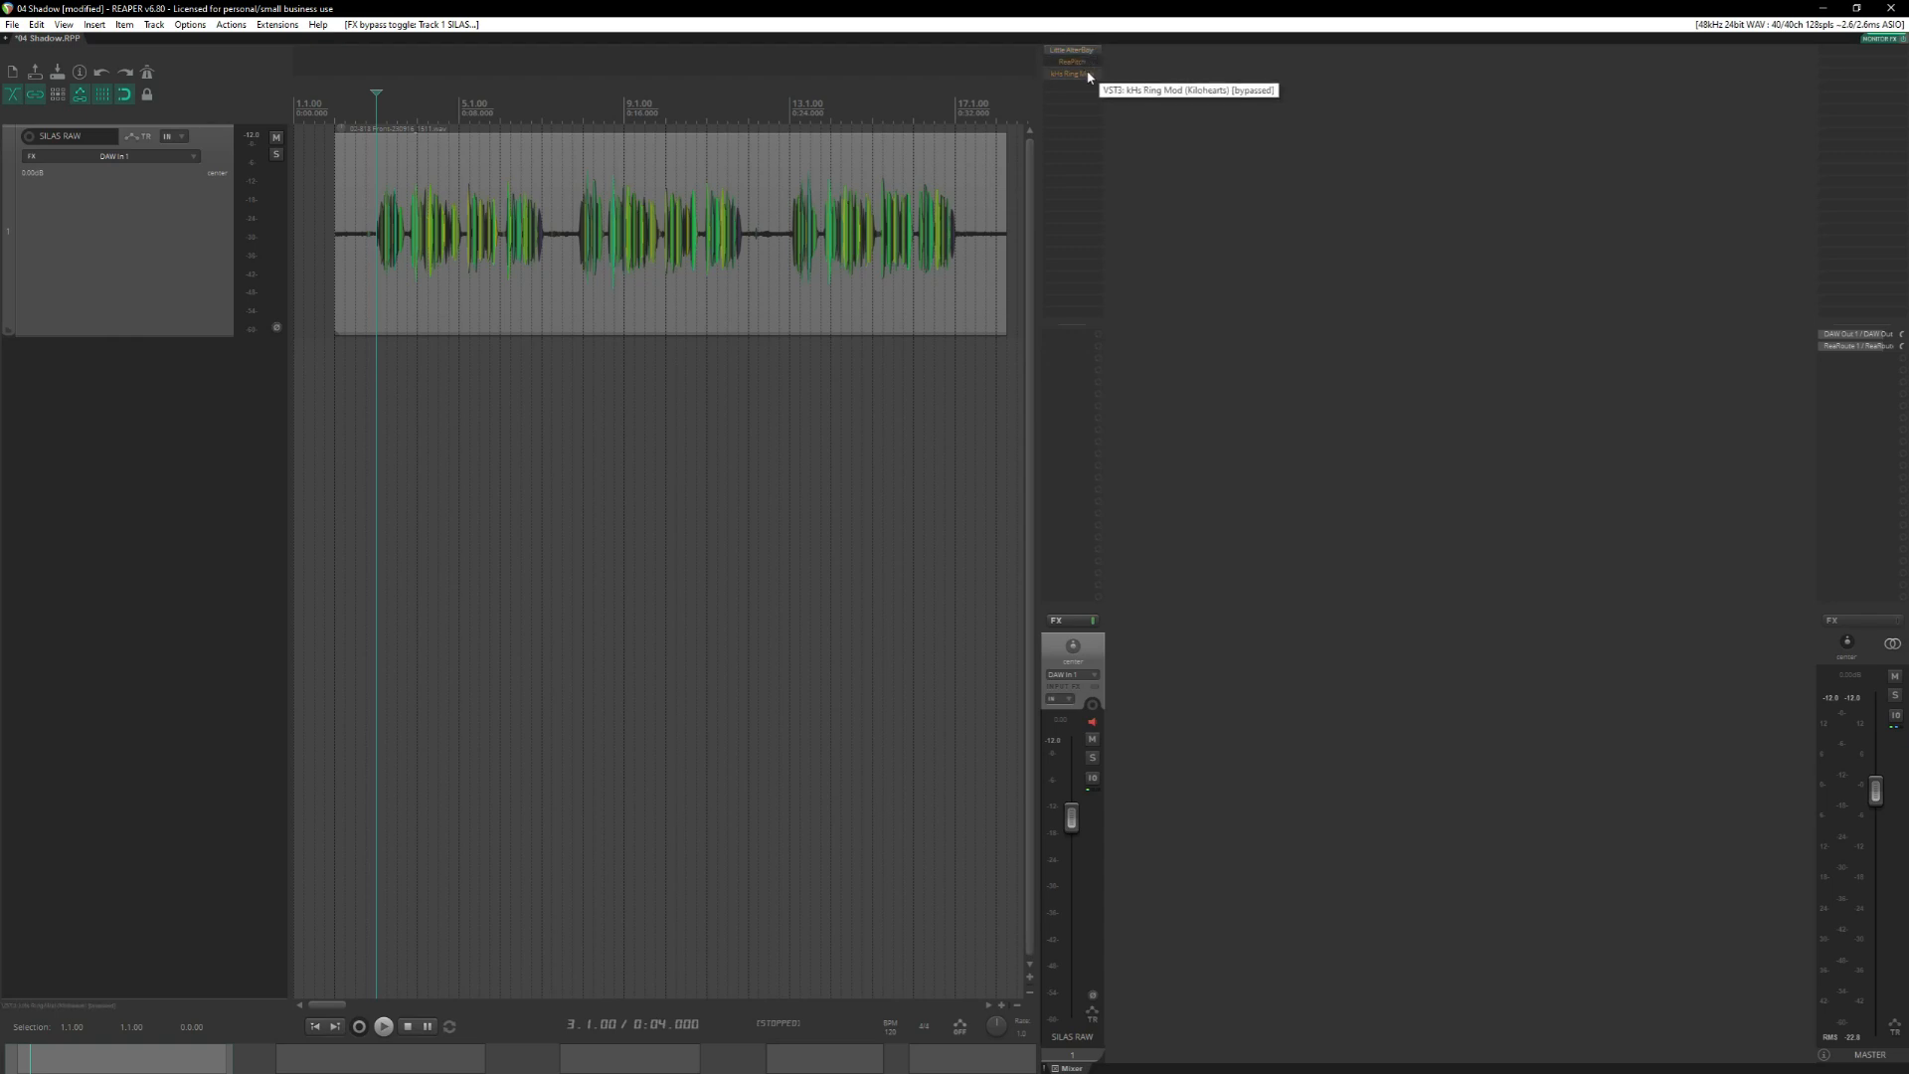
Turn on kHs Ring Mod for the SILAS RAW track, set its frequency to 32.7 Hz, and close its settings.
{"action": "left_click", "coordinate": [1088, 75], "text": "shift"}
{"action": "left_click", "coordinate": [1088, 76]}
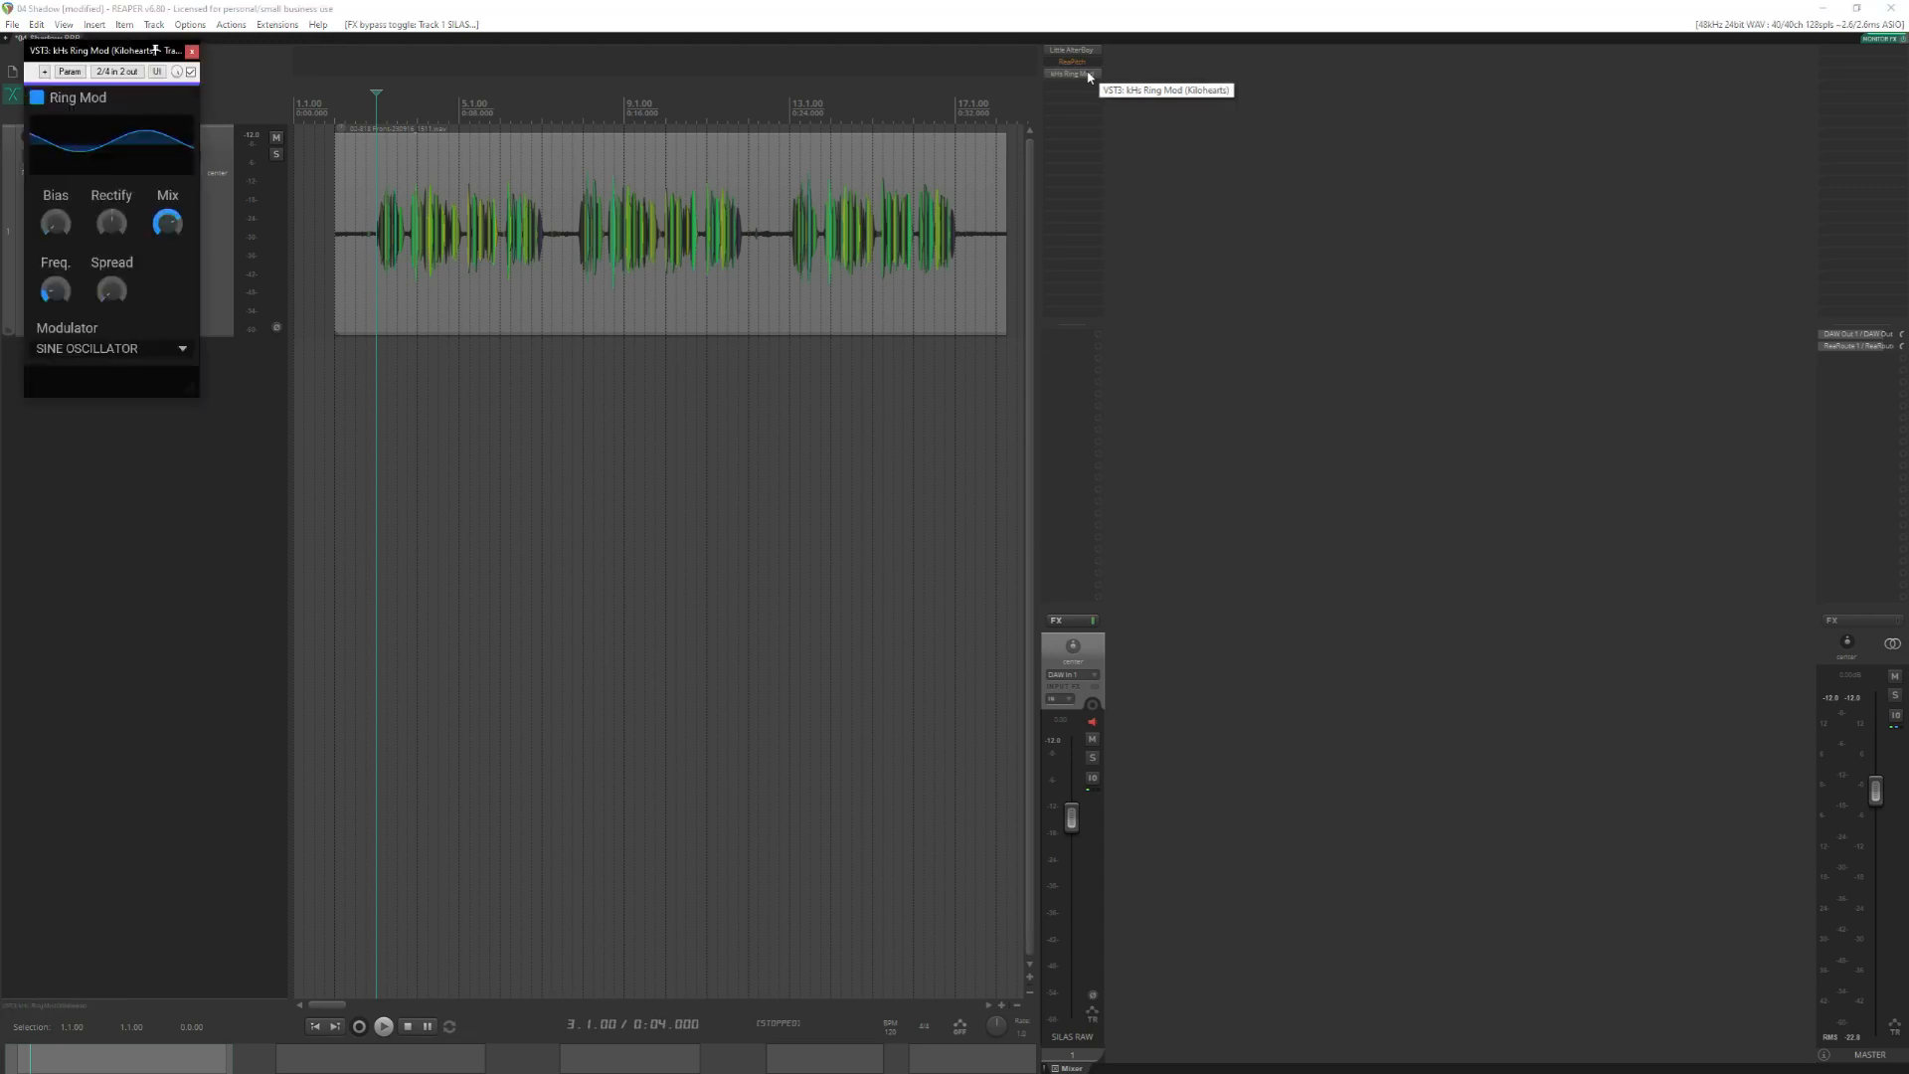
{"action": "left_click_drag", "start_coordinate": [87, 51], "coordinate": [1173, 199]}
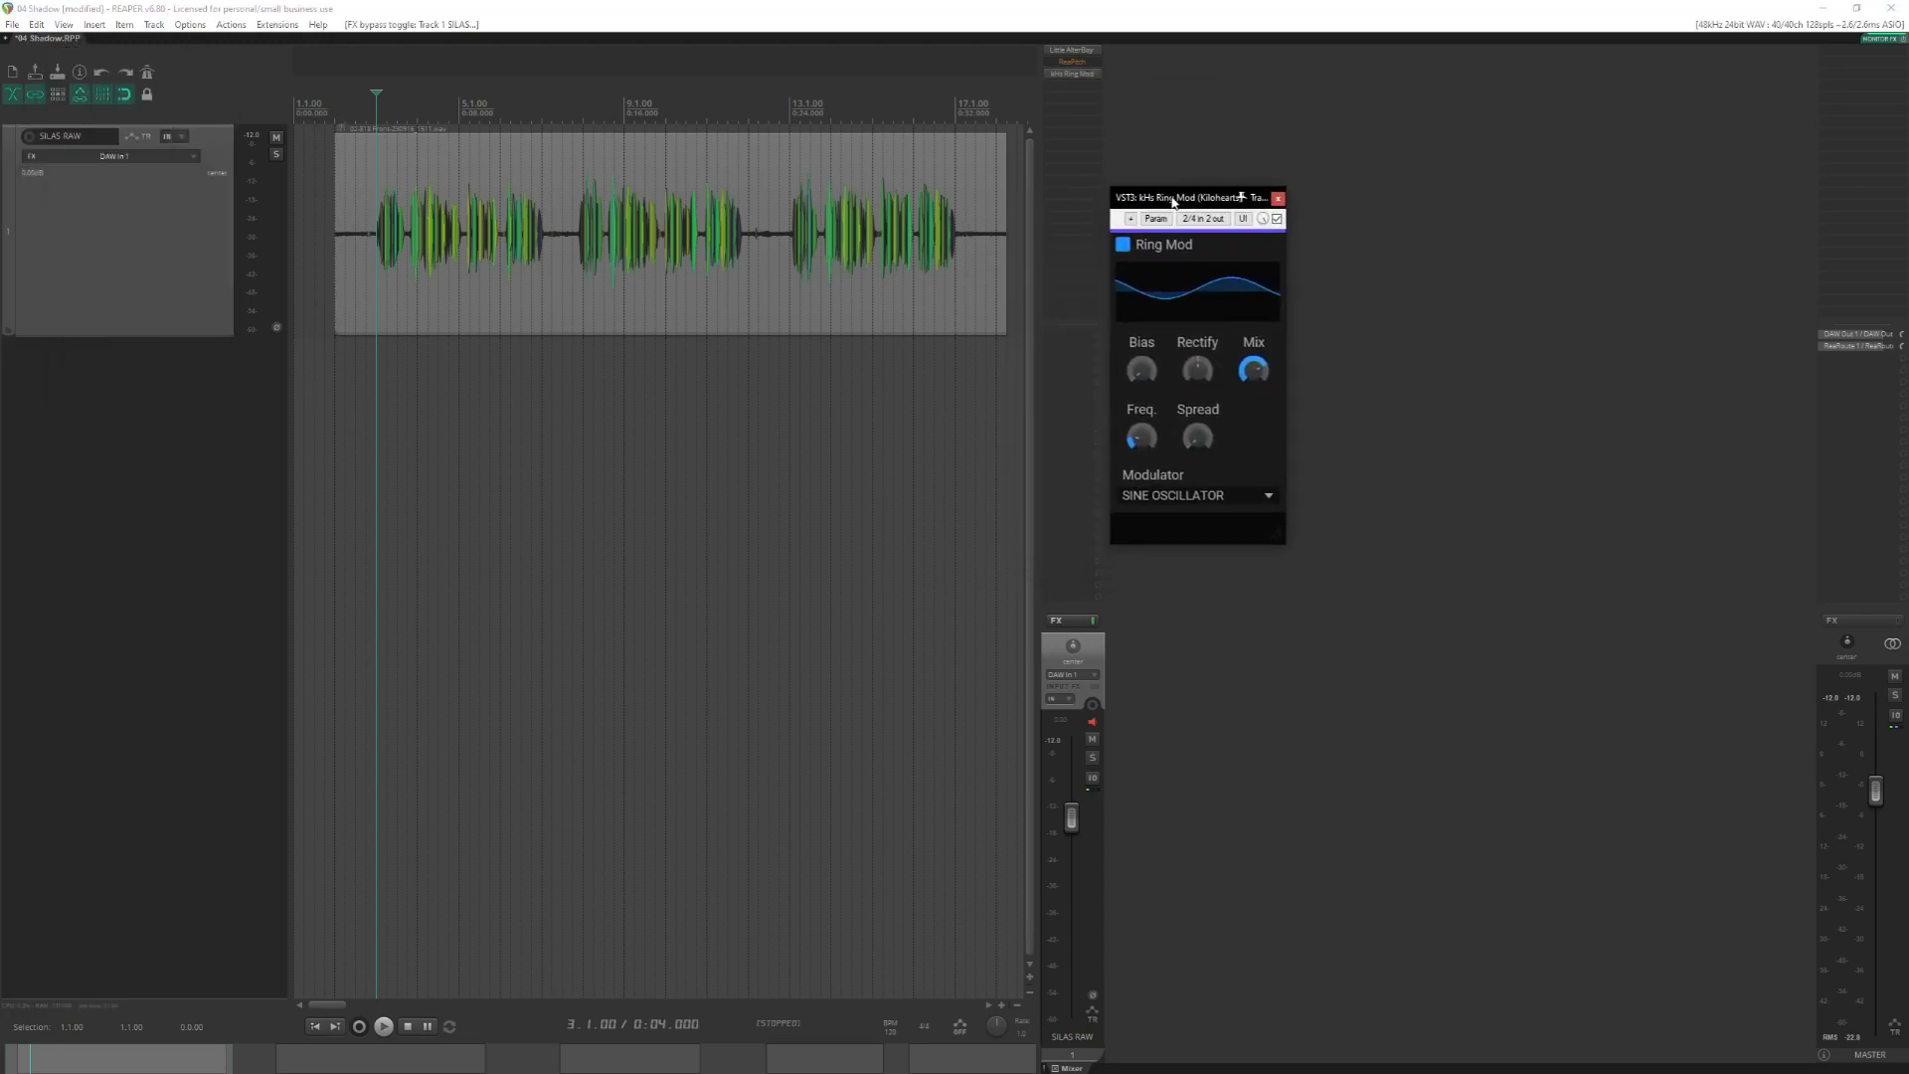
{"action": "left_click", "coordinate": [1140, 438]}
{"action": "left_click", "coordinate": [1277, 198]}
Listen to the first clip from measure 3 with kHs Ring Mod active.
{"action": "key", "text": "space"}
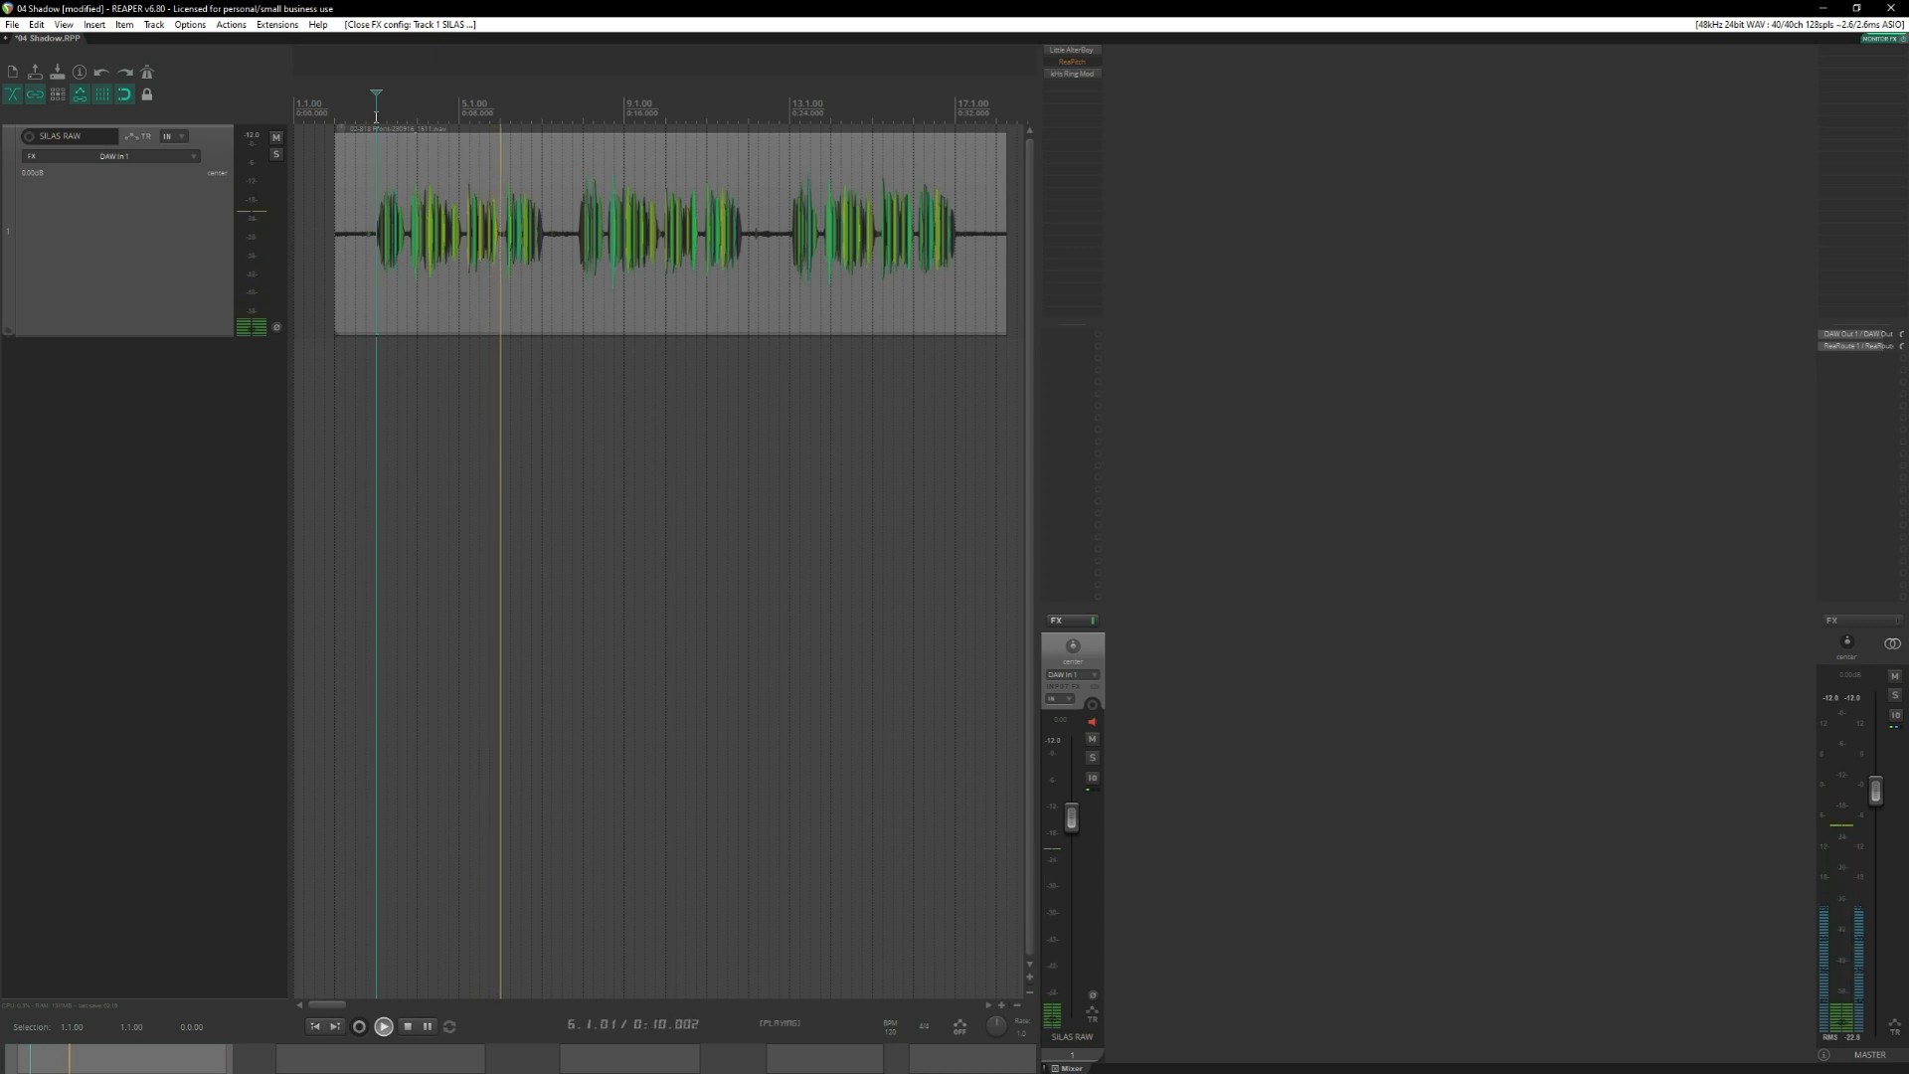
{"action": "key", "text": "space"}
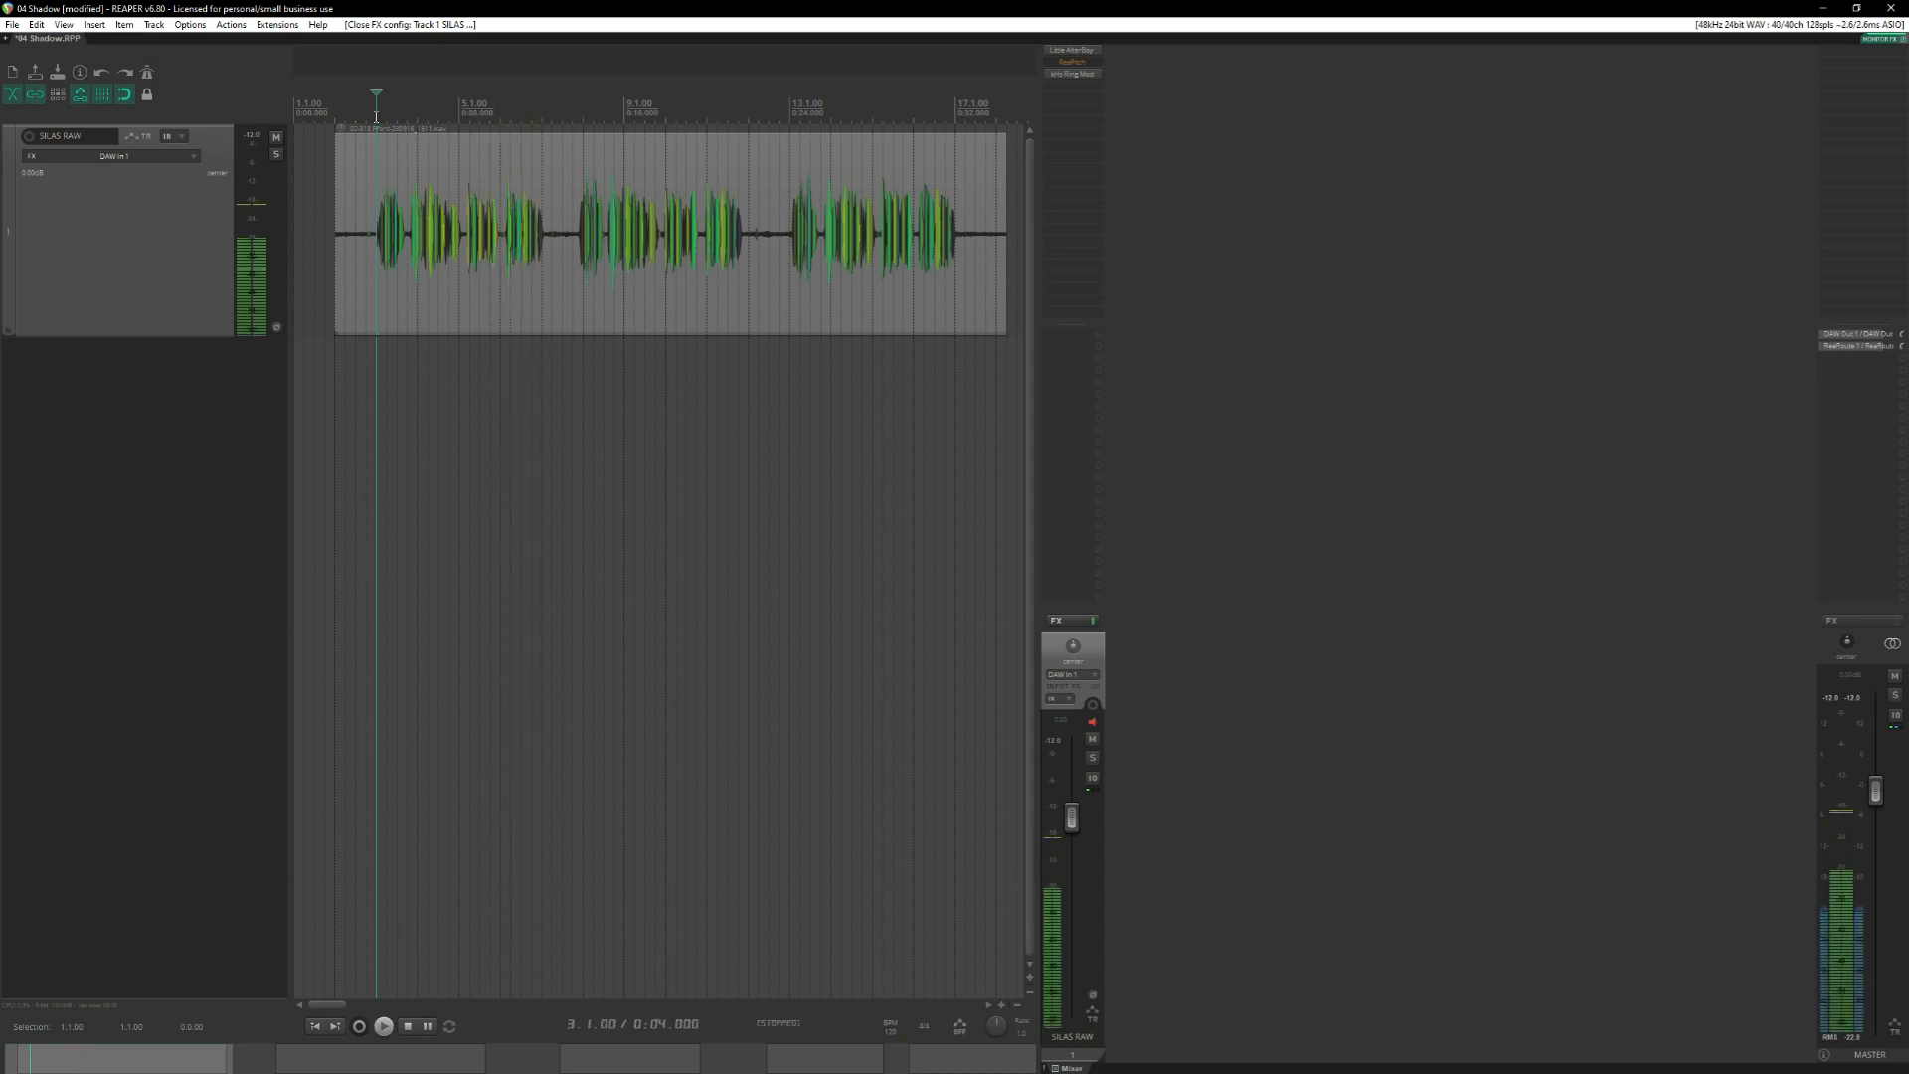
{"action": "left_click", "coordinate": [474, 7]}
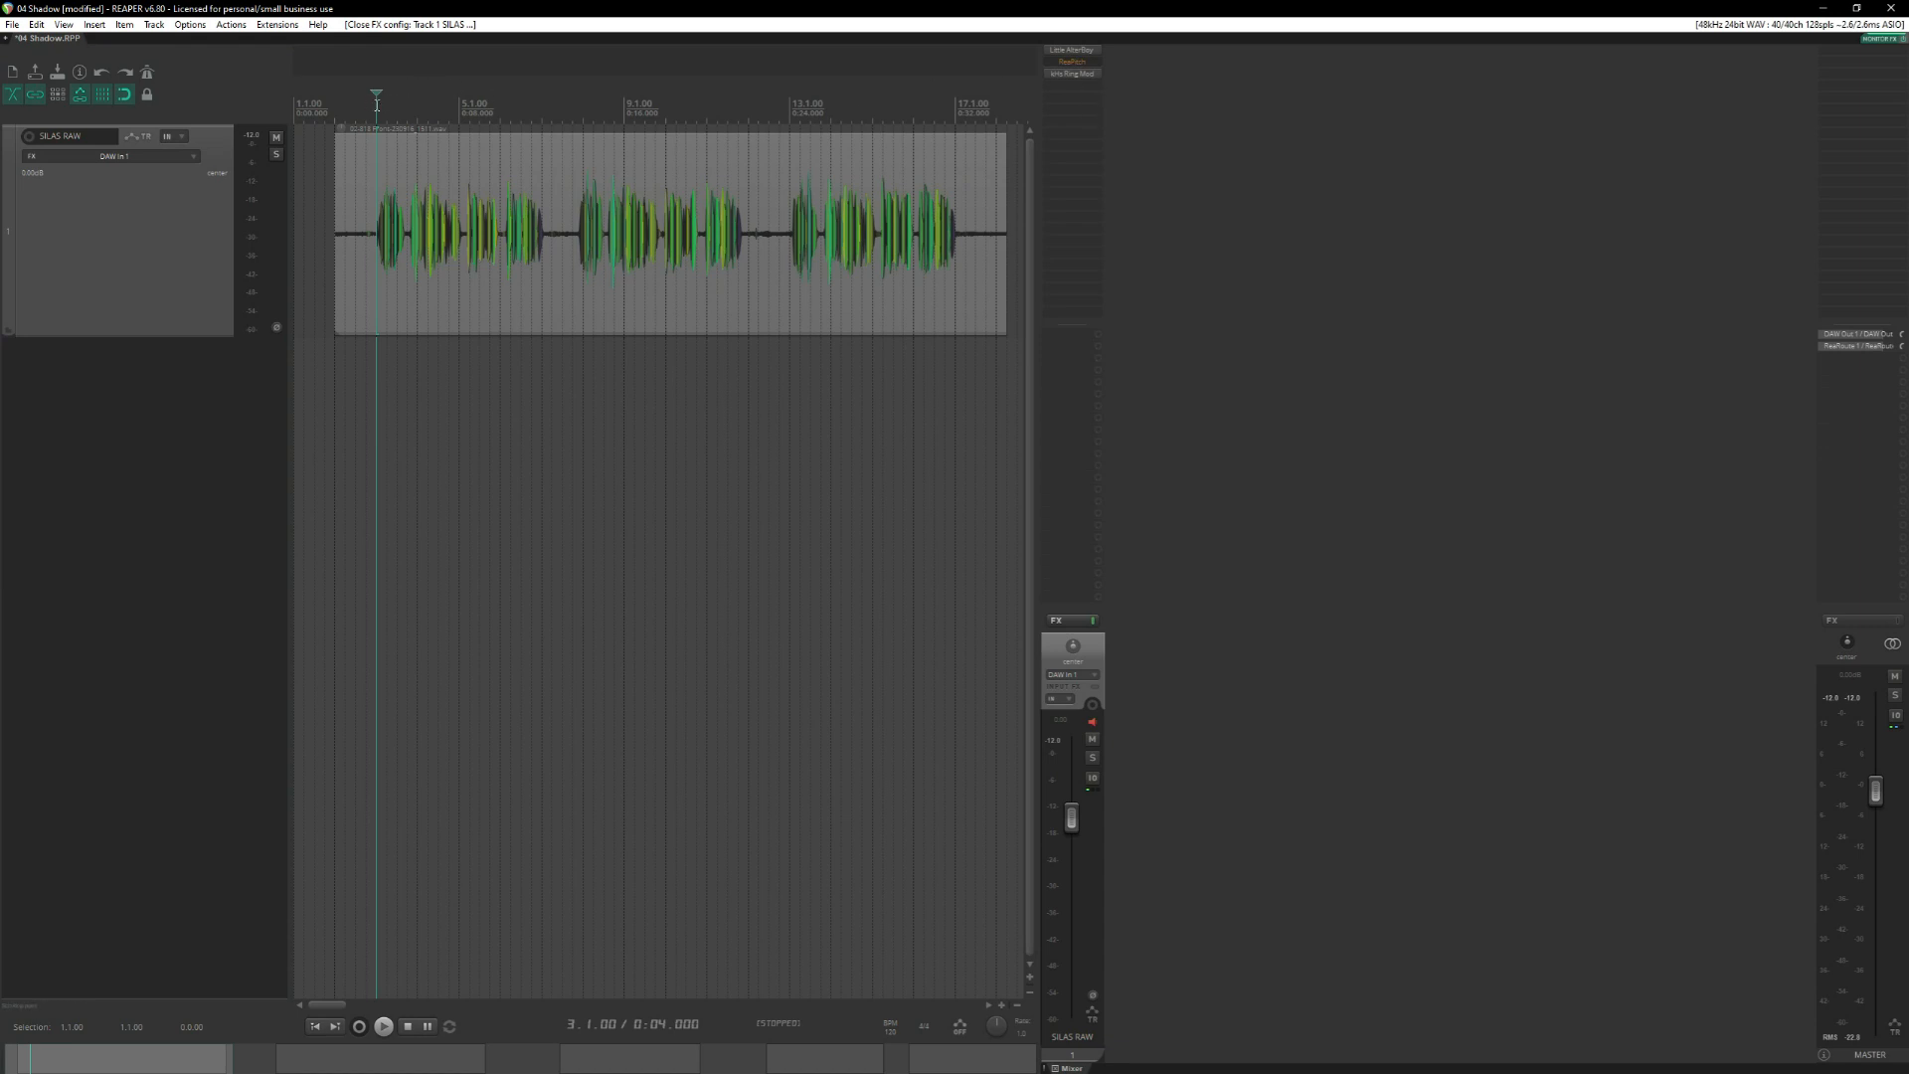
Hide the mixer and add a visible volume envelope to the SILAS RAW track.
{"action": "key", "text": "ctrl+m"}
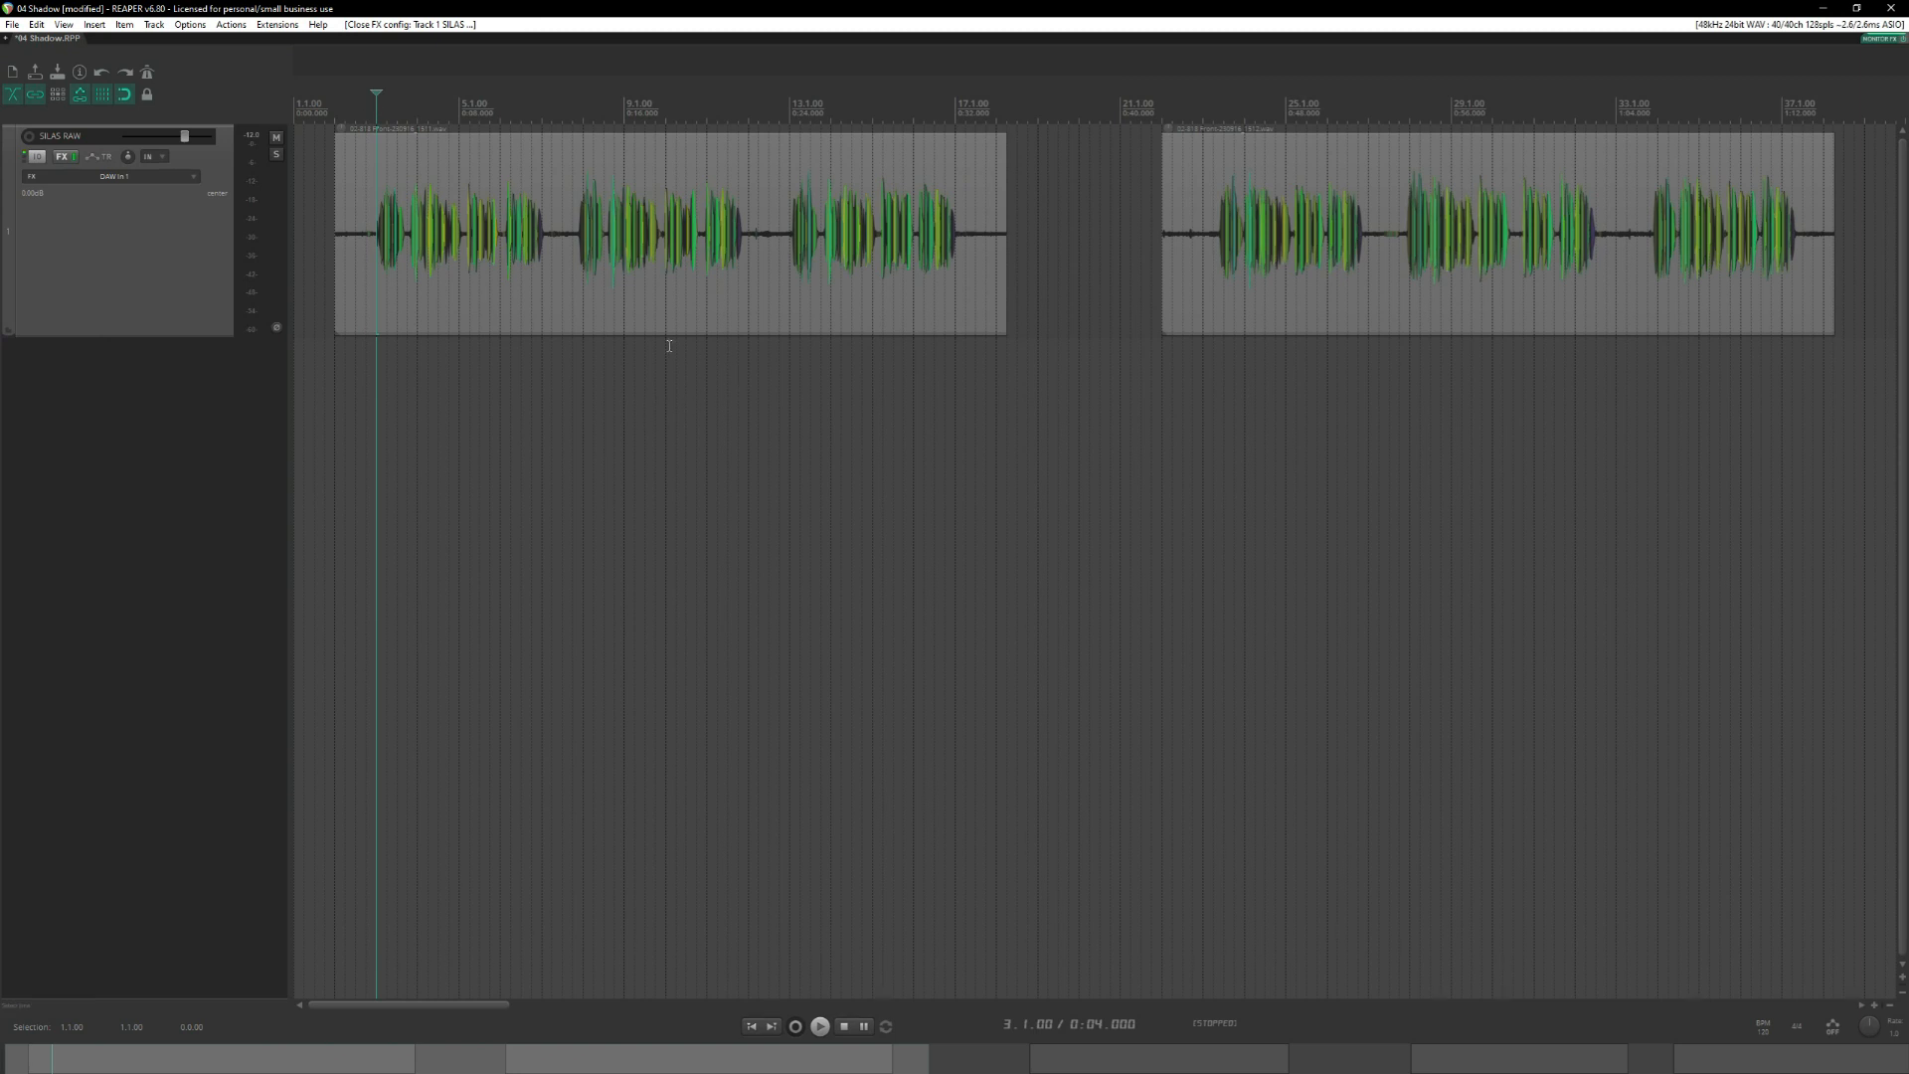
{"action": "left_click", "coordinate": [104, 160]}
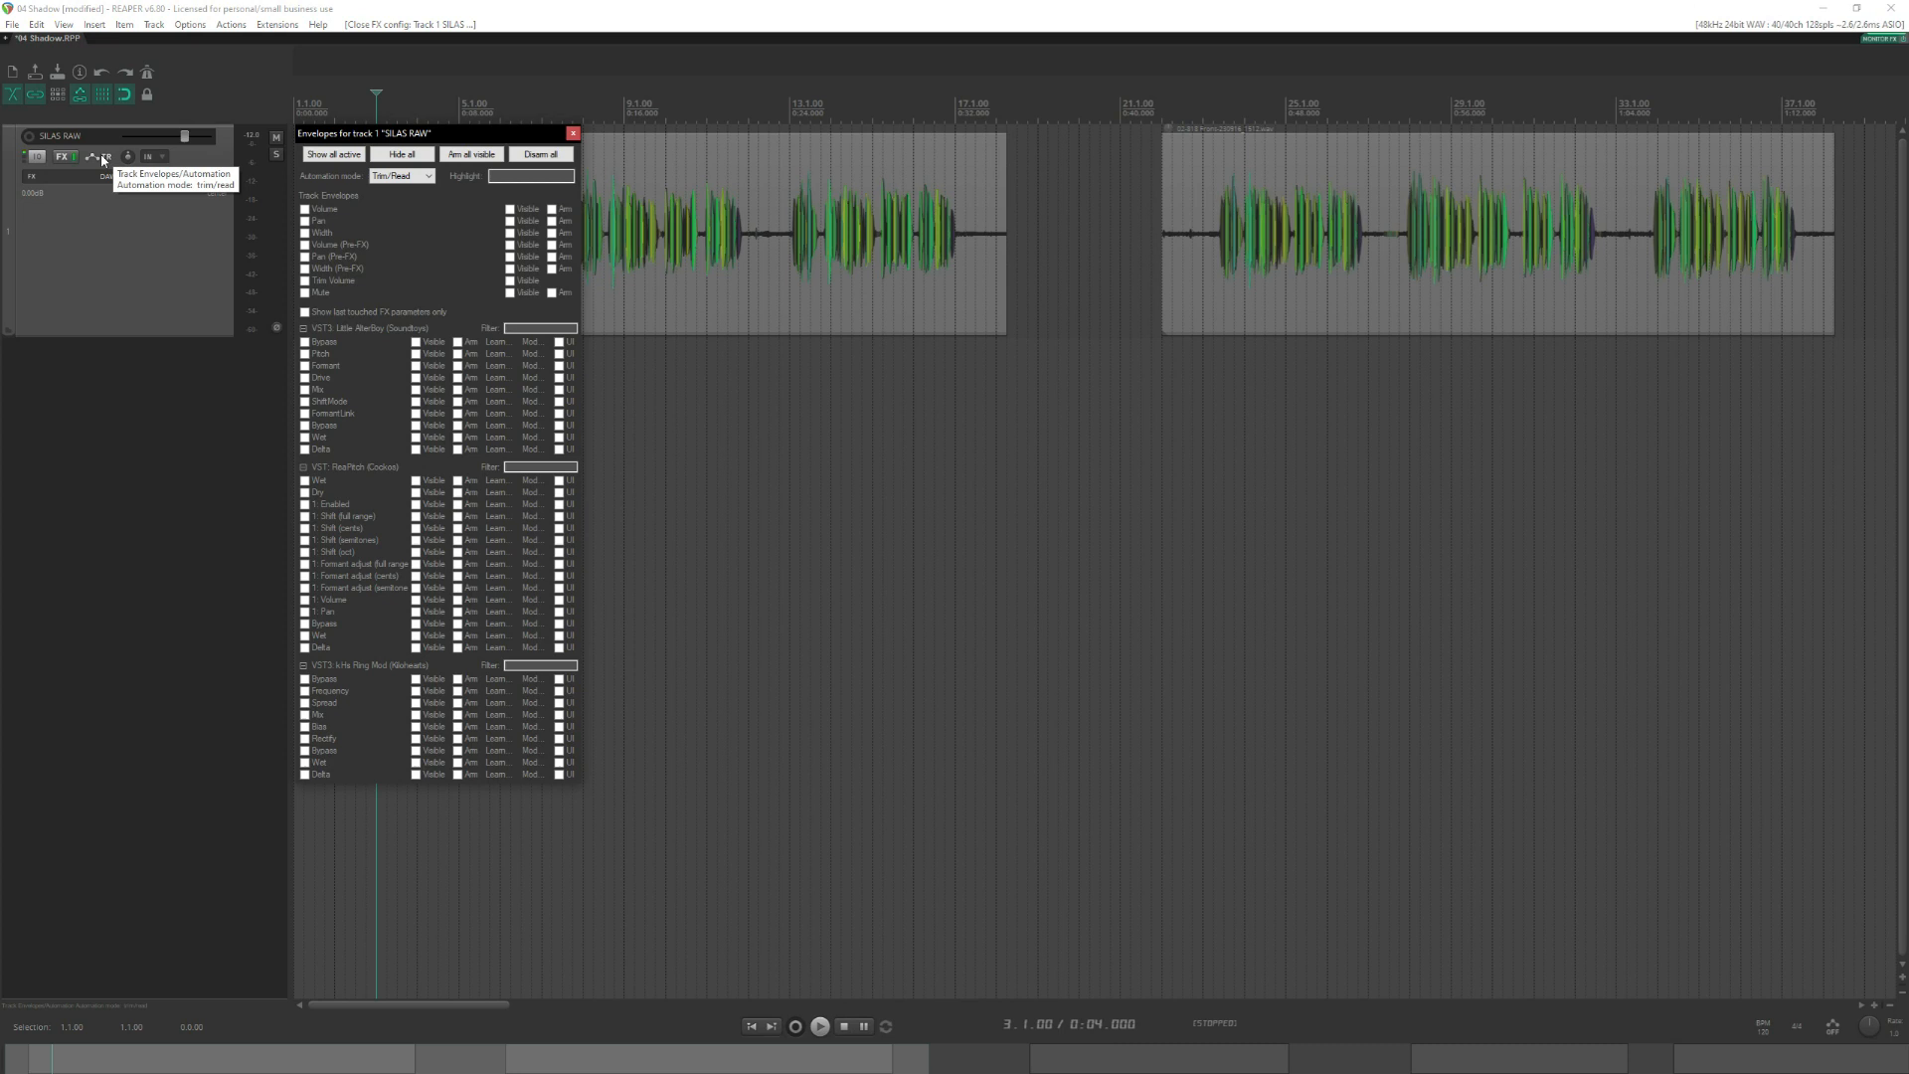
{"action": "left_click", "coordinate": [305, 208]}
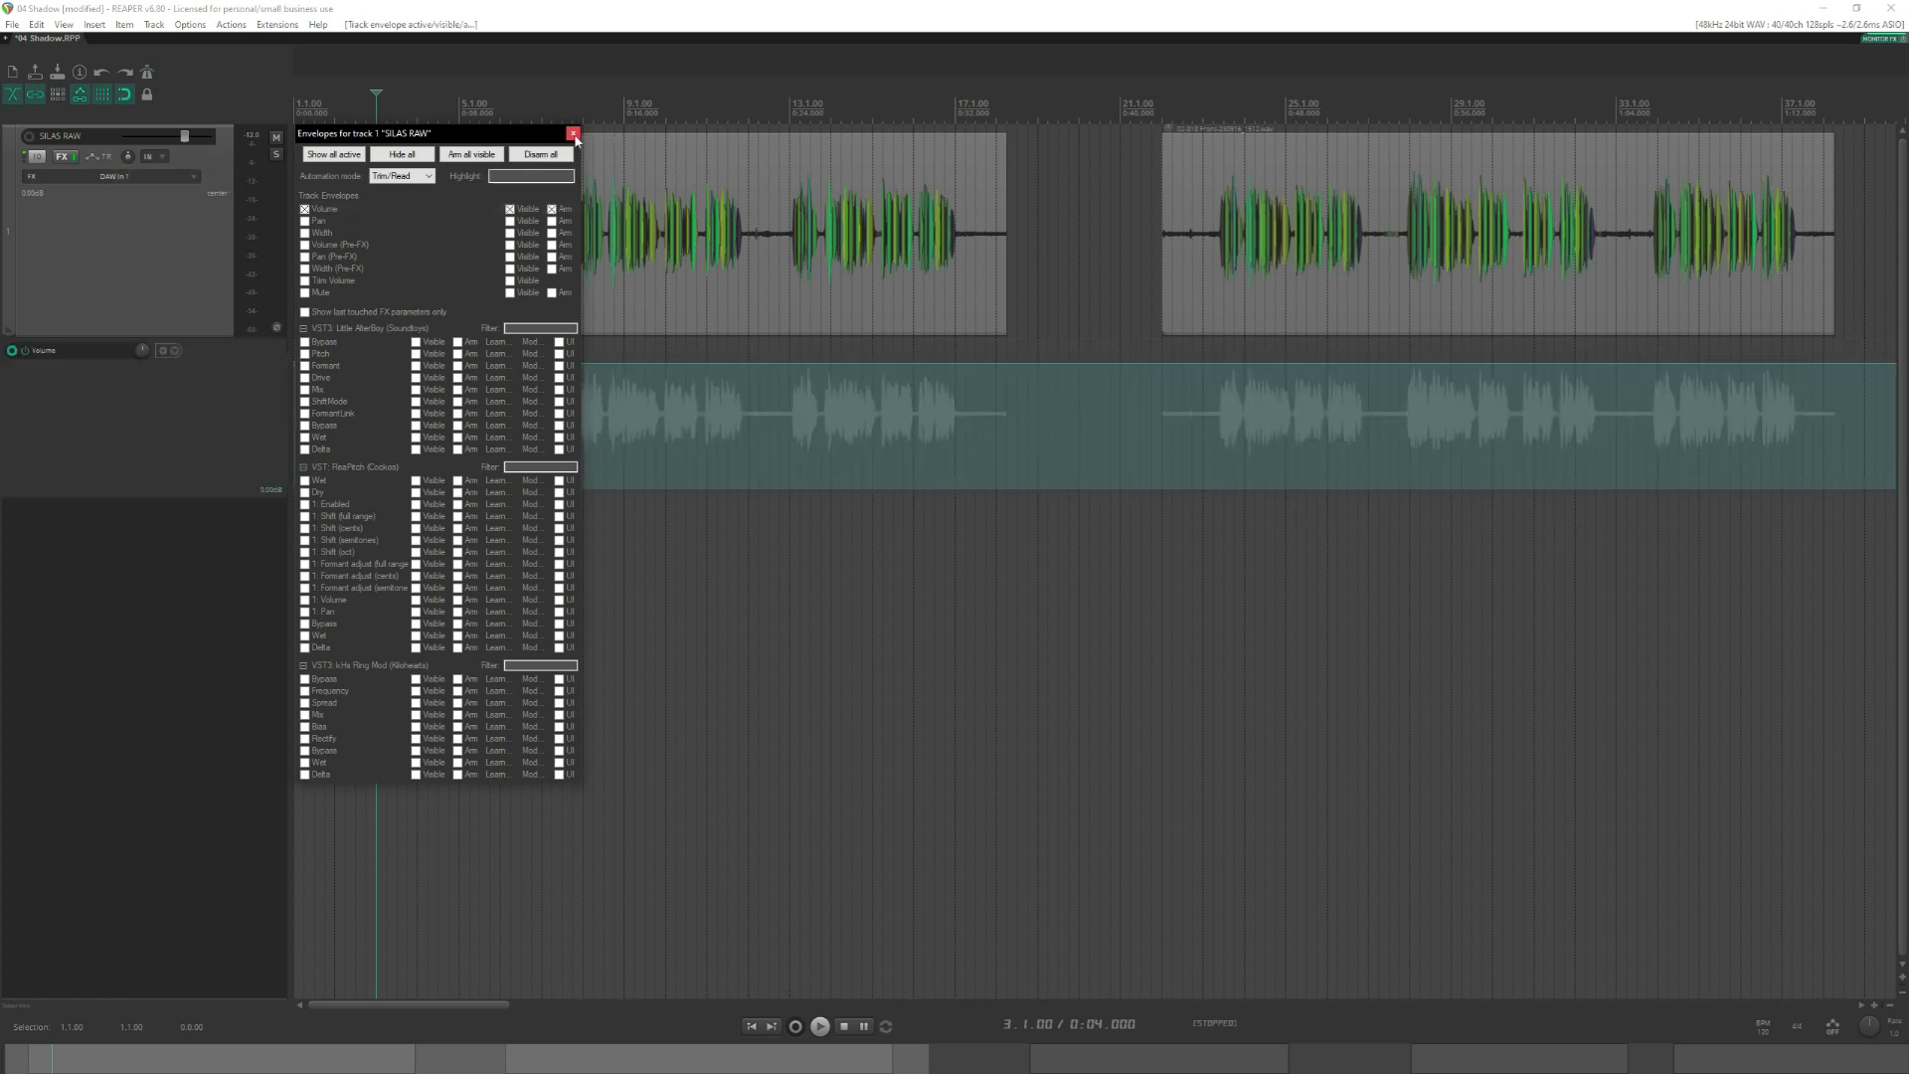
{"action": "left_click", "coordinate": [572, 134]}
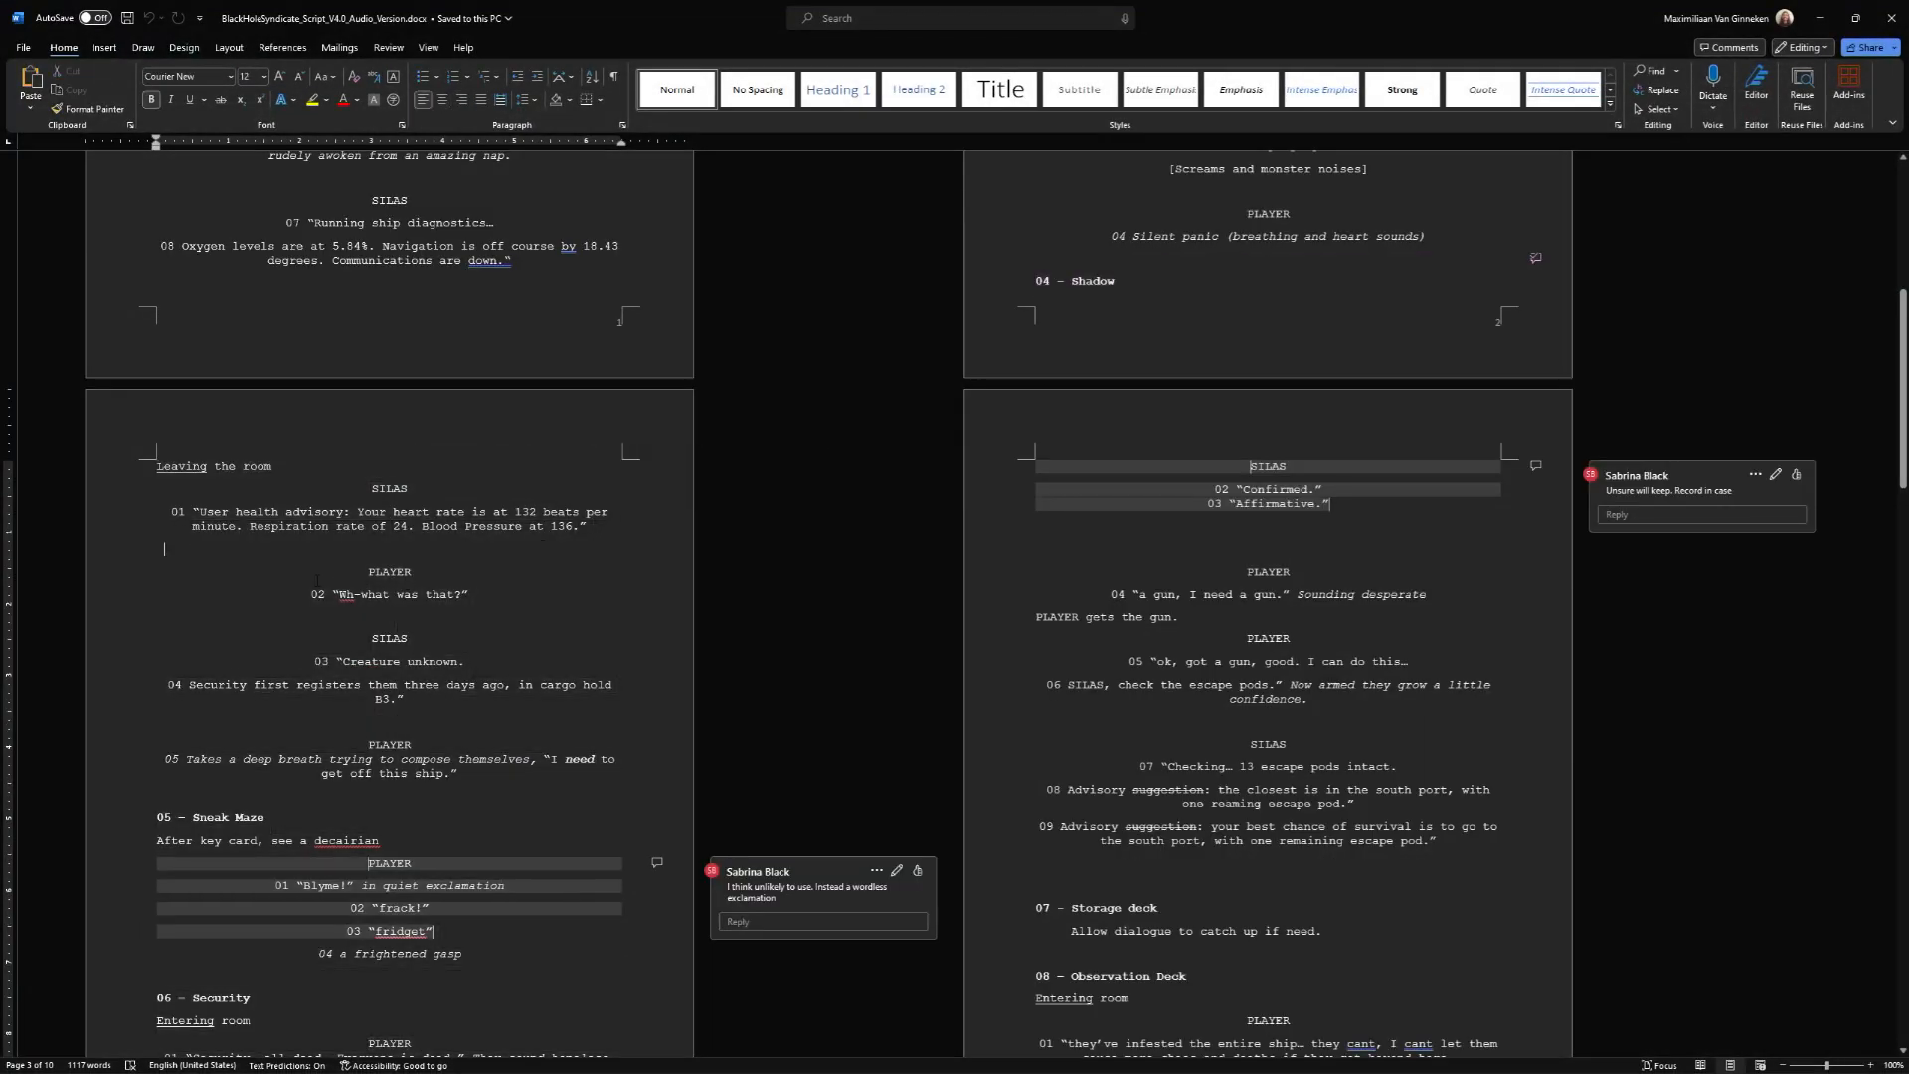
Switch to the script in Word and go over SILAS line 01 under "Leaving the room", marking its text while reading.
{"action": "scroll", "coordinate": [353, 542], "scroll_direction": "down", "scroll_amount": 2}
{"action": "scroll", "coordinate": [353, 542], "scroll_direction": "down", "scroll_amount": 3}
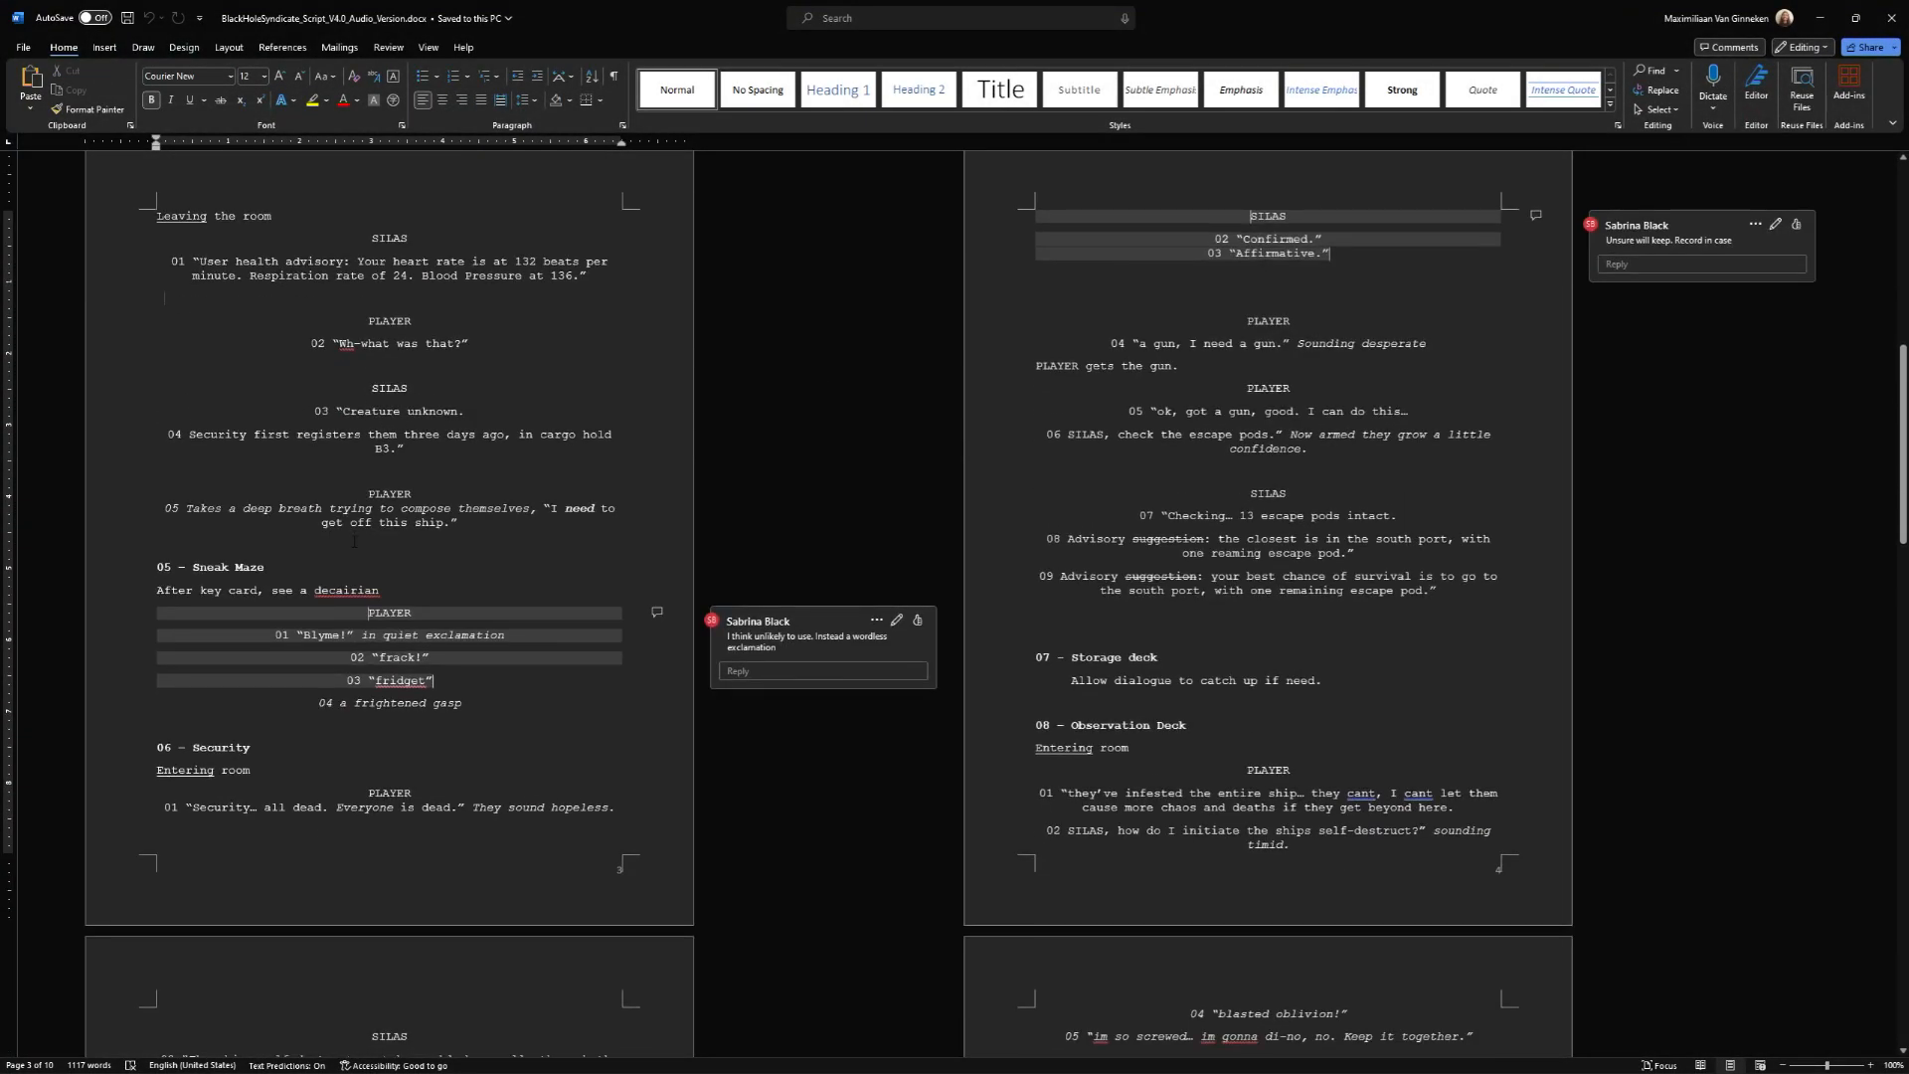
{"action": "left_click", "coordinate": [185, 262]}
{"action": "key", "text": "shift+Right"}
{"action": "key", "text": "shift+Right"}
{"action": "key", "text": "shift+Right"}
{"action": "key", "text": "shift+Right"}
{"action": "key", "text": "shift+Right"}
{"action": "key", "text": "shift+Right"}
{"action": "key", "text": "shift+Right"}
{"action": "key", "text": "shift+Right"}
{"action": "key", "text": "shift+Right"}
{"action": "key", "text": "shift+Right"}
{"action": "key", "text": "shift+Right"}
{"action": "key", "text": "shift+Right"}
{"action": "key", "text": "shift+Right"}
{"action": "key", "text": "shift+Right"}
{"action": "key", "text": "shift+Right"}
{"action": "key", "text": "shift+Right"}
{"action": "key", "text": "shift+Right"}
{"action": "key", "text": "shift+Right"}
{"action": "key", "text": "shift+Right"}
{"action": "key", "text": "shift+Right"}
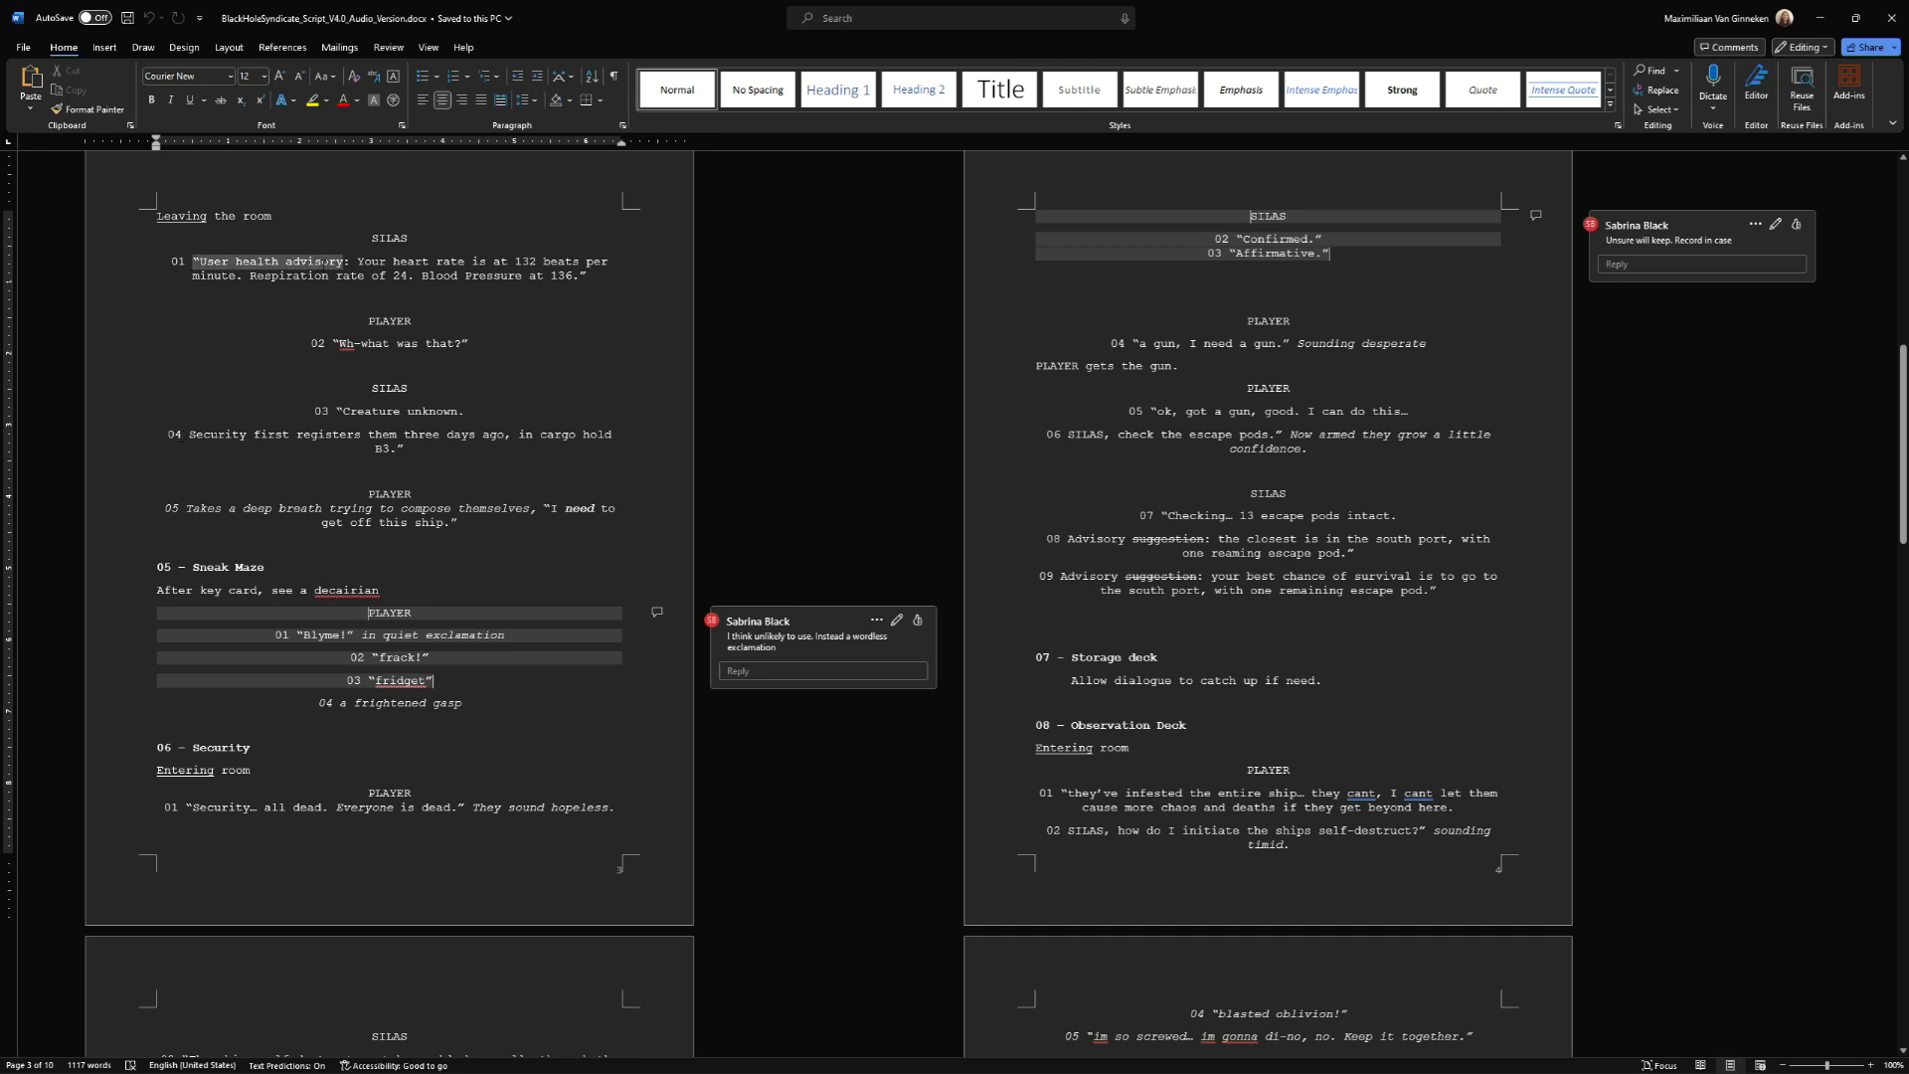
{"action": "left_click_drag", "start_coordinate": [192, 262], "coordinate": [611, 275]}
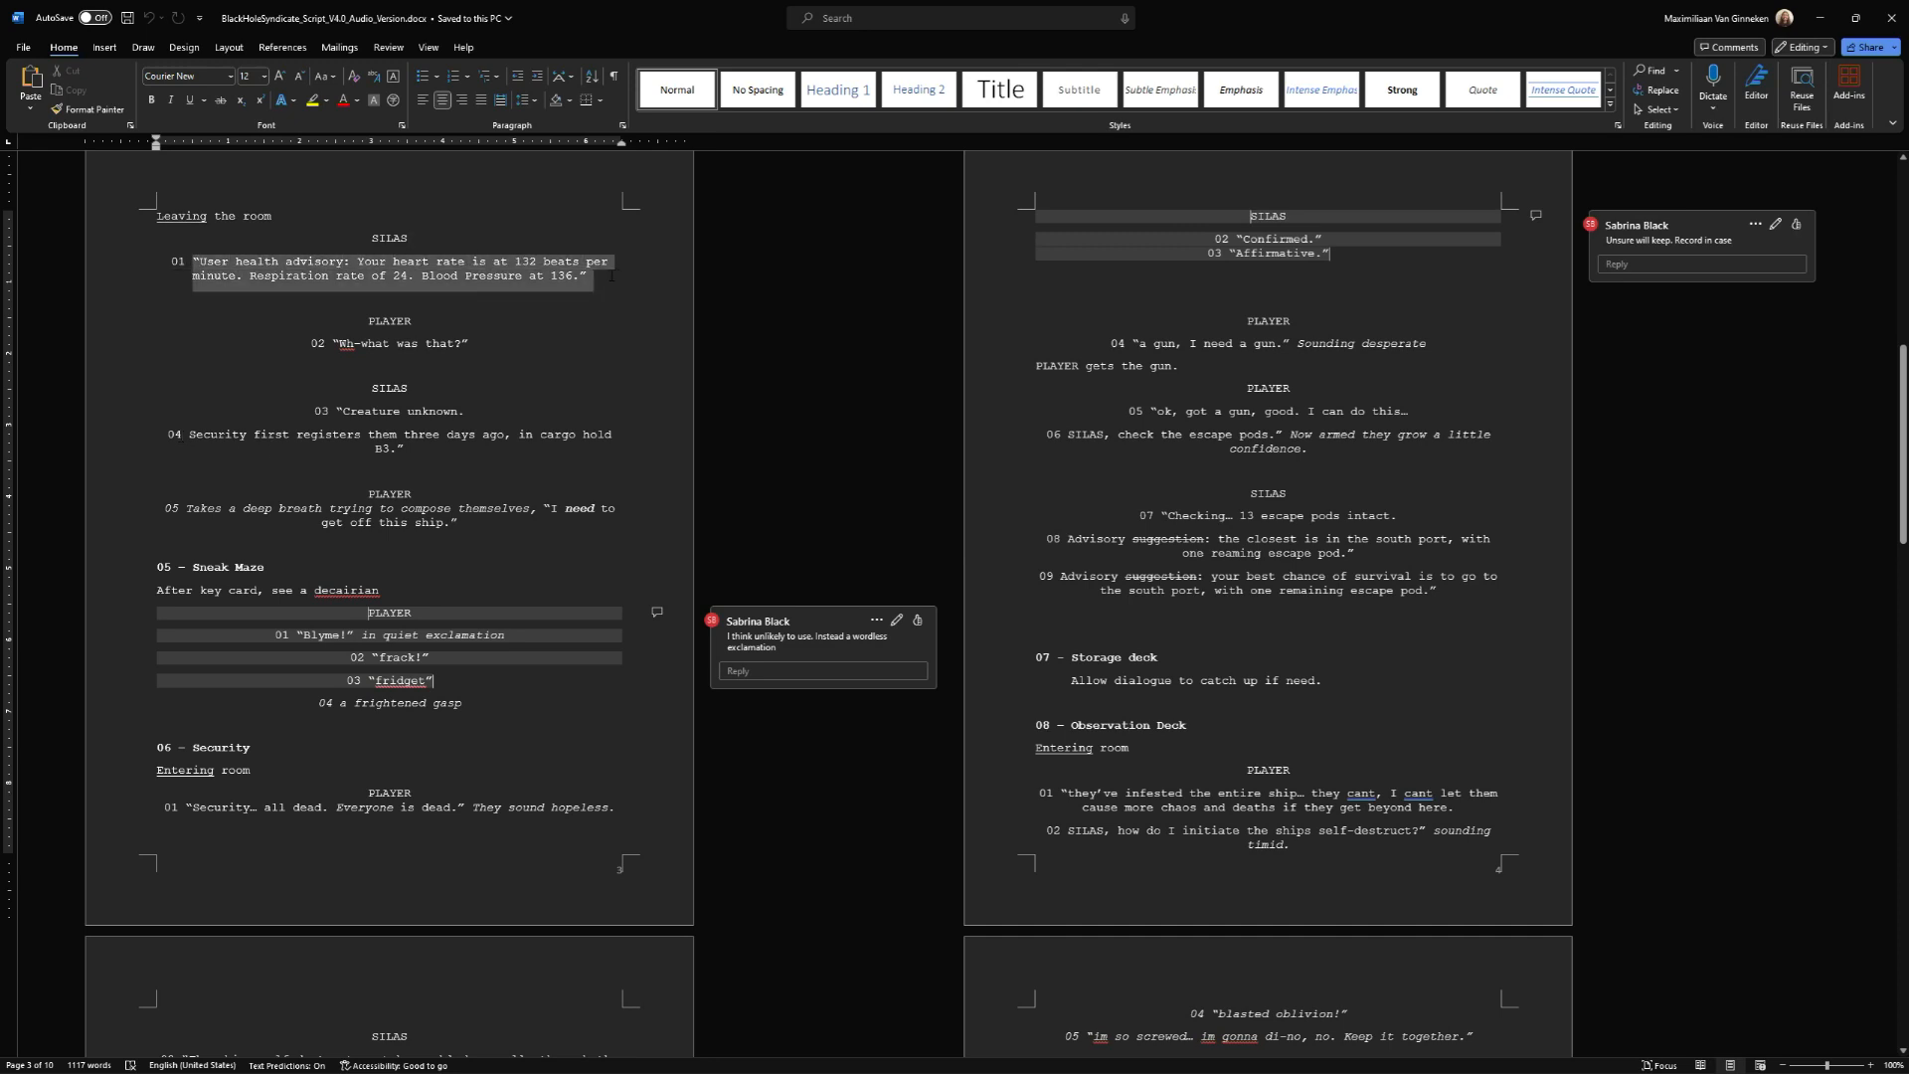
{"action": "left_click", "coordinate": [592, 277]}
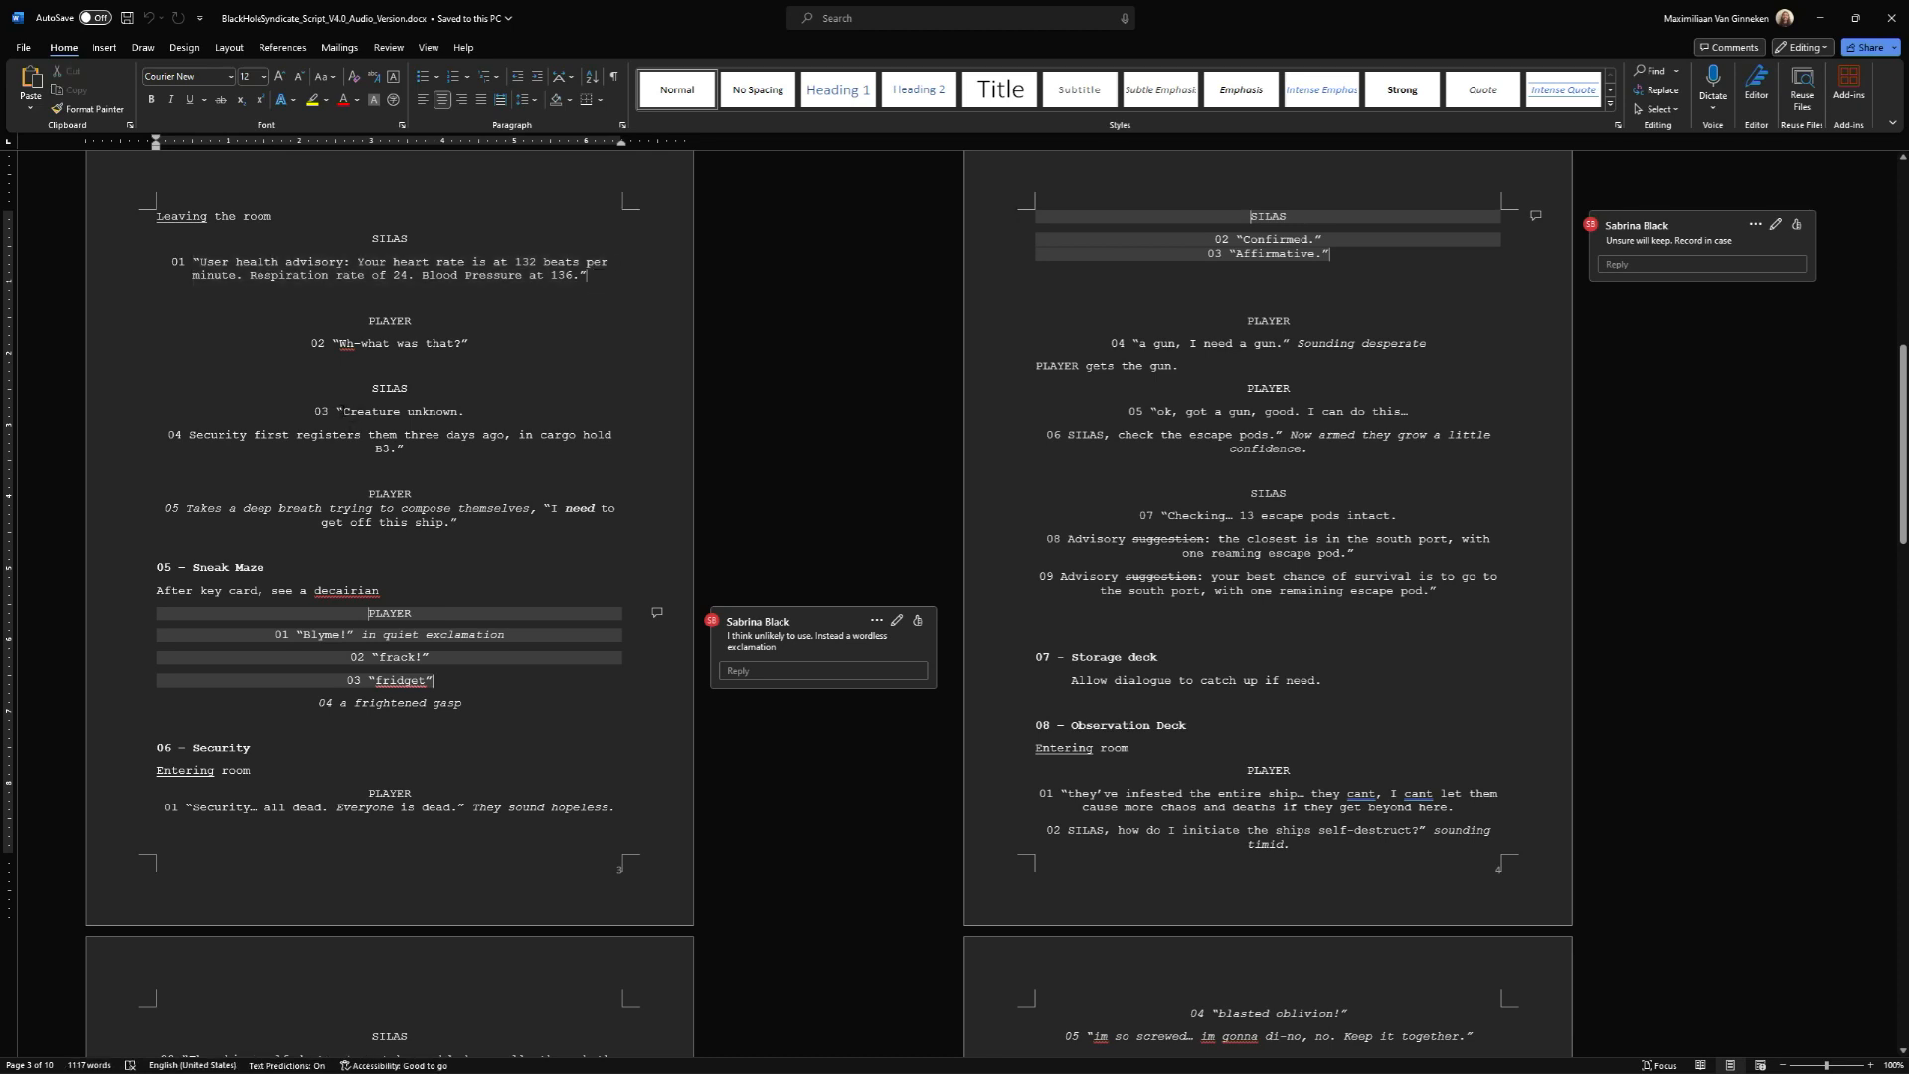
Go over SILAS lines 03 and 04, selecting "Creature unknown" and the "Security first registers them" sentence while reading.
{"action": "left_click_drag", "start_coordinate": [343, 411], "coordinate": [457, 411]}
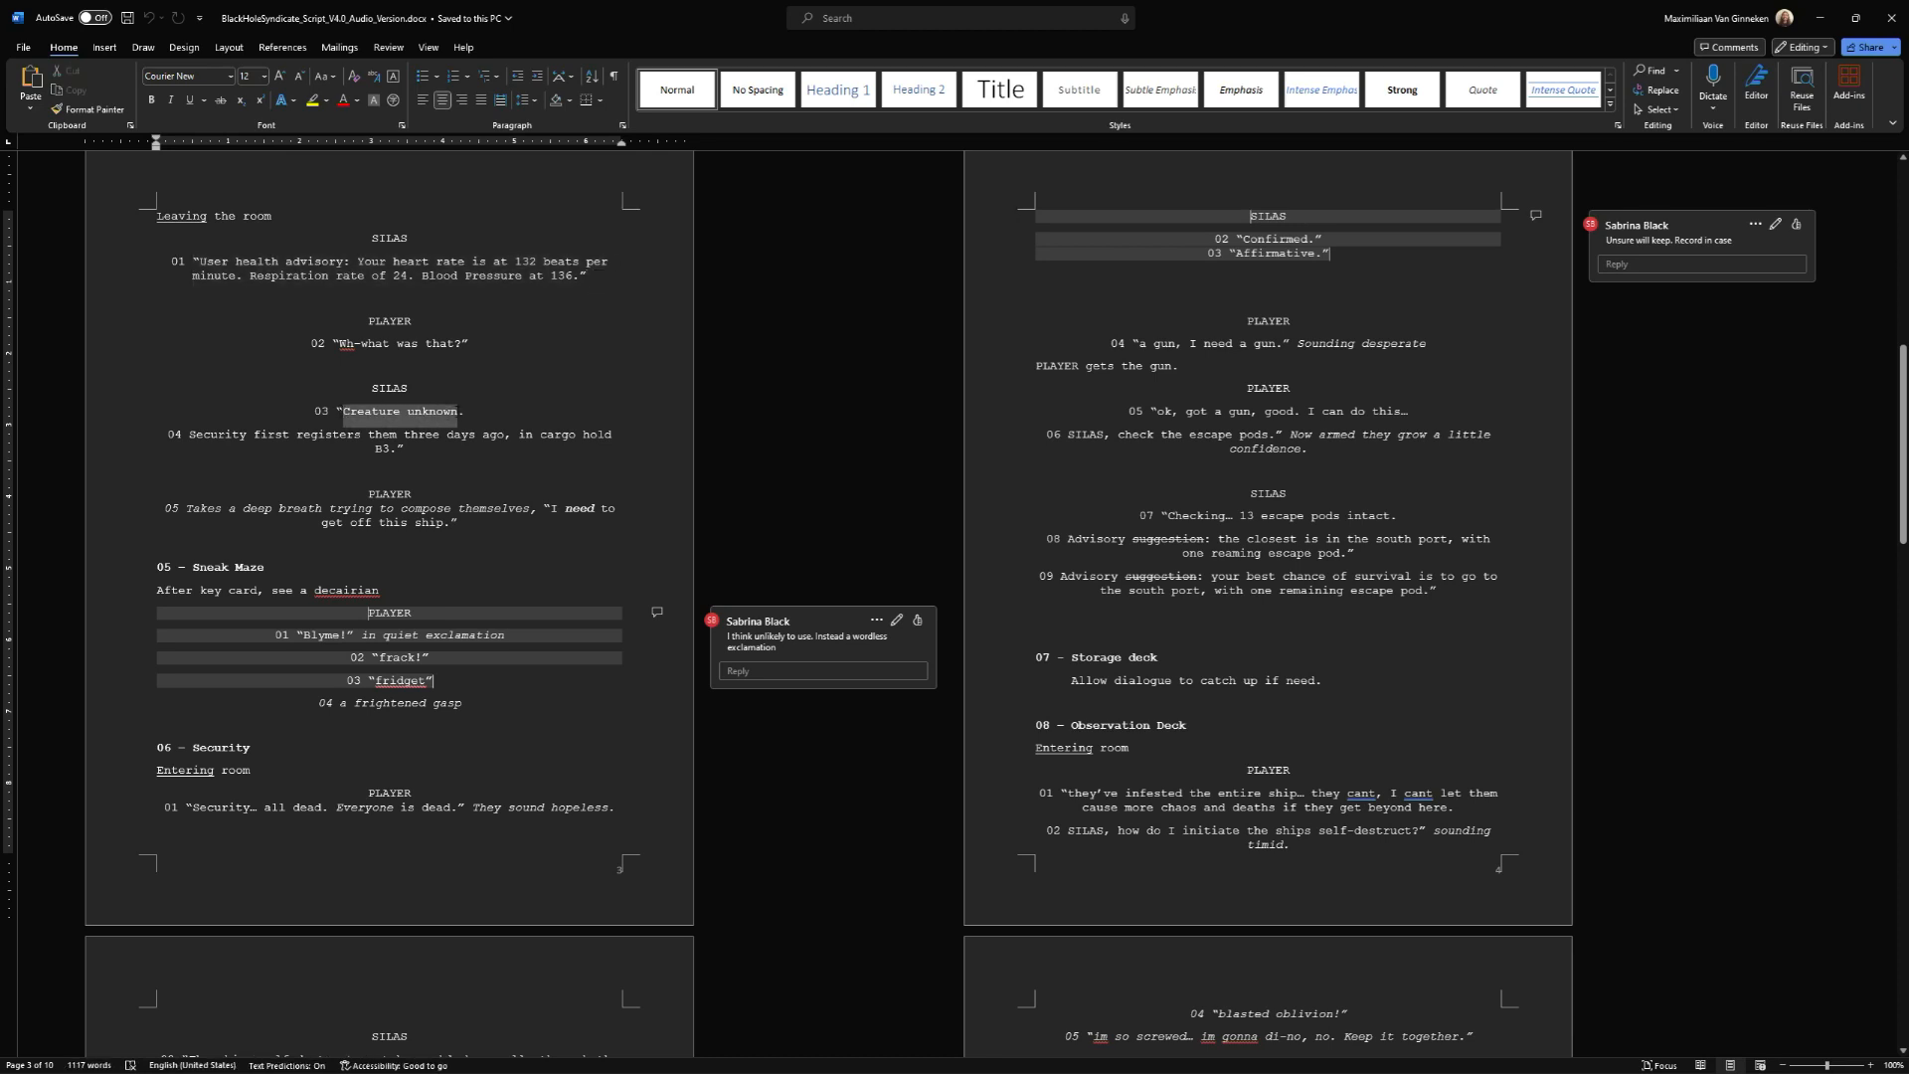
{"action": "left_click", "coordinate": [447, 434]}
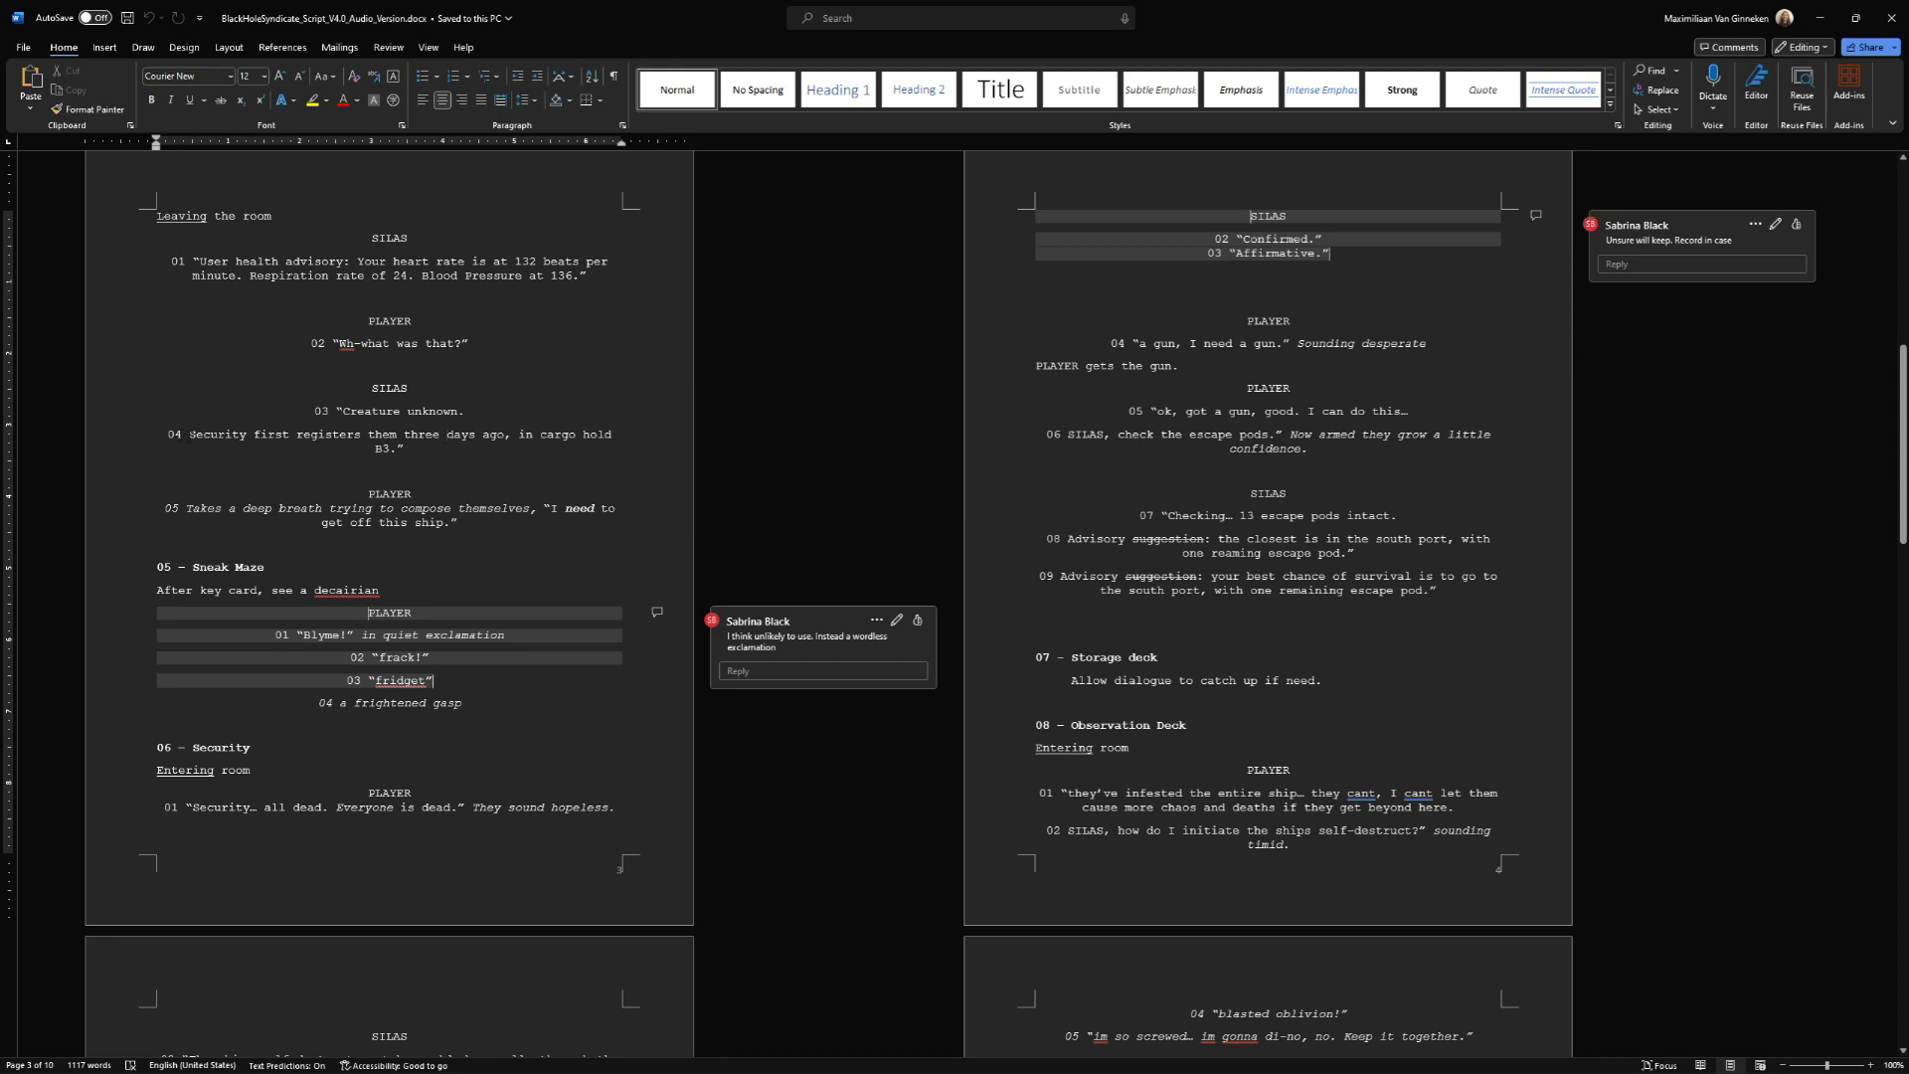
{"action": "left_click_drag", "start_coordinate": [189, 438], "coordinate": [389, 449]}
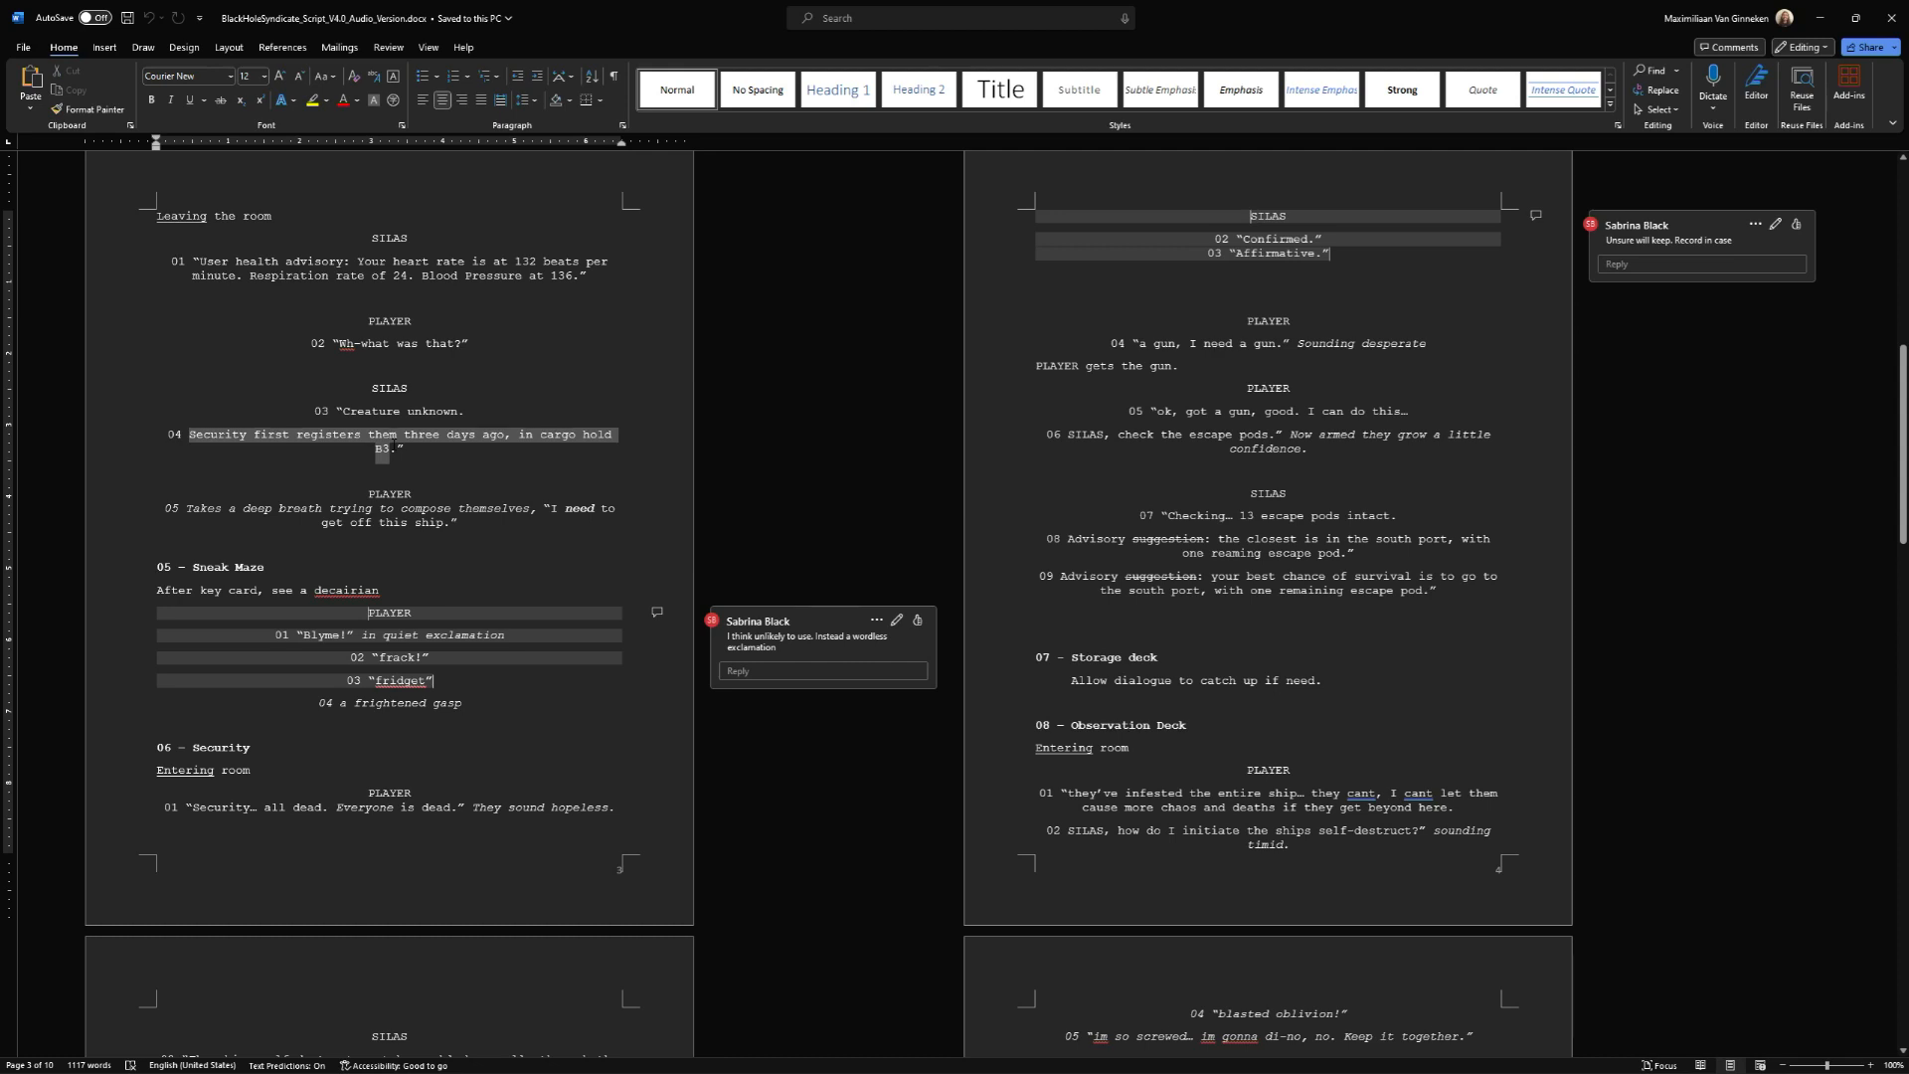
{"action": "left_click_drag", "start_coordinate": [391, 448], "coordinate": [391, 449]}
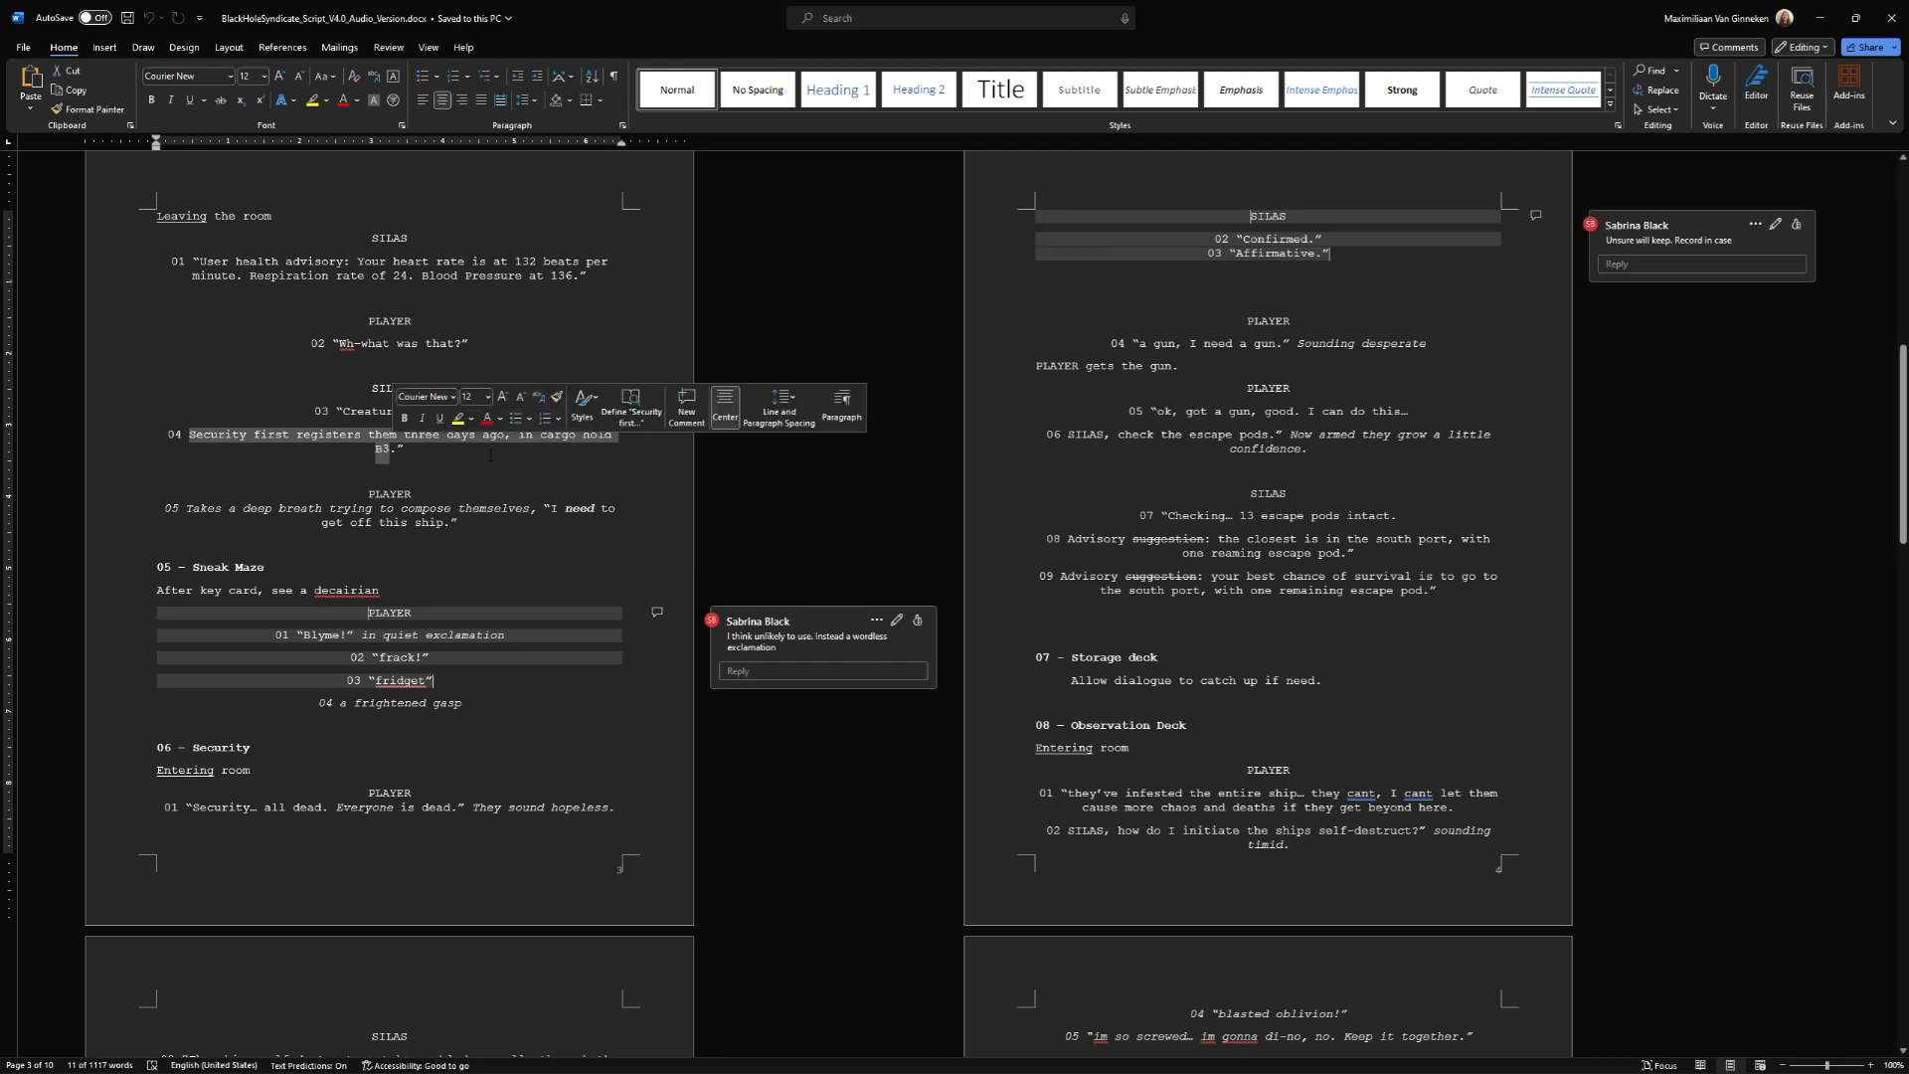
{"action": "left_click", "coordinate": [426, 438]}
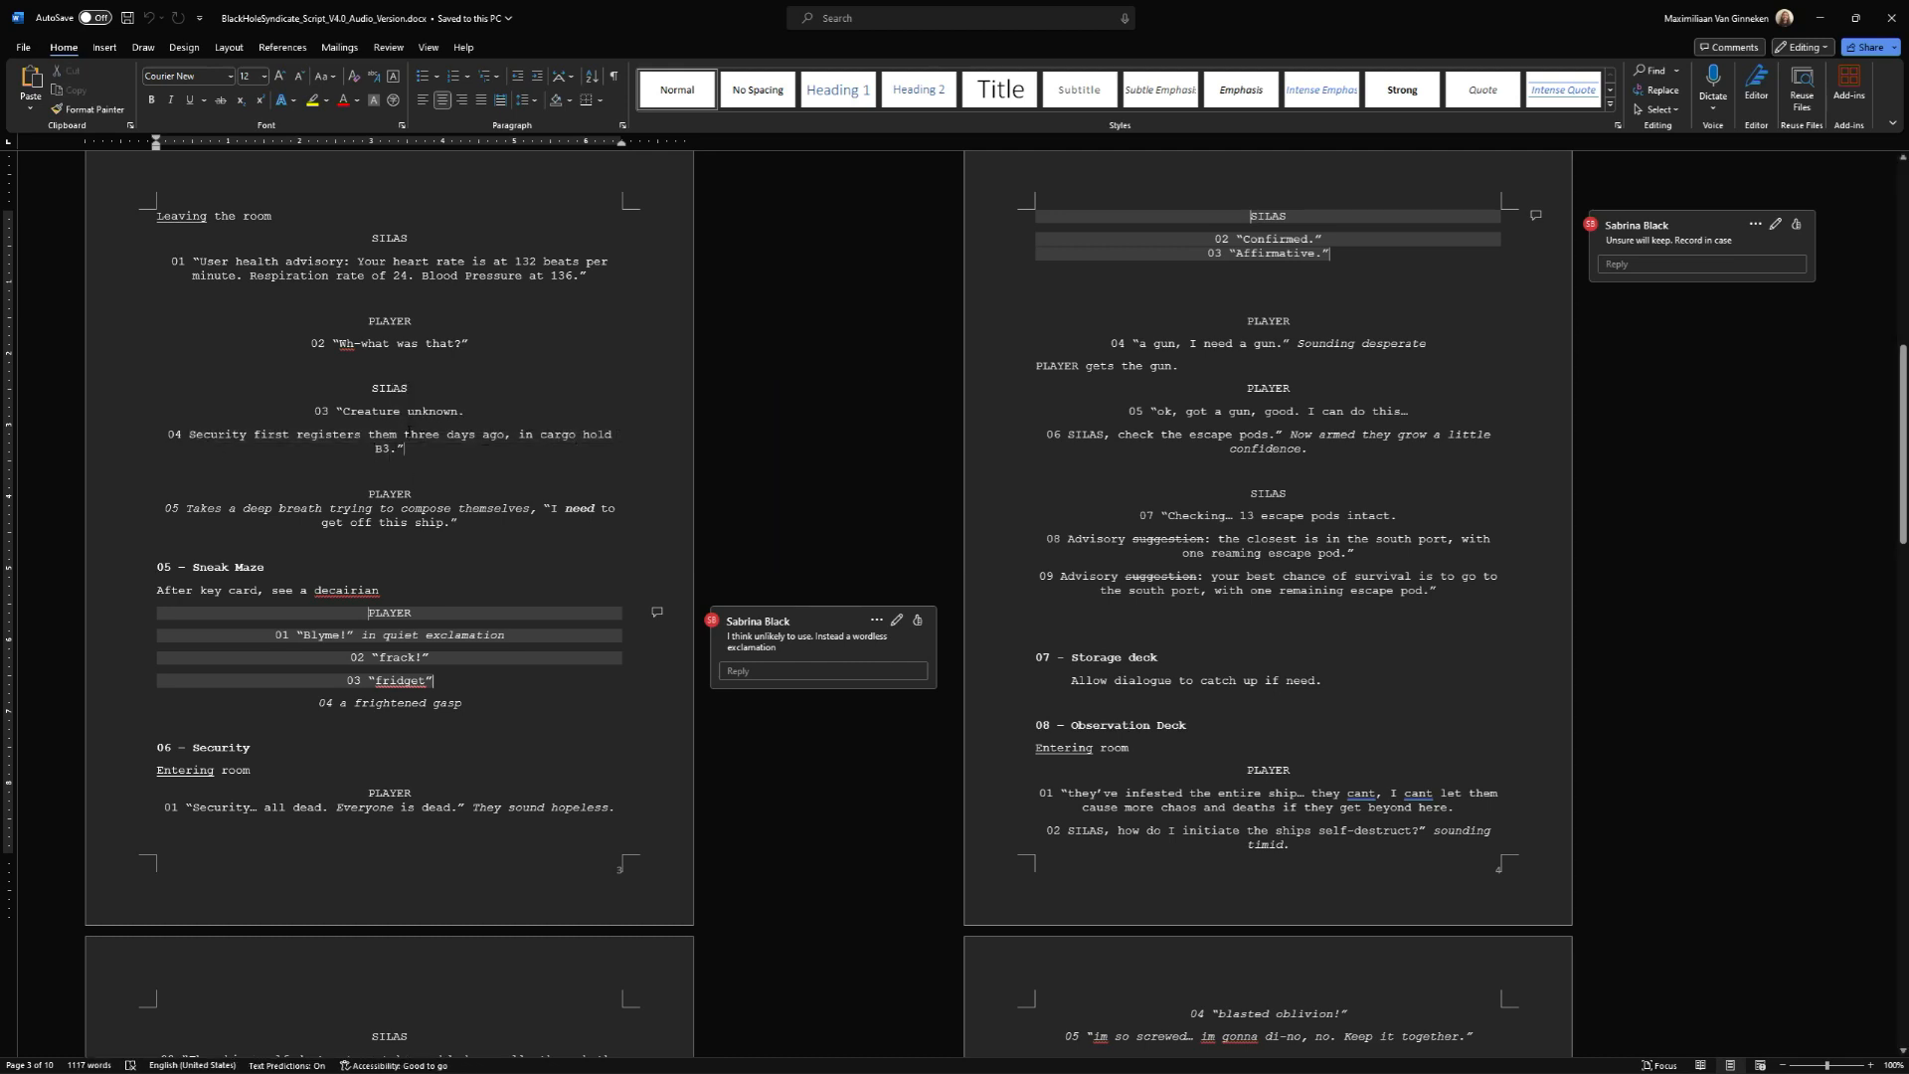
Highlight "three days ago" in SILAS line 04 and "Creature unknown" in line 03 in yellow.
{"action": "left_click_drag", "start_coordinate": [406, 434], "coordinate": [504, 433]}
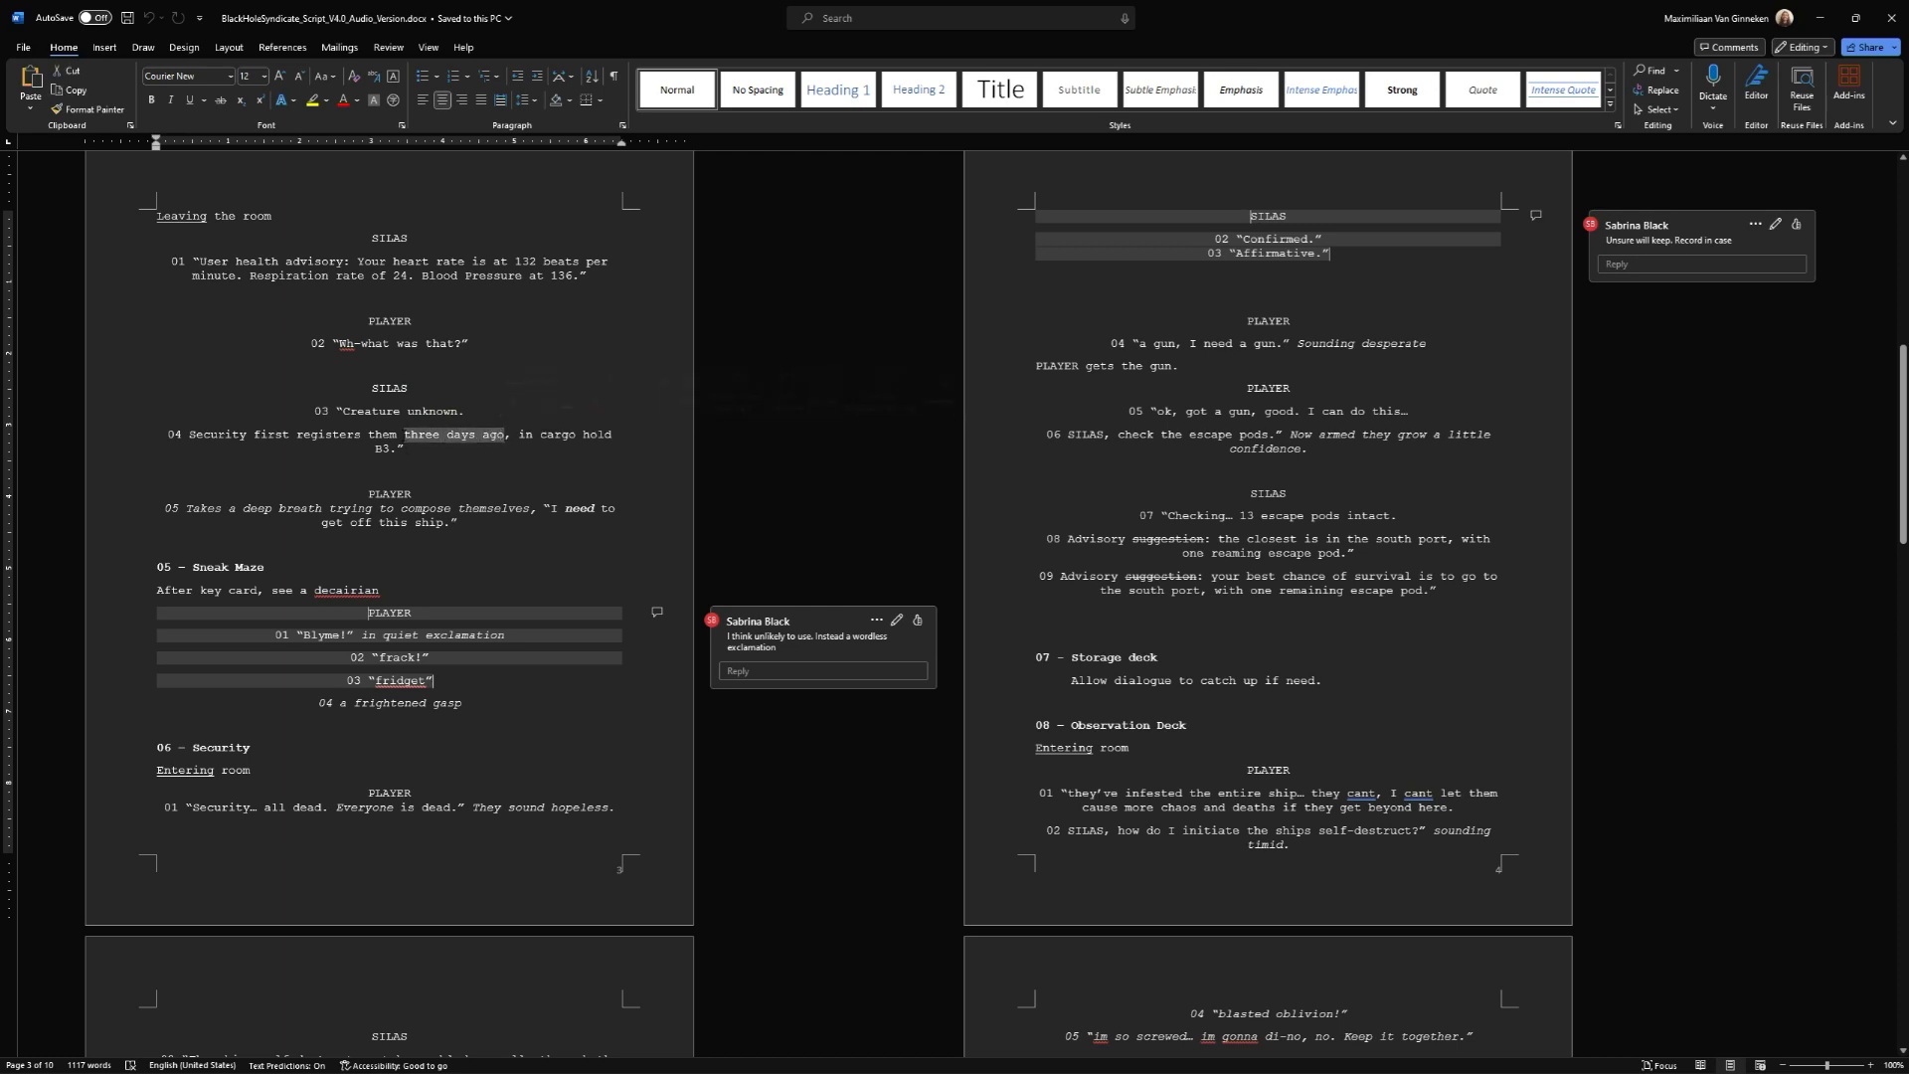
{"action": "left_click", "coordinate": [570, 407]}
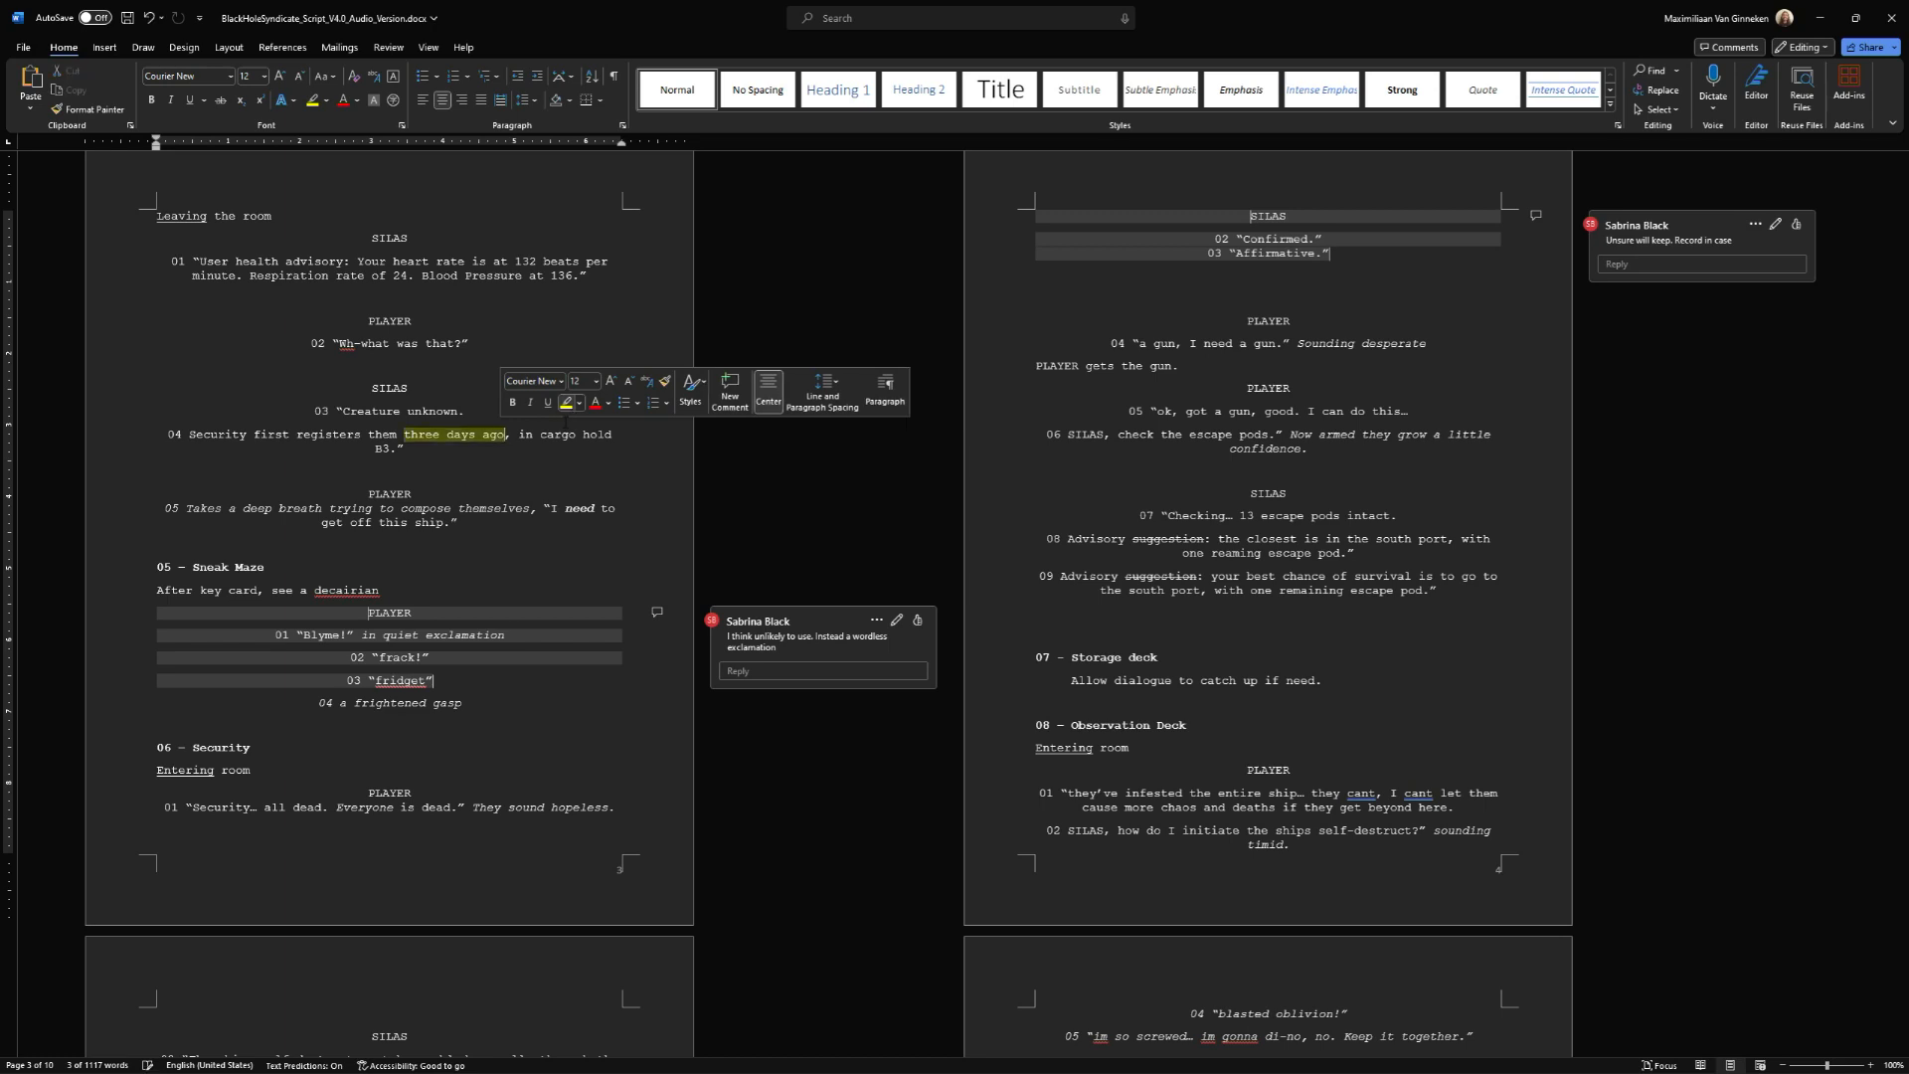
{"action": "left_click", "coordinate": [499, 458]}
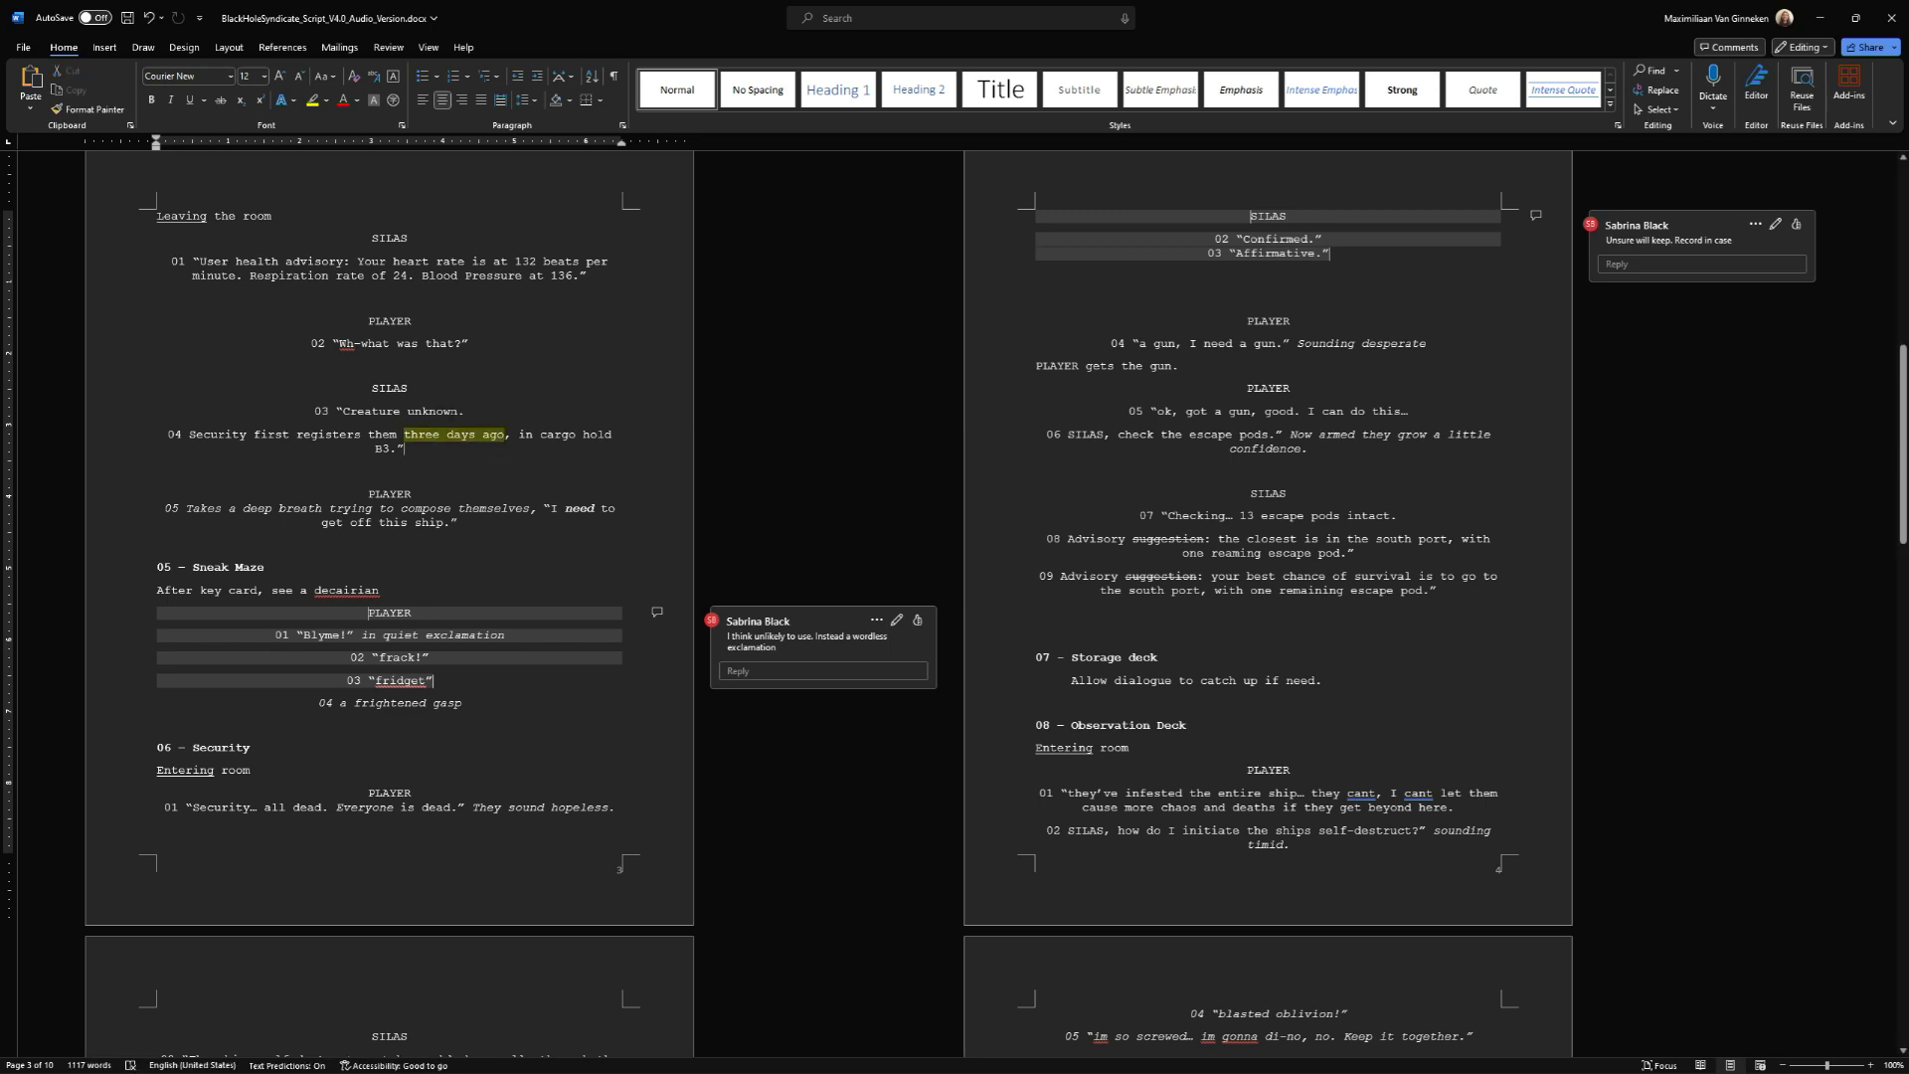
{"action": "left_click_drag", "start_coordinate": [344, 411], "coordinate": [459, 411]}
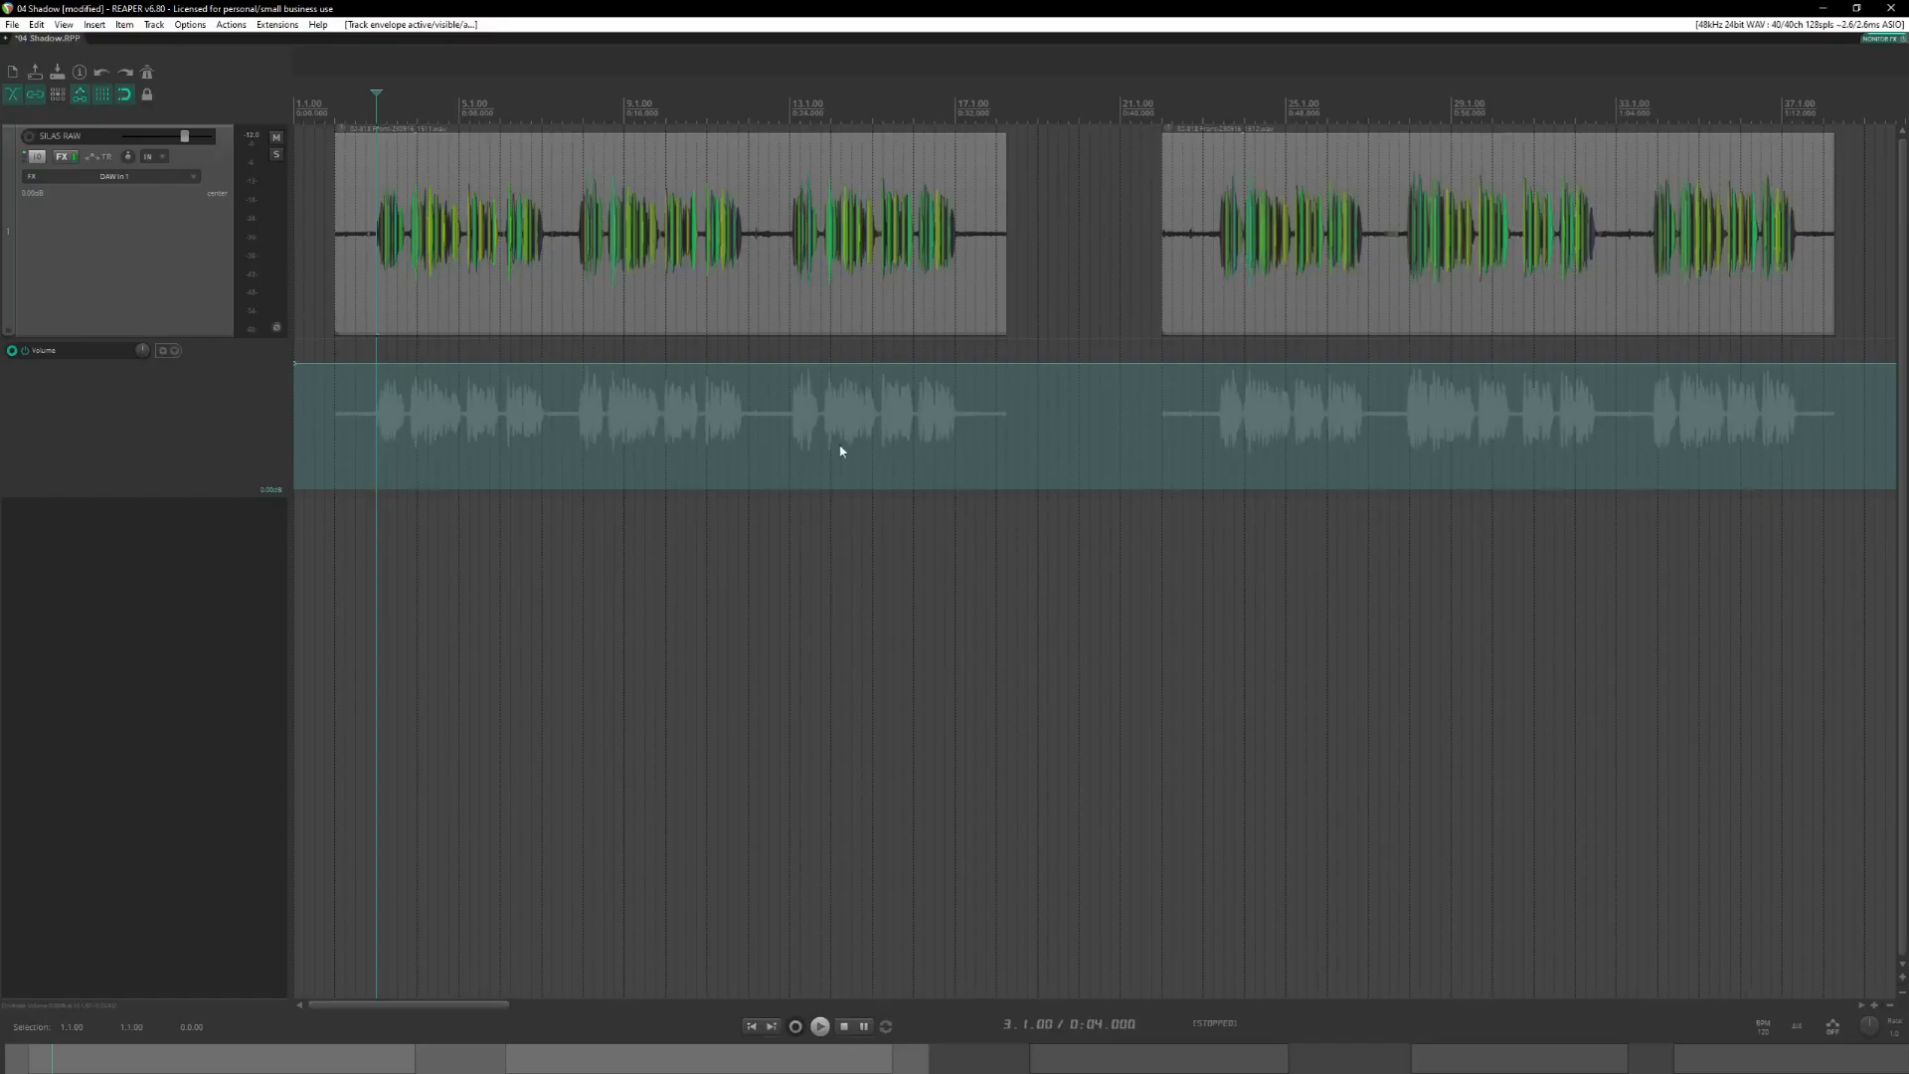
Switch to REAPER and listen to the beginning of the clip starting at measure 44, playing from 44.4.00 (1:27.500).
{"action": "scroll", "coordinate": [839, 448], "scroll_direction": "down", "scroll_amount": 2}
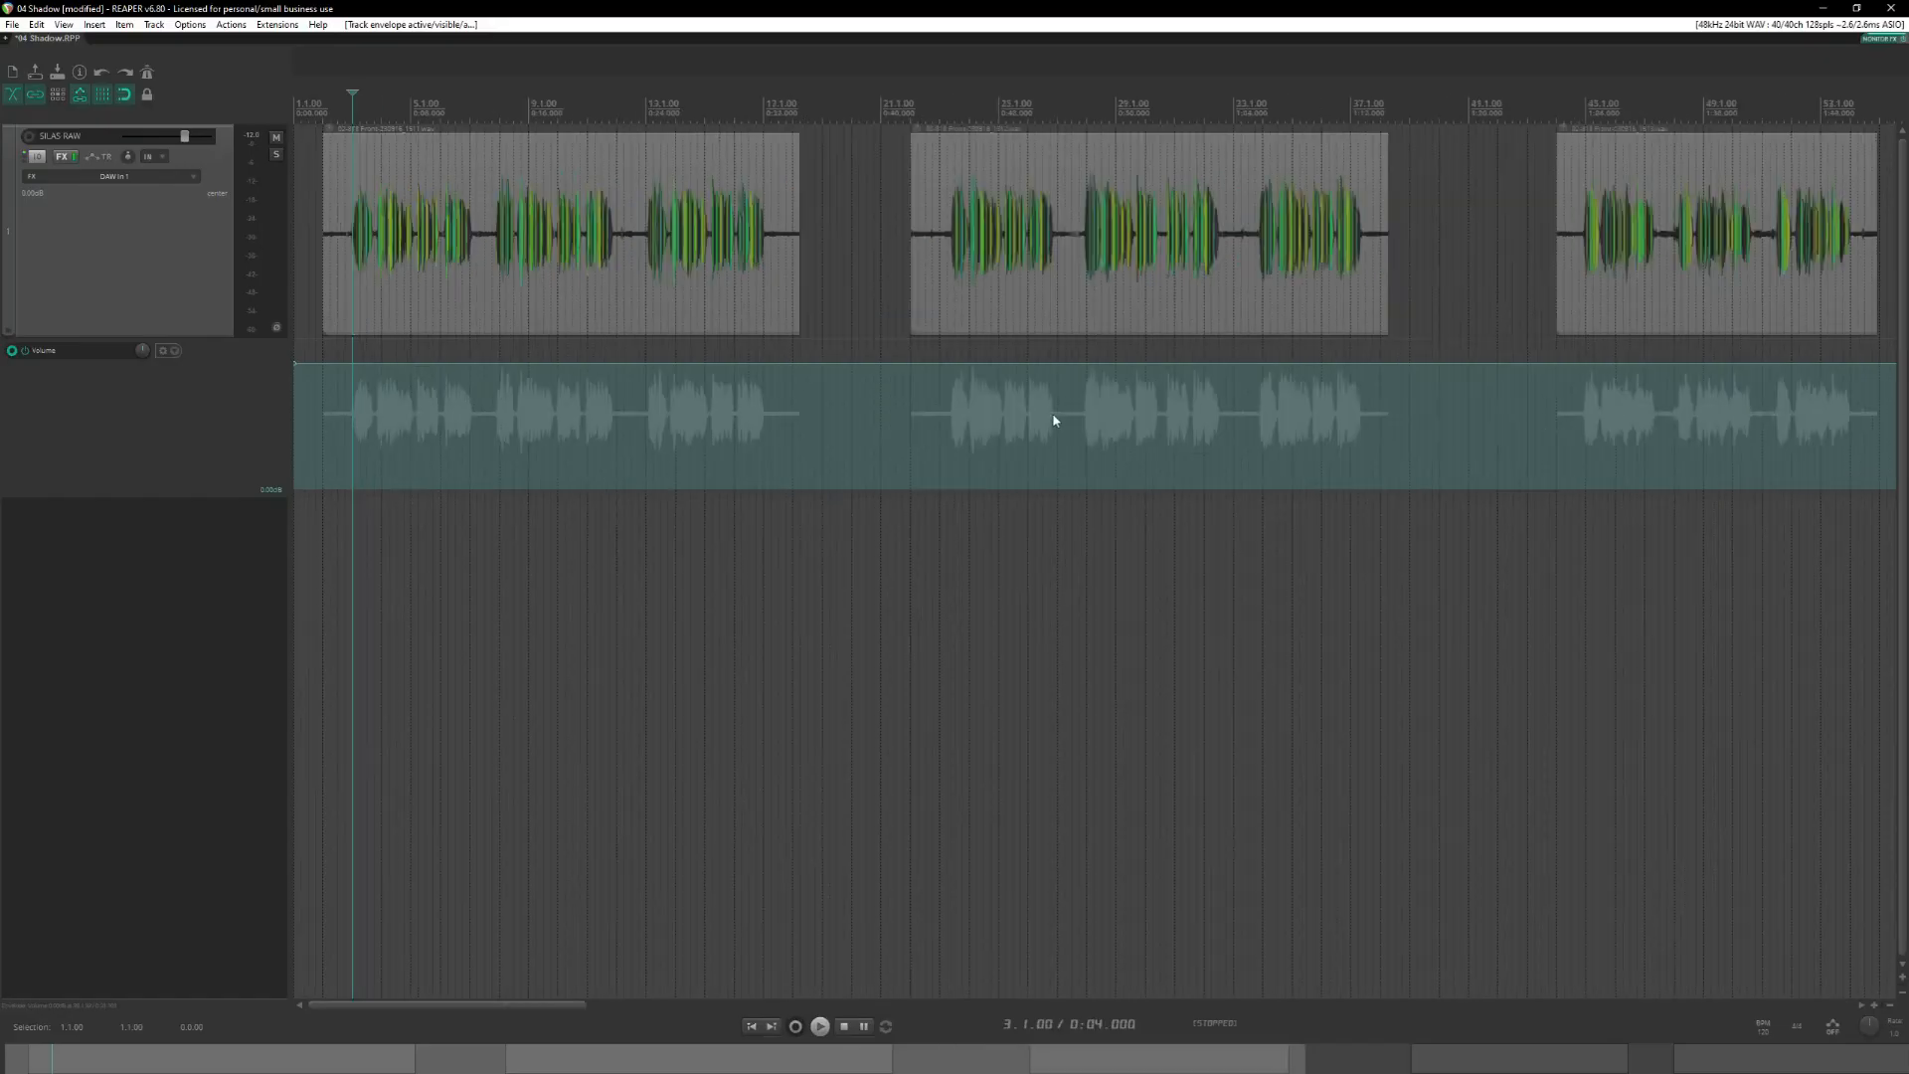
{"action": "left_click", "coordinate": [1534, 99]}
{"action": "scroll", "coordinate": [1372, 99], "scroll_direction": "down", "scroll_amount": 1}
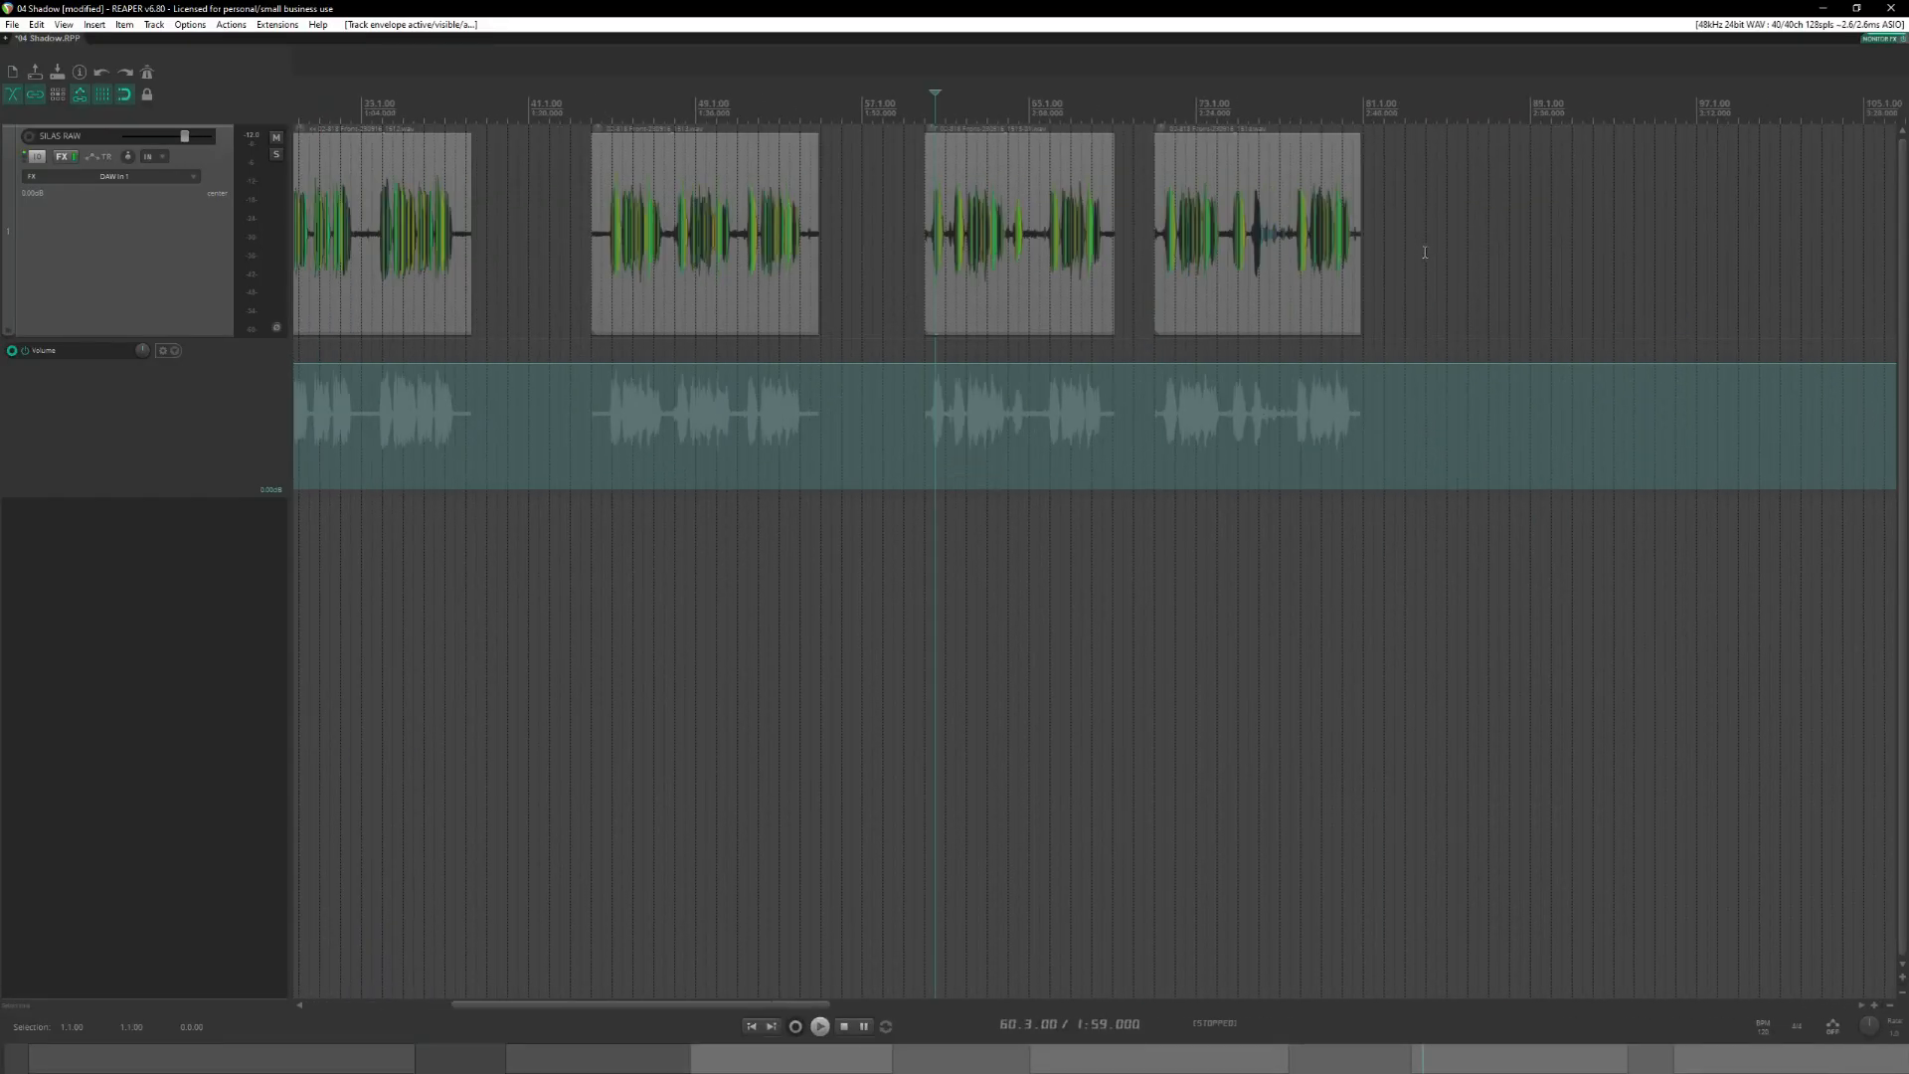
{"action": "scroll", "coordinate": [1253, 104], "scroll_direction": "up", "scroll_amount": 1}
{"action": "left_click", "coordinate": [1225, 108]}
{"action": "scroll", "coordinate": [1335, 219], "scroll_direction": "up", "scroll_amount": 4}
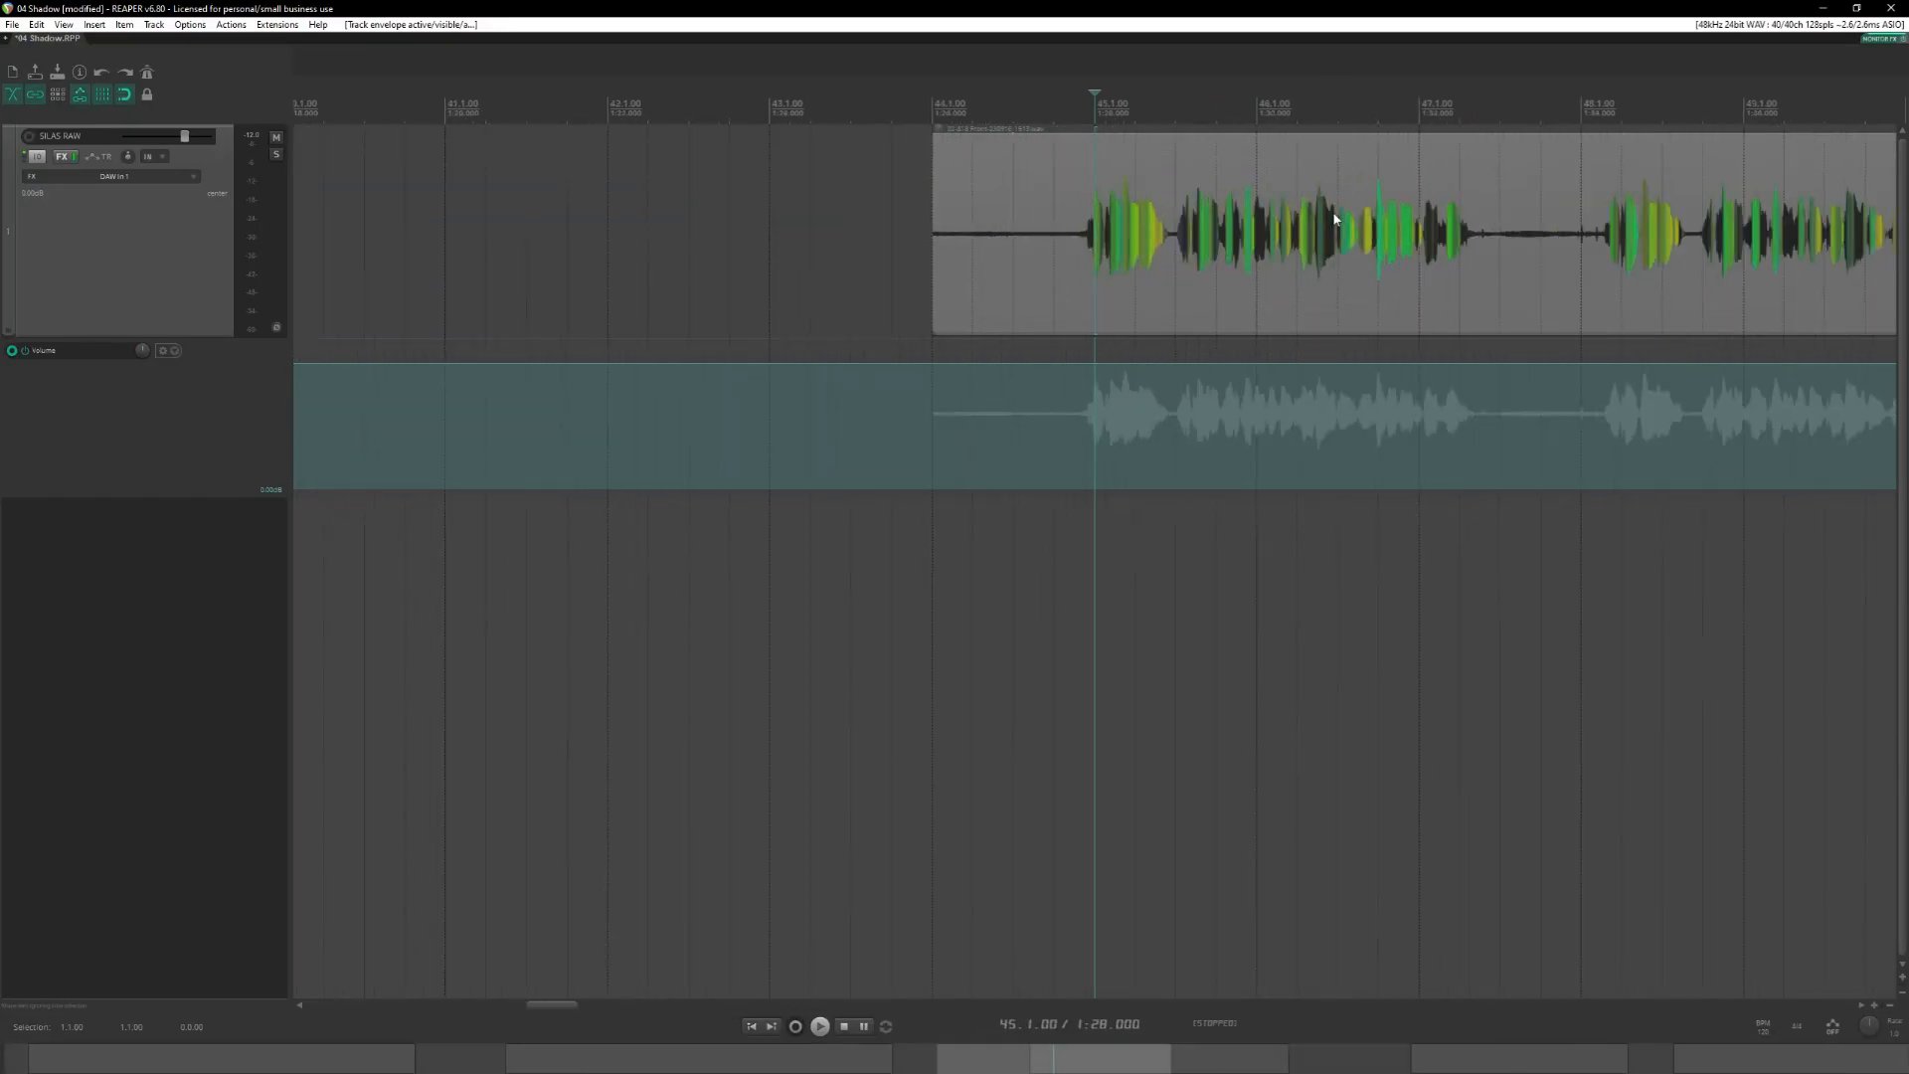
{"action": "left_click", "coordinate": [1054, 107]}
{"action": "key", "text": "space"}
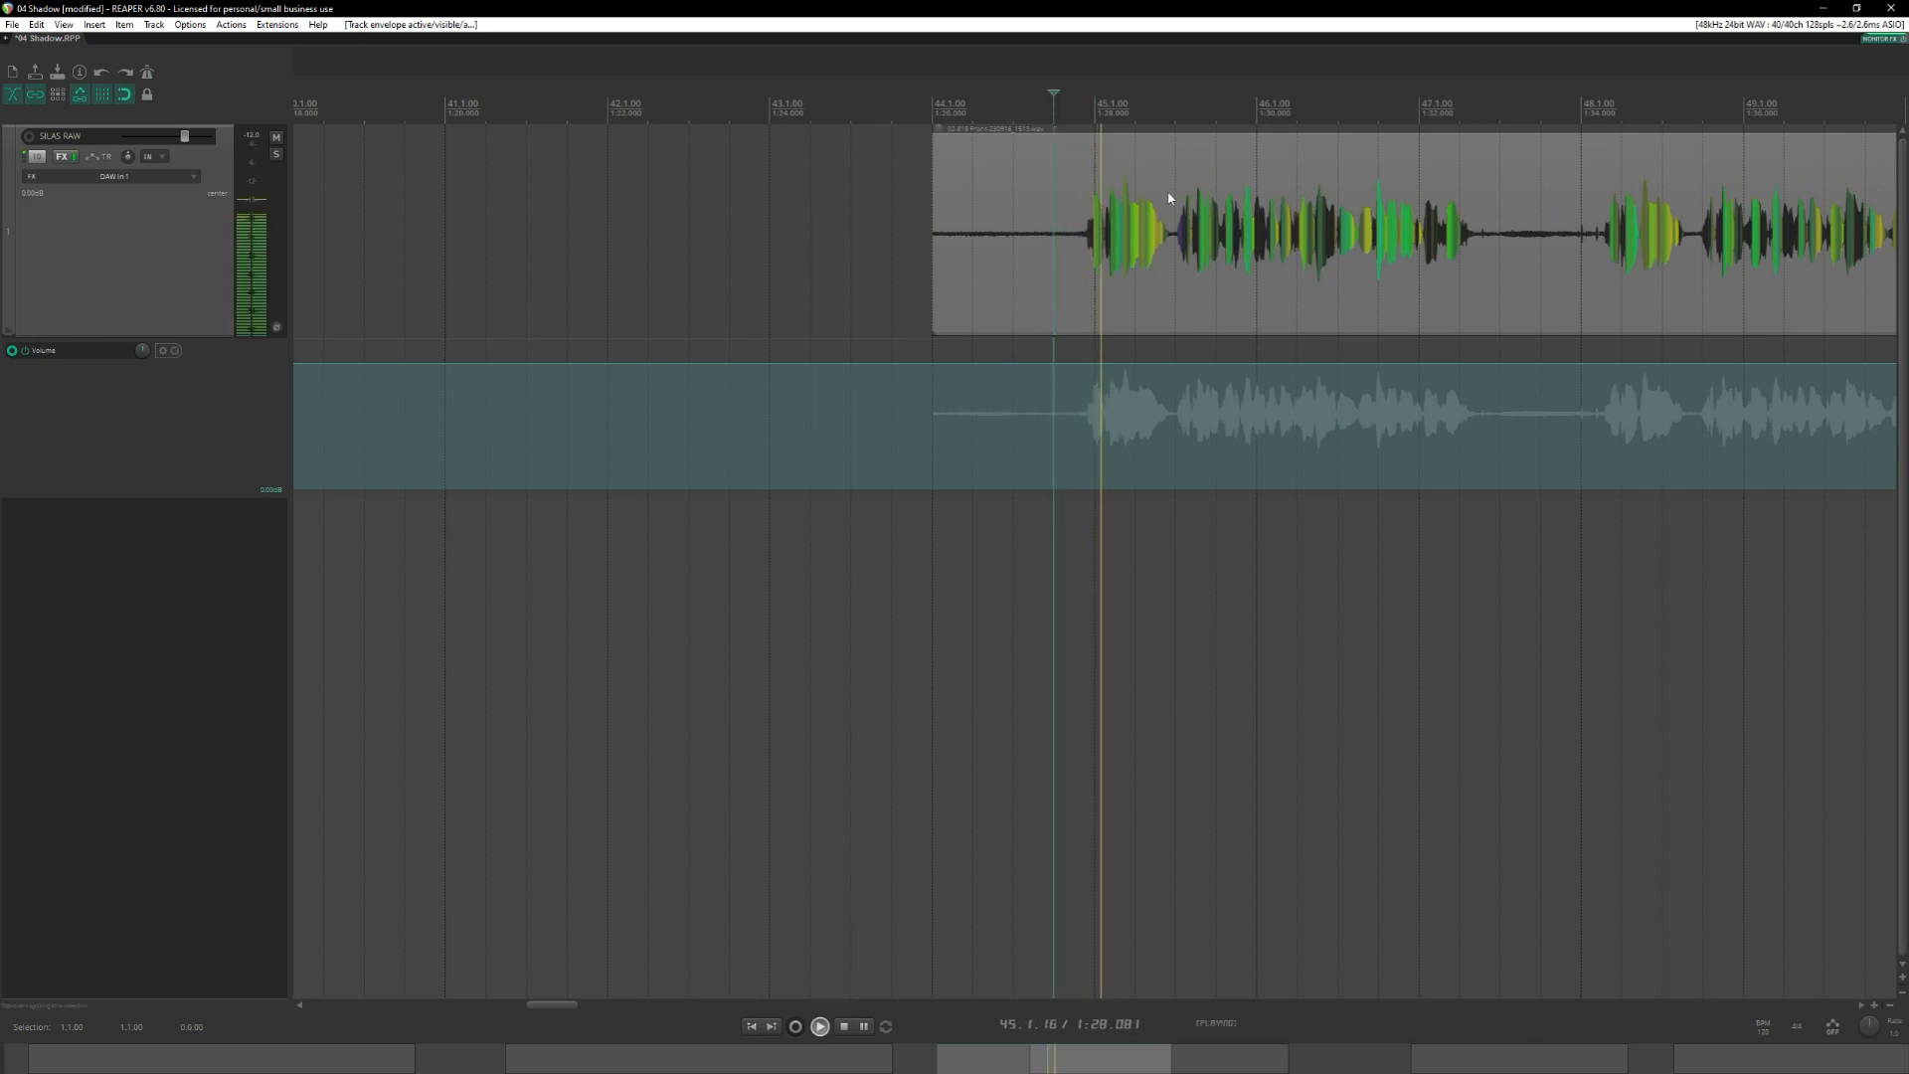
{"action": "key", "text": "space"}
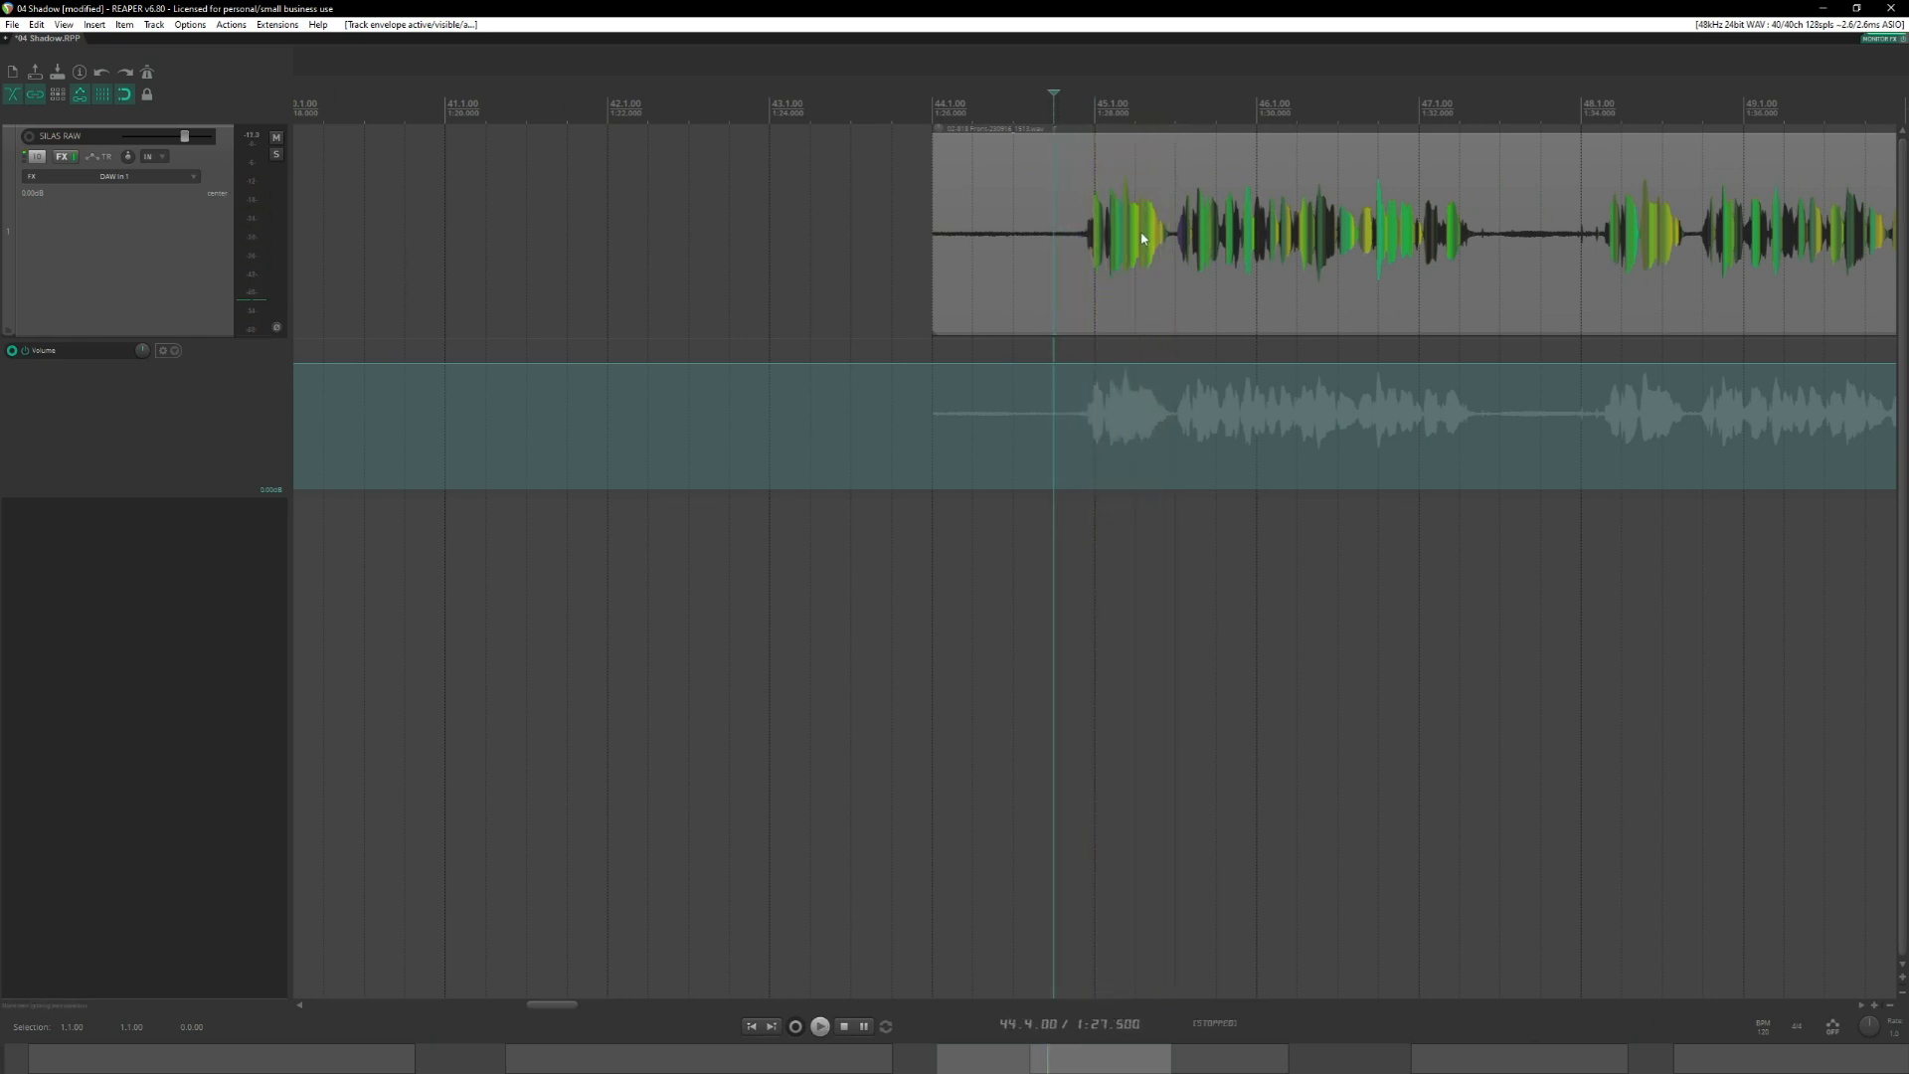
Switch back to the Word script and reread SILAS line 04, selecting its sentence and clearing the selection.
{"action": "key", "text": "alt+Tab"}
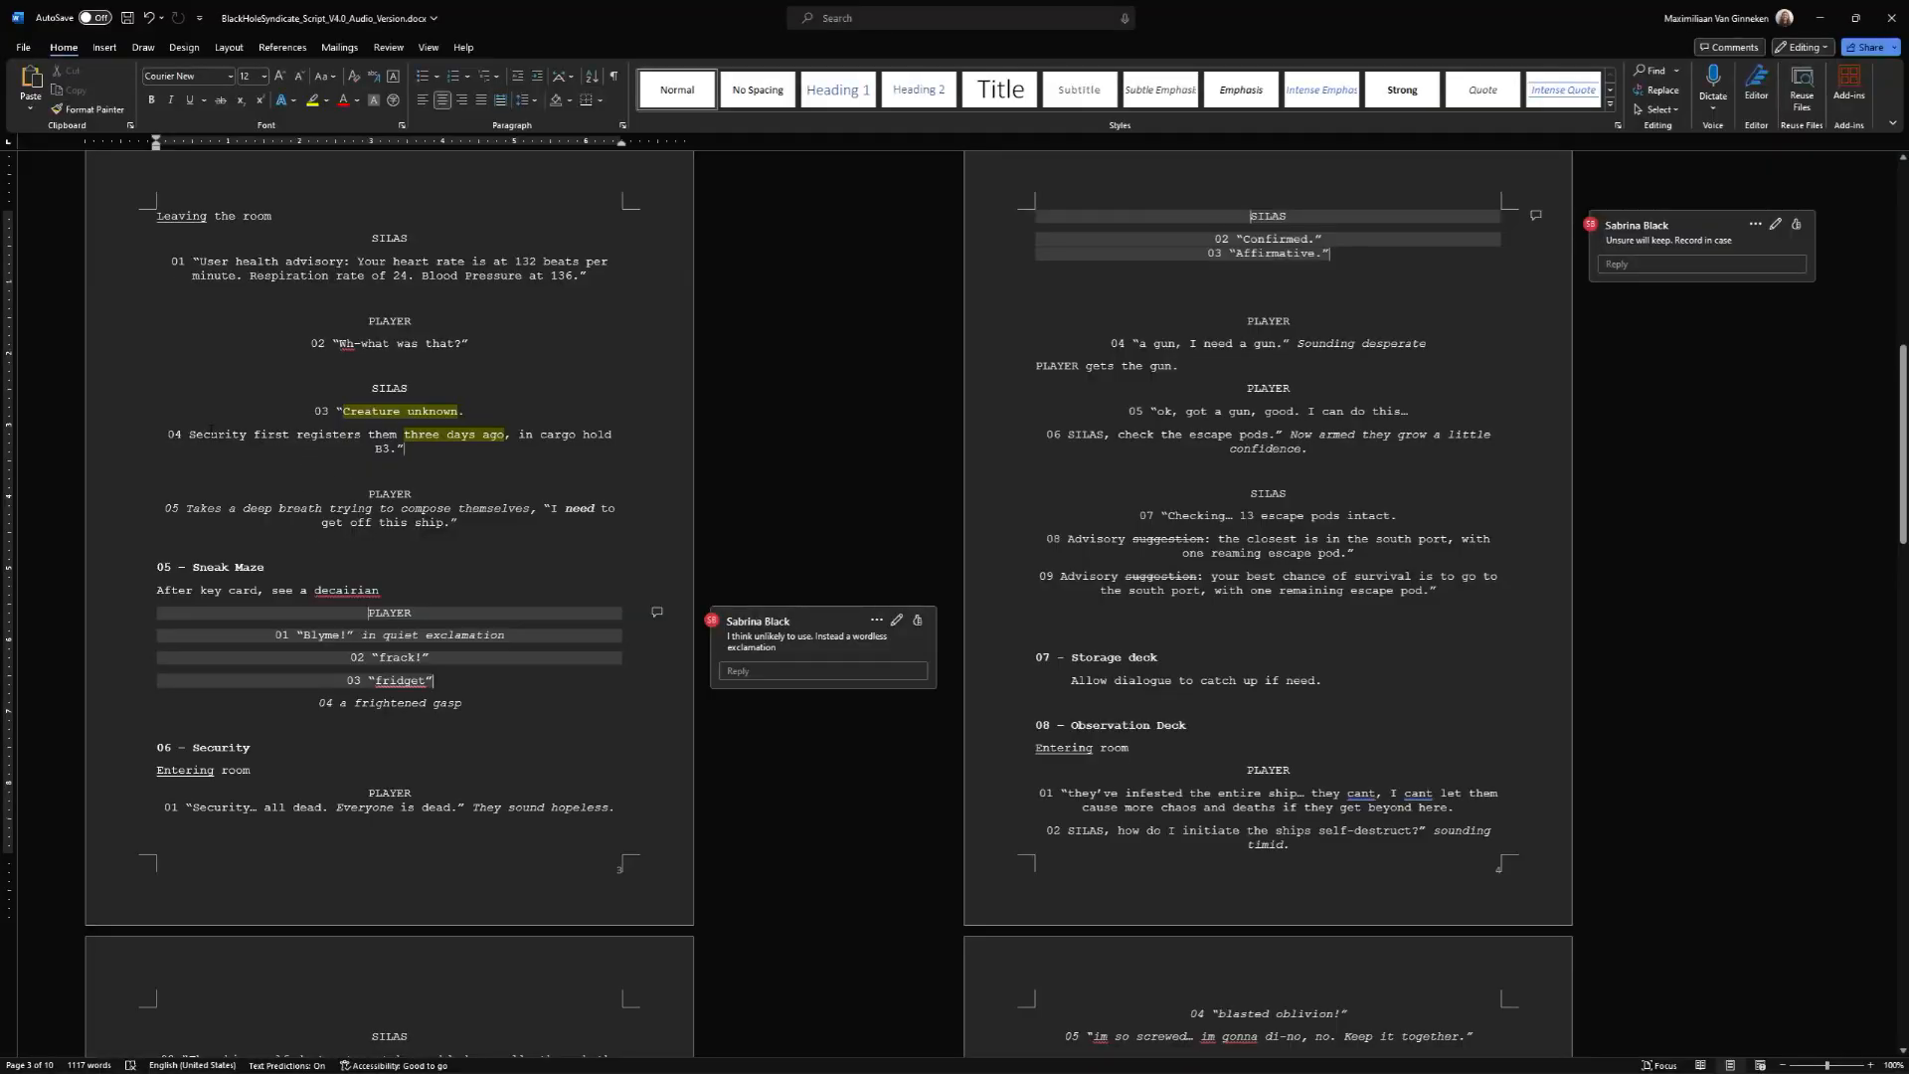
{"action": "left_click_drag", "start_coordinate": [193, 433], "coordinate": [400, 450]}
{"action": "left_click", "coordinate": [406, 449]}
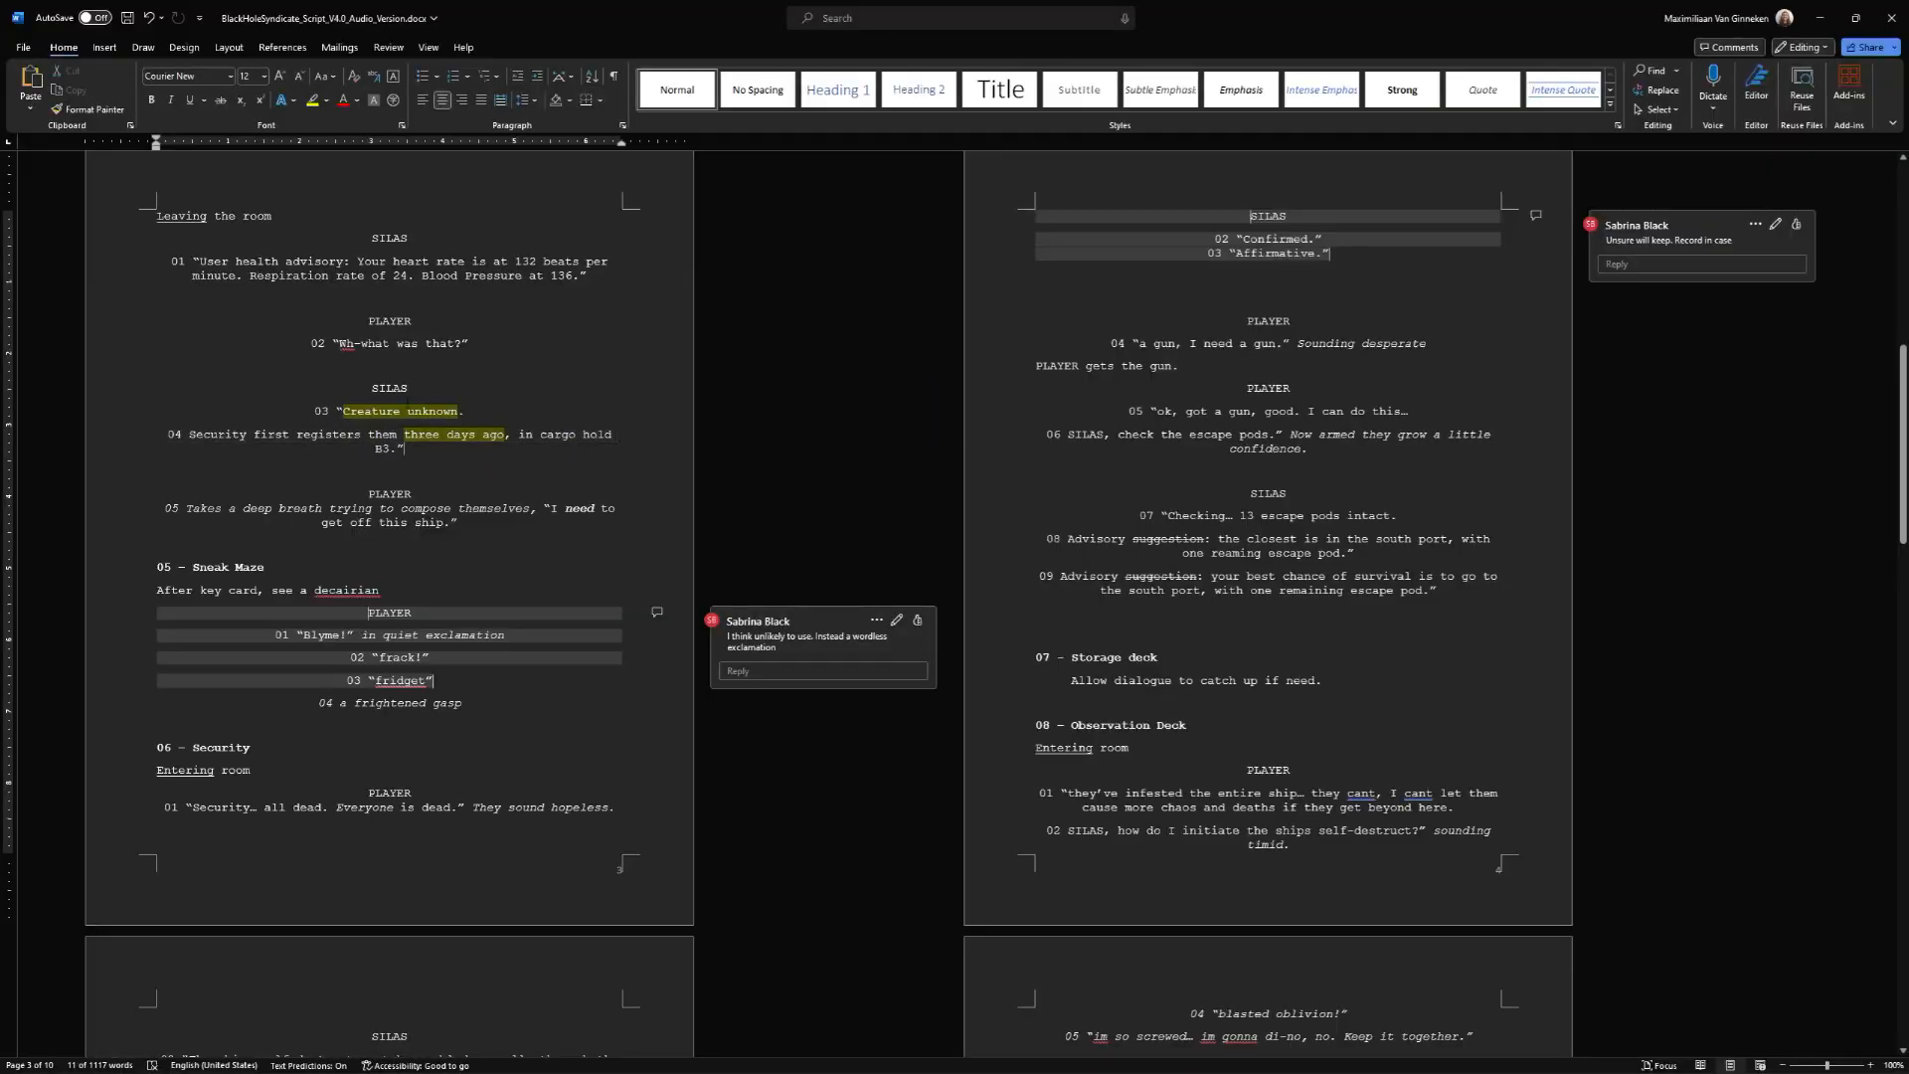
Switch to REAPER and split the SILAS clip after its first phrase at 45.3.00 and again at 48.4.00.
{"action": "key", "text": "alt+Tab"}
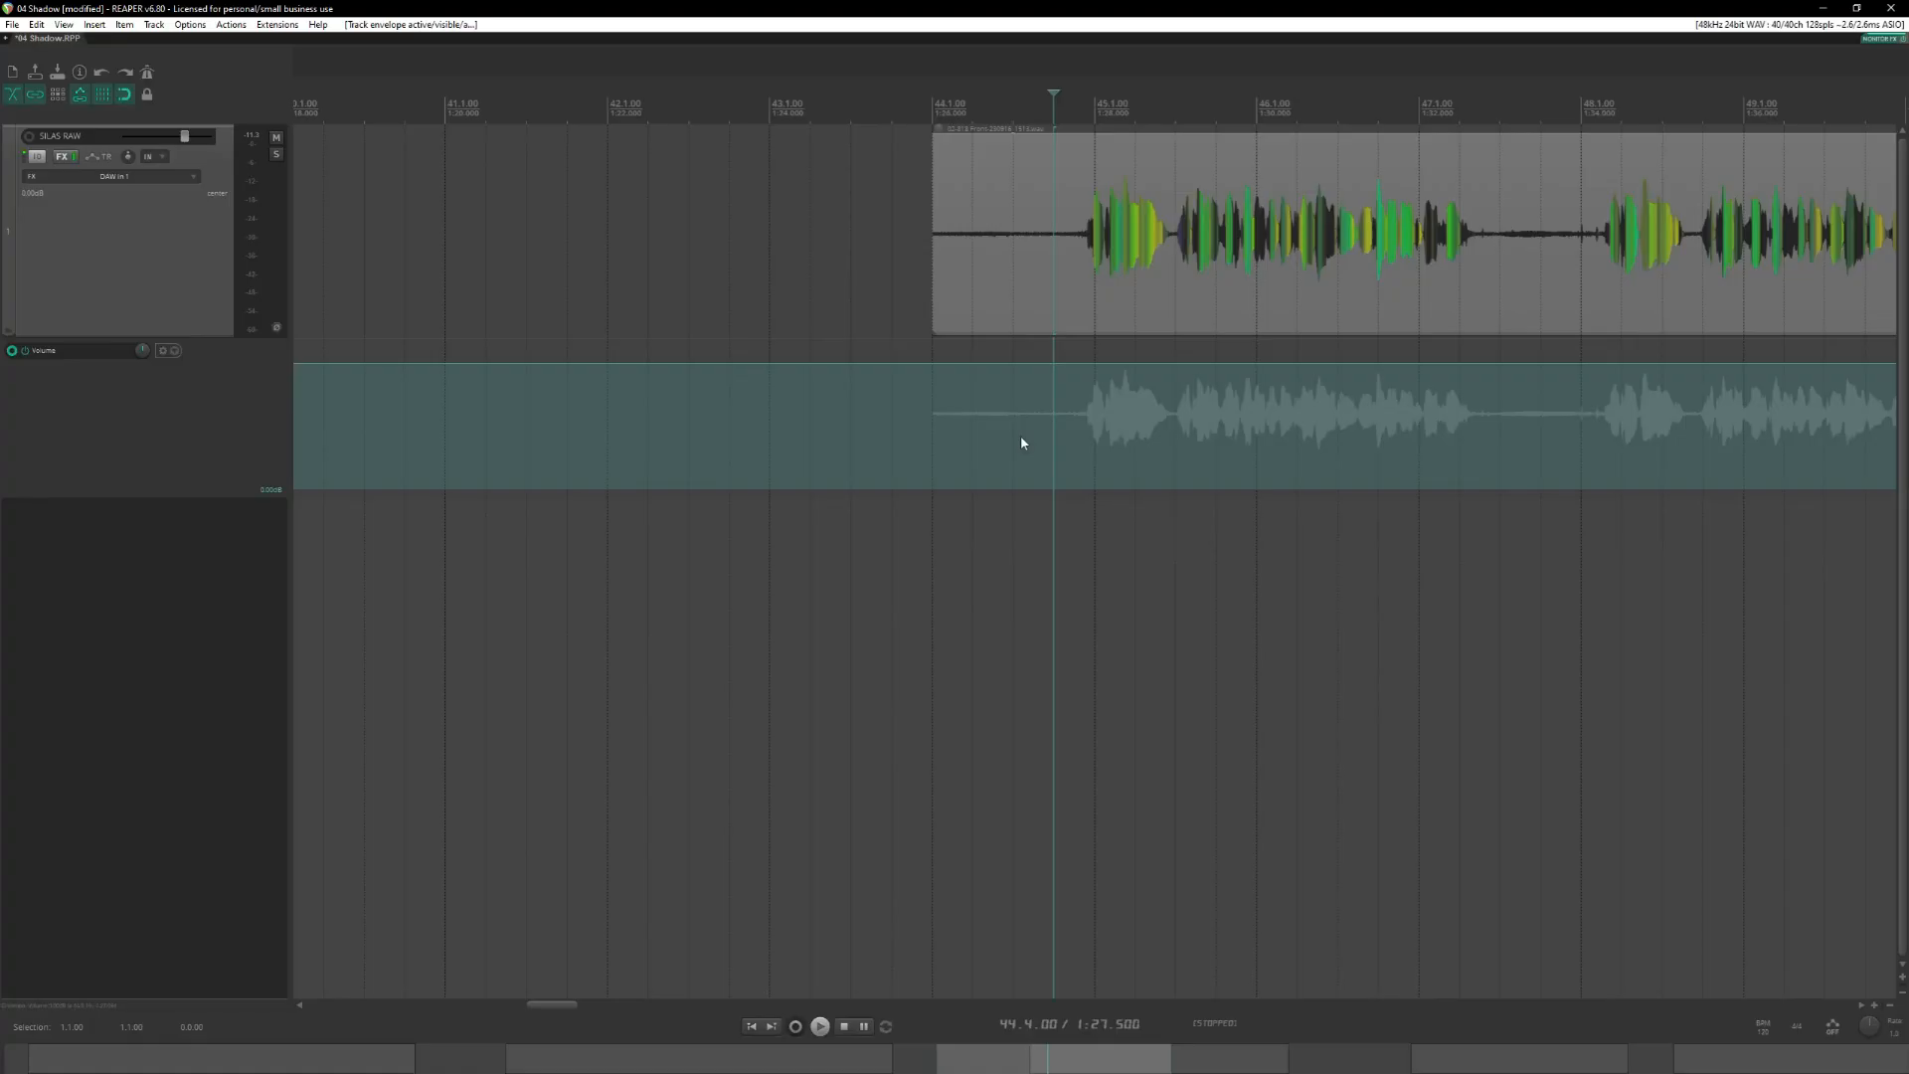
{"action": "left_click", "coordinate": [1173, 162]}
{"action": "key", "text": "s"}
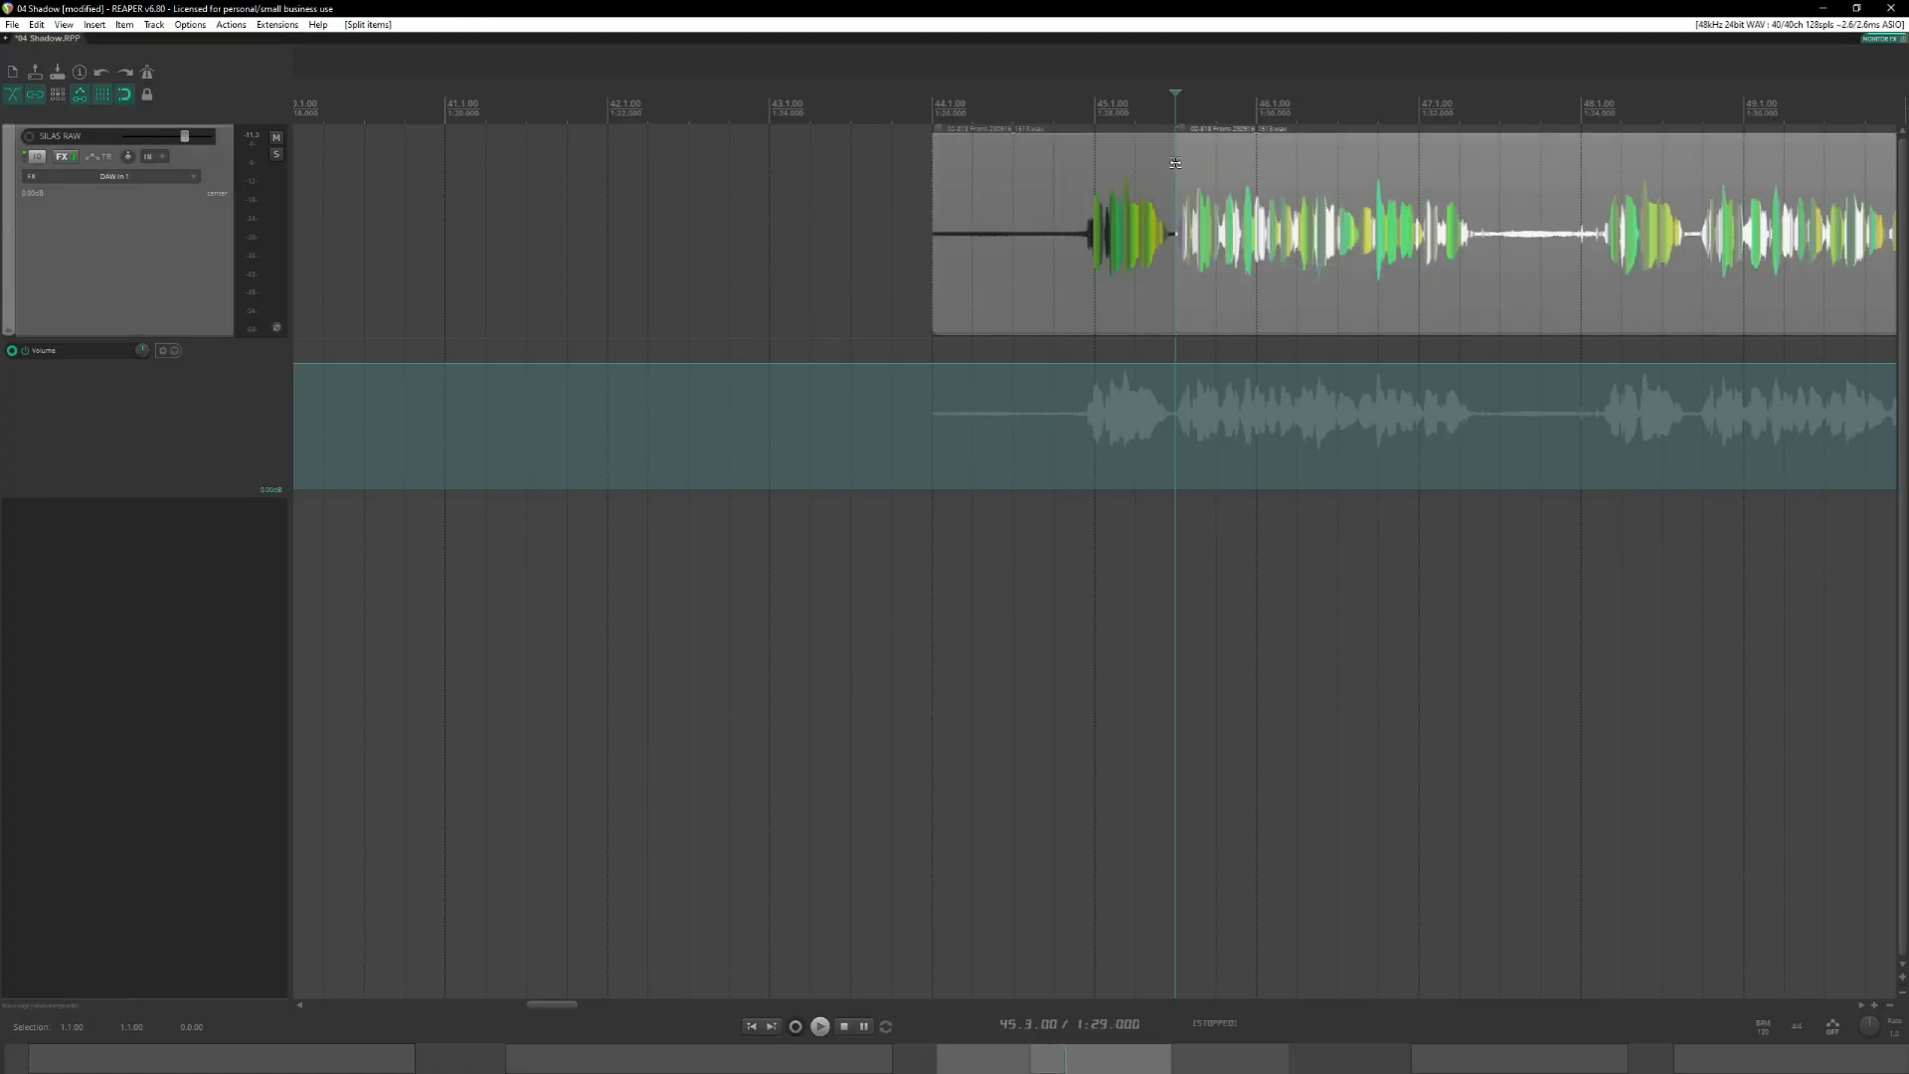
{"action": "key", "text": "ctrl+v"}
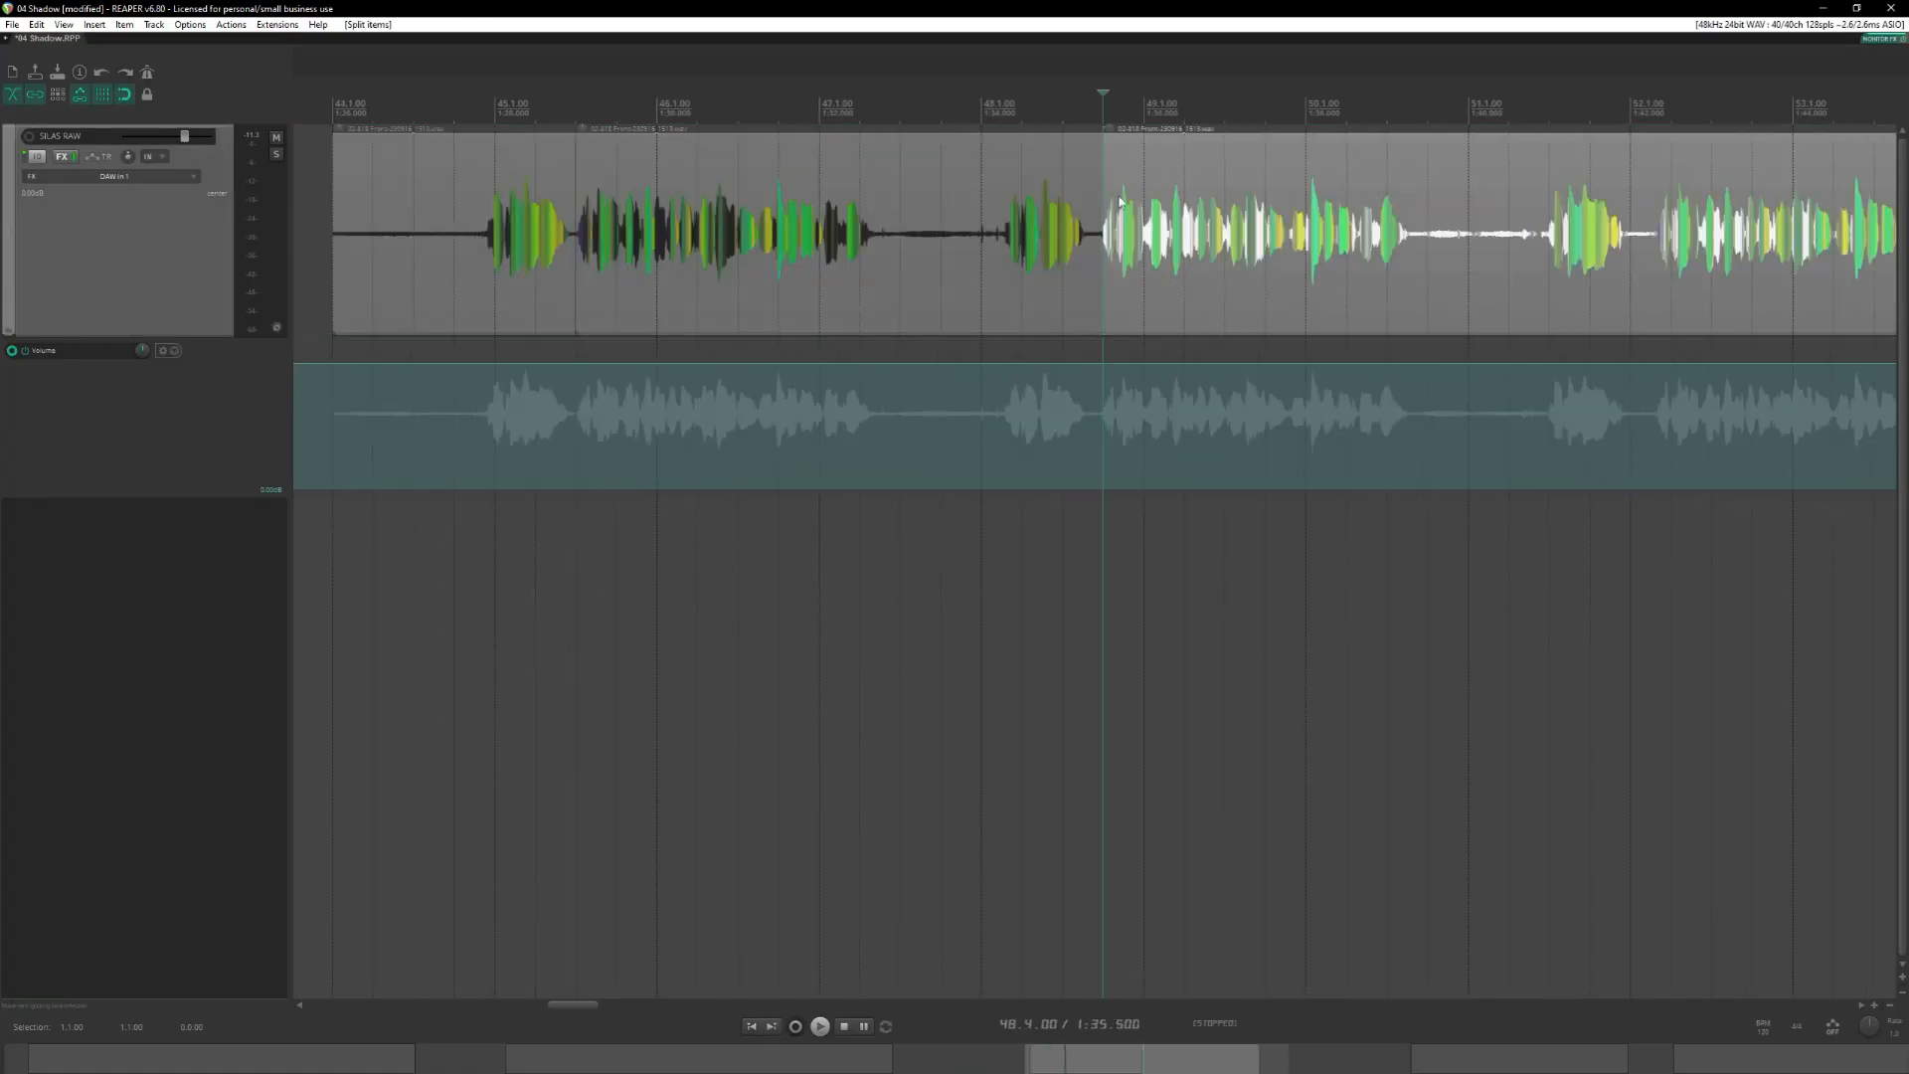
Disable snapping and split the clip after the third take's "Creature unknown" phrase at 52.1.31.
{"action": "left_click", "coordinate": [129, 95]}
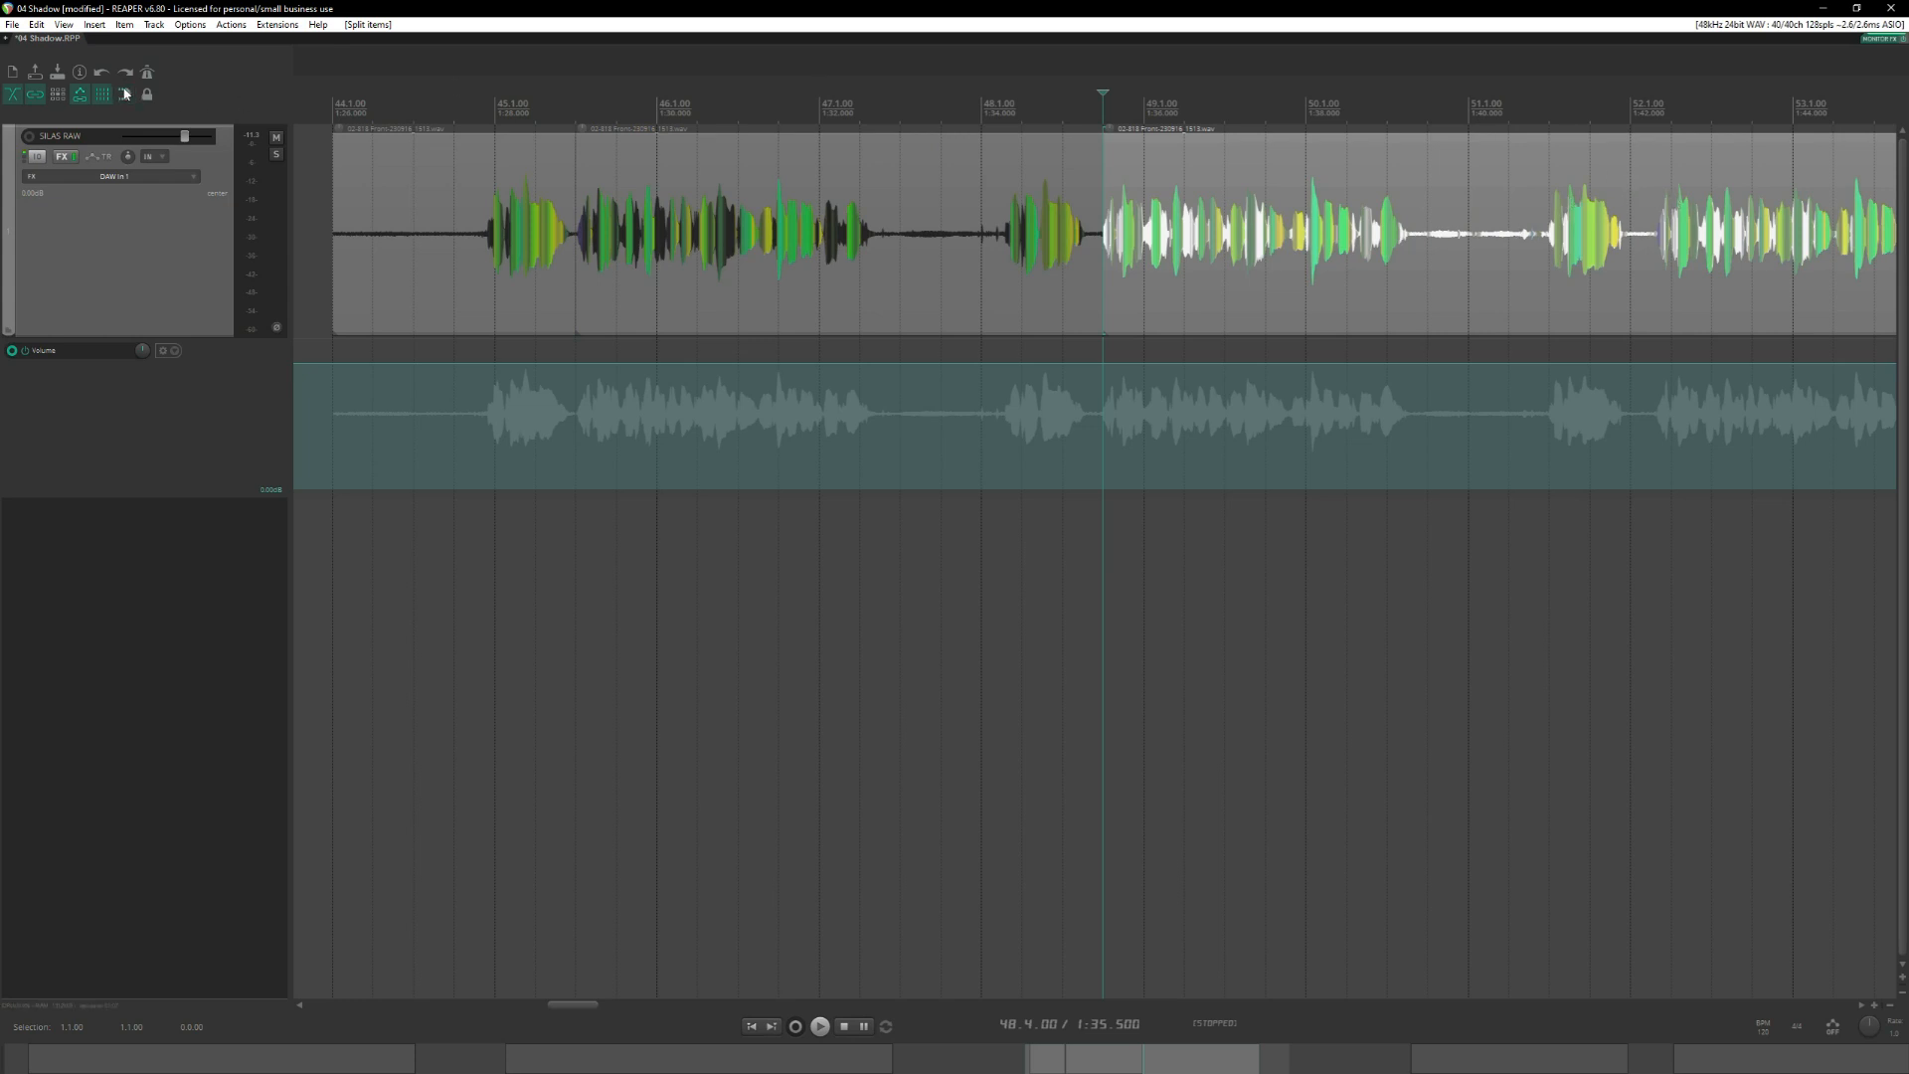
{"action": "left_click", "coordinate": [1634, 191]}
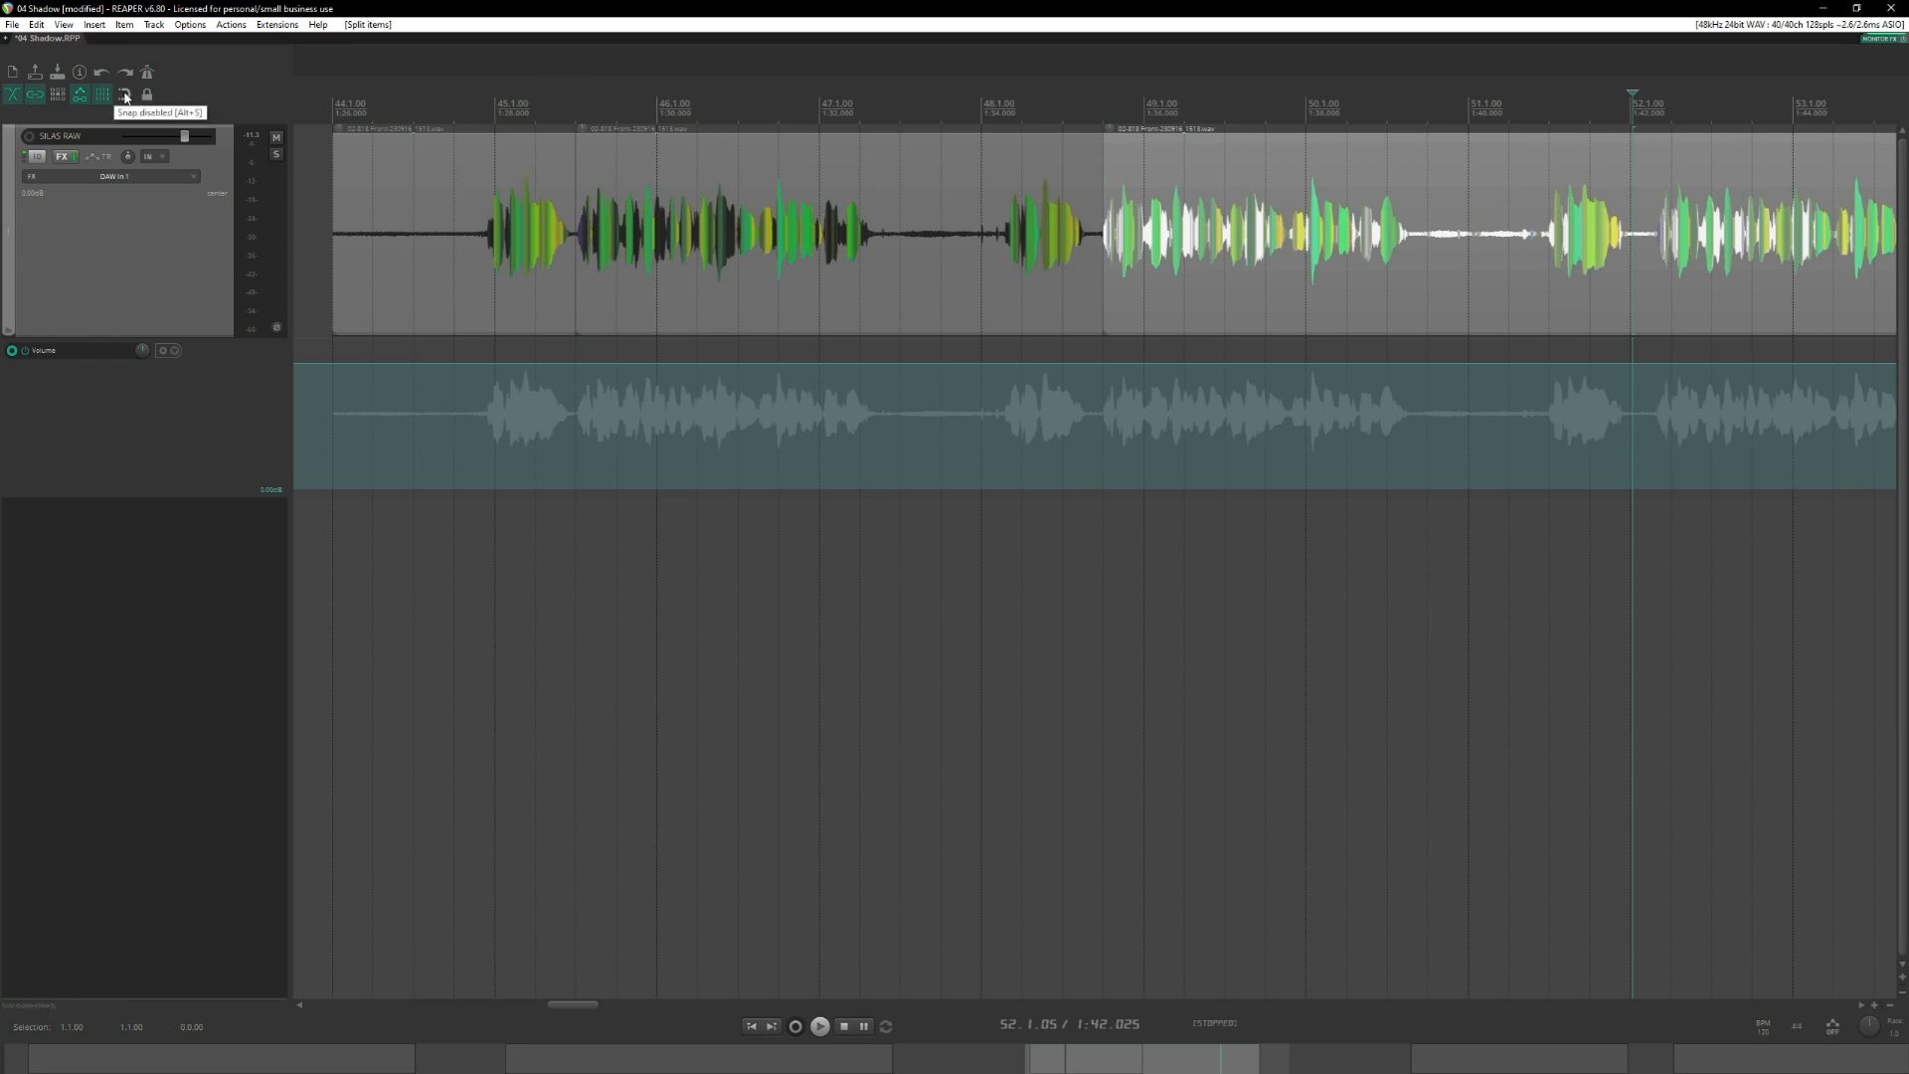
{"action": "left_click", "coordinate": [125, 94]}
{"action": "left_click", "coordinate": [1637, 149]}
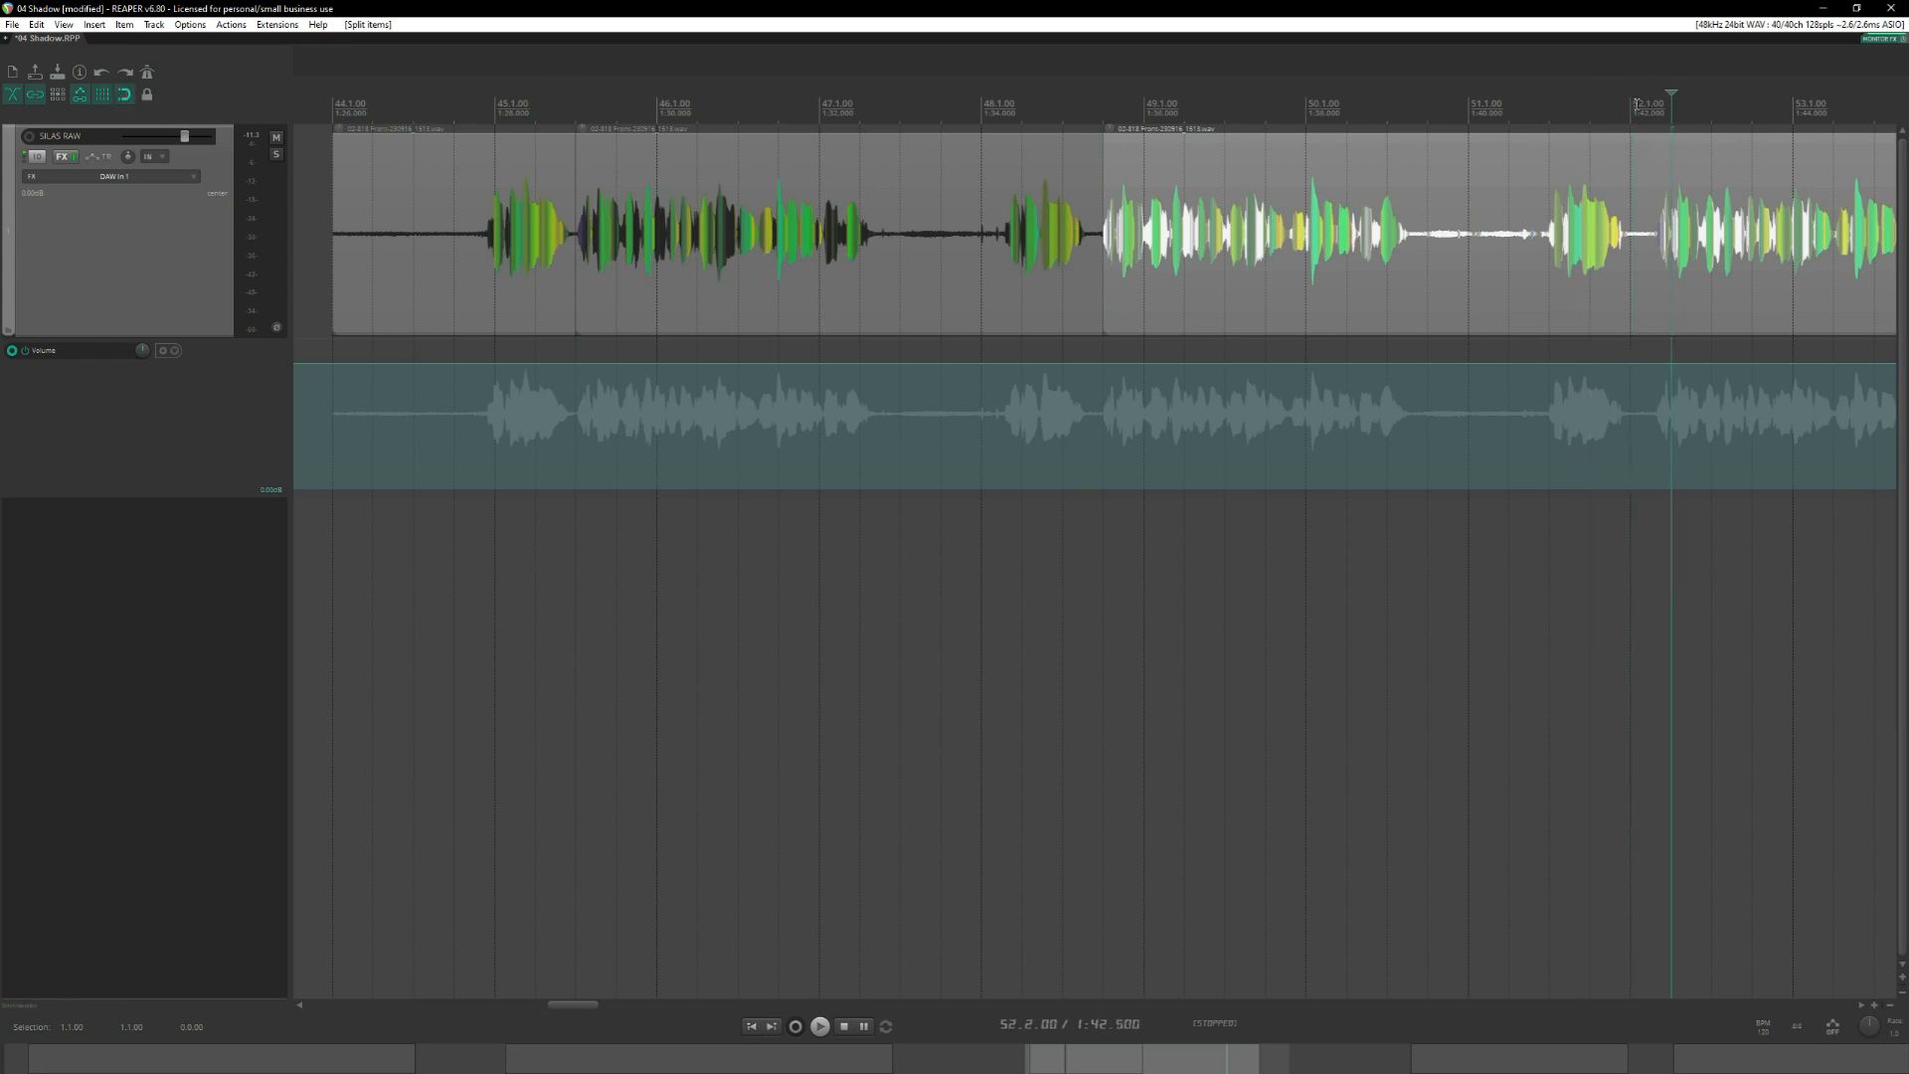
{"action": "left_click_drag", "start_coordinate": [1640, 150], "coordinate": [1645, 157]}
{"action": "key", "text": "s"}
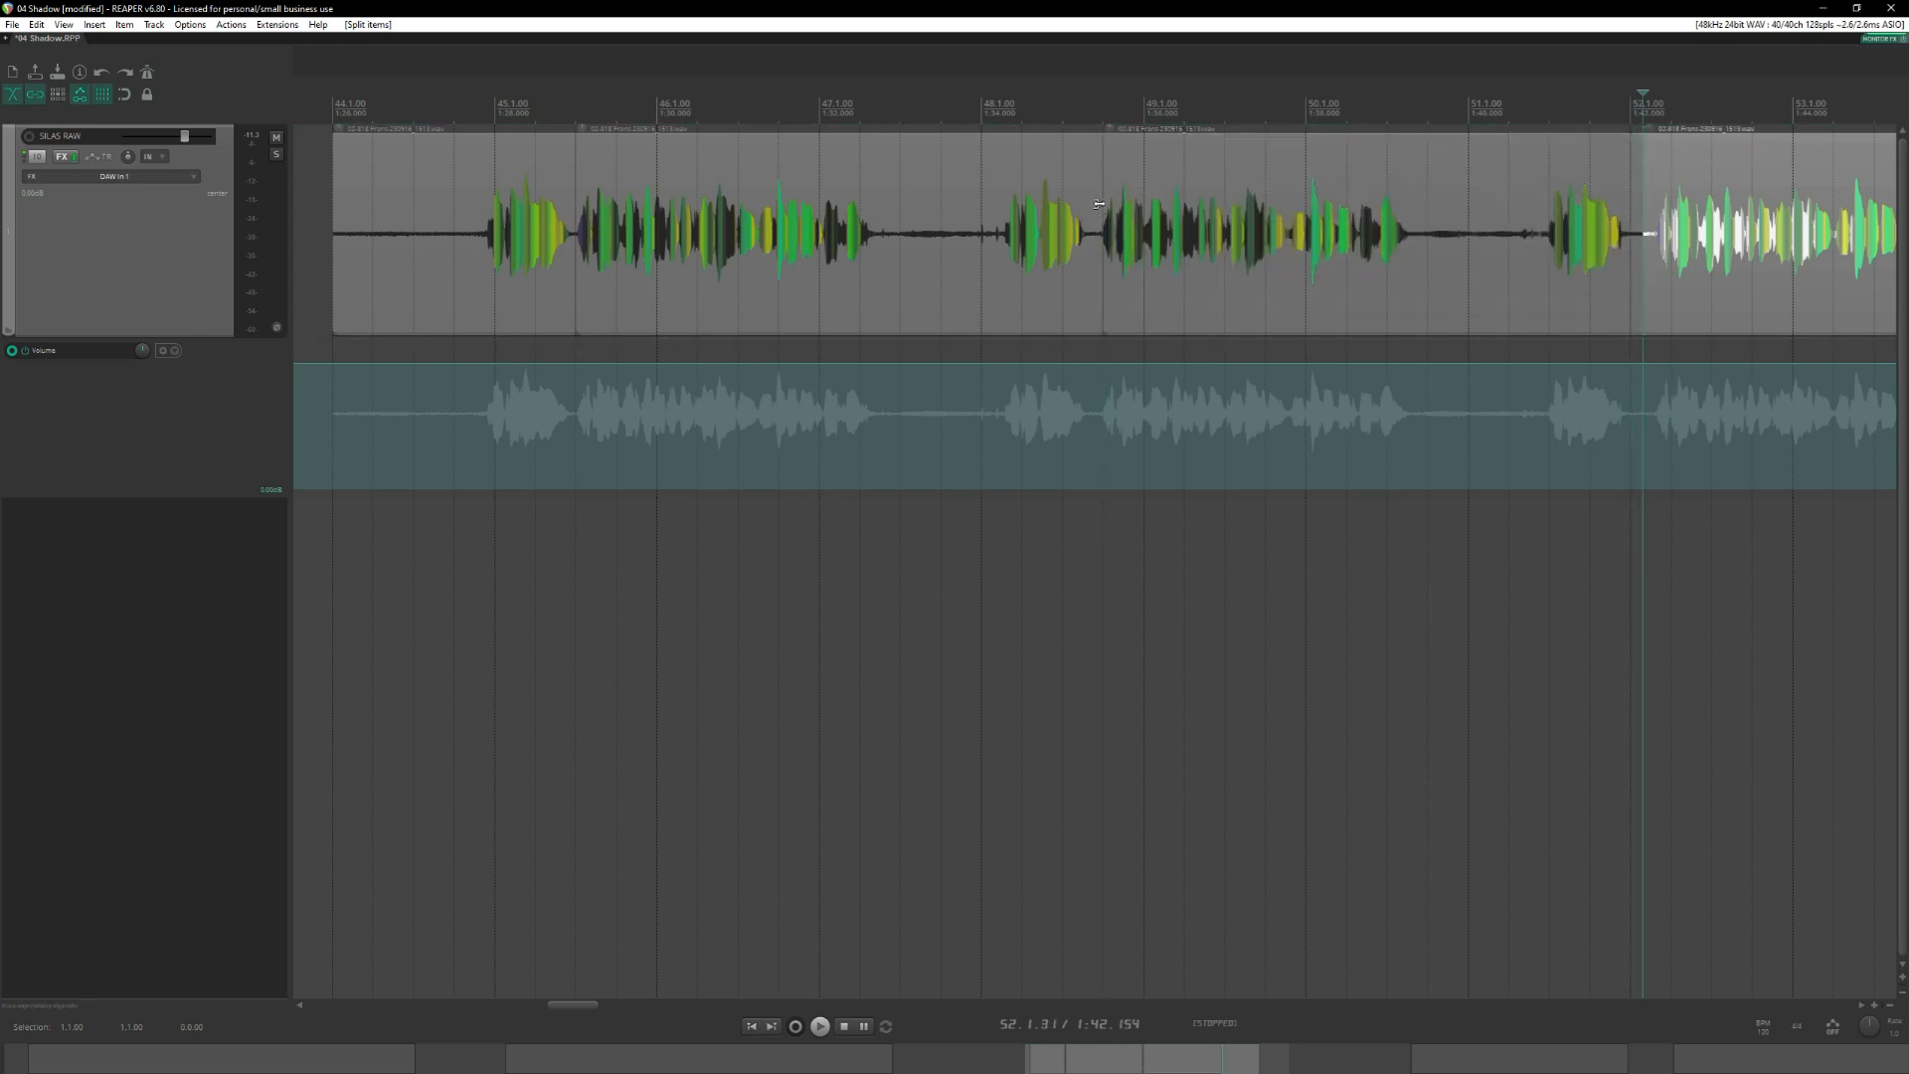
Shift the split at 48.4.00 slightly earlier, just ahead of the following phrase's waveform.
{"action": "left_click_drag", "start_coordinate": [1101, 204], "coordinate": [1100, 205]}
{"action": "left_click_drag", "start_coordinate": [1100, 205], "coordinate": [1091, 205]}
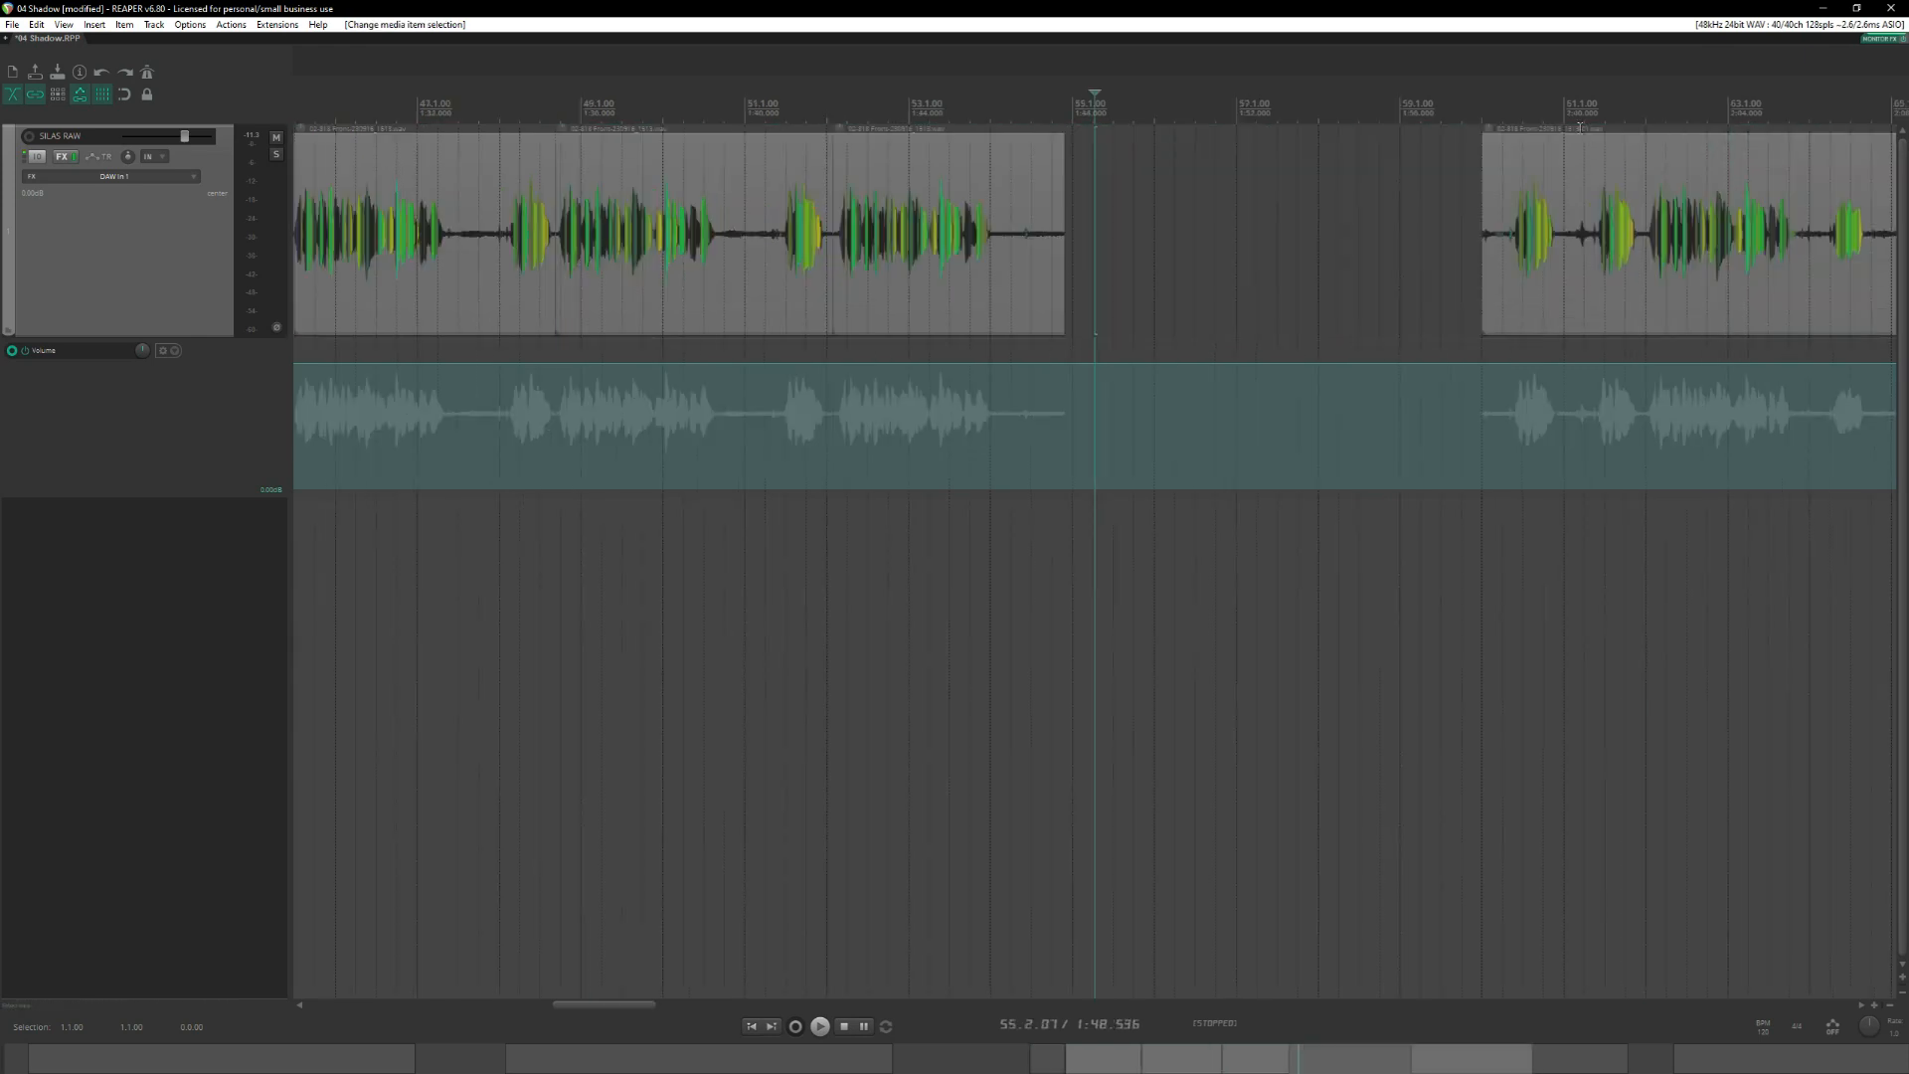
{"action": "left_click", "coordinate": [1570, 160]}
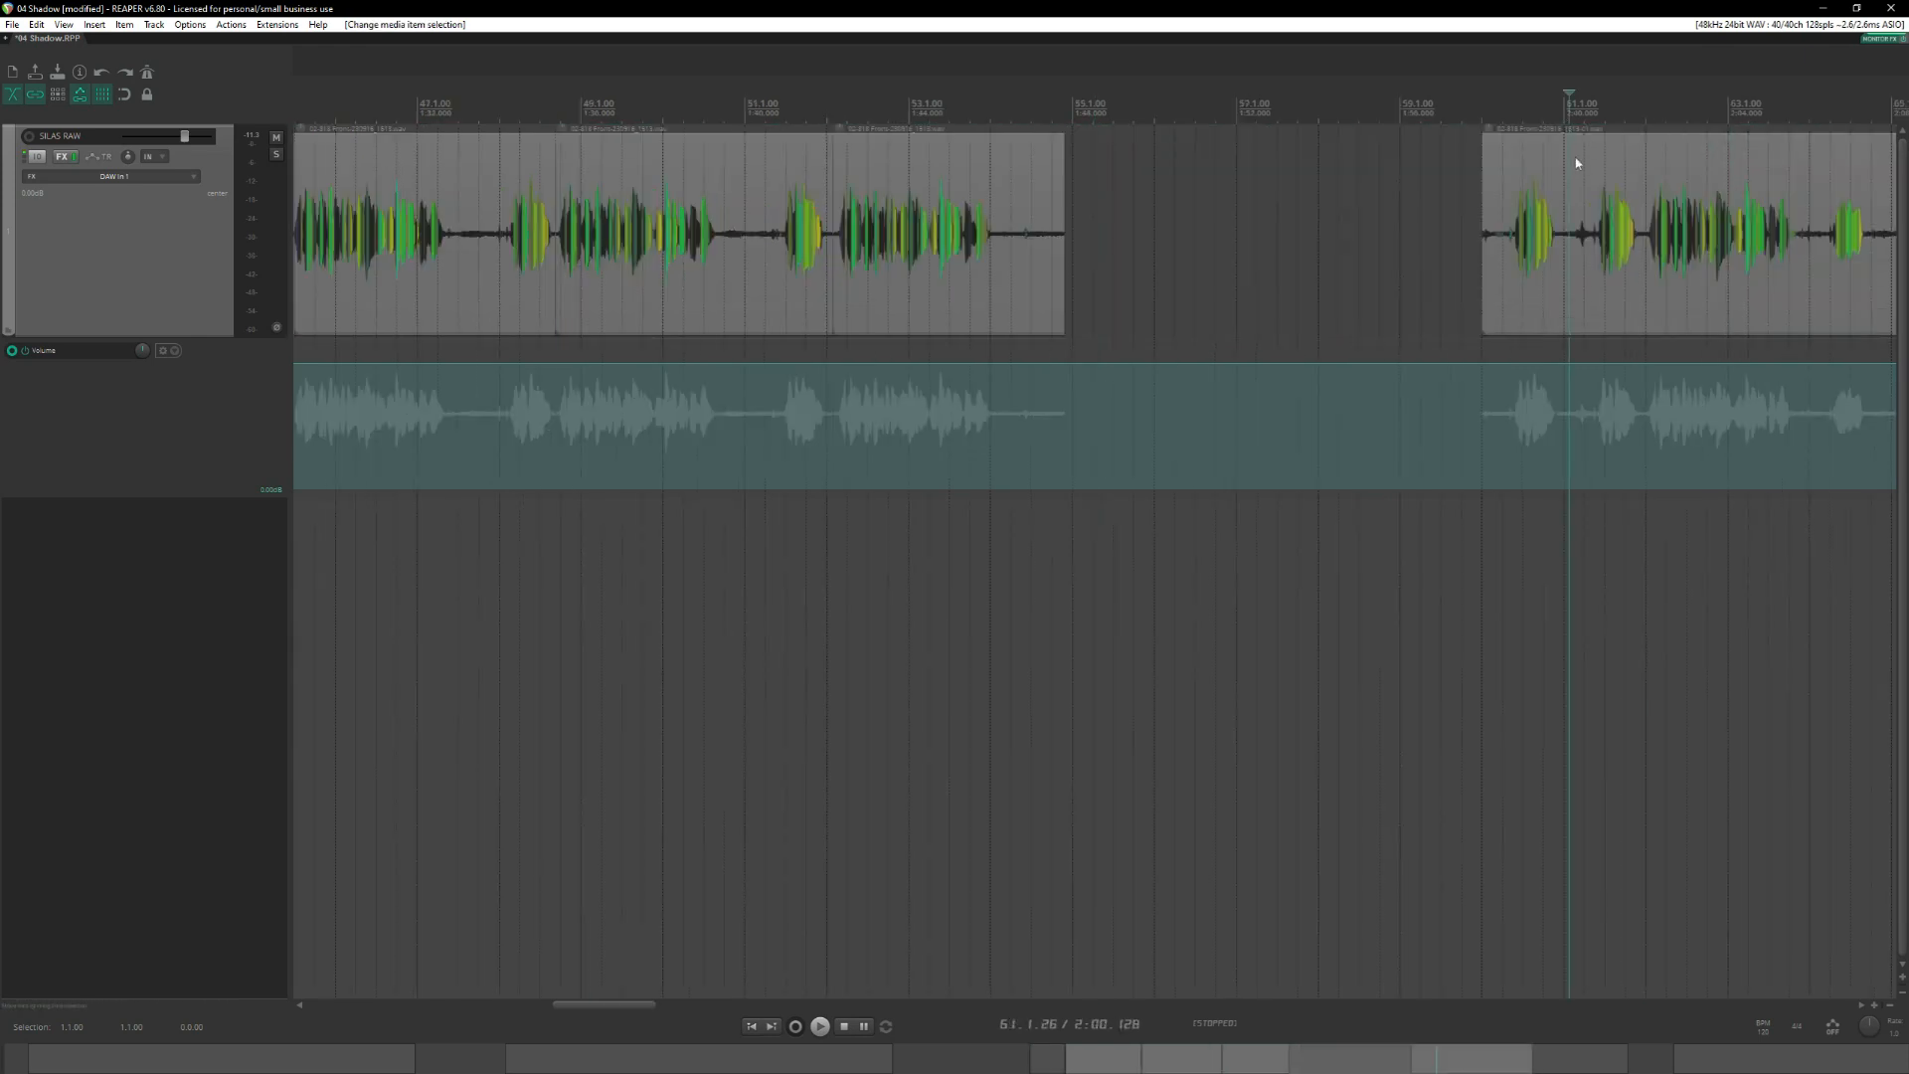
{"action": "scroll", "coordinate": [1441, 266], "scroll_direction": "right", "scroll_amount": 3}
{"action": "scroll", "coordinate": [1313, 202], "scroll_direction": "left", "scroll_amount": 4}
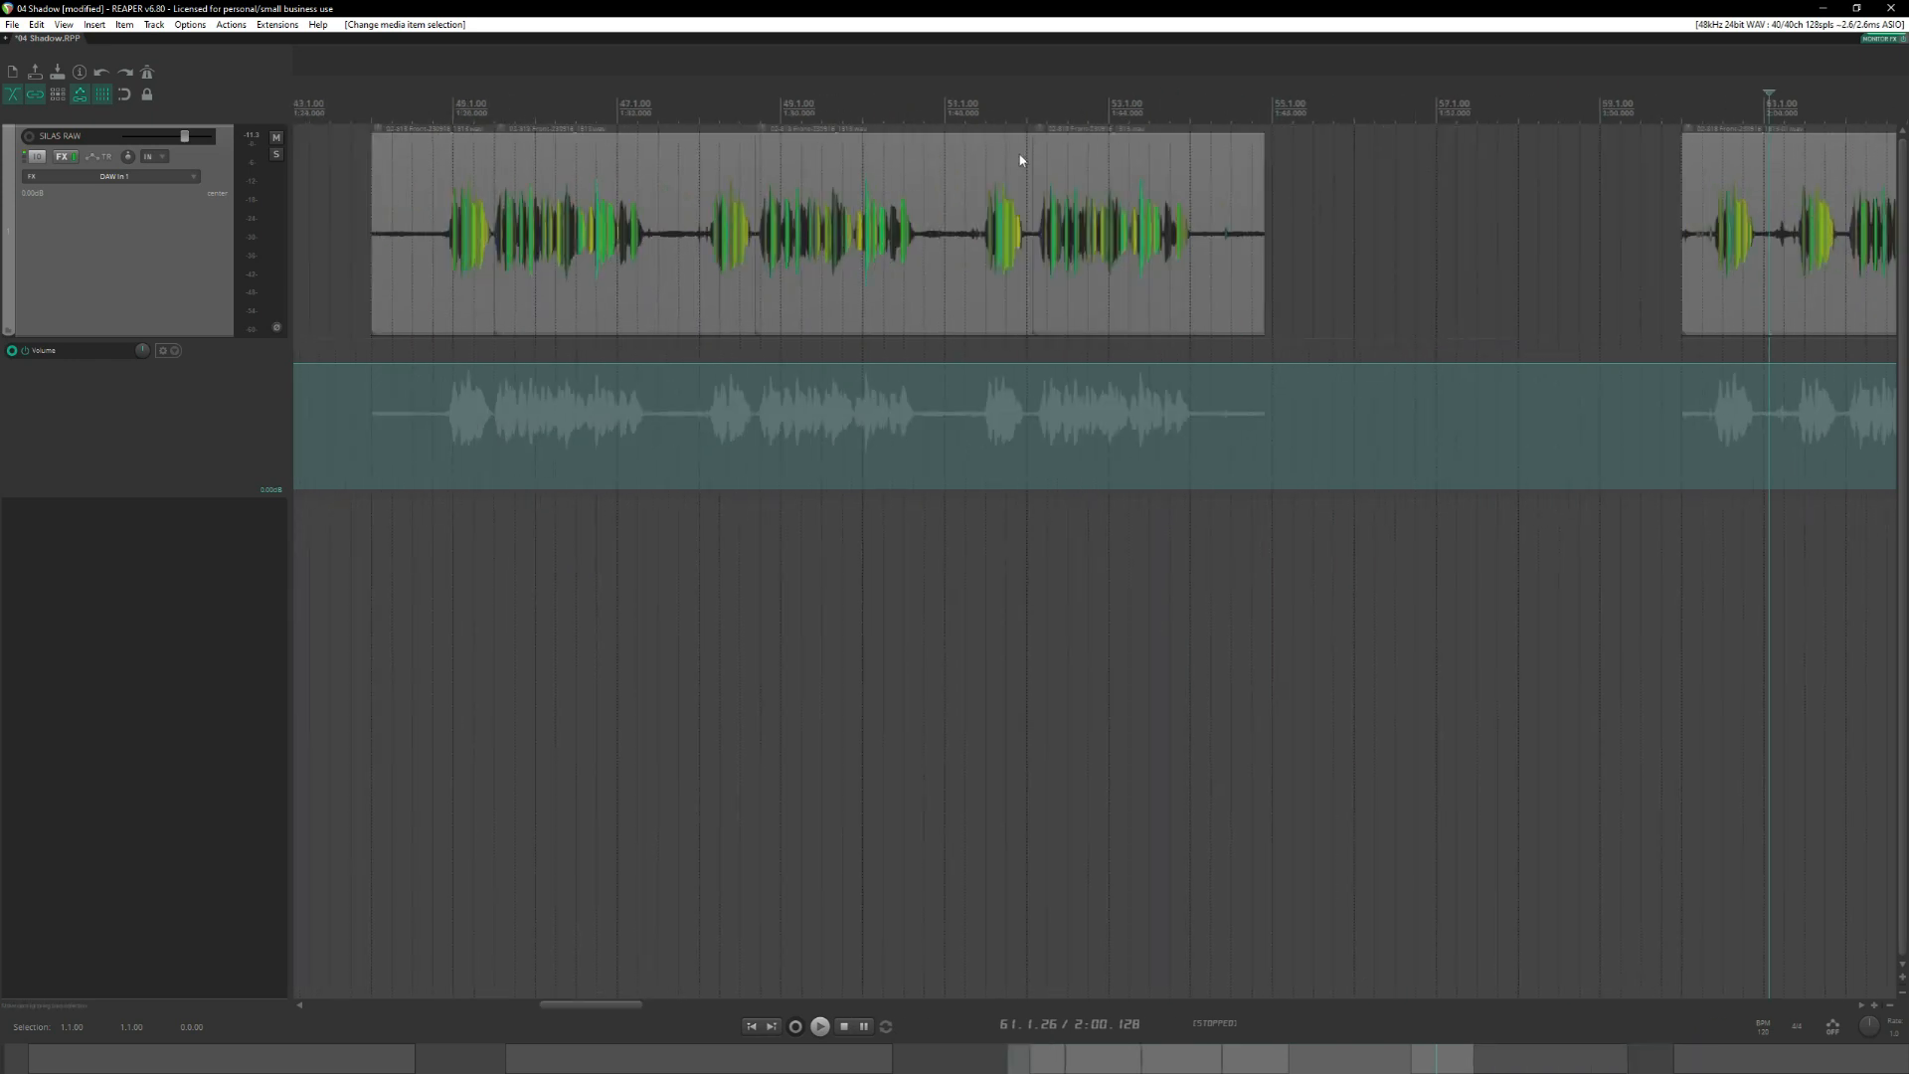
Split the clip just before its first phrase at 44.4.46 and listen to that phrase.
{"action": "left_click", "coordinate": [983, 111]}
{"action": "scroll", "coordinate": [1198, 280], "scroll_direction": "up", "scroll_amount": 3}
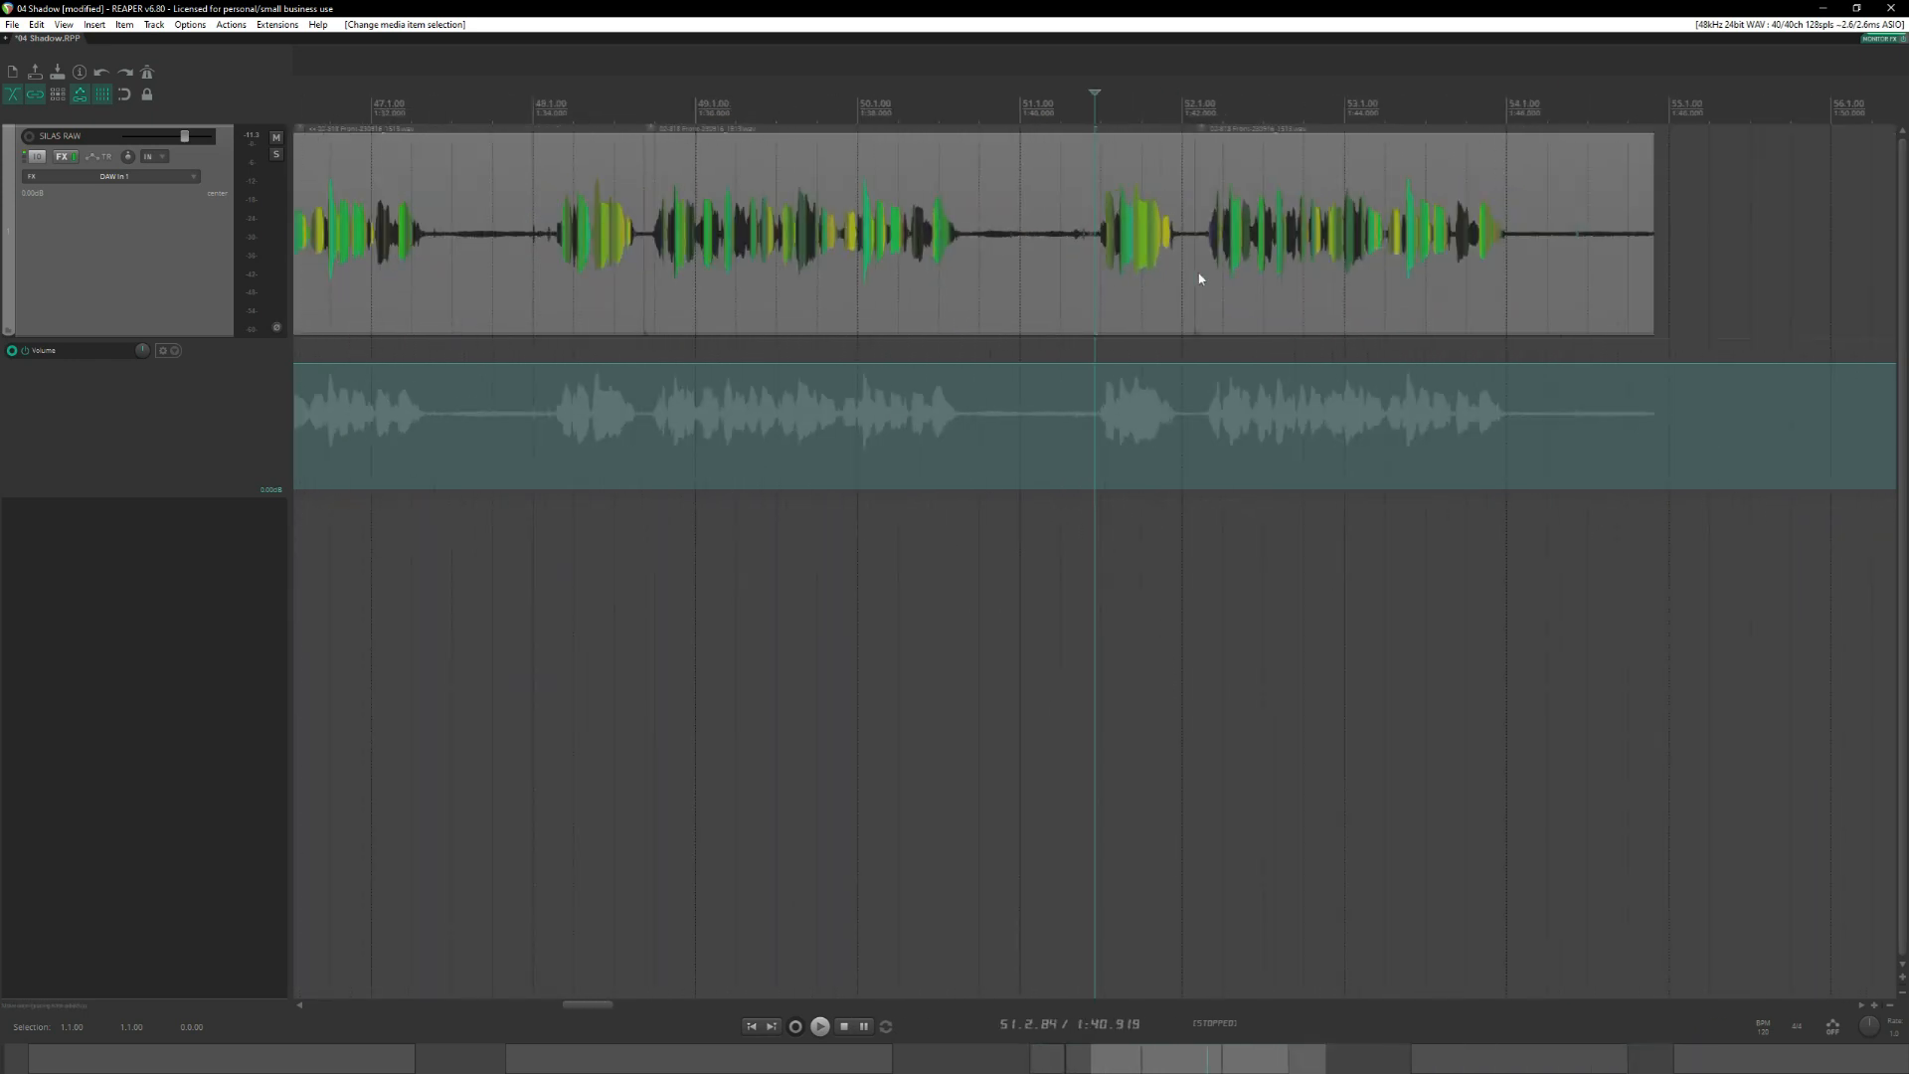
{"action": "scroll", "coordinate": [1201, 278], "scroll_direction": "down", "scroll_amount": 3}
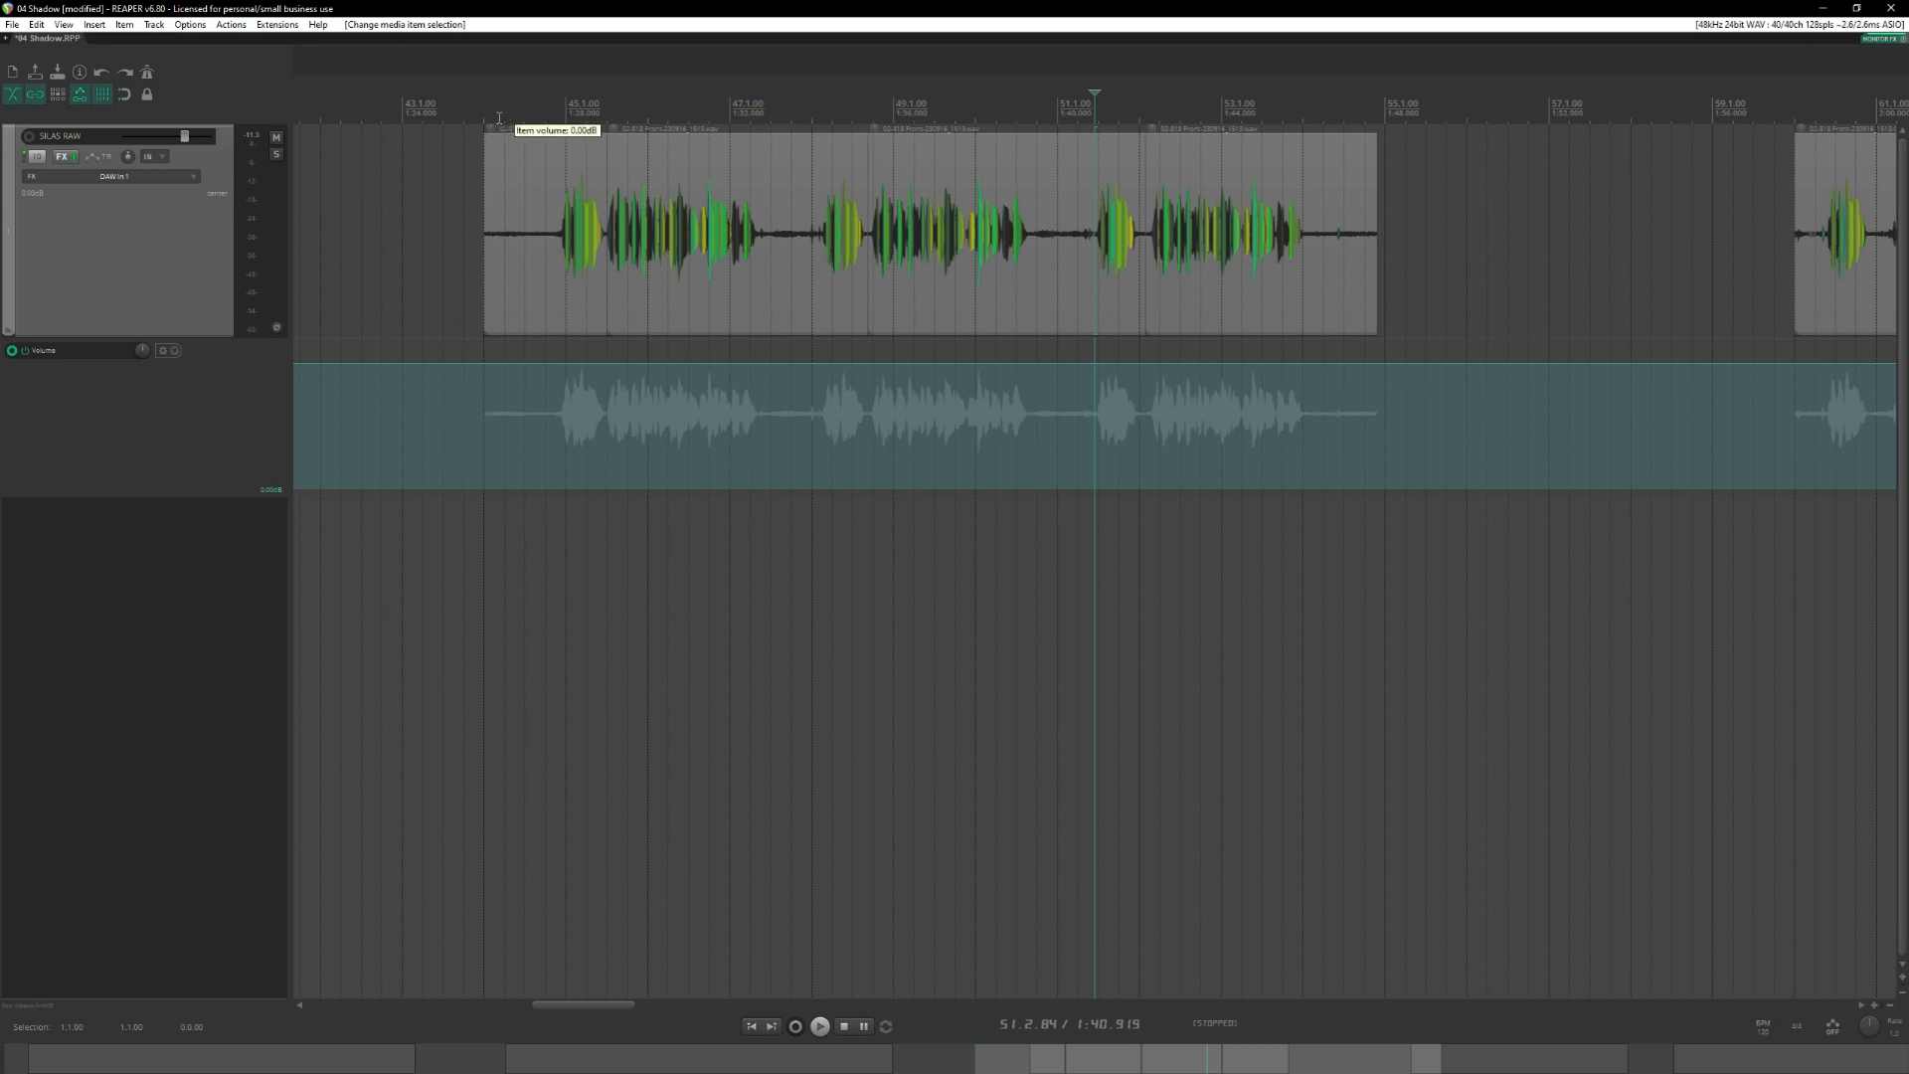
{"action": "left_click", "coordinate": [555, 111]}
{"action": "scroll", "coordinate": [753, 242], "scroll_direction": "left", "scroll_amount": 3}
{"action": "scroll", "coordinate": [1184, 263], "scroll_direction": "up", "scroll_amount": 4}
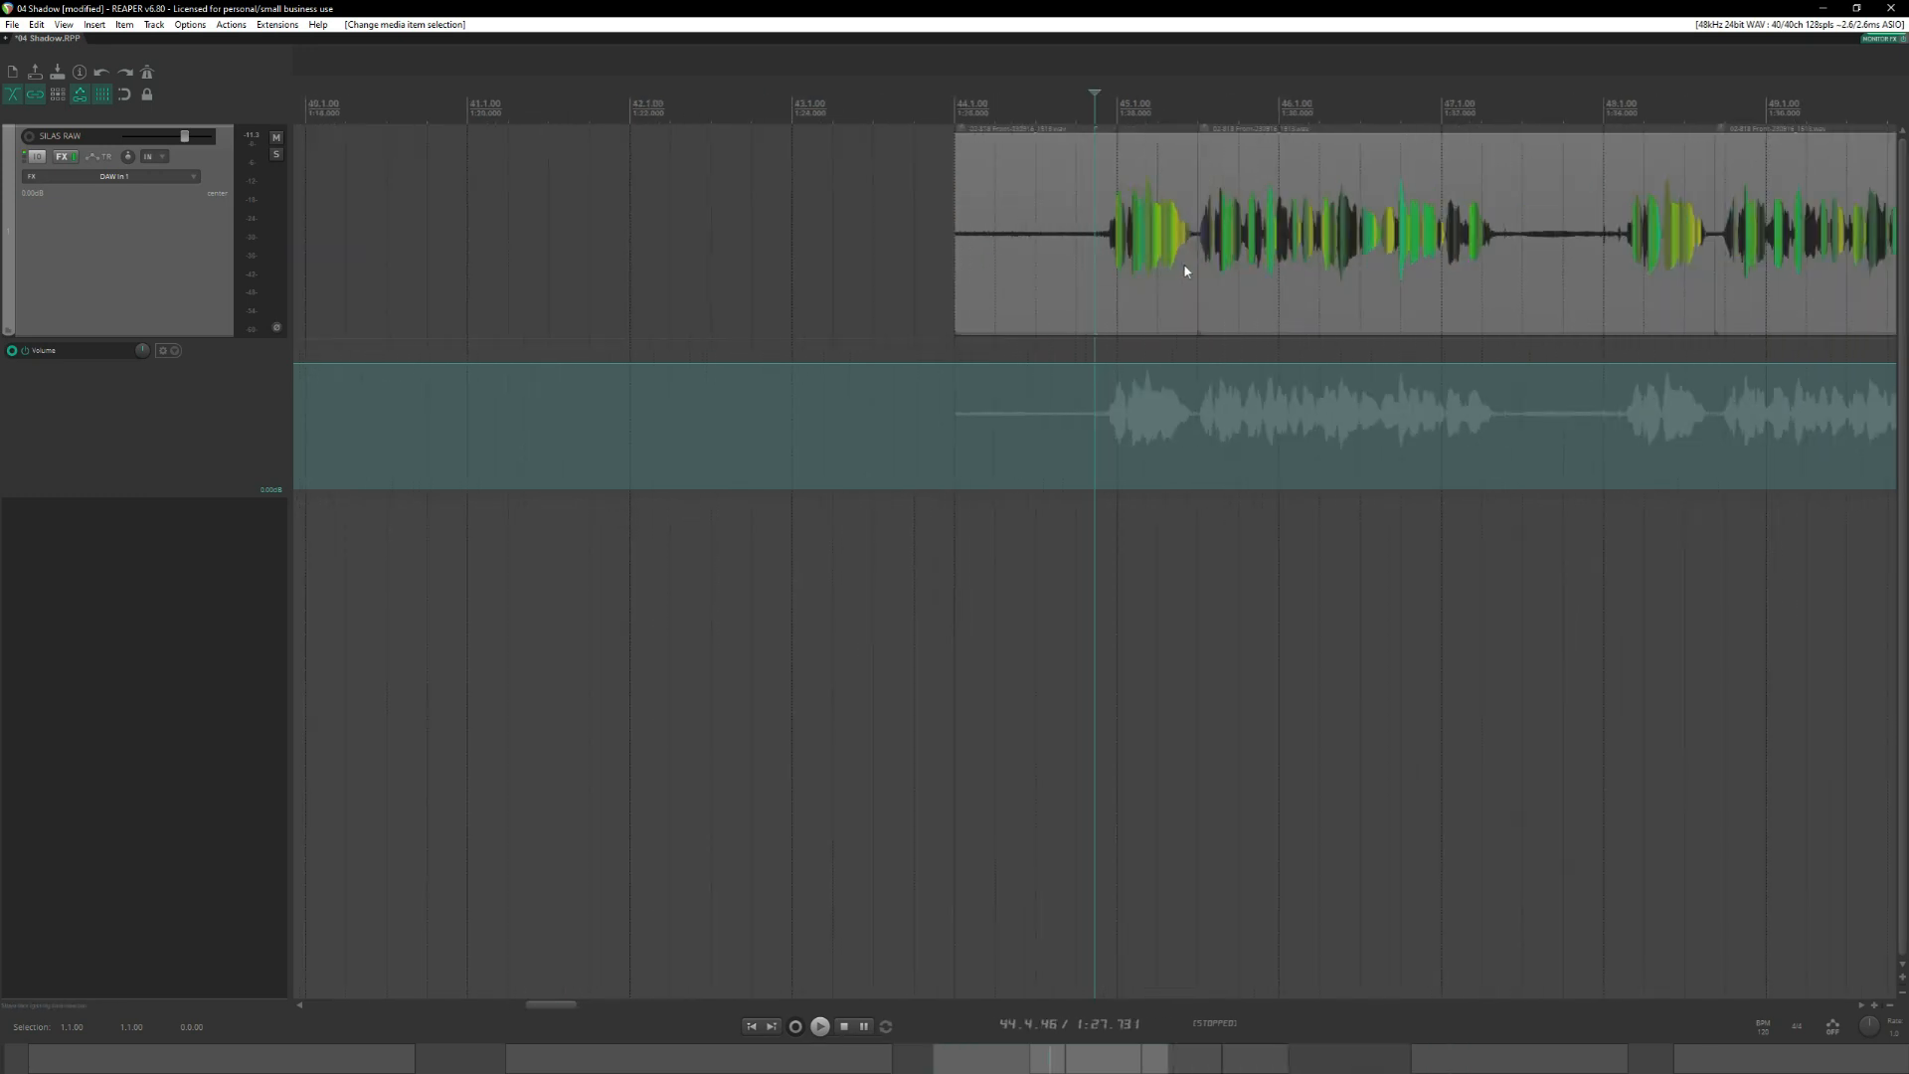
{"action": "scroll", "coordinate": [946, 194], "scroll_direction": "right", "scroll_amount": 2}
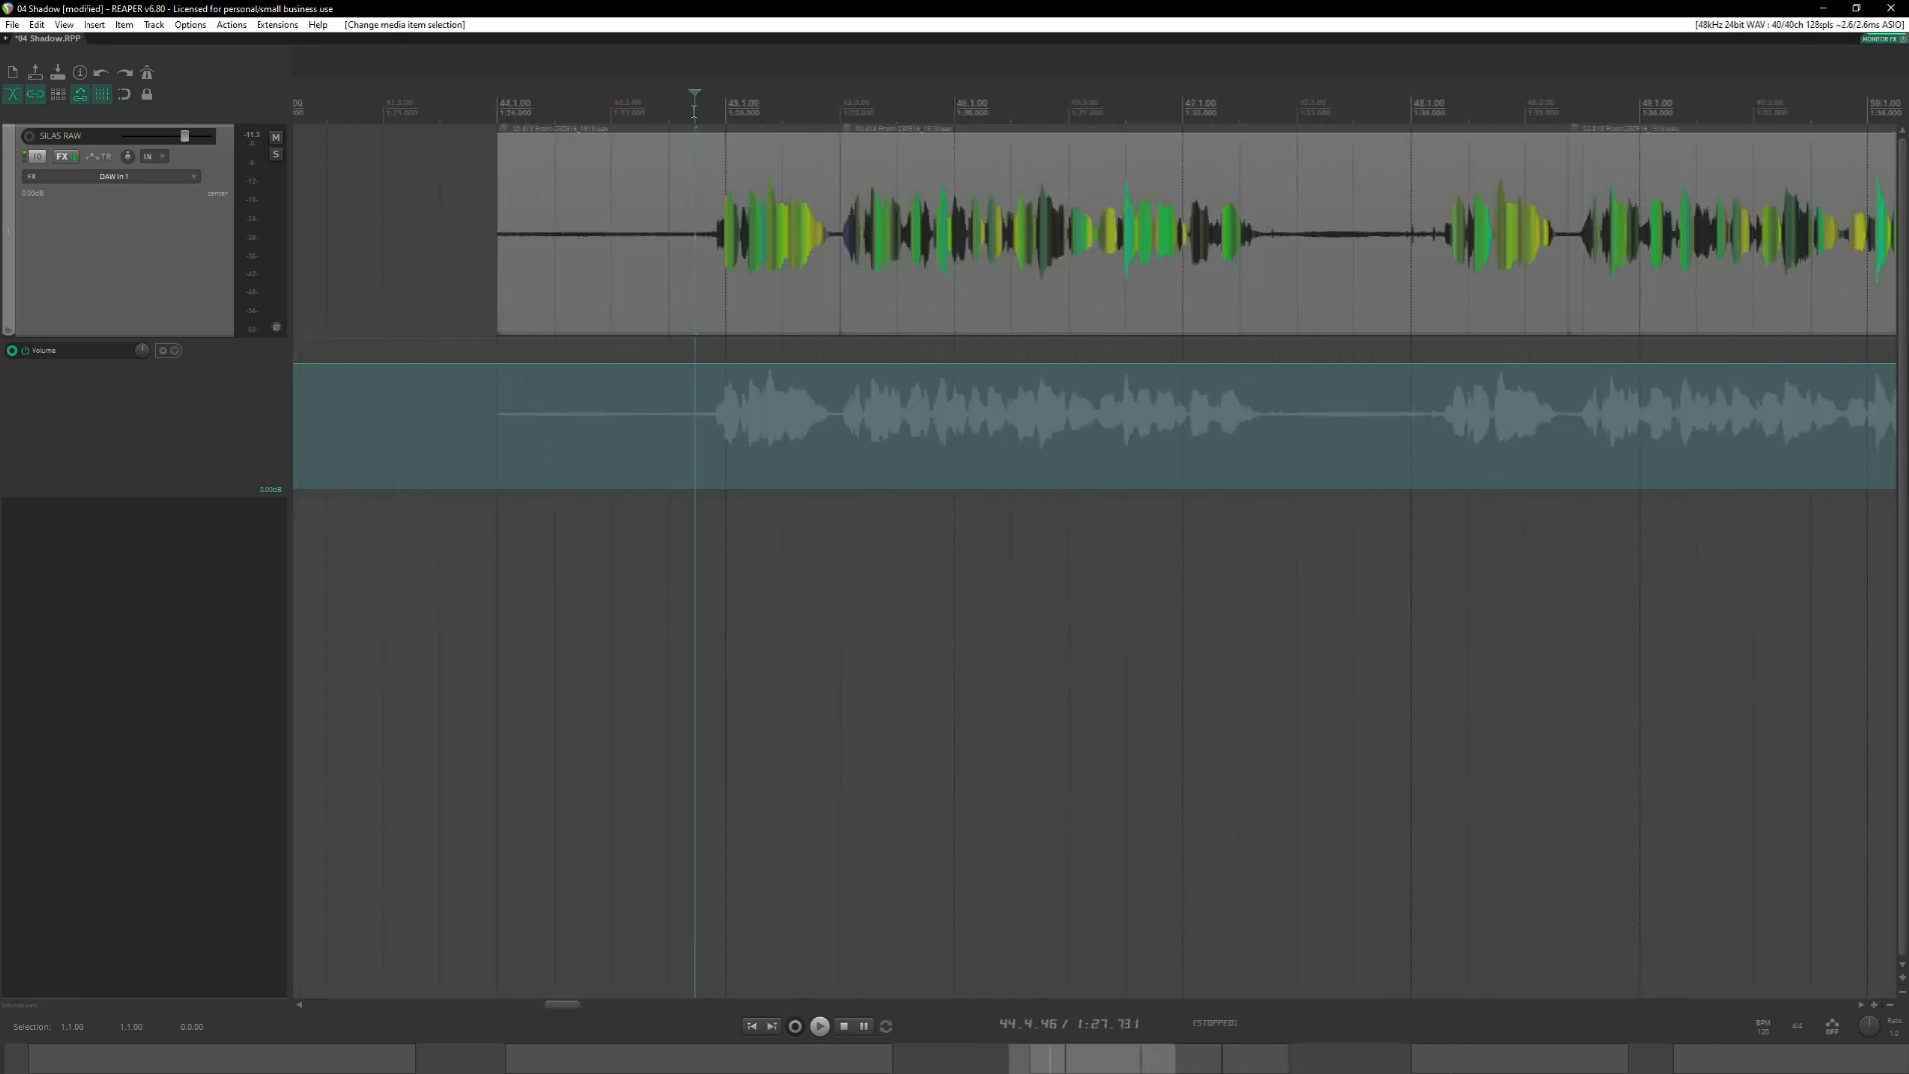
{"action": "key", "text": "s"}
{"action": "key", "text": "space"}
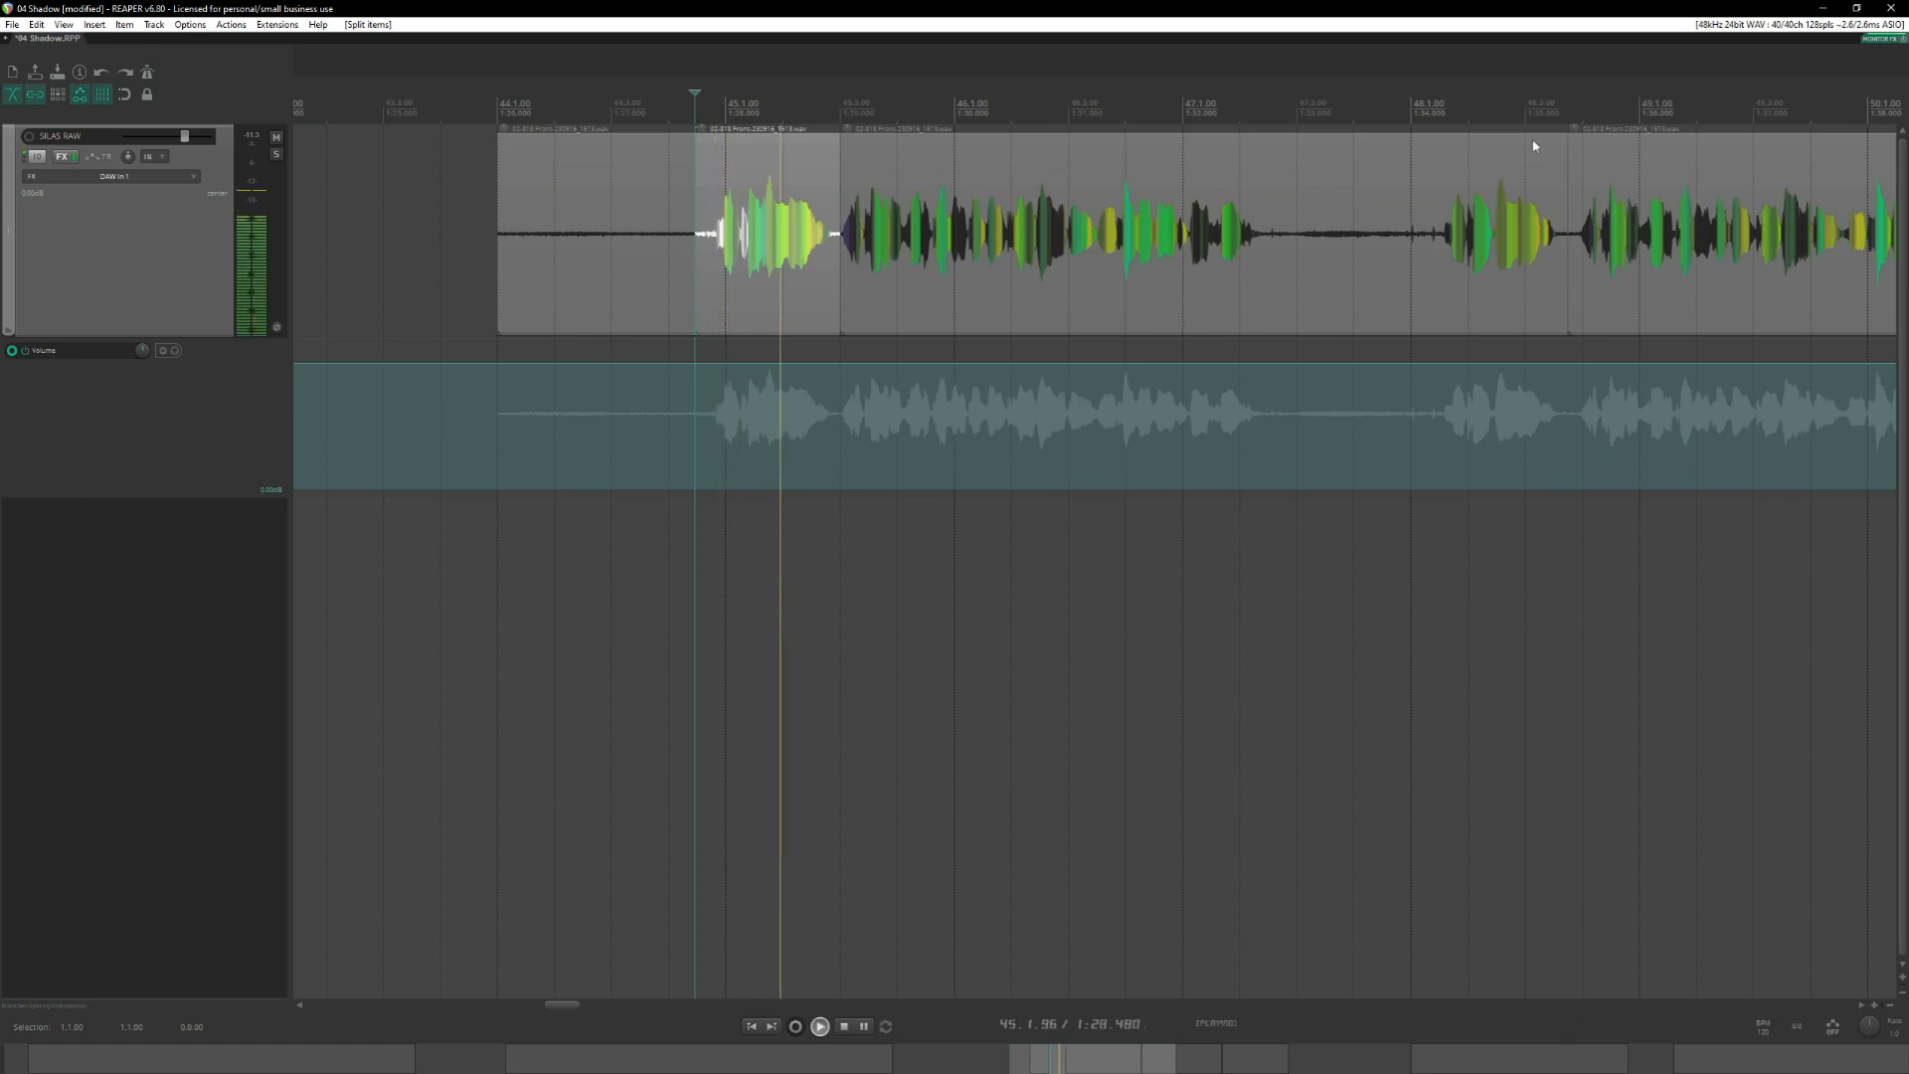
{"action": "key", "text": "space"}
Listen to the start of the second take and split the clip just before it at 48.1.31.
{"action": "left_click", "coordinate": [1436, 112]}
{"action": "key", "text": "space"}
{"action": "scroll", "coordinate": [1455, 227], "scroll_direction": "right", "scroll_amount": 3}
{"action": "key", "text": "space"}
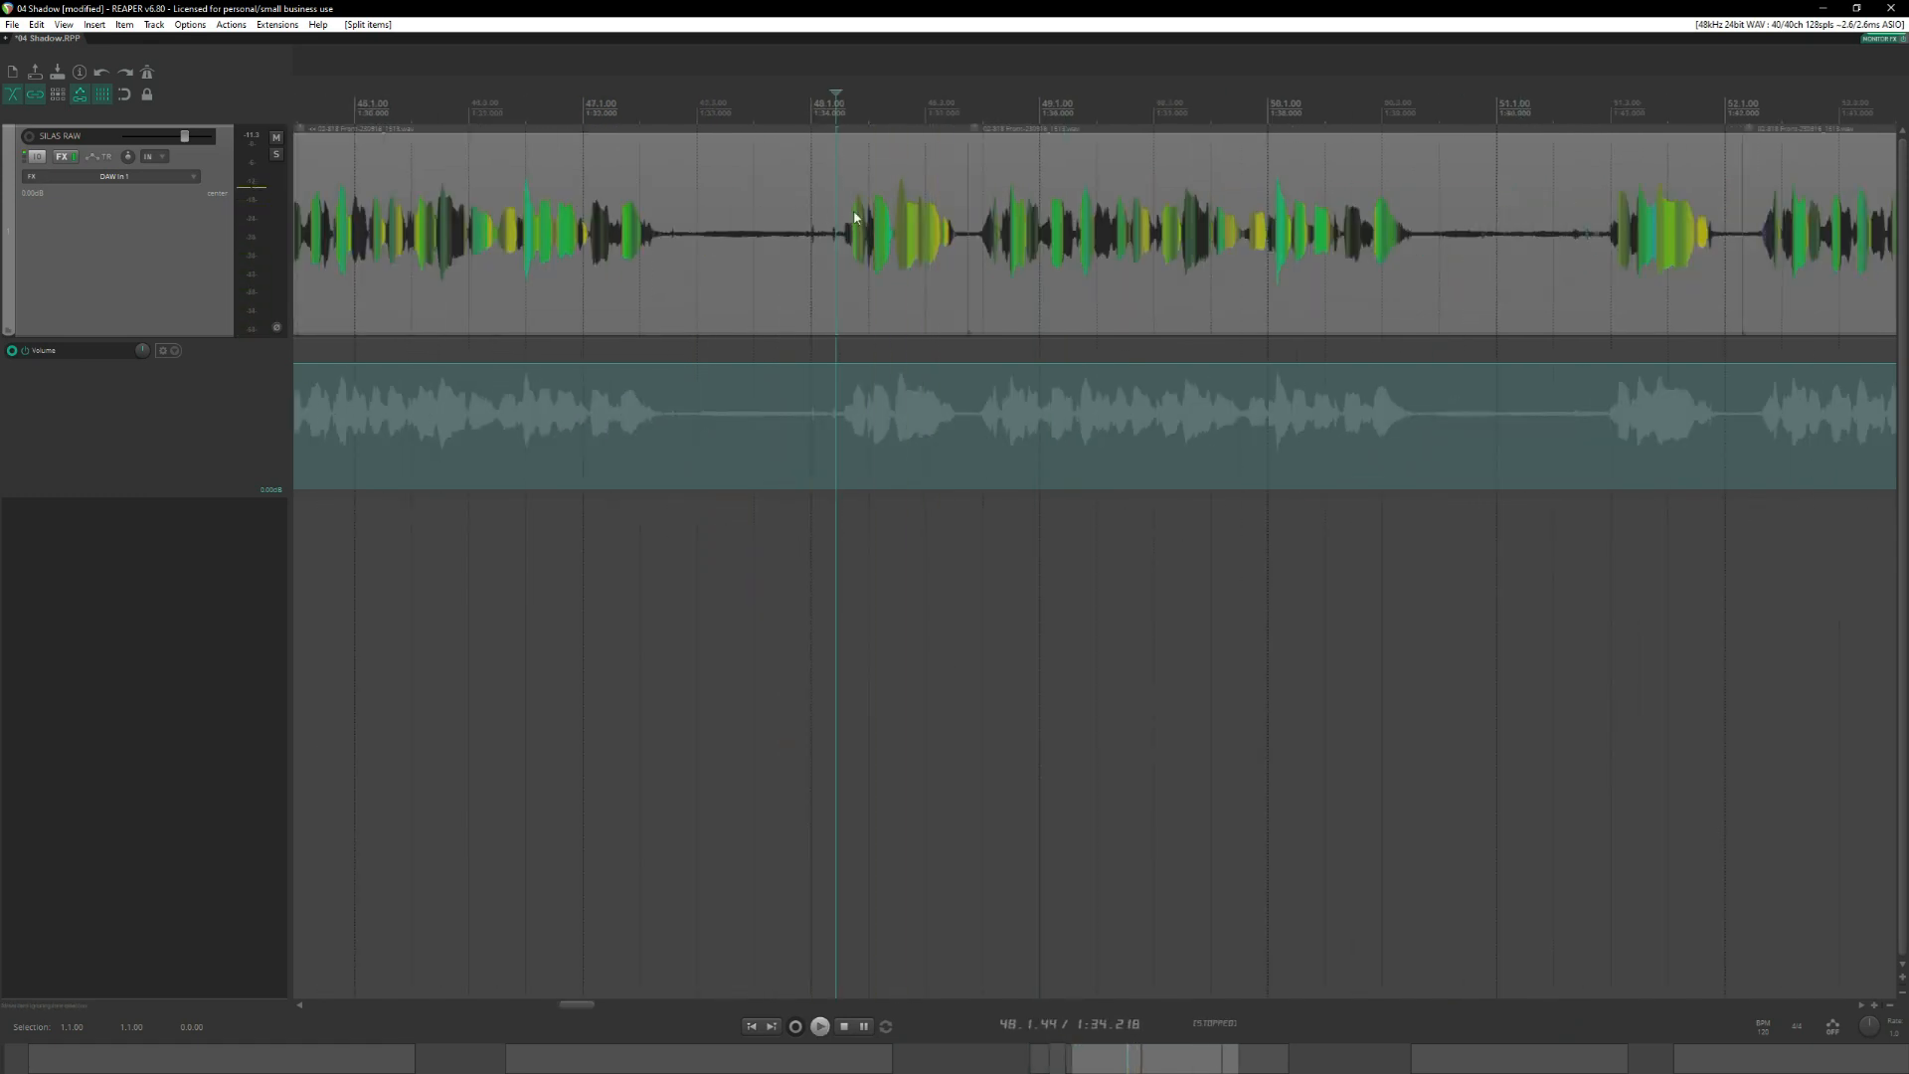
{"action": "left_click", "coordinate": [827, 113]}
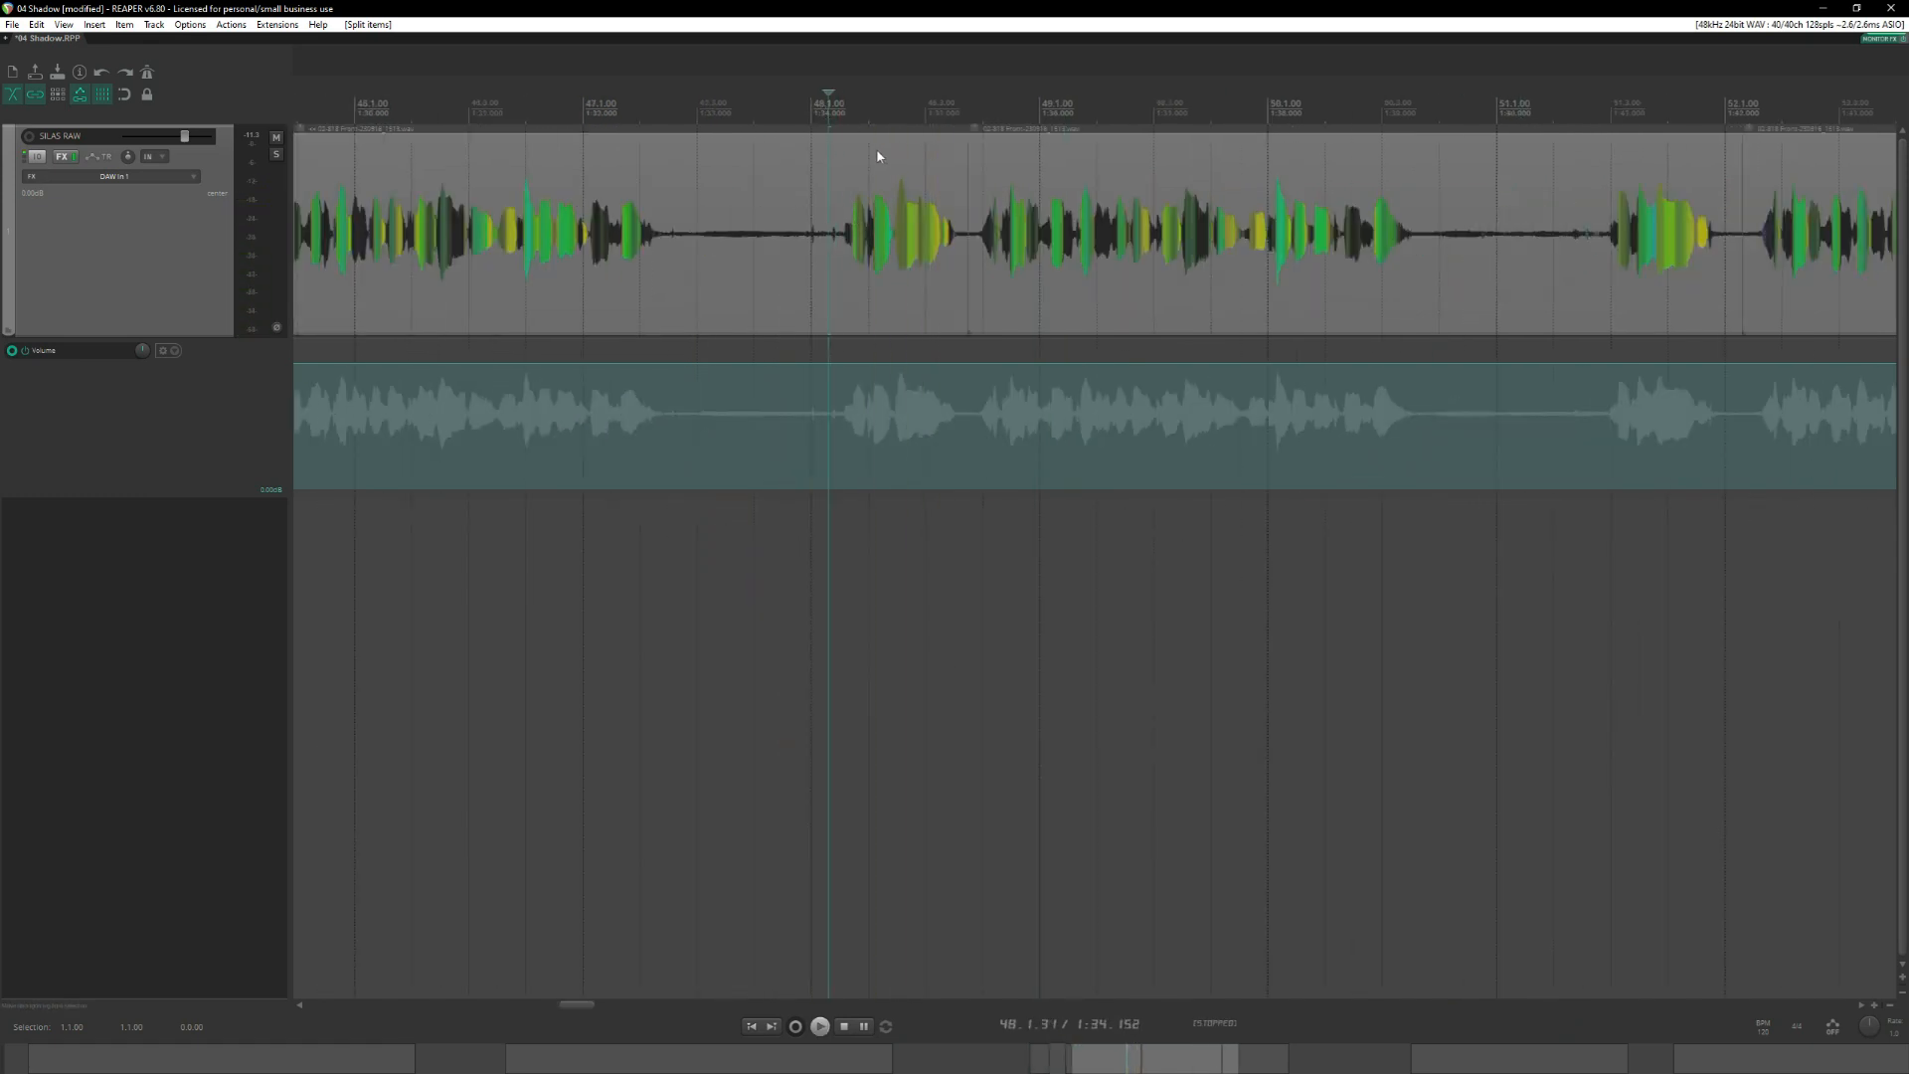
{"action": "left_click", "coordinate": [831, 166]}
{"action": "key", "text": "s"}
Split the clip just before the third take's first phrase at 51.2.57.
{"action": "scroll", "coordinate": [1094, 166], "scroll_direction": "down", "scroll_amount": 4}
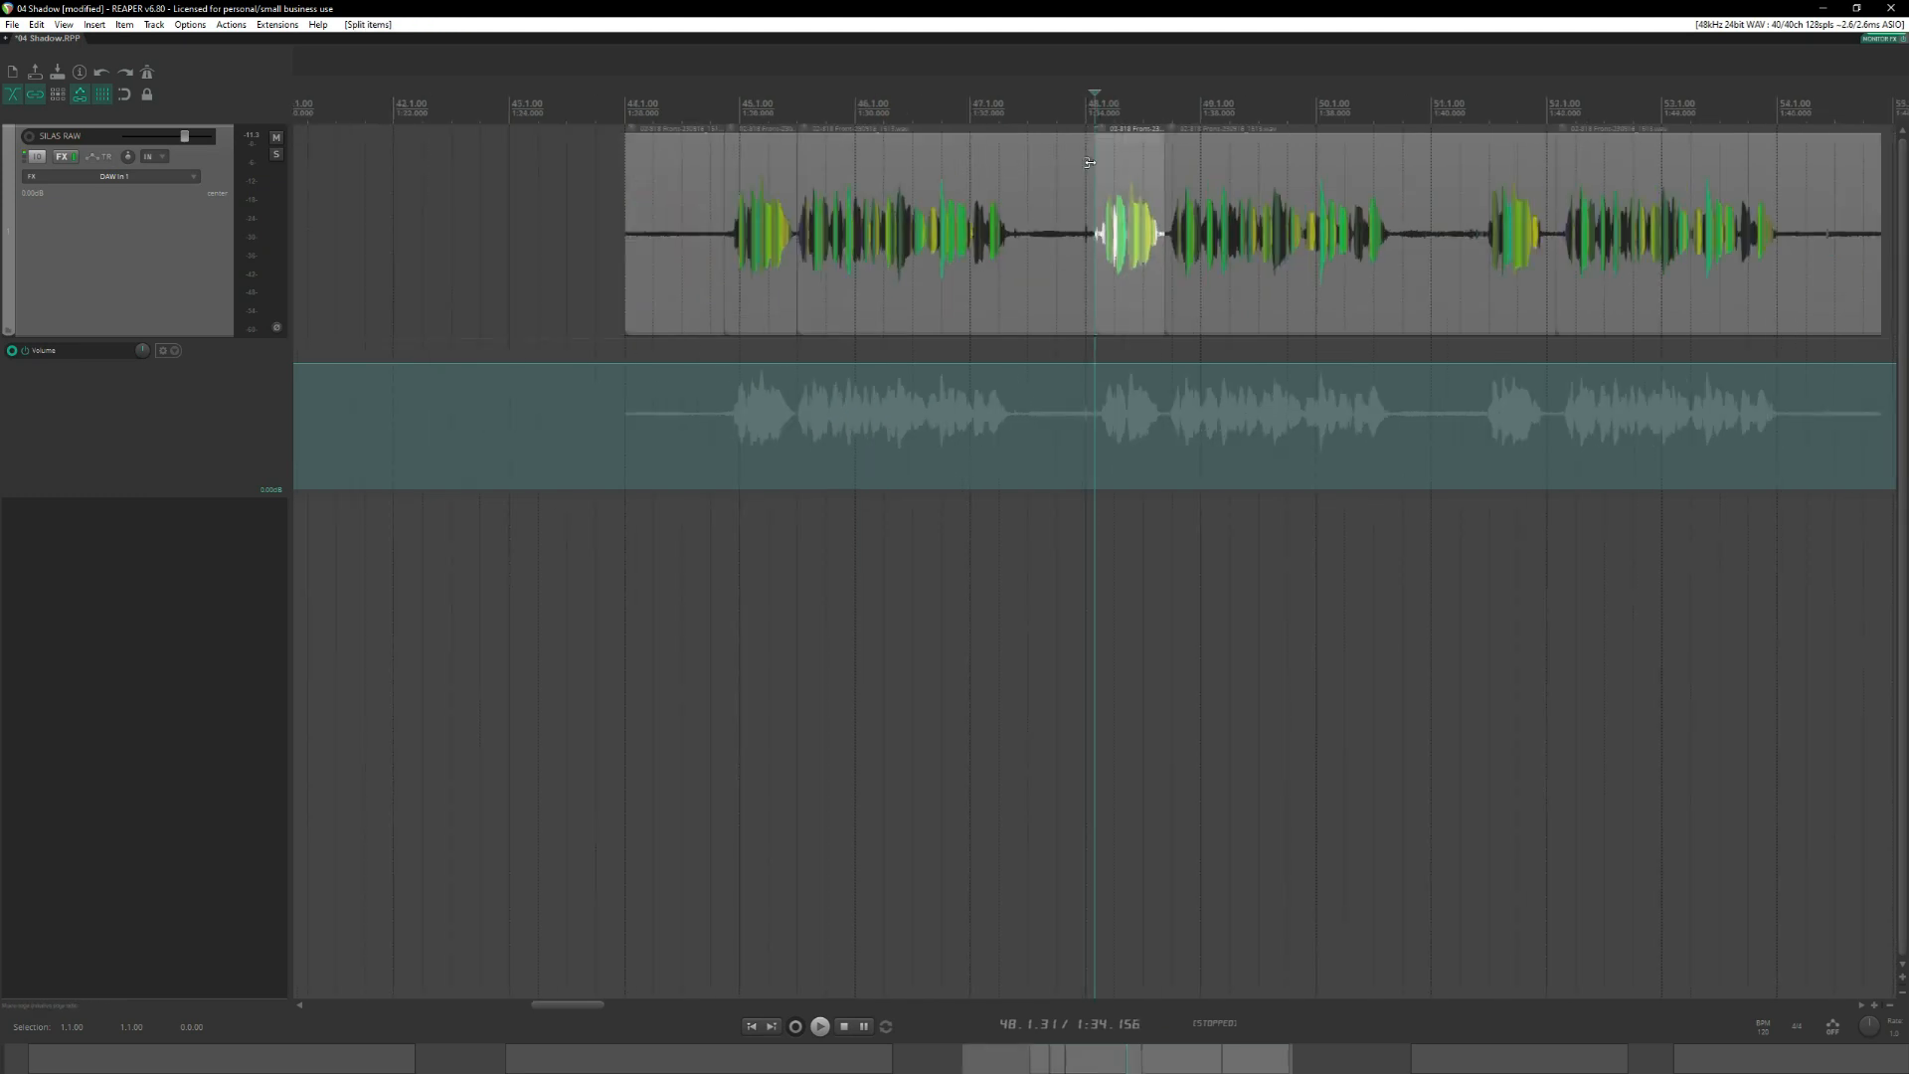
{"action": "left_click_drag", "start_coordinate": [1492, 189], "coordinate": [892, 157]}
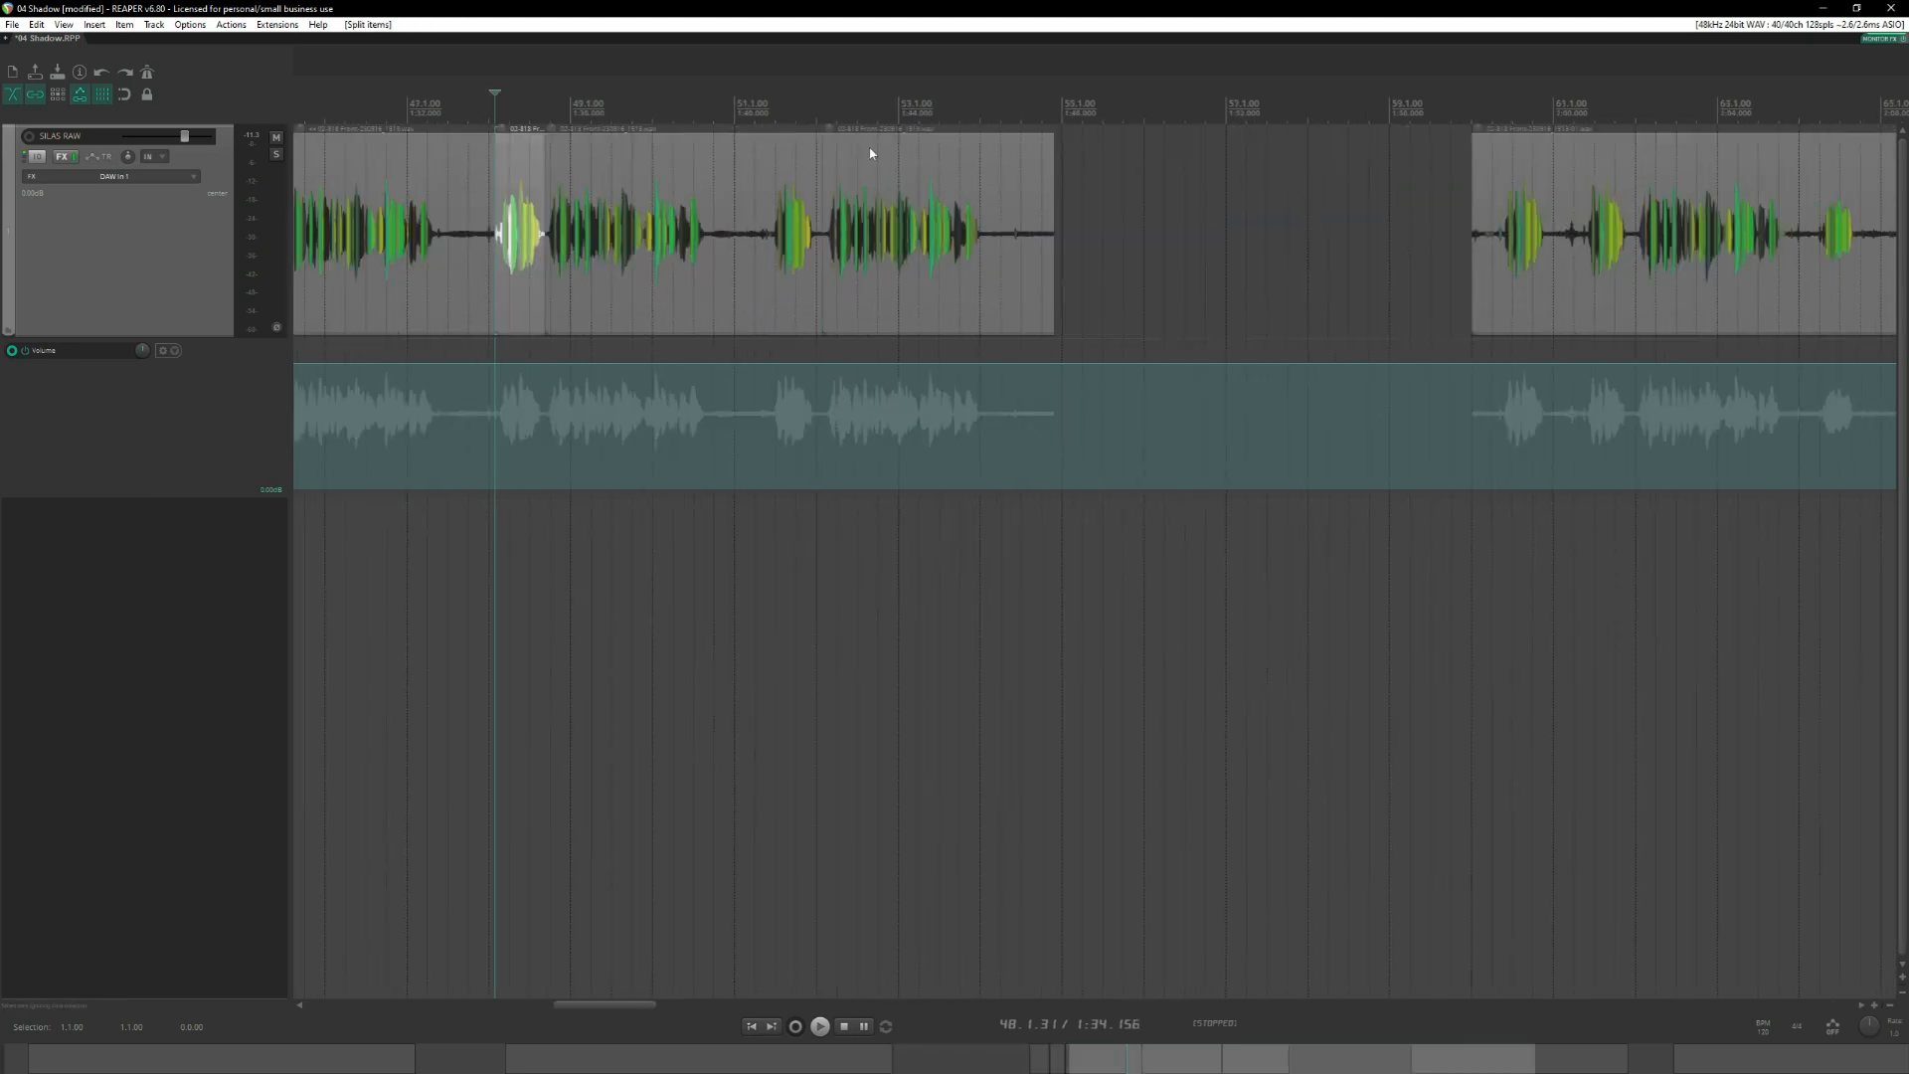
{"action": "left_click", "coordinate": [773, 174]}
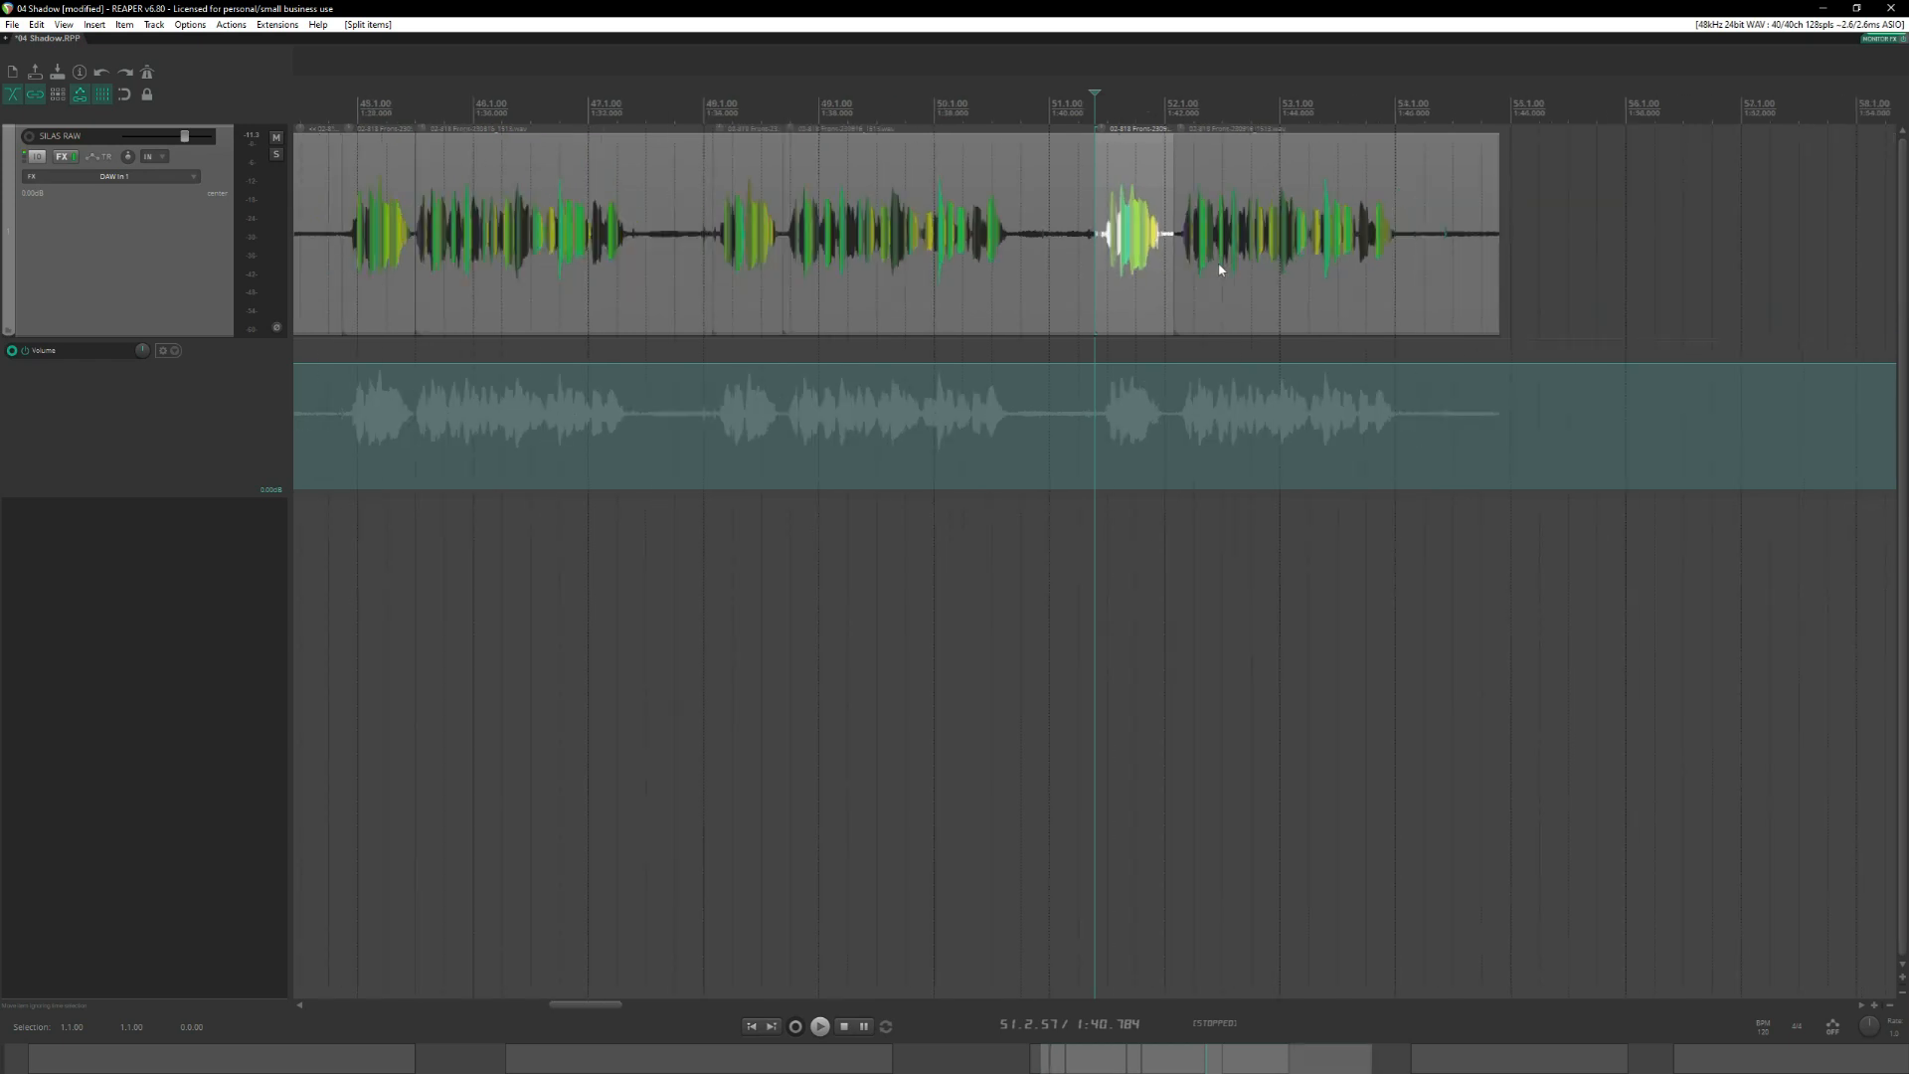
Audition the clip starting at measure 60, then split it before its first phrase at 60.2.42 and after it, just before 61.1.00.
{"action": "scroll", "coordinate": [1220, 269], "scroll_direction": "right", "scroll_amount": 3}
{"action": "left_click", "coordinate": [1527, 177]}
{"action": "scroll", "coordinate": [1602, 285], "scroll_direction": "right", "scroll_amount": 3}
{"action": "scroll", "coordinate": [1366, 220], "scroll_direction": "up", "scroll_amount": 4}
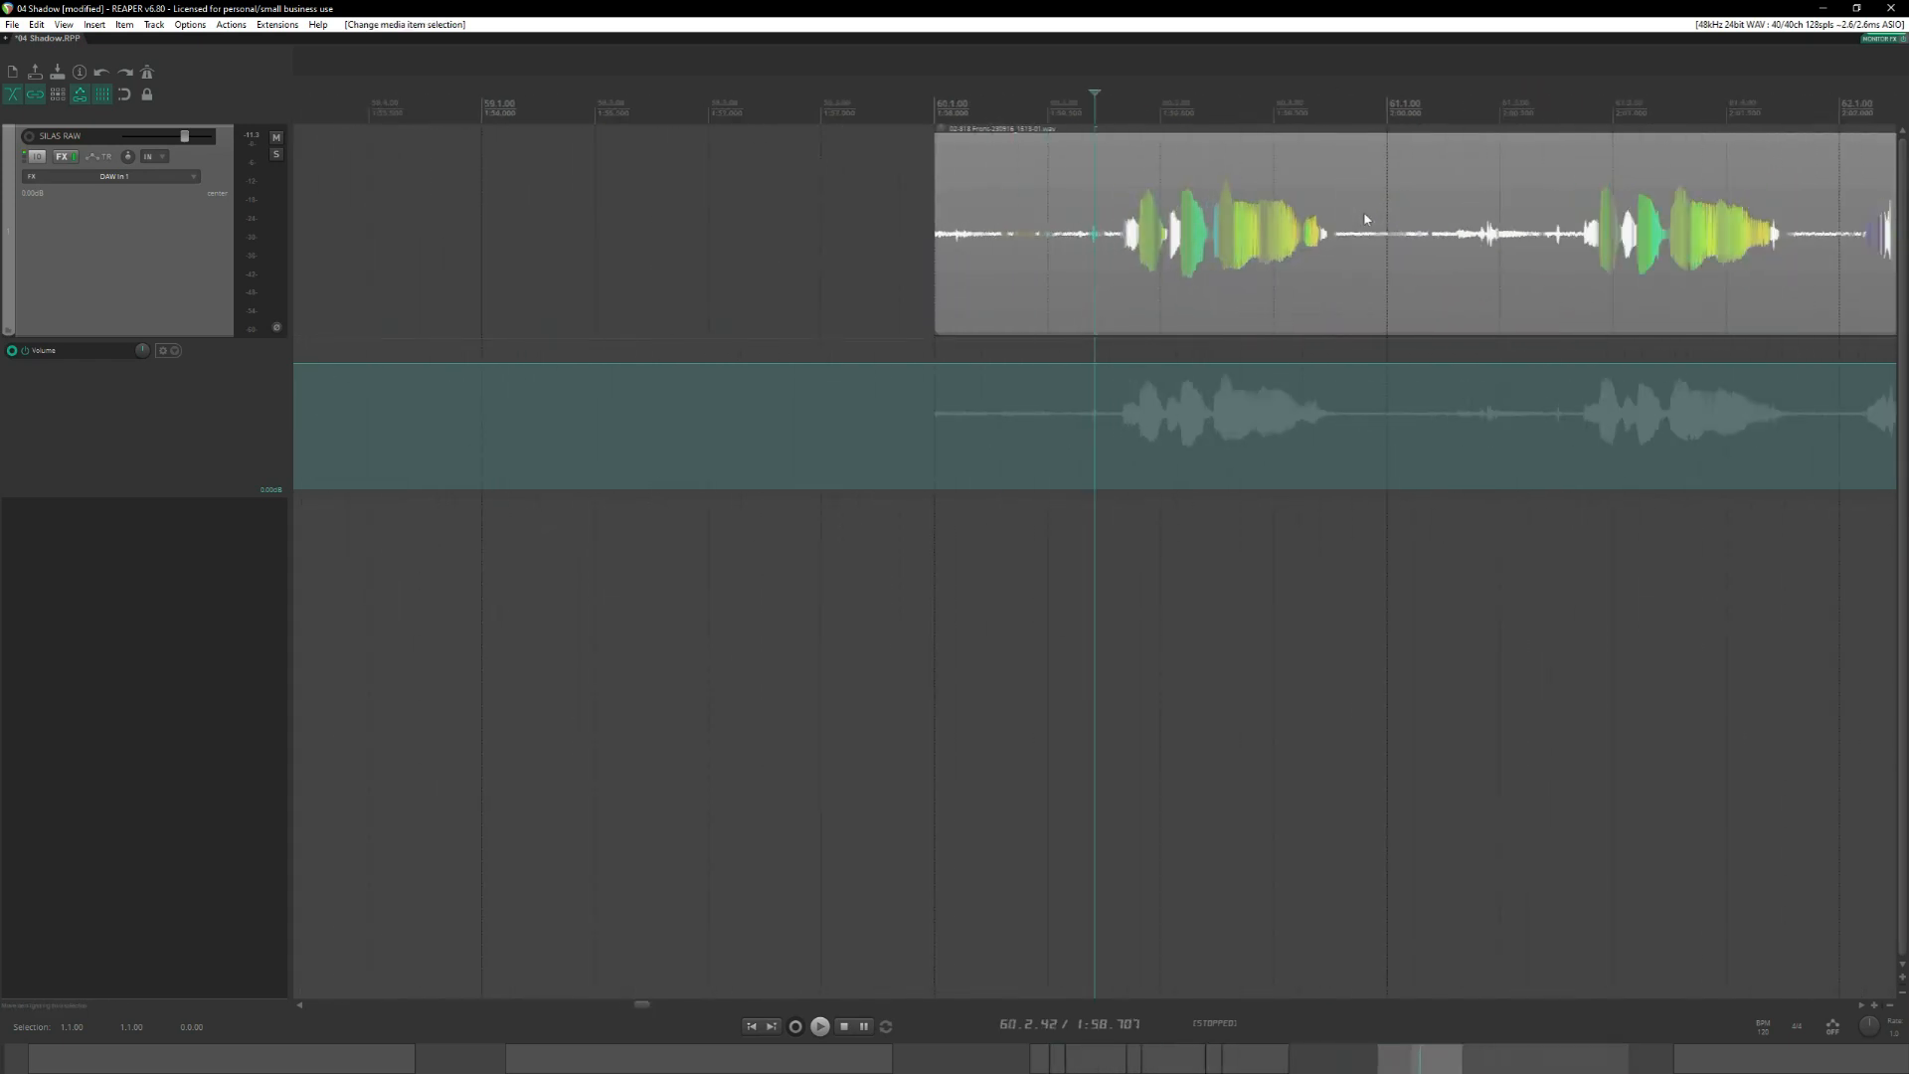
{"action": "key", "text": "space"}
{"action": "key", "text": "space"}
{"action": "key", "text": "s"}
{"action": "left_click", "coordinate": [1381, 223]}
{"action": "key", "text": "s"}
Audition the repeated phrase, then split the clip before it at 61.2.38 and after it, just before 62.1.00.
{"action": "left_click", "coordinate": [1541, 195]}
{"action": "scroll", "coordinate": [1542, 248], "scroll_direction": "right", "scroll_amount": 3}
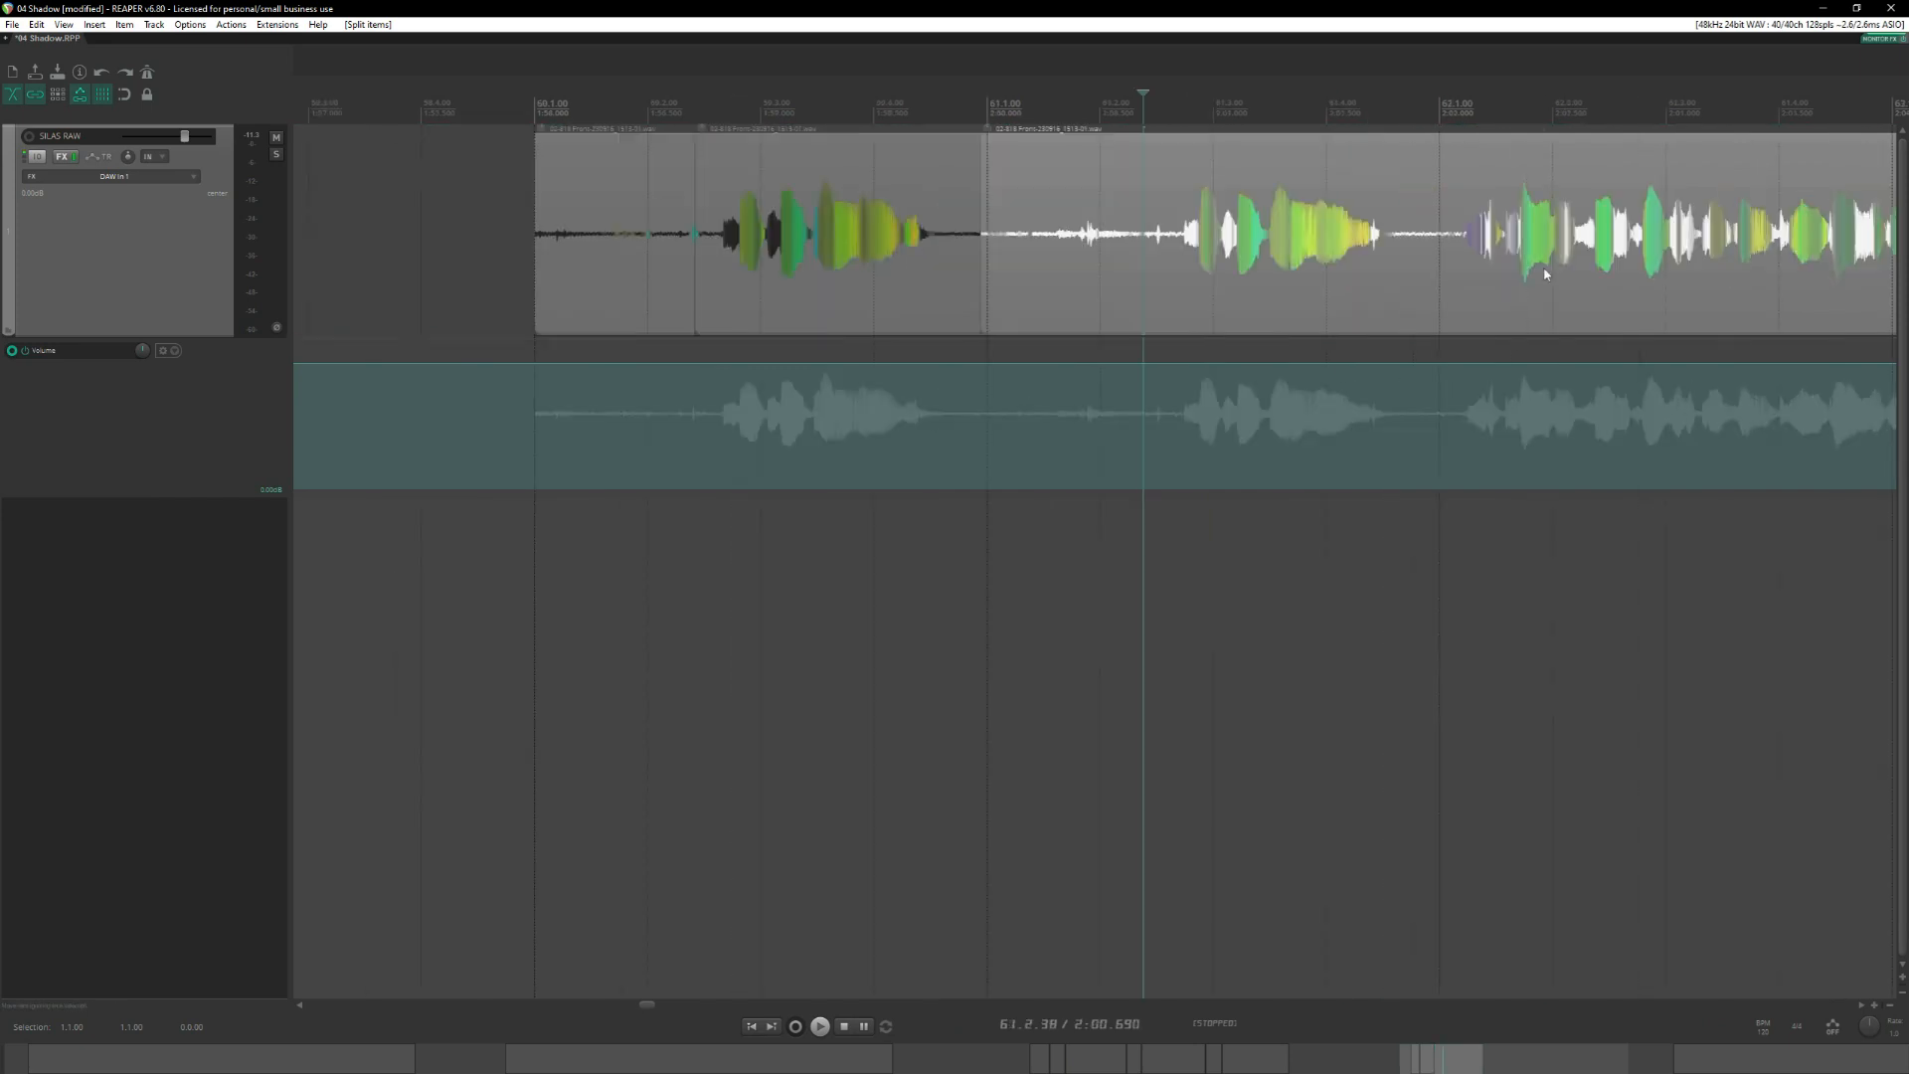
{"action": "key", "text": "space"}
{"action": "key", "text": "space"}
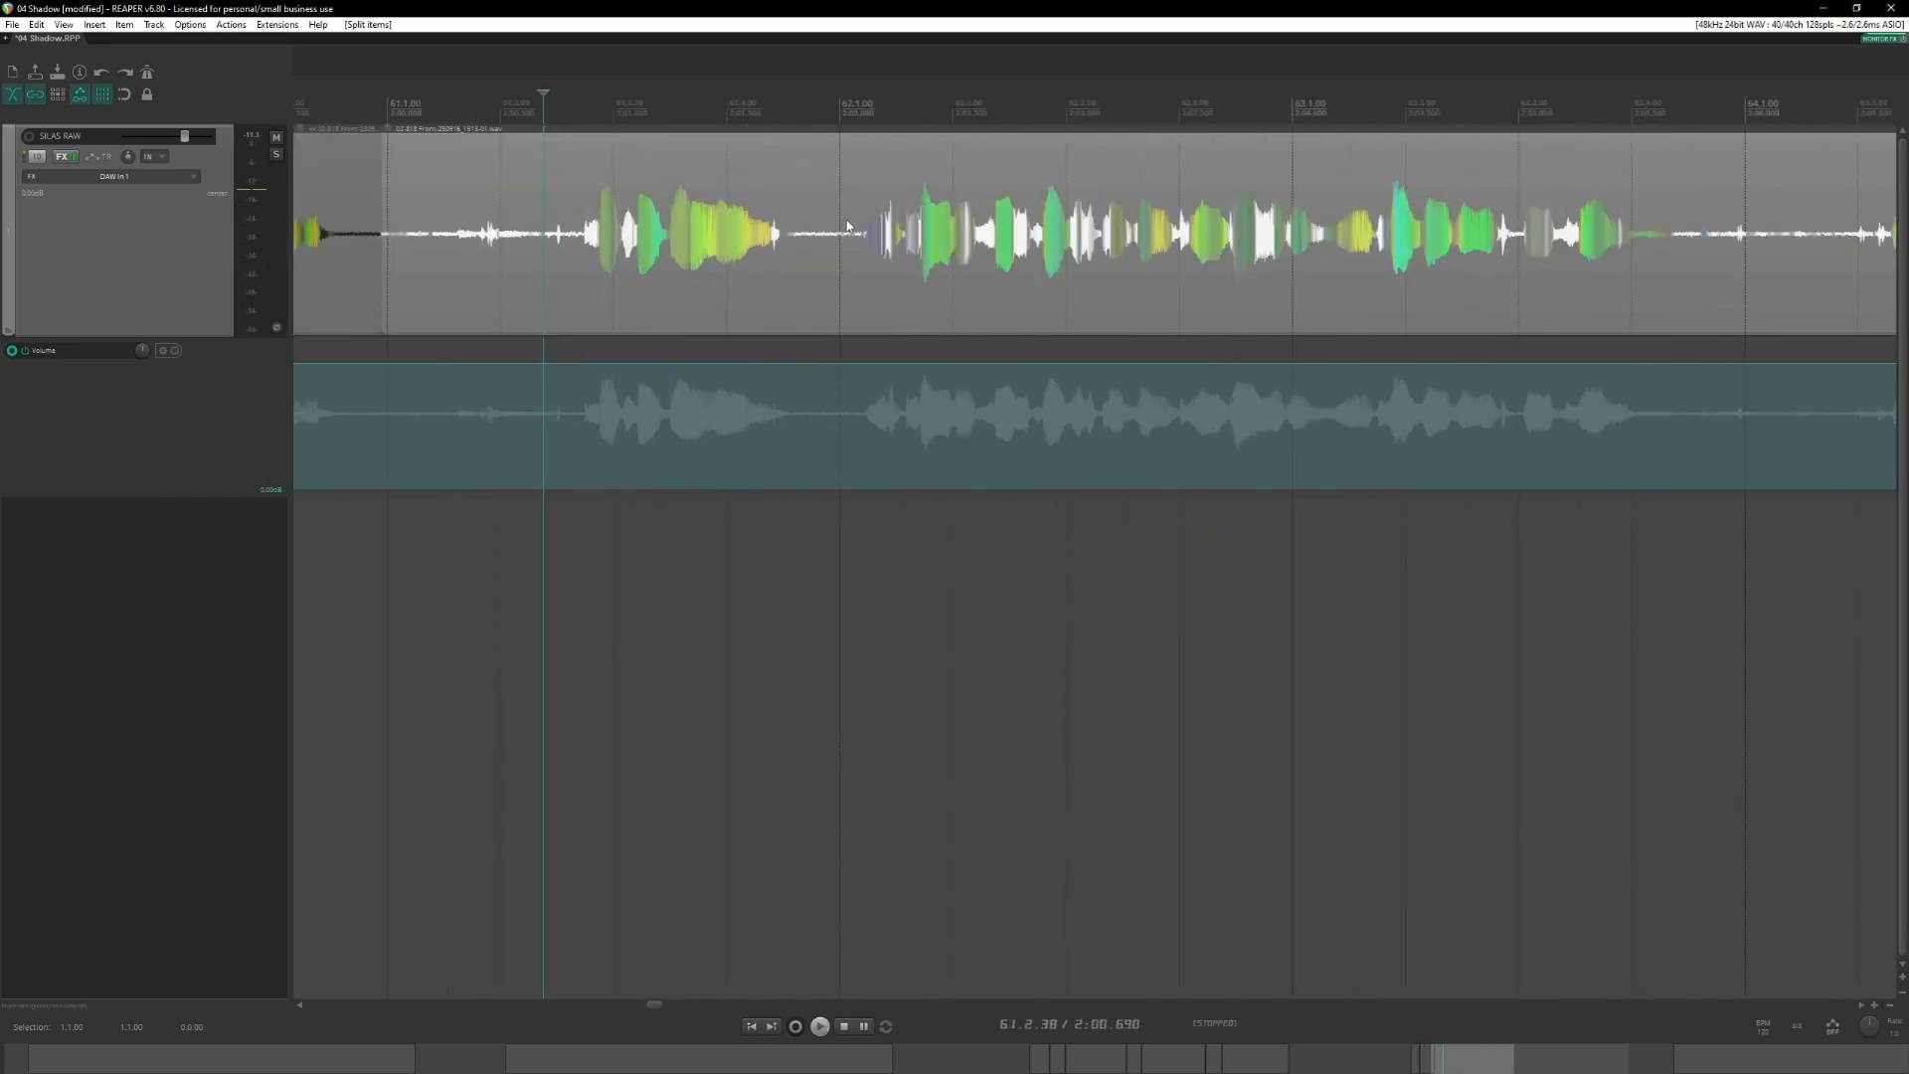
{"action": "key", "text": "s"}
{"action": "left_click", "coordinate": [825, 205]}
{"action": "key", "text": "s"}
Delete the noise segment between the two short phrases and the quiet lead-in at measure 60.
{"action": "left_click", "coordinate": [495, 192]}
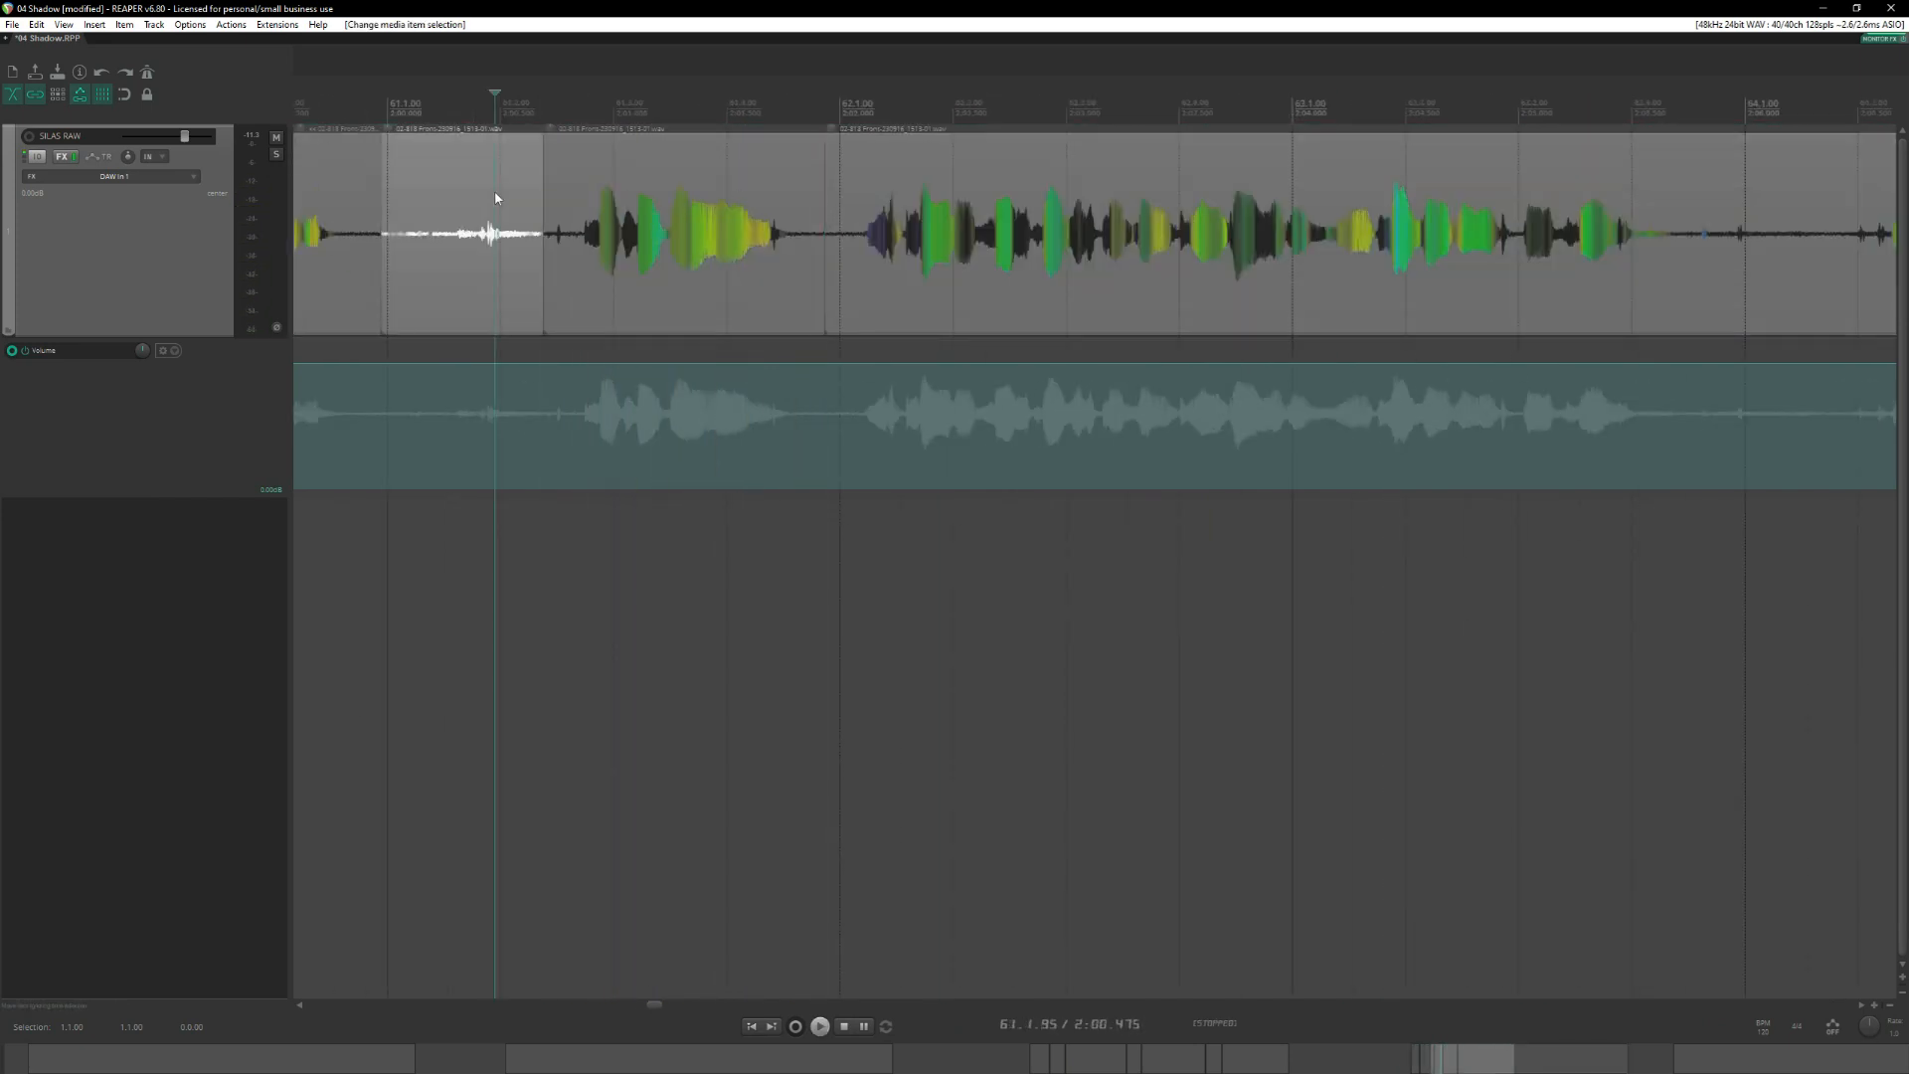
{"action": "key", "text": "Delete"}
{"action": "scroll", "coordinate": [861, 203], "scroll_direction": "down", "scroll_amount": 2}
{"action": "left_click", "coordinate": [861, 203]}
{"action": "key", "text": "Delete"}
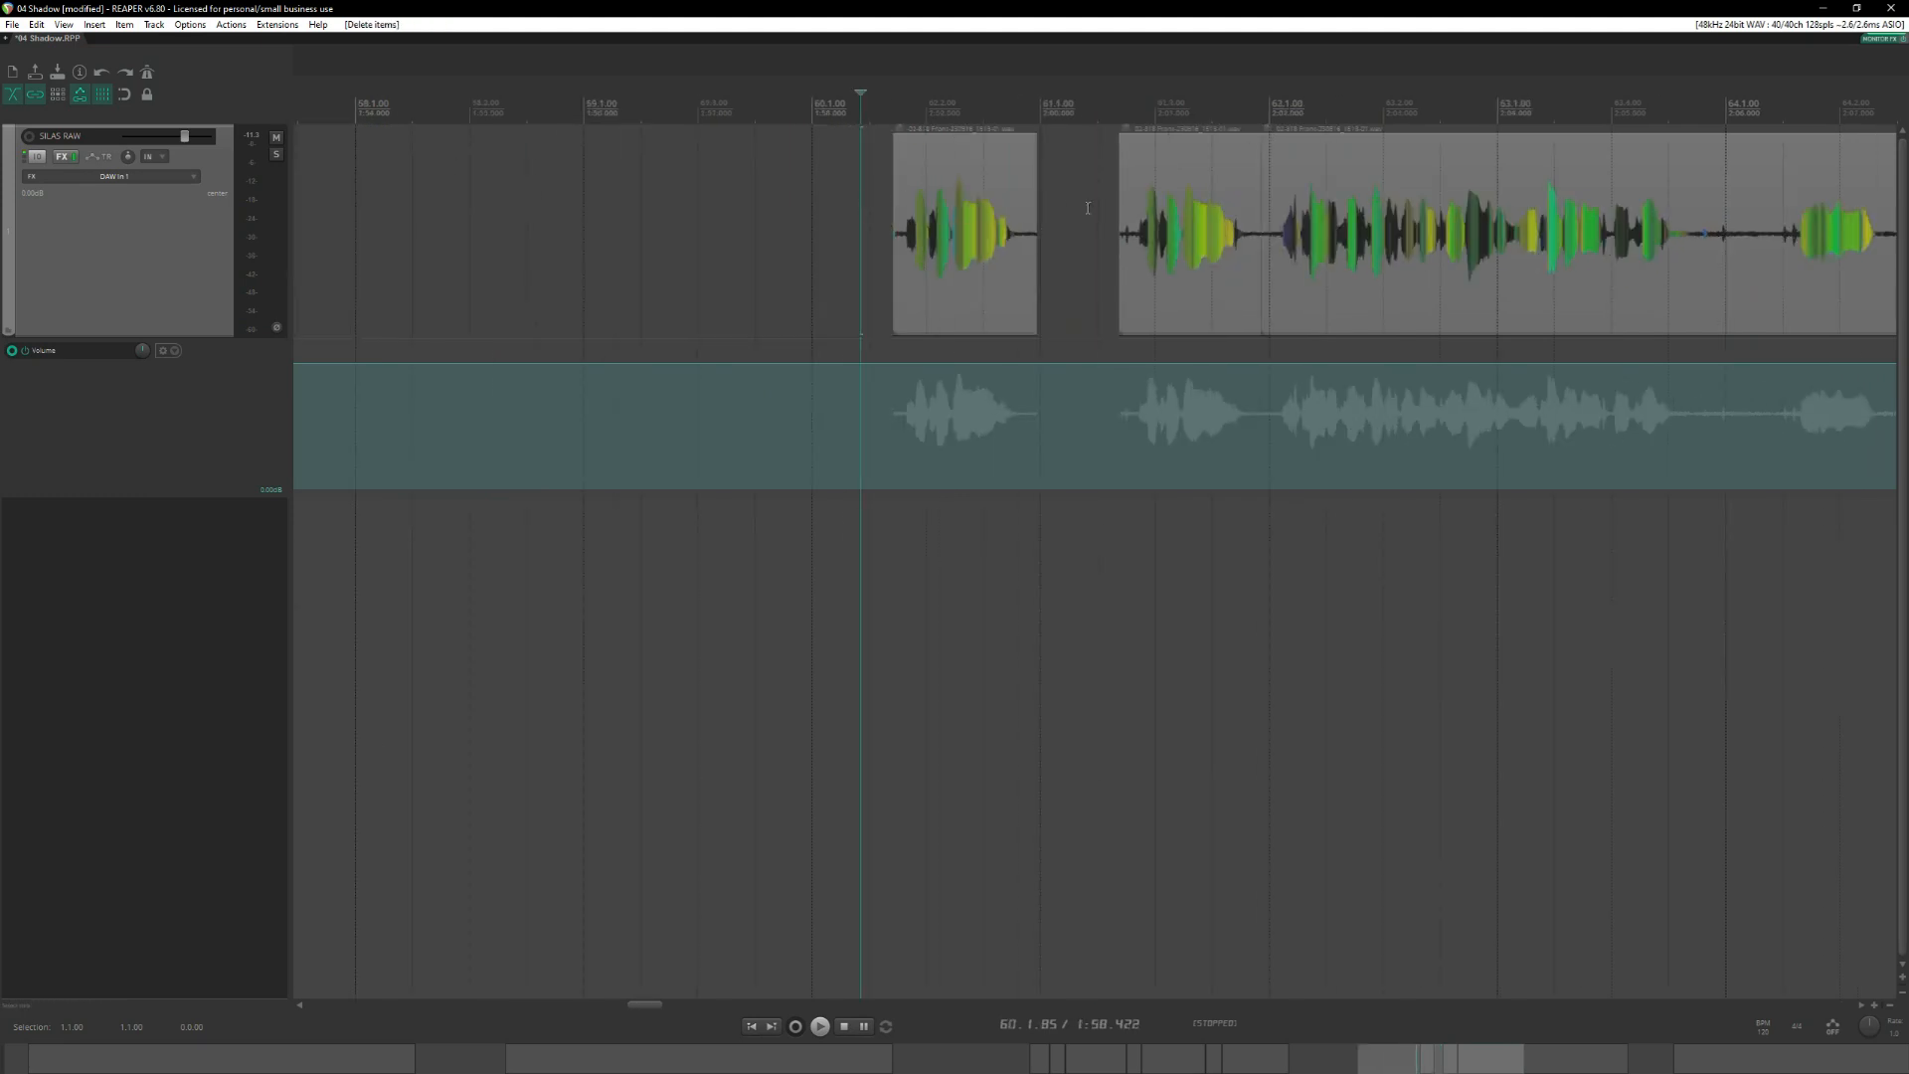
Cut out the unwanted audio between the take ending in measure 63 and the take starting at about 66.1, splitting off that take's first phrase.
{"action": "scroll", "coordinate": [1062, 146], "scroll_direction": "right", "scroll_amount": 3}
{"action": "left_click", "coordinate": [1109, 108]}
{"action": "scroll", "coordinate": [738, 115], "scroll_direction": "right", "scroll_amount": 2}
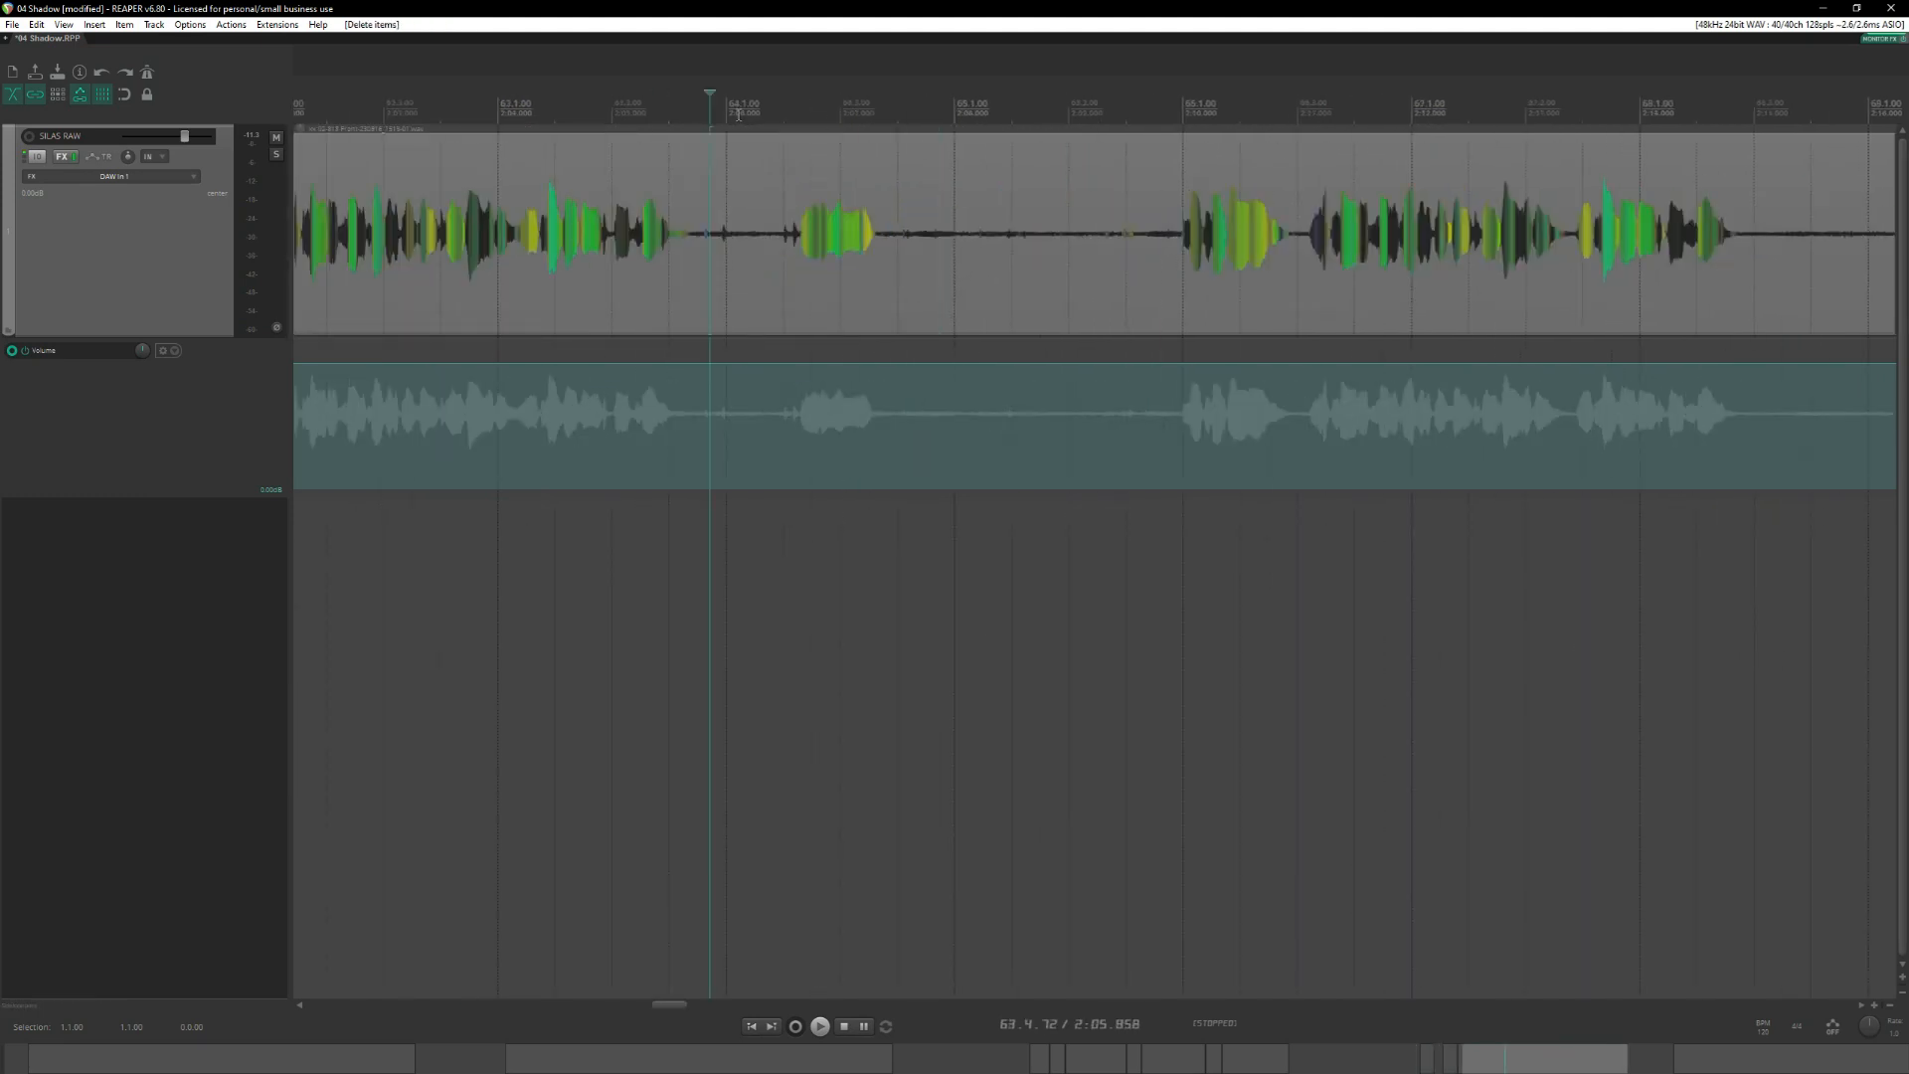
{"action": "left_click", "coordinate": [679, 110]}
{"action": "left_click", "coordinate": [795, 104]}
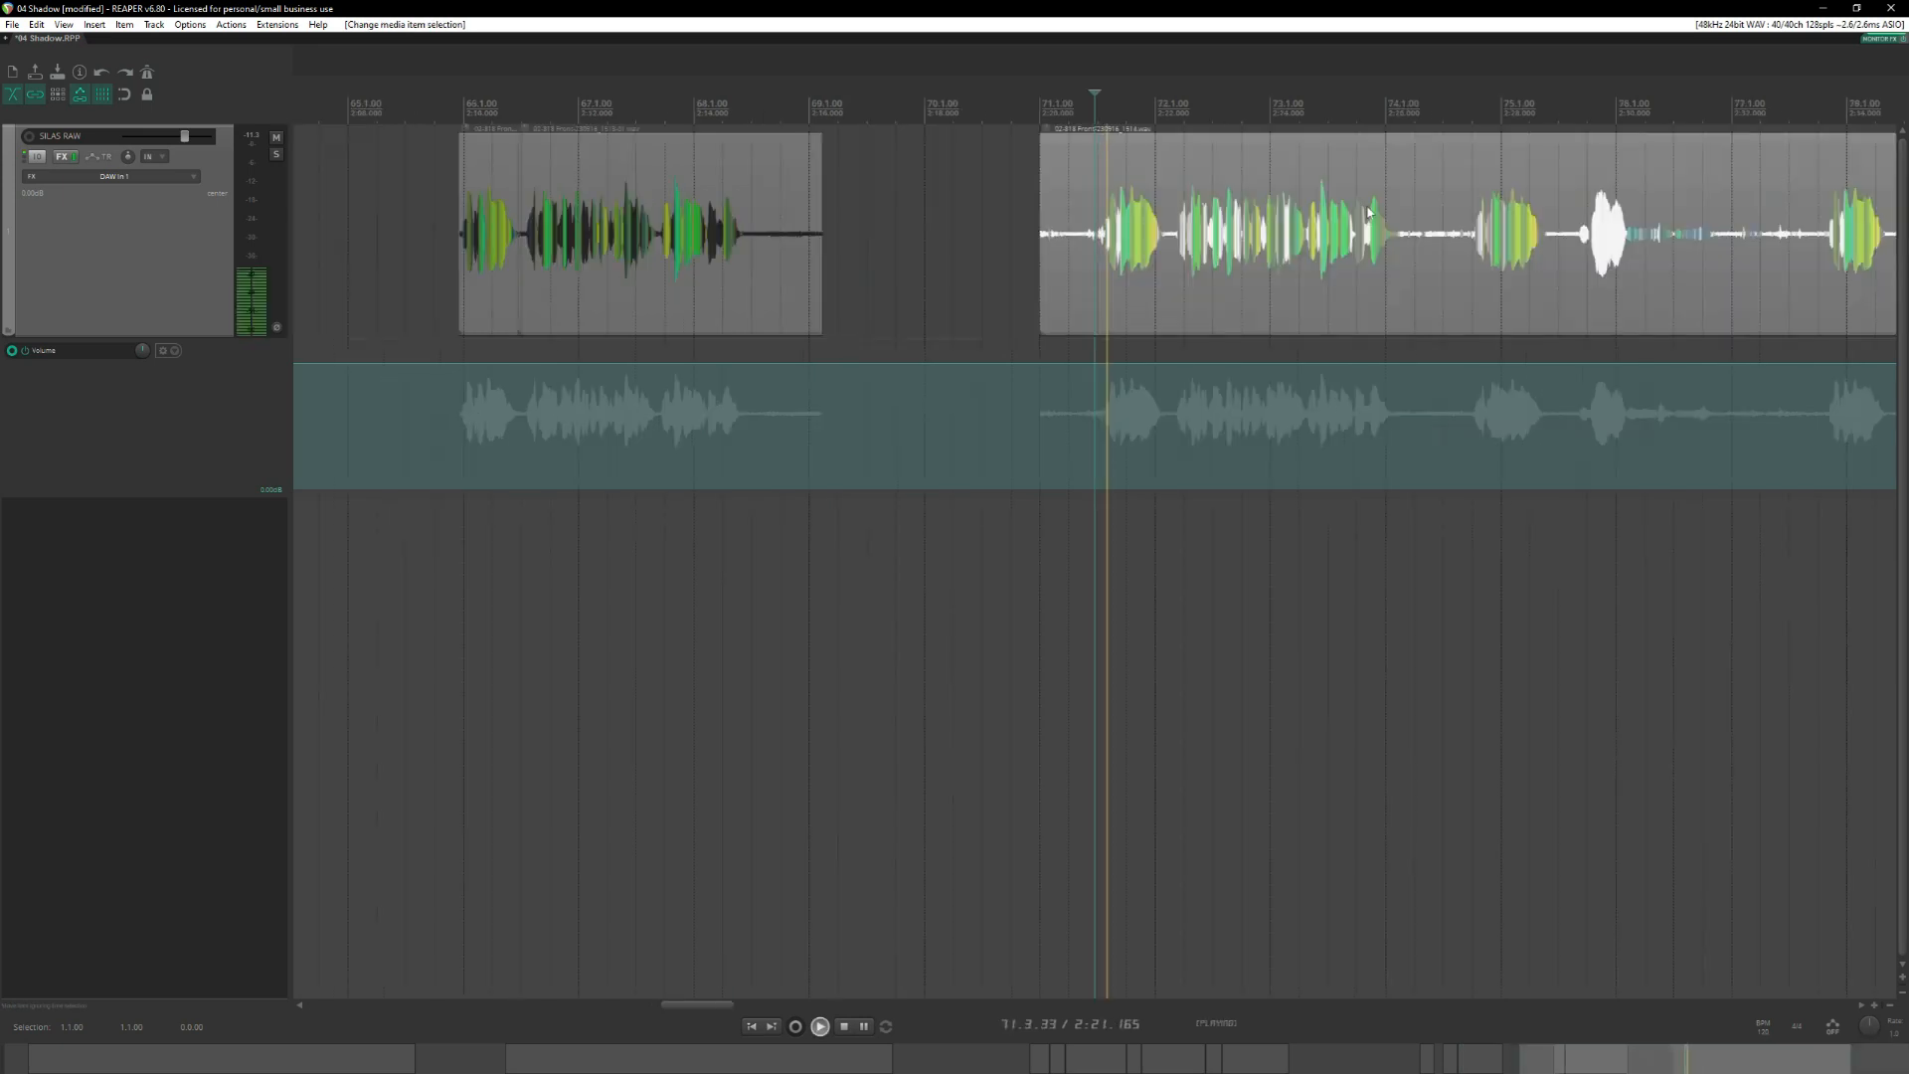
Audition the clip starting at measure 71 and split it after its first complete take at 74.2.79.
{"action": "key", "text": "space"}
{"action": "left_click", "coordinate": [1462, 189]}
{"action": "key", "text": "space"}
{"action": "scroll", "coordinate": [1462, 189], "scroll_direction": "right", "scroll_amount": 3}
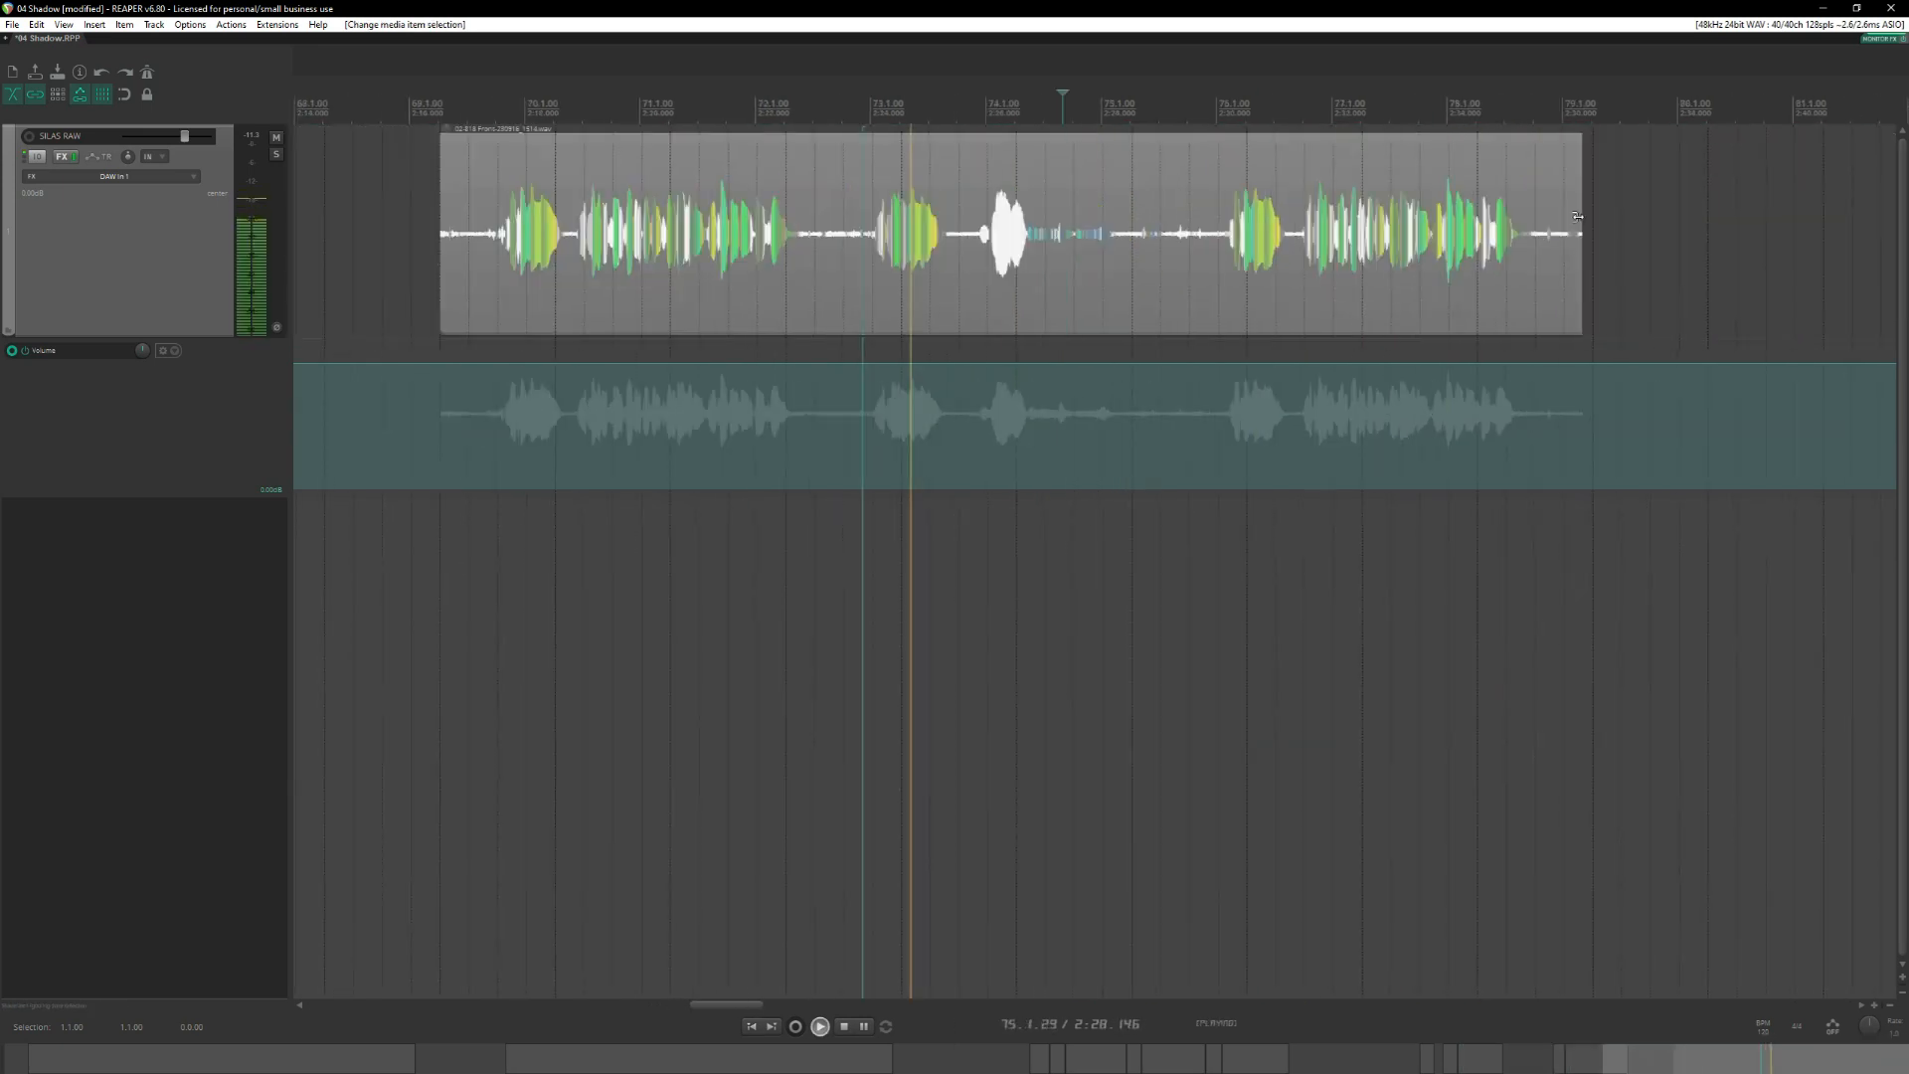
{"action": "key", "text": "space"}
{"action": "left_click", "coordinate": [837, 188]}
{"action": "key", "text": "s"}
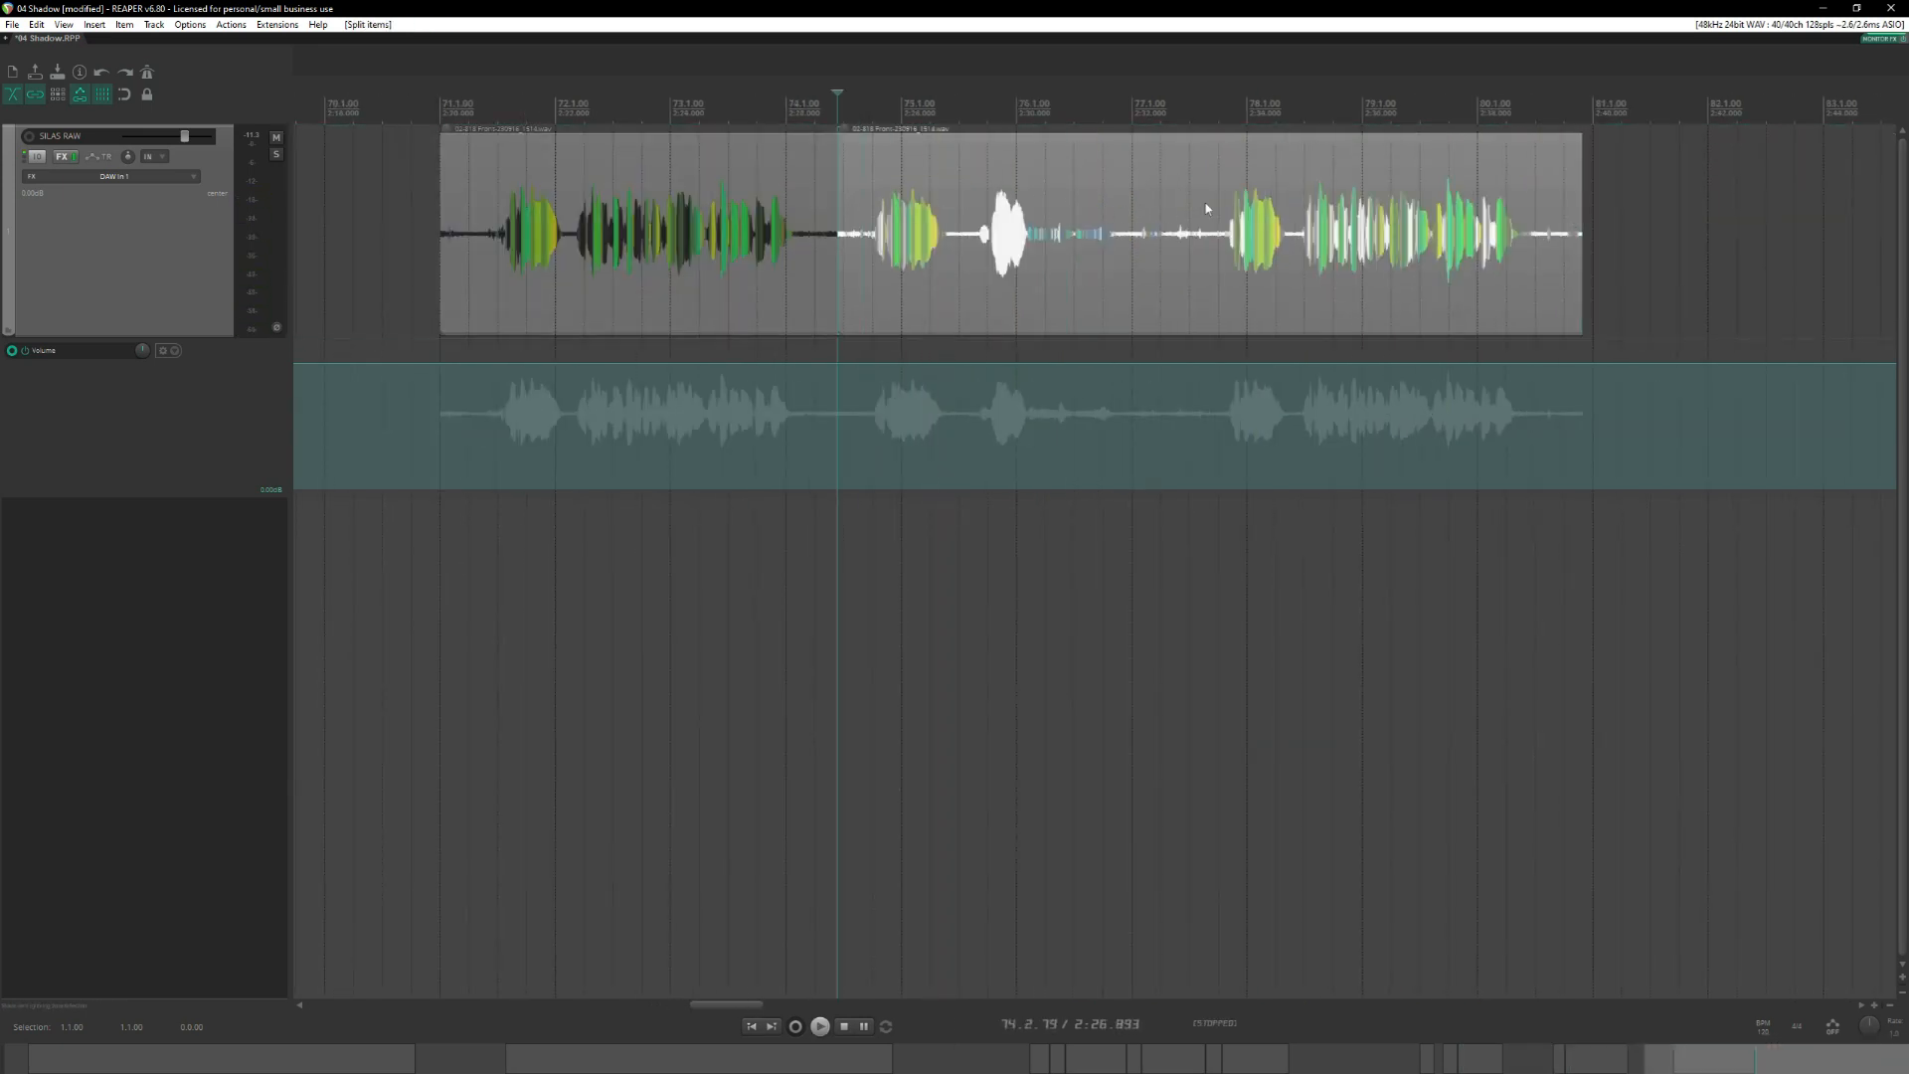
Split the clip just before the last take near measure 78 and delete the flawed middle segment.
{"action": "left_click", "coordinate": [1218, 193]}
{"action": "key", "text": "s"}
{"action": "left_click", "coordinate": [1090, 202]}
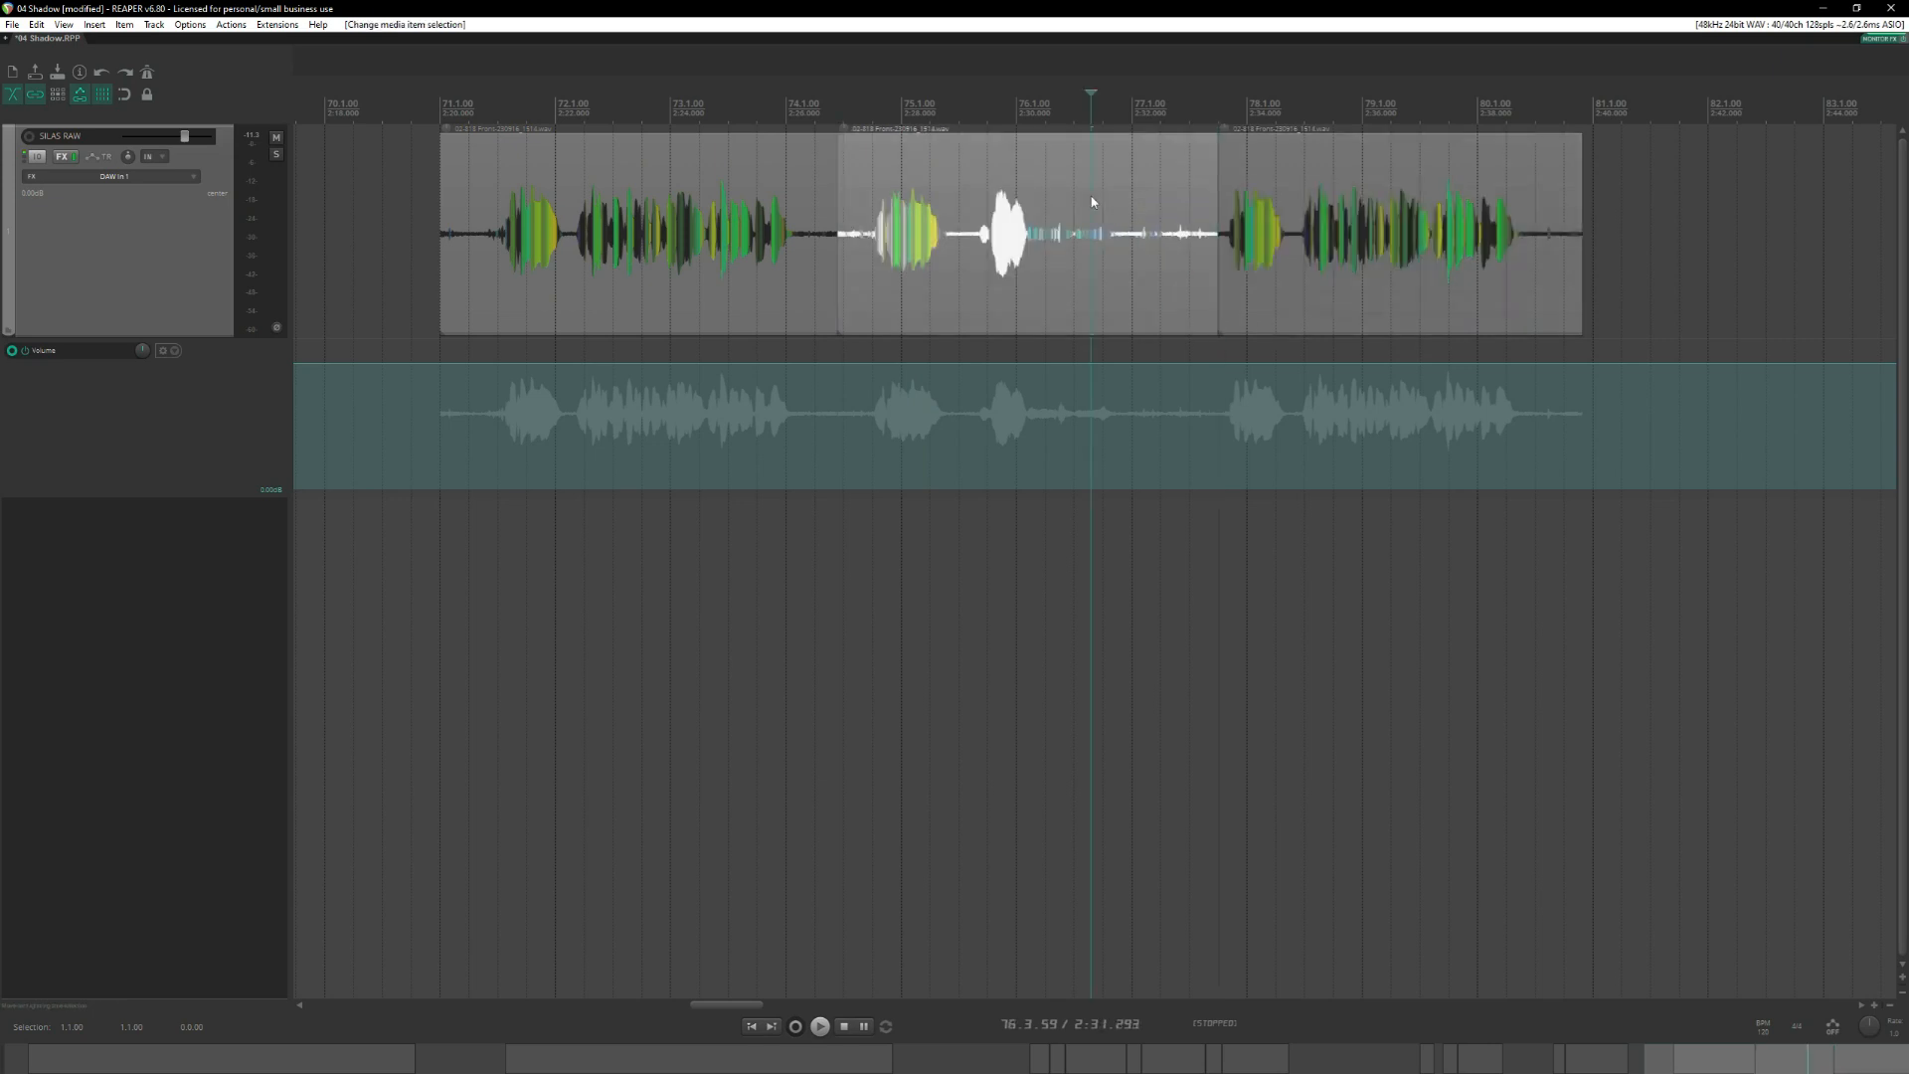
{"action": "key", "text": "Delete"}
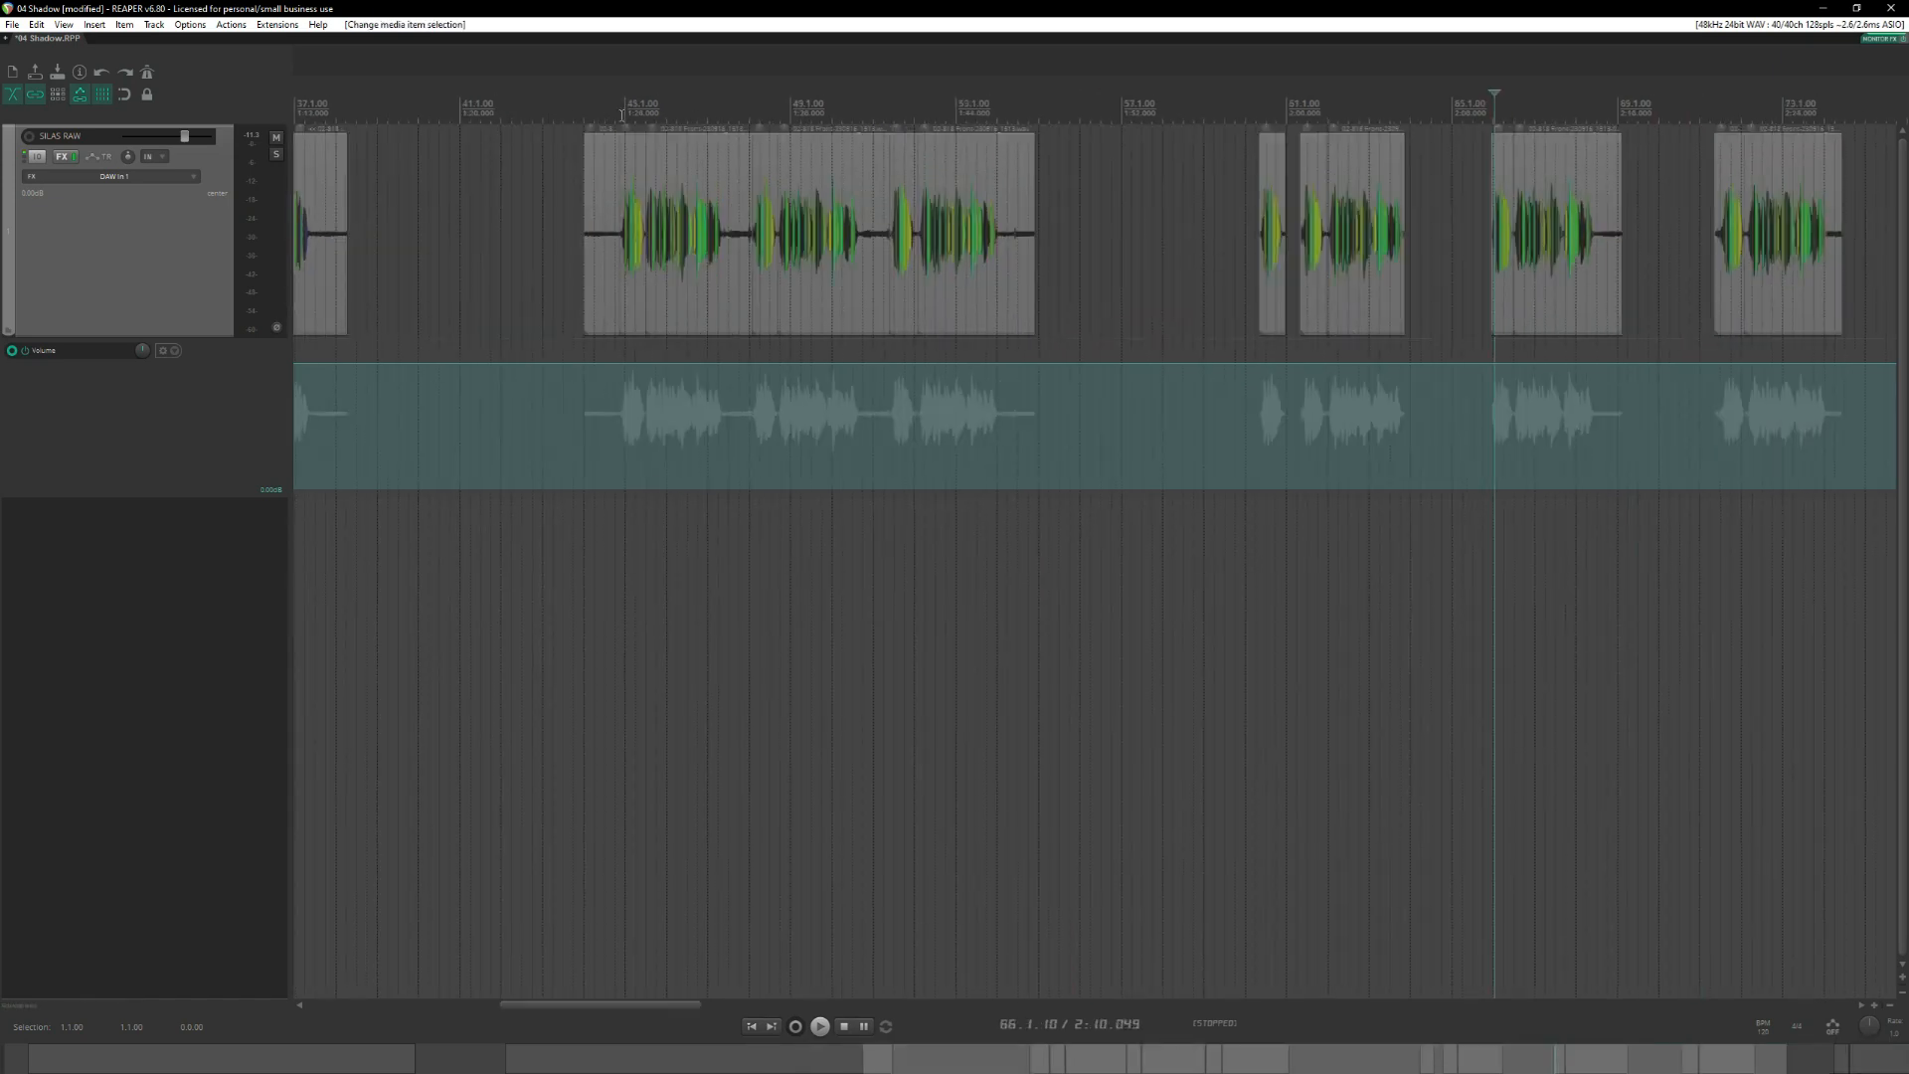
Delete the silent lead-in segment before the first phrase at measure 44.
{"action": "left_click", "coordinate": [621, 114]}
{"action": "scroll", "coordinate": [979, 177], "scroll_direction": "up", "scroll_amount": 5}
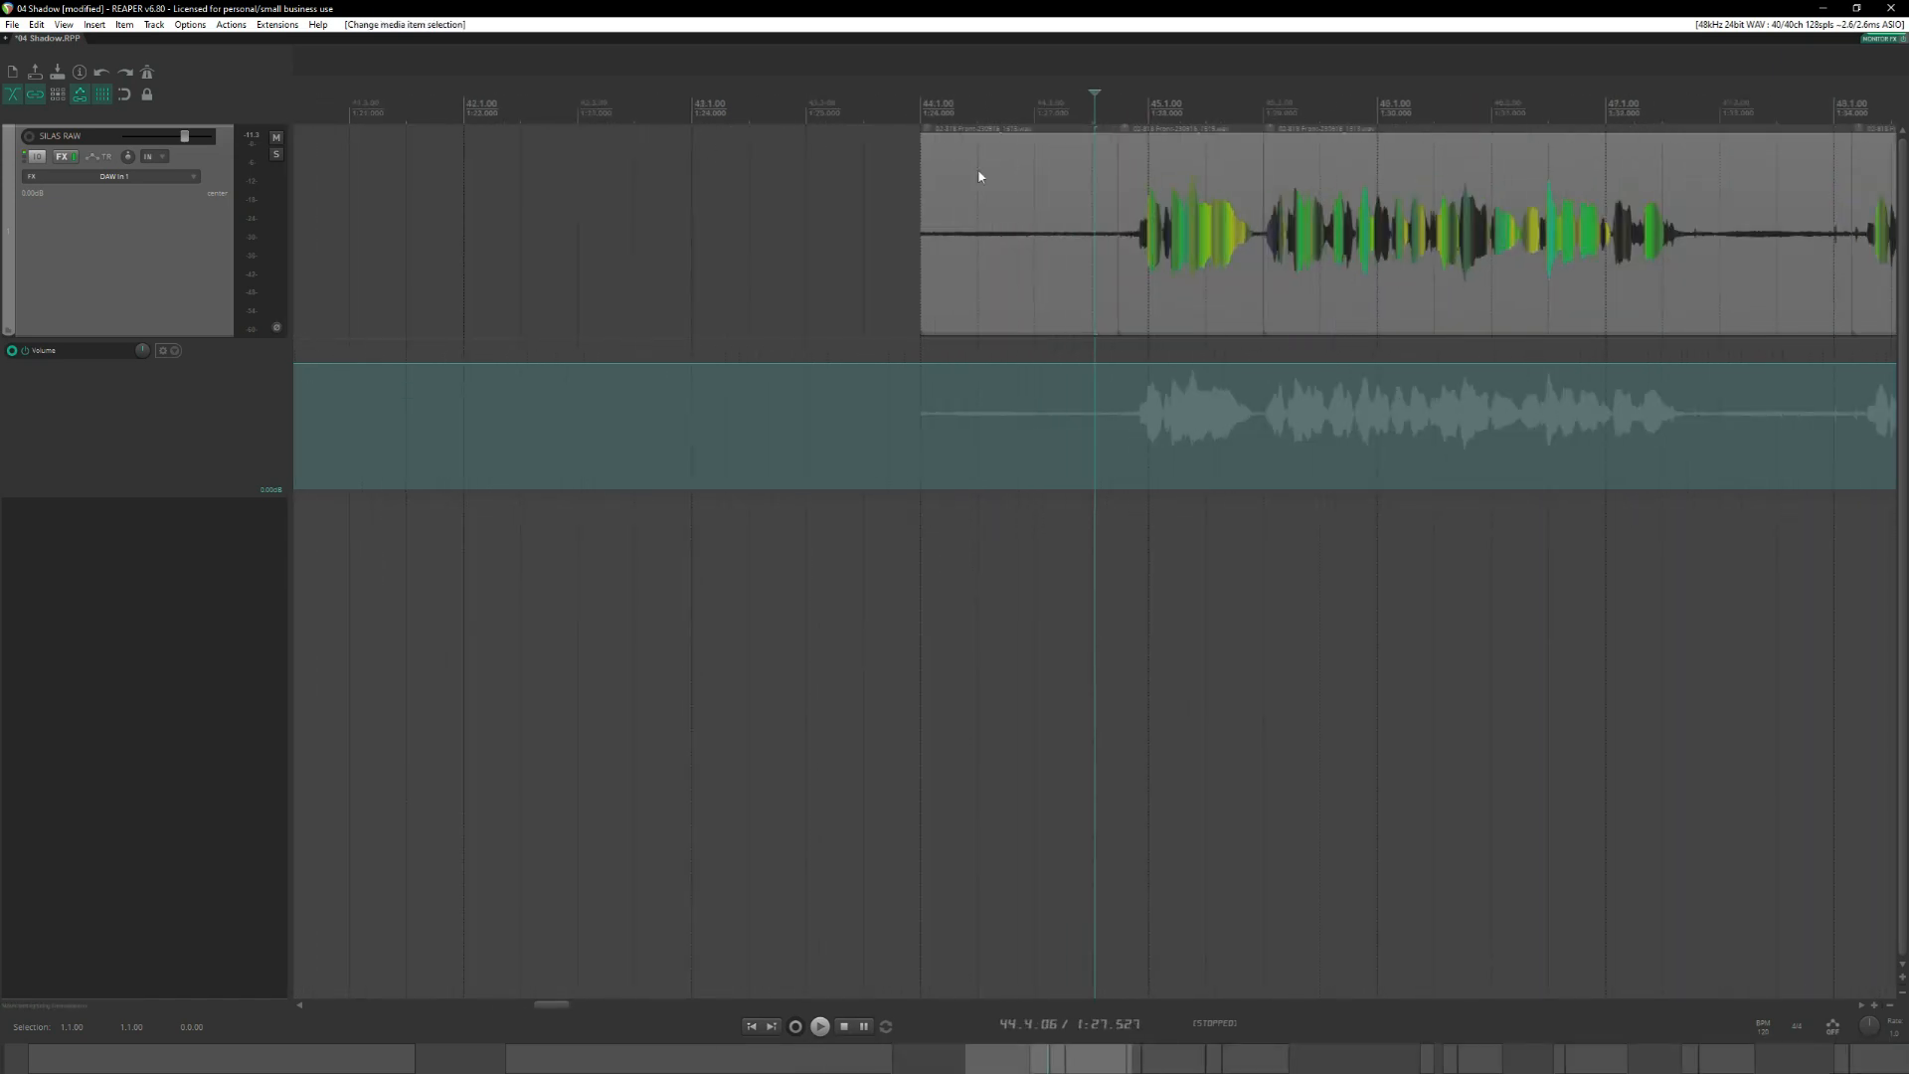
{"action": "left_click", "coordinate": [1046, 205]}
{"action": "key", "text": "Delete"}
Add unnamed markers at the starts of the first and second takes, at 44.4.46 and 48.1.40.
{"action": "left_click", "coordinate": [1118, 185]}
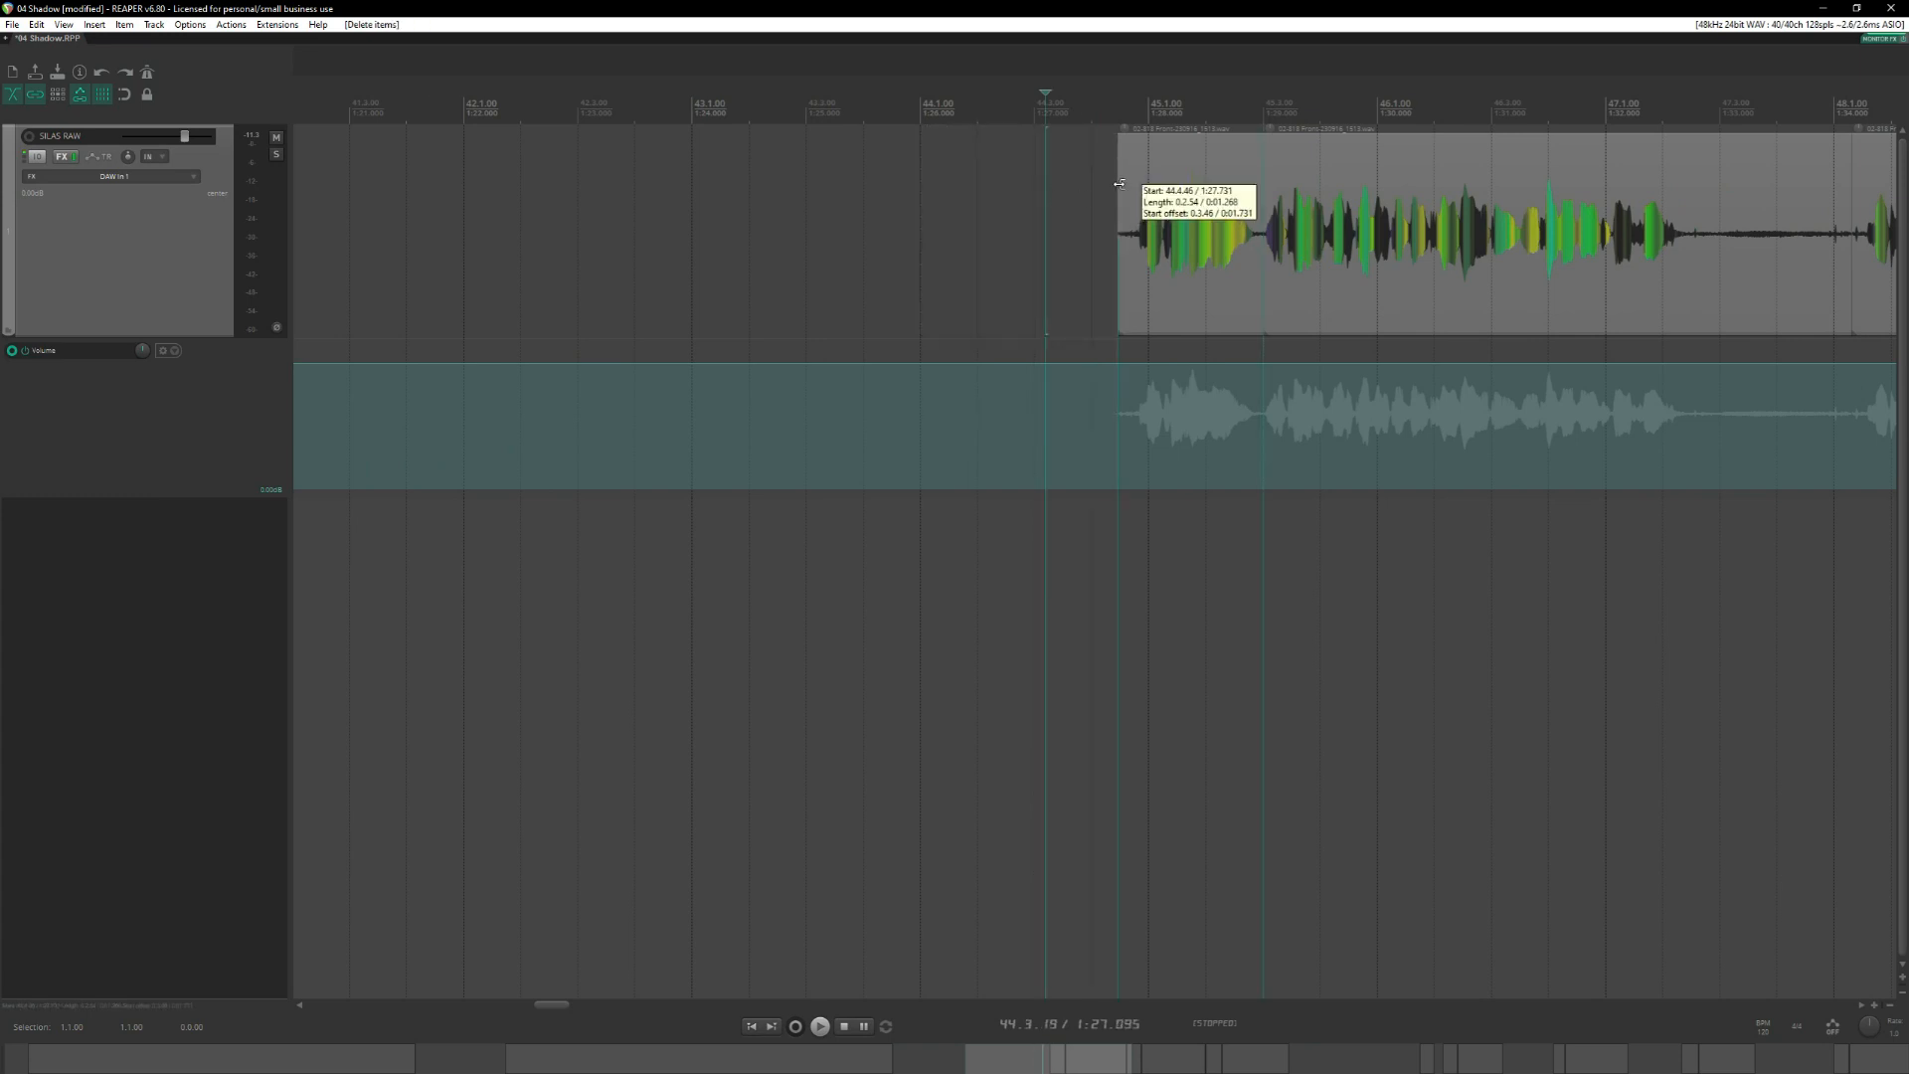
{"action": "scroll", "coordinate": [1169, 253], "scroll_direction": "right", "scroll_amount": 3}
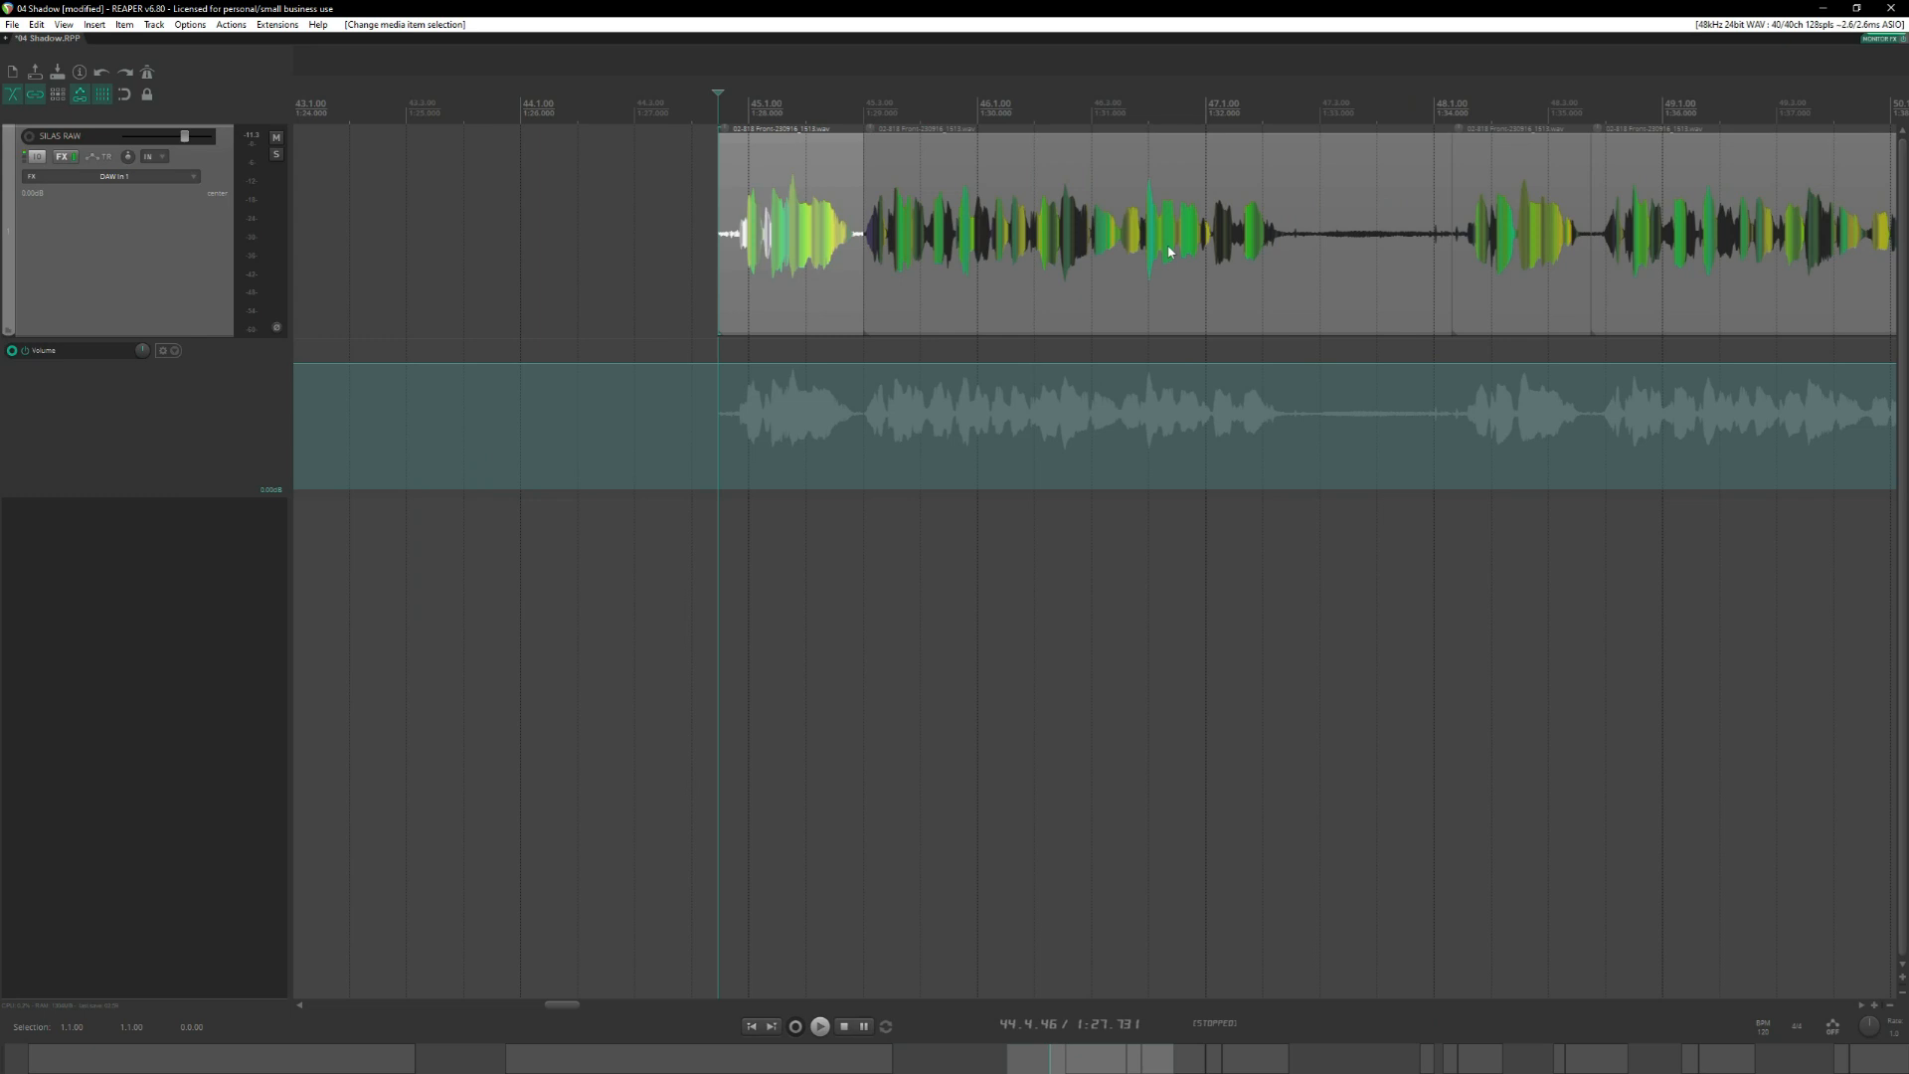
{"action": "key", "text": "shift+m"}
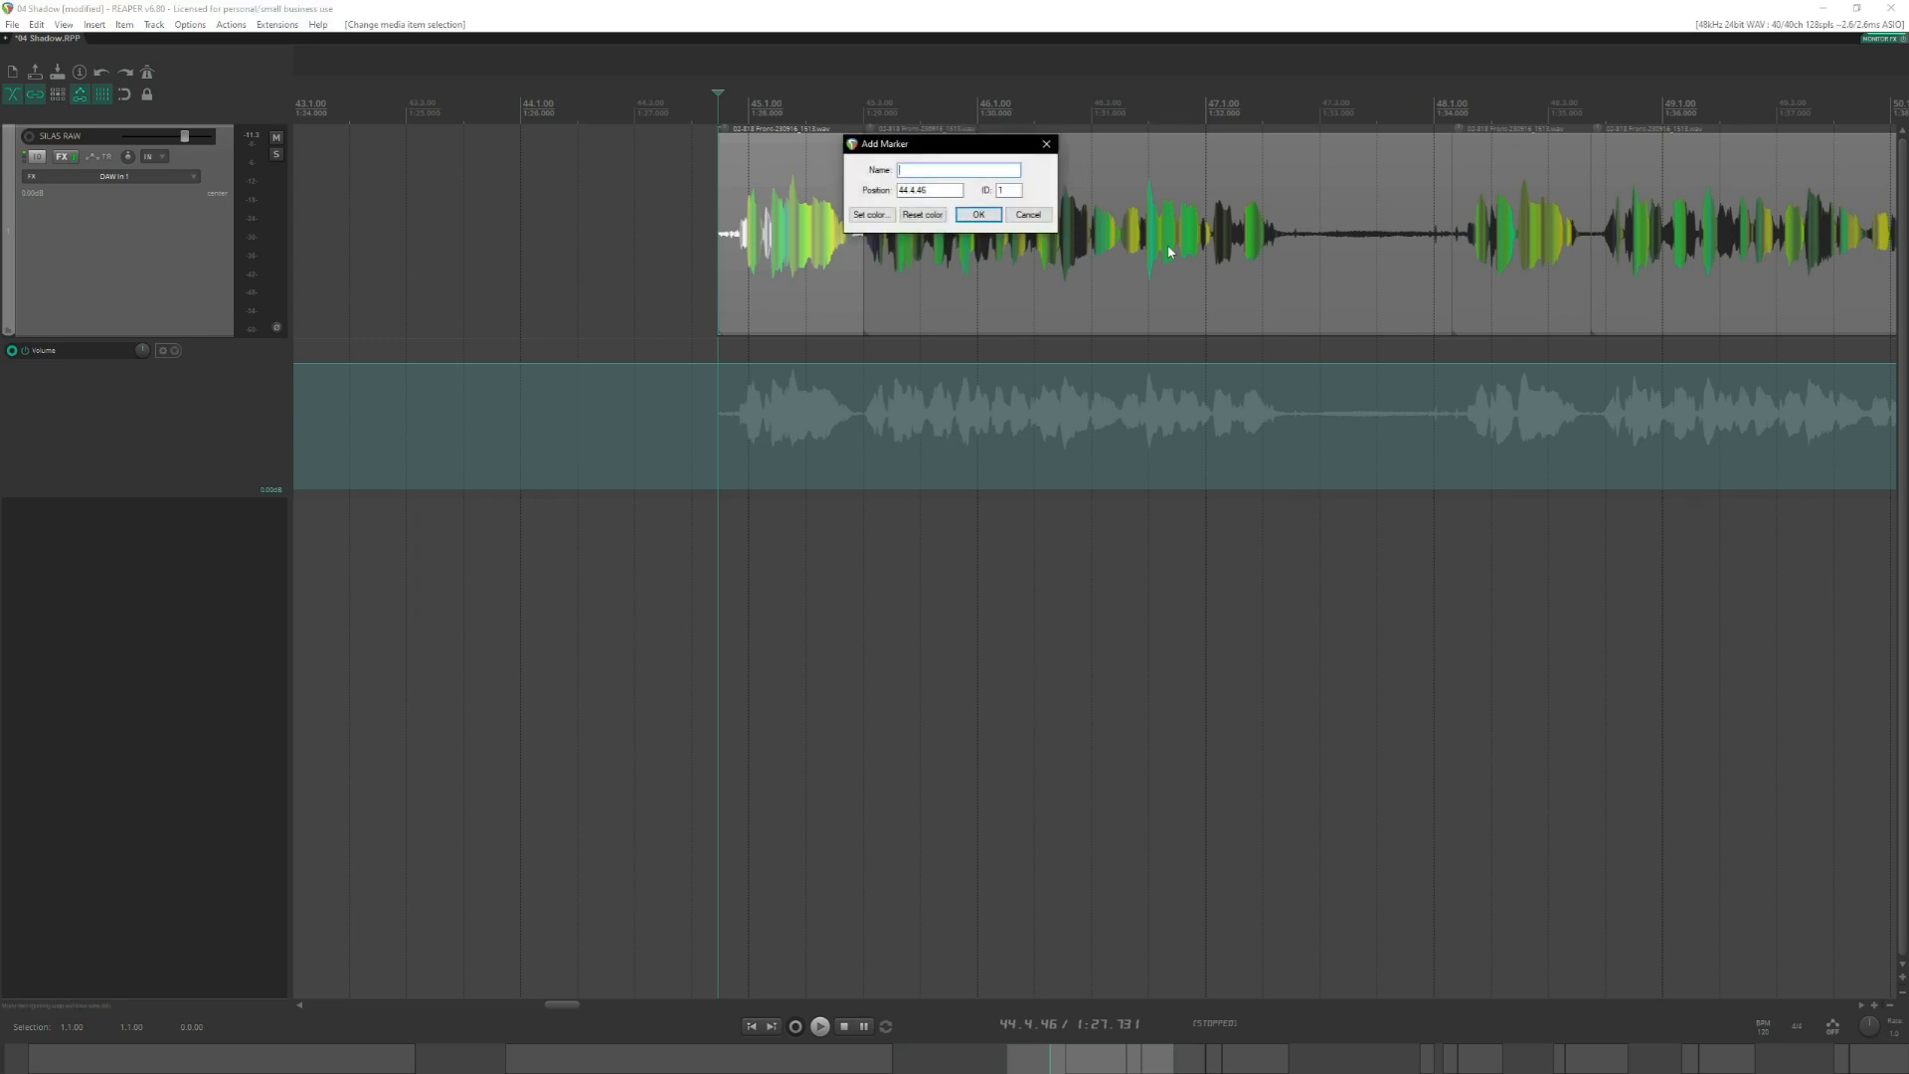
{"action": "key", "text": "Return"}
{"action": "left_click", "coordinate": [1455, 353]}
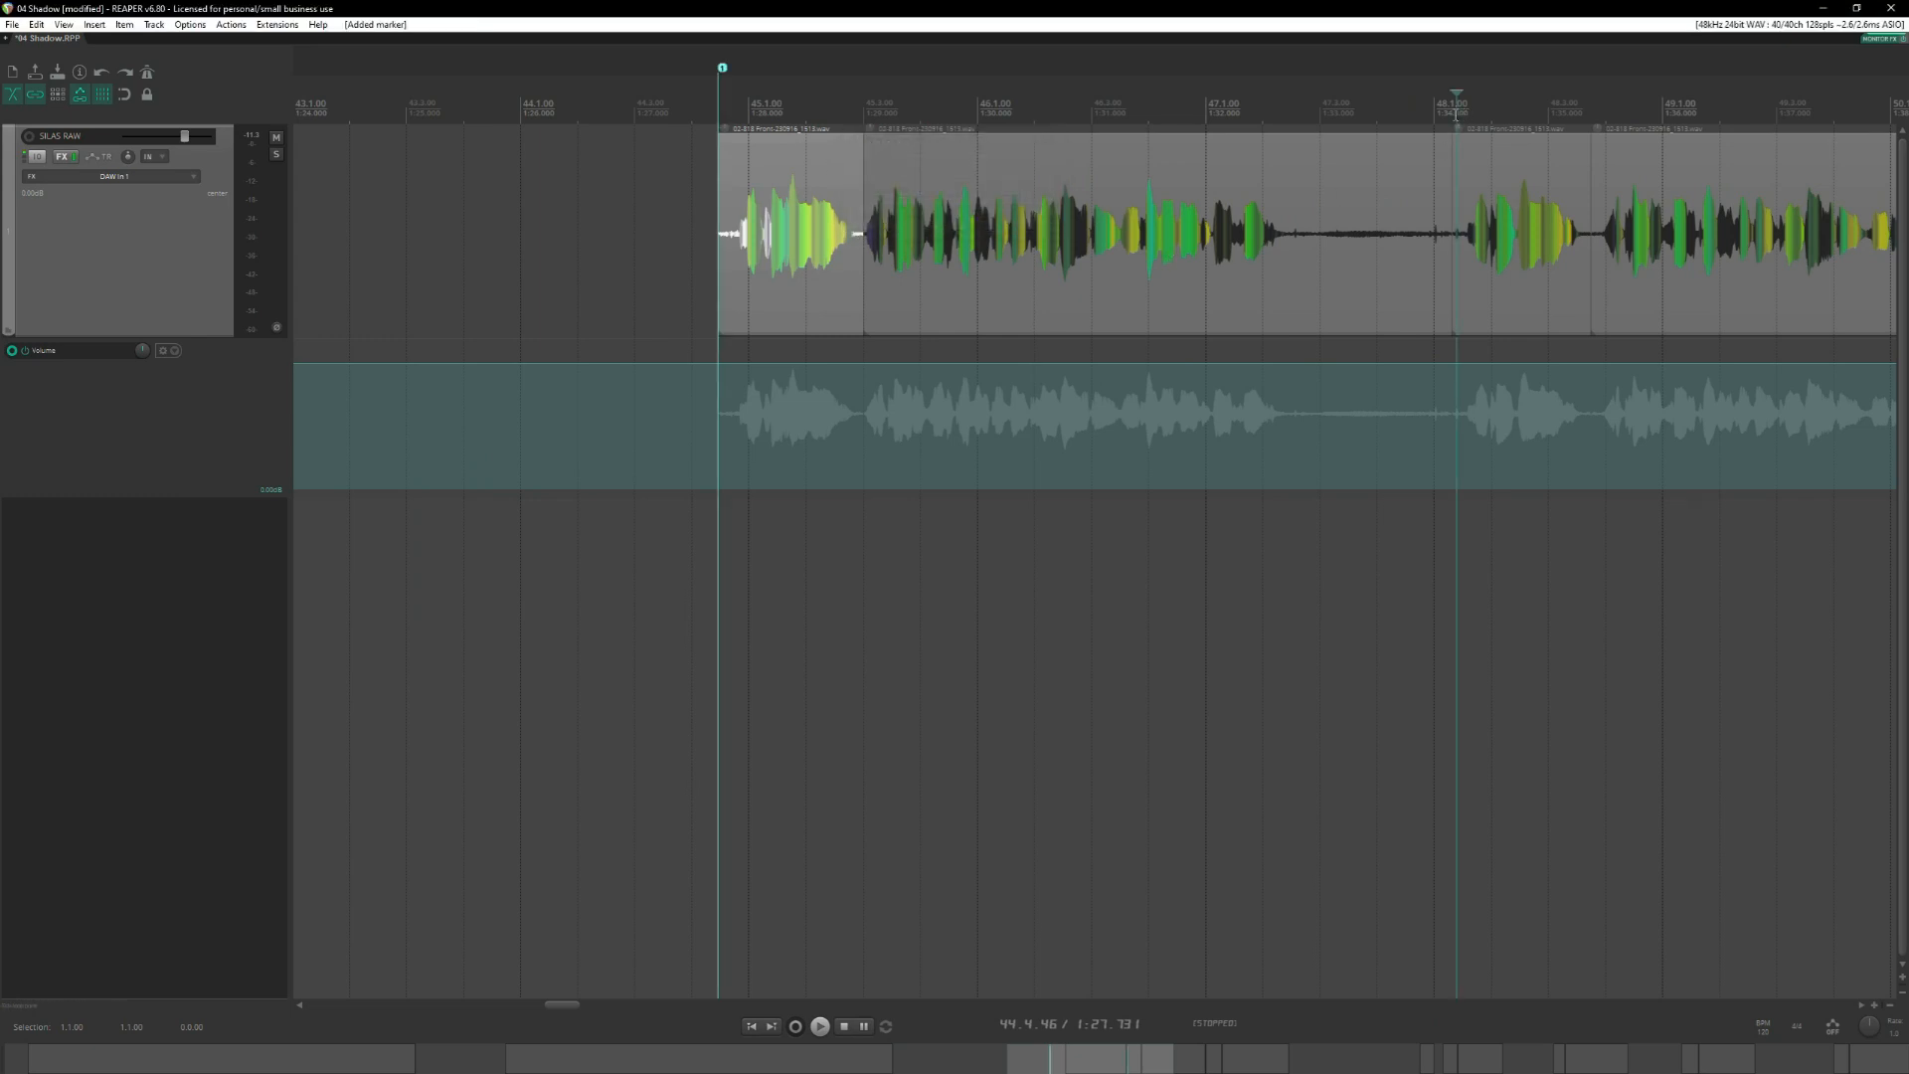
{"action": "scroll", "coordinate": [1476, 355], "scroll_direction": "right", "scroll_amount": 3}
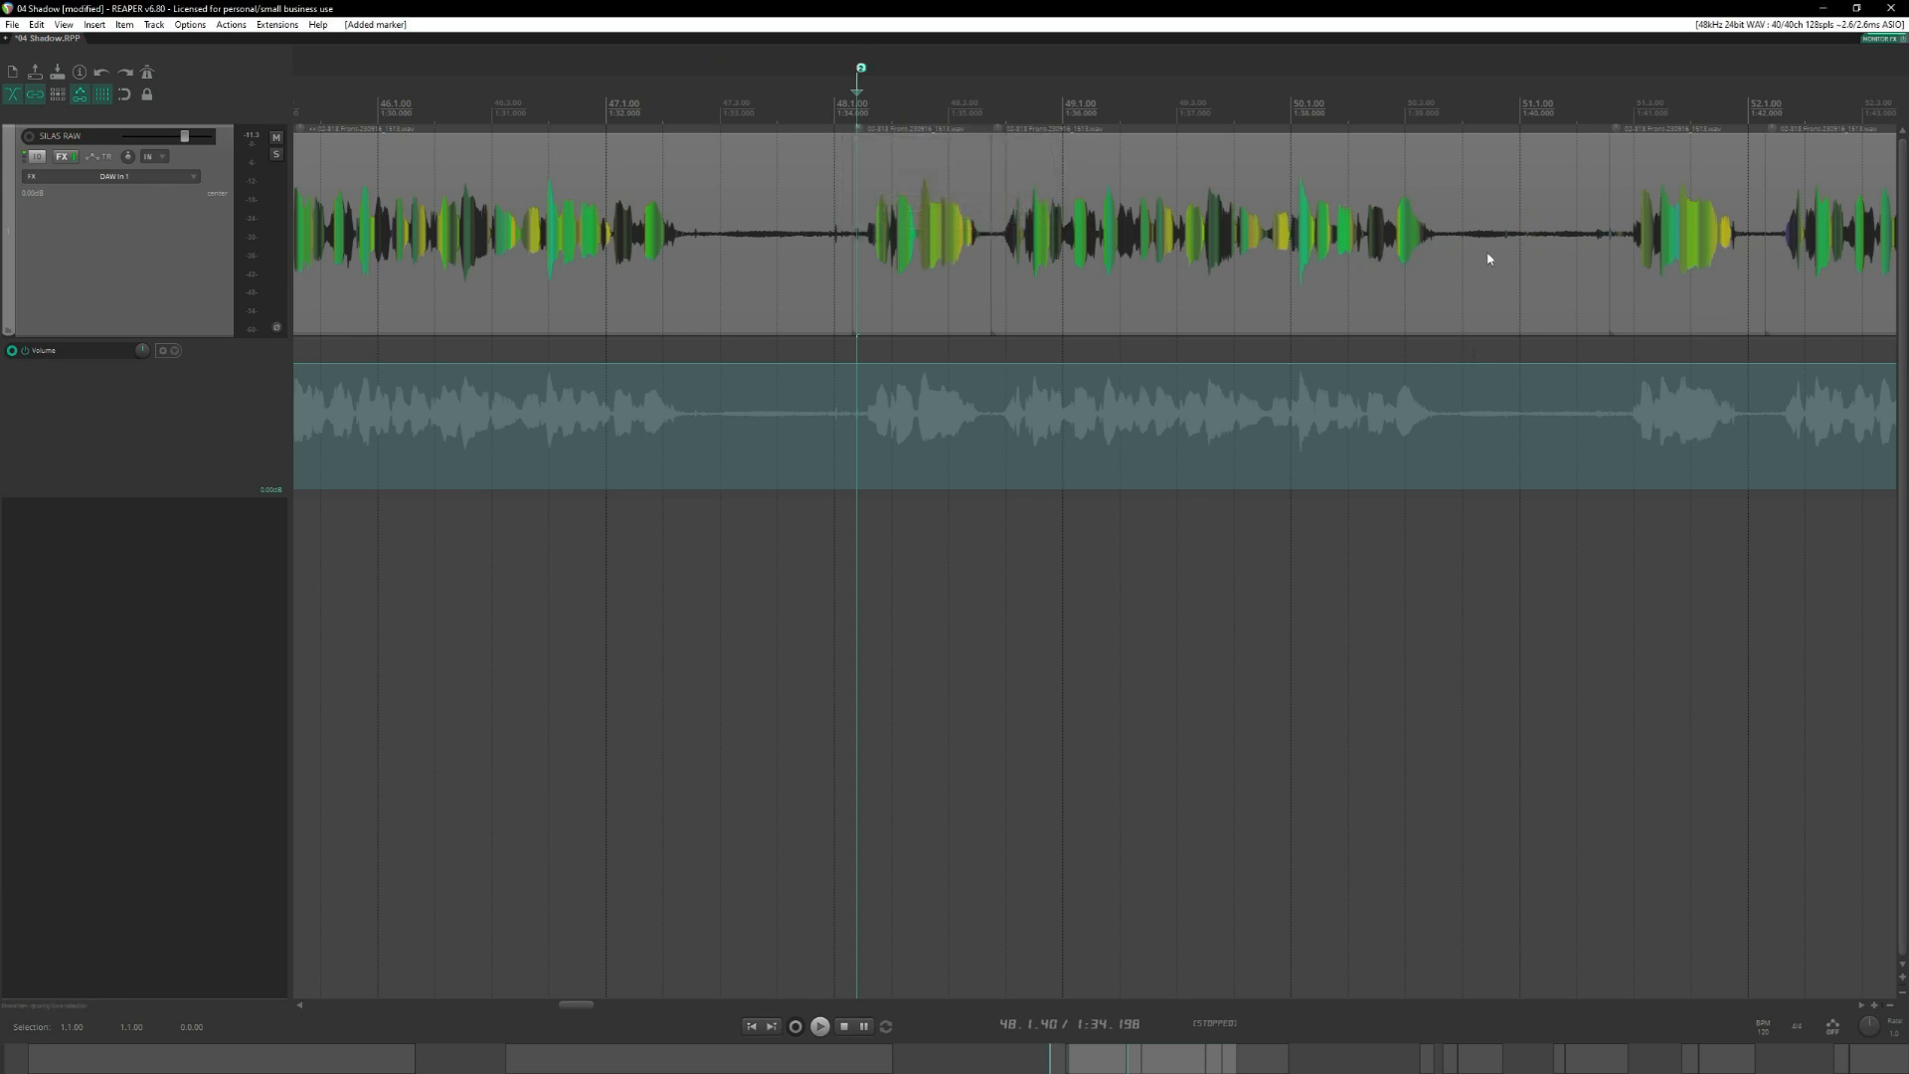
Add an unnamed marker at the start of the third take, at 51.2.84.
{"action": "scroll", "coordinate": [1513, 119], "scroll_direction": "down", "scroll_amount": 3}
{"action": "left_click", "coordinate": [1372, 108]}
{"action": "scroll", "coordinate": [1449, 379], "scroll_direction": "up", "scroll_amount": 3}
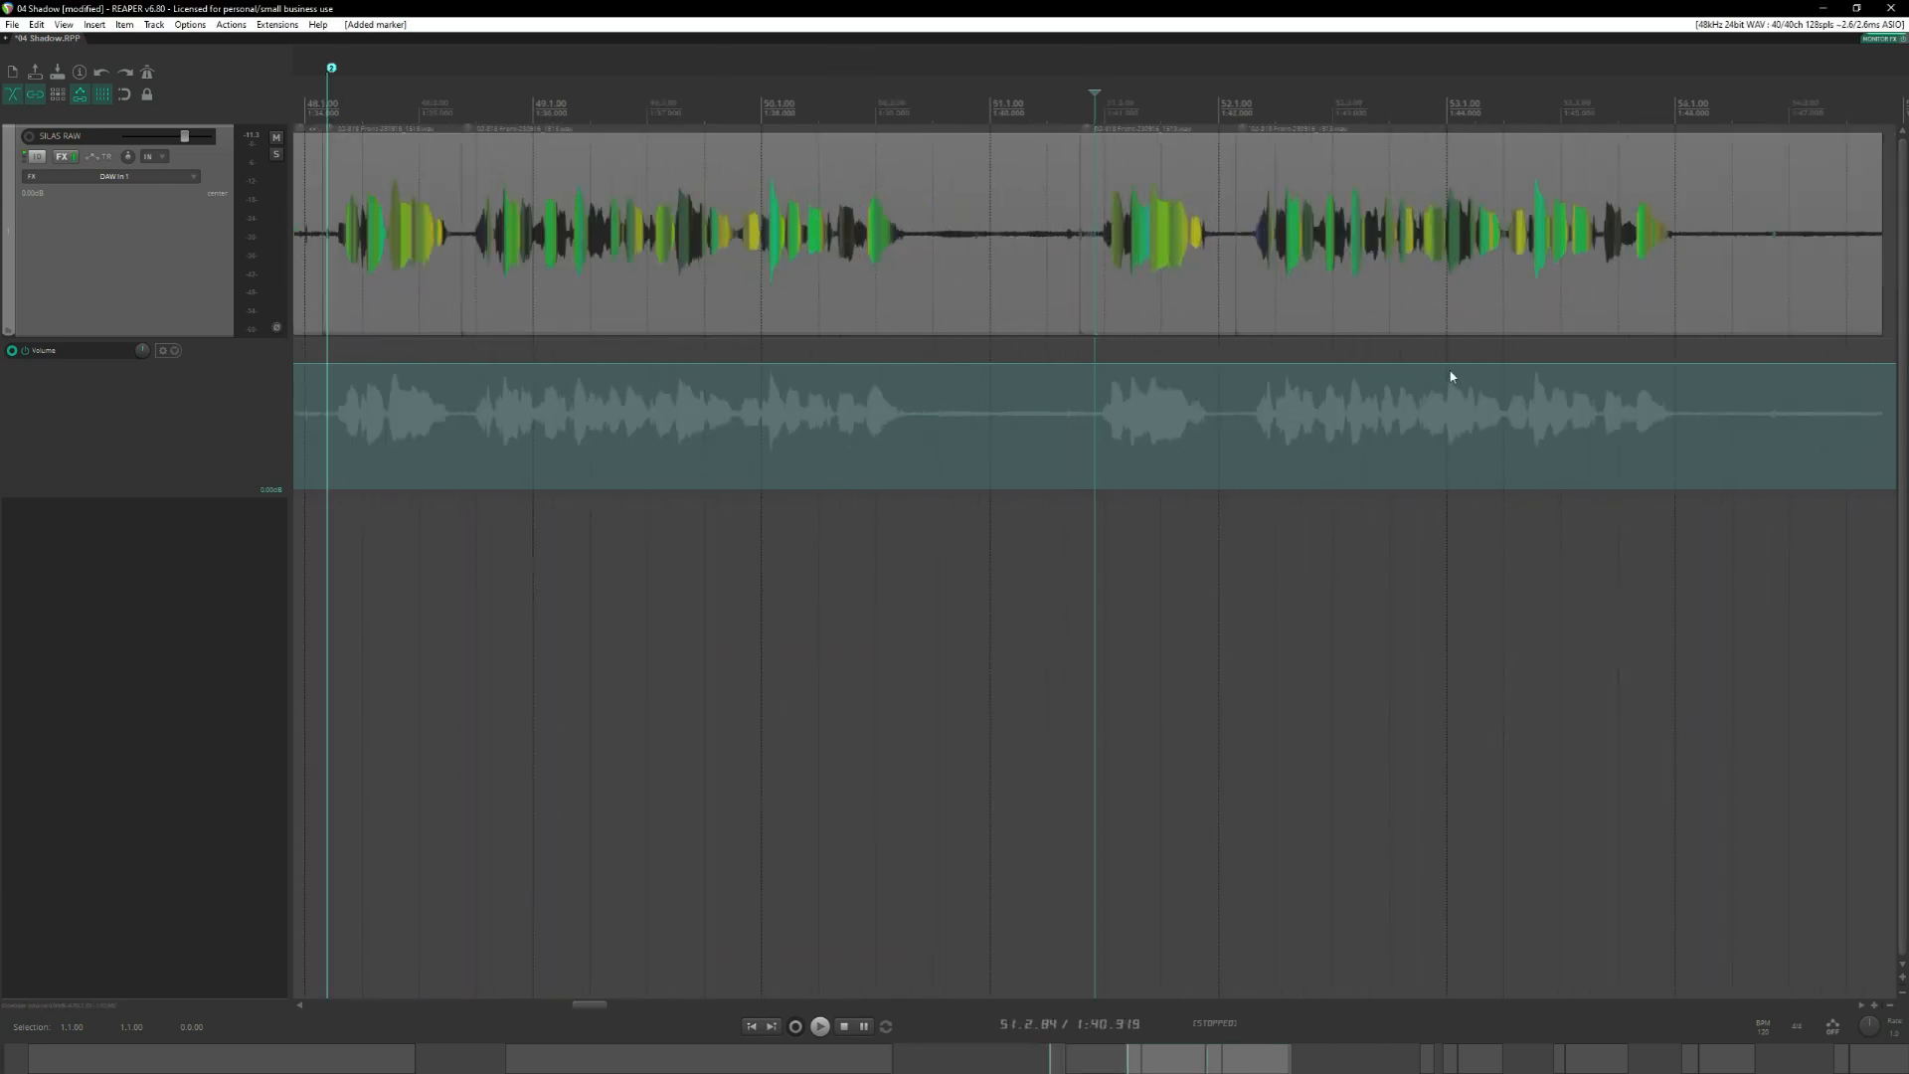
{"action": "key", "text": "shift+m"}
{"action": "key", "text": "Return"}
Place the edit cursor at the start of the fourth take, at 60.2.56, and enlarge the SILAS RAW track height.
{"action": "scroll", "coordinate": [1451, 377], "scroll_direction": "down", "scroll_amount": 6}
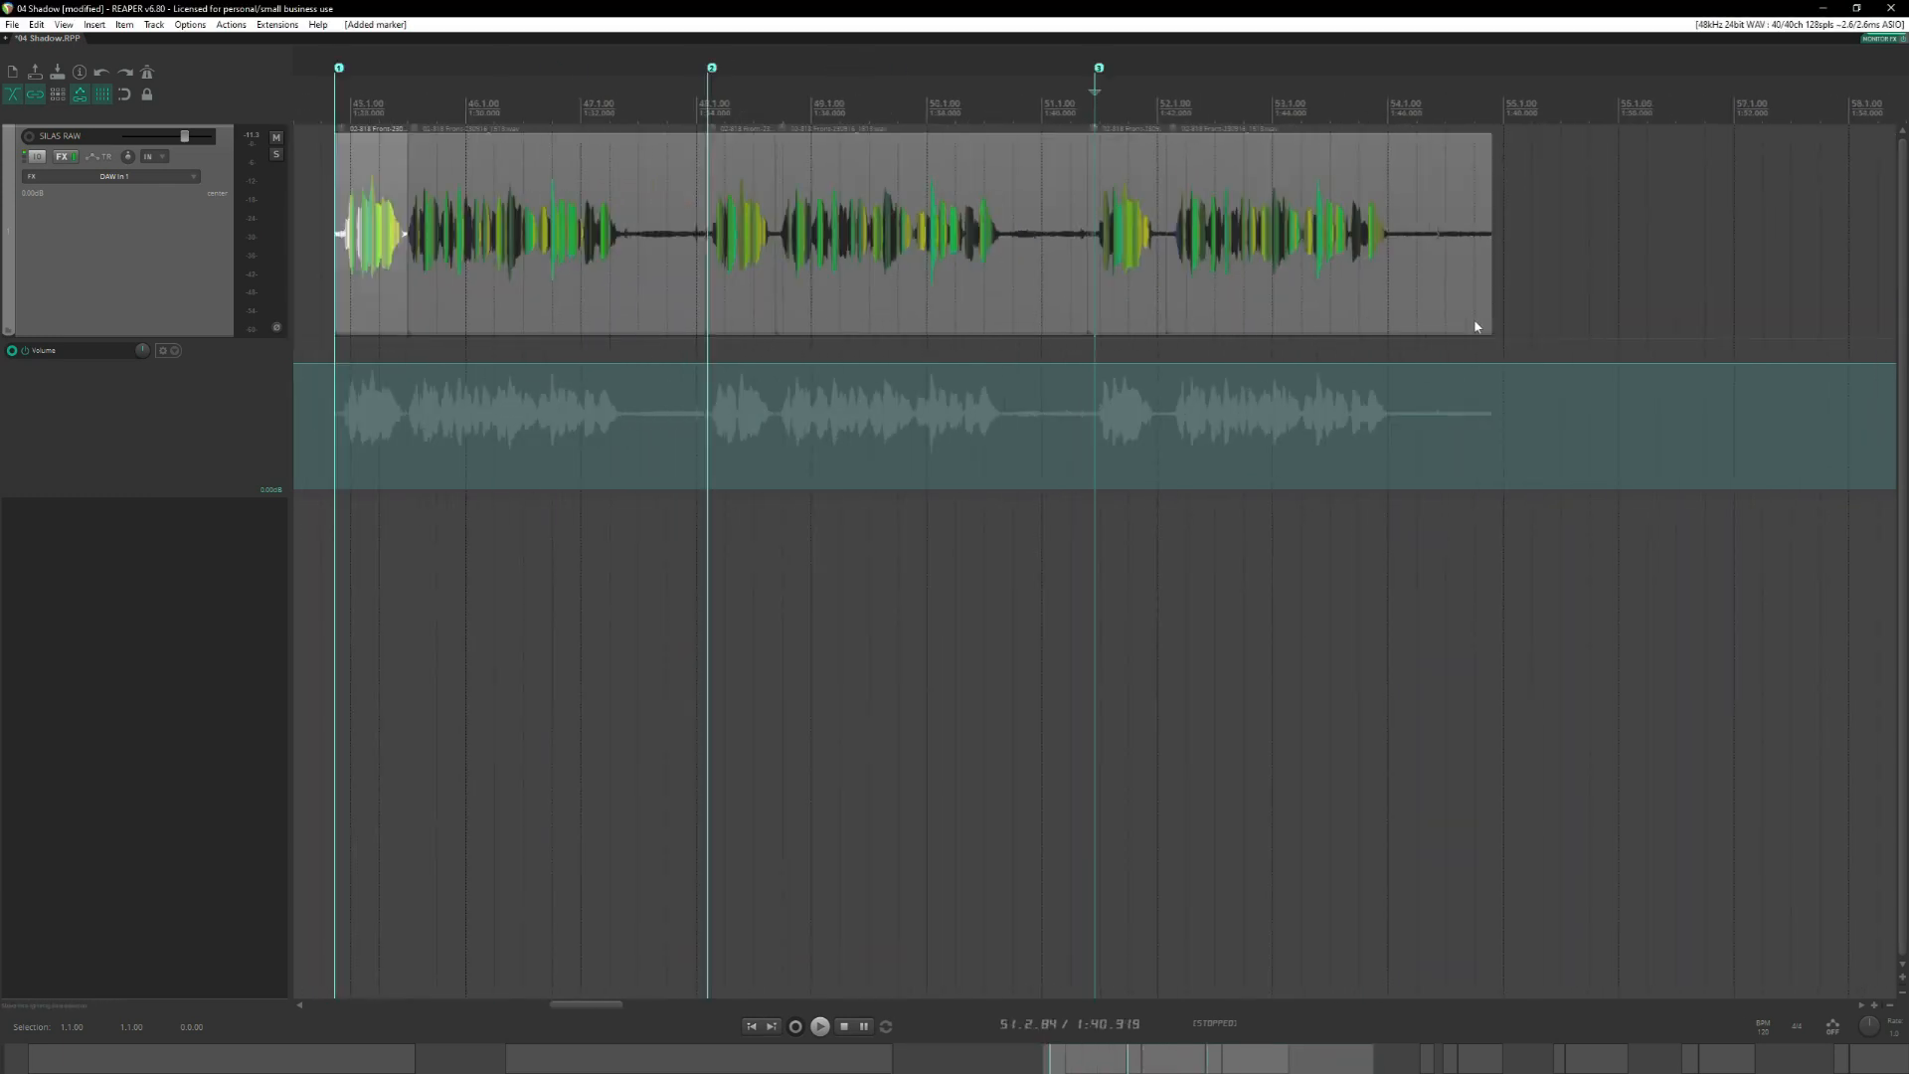
{"action": "left_click", "coordinate": [1061, 115]}
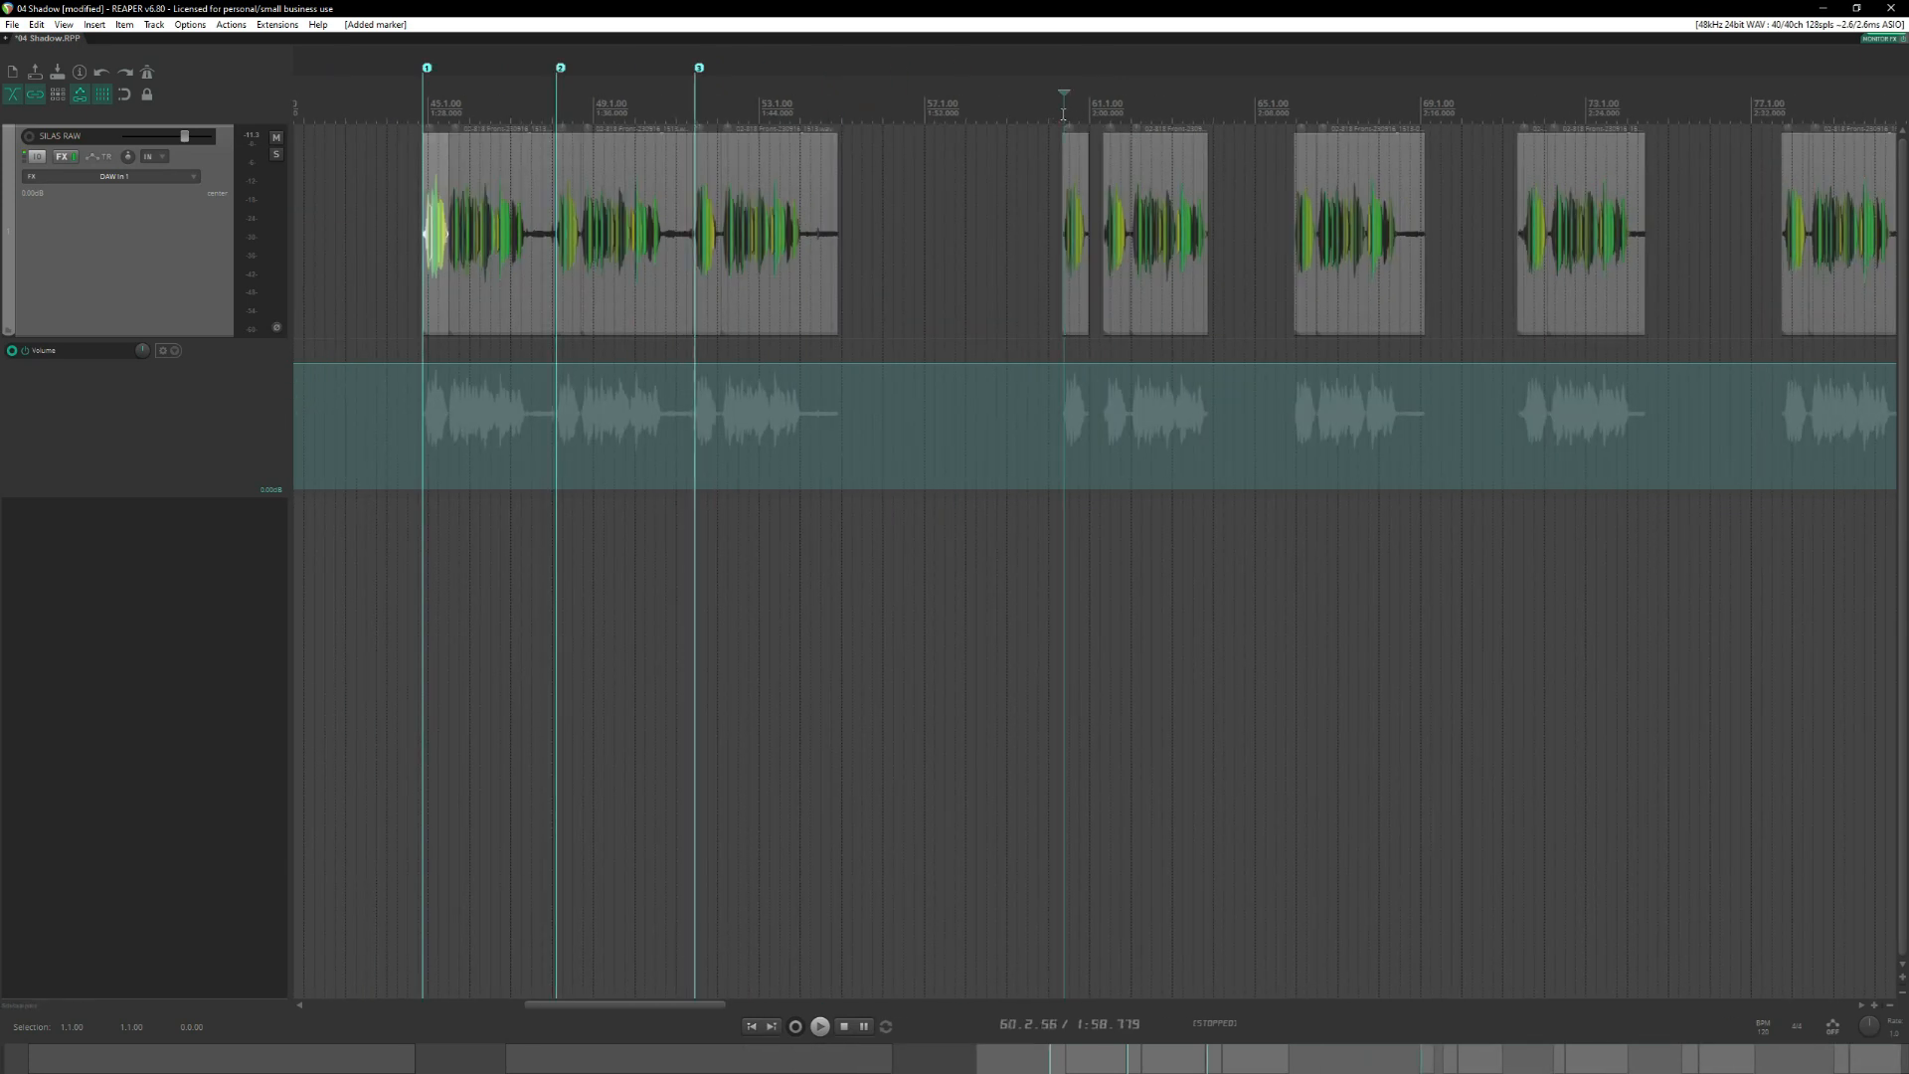
{"action": "scroll", "coordinate": [1114, 179], "scroll_direction": "up", "scroll_amount": 5}
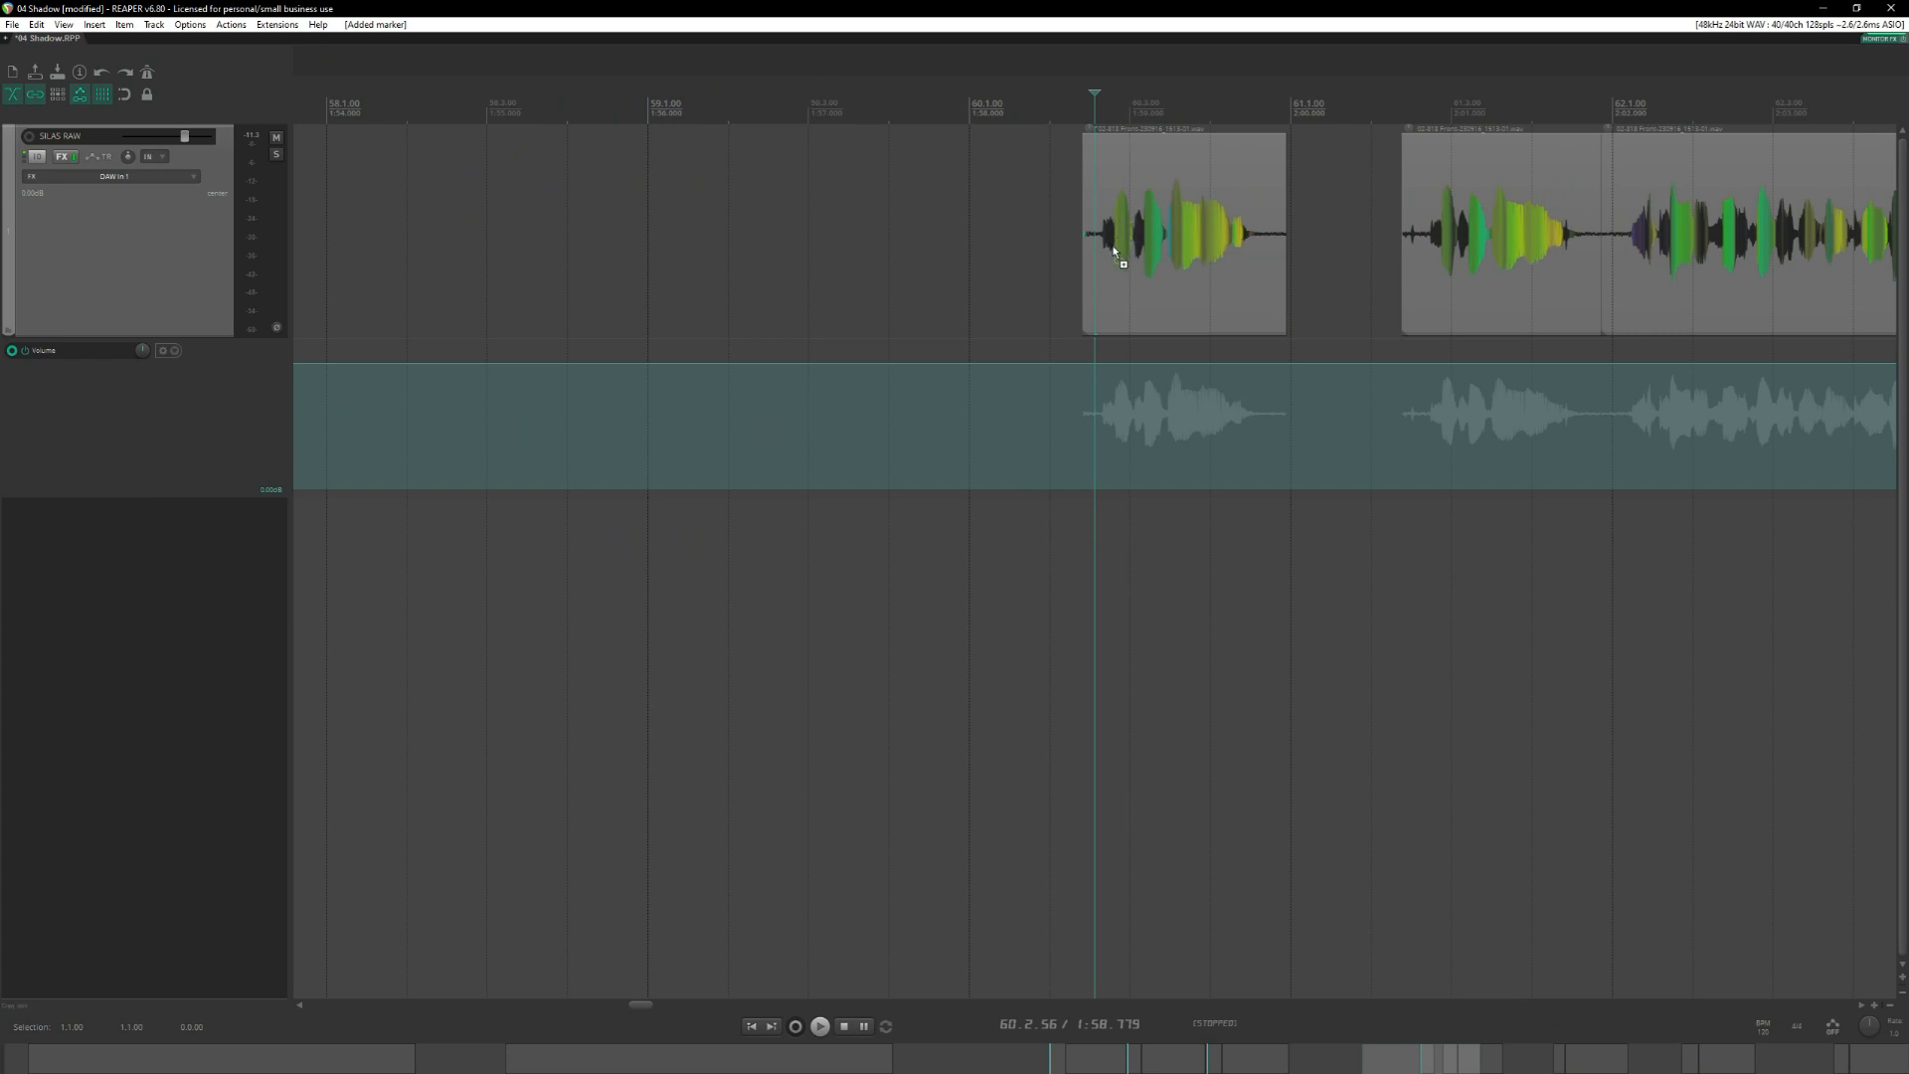
{"action": "scroll", "coordinate": [1114, 251], "scroll_direction": "up", "scroll_amount": 6}
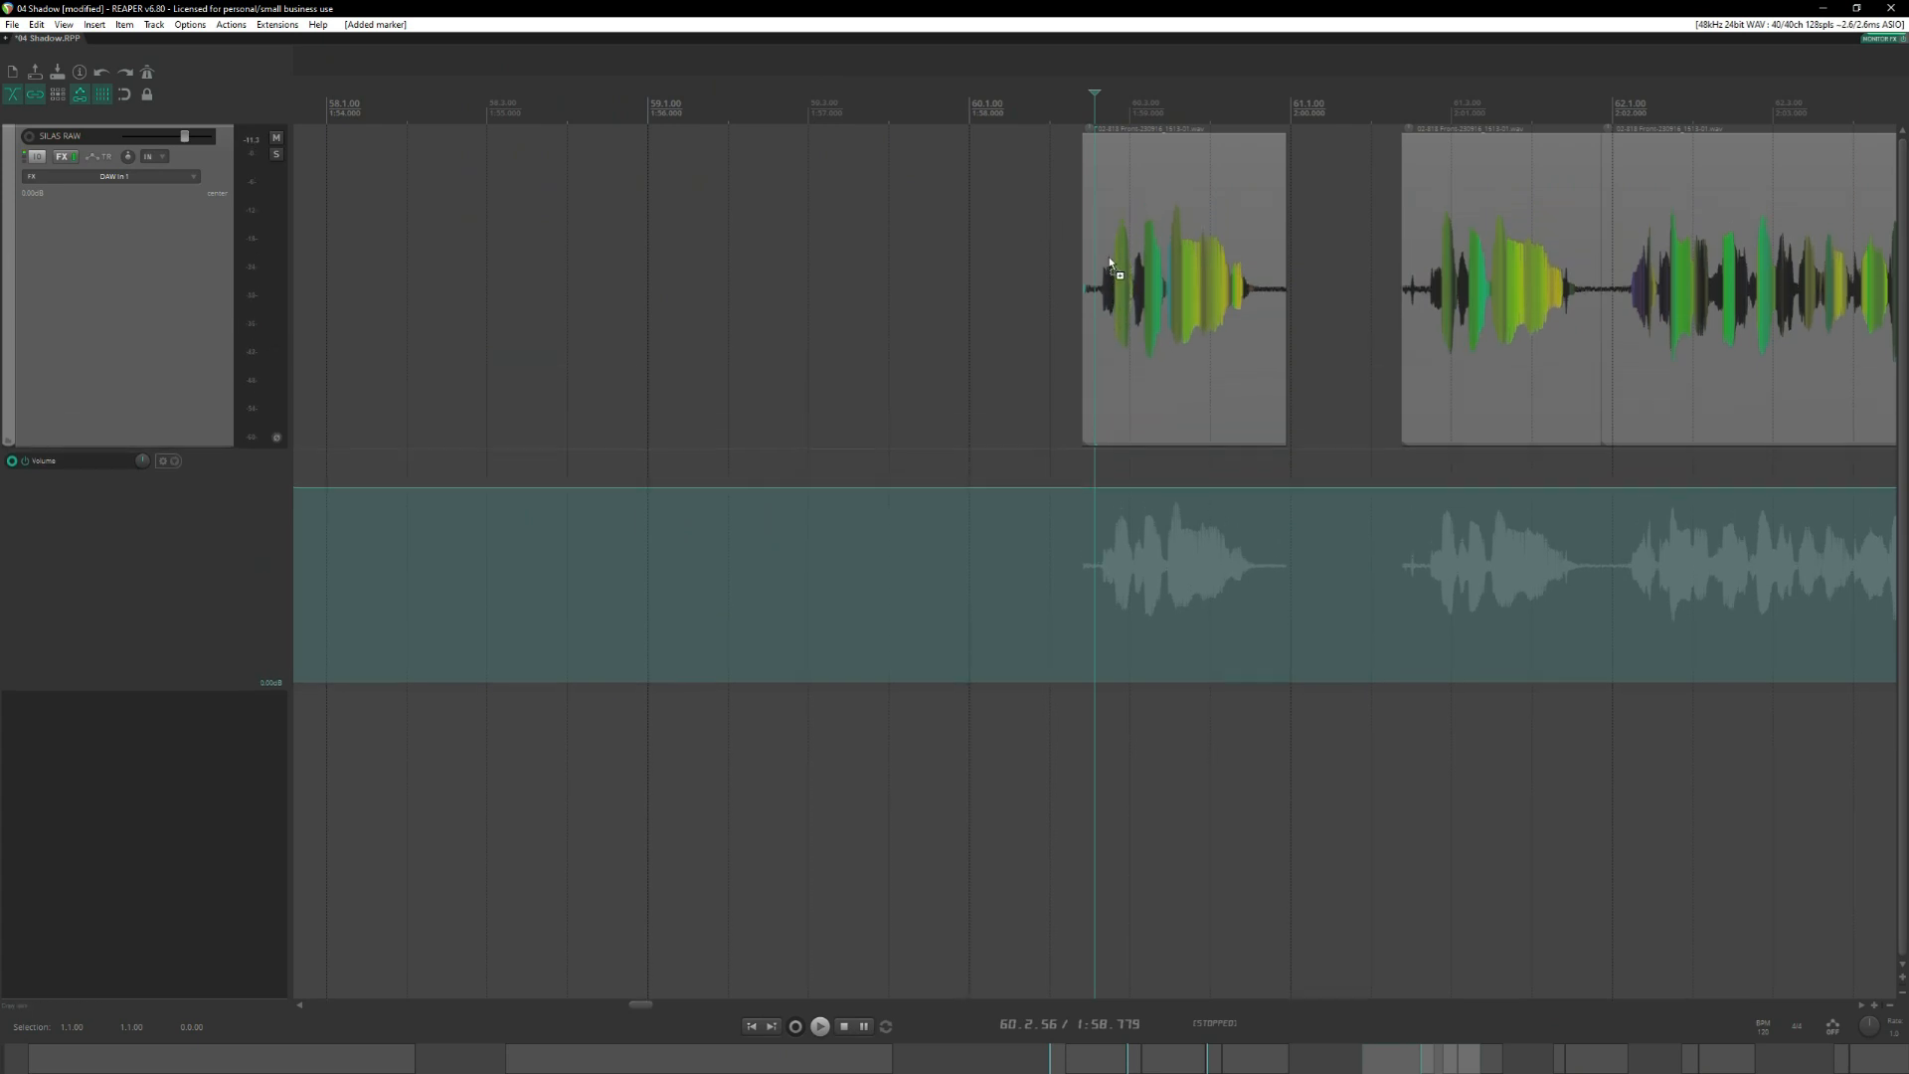
{"action": "scroll", "coordinate": [1106, 266], "scroll_direction": "up", "scroll_amount": 2}
{"action": "scroll", "coordinate": [1103, 284], "scroll_direction": "down", "scroll_amount": 4}
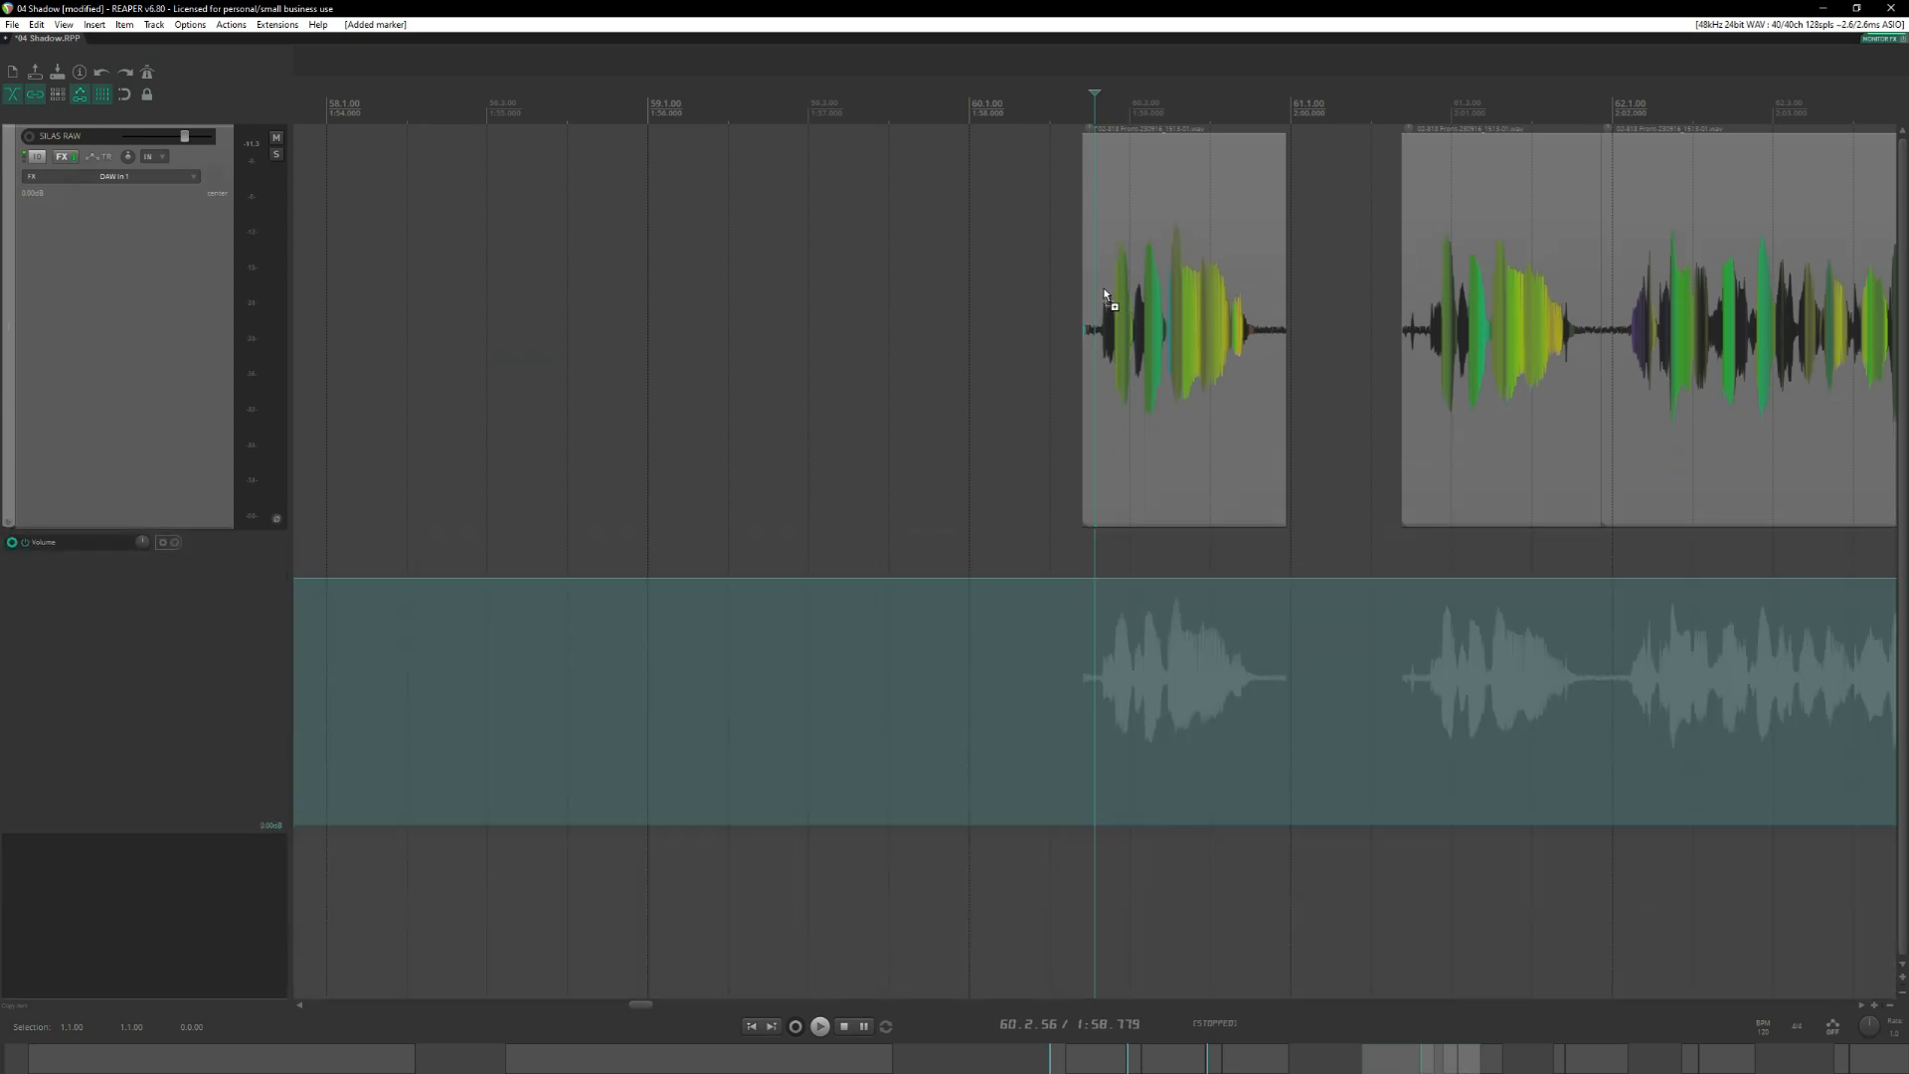
{"action": "scroll", "coordinate": [1103, 289], "scroll_direction": "up", "scroll_amount": 1}
{"action": "scroll", "coordinate": [1103, 289], "scroll_direction": "down", "scroll_amount": 1}
{"action": "scroll", "coordinate": [1050, 676], "scroll_direction": "up", "scroll_amount": 1}
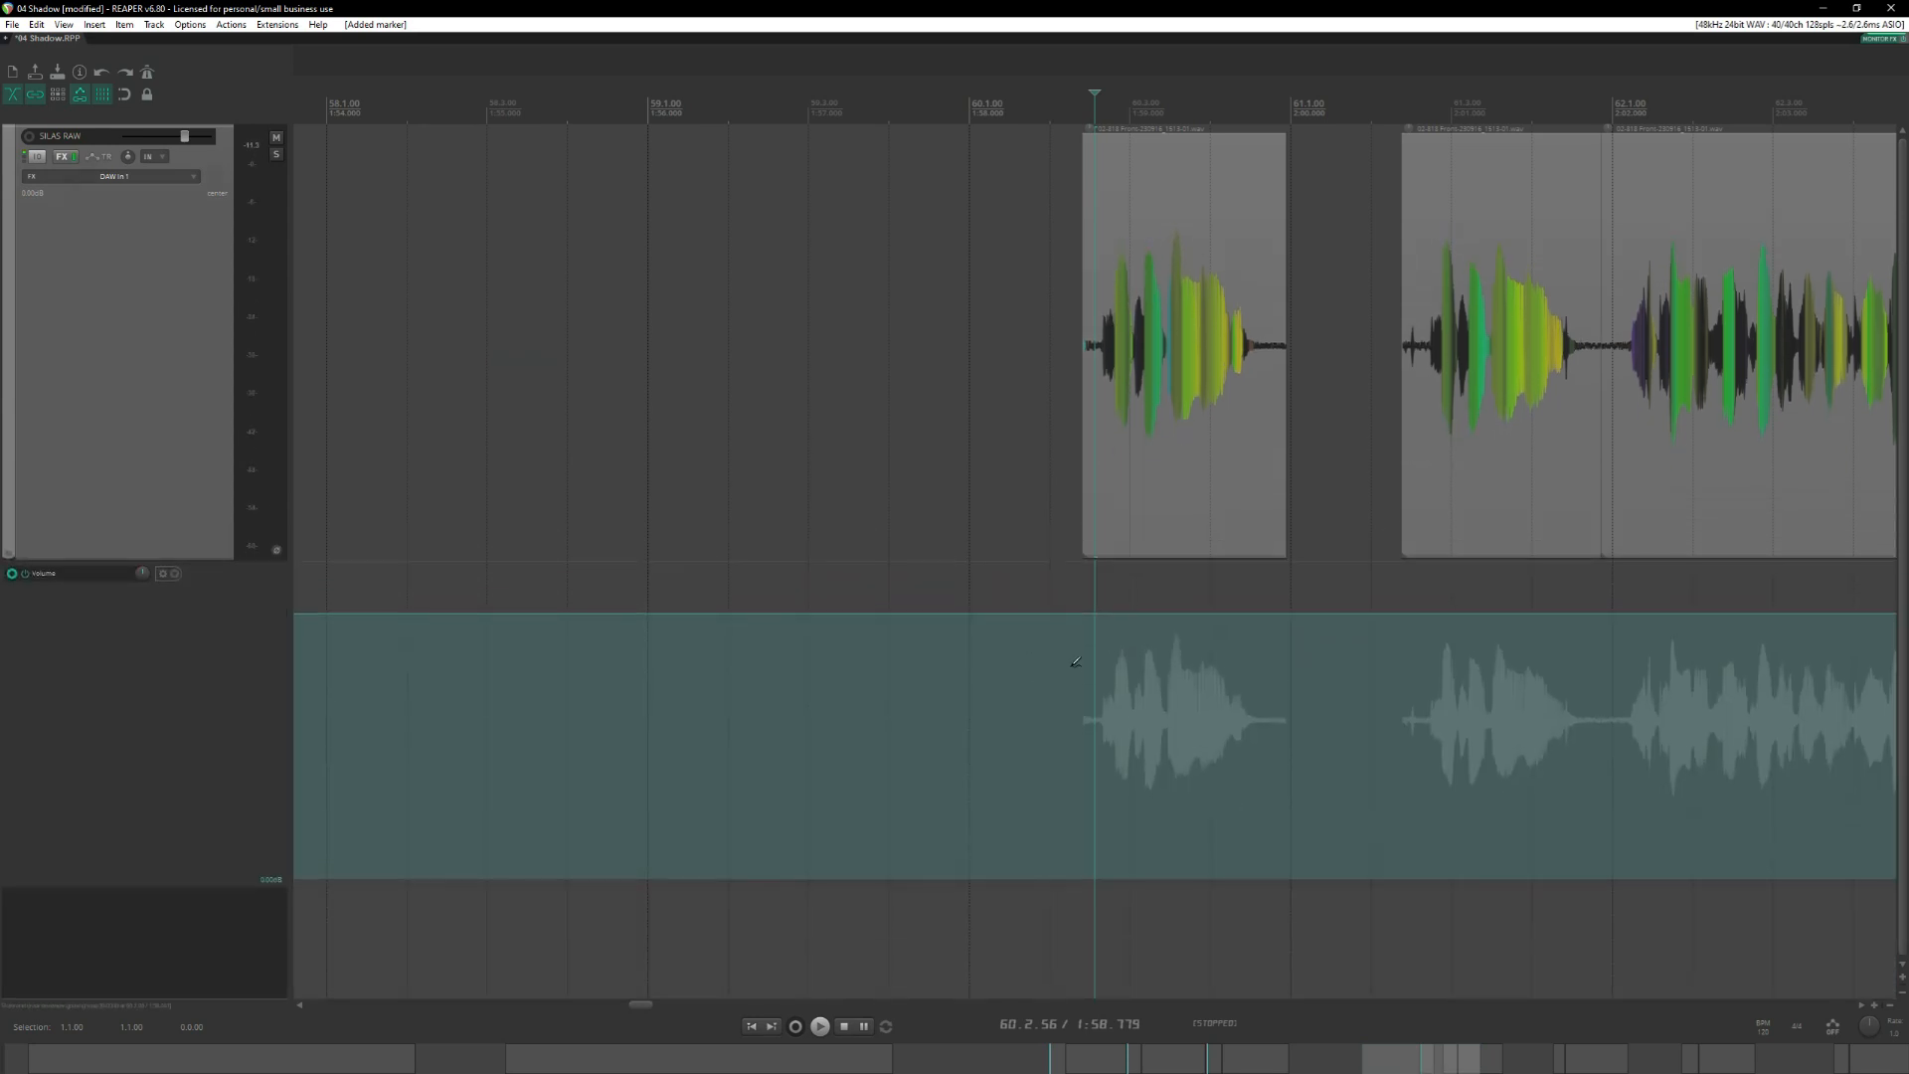
{"action": "scroll", "coordinate": [1073, 660], "scroll_direction": "down", "scroll_amount": 1}
Play the opening of the first take from its marker at 44.4.39.
{"action": "key", "text": "space"}
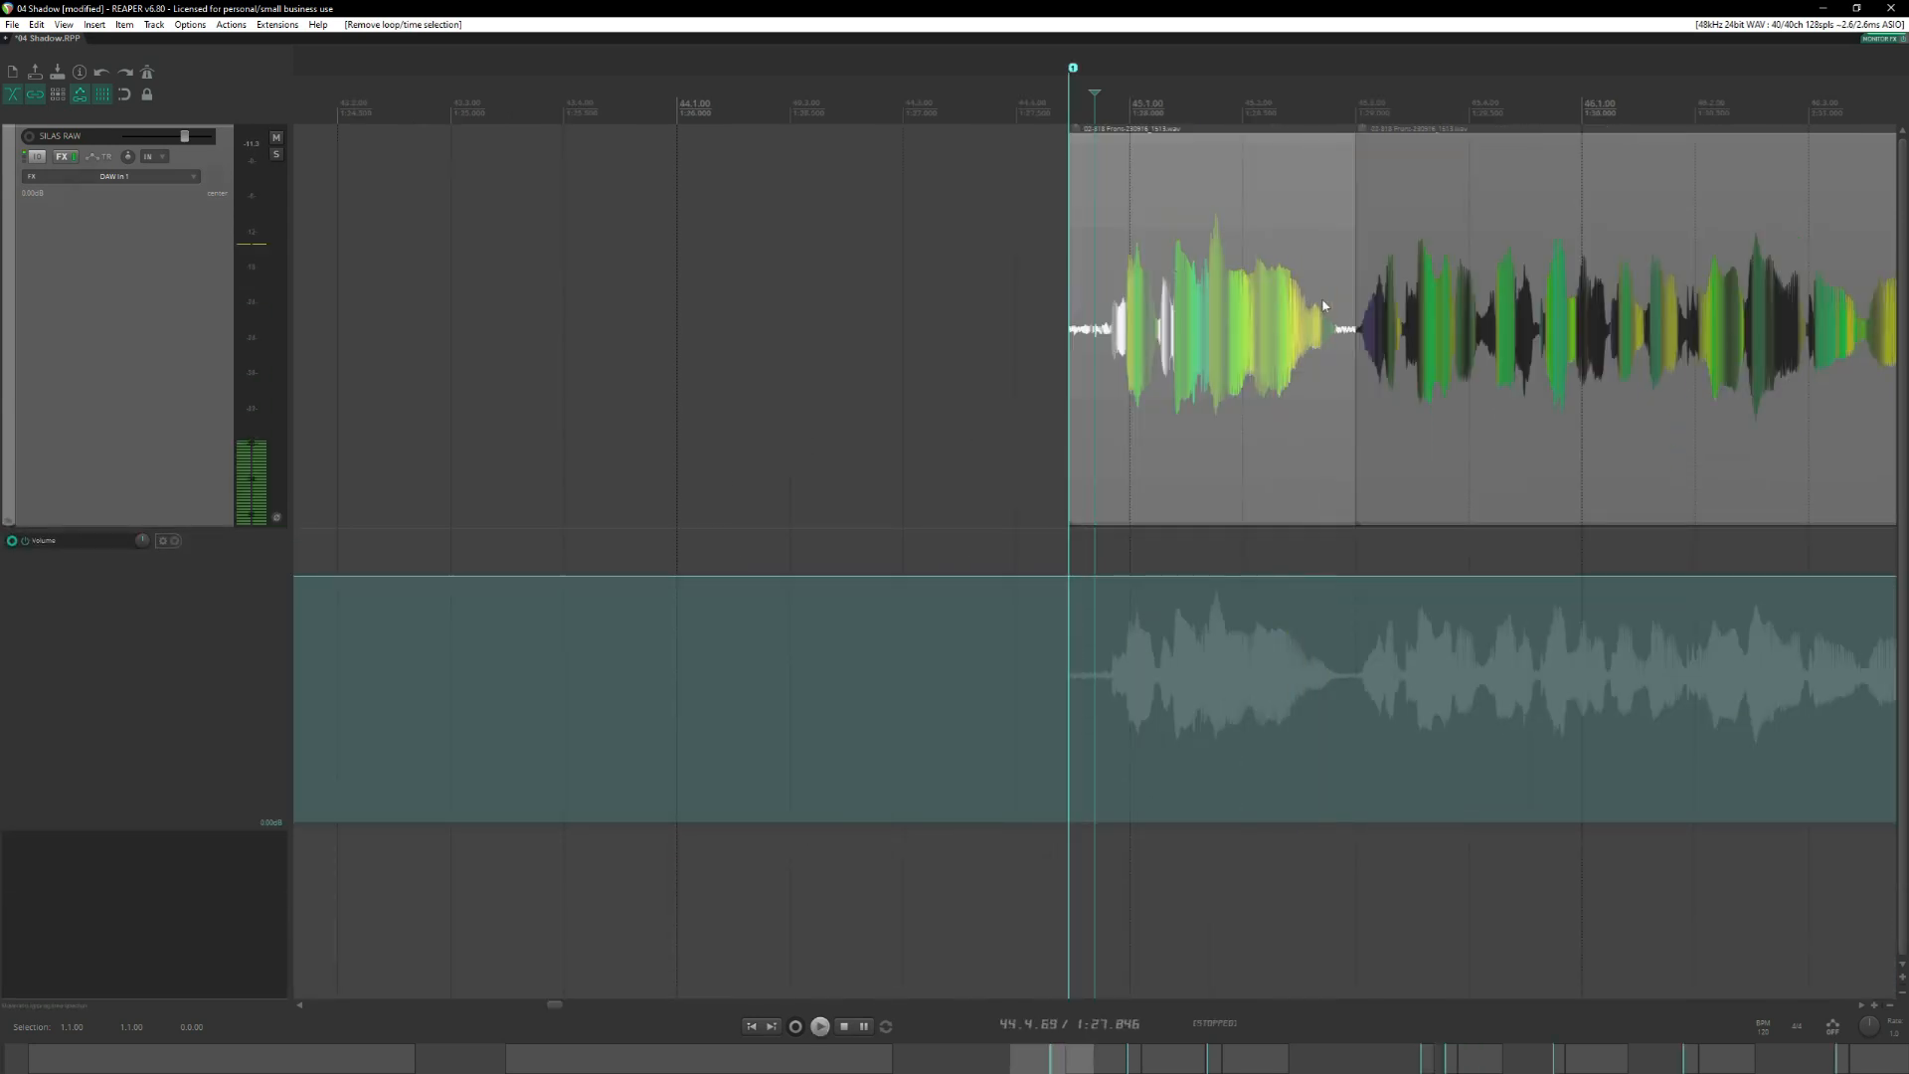
{"action": "scroll", "coordinate": [1278, 184], "scroll_direction": "down", "scroll_amount": 4}
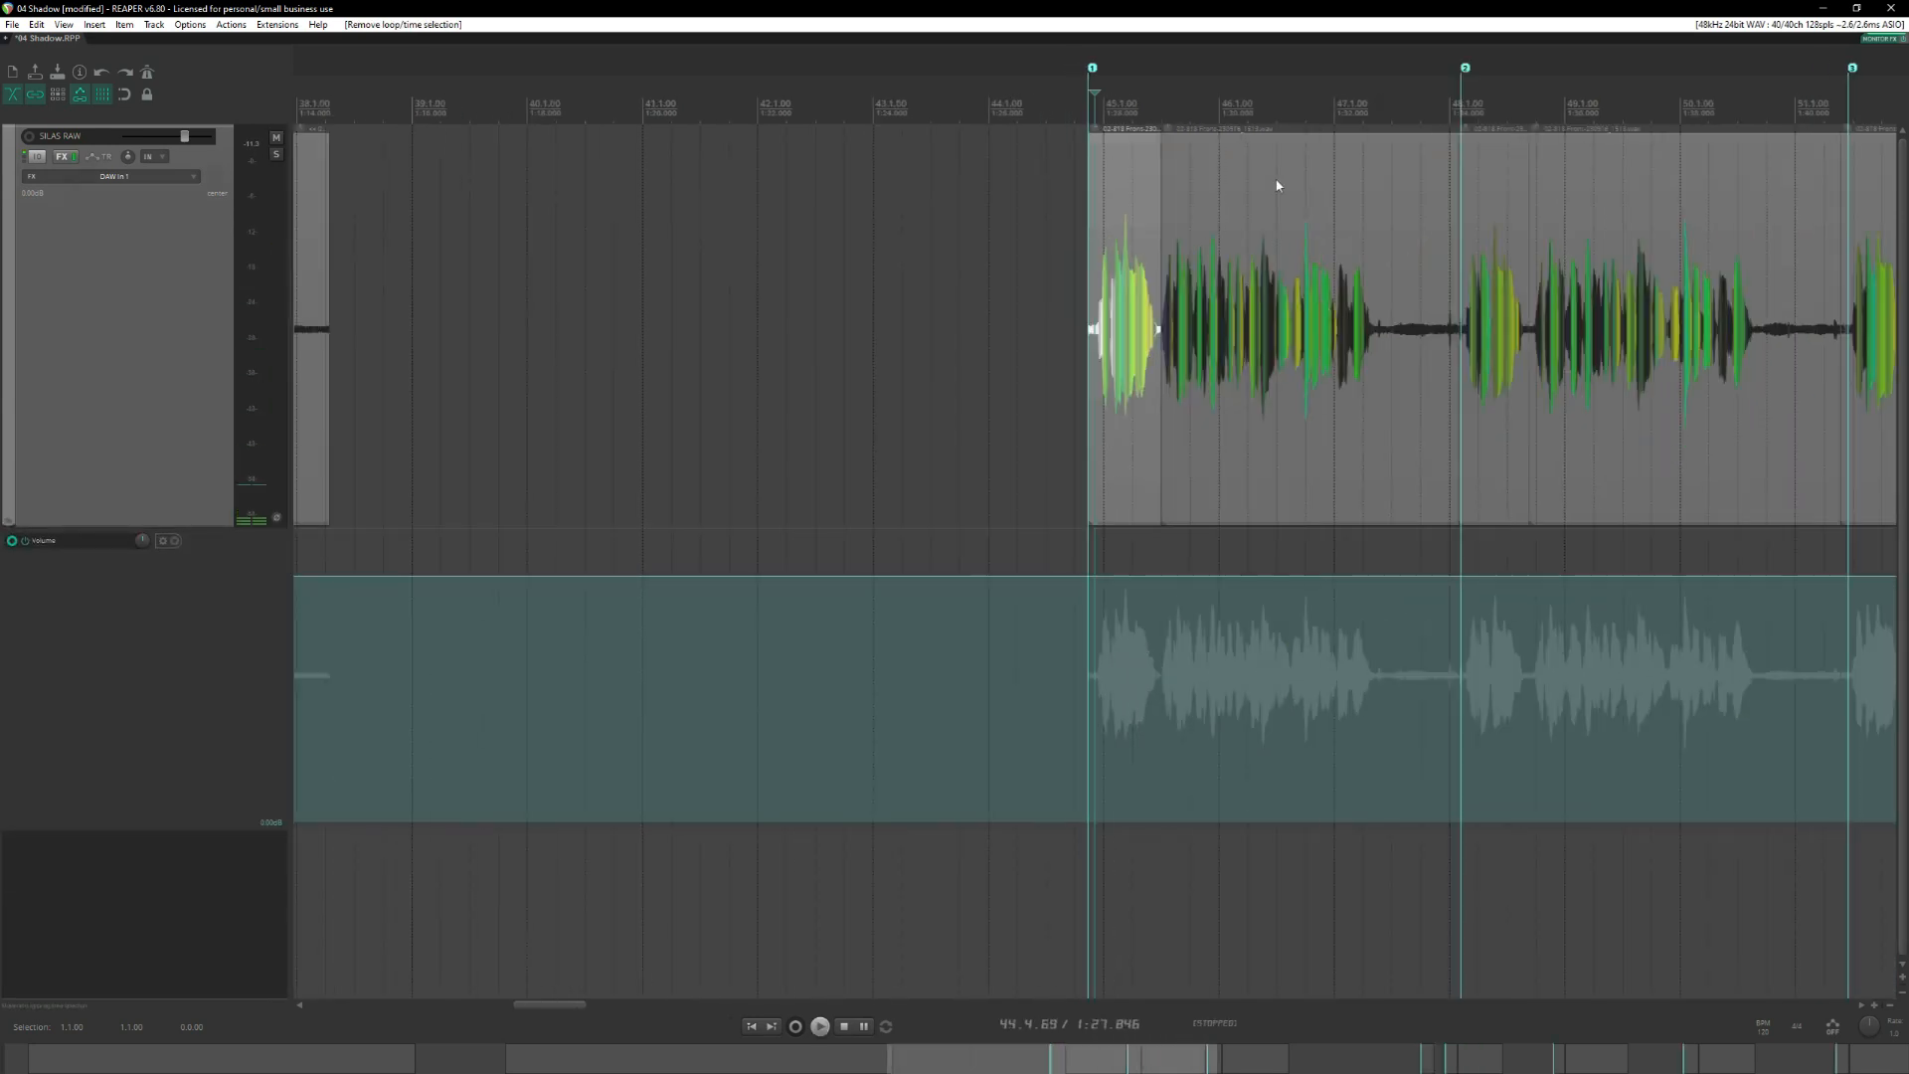
{"action": "left_click", "coordinate": [1453, 111]}
{"action": "scroll", "coordinate": [1454, 112], "scroll_direction": "down", "scroll_amount": 5}
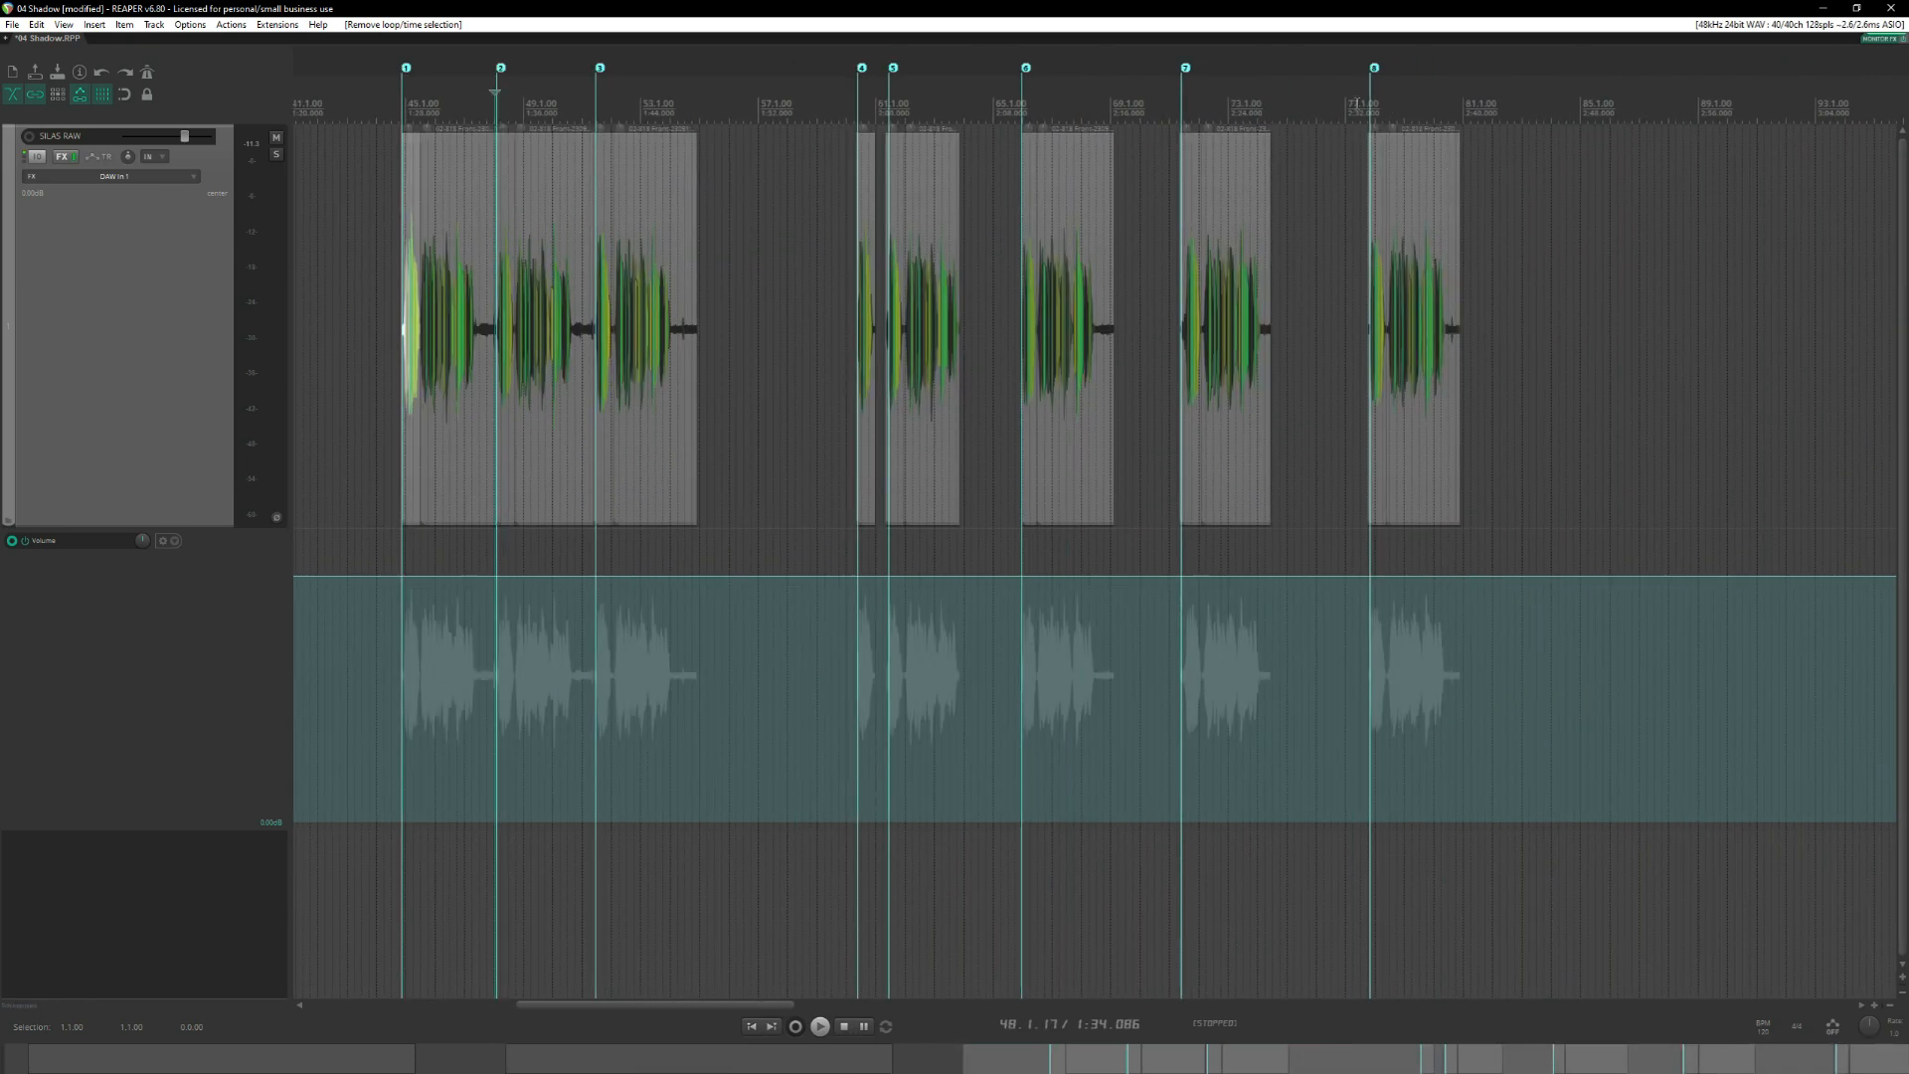
{"action": "scroll", "coordinate": [1046, 94], "scroll_direction": "left", "scroll_amount": 5}
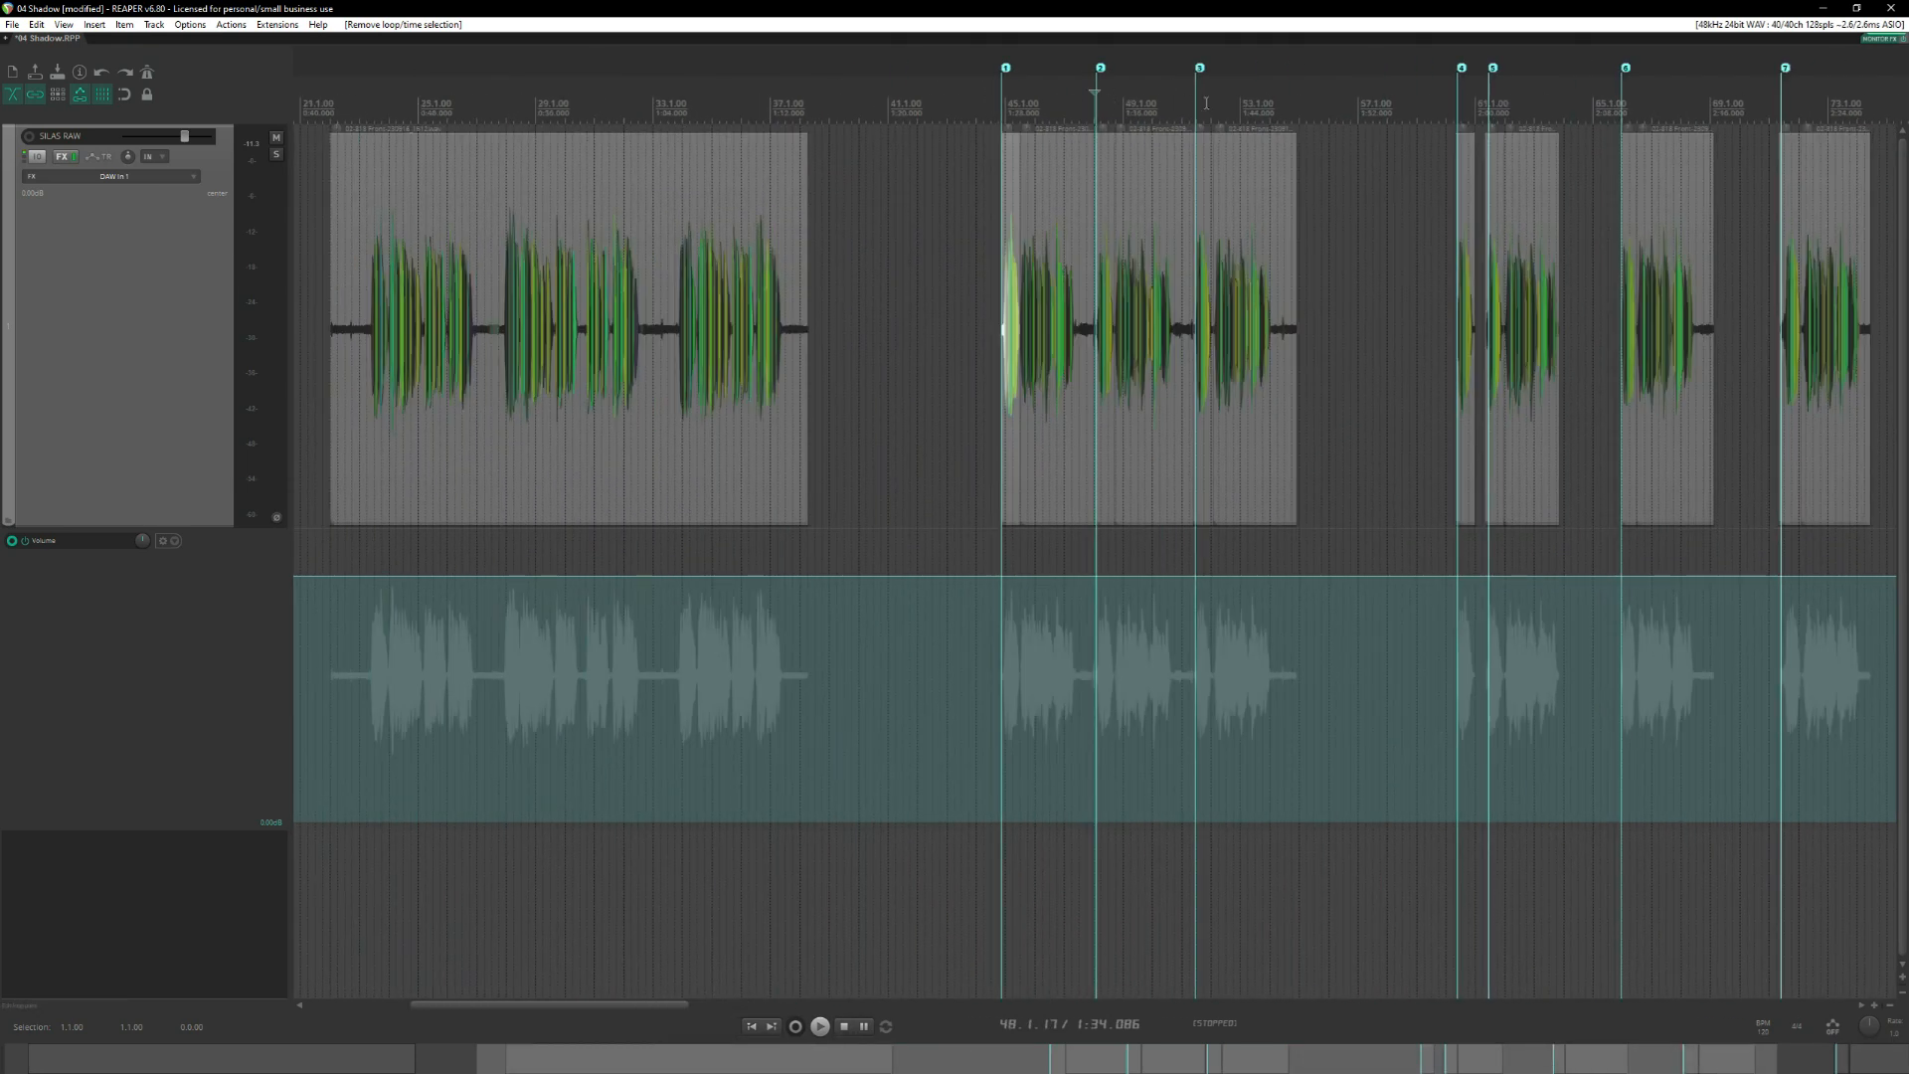
{"action": "left_click", "coordinate": [1001, 108]}
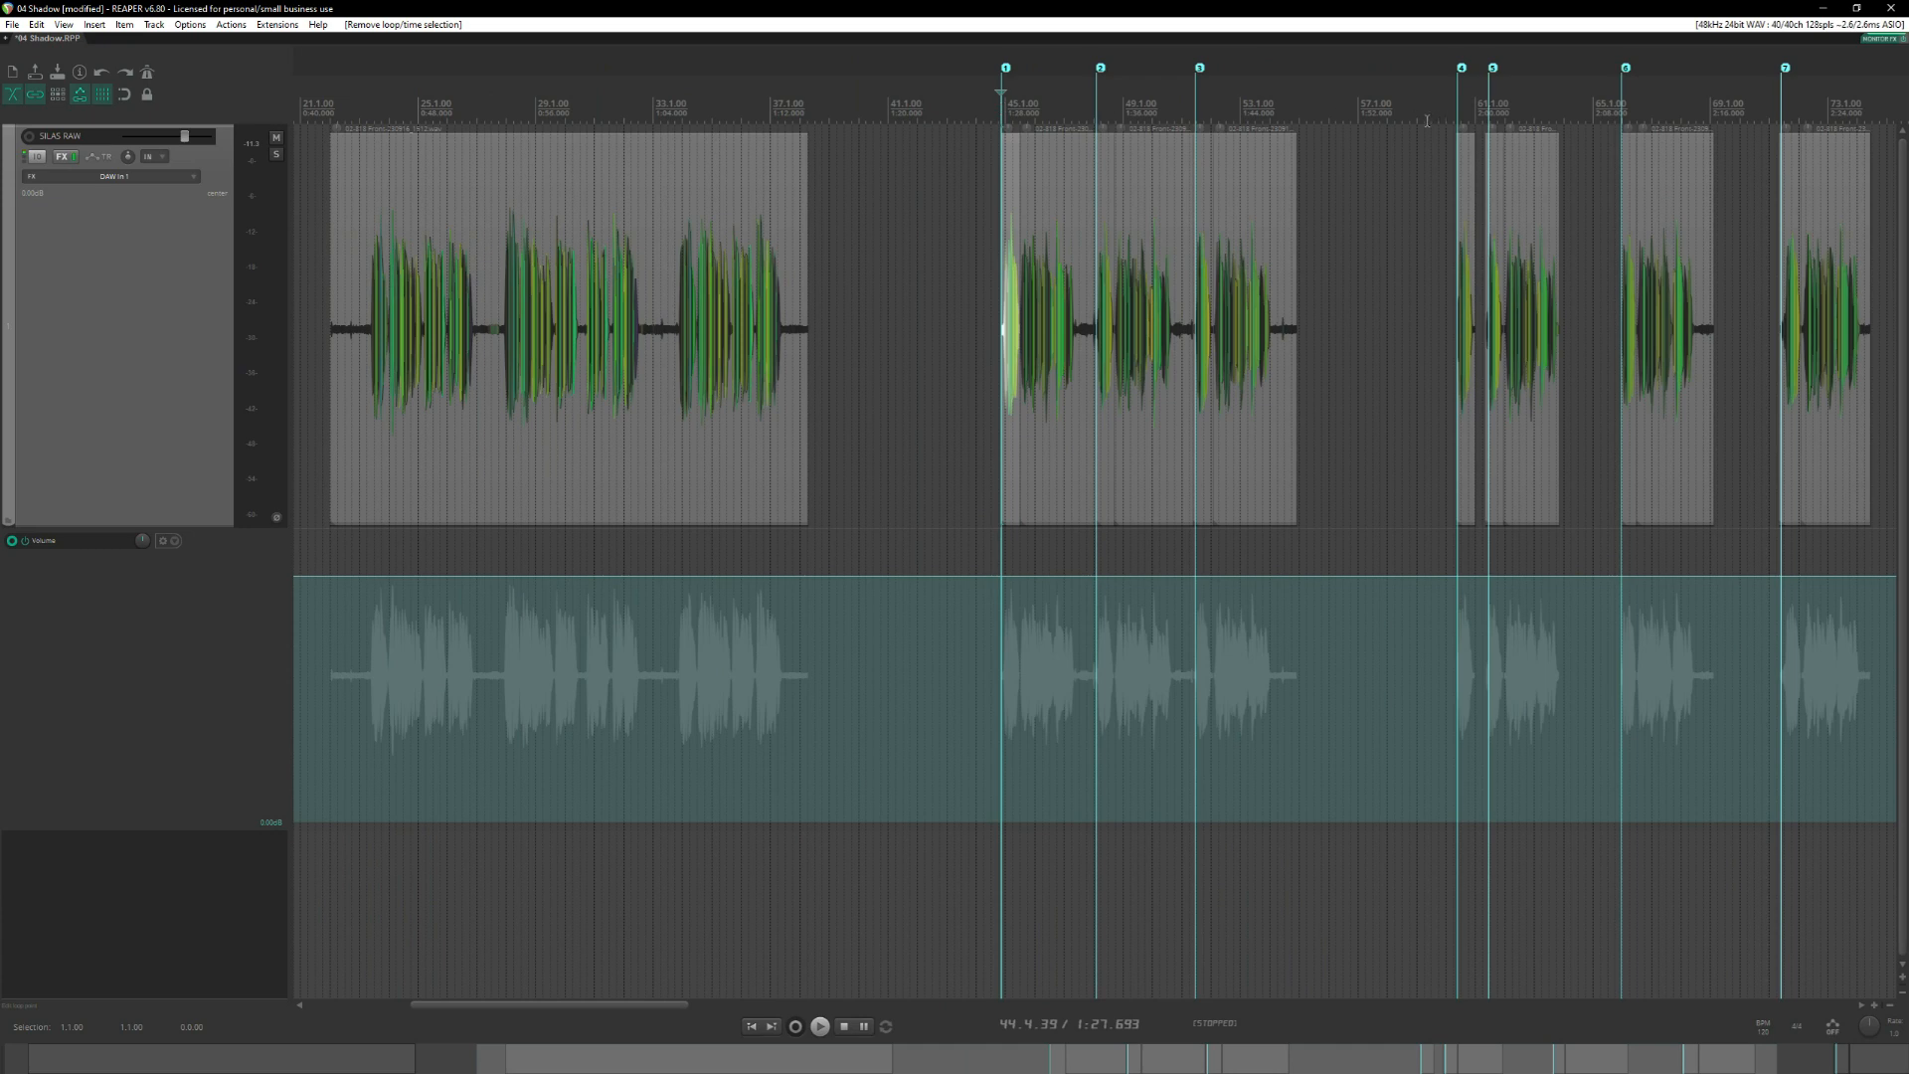
{"action": "scroll", "coordinate": [1427, 120], "scroll_direction": "right", "scroll_amount": 5}
{"action": "scroll", "coordinate": [856, 254], "scroll_direction": "up", "scroll_amount": 3}
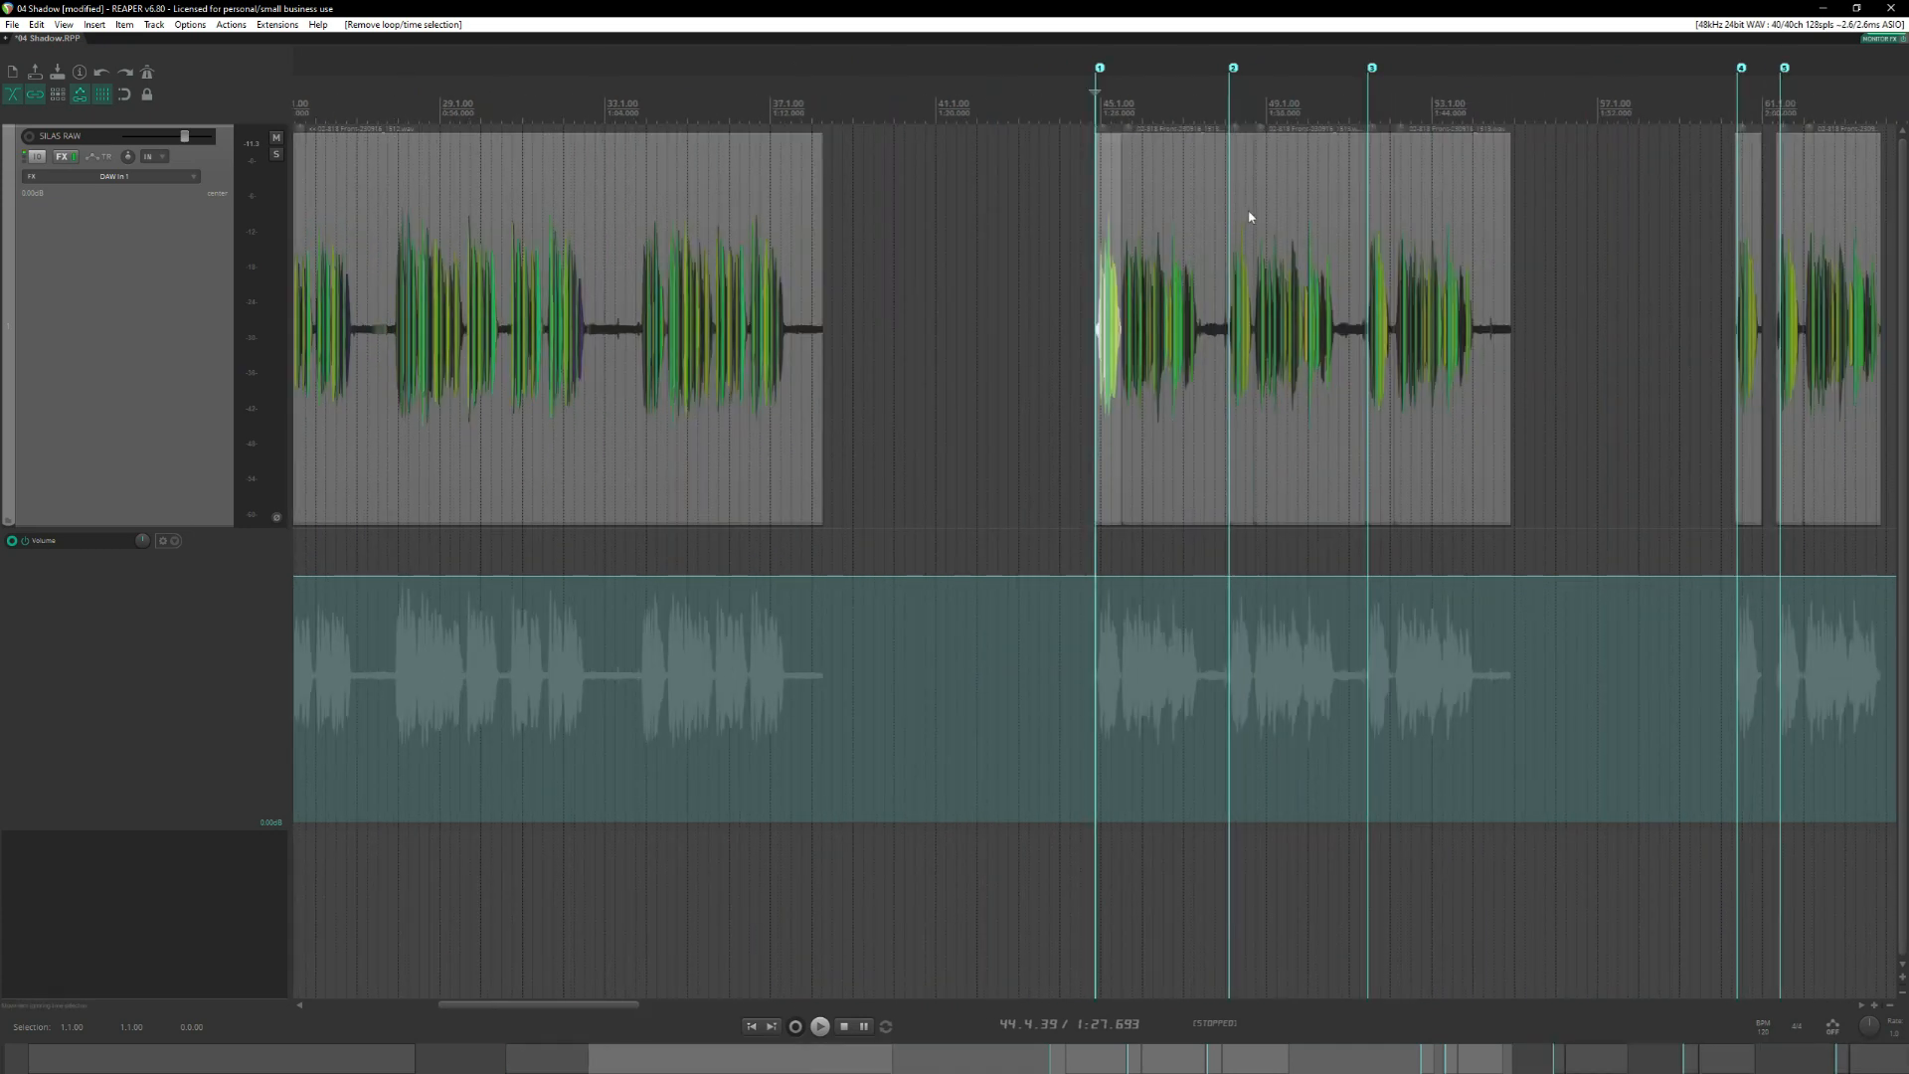
{"action": "key", "text": "space"}
Play the openings of the second and third takes from their markers to compare them.
{"action": "key", "text": "space"}
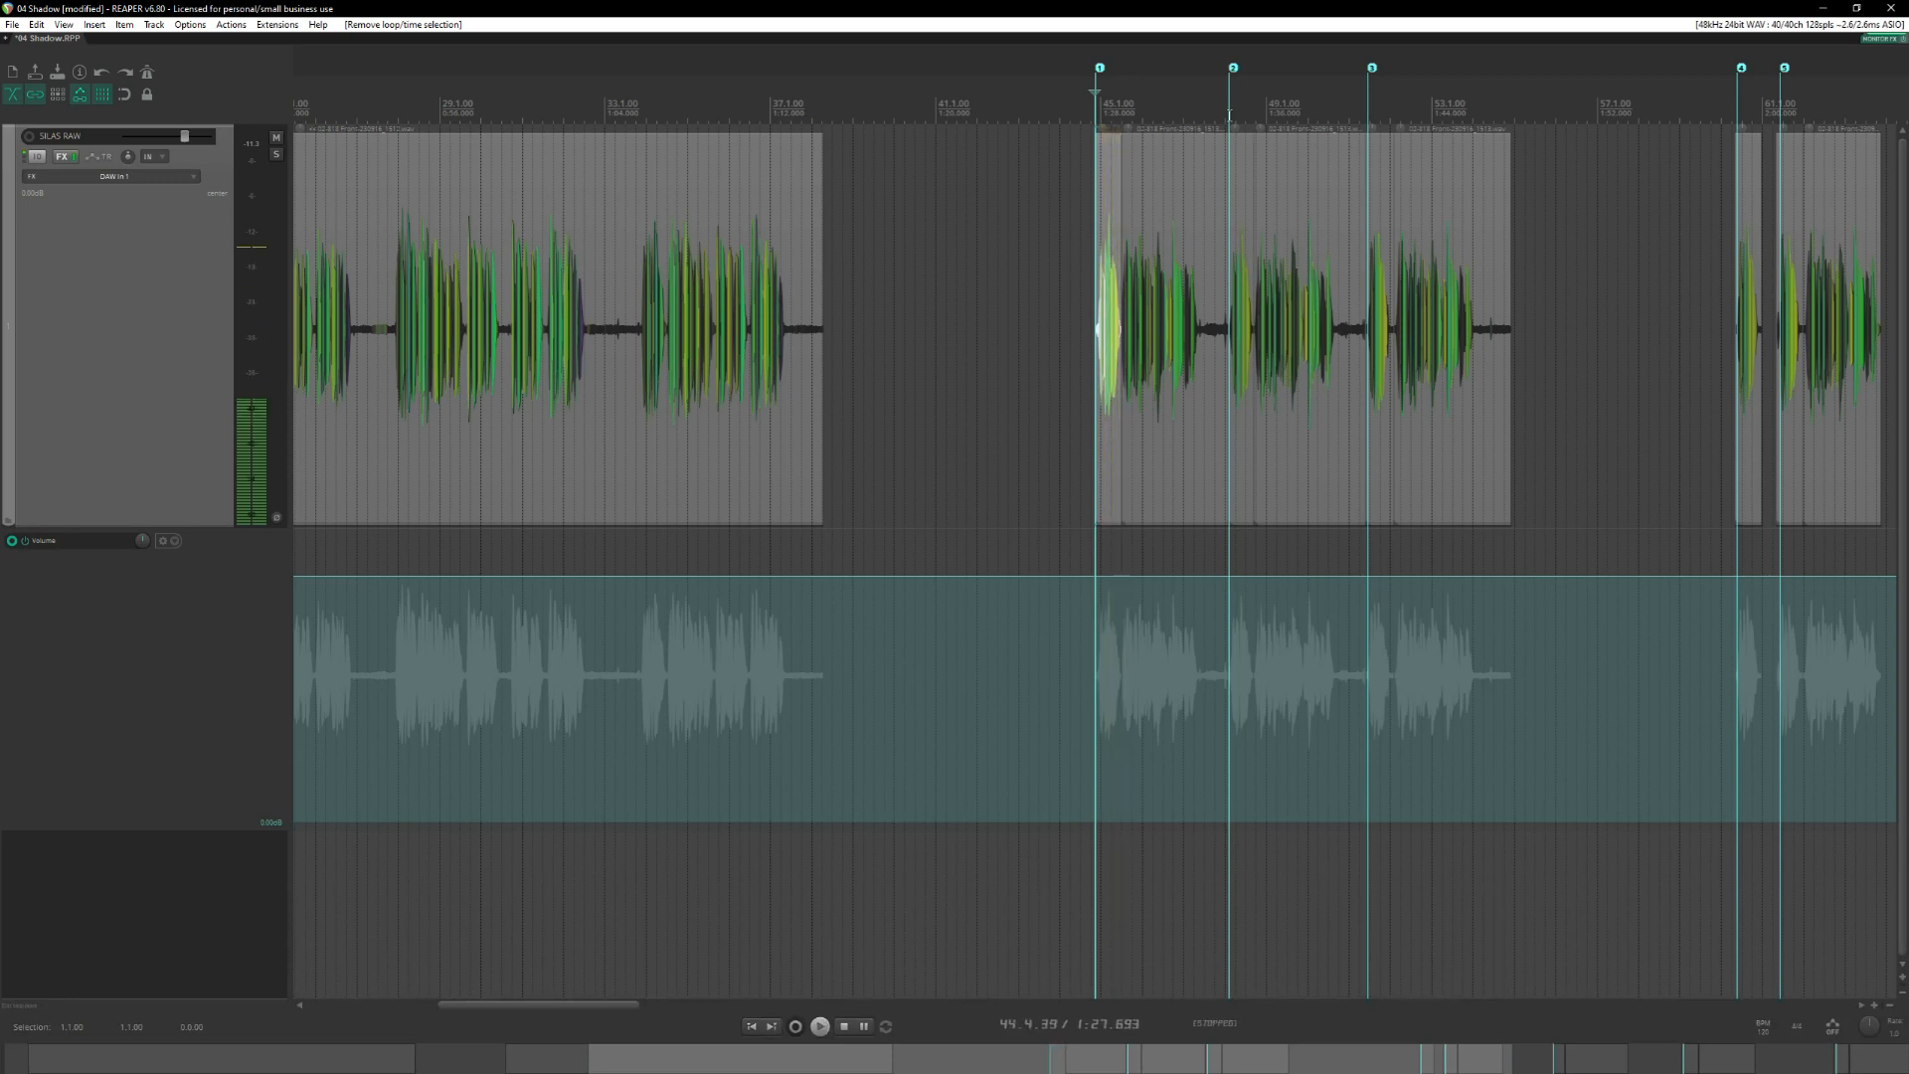
{"action": "left_click", "coordinate": [1230, 115]}
{"action": "key", "text": "space"}
{"action": "key", "text": "space"}
{"action": "left_click", "coordinate": [1367, 114]}
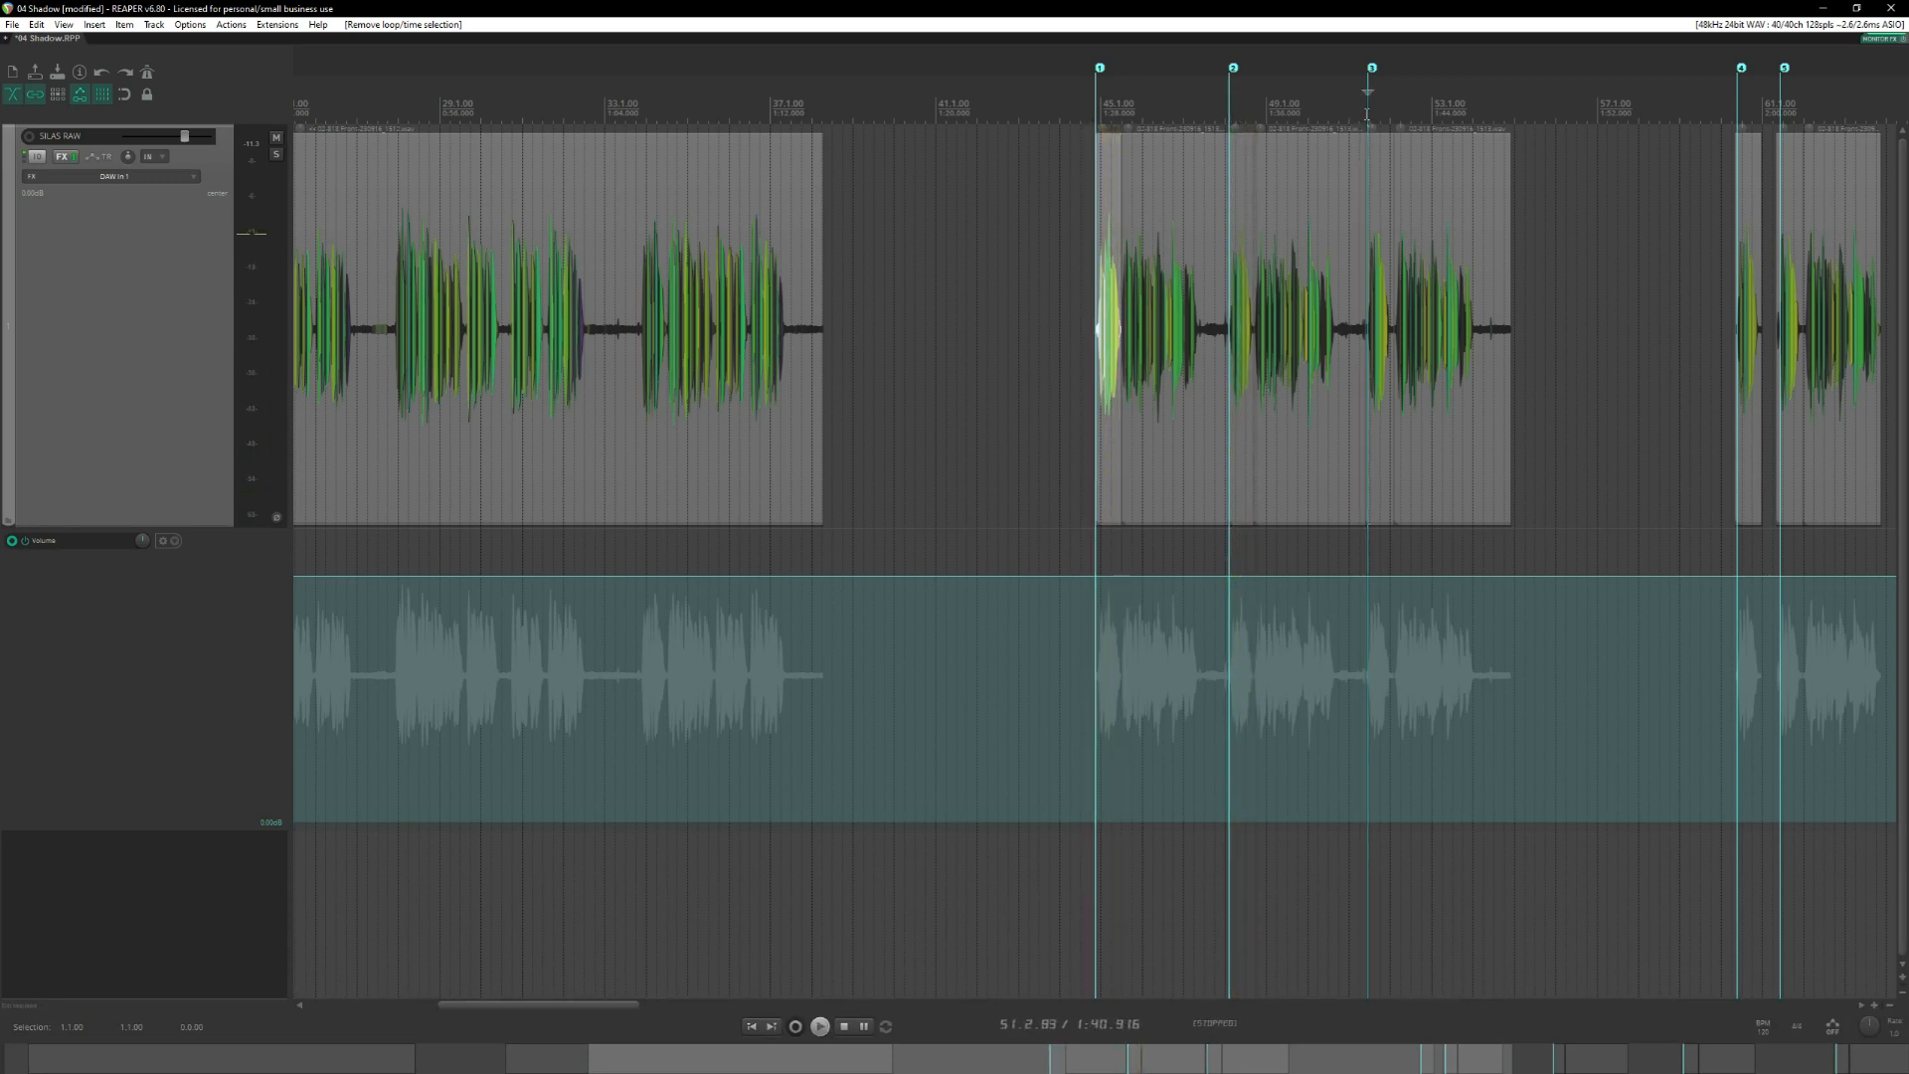
{"action": "key", "text": "space"}
{"action": "key", "text": "space"}
Replay the opening phrase of the first take from its marker.
{"action": "left_click", "coordinate": [1091, 114]}
{"action": "scroll", "coordinate": [1249, 198], "scroll_direction": "up", "scroll_amount": 5}
{"action": "scroll", "coordinate": [1249, 197], "scroll_direction": "up", "scroll_amount": 3}
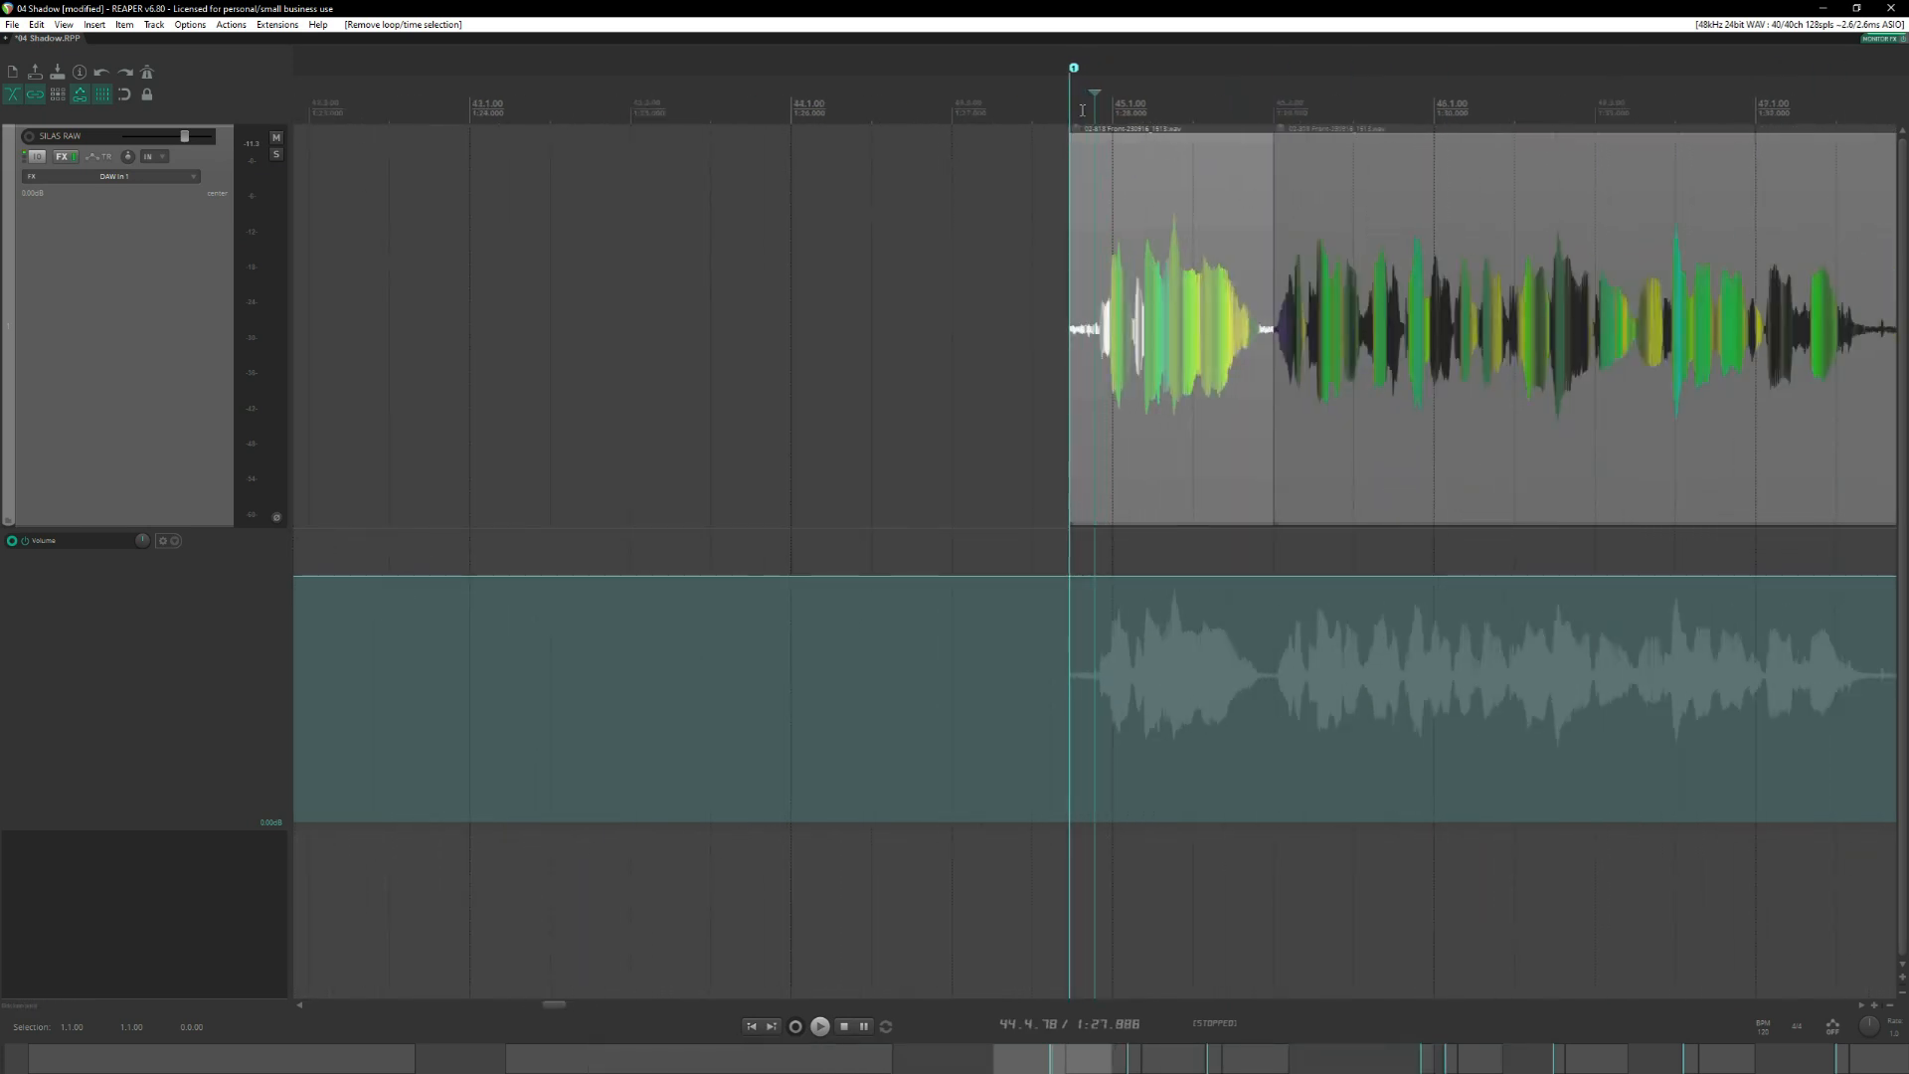
{"action": "left_click", "coordinate": [1069, 106]}
{"action": "key", "text": "space"}
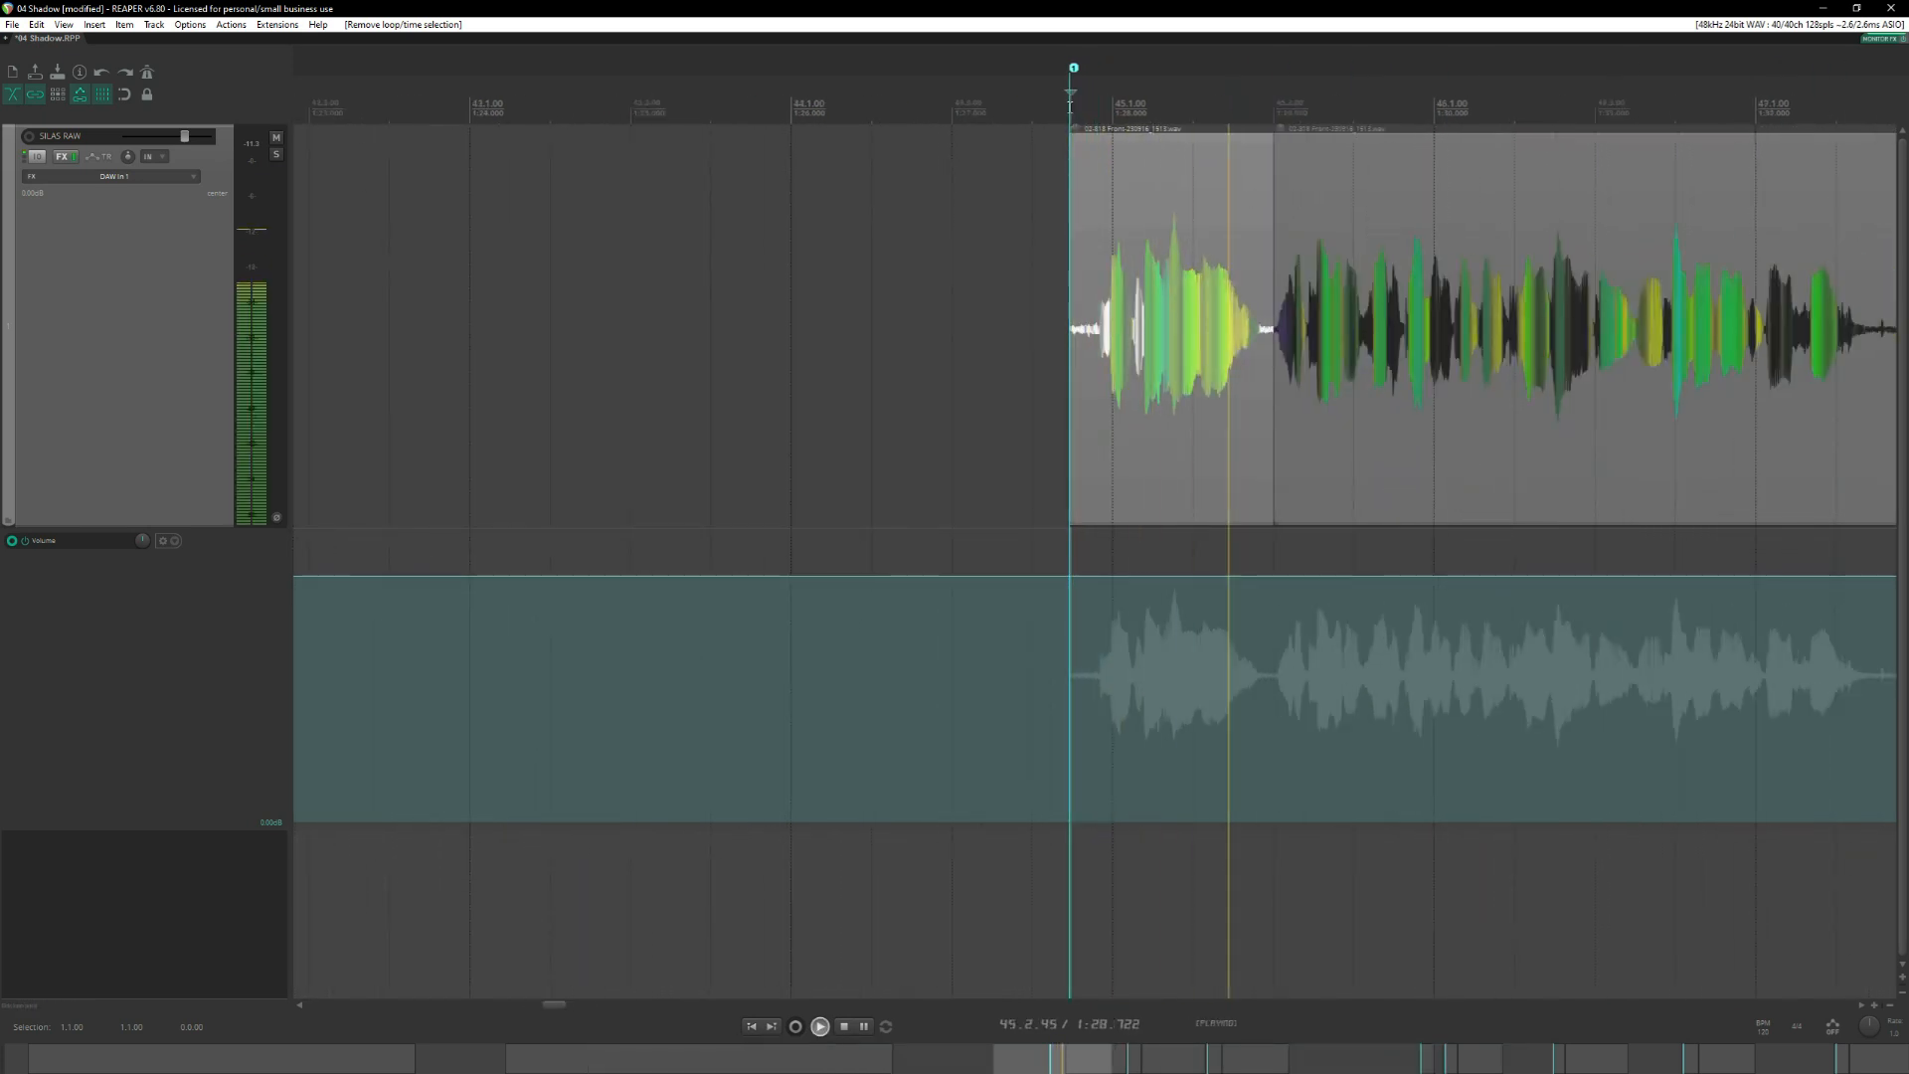
{"action": "key", "text": "space"}
Replay the opening phrase of the second take from marker 2 and of the third take from 51.2.76.
{"action": "scroll", "coordinate": [1221, 274], "scroll_direction": "down", "scroll_amount": 3}
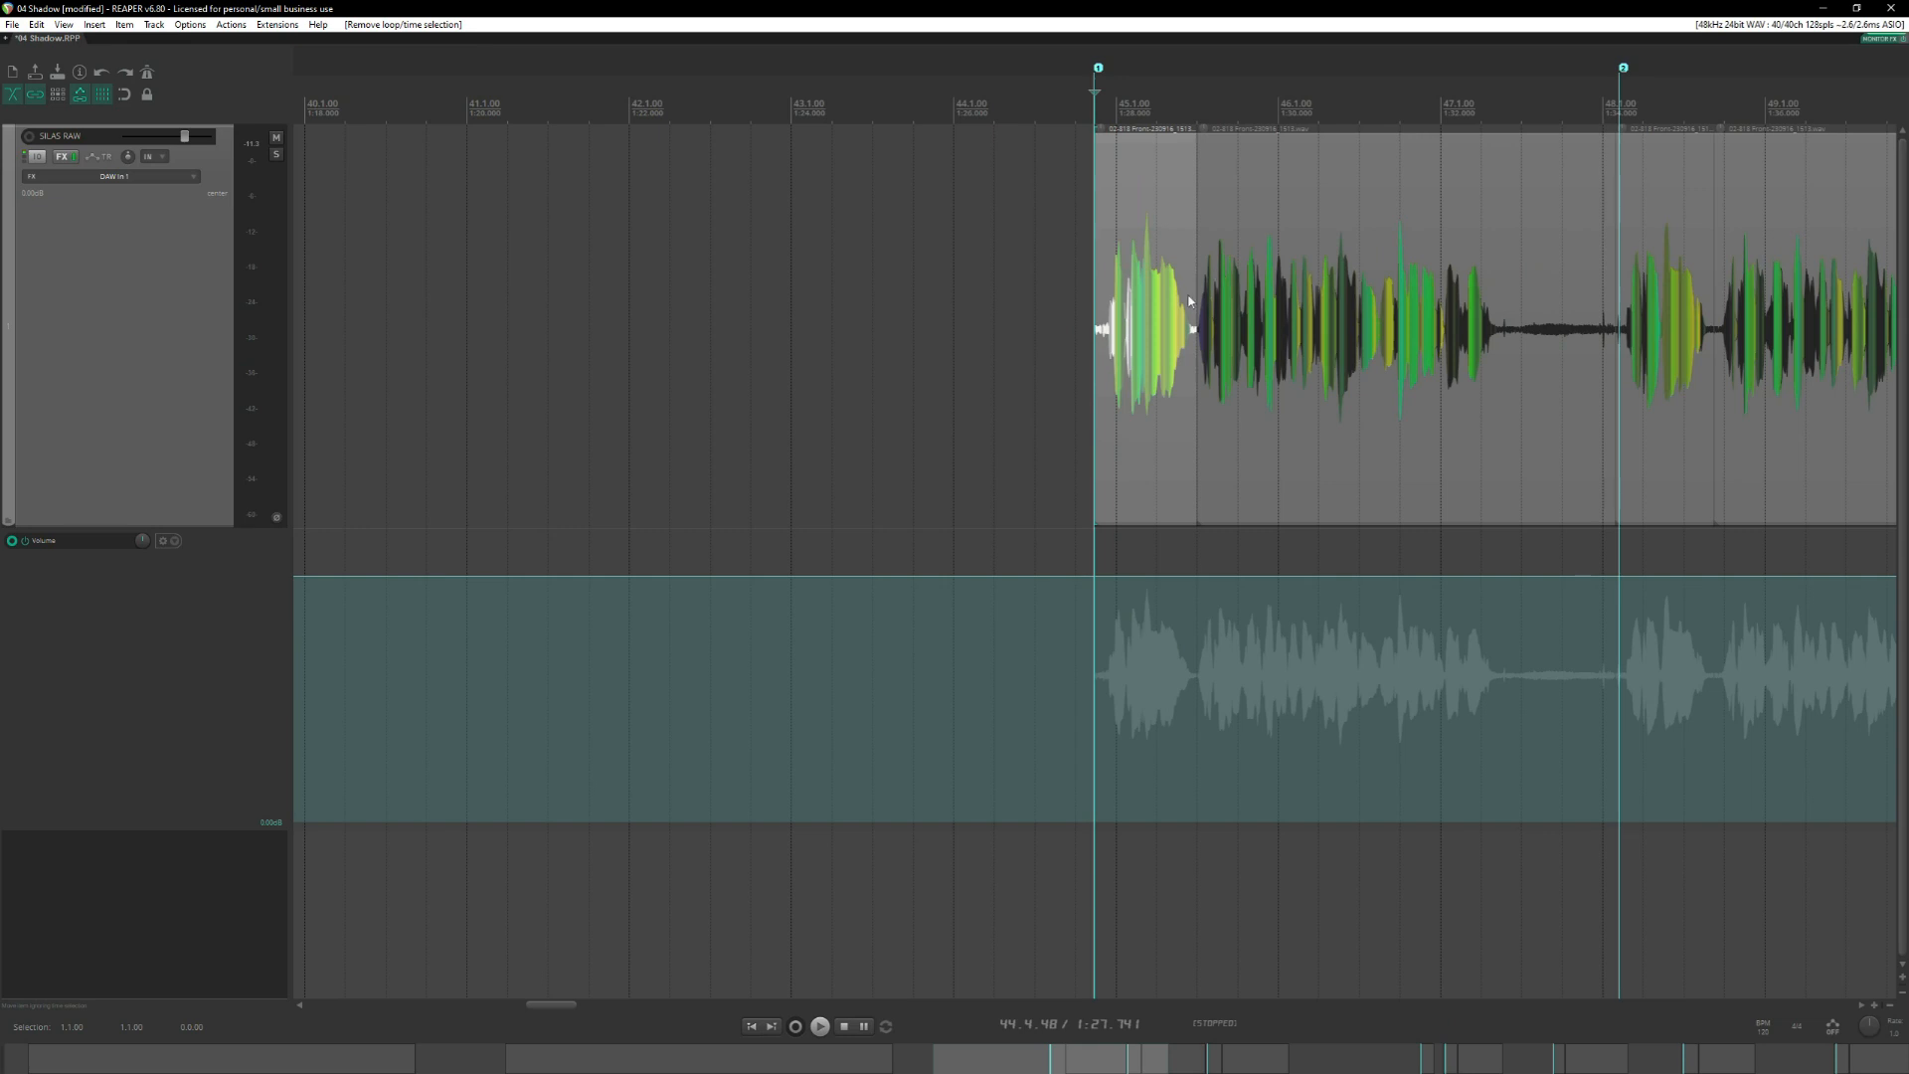
{"action": "scroll", "coordinate": [1185, 306], "scroll_direction": "right", "scroll_amount": 3}
{"action": "scroll", "coordinate": [1181, 311], "scroll_direction": "left", "scroll_amount": 4}
{"action": "scroll", "coordinate": [1210, 320], "scroll_direction": "right", "scroll_amount": 3}
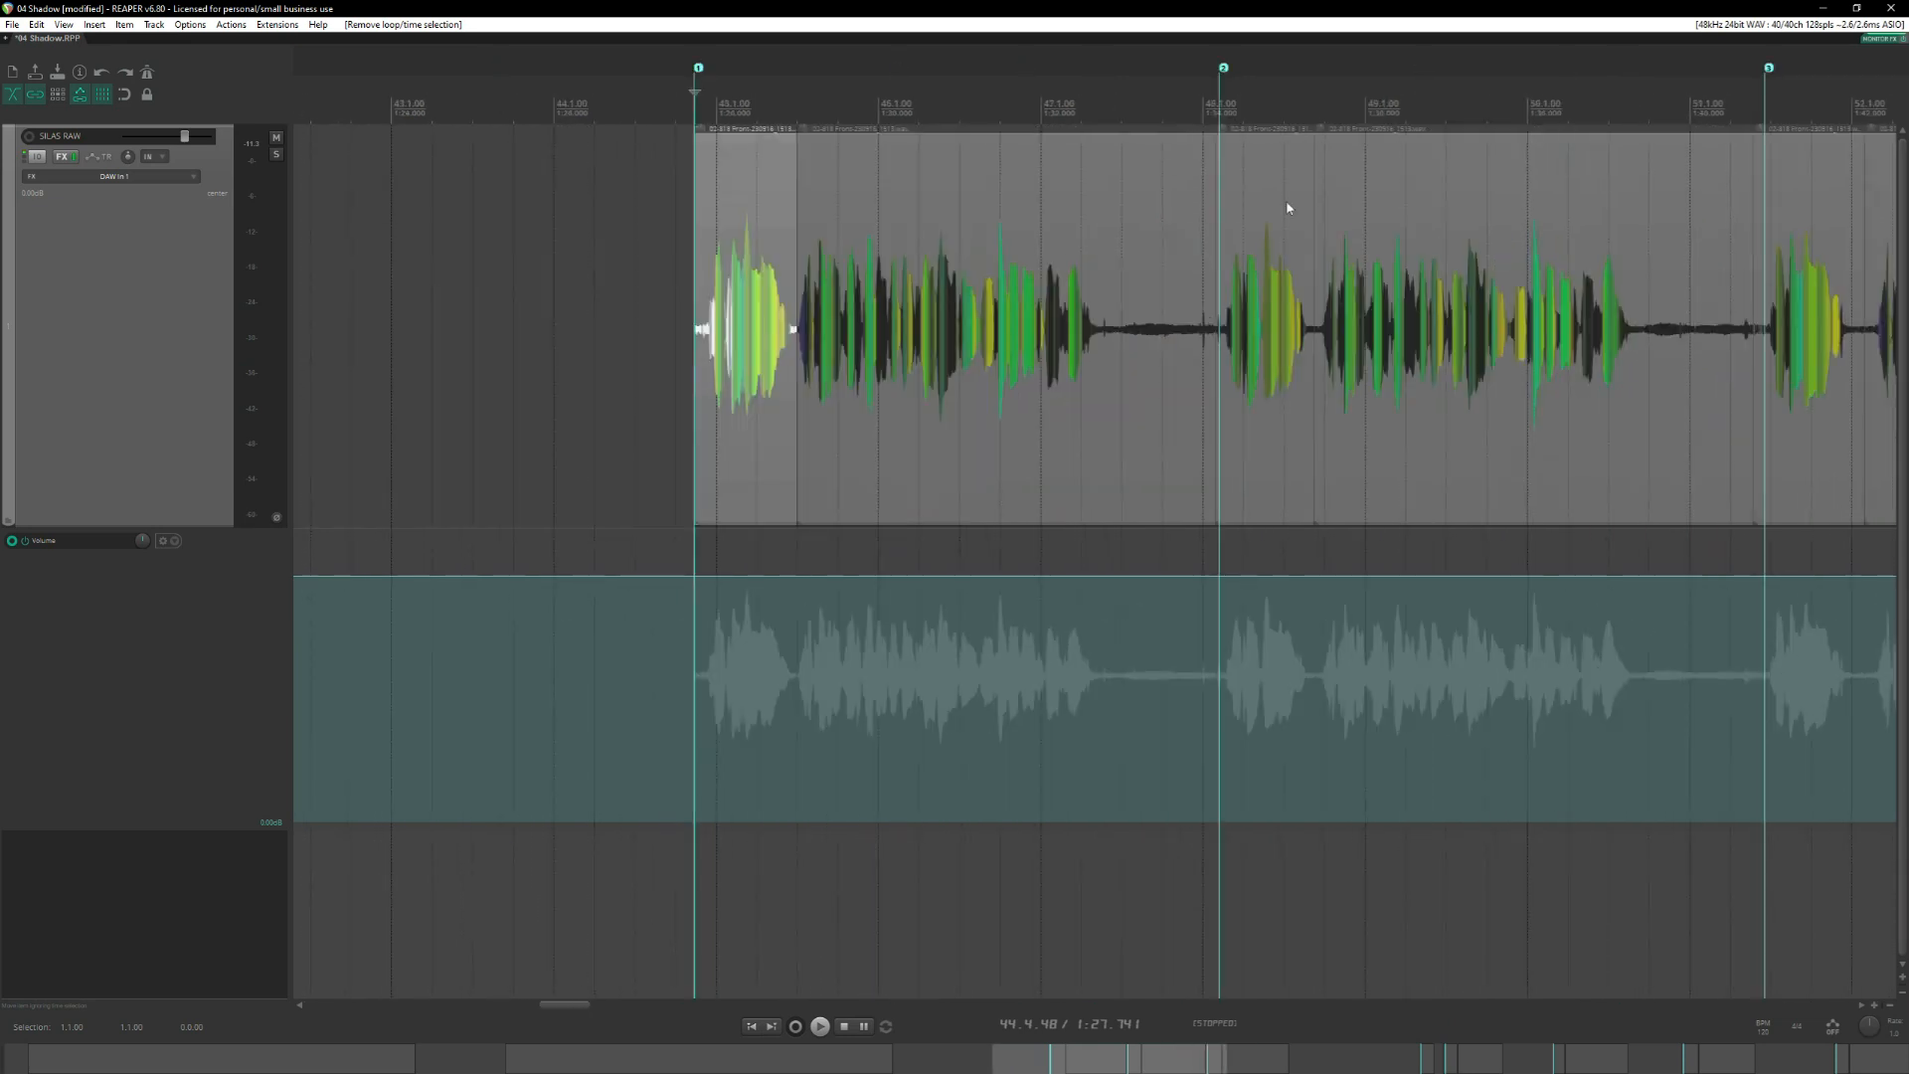
{"action": "key", "text": "2"}
{"action": "scroll", "coordinate": [1262, 298], "scroll_direction": "right", "scroll_amount": 3}
{"action": "key", "text": "space"}
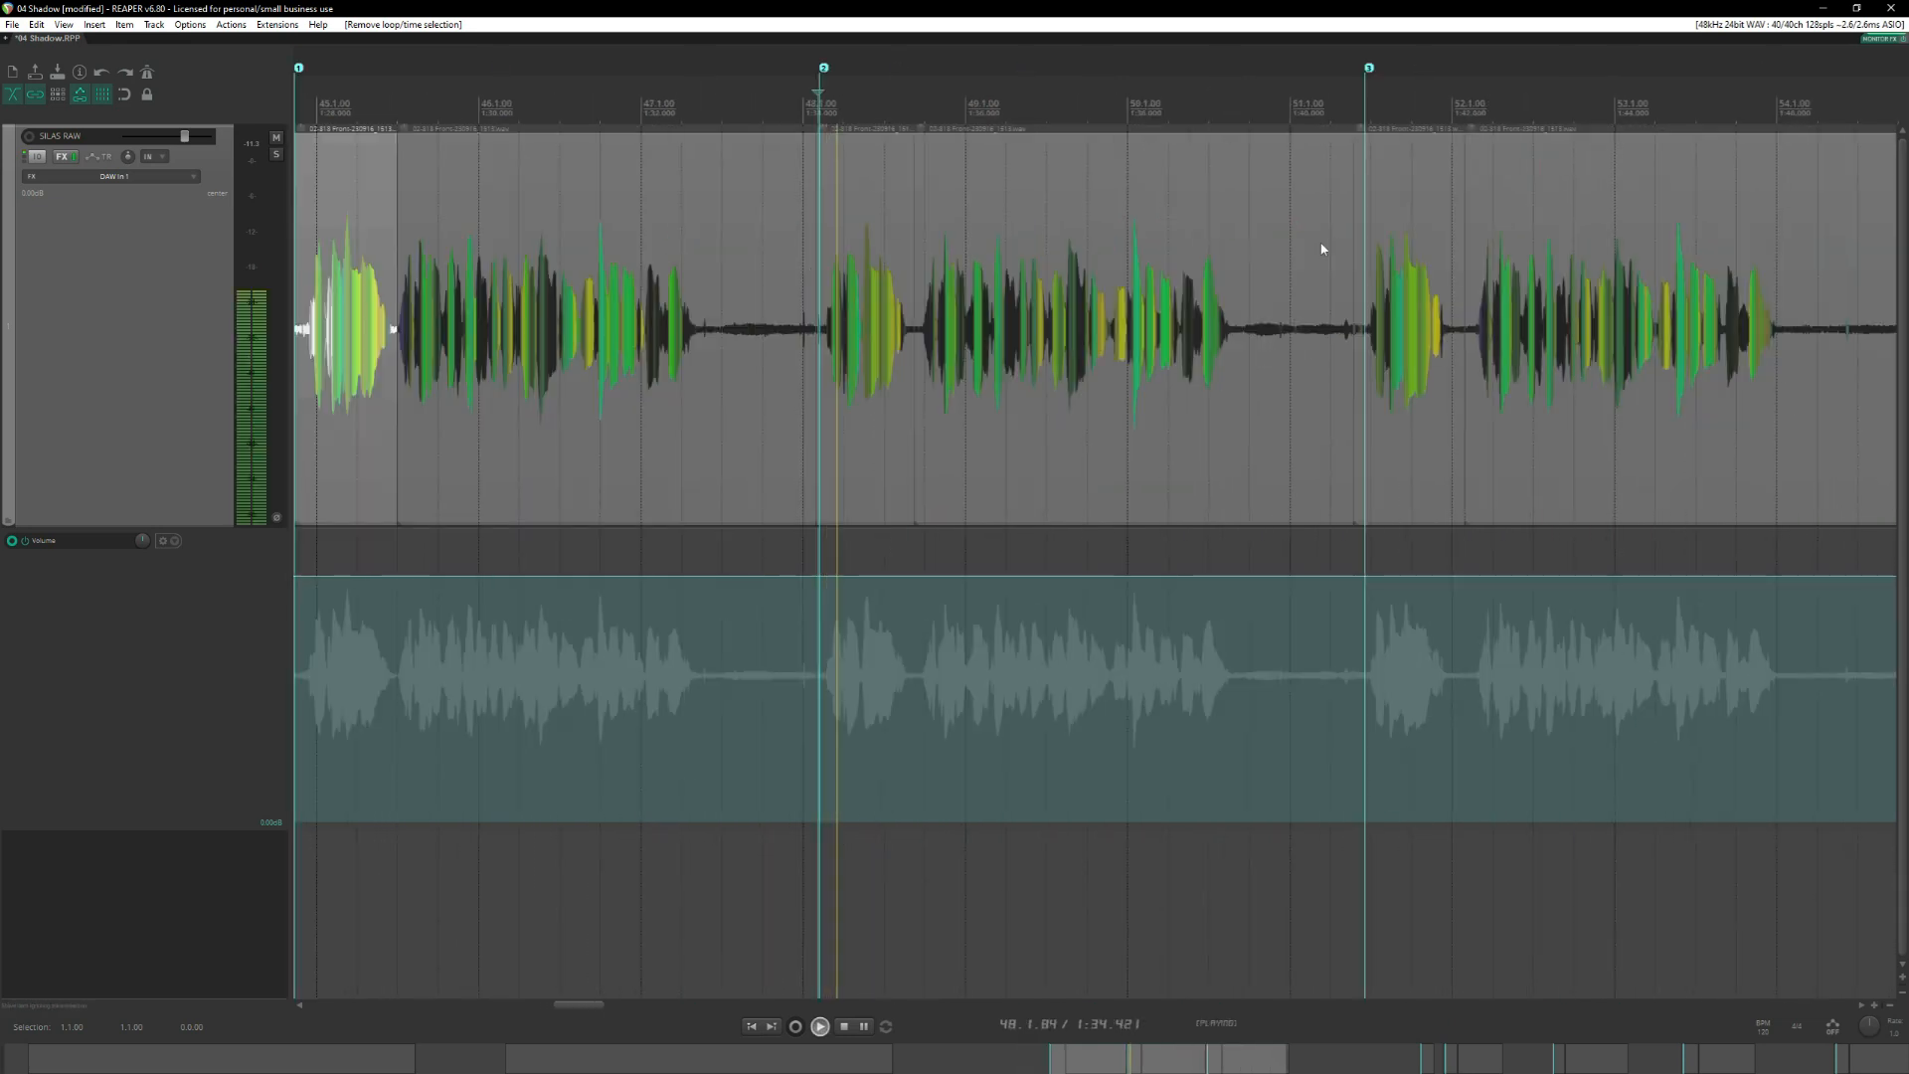
{"action": "key", "text": "space"}
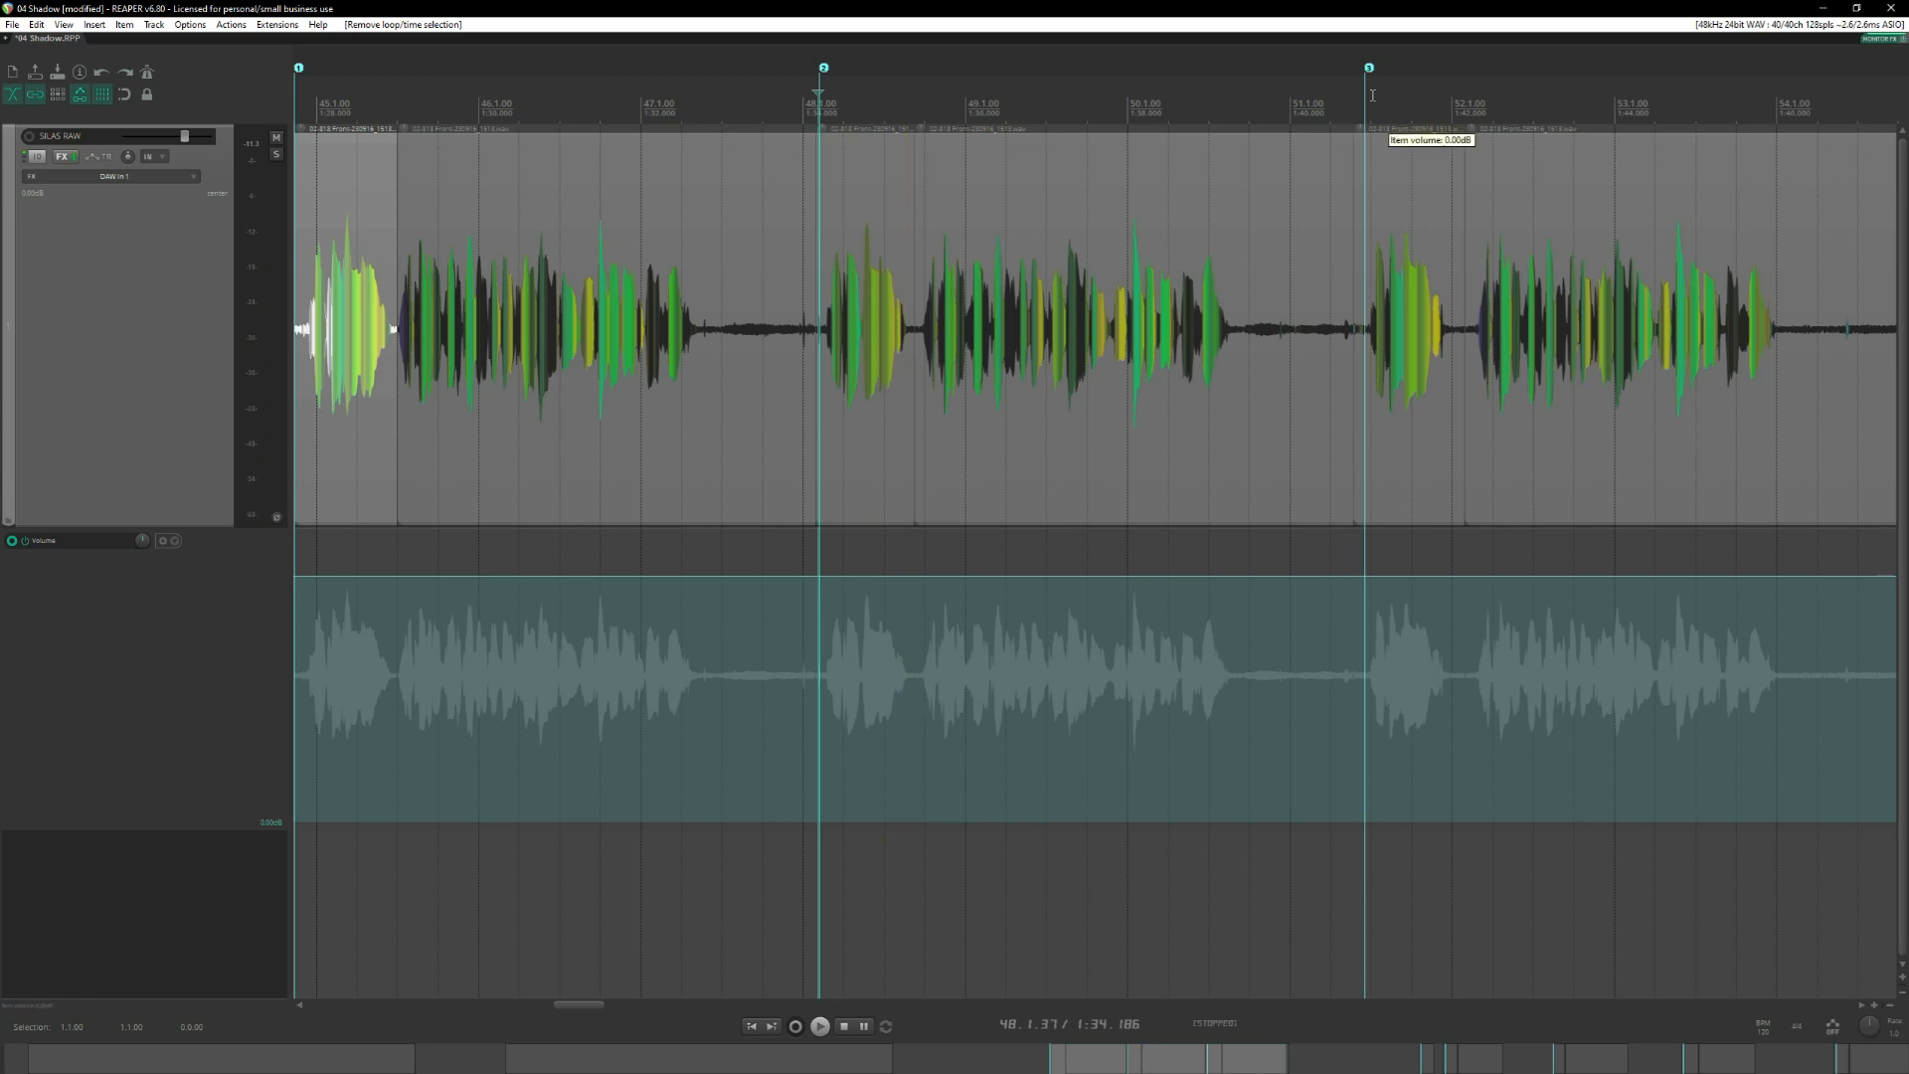
{"action": "left_click", "coordinate": [1361, 102]}
{"action": "key", "text": "space"}
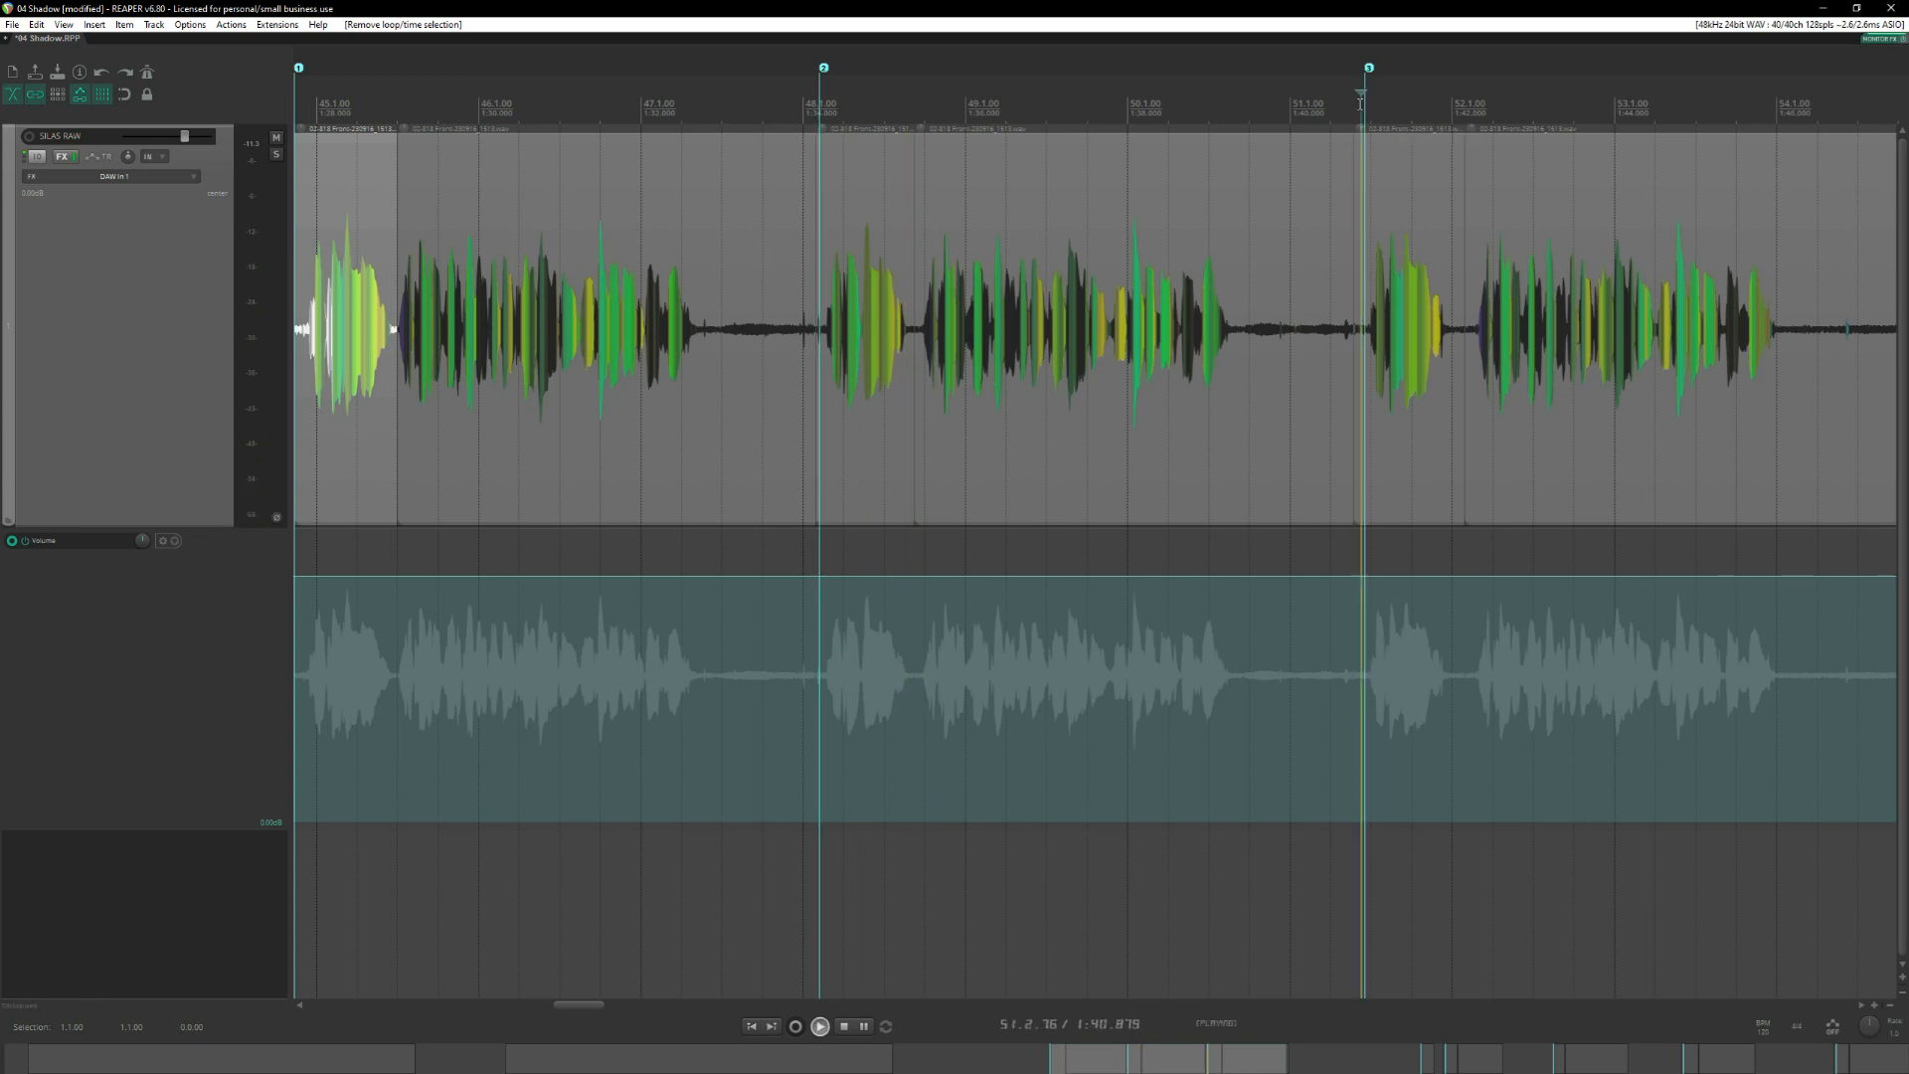
{"action": "key", "text": "space"}
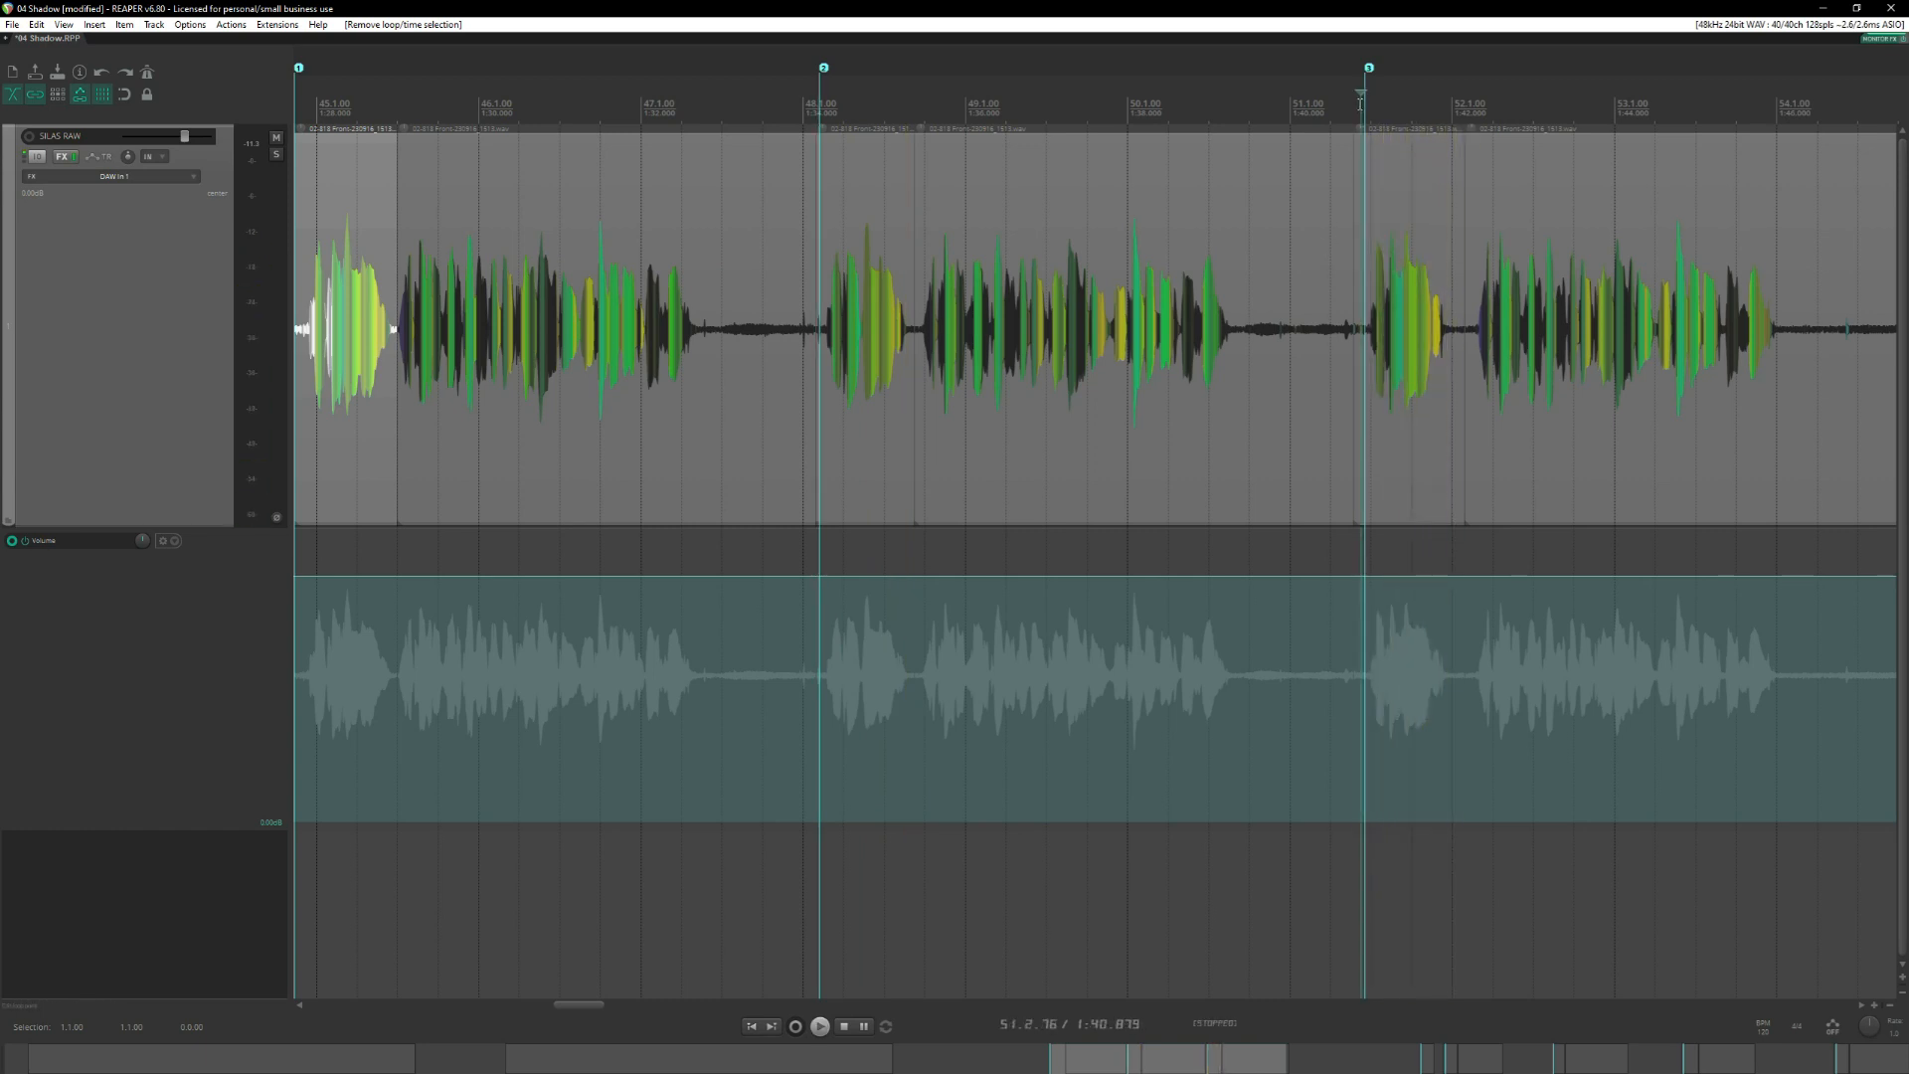
Audition the opening phrases of the fourth and fifth takes, starting at 60.2.44.
{"action": "scroll", "coordinate": [1360, 103], "scroll_direction": "down", "scroll_amount": 3}
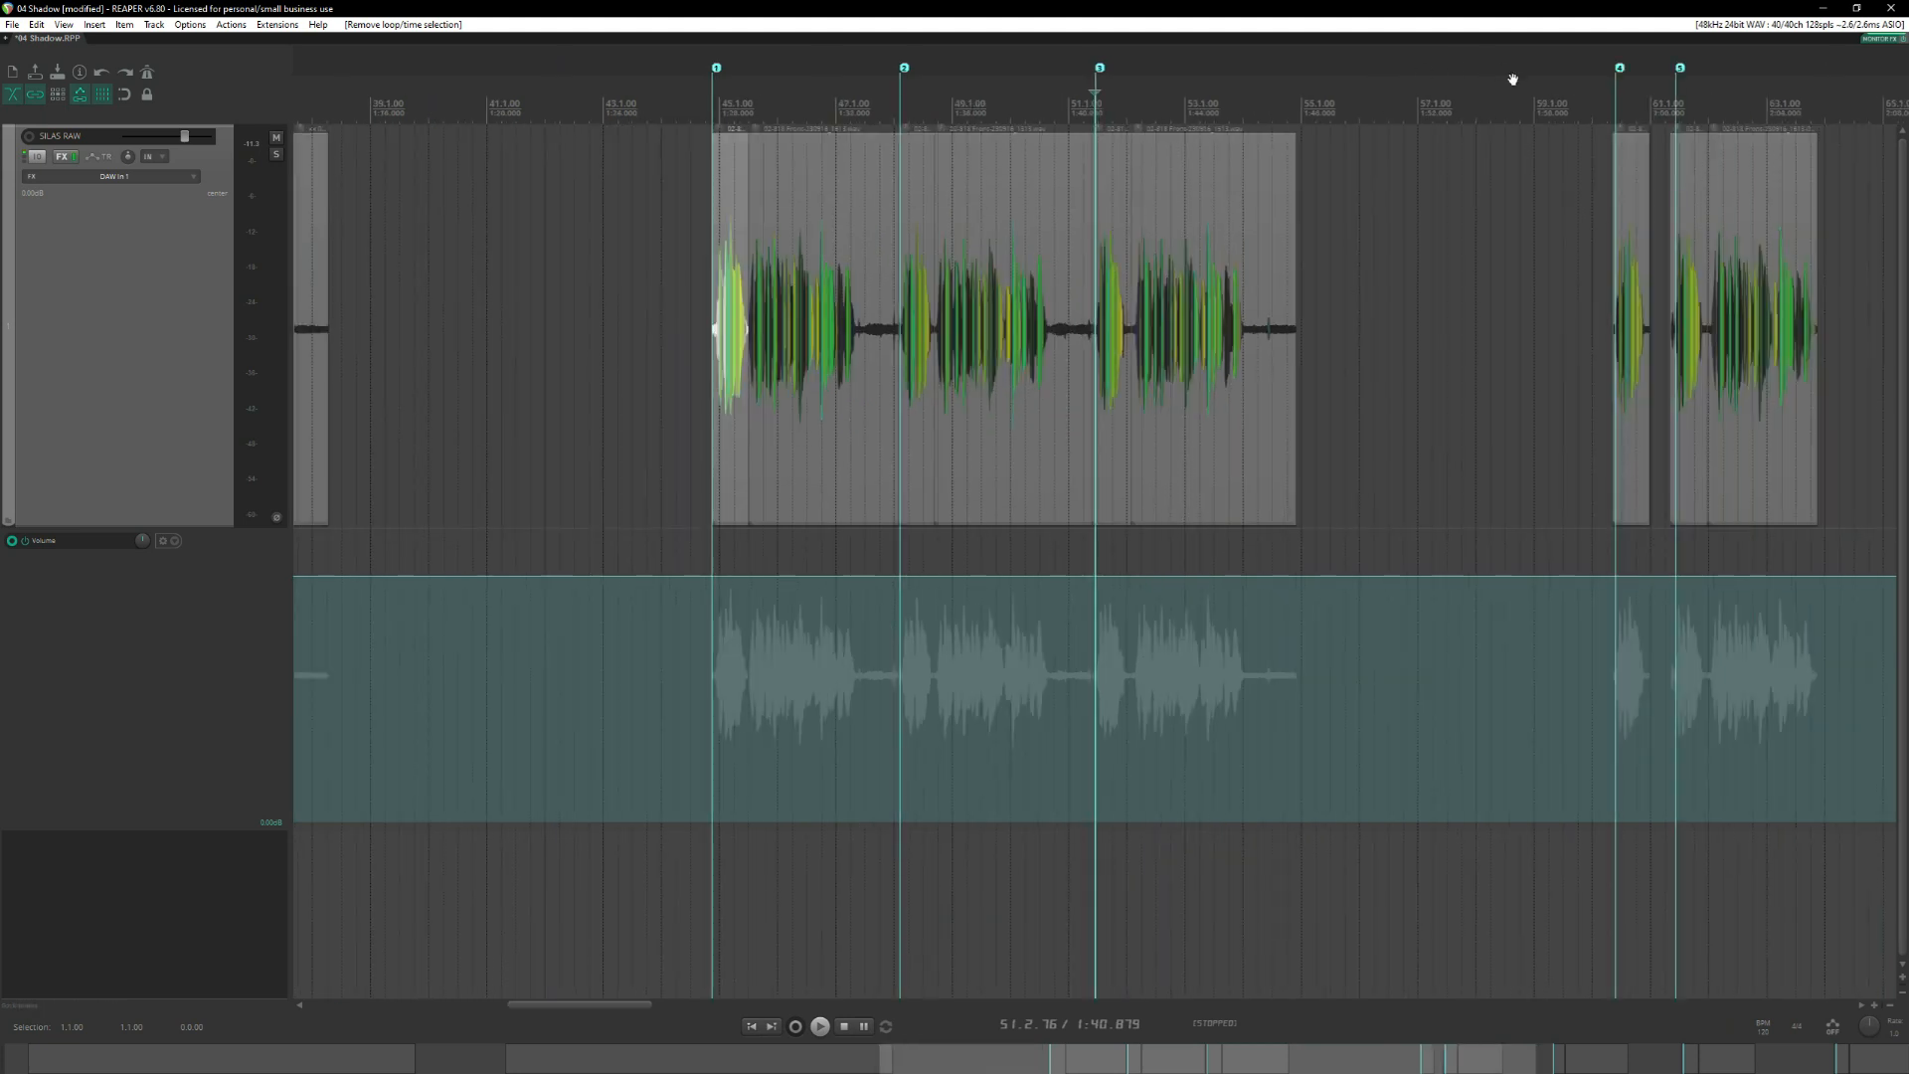
{"action": "left_click", "coordinate": [1613, 121]}
{"action": "scroll", "coordinate": [1372, 179], "scroll_direction": "right", "scroll_amount": 4}
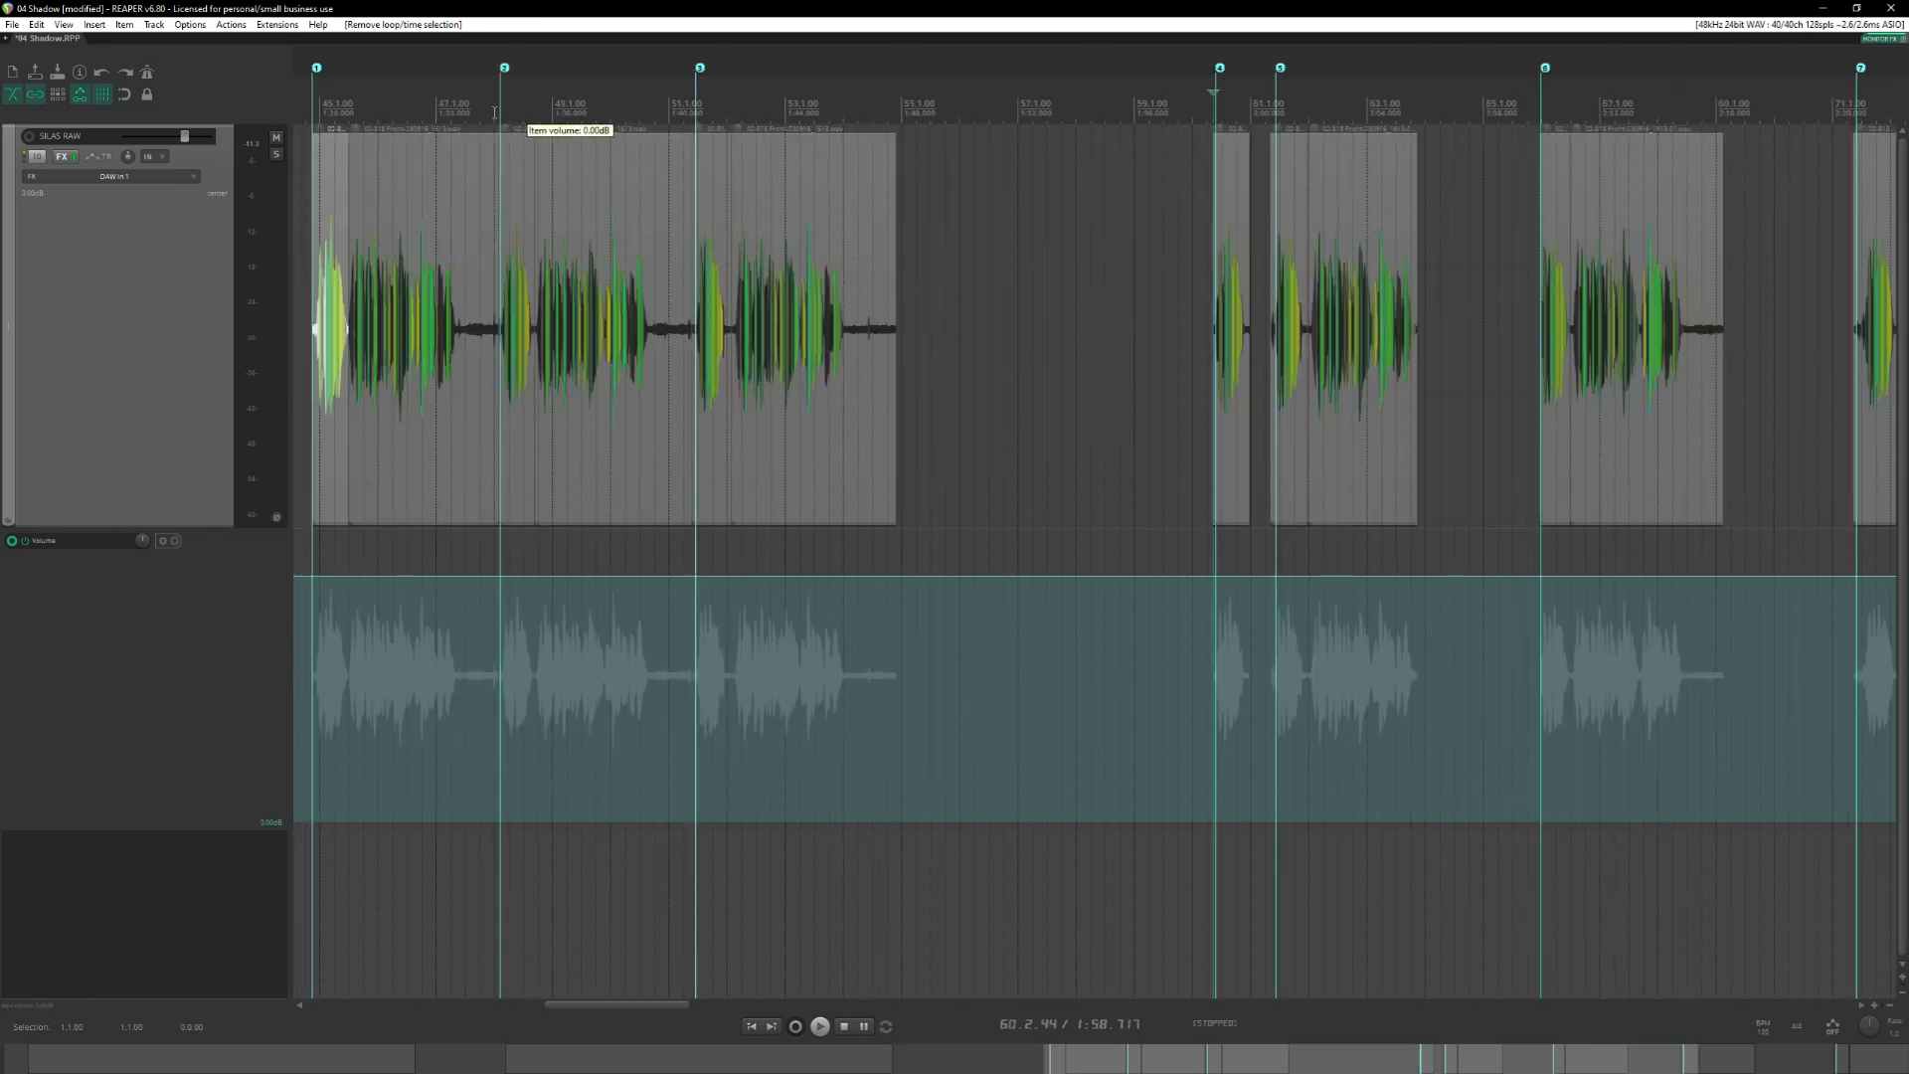
{"action": "scroll", "coordinate": [689, 158], "scroll_direction": "right", "scroll_amount": 4}
{"action": "key", "text": "space"}
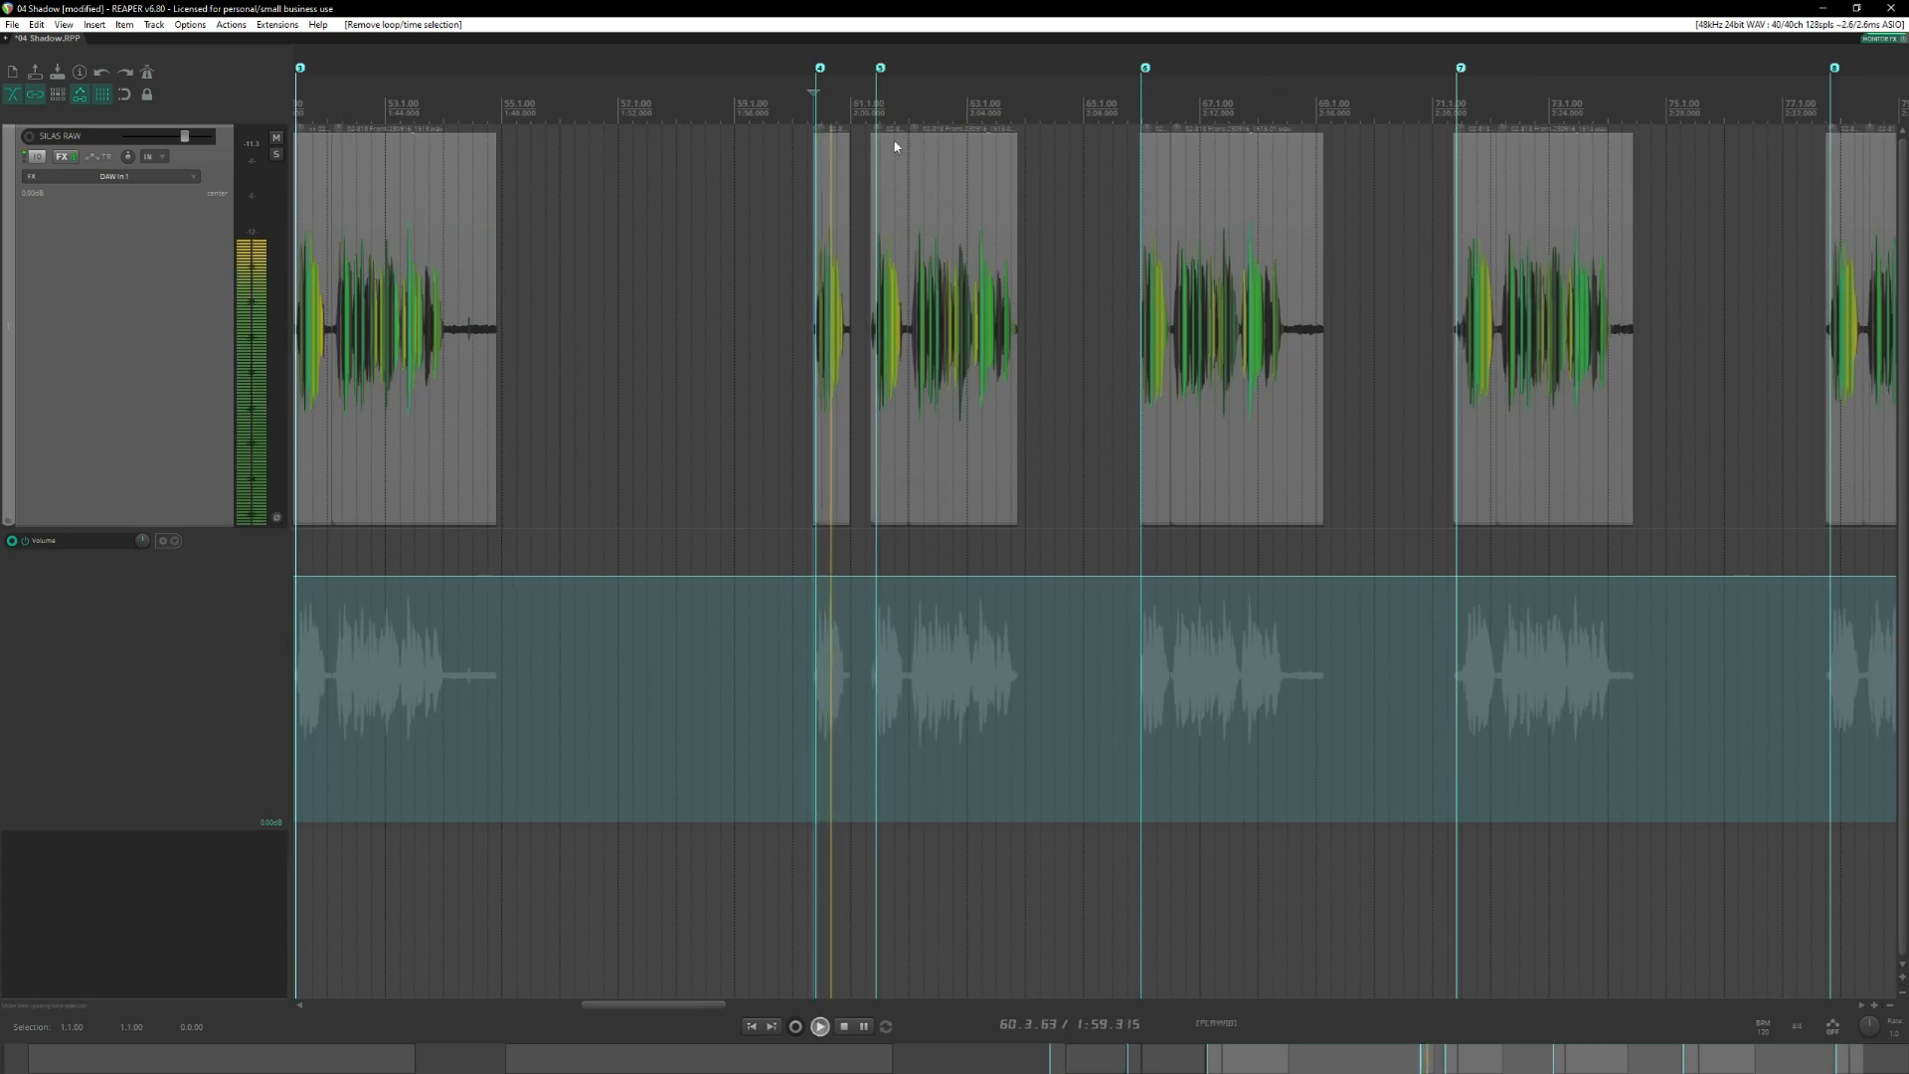
{"action": "key", "text": "space"}
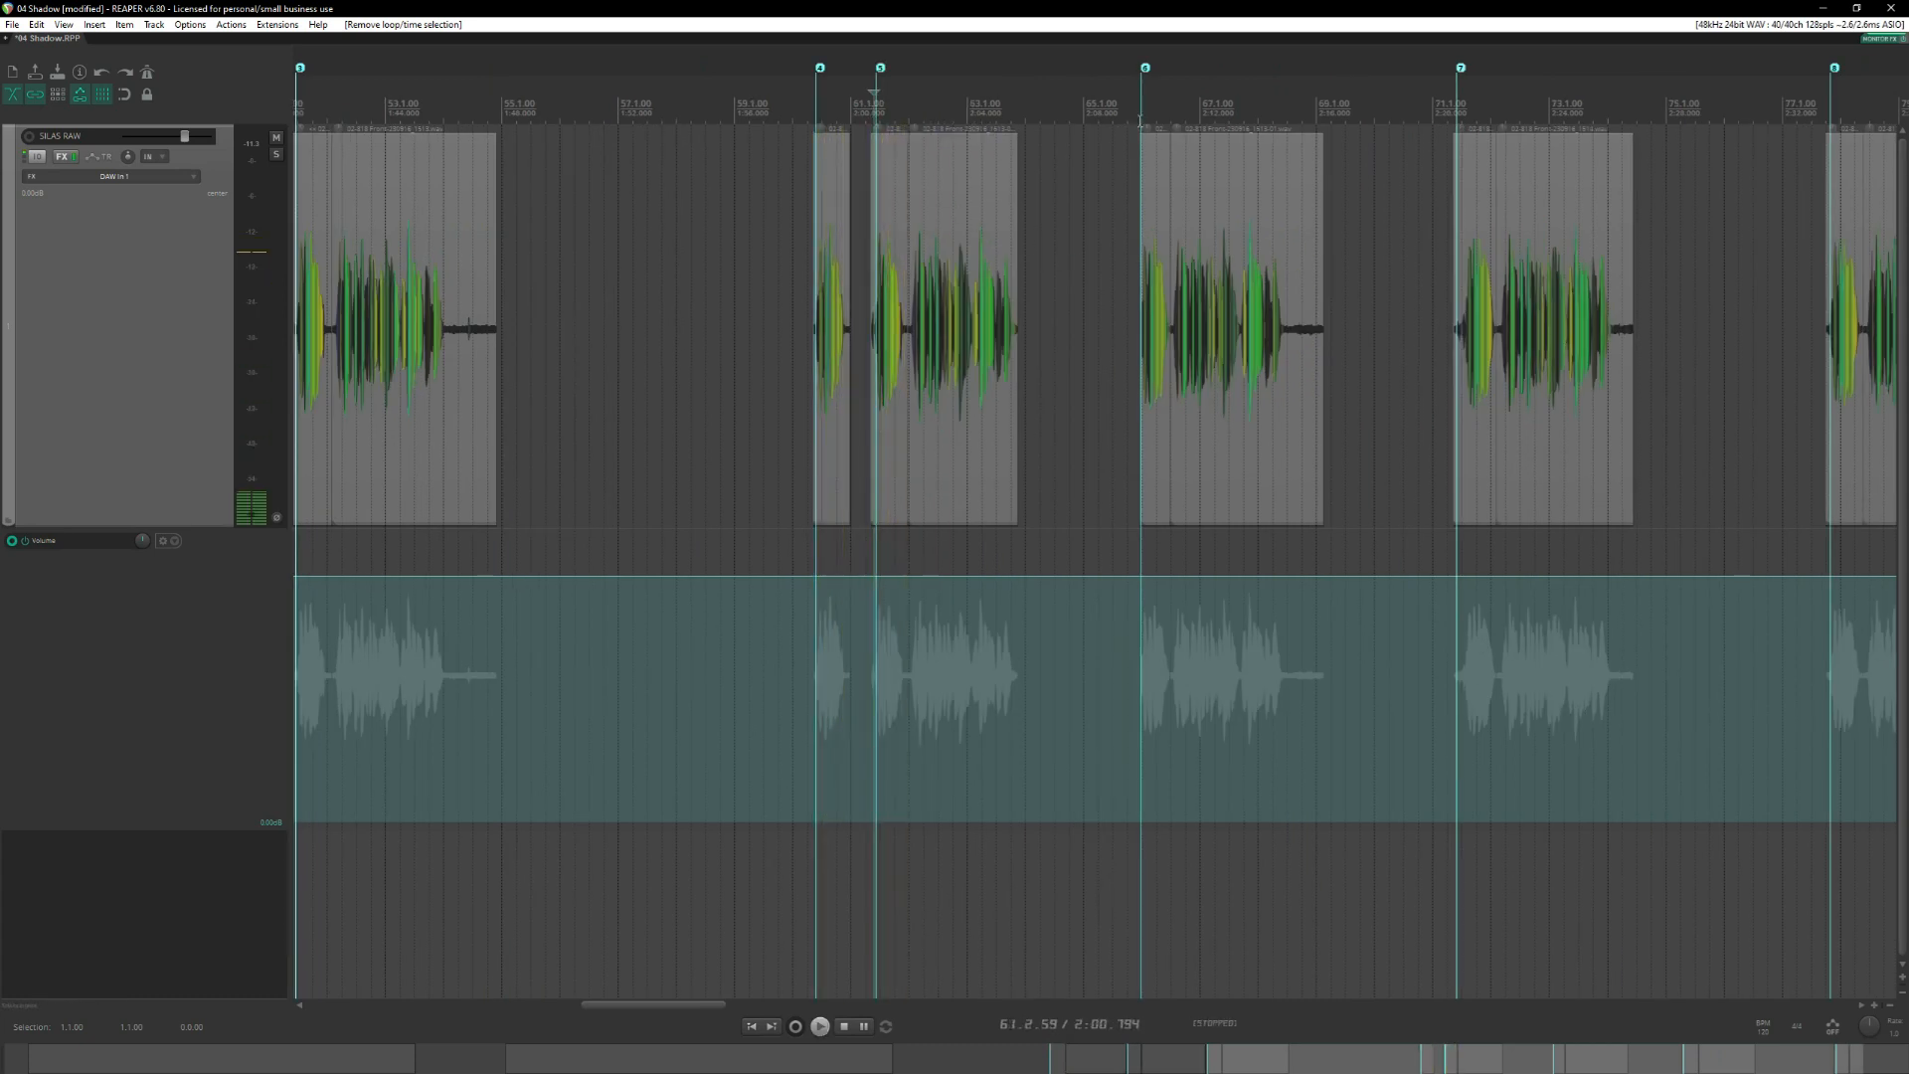
Audition the opening phrases of the seventh and eighth takes, near measures 71 and 78.
{"action": "scroll", "coordinate": [1193, 159], "scroll_direction": "right", "scroll_amount": 6}
{"action": "left_click", "coordinate": [857, 101]}
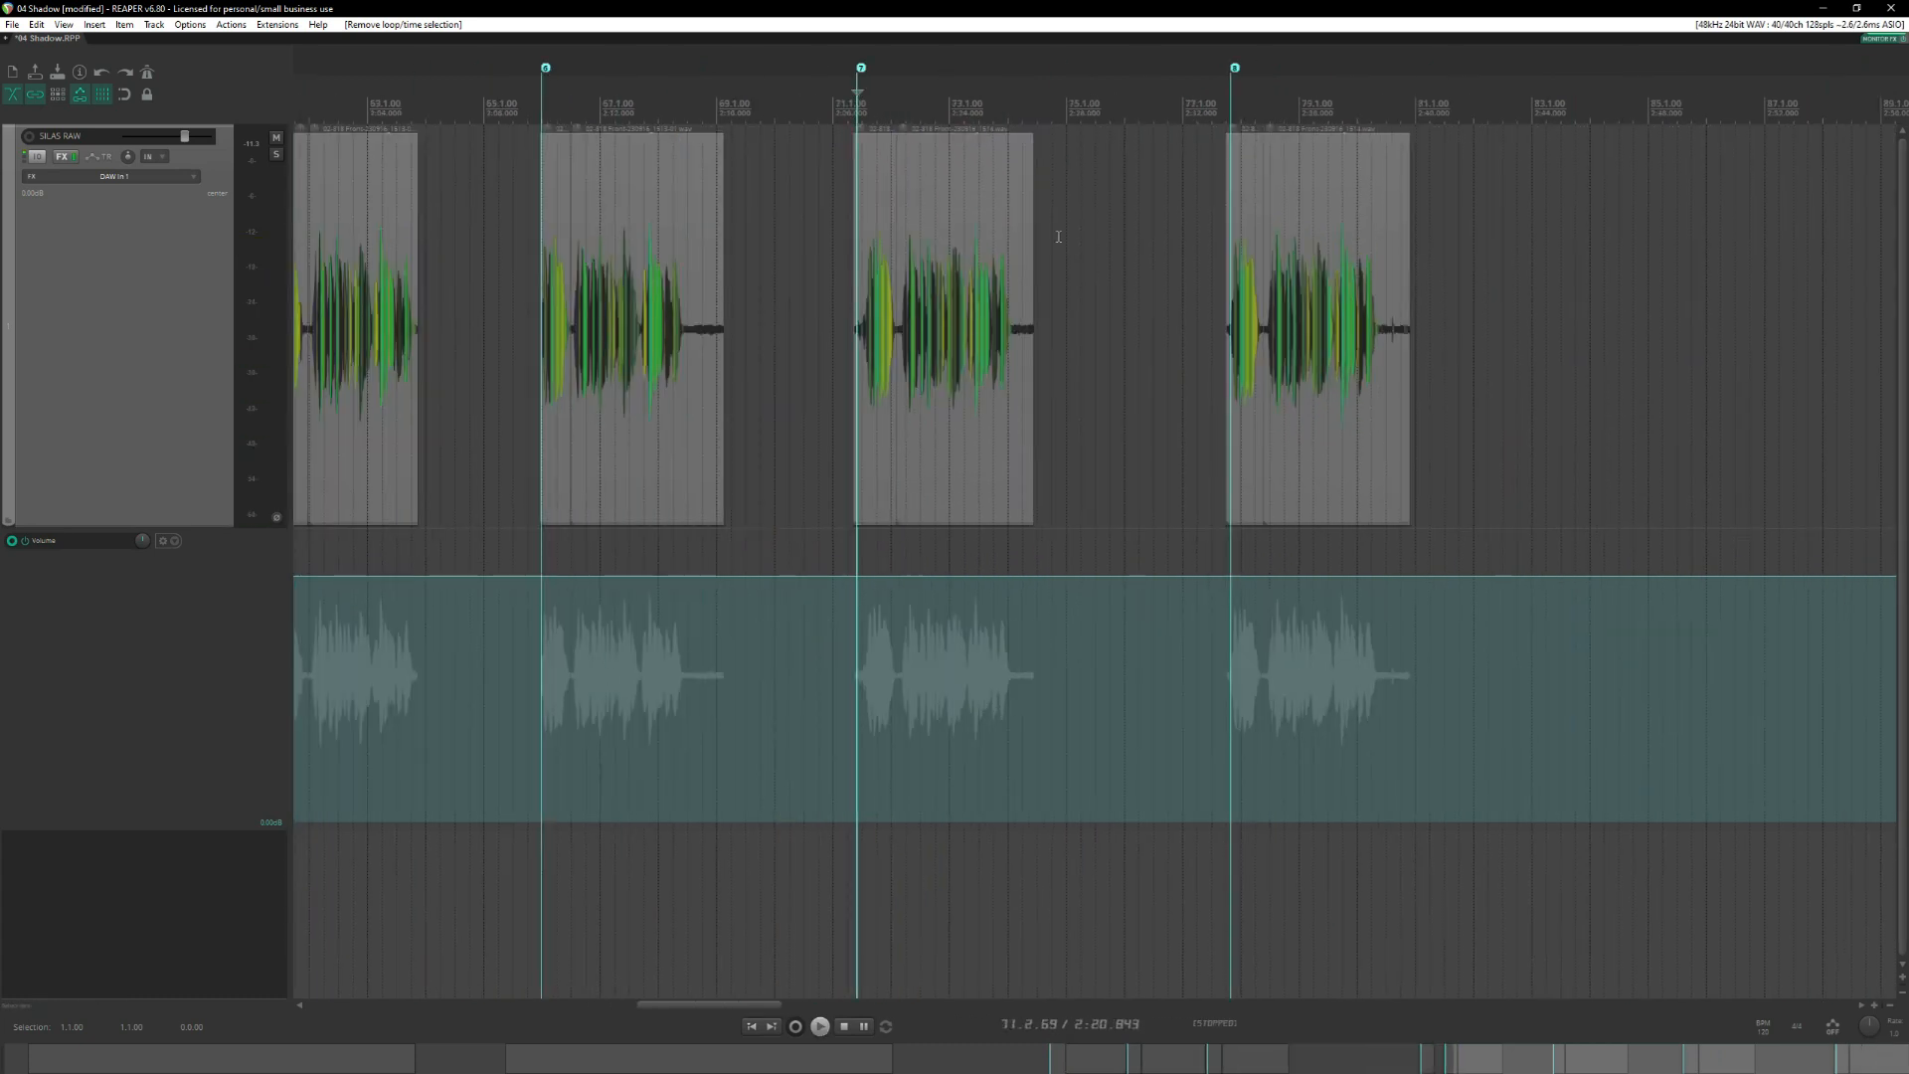
{"action": "scroll", "coordinate": [1059, 239], "scroll_direction": "up", "scroll_amount": 3}
{"action": "scroll", "coordinate": [1062, 241], "scroll_direction": "down", "scroll_amount": 3}
{"action": "scroll", "coordinate": [1068, 239], "scroll_direction": "right", "scroll_amount": 4}
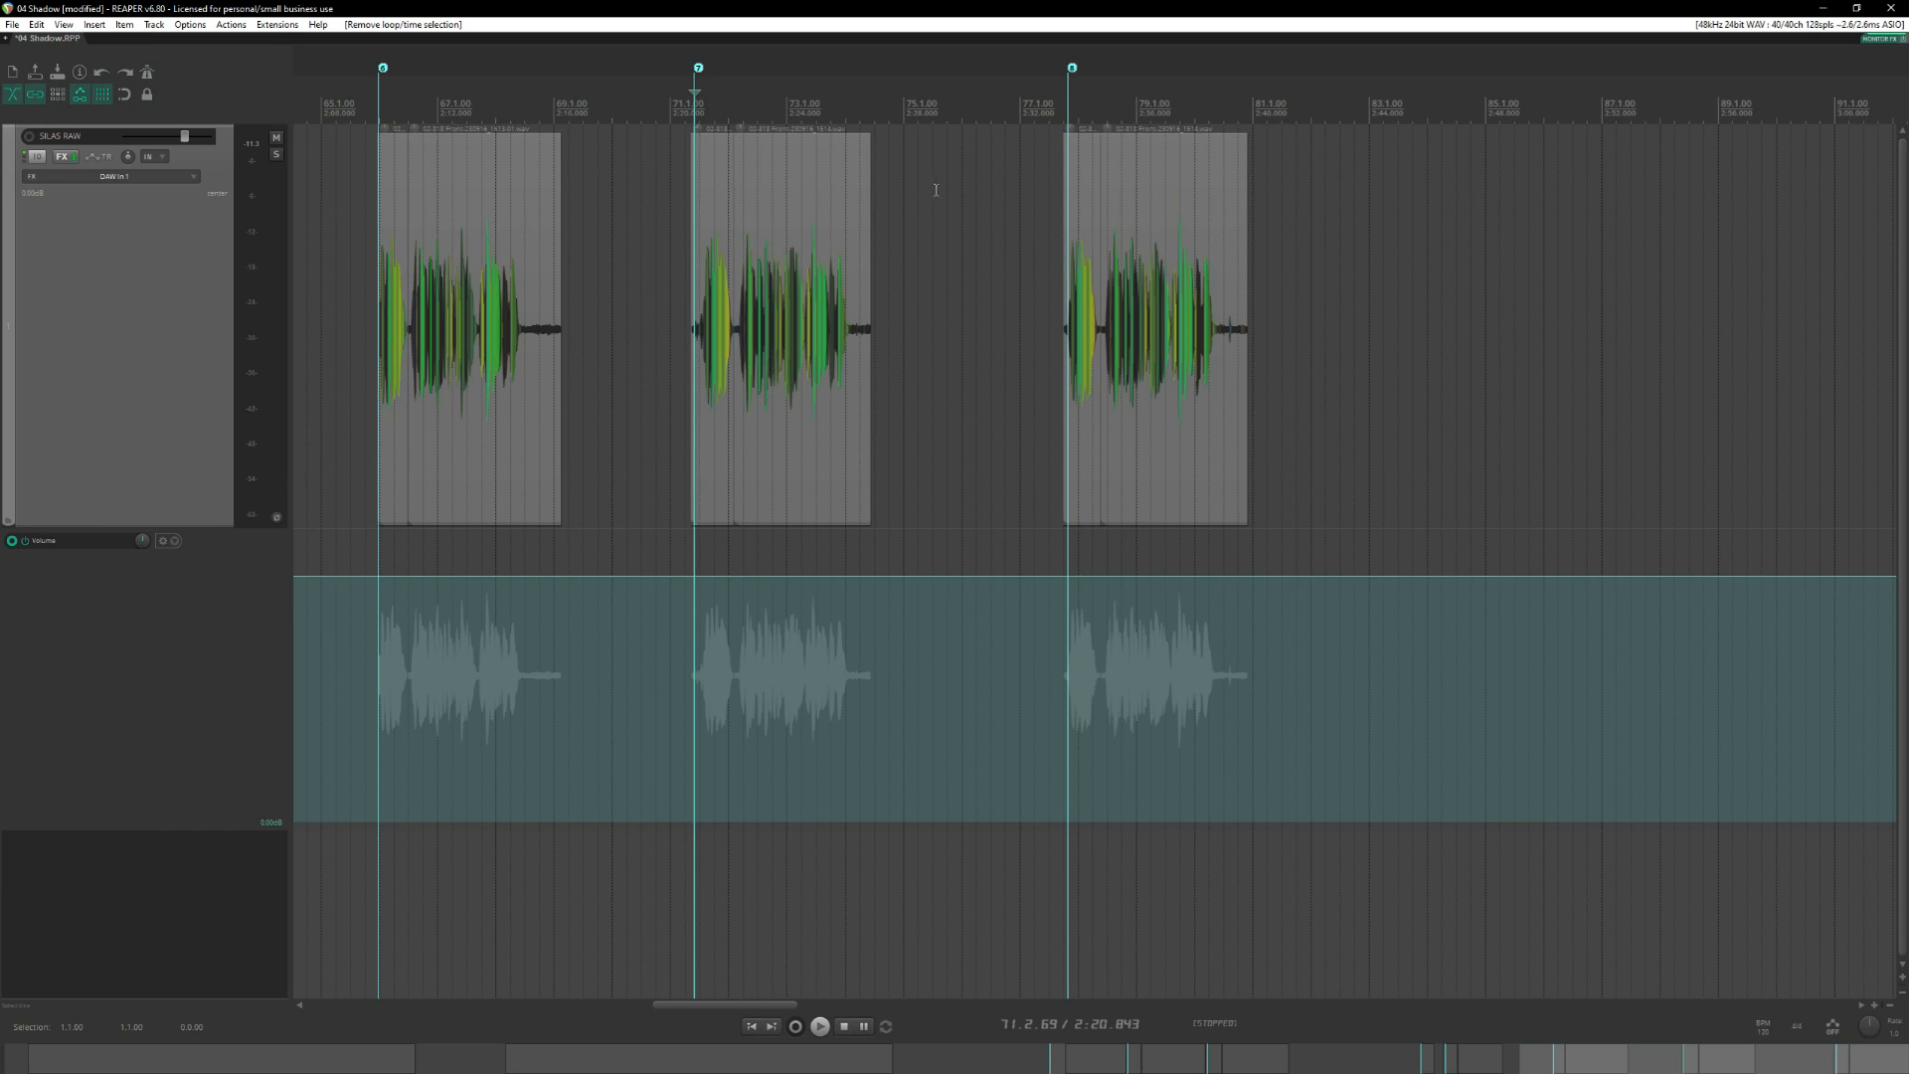
{"action": "key", "text": "space"}
{"action": "left_click", "coordinate": [1064, 219]}
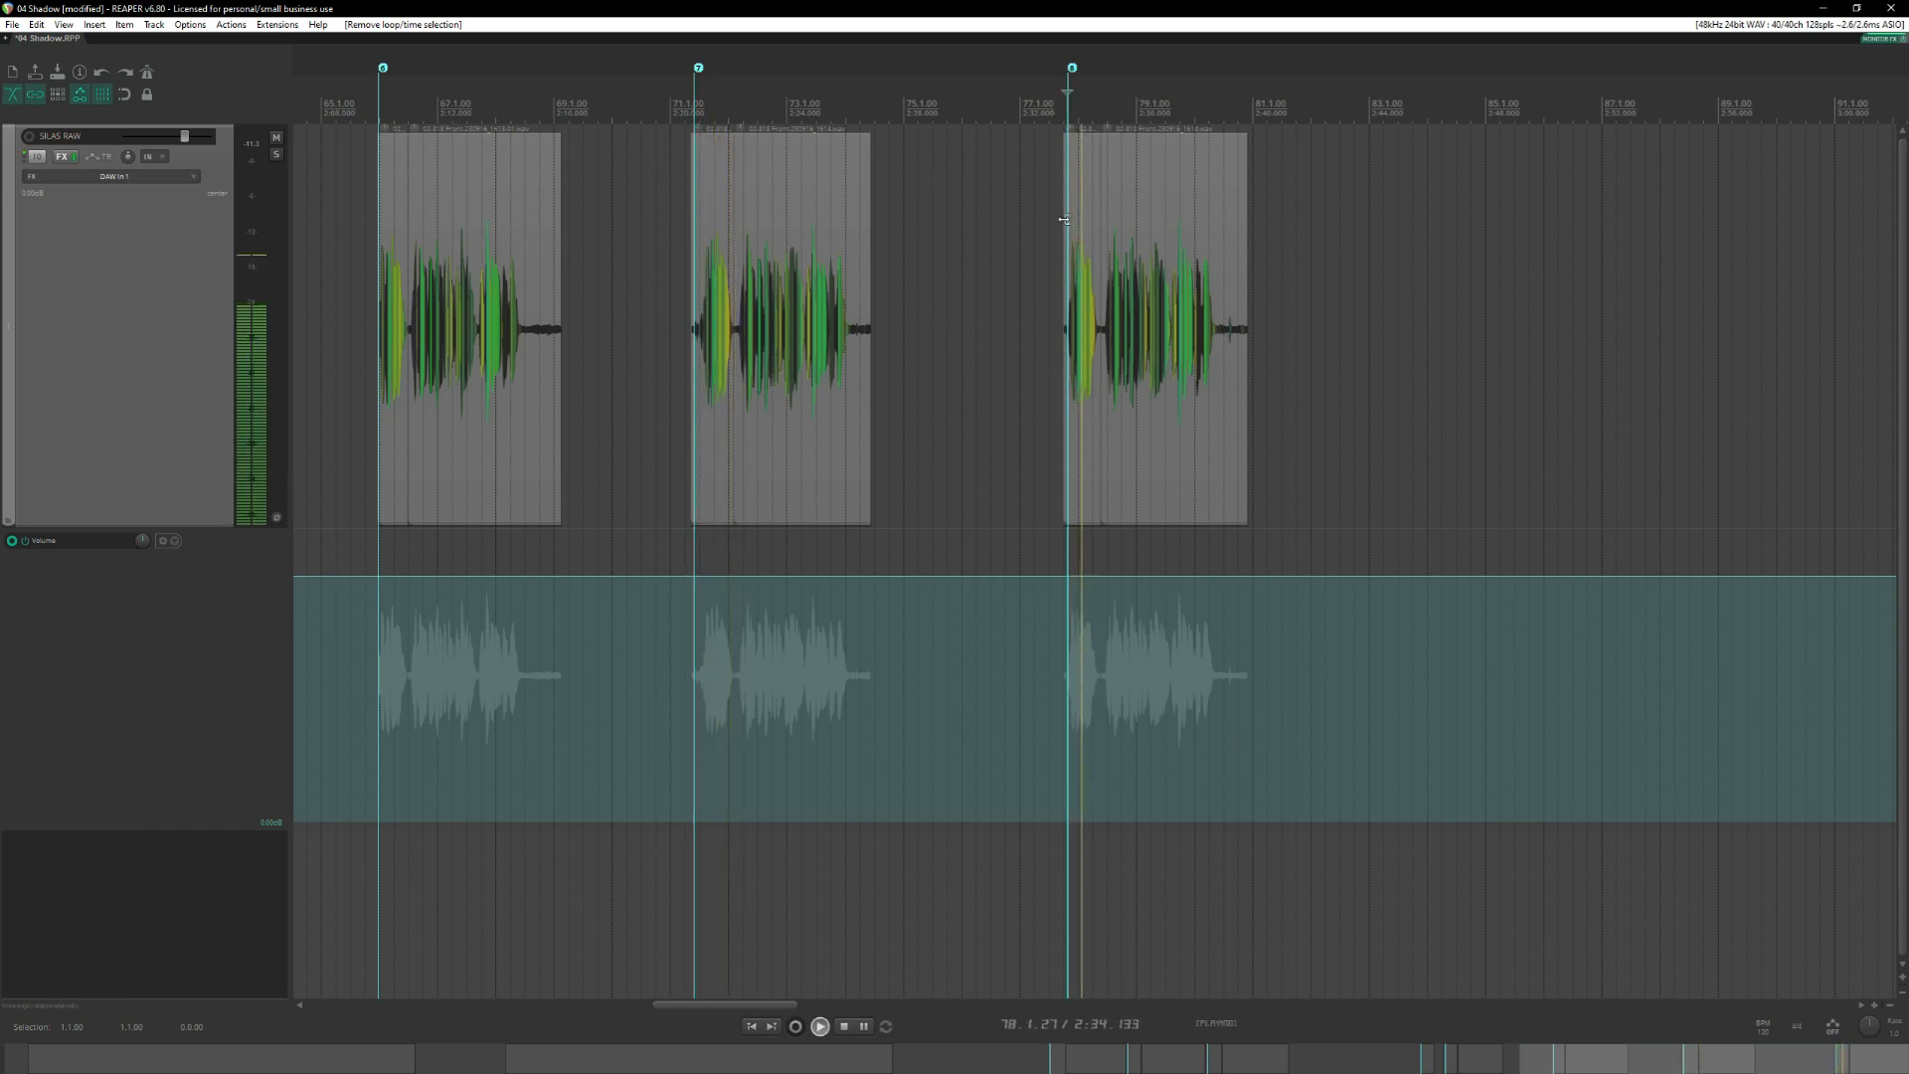
{"action": "key", "text": "space"}
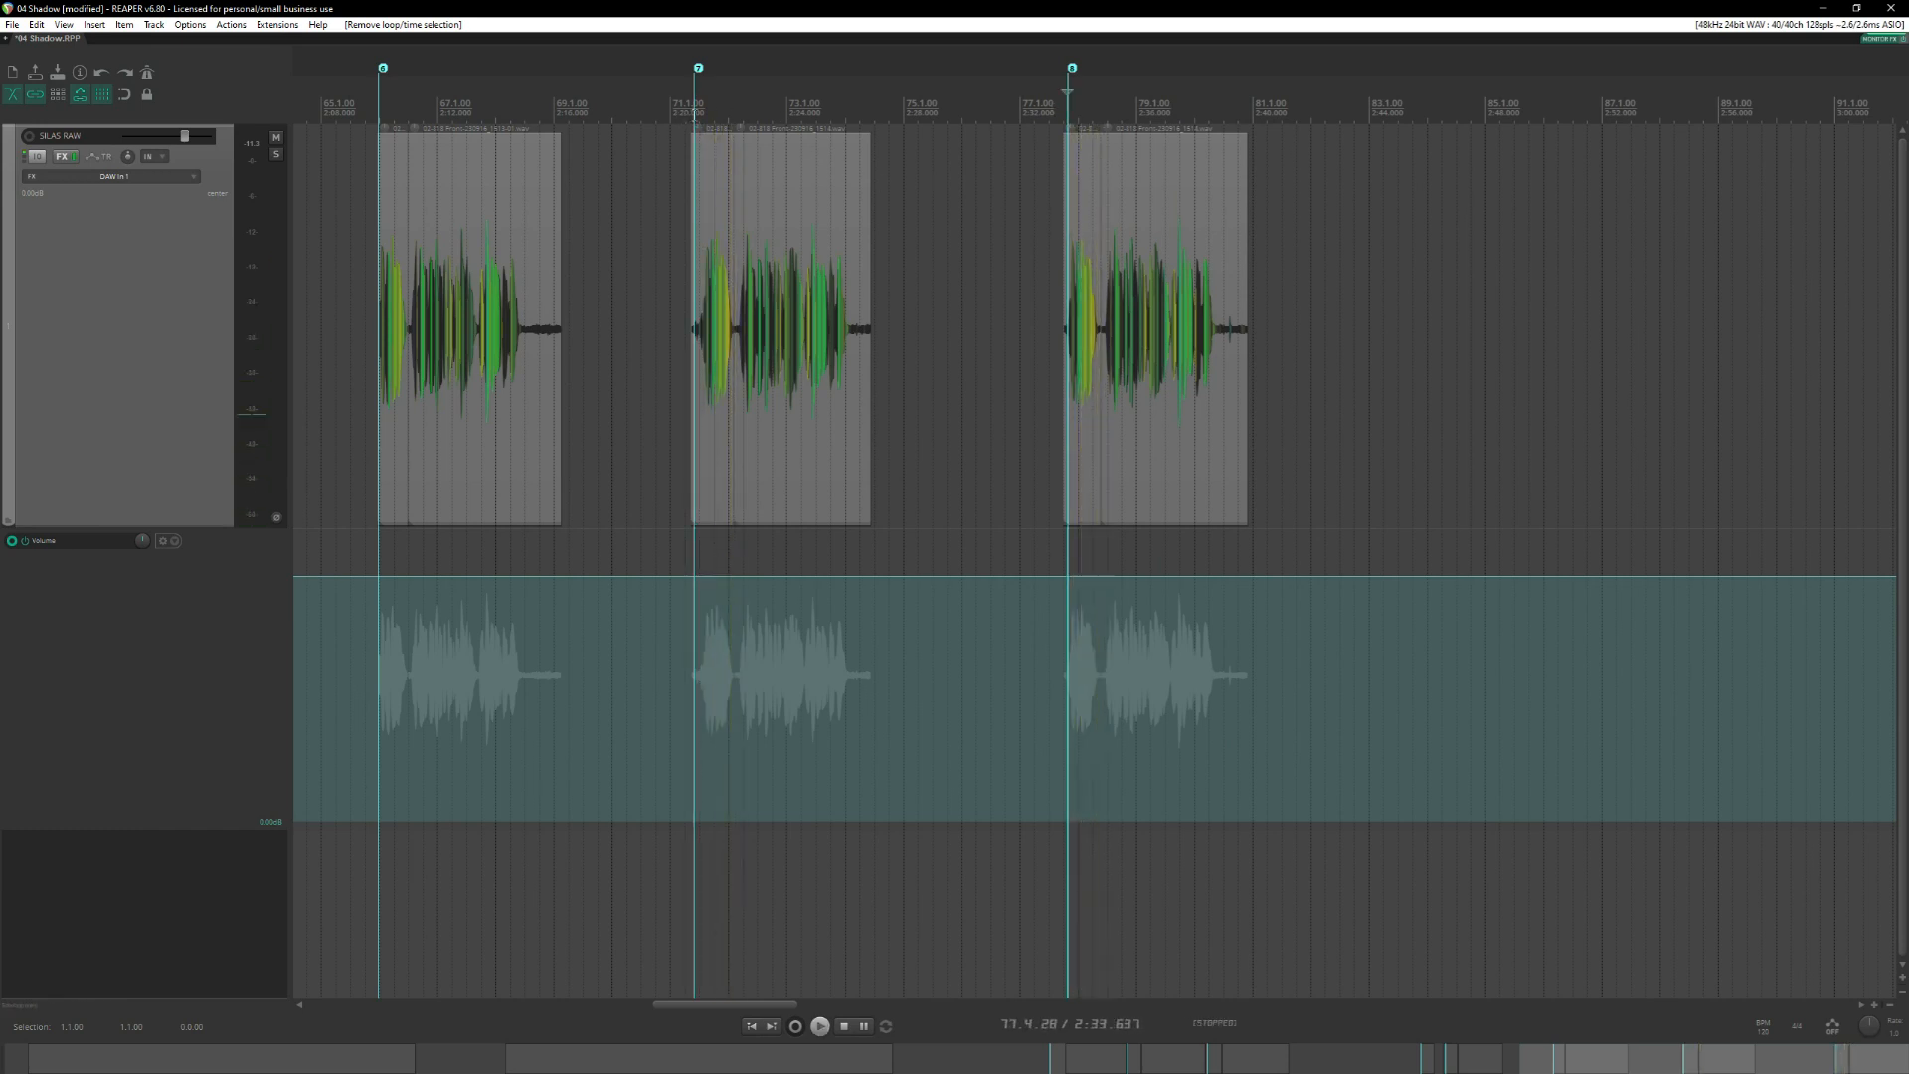
Move the opening phrases of the seventh and eighth takes into the empty area after the last take, near measures 83 and 85.
{"action": "left_click", "coordinate": [695, 116]}
{"action": "mouse_move", "coordinate": [722, 246]}
{"action": "left_mouse_down"}
{"action": "mouse_move", "coordinate": [711, 284]}
{"action": "mouse_move", "coordinate": [1366, 285]}
{"action": "left_mouse_up"}
{"action": "left_click", "coordinate": [1087, 280]}
{"action": "left_click_drag", "start_coordinate": [1094, 283], "coordinate": [1504, 281]}
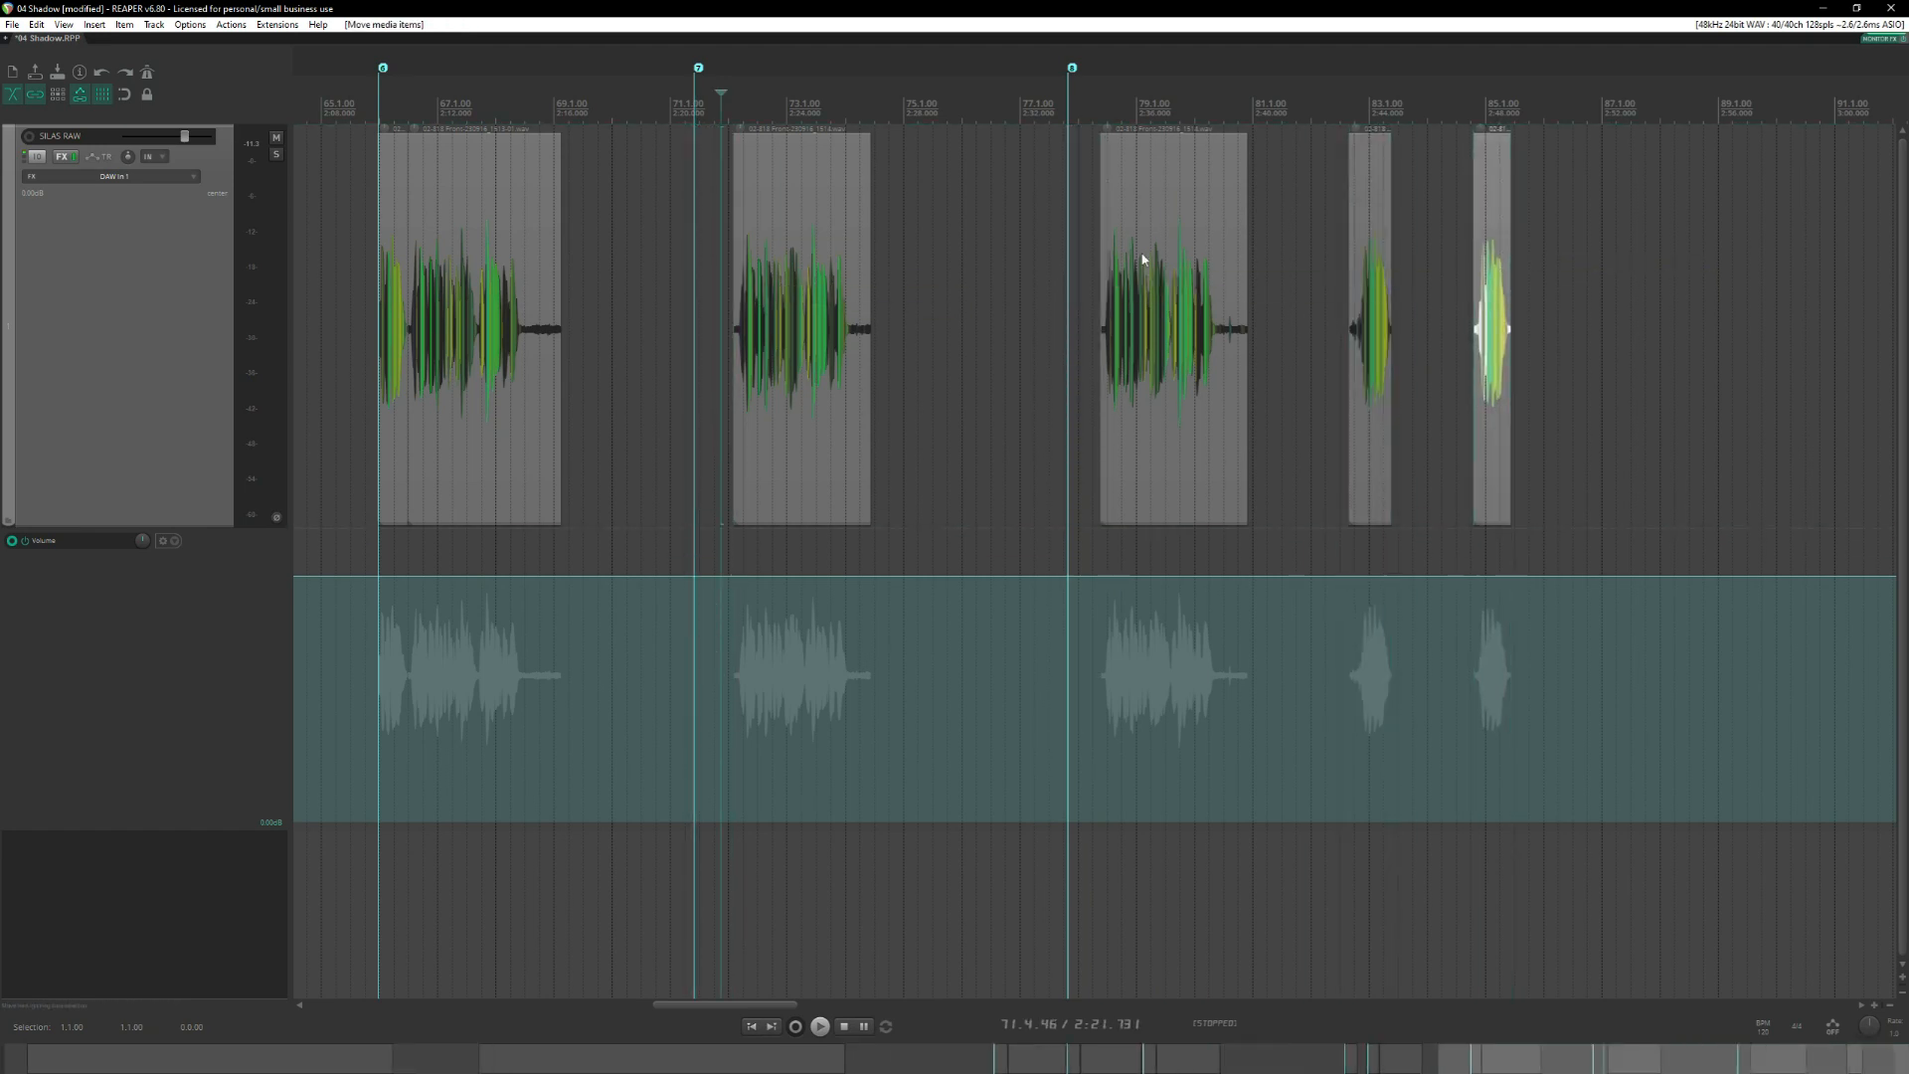
Audition the opening of the first take near measure 45 again and select its first phrase.
{"action": "scroll", "coordinate": [1101, 241], "scroll_direction": "left", "scroll_amount": 3}
{"action": "left_click", "coordinate": [981, 102]}
{"action": "scroll", "coordinate": [1336, 101], "scroll_direction": "left", "scroll_amount": 5}
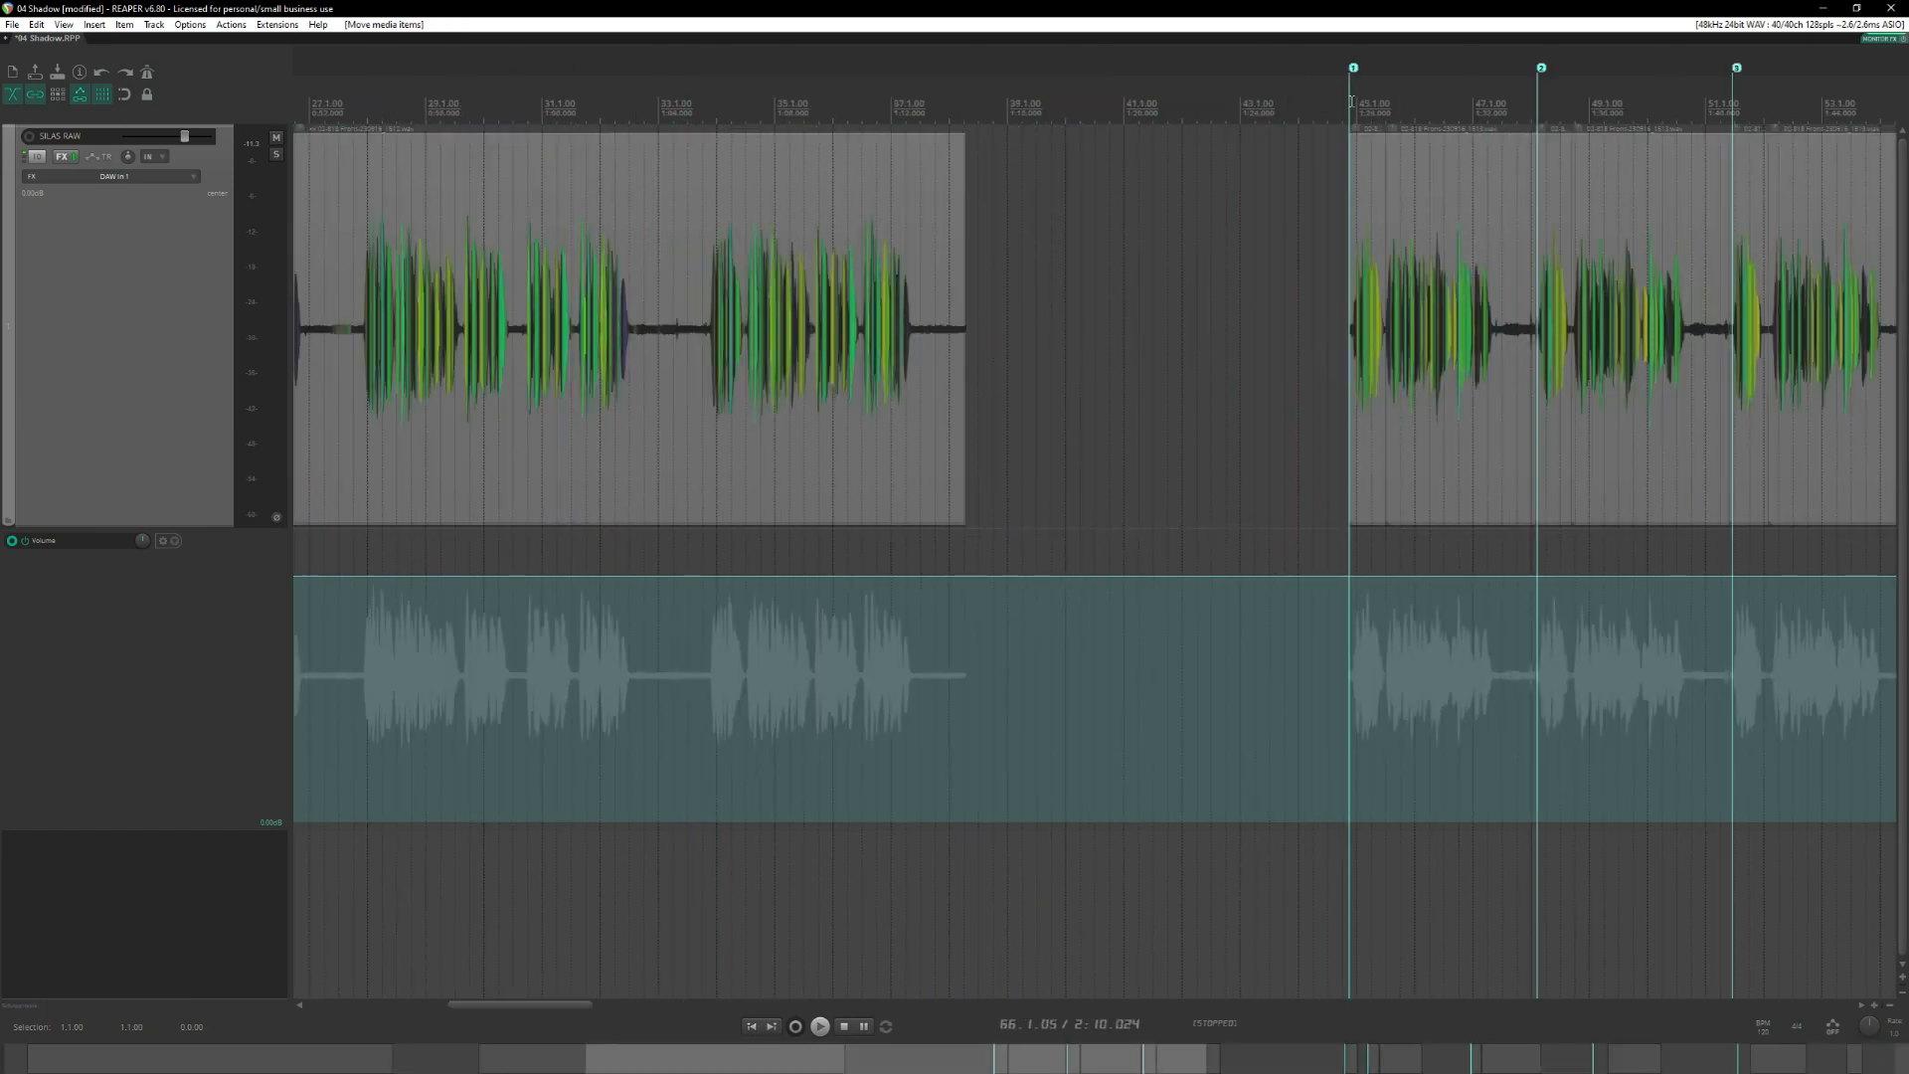
{"action": "left_click", "coordinate": [1351, 101]}
{"action": "scroll", "coordinate": [1396, 165], "scroll_direction": "right", "scroll_amount": 3}
{"action": "scroll", "coordinate": [1389, 174], "scroll_direction": "down", "scroll_amount": 1}
{"action": "key", "text": "space"}
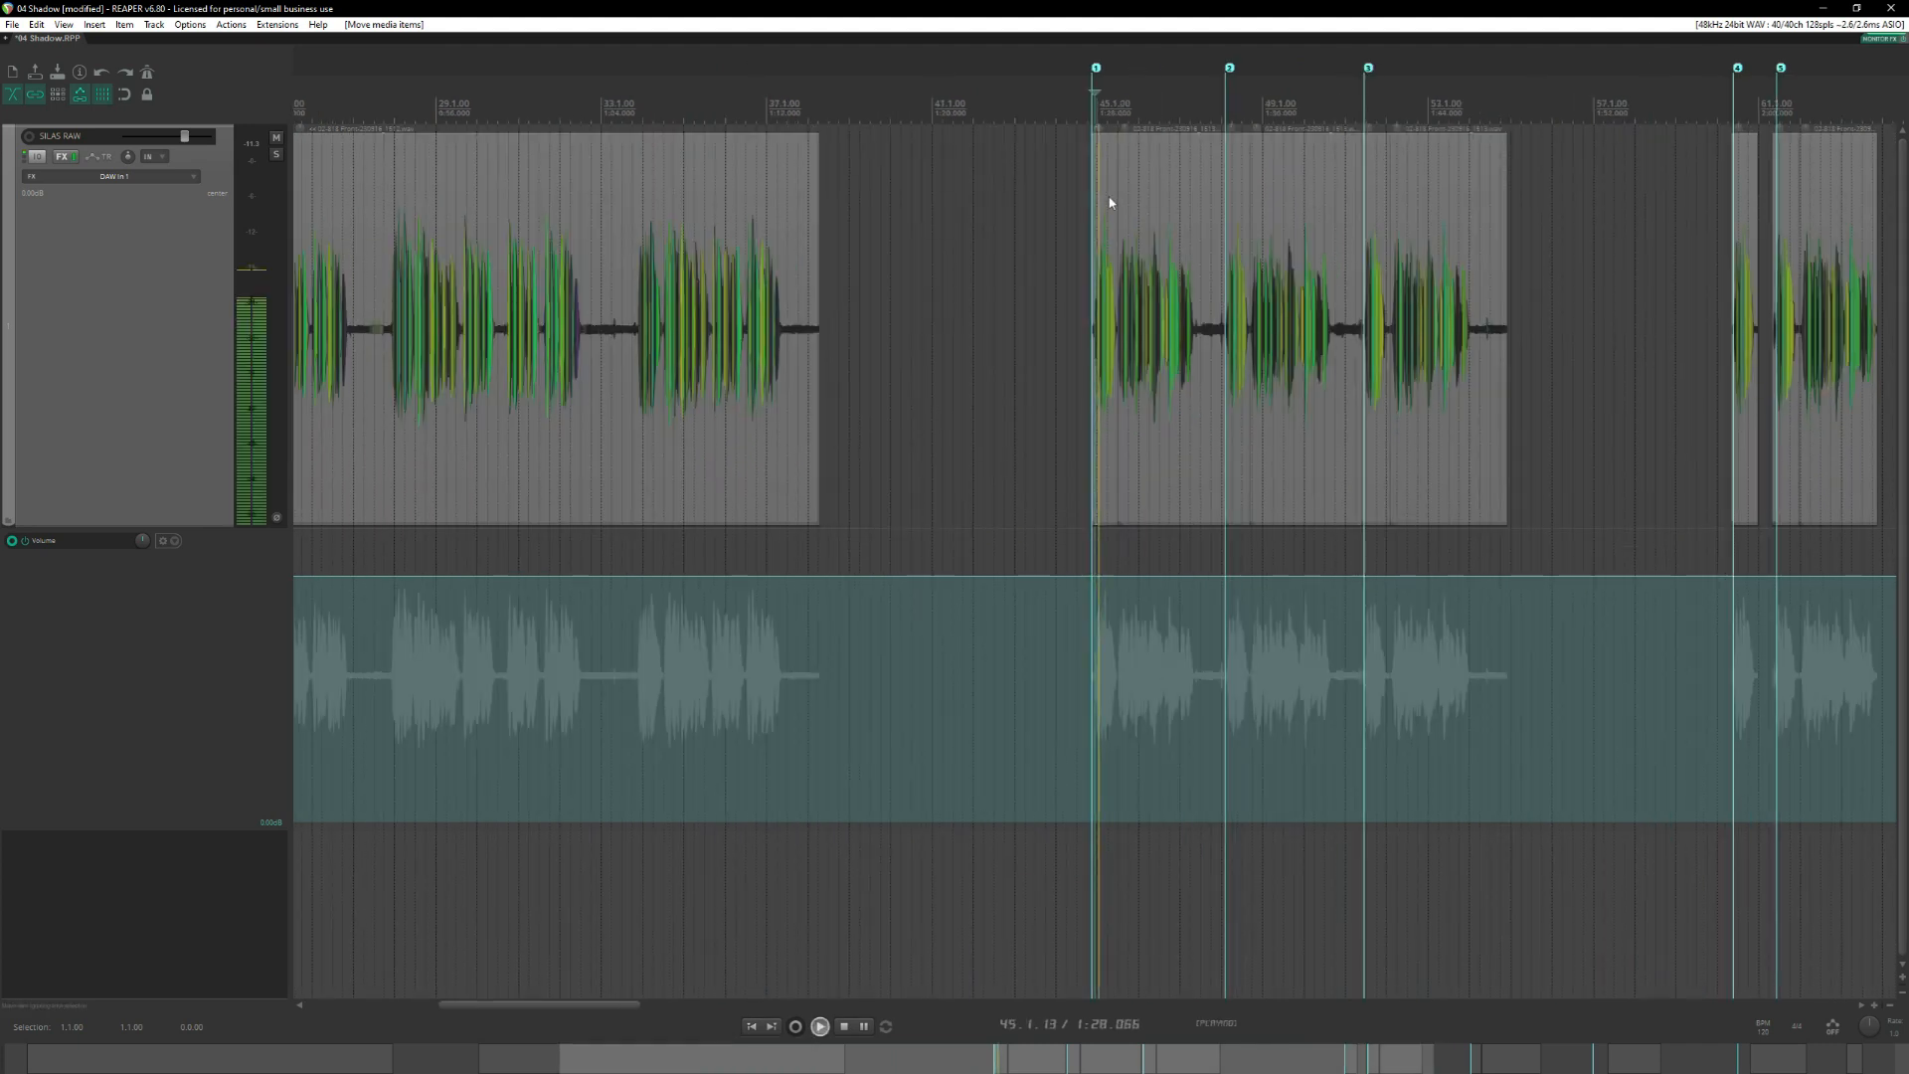
{"action": "key", "text": "space"}
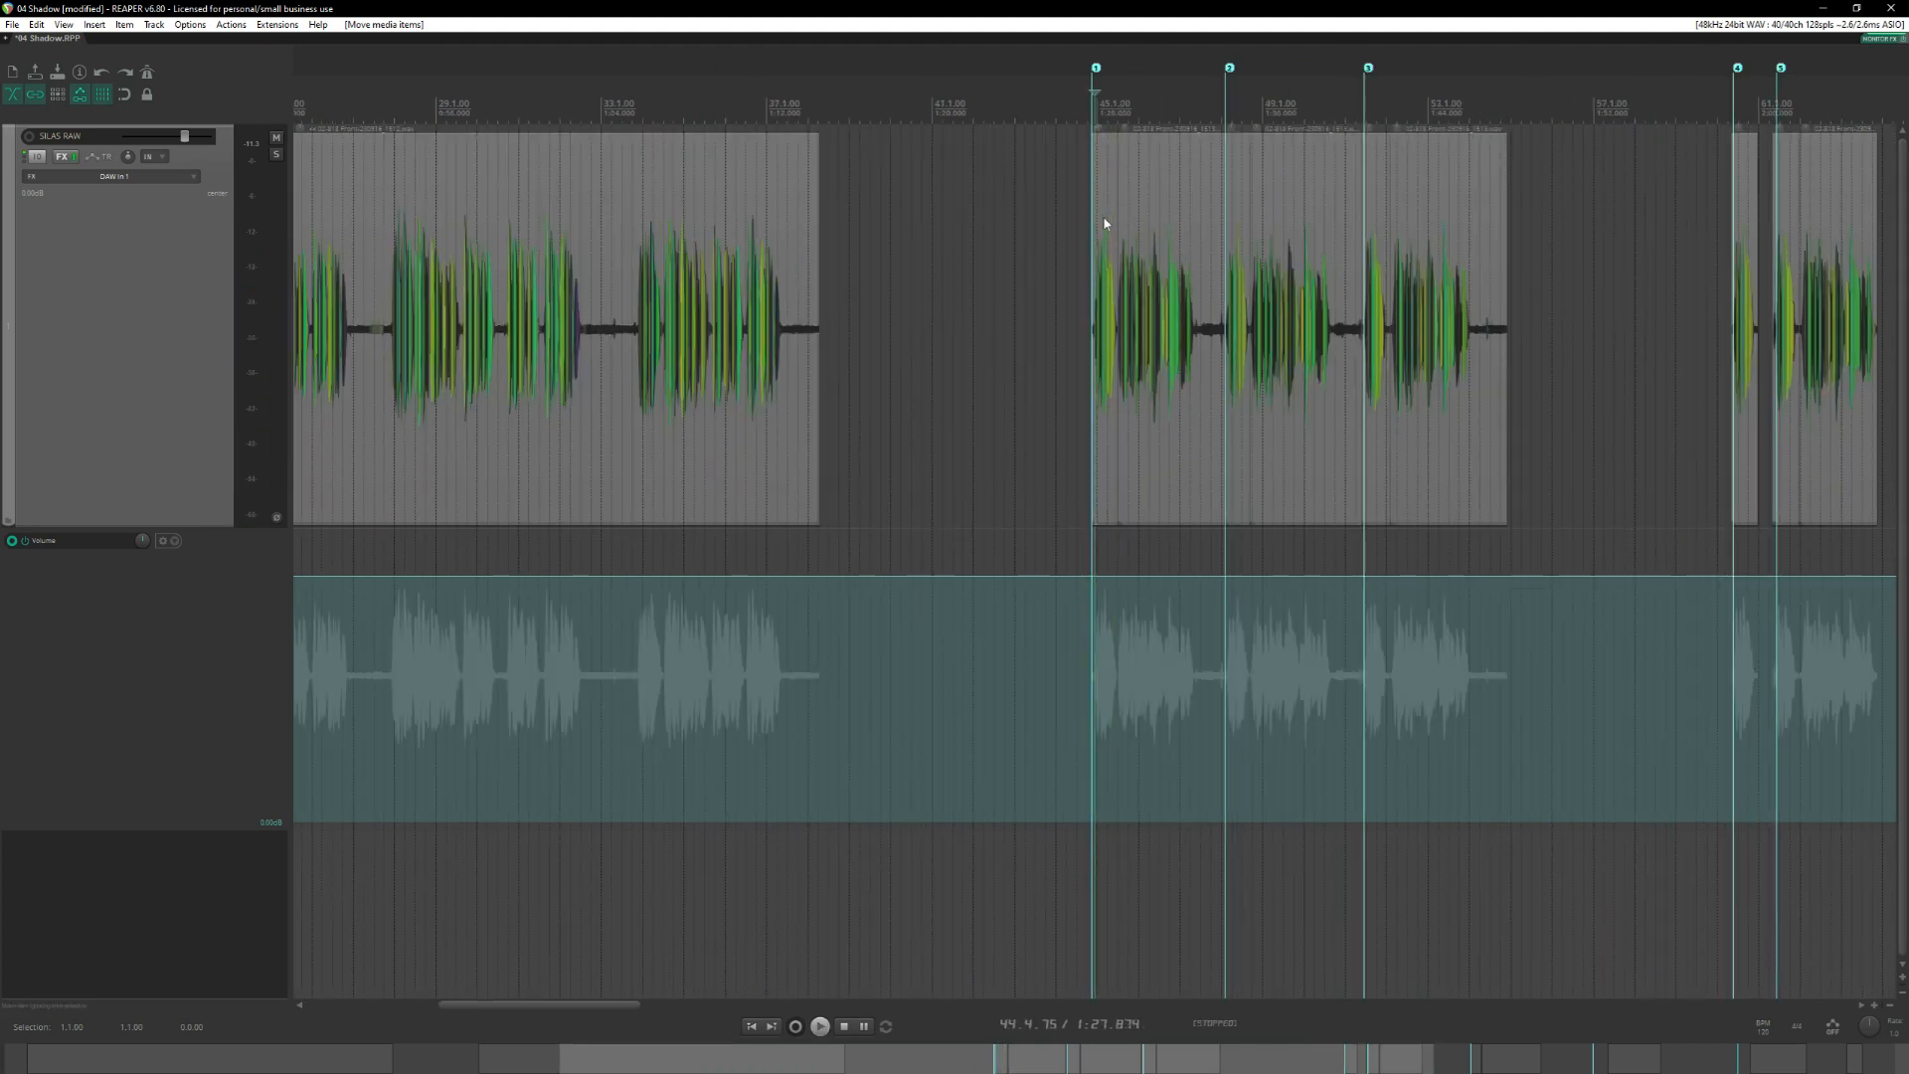
{"action": "left_click", "coordinate": [1104, 223]}
{"action": "scroll", "coordinate": [1101, 234], "scroll_direction": "up", "scroll_amount": 3}
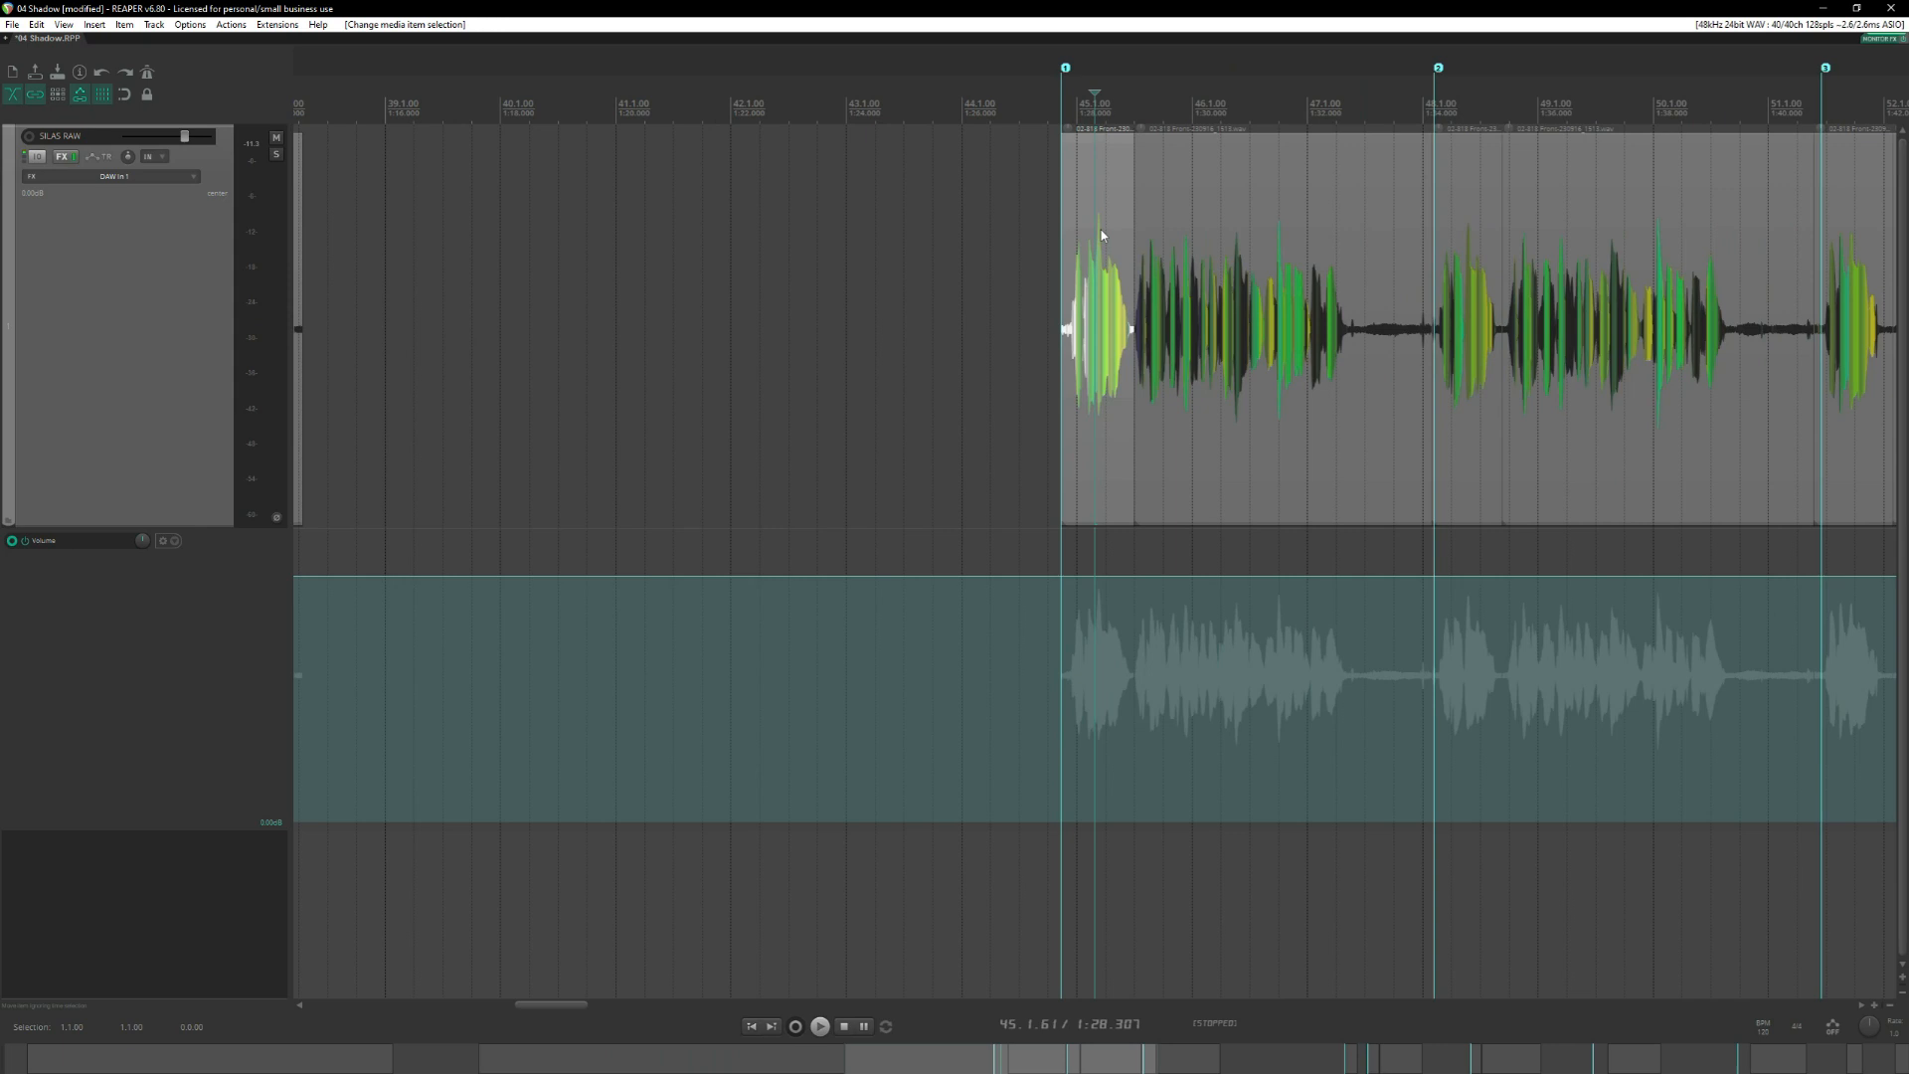
Delete the first take's opening phrase and place the edit cursor at the start of the second take near measure 48.
{"action": "key", "text": "Delete"}
{"action": "left_click", "coordinate": [1427, 113]}
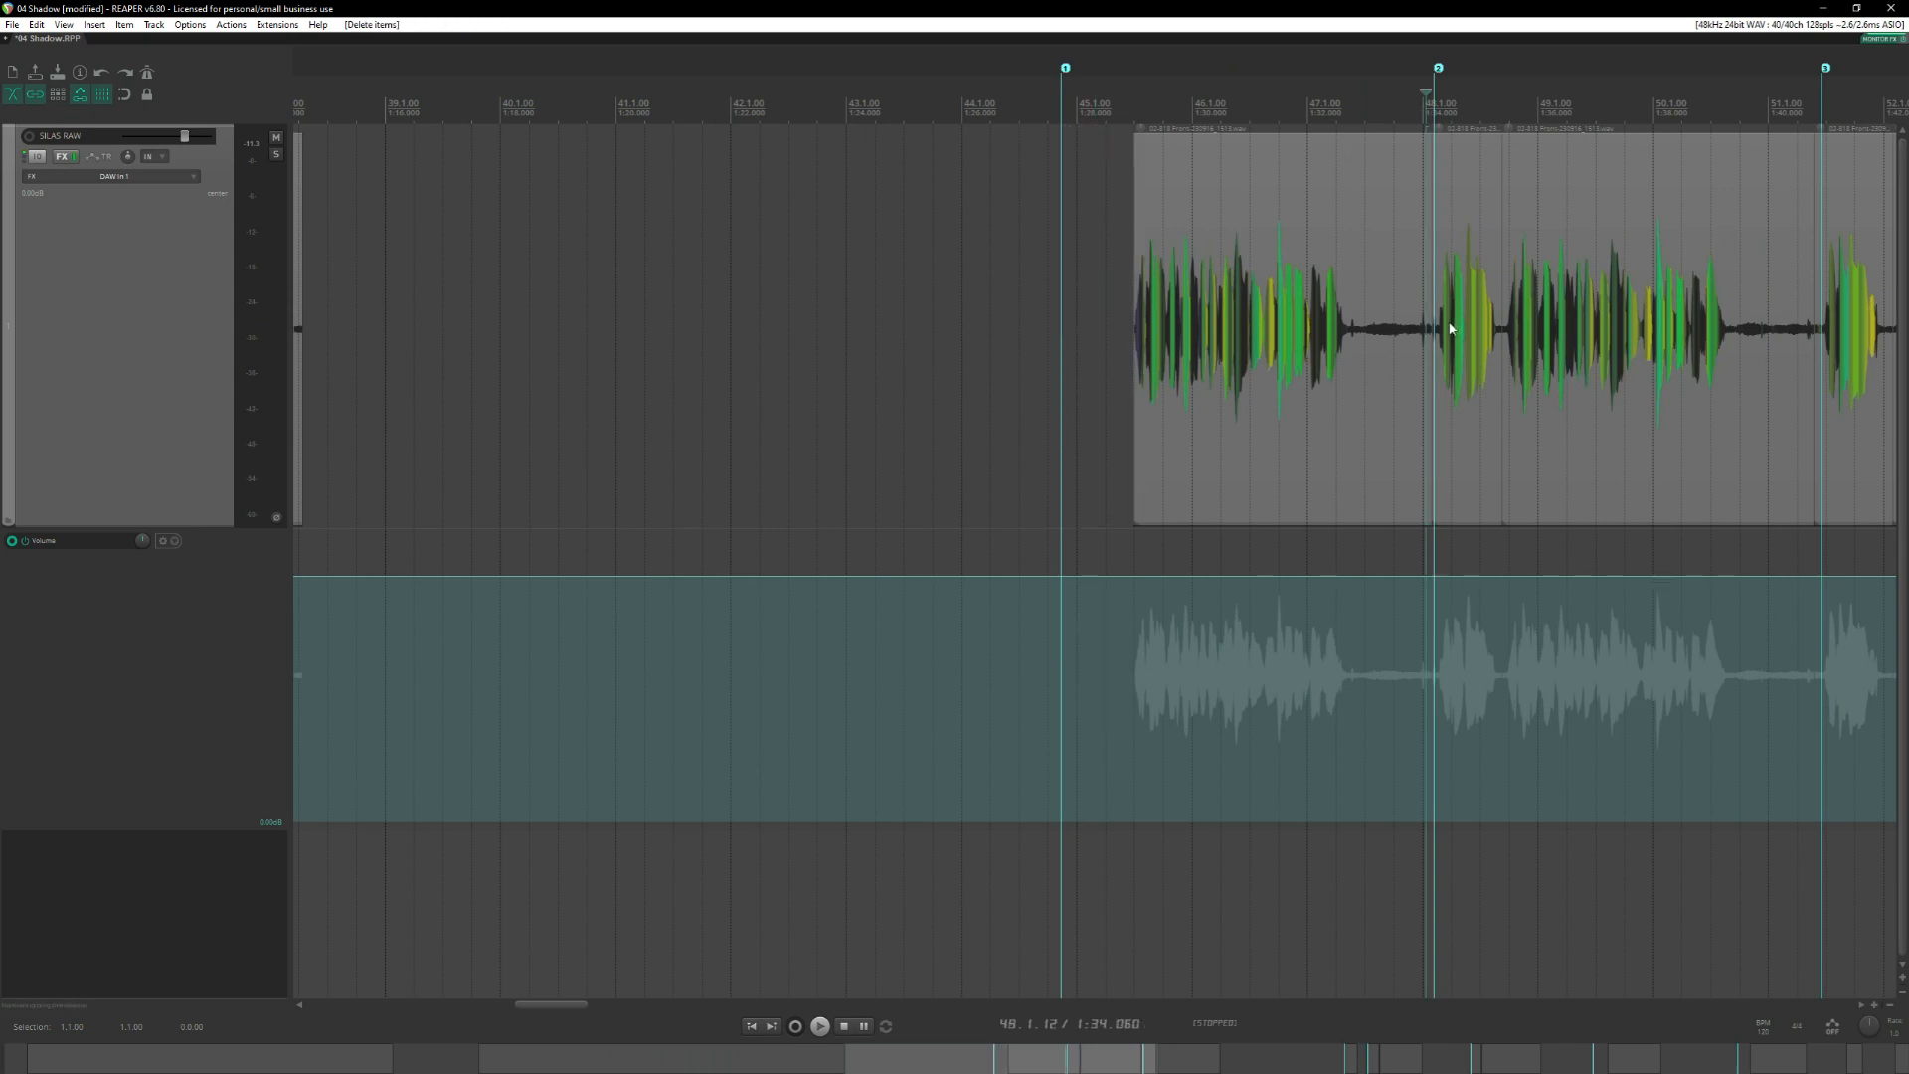
{"action": "scroll", "coordinate": [1319, 252], "scroll_direction": "down", "scroll_amount": 6}
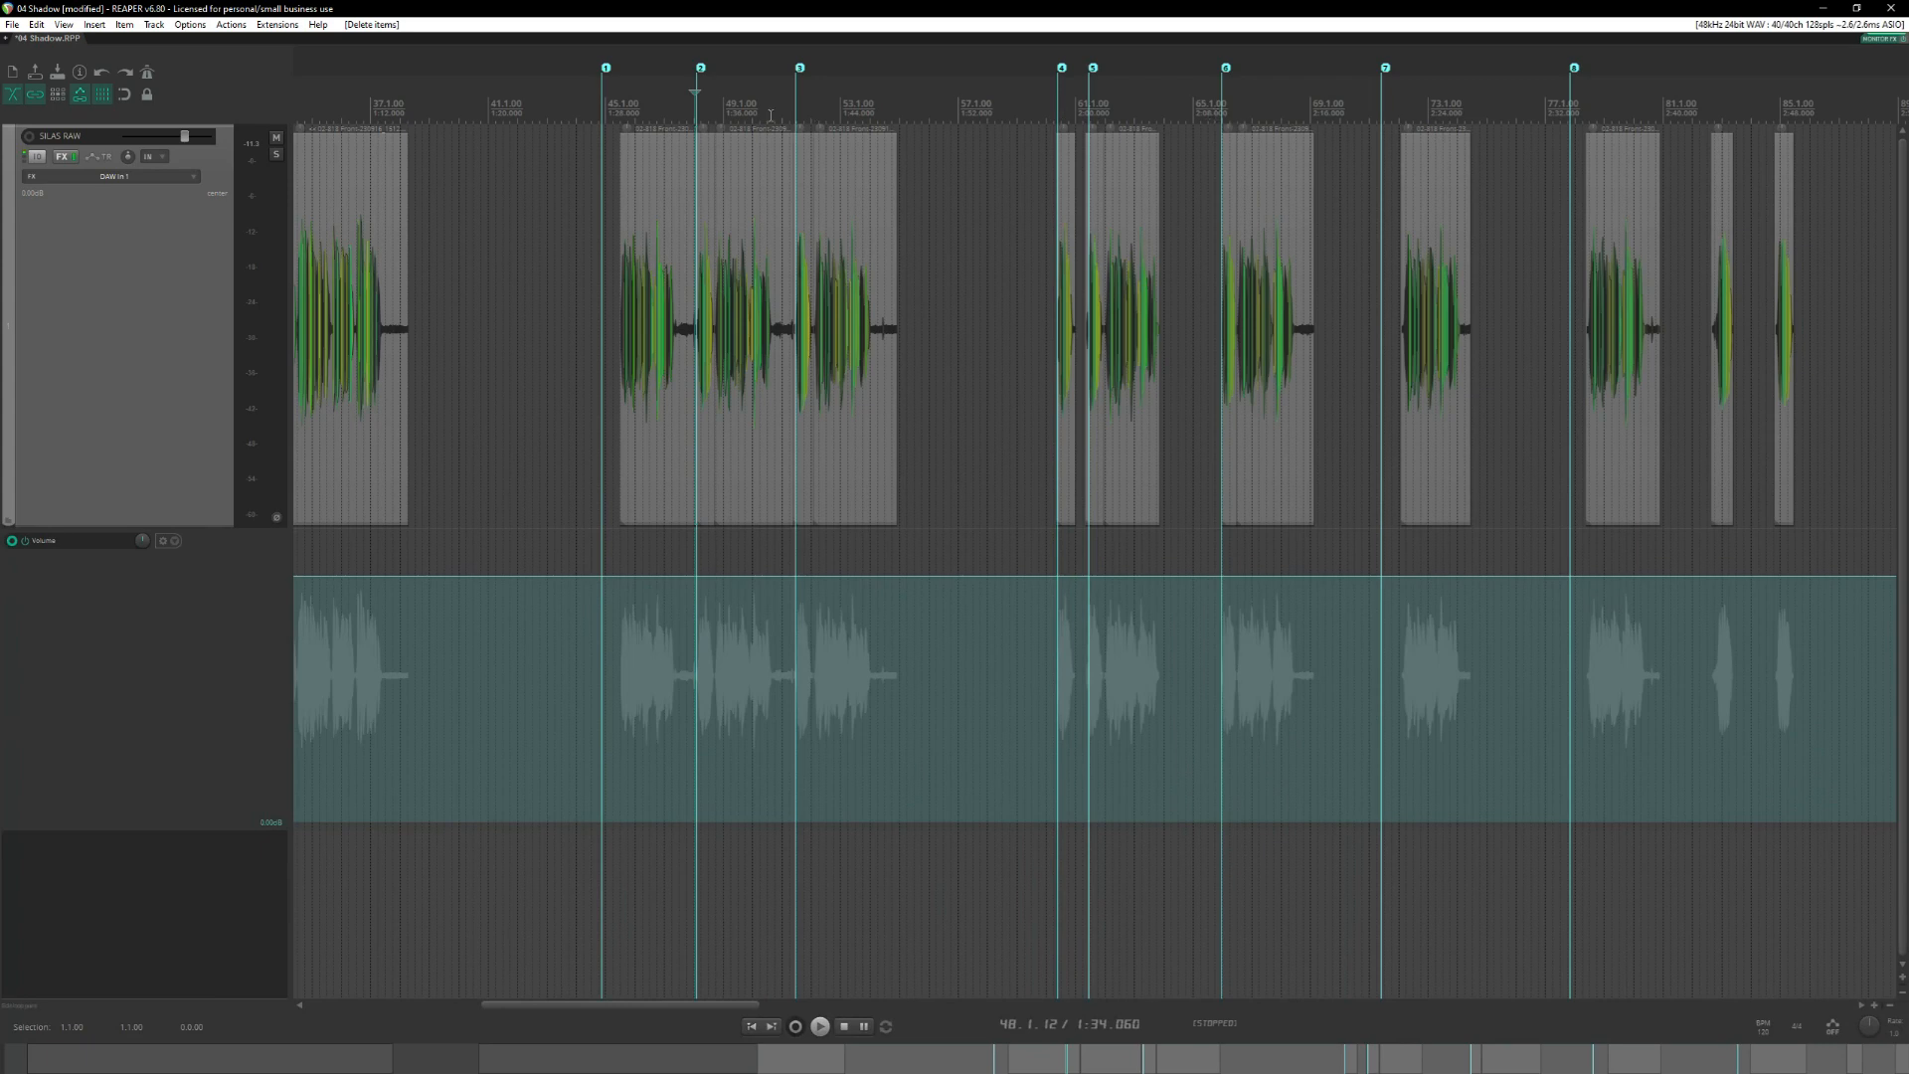
{"action": "scroll", "coordinate": [1233, 122], "scroll_direction": "up", "scroll_amount": 8}
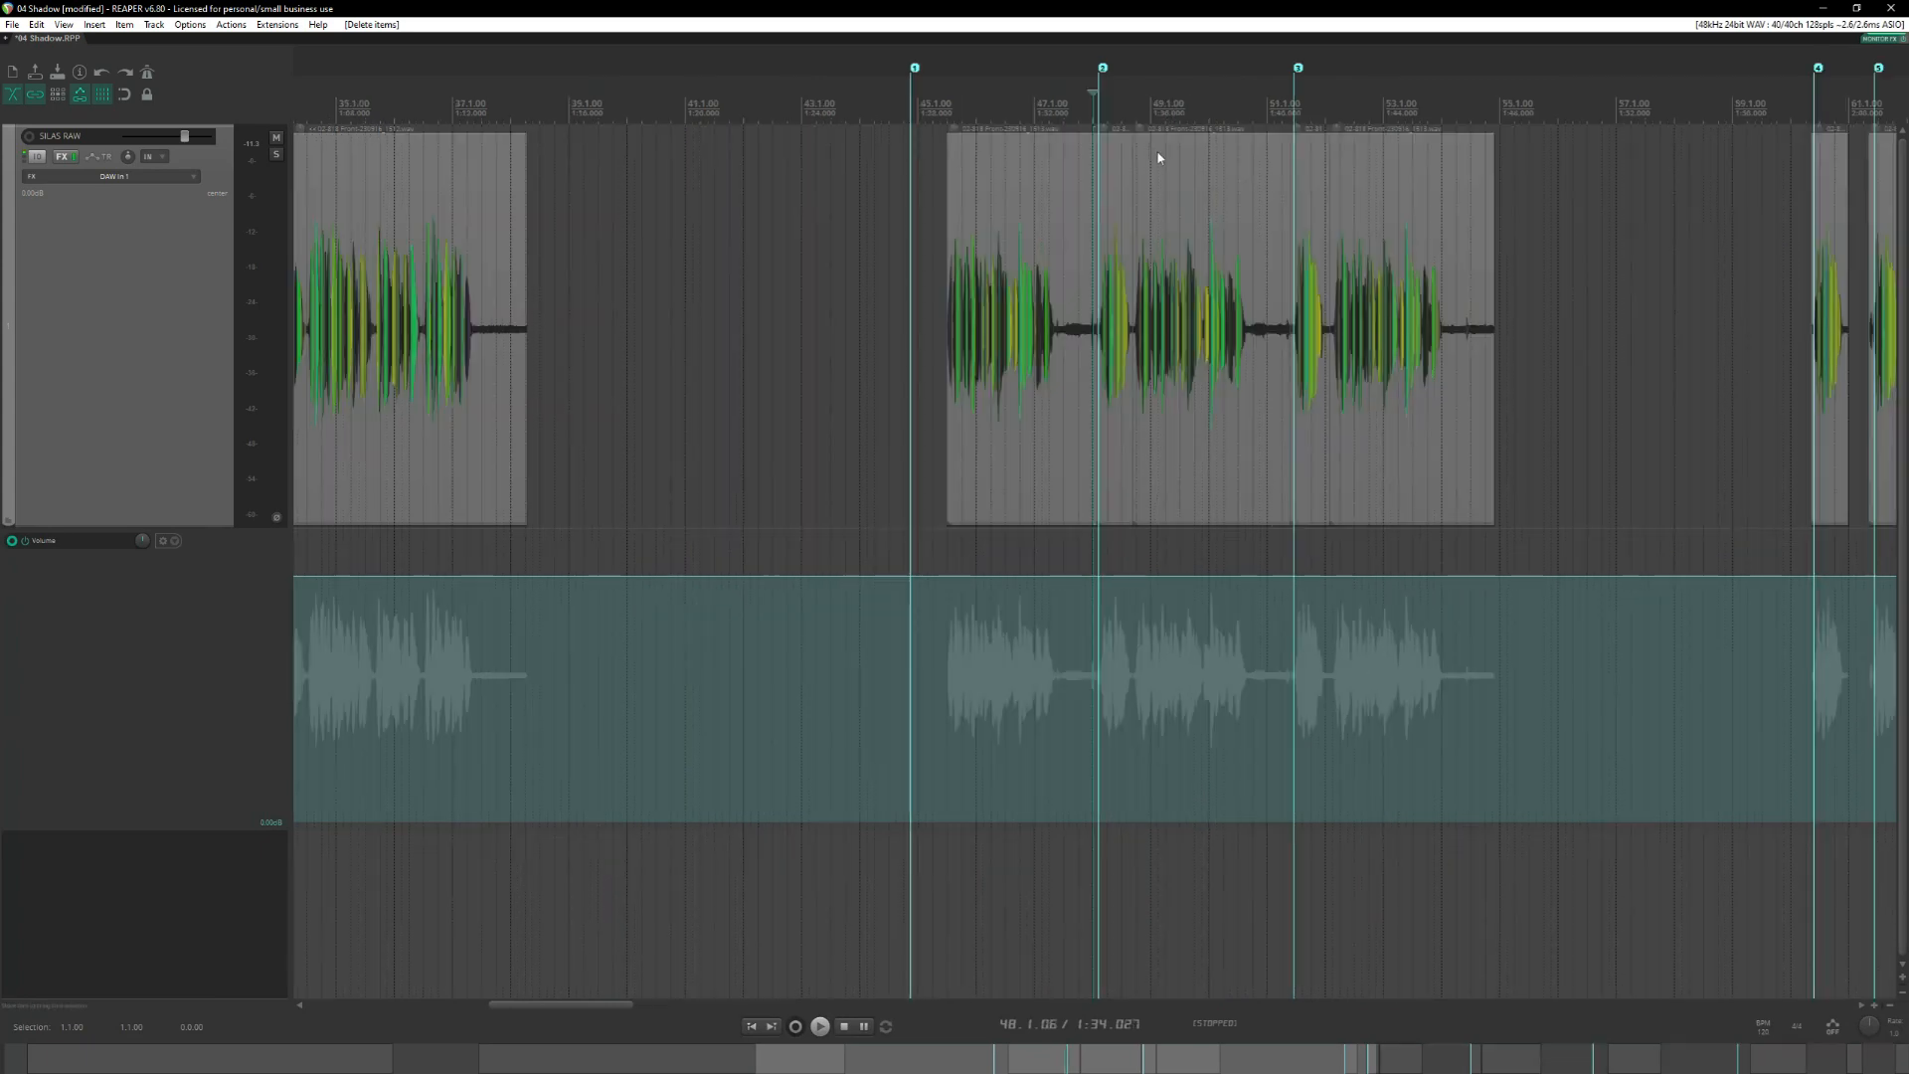
{"action": "left_click", "coordinate": [1118, 113]}
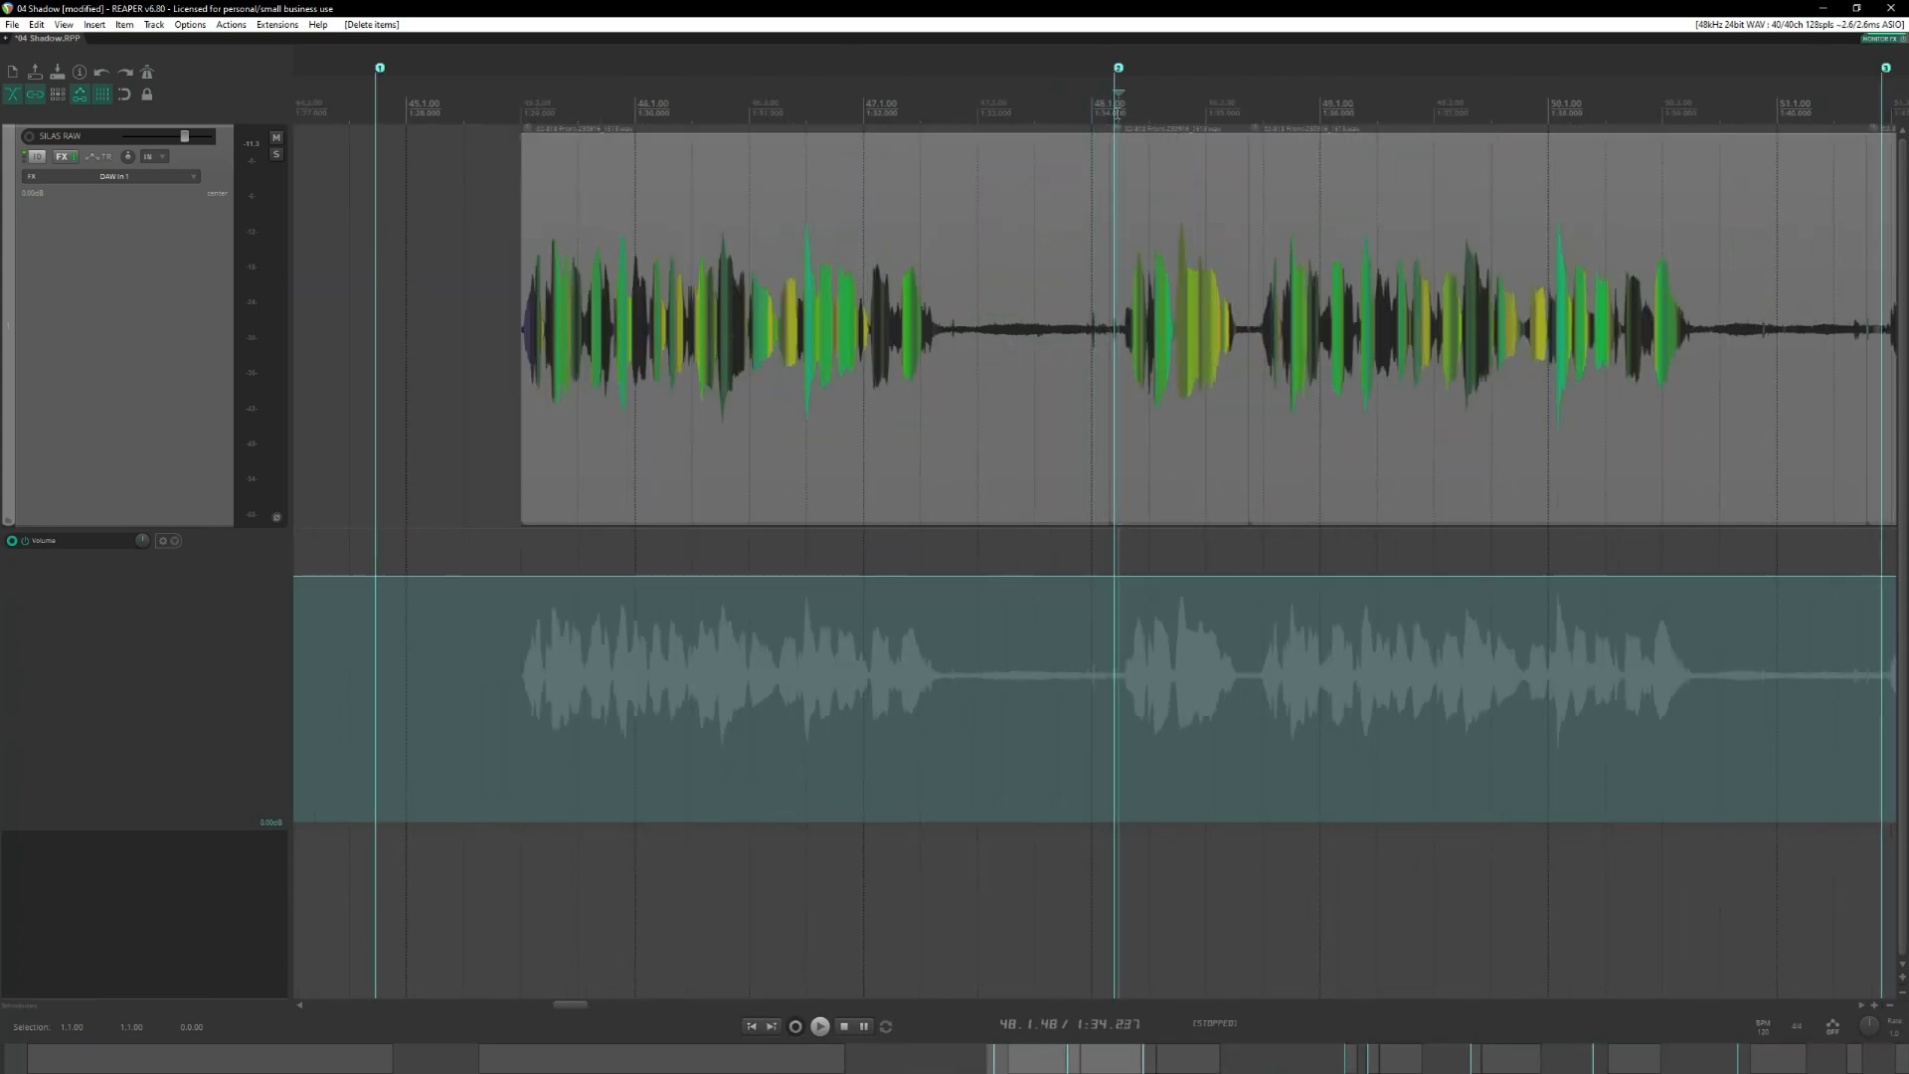
Audition the opening phrases of the second and third takes, starting near measure 48.
{"action": "scroll", "coordinate": [1117, 113], "scroll_direction": "down", "scroll_amount": 2}
{"action": "scroll", "coordinate": [1121, 122], "scroll_direction": "right", "scroll_amount": 2}
{"action": "scroll", "coordinate": [1123, 123], "scroll_direction": "down", "scroll_amount": 2}
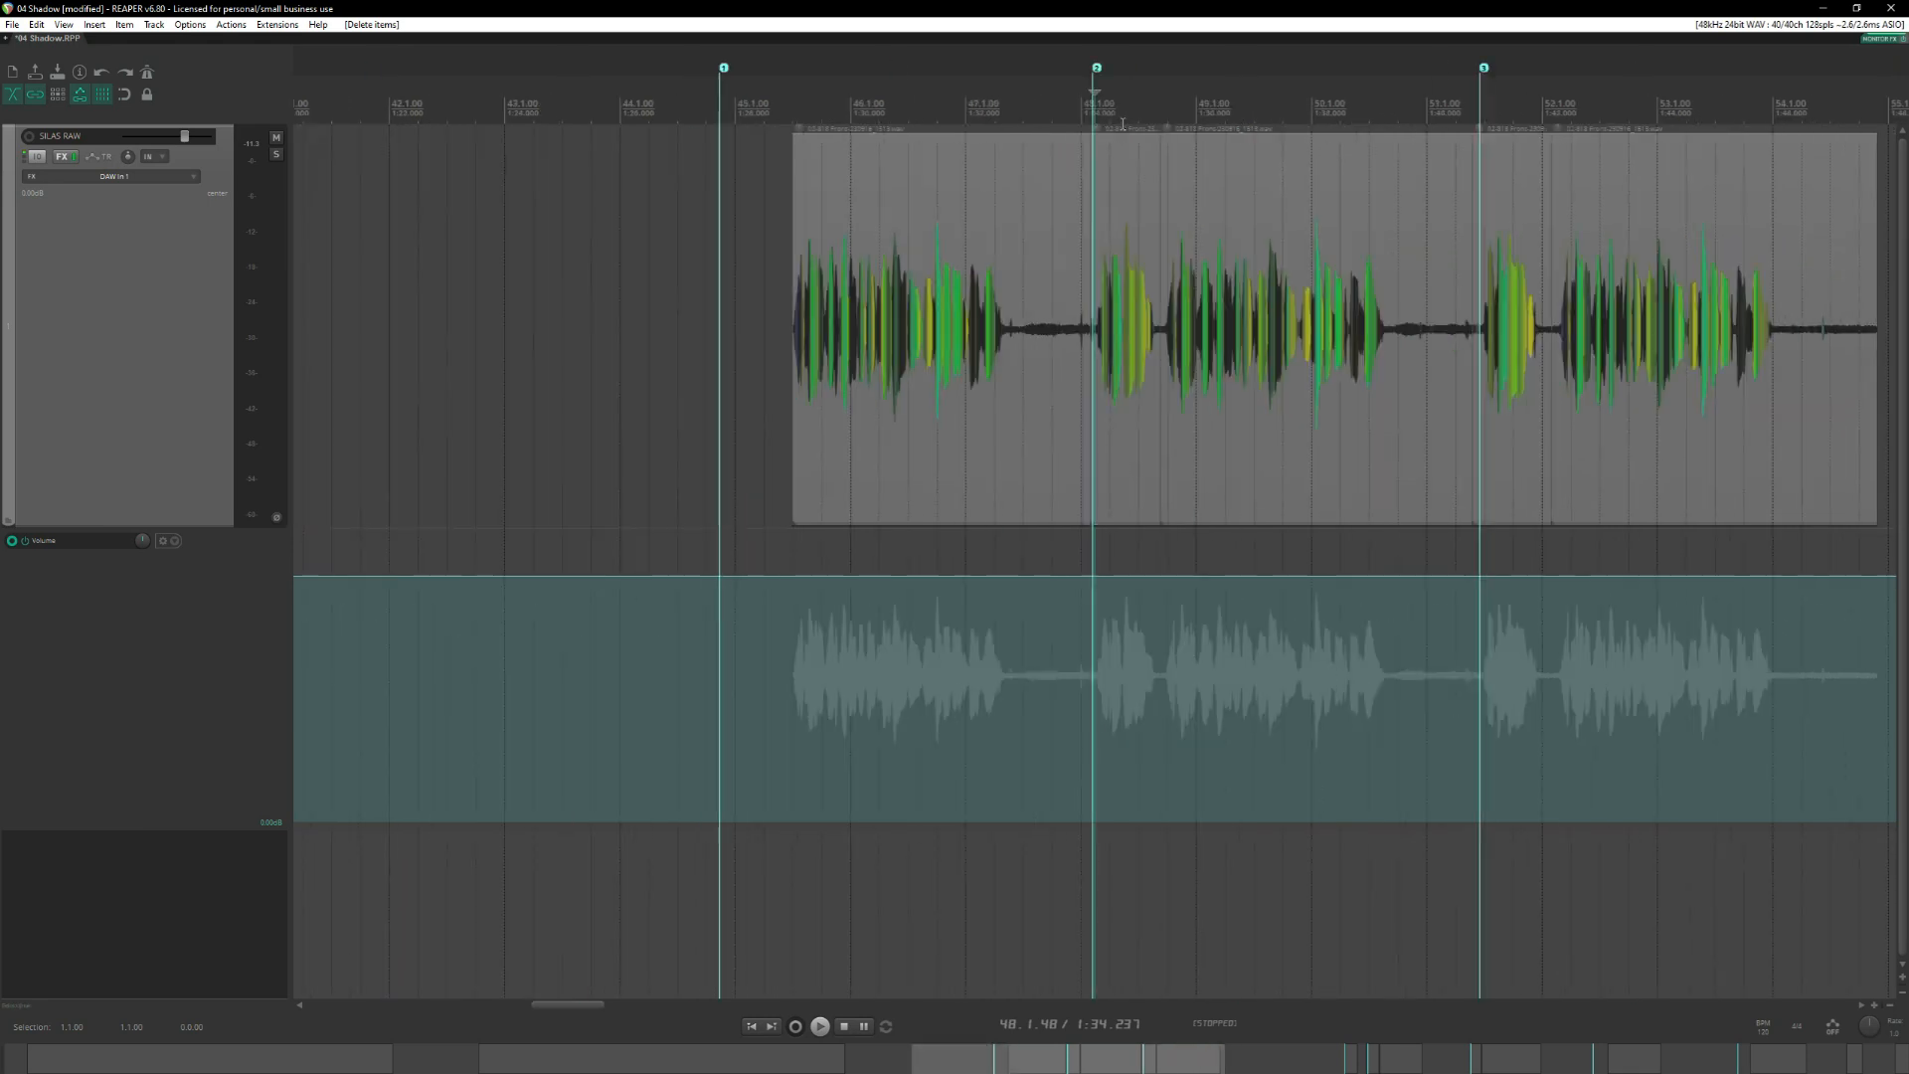
{"action": "scroll", "coordinate": [1132, 126], "scroll_direction": "right", "scroll_amount": 2}
{"action": "key", "text": "space"}
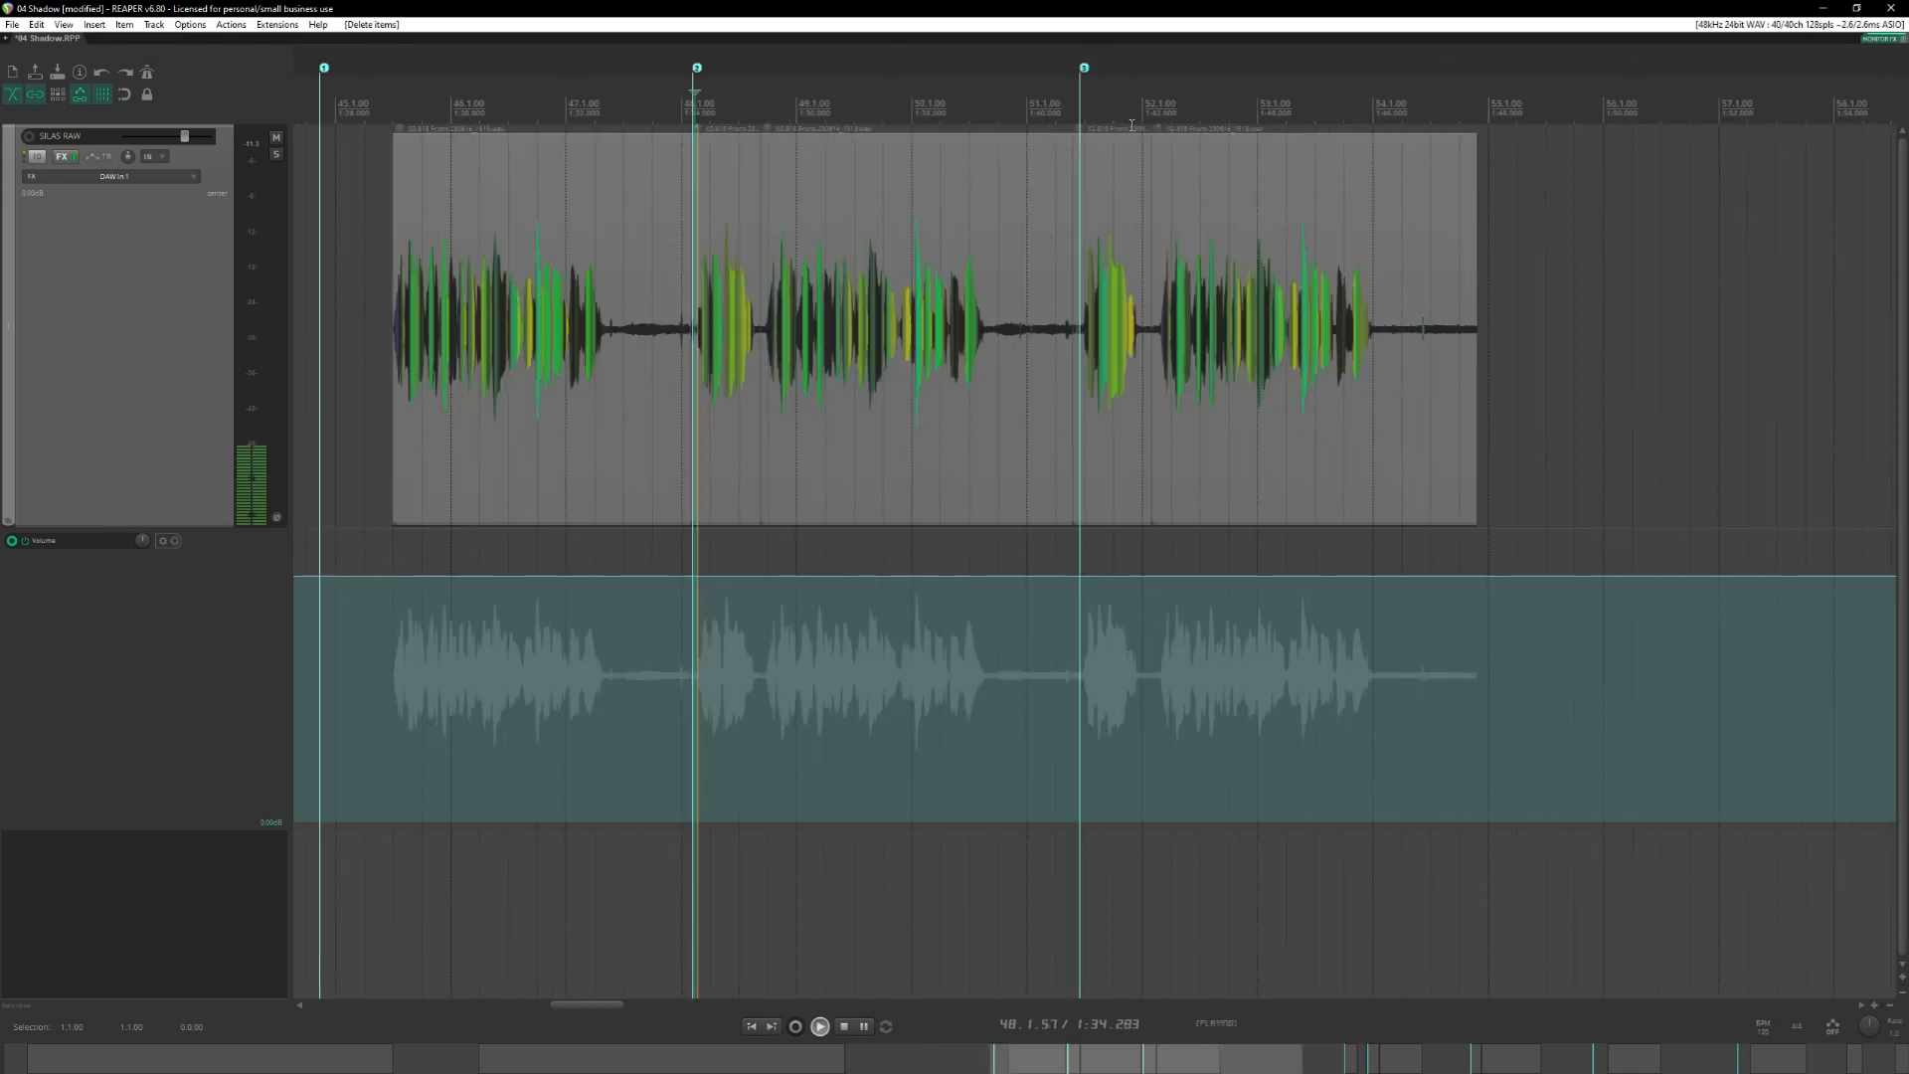
{"action": "key", "text": "3"}
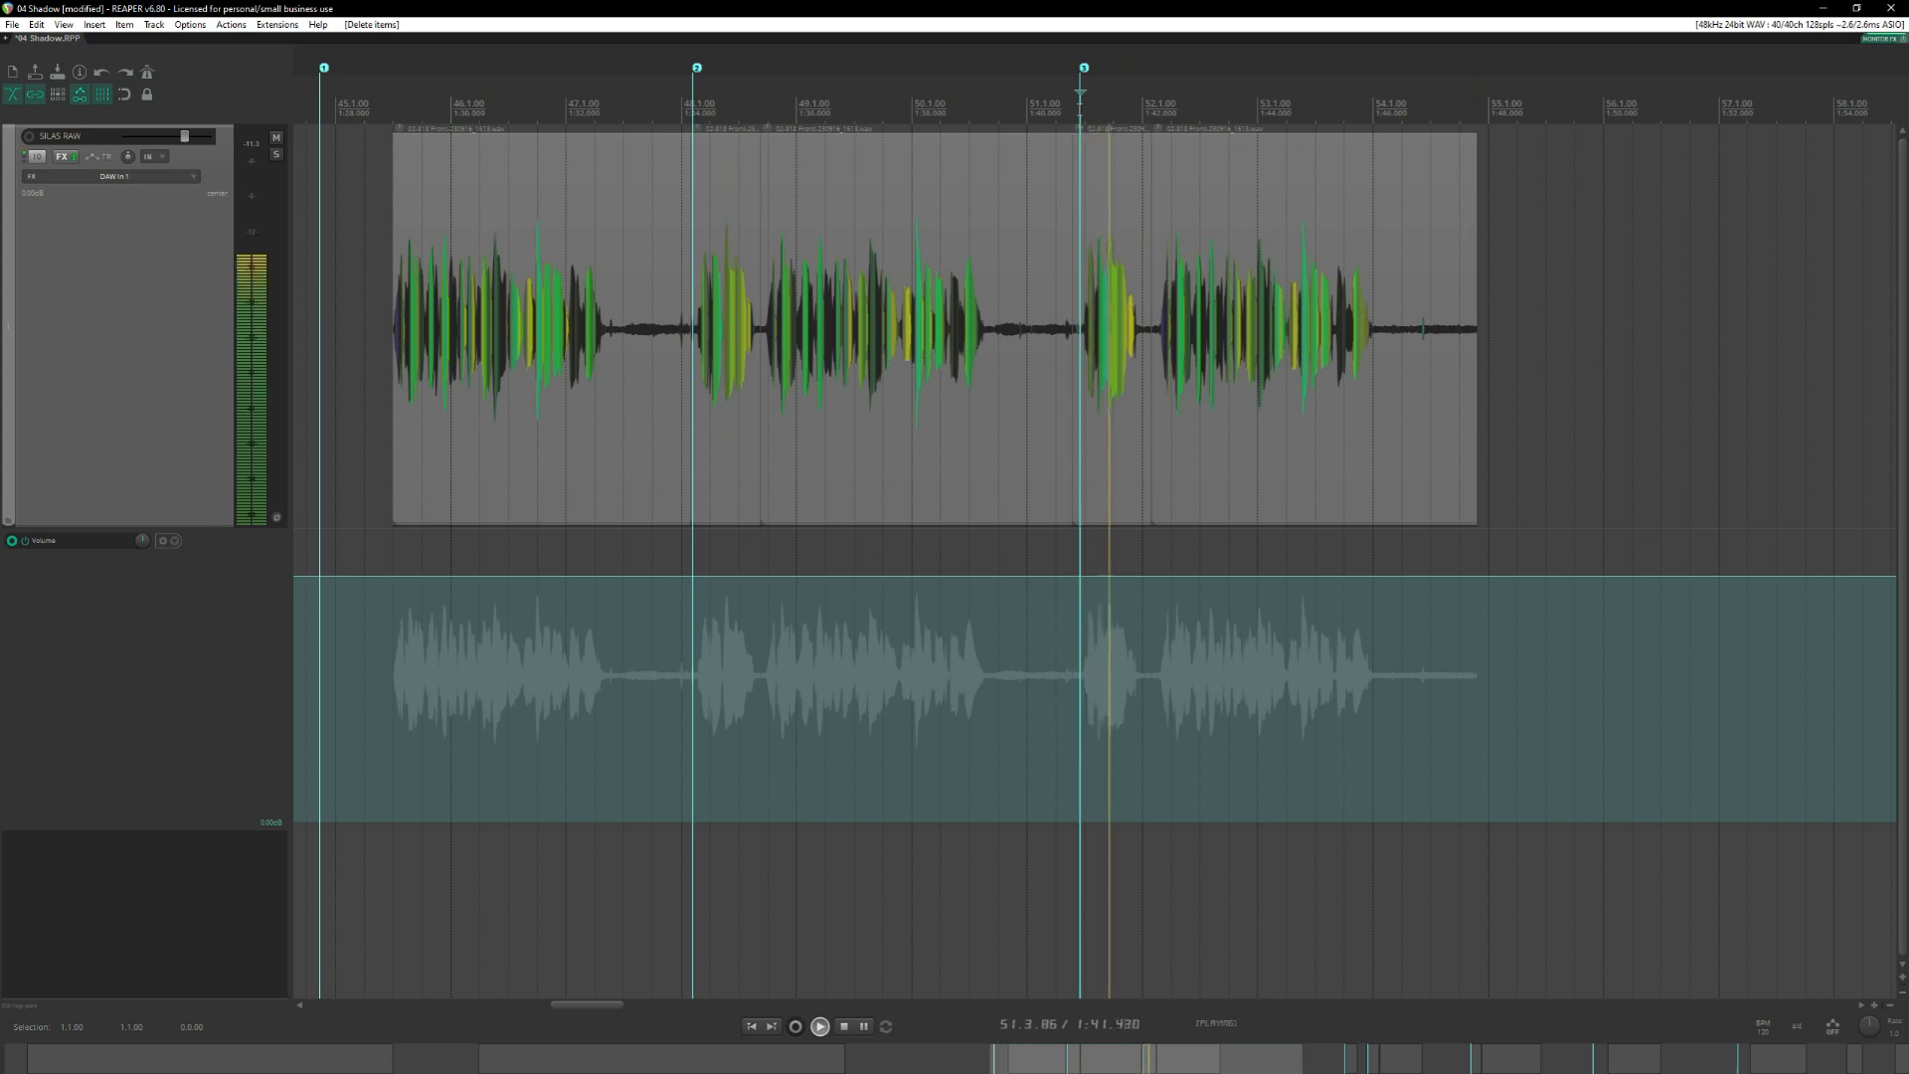
Stop playback and delete the third take's opening phrase near measure 51.
{"action": "key", "text": "space"}
{"action": "left_click", "coordinate": [1105, 179]}
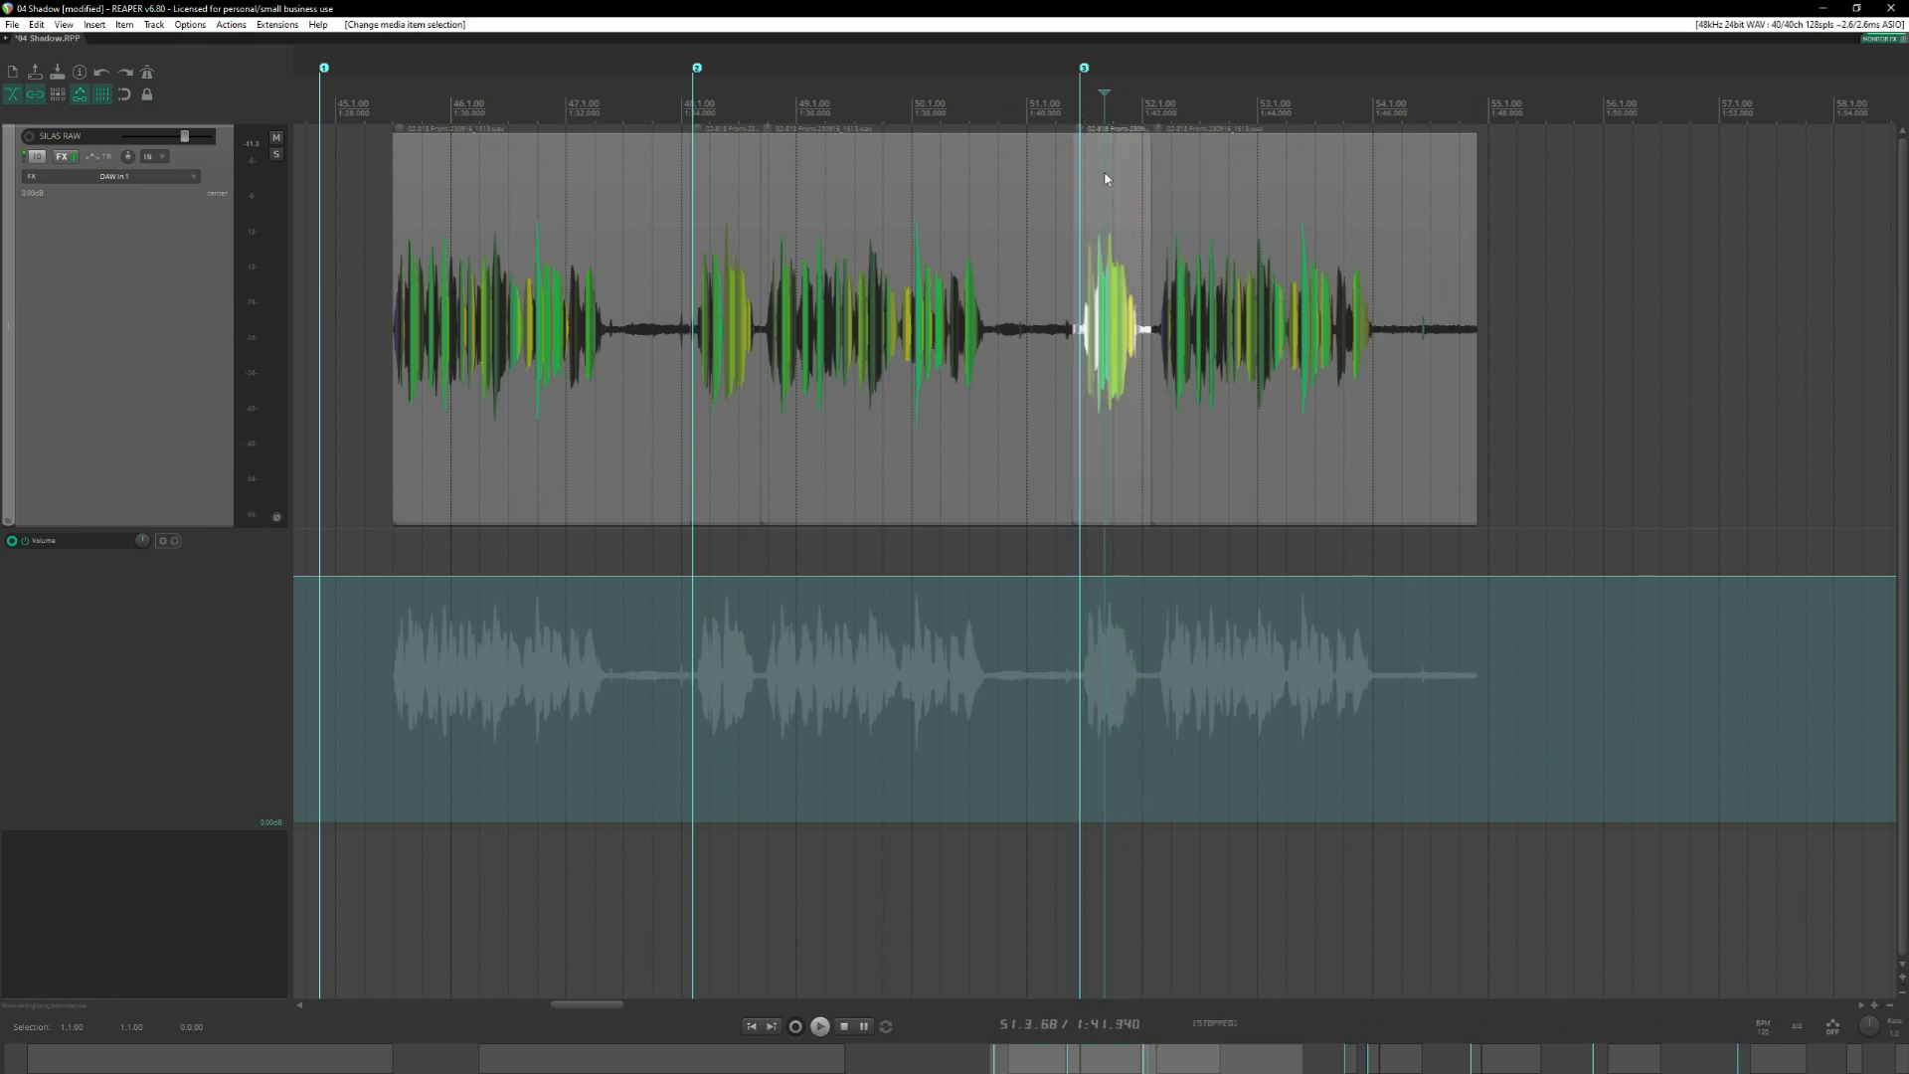
{"action": "key", "text": "Delete"}
Audition the opening phrases of the fourth, fifth and sixth takes, near measures 60, 61 and 66.
{"action": "scroll", "coordinate": [1105, 179], "scroll_direction": "down", "scroll_amount": 4}
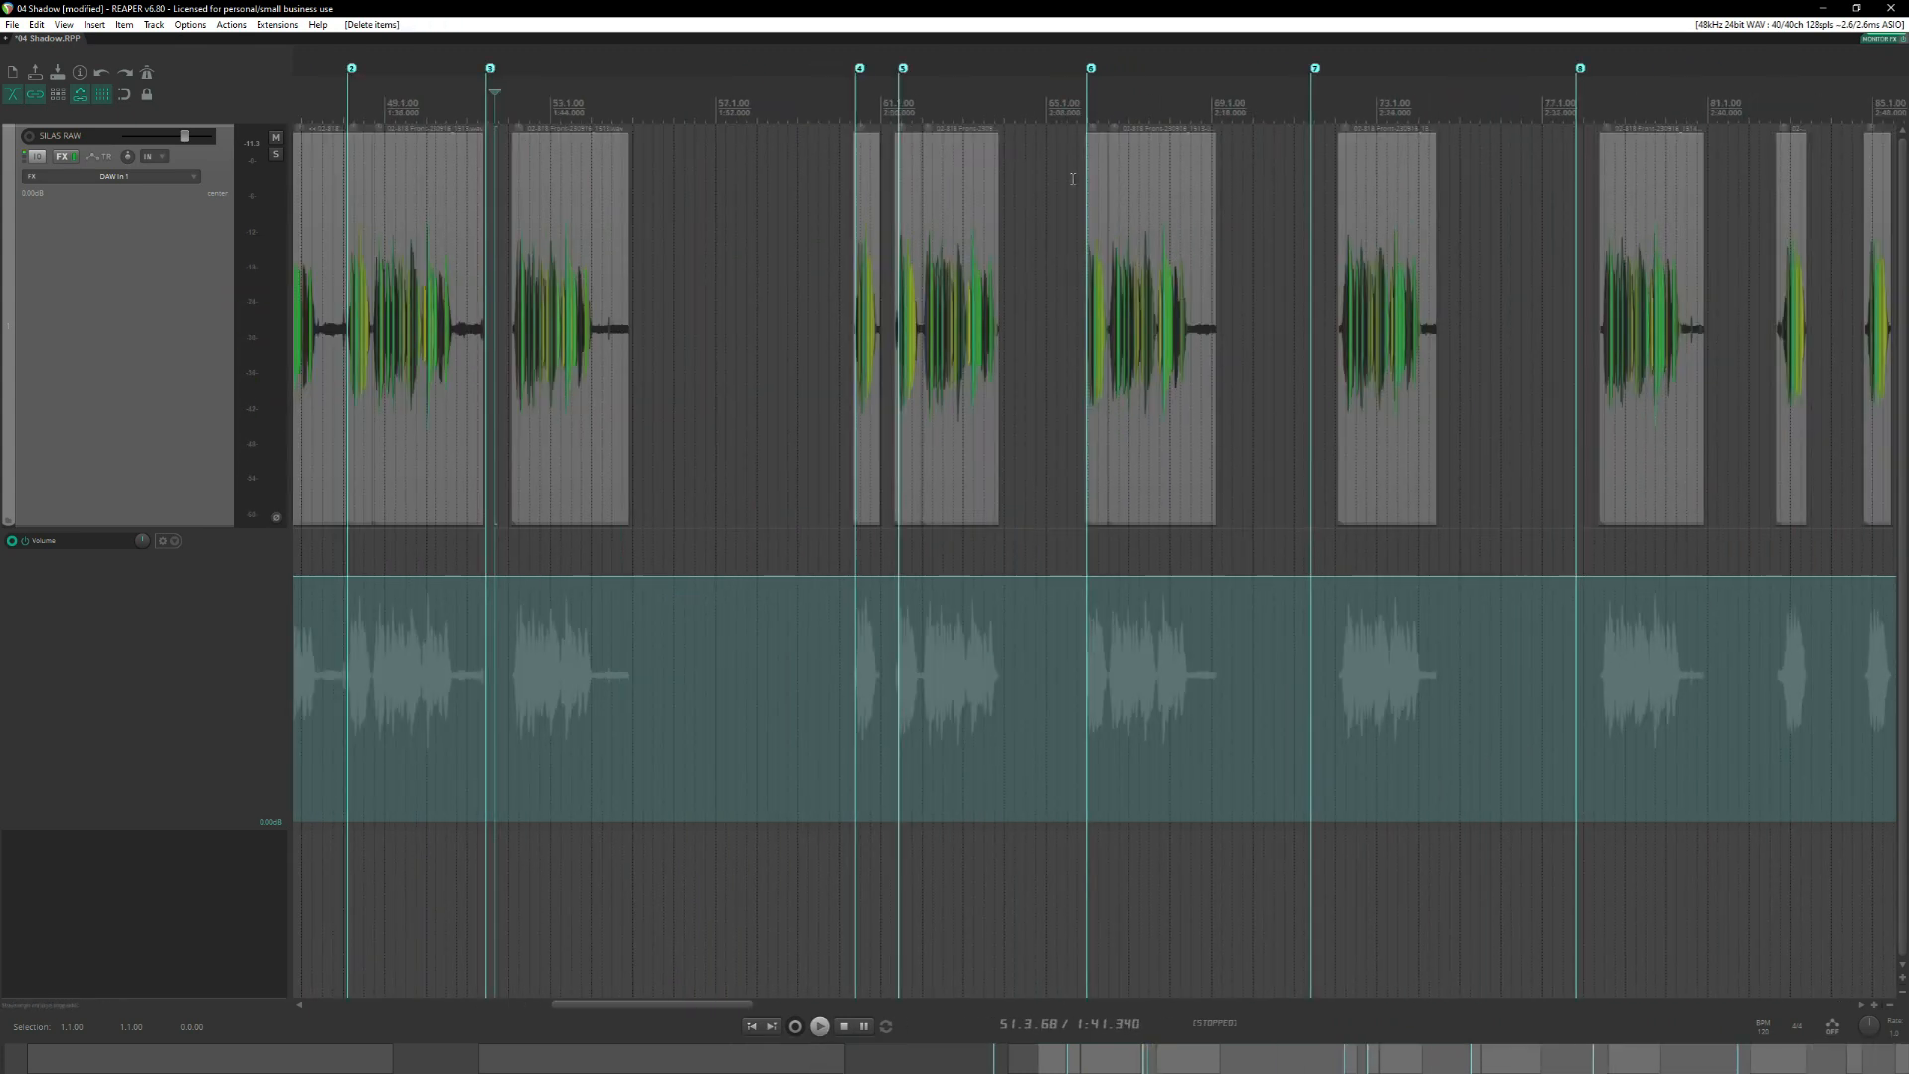
{"action": "left_click", "coordinate": [857, 110]}
{"action": "scroll", "coordinate": [858, 109], "scroll_direction": "up", "scroll_amount": 4}
{"action": "key", "text": "space"}
{"action": "left_click", "coordinate": [1313, 110]}
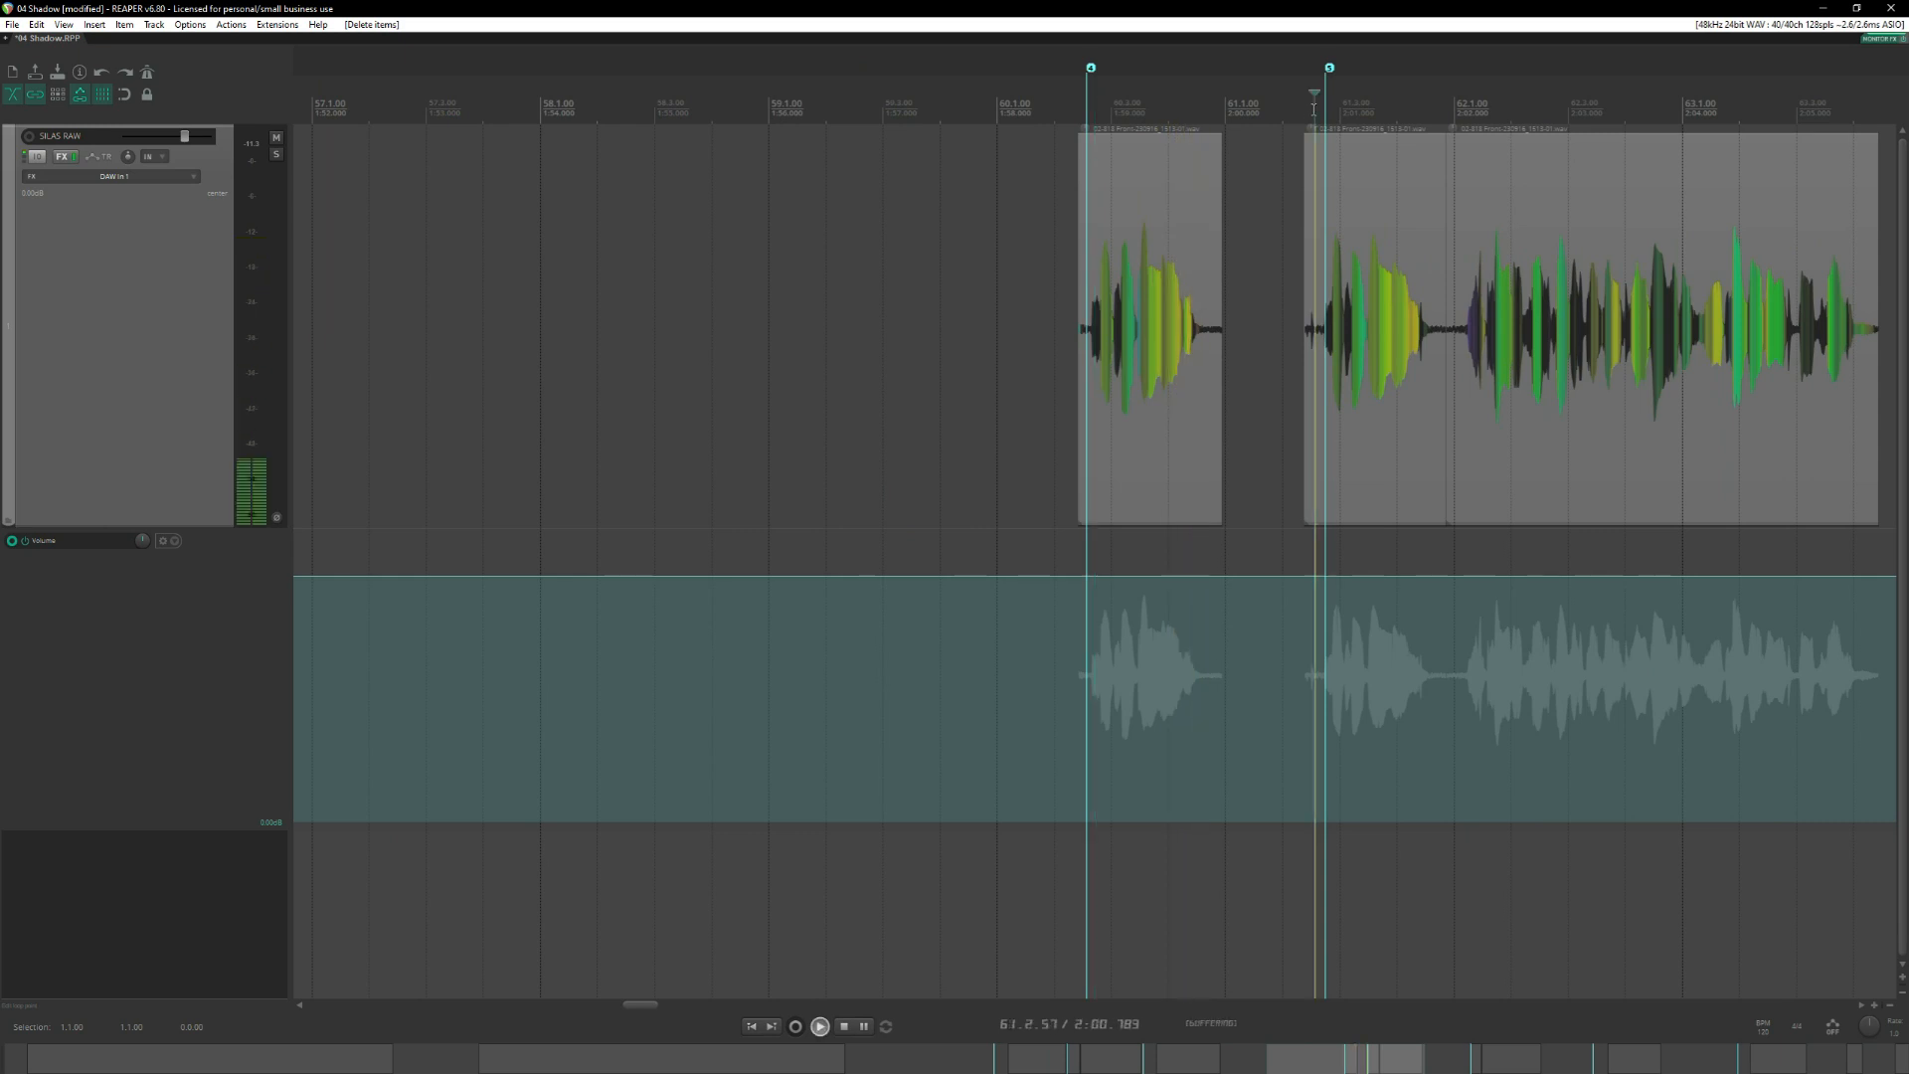
{"action": "scroll", "coordinate": [1193, 111], "scroll_direction": "down", "scroll_amount": 2}
{"action": "left_click", "coordinate": [888, 111]}
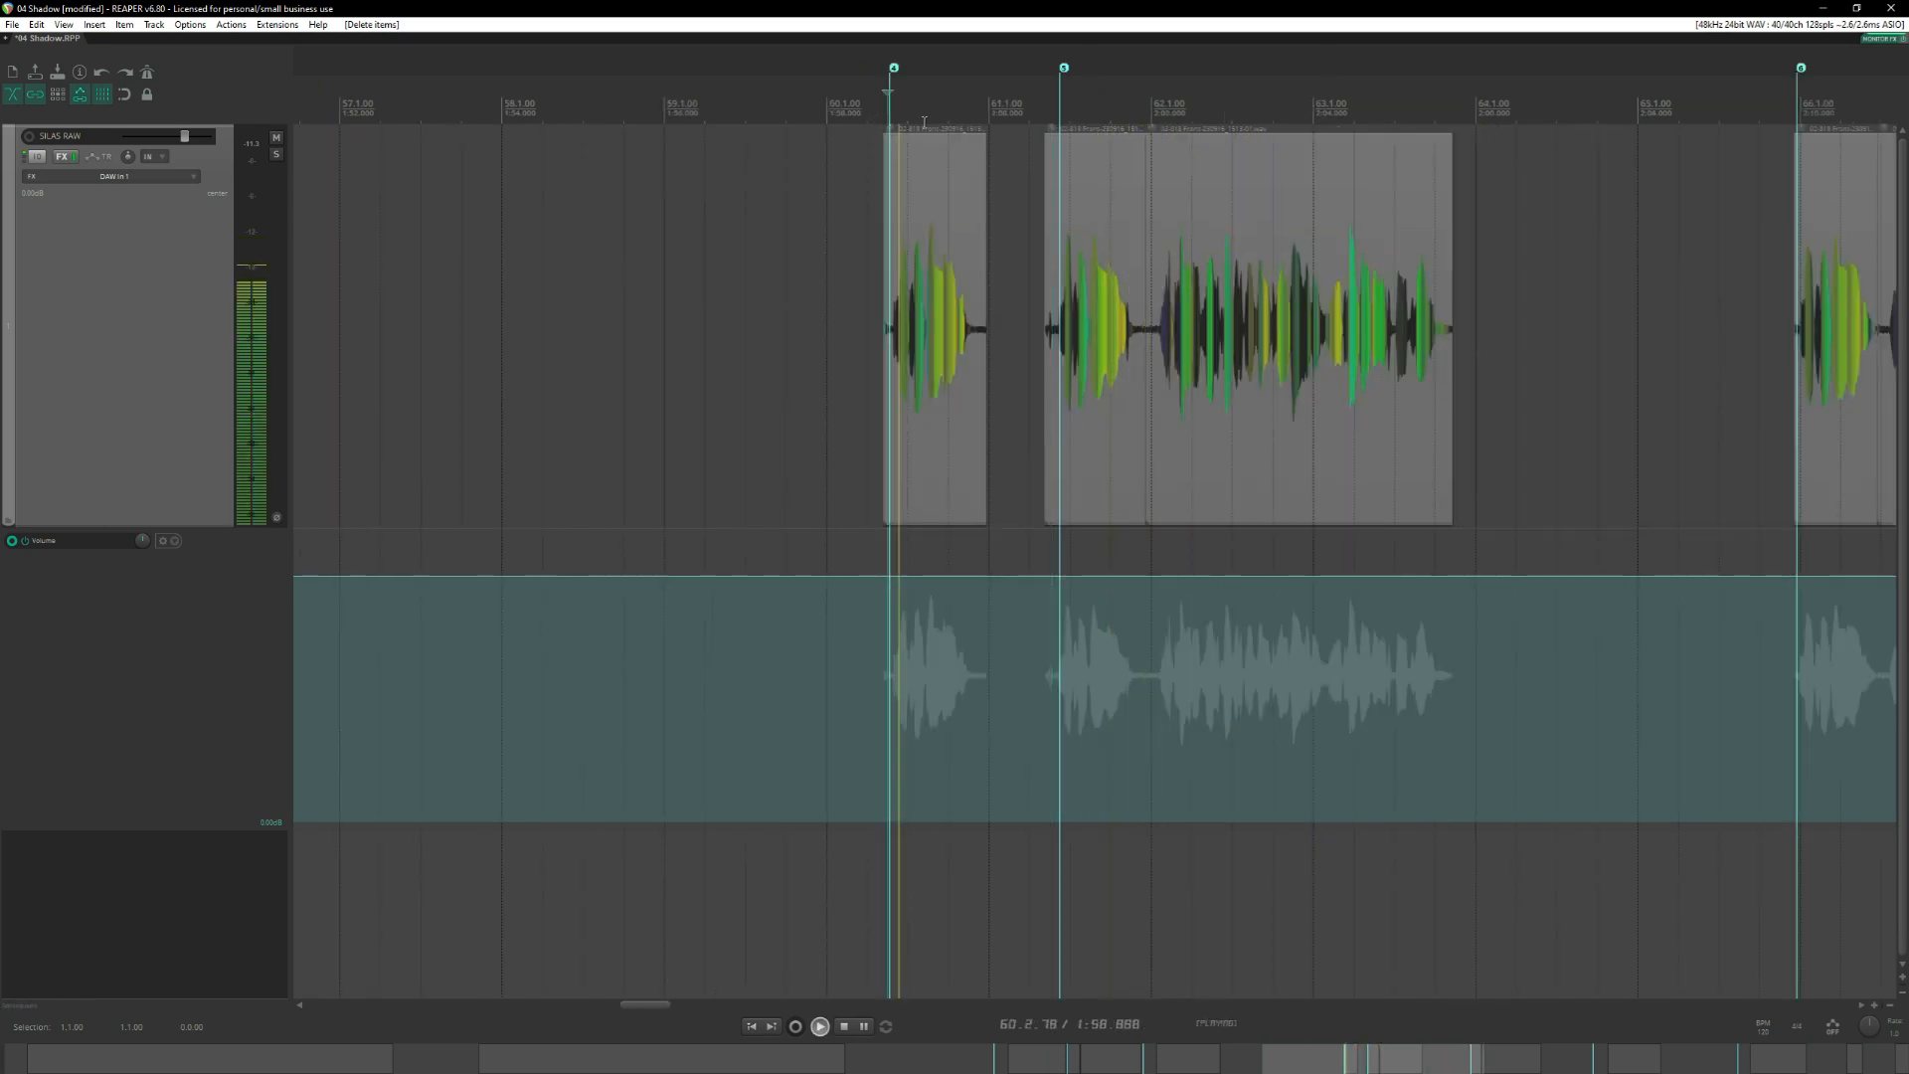
{"action": "scroll", "coordinate": [1316, 209], "scroll_direction": "down", "scroll_amount": 2}
{"action": "left_click", "coordinate": [1548, 151]}
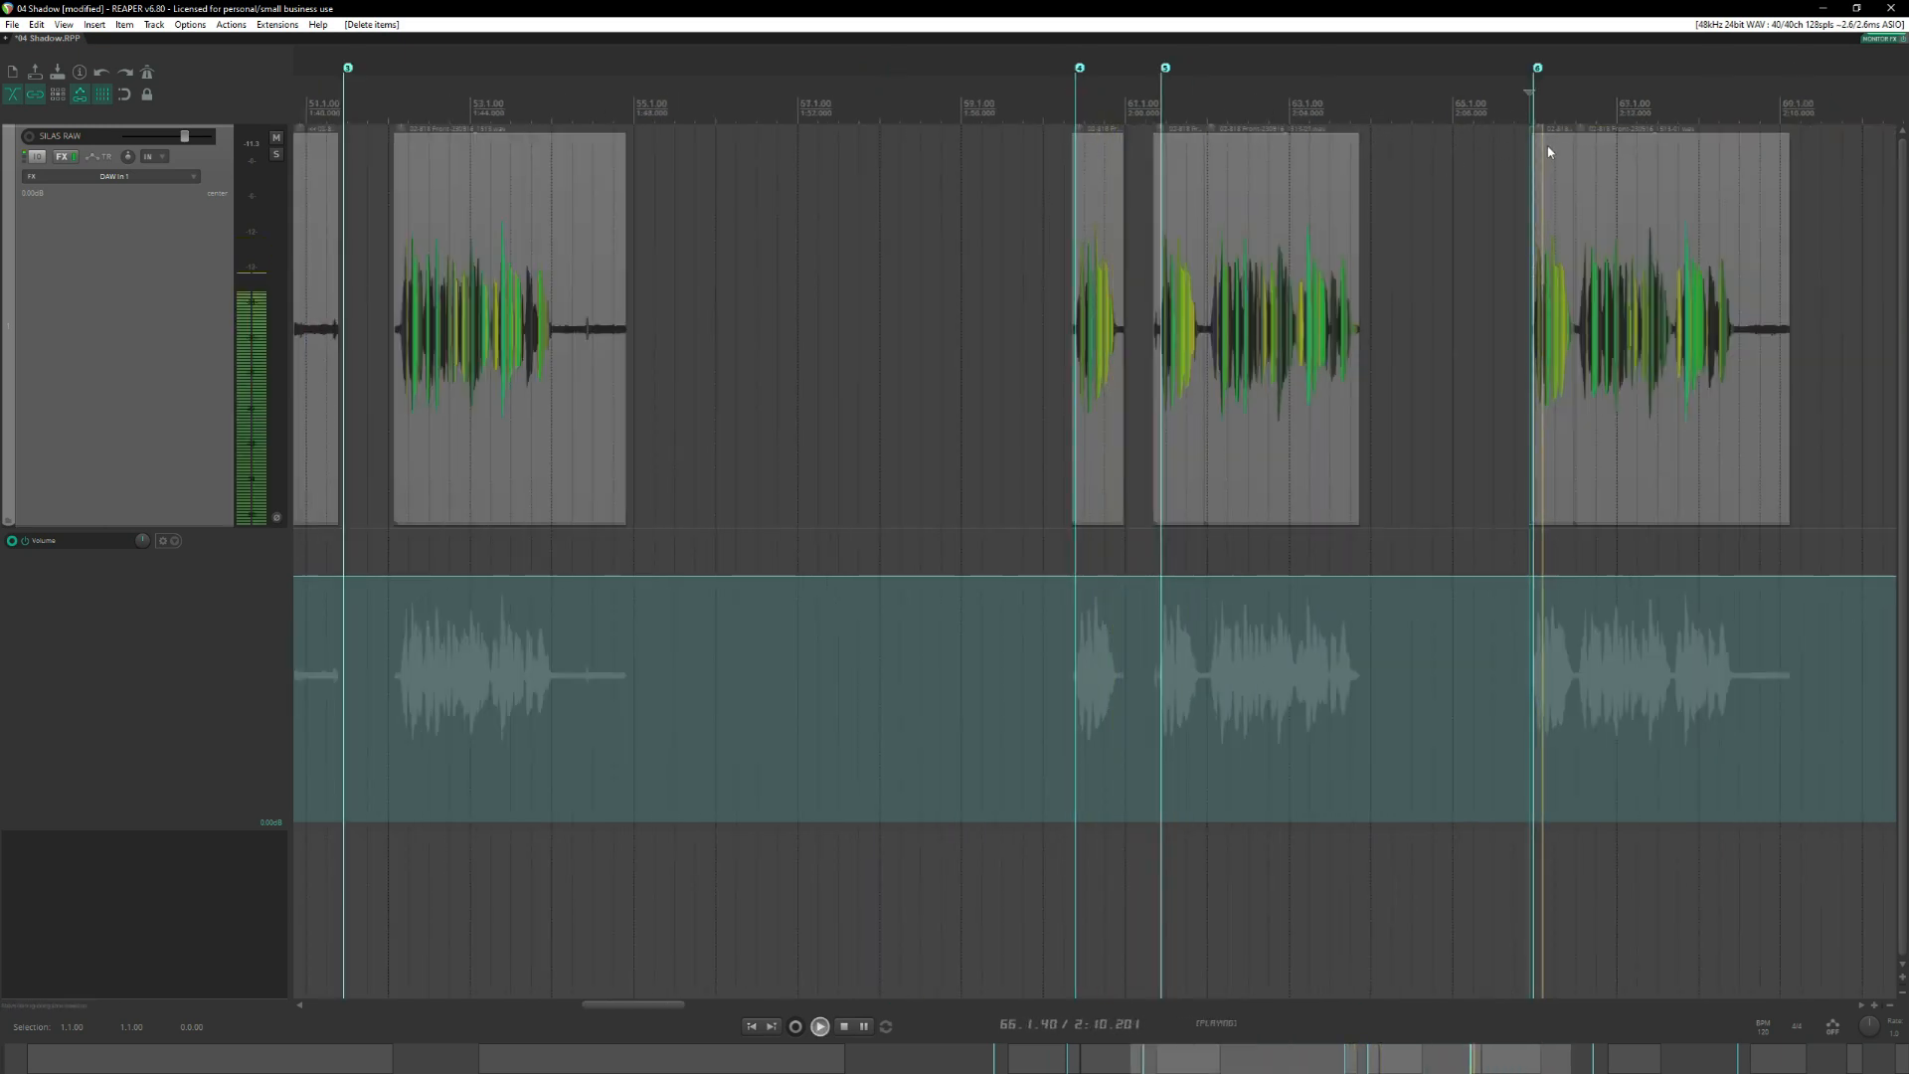
{"action": "scroll", "coordinate": [1548, 152], "scroll_direction": "right", "scroll_amount": 4}
{"action": "key", "text": "space"}
Compare the opening phrase of the second take near measure 48 with that of the fourth take near measure 60.
{"action": "scroll", "coordinate": [1218, 183], "scroll_direction": "left", "scroll_amount": 7}
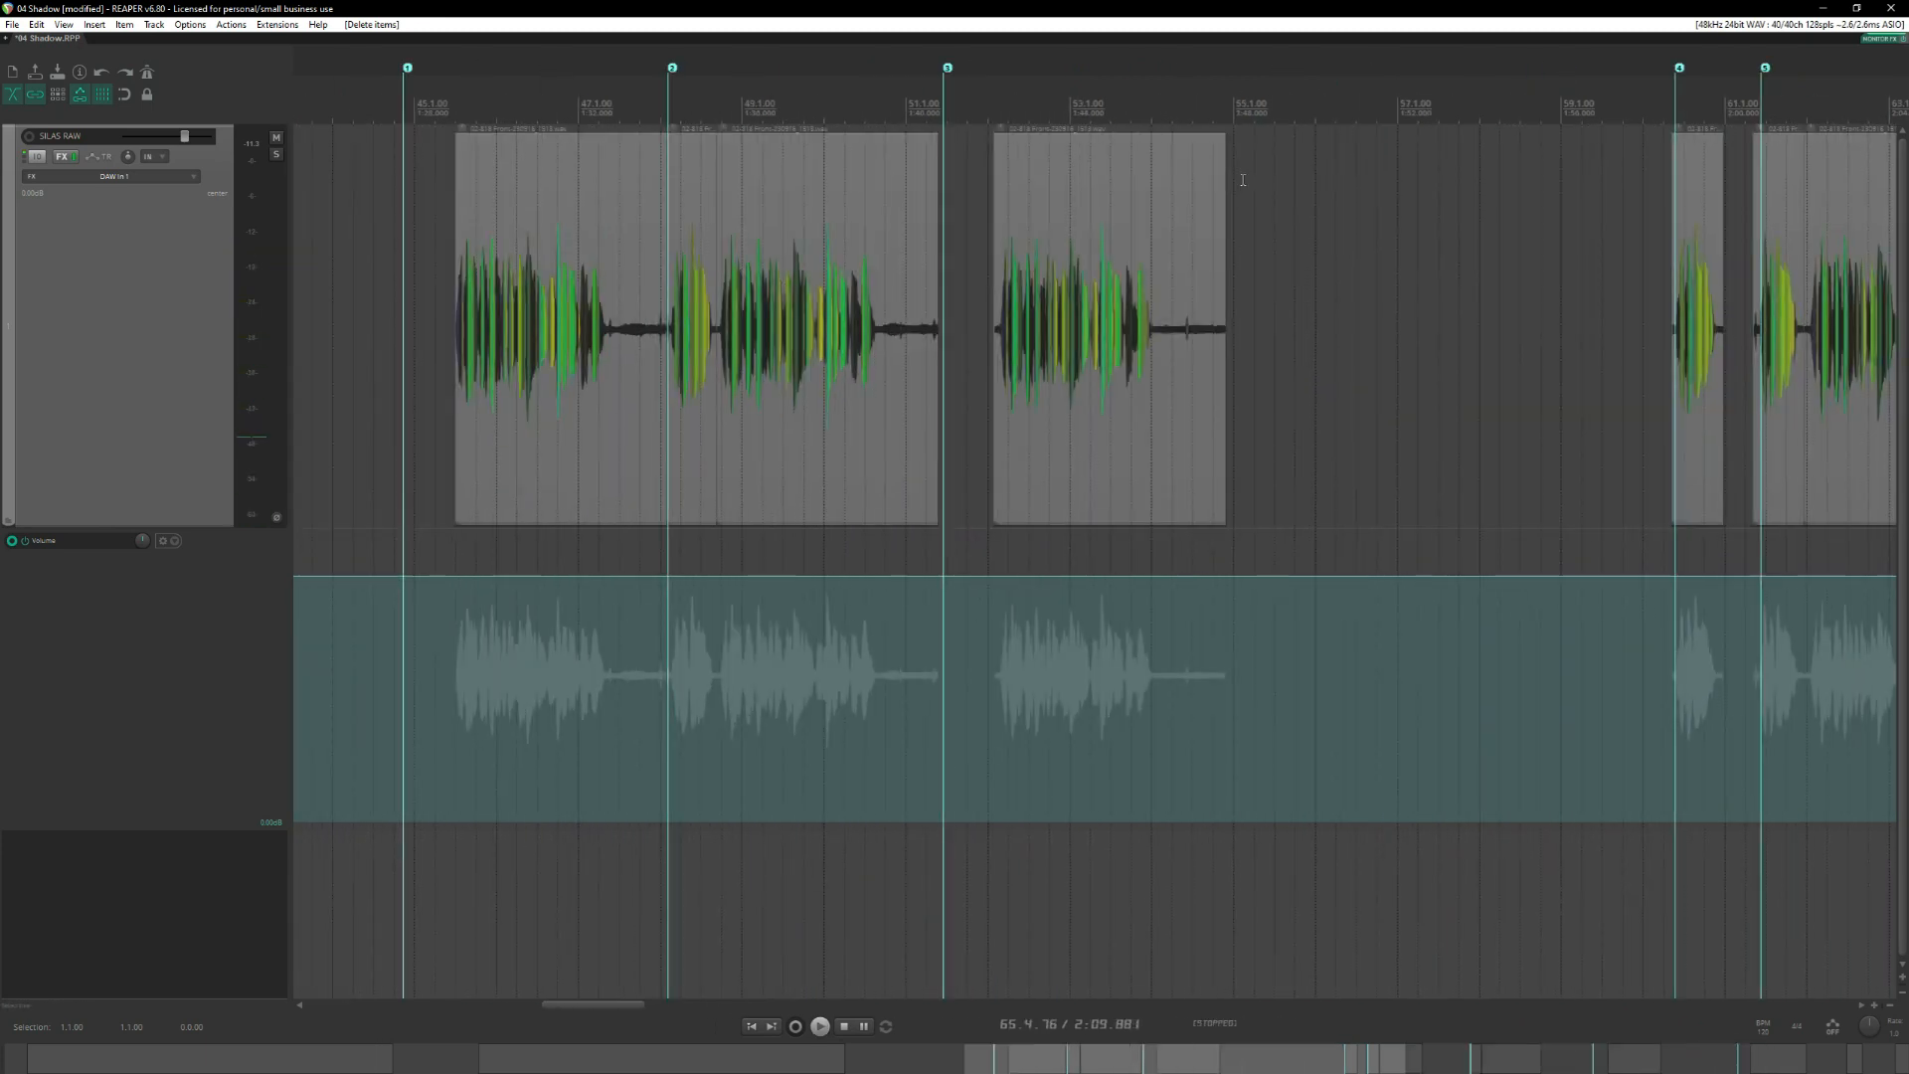
{"action": "left_click", "coordinate": [661, 105]}
{"action": "key", "text": "space"}
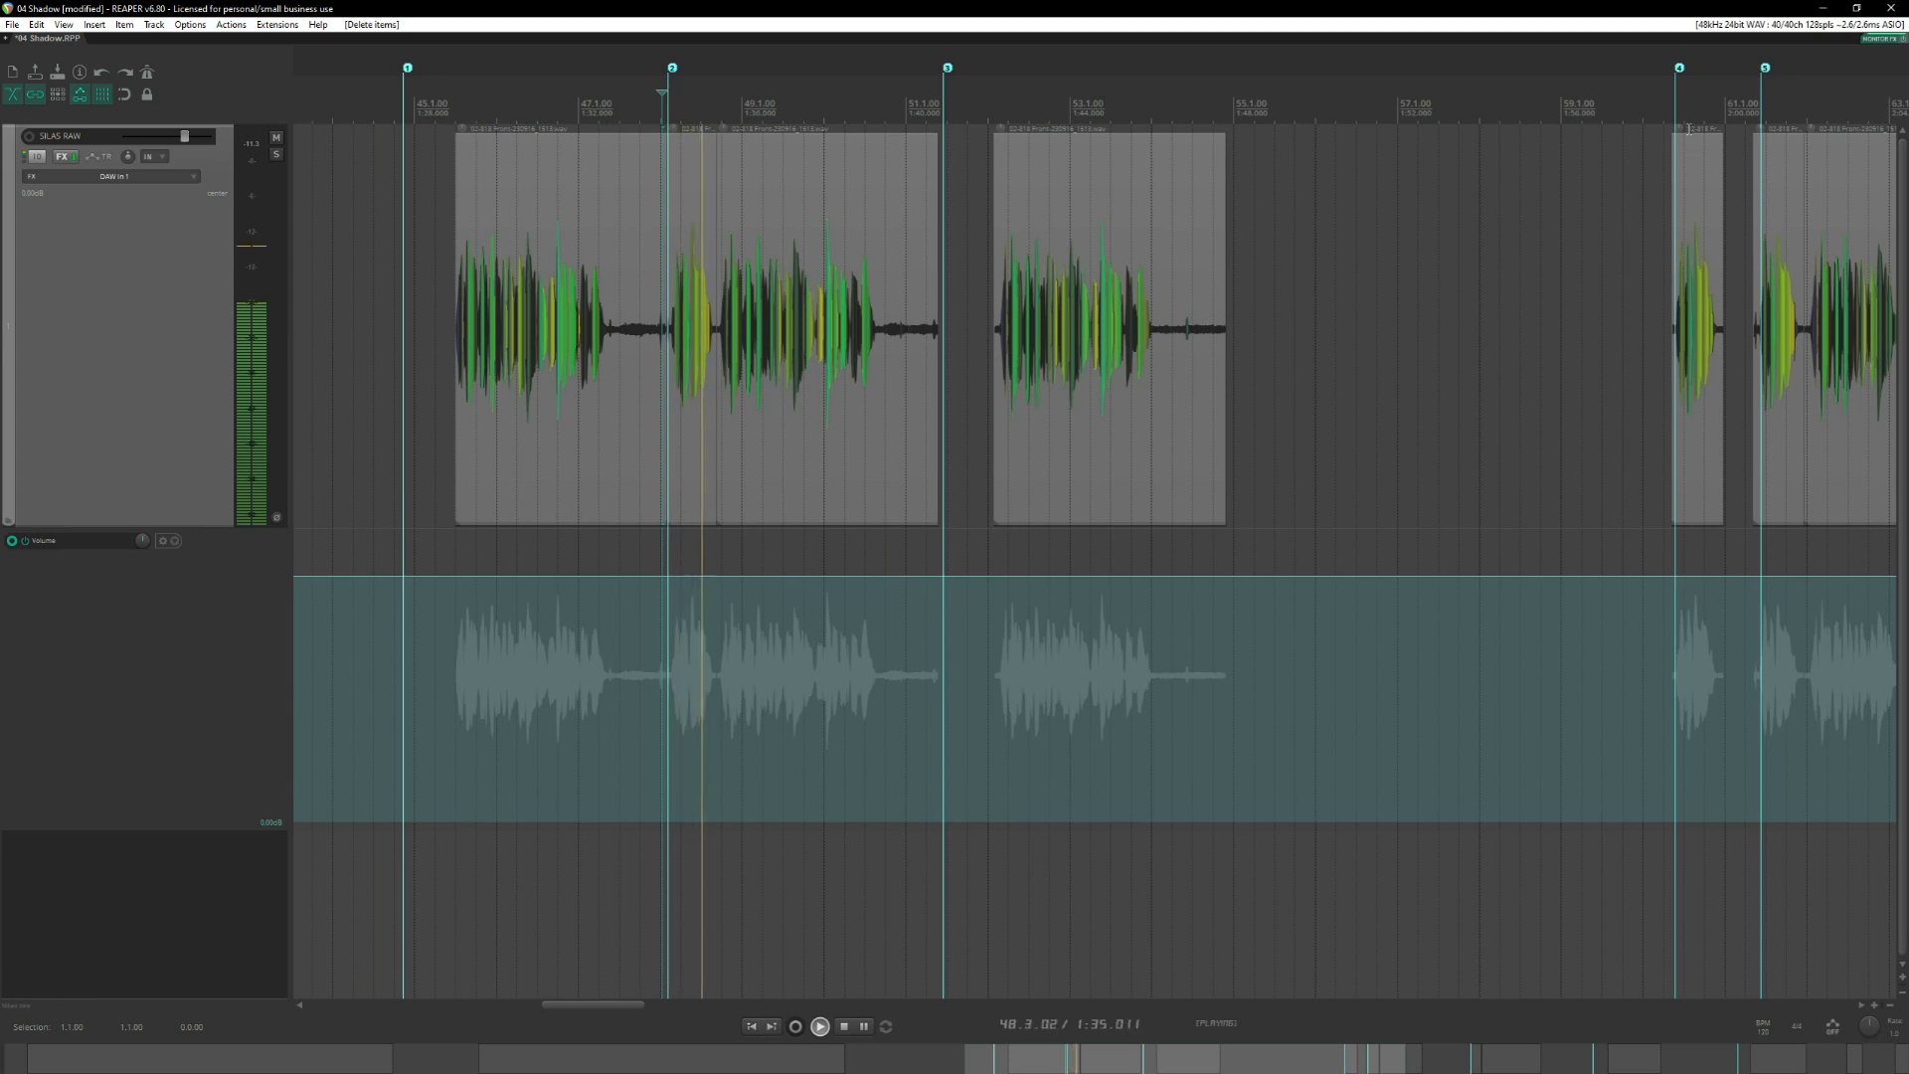
{"action": "key", "text": "space"}
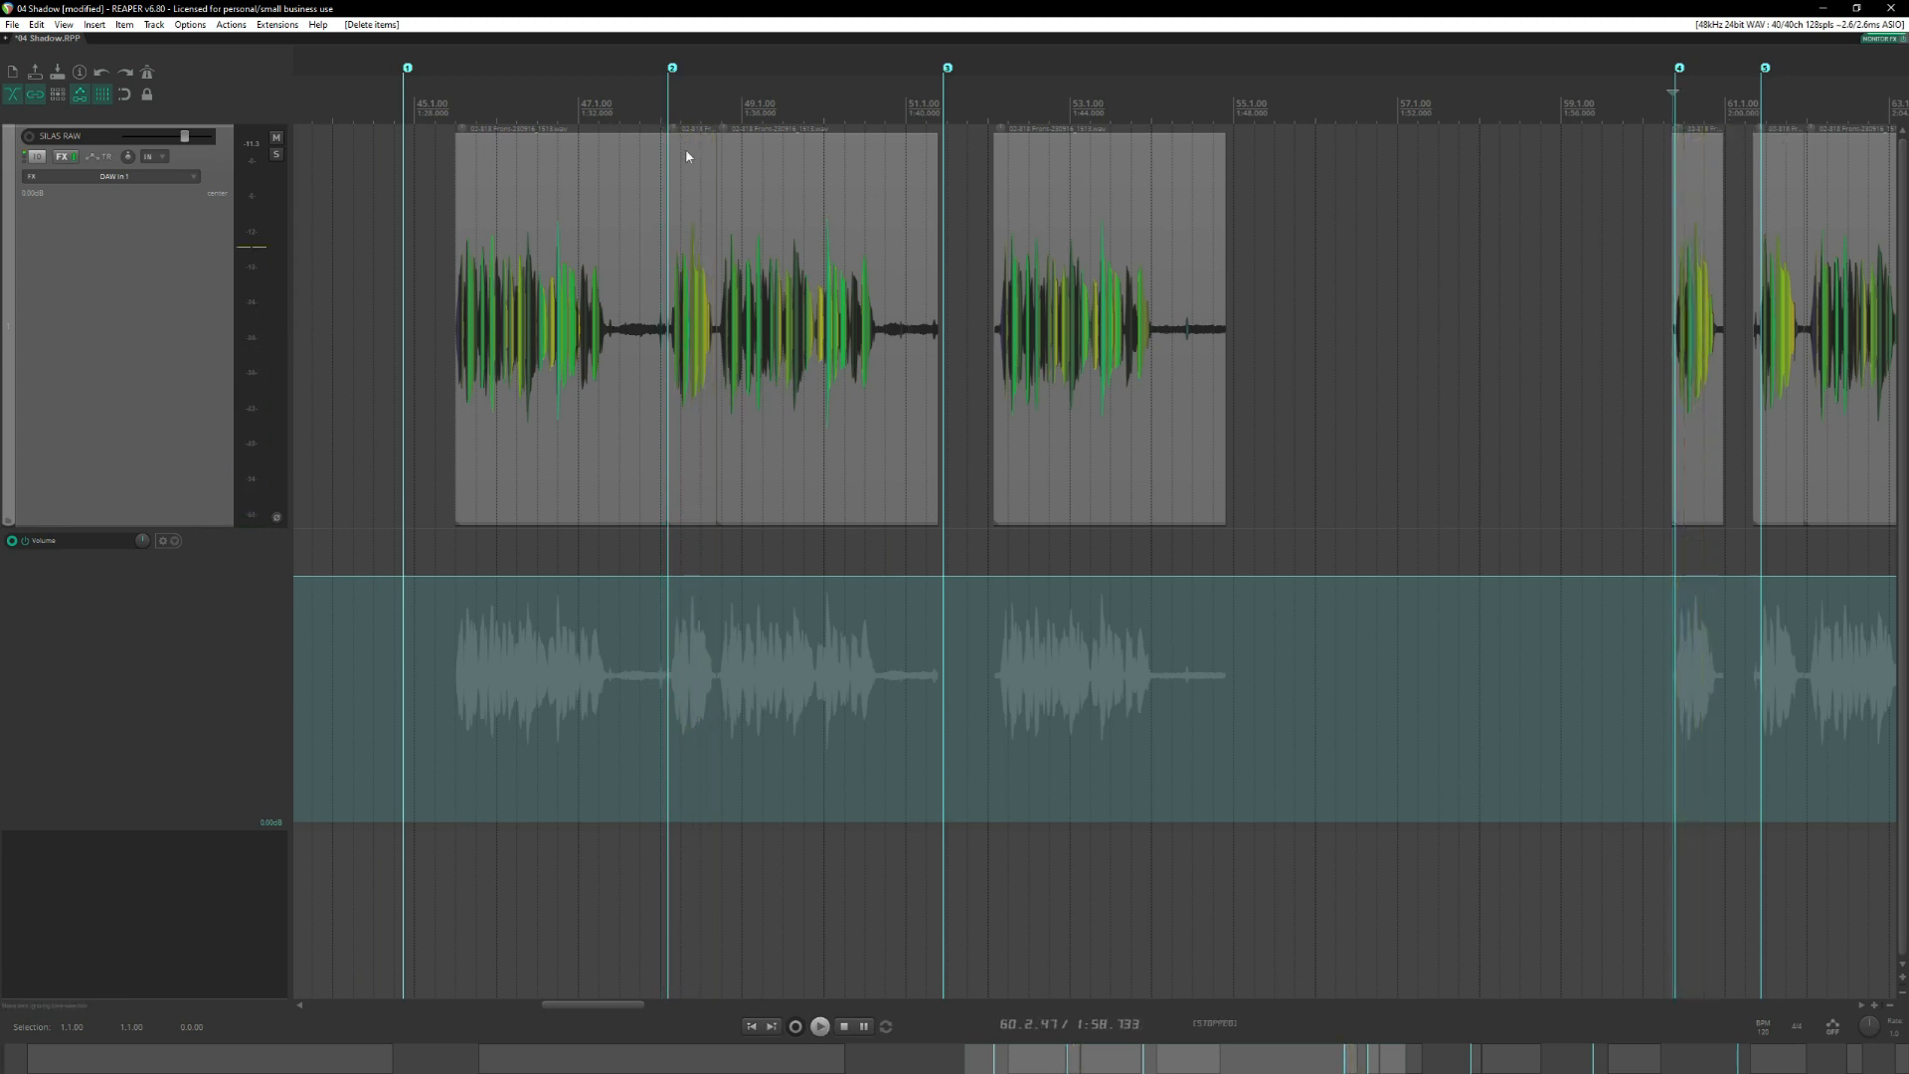
Recheck the second take's opening phrase by ear and move it behind the two set-aside phrases, near measure 86.
{"action": "left_click", "coordinate": [686, 156]}
{"action": "scroll", "coordinate": [812, 219], "scroll_direction": "down", "scroll_amount": 4}
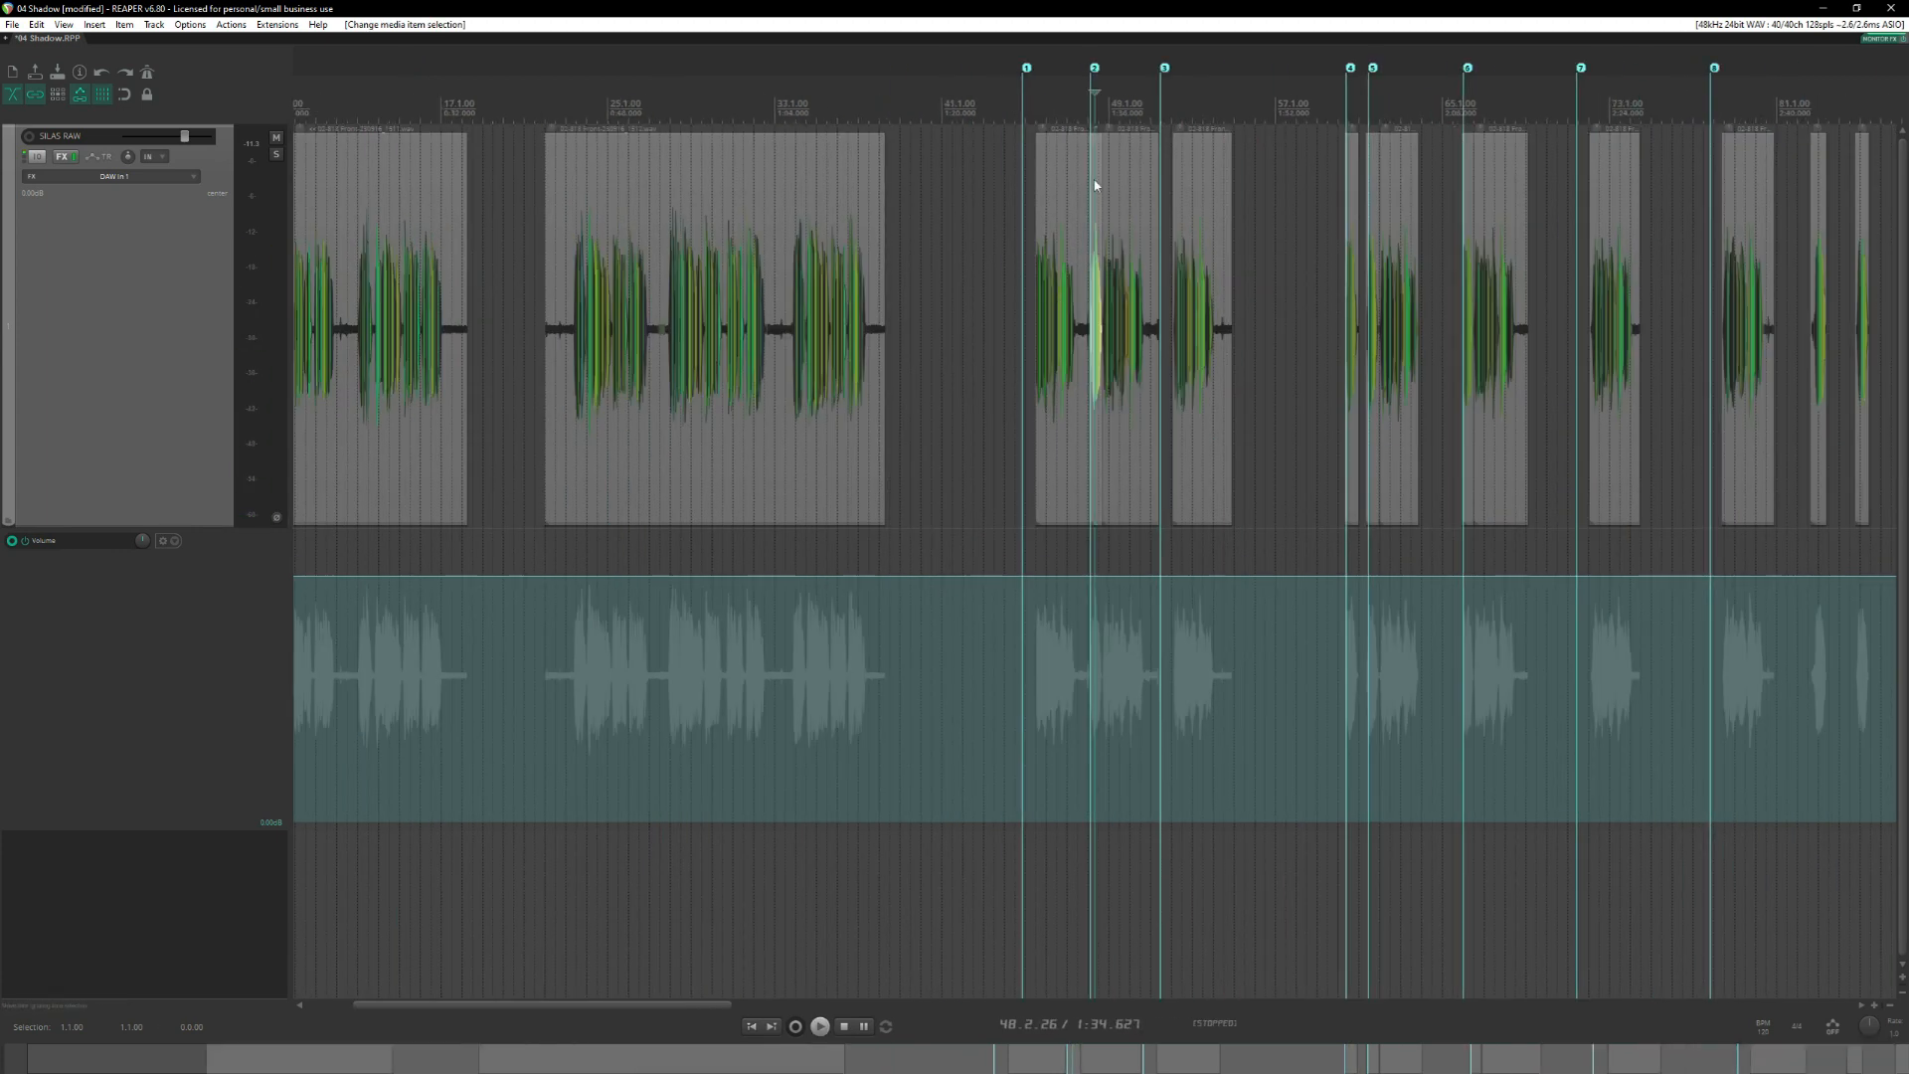
{"action": "scroll", "coordinate": [1094, 185], "scroll_direction": "up", "scroll_amount": 5}
{"action": "left_click", "coordinate": [1061, 108]}
{"action": "key", "text": "space"}
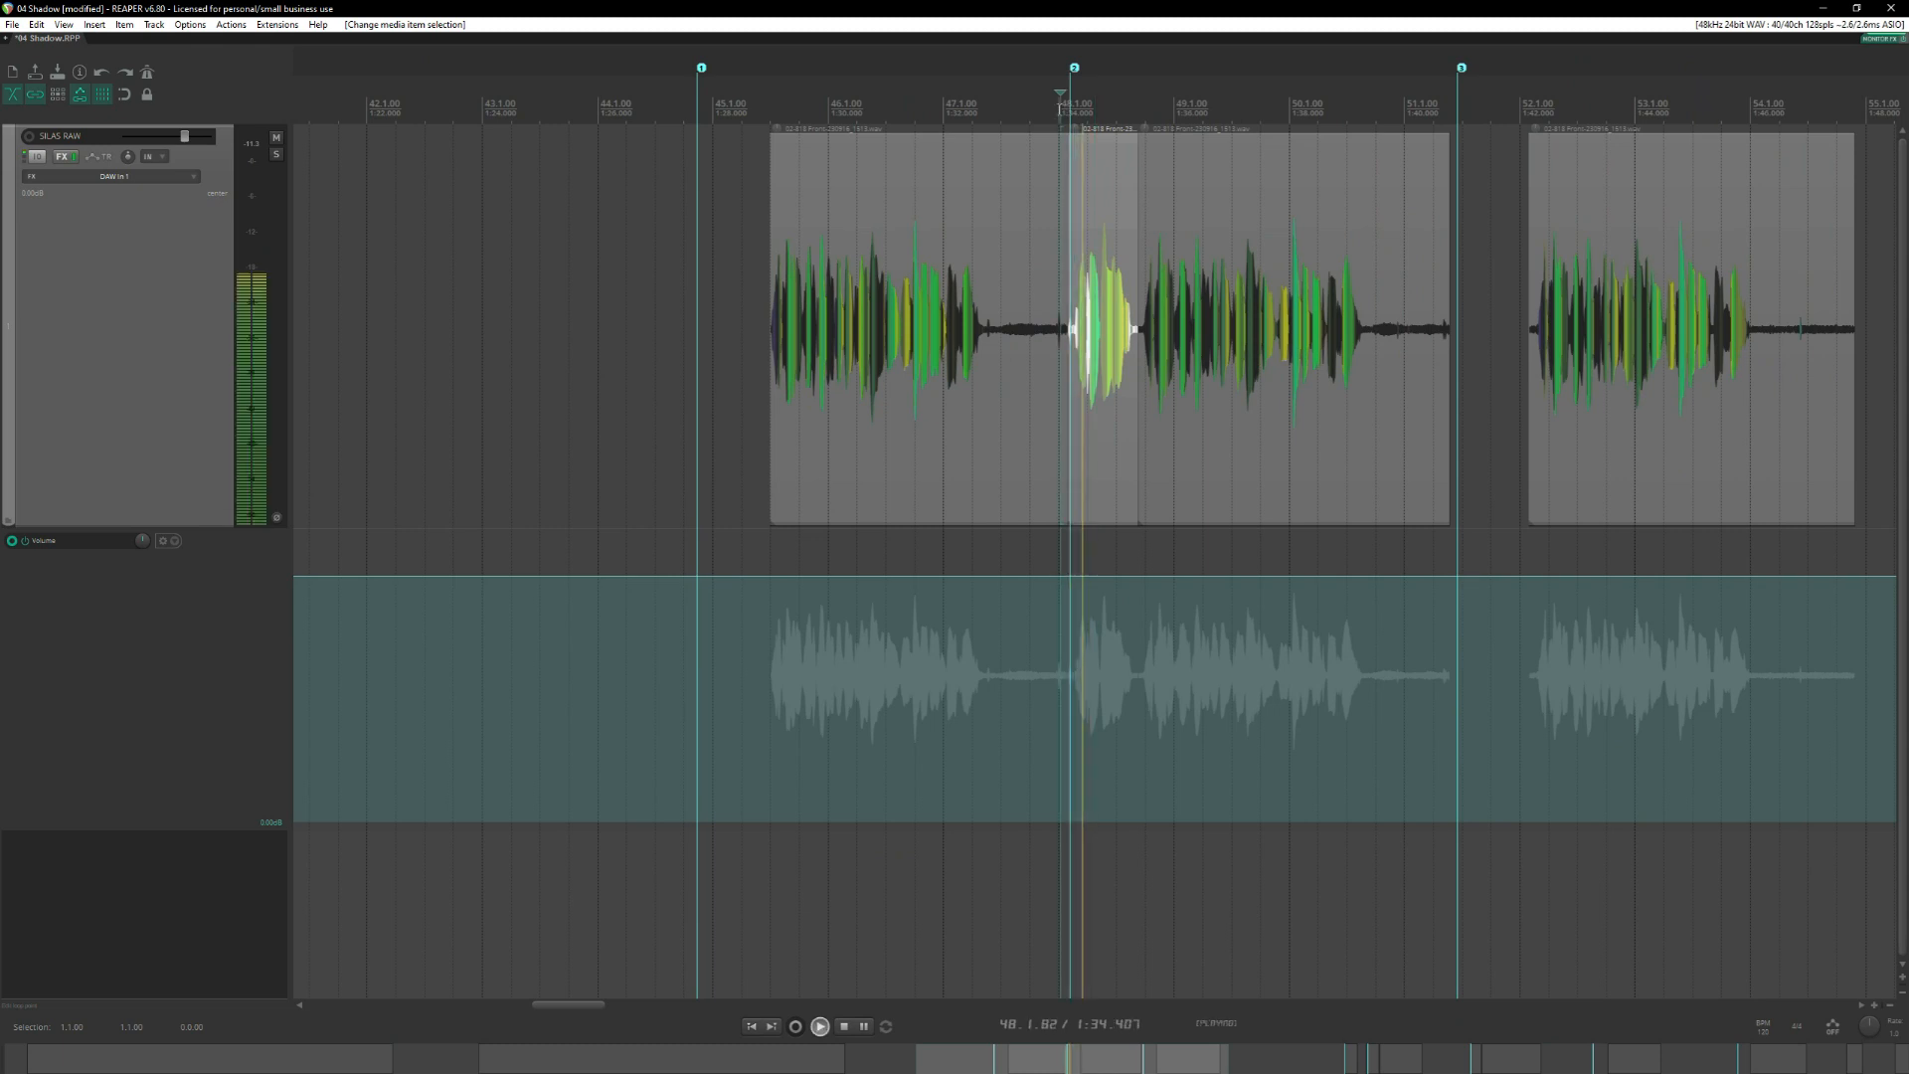
{"action": "key", "text": "space"}
{"action": "scroll", "coordinate": [1107, 193], "scroll_direction": "down", "scroll_amount": 5}
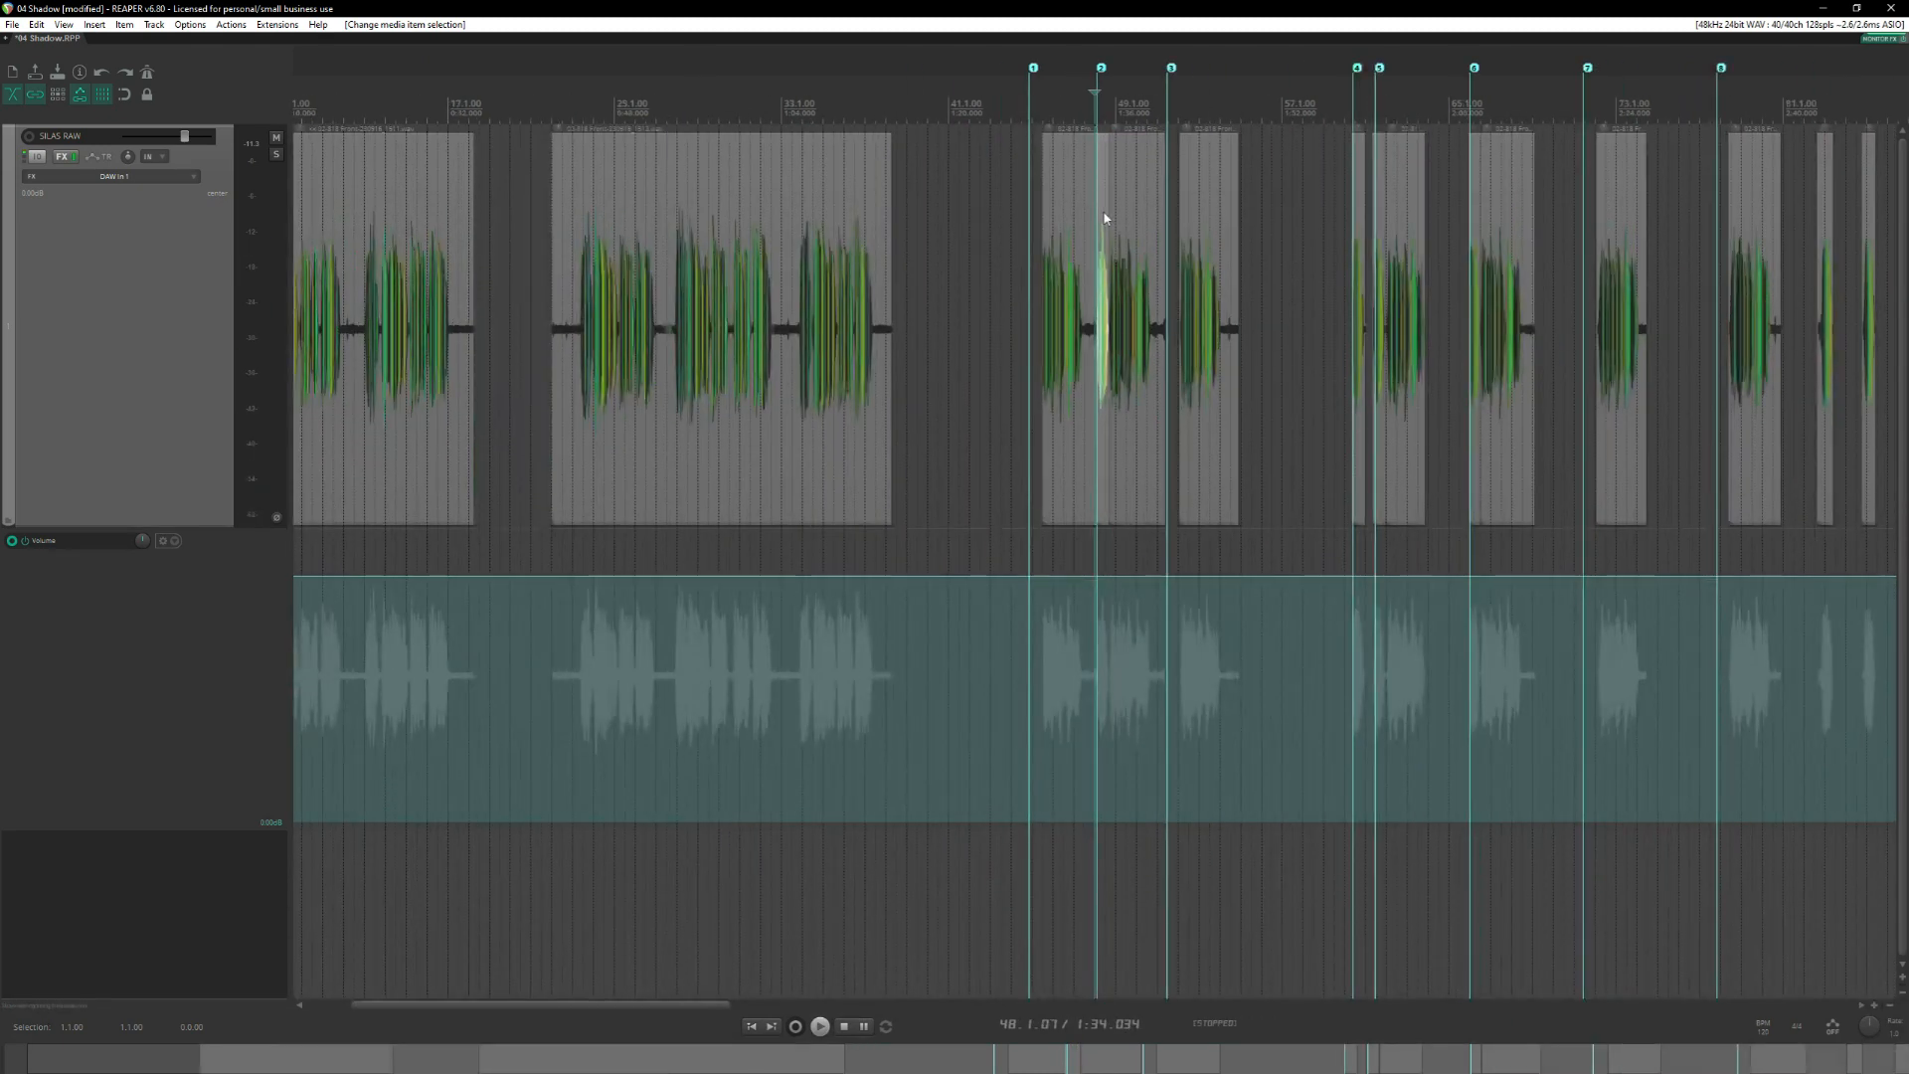
{"action": "left_click_drag", "start_coordinate": [1104, 216], "coordinate": [1594, 226]}
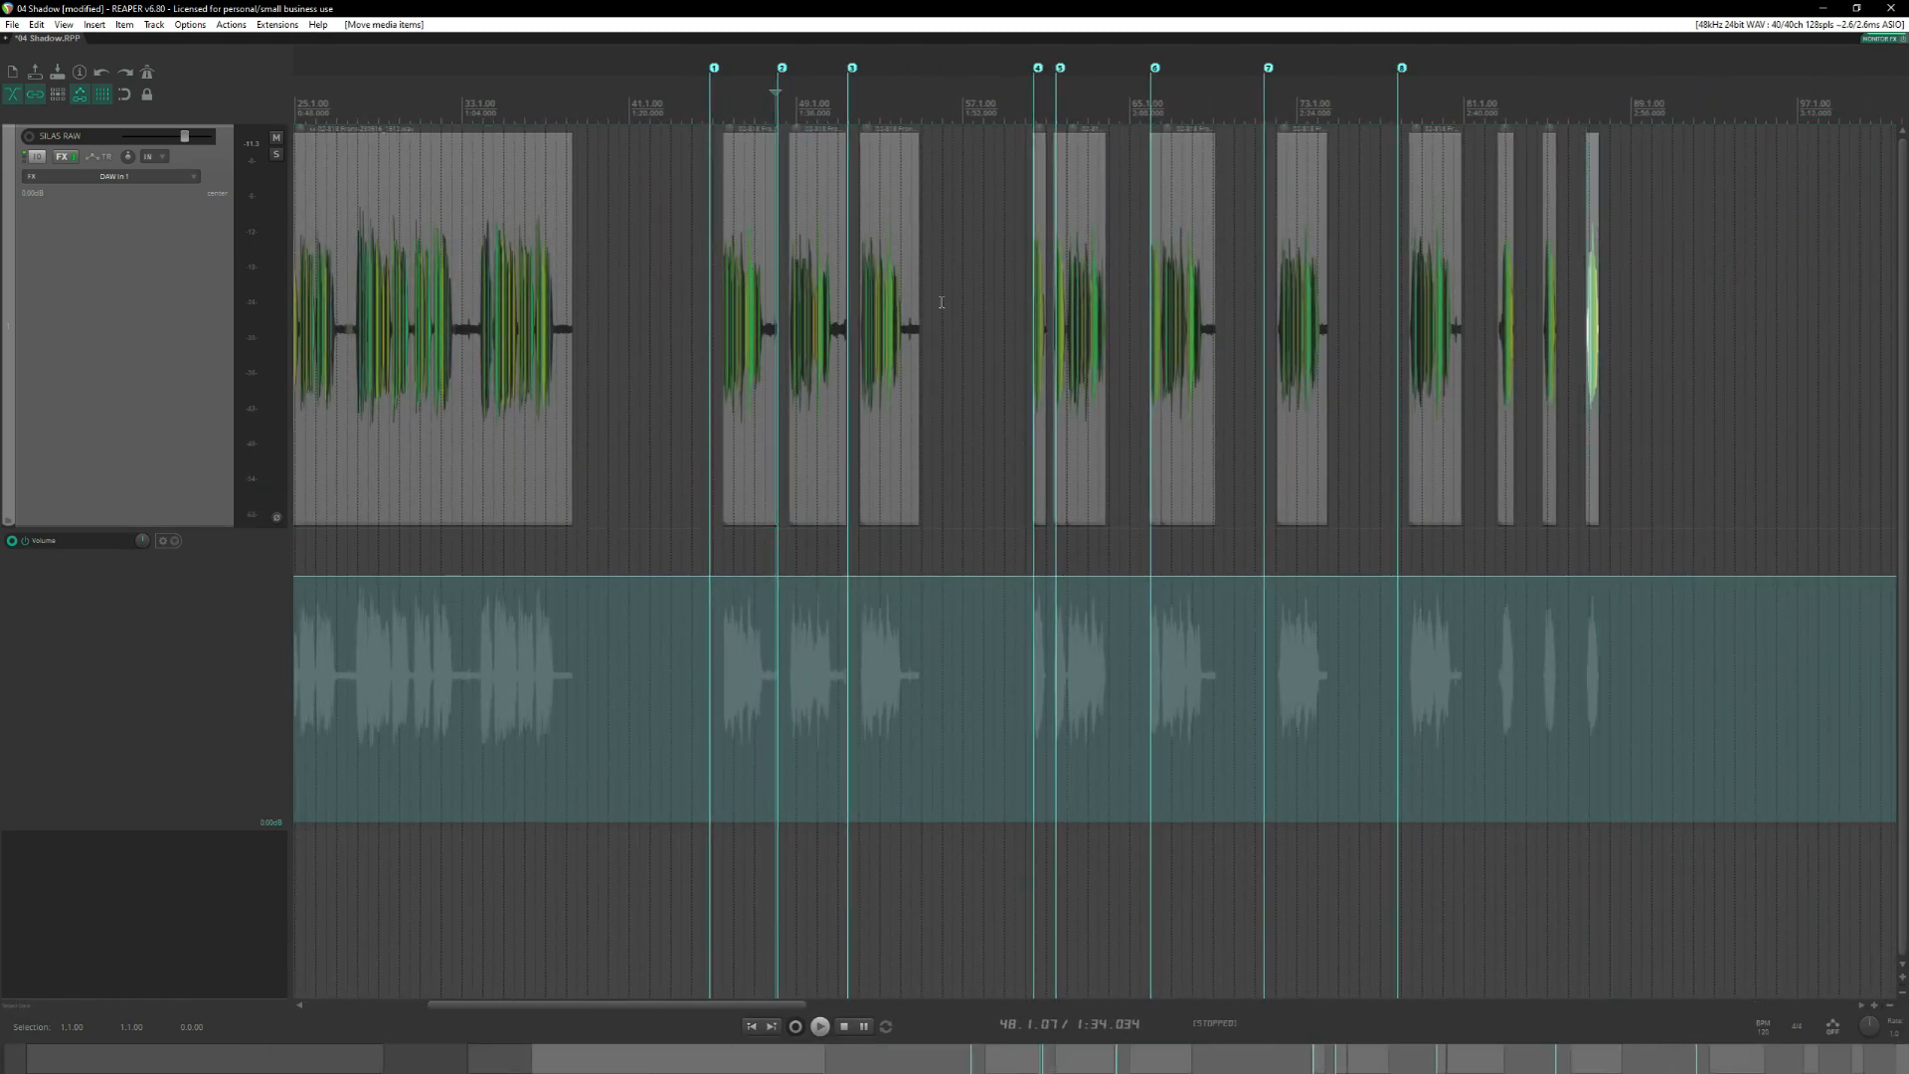
Delete the opening phrases of the fourth, fifth and sixth takes, near measures 60, 61 and 66.
{"action": "left_click", "coordinate": [1055, 199]}
{"action": "scroll", "coordinate": [1232, 169], "scroll_direction": "up", "scroll_amount": 8}
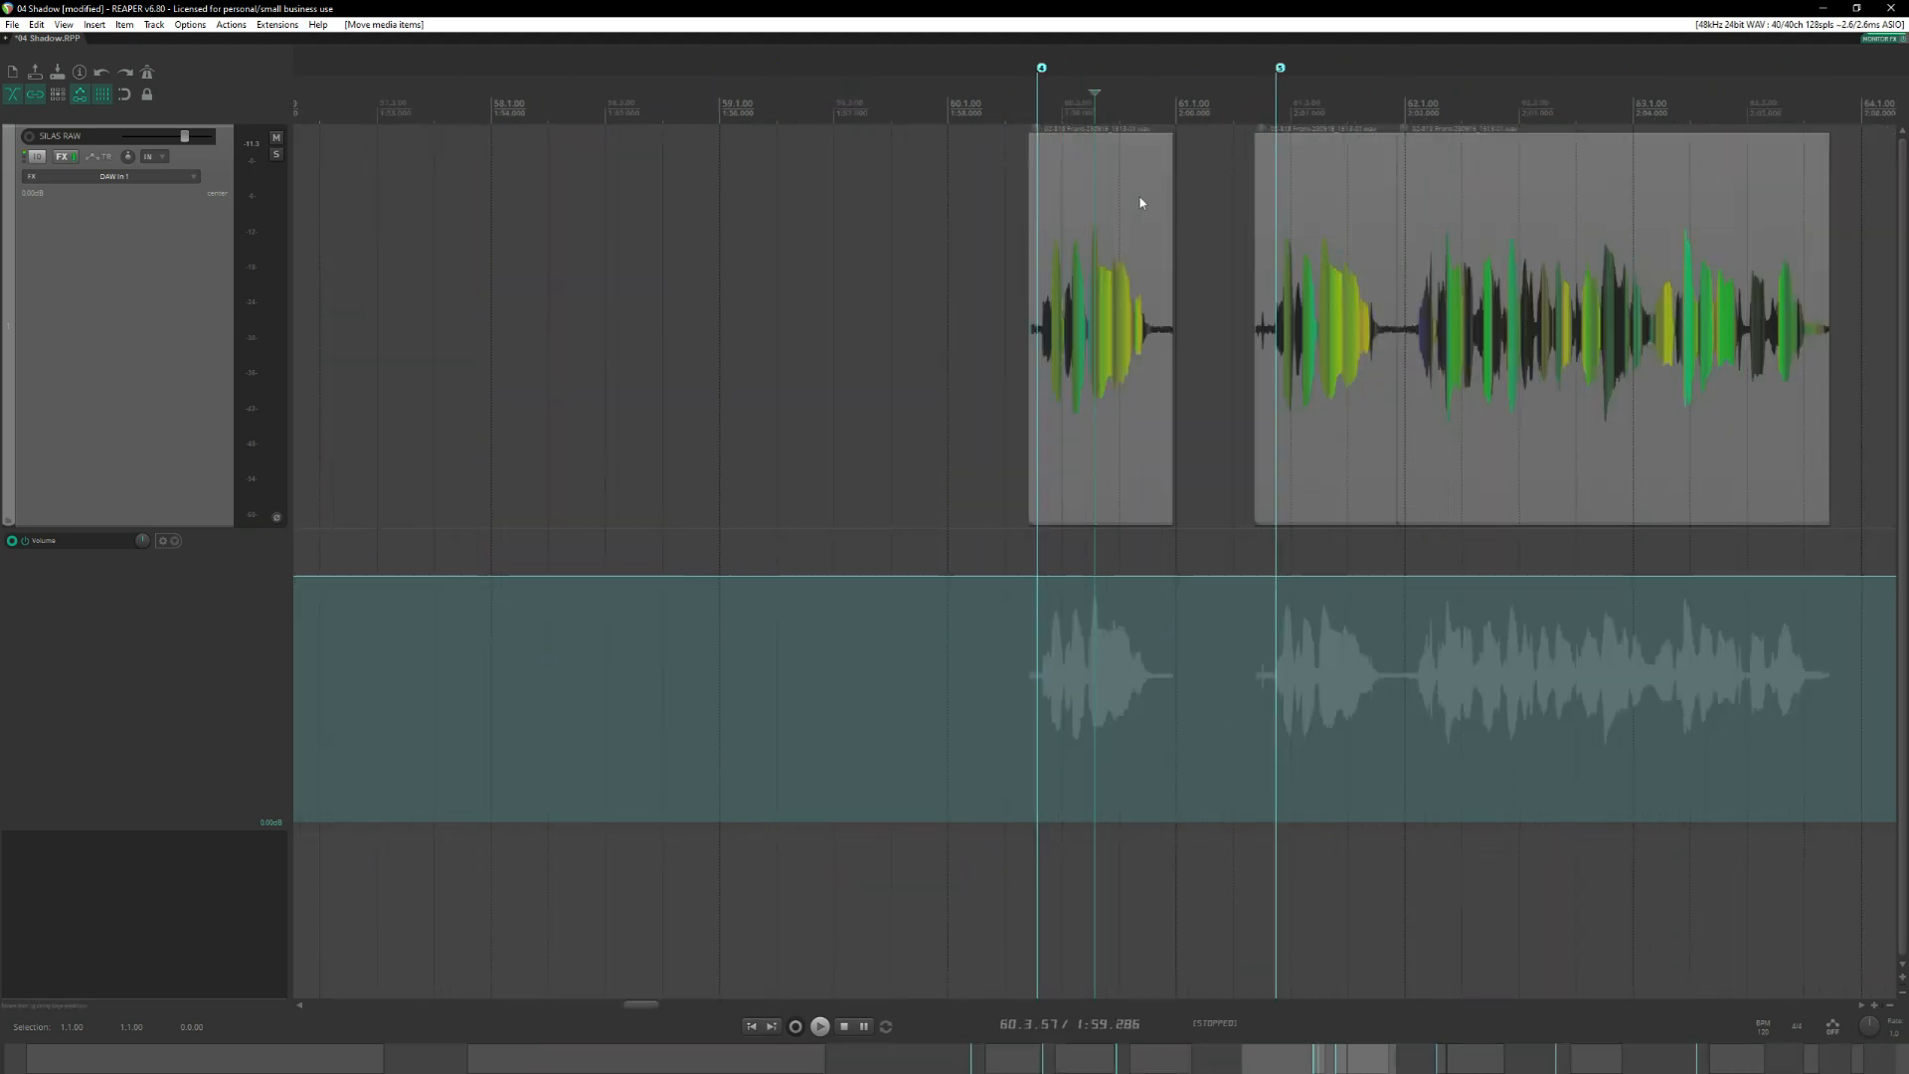
{"action": "scroll", "coordinate": [1093, 192], "scroll_direction": "down", "scroll_amount": 3}
{"action": "left_click", "coordinate": [1093, 192]}
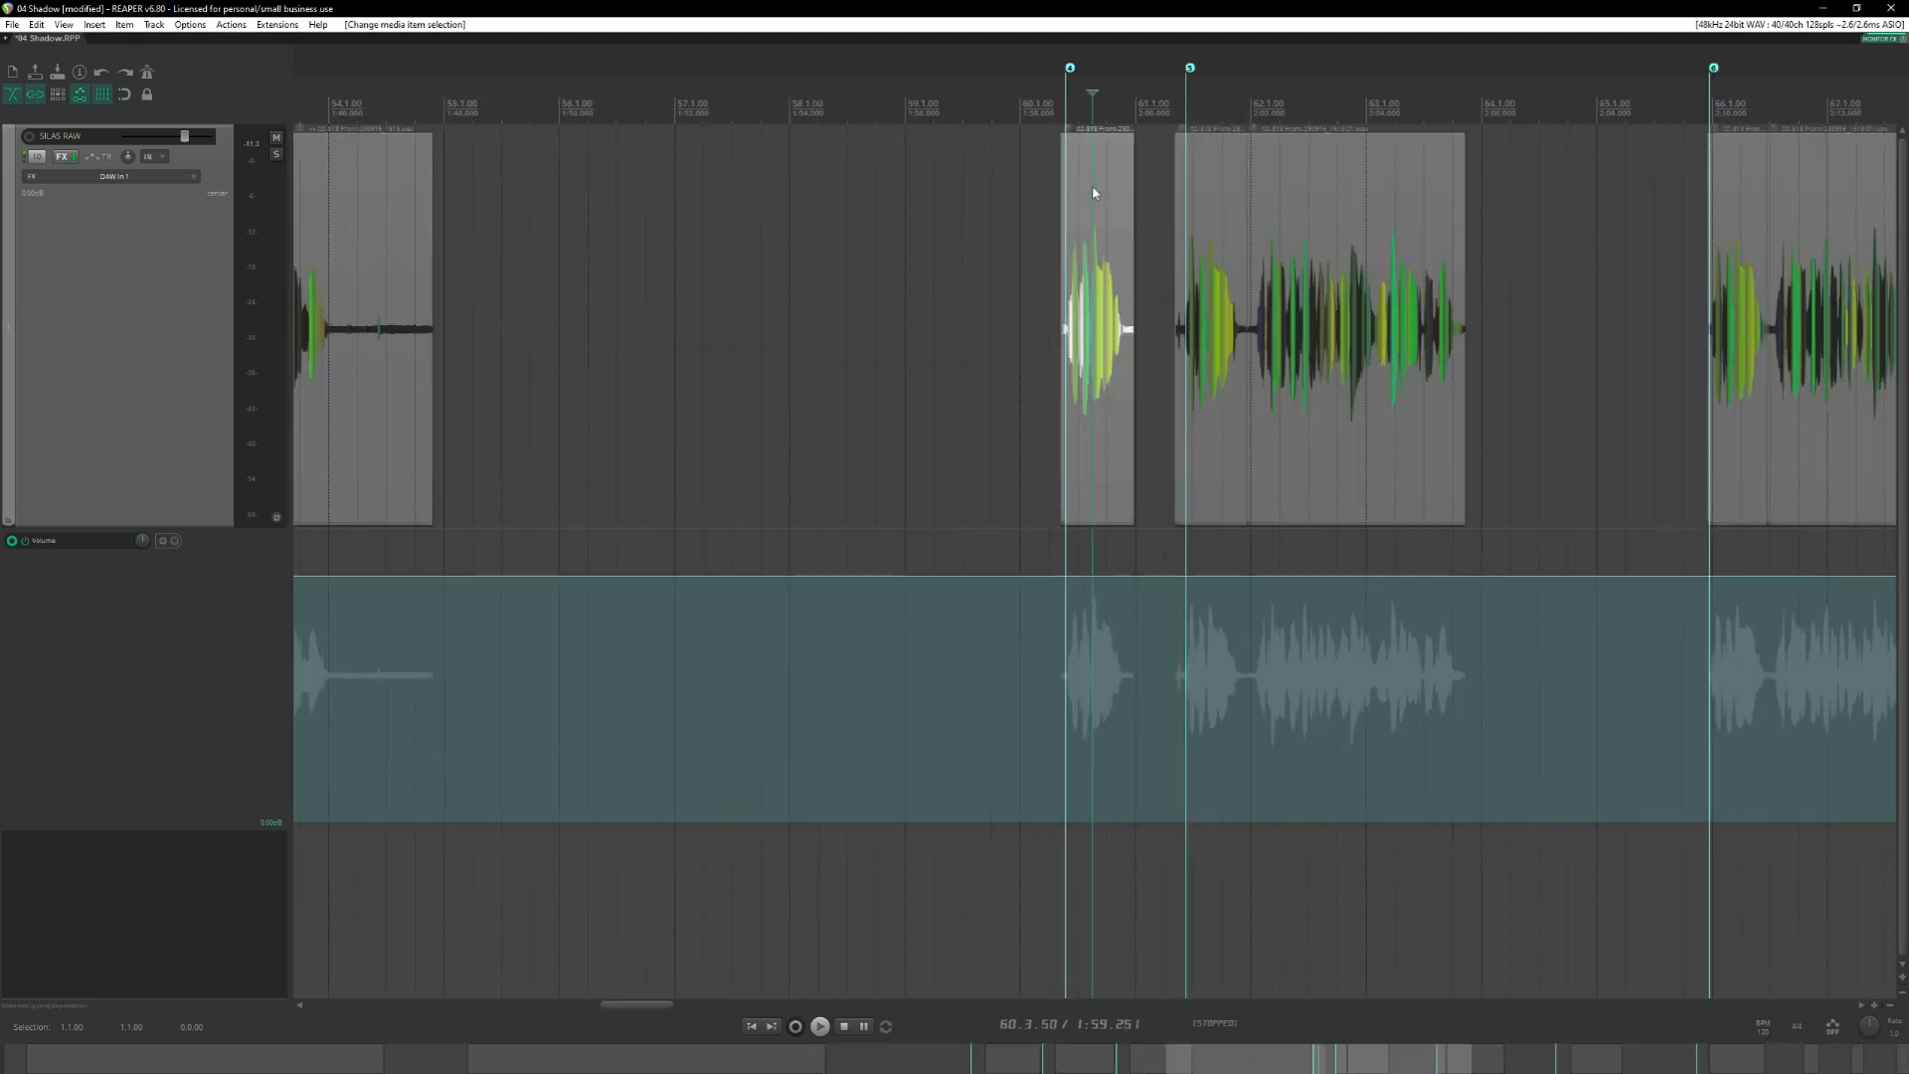
{"action": "key", "text": "Delete"}
{"action": "left_click", "coordinate": [1221, 199]}
{"action": "key", "text": "Delete"}
{"action": "left_click", "coordinate": [1734, 219]}
{"action": "key", "text": "Delete"}
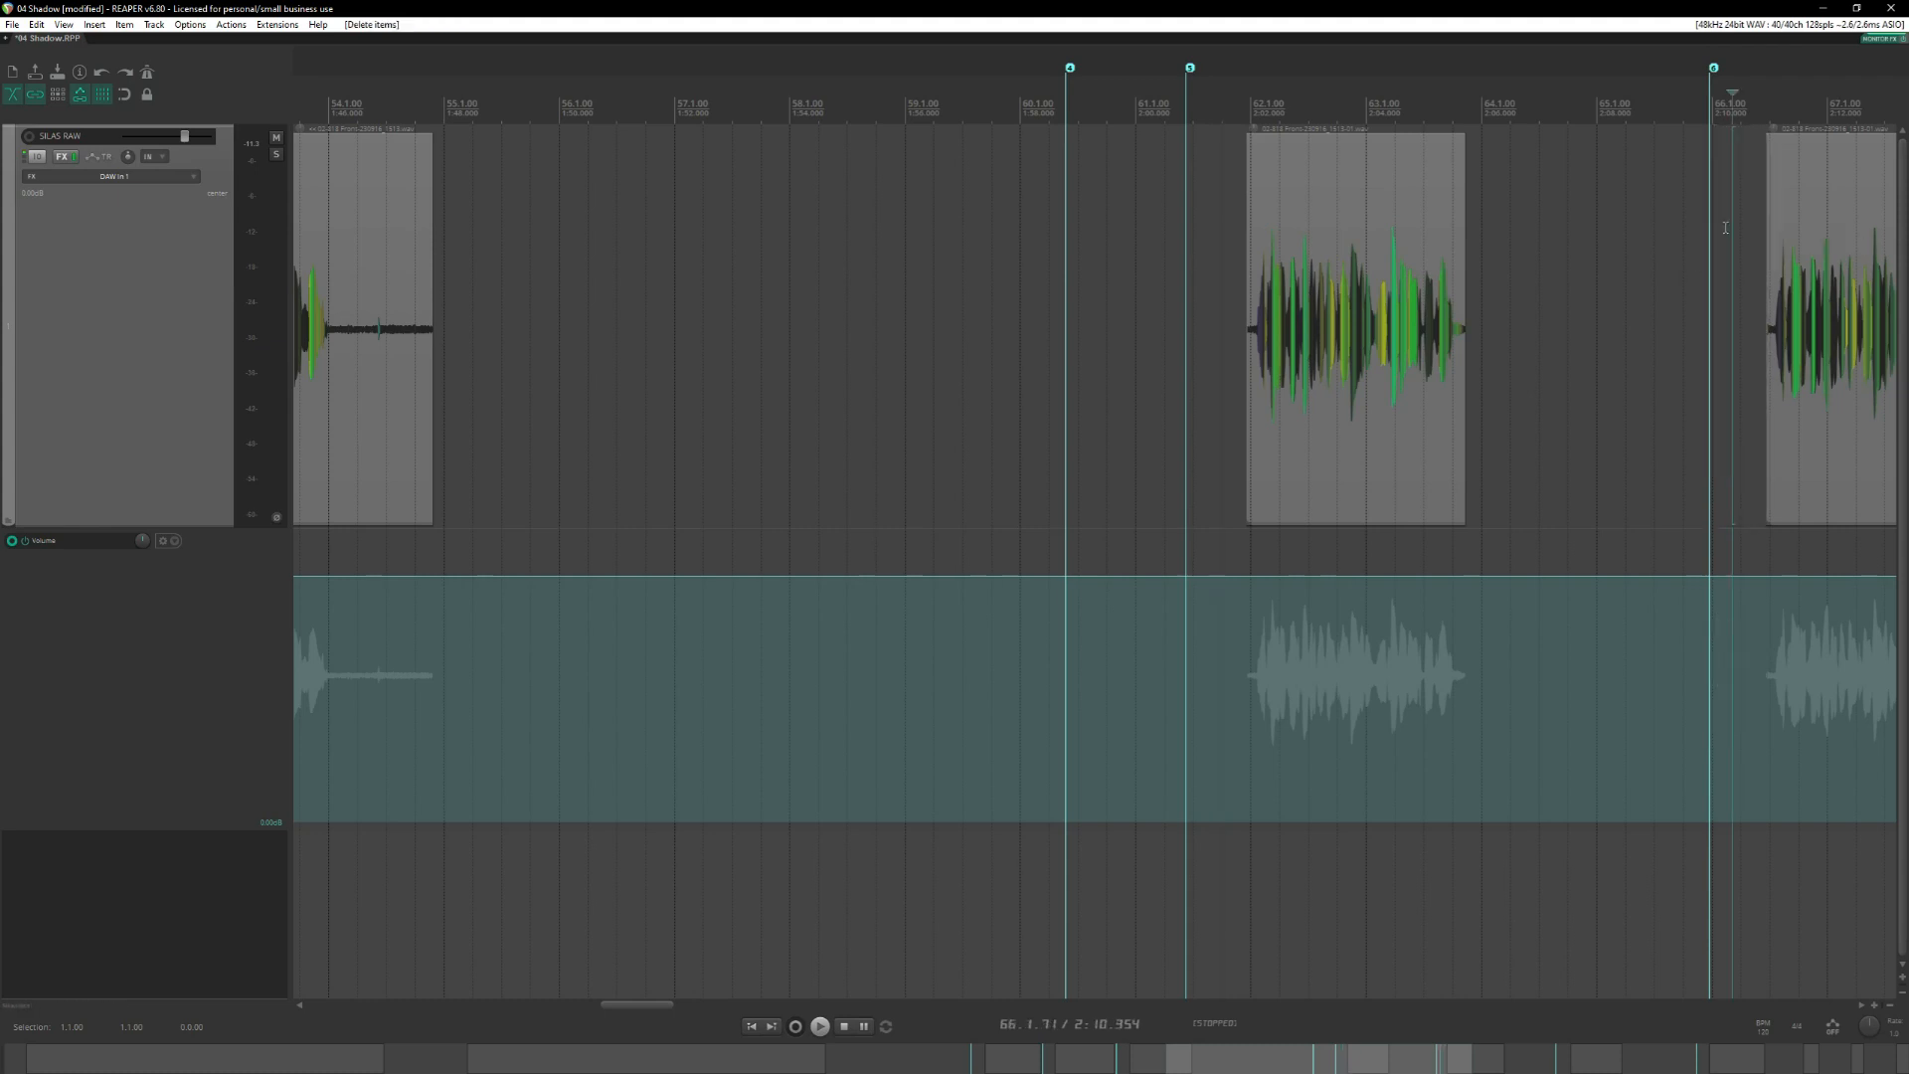
Move the three set-aside opening phrases together into the gap before the remaining takes, starting near measure 42.
{"action": "scroll", "coordinate": [1515, 247], "scroll_direction": "down", "scroll_amount": 8}
{"action": "scroll", "coordinate": [1514, 246], "scroll_direction": "up", "scroll_amount": 5}
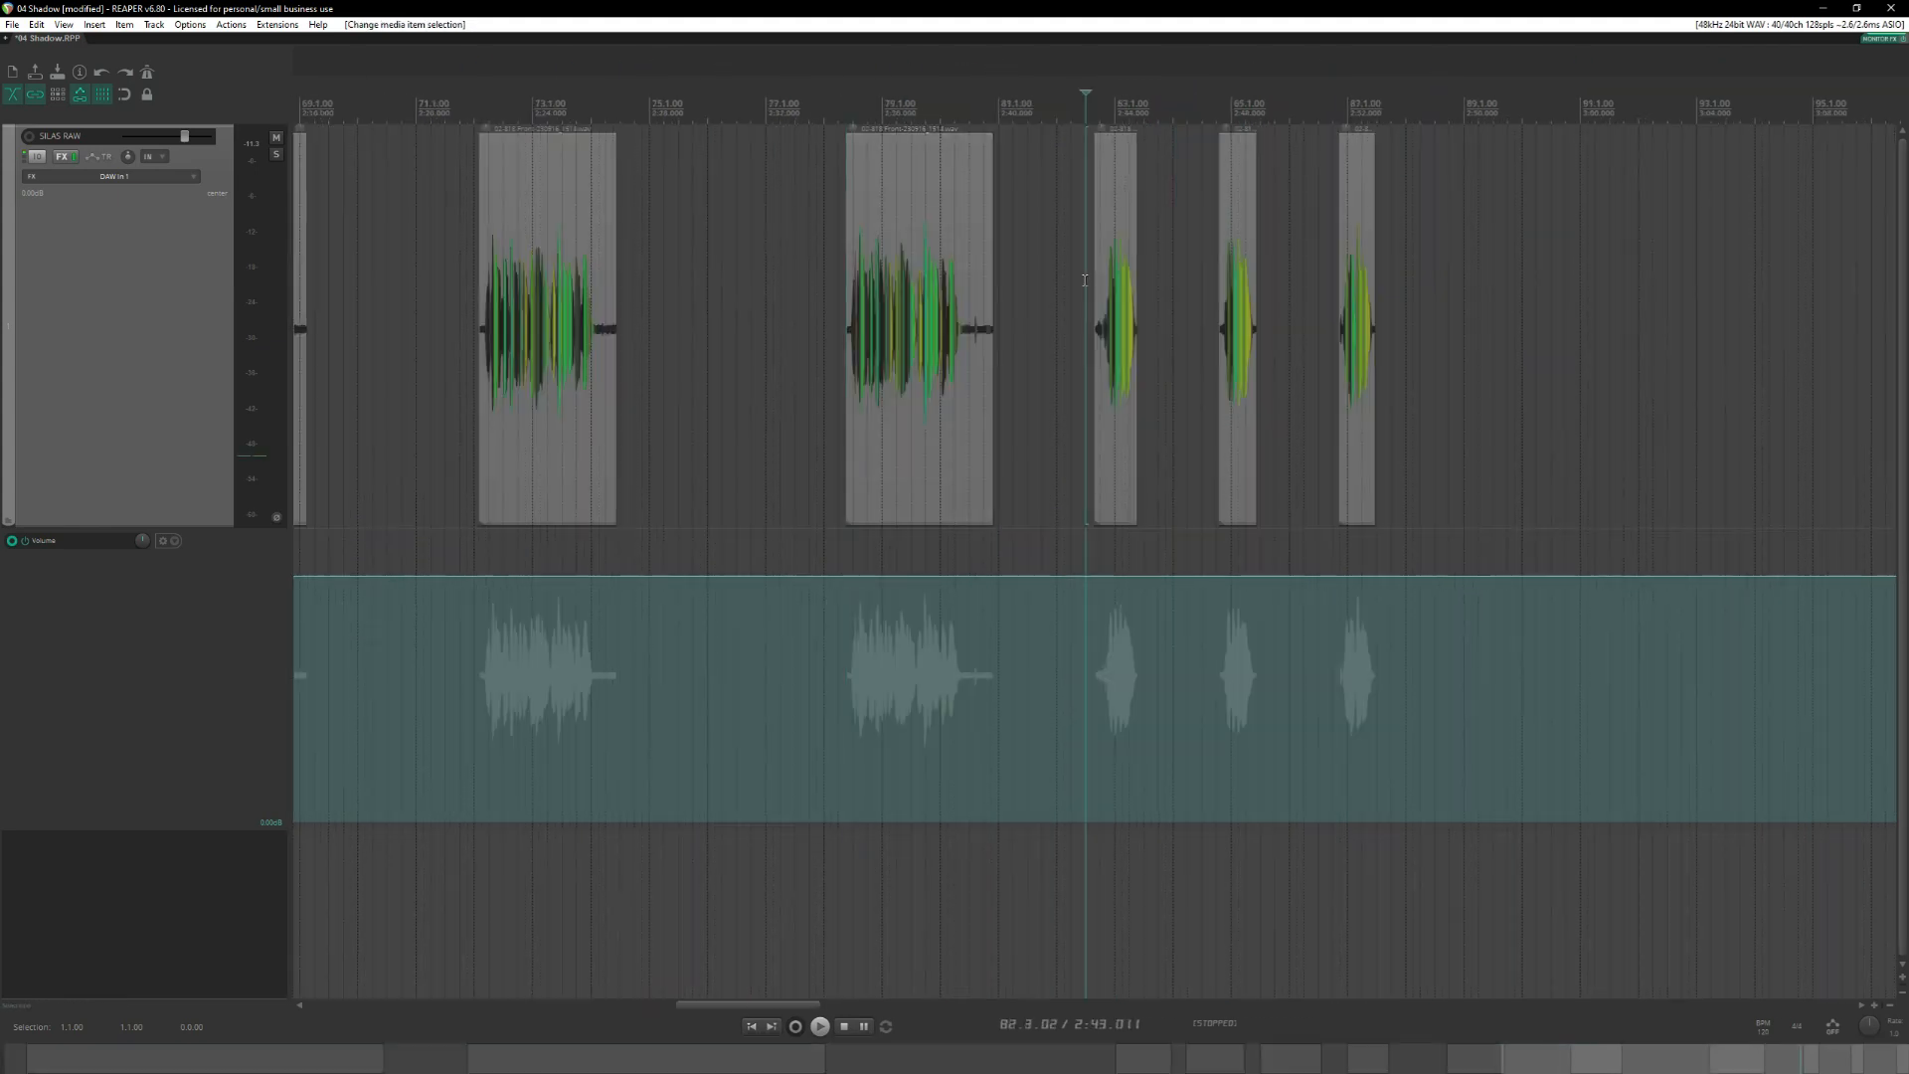
{"action": "left_click_drag", "start_coordinate": [1080, 261], "coordinate": [896, 318]}
{"action": "scroll", "coordinate": [1461, 328], "scroll_direction": "down", "scroll_amount": 8}
{"action": "scroll", "coordinate": [1252, 335], "scroll_direction": "up", "scroll_amount": 5}
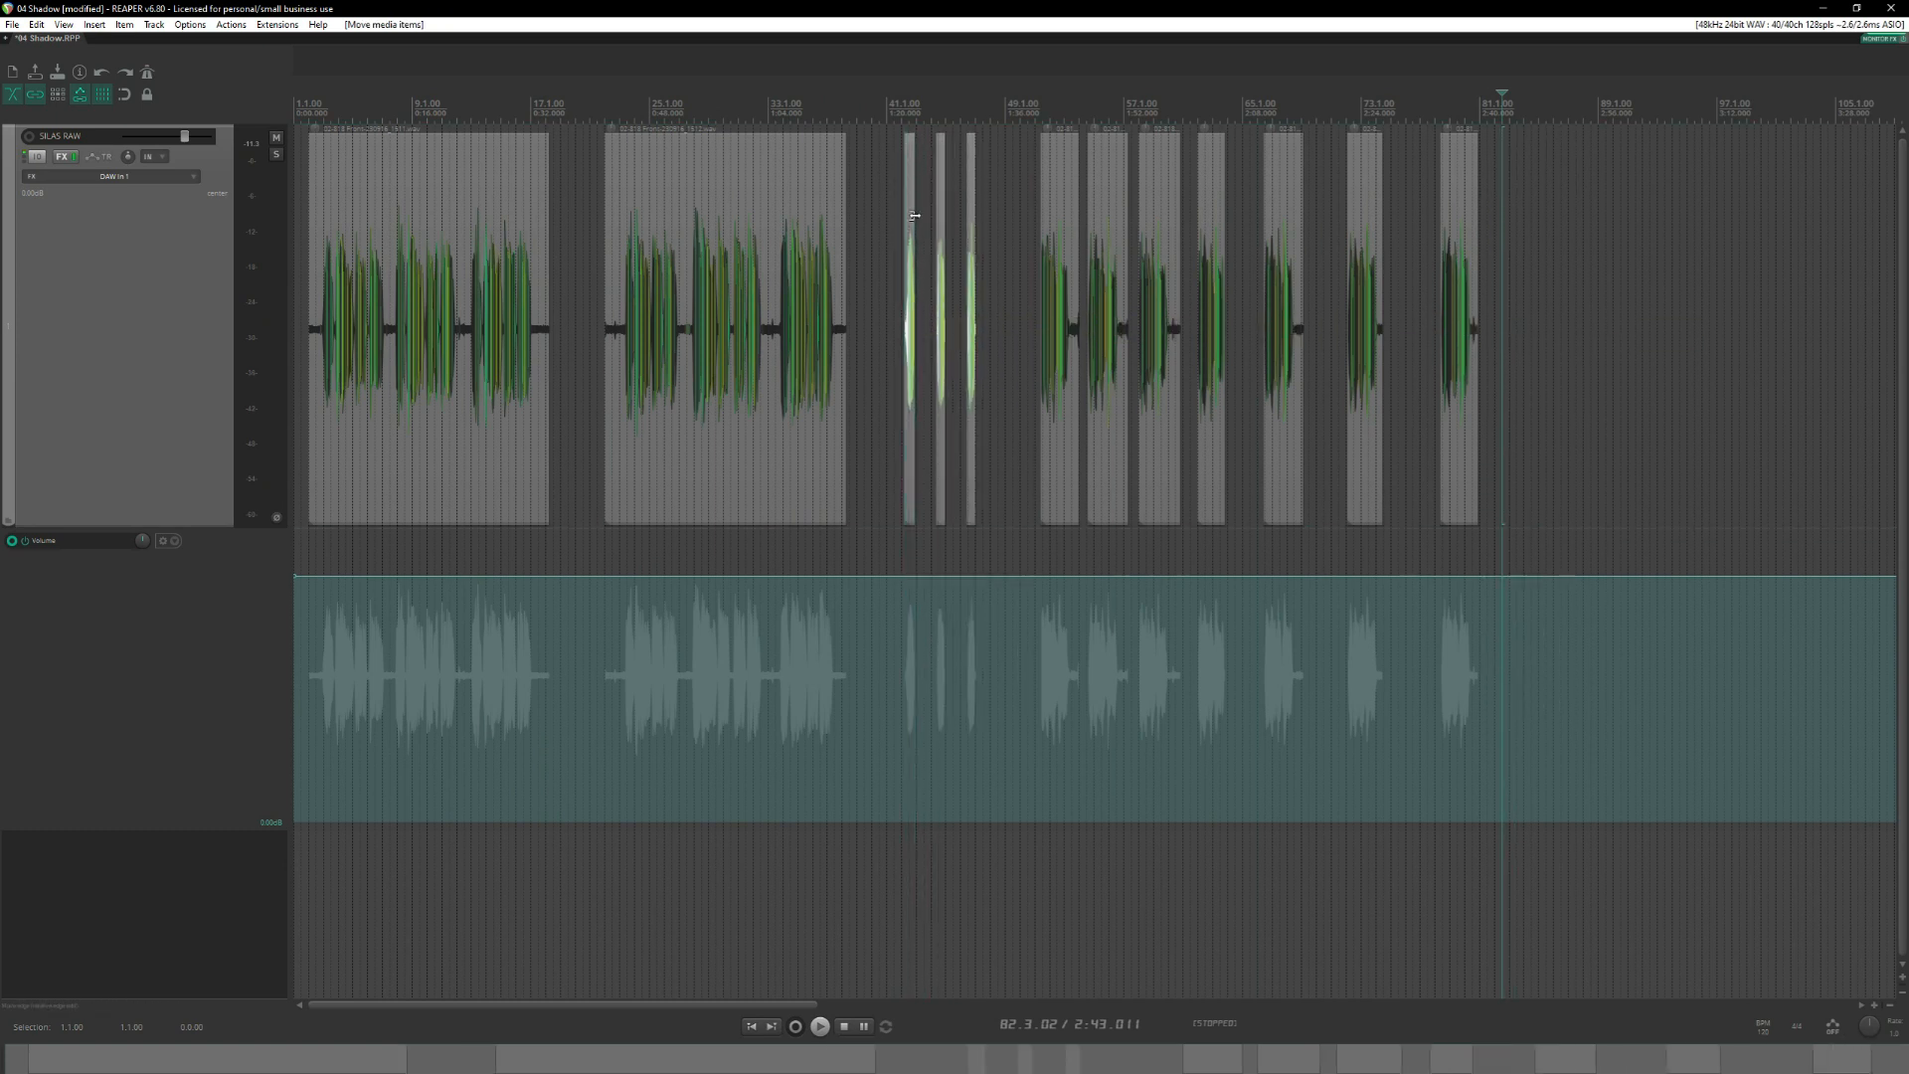
Move the three remaining longer phrases together closer to the set-aside opening phrases, starting near measure 50.
{"action": "left_click", "coordinate": [898, 108]}
{"action": "left_click", "coordinate": [1033, 149]}
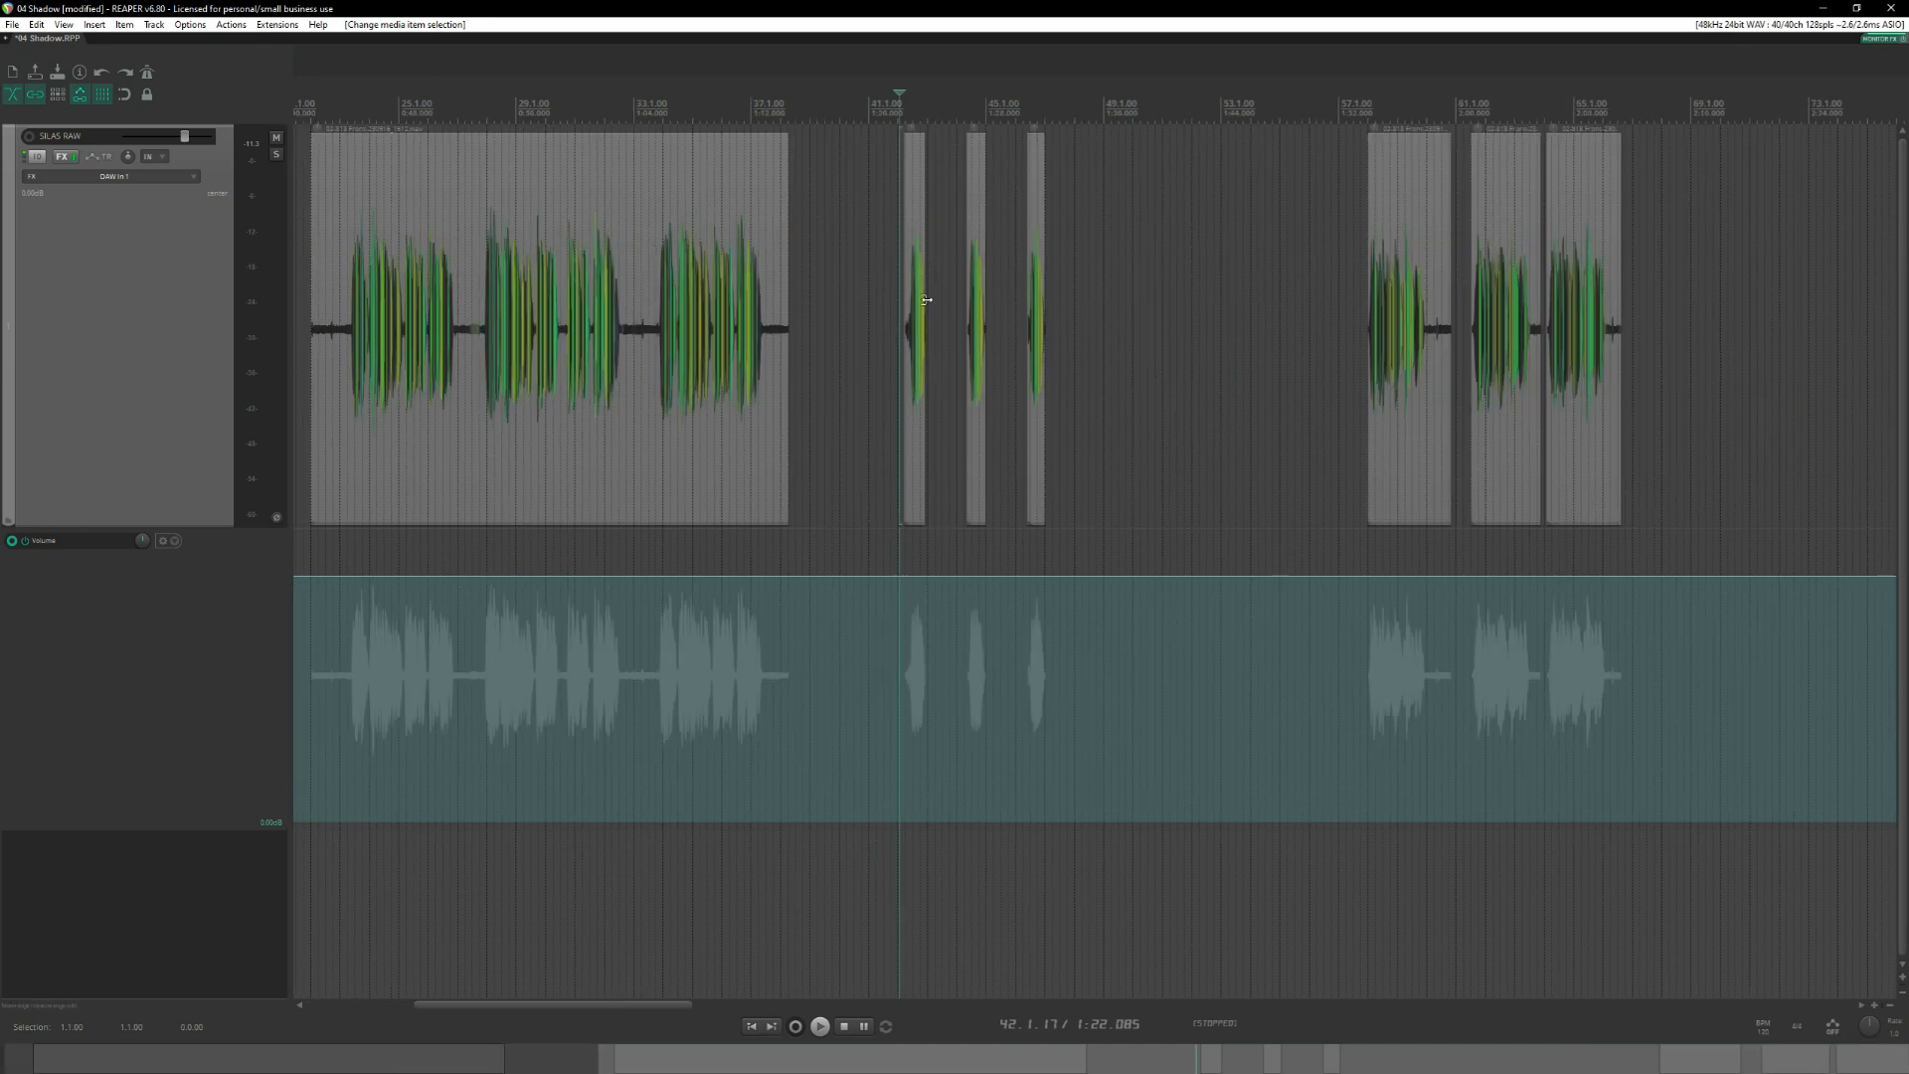
{"action": "left_click_drag", "start_coordinate": [927, 299], "coordinate": [1353, 303]}
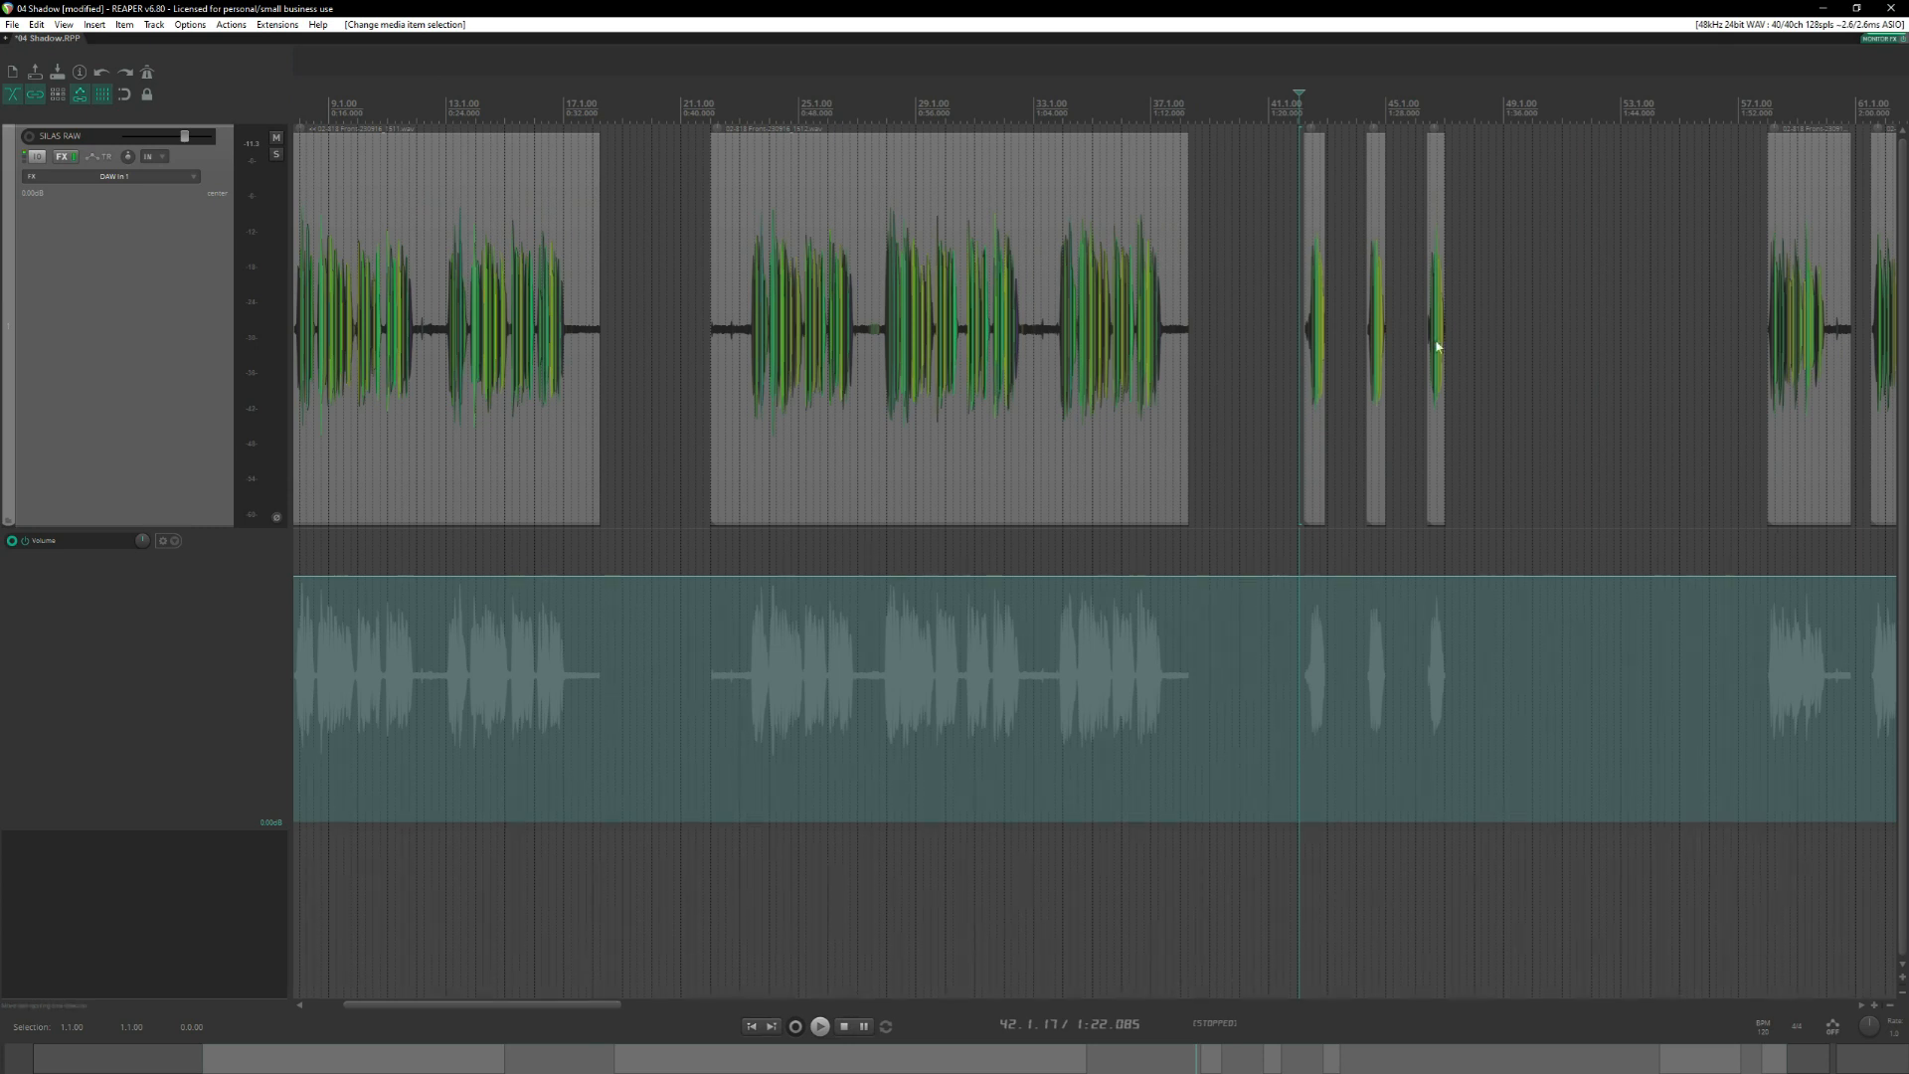
{"action": "scroll", "coordinate": [1440, 336], "scroll_direction": "right", "scroll_amount": 3}
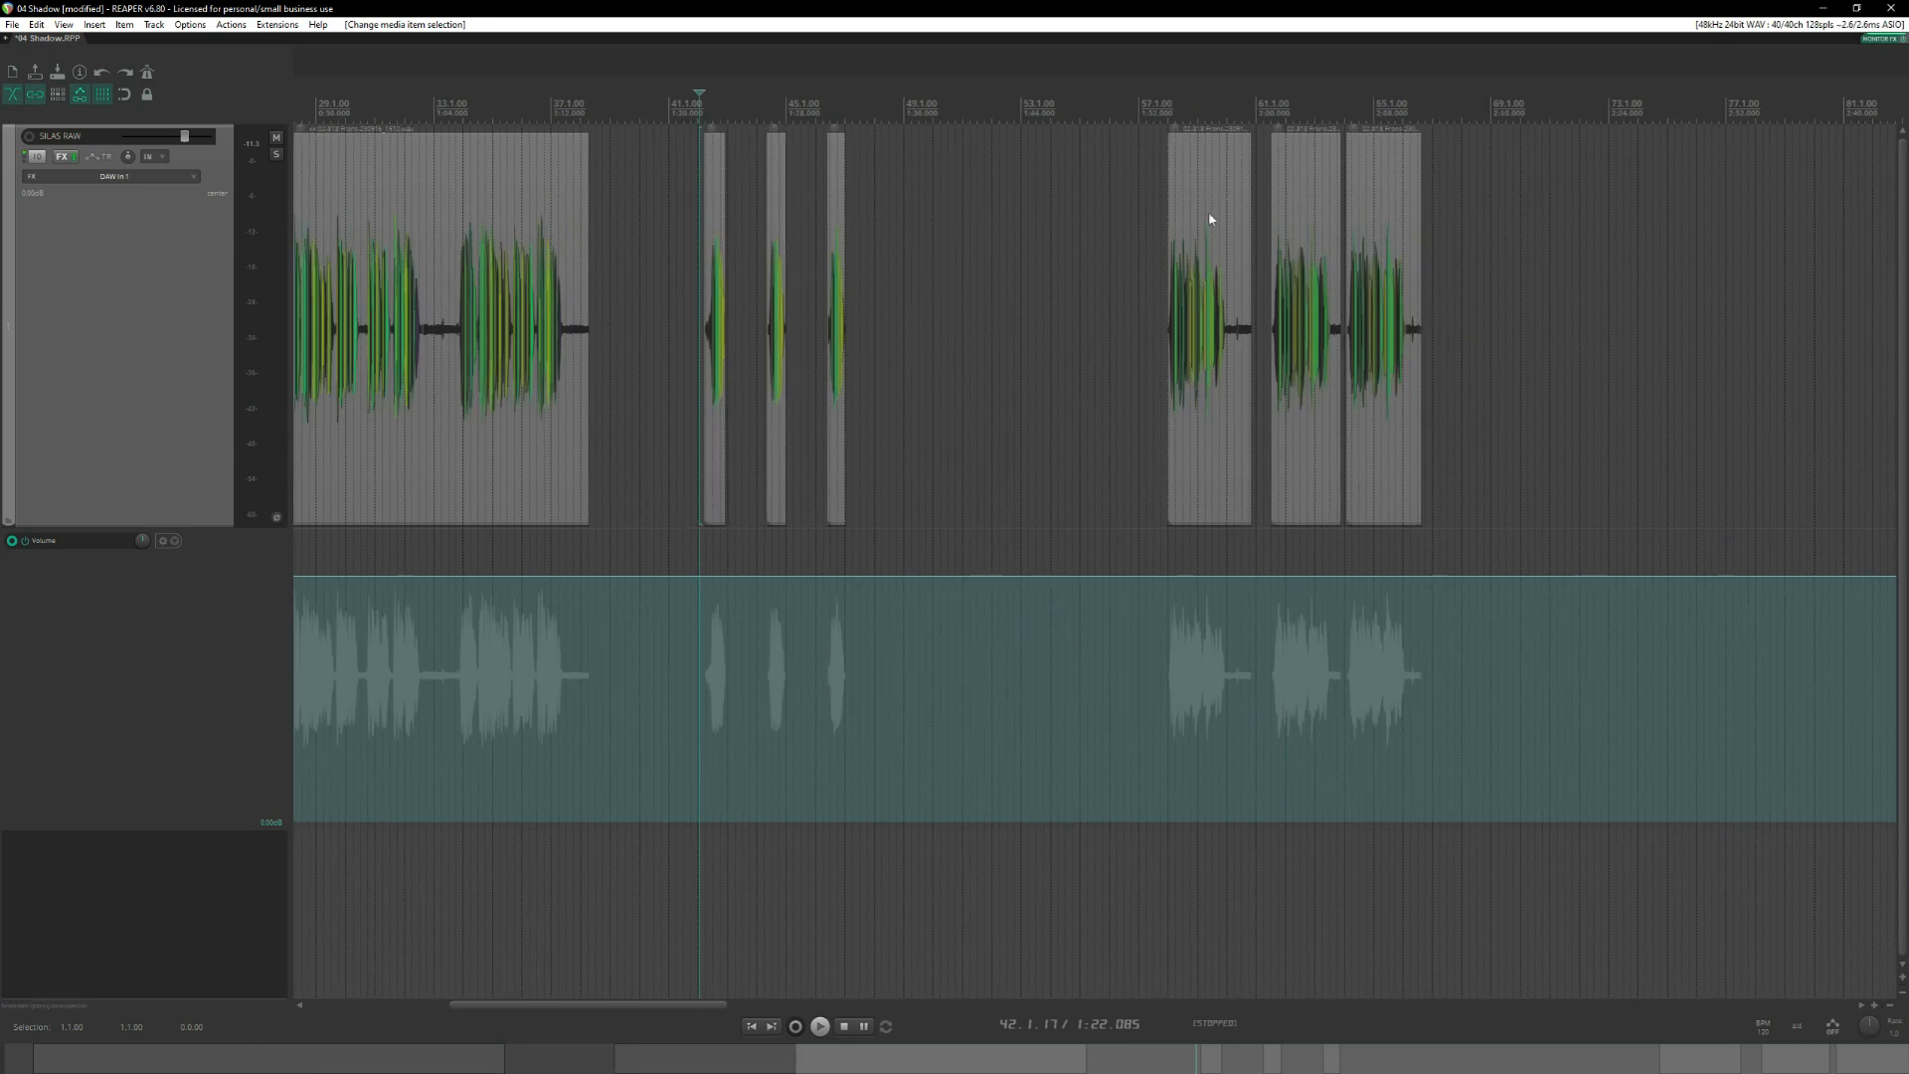
{"action": "left_click_drag", "start_coordinate": [1142, 210], "coordinate": [1512, 324]}
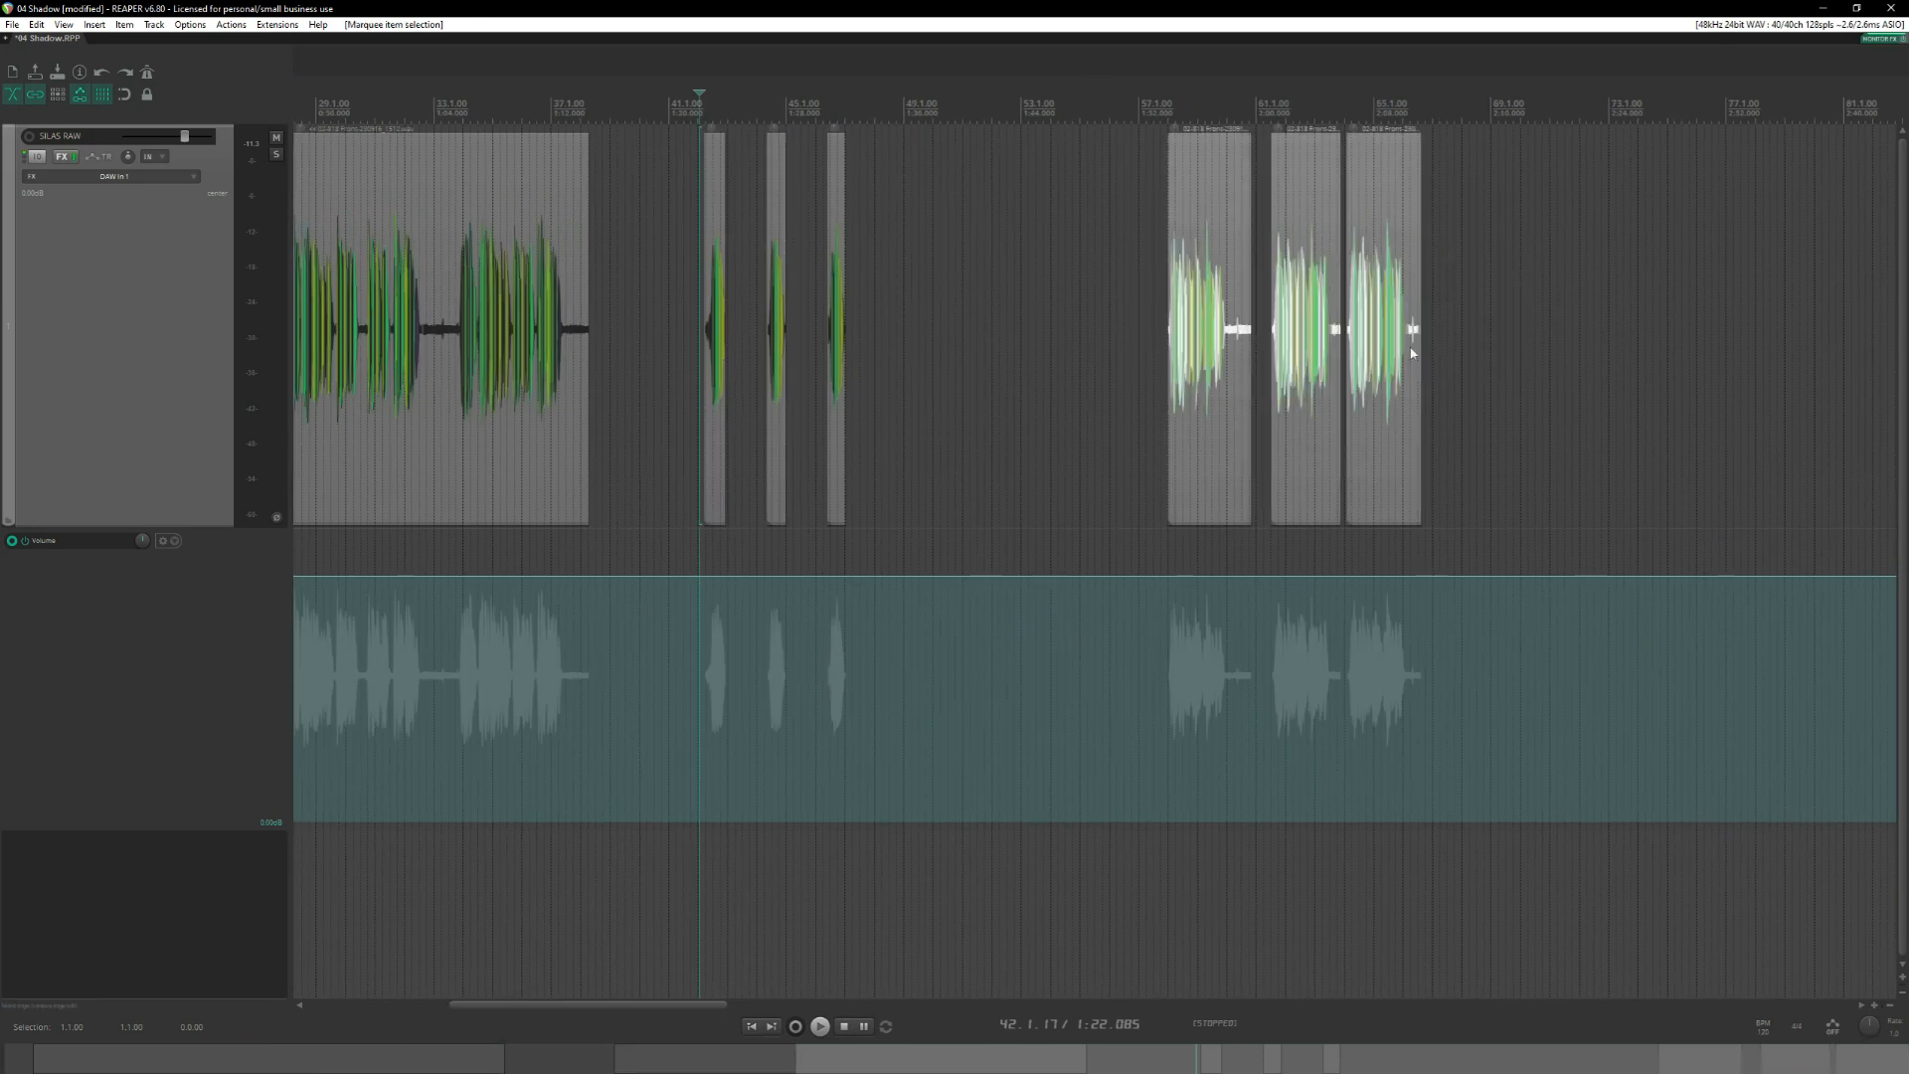
{"action": "left_click_drag", "start_coordinate": [1224, 289], "coordinate": [1005, 289]}
{"action": "left_click", "coordinate": [900, 154]}
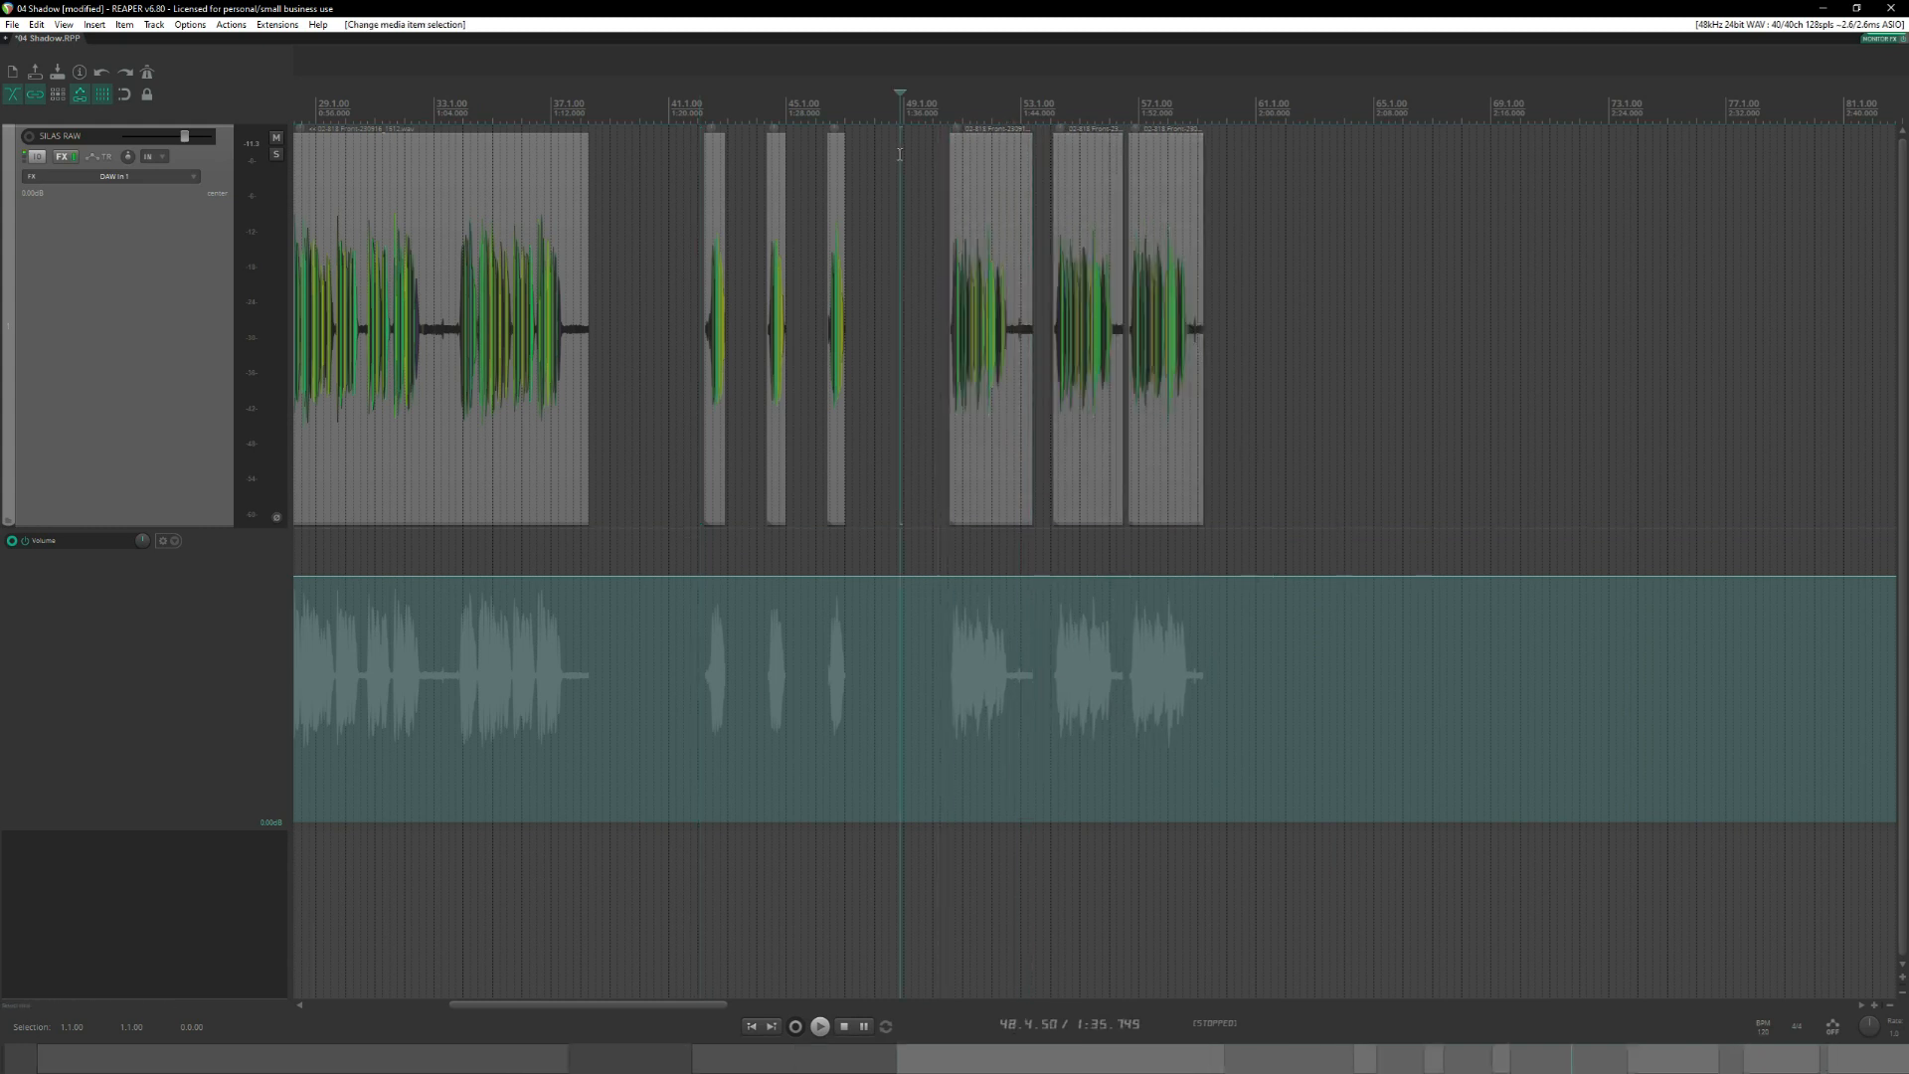
Audition the first phrases of the first long recording, starting at 2.4.15.
{"action": "scroll", "coordinate": [1116, 288], "scroll_direction": "left", "scroll_amount": 4}
{"action": "left_click", "coordinate": [917, 102]}
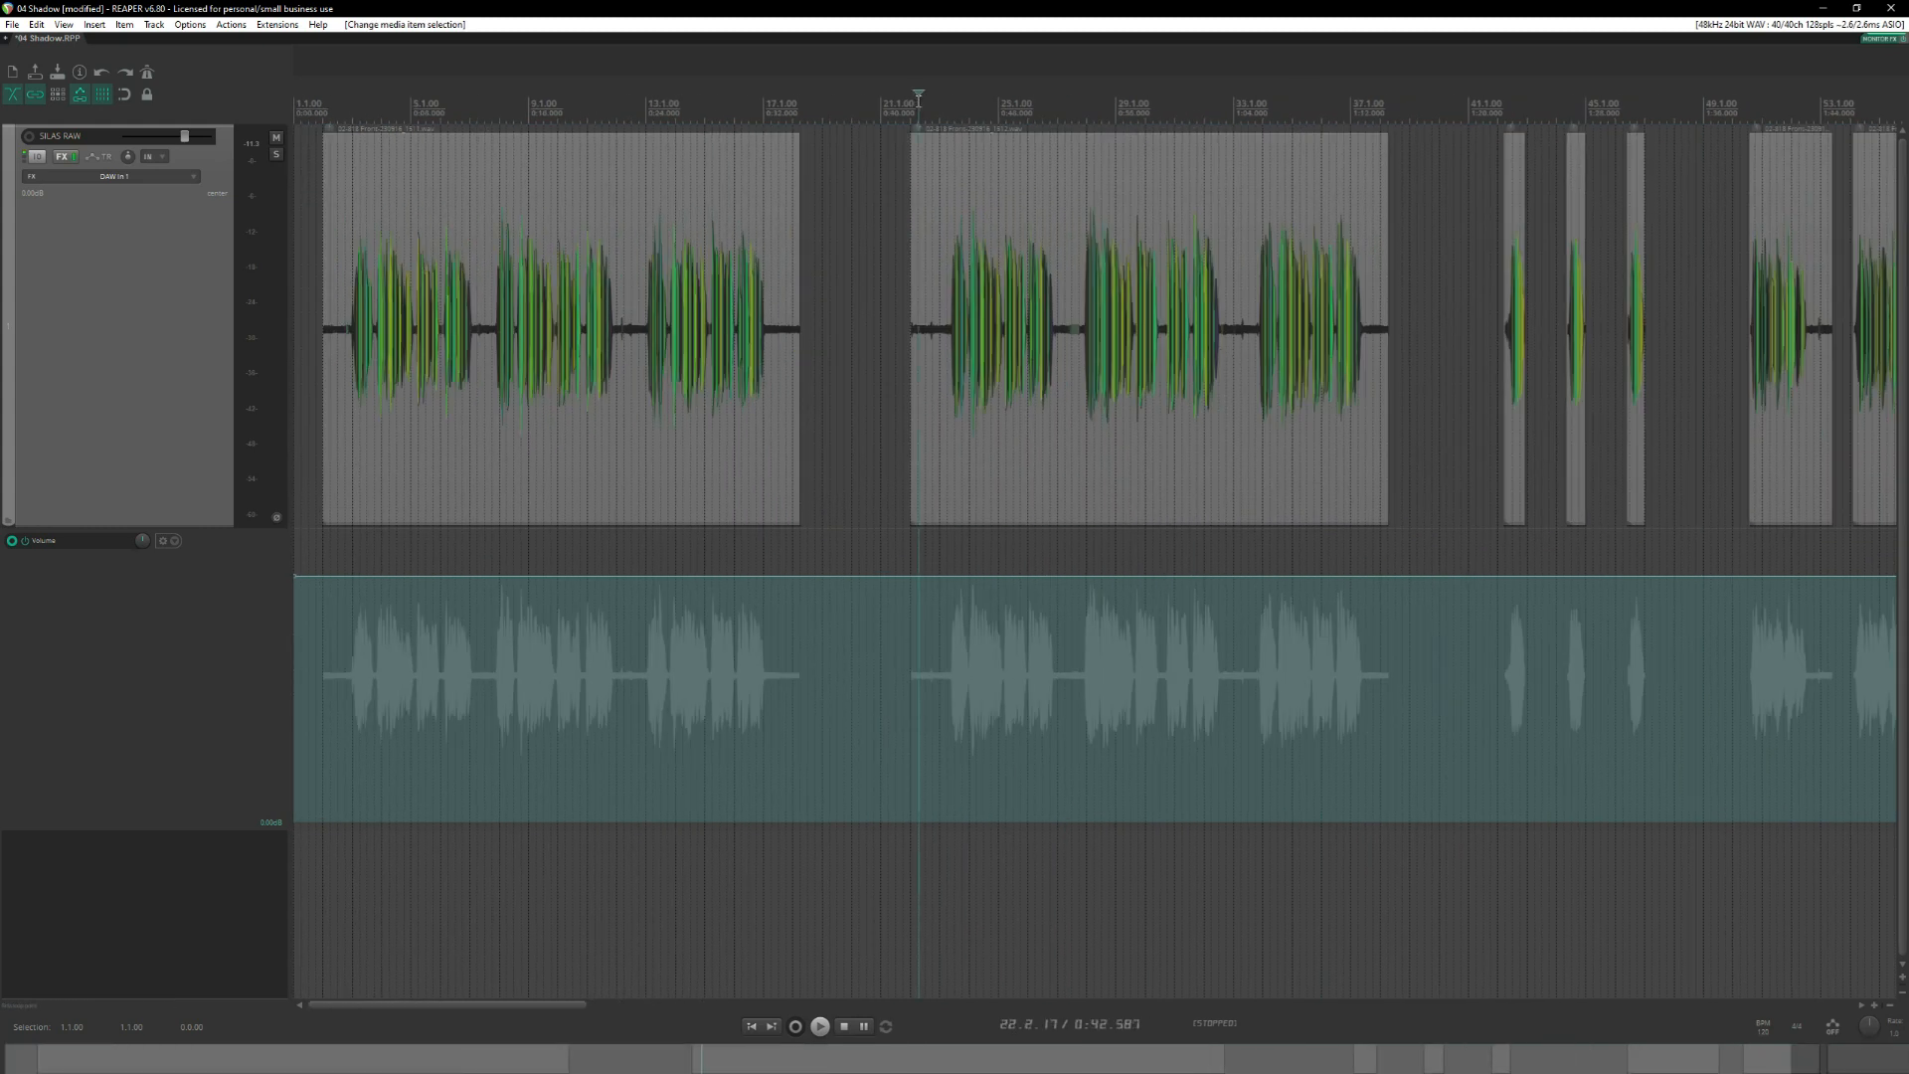
{"action": "left_click", "coordinate": [945, 108]}
{"action": "scroll", "coordinate": [735, 117], "scroll_direction": "up", "scroll_amount": 3}
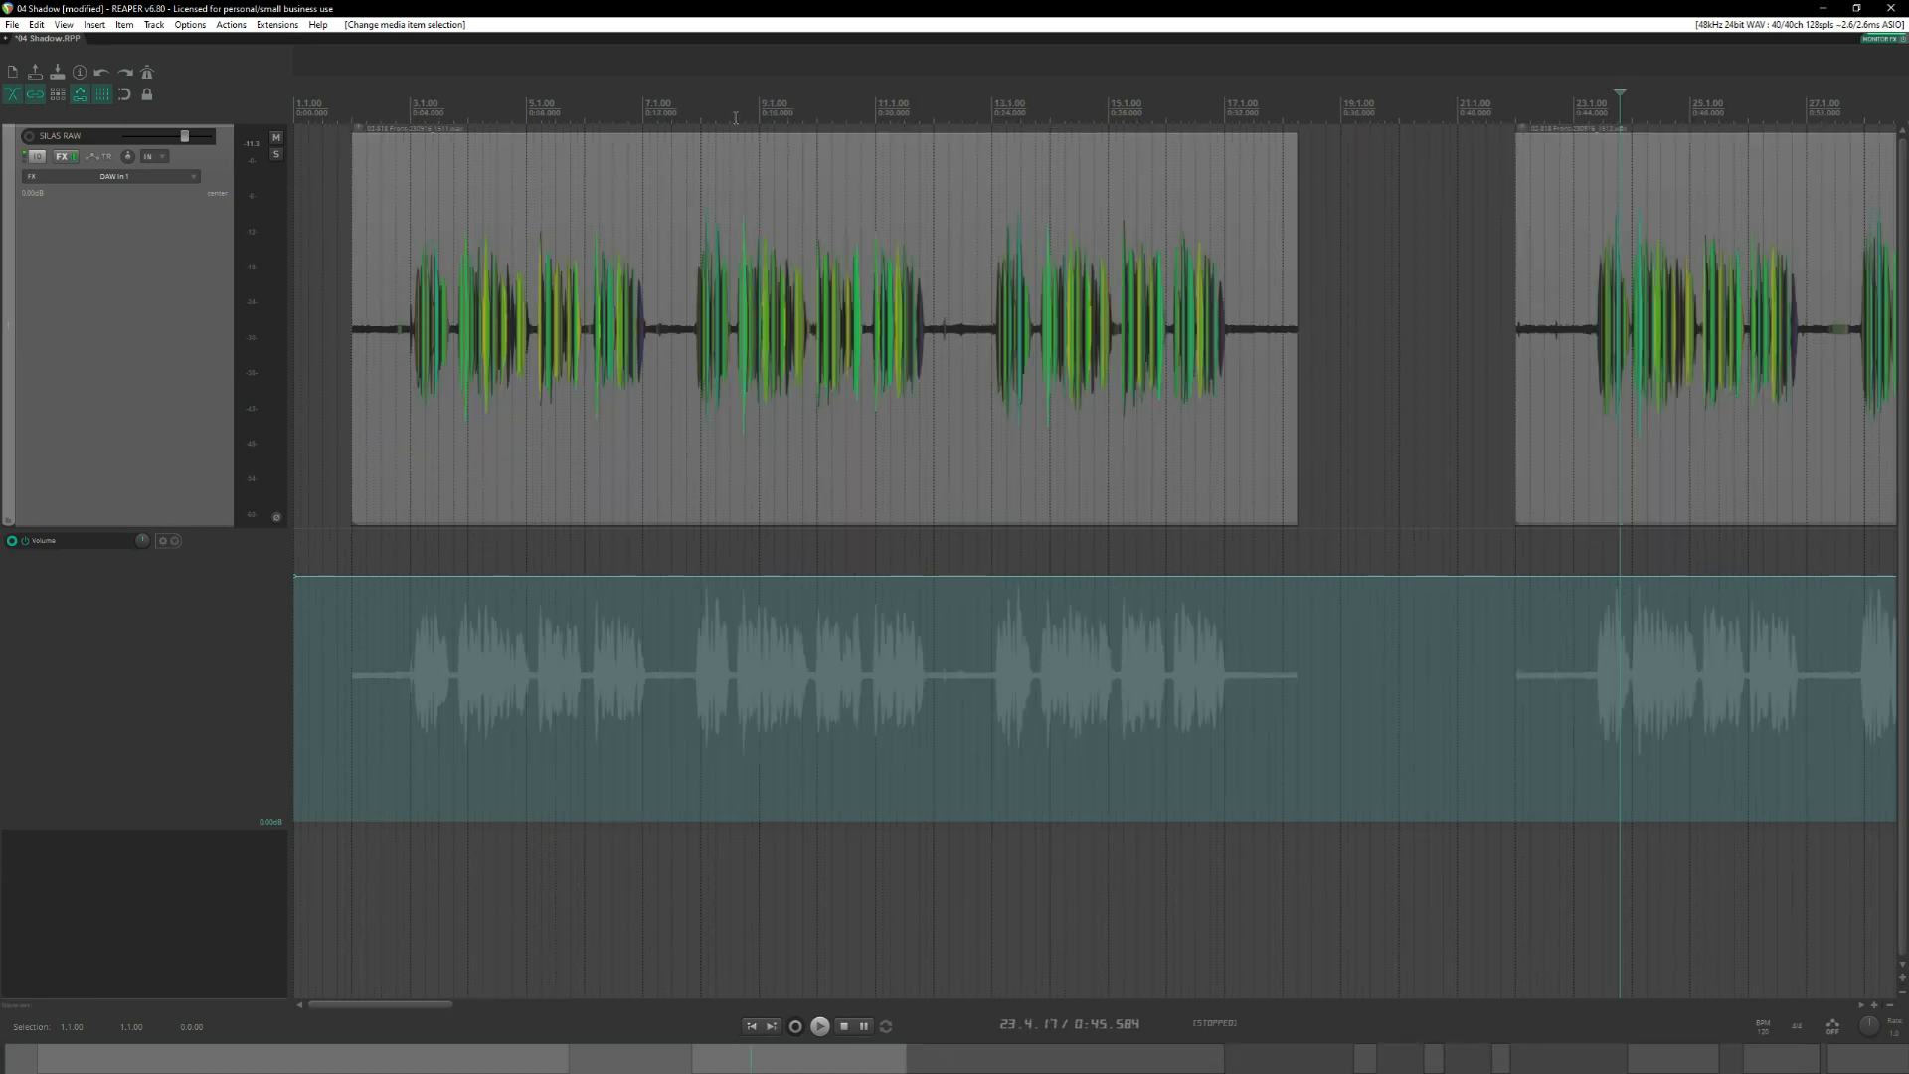
{"action": "left_click", "coordinate": [397, 103]}
{"action": "key", "text": "space"}
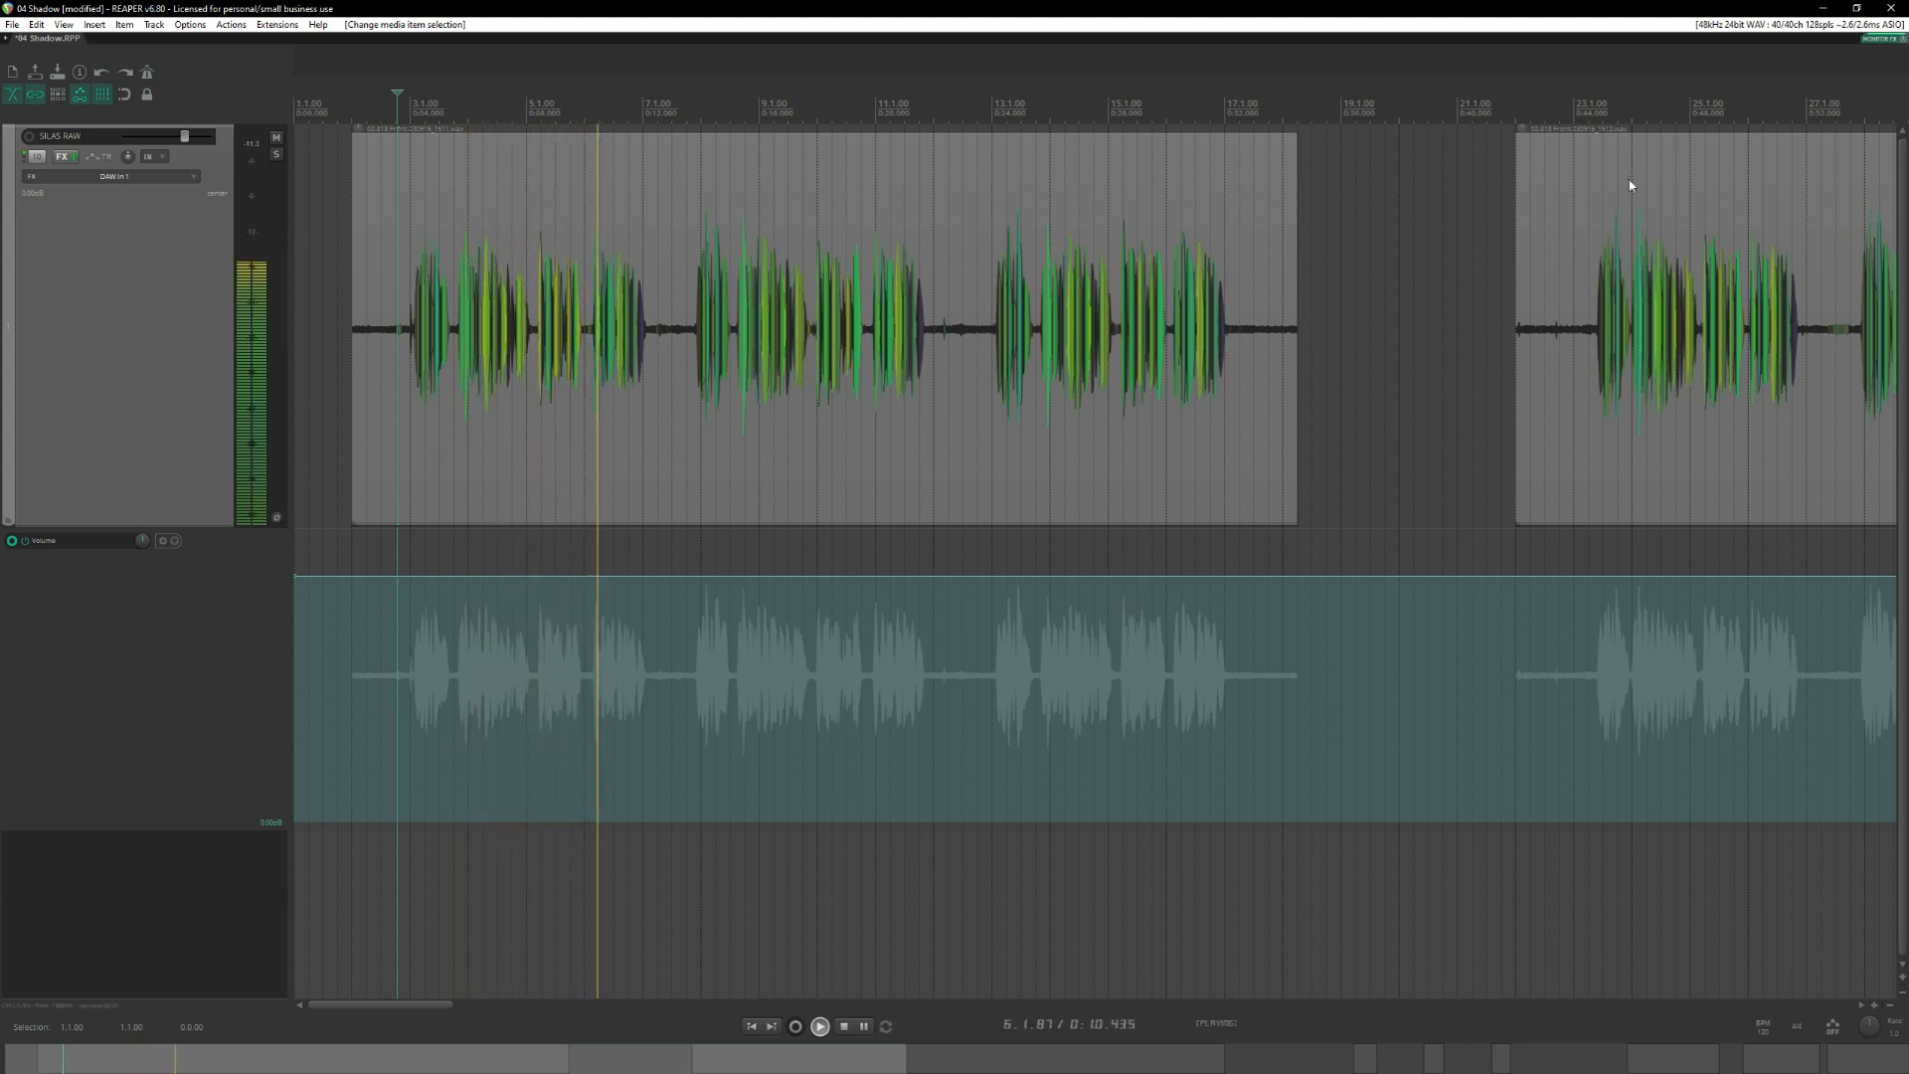
{"action": "key", "text": "space"}
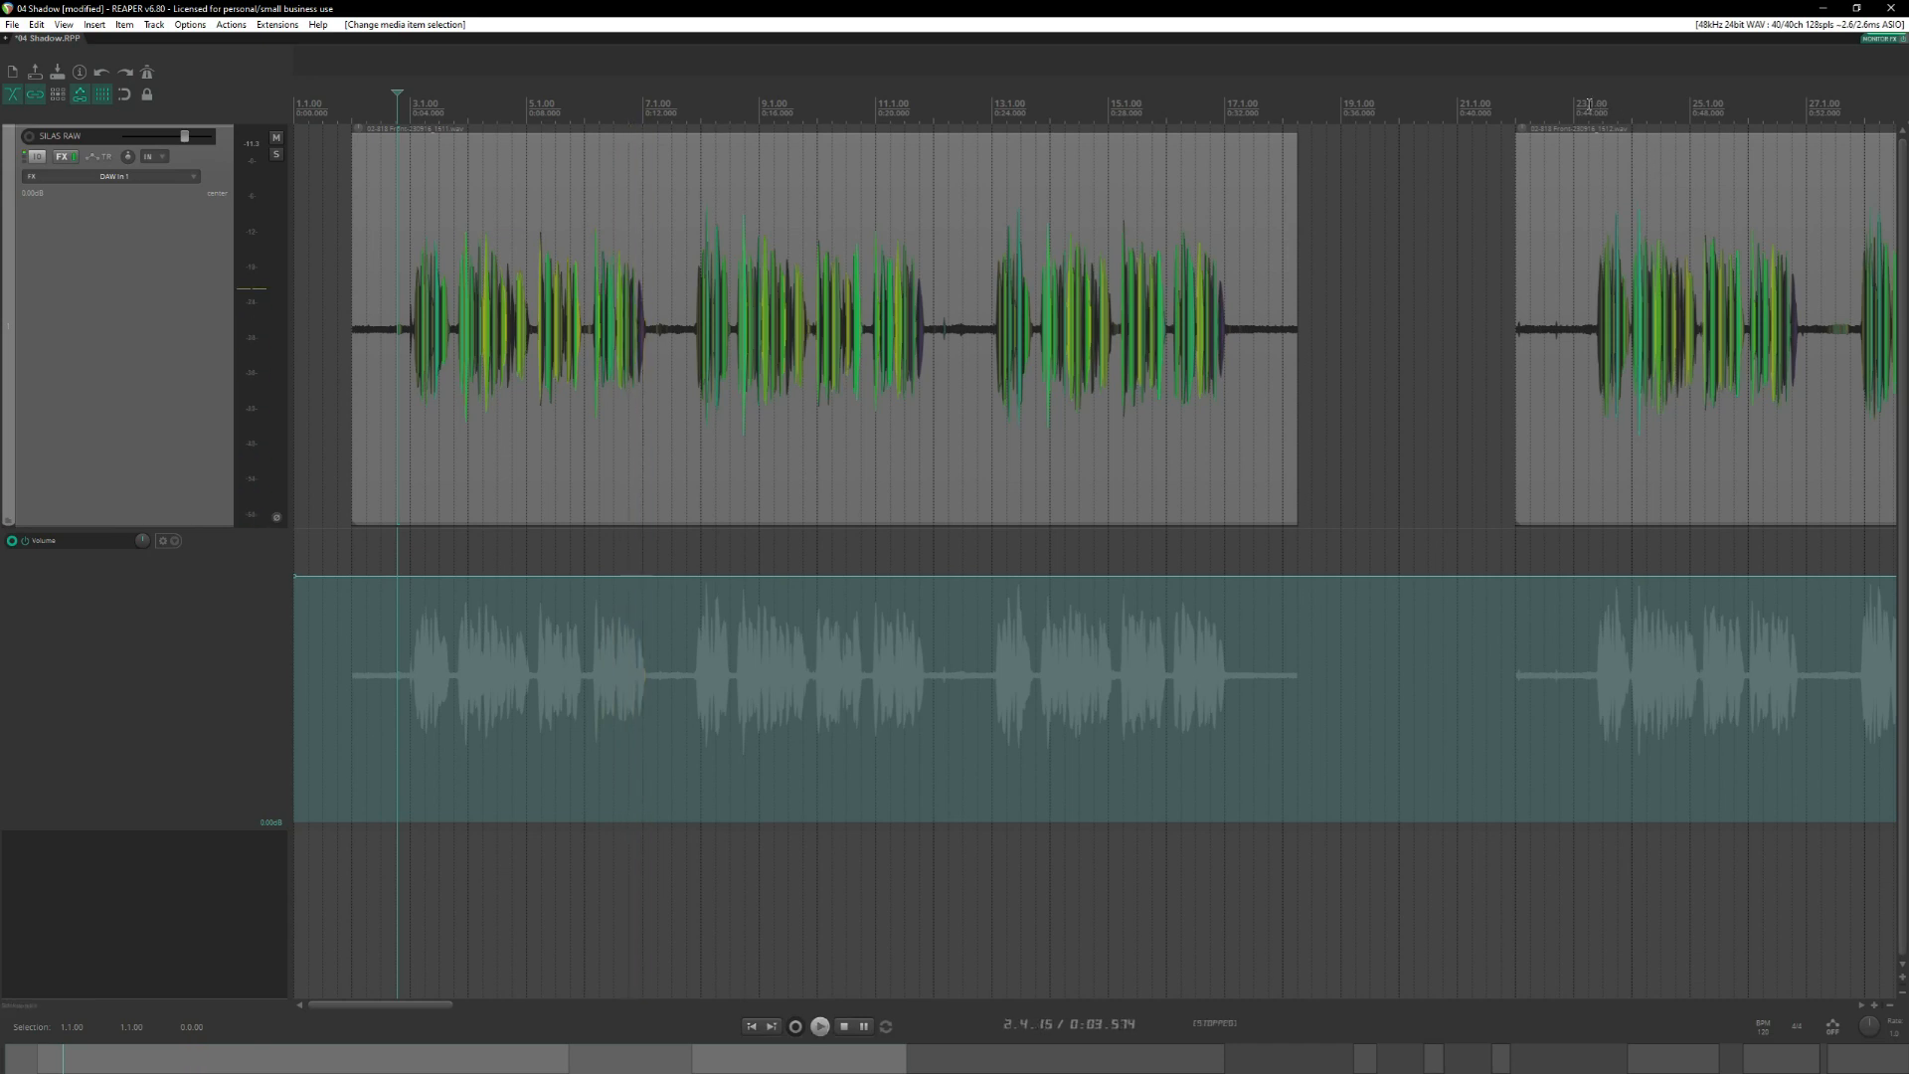
Audition the first phrases of the second long recording, starting at 23.2.14.
{"action": "left_click", "coordinate": [1590, 296]}
{"action": "scroll", "coordinate": [1583, 300], "scroll_direction": "right", "scroll_amount": 4}
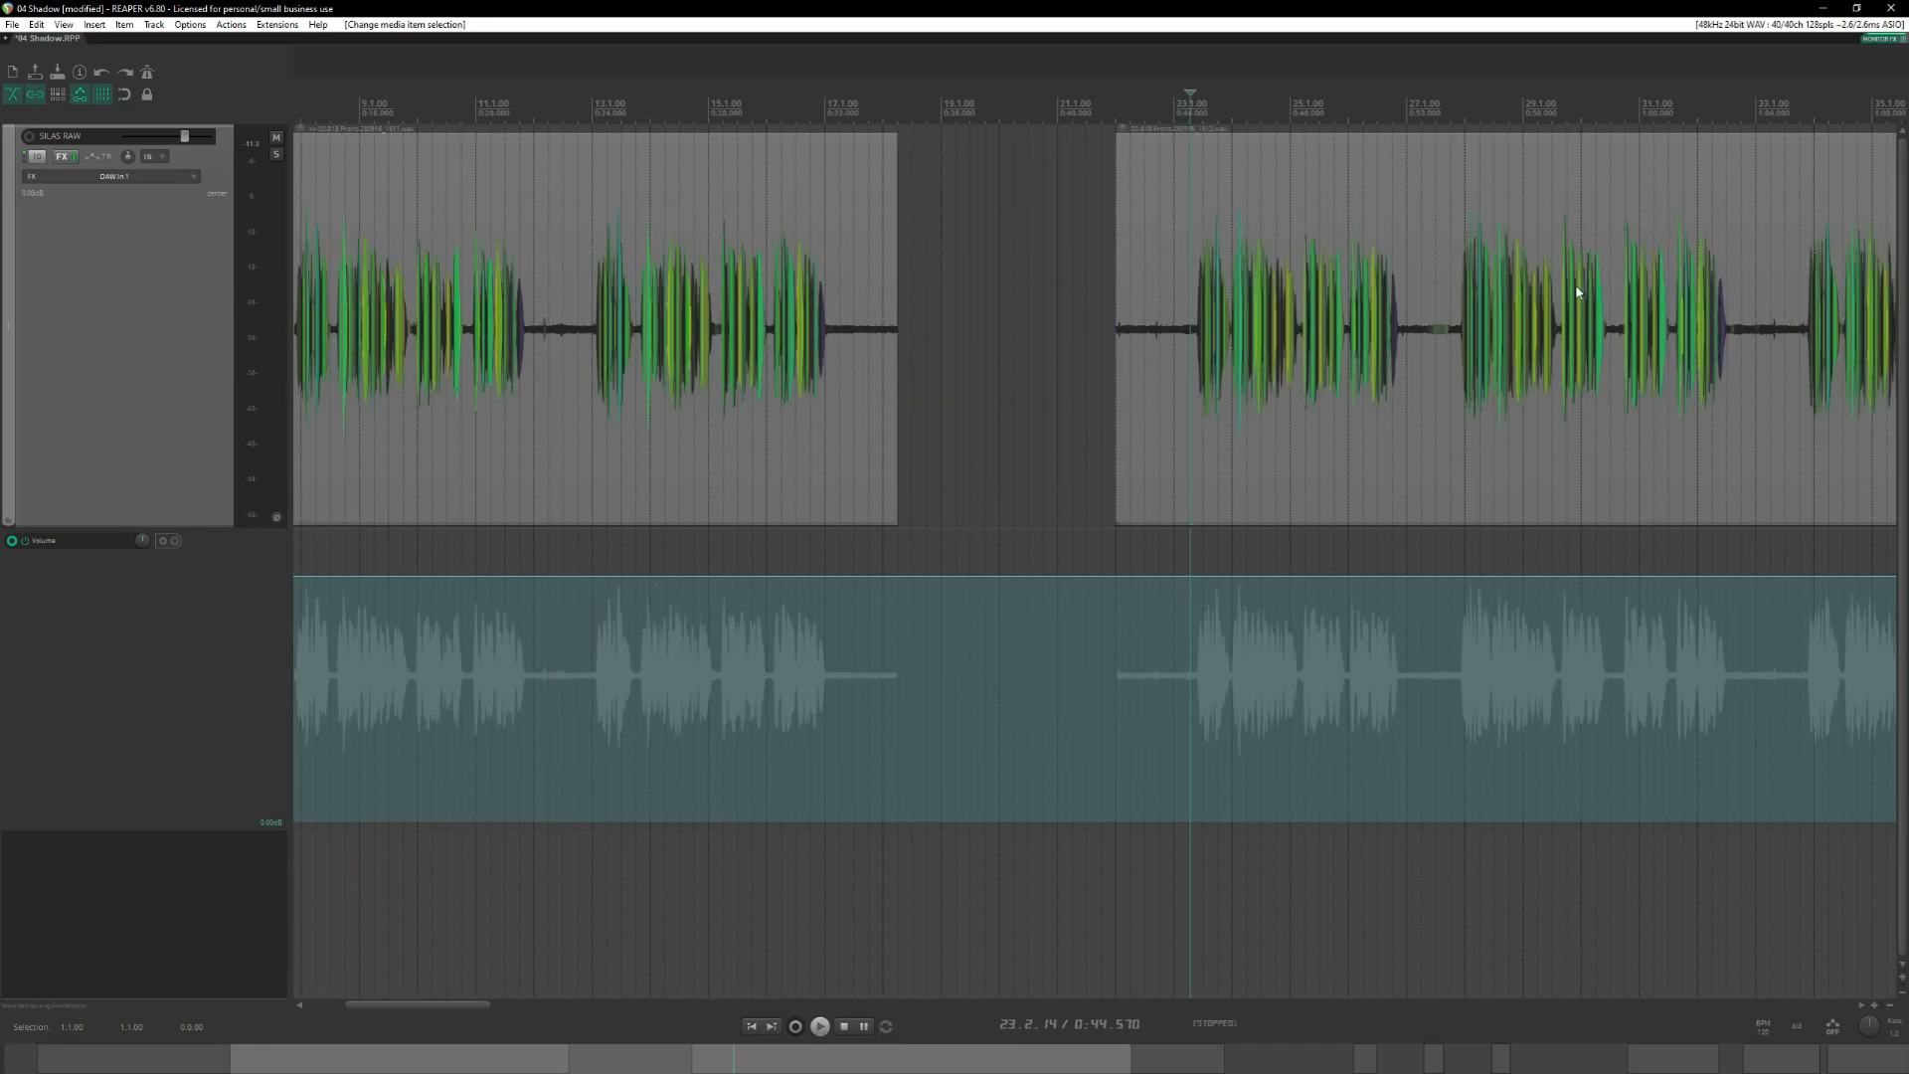
{"action": "key", "text": "space"}
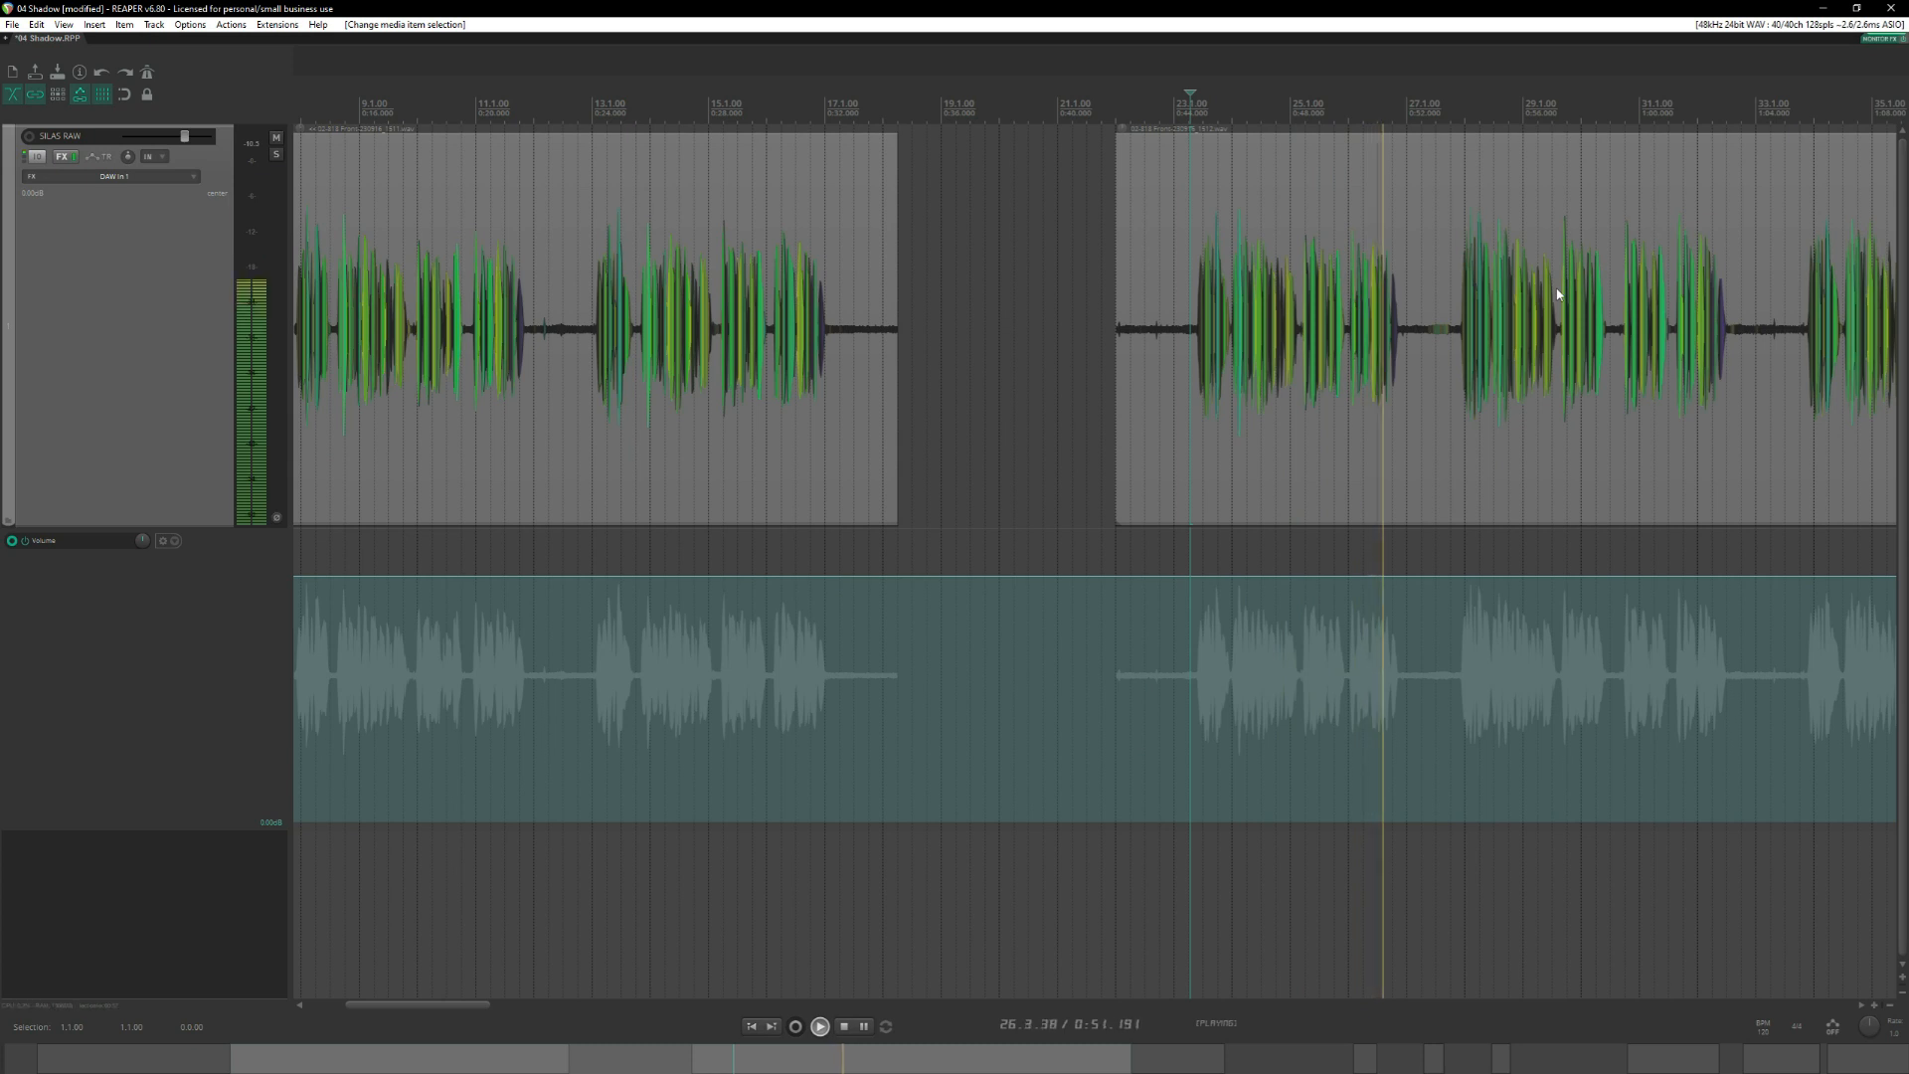
{"action": "key", "text": "space"}
Delete the first long recording and move the second one into its place near measure 3.
{"action": "scroll", "coordinate": [1403, 152], "scroll_direction": "down", "scroll_amount": 2}
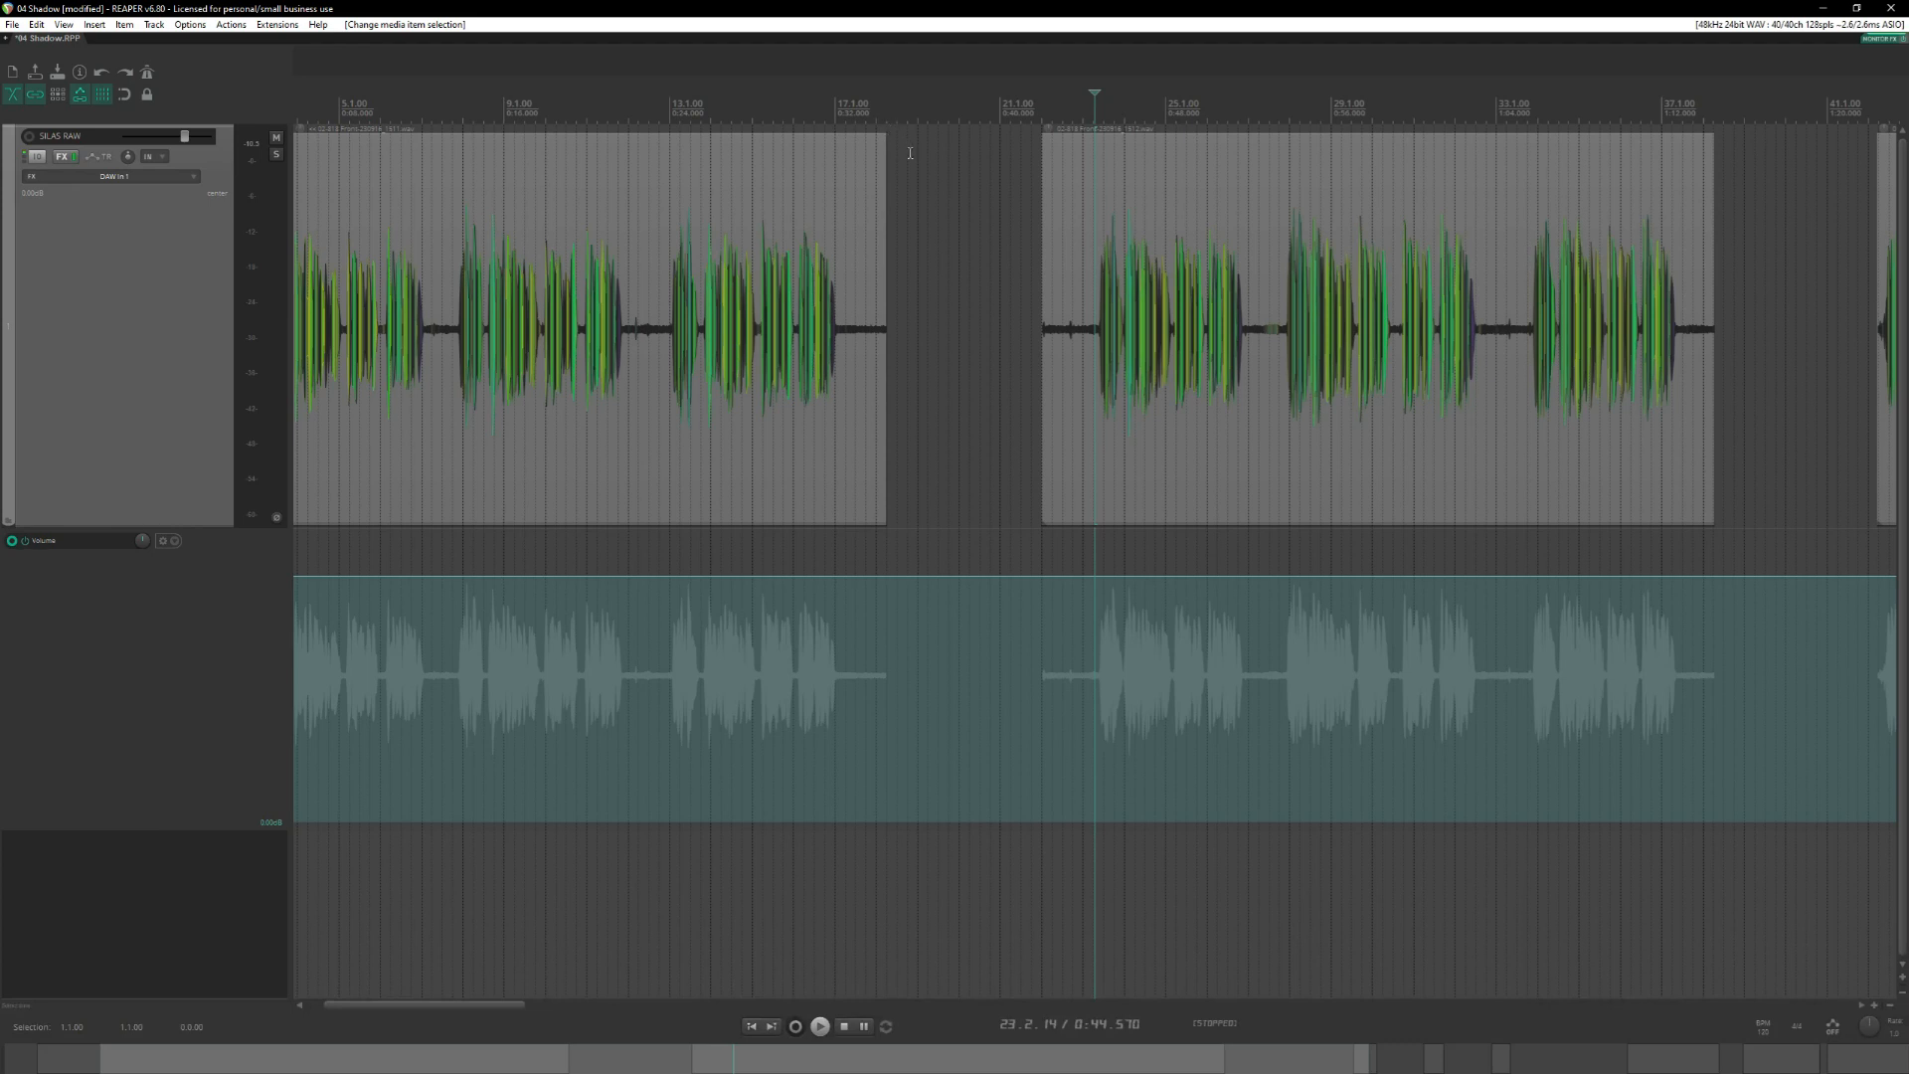
{"action": "scroll", "coordinate": [910, 153], "scroll_direction": "left", "scroll_amount": 2}
{"action": "left_click", "coordinate": [678, 162]}
{"action": "left_click_drag", "start_coordinate": [1038, 214], "coordinate": [607, 282]}
{"action": "key", "text": "Delete"}
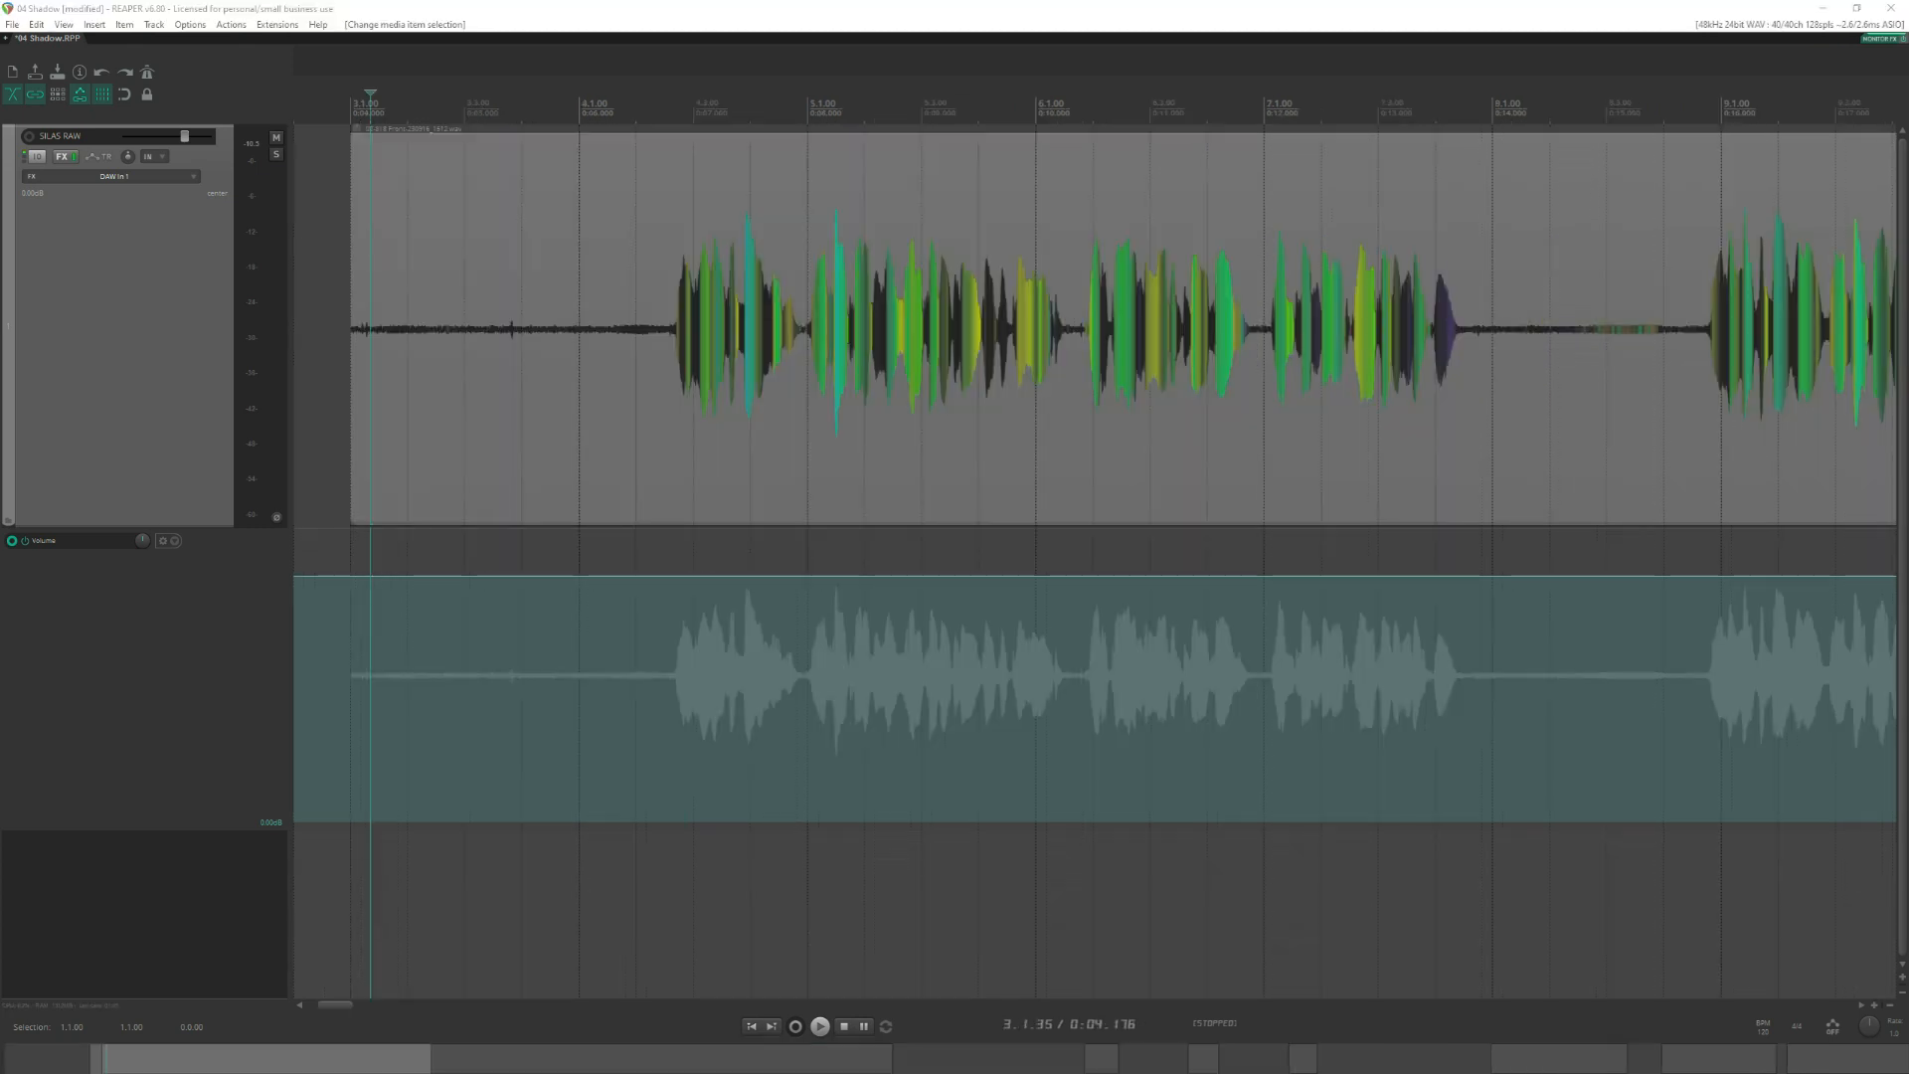
Audition the opening phrase of the remaining long recording from 4.2.10.
{"action": "left_click", "coordinate": [640, 96]}
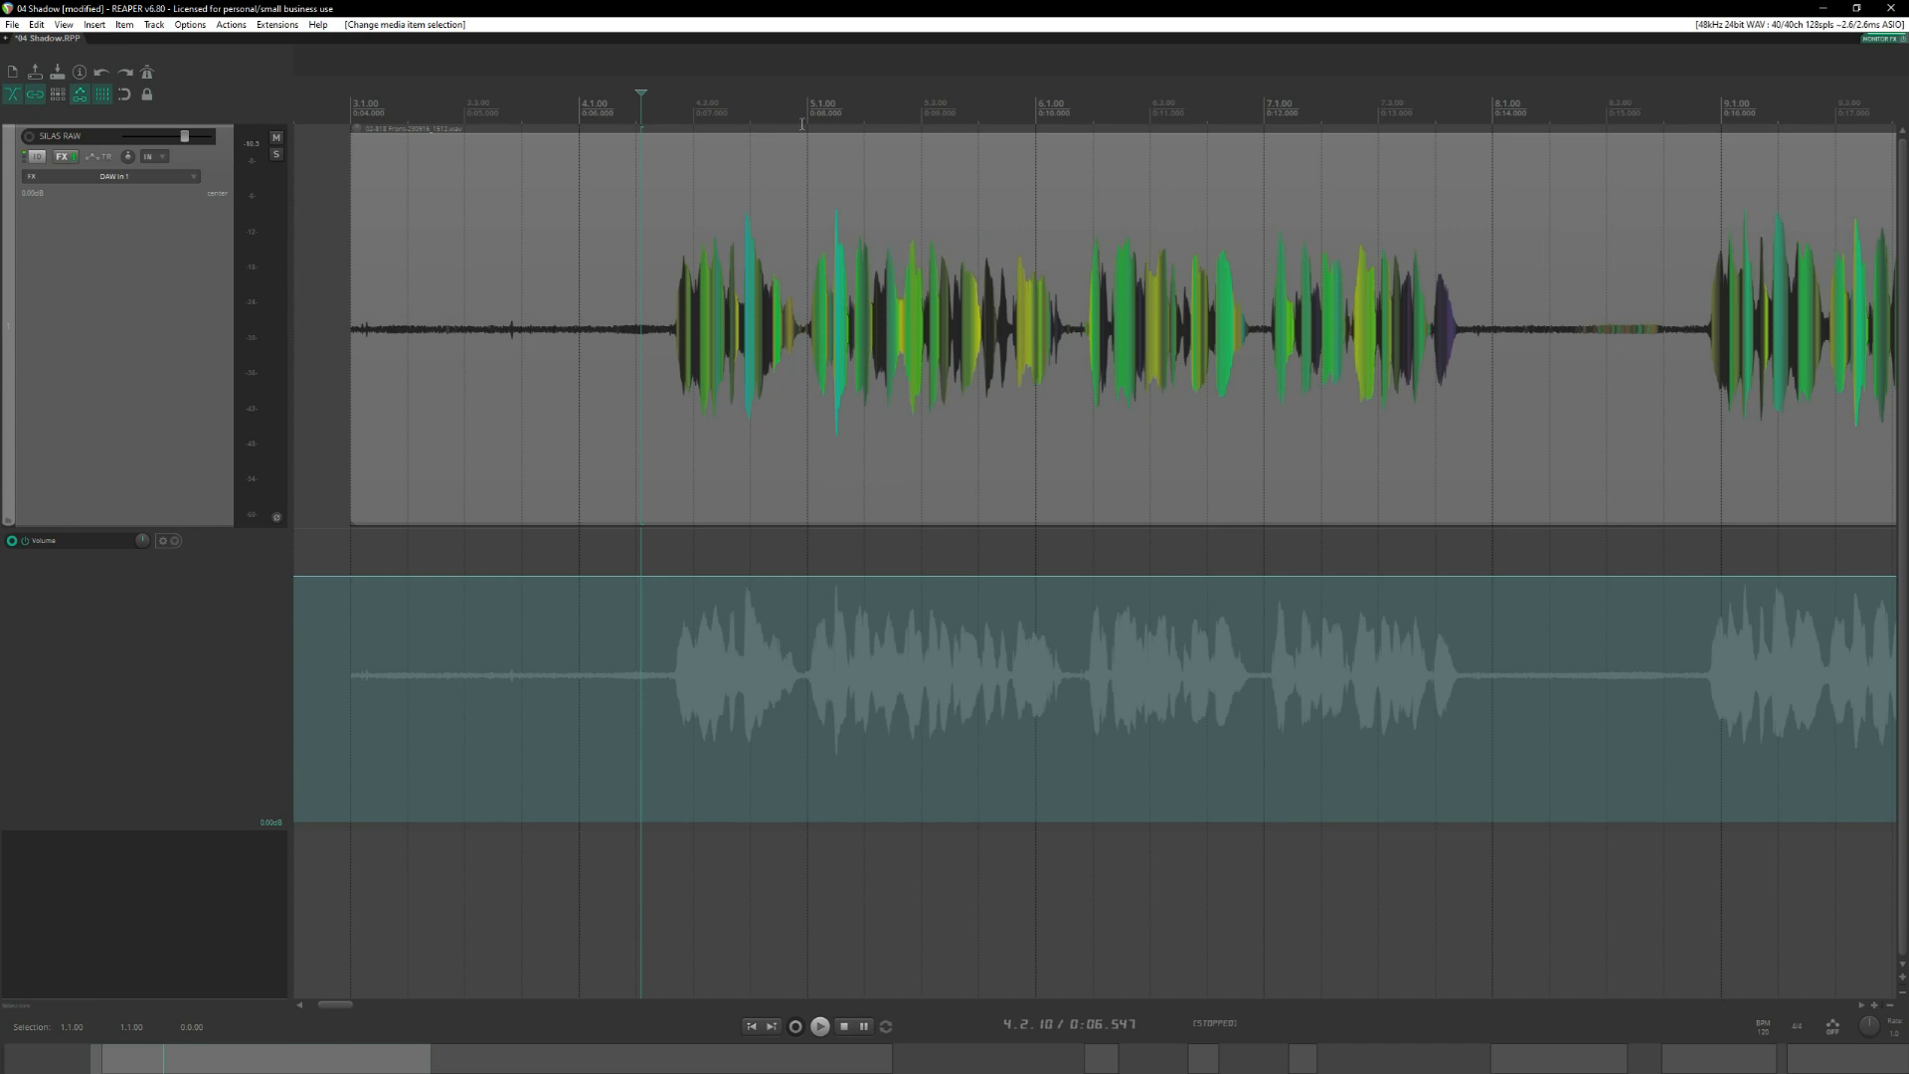
{"action": "scroll", "coordinate": [801, 118], "scroll_direction": "down", "scroll_amount": 2}
{"action": "scroll", "coordinate": [980, 259], "scroll_direction": "down", "scroll_amount": 1}
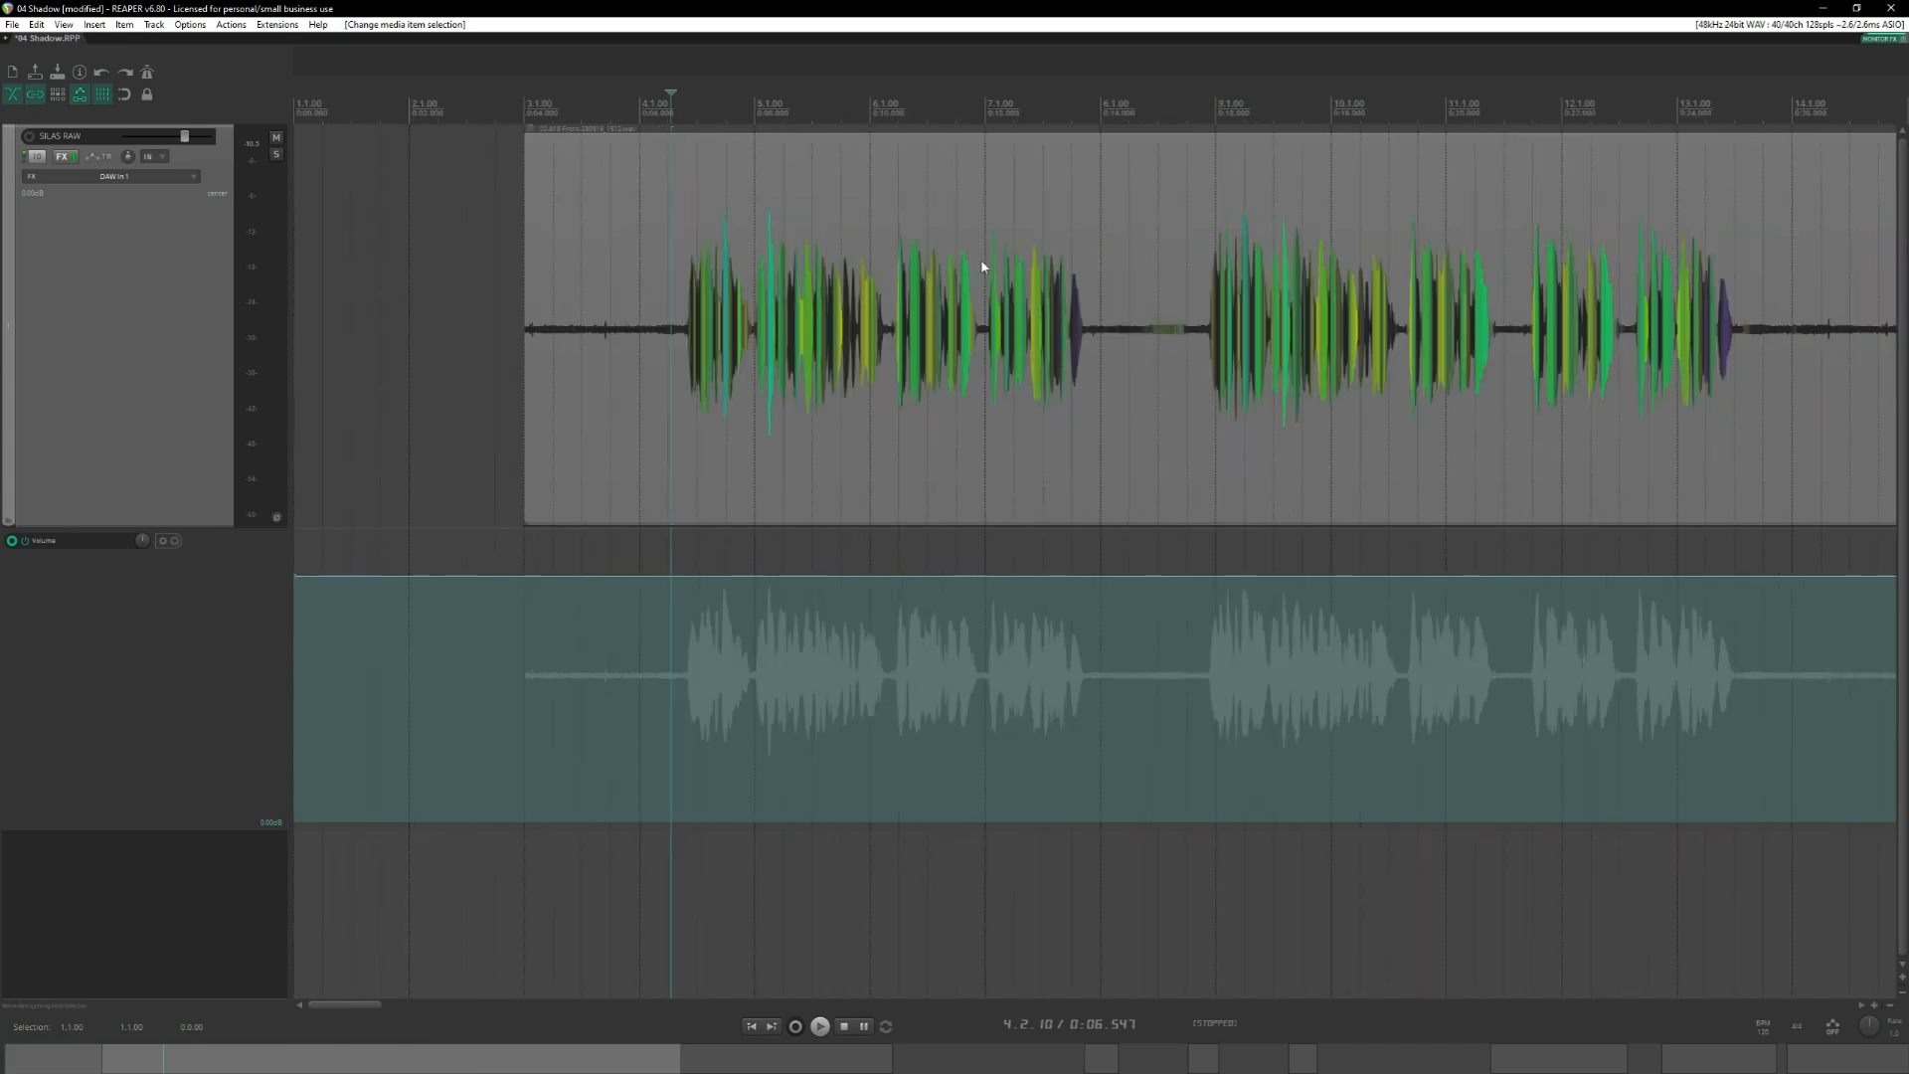
{"action": "scroll", "coordinate": [986, 276], "scroll_direction": "up", "scroll_amount": 1}
{"action": "key", "text": "space"}
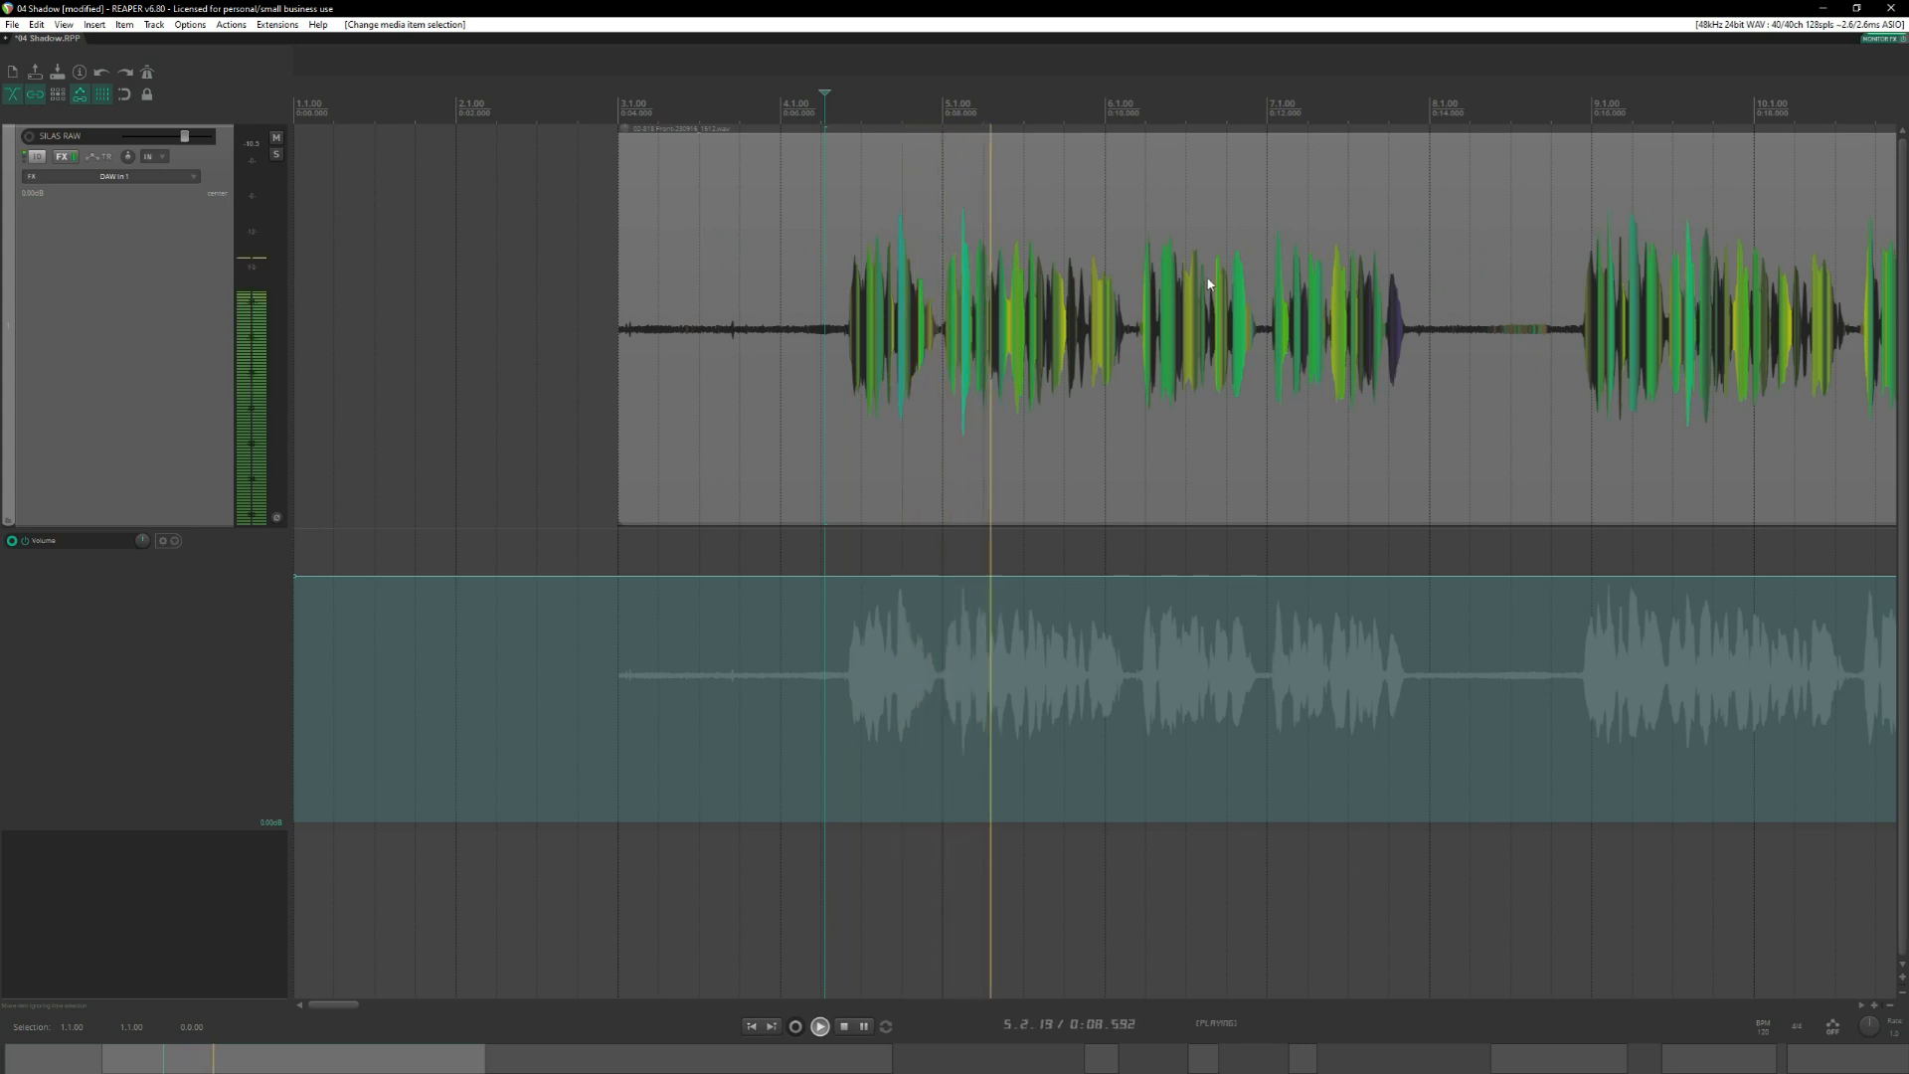
{"action": "key", "text": "space"}
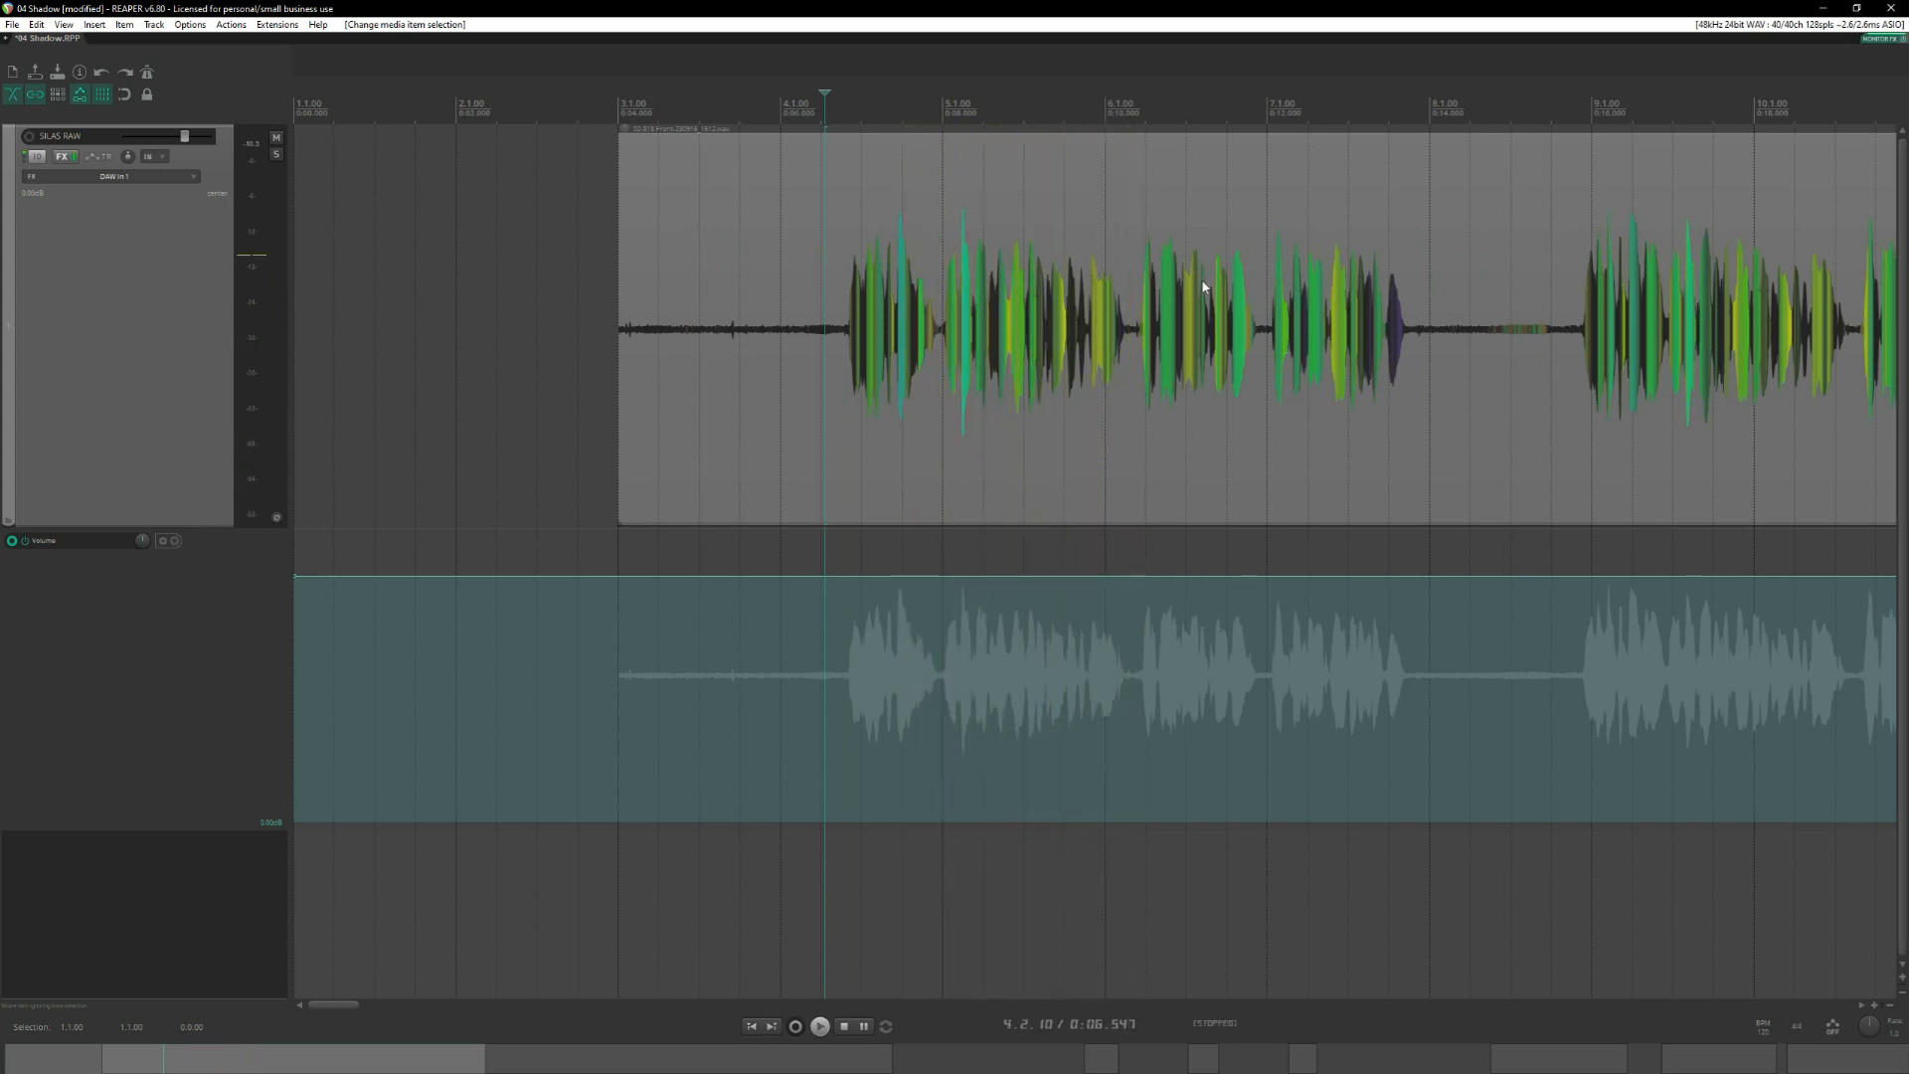
Split the long recording at 4.4.92, shift the separated opening phrase slightly earlier and play the transition.
{"action": "left_click", "coordinate": [943, 320]}
{"action": "scroll", "coordinate": [995, 338], "scroll_direction": "up", "scroll_amount": 3}
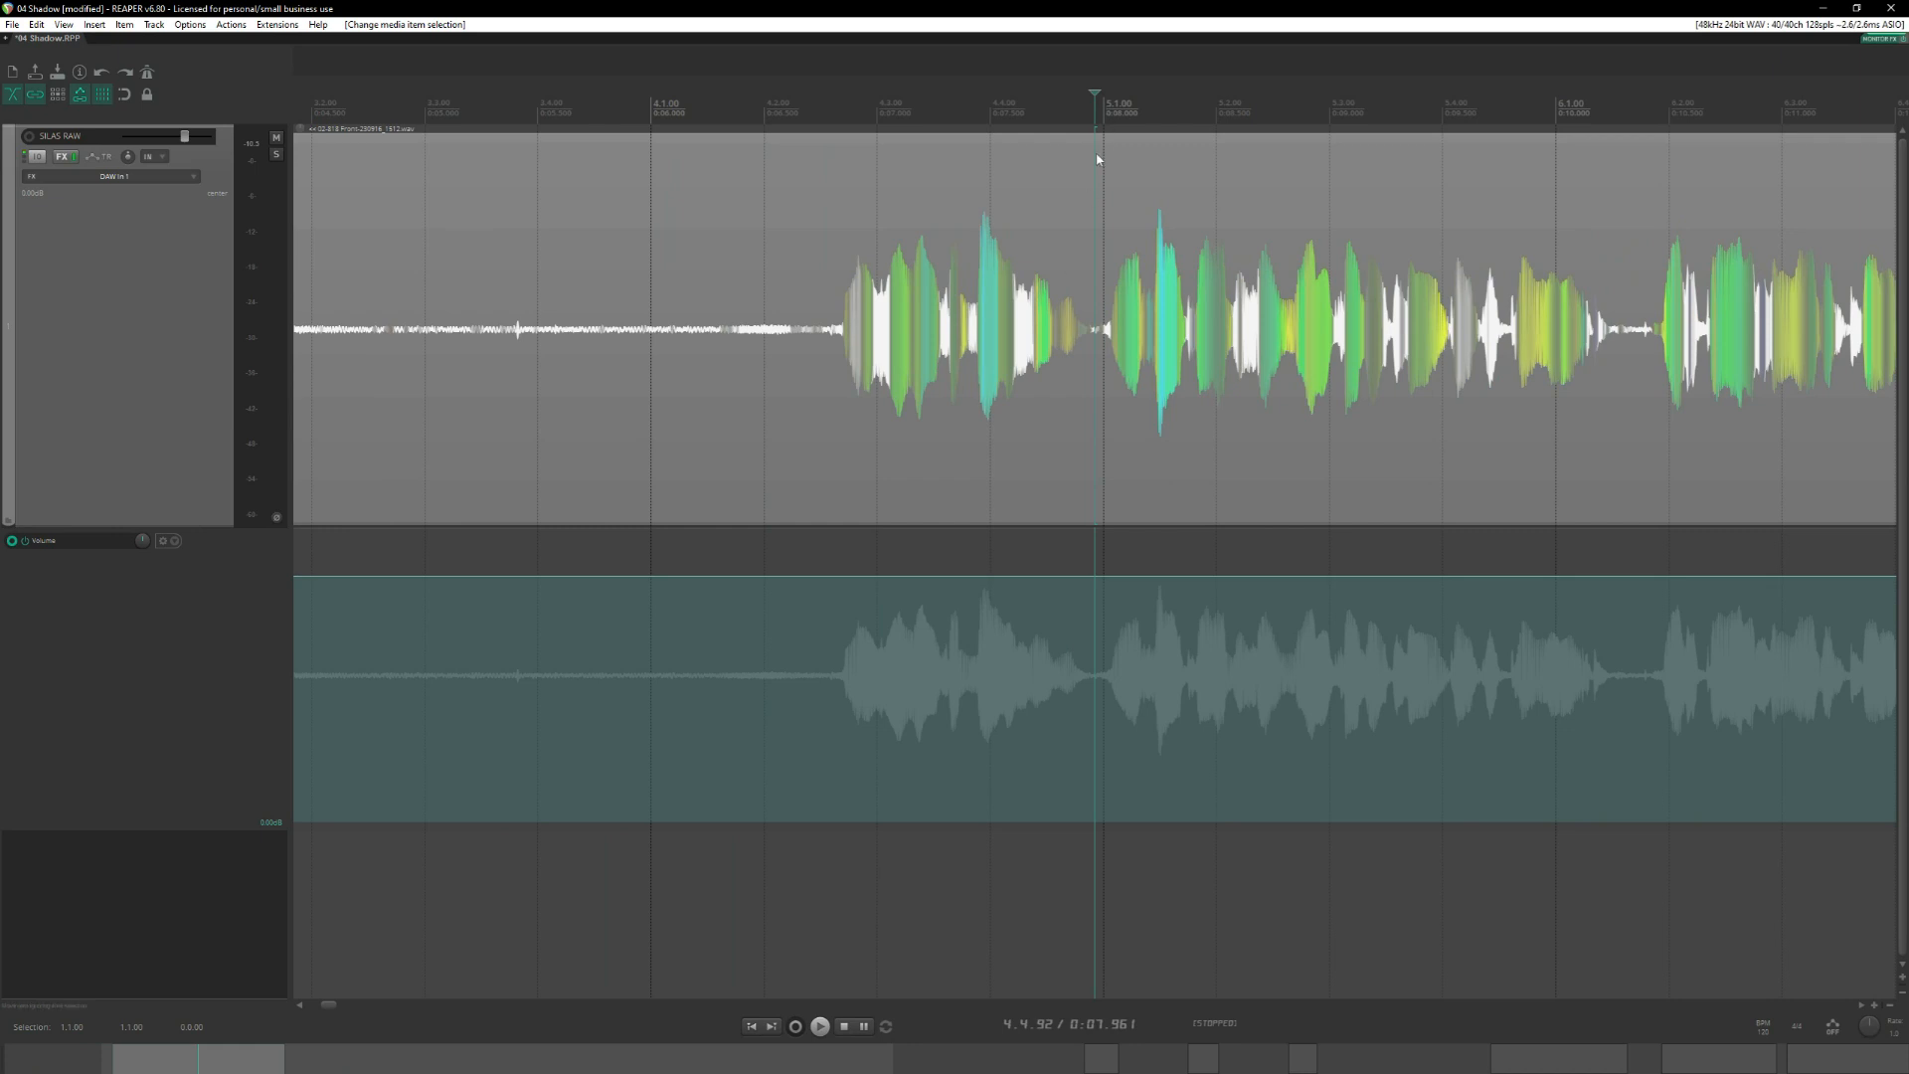
{"action": "key", "text": "s"}
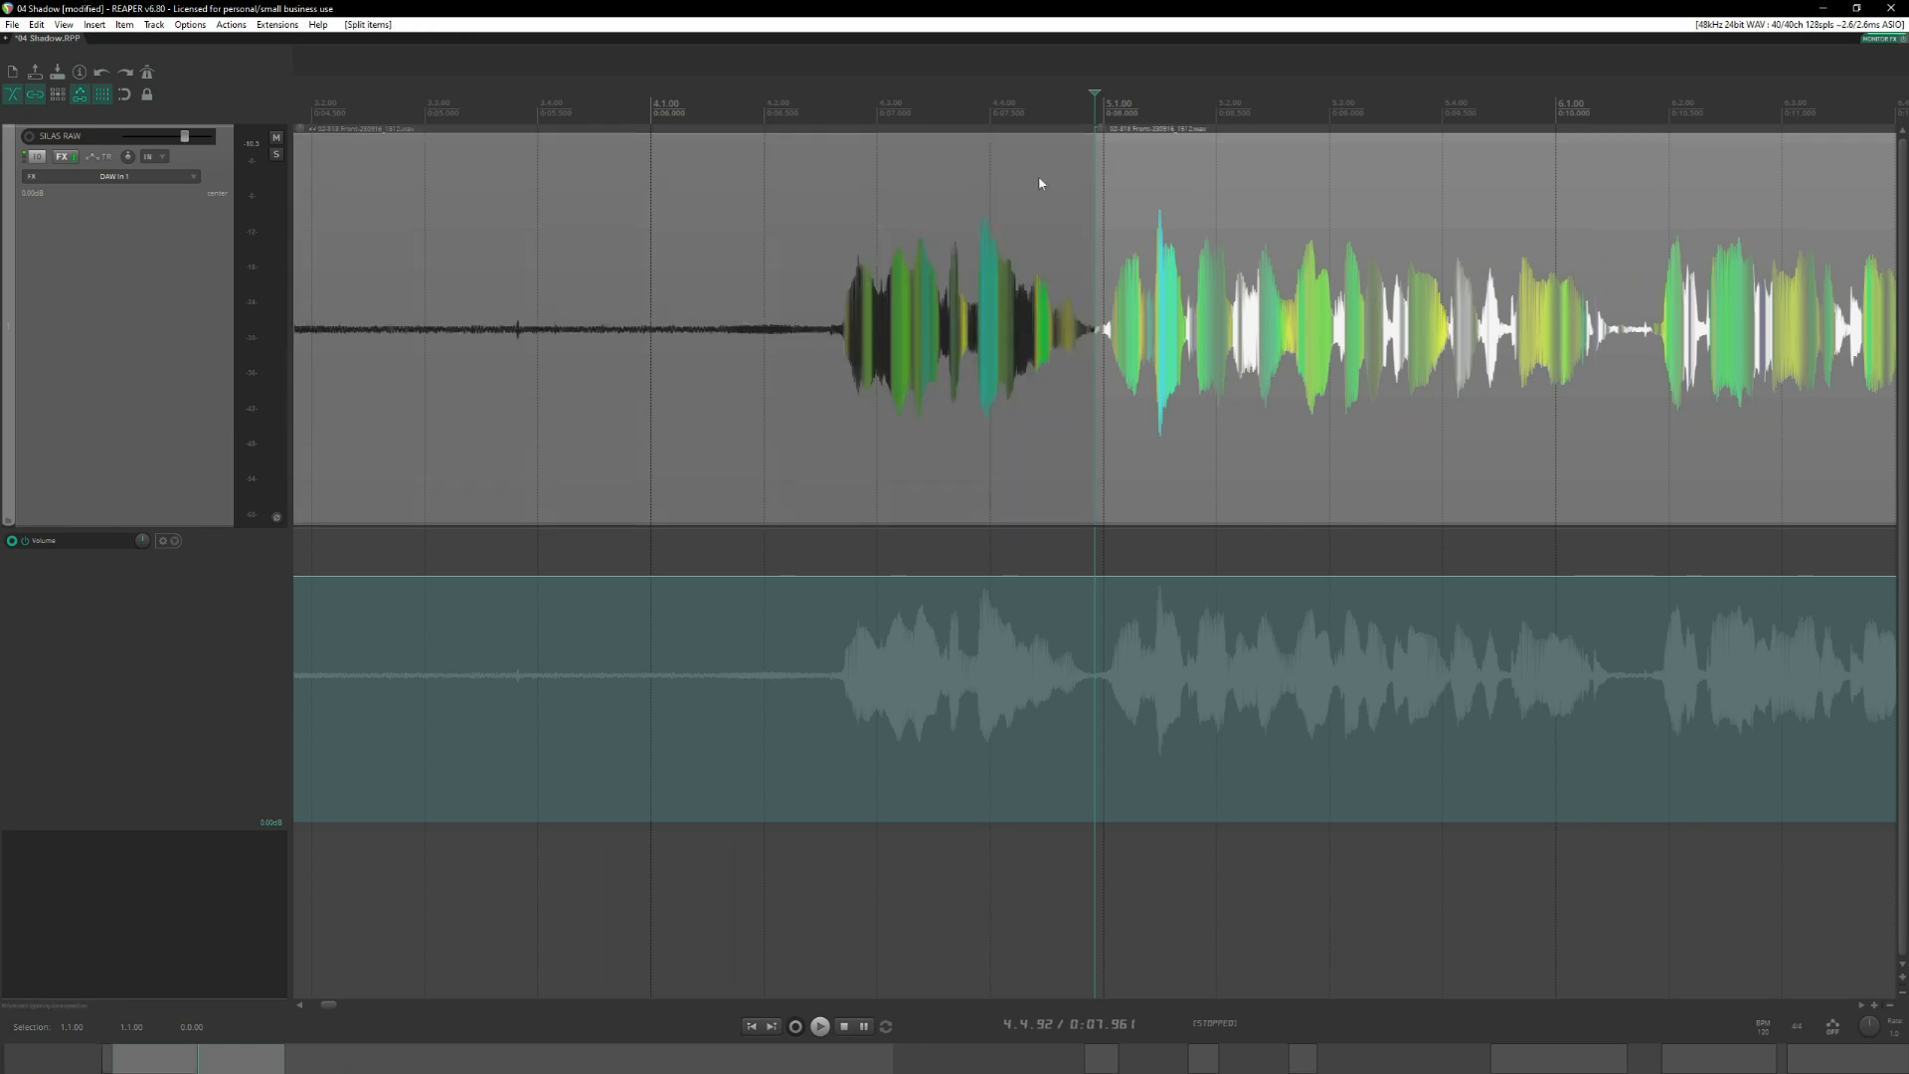
{"action": "left_click_drag", "start_coordinate": [986, 223], "coordinate": [935, 222]}
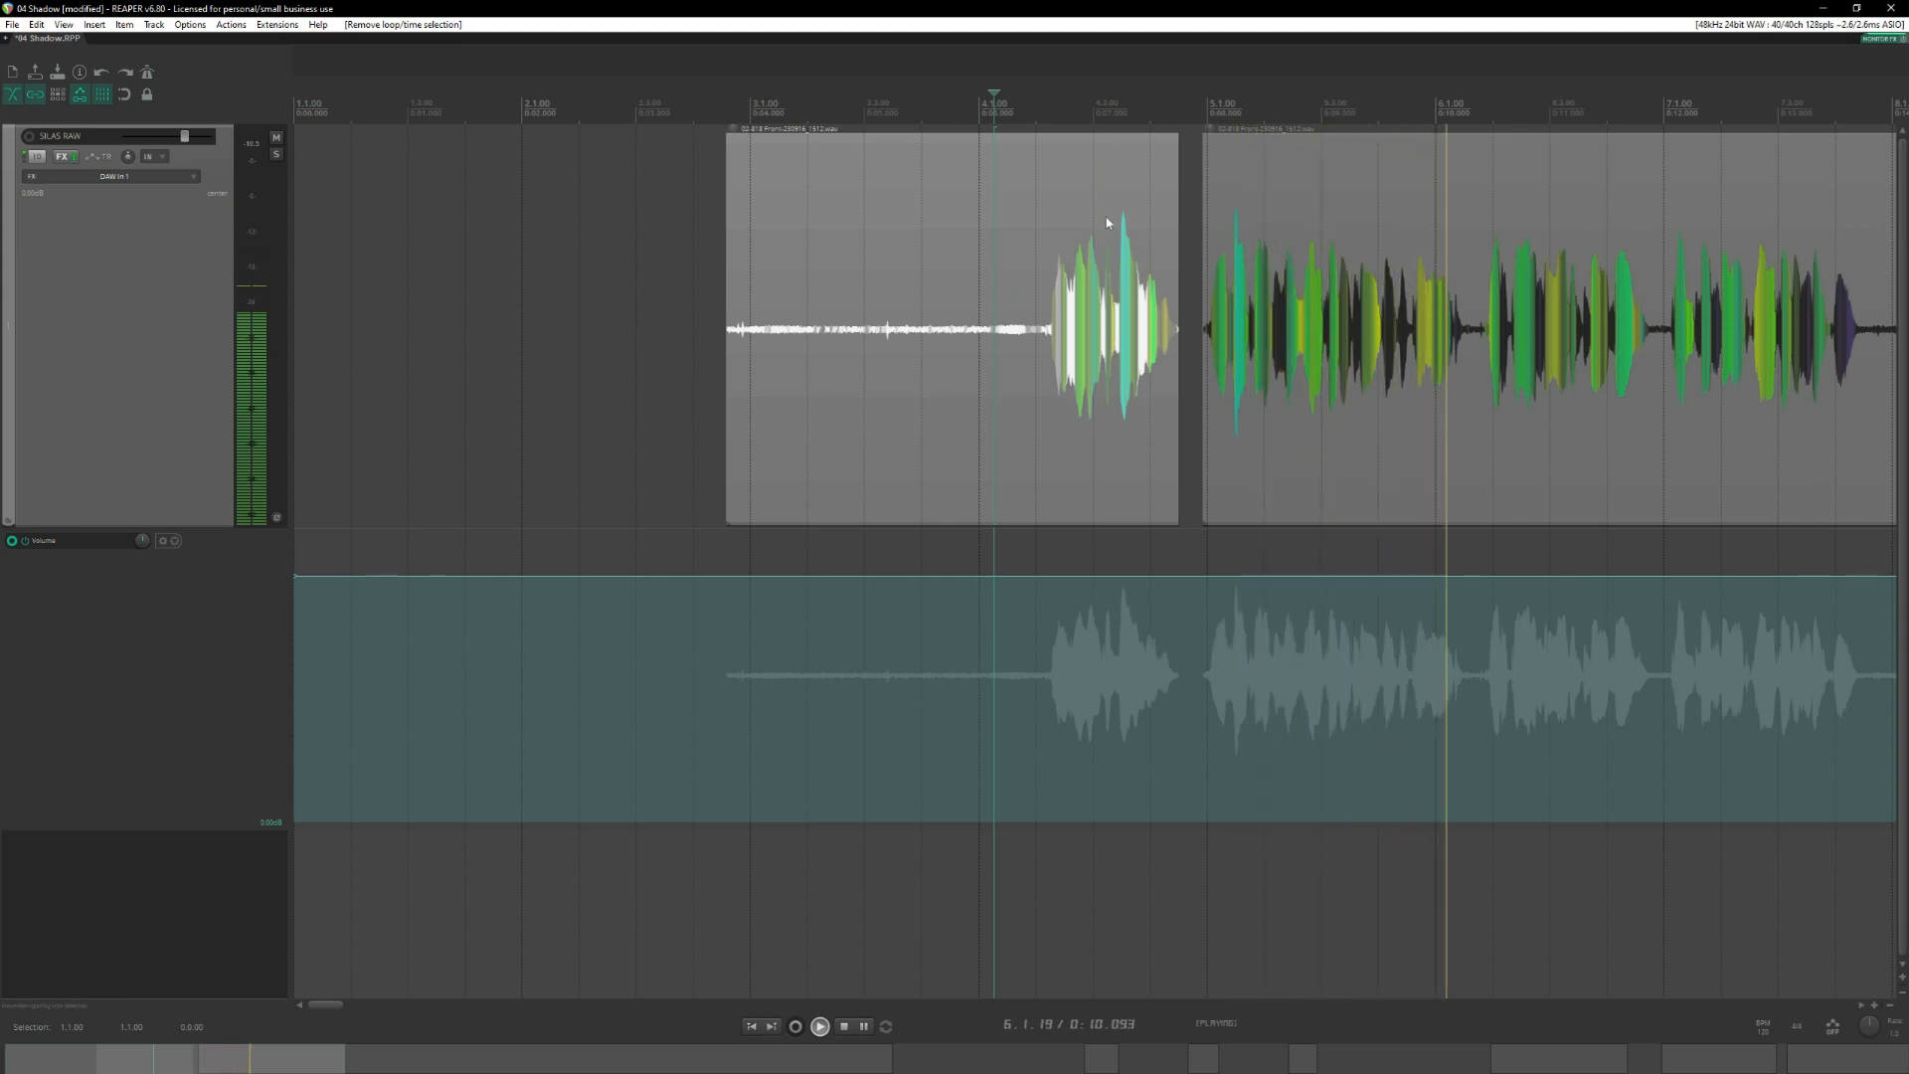
{"action": "key", "text": "space"}
Nudge the separated opening phrase slightly later and audition its new transition into the following phrase.
{"action": "left_click_drag", "start_coordinate": [1121, 289], "coordinate": [1129, 289]}
{"action": "left_click", "coordinate": [1018, 140]}
{"action": "key", "text": "space"}
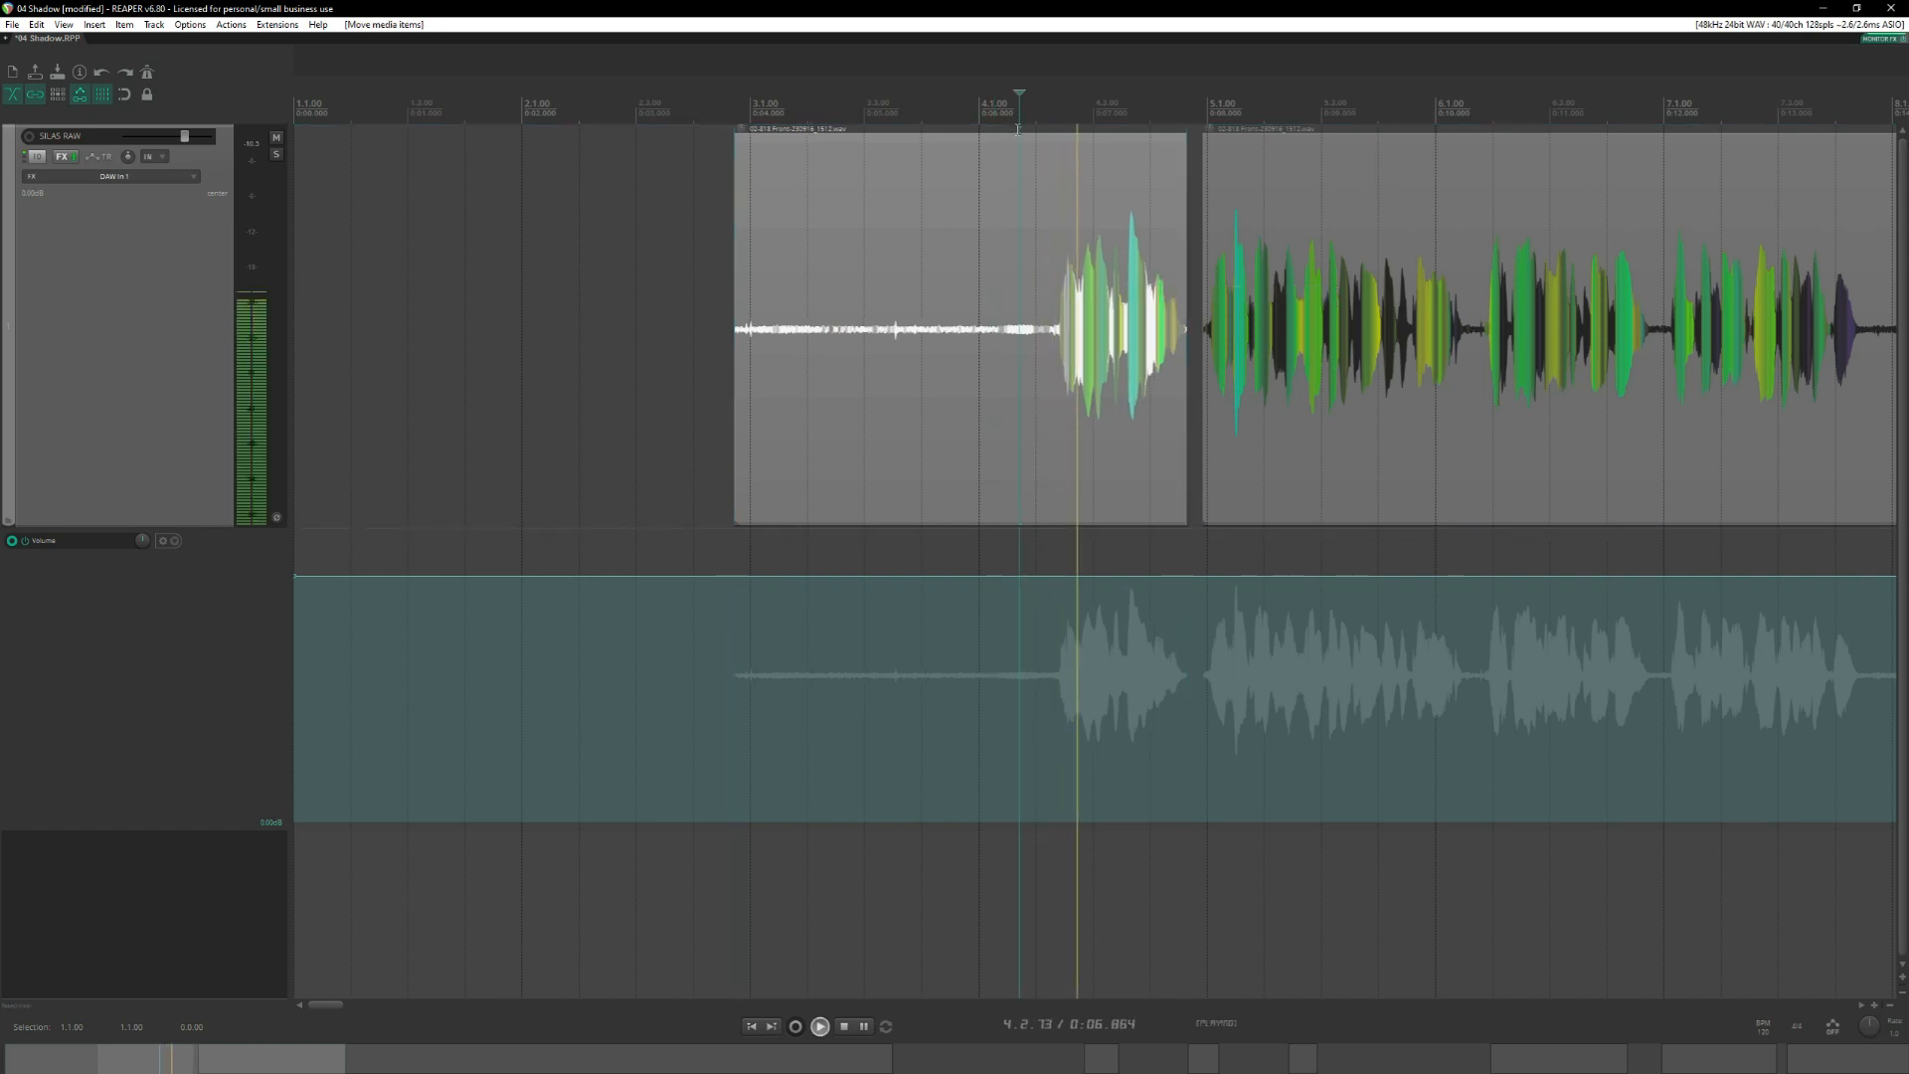
{"action": "scroll", "coordinate": [1039, 211], "scroll_direction": "right", "scroll_amount": 2}
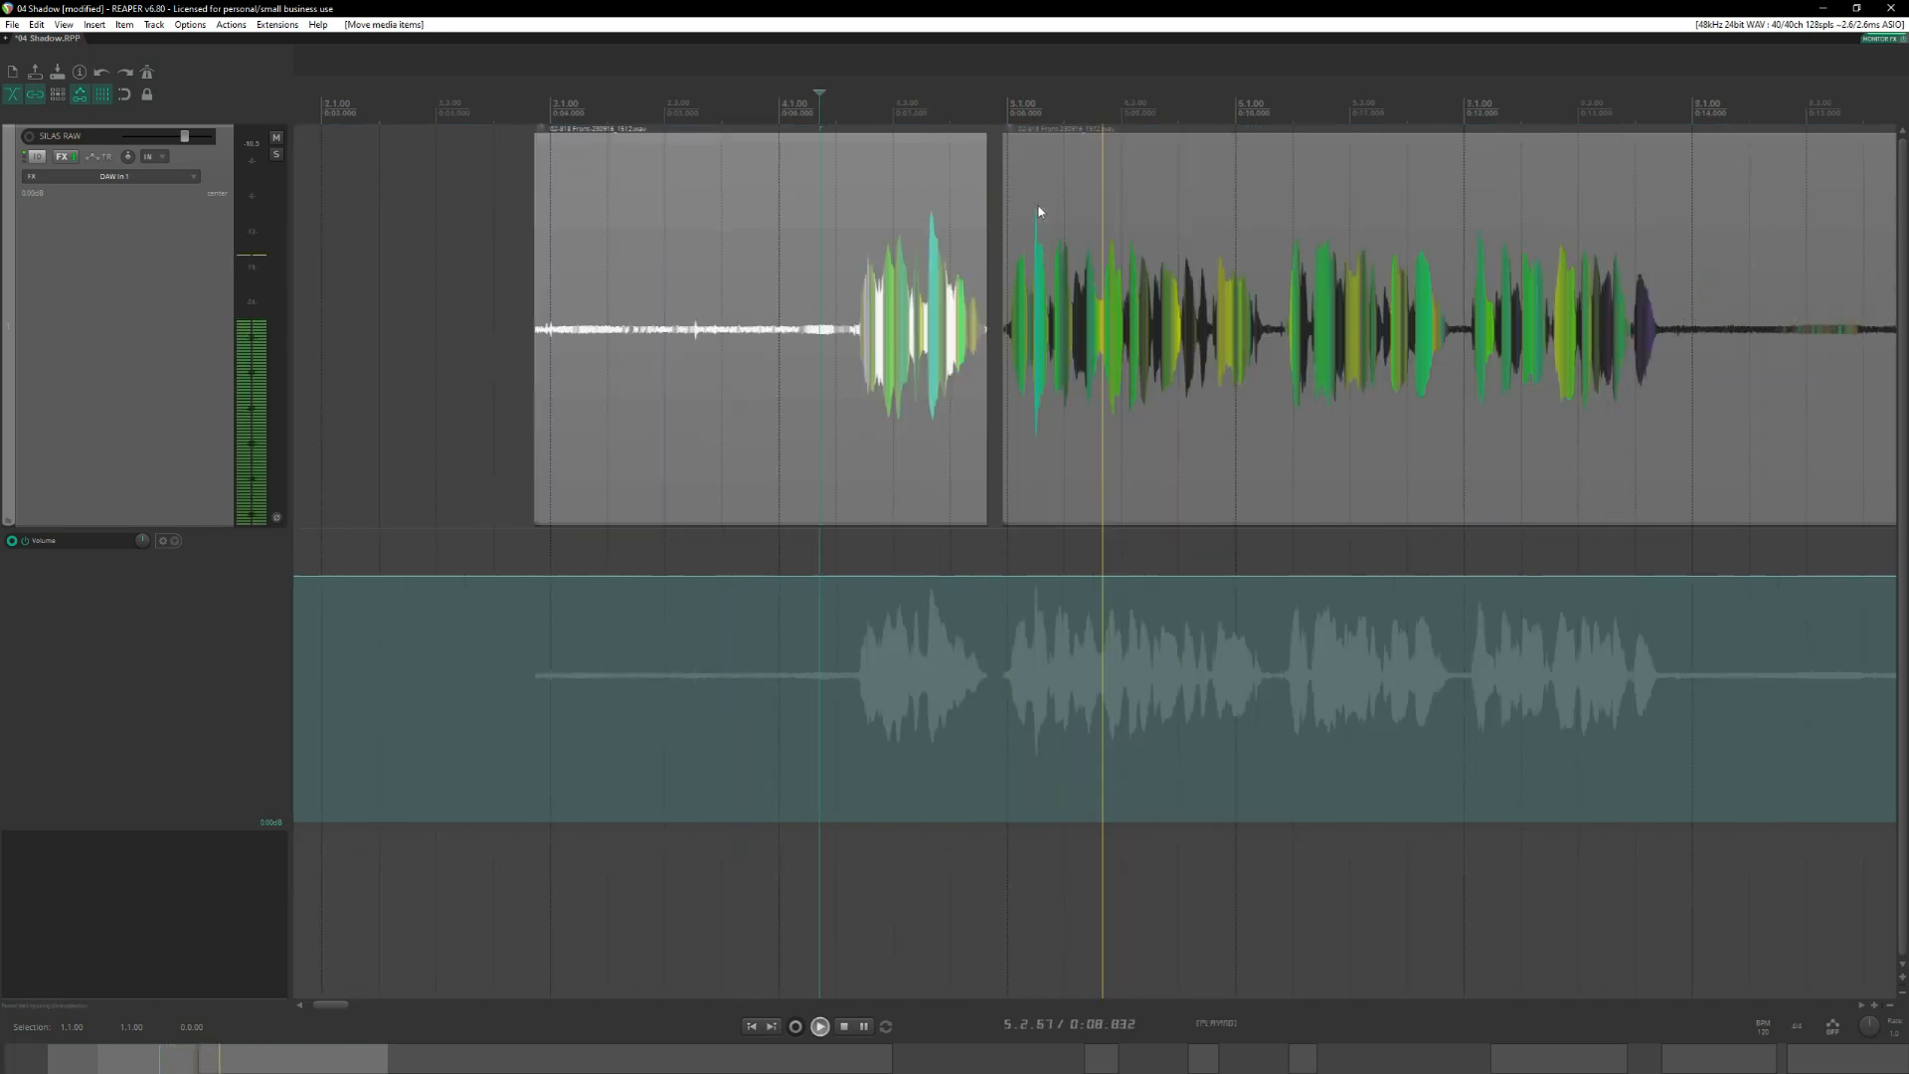
{"action": "key", "text": "space"}
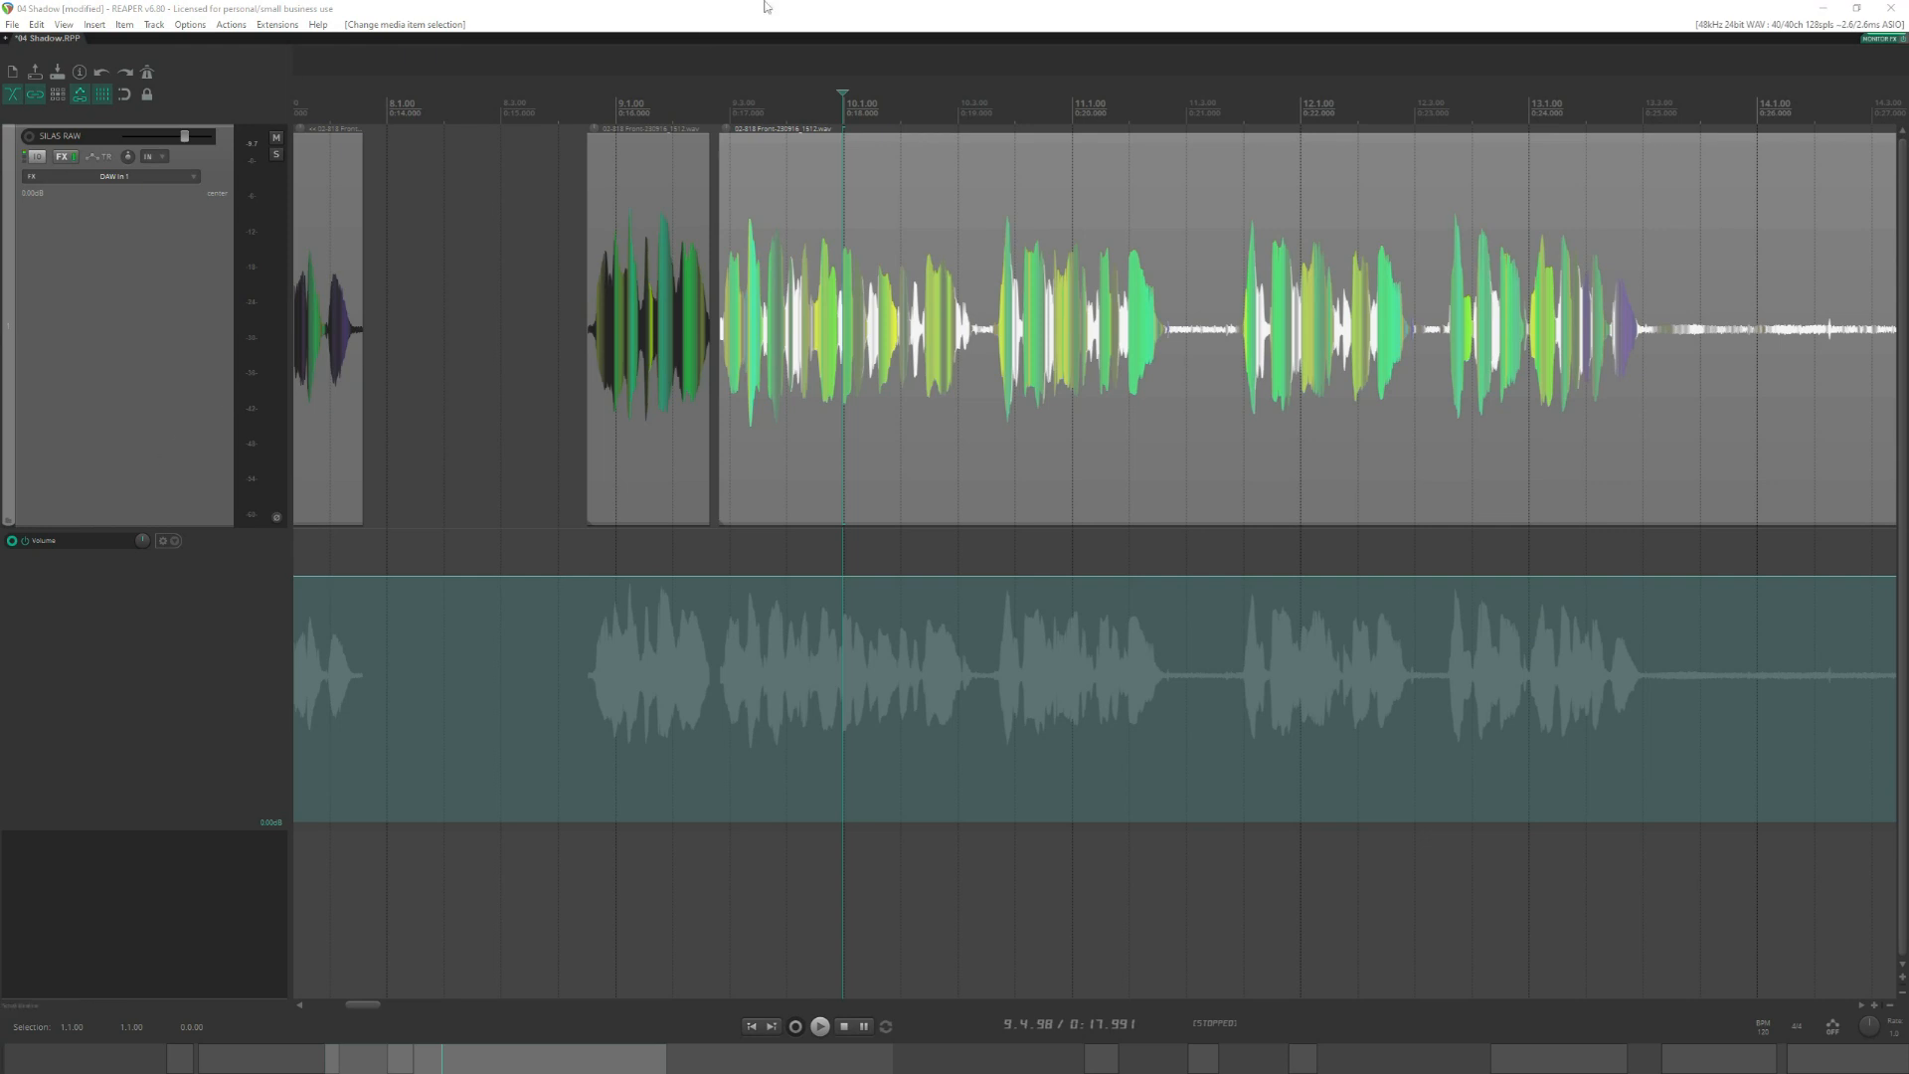
Audition the later phrases of the second reading from 10.3.49 and from 11.3.50.
{"action": "left_click", "coordinate": [840, 7]}
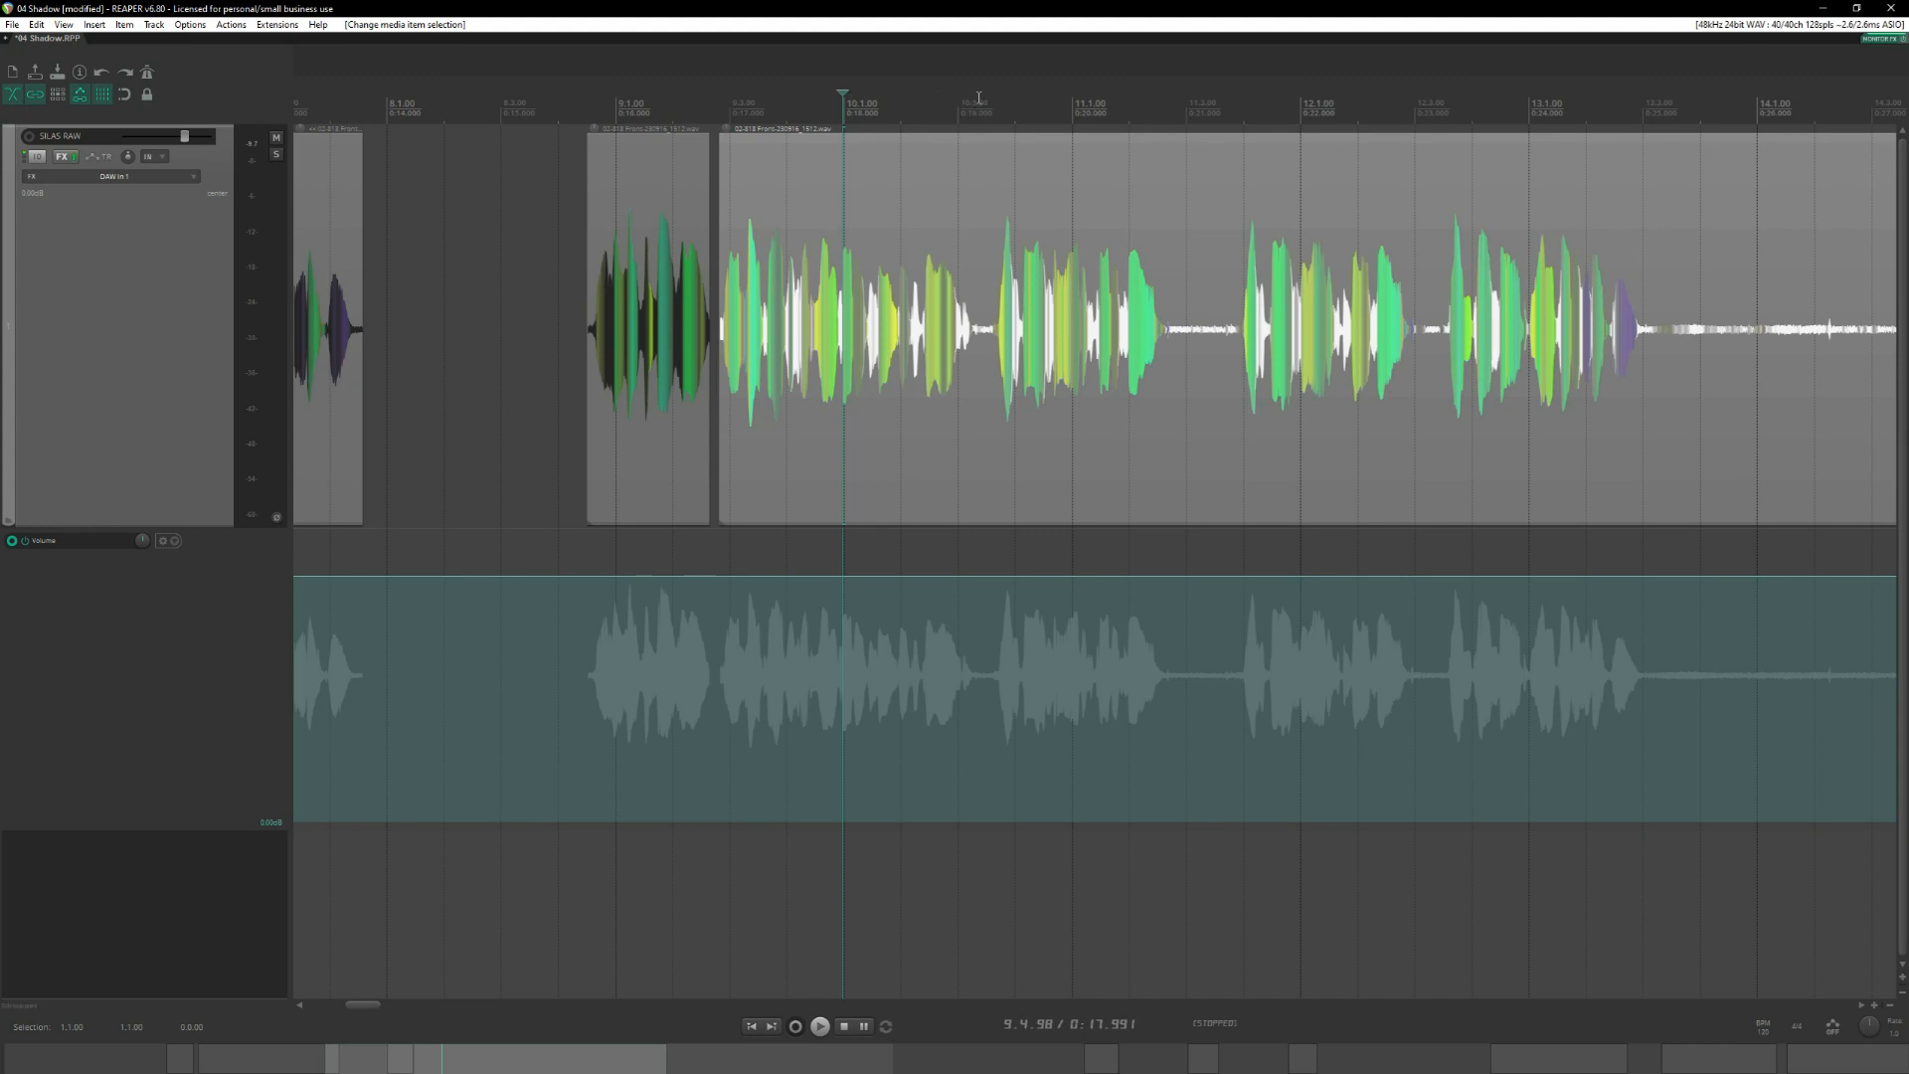
{"action": "left_click", "coordinate": [984, 100]}
{"action": "key", "text": "space"}
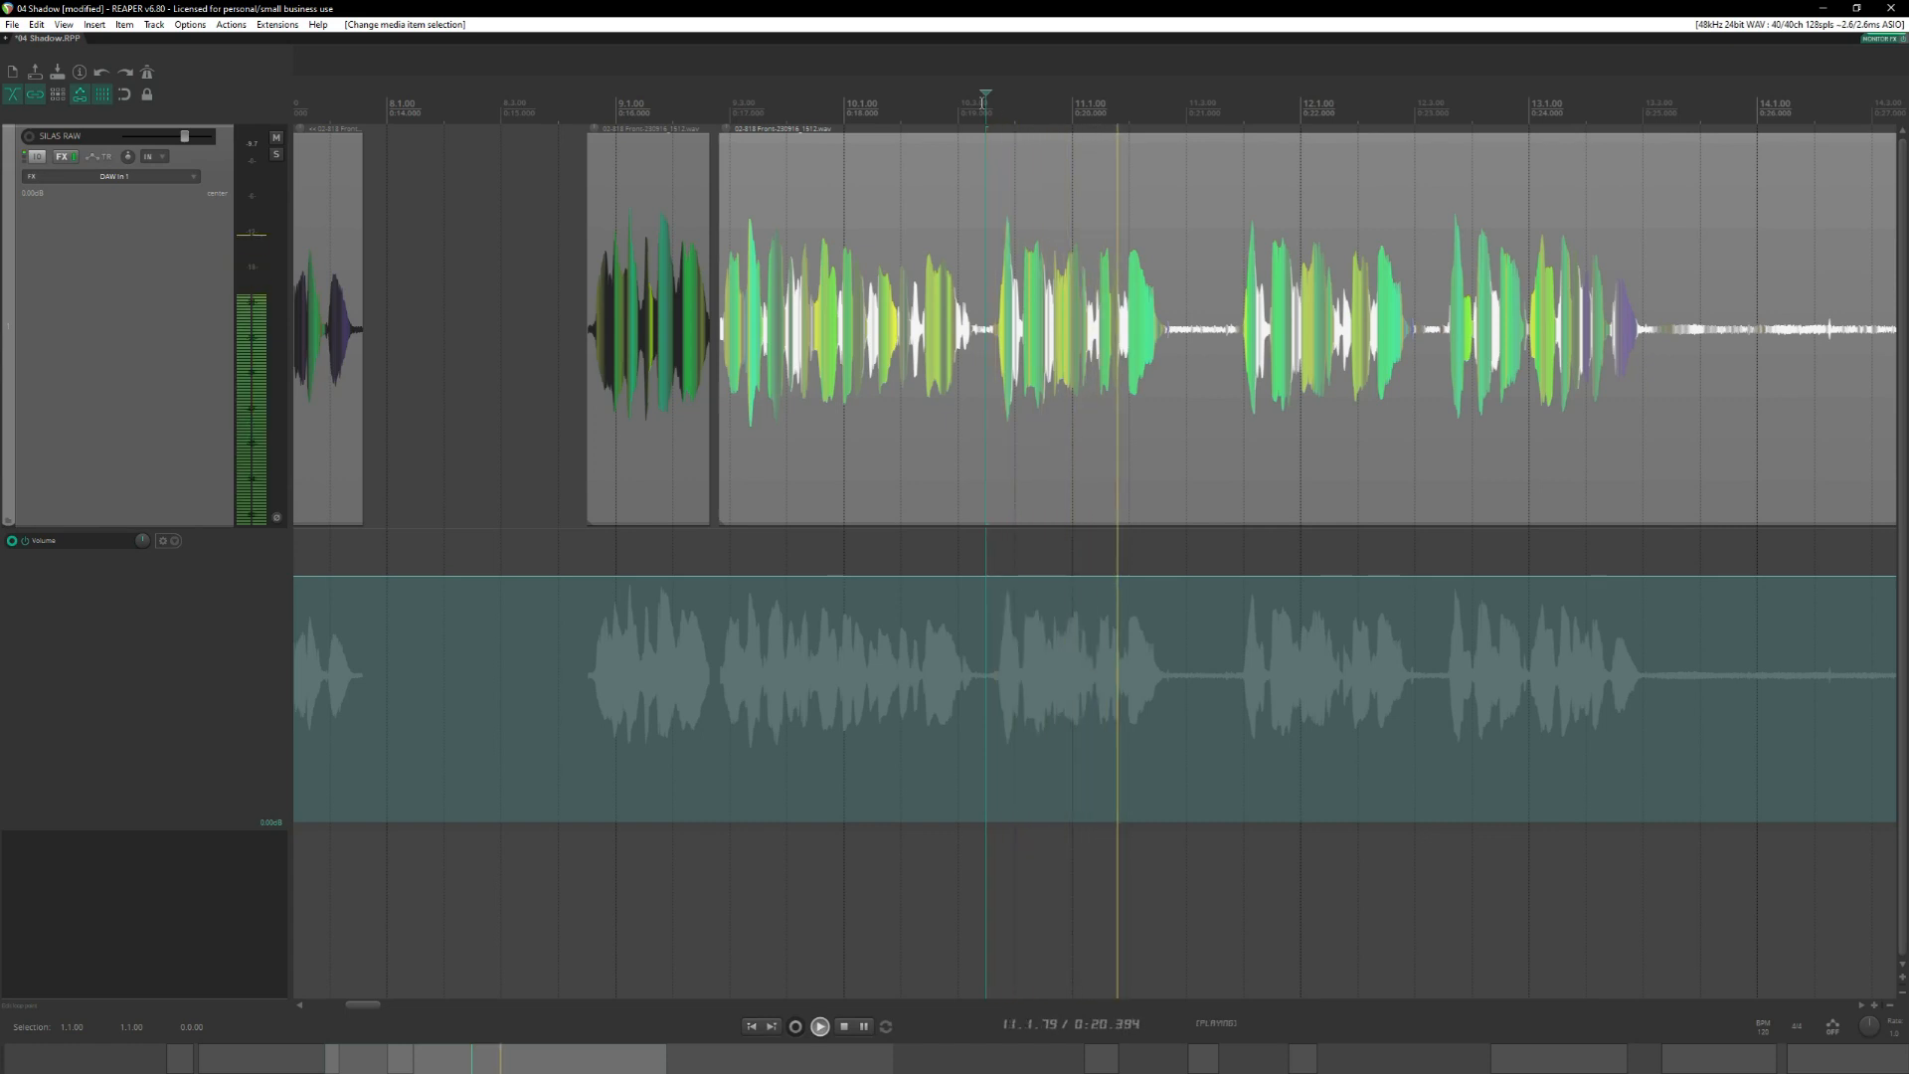
{"action": "key", "text": "space"}
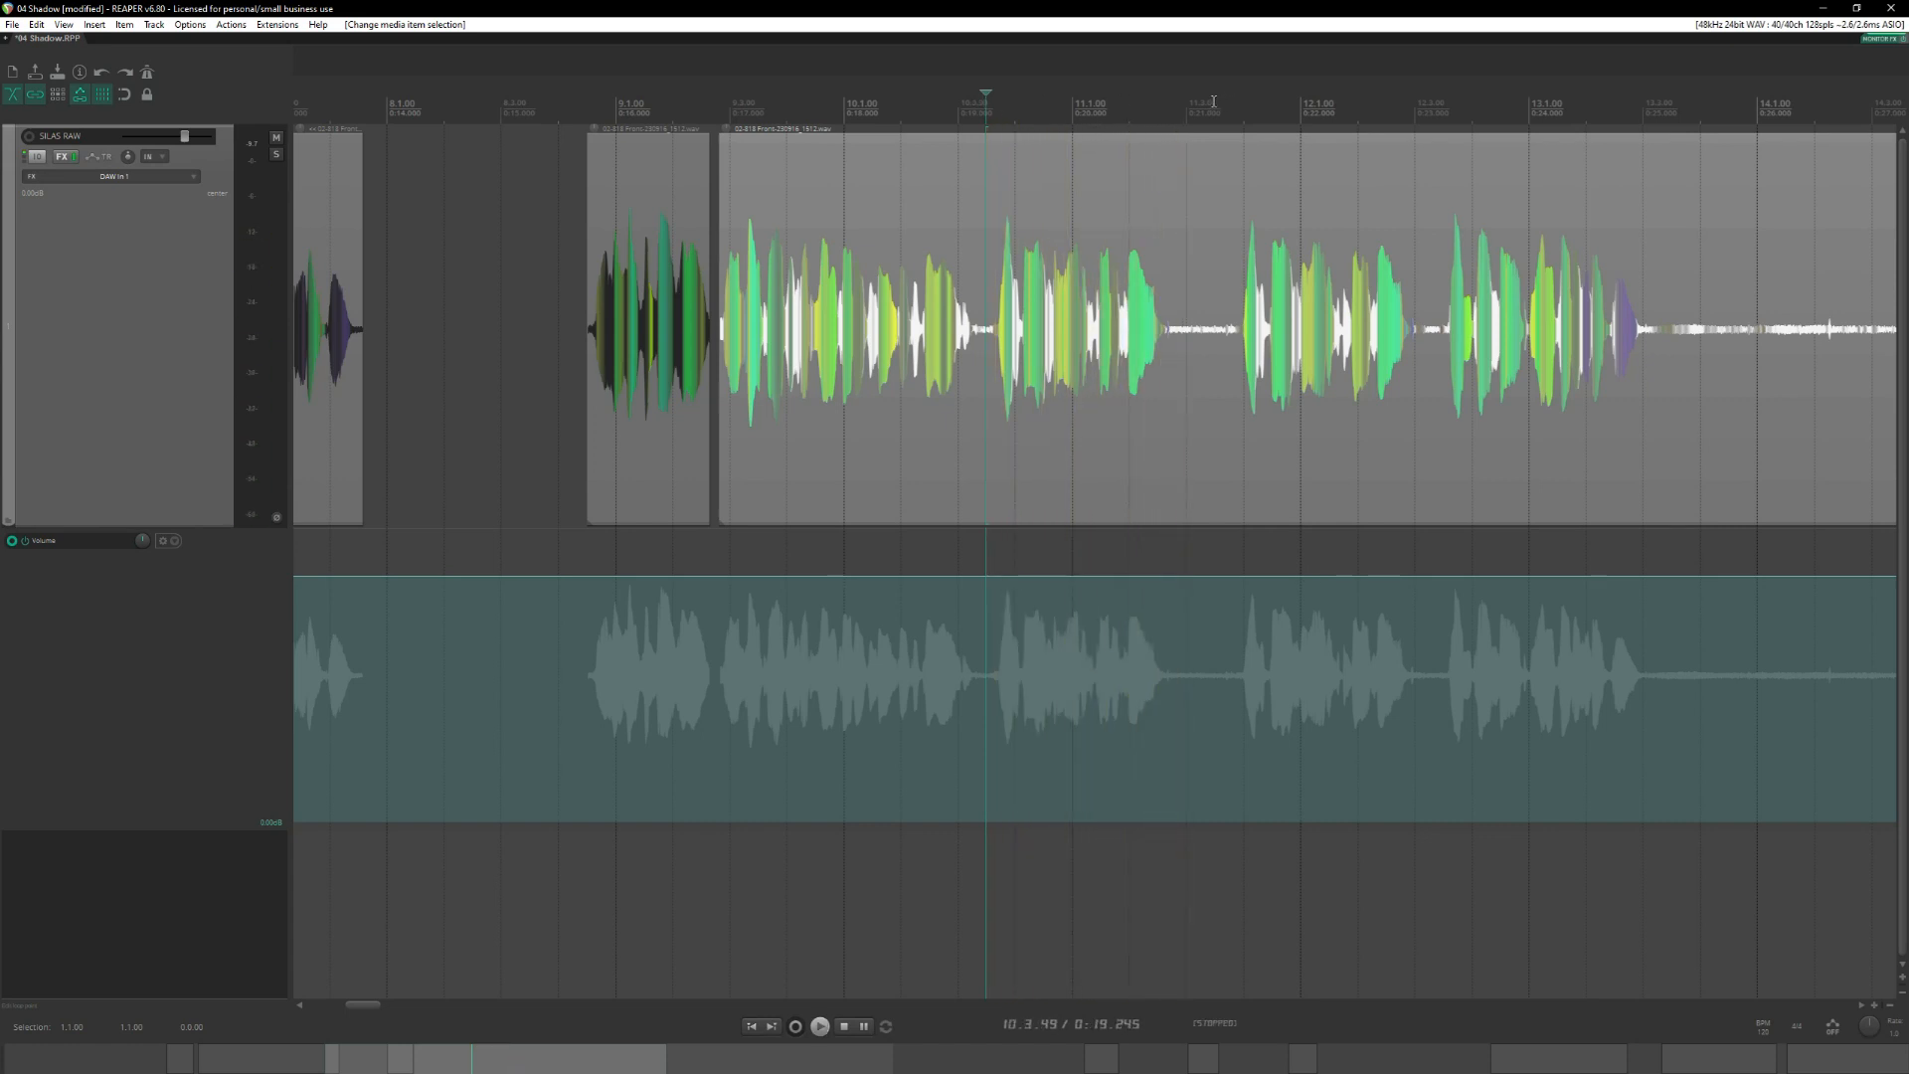
{"action": "left_click", "coordinate": [1214, 100]}
{"action": "key", "text": "space"}
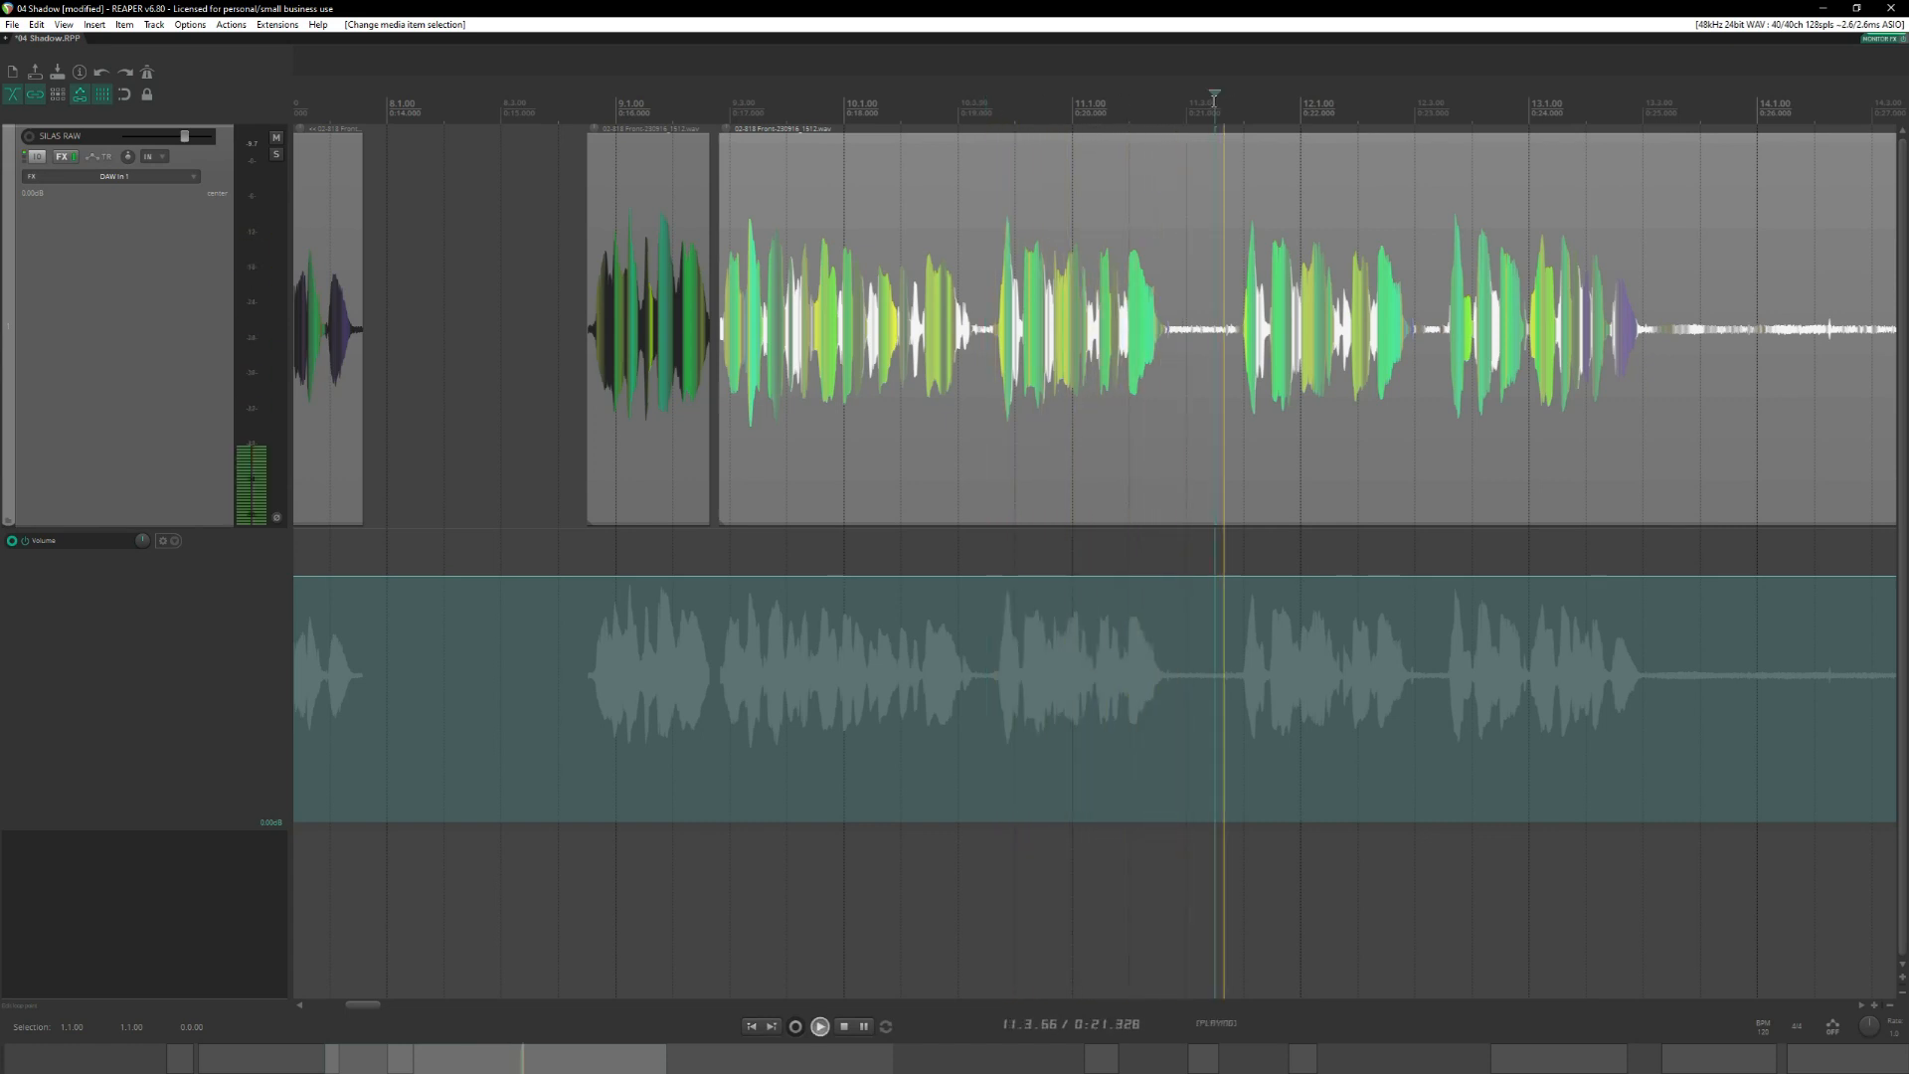
{"action": "key", "text": "space"}
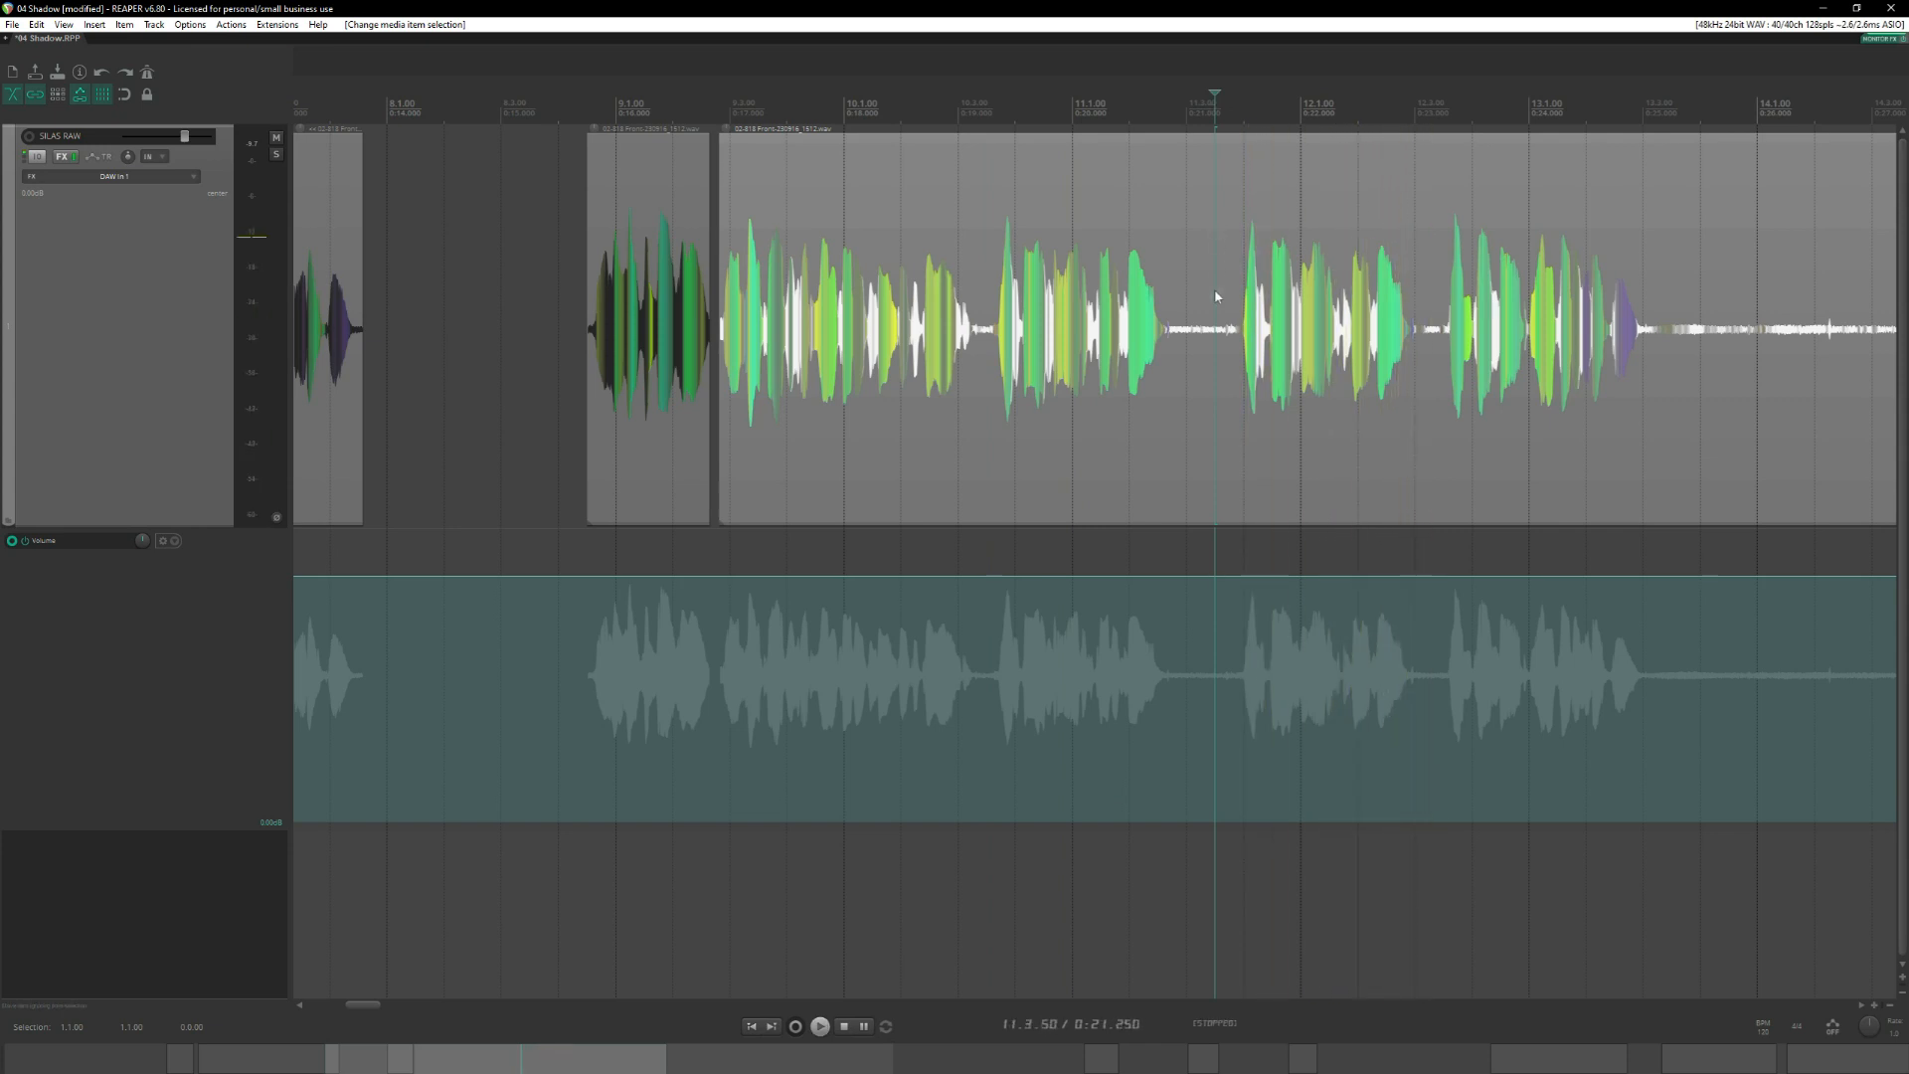
Split the recording at 11.3.69 and in the pause before the phrase near measure 11, and delete that phrase.
{"action": "left_click", "coordinate": [1226, 358]}
{"action": "key", "text": "s"}
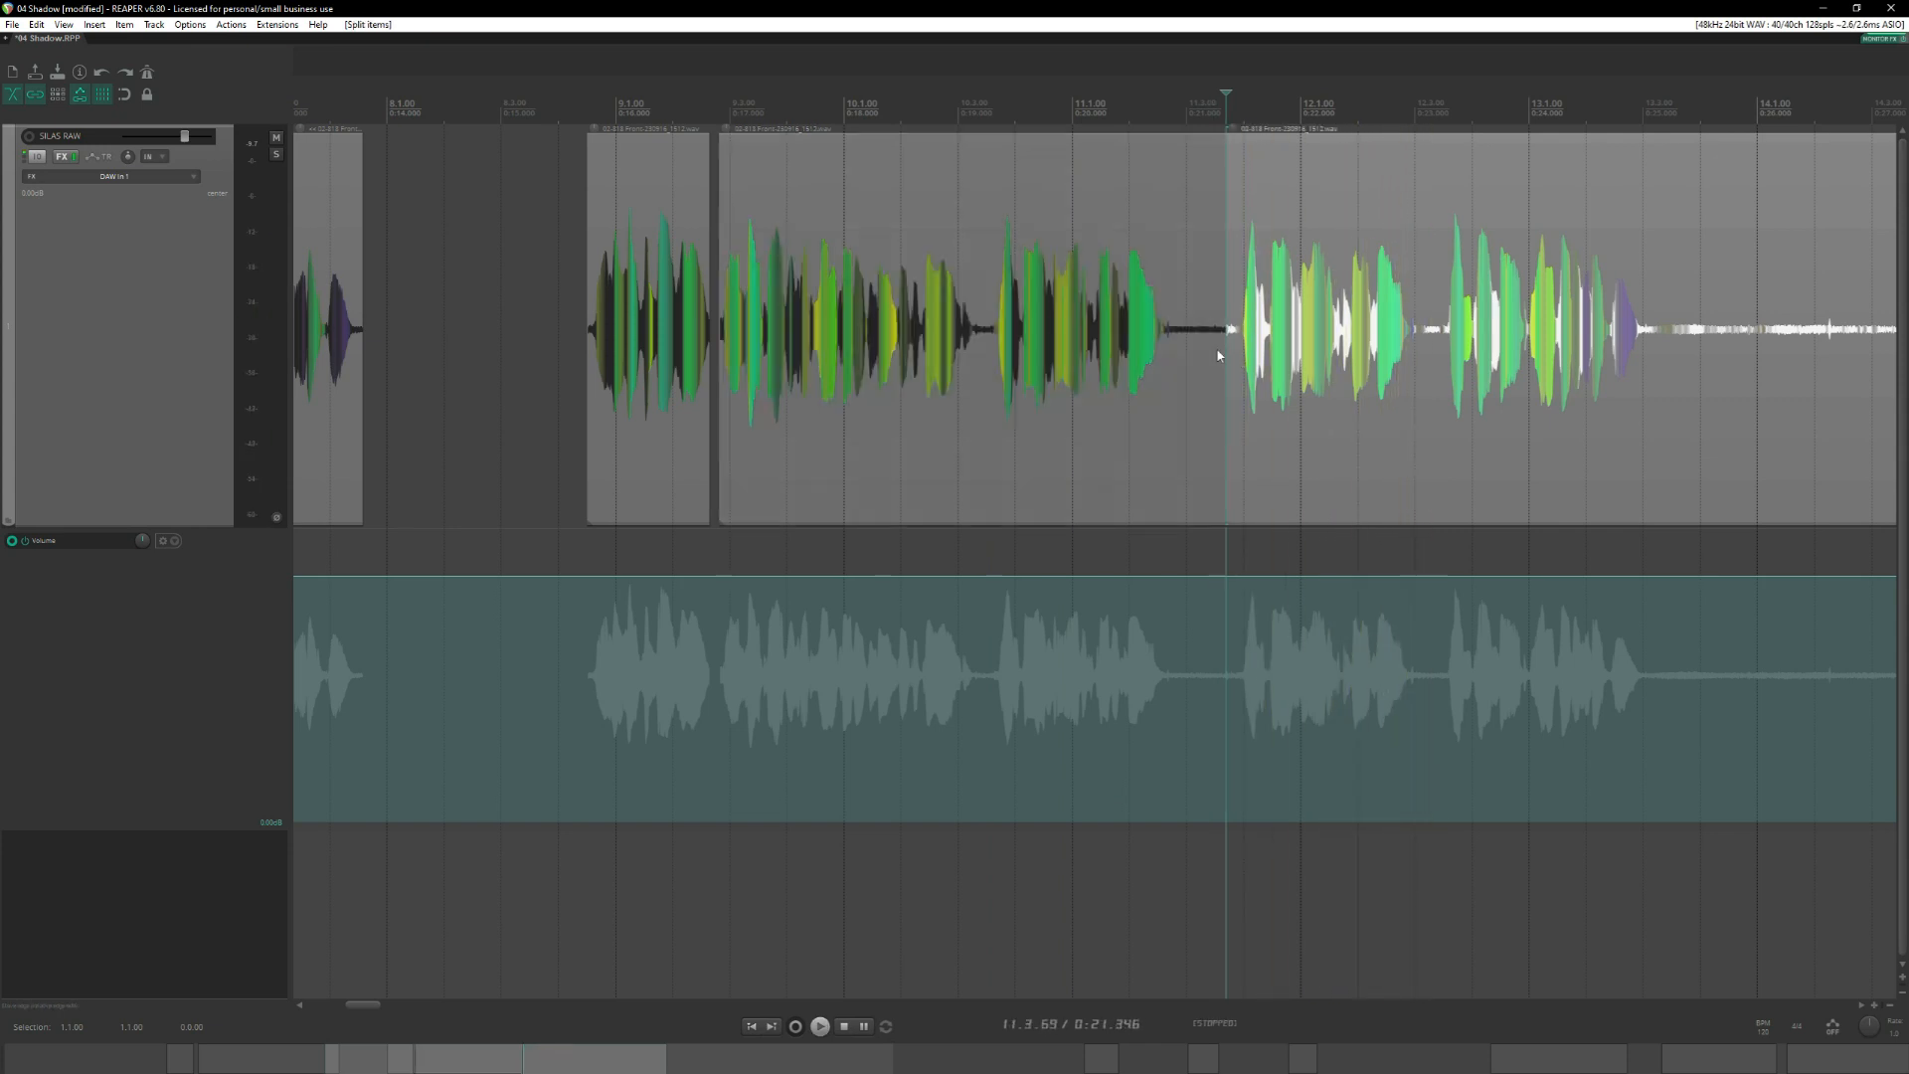
{"action": "left_click", "coordinate": [981, 333]}
{"action": "key", "text": "s"}
{"action": "left_click", "coordinate": [1113, 332]}
{"action": "key", "text": "Delete"}
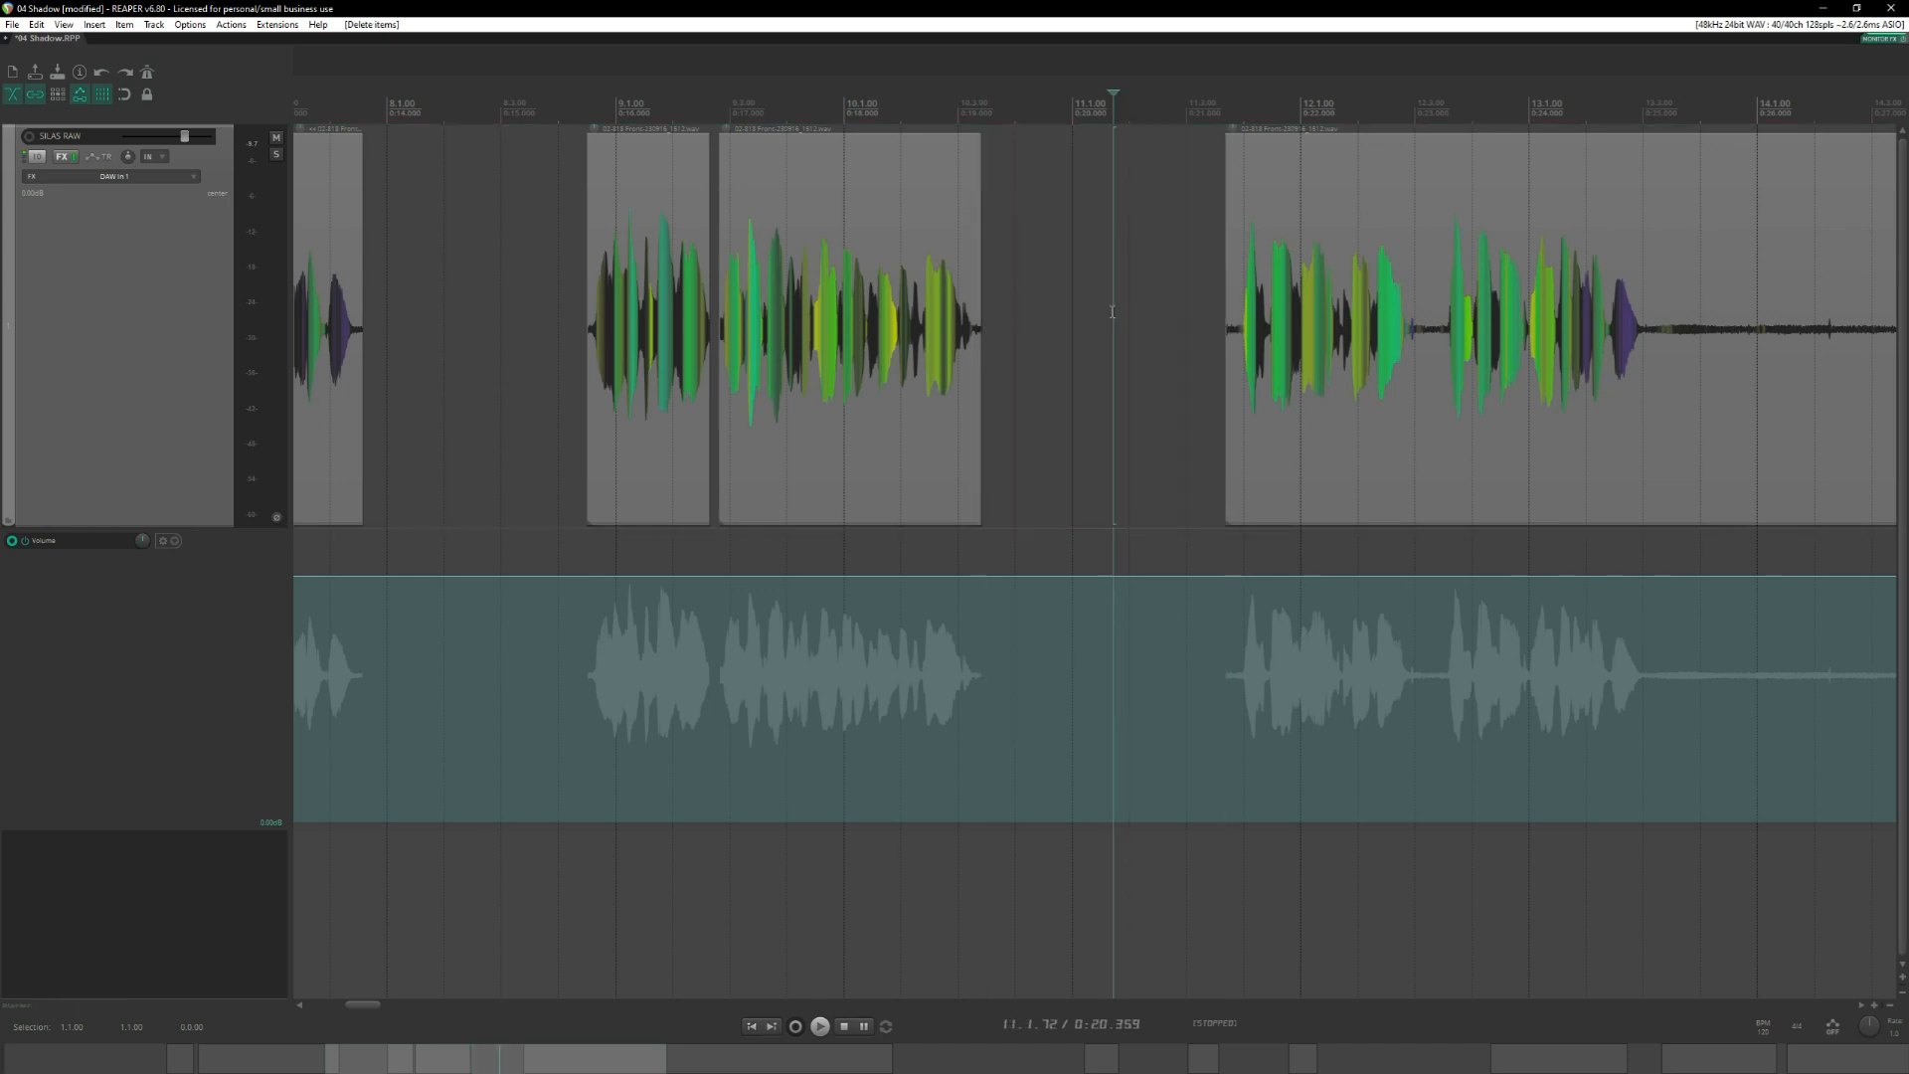
Move the two preceding phrase pieces together so they end where the next piece starts at 11.3.69.
{"action": "left_click_drag", "start_coordinate": [1038, 482], "coordinate": [726, 383]}
{"action": "left_click_drag", "start_coordinate": [663, 328], "coordinate": [908, 328]}
{"action": "left_click", "coordinate": [1051, 307]}
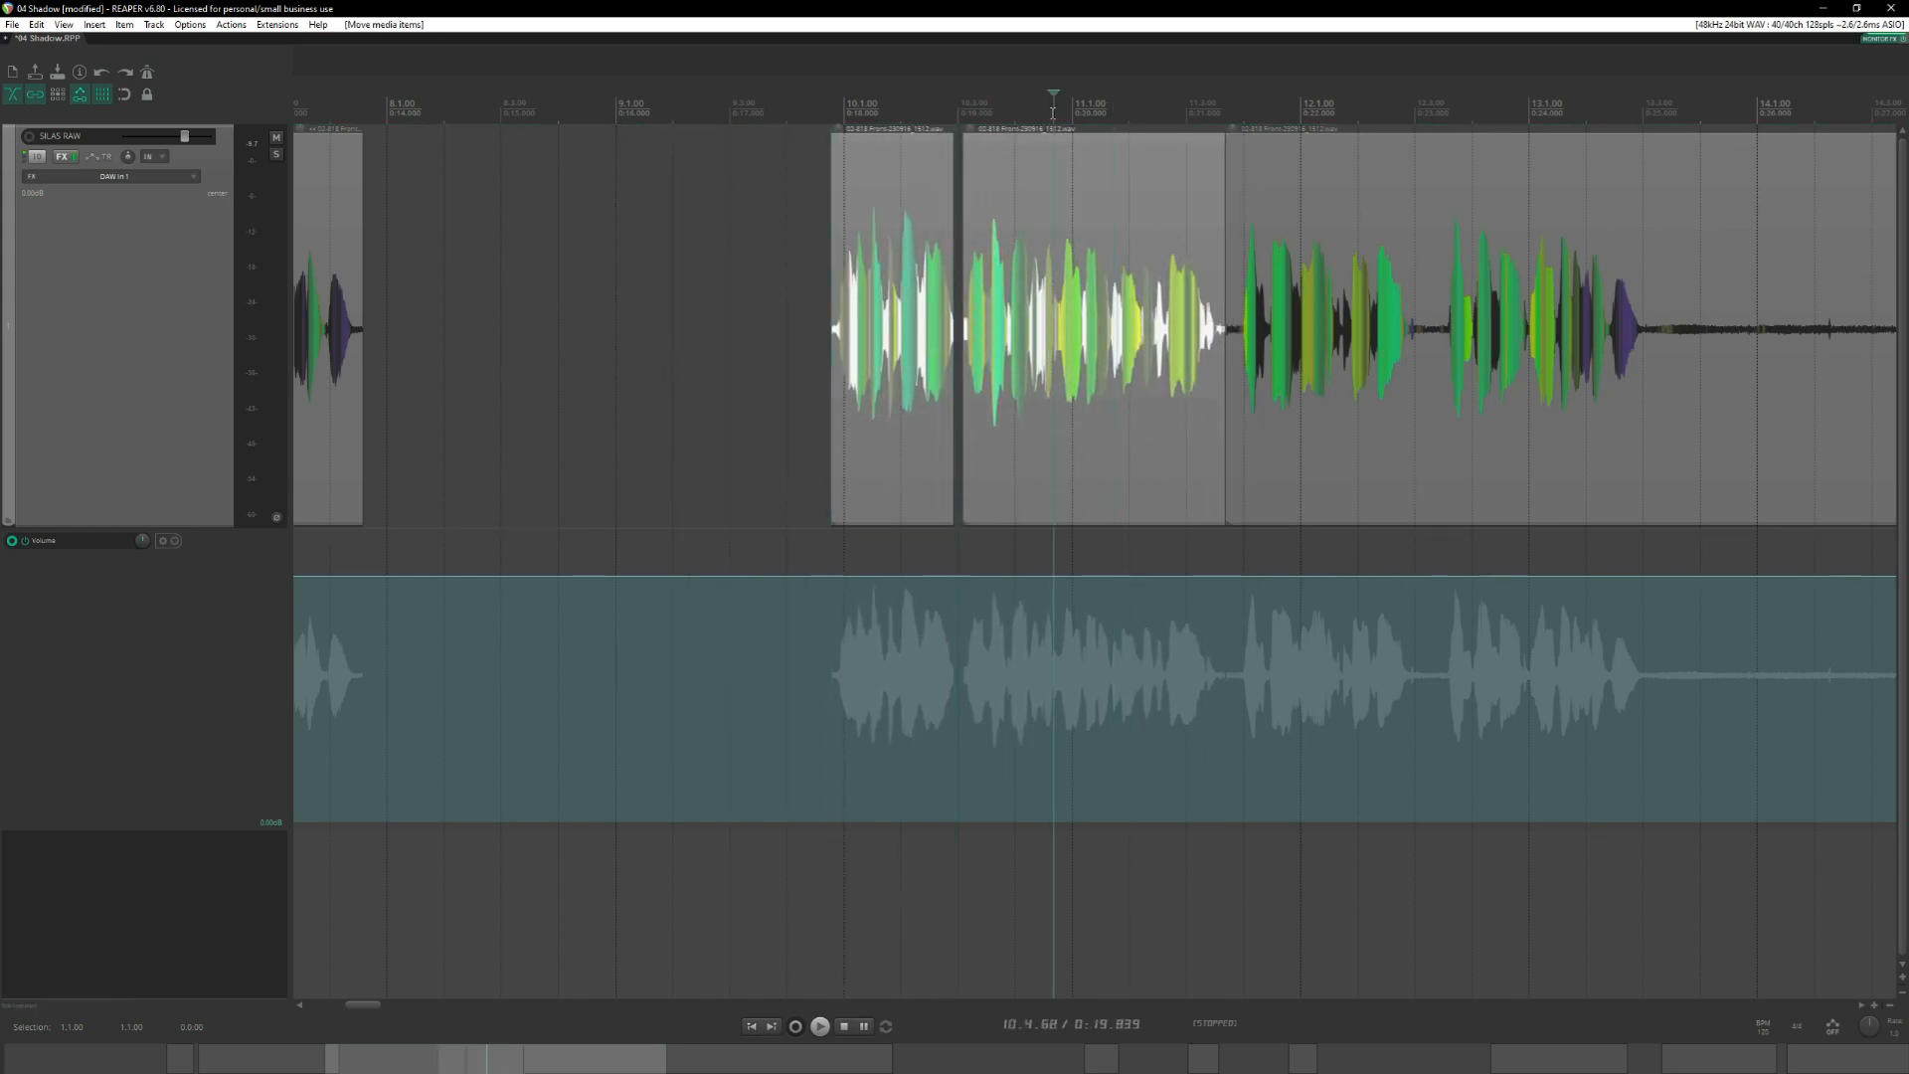
Locate the short phrases from 23.2.00, then check the highlighted words "three days ago" in SILAS line 04 of the Word script.
{"action": "scroll", "coordinate": [1047, 305], "scroll_direction": "down", "scroll_amount": 5}
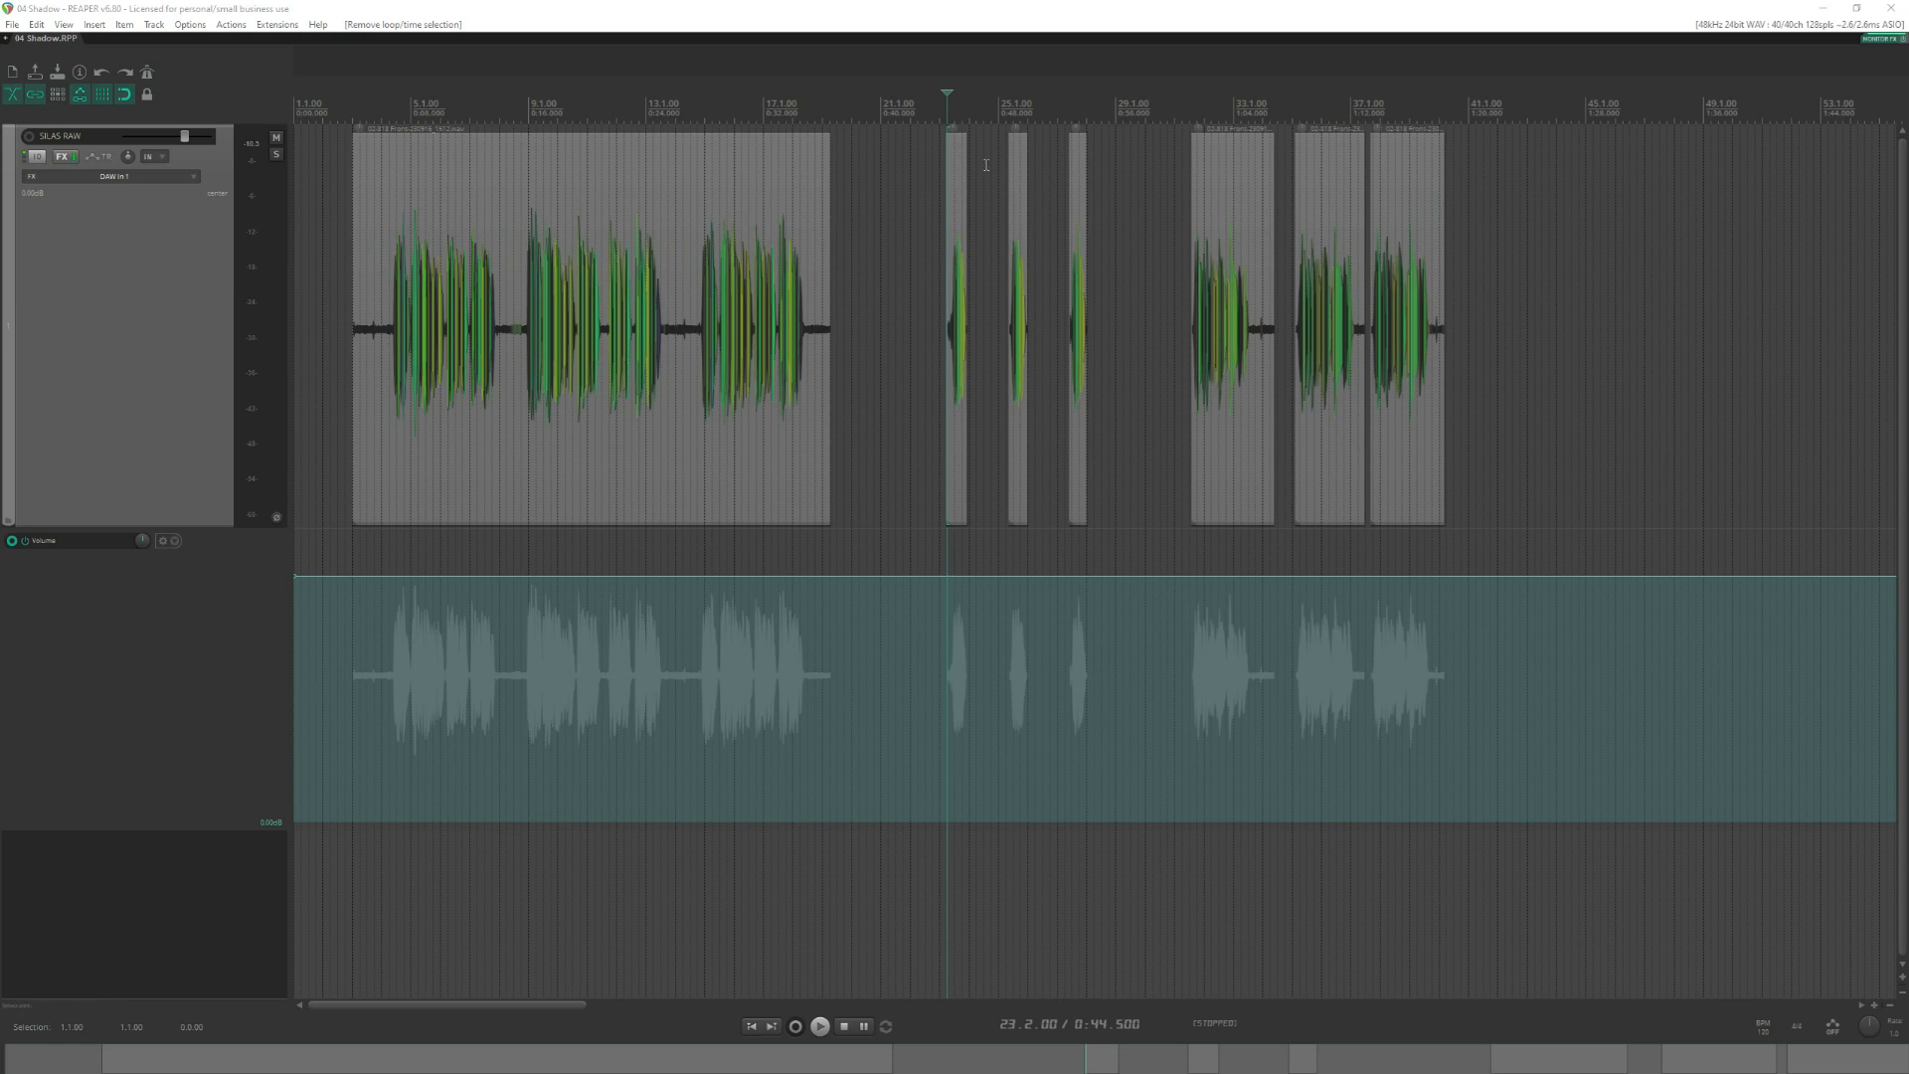
{"action": "left_click", "coordinate": [947, 102]}
{"action": "scroll", "coordinate": [1112, 431], "scroll_direction": "up", "scroll_amount": 4}
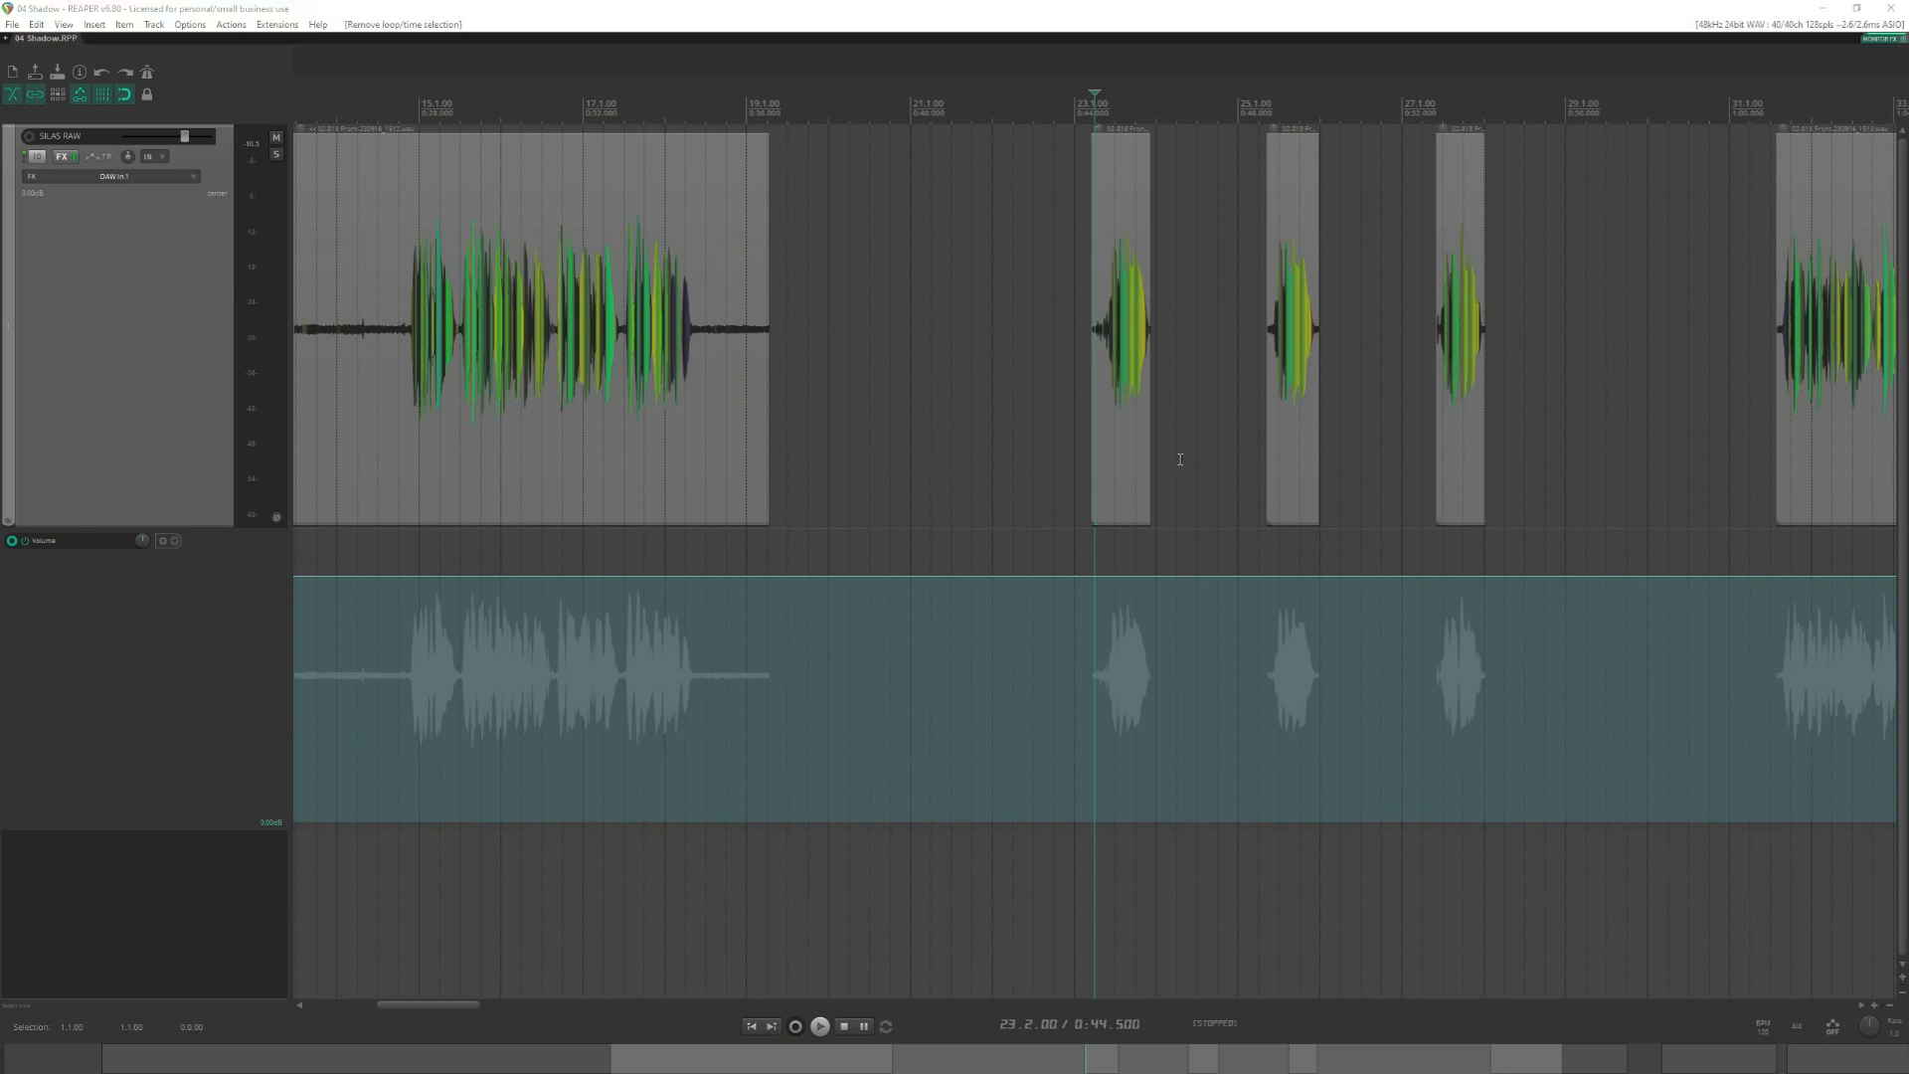
{"action": "key", "text": "alt+Tab"}
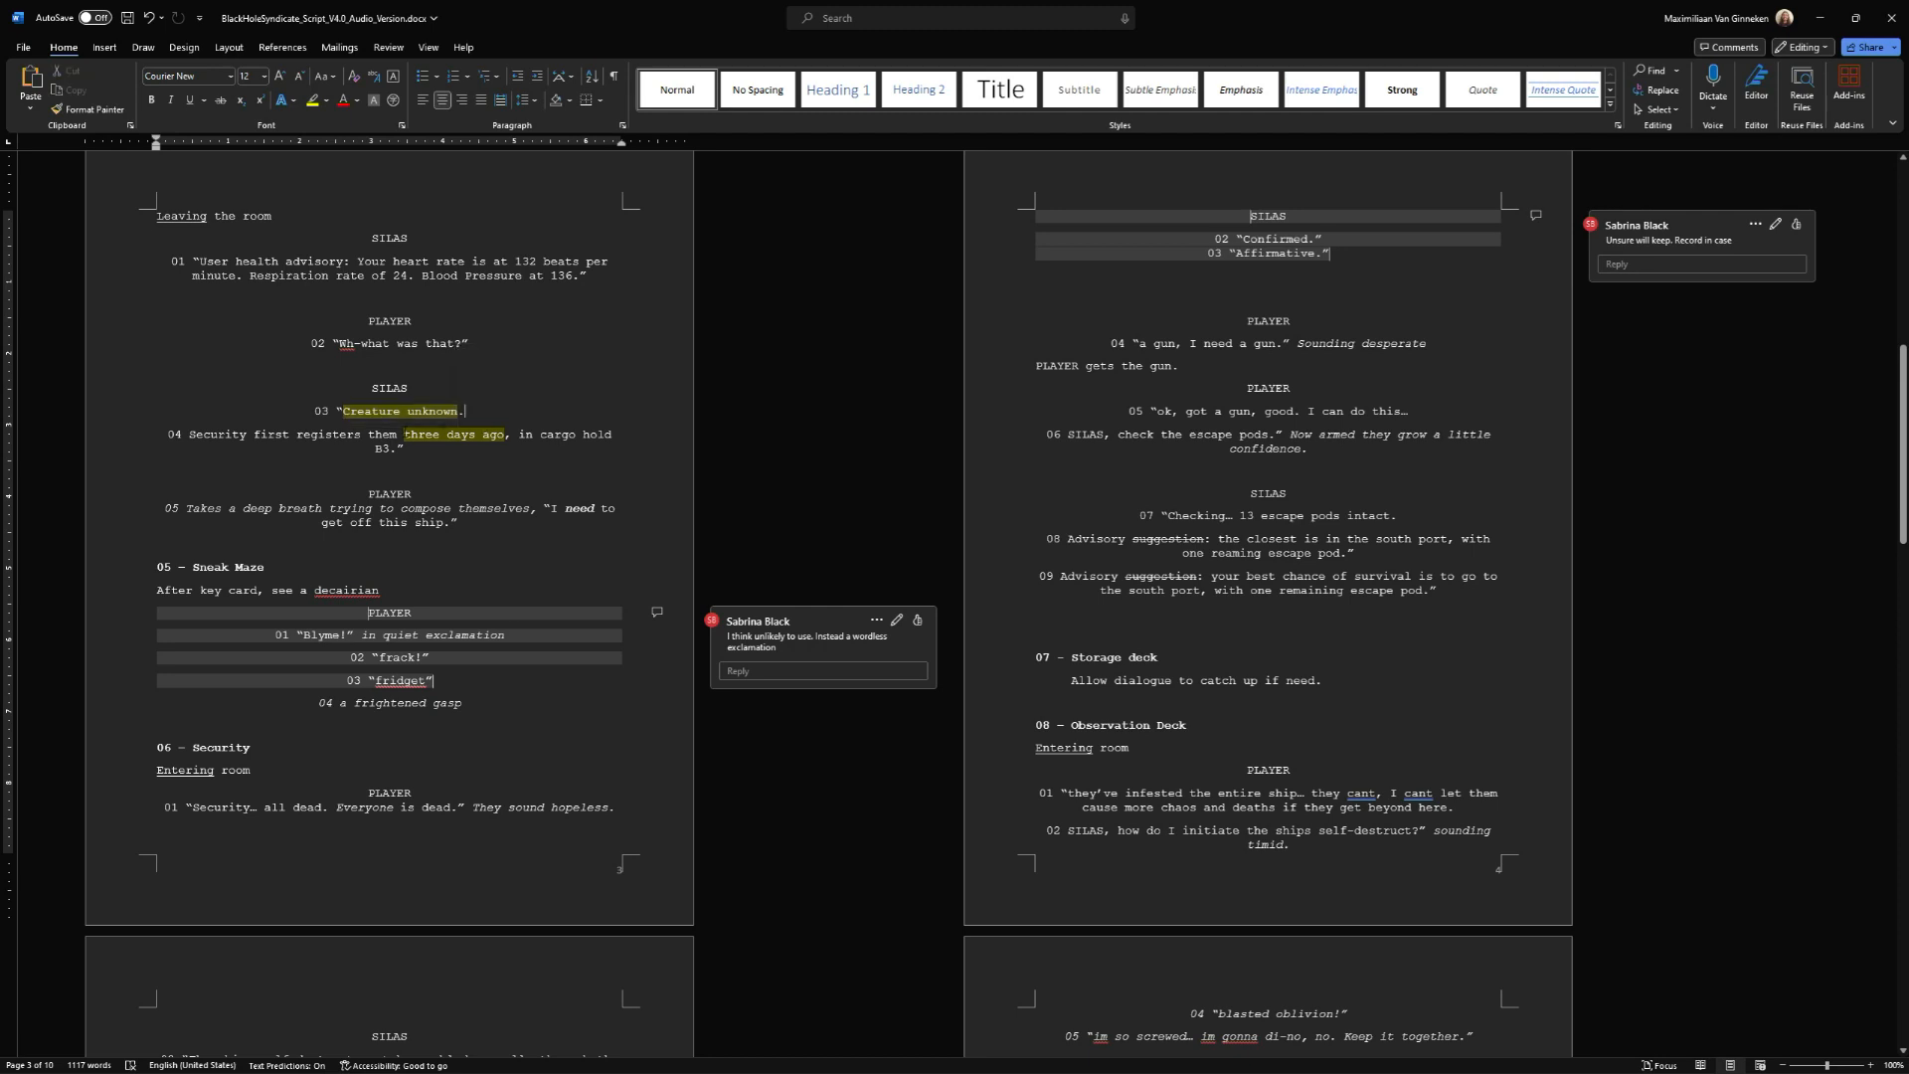
{"action": "left_click_drag", "start_coordinate": [403, 435], "coordinate": [504, 435]}
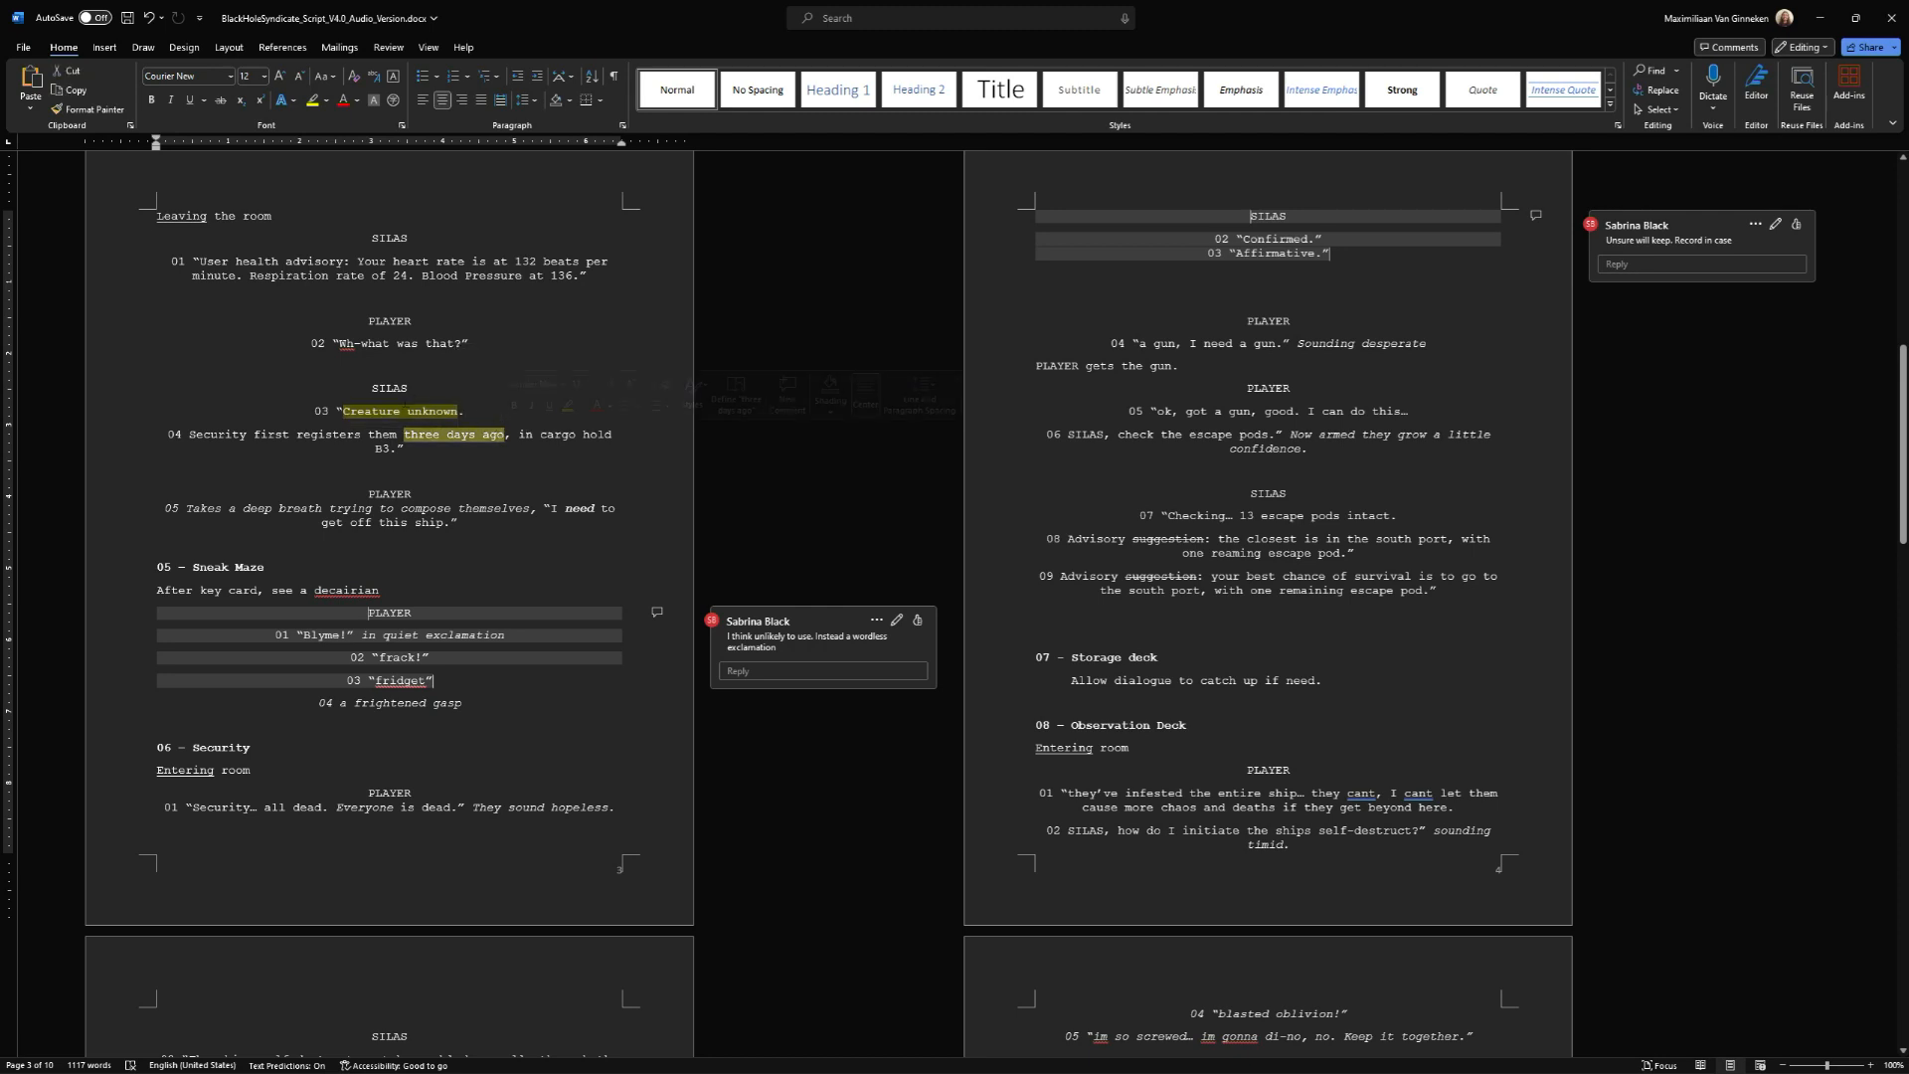
{"action": "key", "text": "alt+Tab"}
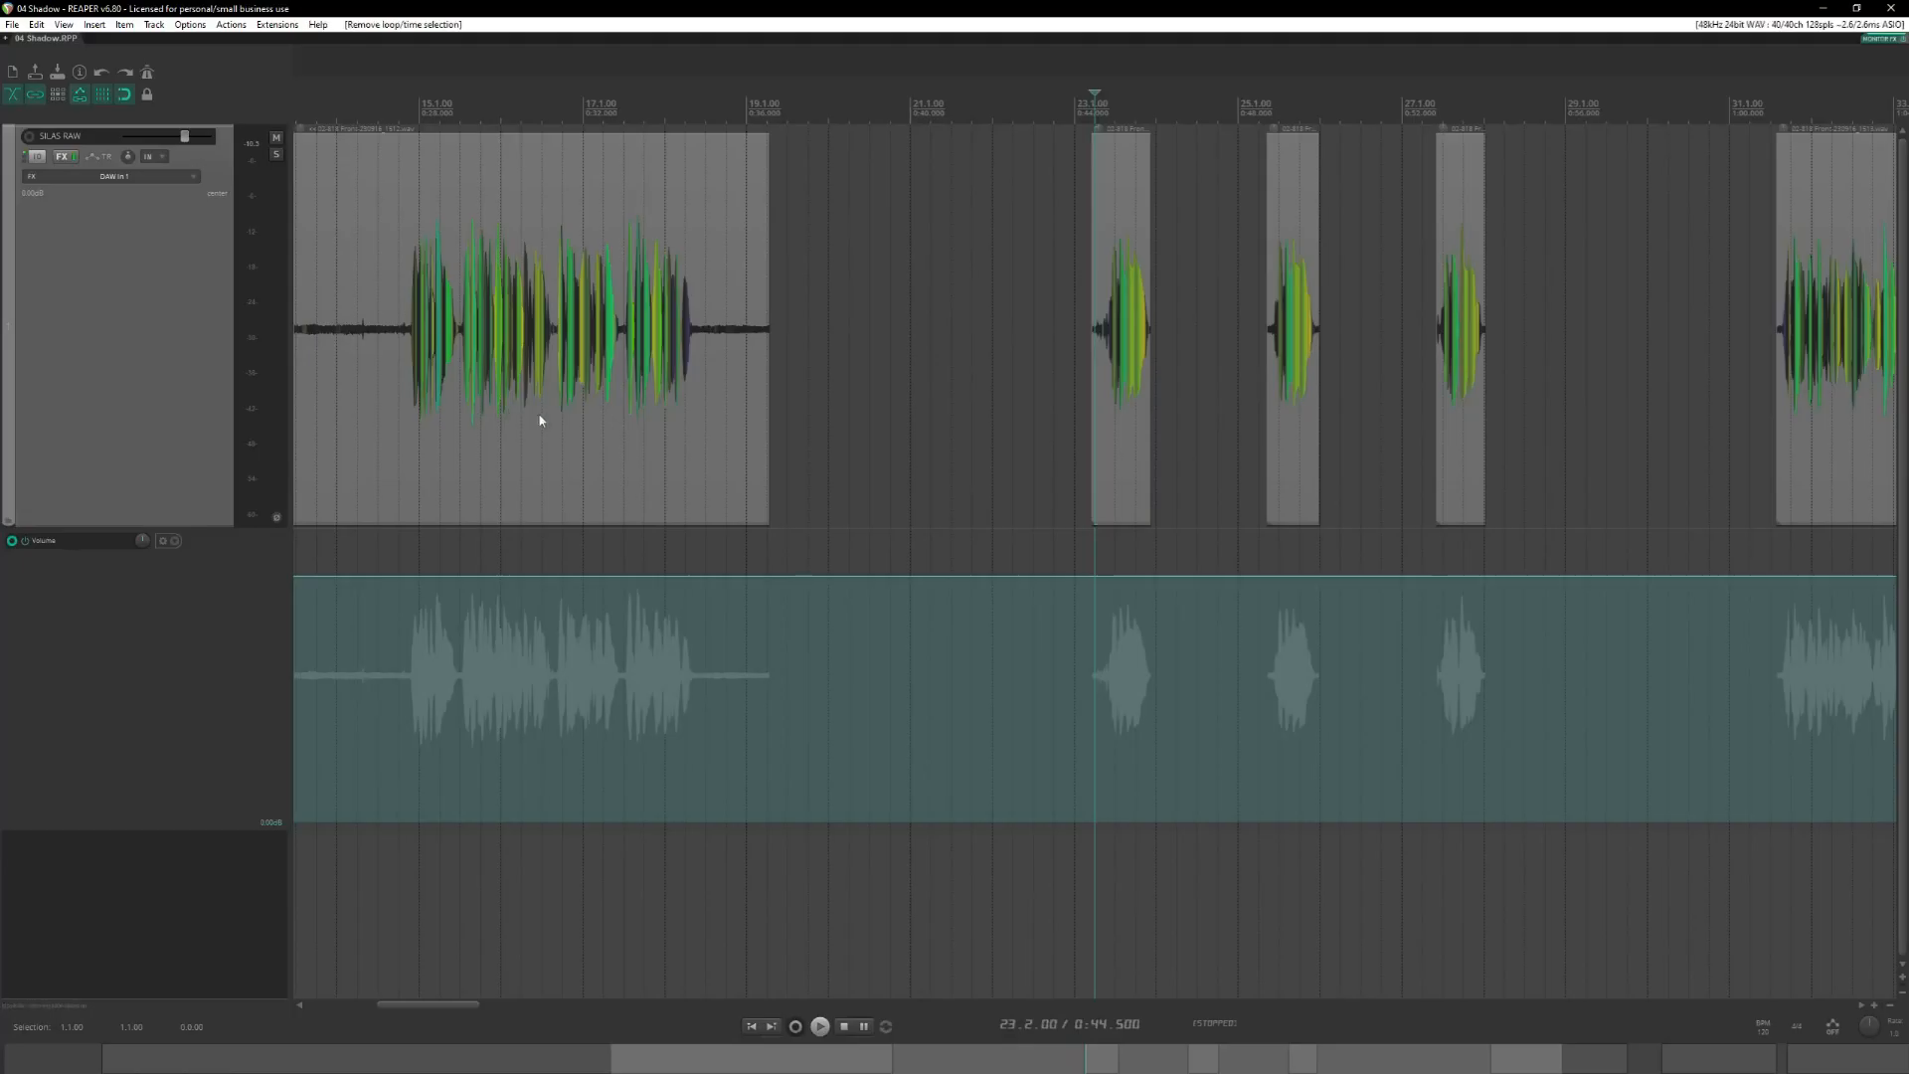
Audition the three short opening phrases in REAPER, starting at 23.2.00, 25.3.00 and 27.3.00.
{"action": "scroll", "coordinate": [1082, 156], "scroll_direction": "right", "scroll_amount": 3}
{"action": "scroll", "coordinate": [980, 148], "scroll_direction": "left", "scroll_amount": 2}
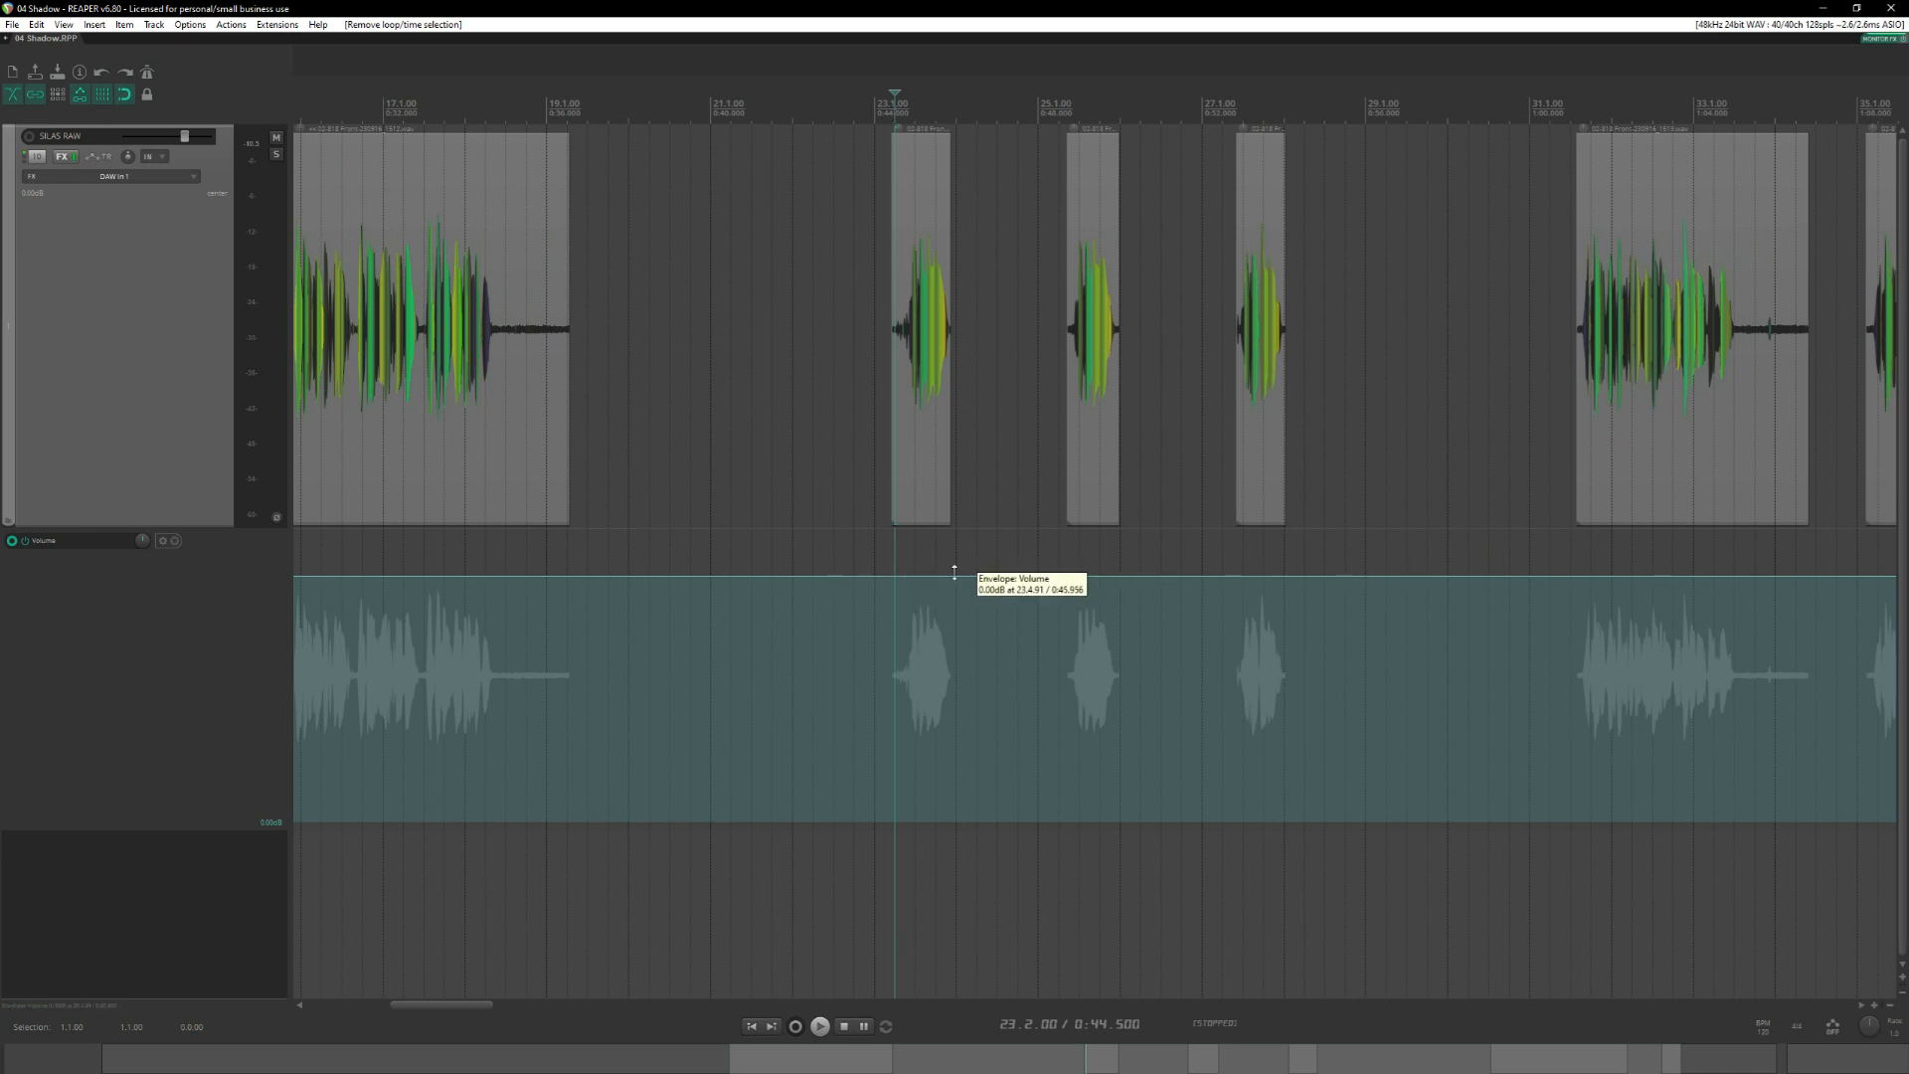
{"action": "key", "text": "space"}
{"action": "key", "text": "space"}
{"action": "left_click", "coordinate": [1070, 545]}
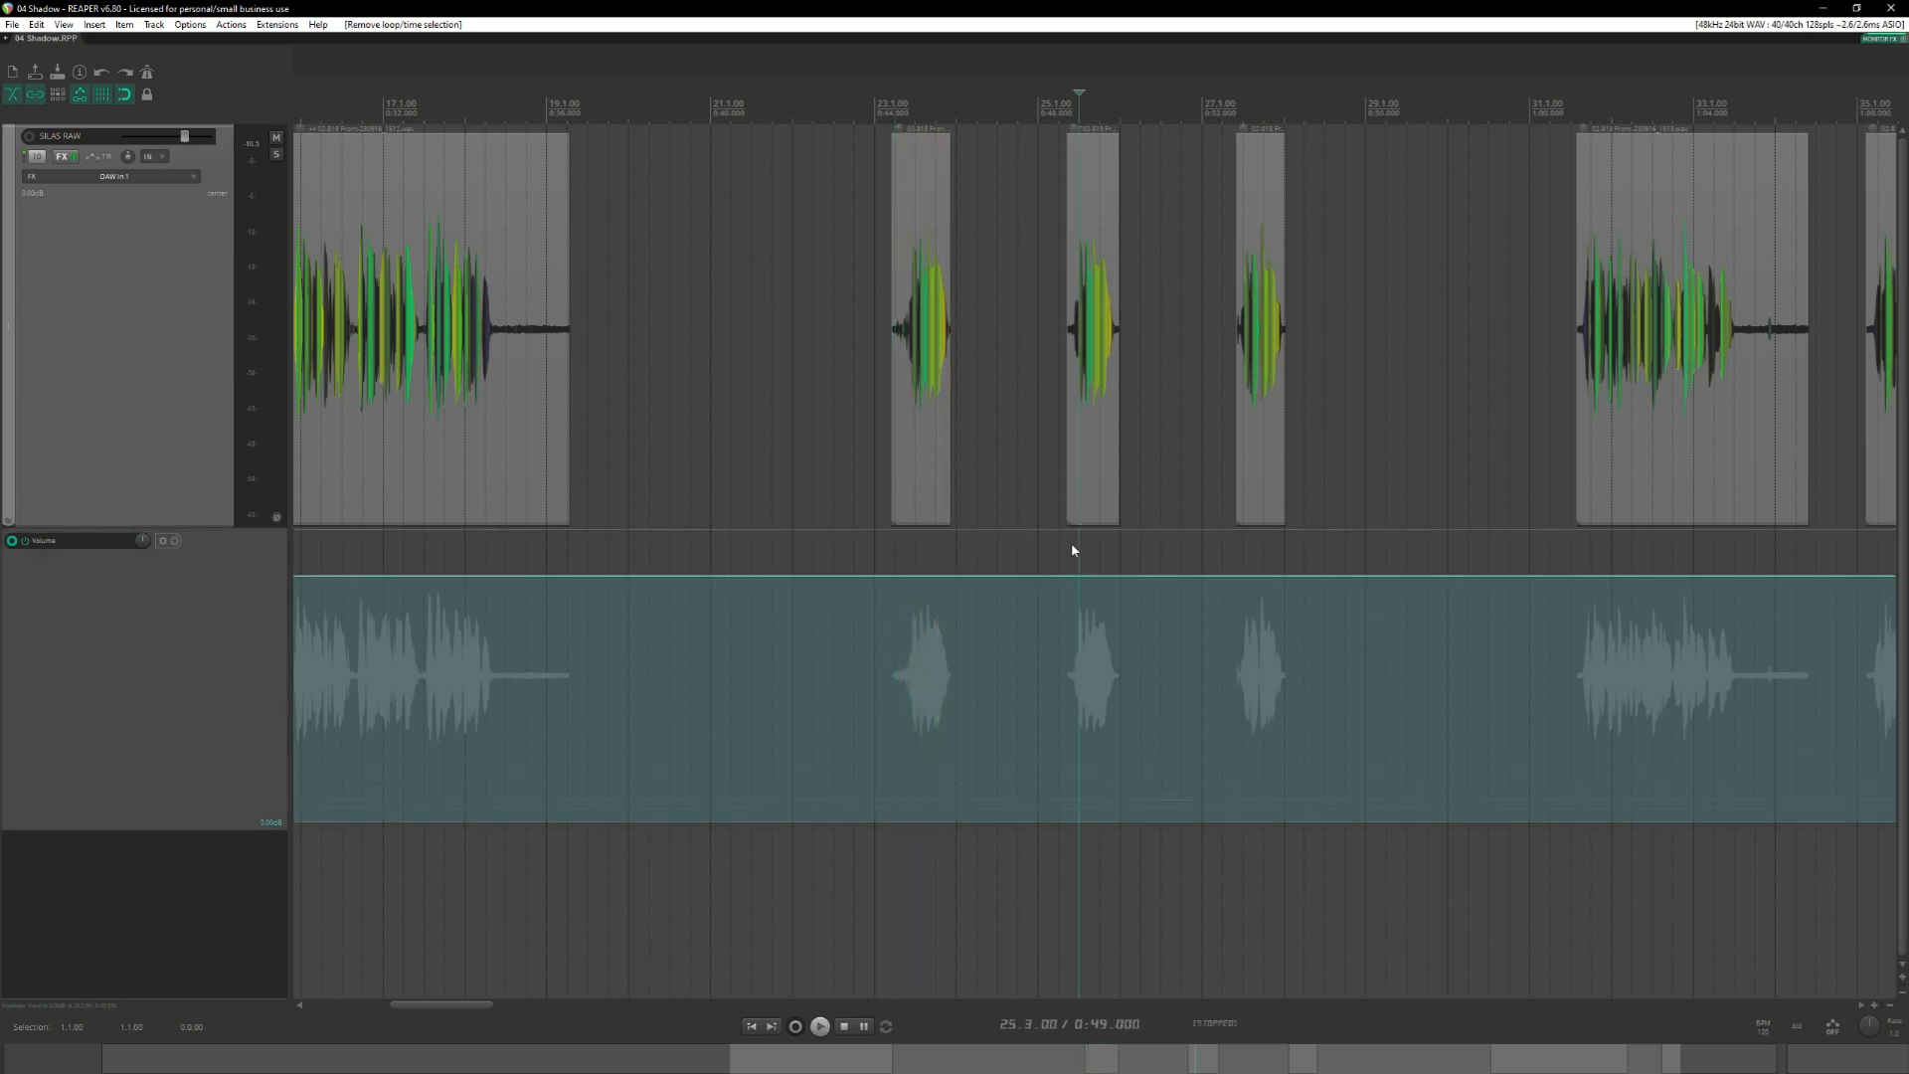
{"action": "key", "text": "space"}
{"action": "left_click", "coordinate": [1233, 538]}
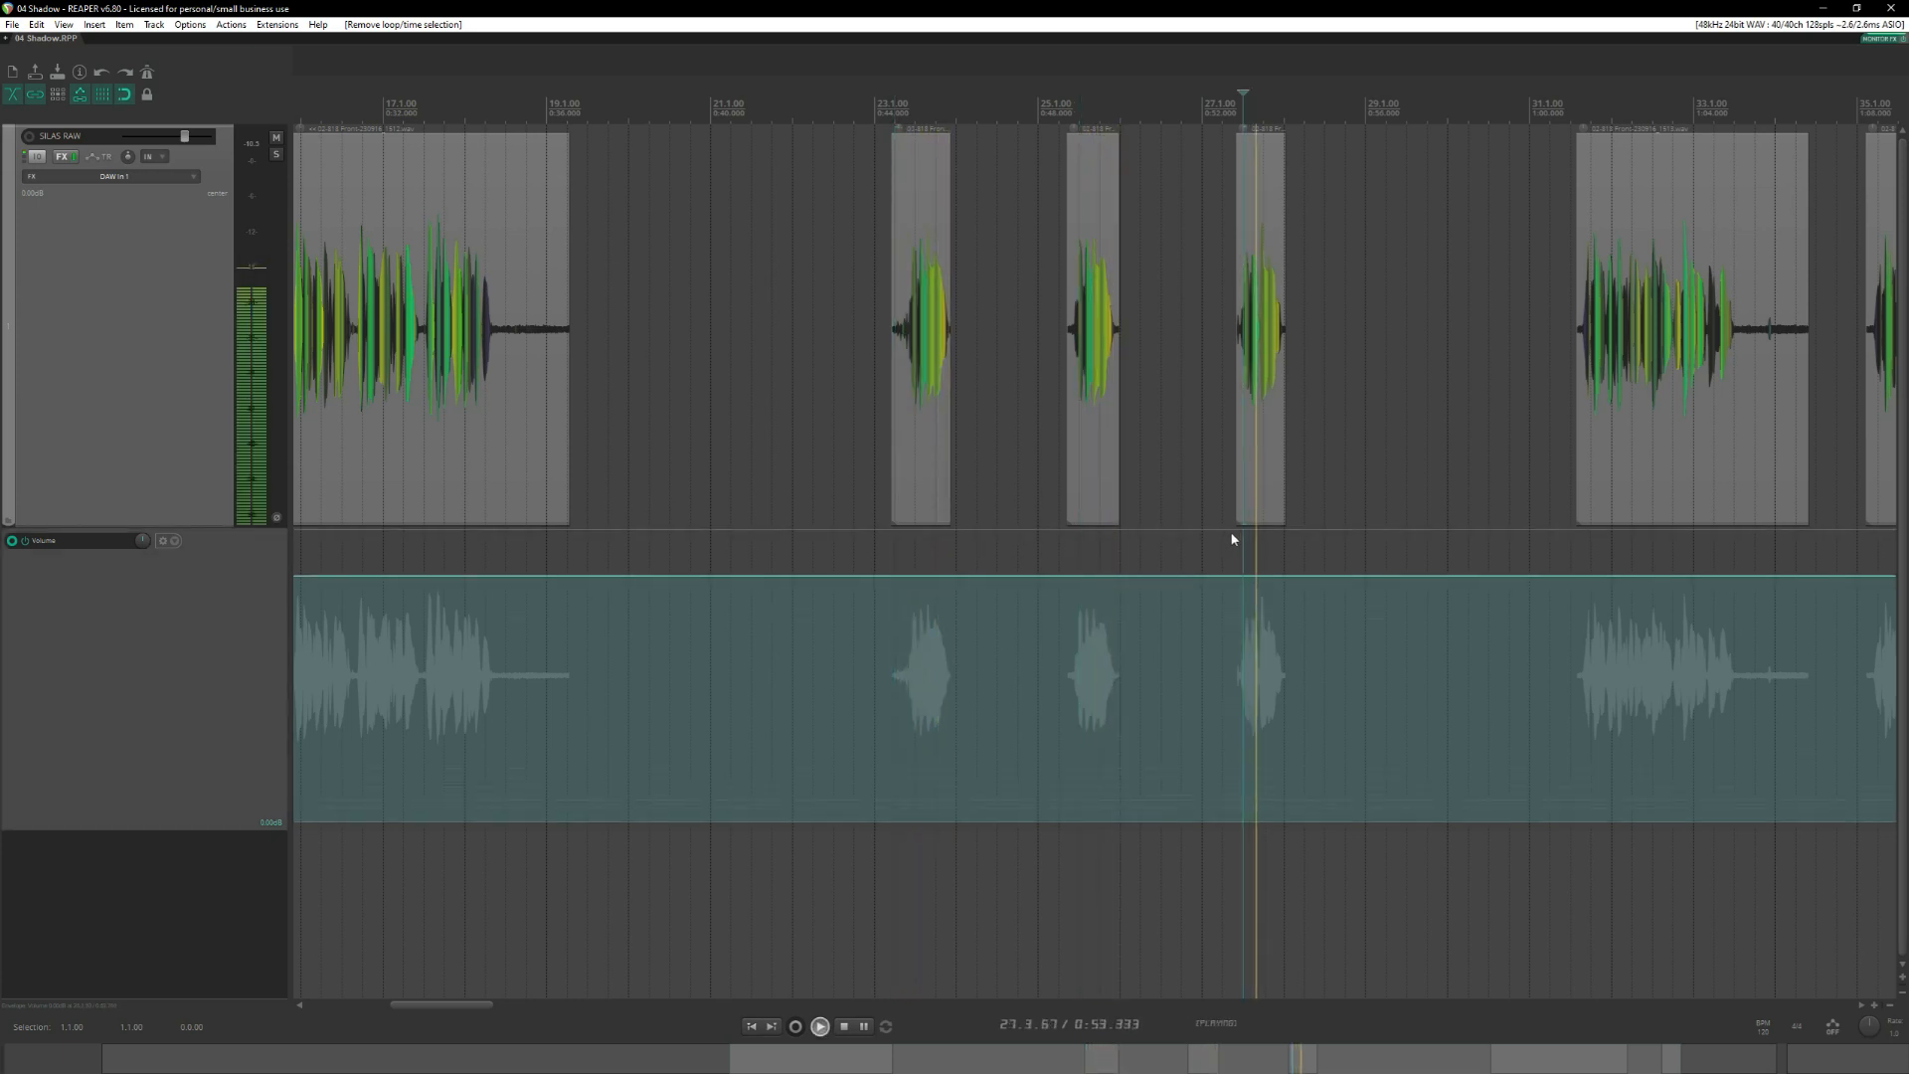
{"action": "key", "text": "space"}
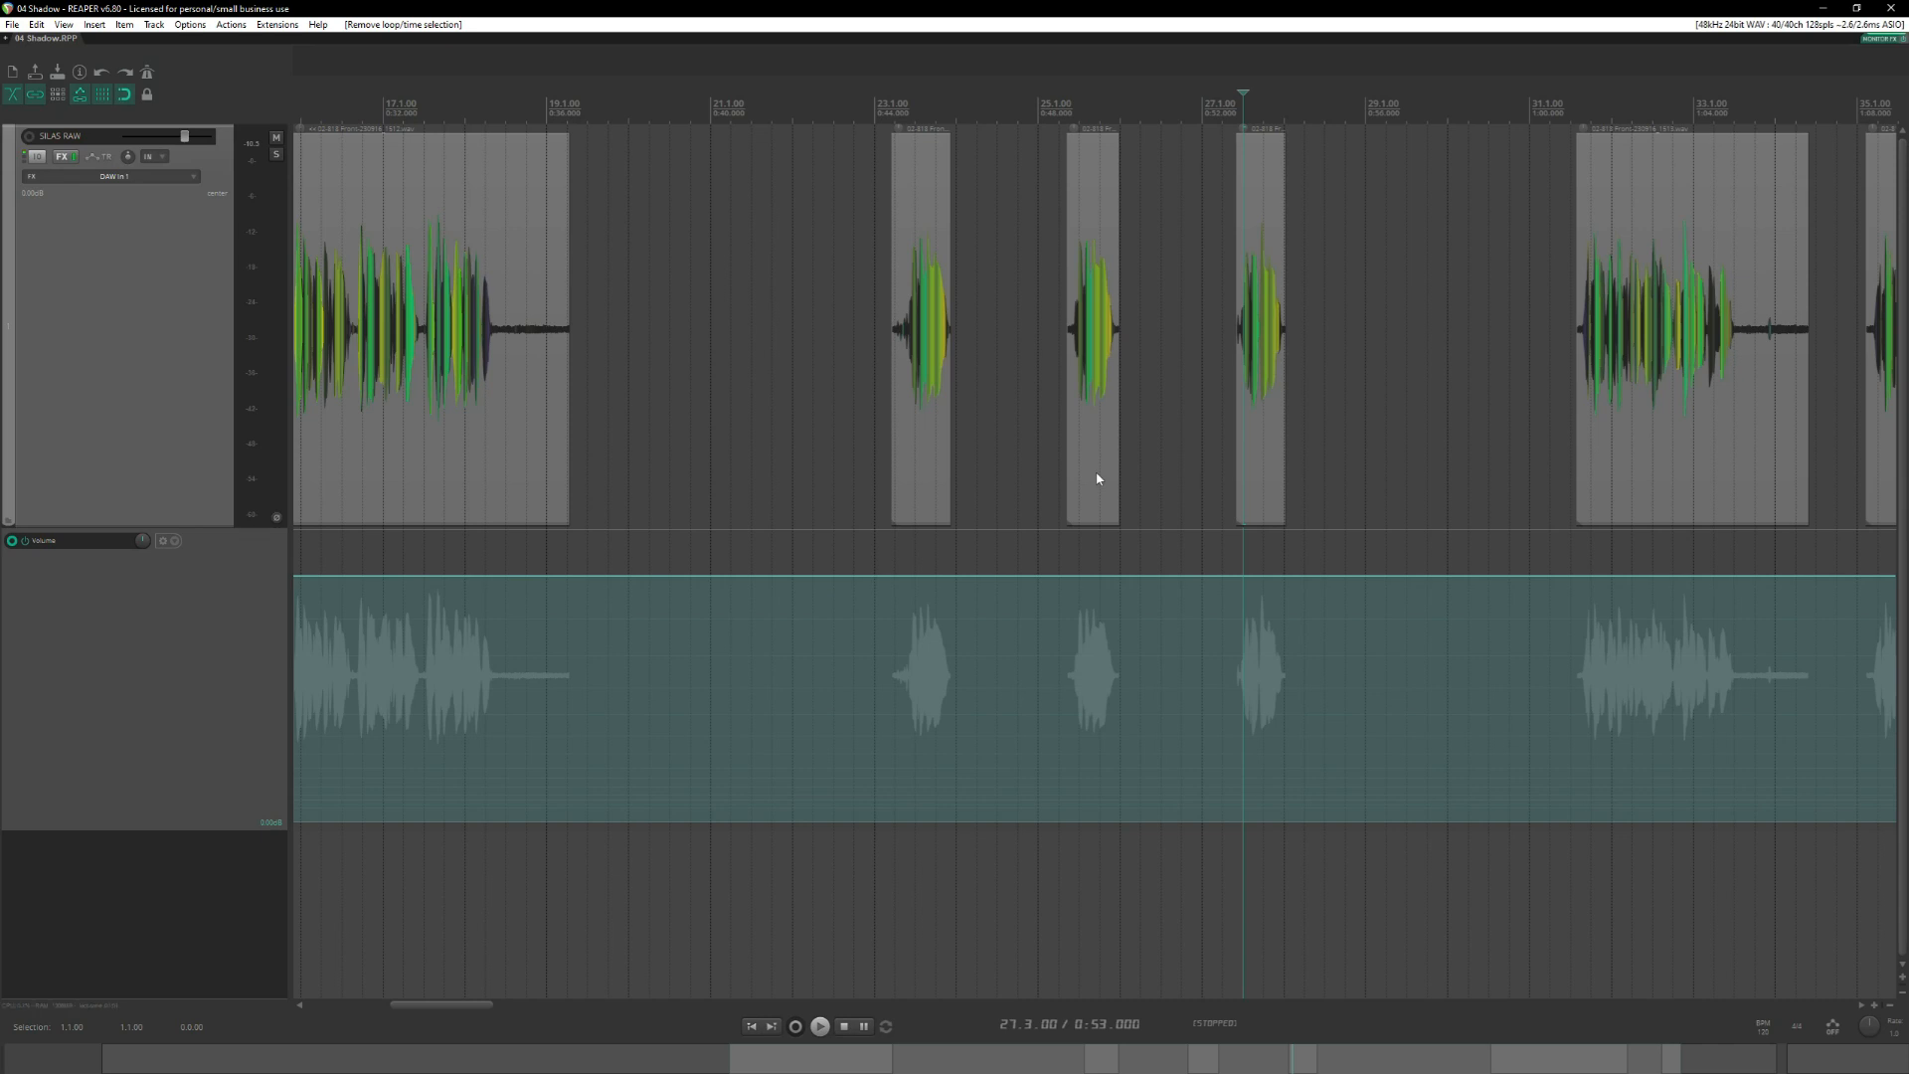
Recheck the SILAS lines in the Word script, audition the first longer phrase in REAPER and add a marker at 32.2.49.
{"action": "key", "text": "alt+Tab"}
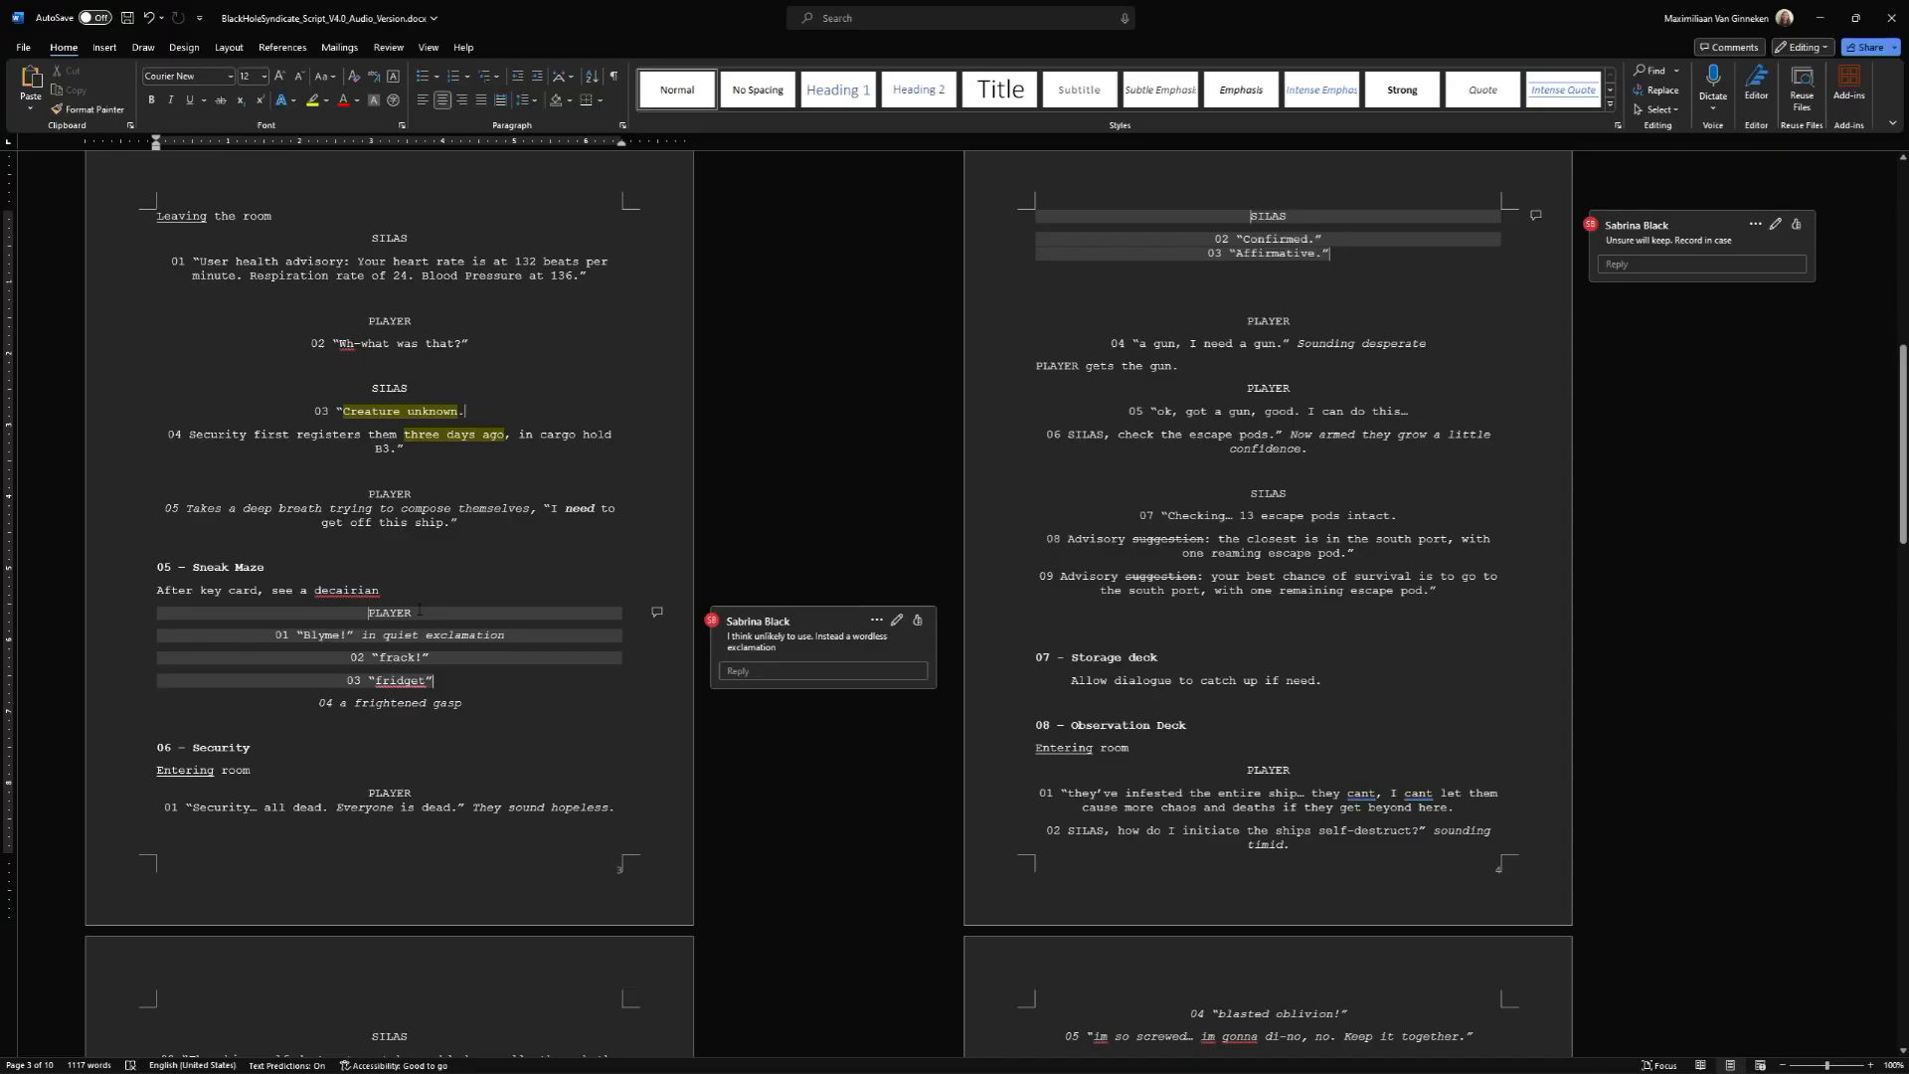
{"action": "key", "text": "alt+Tab"}
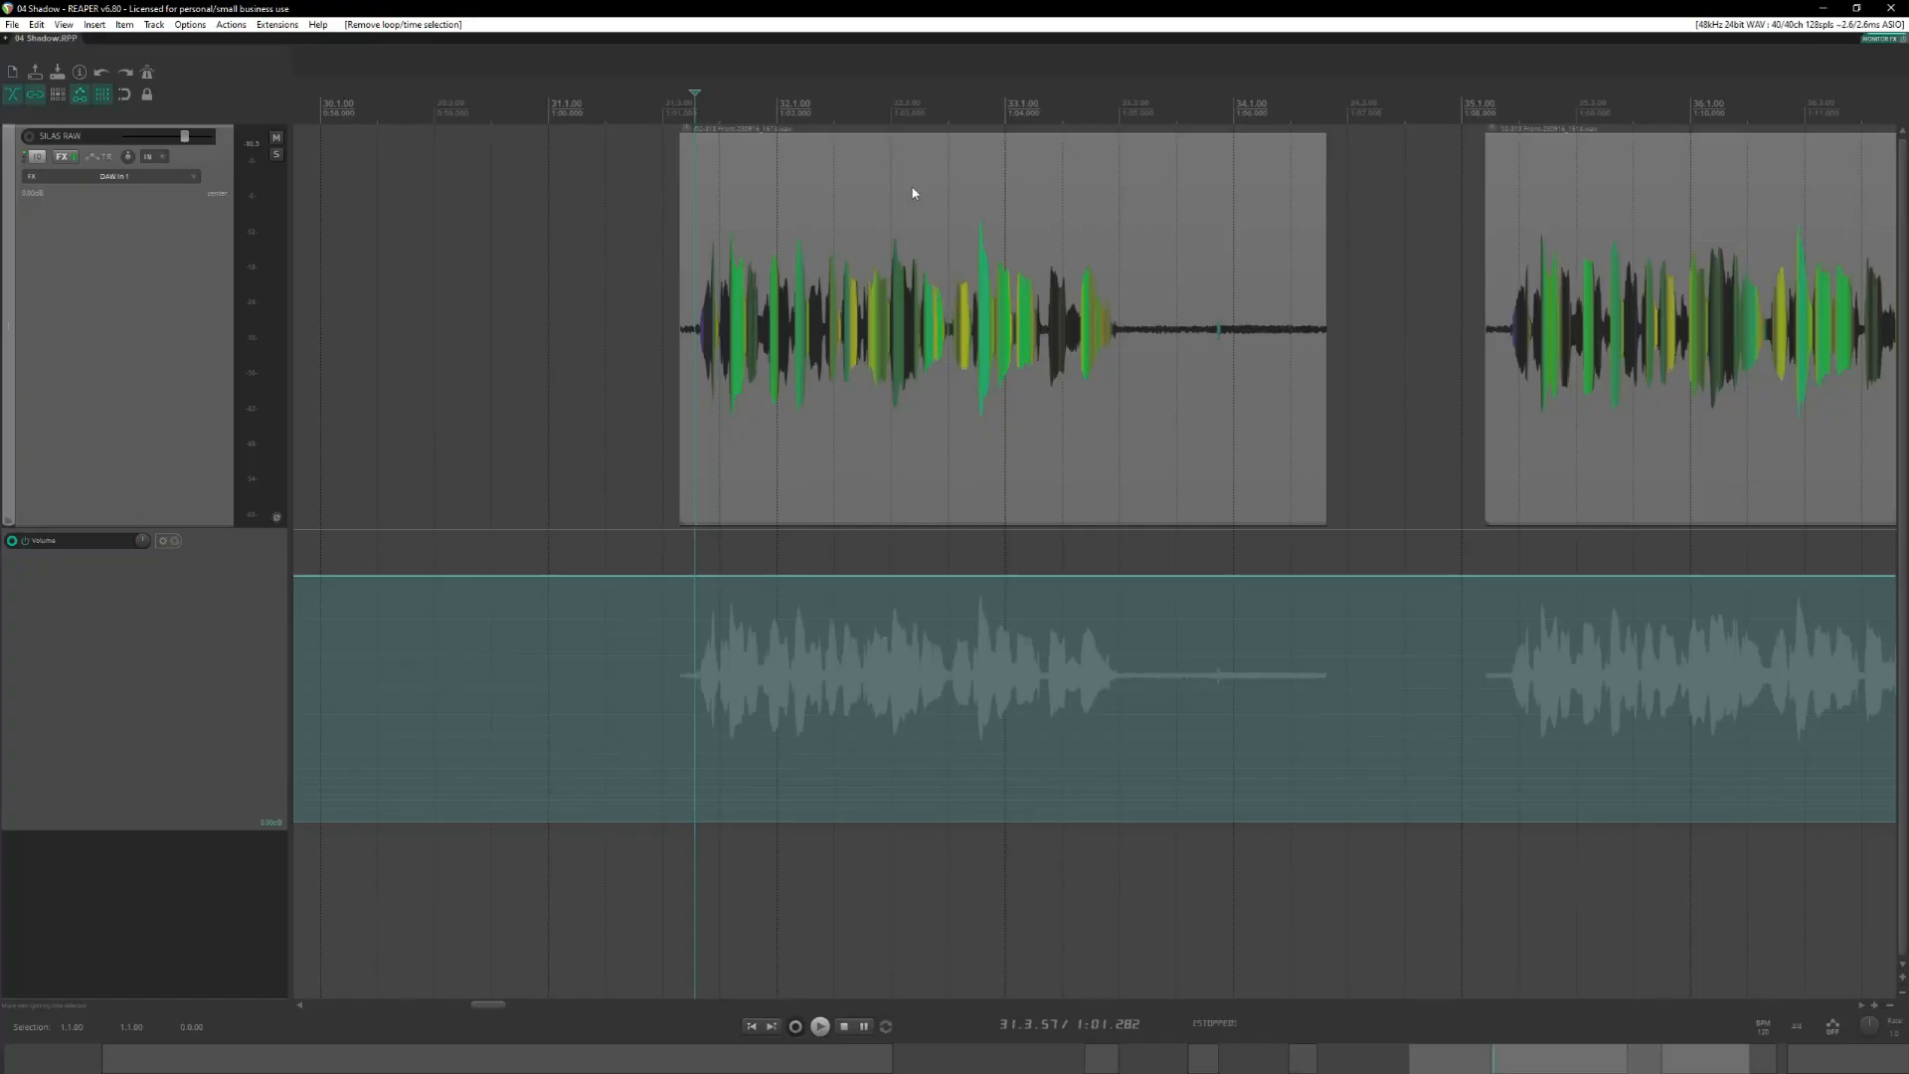
{"action": "scroll", "coordinate": [1056, 361], "scroll_direction": "up", "scroll_amount": 2}
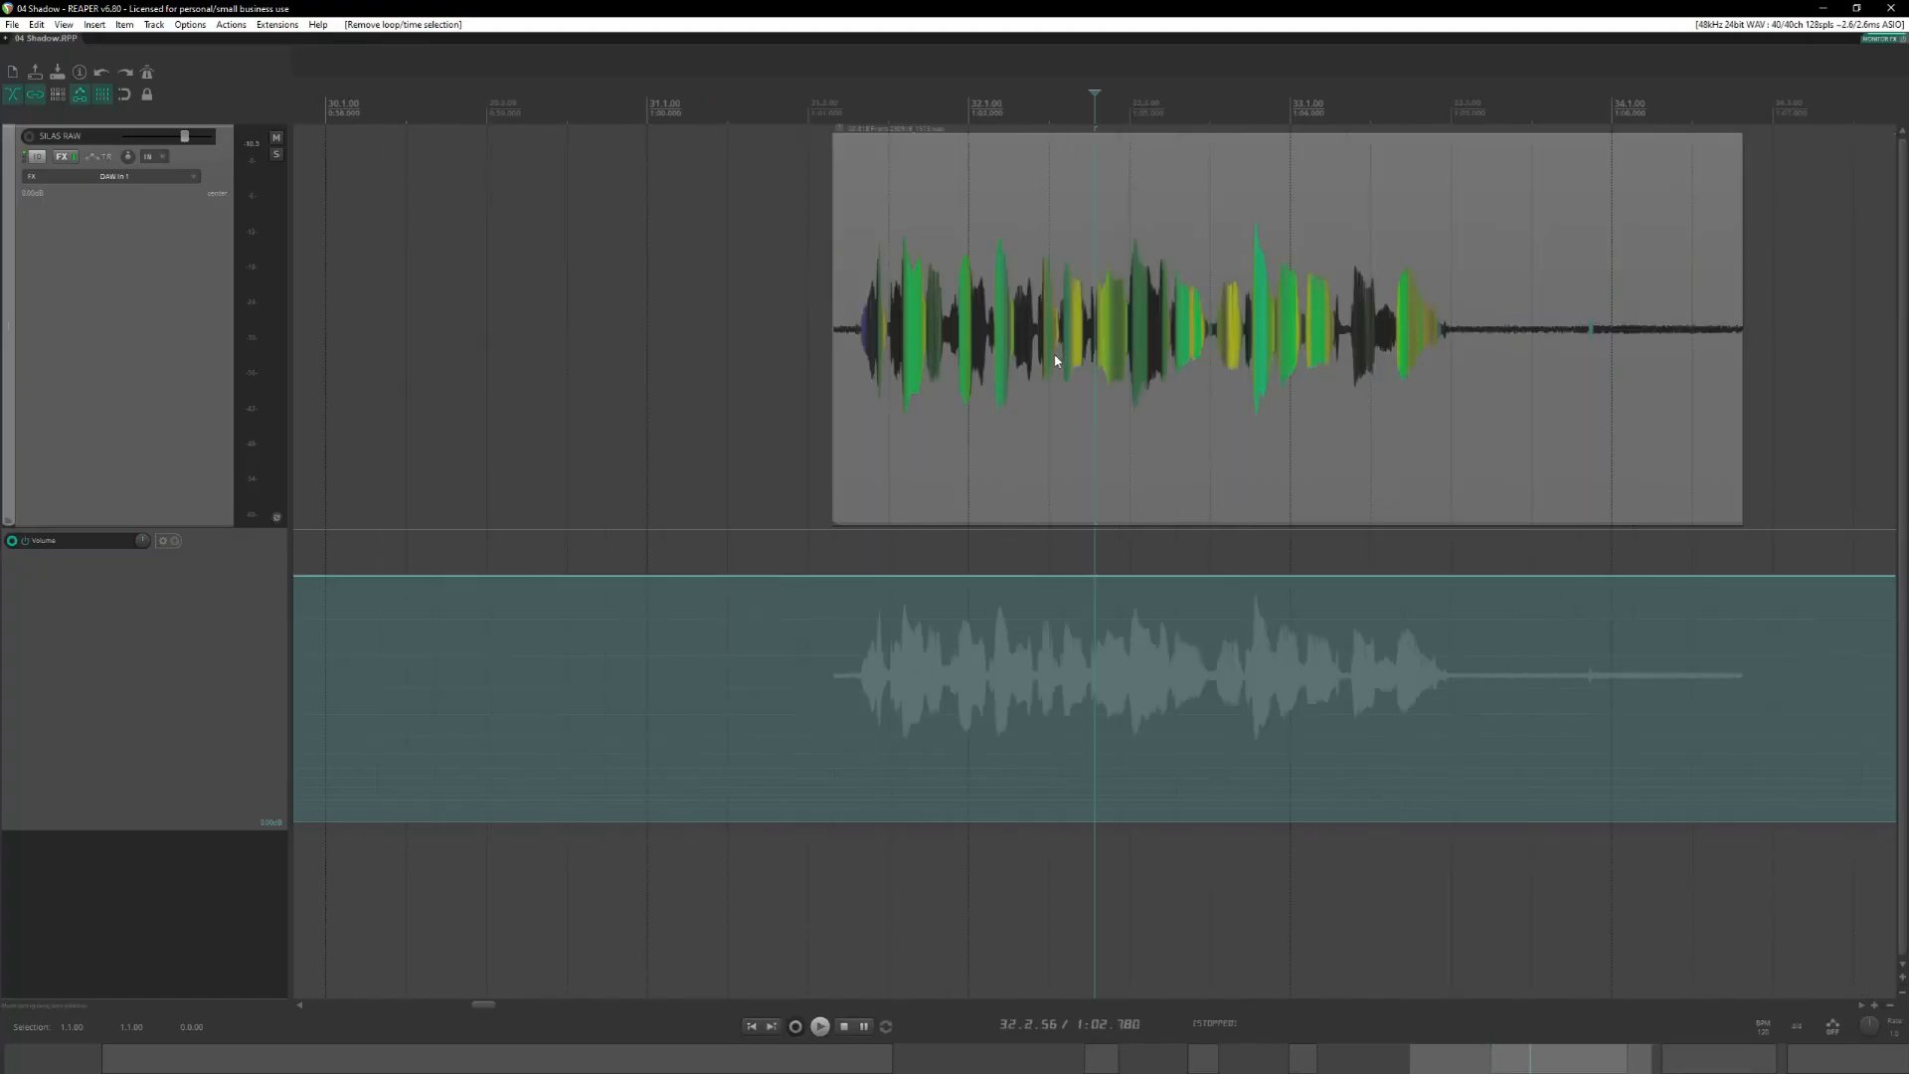
{"action": "key", "text": "space"}
{"action": "key", "text": "space"}
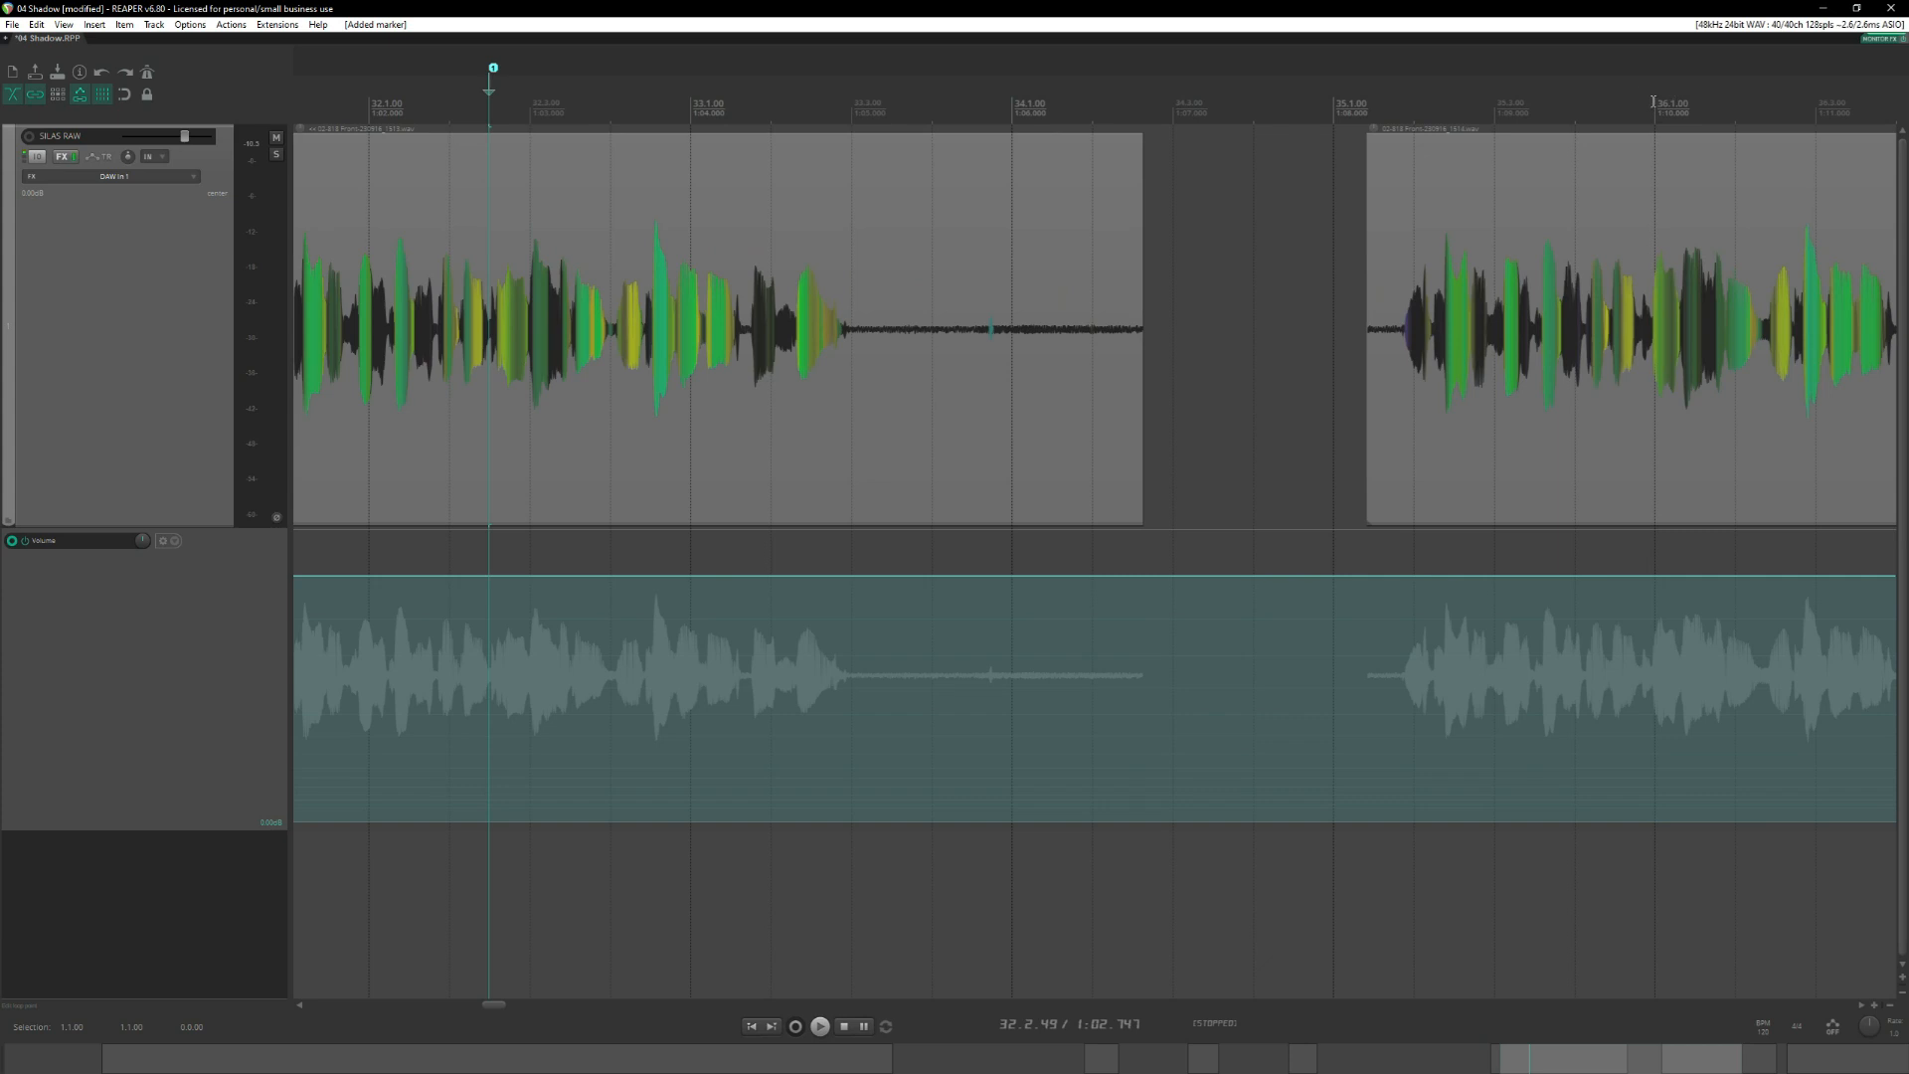
Audition the second longer phrase from around 35.4.95 and add an unnamed marker in it at 35.4.82.
{"action": "left_click", "coordinate": [1651, 100]}
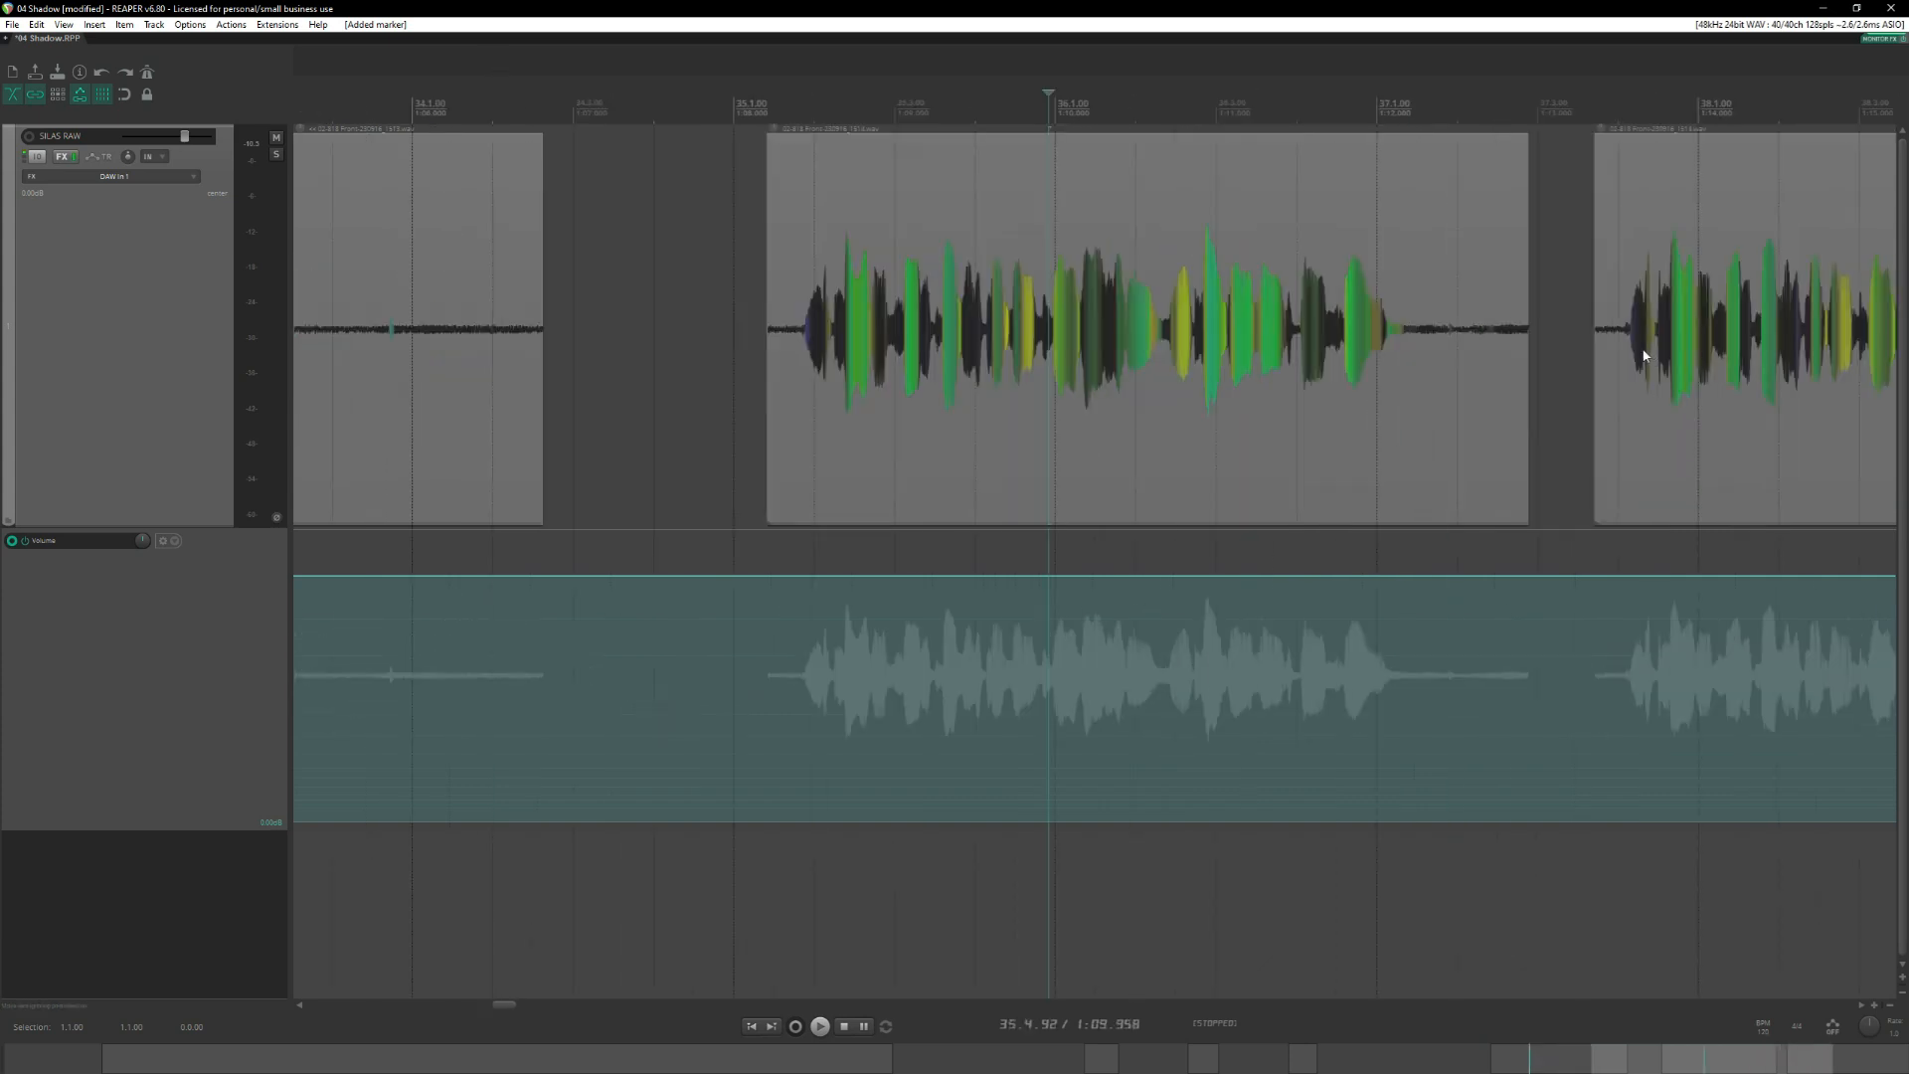
{"action": "key", "text": "space"}
{"action": "left_click", "coordinate": [1032, 104]}
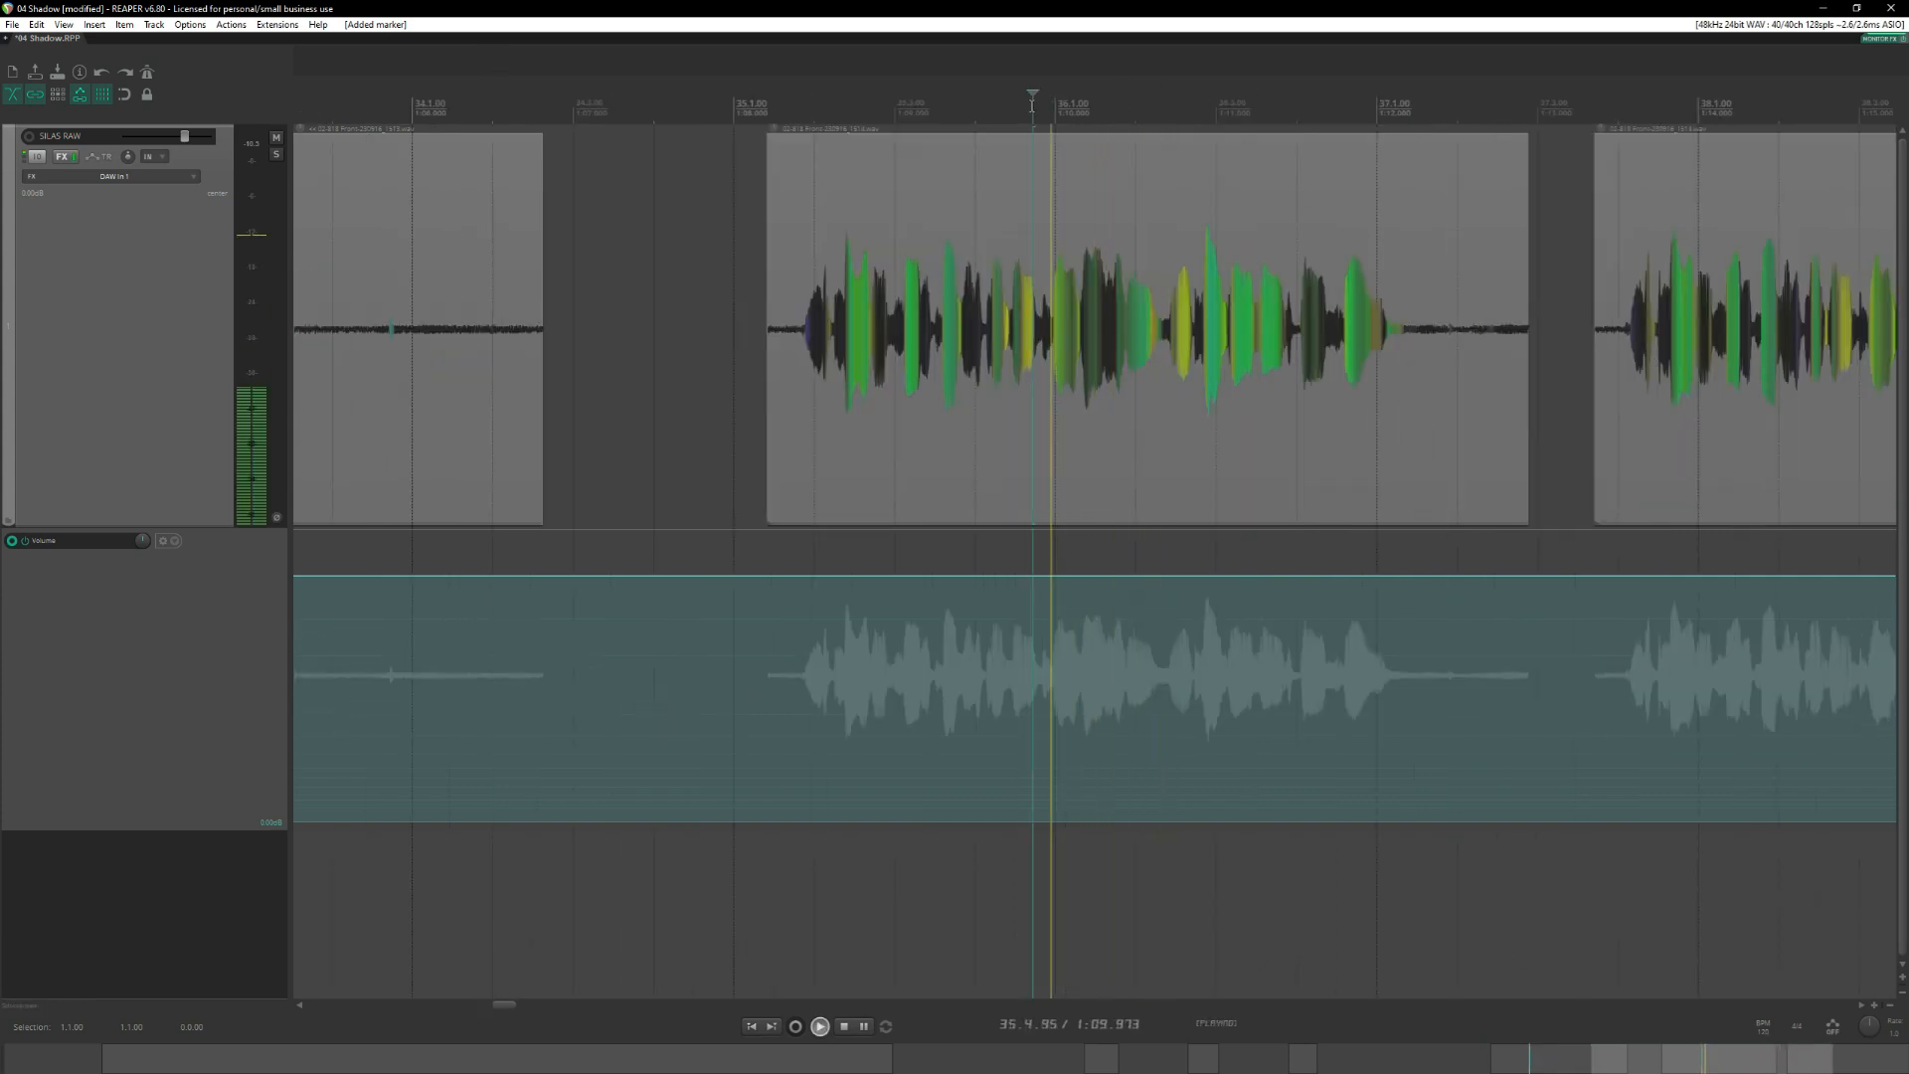
{"action": "key", "text": "space"}
{"action": "left_click", "coordinate": [1040, 106]}
{"action": "key", "text": "shift+m"}
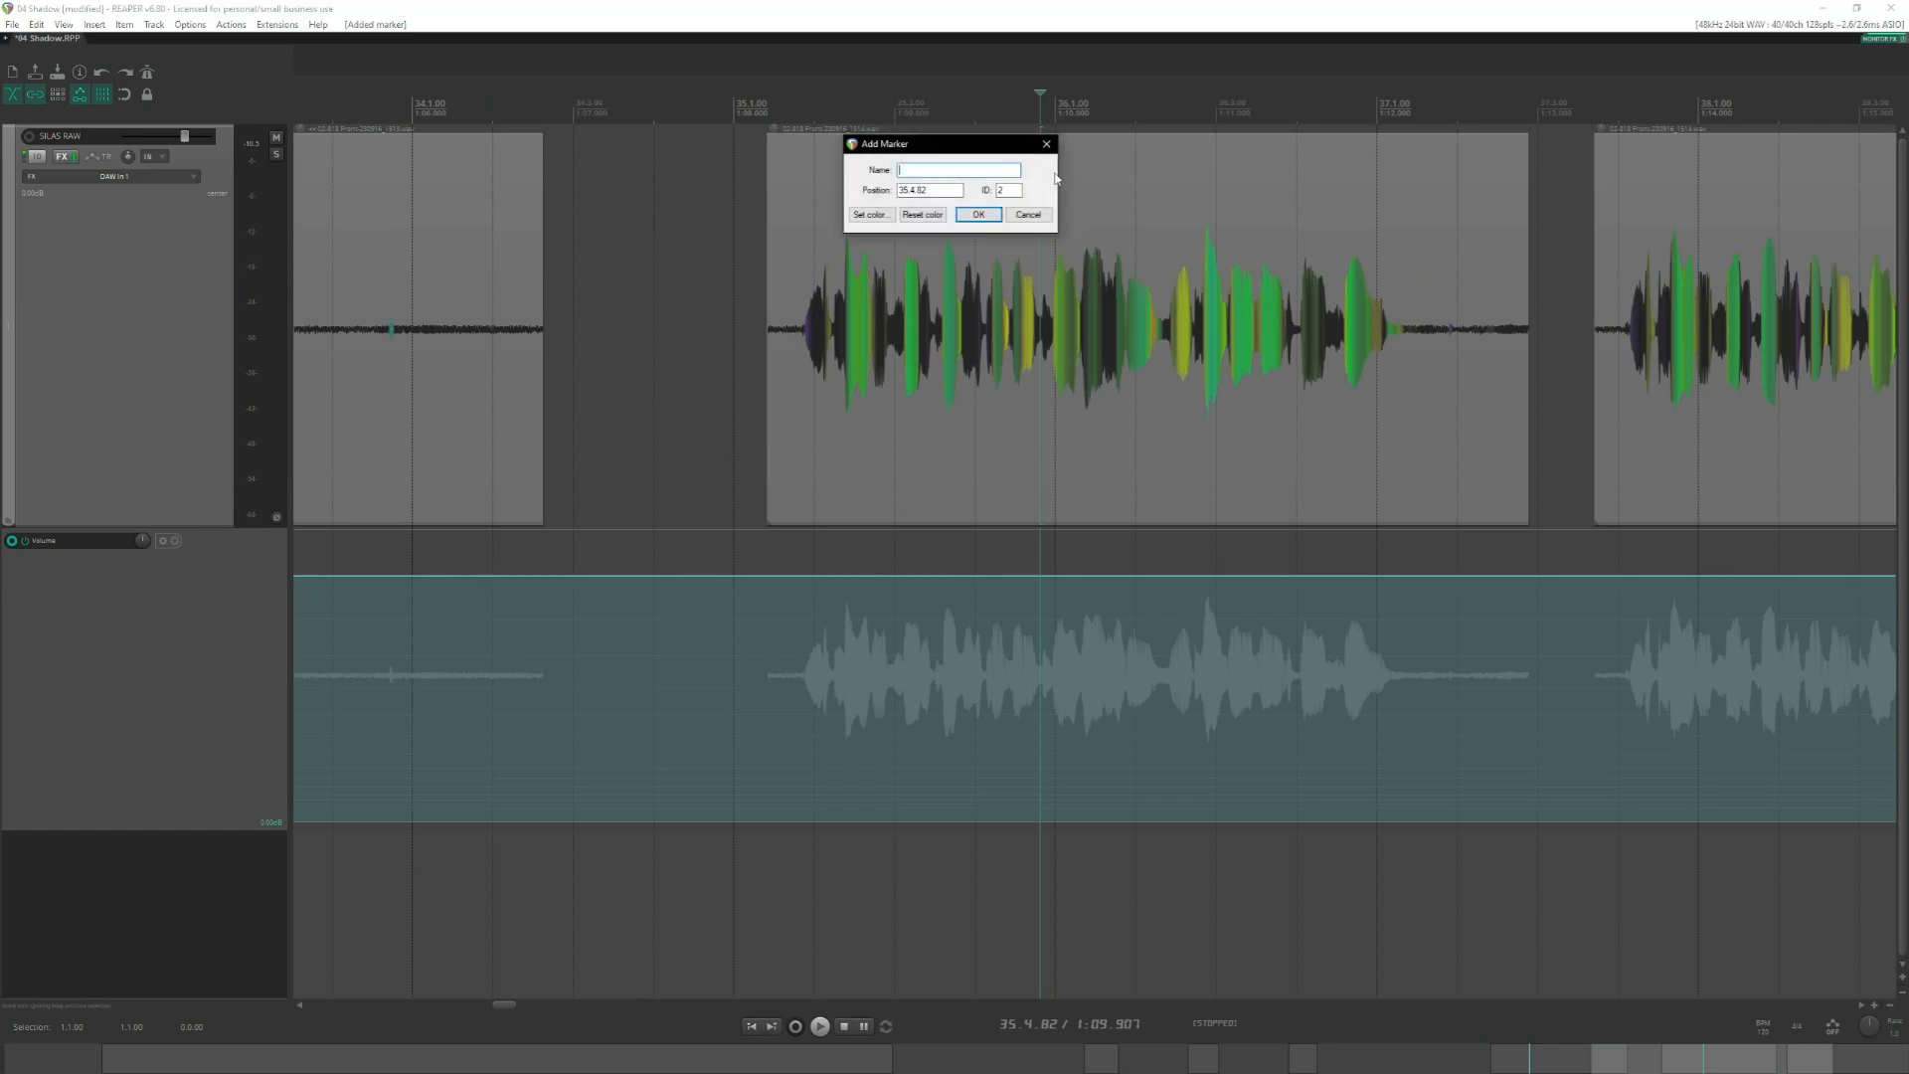
{"action": "left_click", "coordinate": [980, 216]}
{"action": "scroll", "coordinate": [1060, 350], "scroll_direction": "up", "scroll_amount": 5}
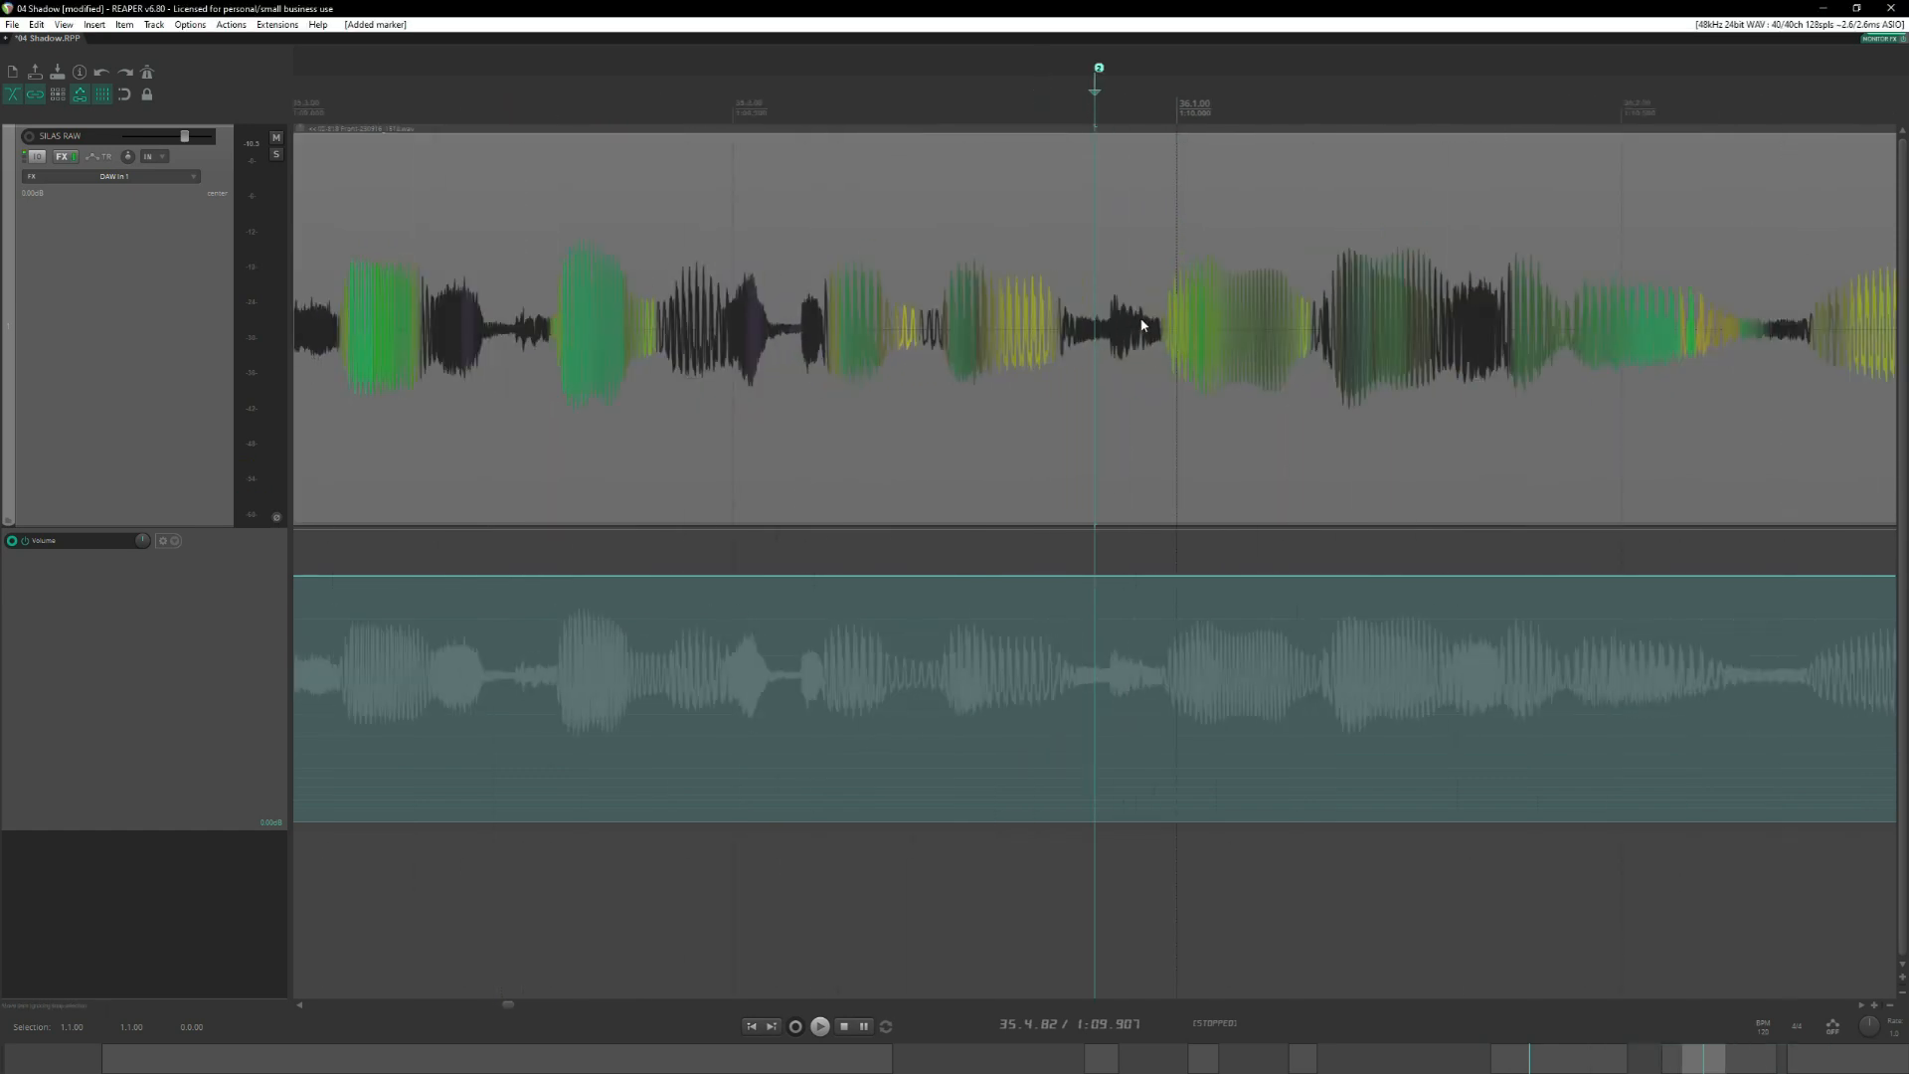
Recheck the first longer phrase by playing it from 32.2.65, and add a marker in the third longer phrase at 38.2.98.
{"action": "scroll", "coordinate": [1153, 420], "scroll_direction": "down", "scroll_amount": 5}
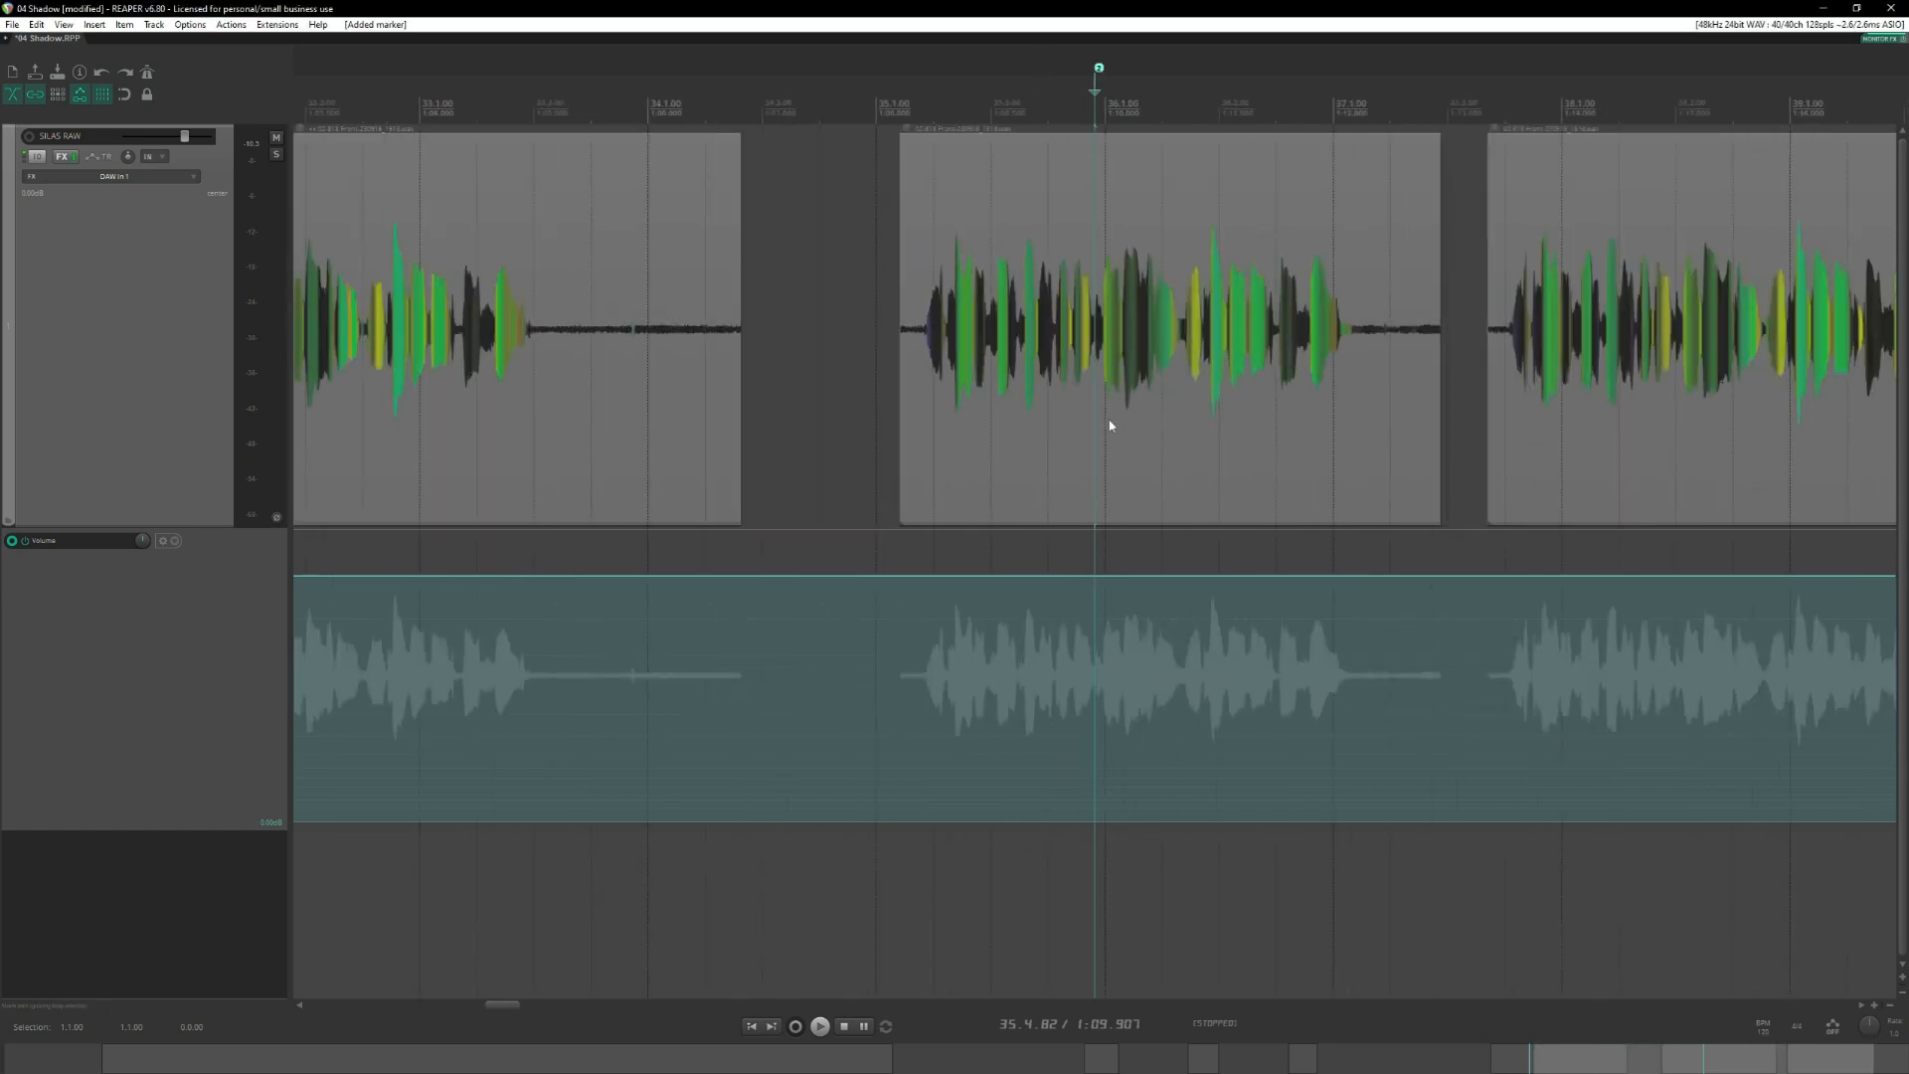
{"action": "scroll", "coordinate": [736, 348], "scroll_direction": "left", "scroll_amount": 4}
{"action": "left_click", "coordinate": [876, 237]}
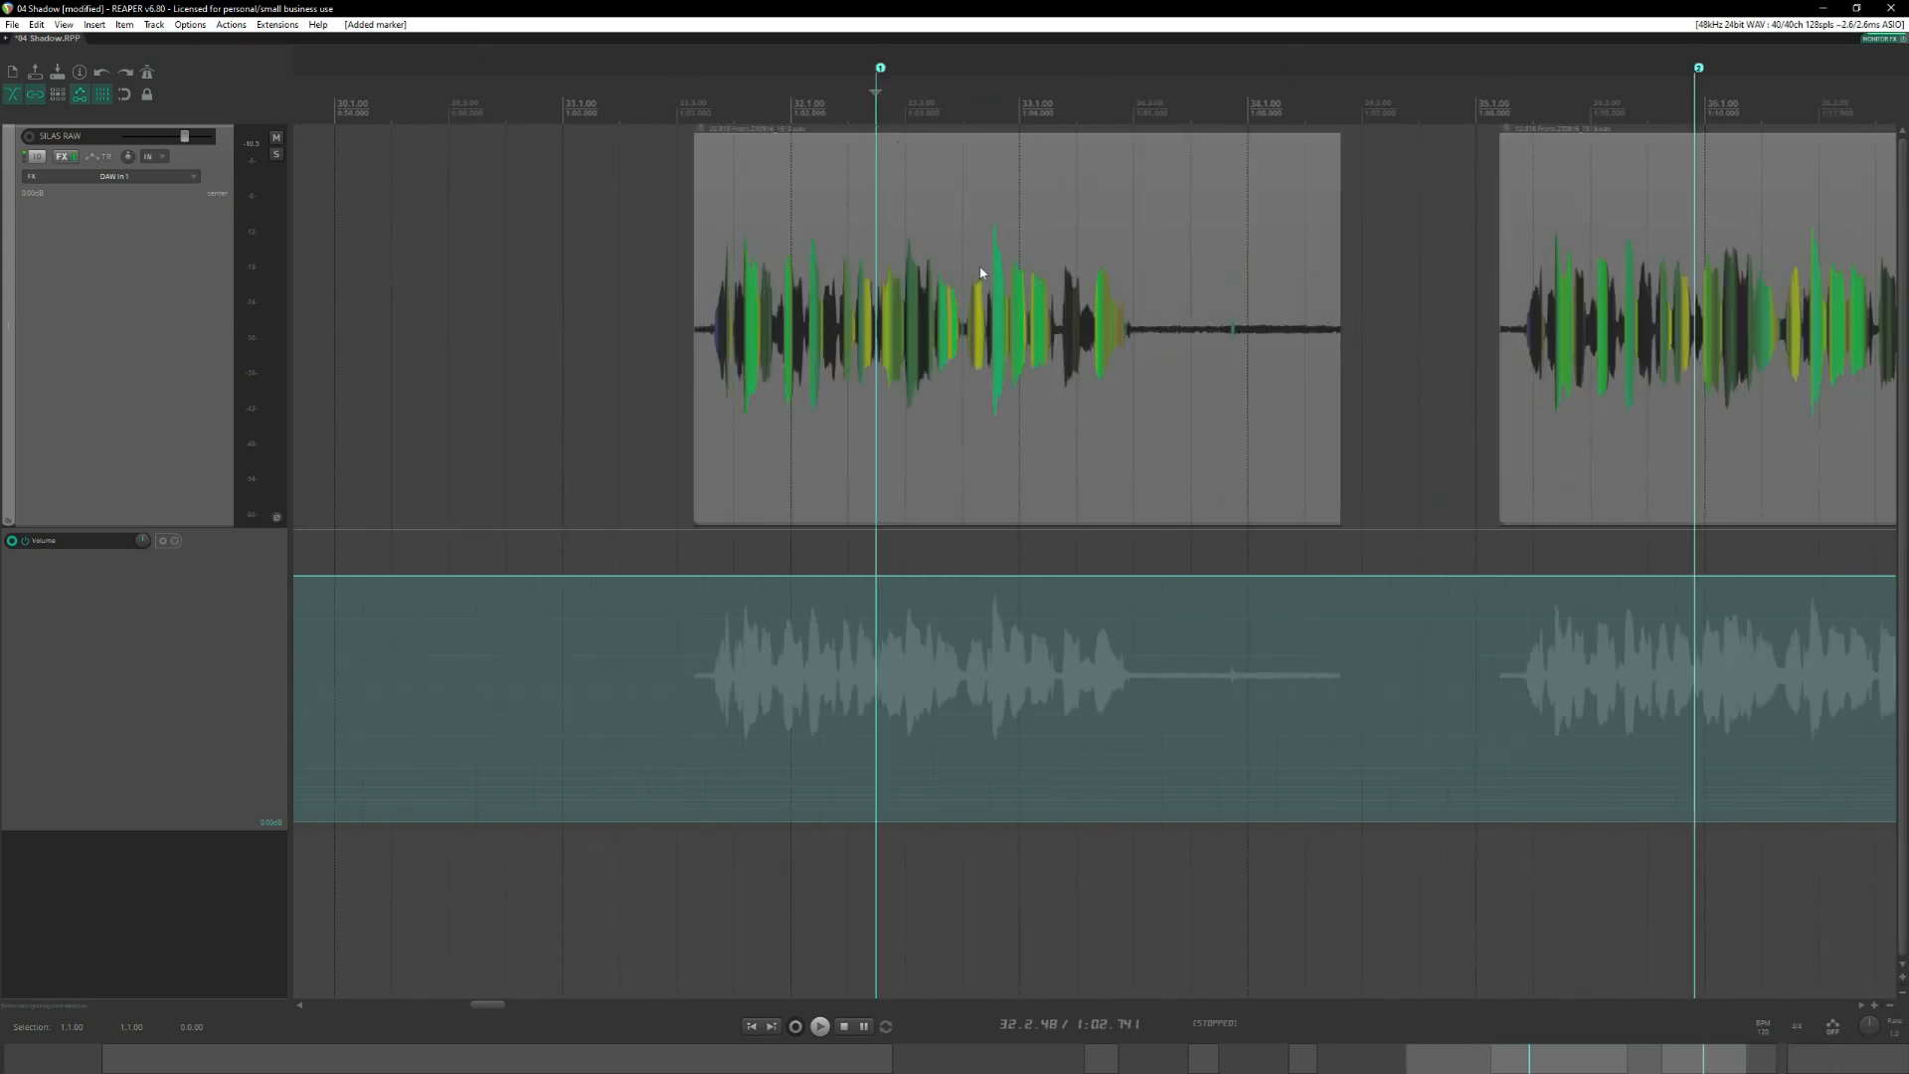
{"action": "scroll", "coordinate": [1034, 284], "scroll_direction": "up", "scroll_amount": 6}
{"action": "scroll", "coordinate": [1119, 278], "scroll_direction": "down", "scroll_amount": 2}
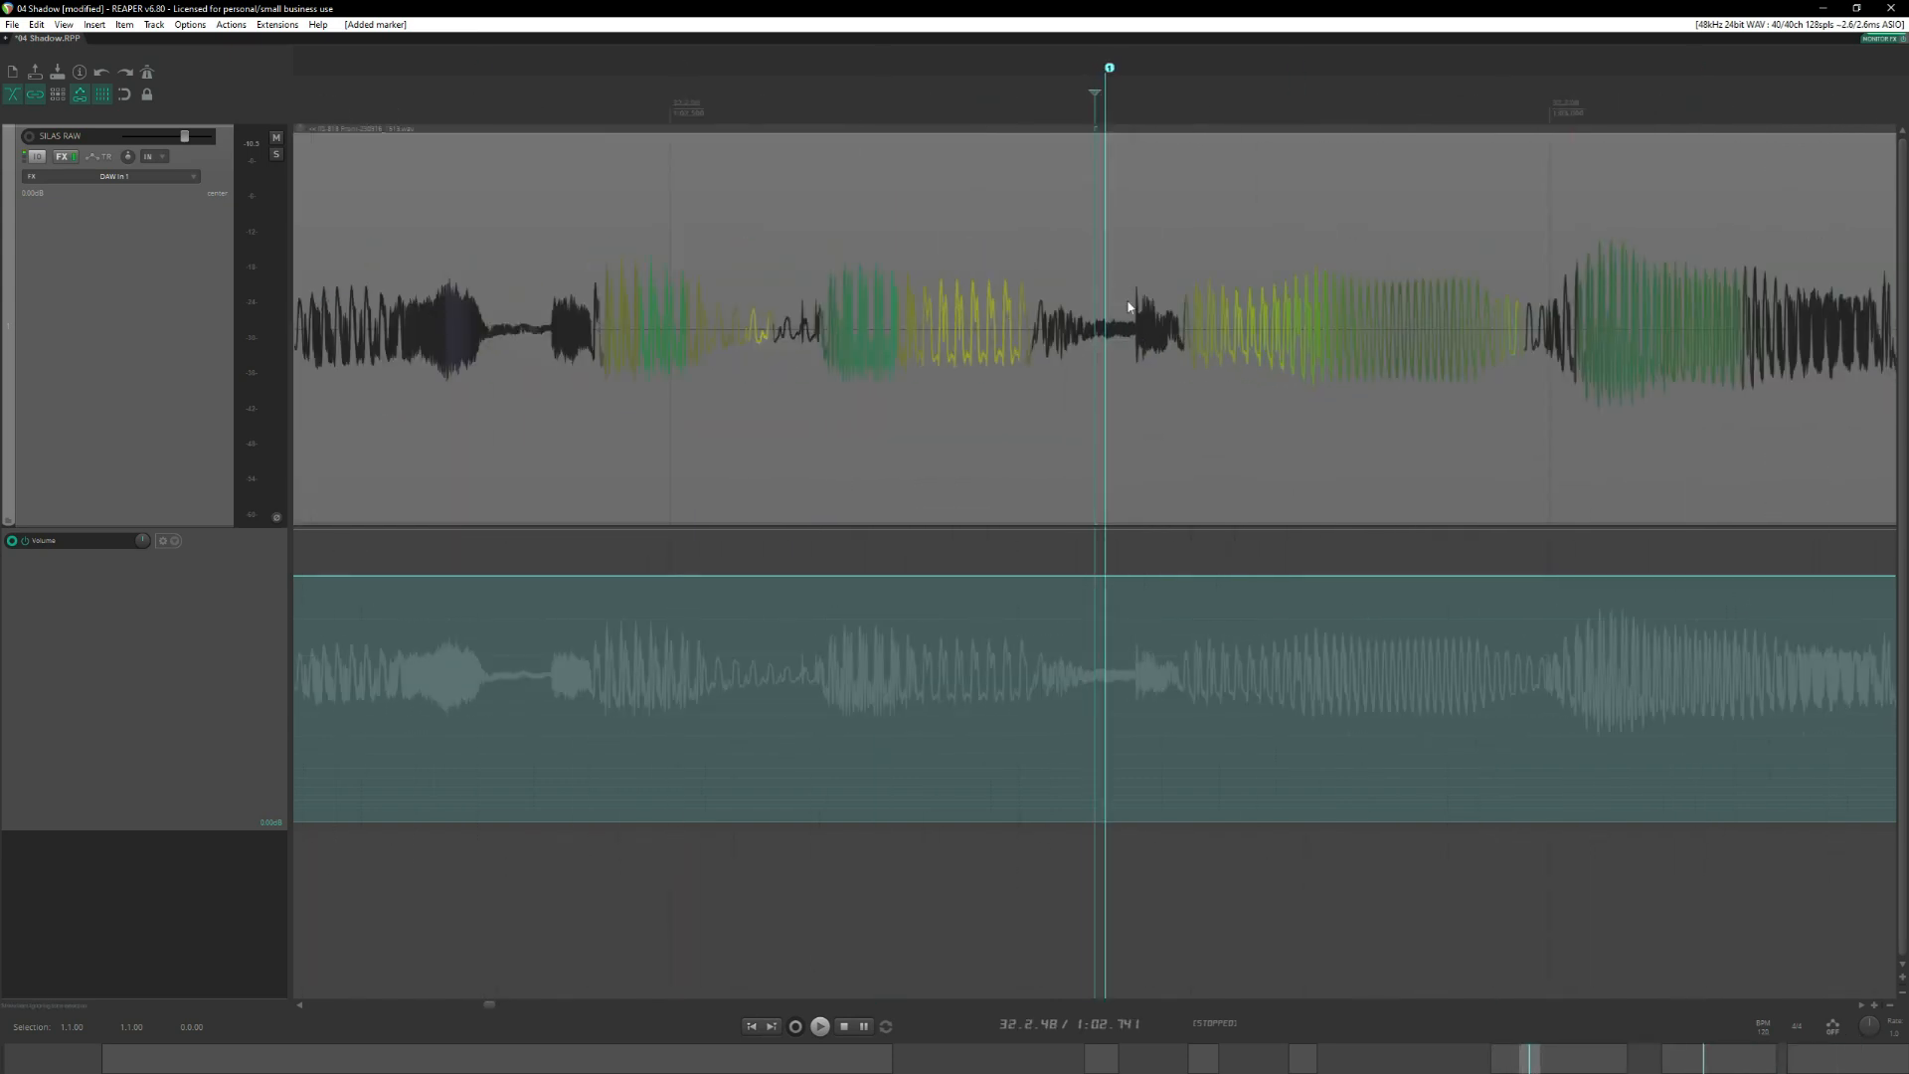
{"action": "left_click", "coordinate": [1132, 111]}
{"action": "left_click_drag", "start_coordinate": [1122, 114], "coordinate": [1183, 121]}
{"action": "key", "text": "space"}
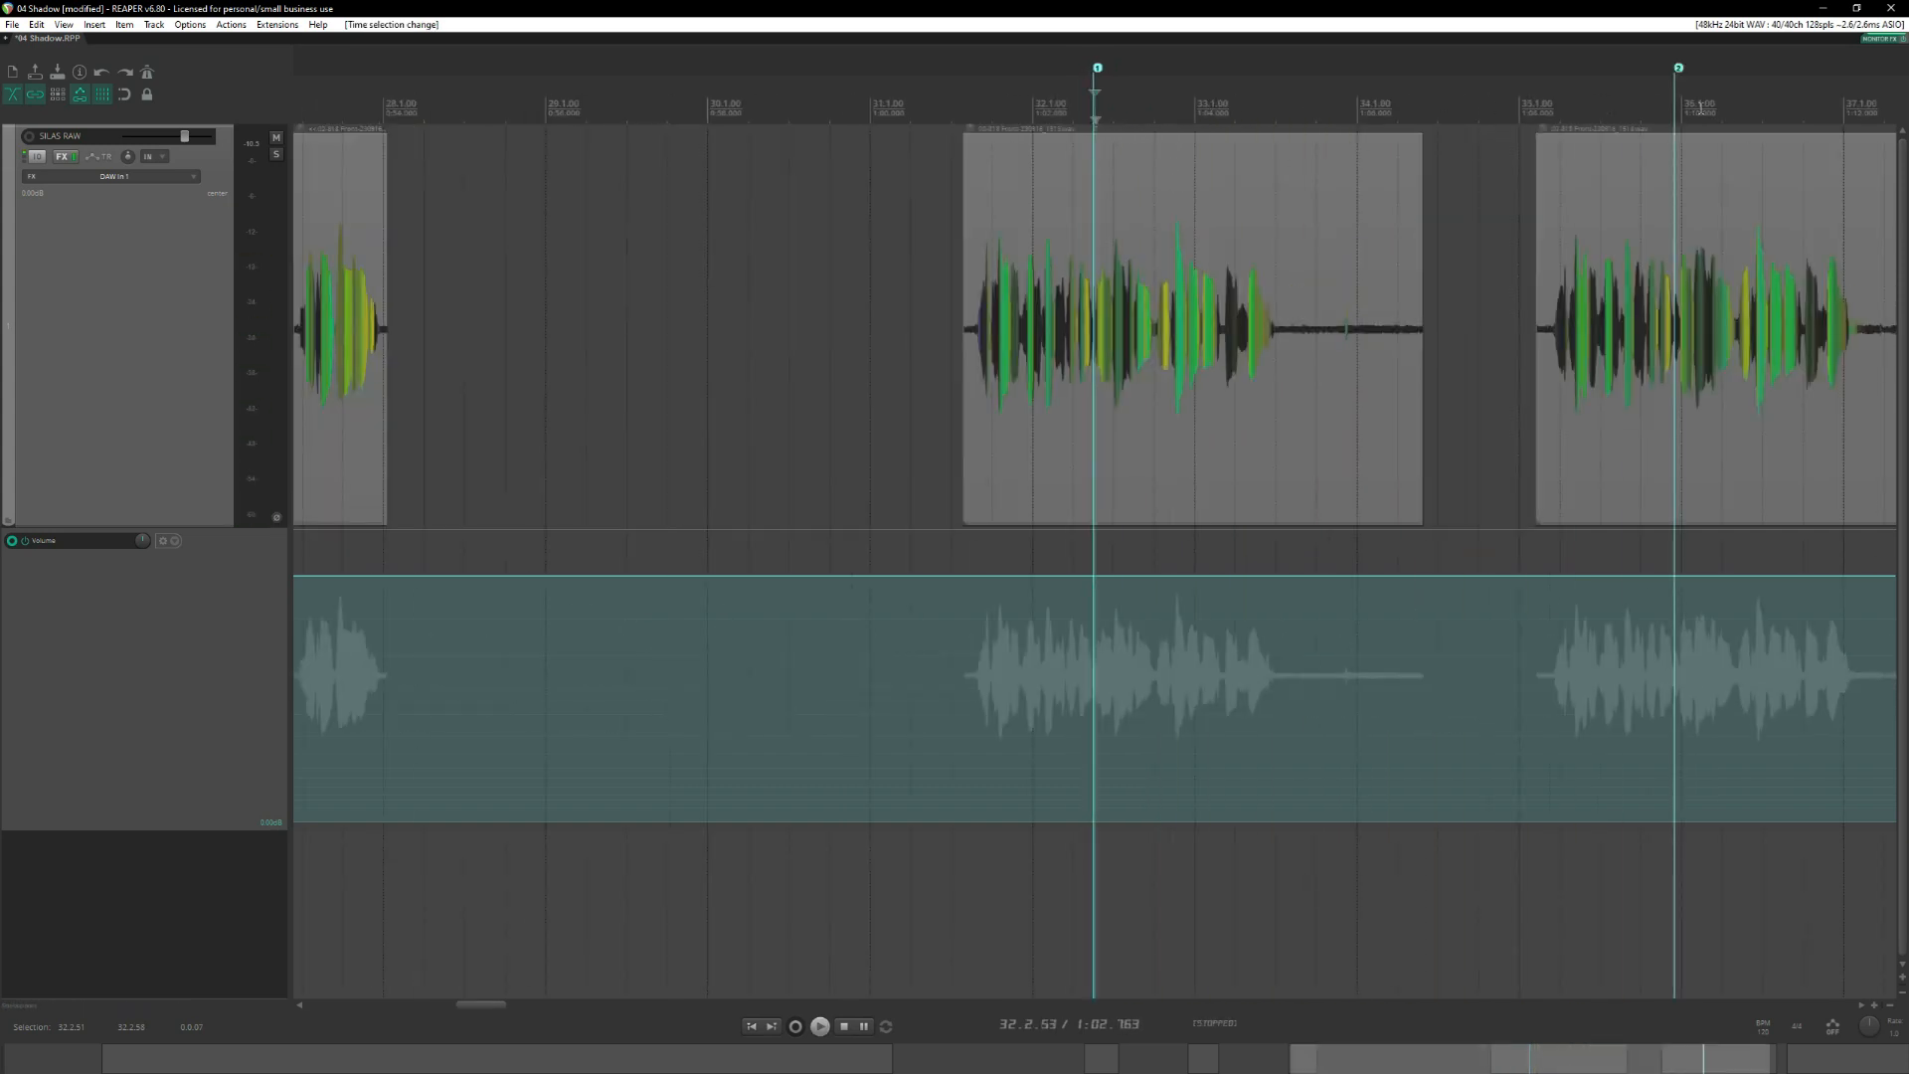
{"action": "scroll", "coordinate": [974, 297], "scroll_direction": "right", "scroll_amount": 3}
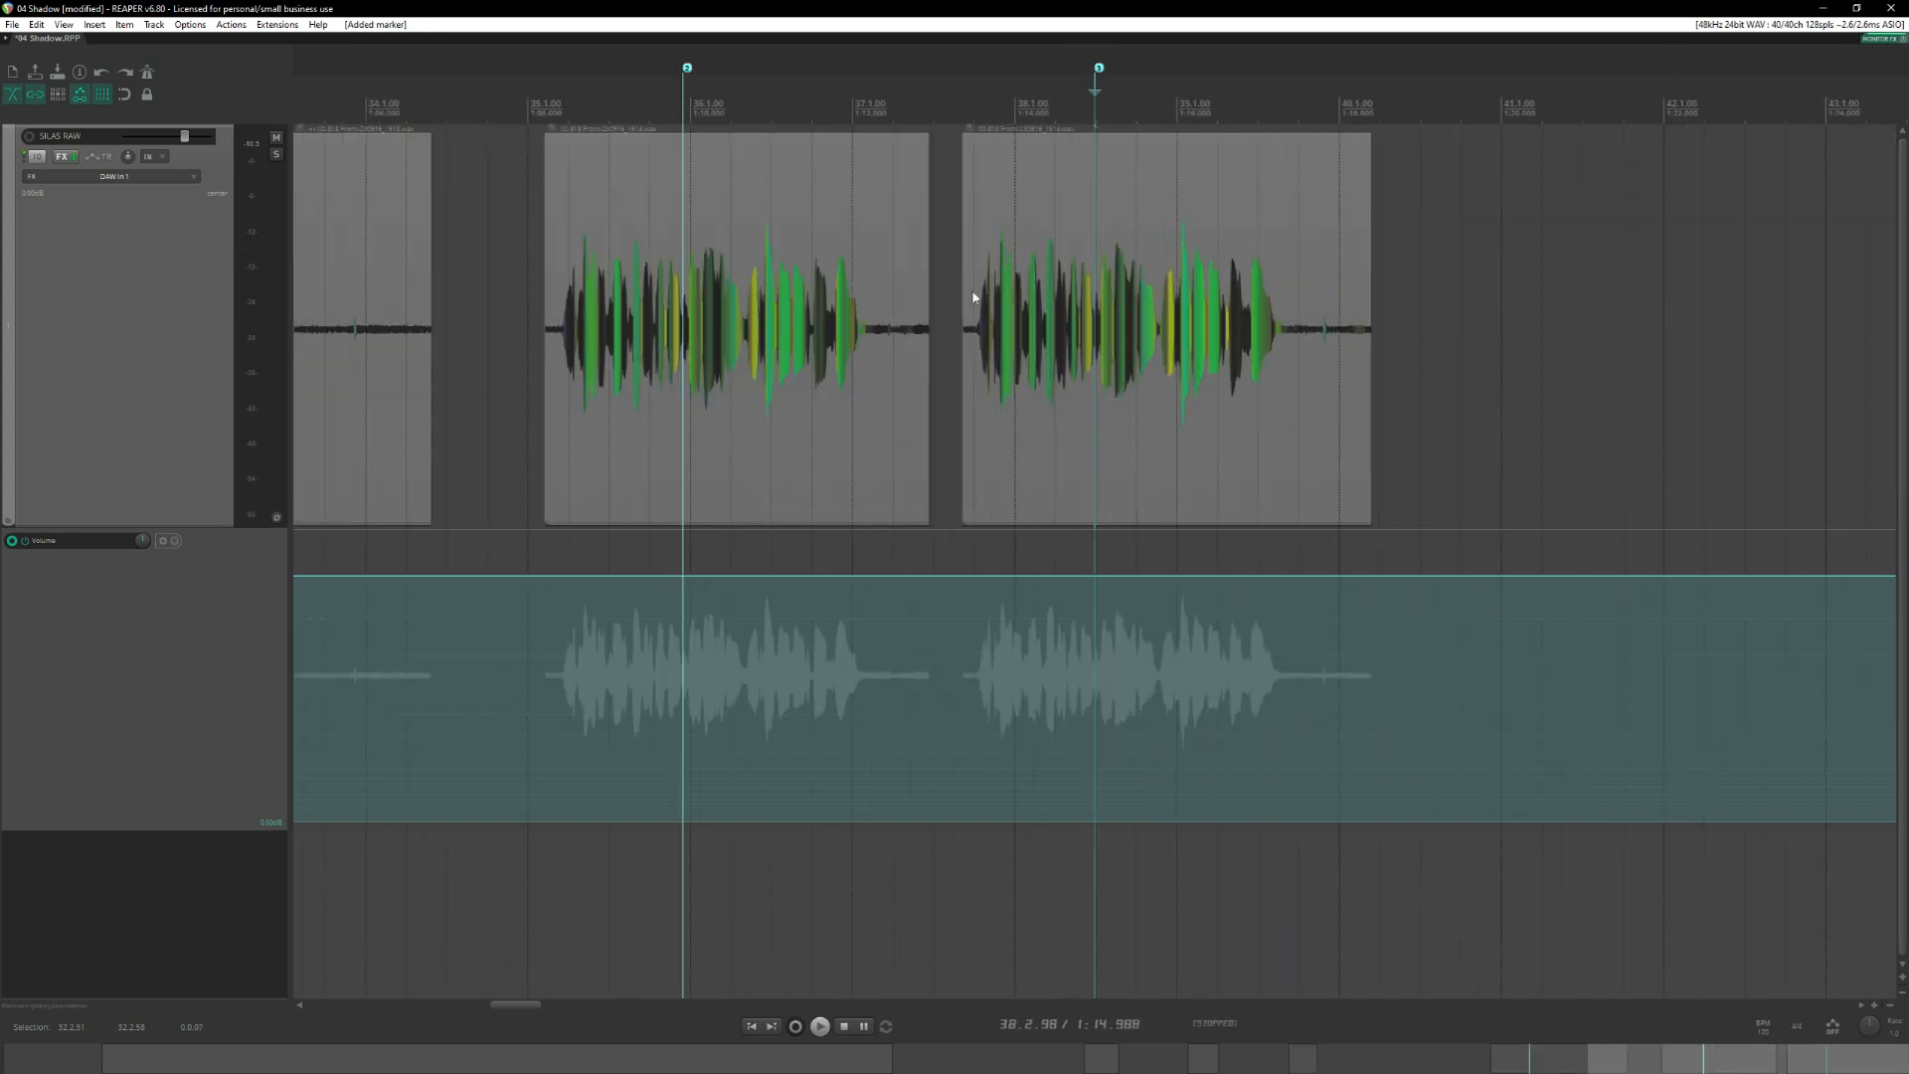
Audition the first longer phrase from 31.3.49, and clear the short time selection beside its marker.
{"action": "scroll", "coordinate": [995, 298], "scroll_direction": "left", "scroll_amount": 3}
{"action": "left_click", "coordinate": [586, 120]}
{"action": "scroll", "coordinate": [1034, 414], "scroll_direction": "up", "scroll_amount": 5}
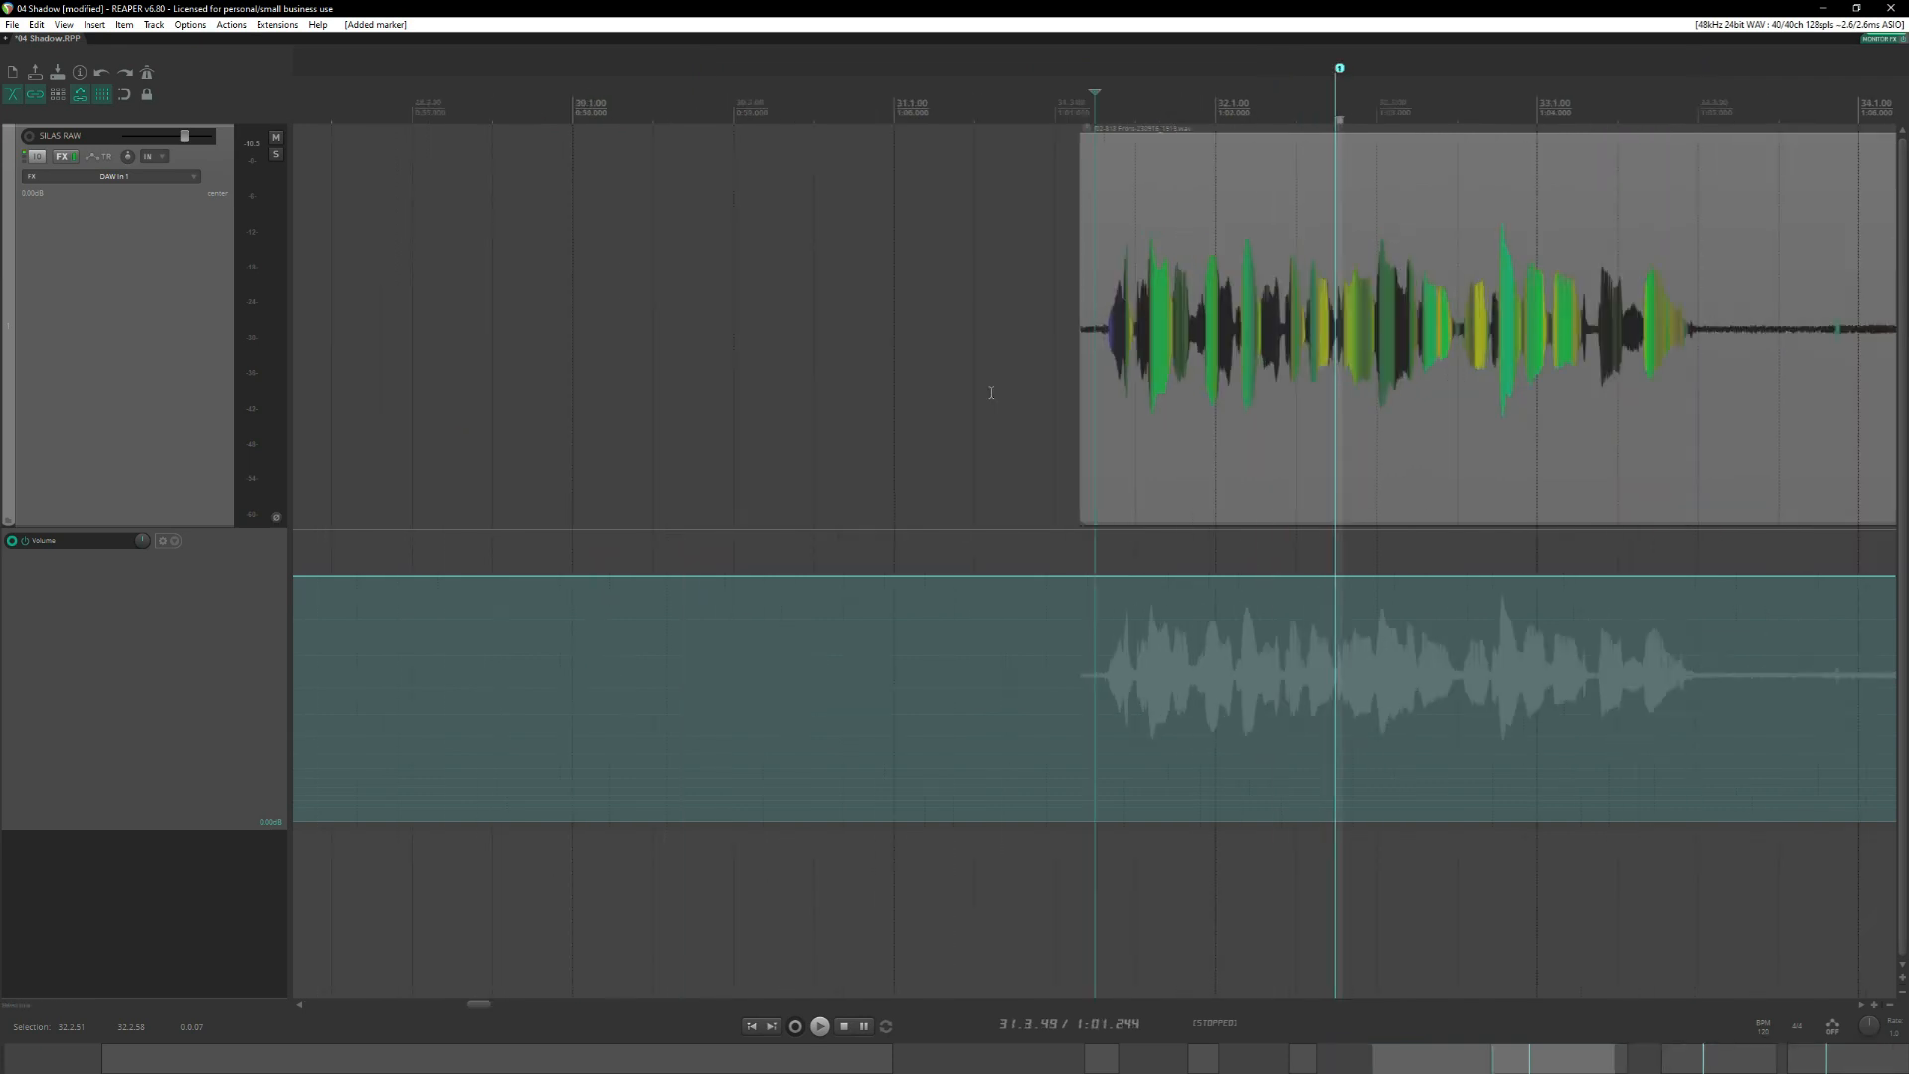
{"action": "scroll", "coordinate": [1034, 418], "scroll_direction": "left", "scroll_amount": 1}
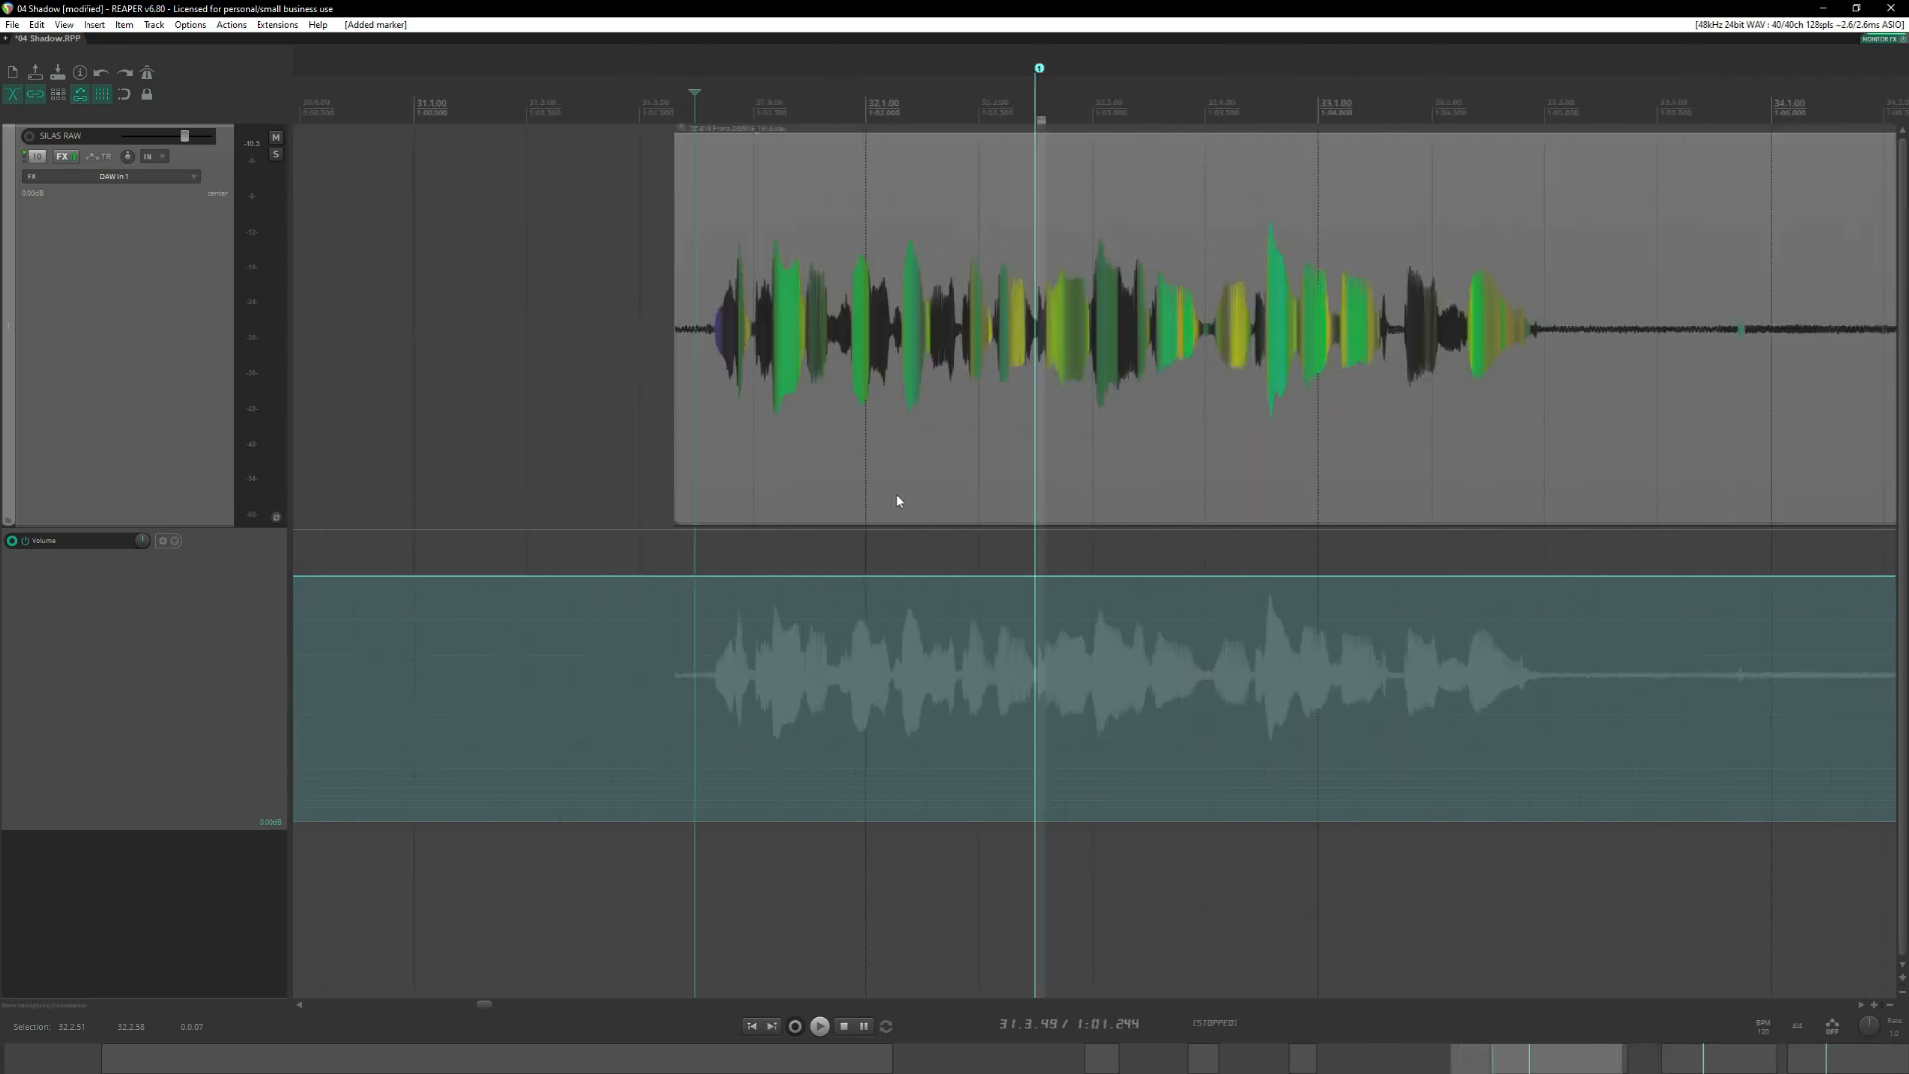
{"action": "key", "text": "space"}
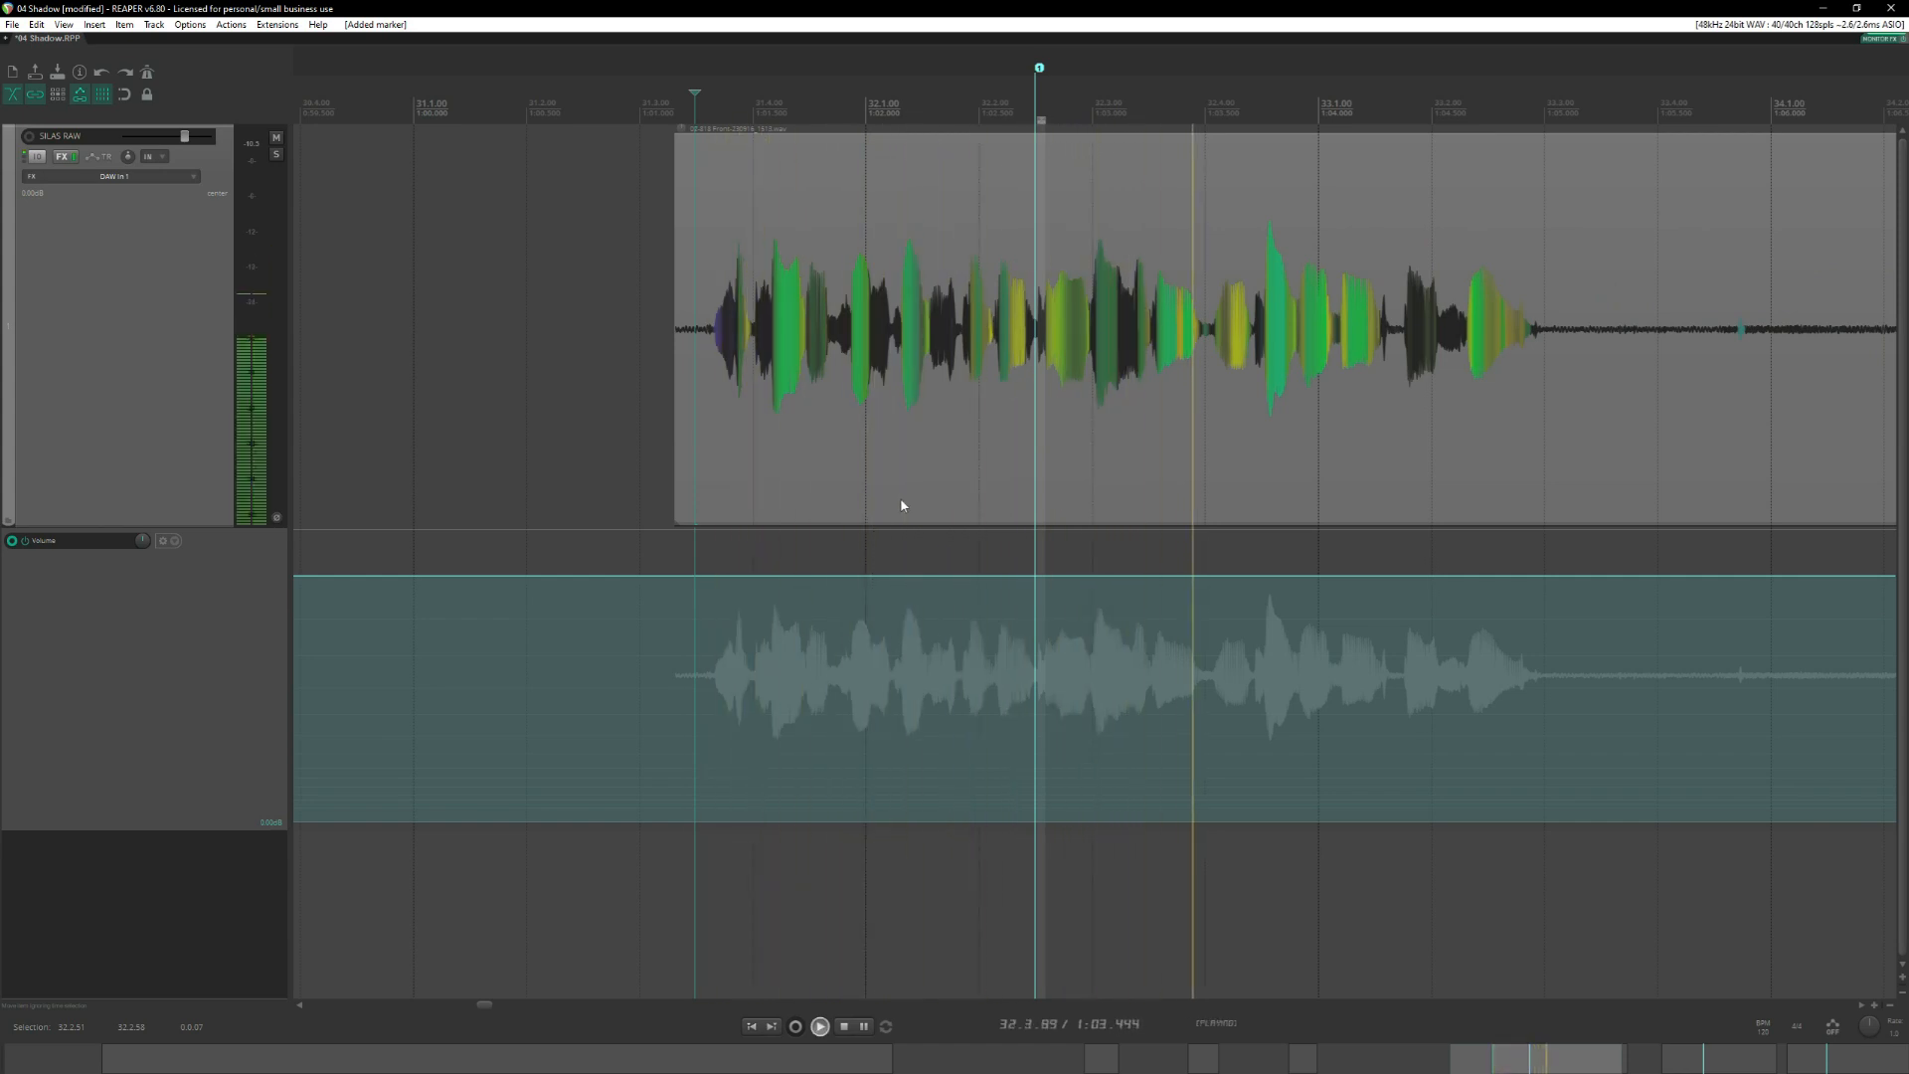
{"action": "key", "text": "space"}
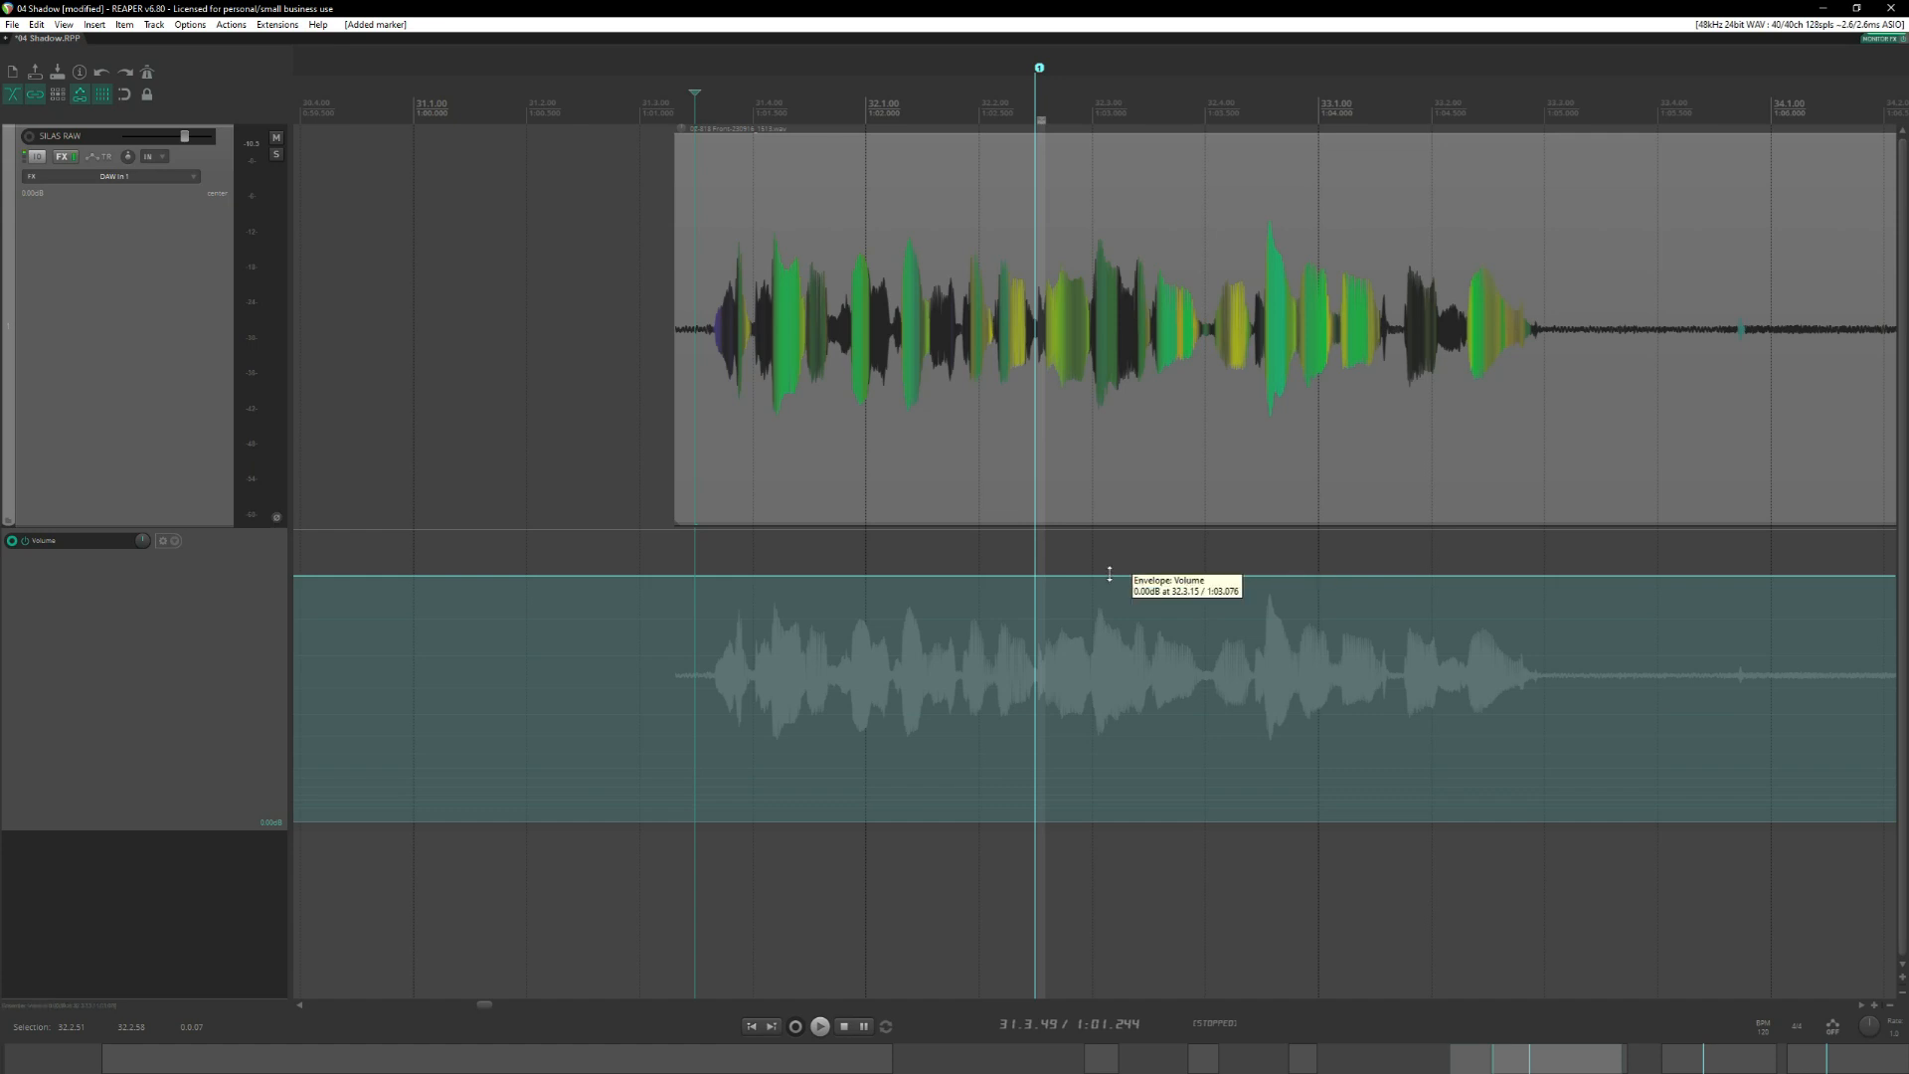
{"action": "key", "text": "Escape"}
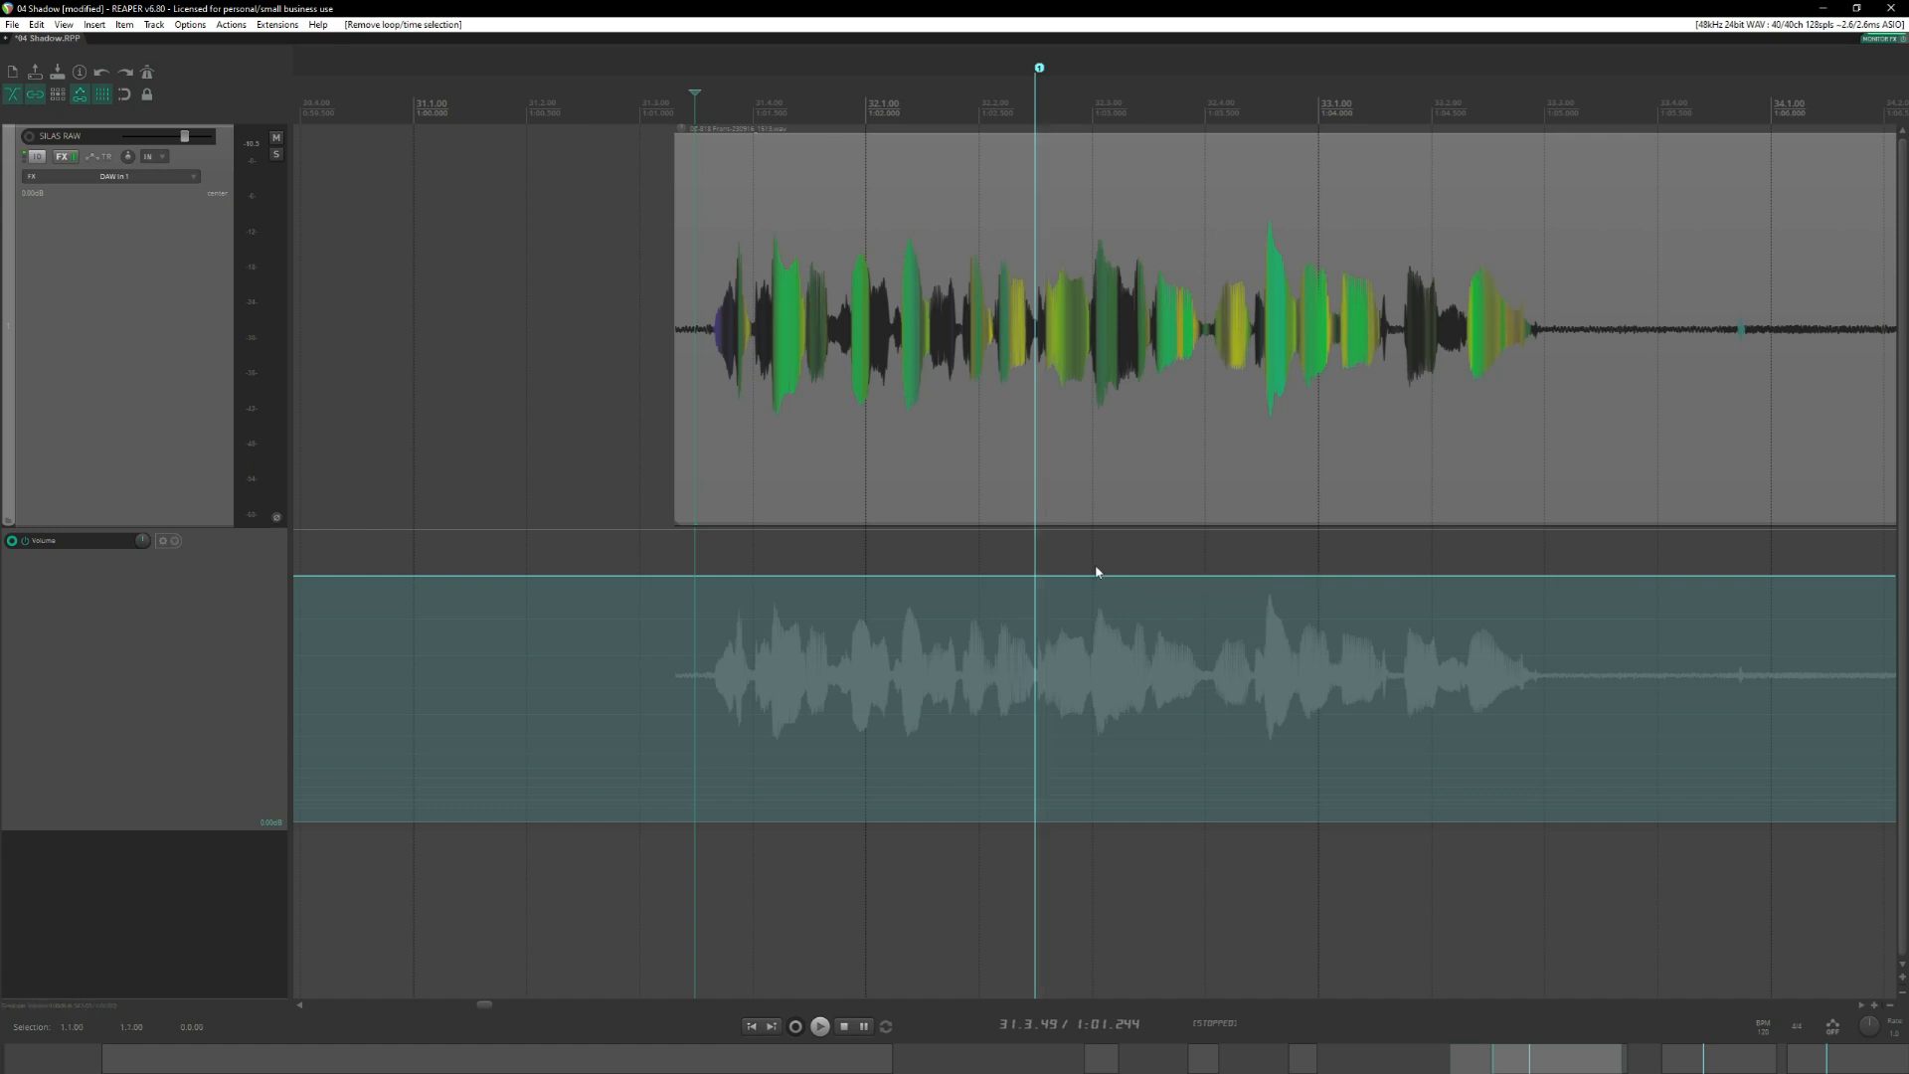
Select the time range from 32.2.49 to 32.4.02 in the first longer phrase and raise the volume envelope within it.
{"action": "scroll", "coordinate": [1091, 565], "scroll_direction": "right", "scroll_amount": 1}
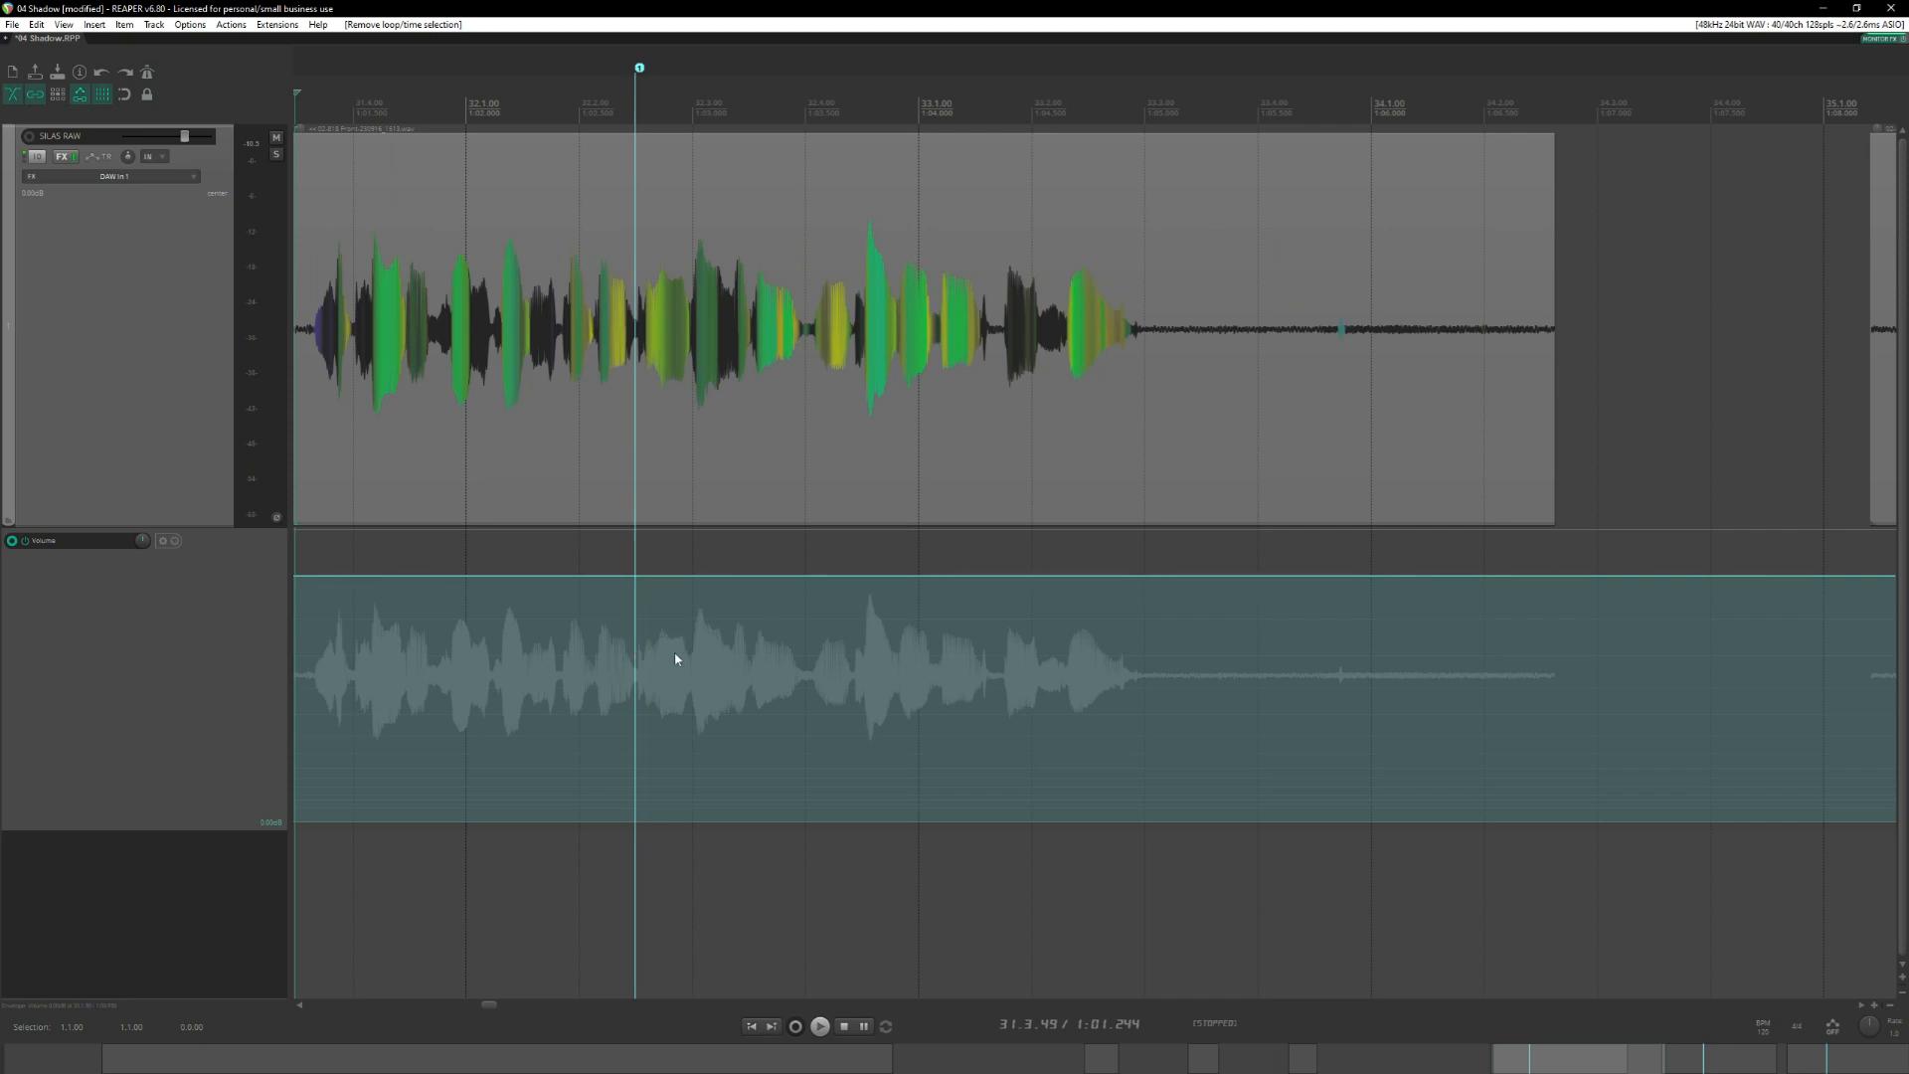
{"action": "scroll", "coordinate": [1205, 656], "scroll_direction": "up", "scroll_amount": 2}
{"action": "left_click", "coordinate": [1583, 113]}
{"action": "scroll", "coordinate": [1599, 145], "scroll_direction": "right", "scroll_amount": 4}
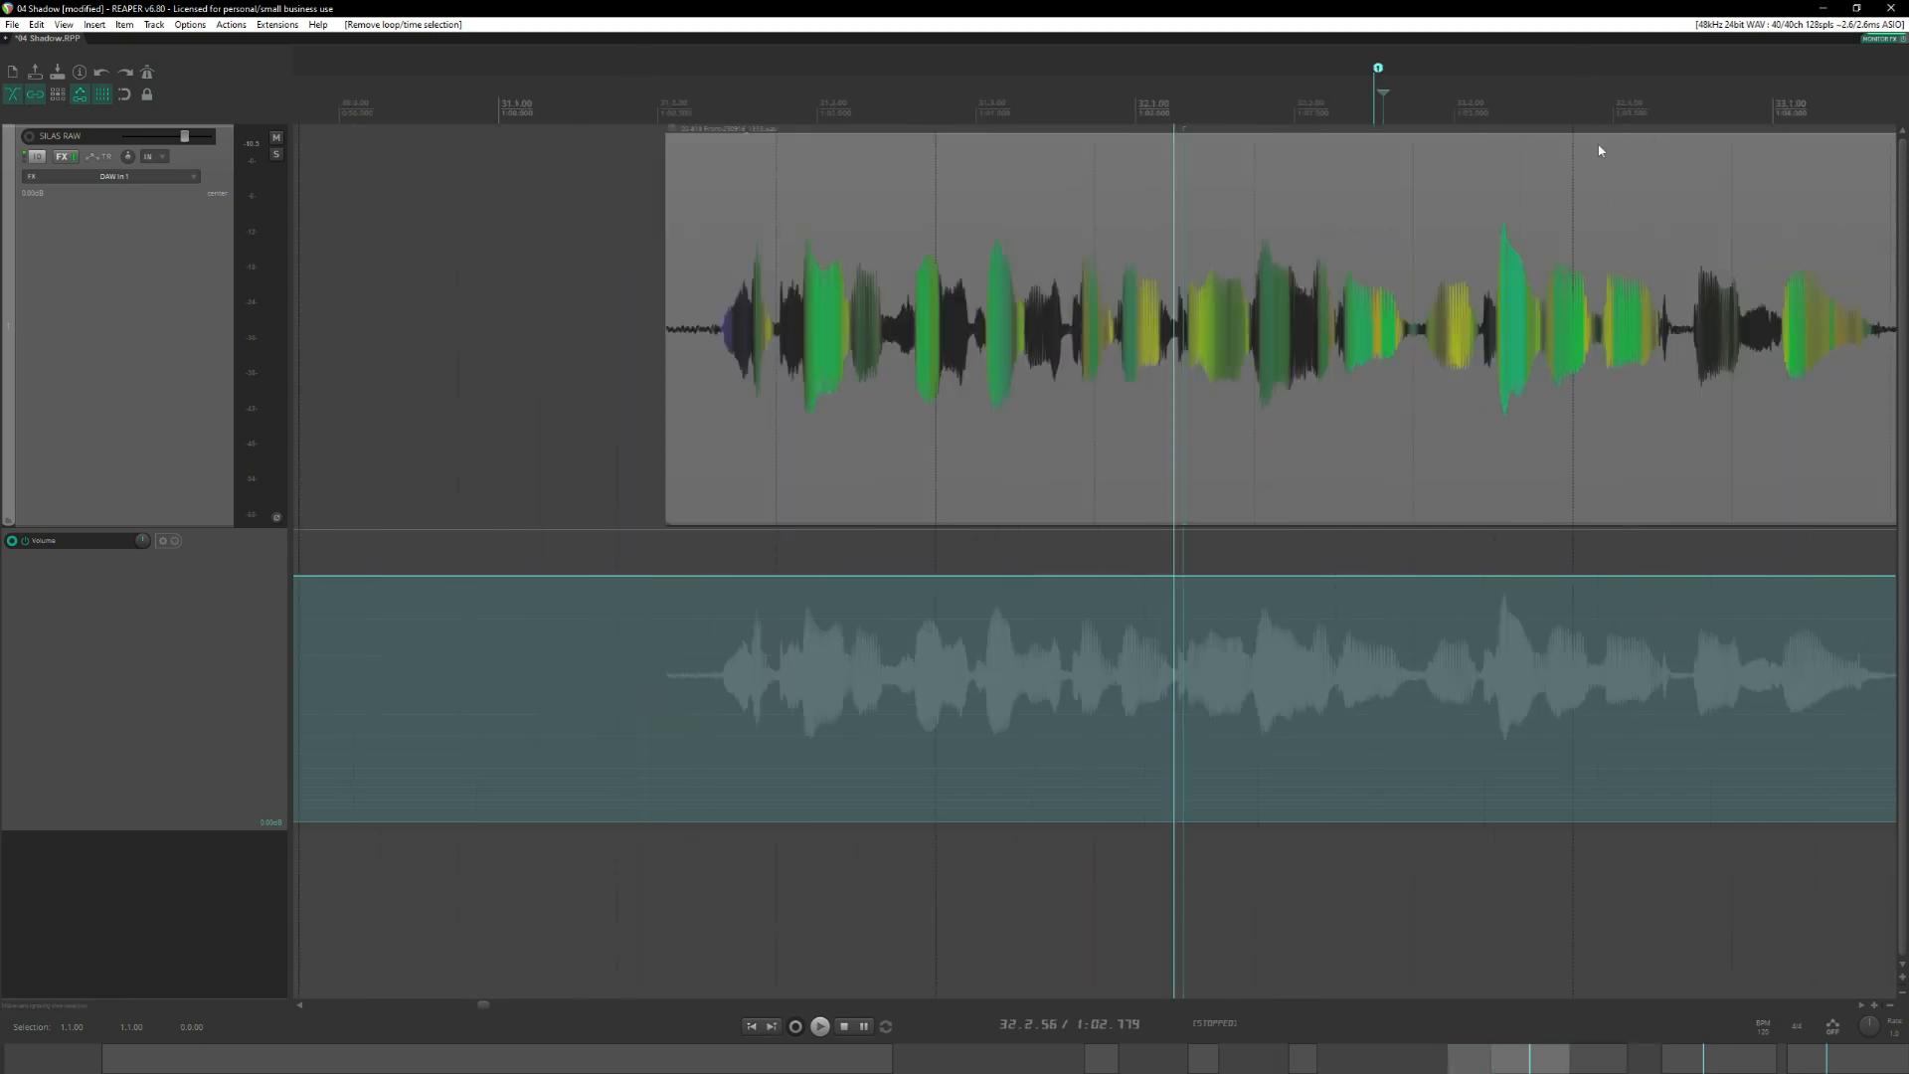
{"action": "scroll", "coordinate": [1213, 368], "scroll_direction": "left", "scroll_amount": 1}
{"action": "scroll", "coordinate": [1177, 414], "scroll_direction": "up", "scroll_amount": 4}
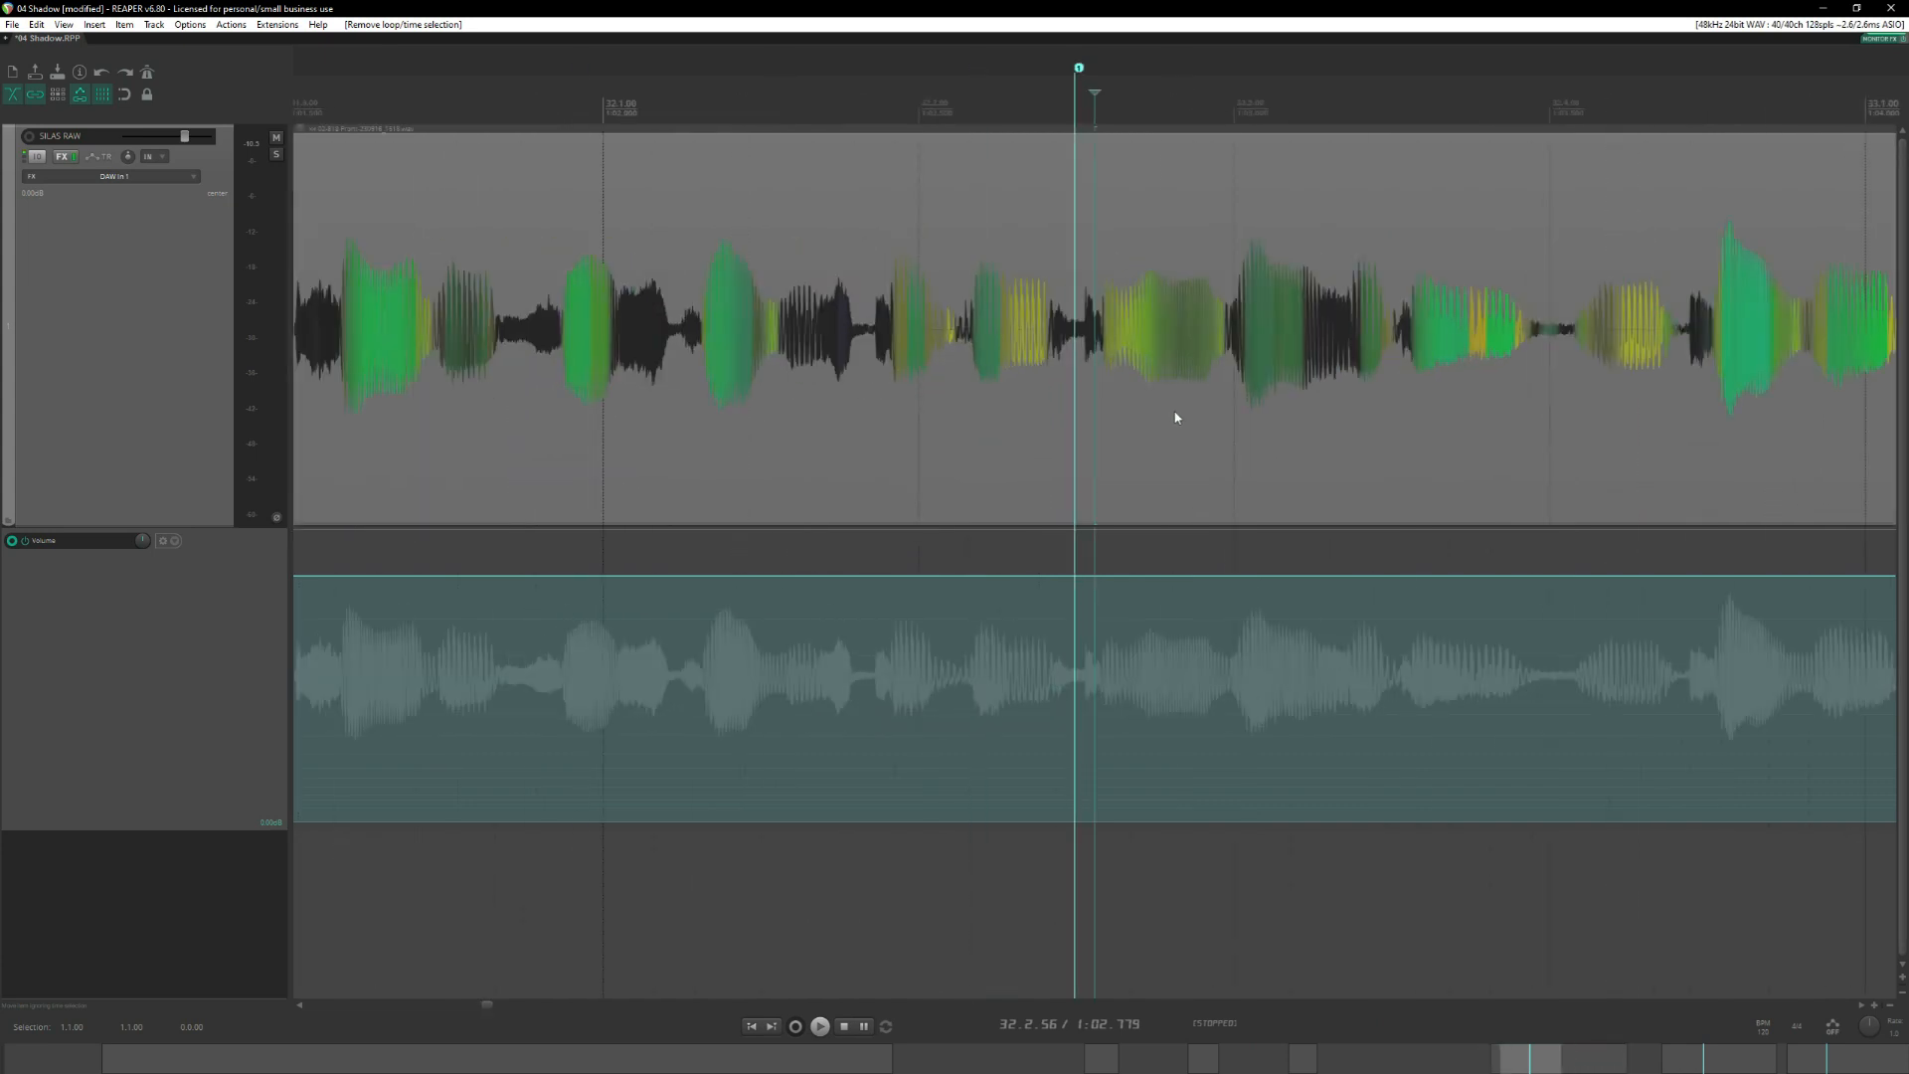
{"action": "left_click_drag", "start_coordinate": [1063, 647], "coordinate": [1743, 668]}
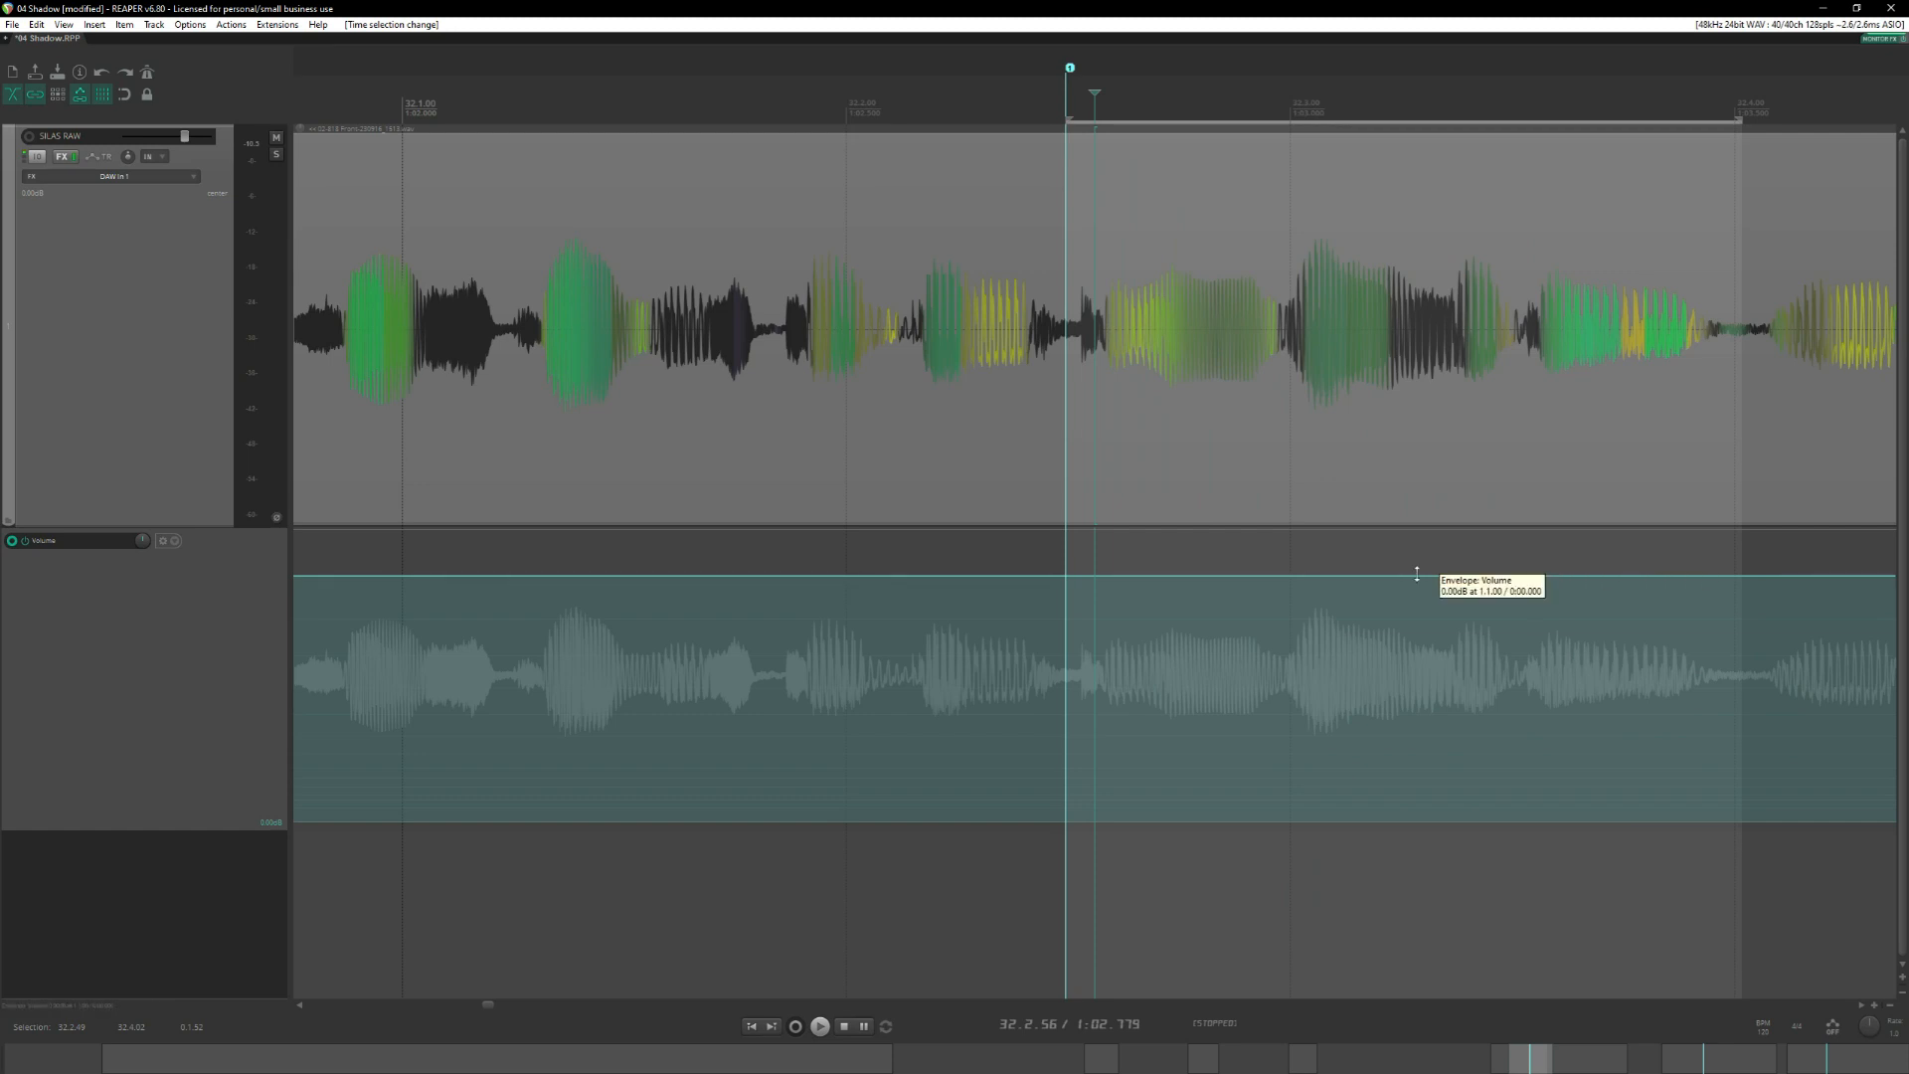
{"action": "left_click_drag", "start_coordinate": [1417, 574], "coordinate": [1417, 557]}
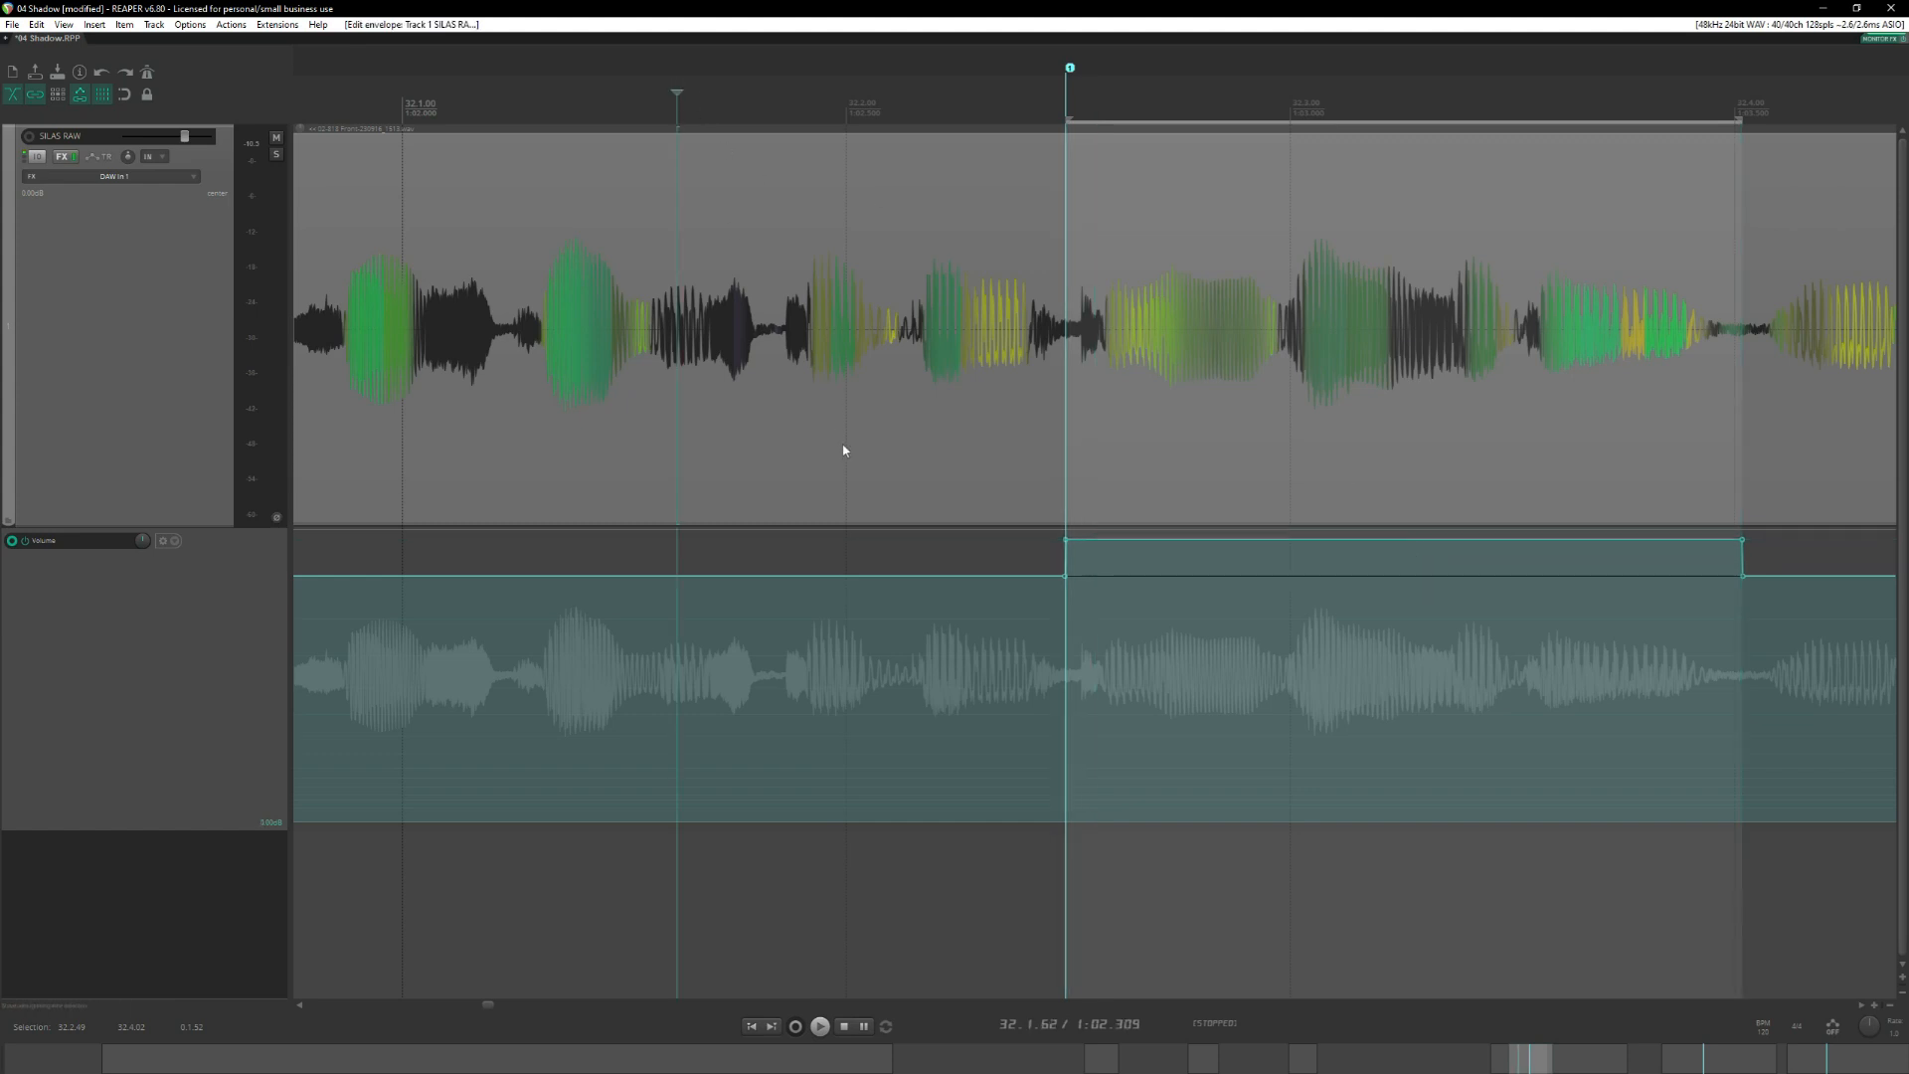
Audition the first longer phrase from 31.3.53 to judge the volume boost.
{"action": "scroll", "coordinate": [845, 463], "scroll_direction": "down", "scroll_amount": 3}
{"action": "left_click", "coordinate": [763, 103]}
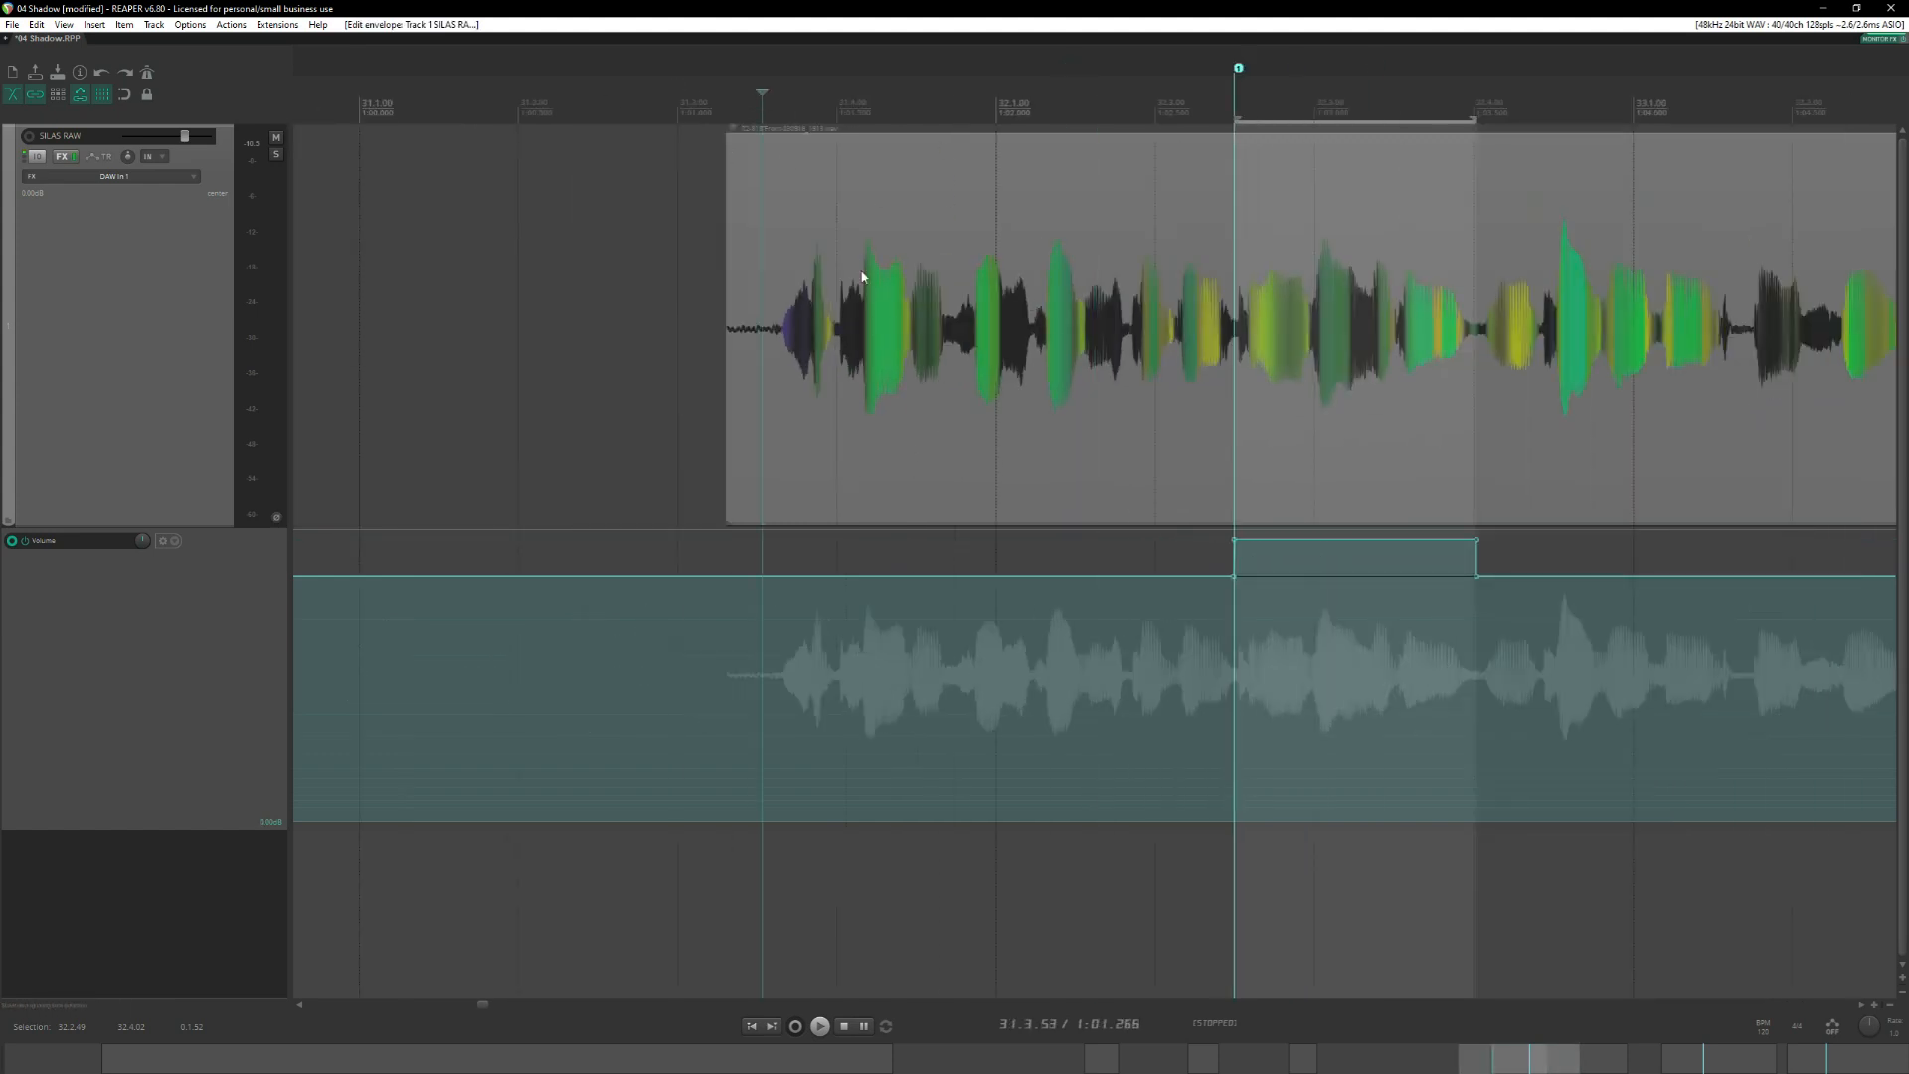
{"action": "key", "text": "space"}
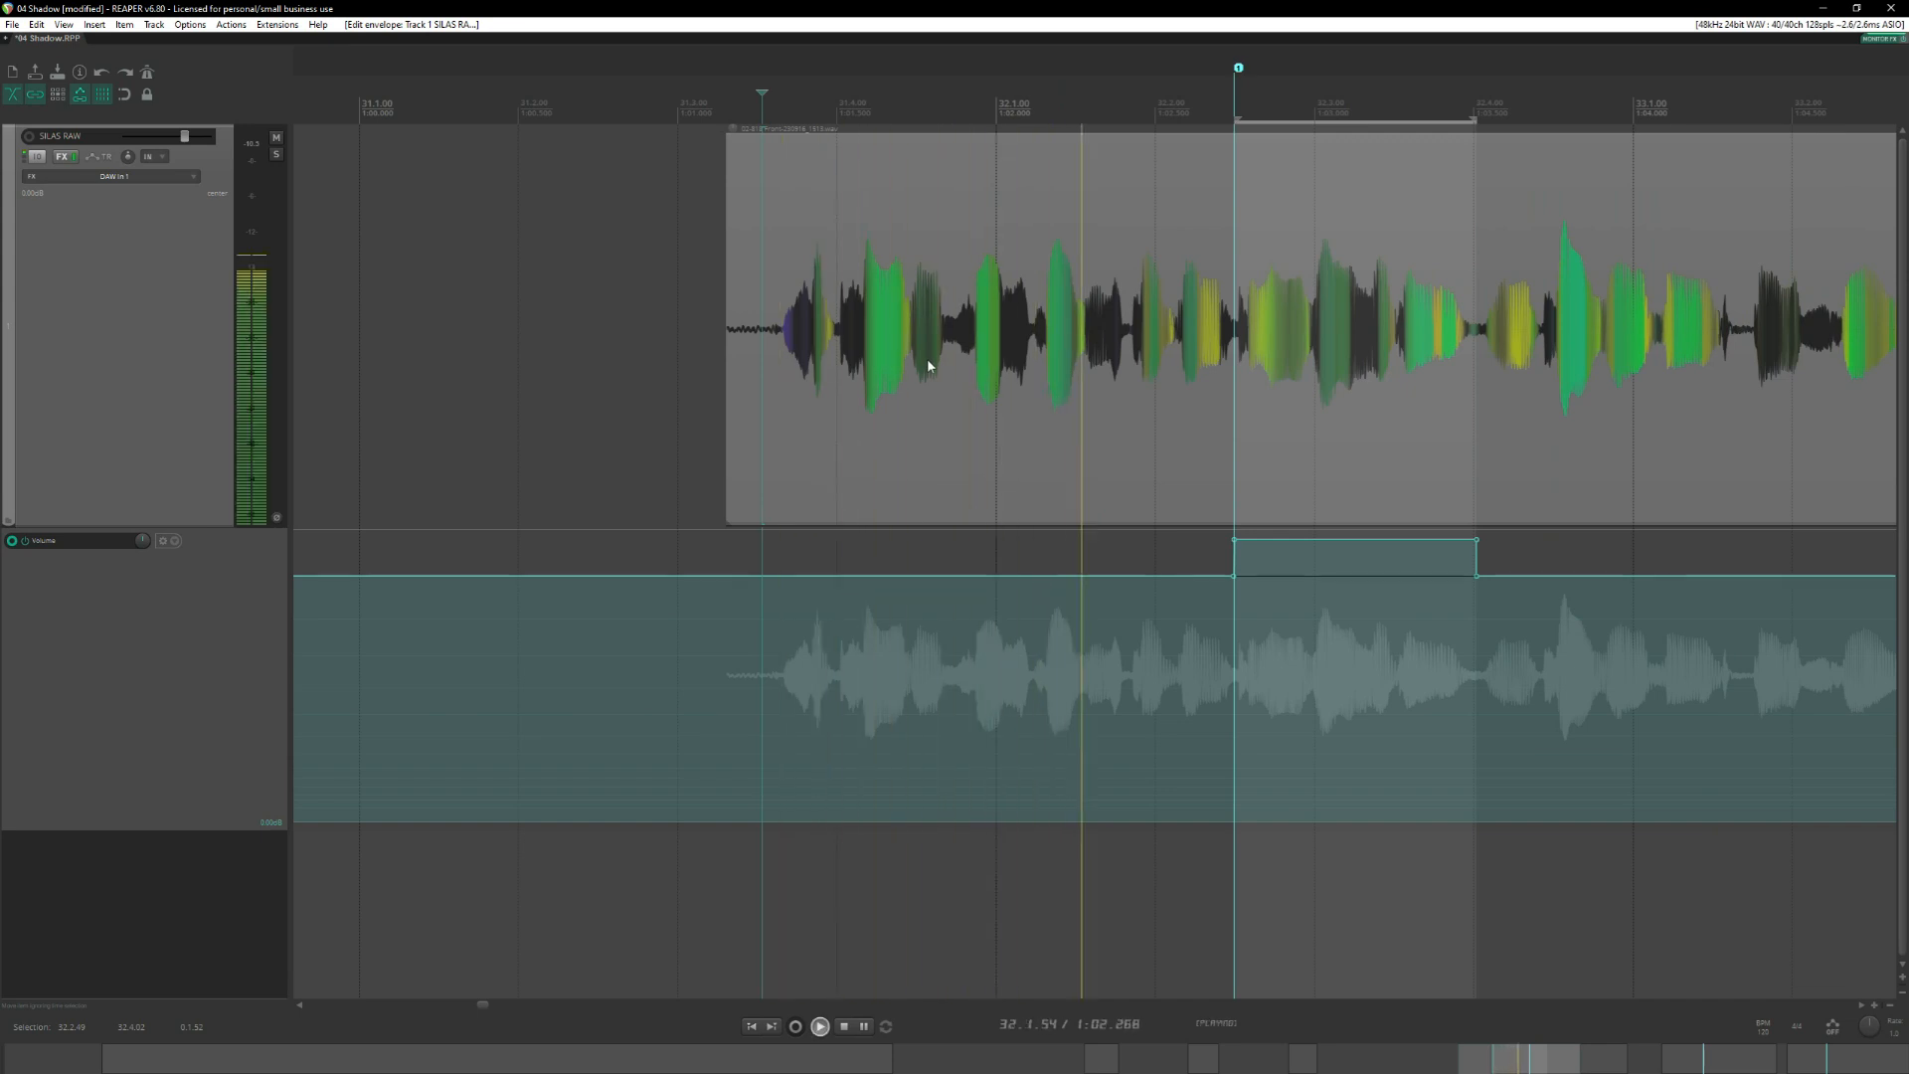
{"action": "key", "text": "space"}
{"action": "scroll", "coordinate": [930, 363], "scroll_direction": "right", "scroll_amount": 5}
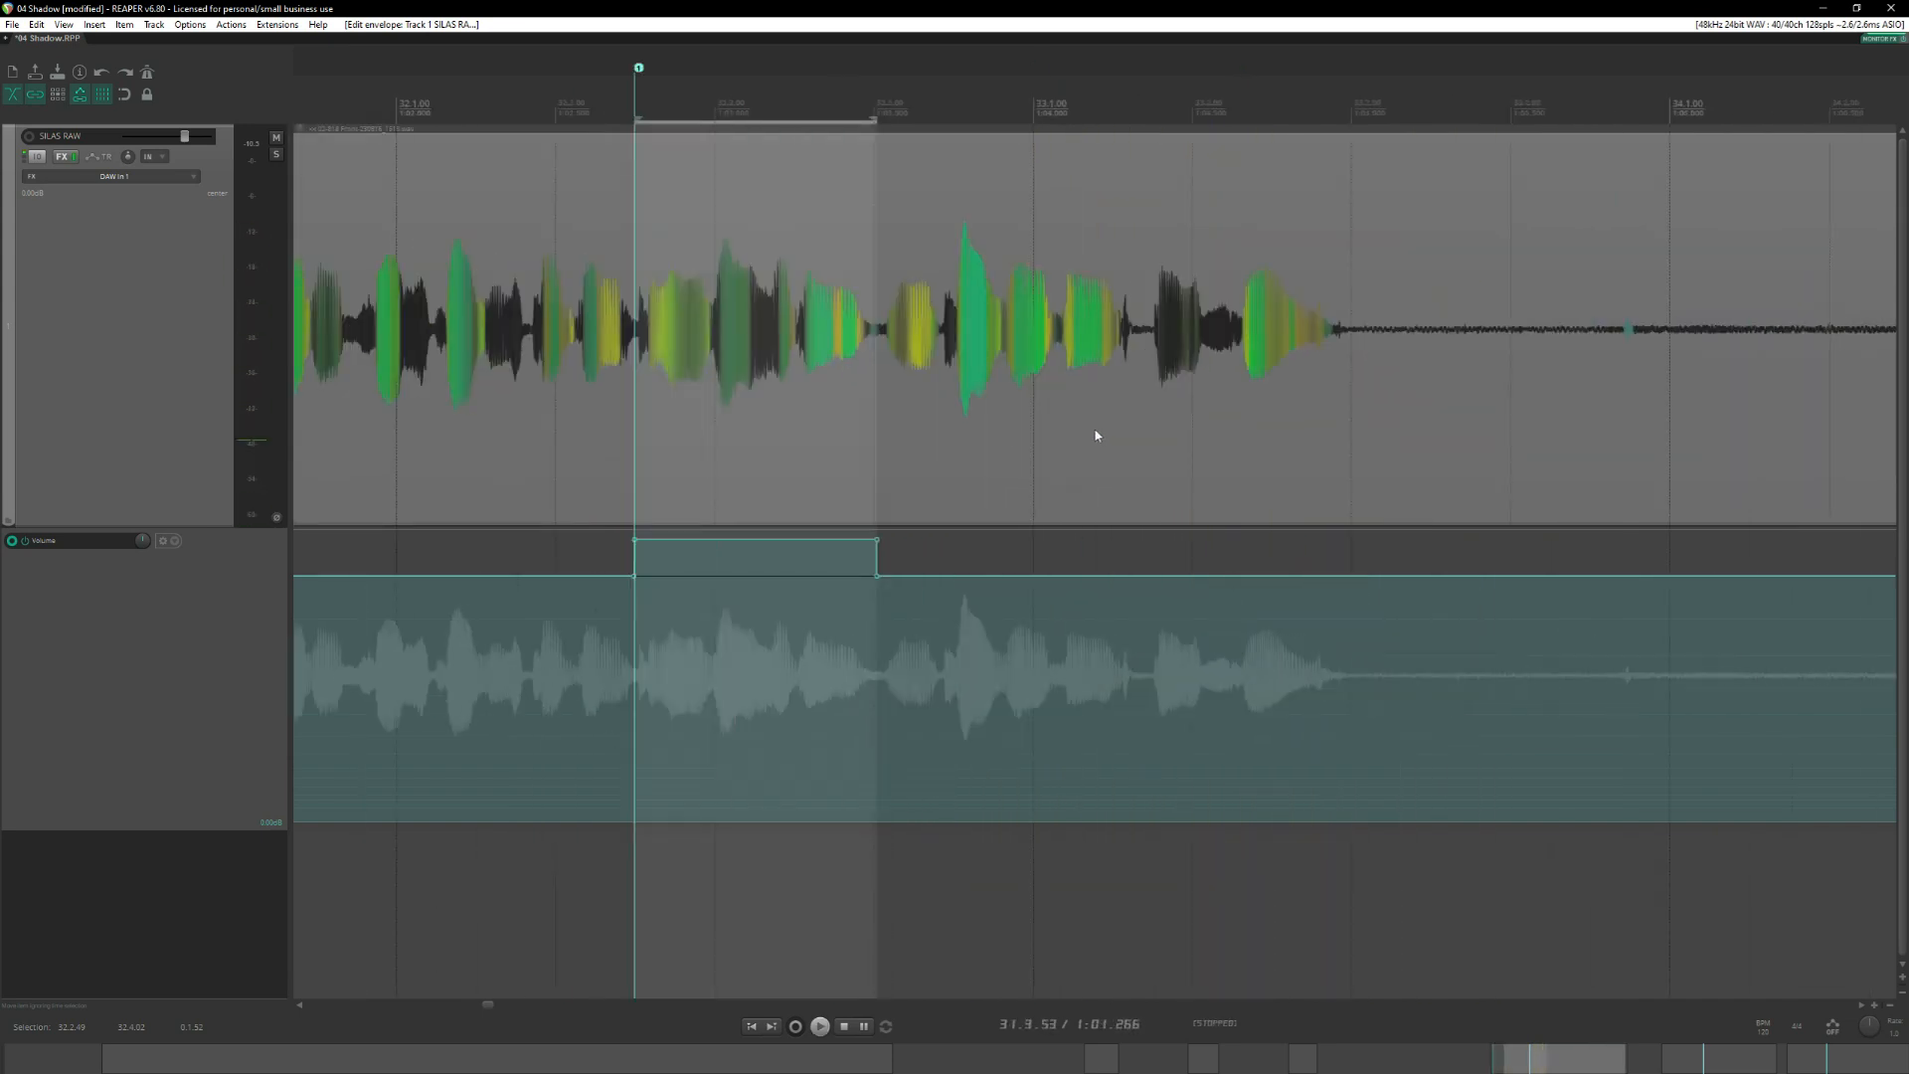
Lower the boosted envelope segment to about +1.40 dB and audition the first longer phrase from 31.3.38.
{"action": "left_click_drag", "start_coordinate": [725, 540], "coordinate": [725, 551]}
{"action": "scroll", "coordinate": [716, 234], "scroll_direction": "left", "scroll_amount": 3}
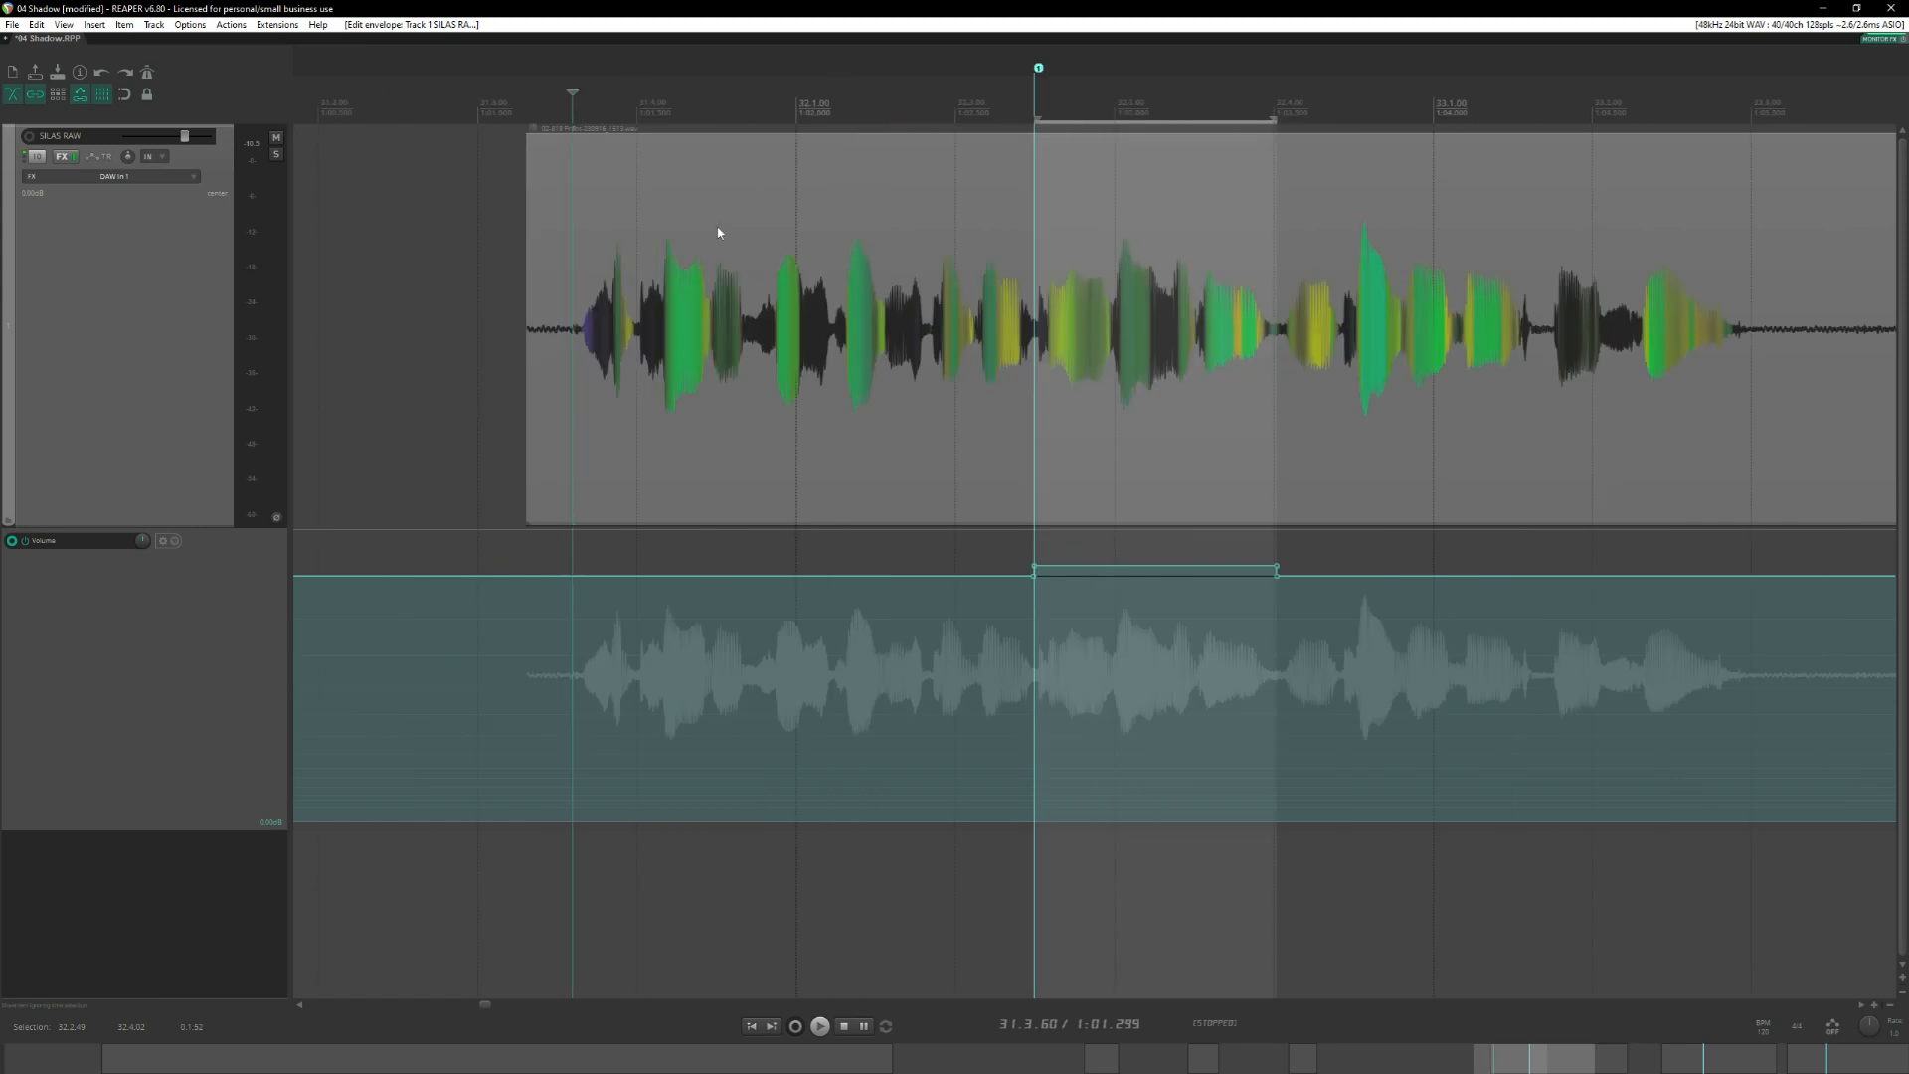
{"action": "left_click", "coordinate": [536, 97]}
{"action": "key", "text": "space"}
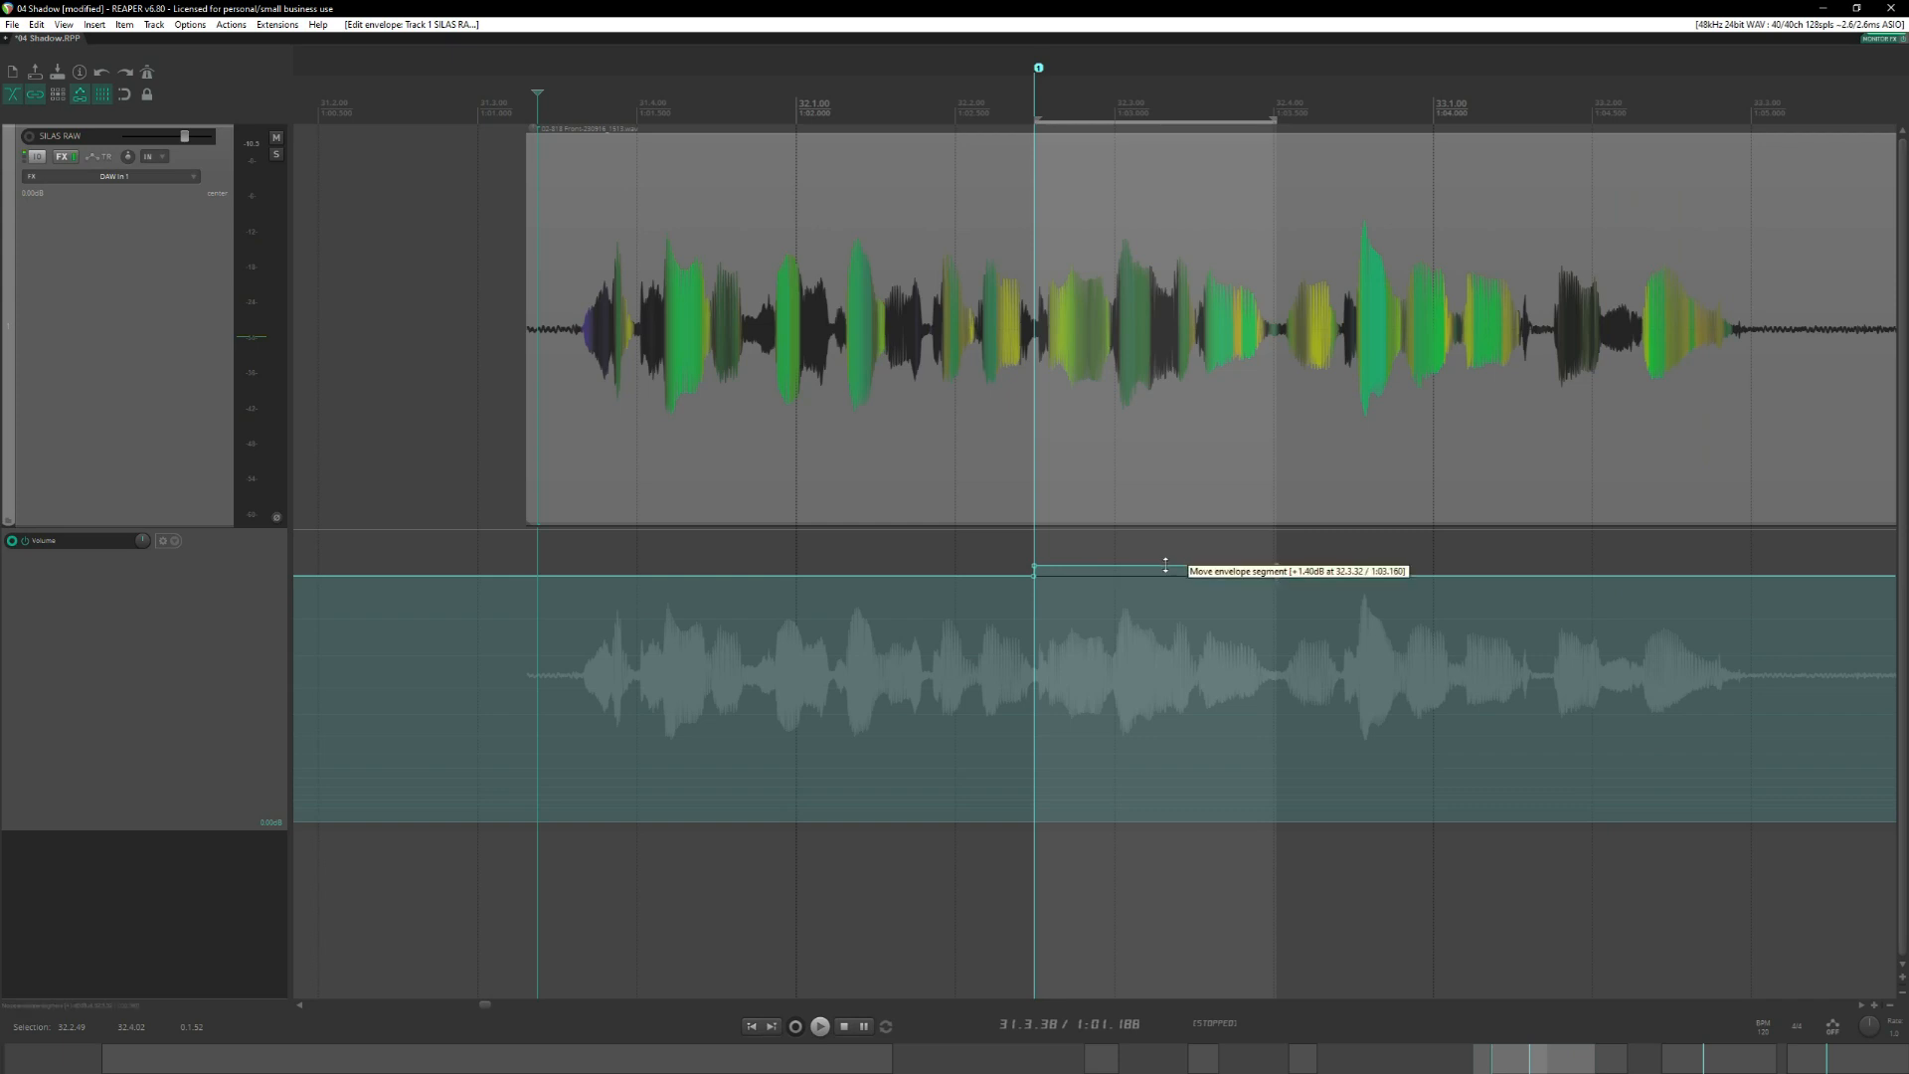
Raise the boosted envelope segment between 32.2.49 and 32.4.02 slightly and audition the phrase from 31.3.34.
{"action": "left_click_drag", "start_coordinate": [1165, 565], "coordinate": [1166, 560]}
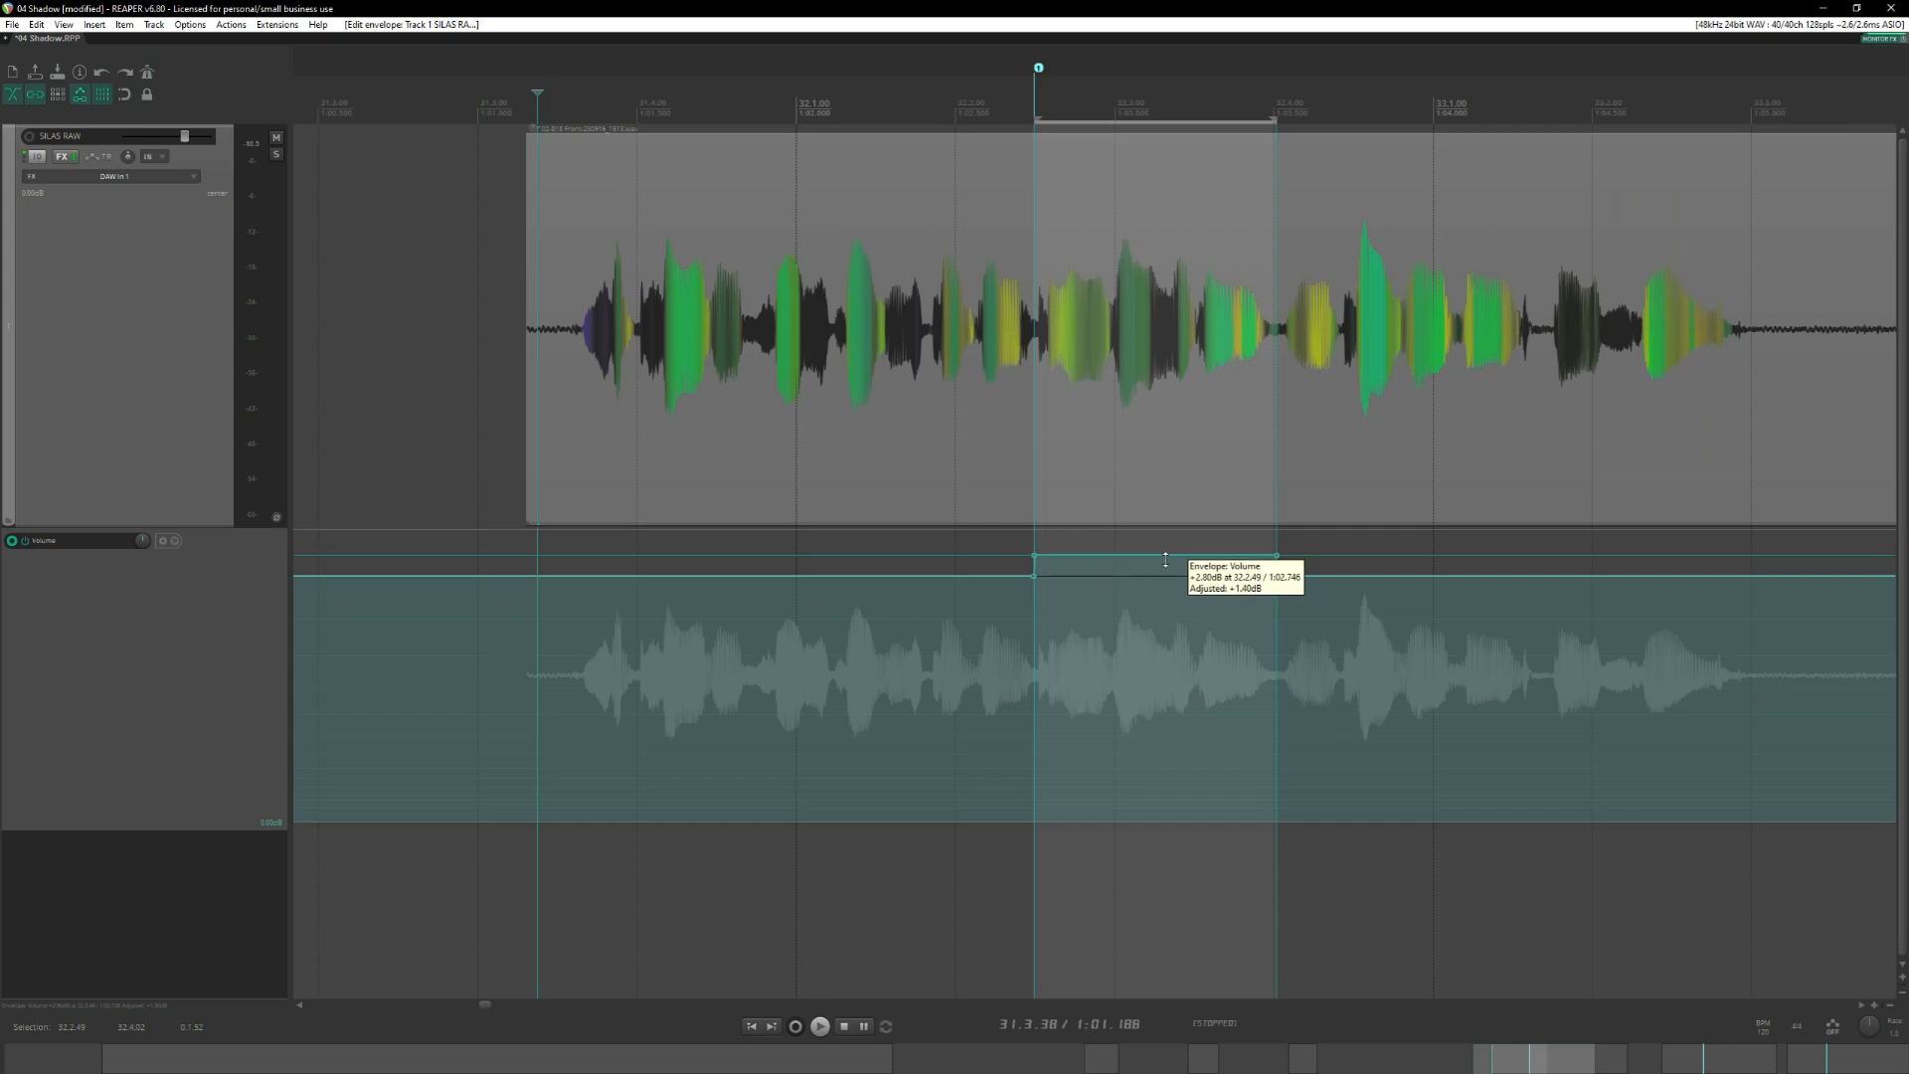
{"action": "left_click", "coordinate": [531, 101]}
{"action": "key", "text": "space"}
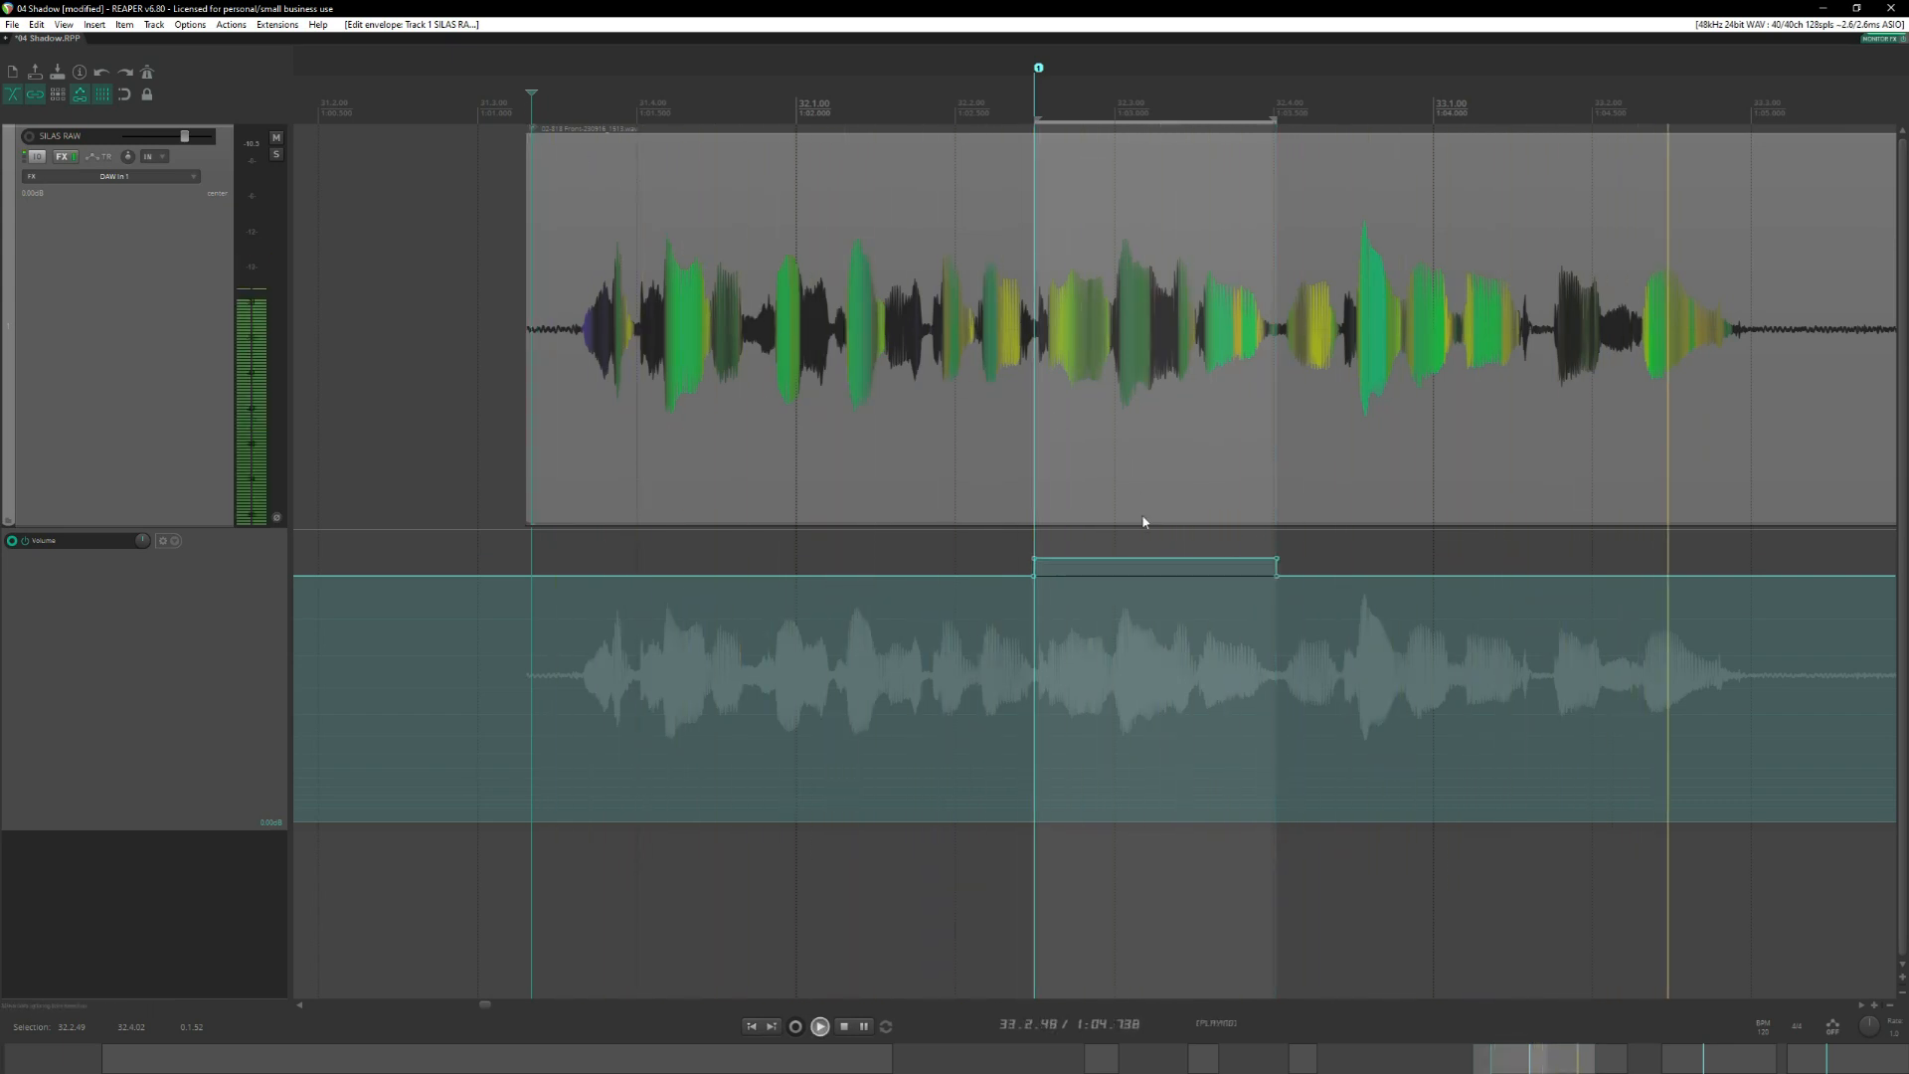
{"action": "key", "text": "space"}
{"action": "scroll", "coordinate": [1333, 450], "scroll_direction": "right", "scroll_amount": 5}
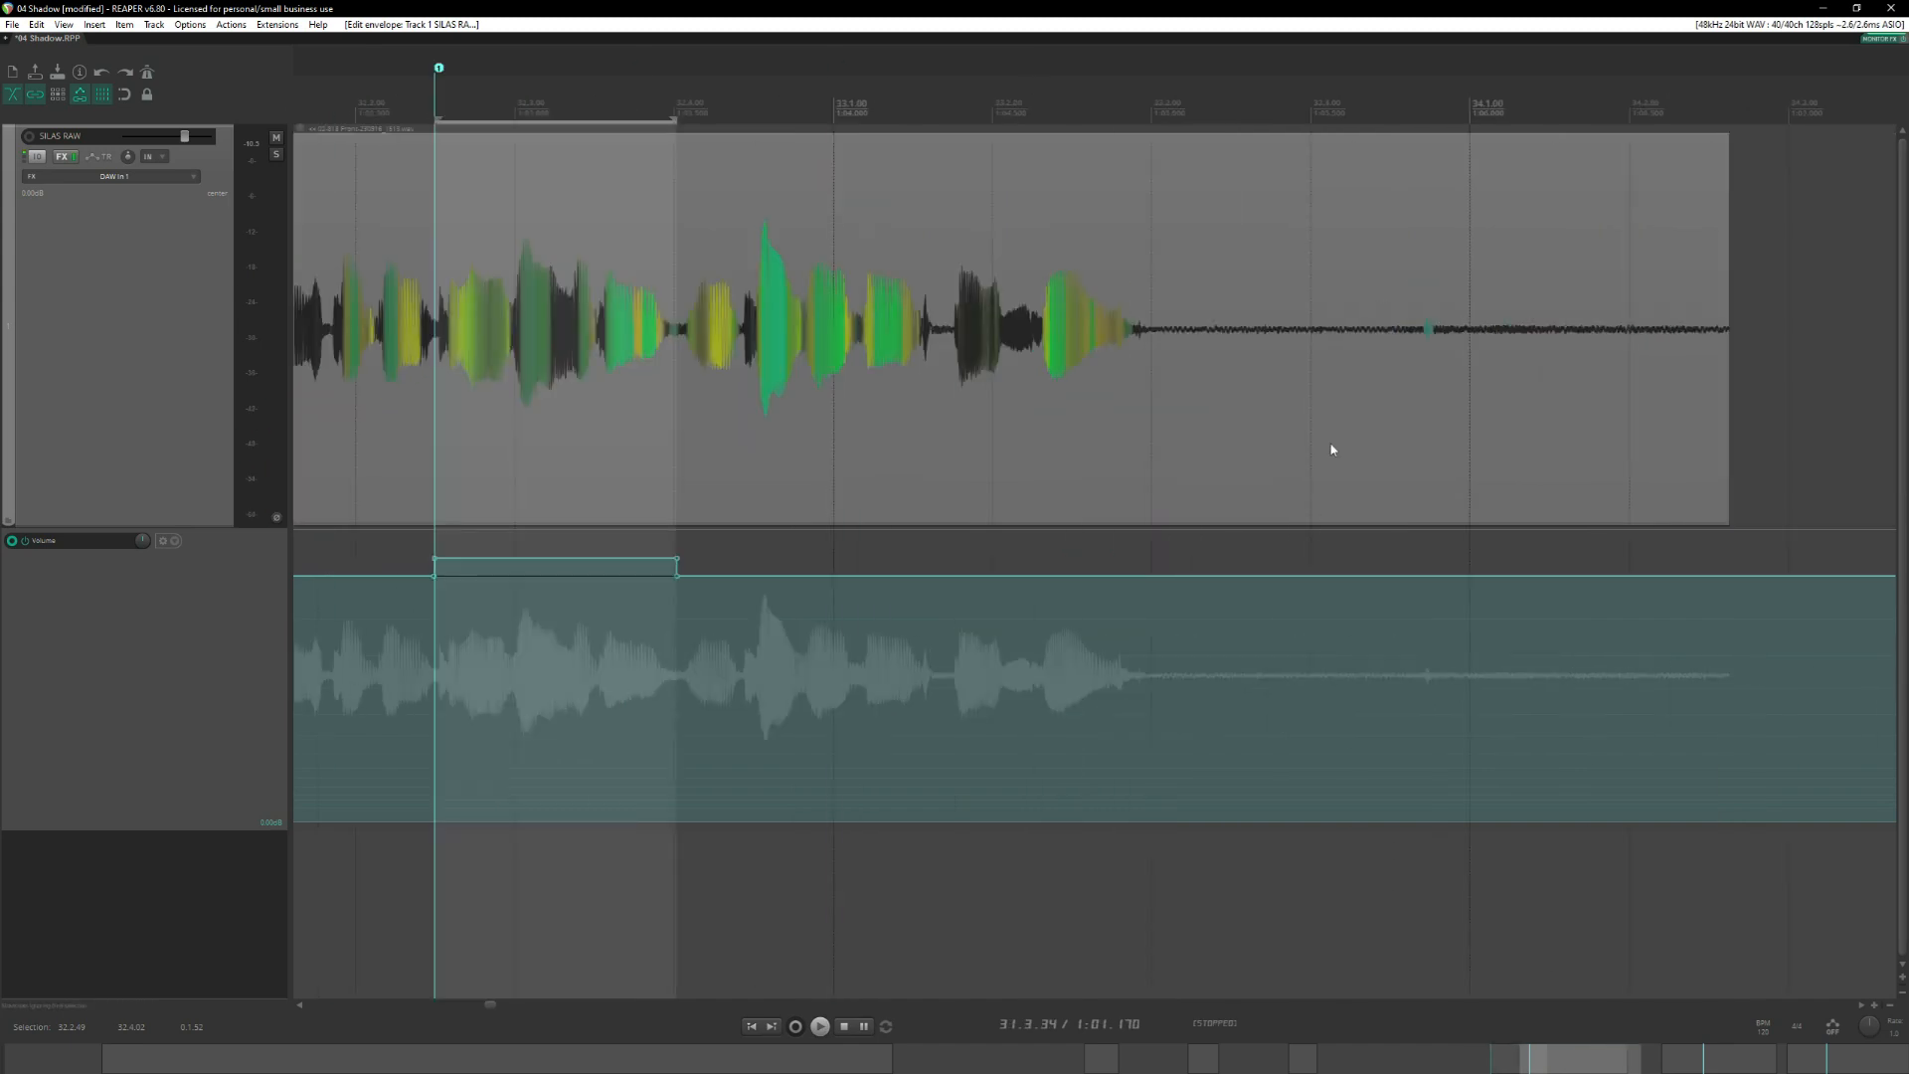
Insert 0.00 dB volume envelope points in the second longer phrase at its marker and at about 36.2.31.
{"action": "scroll", "coordinate": [1391, 268], "scroll_direction": "down", "scroll_amount": 4}
{"action": "left_click", "coordinate": [1590, 102]}
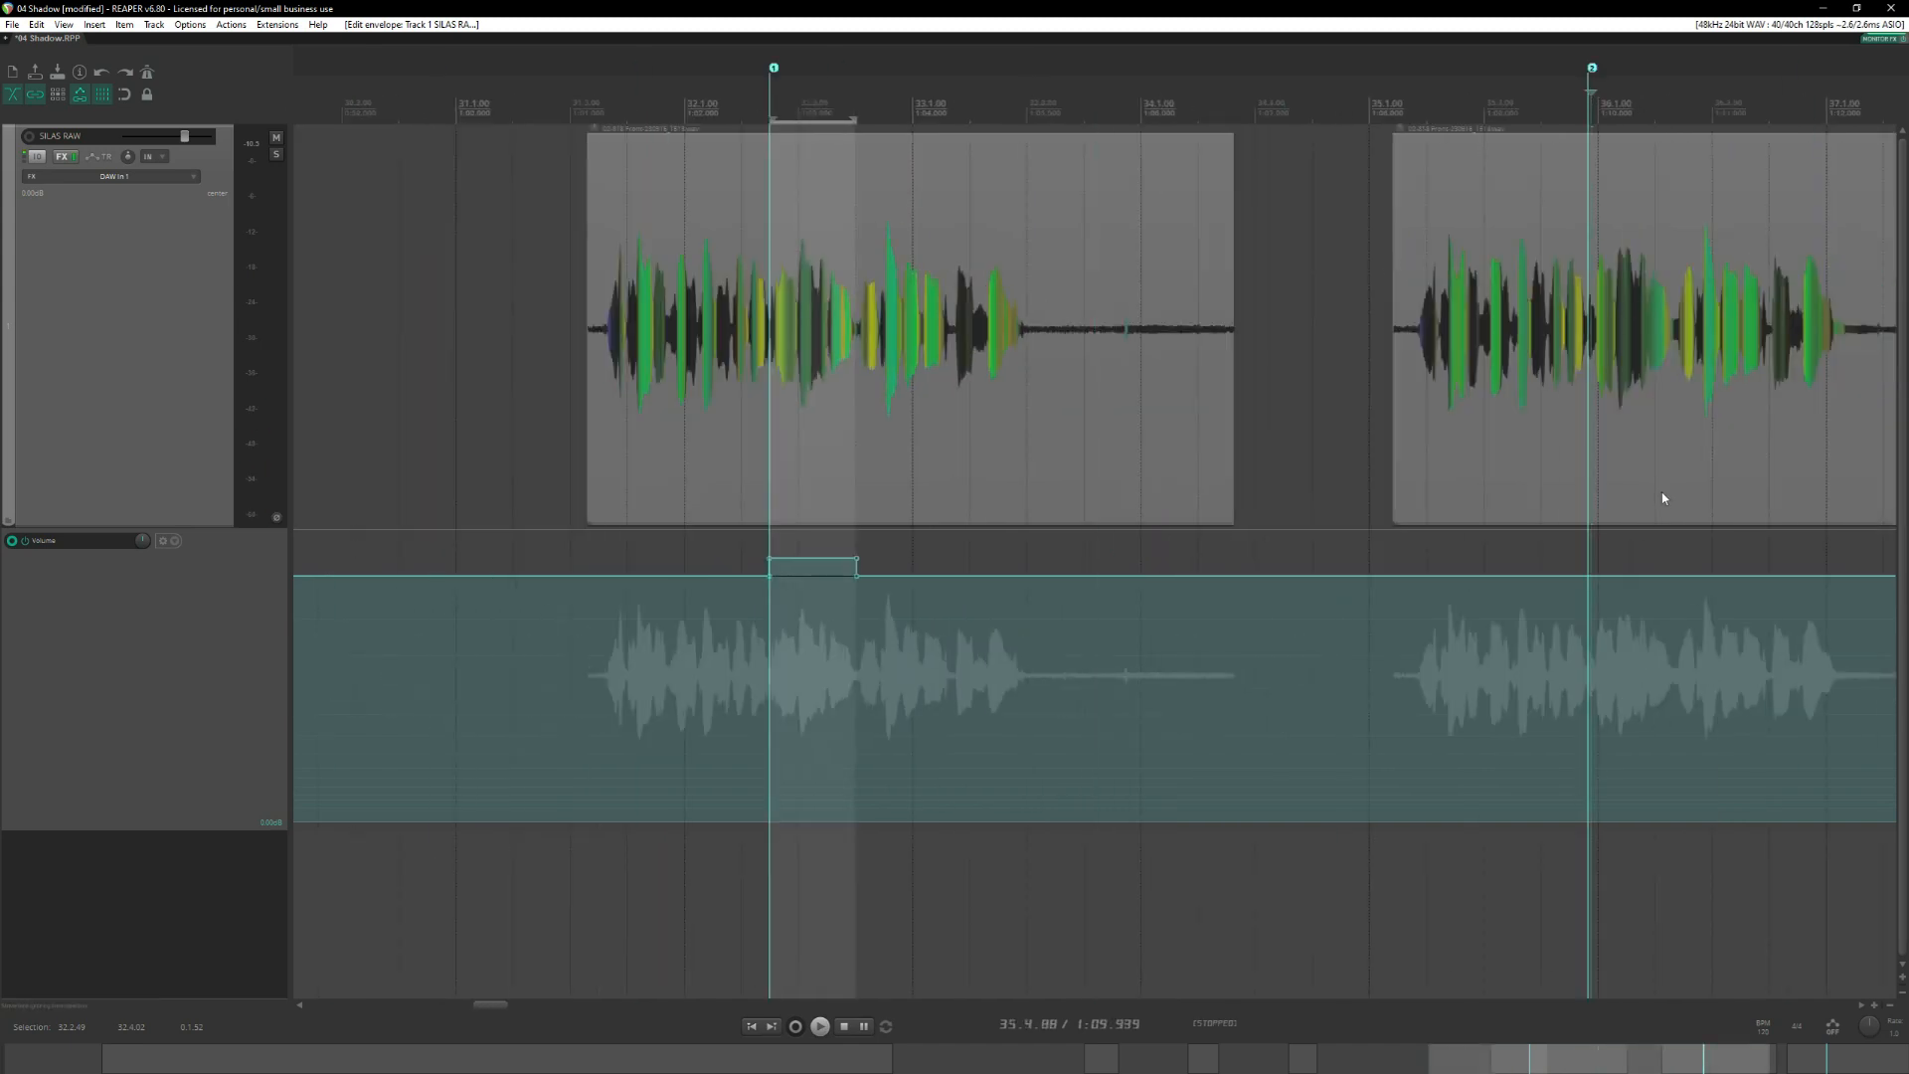
{"action": "scroll", "coordinate": [1440, 481], "scroll_direction": "up", "scroll_amount": 5}
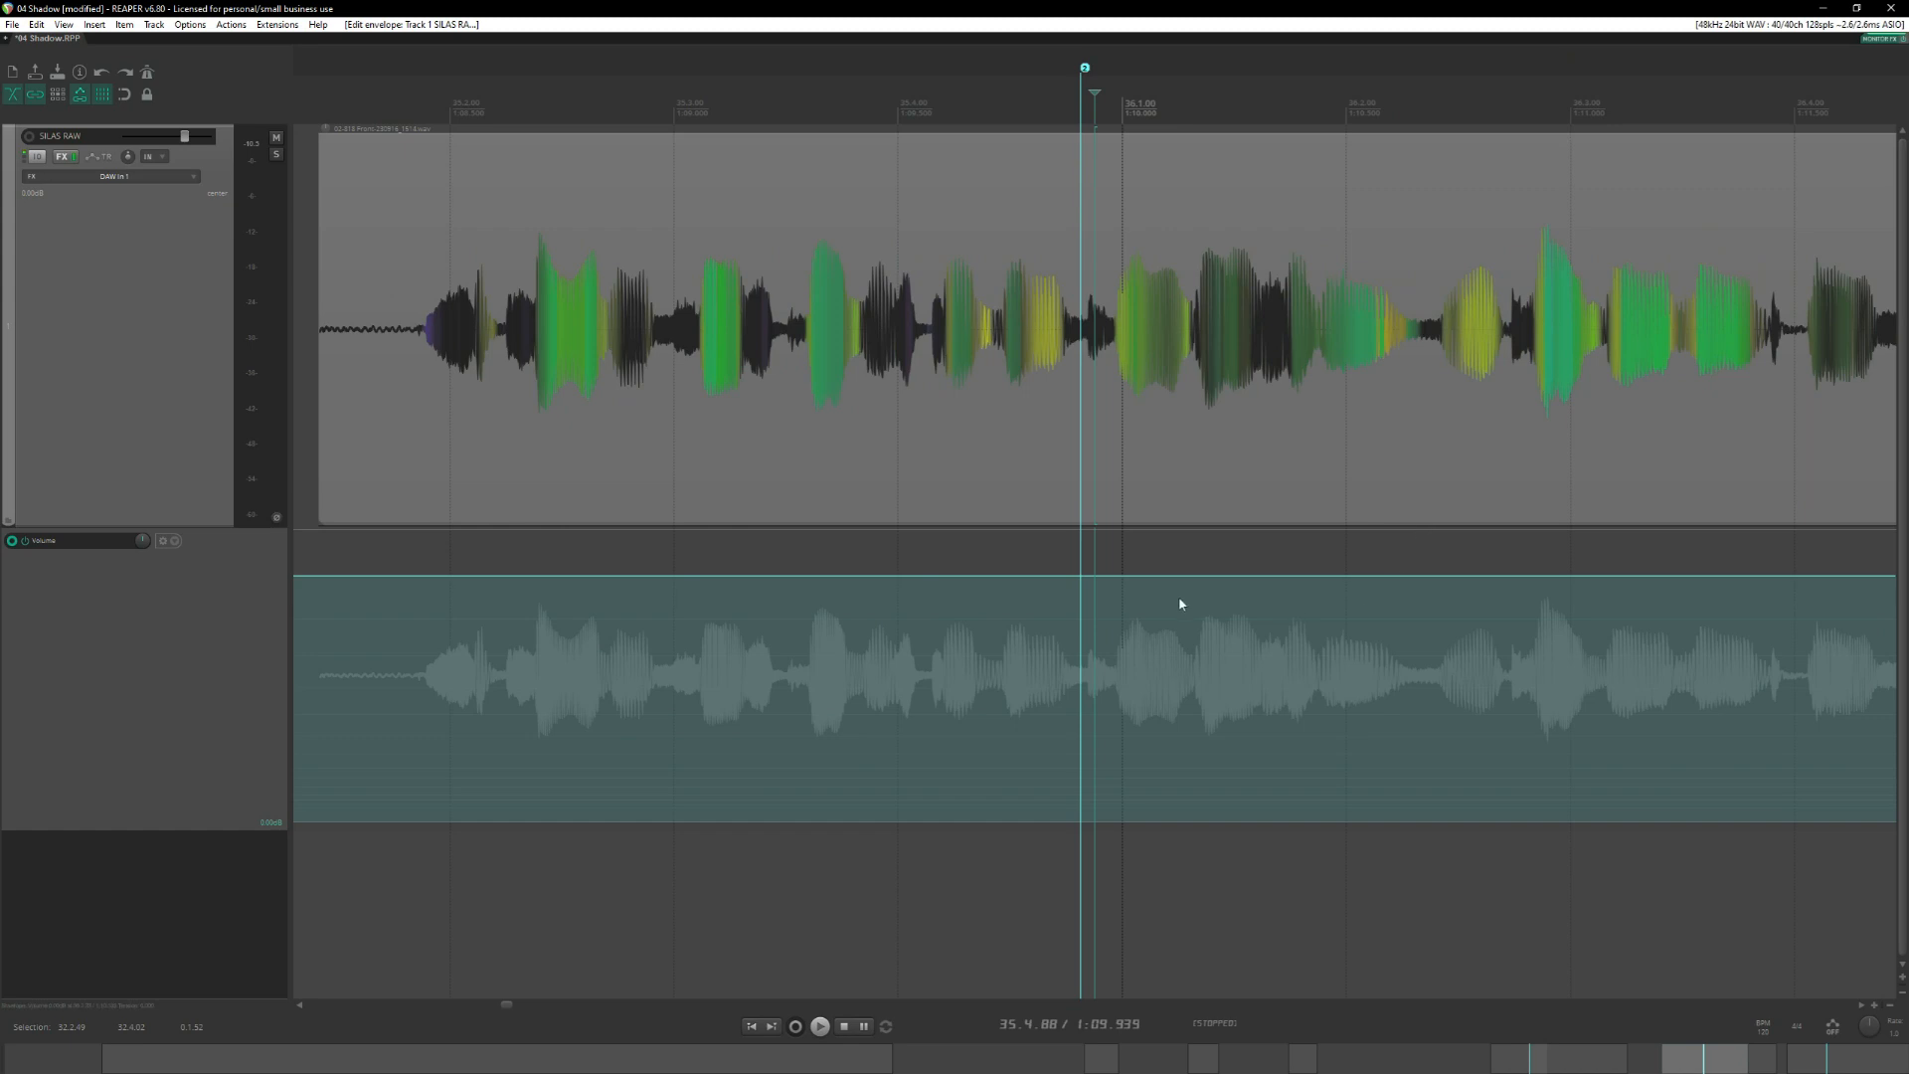
{"action": "left_click", "coordinate": [1073, 591]}
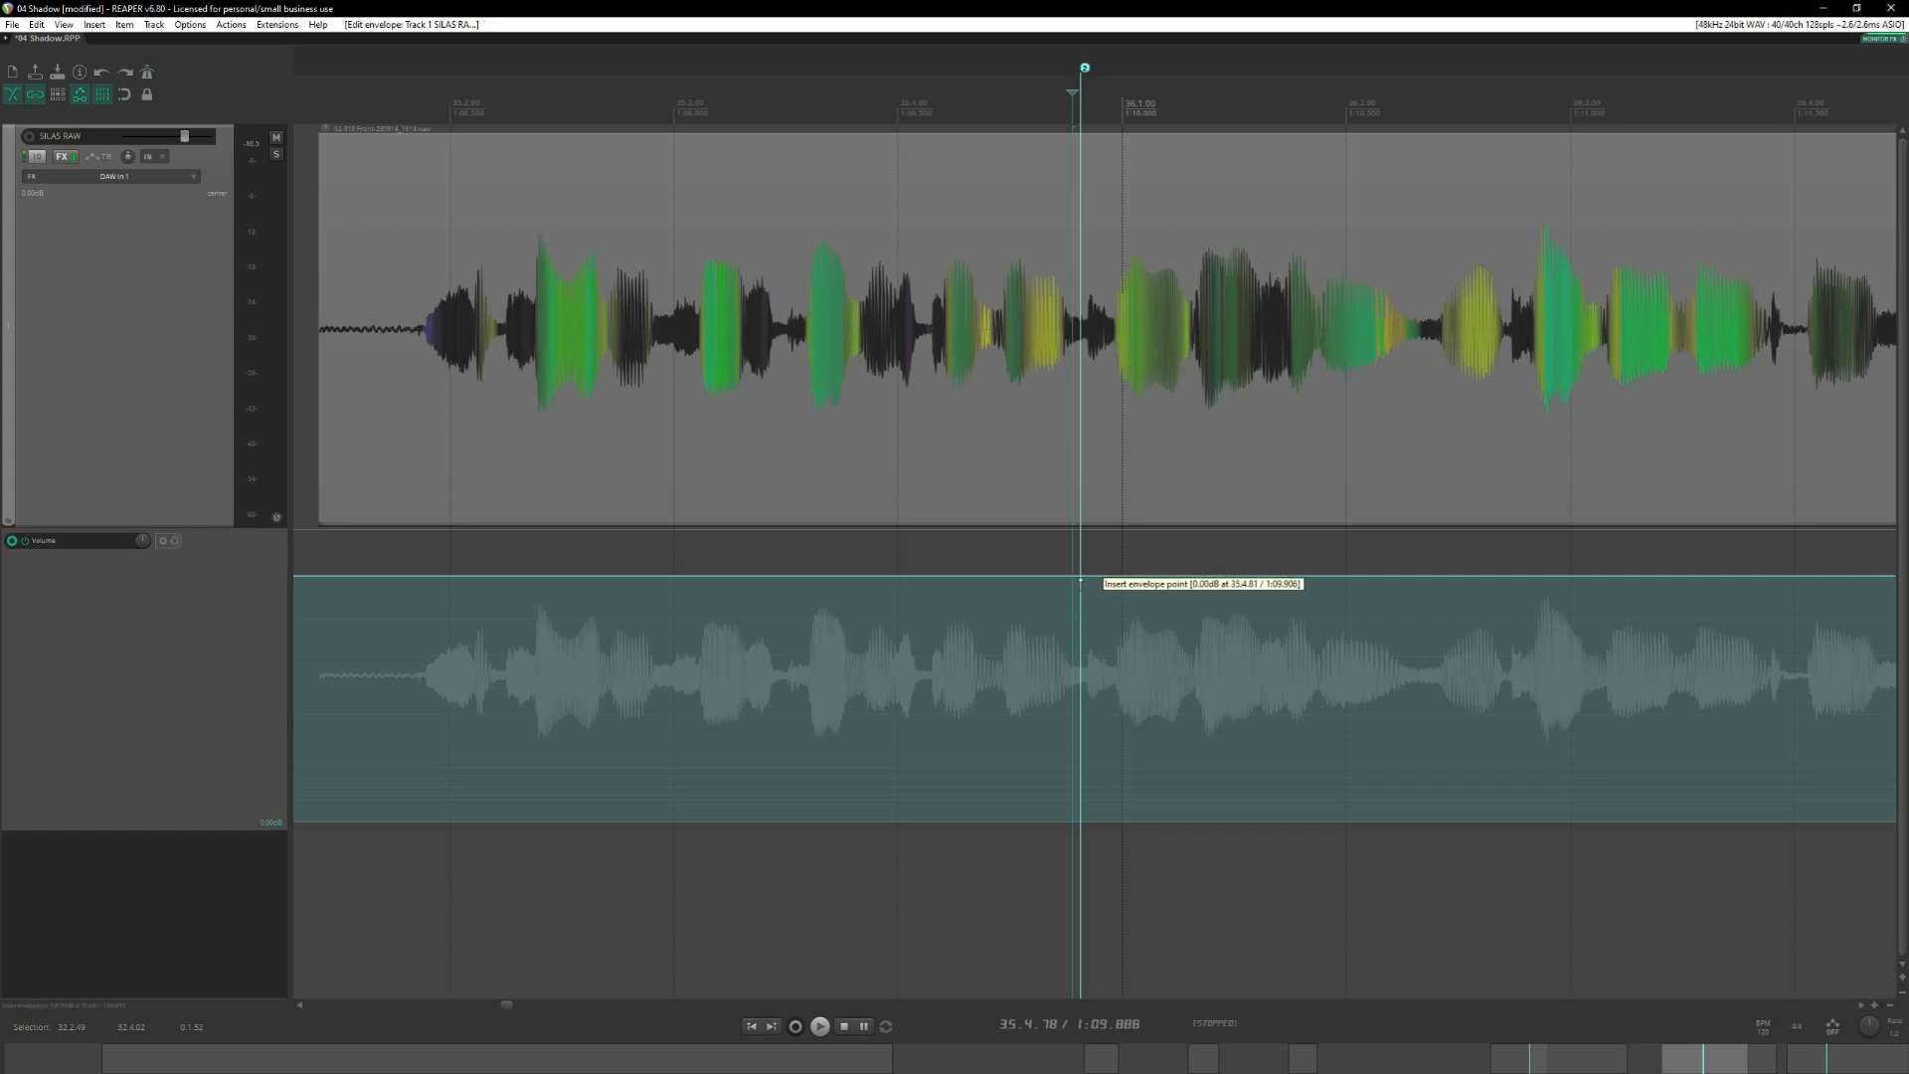
{"action": "left_click", "coordinate": [1079, 581]}
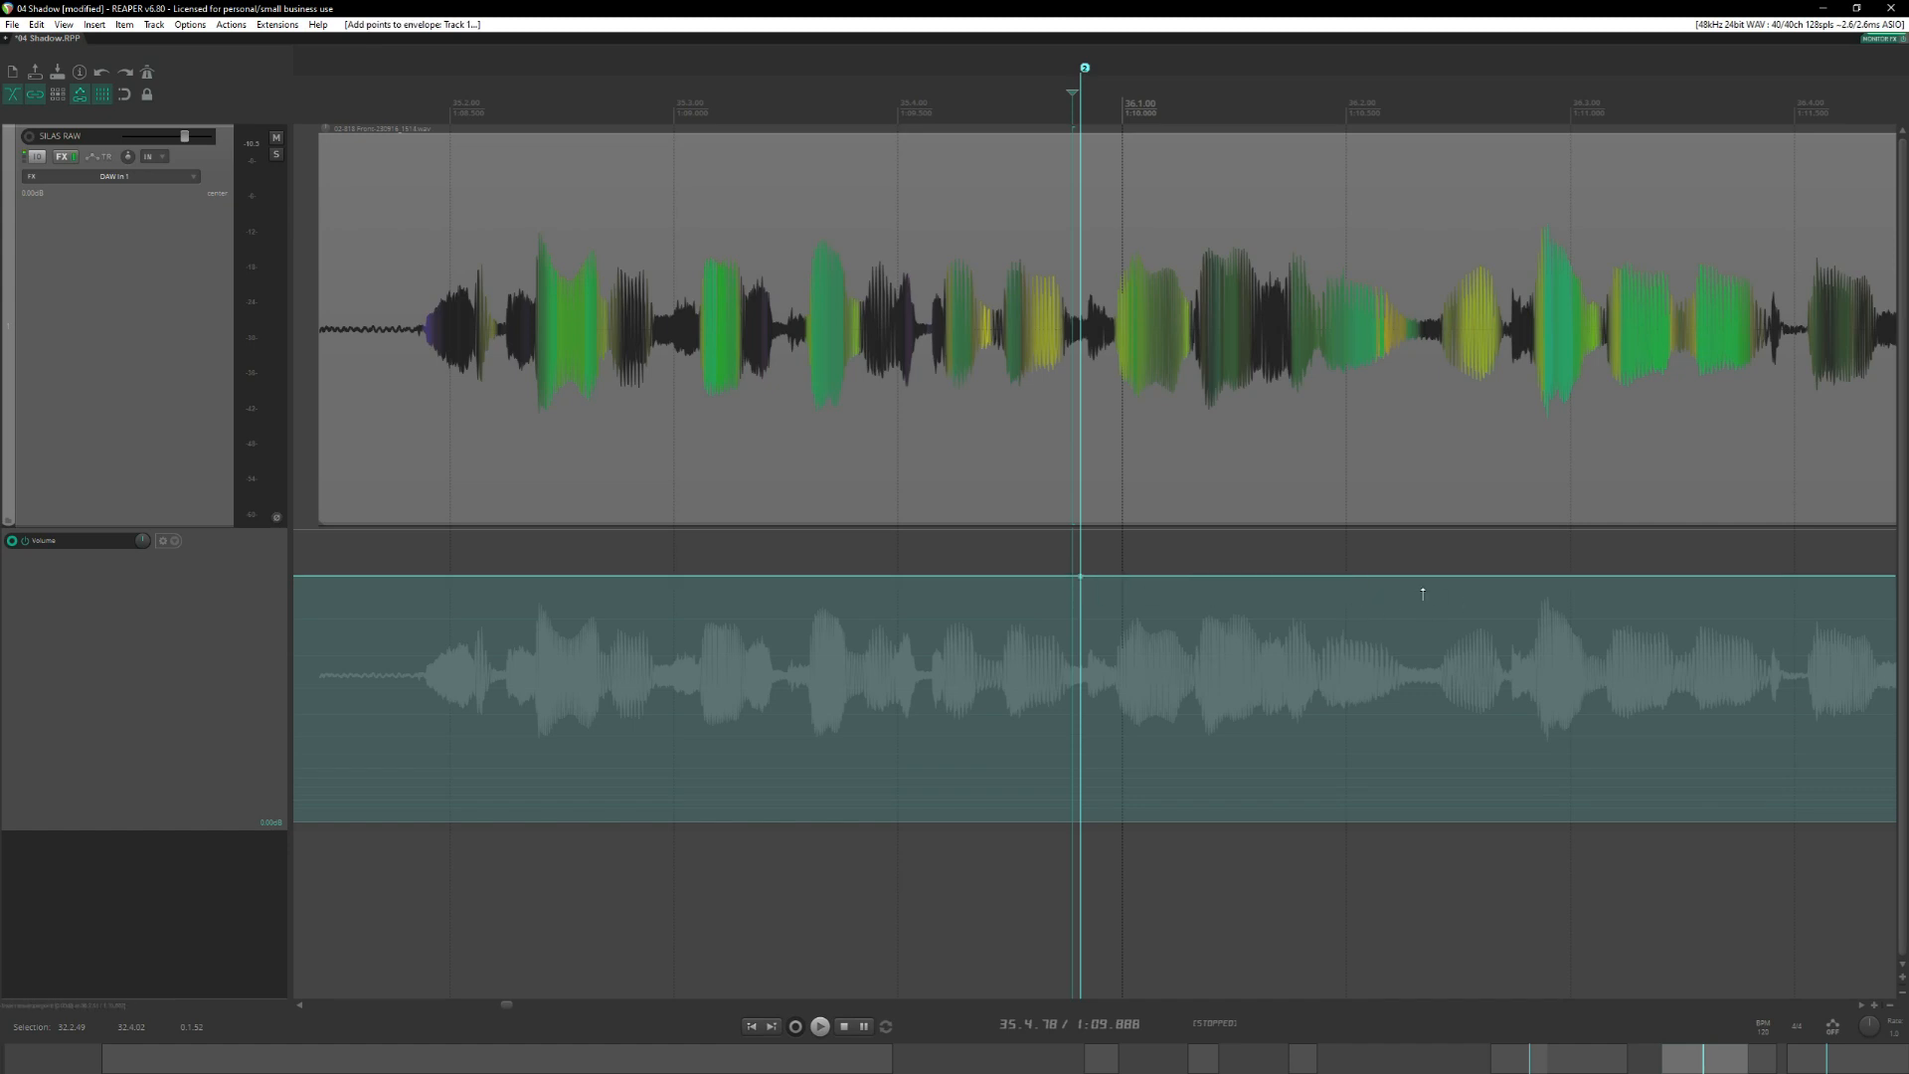
{"action": "left_click", "coordinate": [1418, 585]}
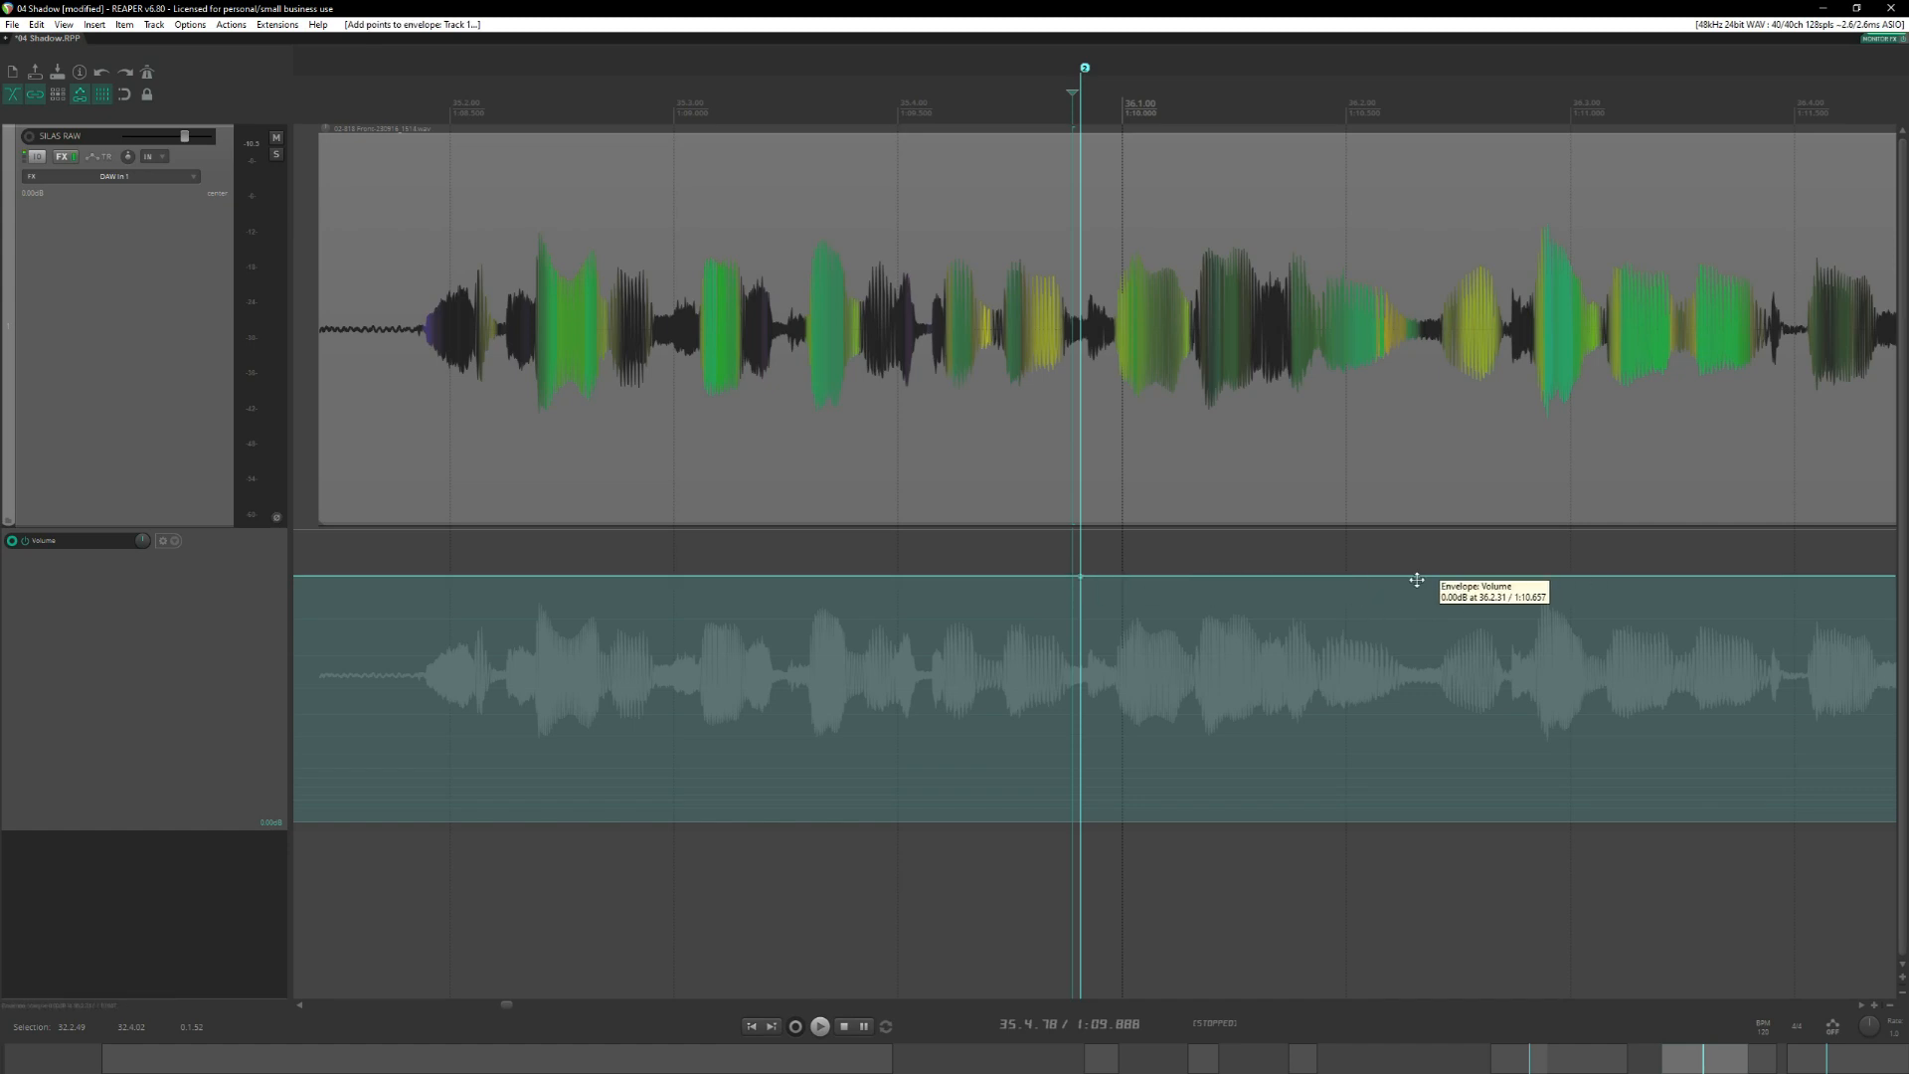
Insert a volume envelope point at 36.1.52 between these two, raise it to form a peak, and audition the phrase from its start.
{"action": "left_click", "coordinate": [1238, 579]}
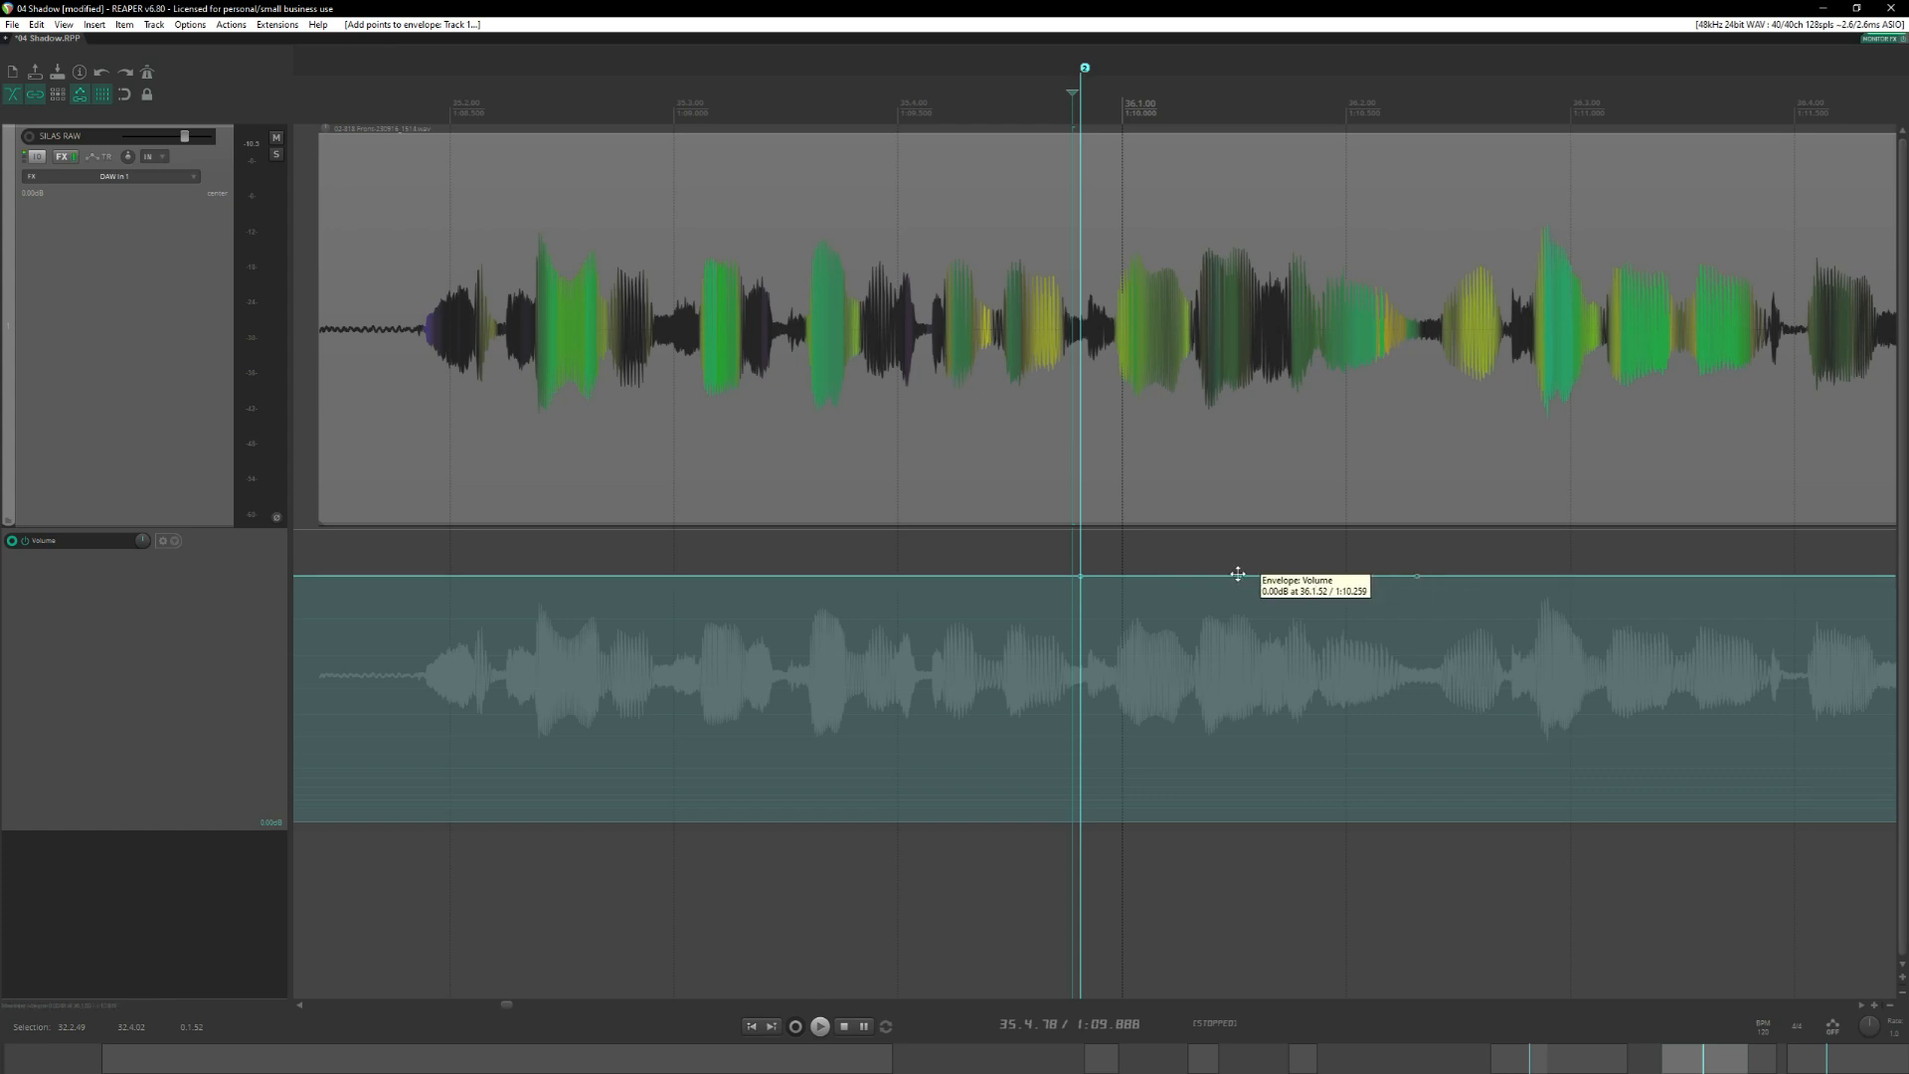
{"action": "left_click_drag", "start_coordinate": [1238, 575], "coordinate": [1235, 553]}
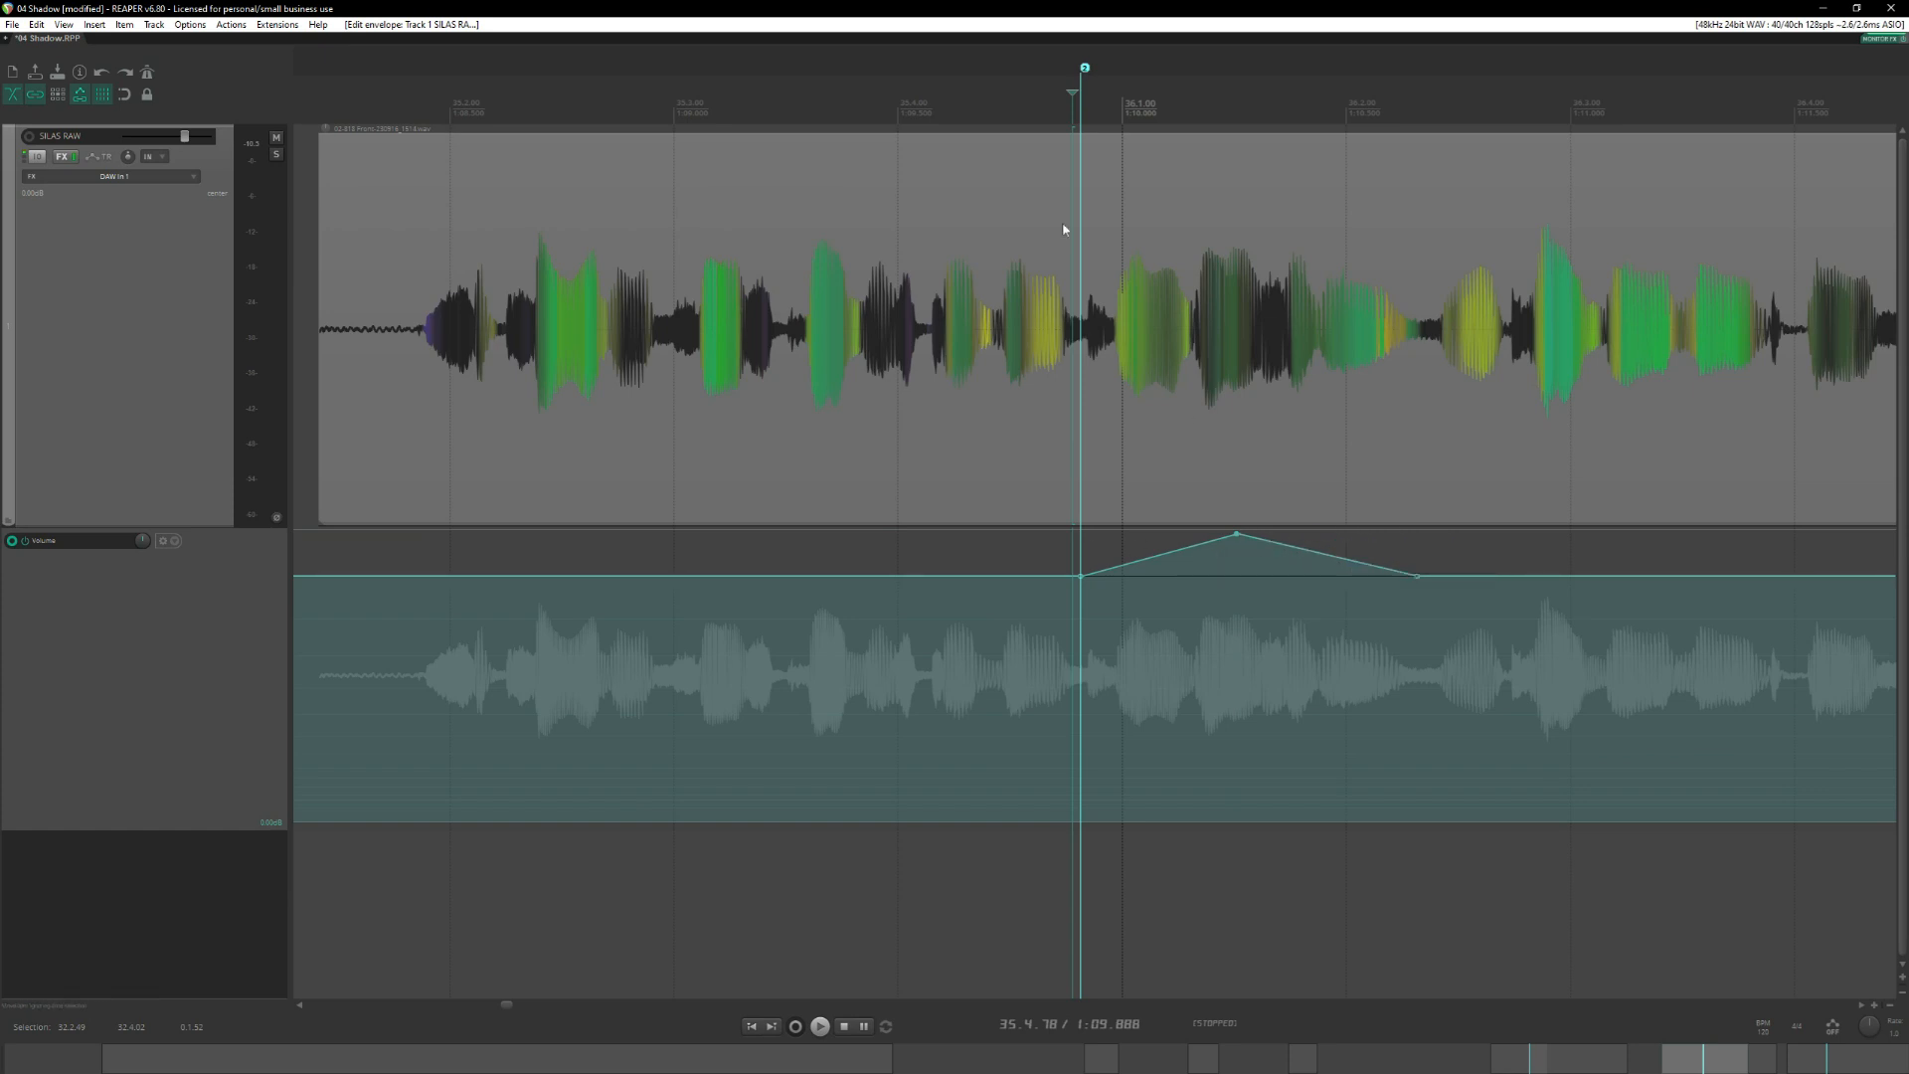
{"action": "left_click", "coordinate": [419, 109]}
{"action": "key", "text": "space"}
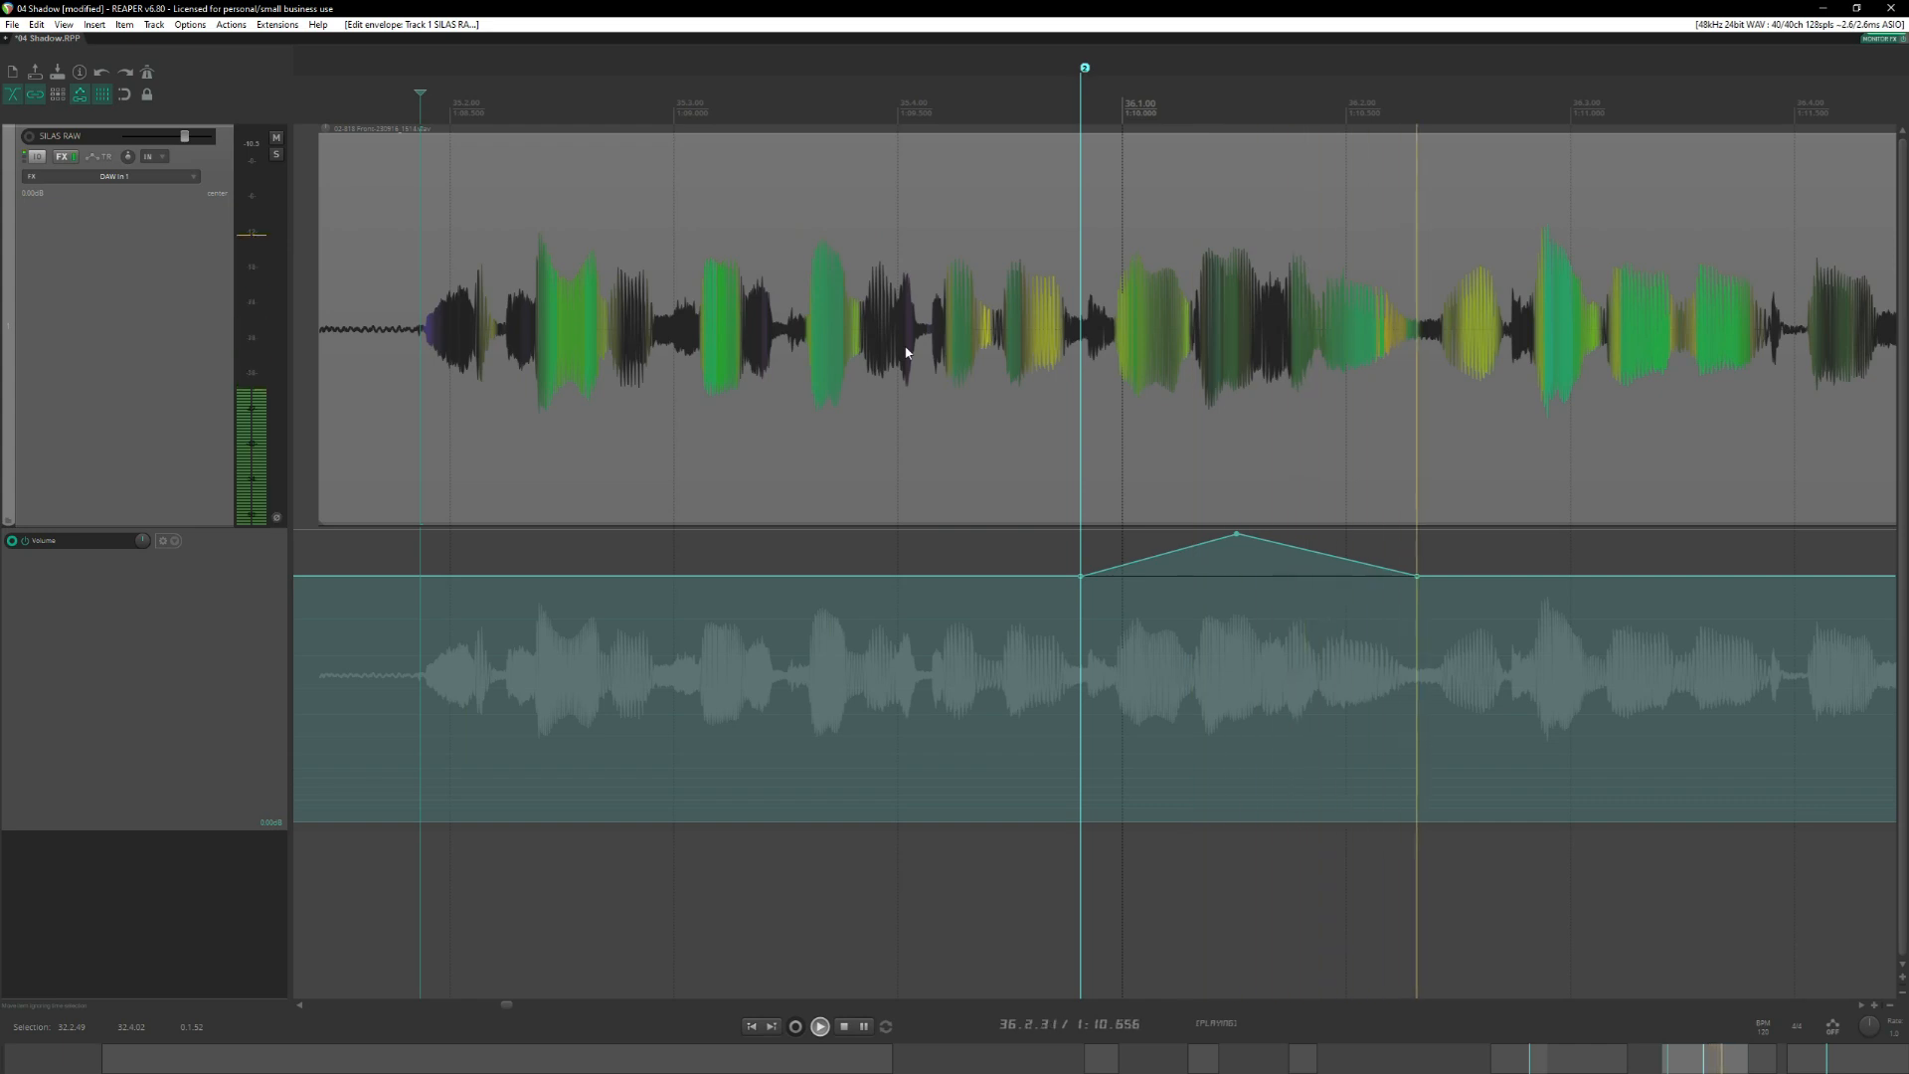
Bend both volume envelope segments around the 36.1.52 peak into a rounded boost, with a gentler fall, and audition the phrase from before its start.
{"action": "key", "text": "space"}
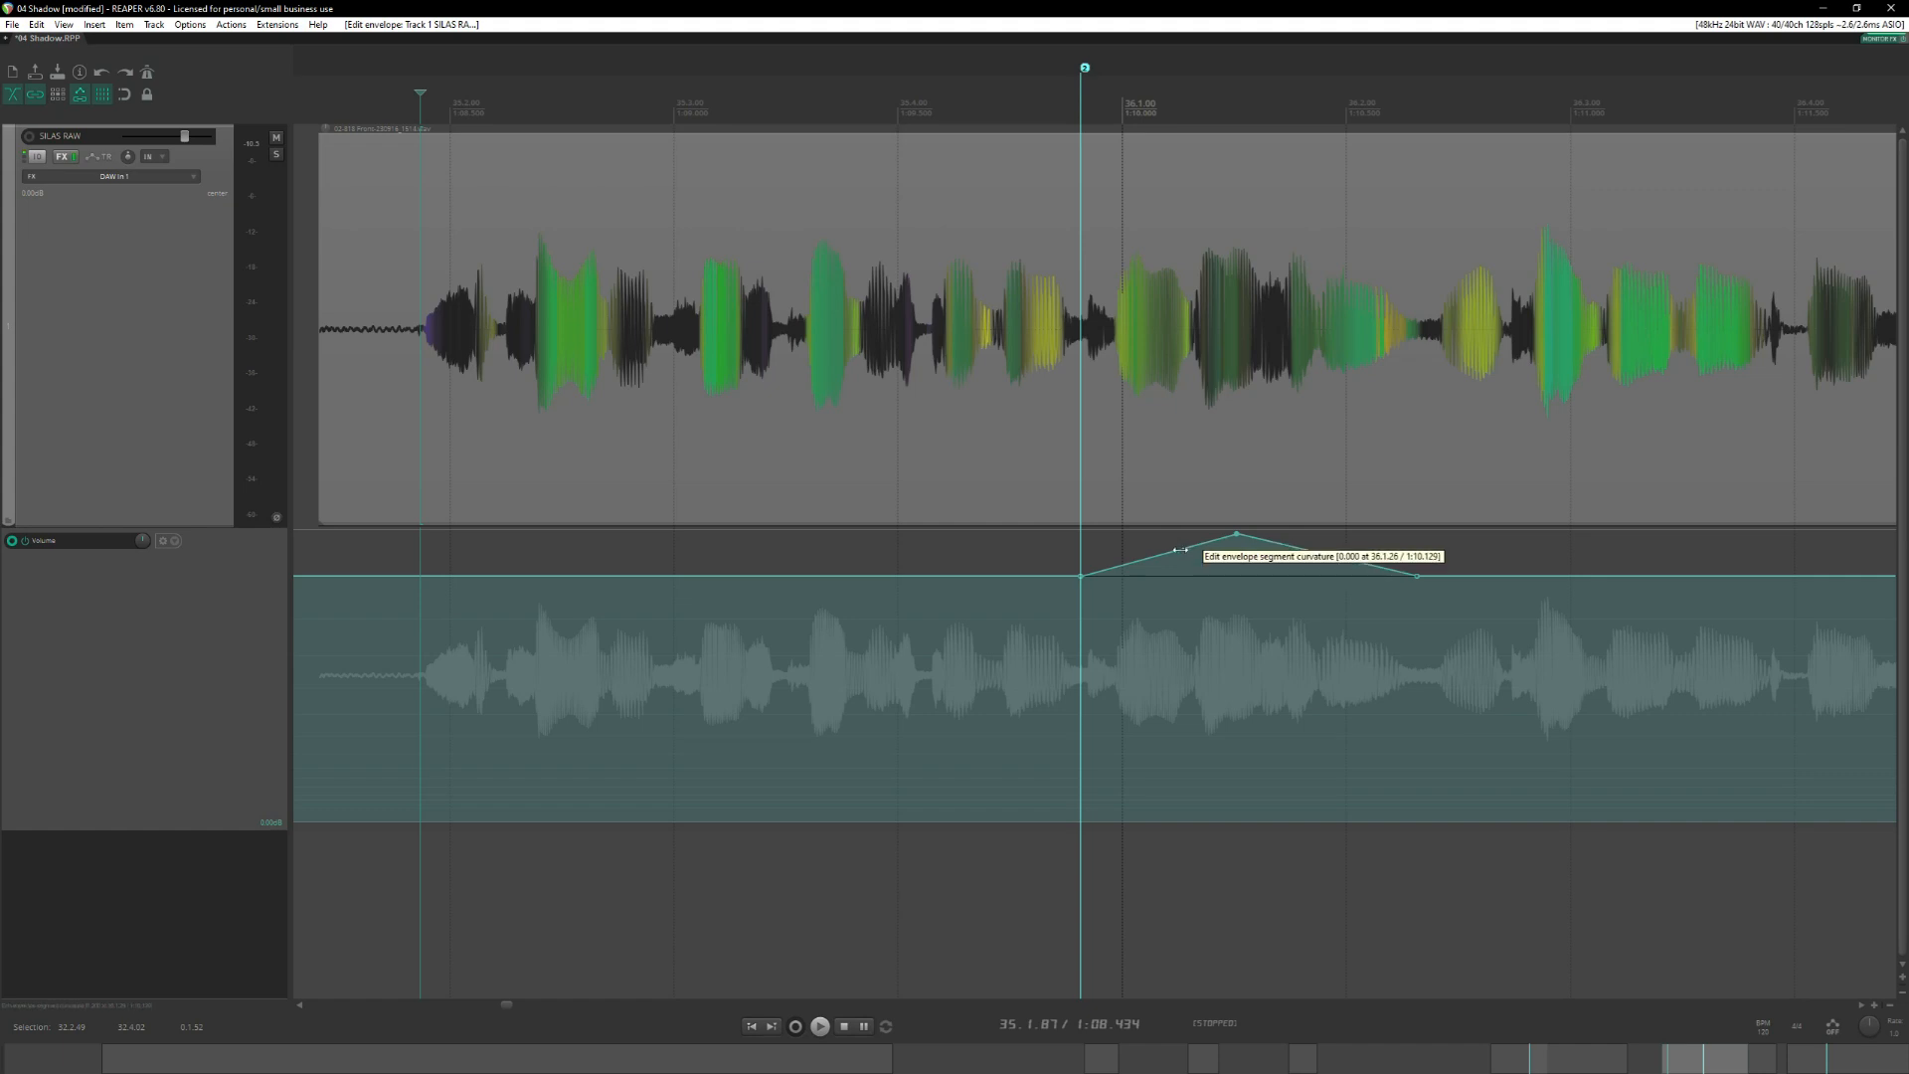
{"action": "left_click_drag", "start_coordinate": [1179, 549], "coordinate": [1116, 552]}
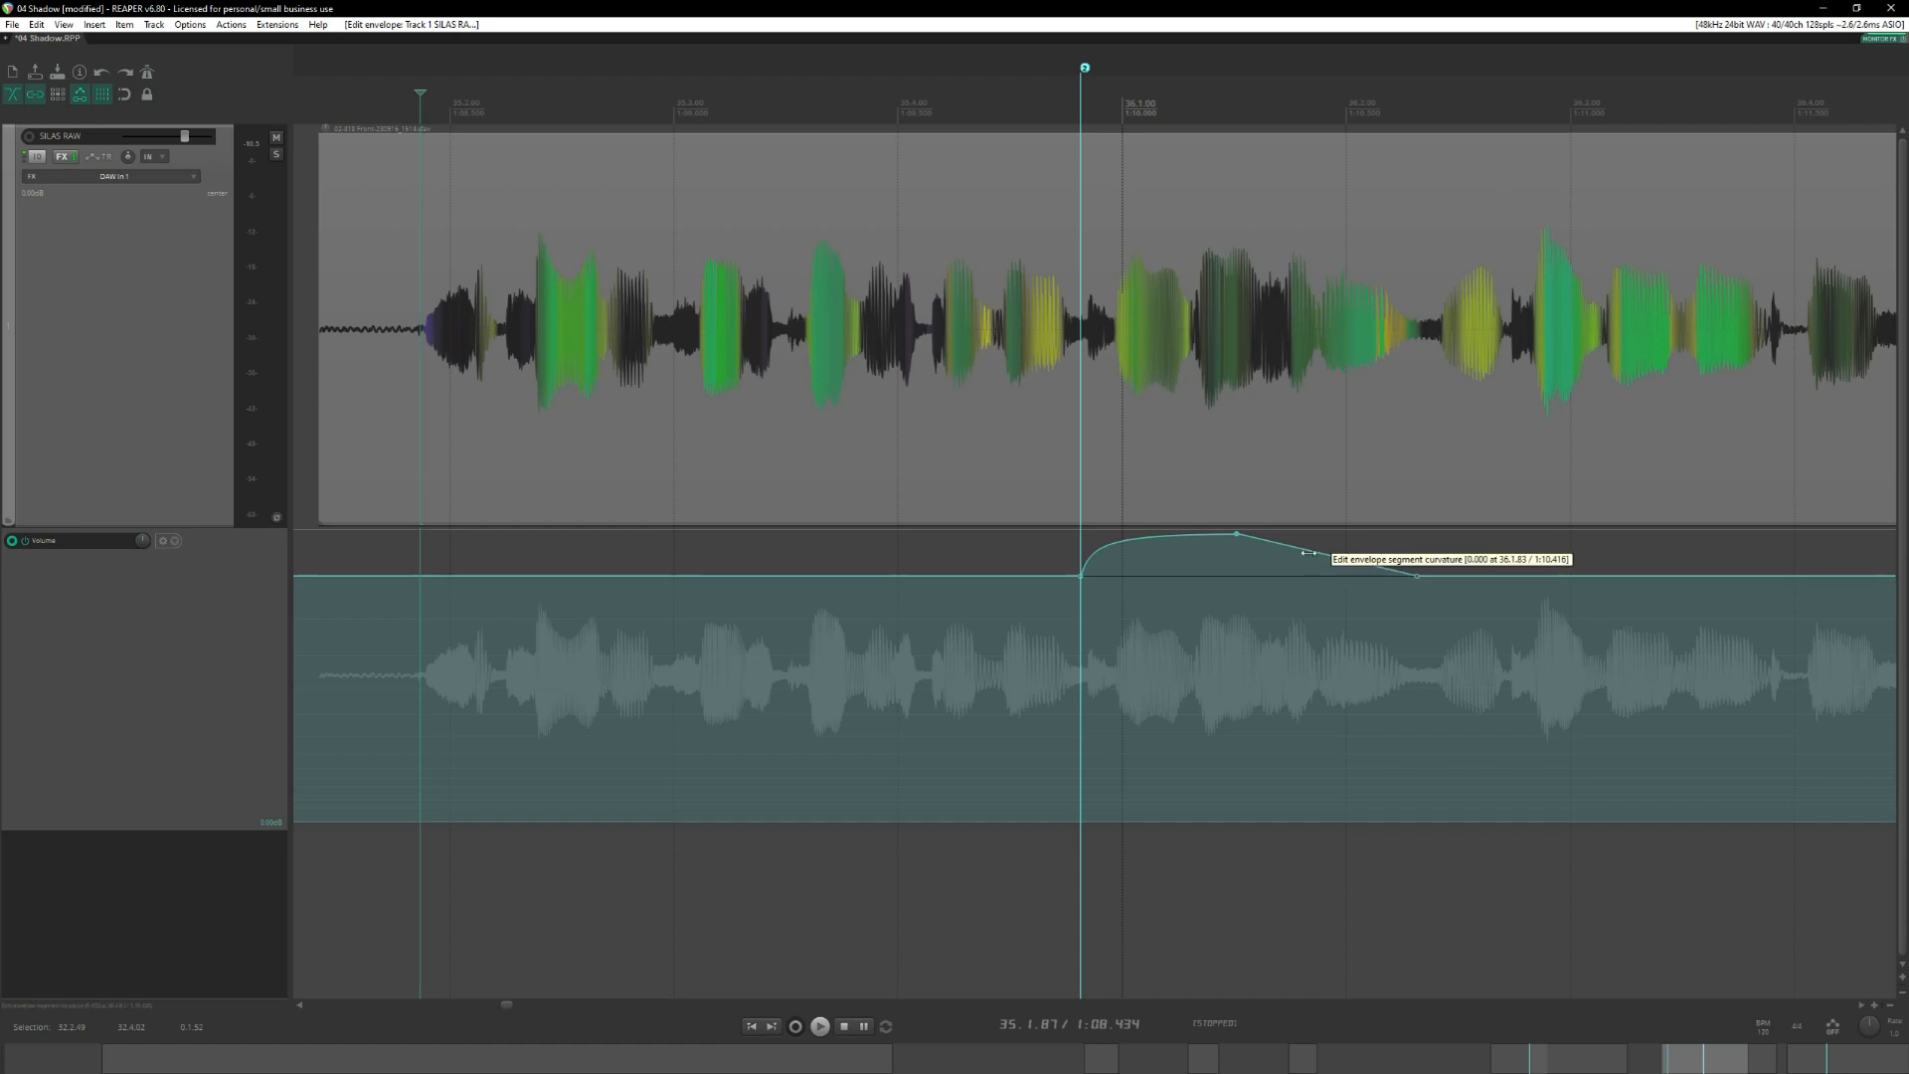
{"action": "left_click_drag", "start_coordinate": [1308, 552], "coordinate": [1428, 535]}
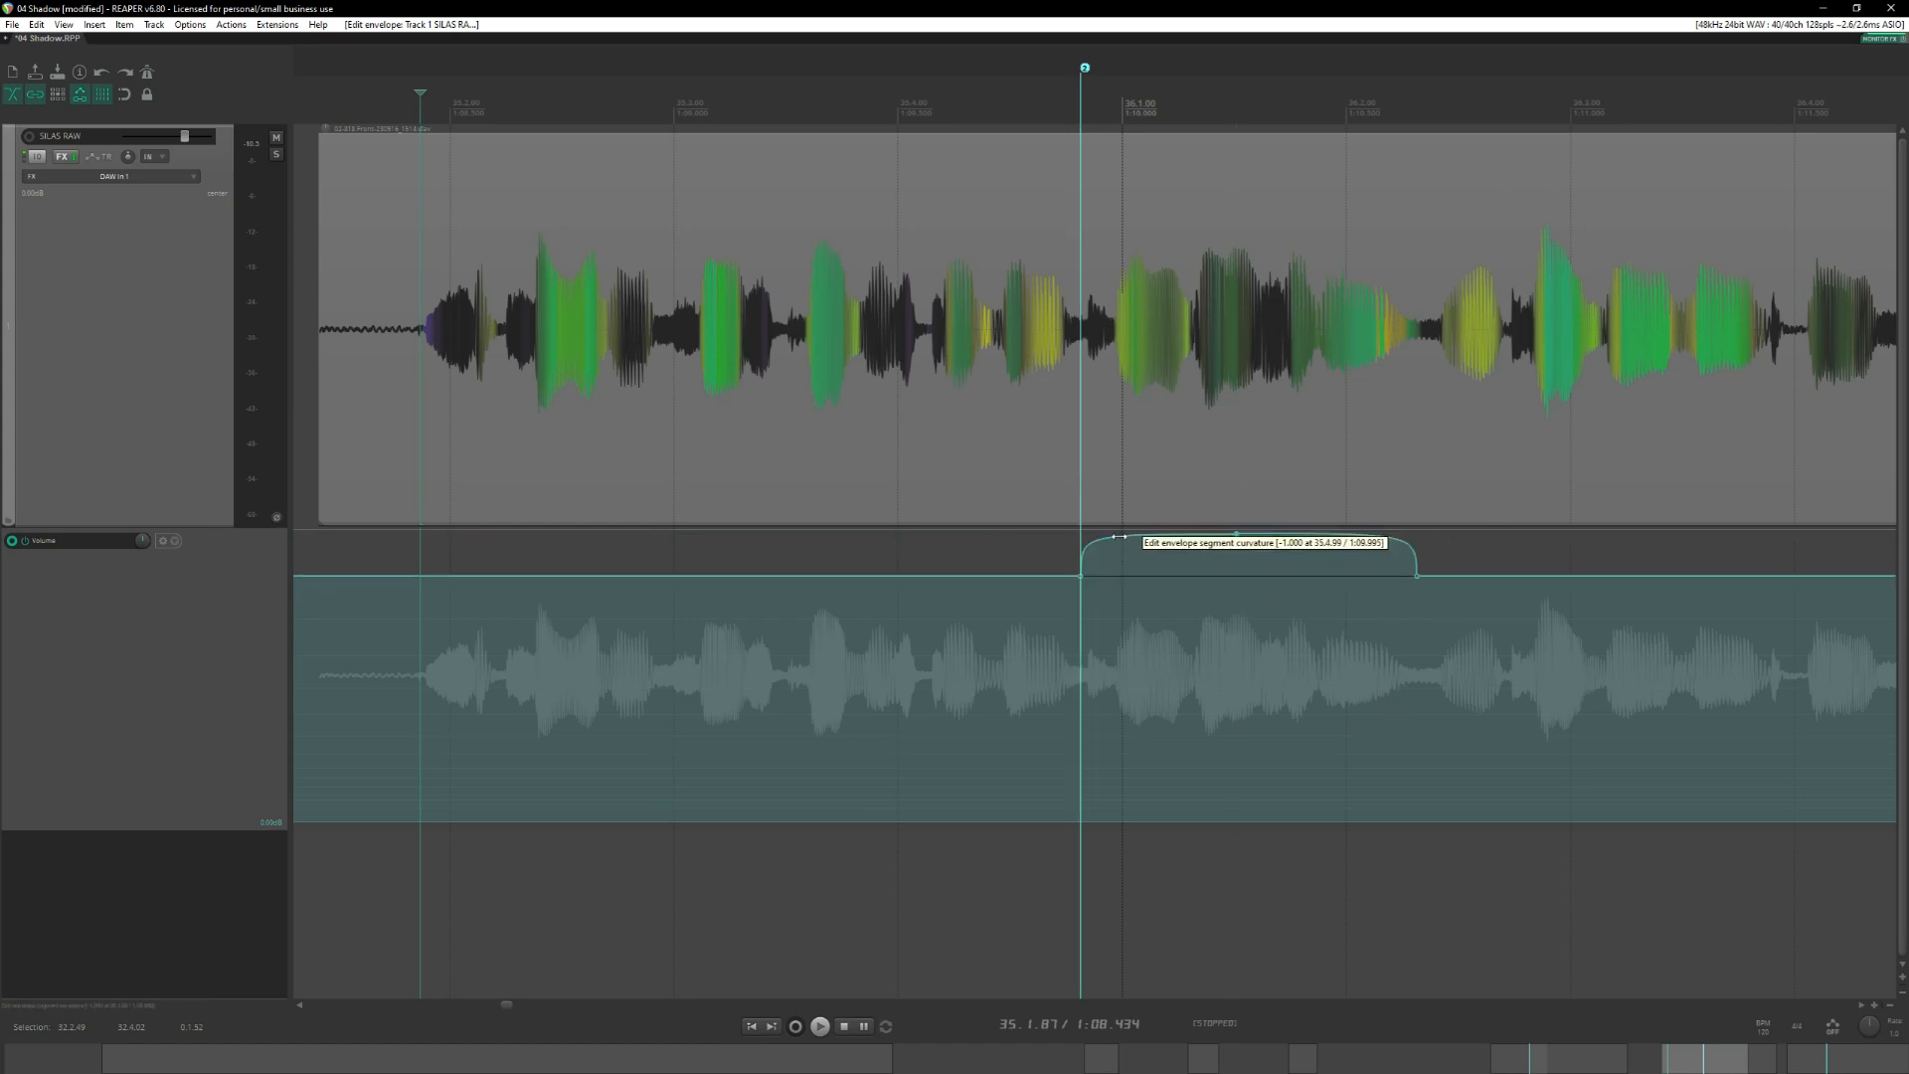
{"action": "left_click_drag", "start_coordinate": [1119, 537], "coordinate": [1190, 543]}
{"action": "left_click_drag", "start_coordinate": [1387, 542], "coordinate": [1353, 552]}
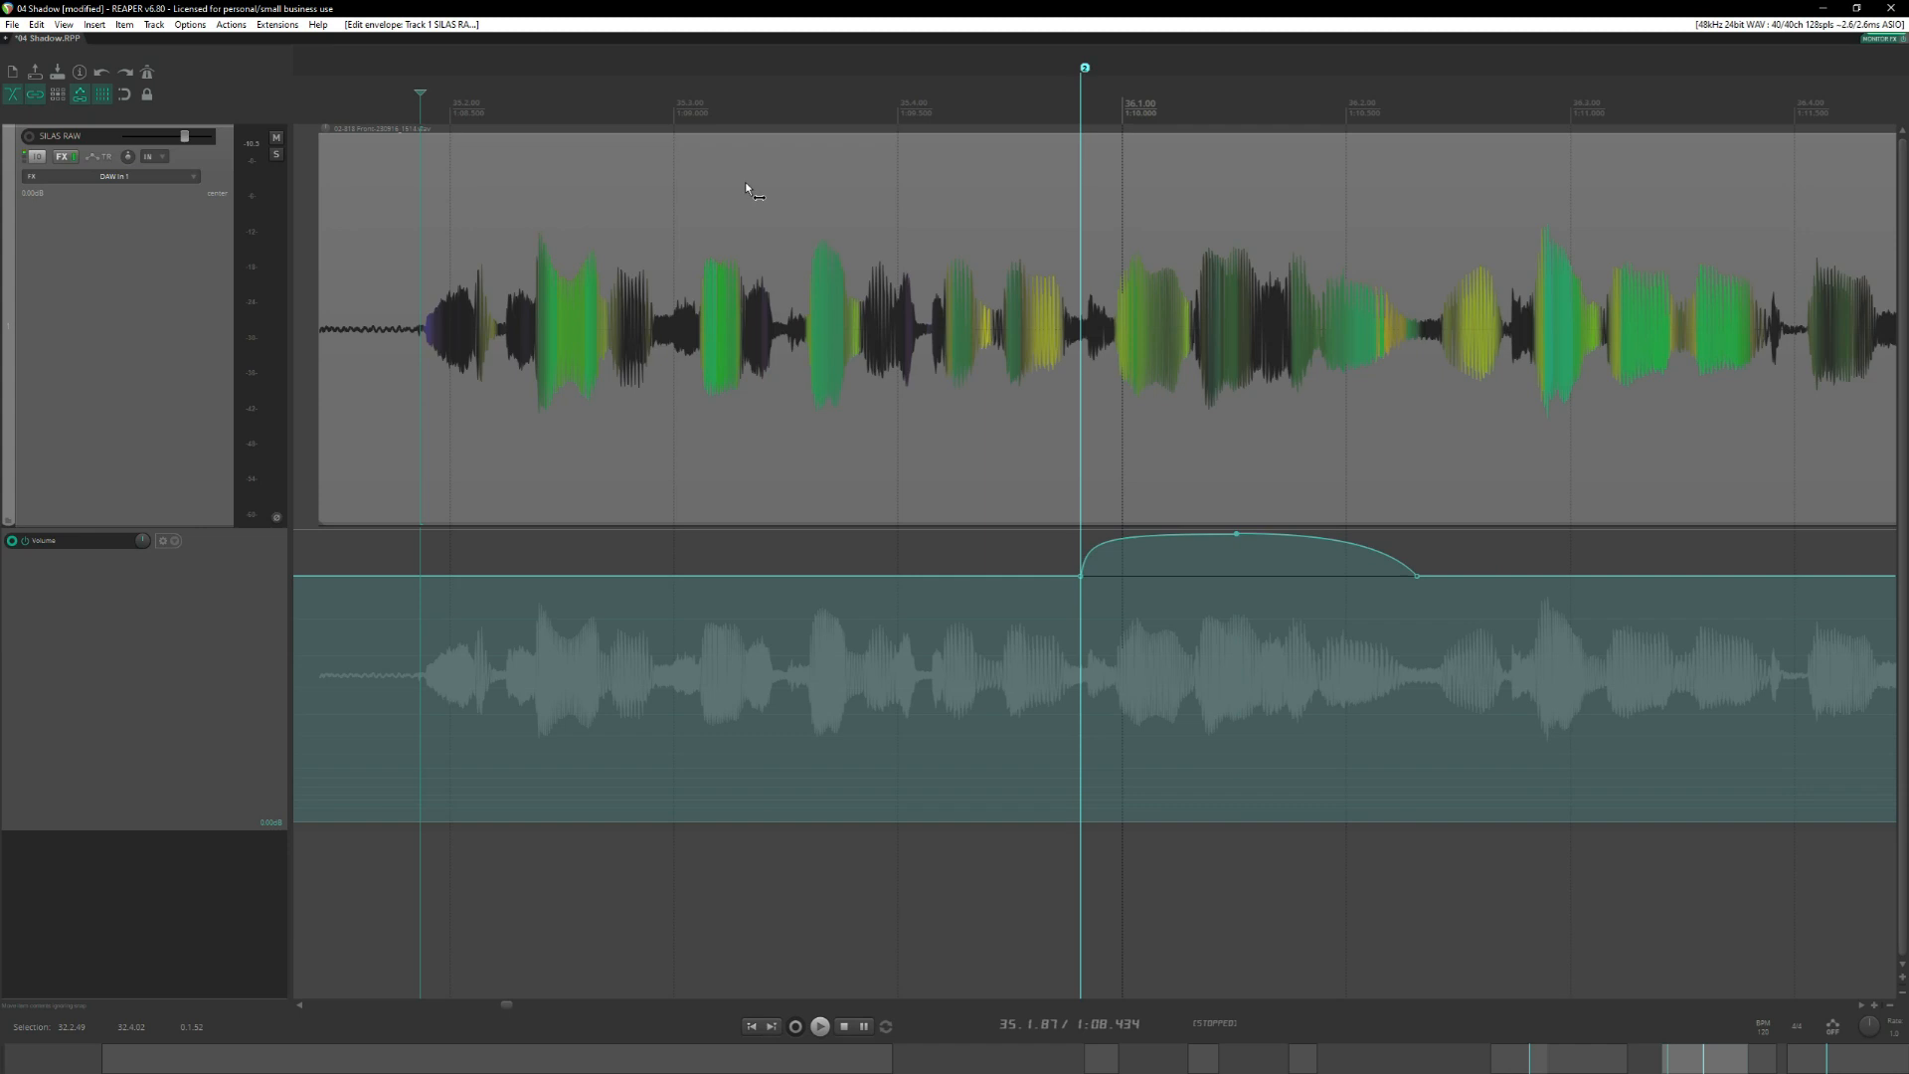
{"action": "left_click", "coordinate": [393, 104]}
{"action": "key", "text": "space"}
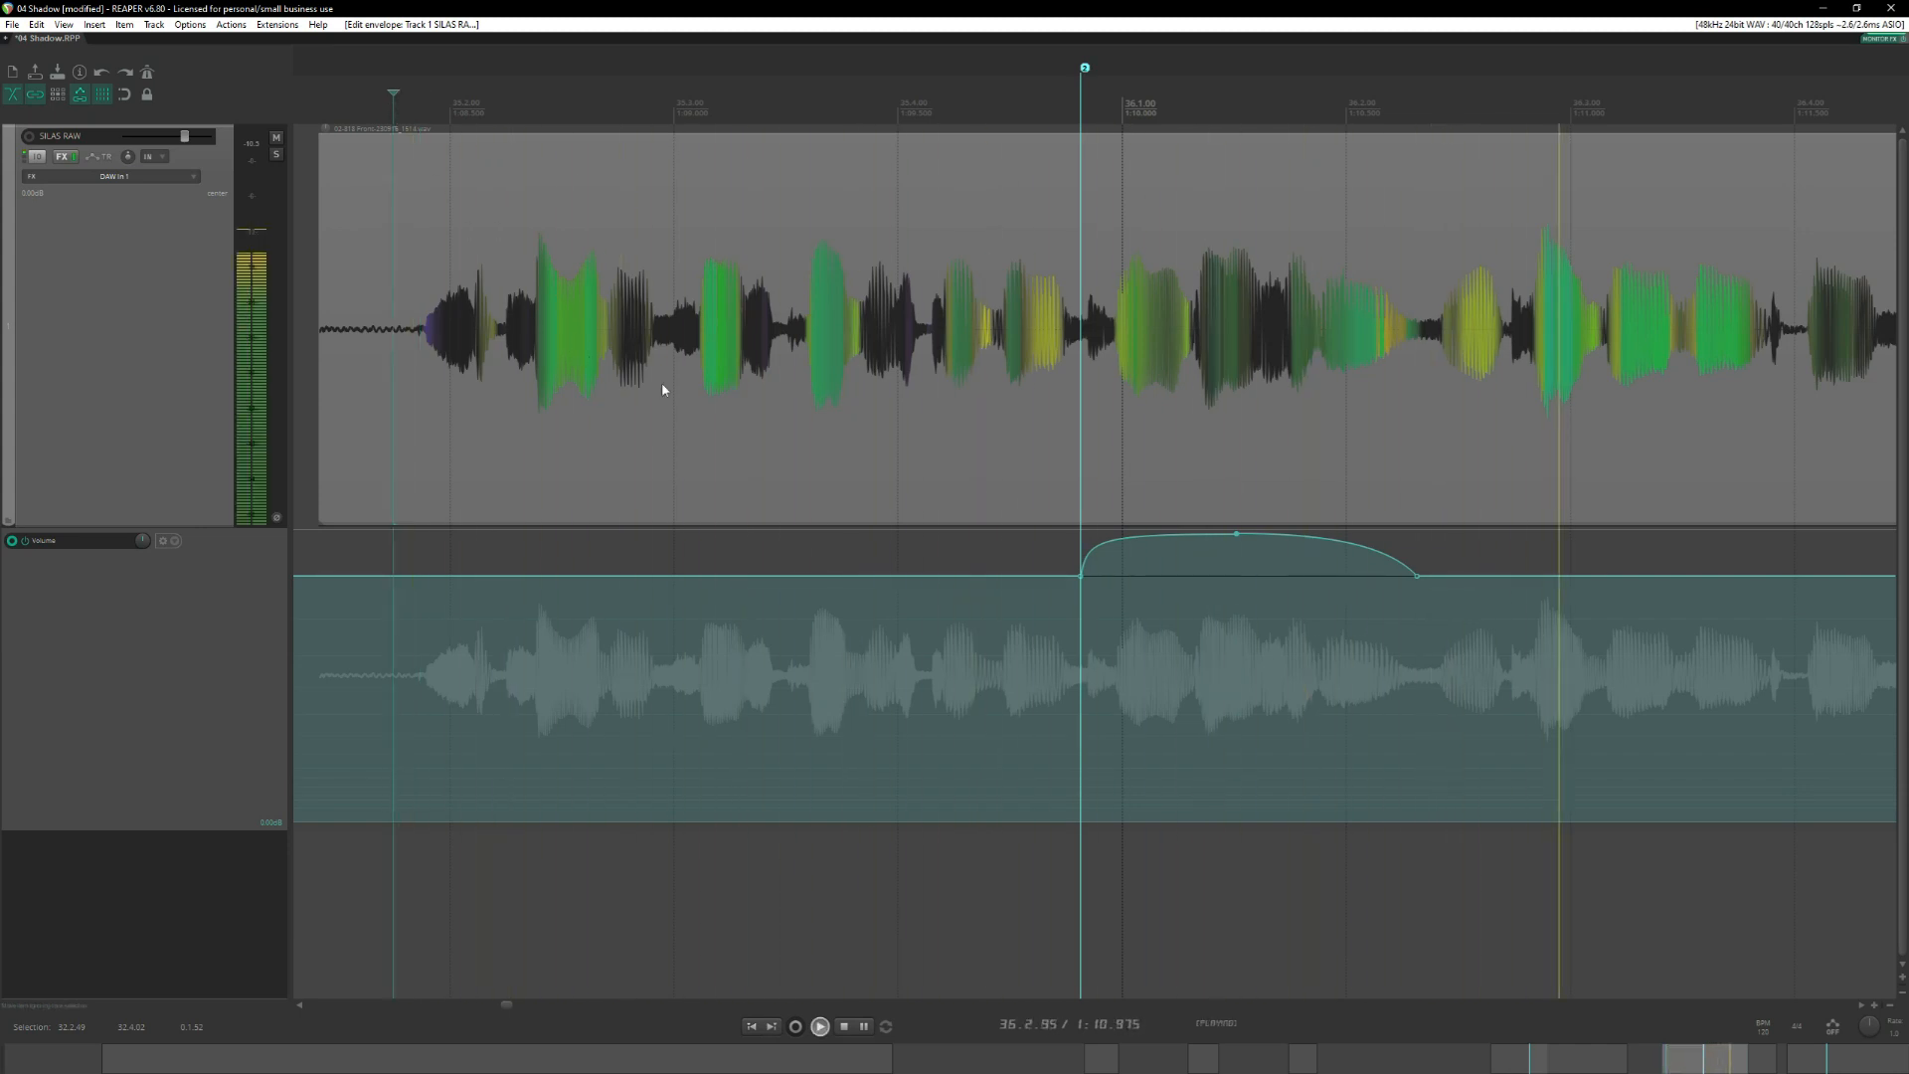
{"action": "key", "text": "space"}
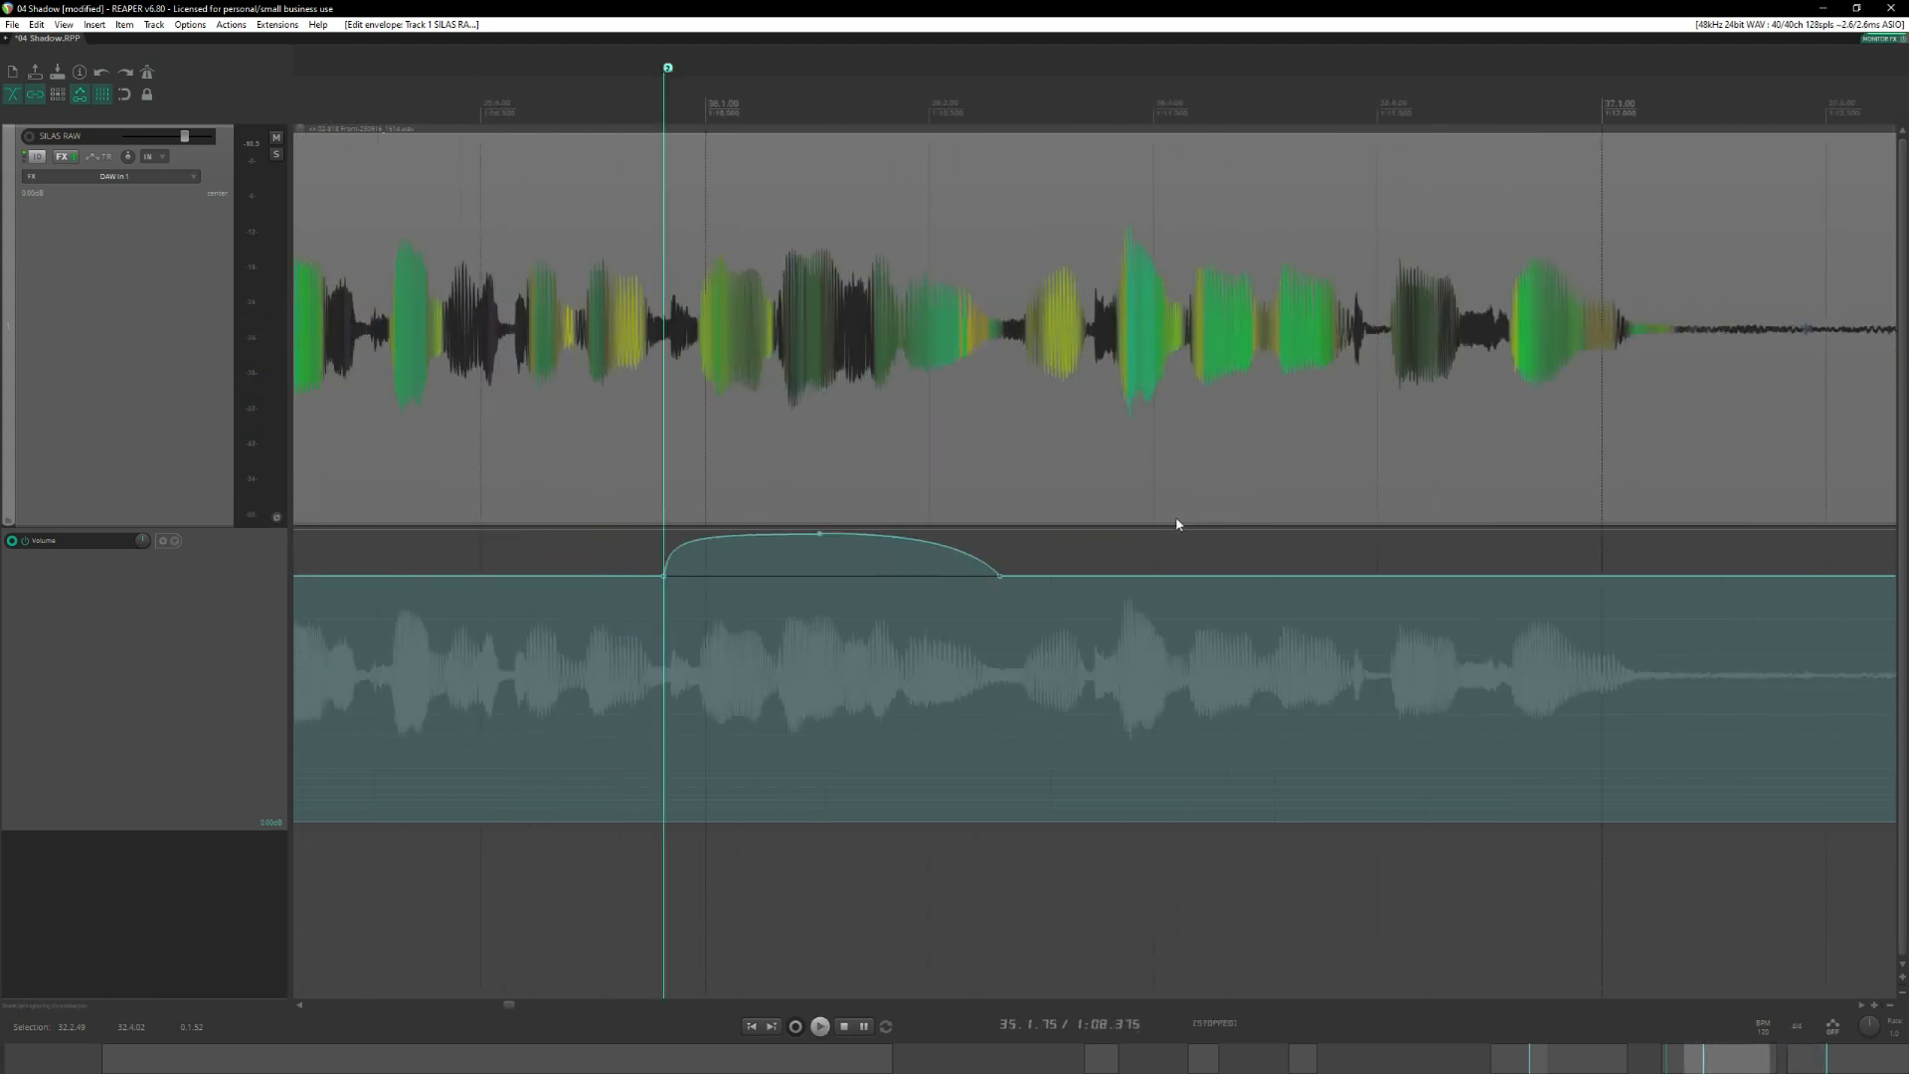
Lower the rounded boost's peak and bend its falling side outward, auditioning the phrase from the start of the item.
{"action": "mouse_move", "coordinate": [1408, 532]}
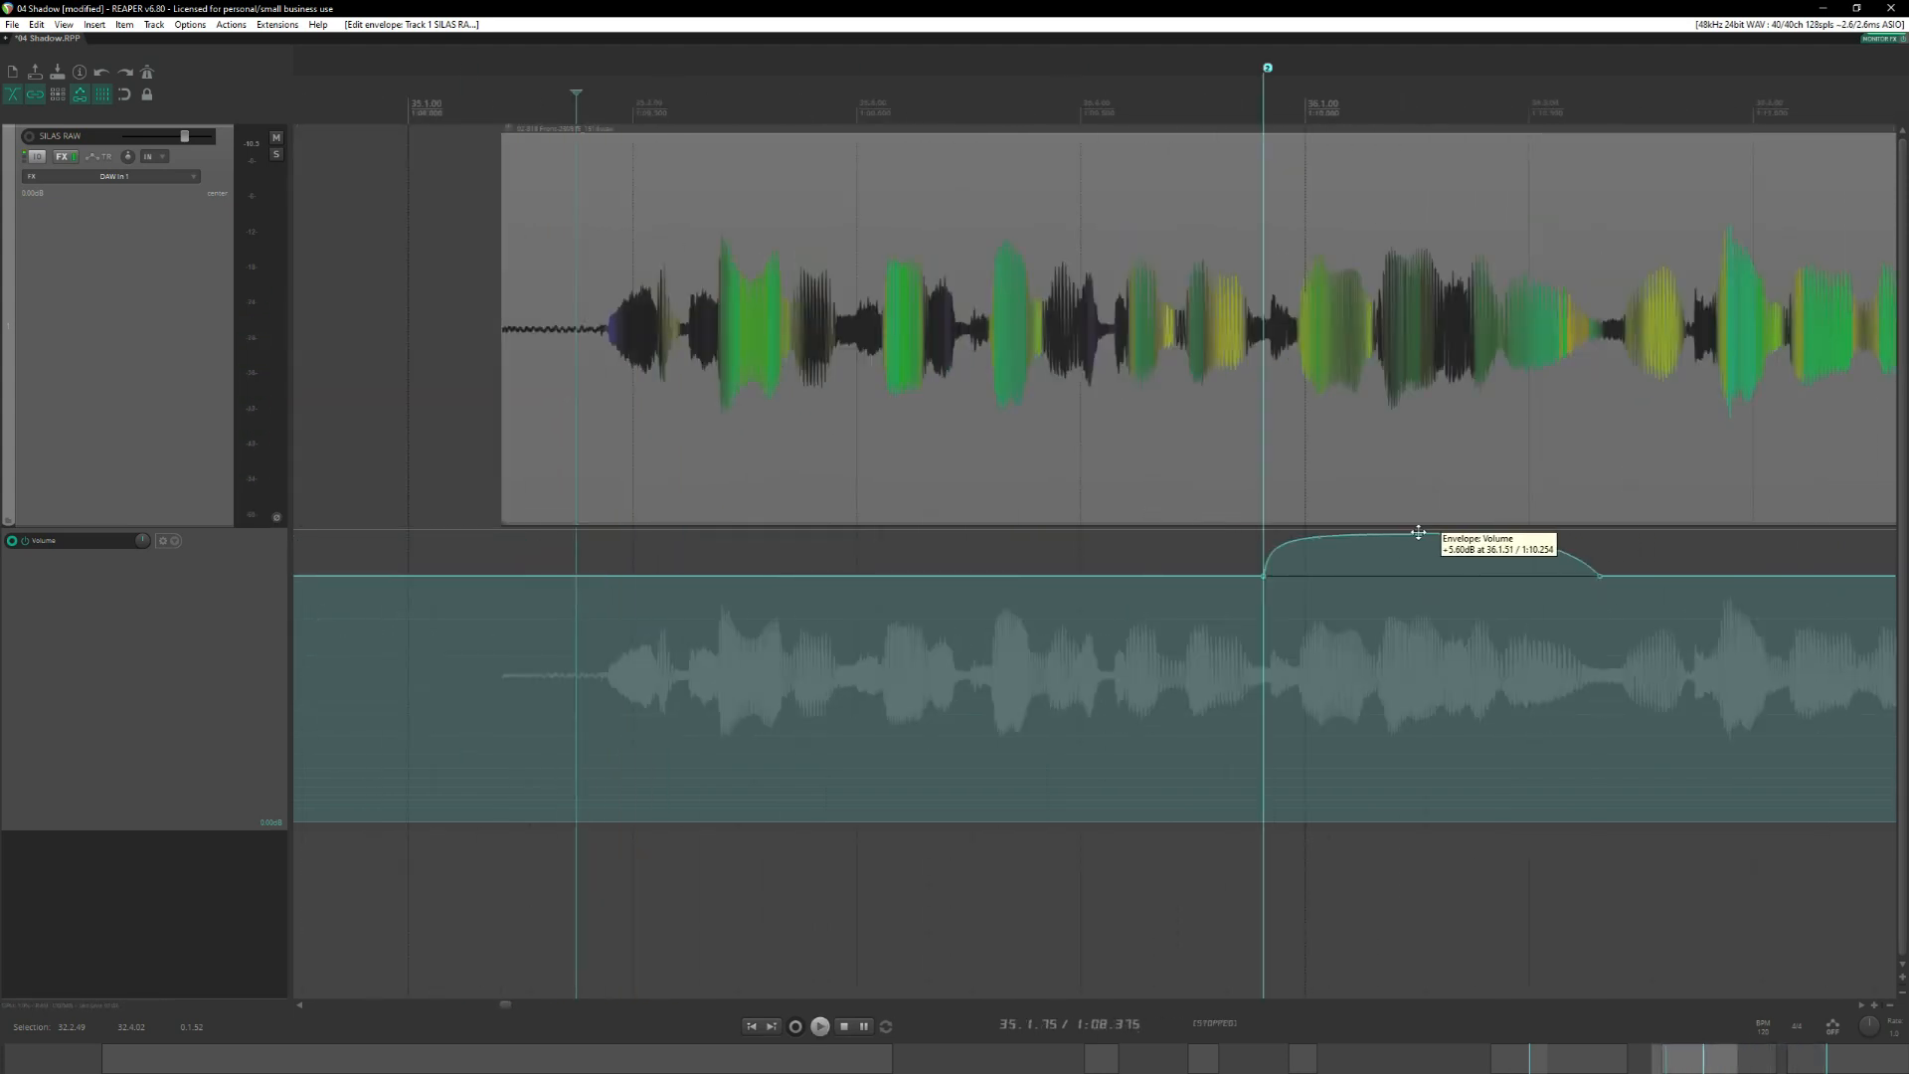
{"action": "left_click_drag", "start_coordinate": [1418, 533], "coordinate": [1419, 543]}
{"action": "left_click", "coordinate": [504, 134]}
{"action": "key", "text": "space"}
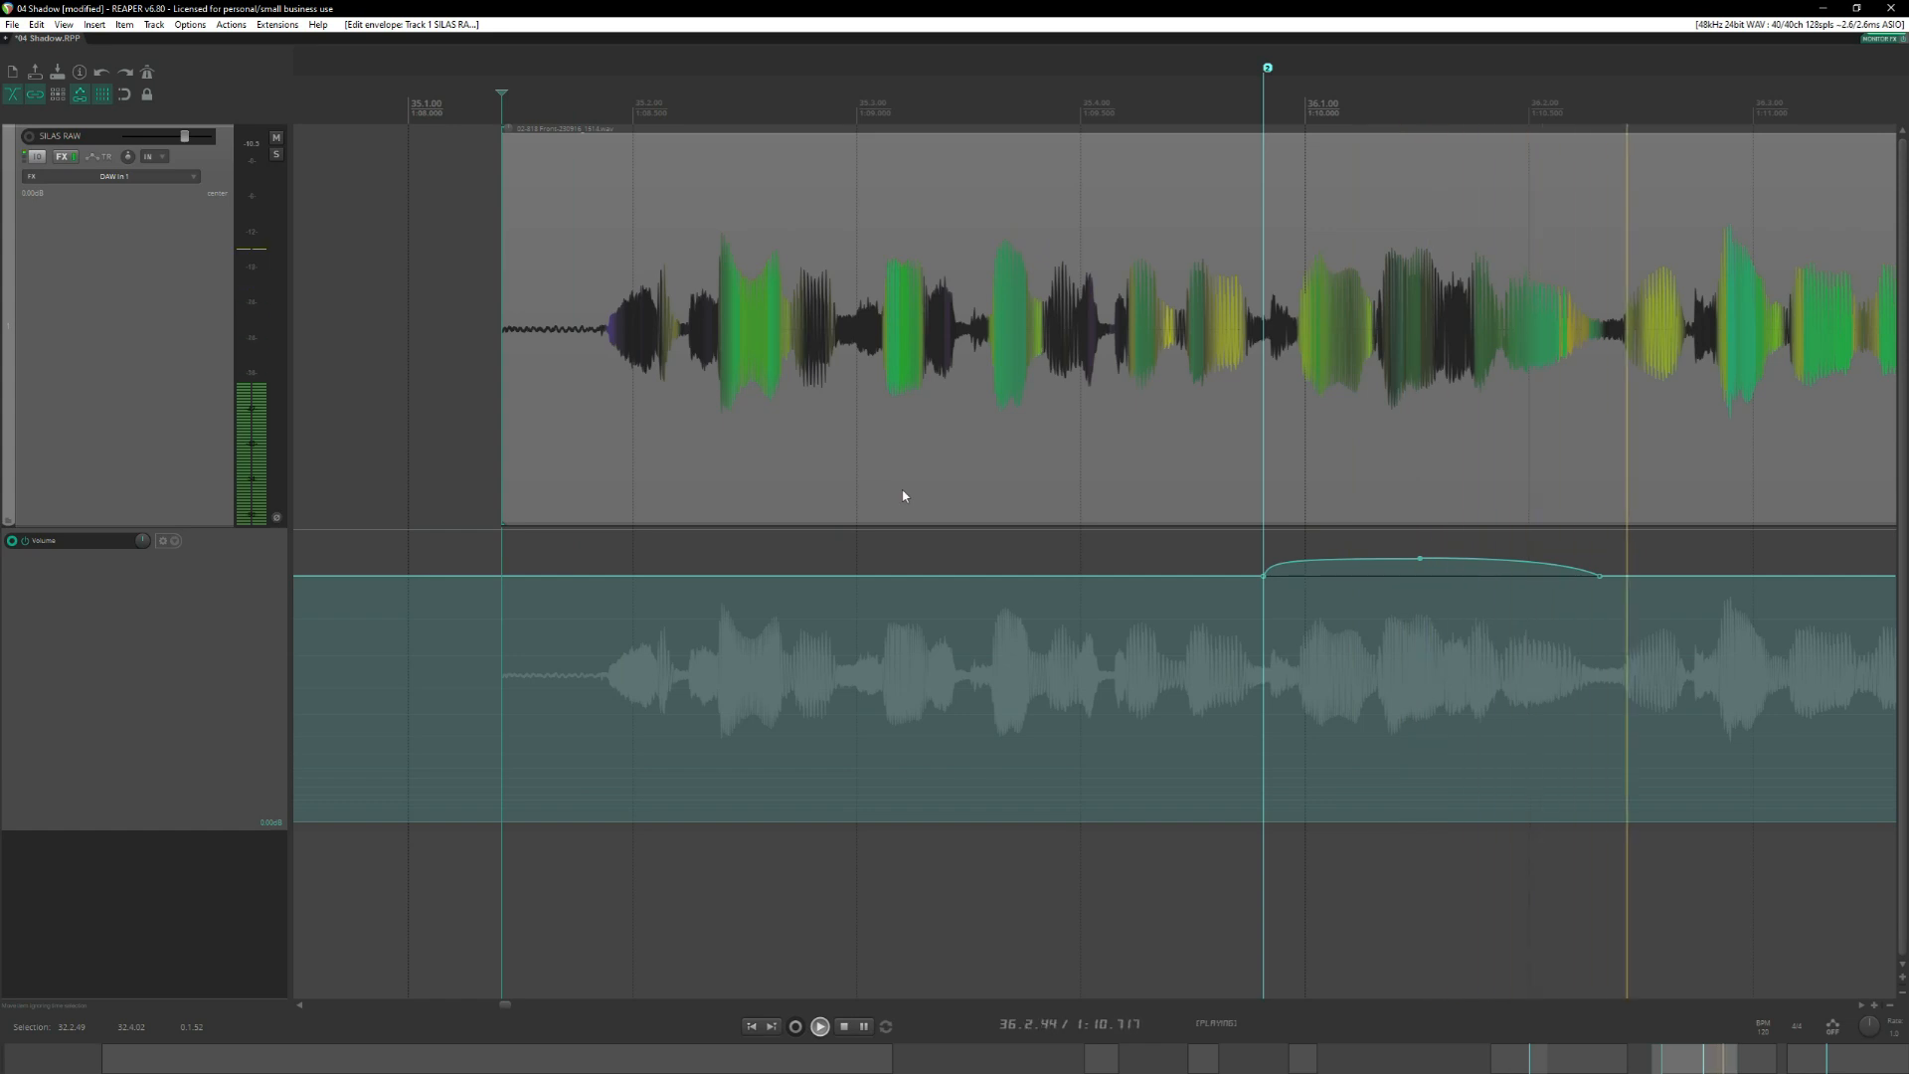
{"action": "key", "text": "space"}
{"action": "scroll", "coordinate": [1108, 566], "scroll_direction": "left", "scroll_amount": 3}
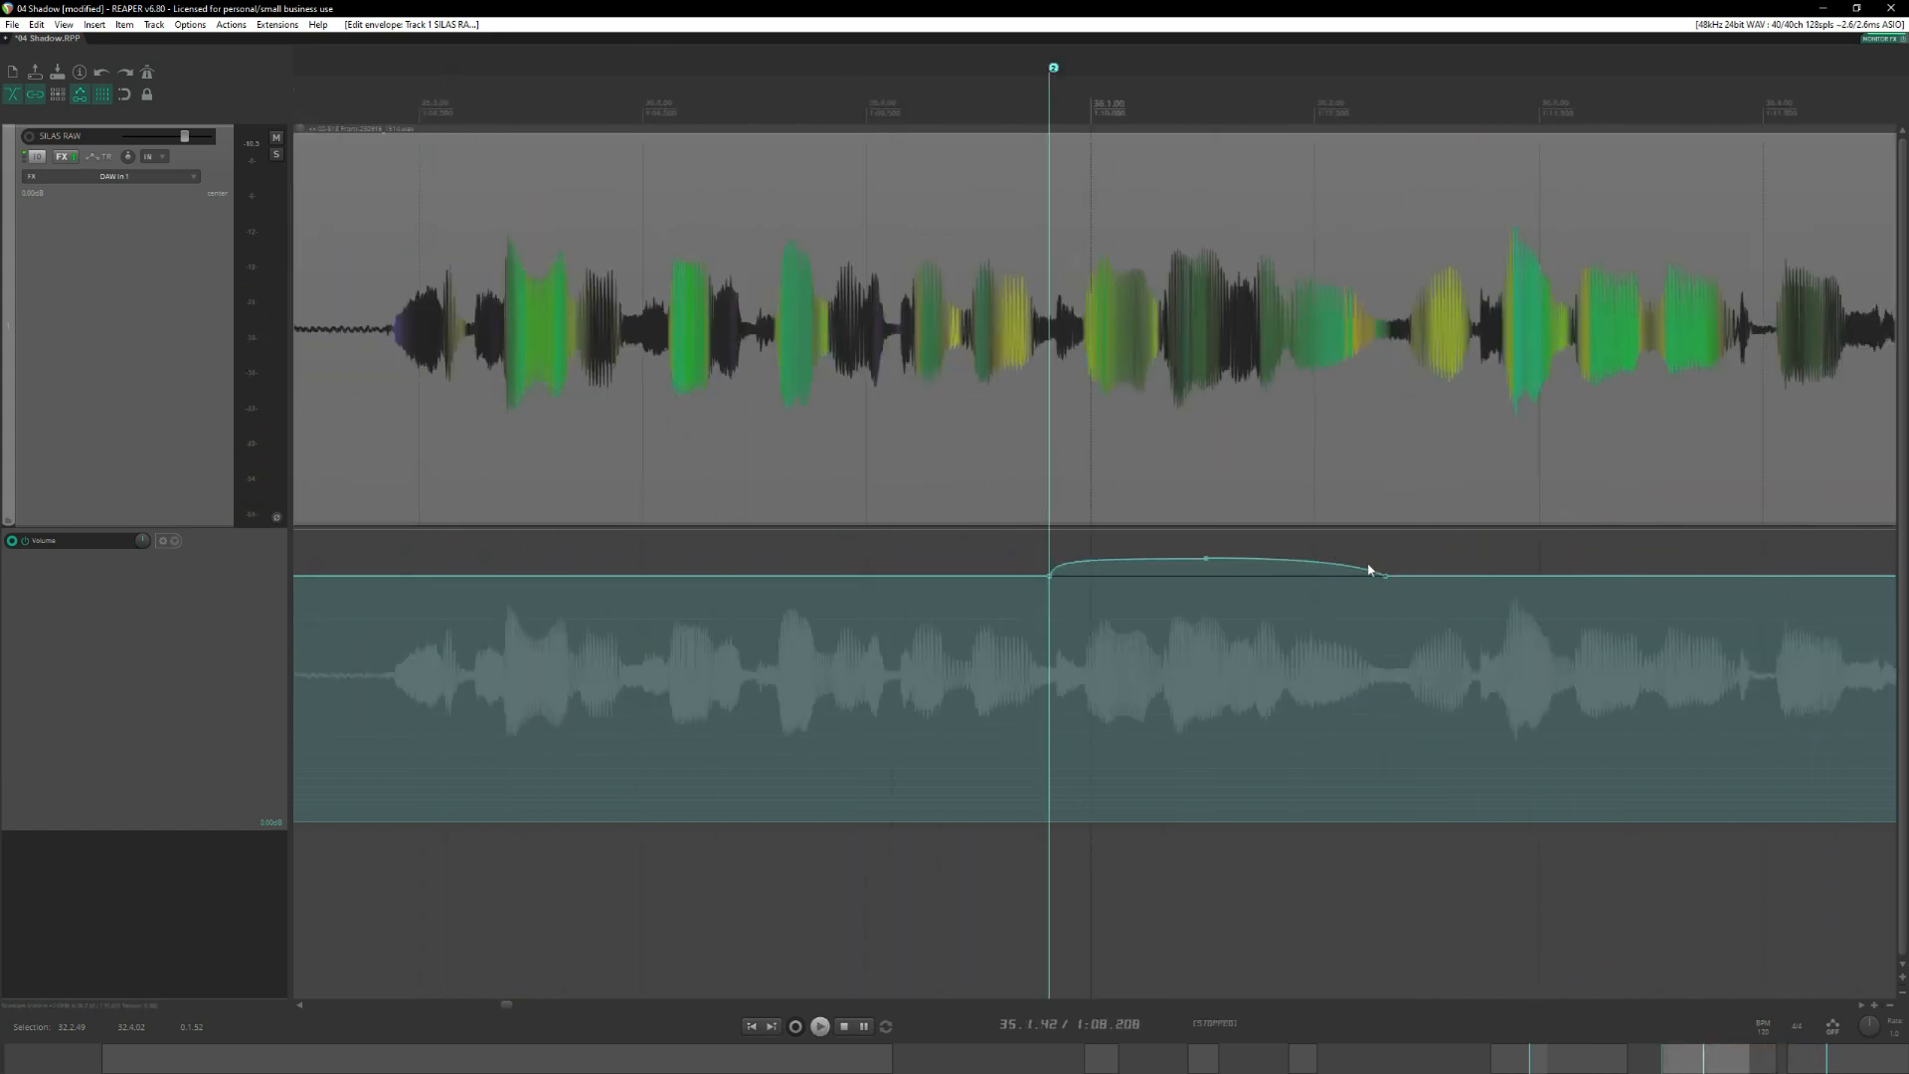
{"action": "left_click_drag", "start_coordinate": [1307, 562], "coordinate": [1375, 552]}
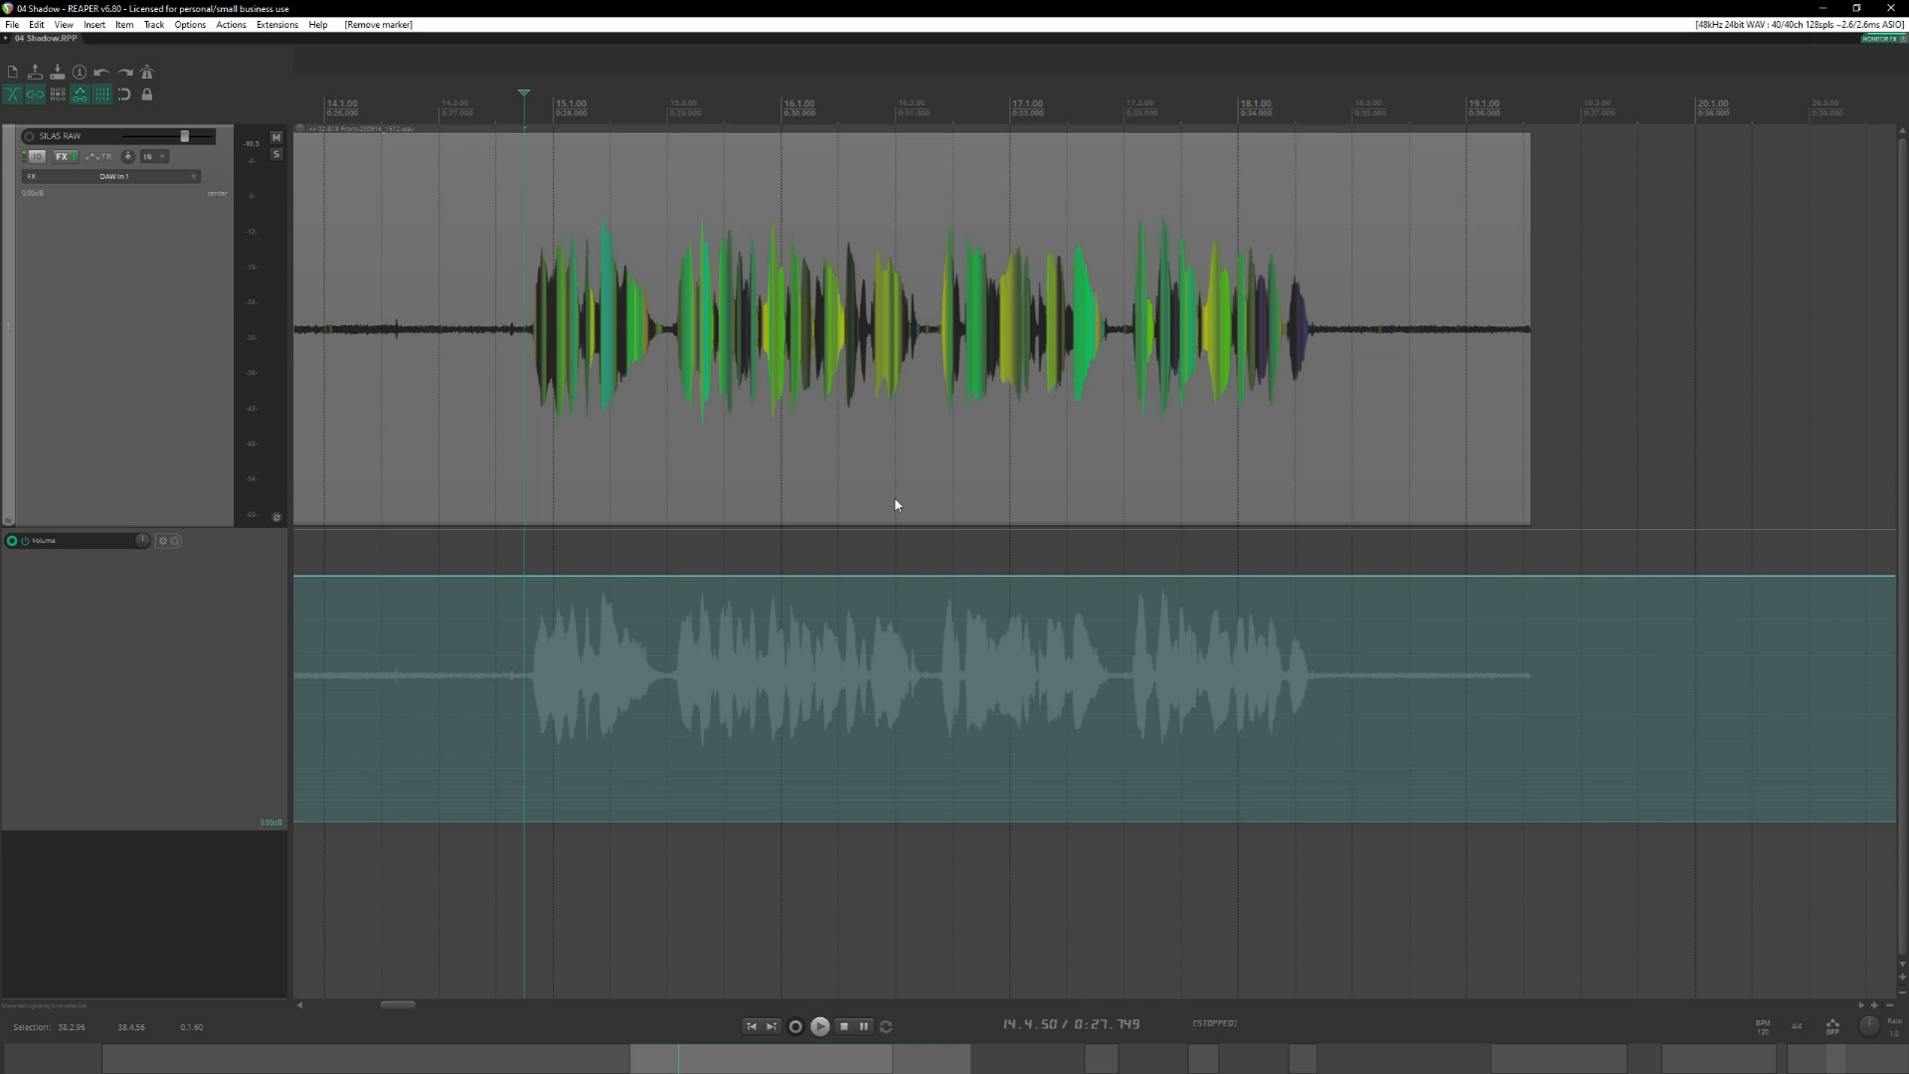
Audition the take from 14.4.50 and raise the volume envelope between 16.3.26 and 16.3.54, over the short quiet word ending.
{"action": "key", "text": "space"}
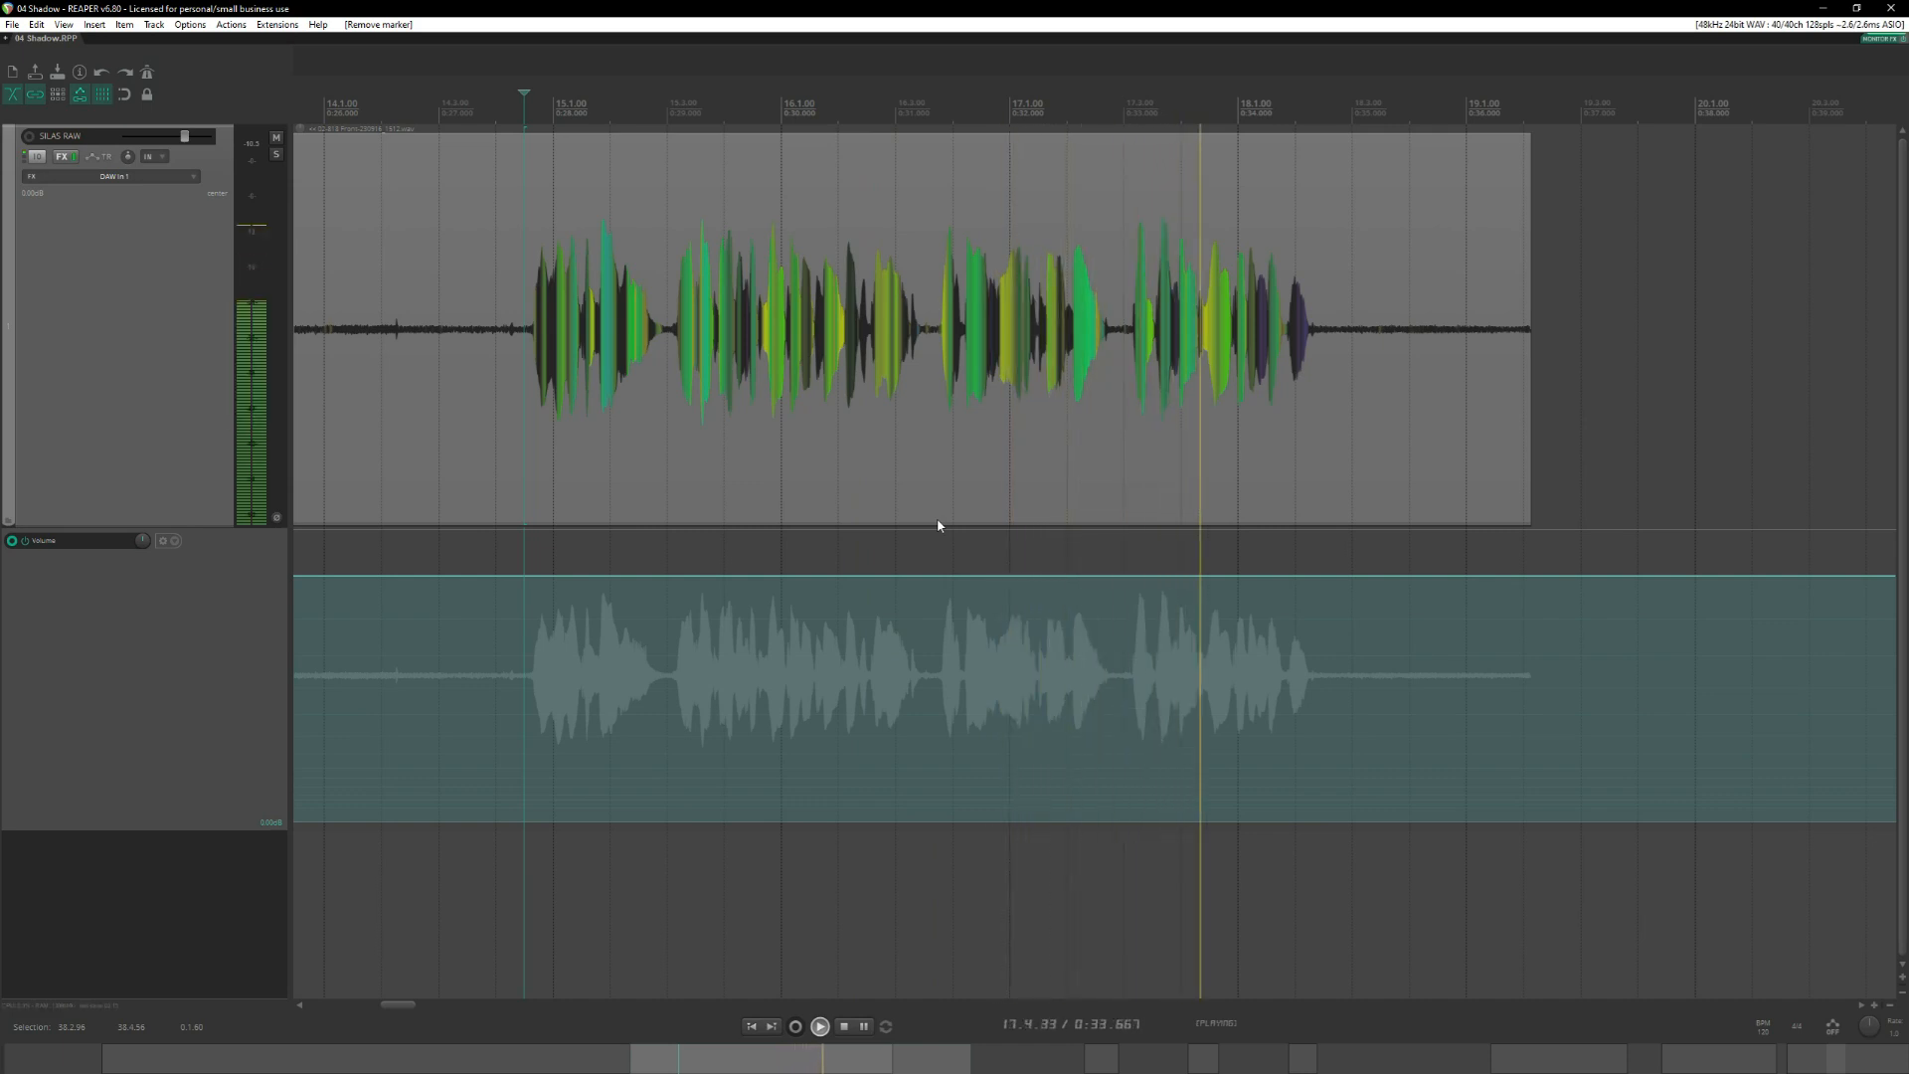
{"action": "key", "text": "space"}
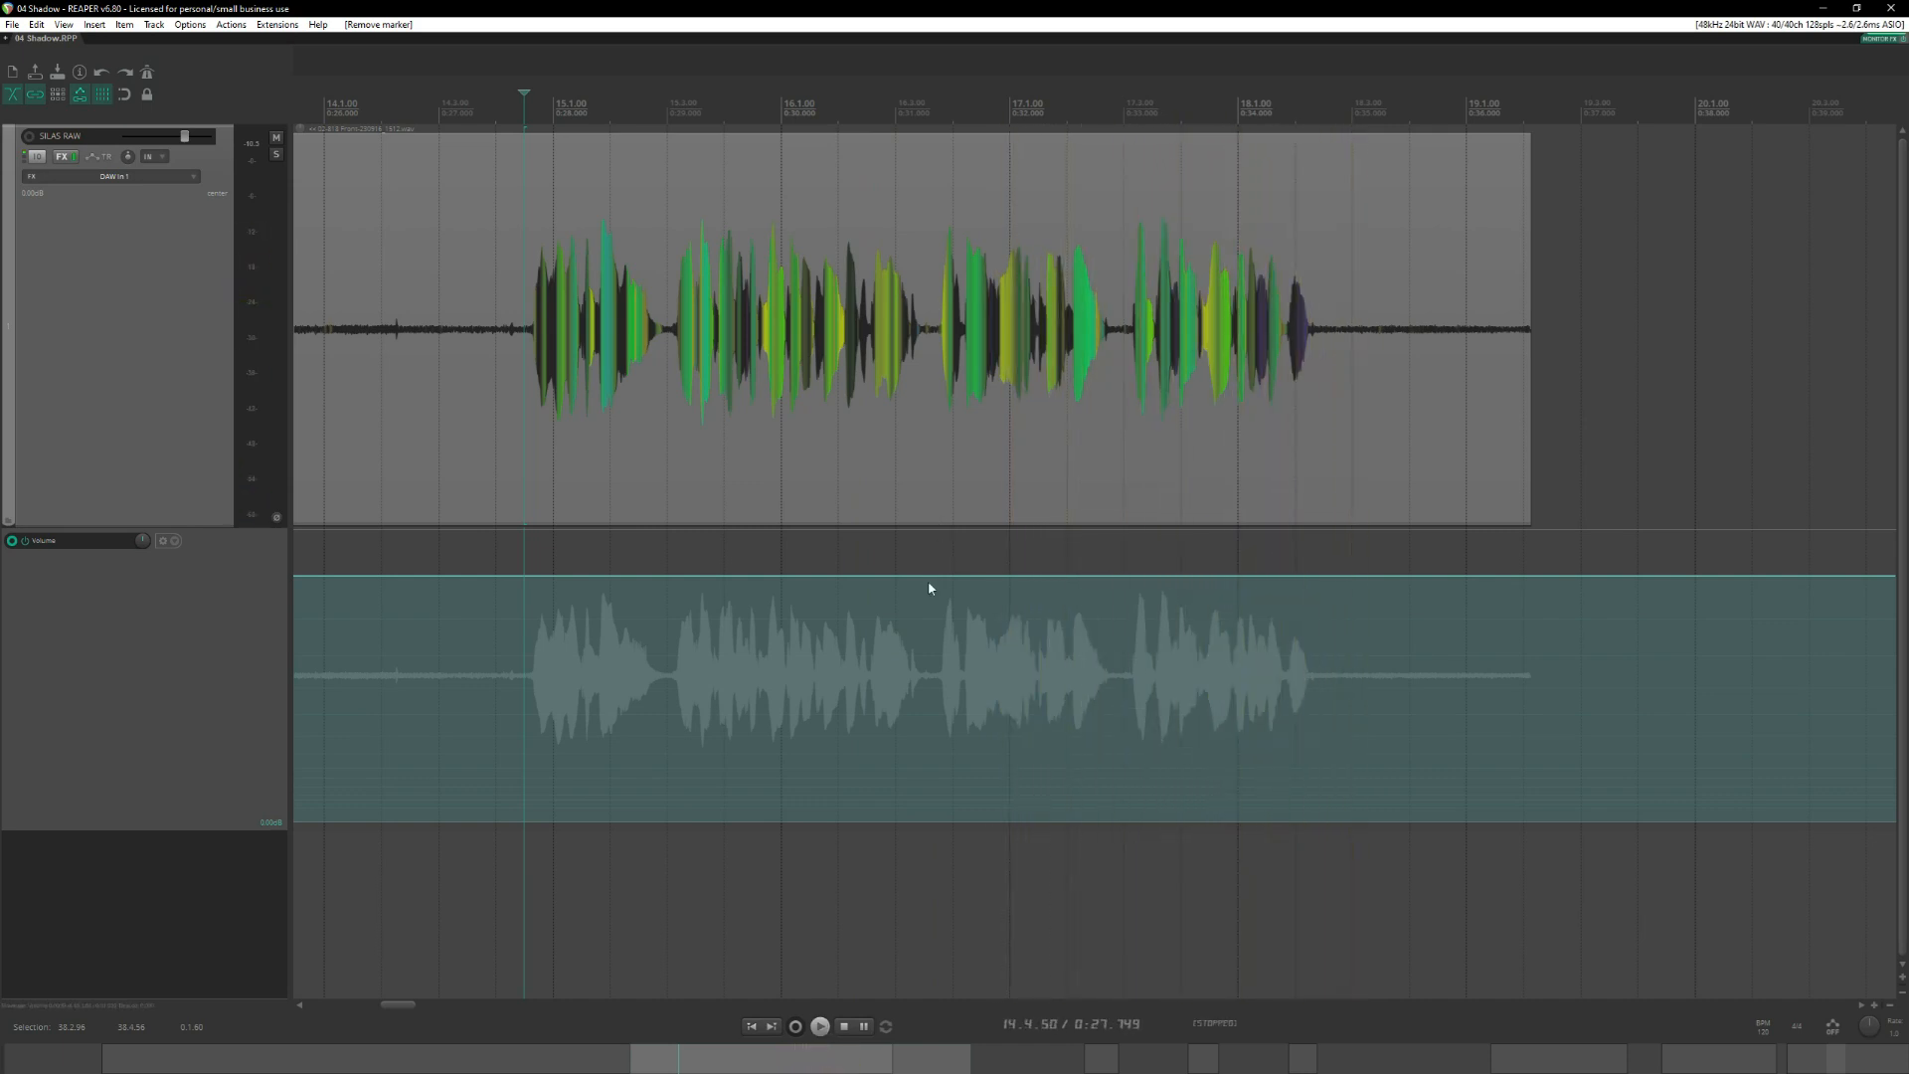
{"action": "left_click", "coordinate": [907, 588]}
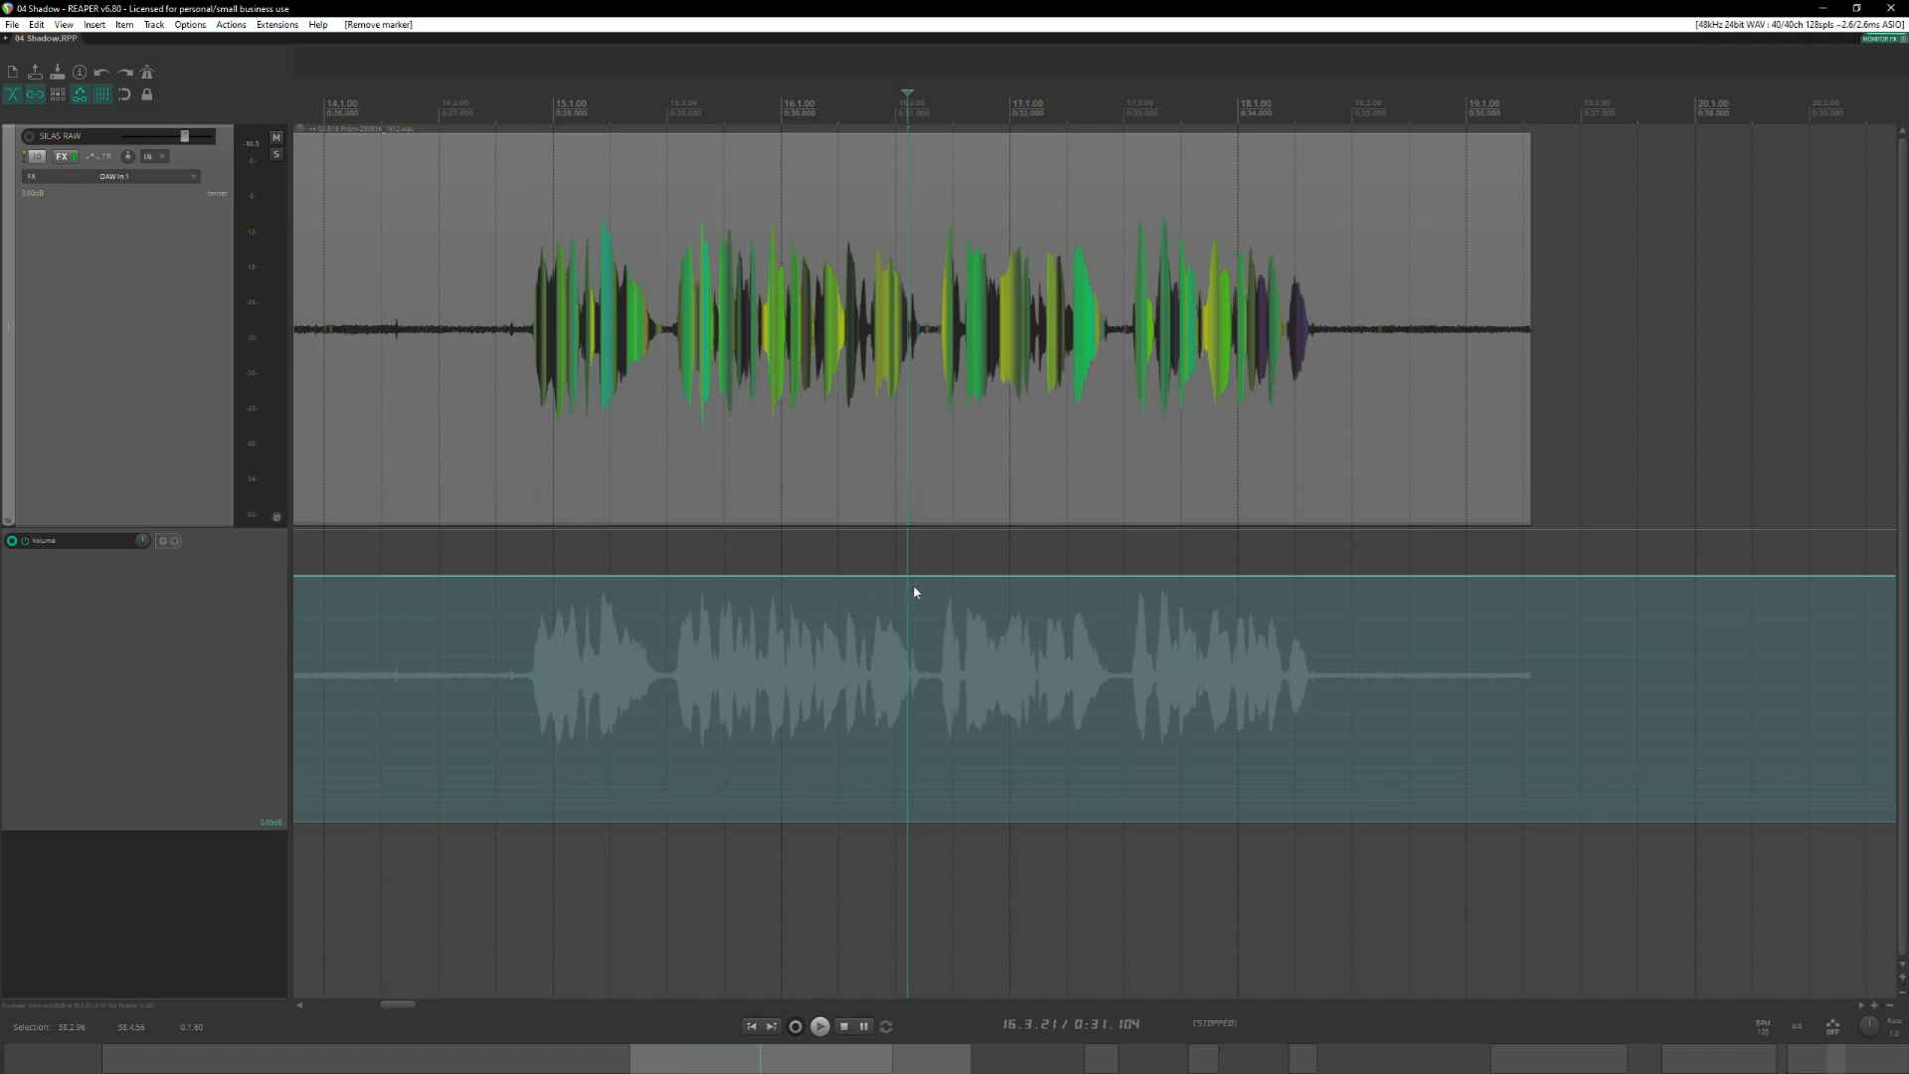
{"action": "scroll", "coordinate": [915, 592], "scroll_direction": "up", "scroll_amount": 6}
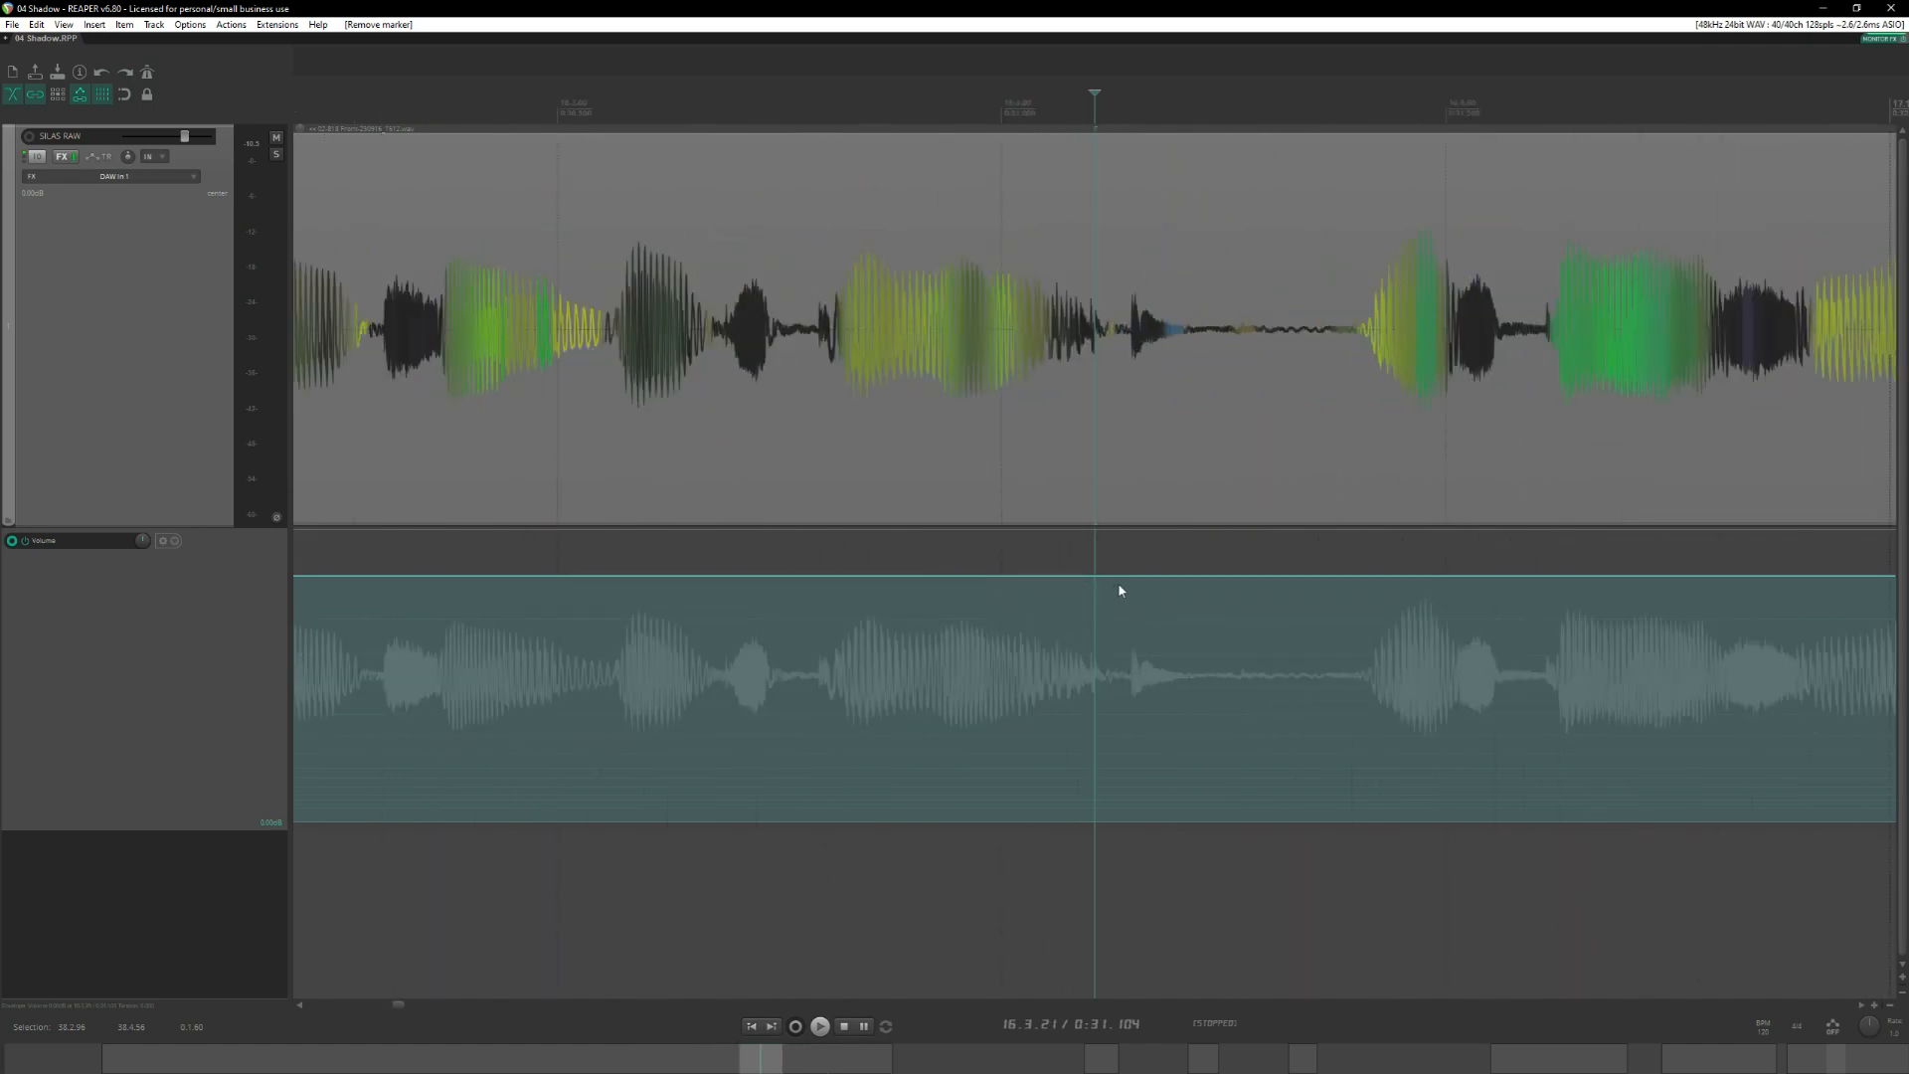
{"action": "left_click", "coordinate": [1119, 591]}
{"action": "left_click_drag", "start_coordinate": [1118, 590], "coordinate": [1195, 568]}
{"action": "scroll", "coordinate": [1205, 590], "scroll_direction": "down", "scroll_amount": 7}
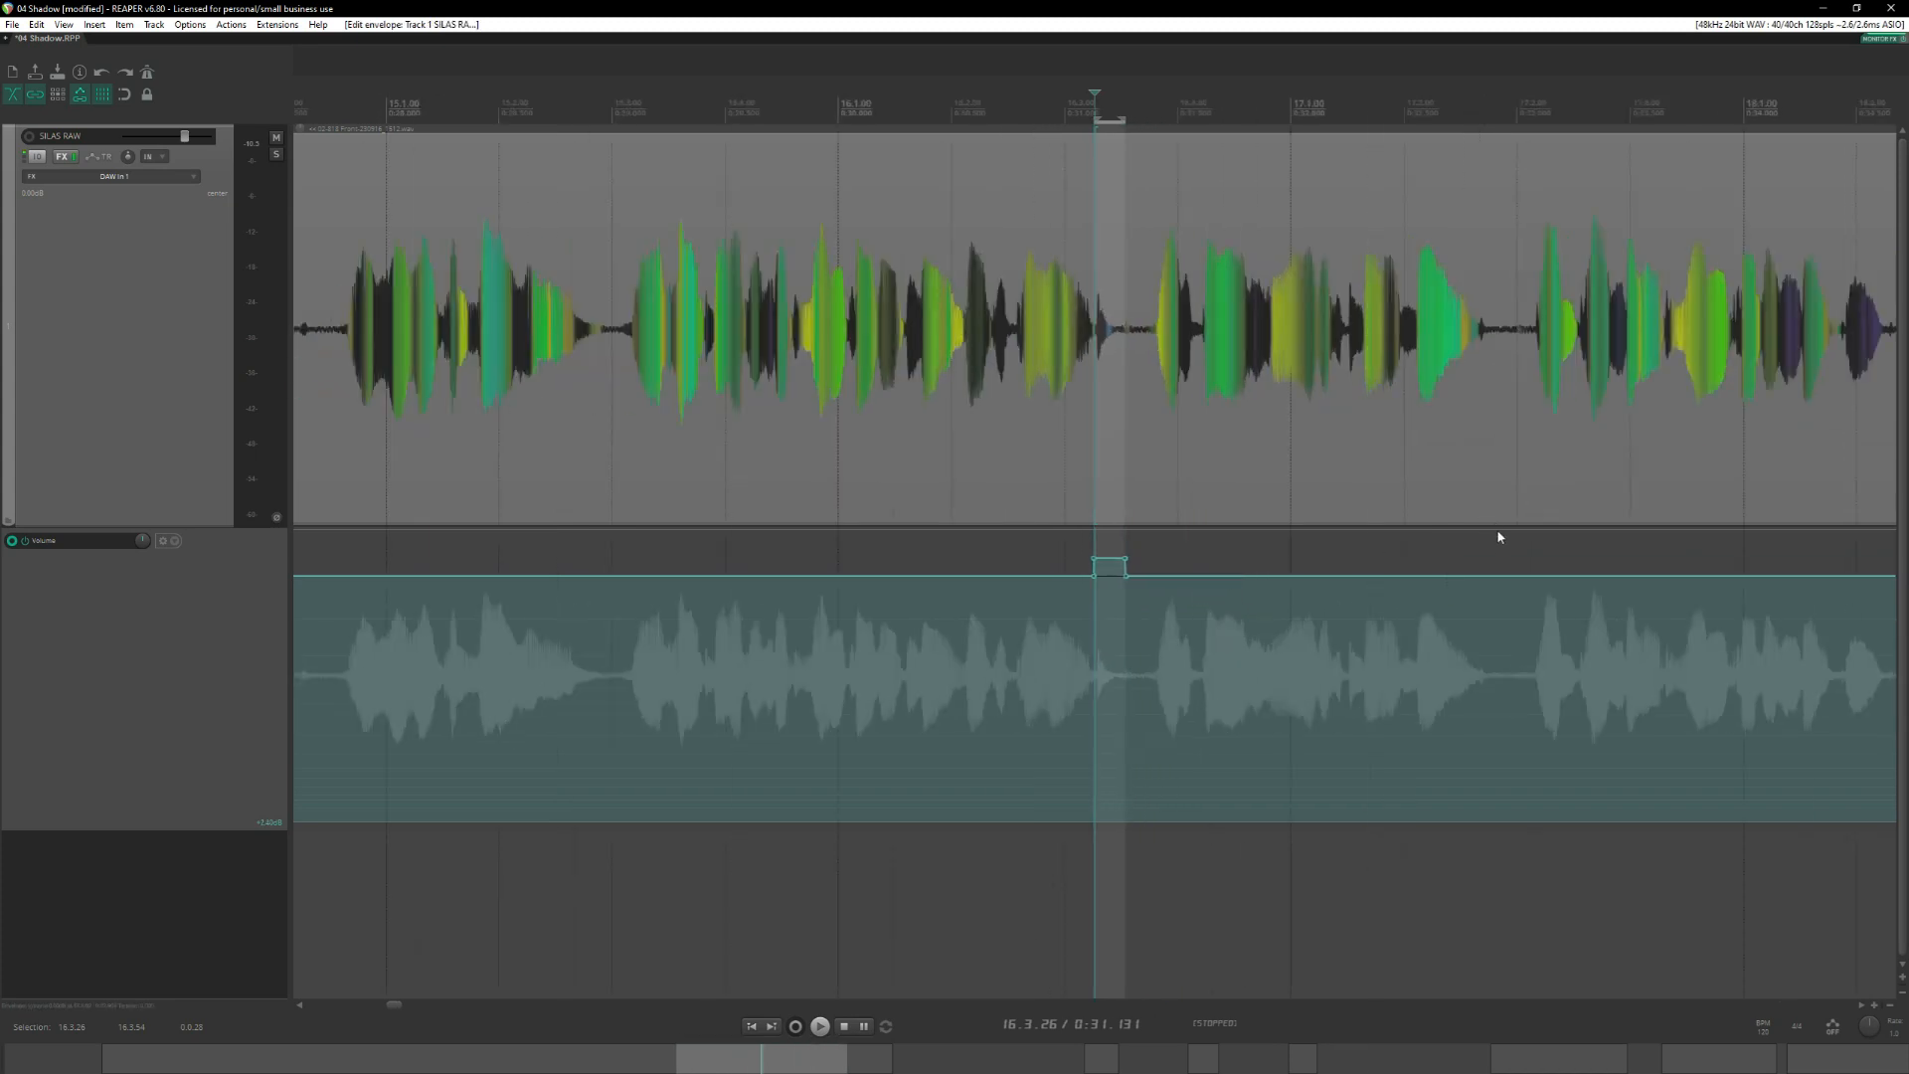
Raise the volume envelope slightly between 18.1.82 and 18.2.37, over the quiet last sound of the take.
{"action": "left_click", "coordinate": [1469, 107]}
{"action": "scroll", "coordinate": [1356, 637], "scroll_direction": "up", "scroll_amount": 7}
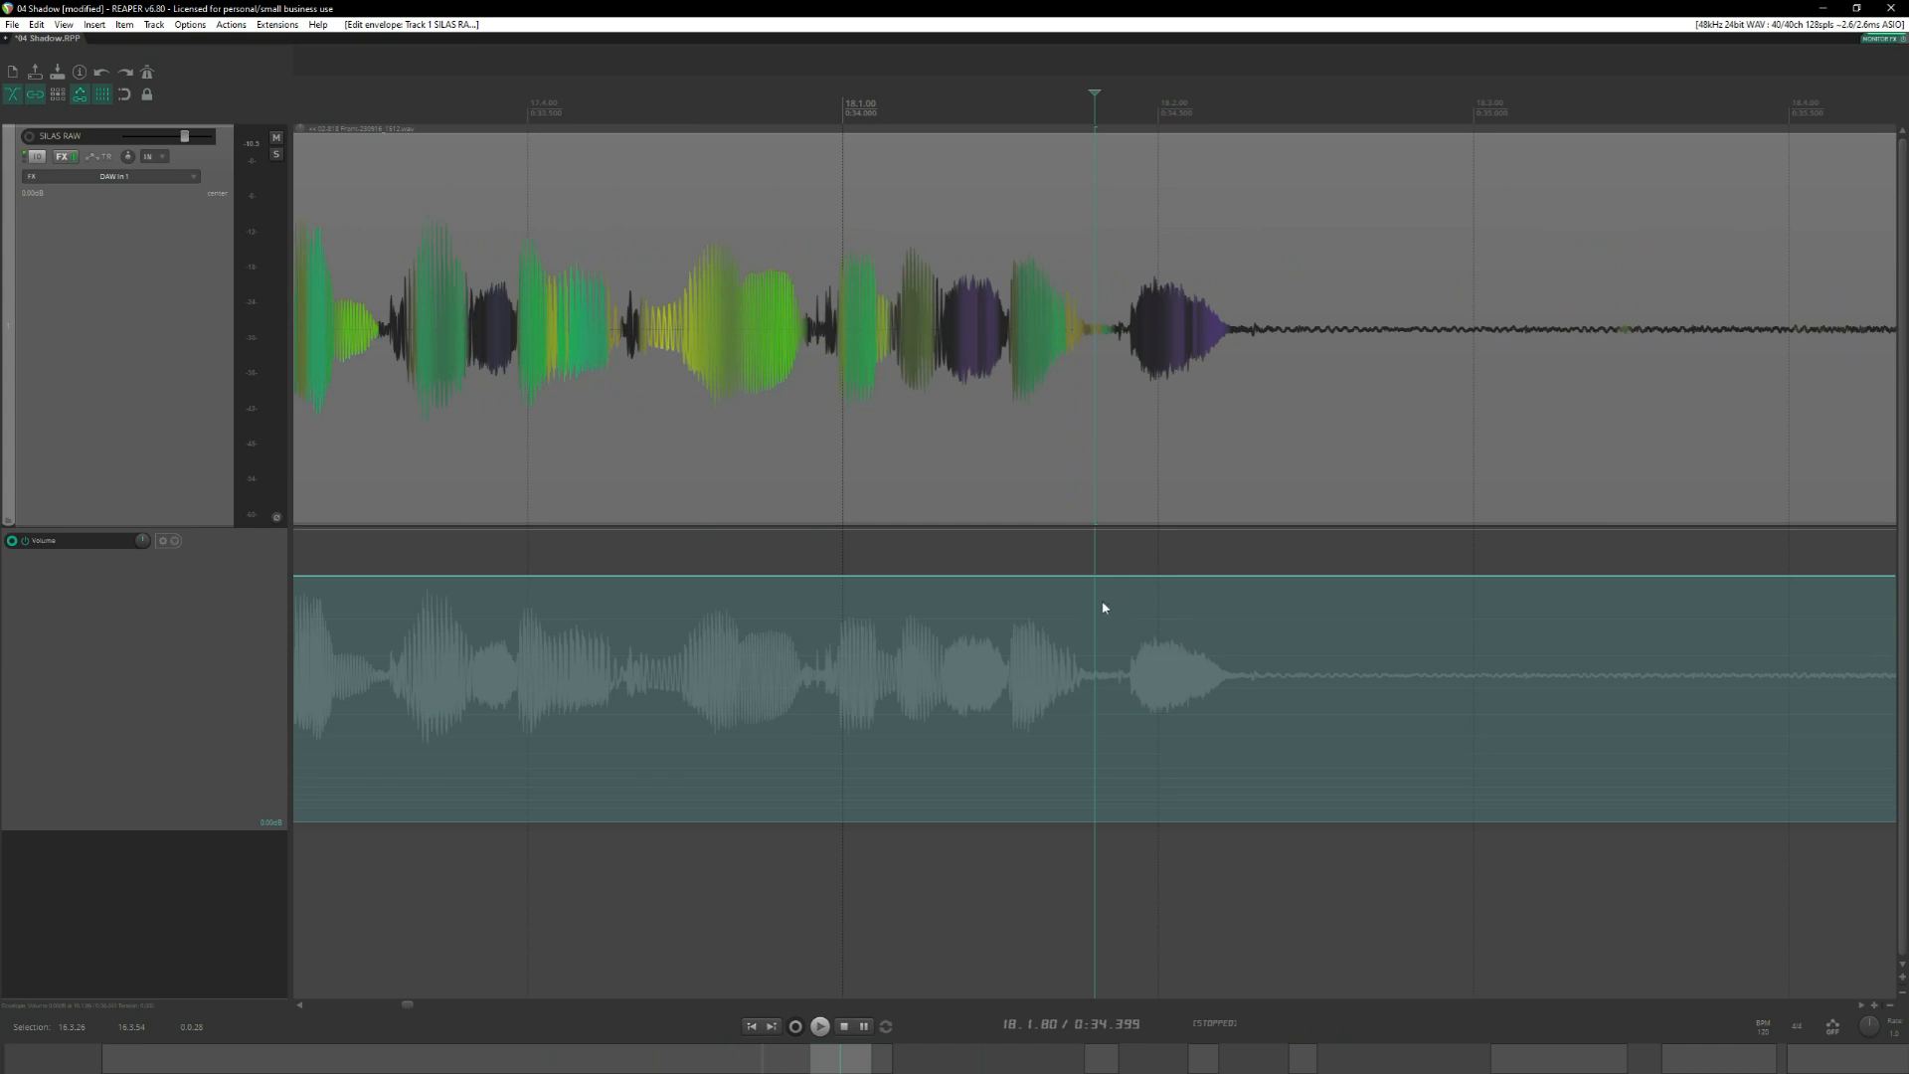
{"action": "left_click_drag", "start_coordinate": [1102, 598], "coordinate": [1232, 573]}
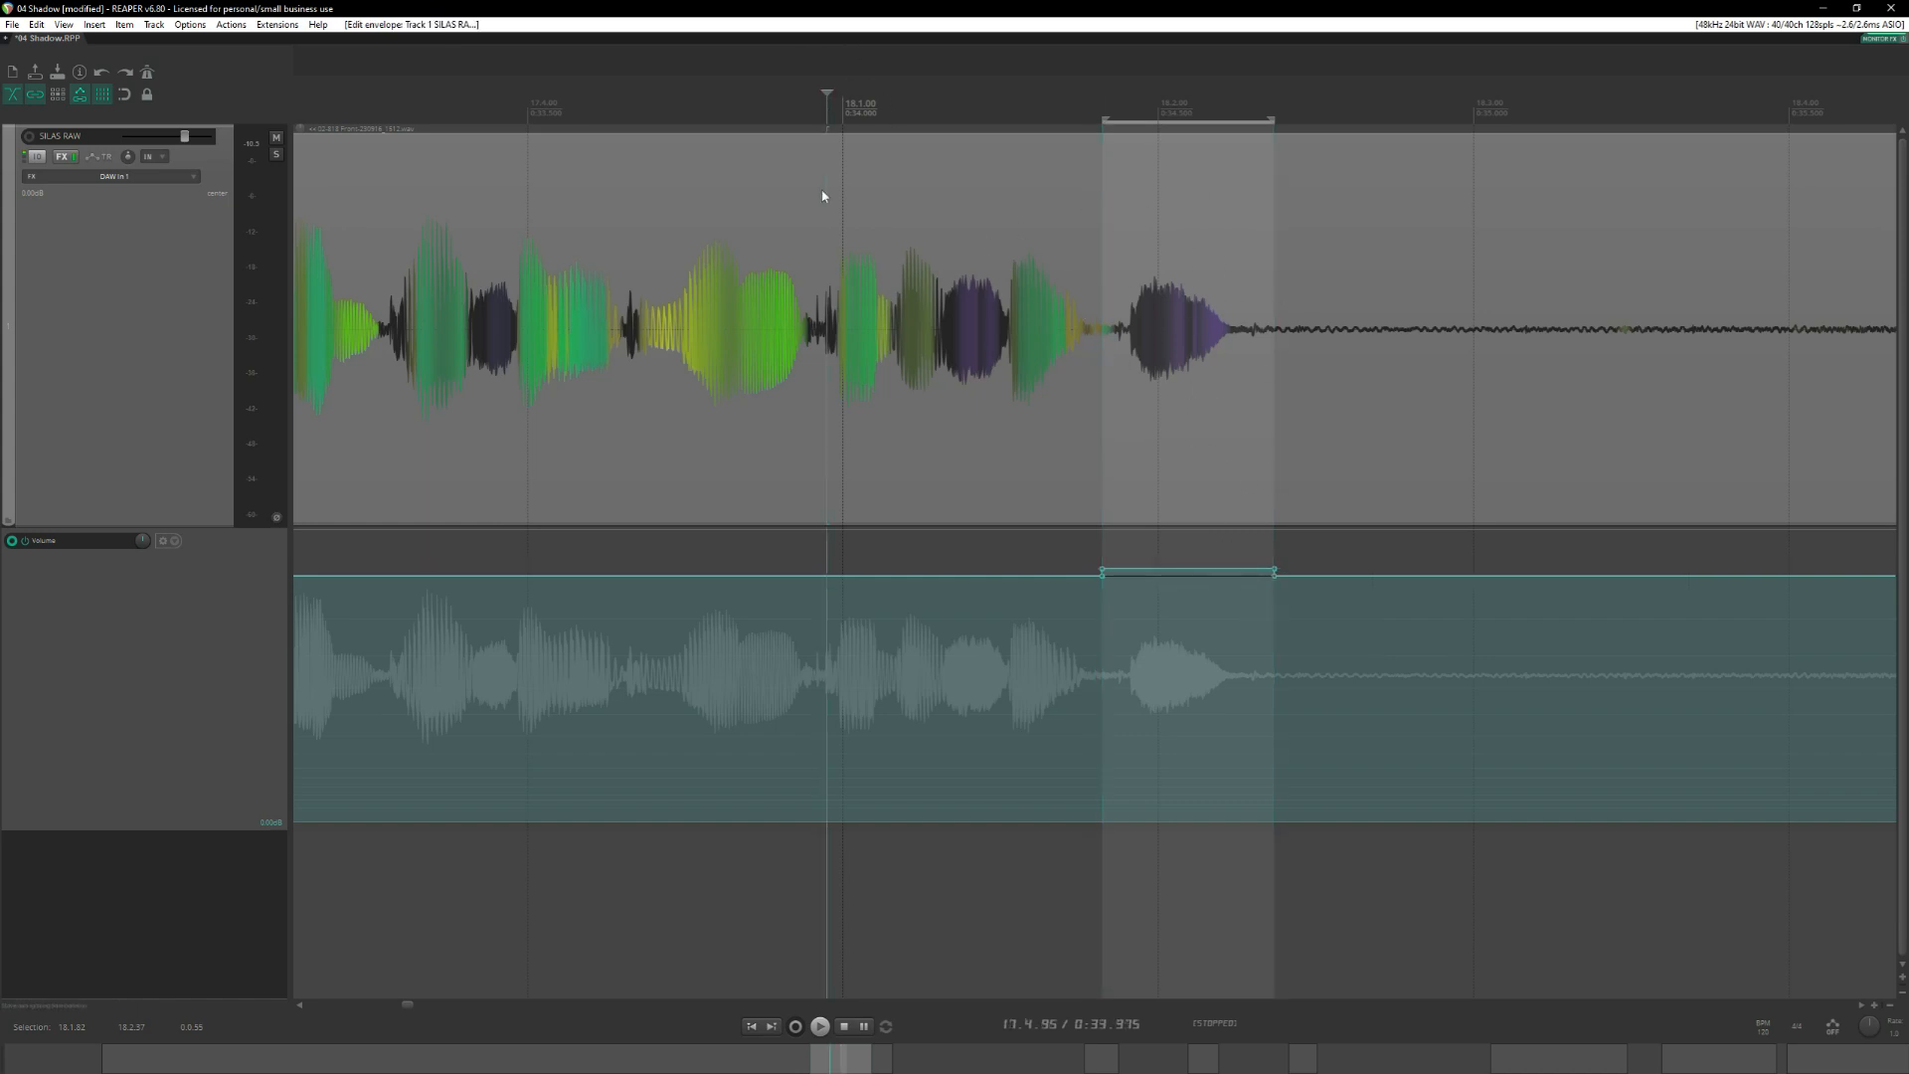
Audition the take with its two boosted envelope spots from just before bar 15.
{"action": "scroll", "coordinate": [729, 508], "scroll_direction": "down", "scroll_amount": 4}
{"action": "scroll", "coordinate": [786, 487], "scroll_direction": "left", "scroll_amount": 5}
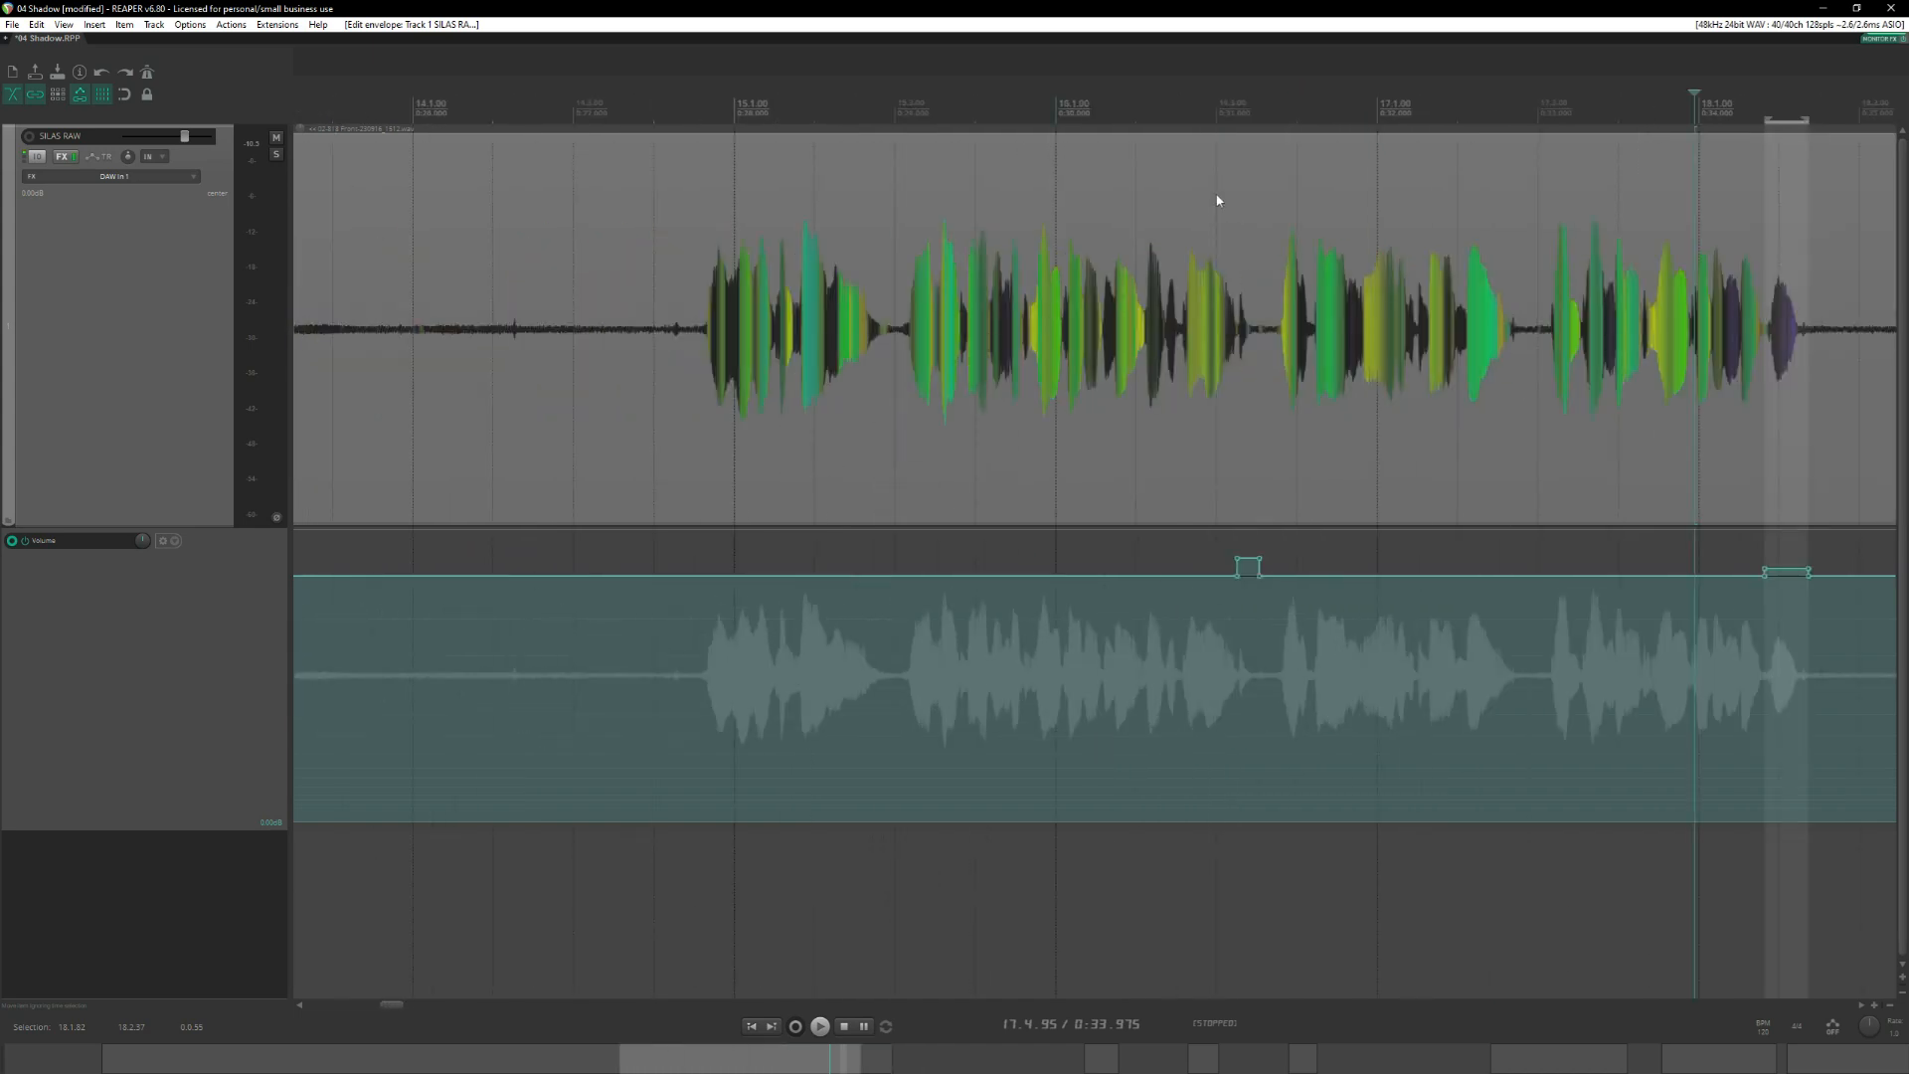
{"action": "left_click", "coordinate": [1221, 115]}
{"action": "scroll", "coordinate": [1339, 422], "scroll_direction": "up", "scroll_amount": 5}
{"action": "scroll", "coordinate": [1250, 396], "scroll_direction": "down", "scroll_amount": 5}
{"action": "key", "text": "space"}
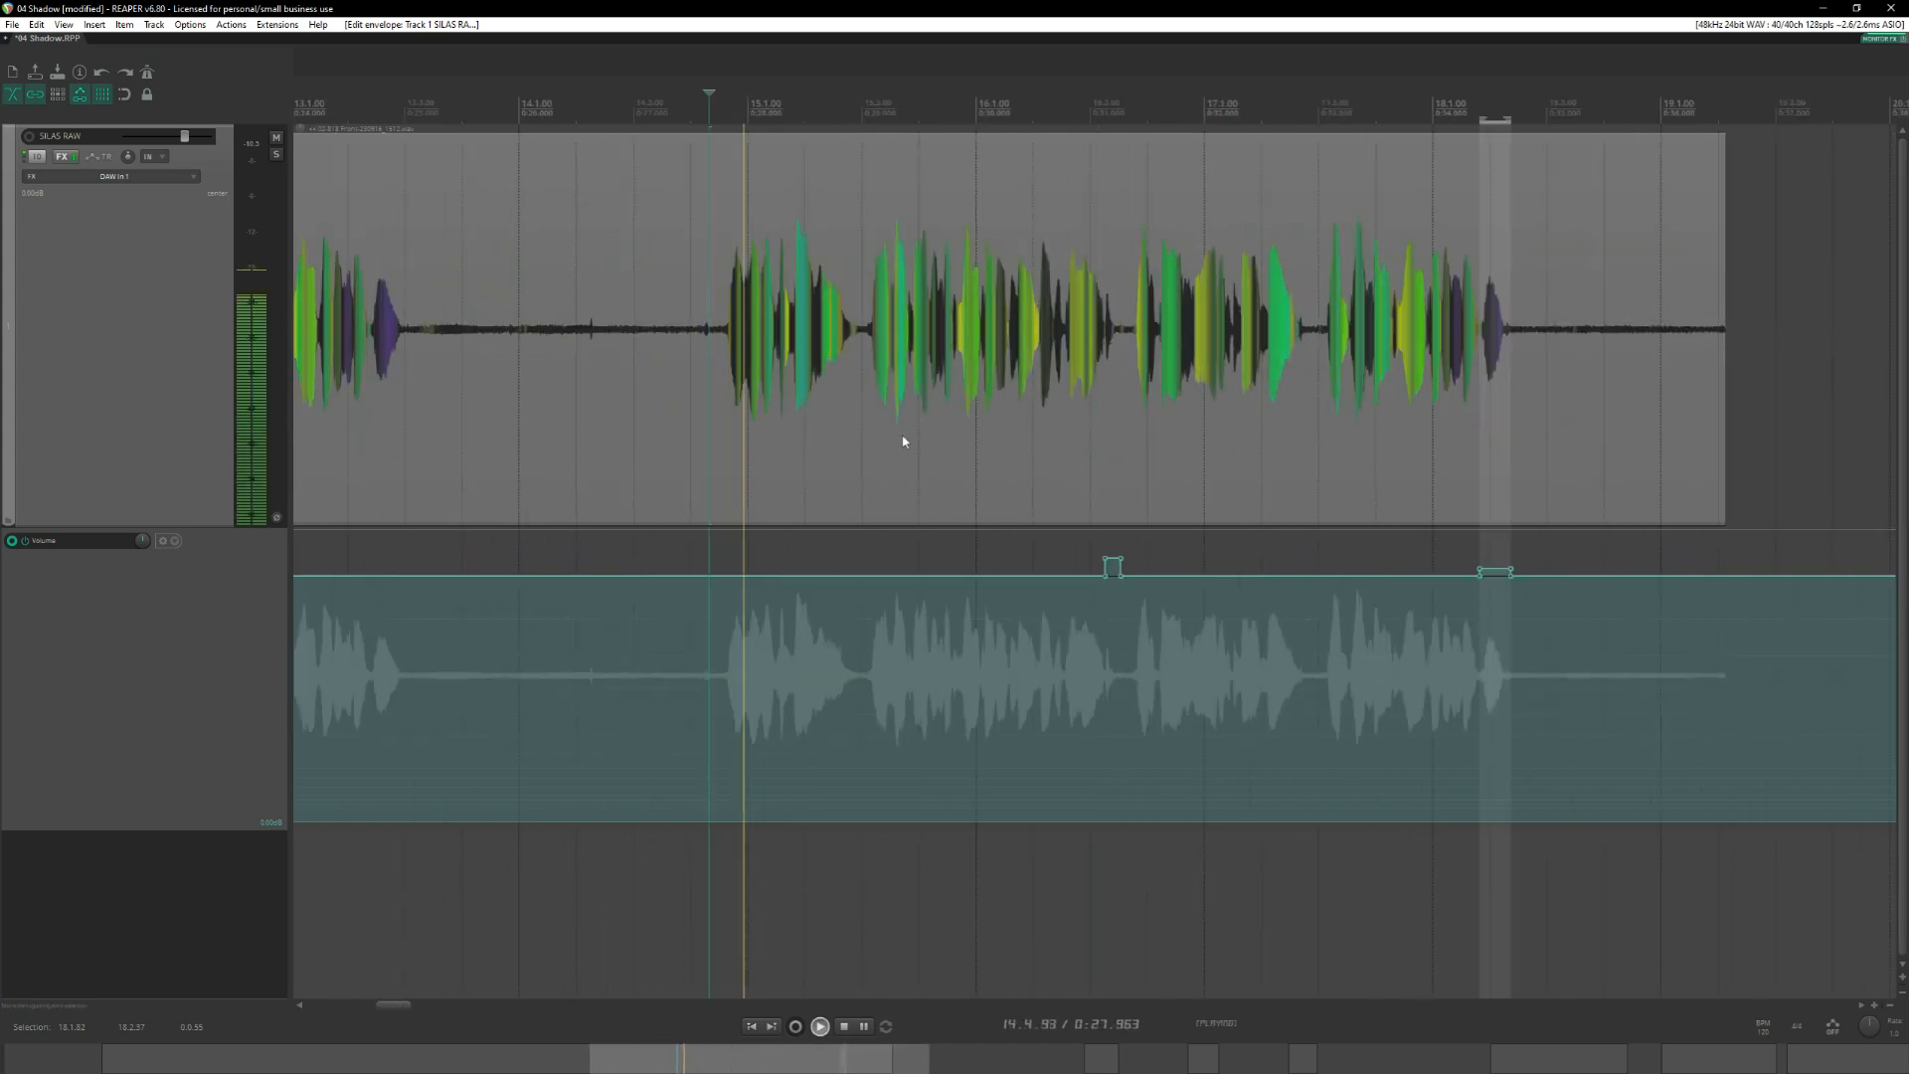
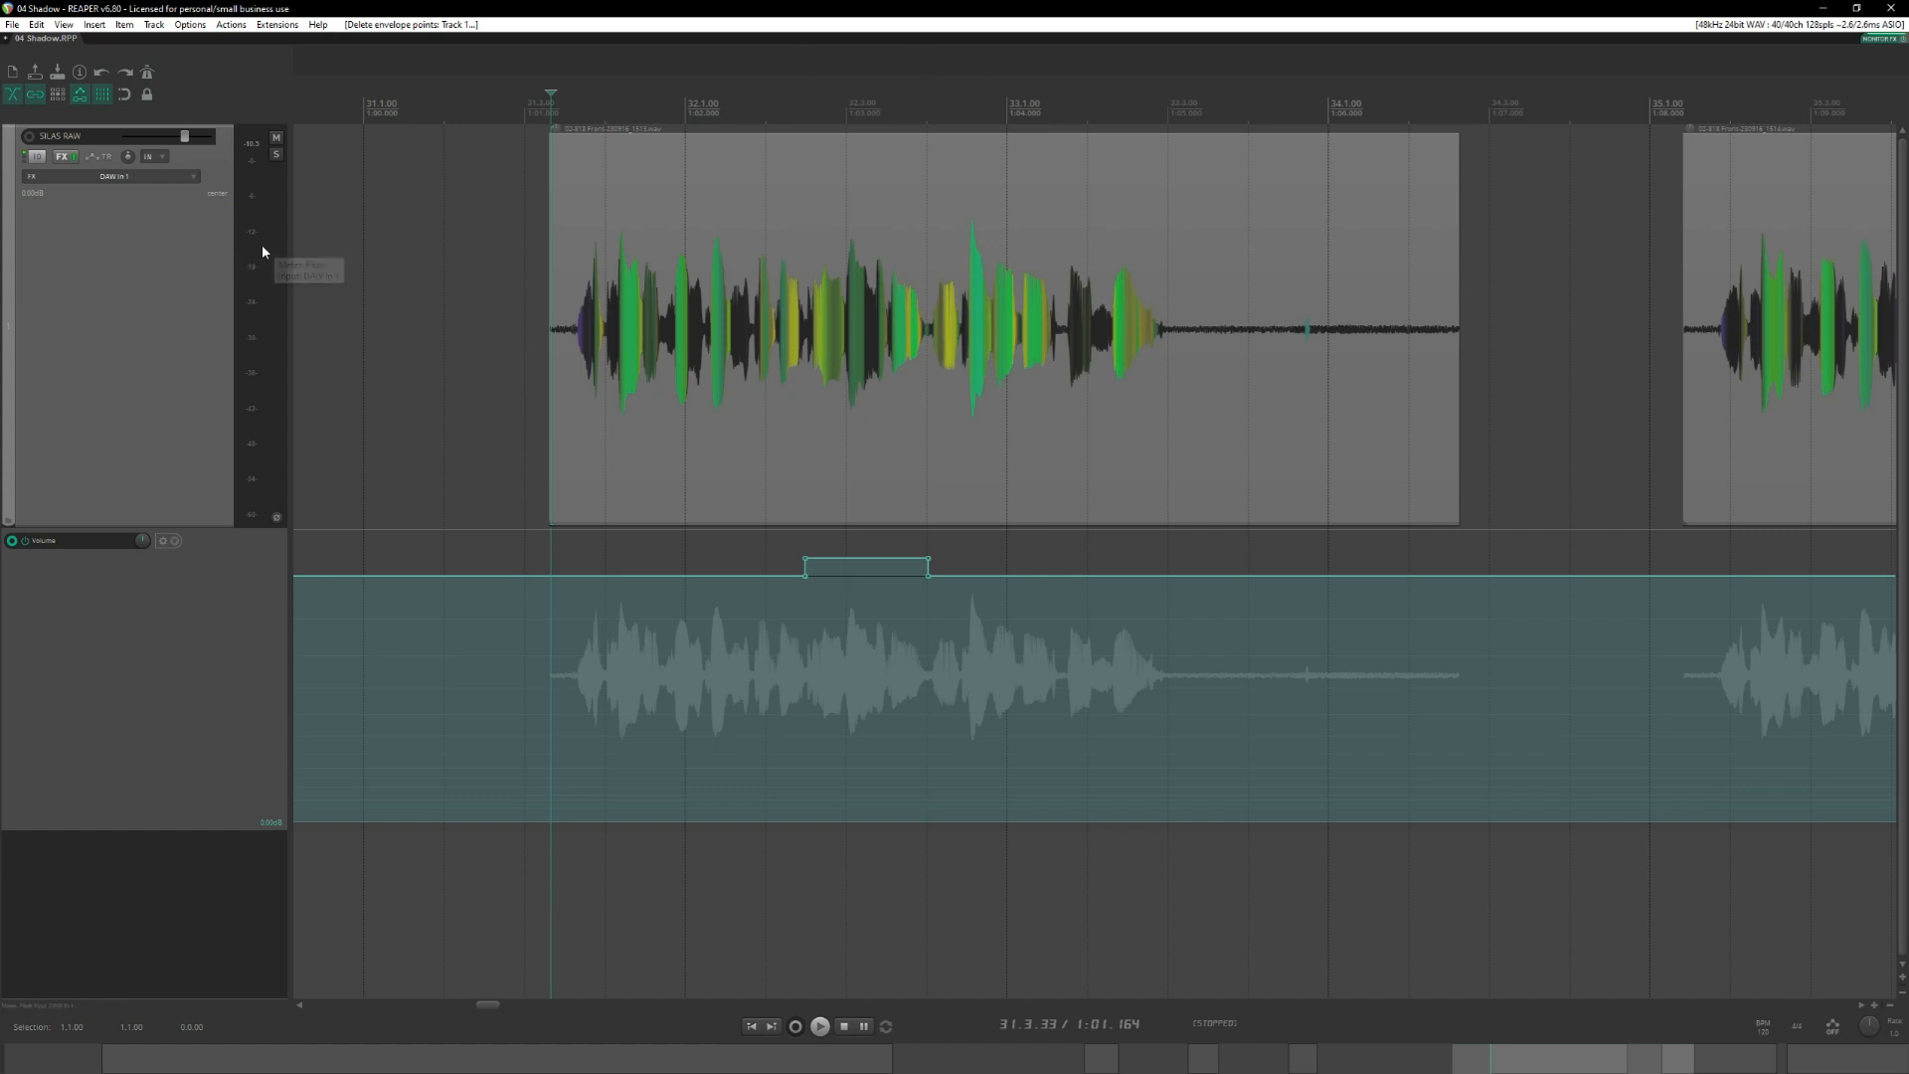
Audition the take from 31.3.33 and replay its quiet ending from 33.1.72 and 33.2.11.
{"action": "key", "text": "space"}
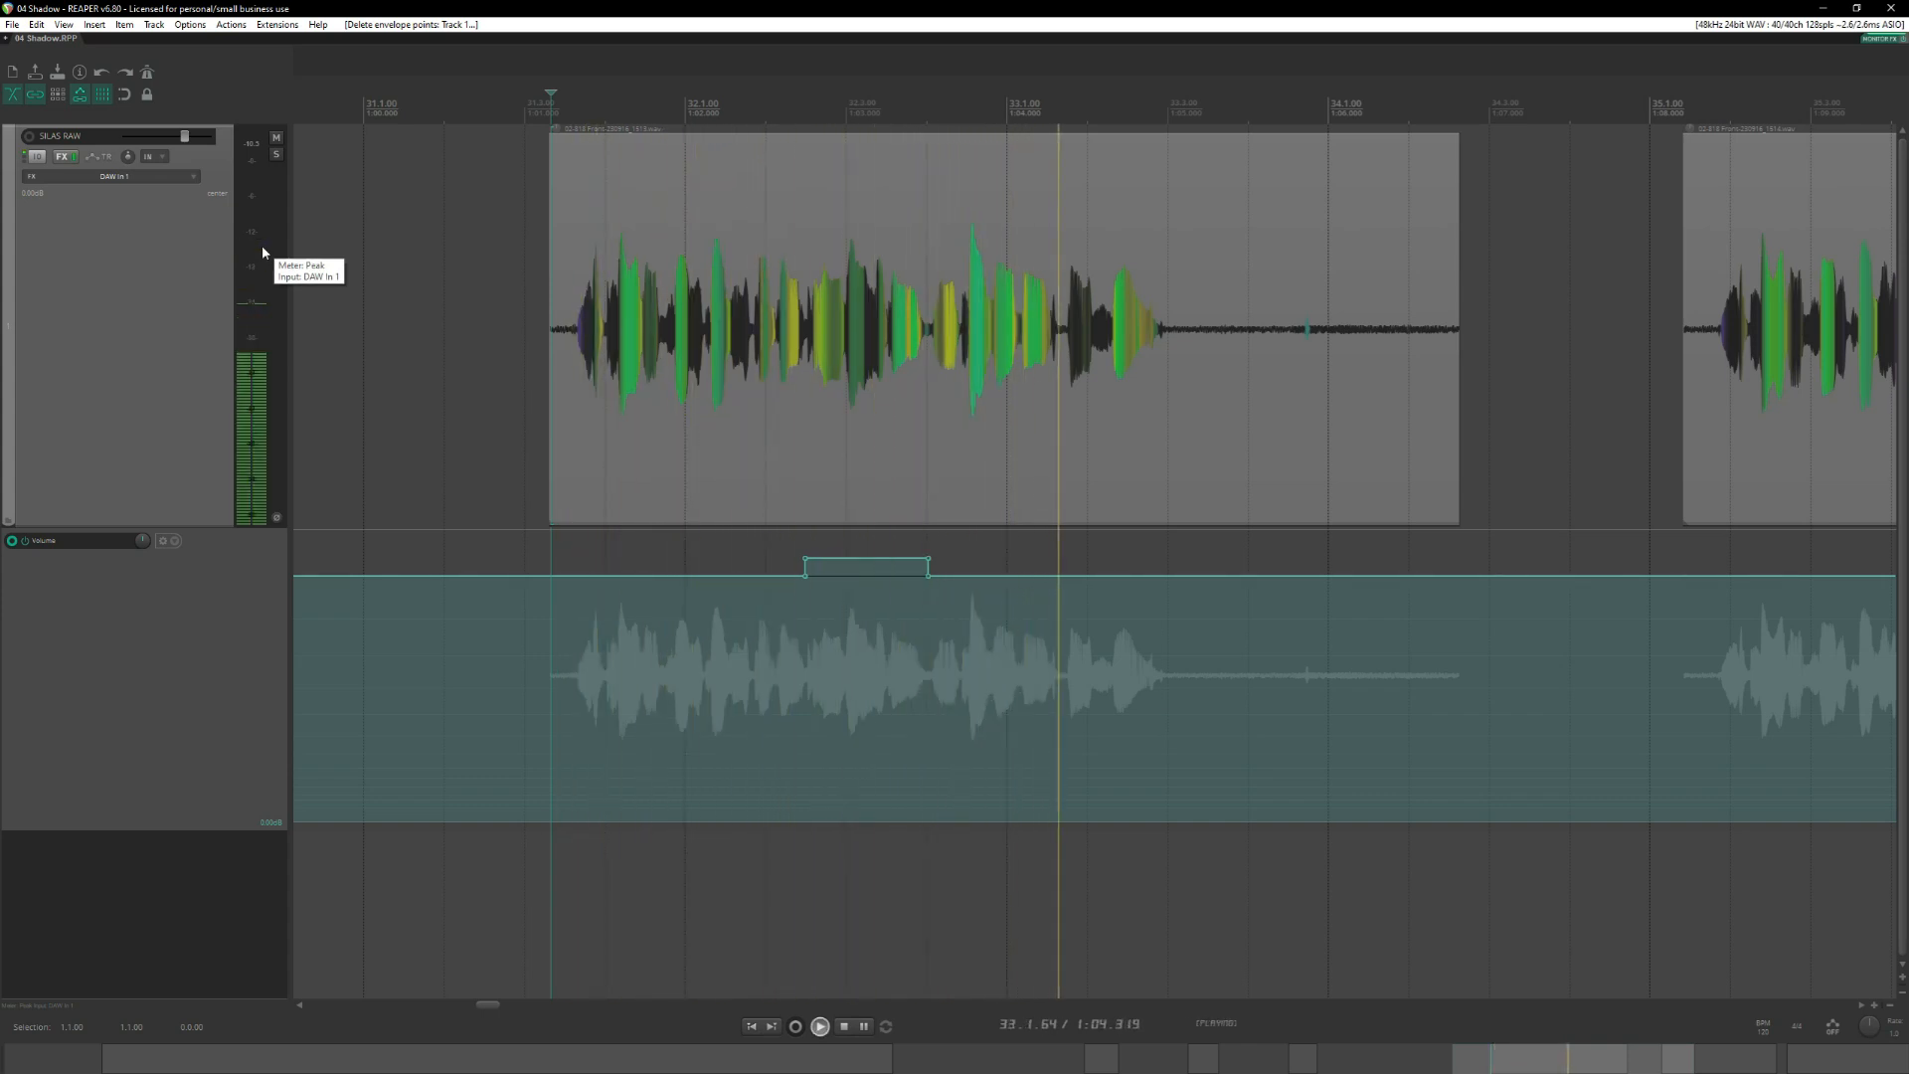
{"action": "key", "text": "space"}
{"action": "left_click", "coordinate": [581, 198]}
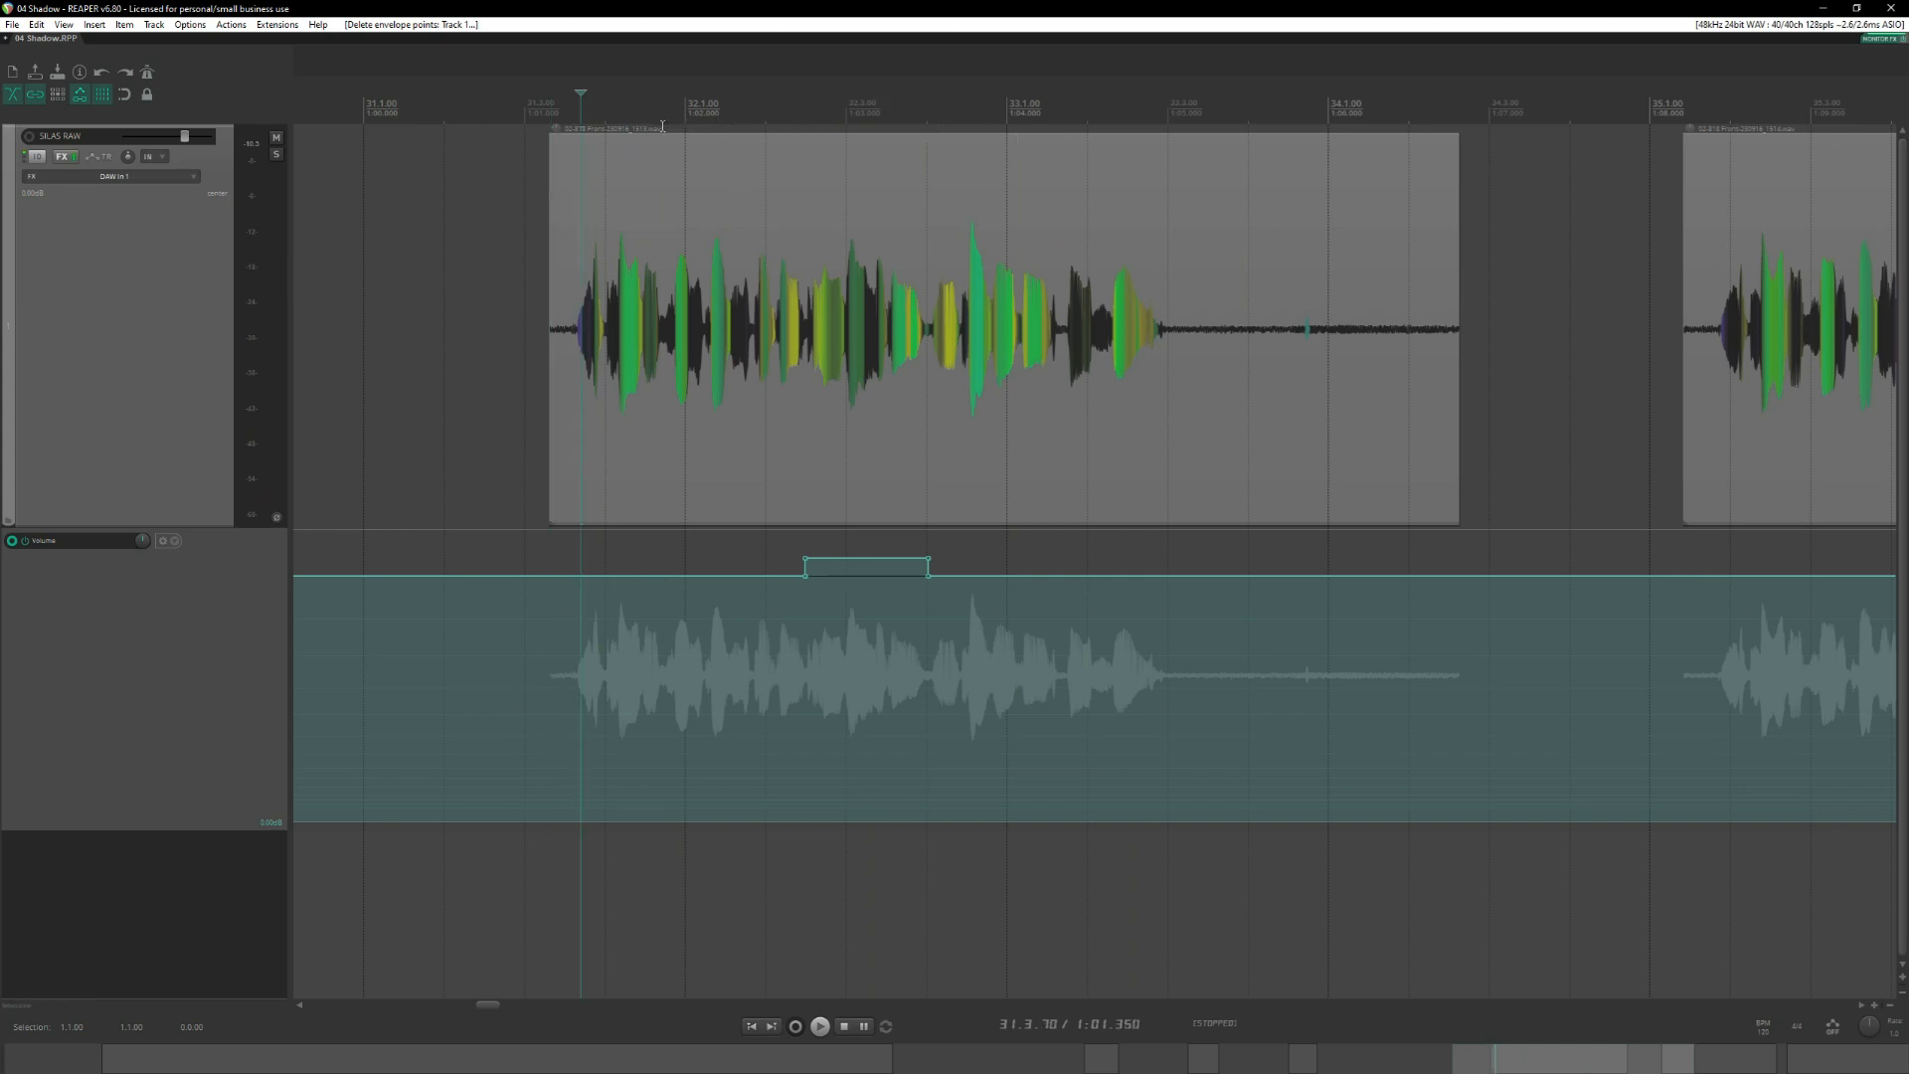
{"action": "left_click", "coordinate": [1065, 110]}
{"action": "key", "text": "space"}
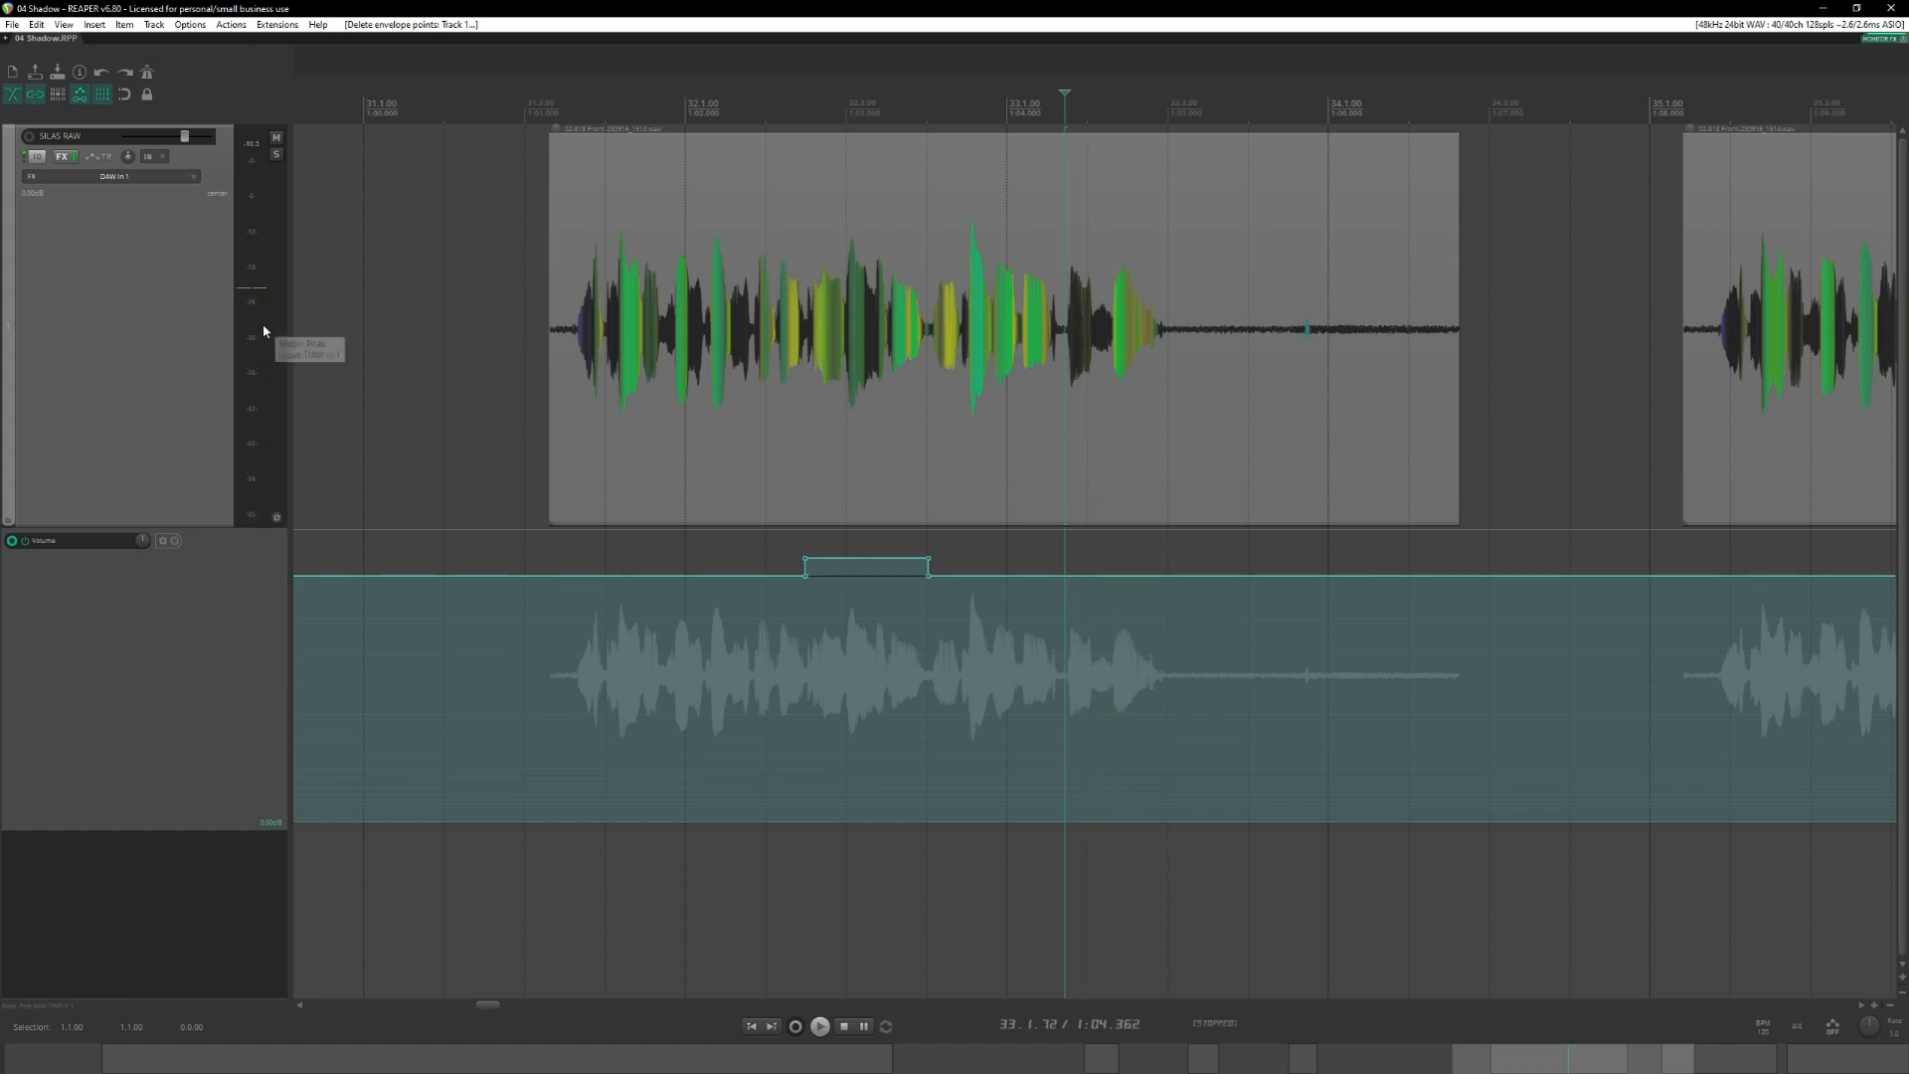
{"action": "key", "text": "space"}
{"action": "key", "text": "space"}
{"action": "scroll", "coordinate": [1068, 590], "scroll_direction": "up", "scroll_amount": 1}
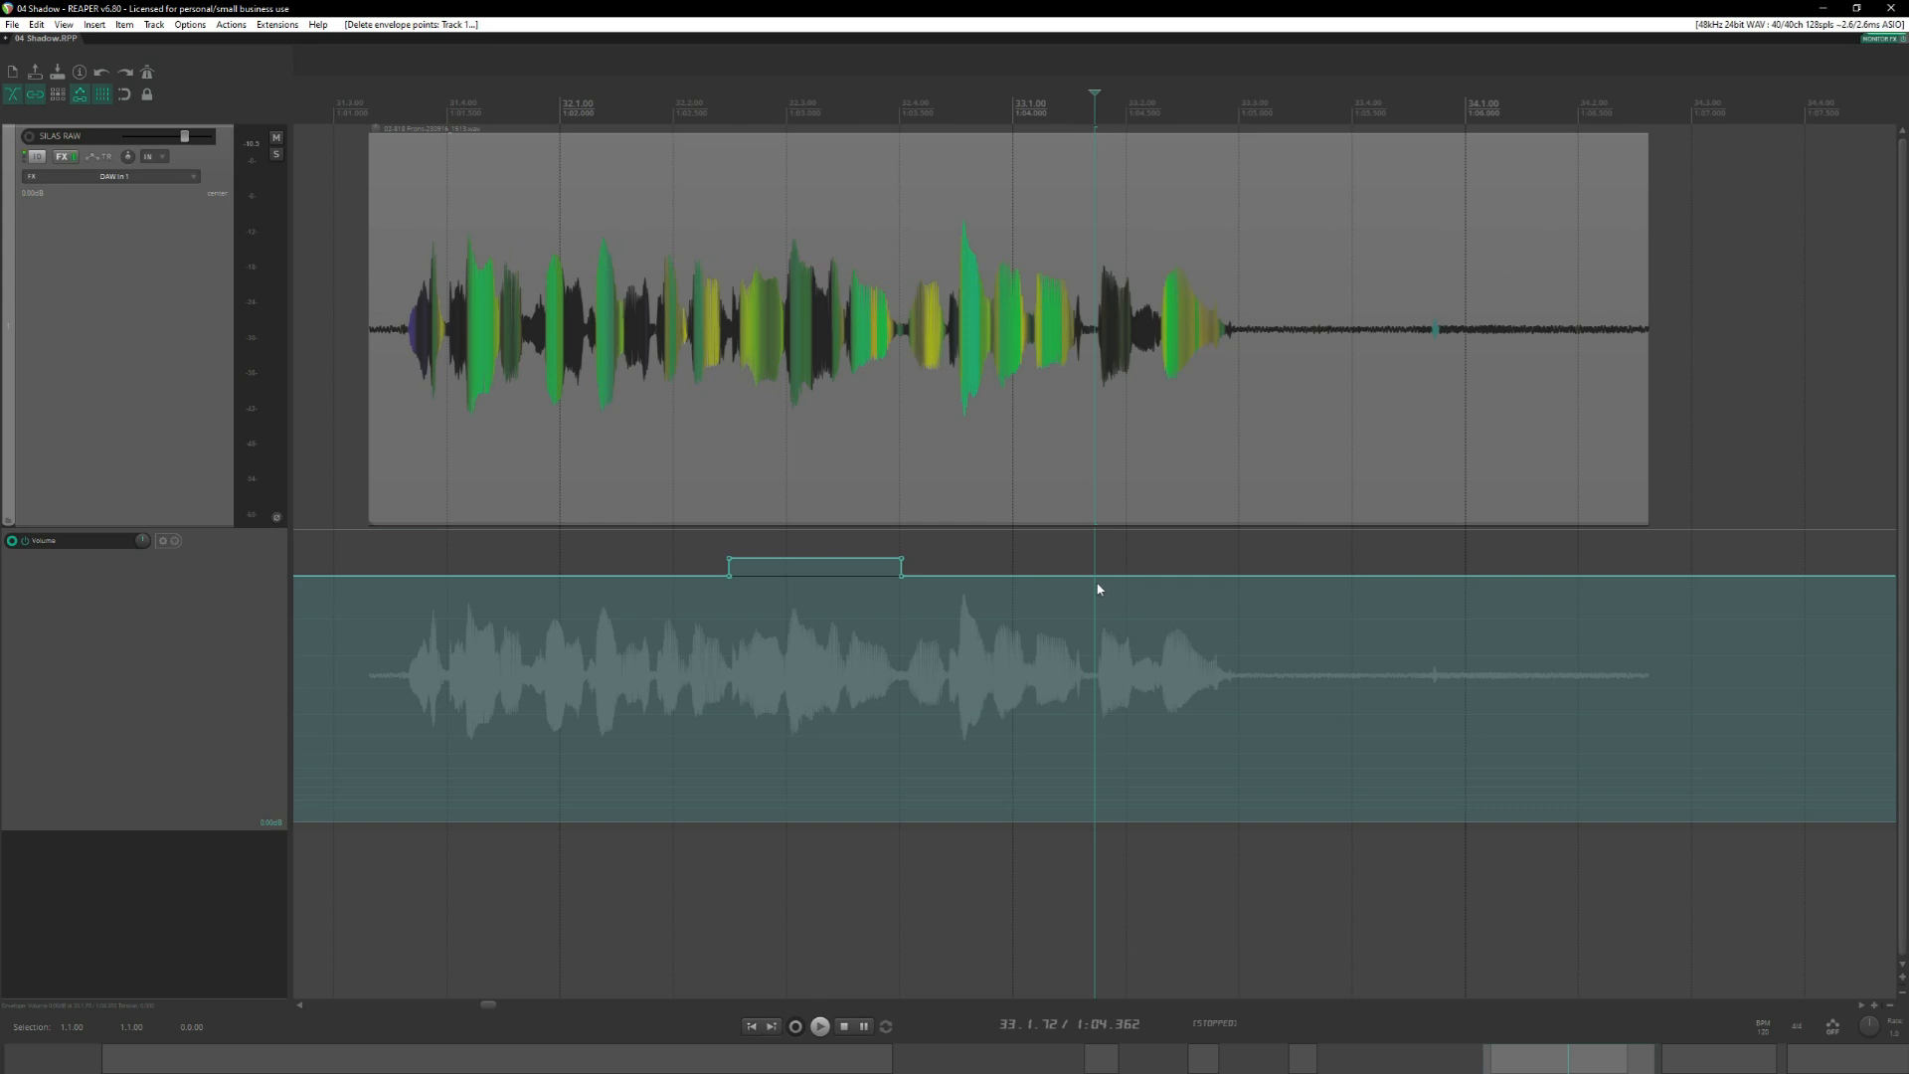
{"action": "left_click_drag", "start_coordinate": [1097, 588], "coordinate": [1136, 588]}
{"action": "left_click", "coordinate": [1137, 118]}
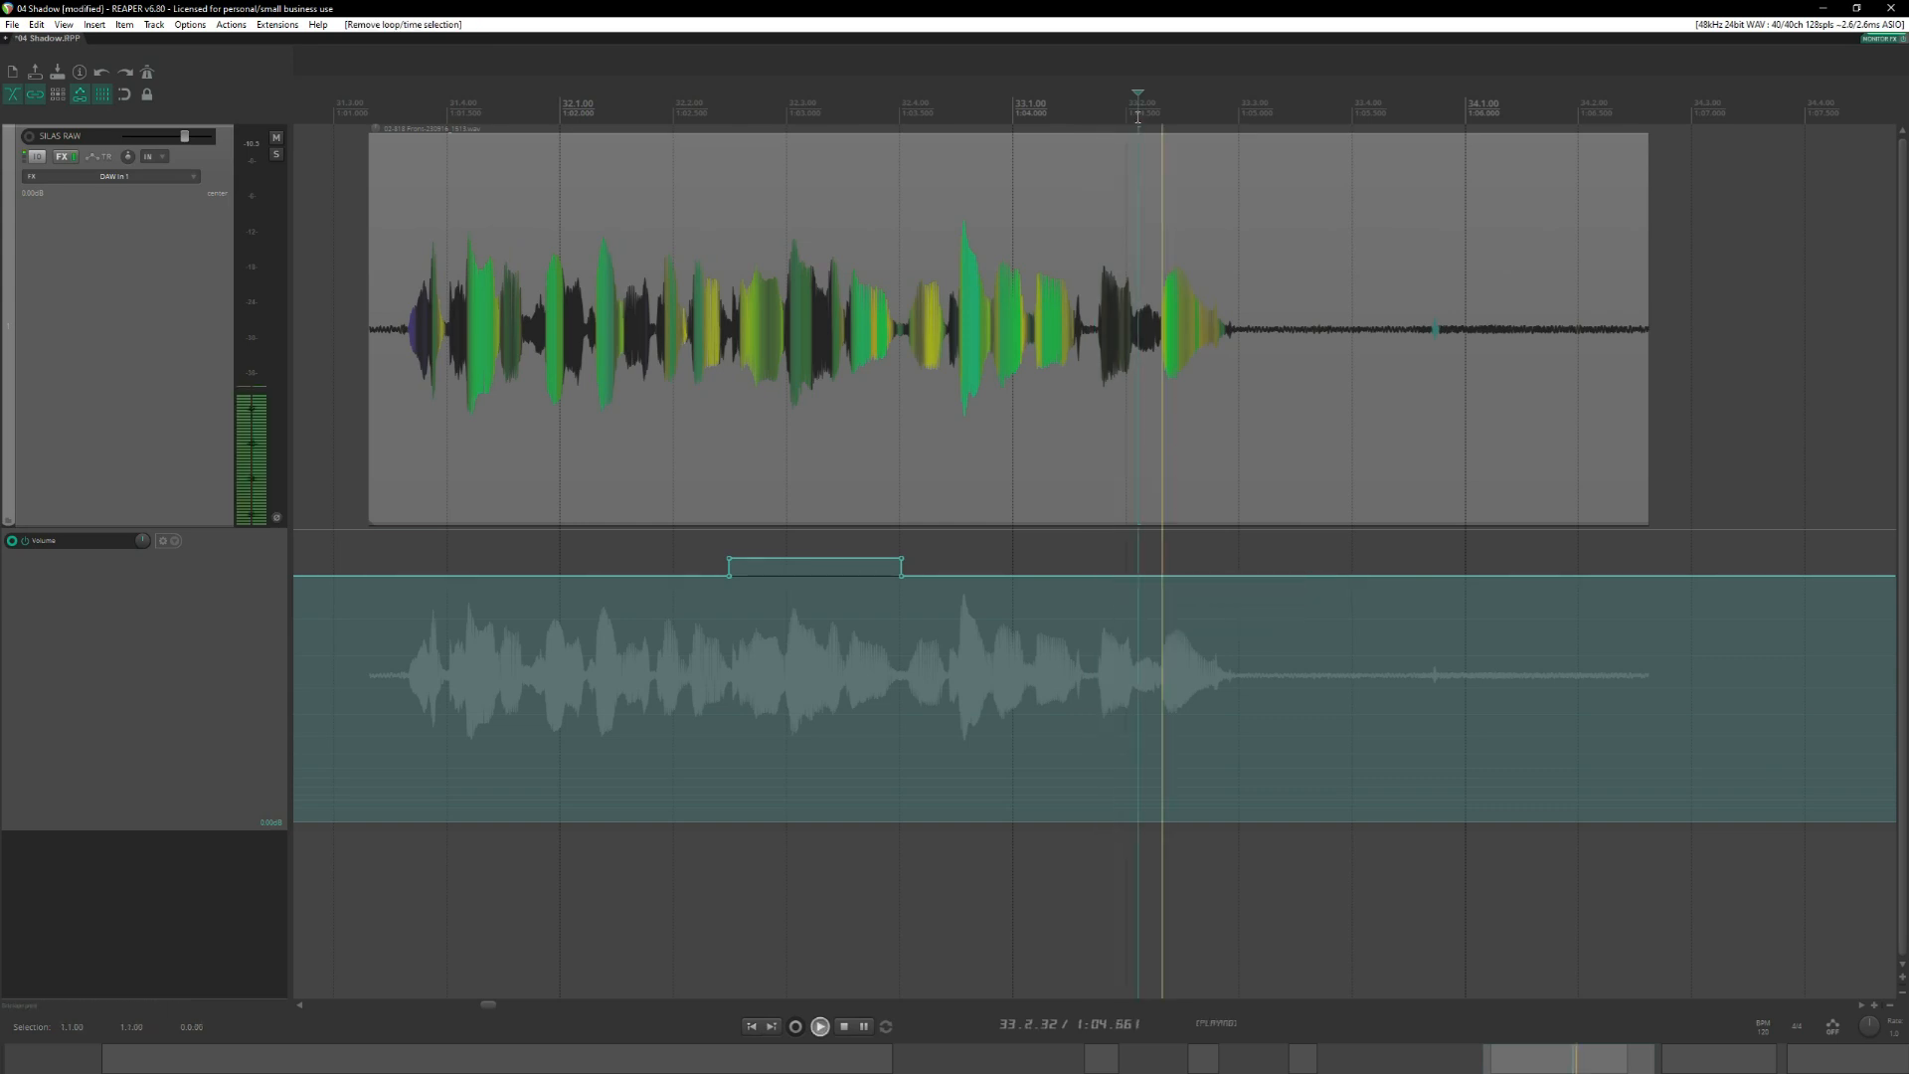
{"action": "key", "text": "space"}
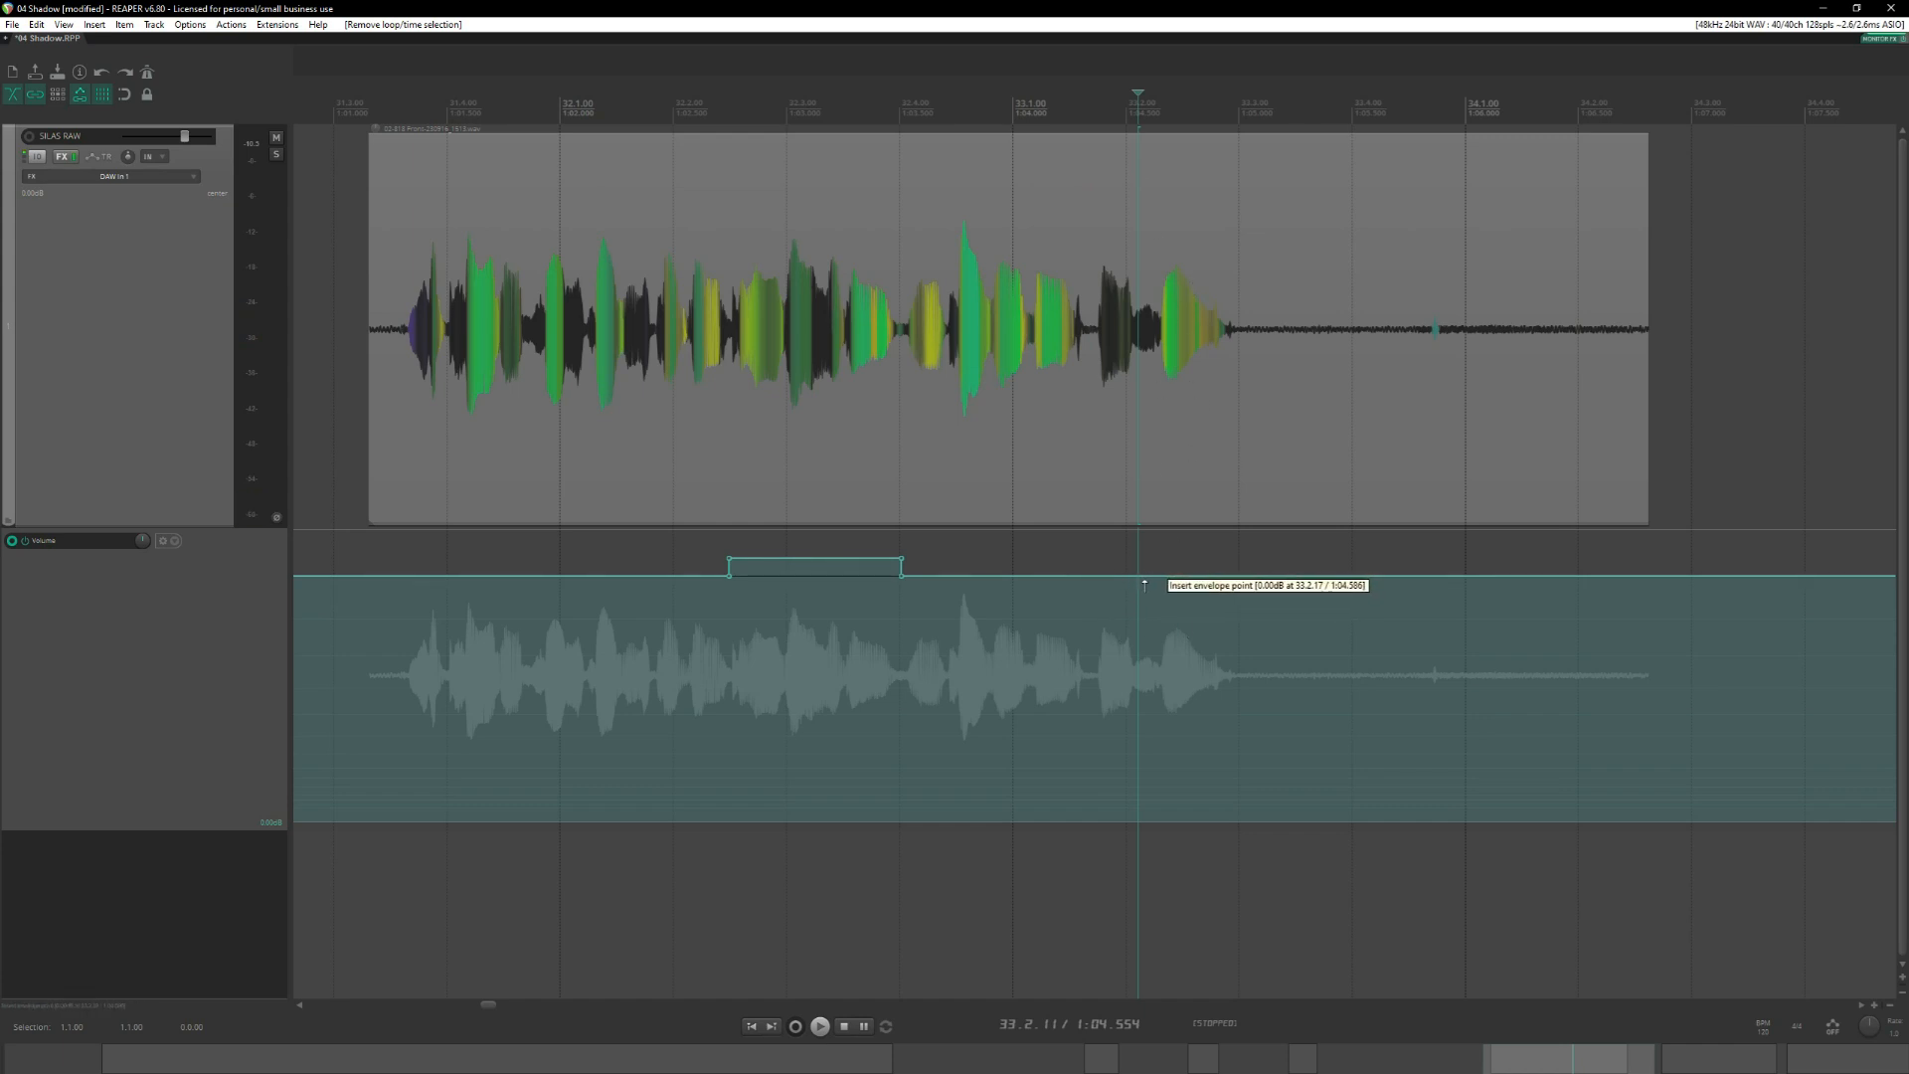
Try a rounded volume boost between about 33.1.70 and 33.2.17, auditioning the take from 31.3.47 before deleting the boost's points.
{"action": "left_click", "coordinate": [1091, 576]}
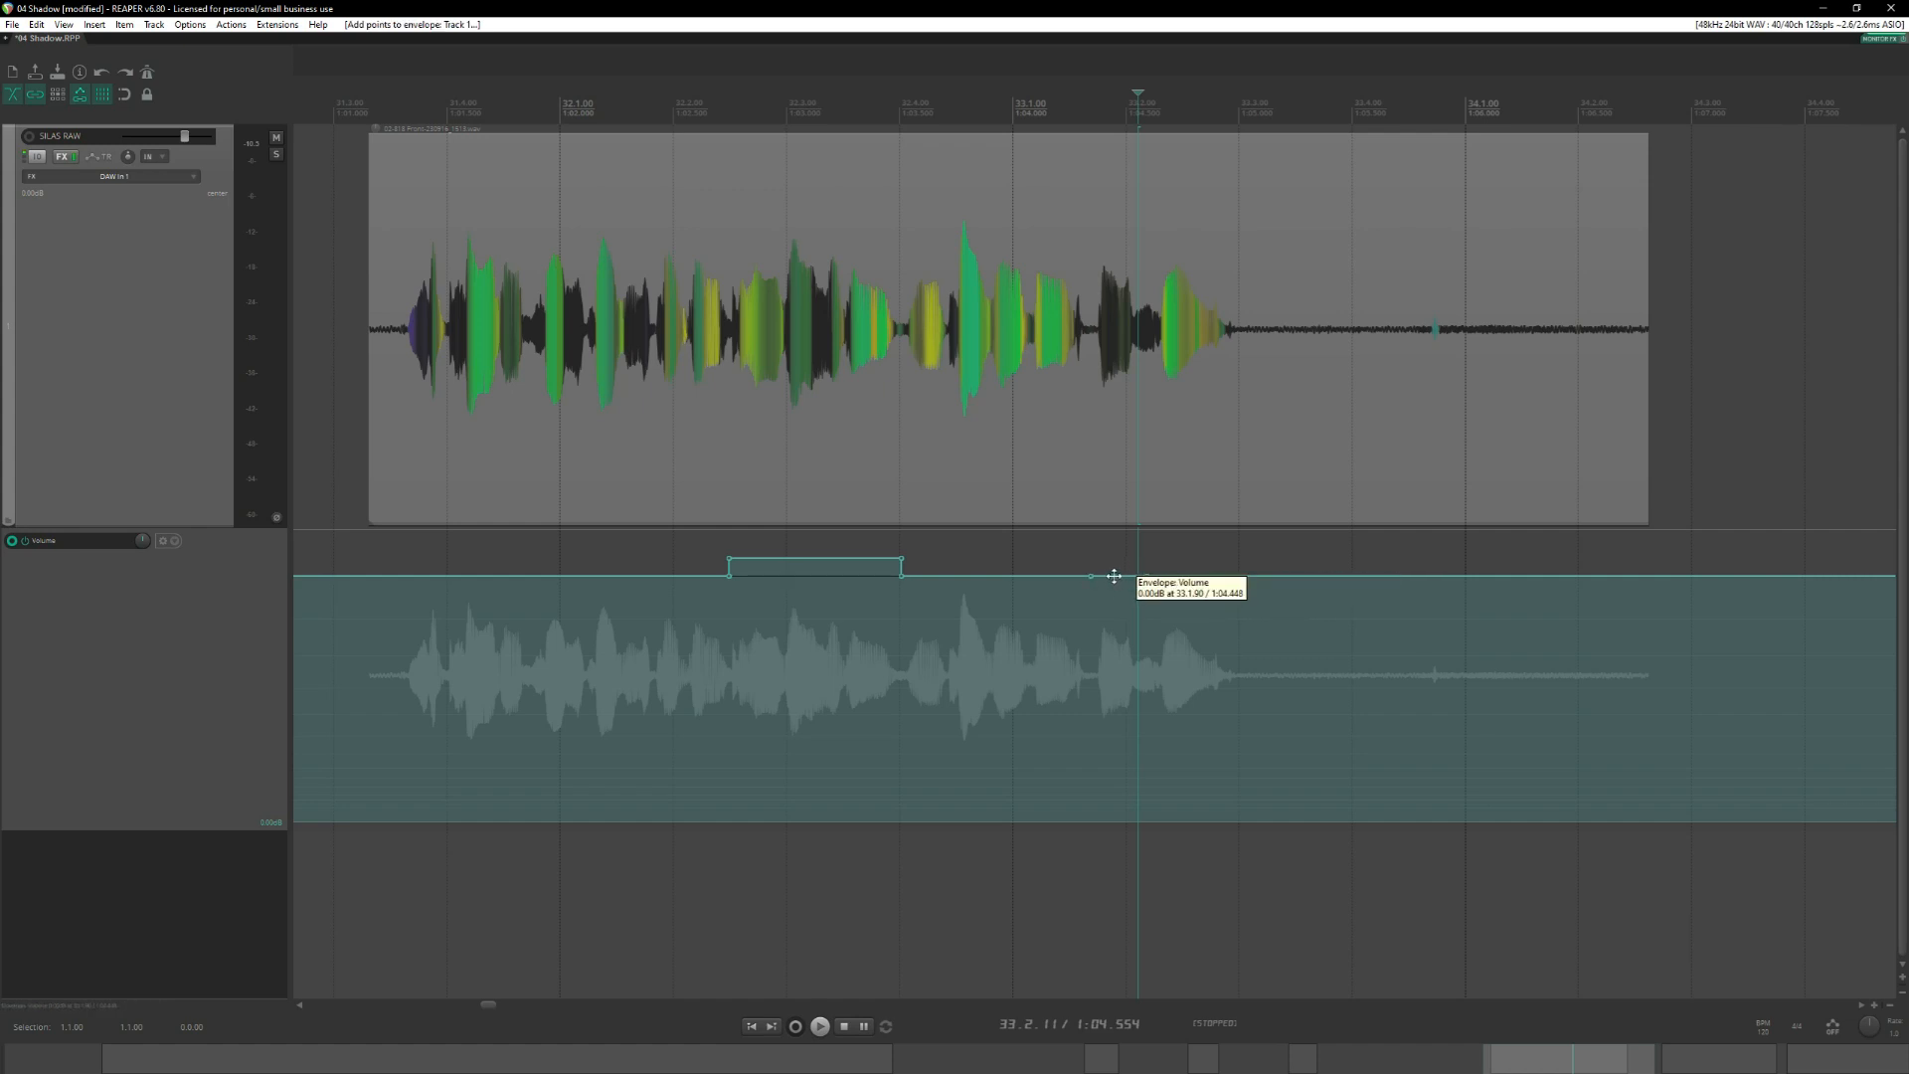
{"action": "mouse_move", "coordinate": [1114, 576]}
{"action": "left_mouse_down"}
{"action": "mouse_move", "coordinate": [1109, 532]}
{"action": "mouse_move", "coordinate": [1090, 563]}
{"action": "mouse_move", "coordinate": [1133, 563]}
{"action": "left_mouse_up"}
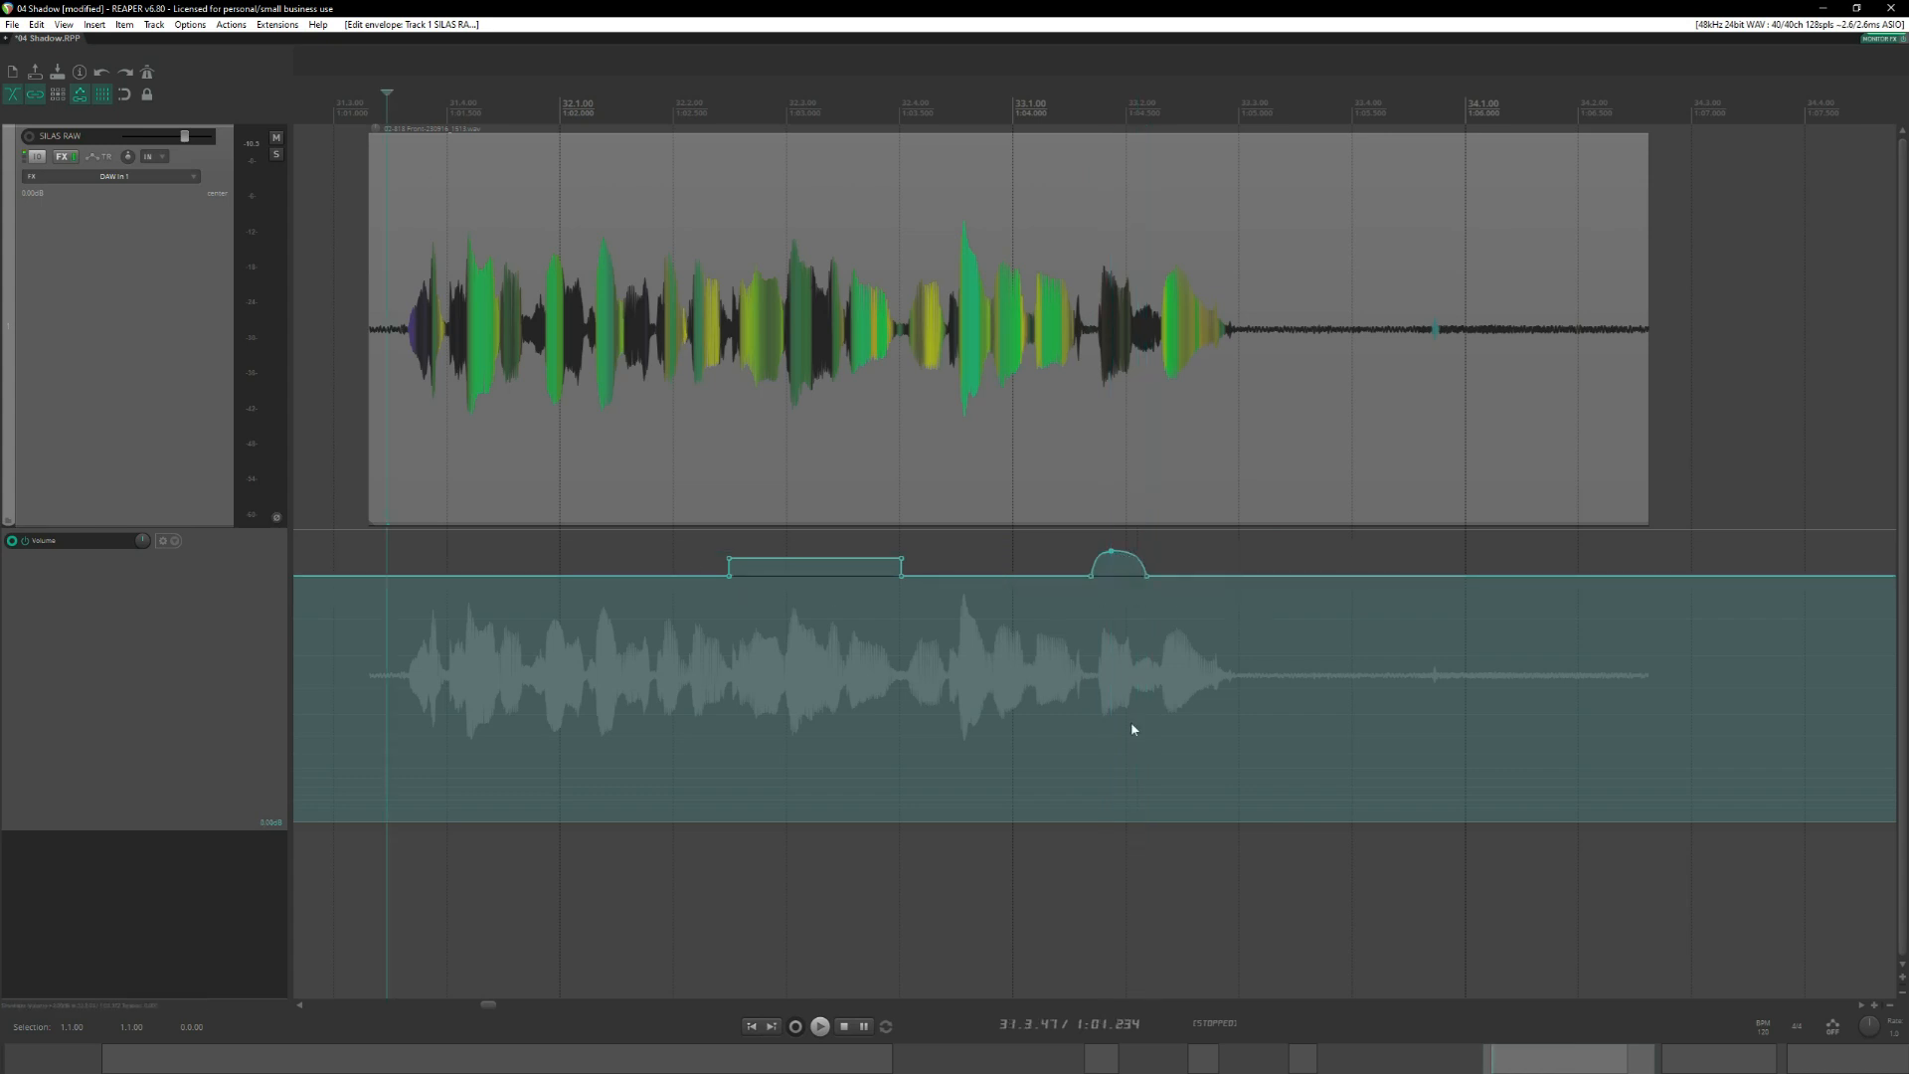
{"action": "key", "text": "space"}
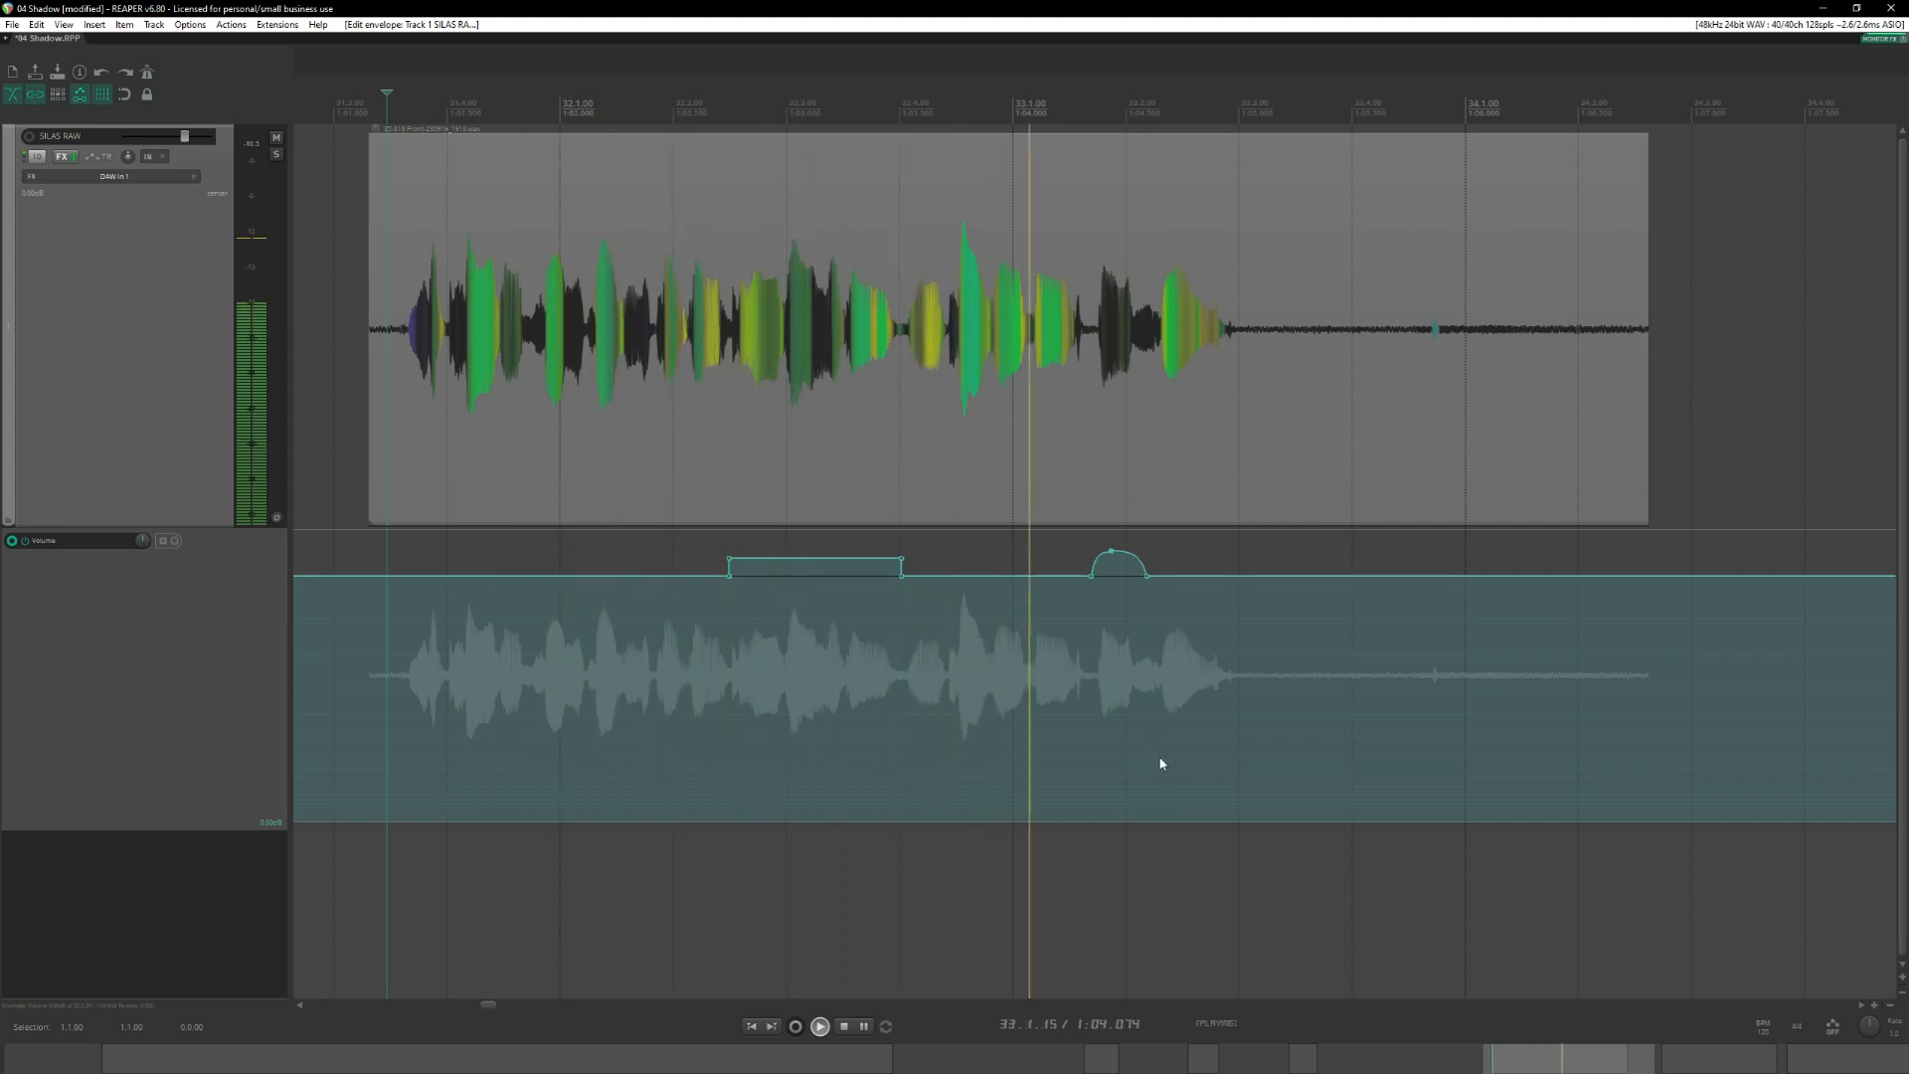
{"action": "key", "text": "space"}
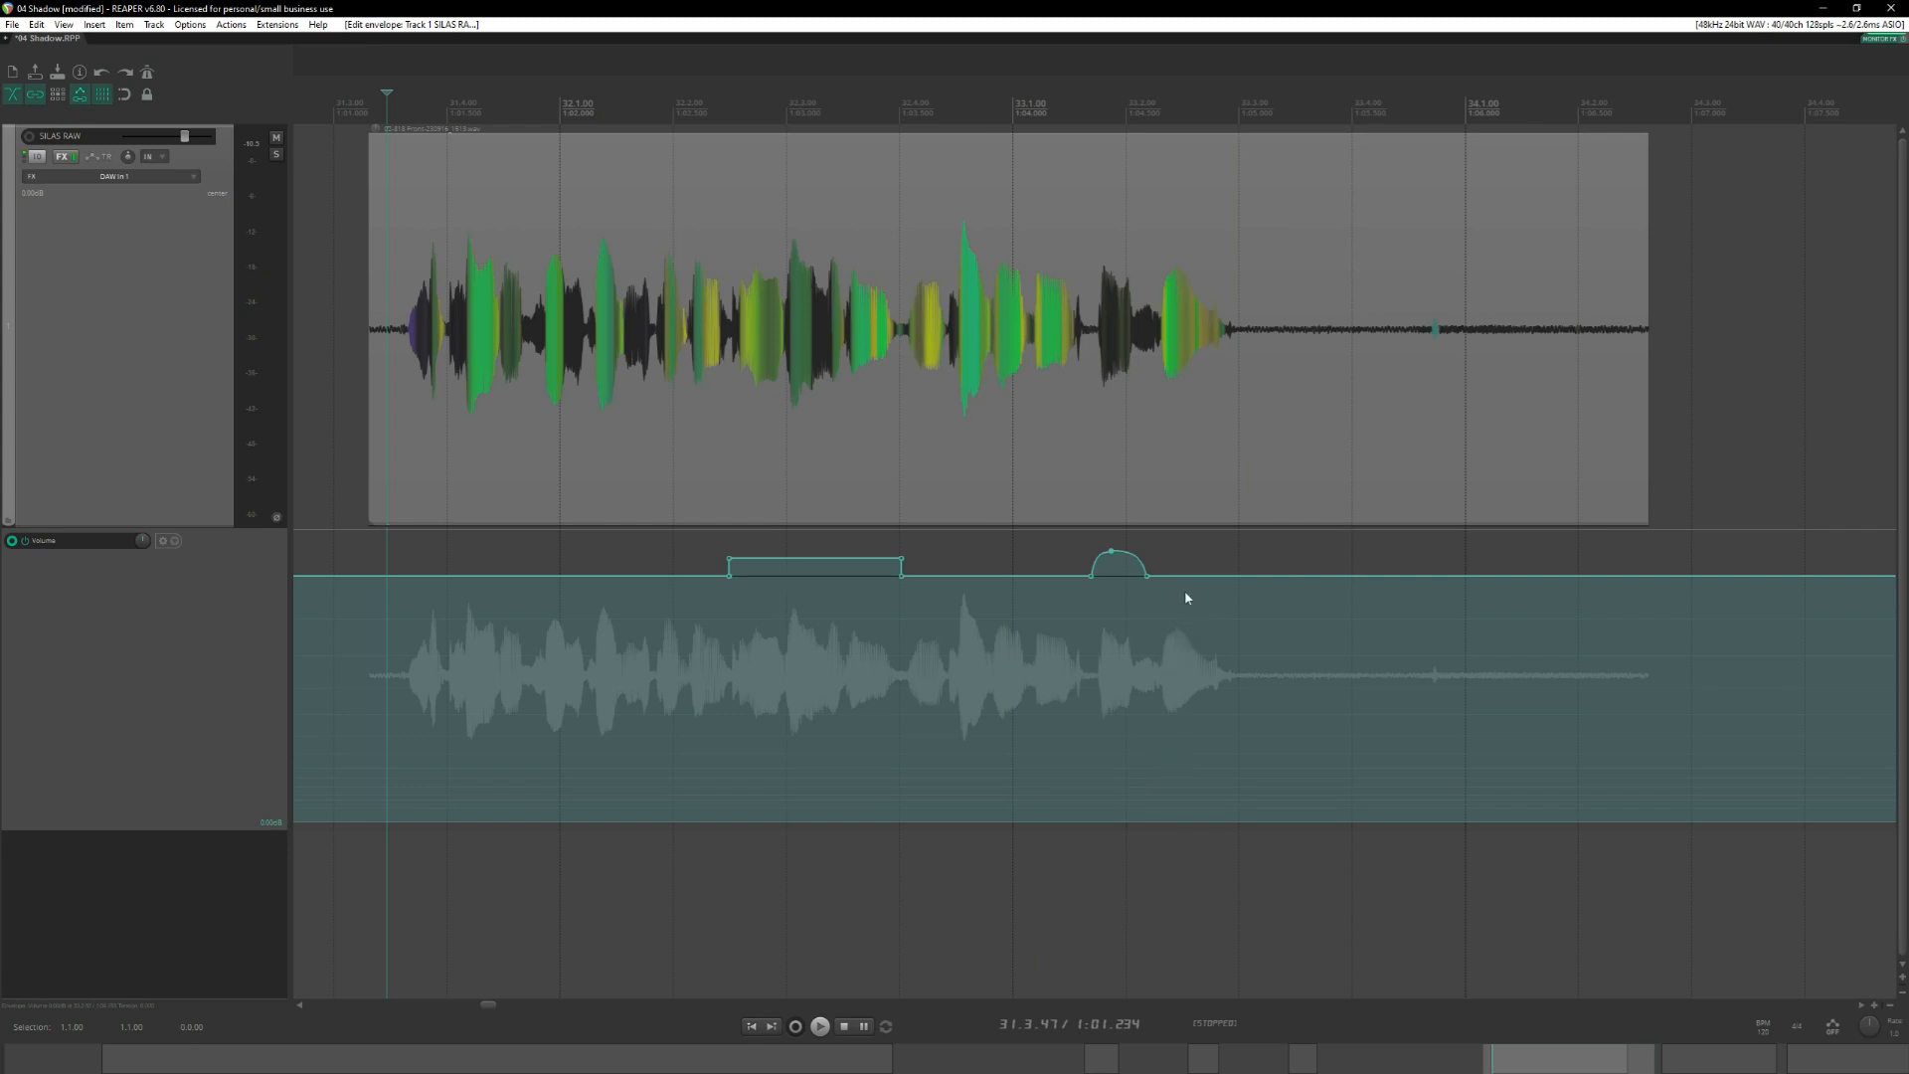
{"action": "left_click_drag", "start_coordinate": [1186, 597], "coordinate": [1062, 529]}
{"action": "key", "text": "Delete"}
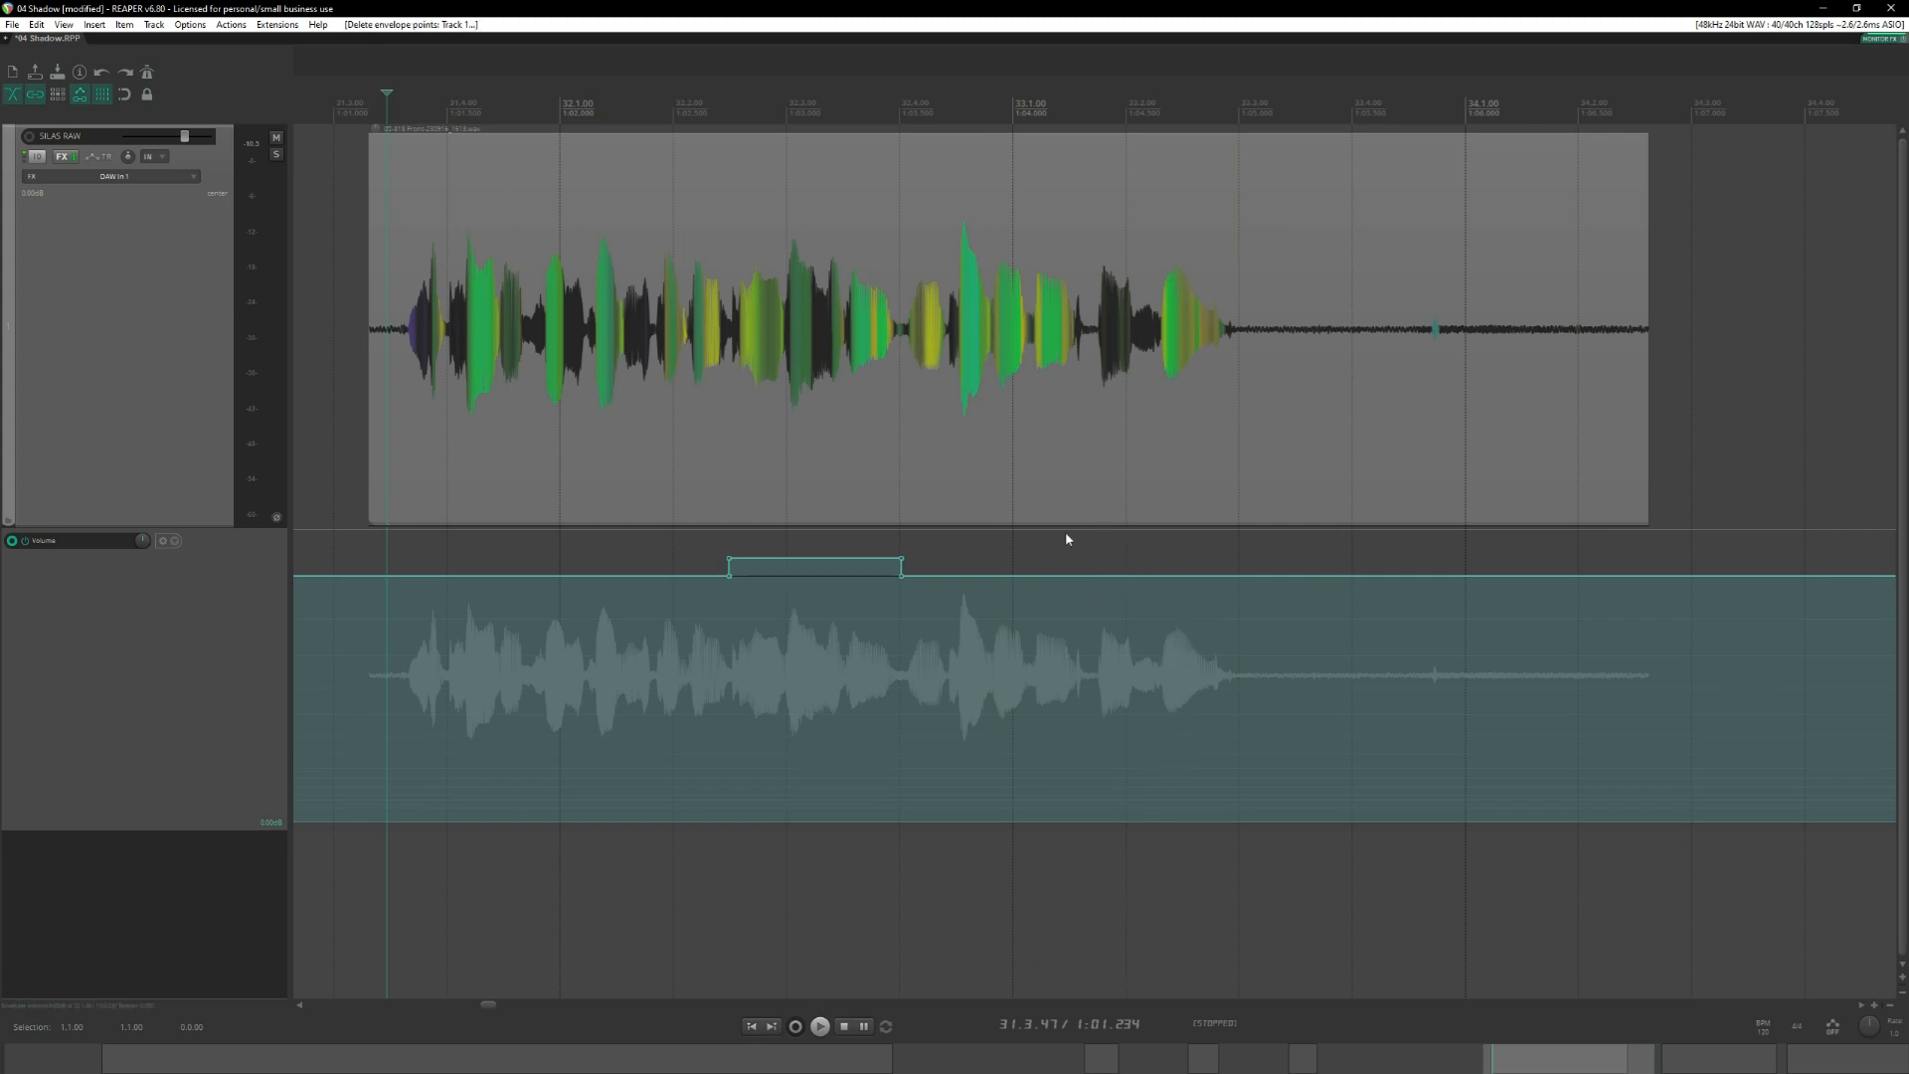
Audition the unboosted ending from 31.3.47 and restart the volume boost at about 33.1.70.
{"action": "key", "text": "space"}
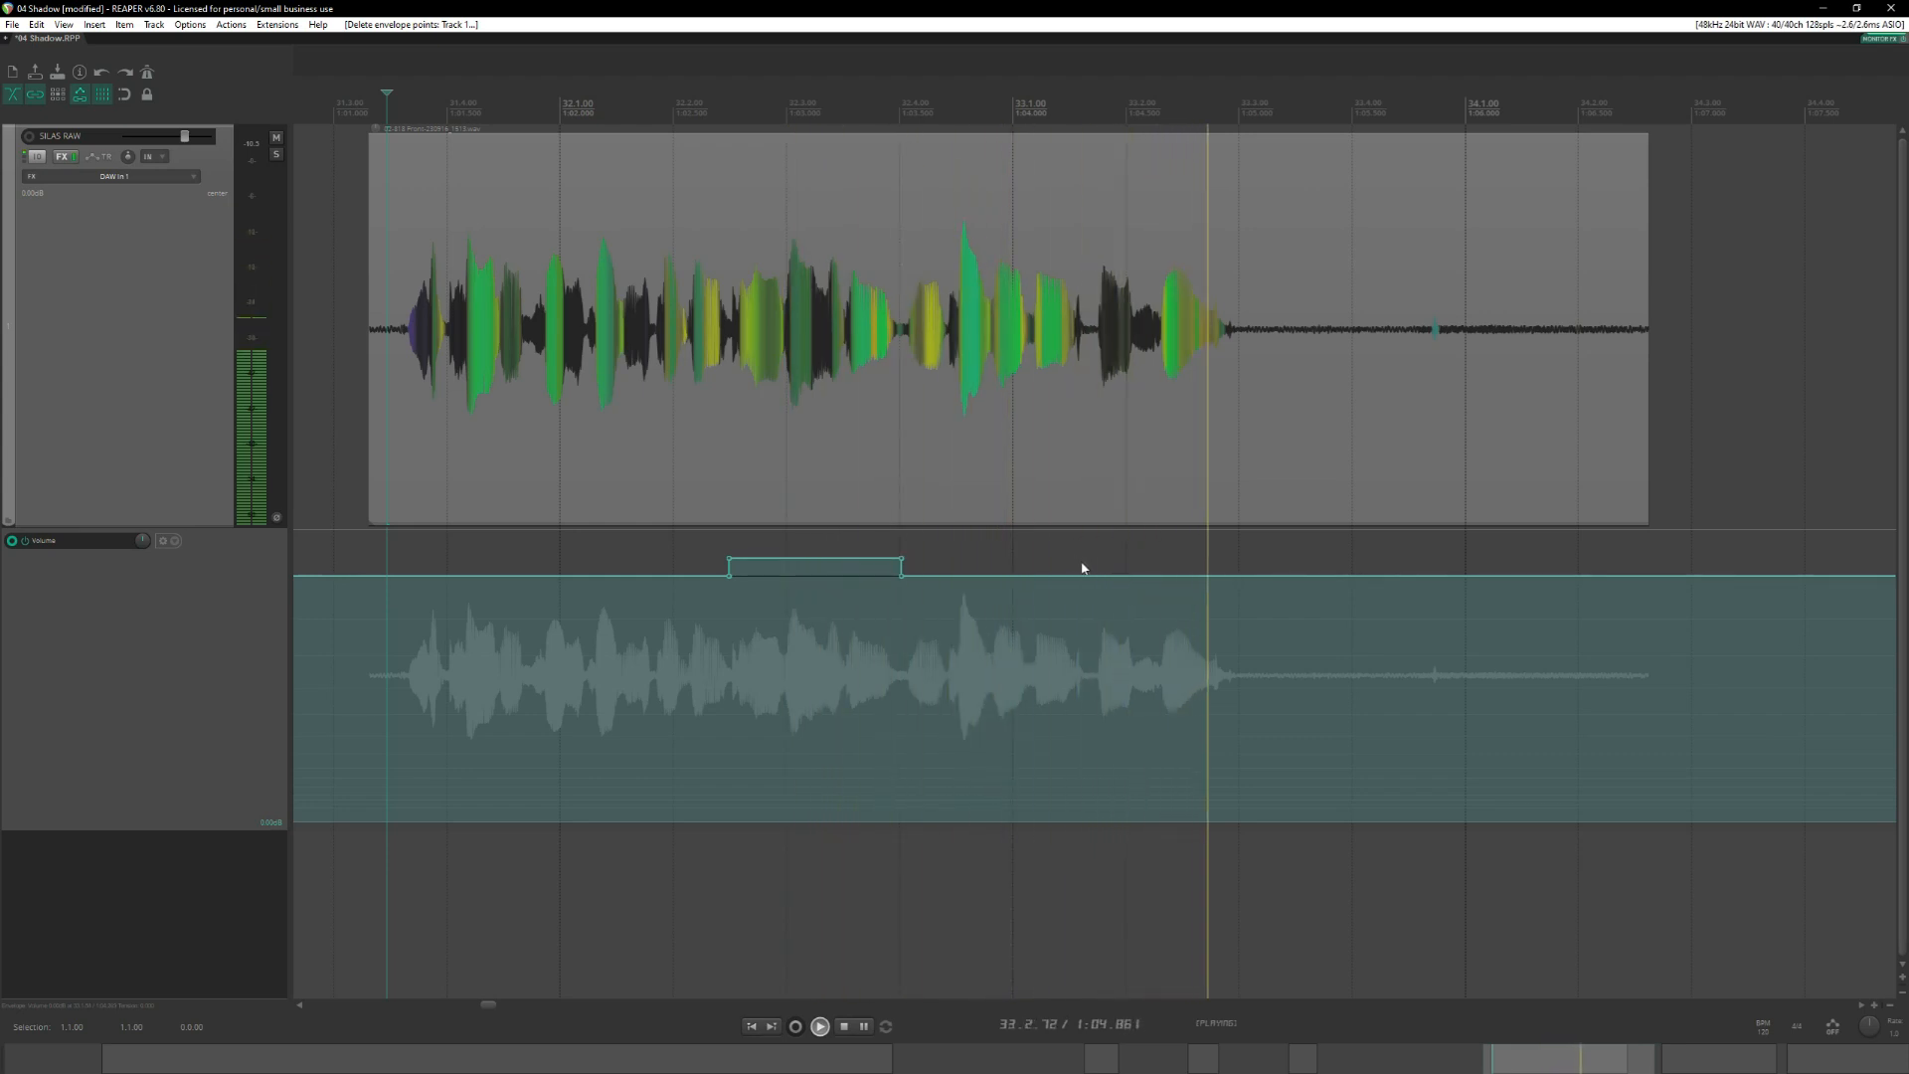
{"action": "key", "text": "space"}
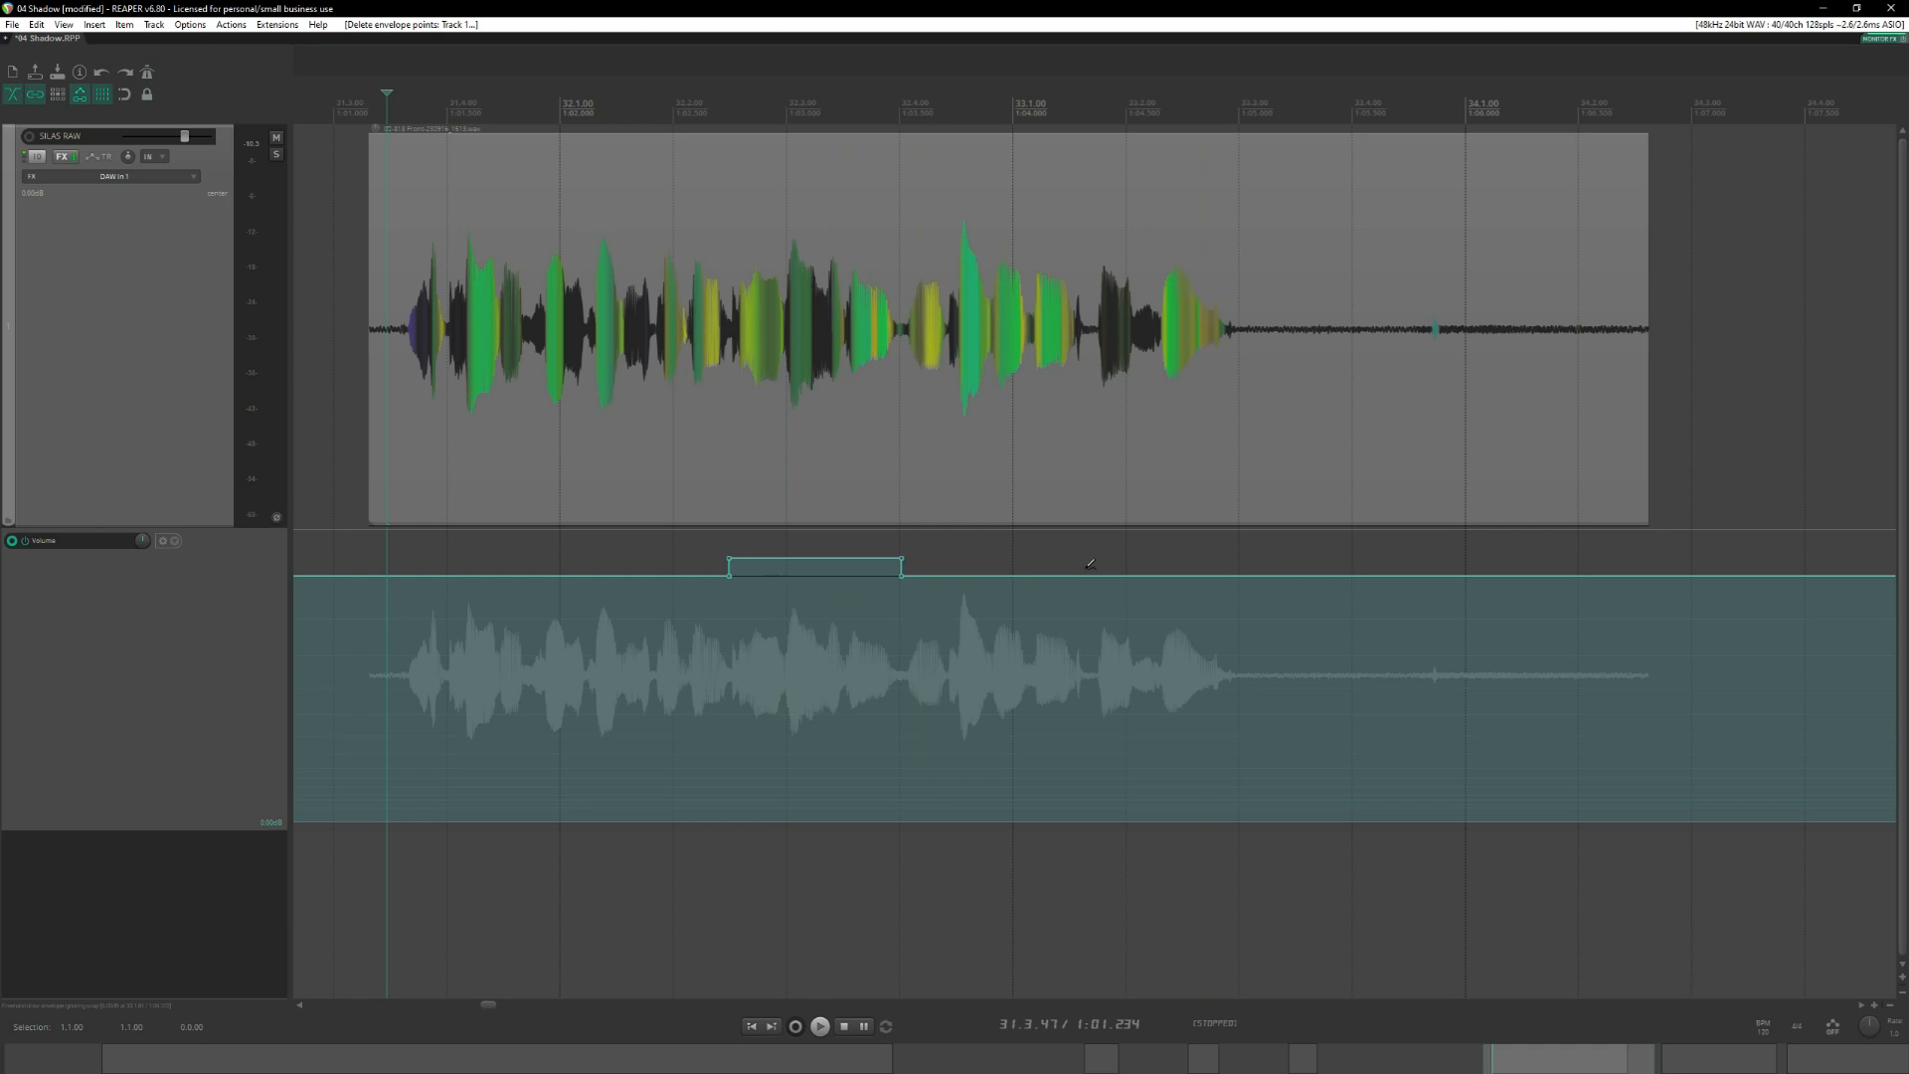
{"action": "left_click_drag", "start_coordinate": [1089, 563], "coordinate": [1088, 575]}
{"action": "key", "text": "space"}
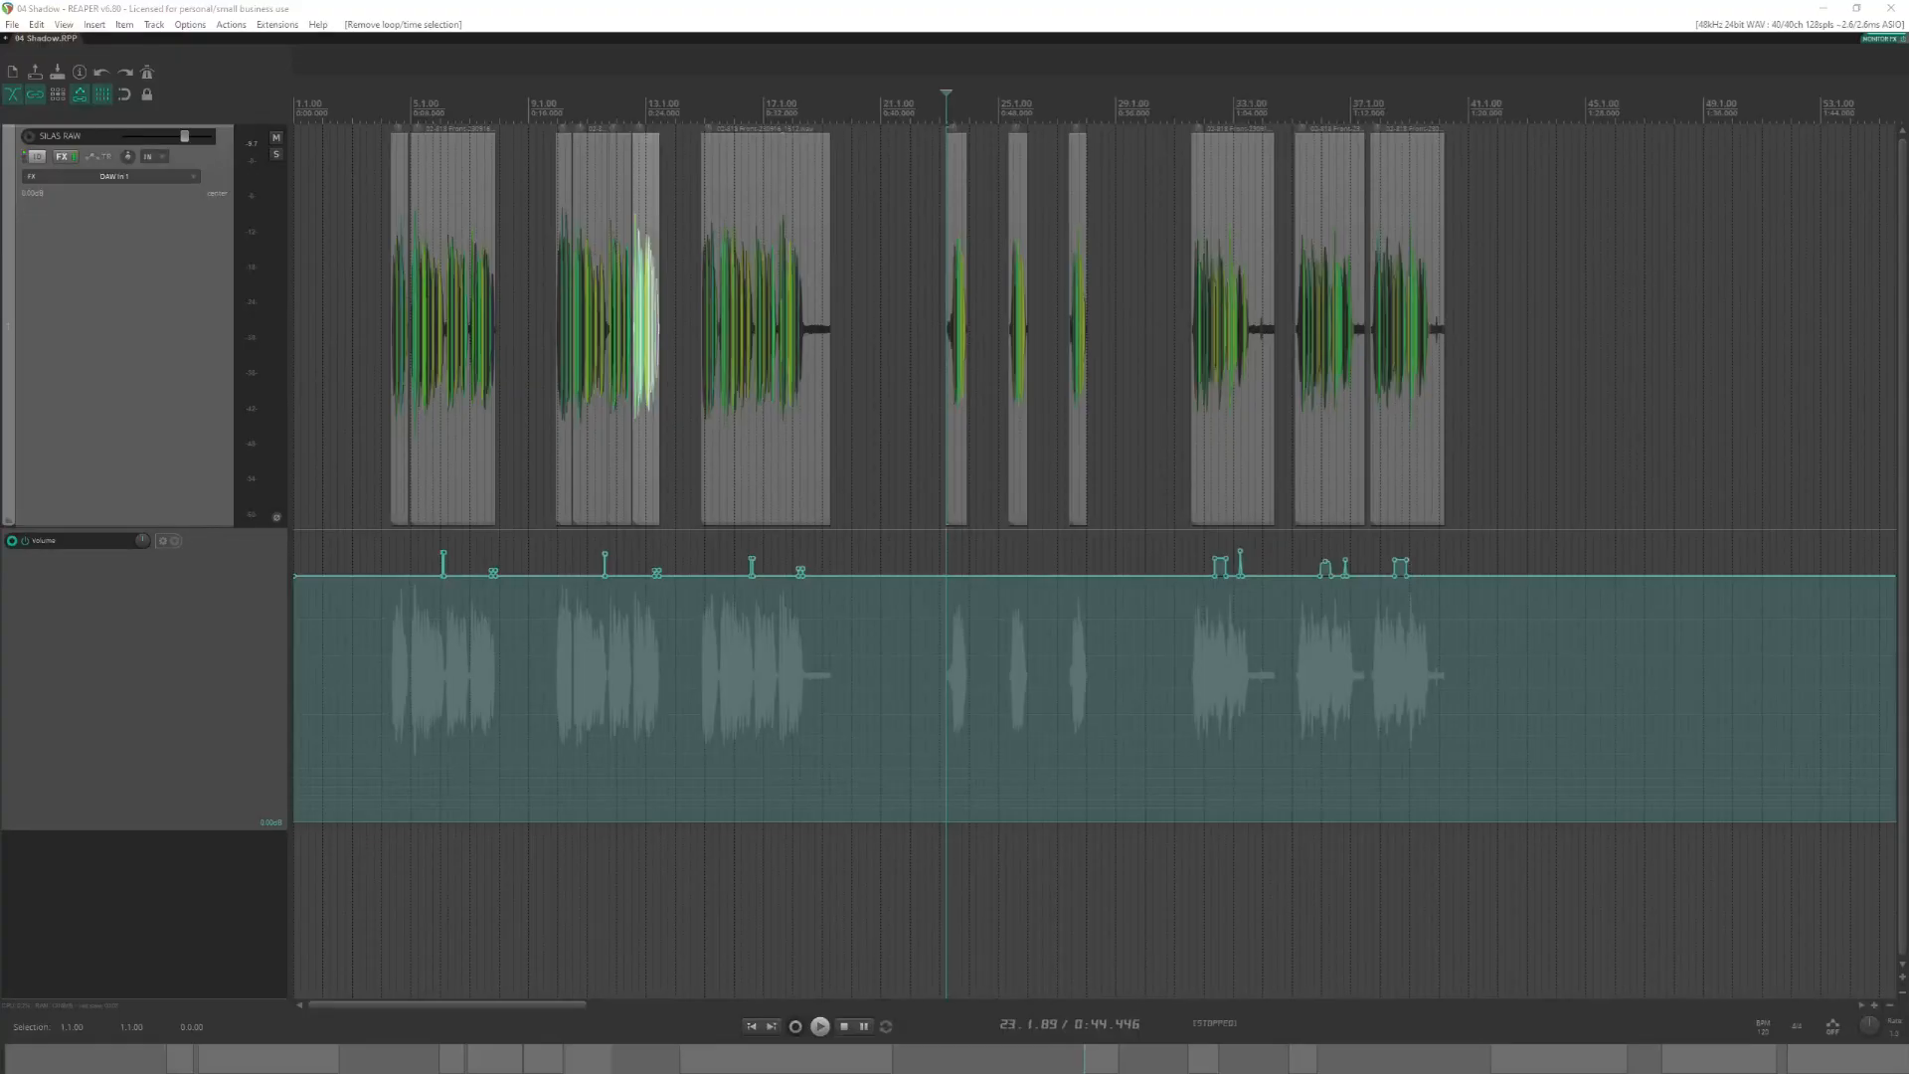
{"action": "left_click", "coordinate": [561, 8]}
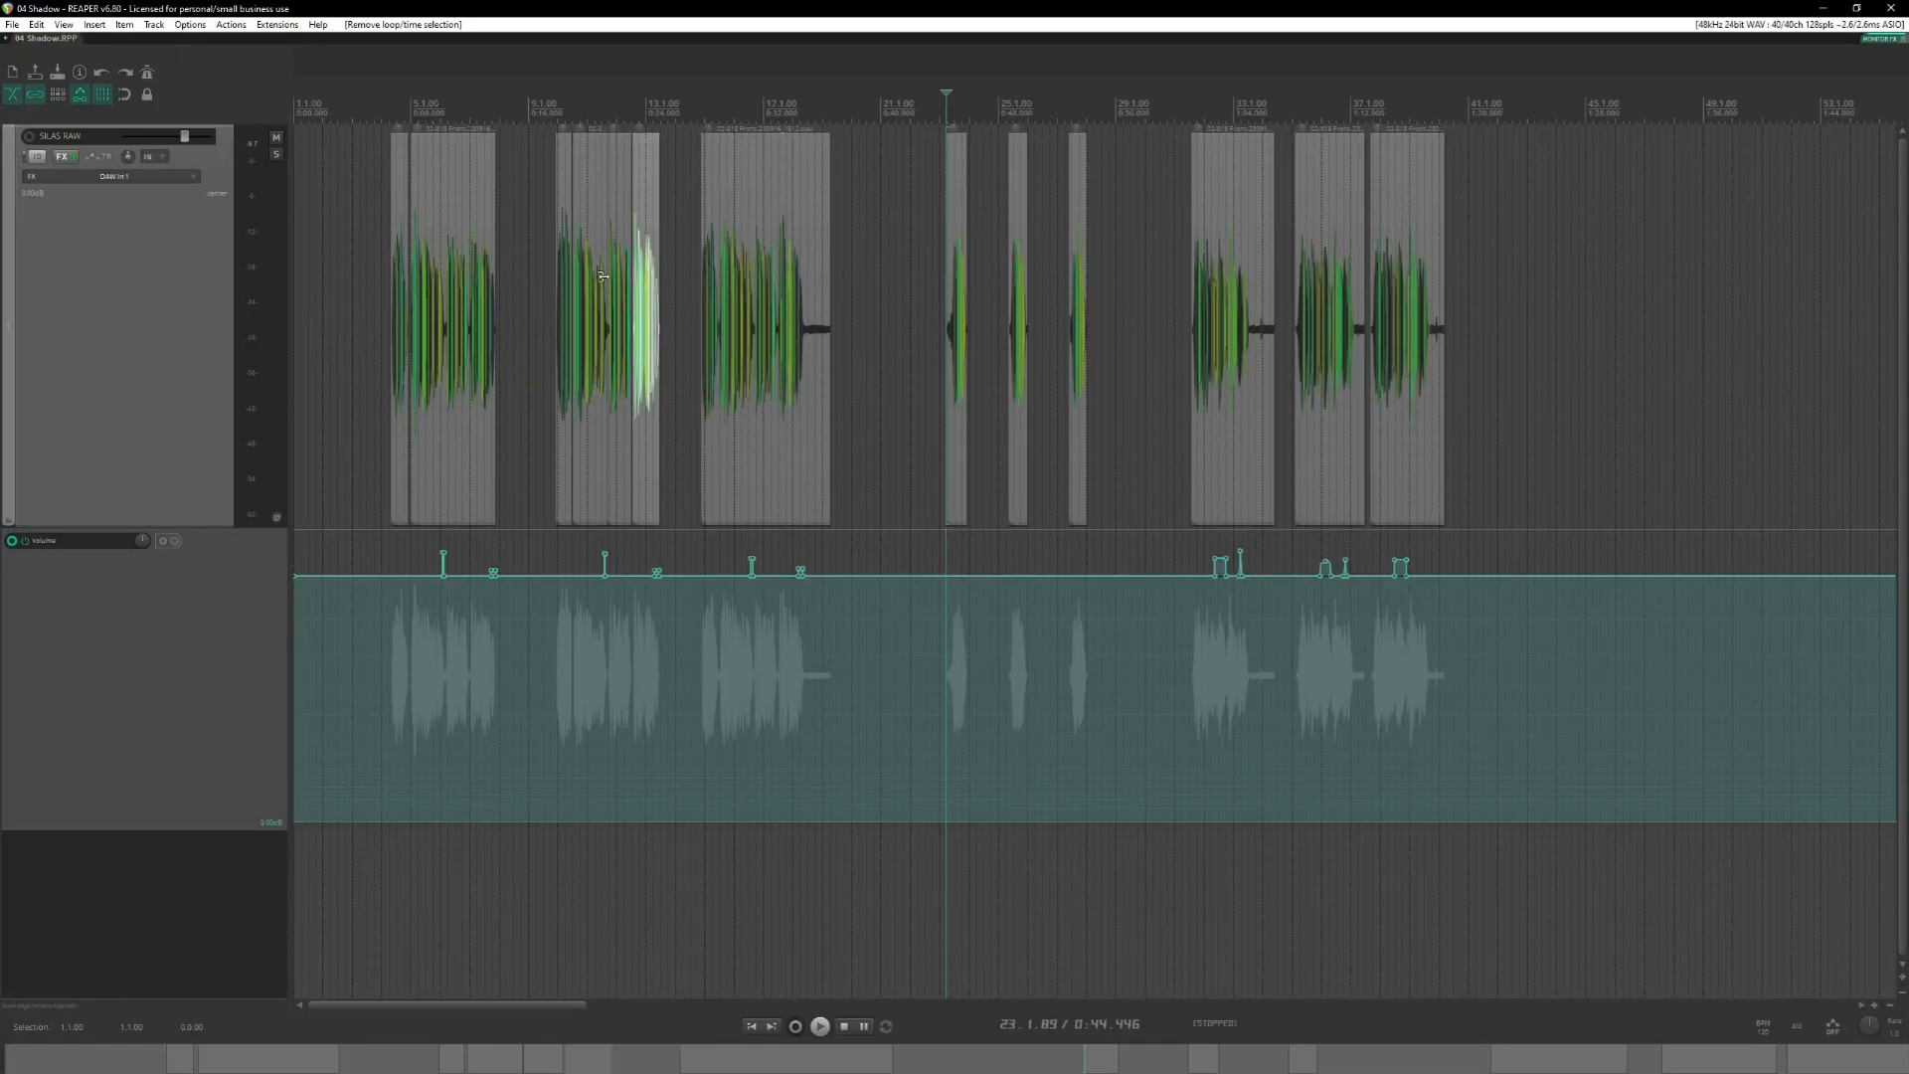
{"action": "scroll", "coordinate": [900, 356], "scroll_direction": "up", "scroll_amount": 5}
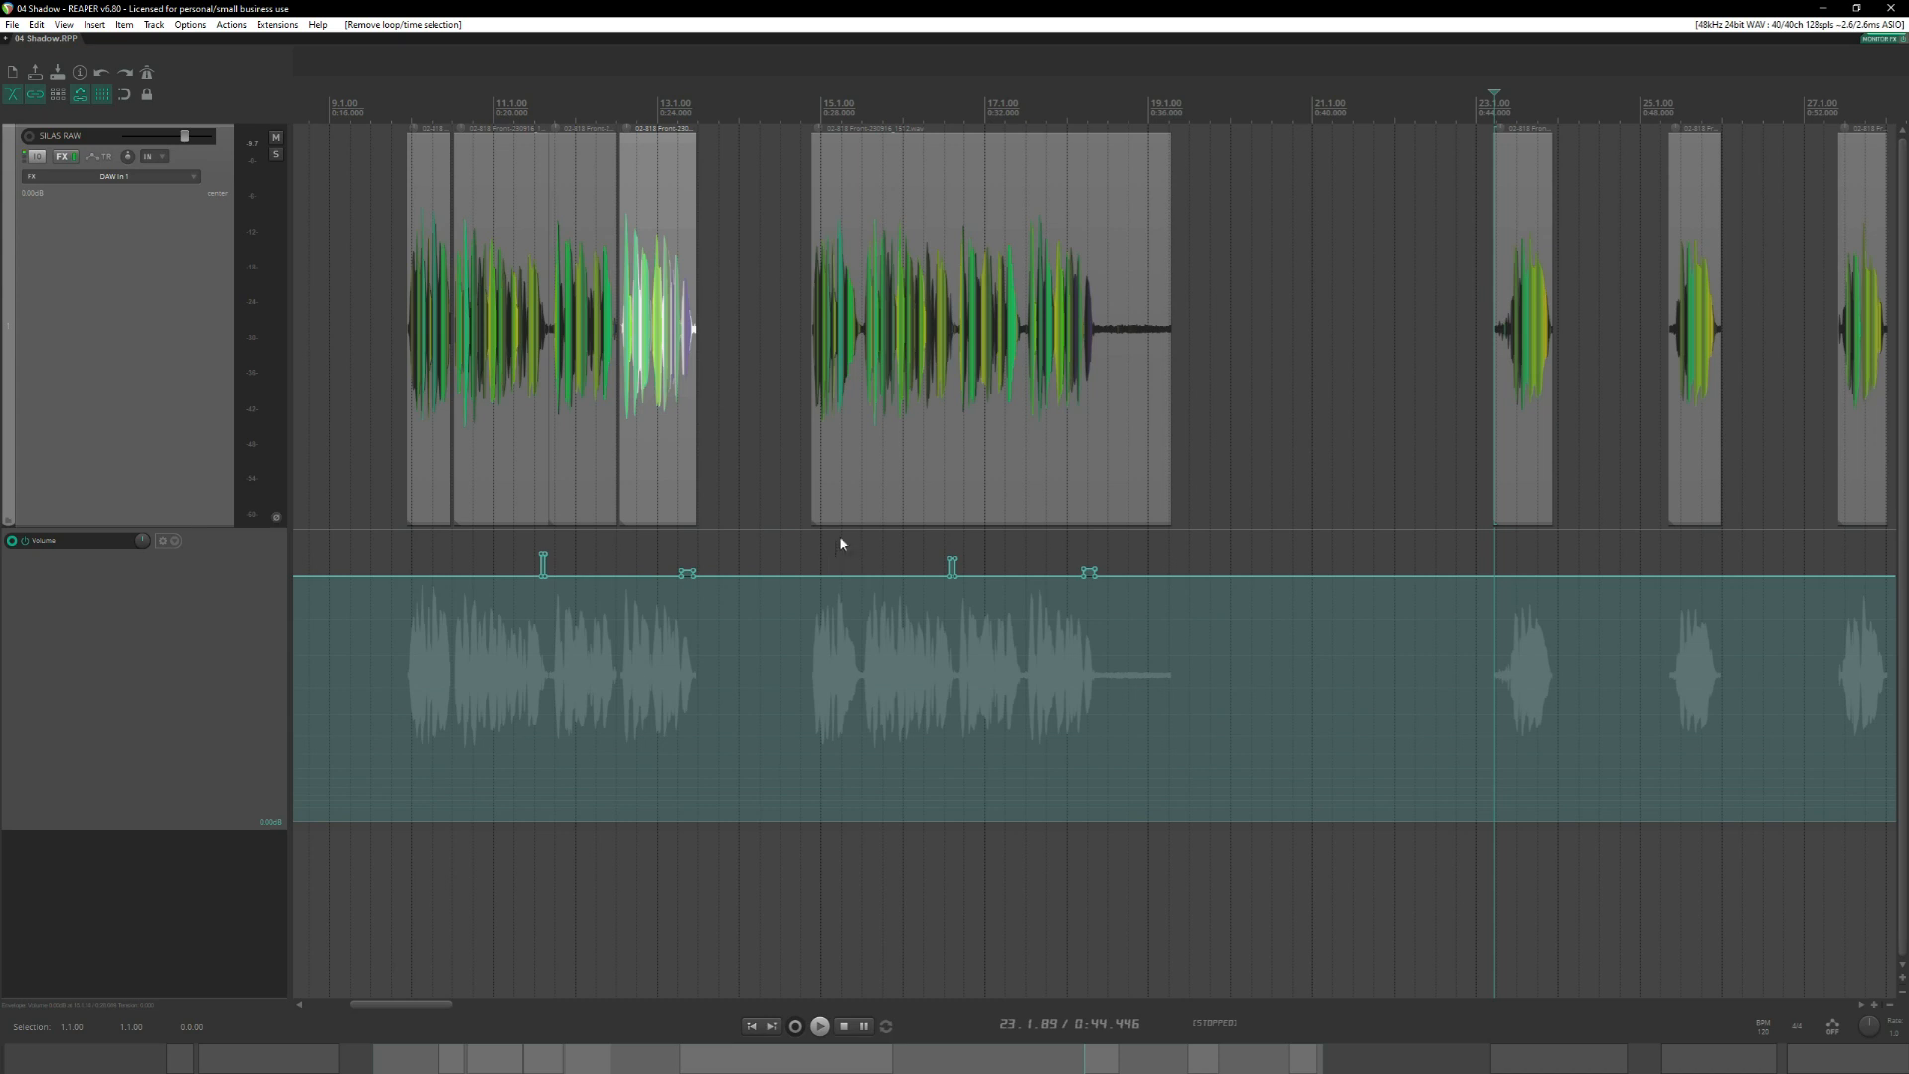
{"action": "scroll", "coordinate": [843, 527], "scroll_direction": "down", "scroll_amount": 5}
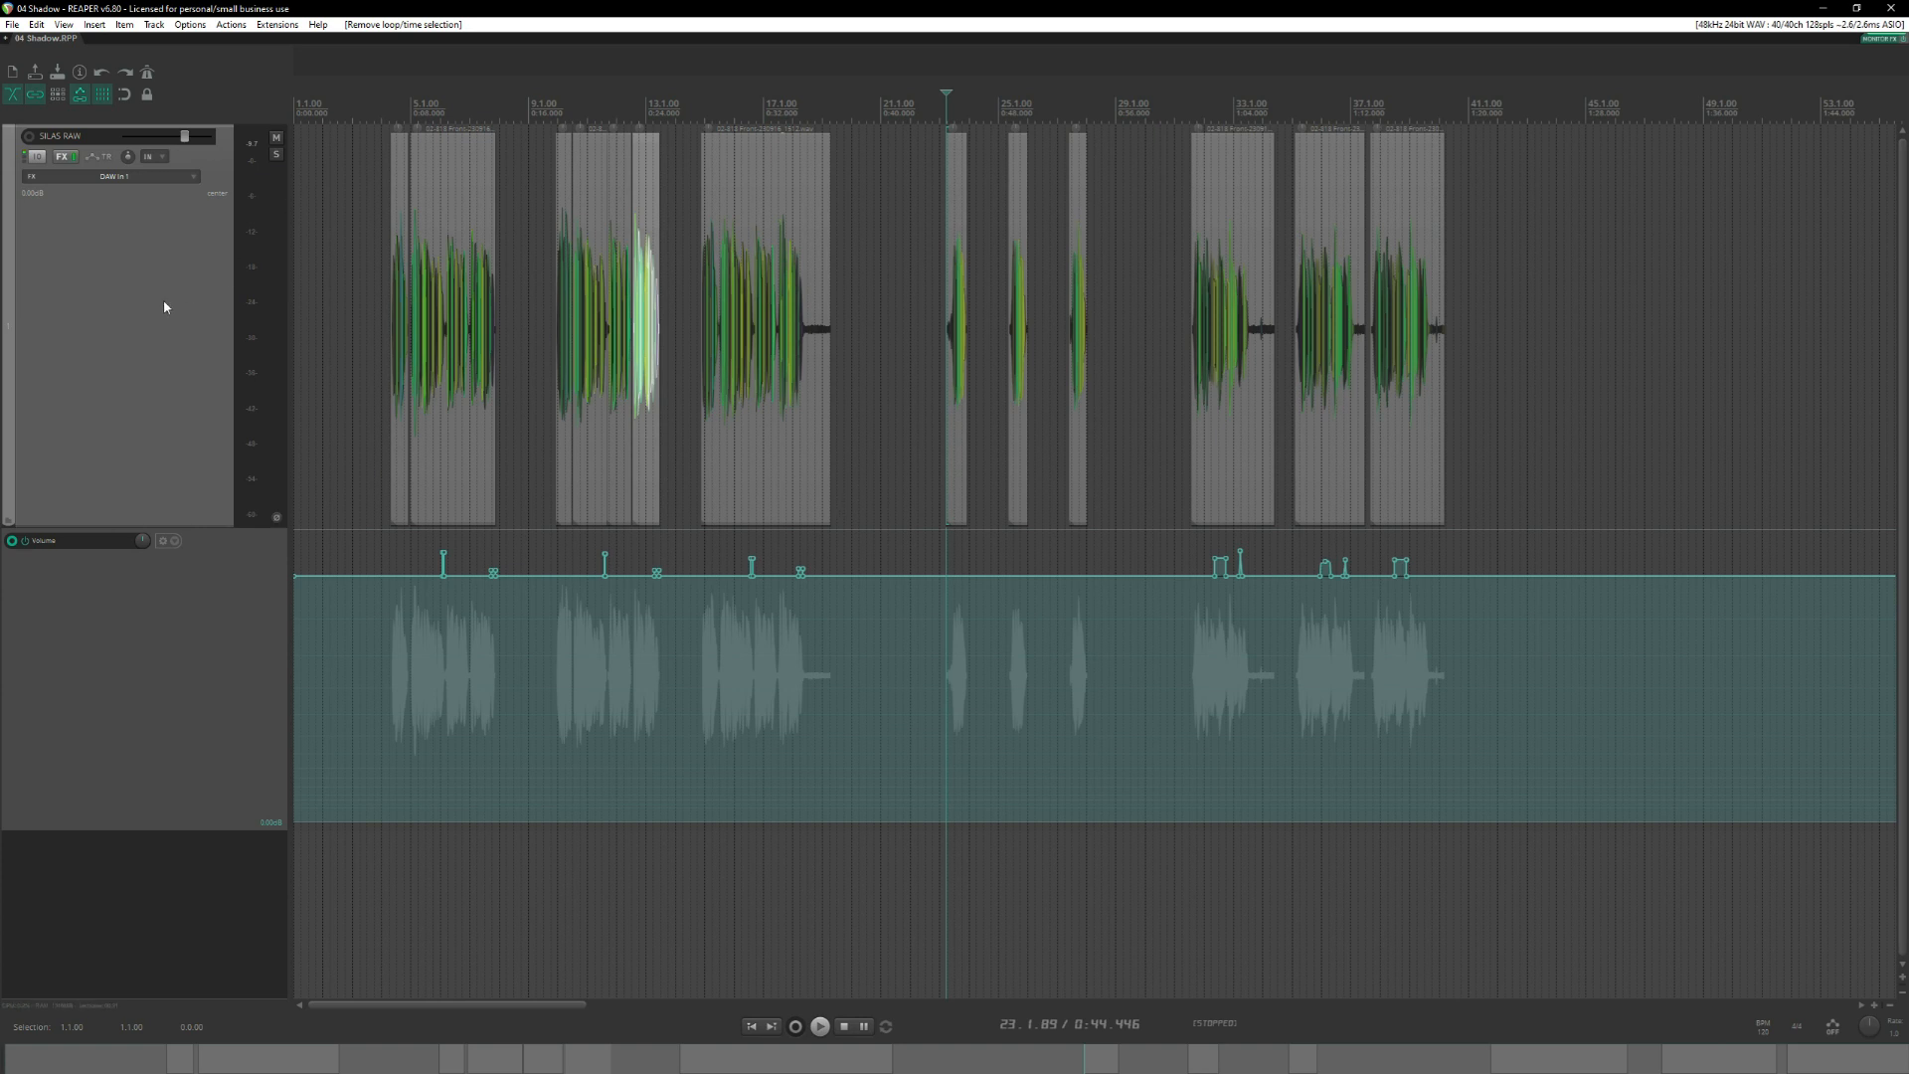
{"action": "scroll", "coordinate": [374, 271], "scroll_direction": "down", "scroll_amount": 2}
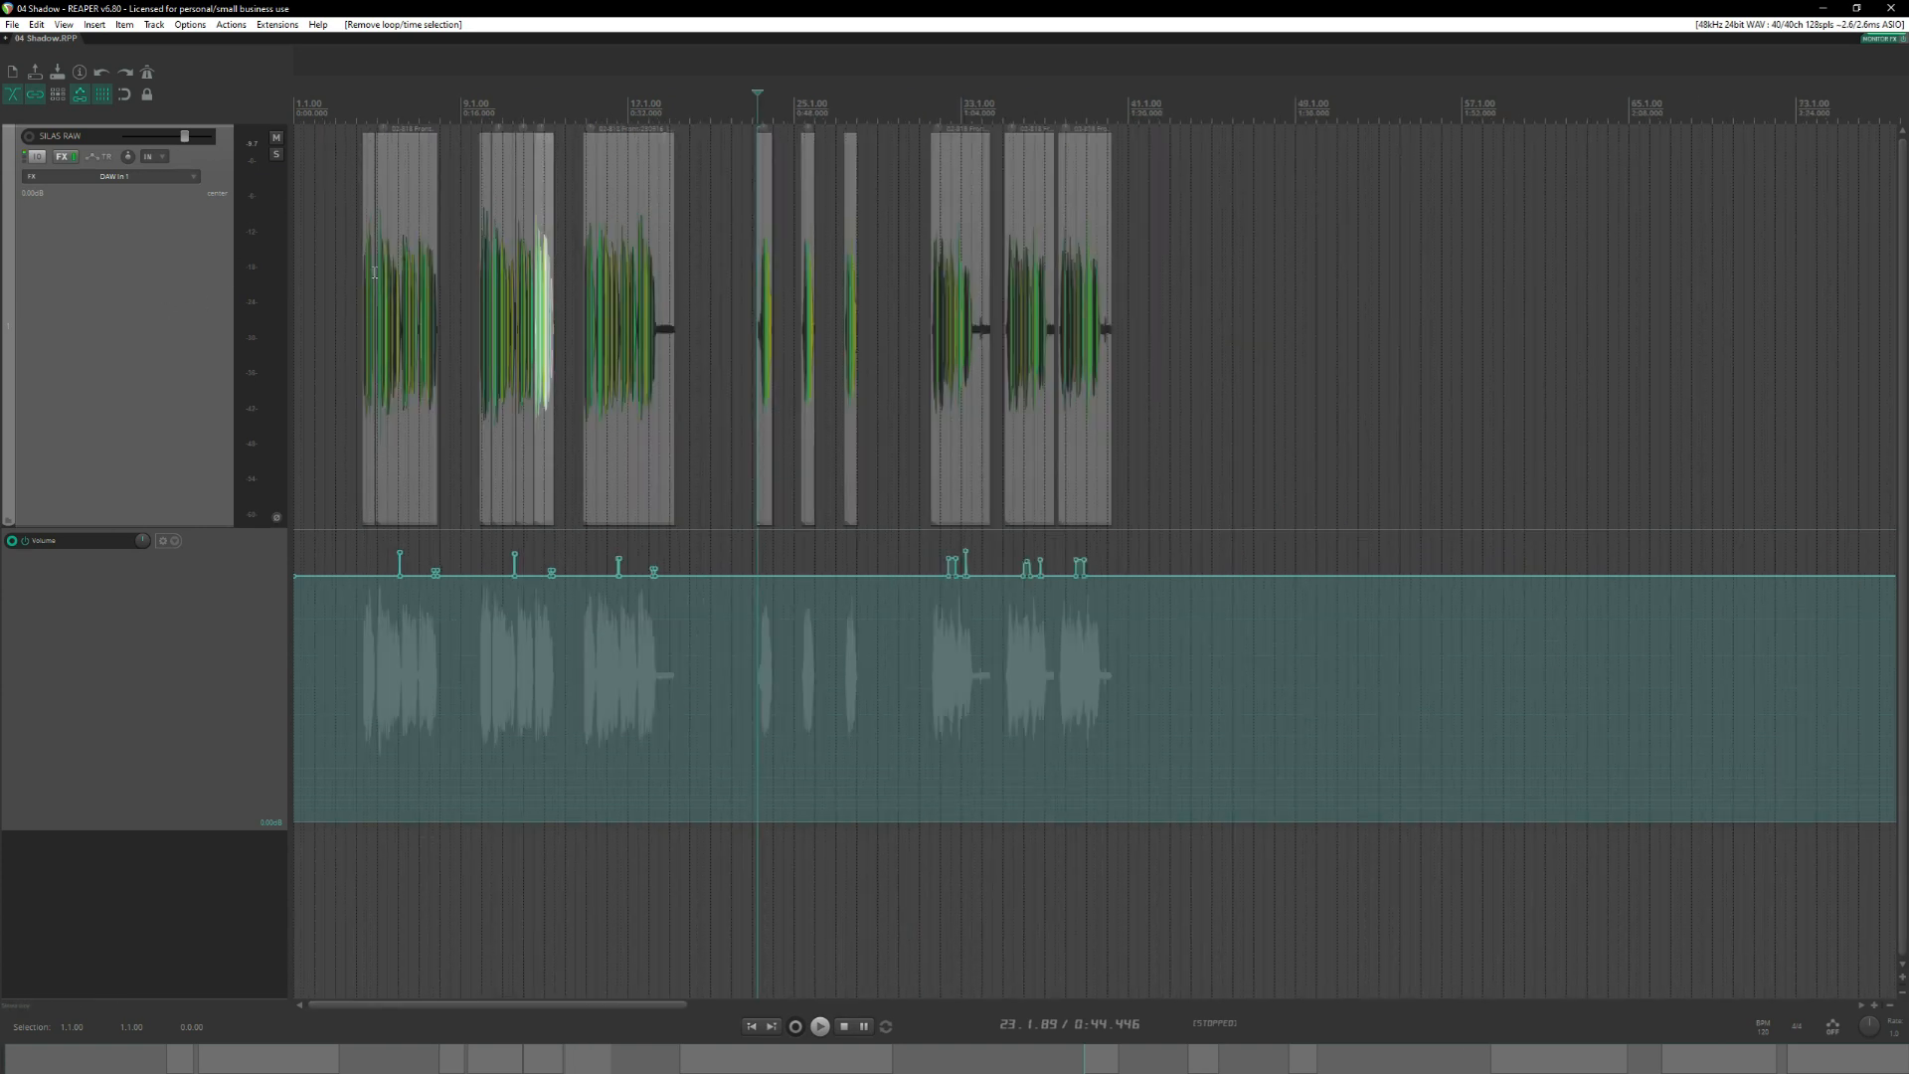
Filter the action list for "render post" and select "Track: Render tracks to mono post-fader stem tracks (and mute originals)".
{"action": "left_click", "coordinate": [235, 26]}
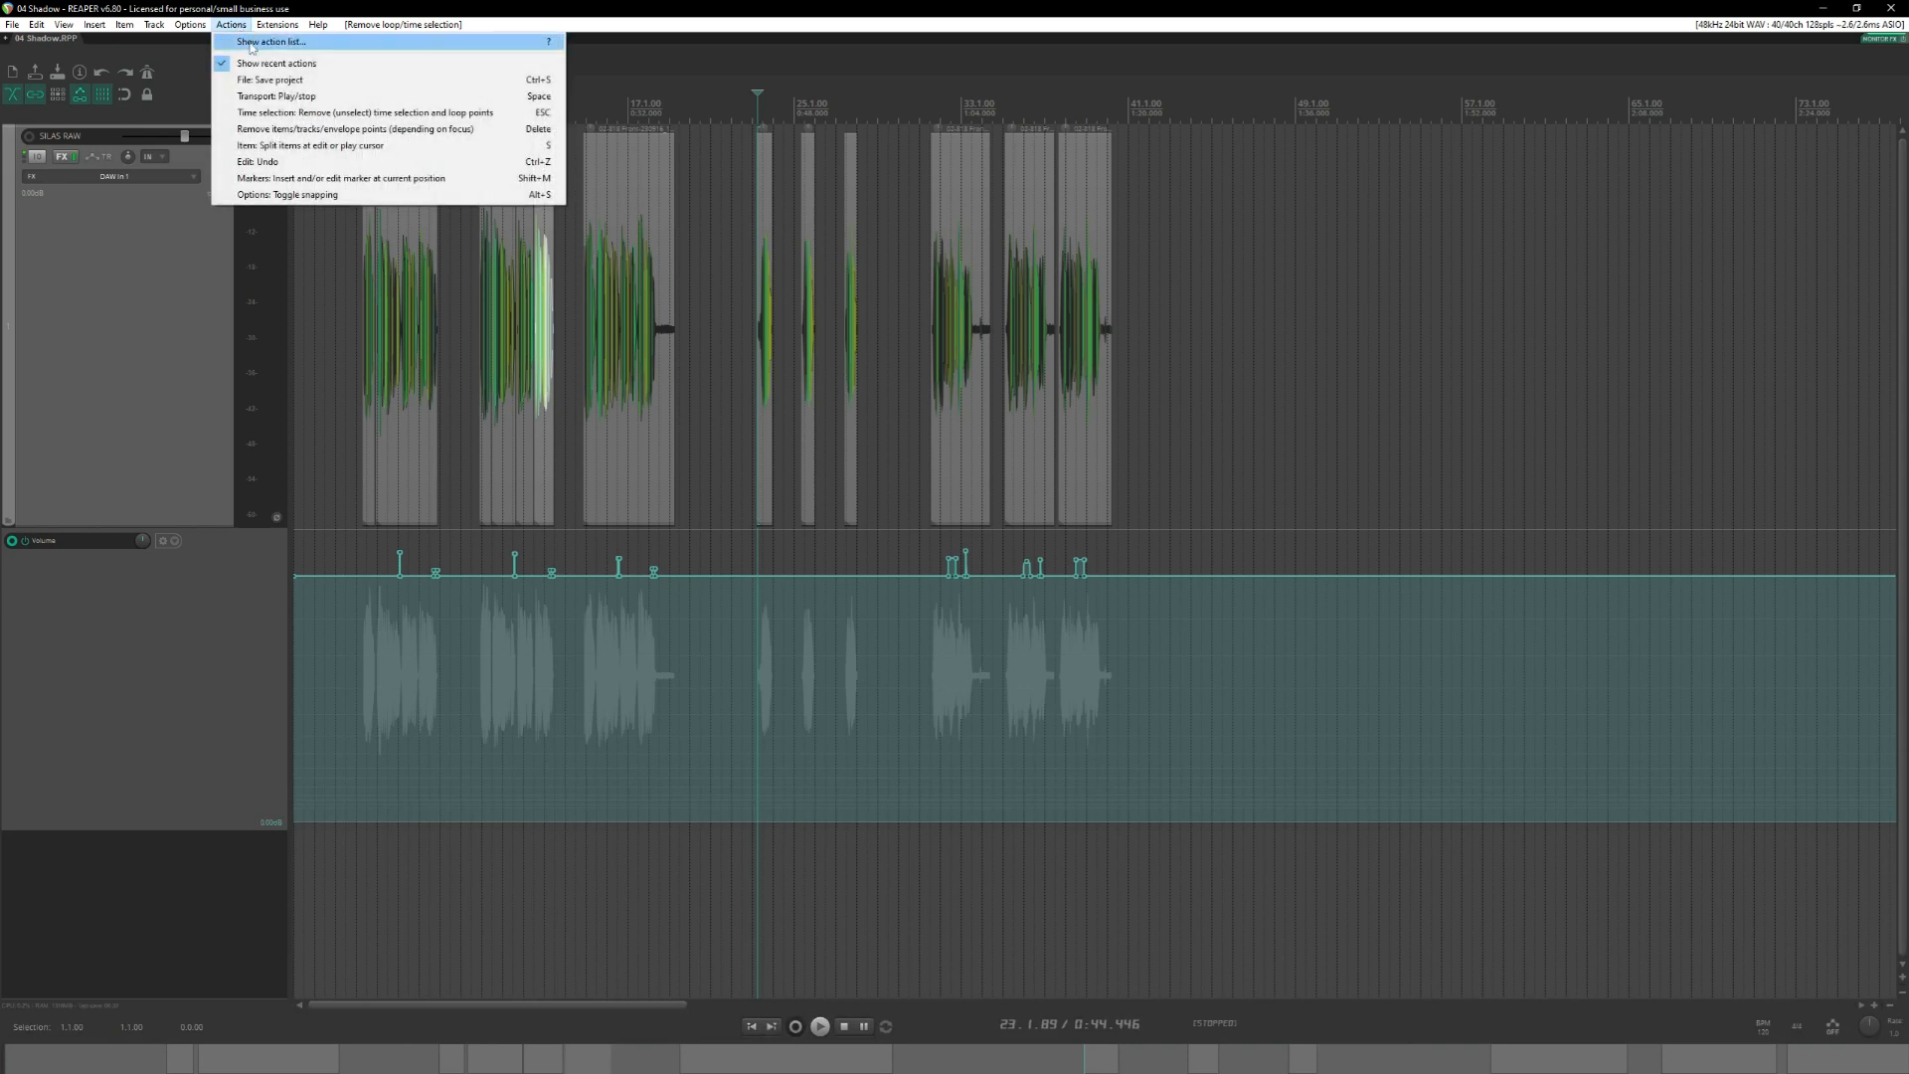
{"action": "left_click", "coordinate": [238, 7]}
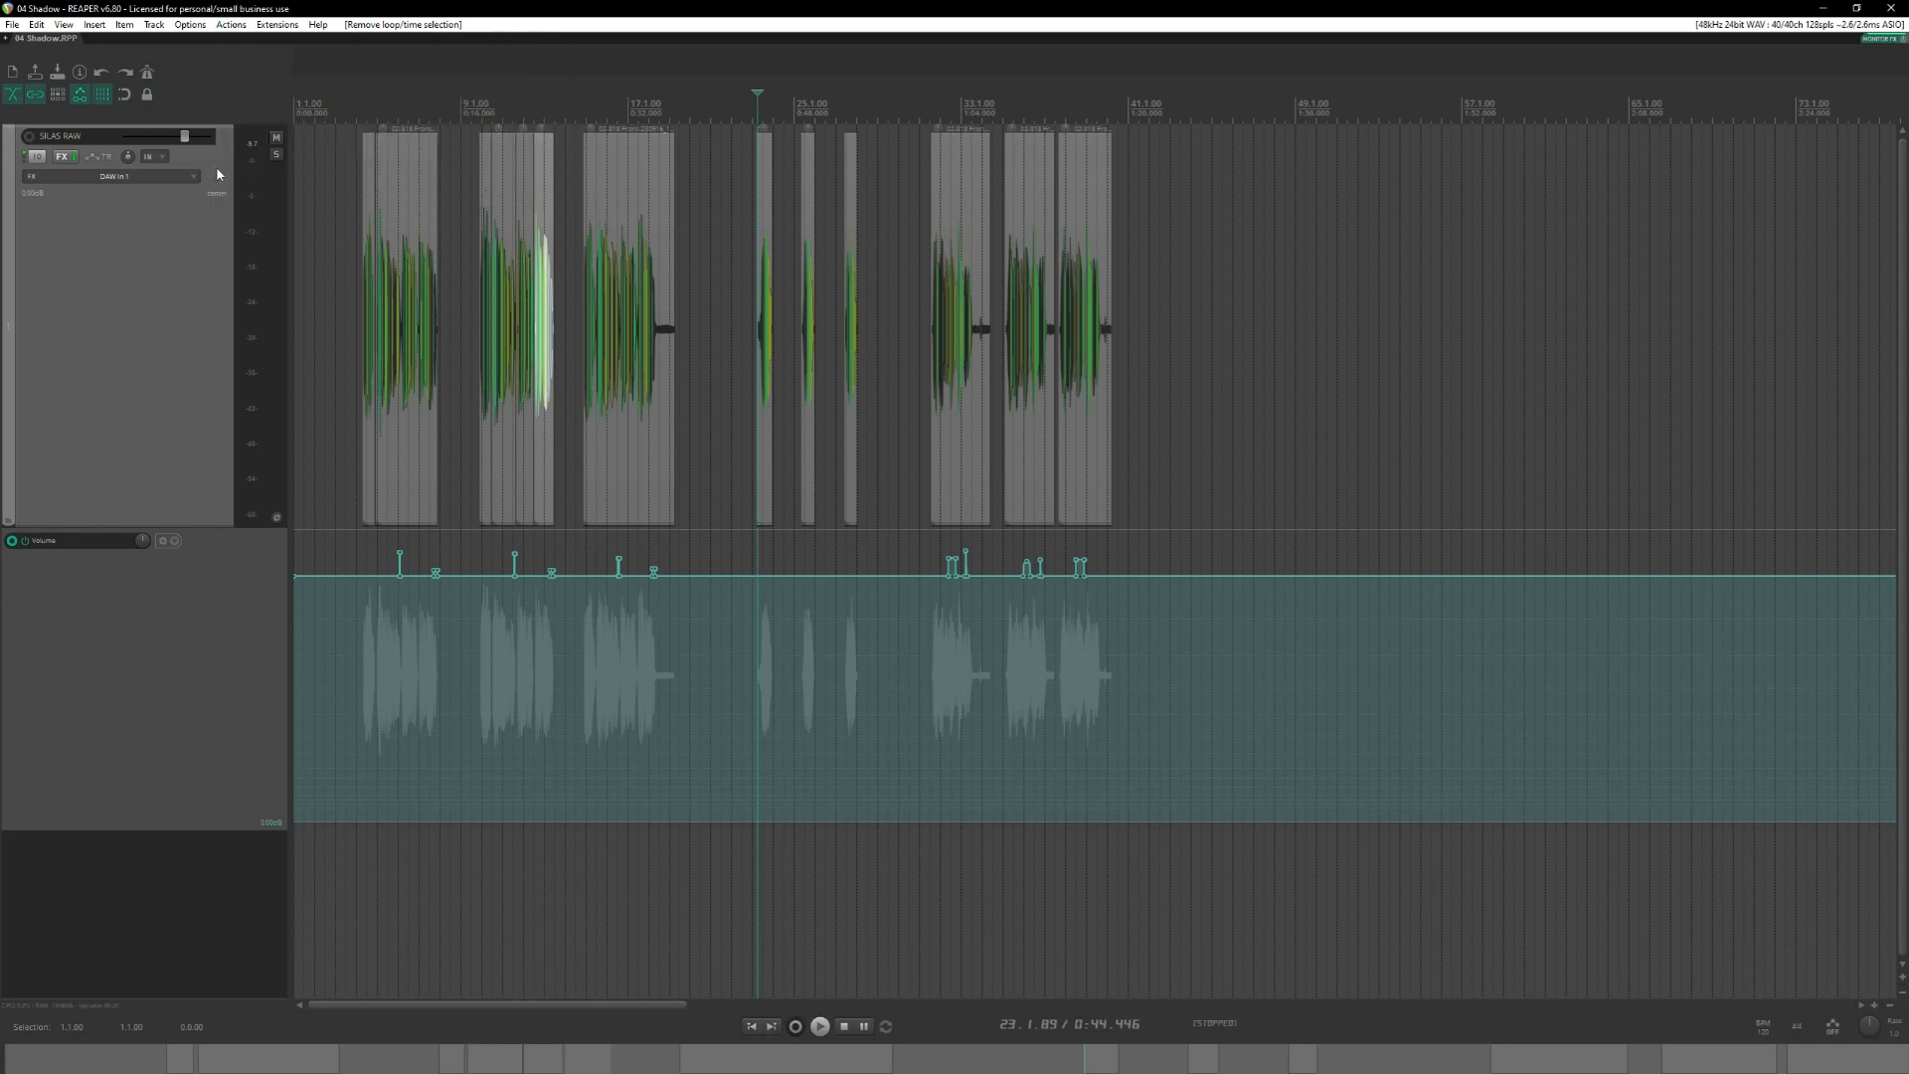
{"action": "key", "text": "question"}
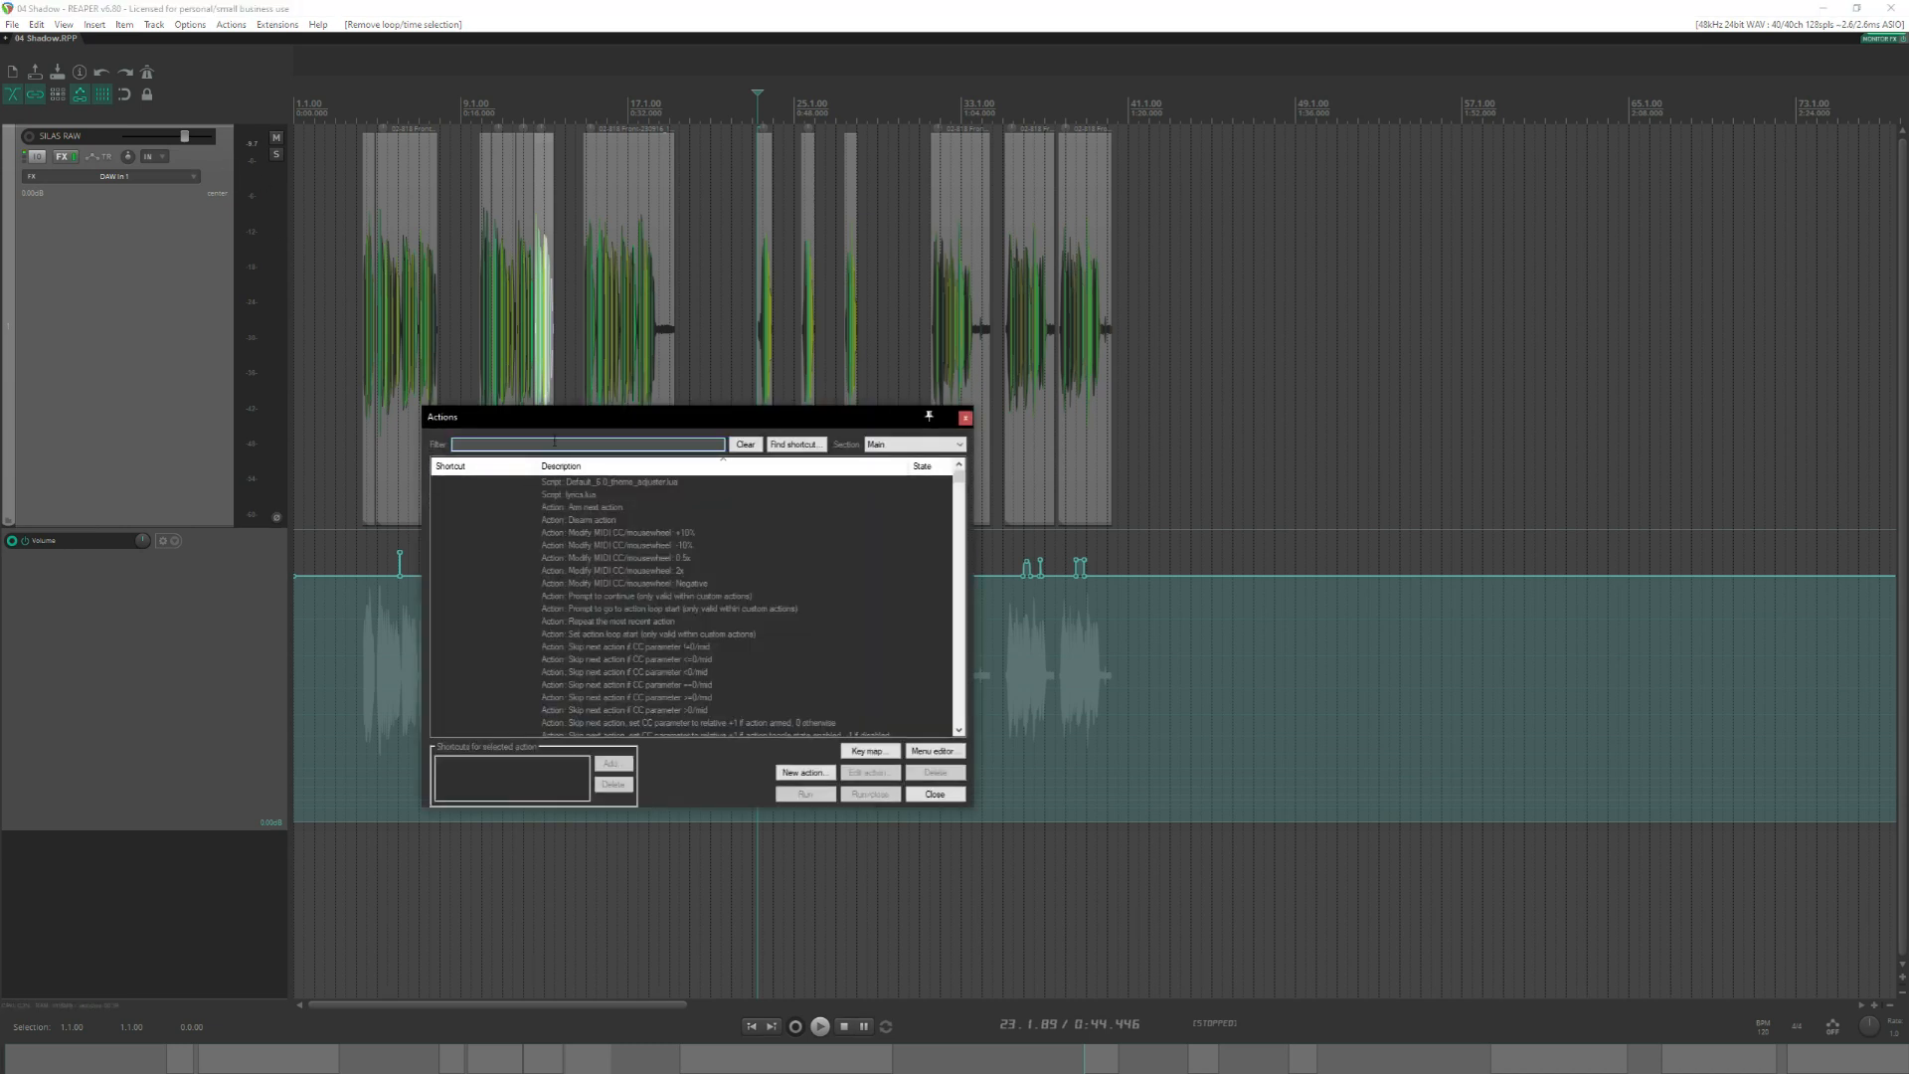
{"action": "type", "text": "render"}
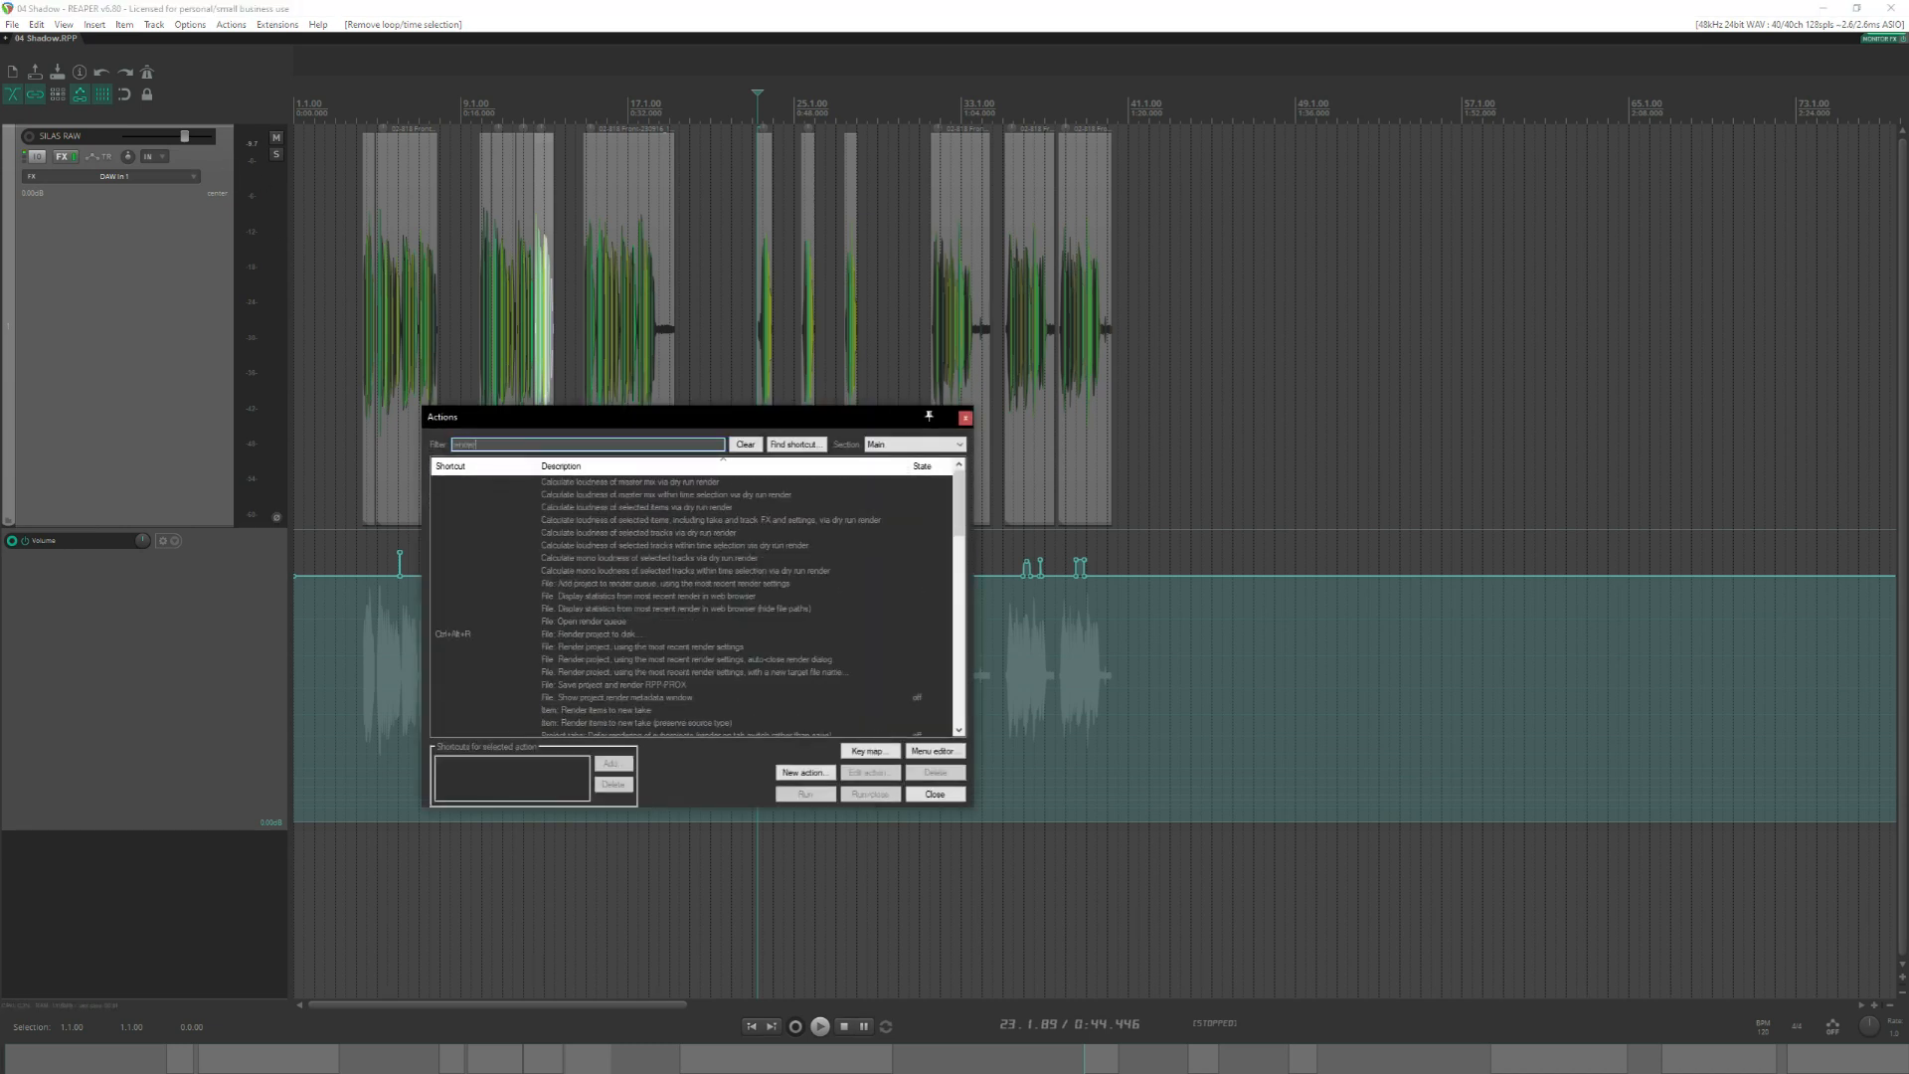
{"action": "type", "text": " post"}
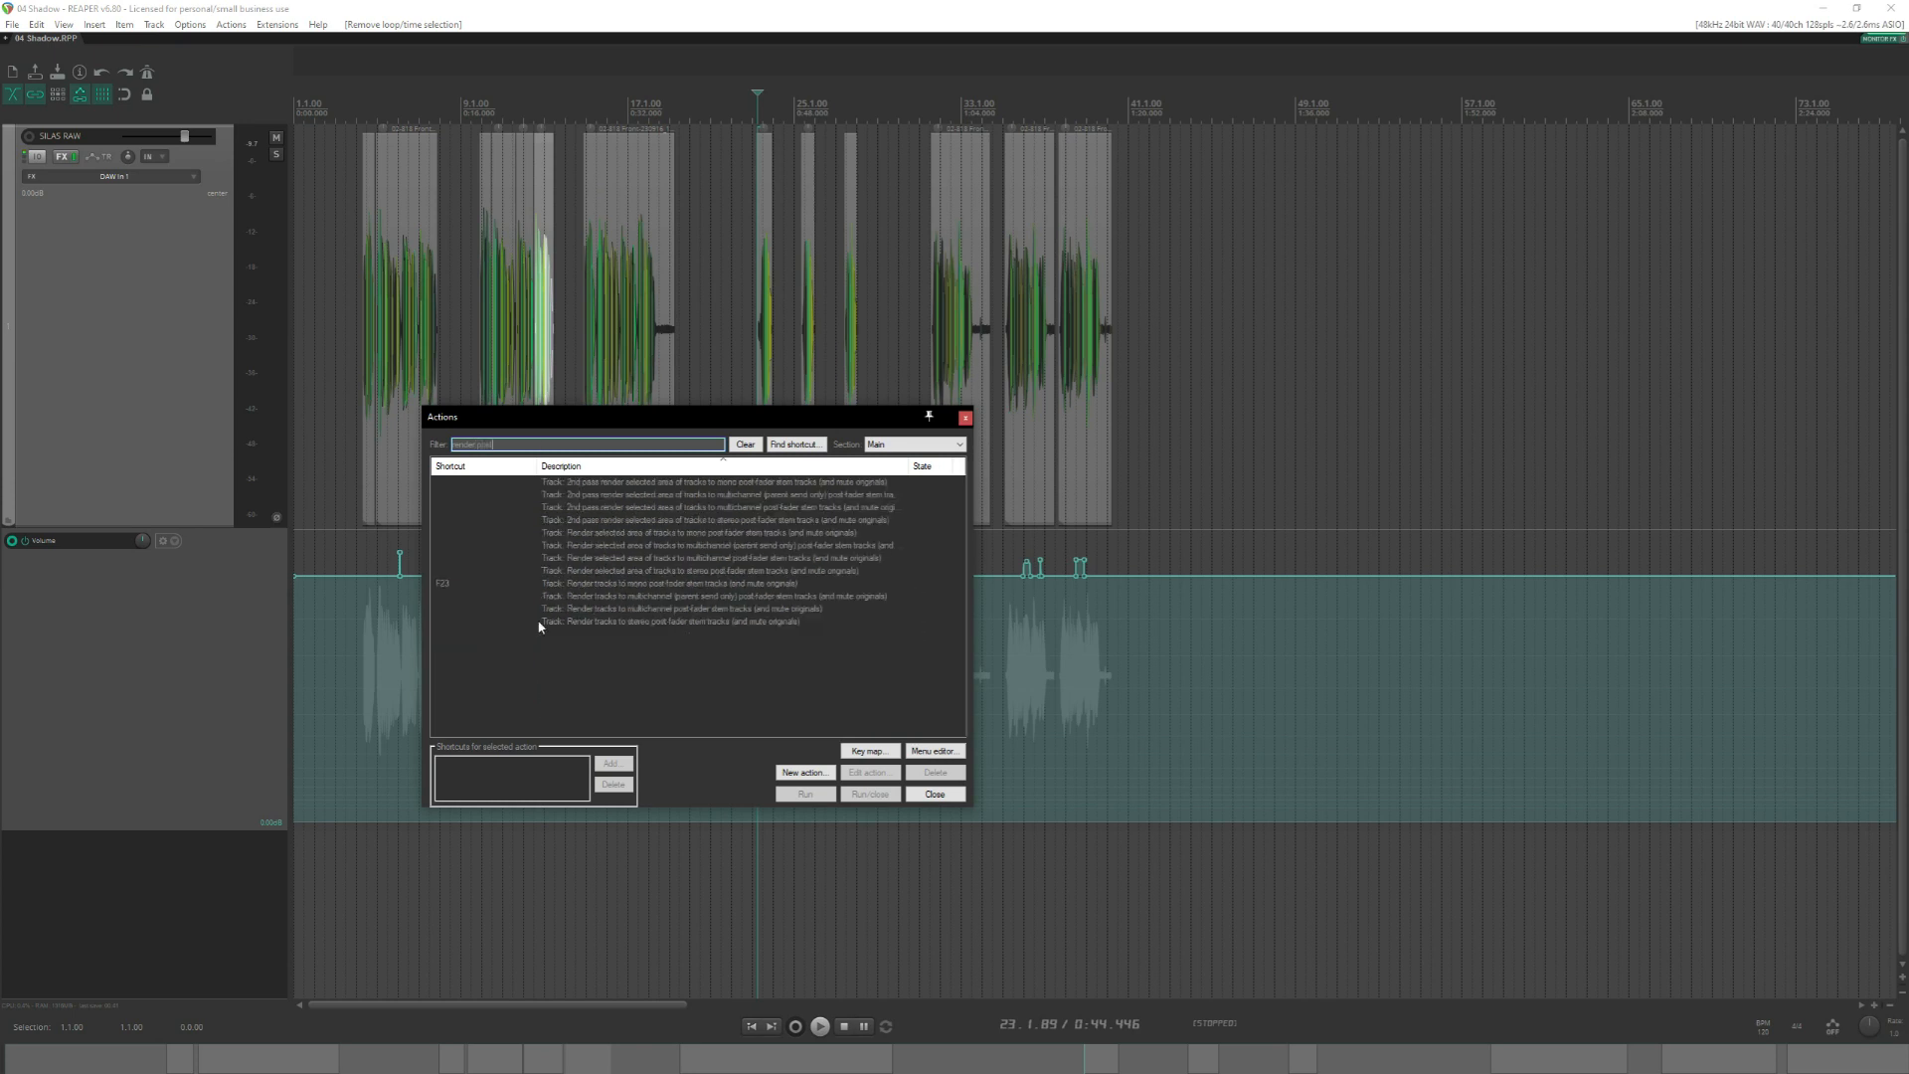
{"action": "left_click", "coordinate": [535, 583]}
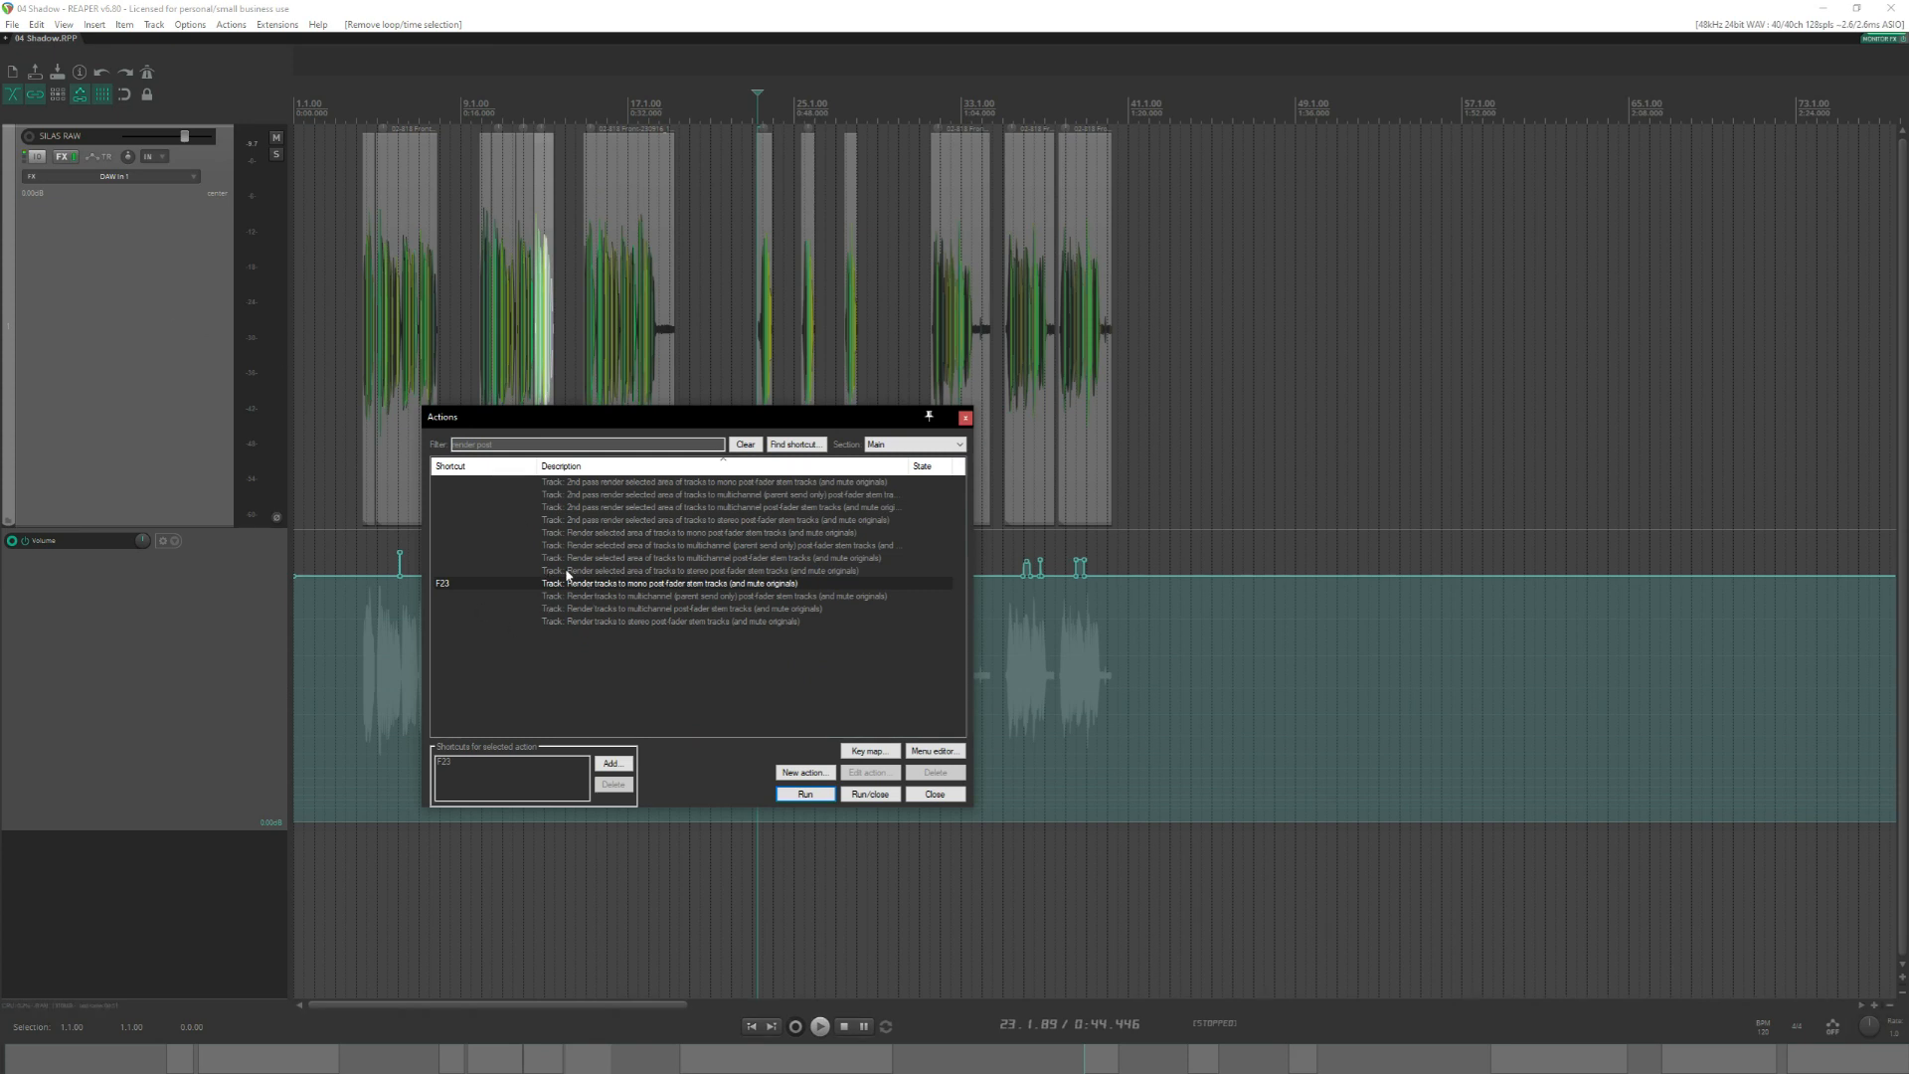
Check the SILAS RAW track's render/freeze options and render it to a mono post-fader stem track, muting the original.
{"action": "right_click", "coordinate": [162, 278]}
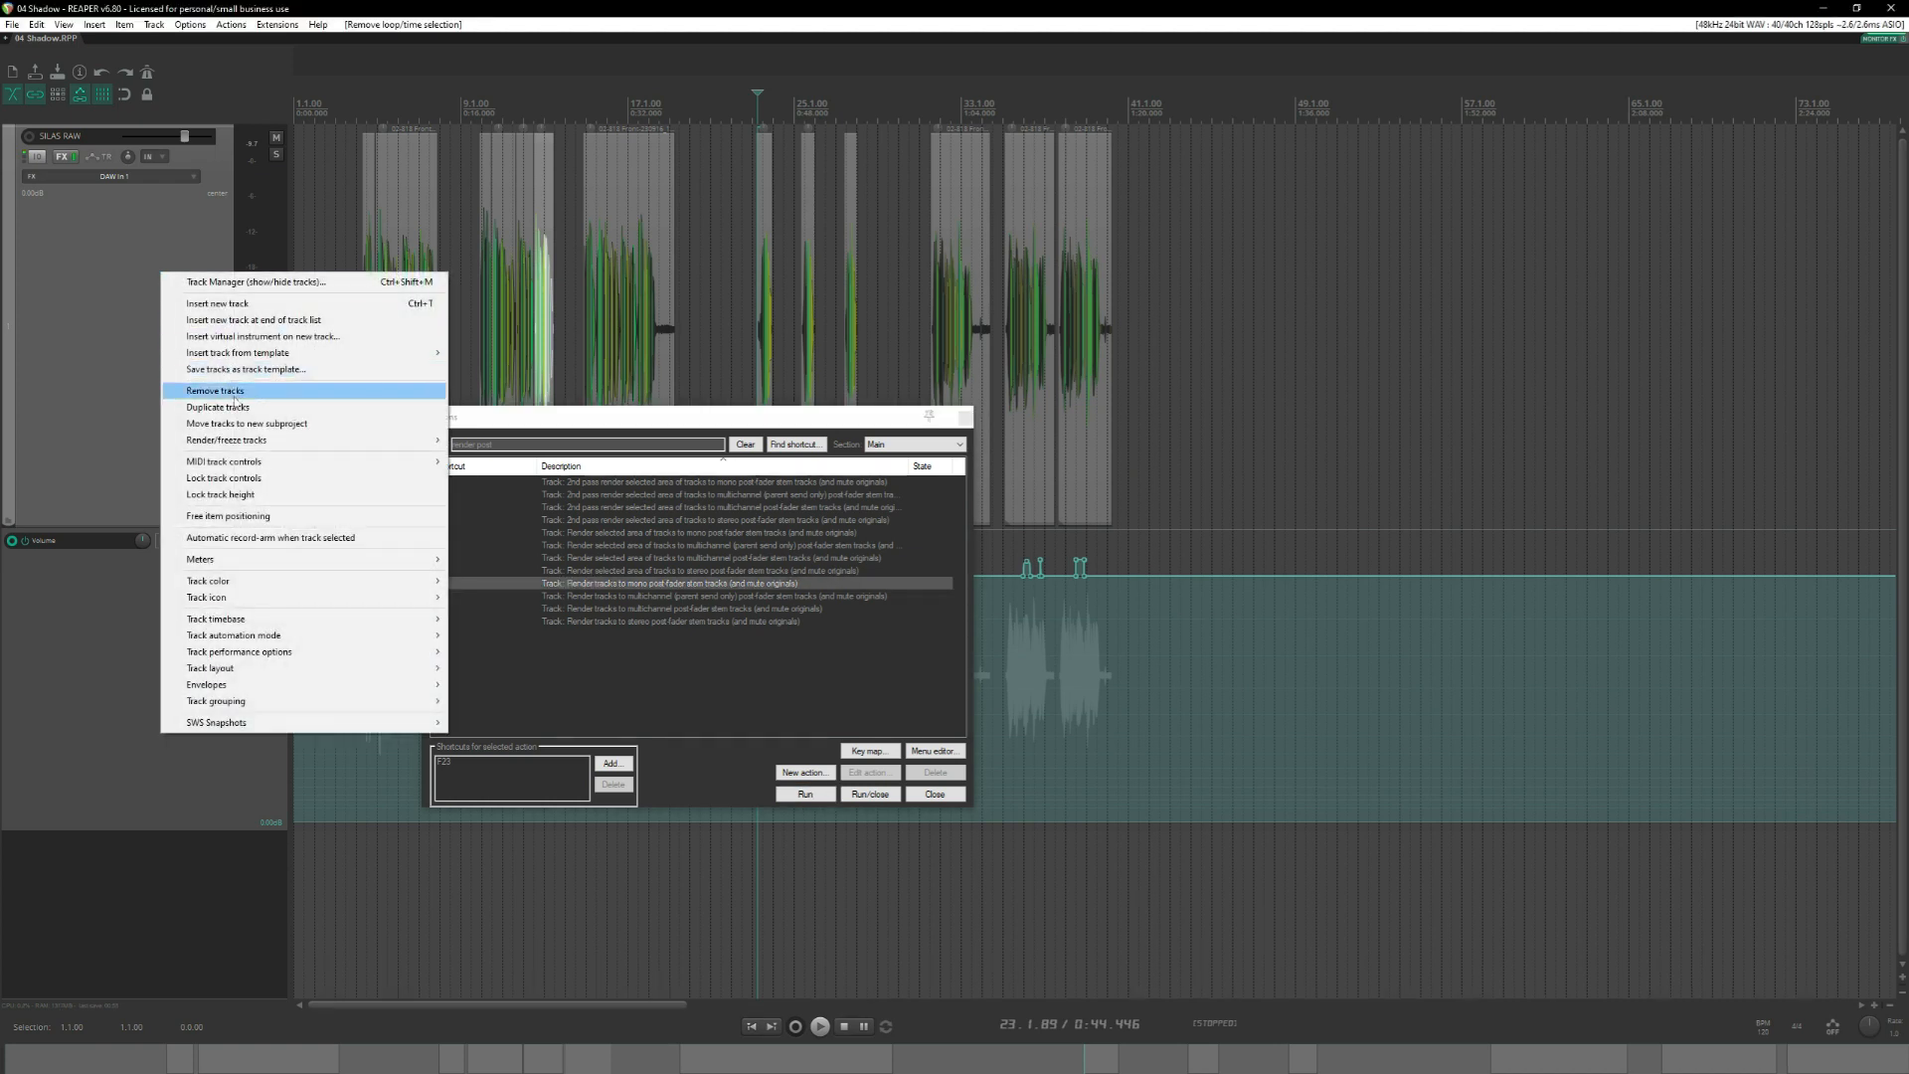
{"action": "mouse_move", "coordinate": [259, 439]}
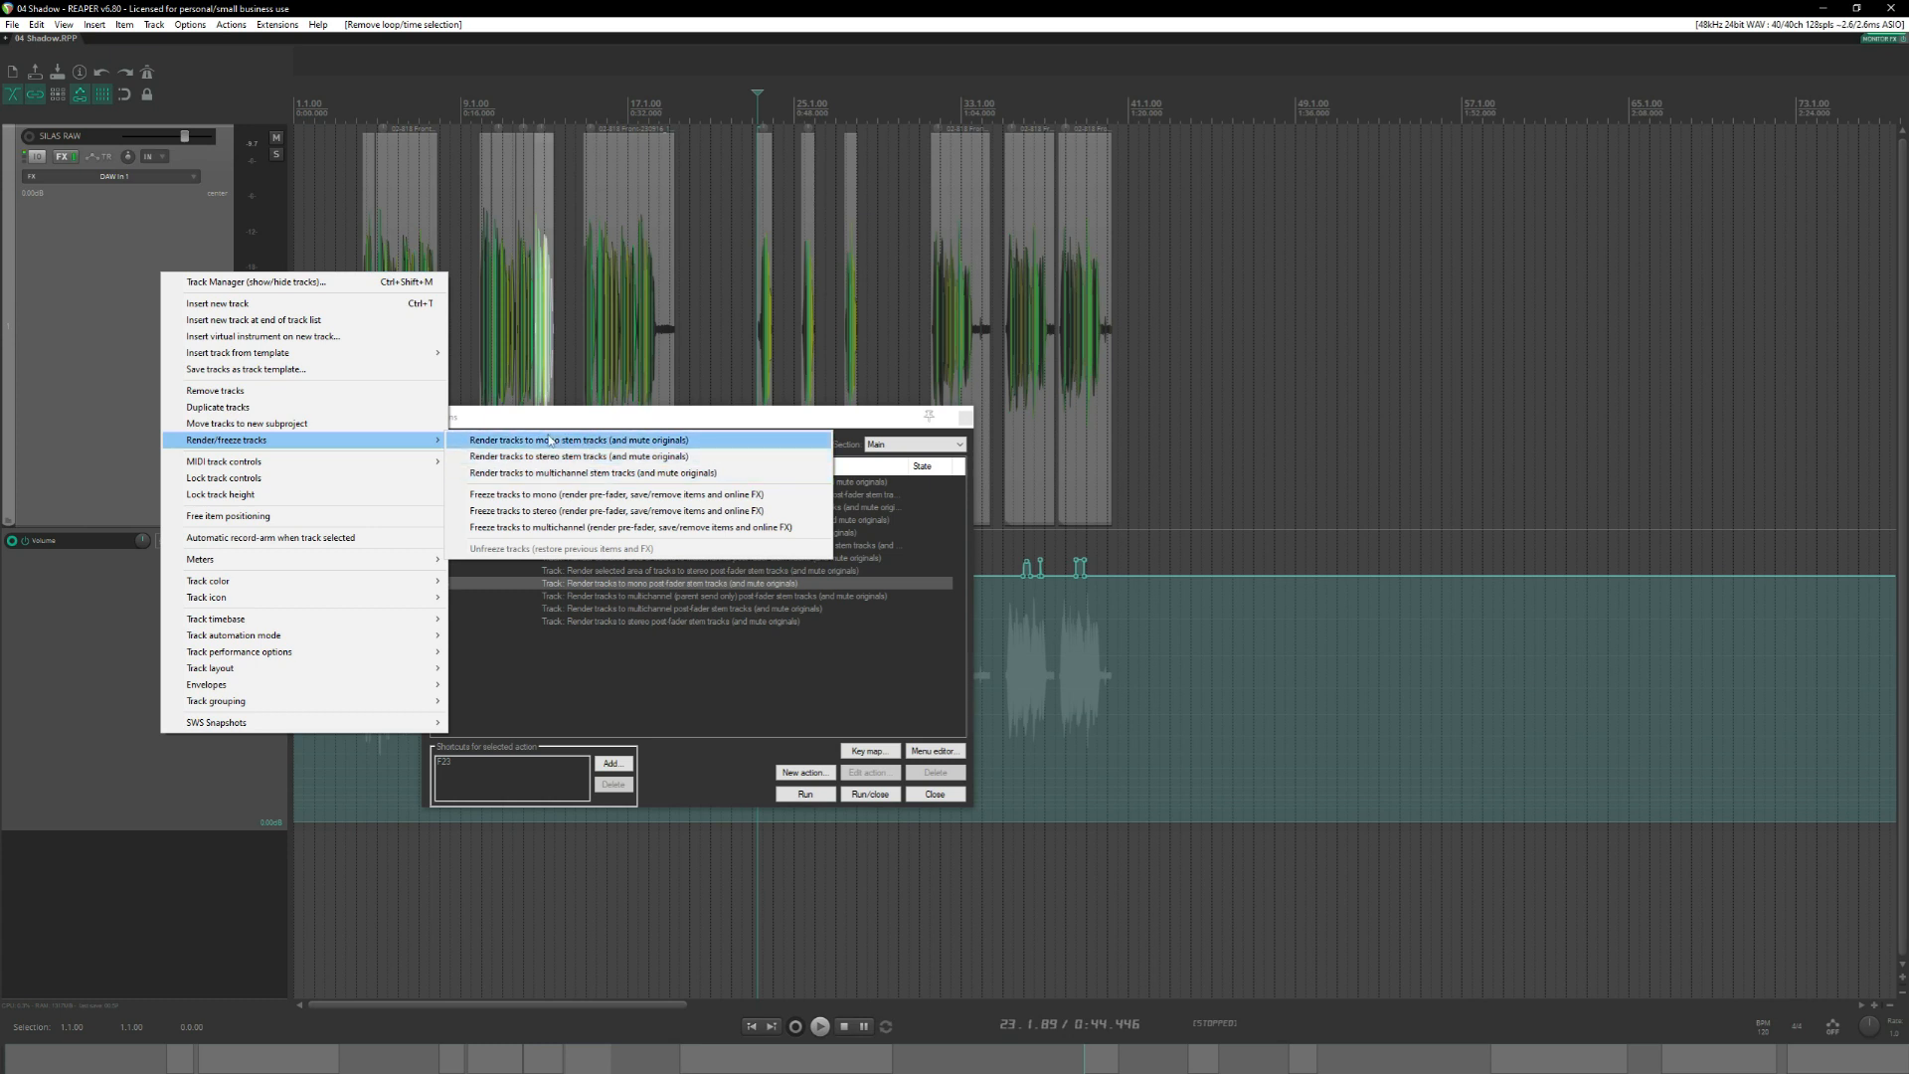
{"action": "left_click", "coordinate": [614, 425]}
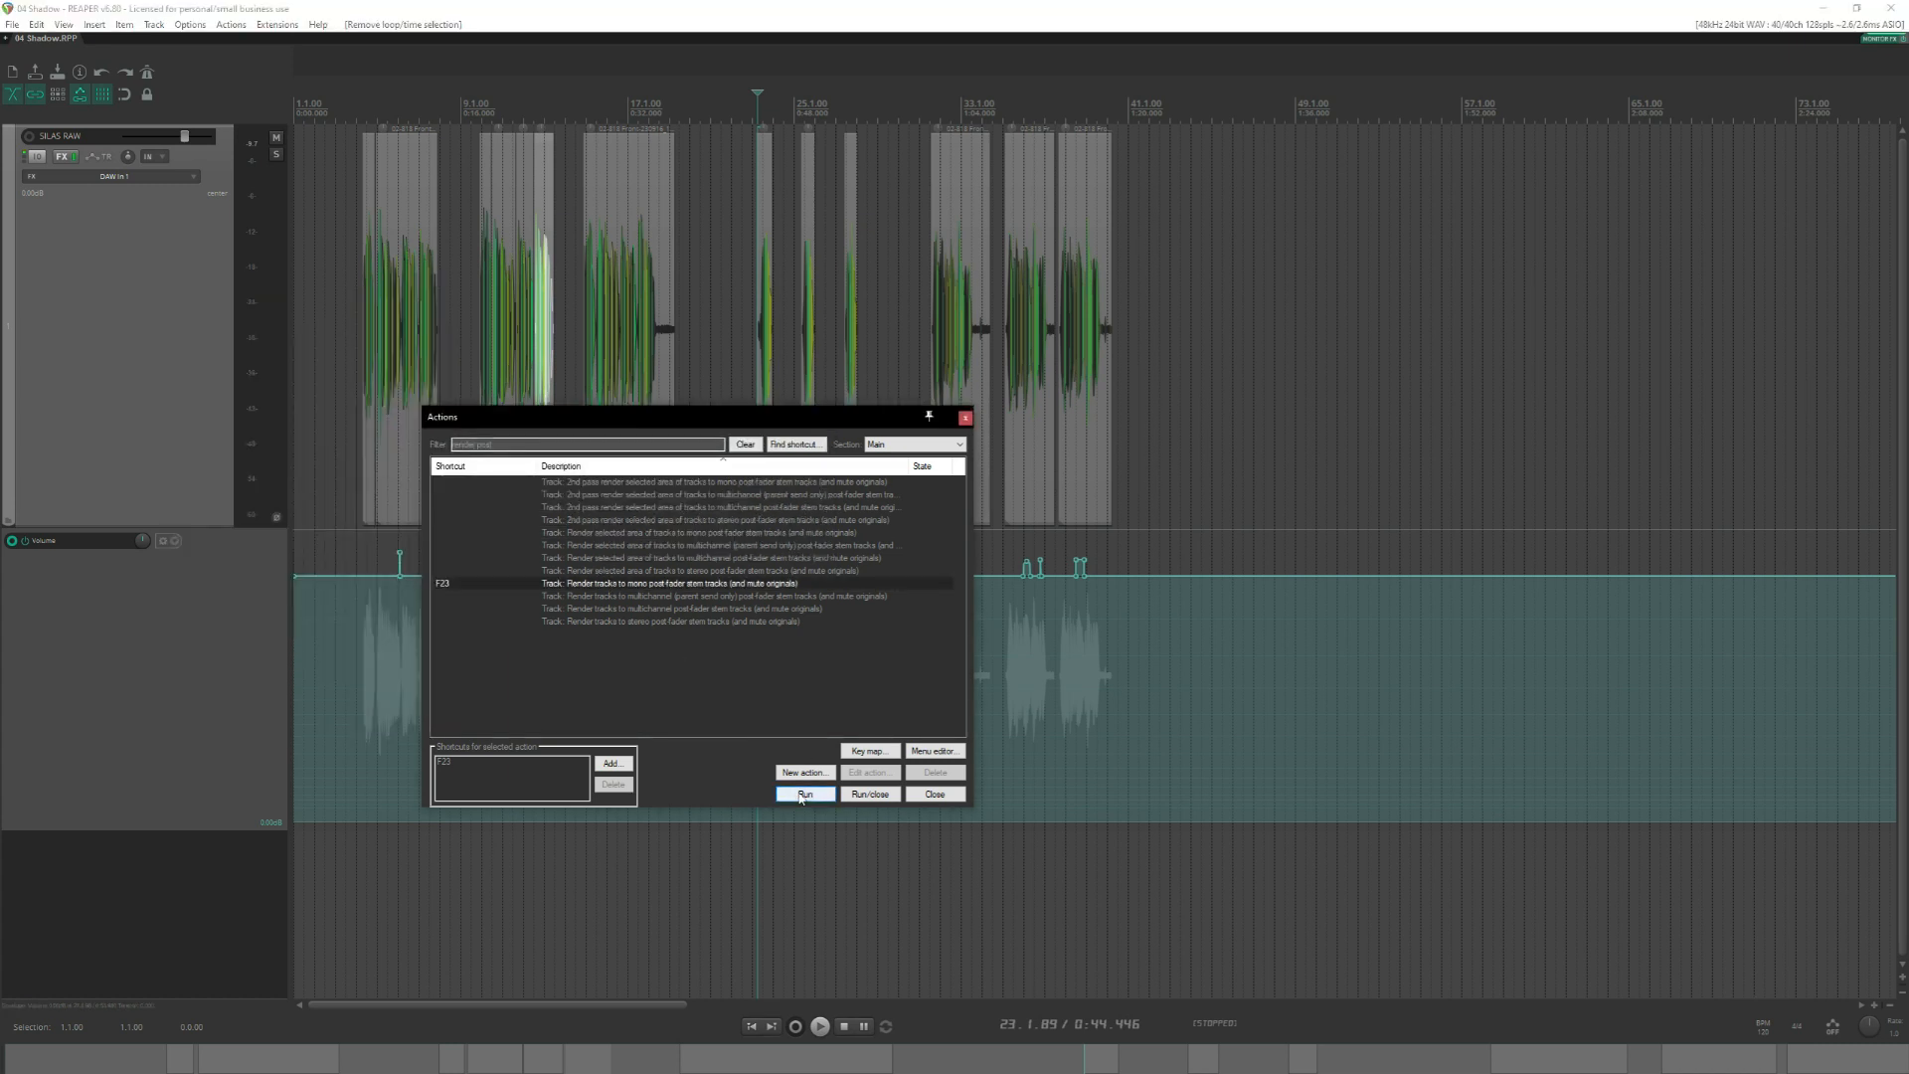
{"action": "double_click", "coordinate": [659, 585]}
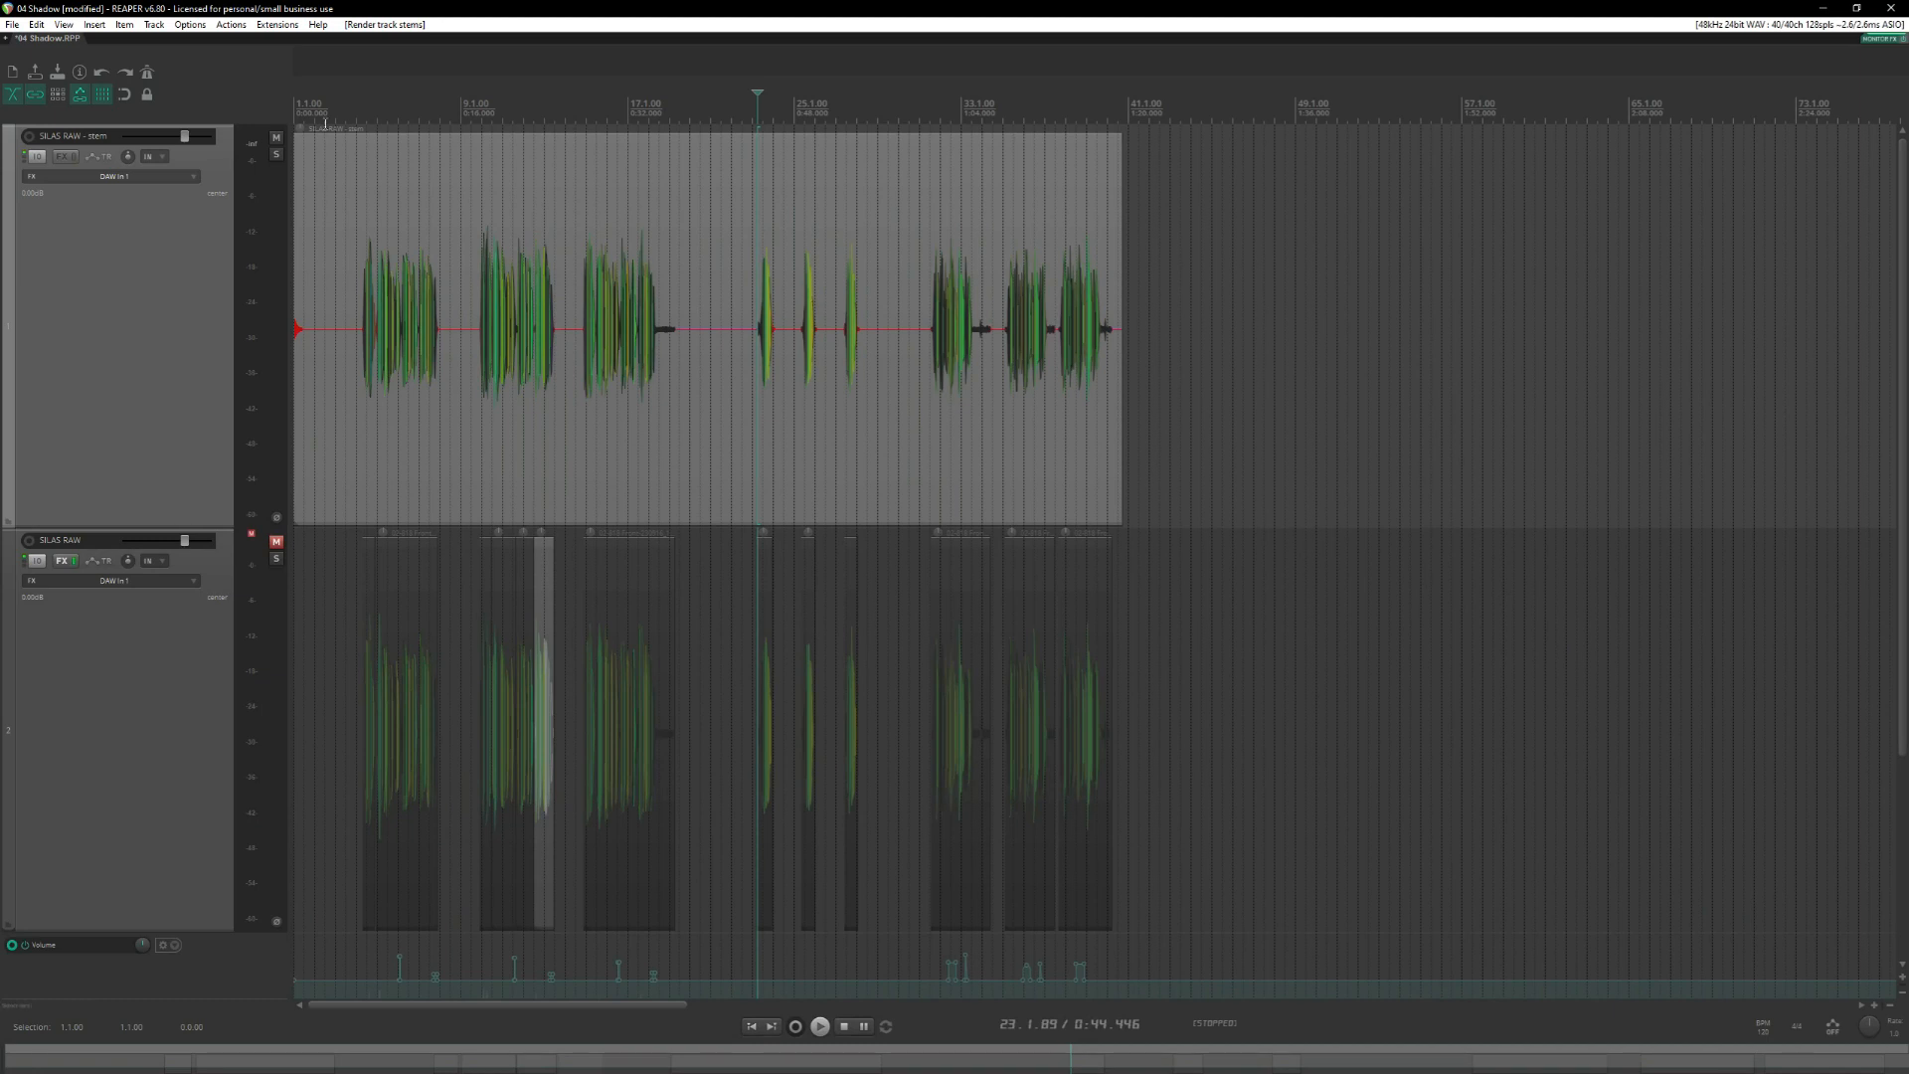
Audition the very start of the rendered stem and return the edit cursor to 1.1.00.
{"action": "left_click", "coordinate": [299, 107]}
{"action": "scroll", "coordinate": [443, 319], "scroll_direction": "up", "scroll_amount": 10}
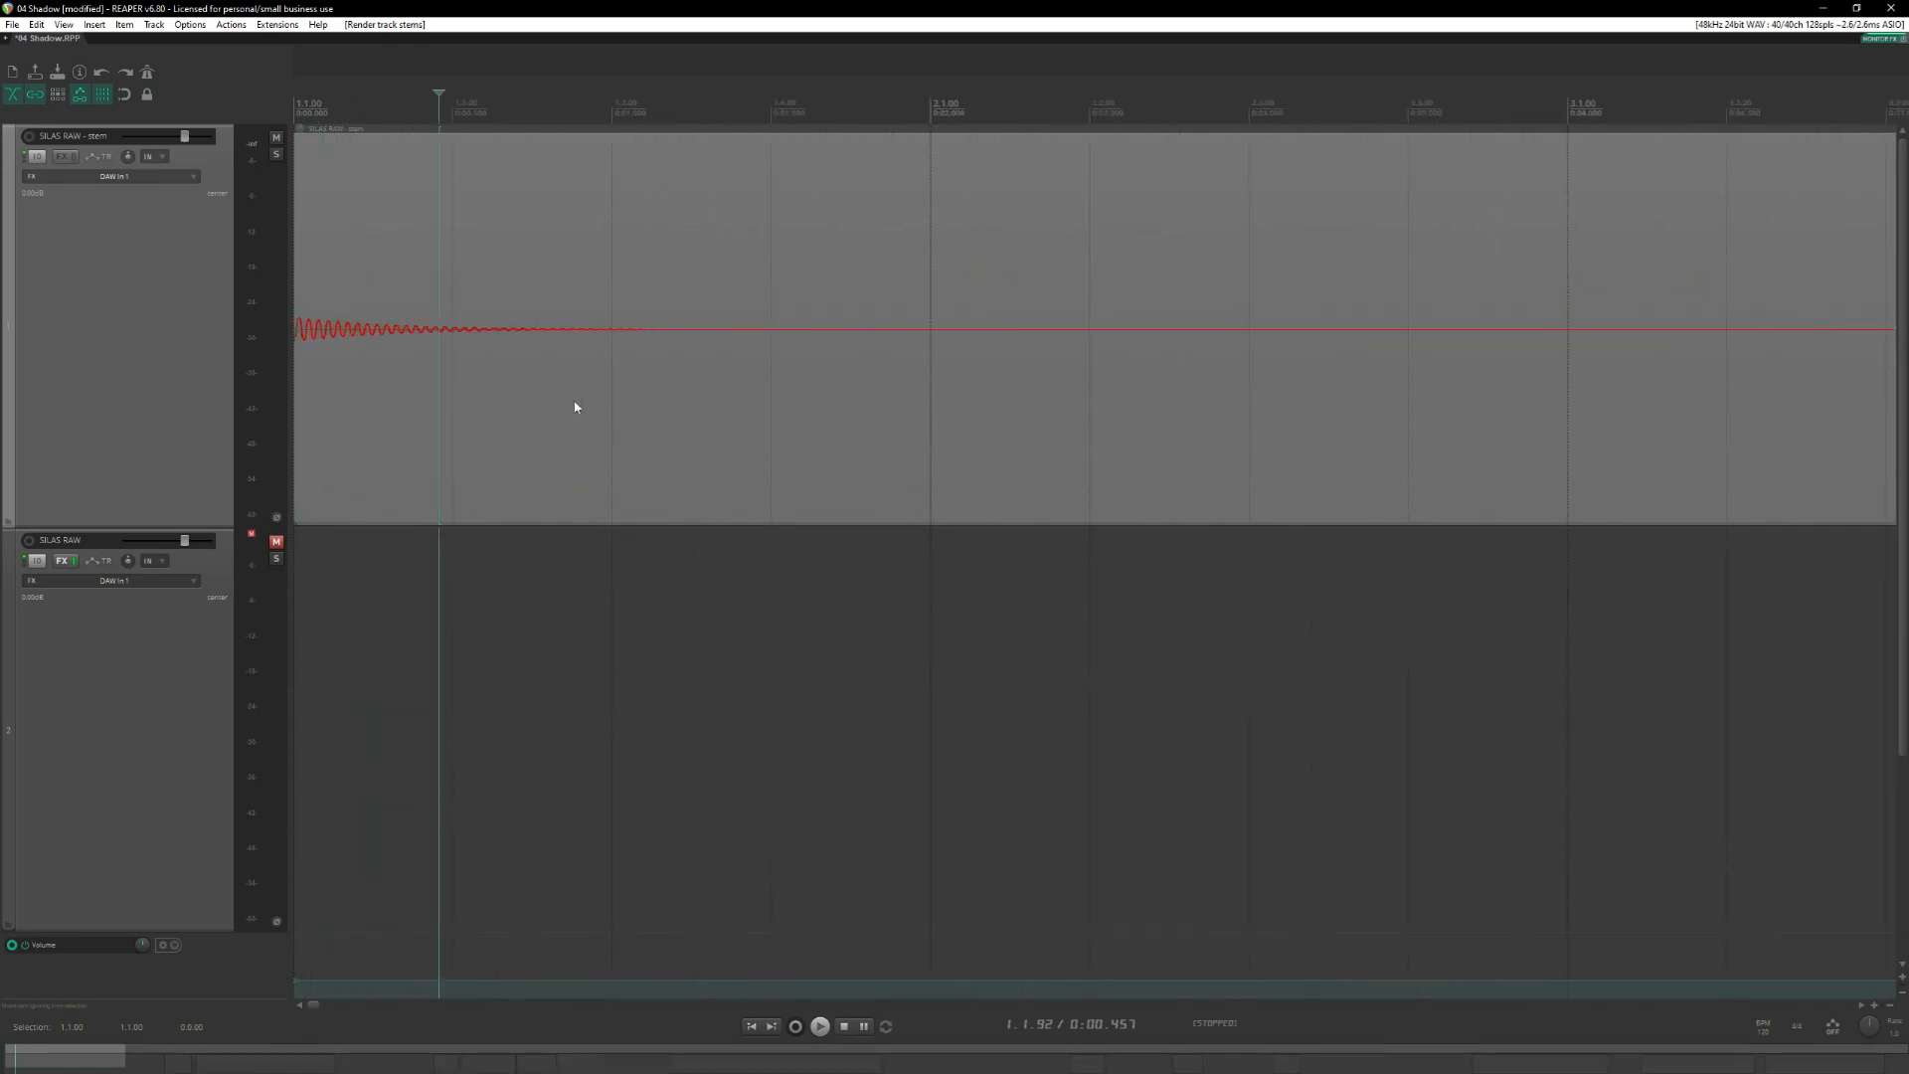
{"action": "left_click", "coordinate": [296, 104]}
{"action": "key", "text": "space"}
{"action": "key", "text": "space"}
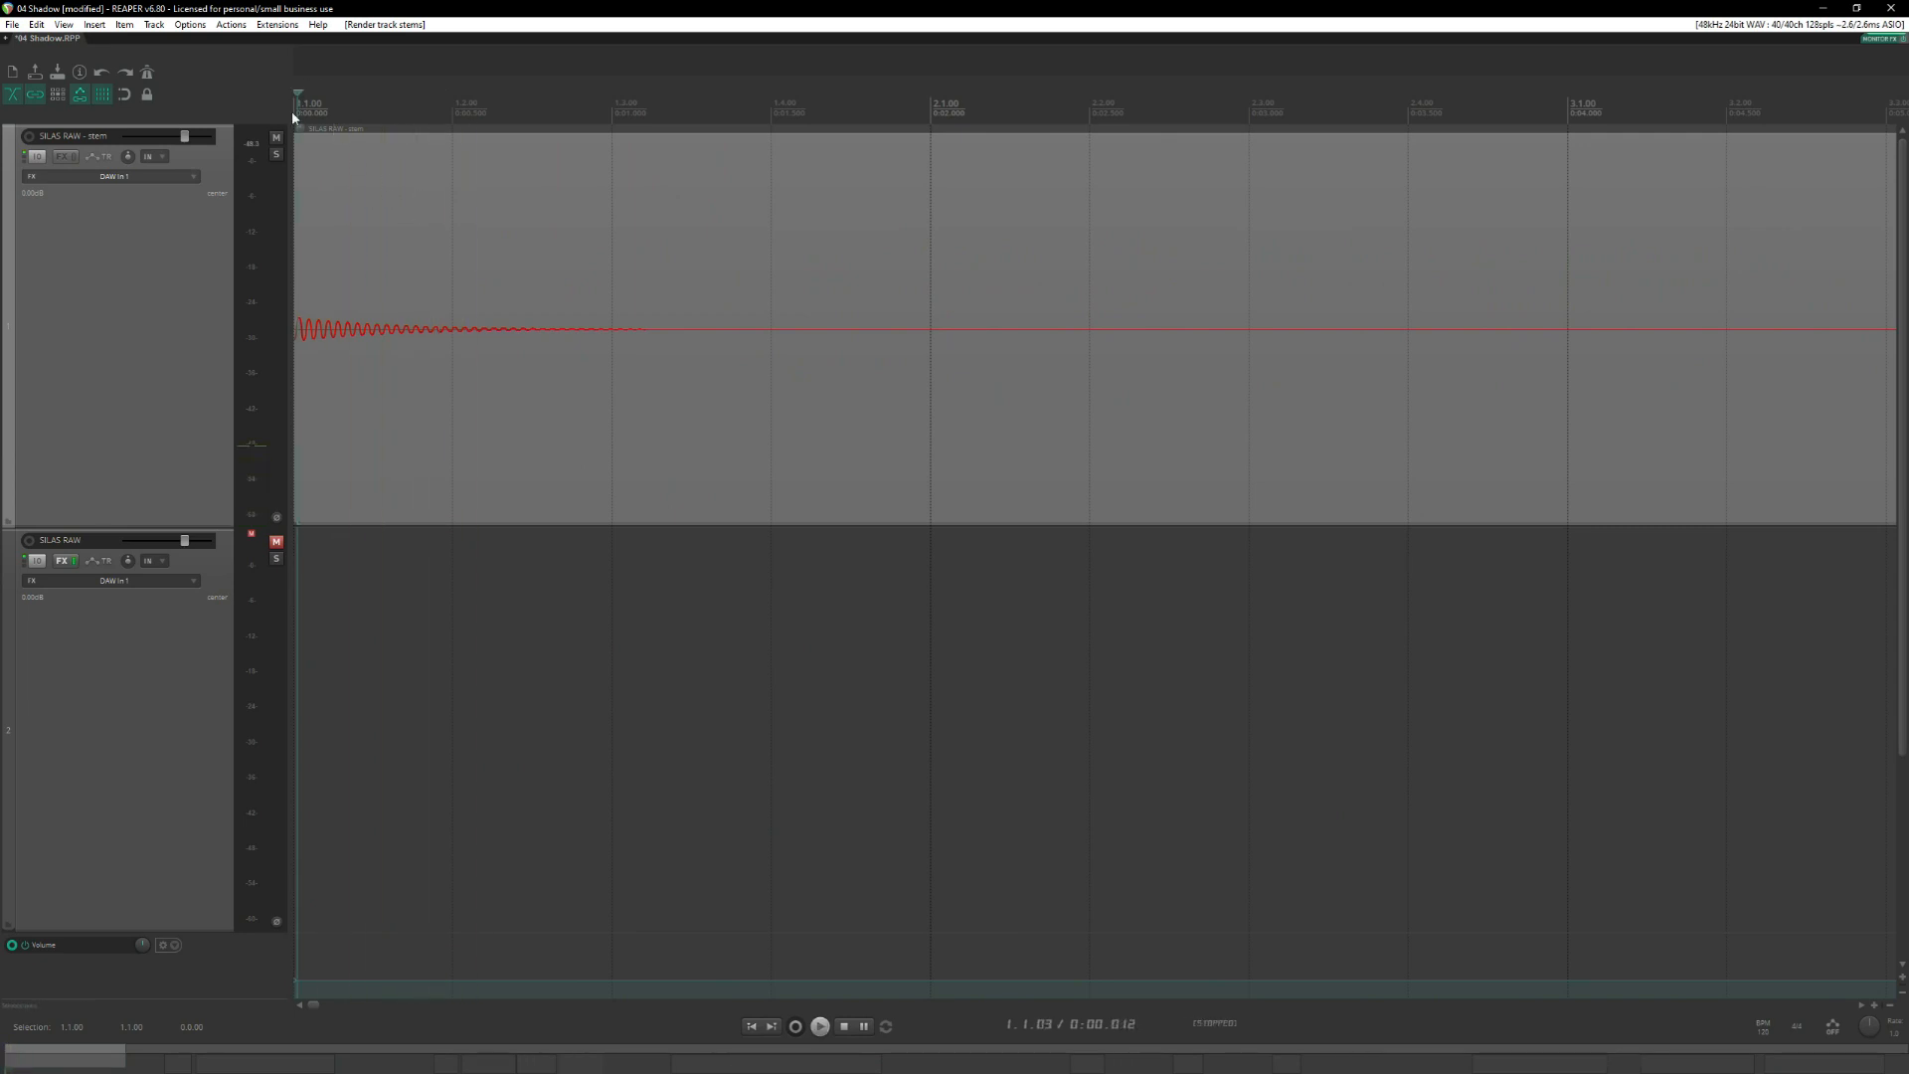
{"action": "left_click", "coordinate": [295, 101]}
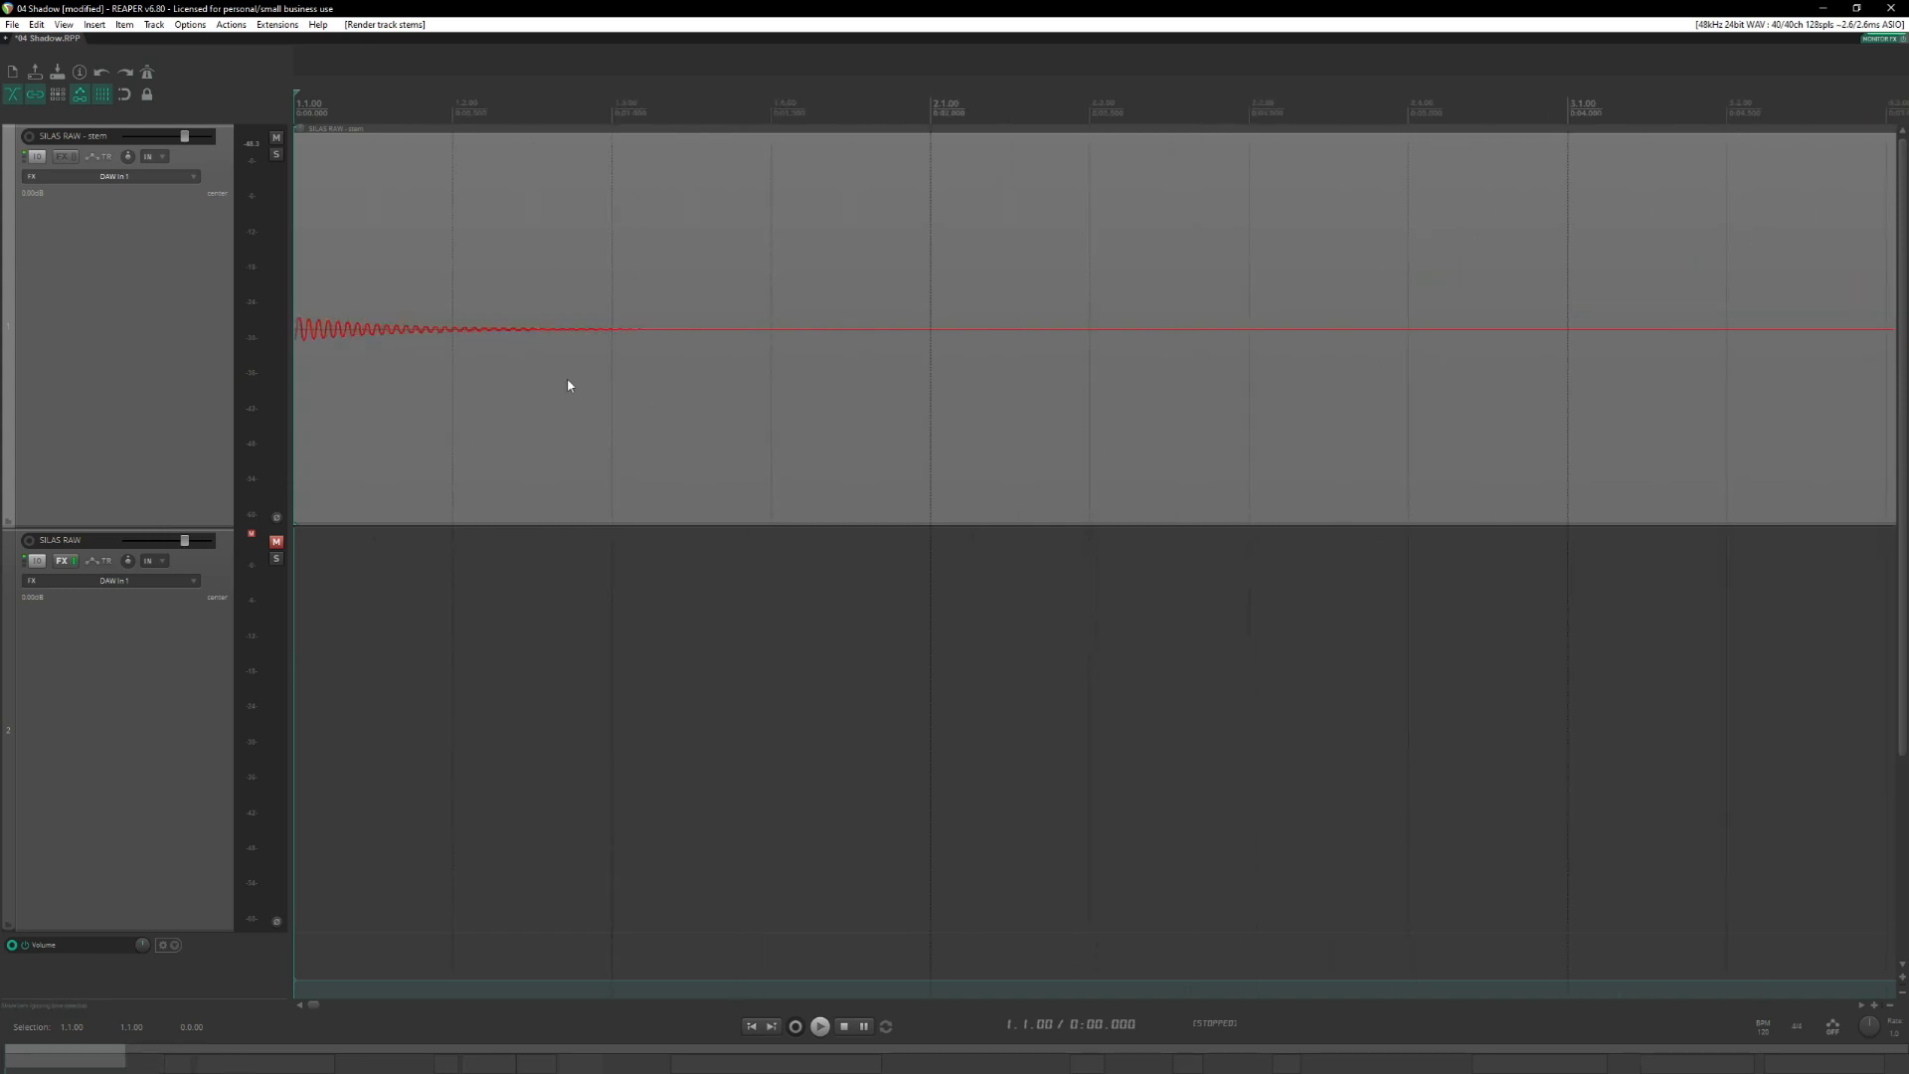
Trim the rendered stem's start to where the first original item begins, and select the SILAS RAW track.
{"action": "scroll", "coordinate": [295, 365], "scroll_direction": "down", "scroll_amount": 3}
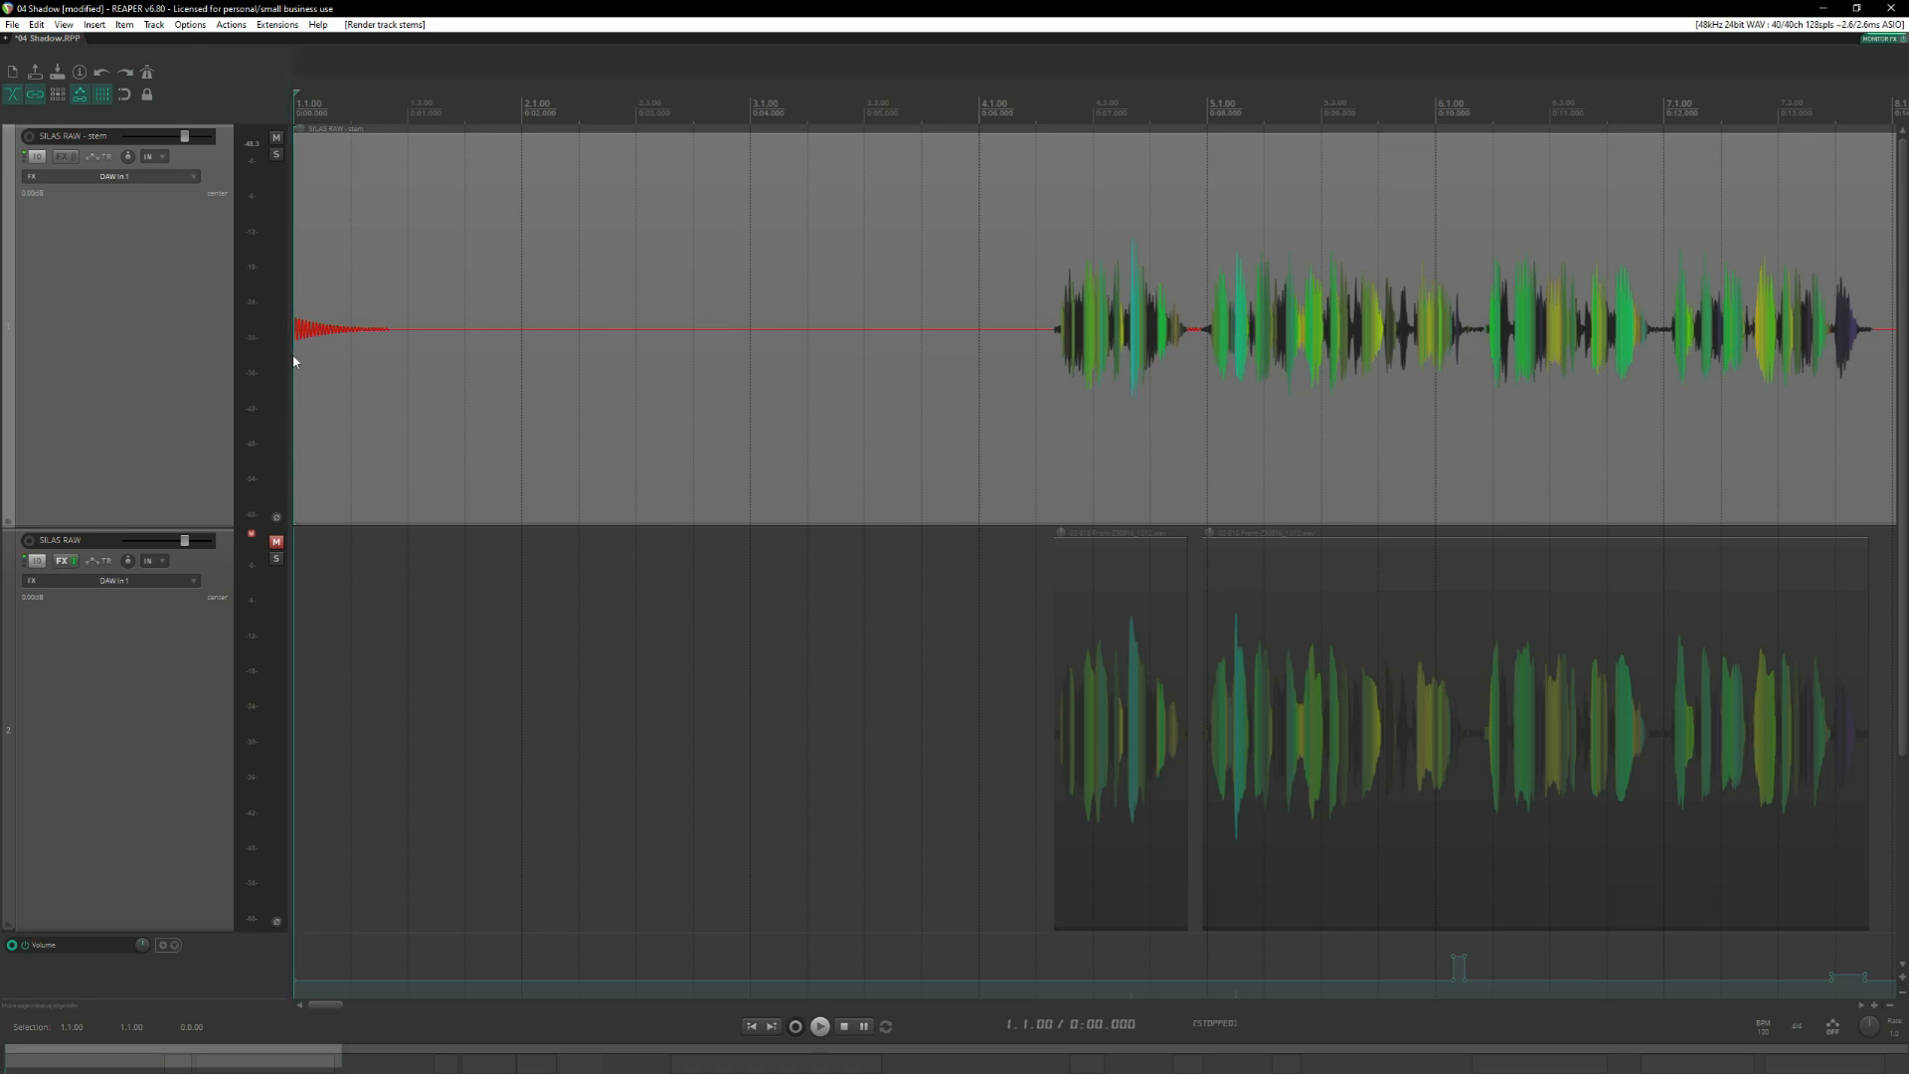
{"action": "left_click_drag", "start_coordinate": [294, 354], "coordinate": [1054, 364]}
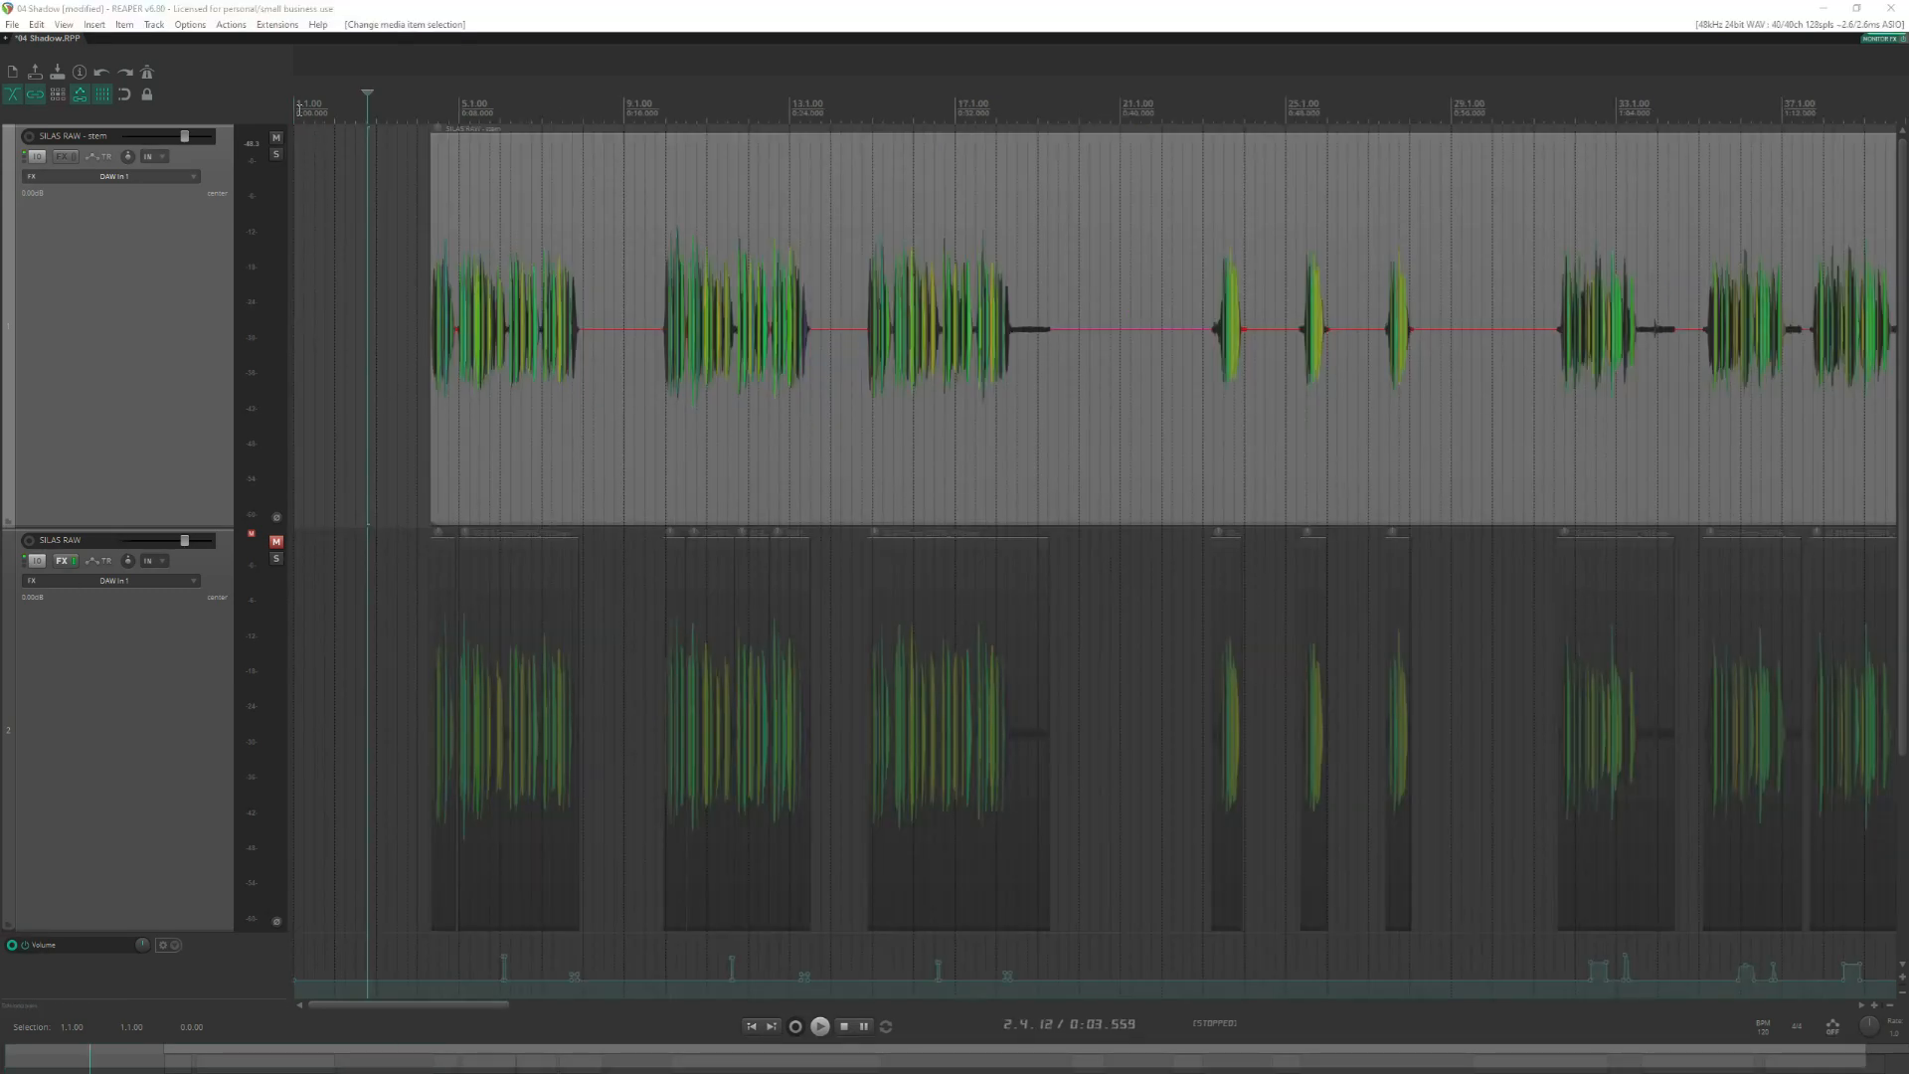
{"action": "left_click", "coordinate": [295, 110]}
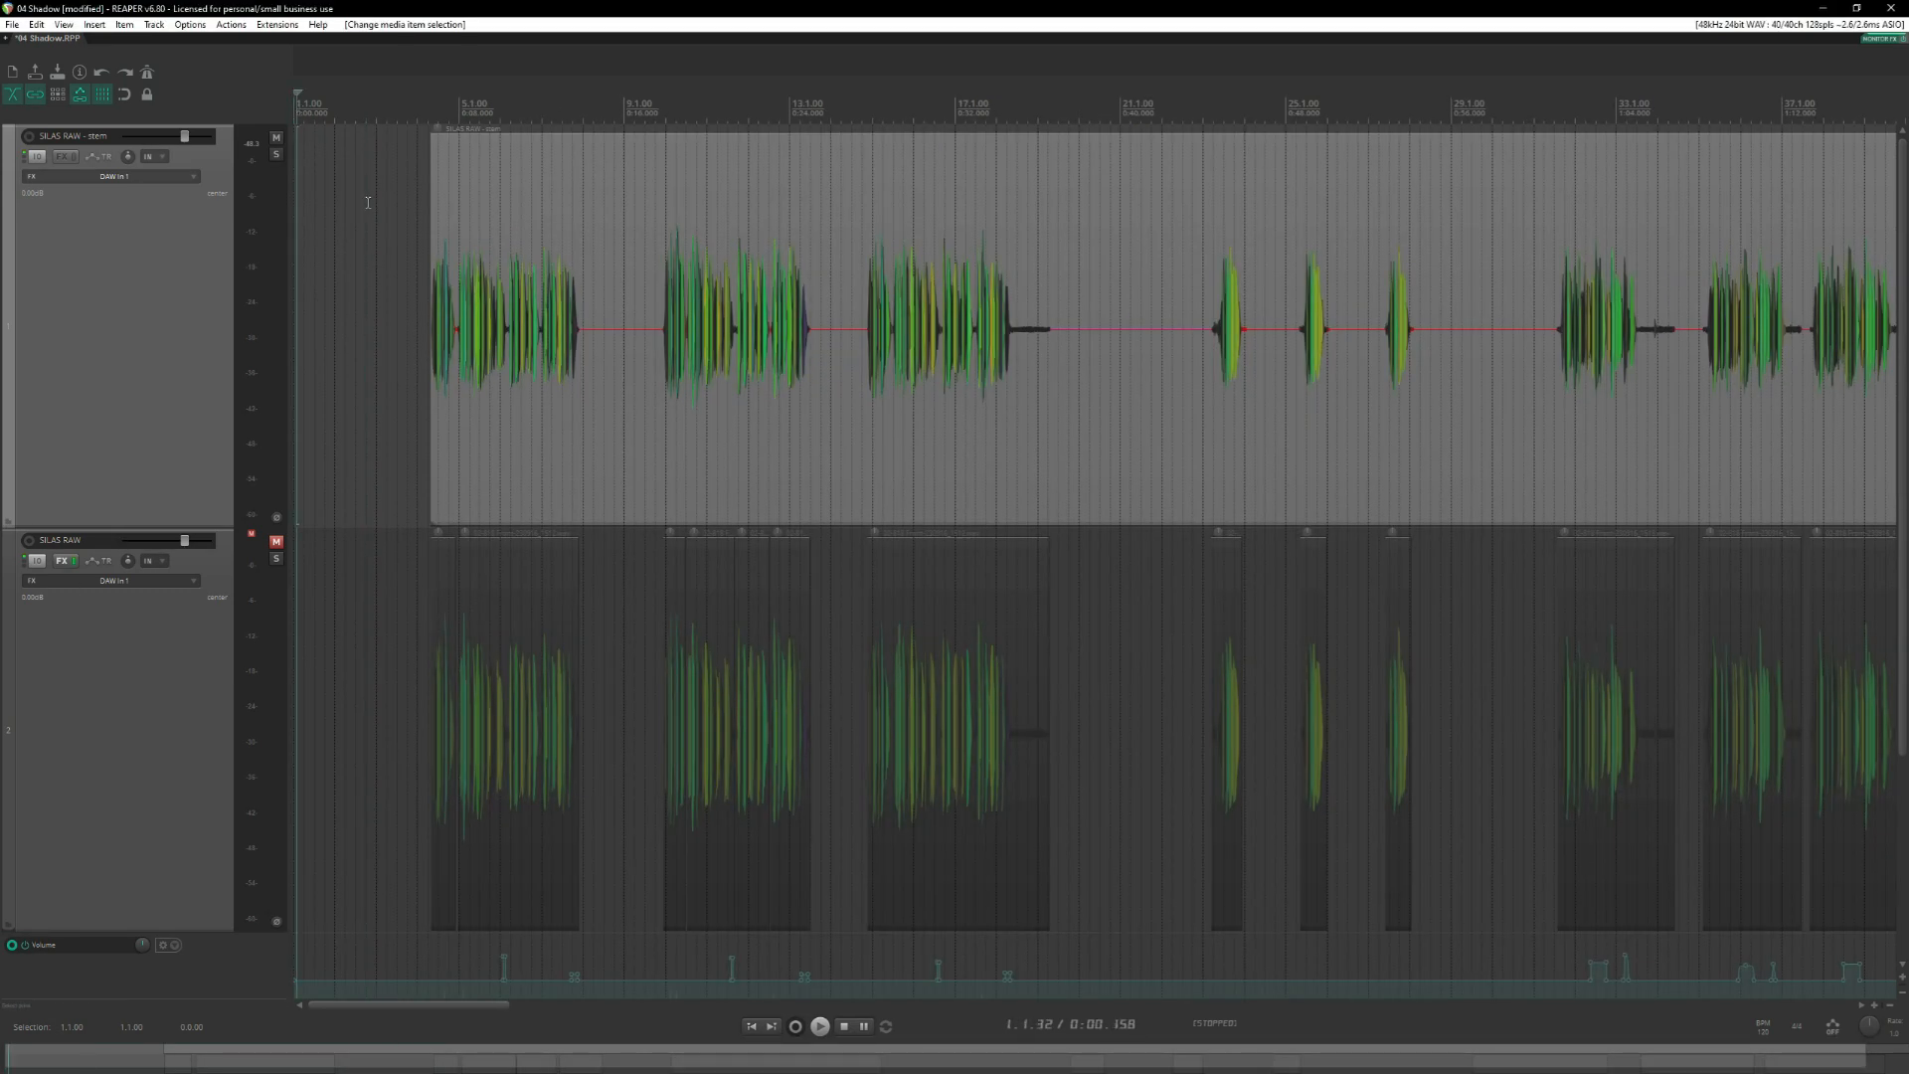
{"action": "left_click", "coordinate": [127, 726]}
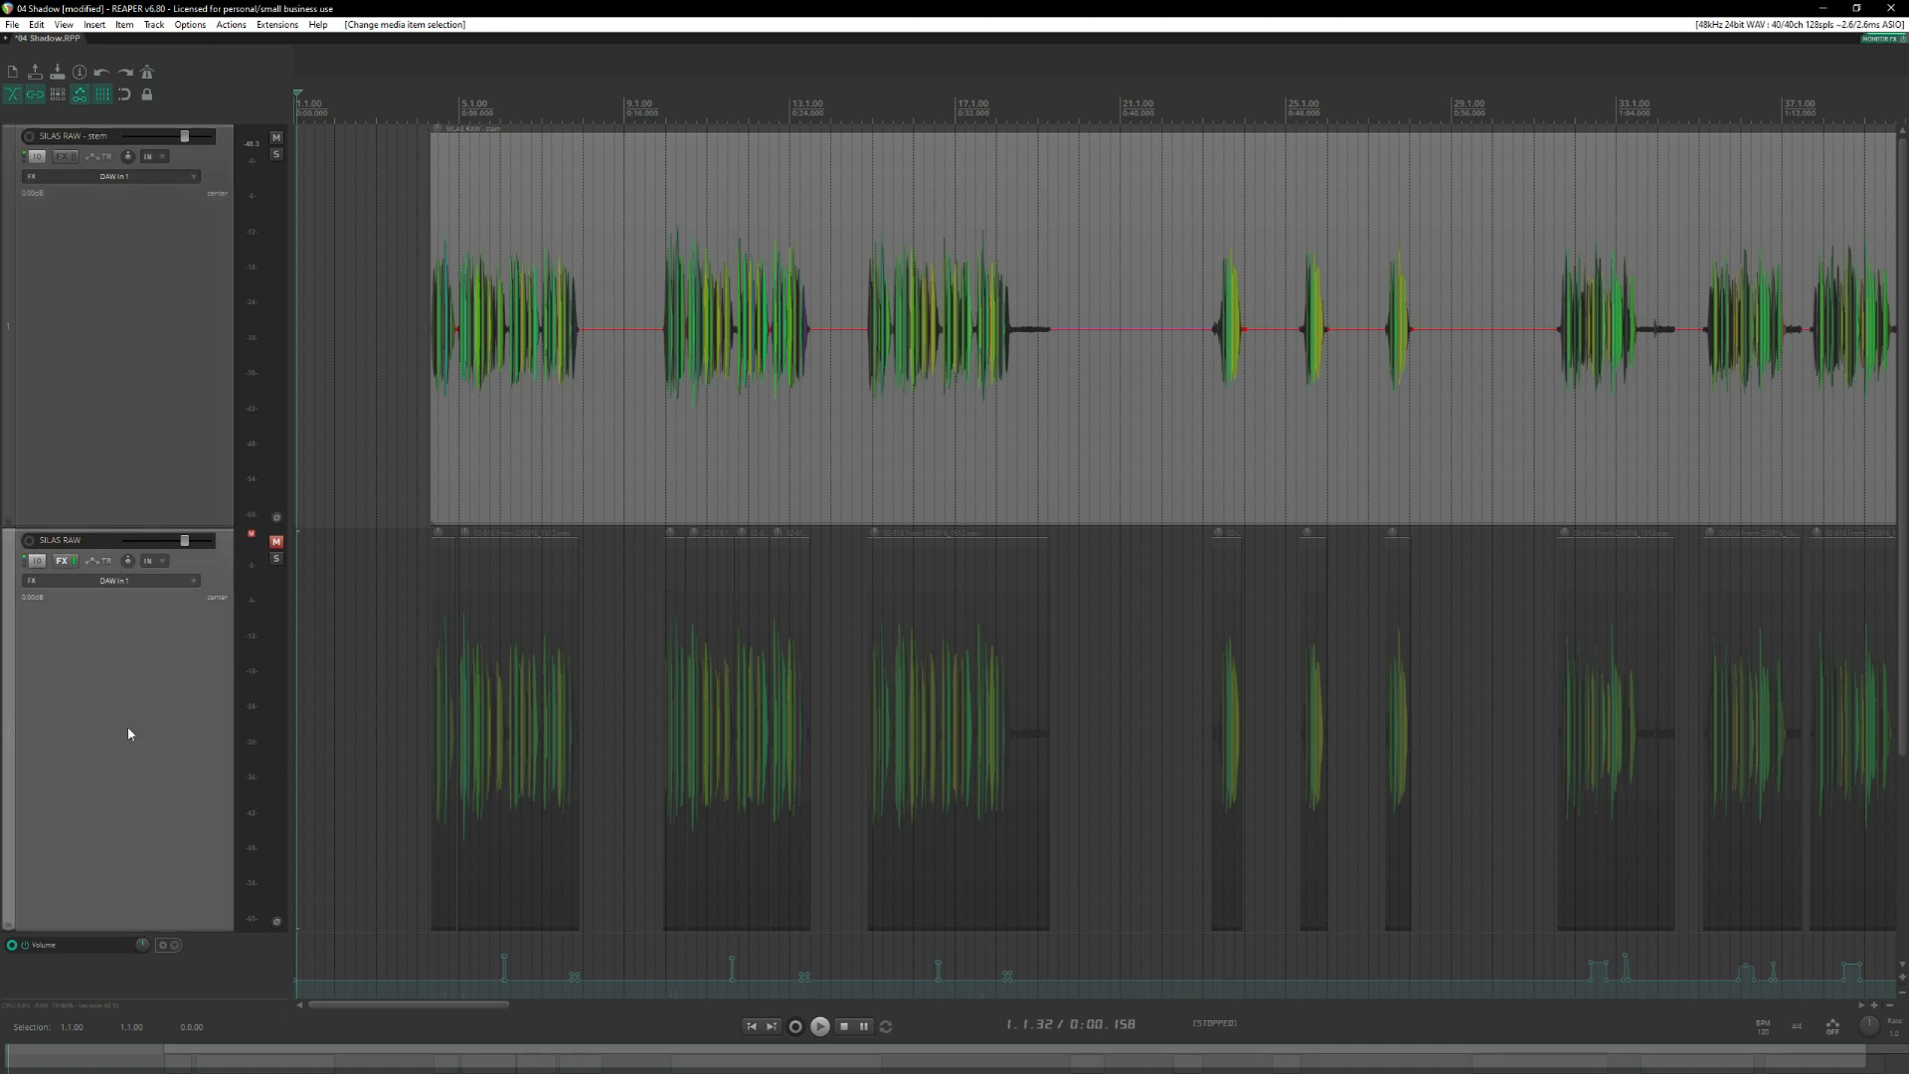
Reduce the height of the muted SILAS RAW track and its volume envelope lane.
{"action": "scroll", "coordinate": [141, 723], "scroll_direction": "down", "scroll_amount": 3}
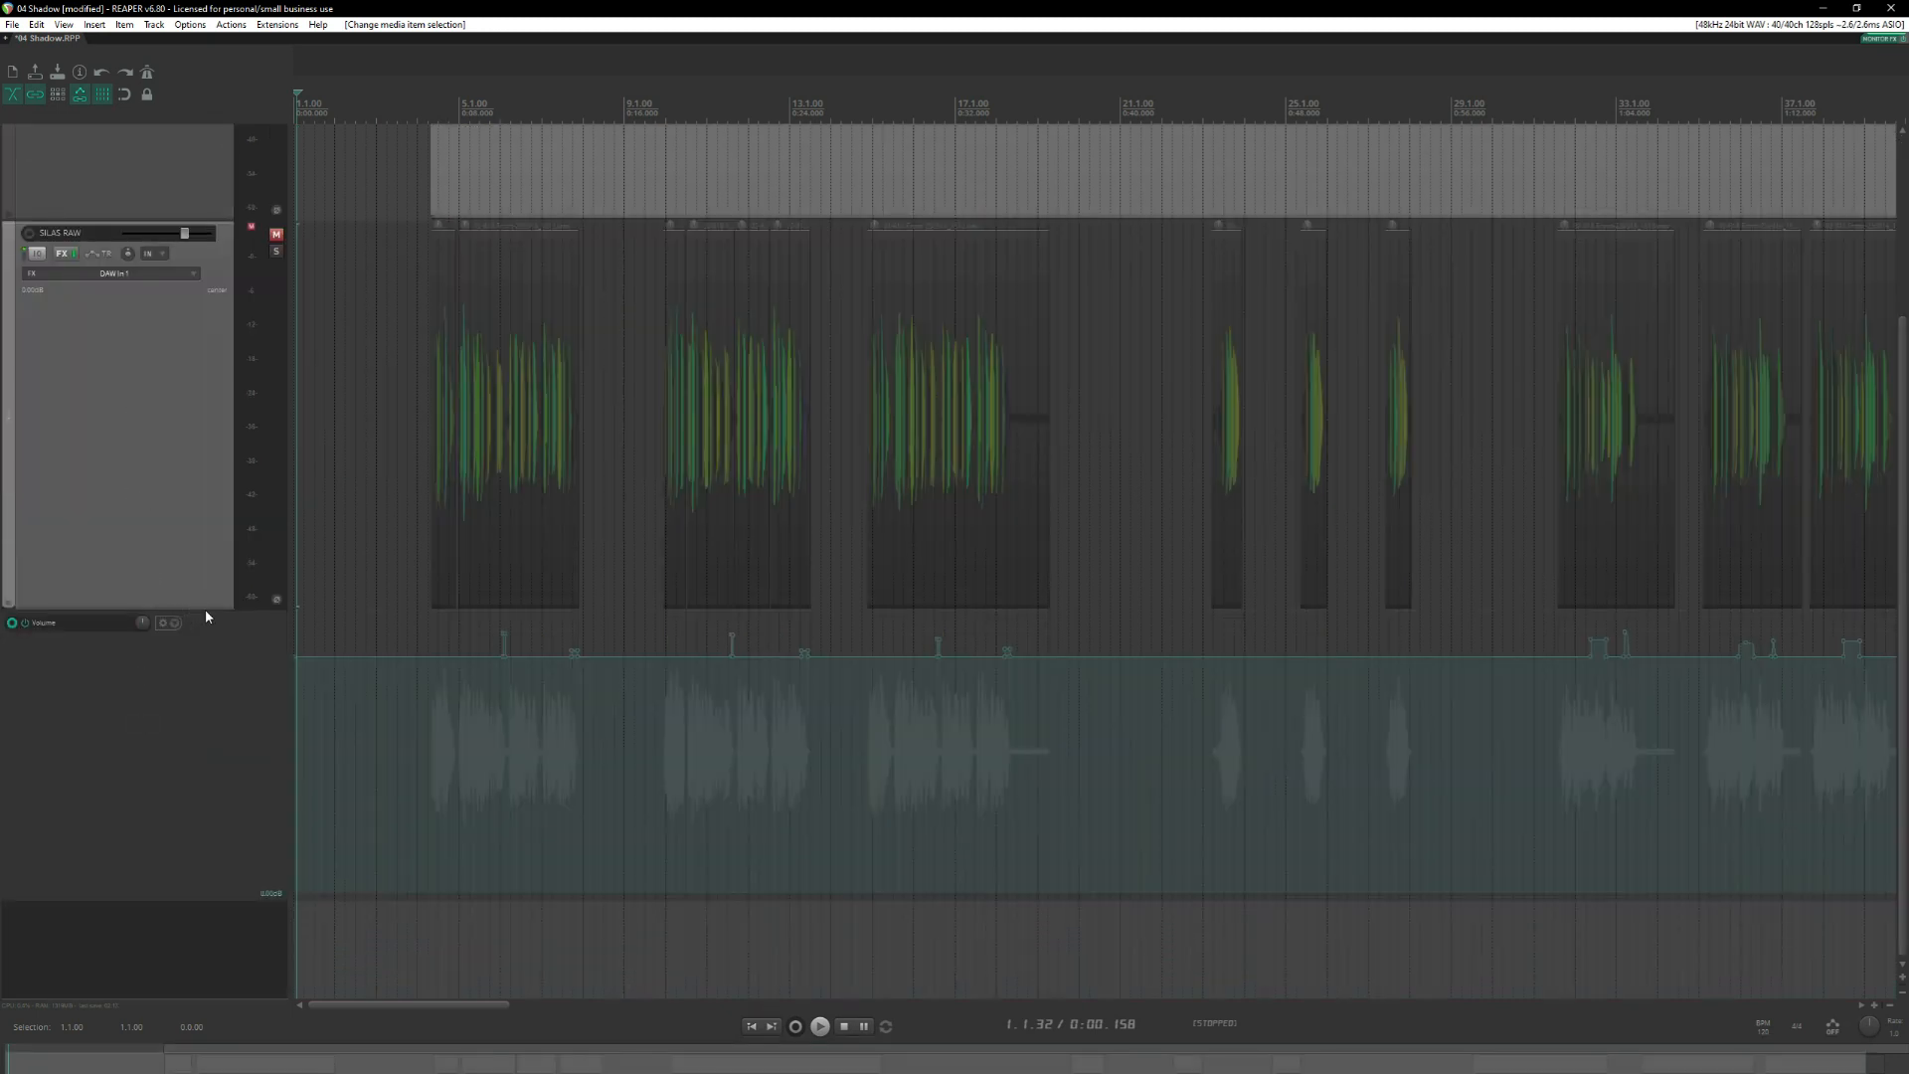
{"action": "left_click_drag", "start_coordinate": [206, 610], "coordinate": [193, 289]}
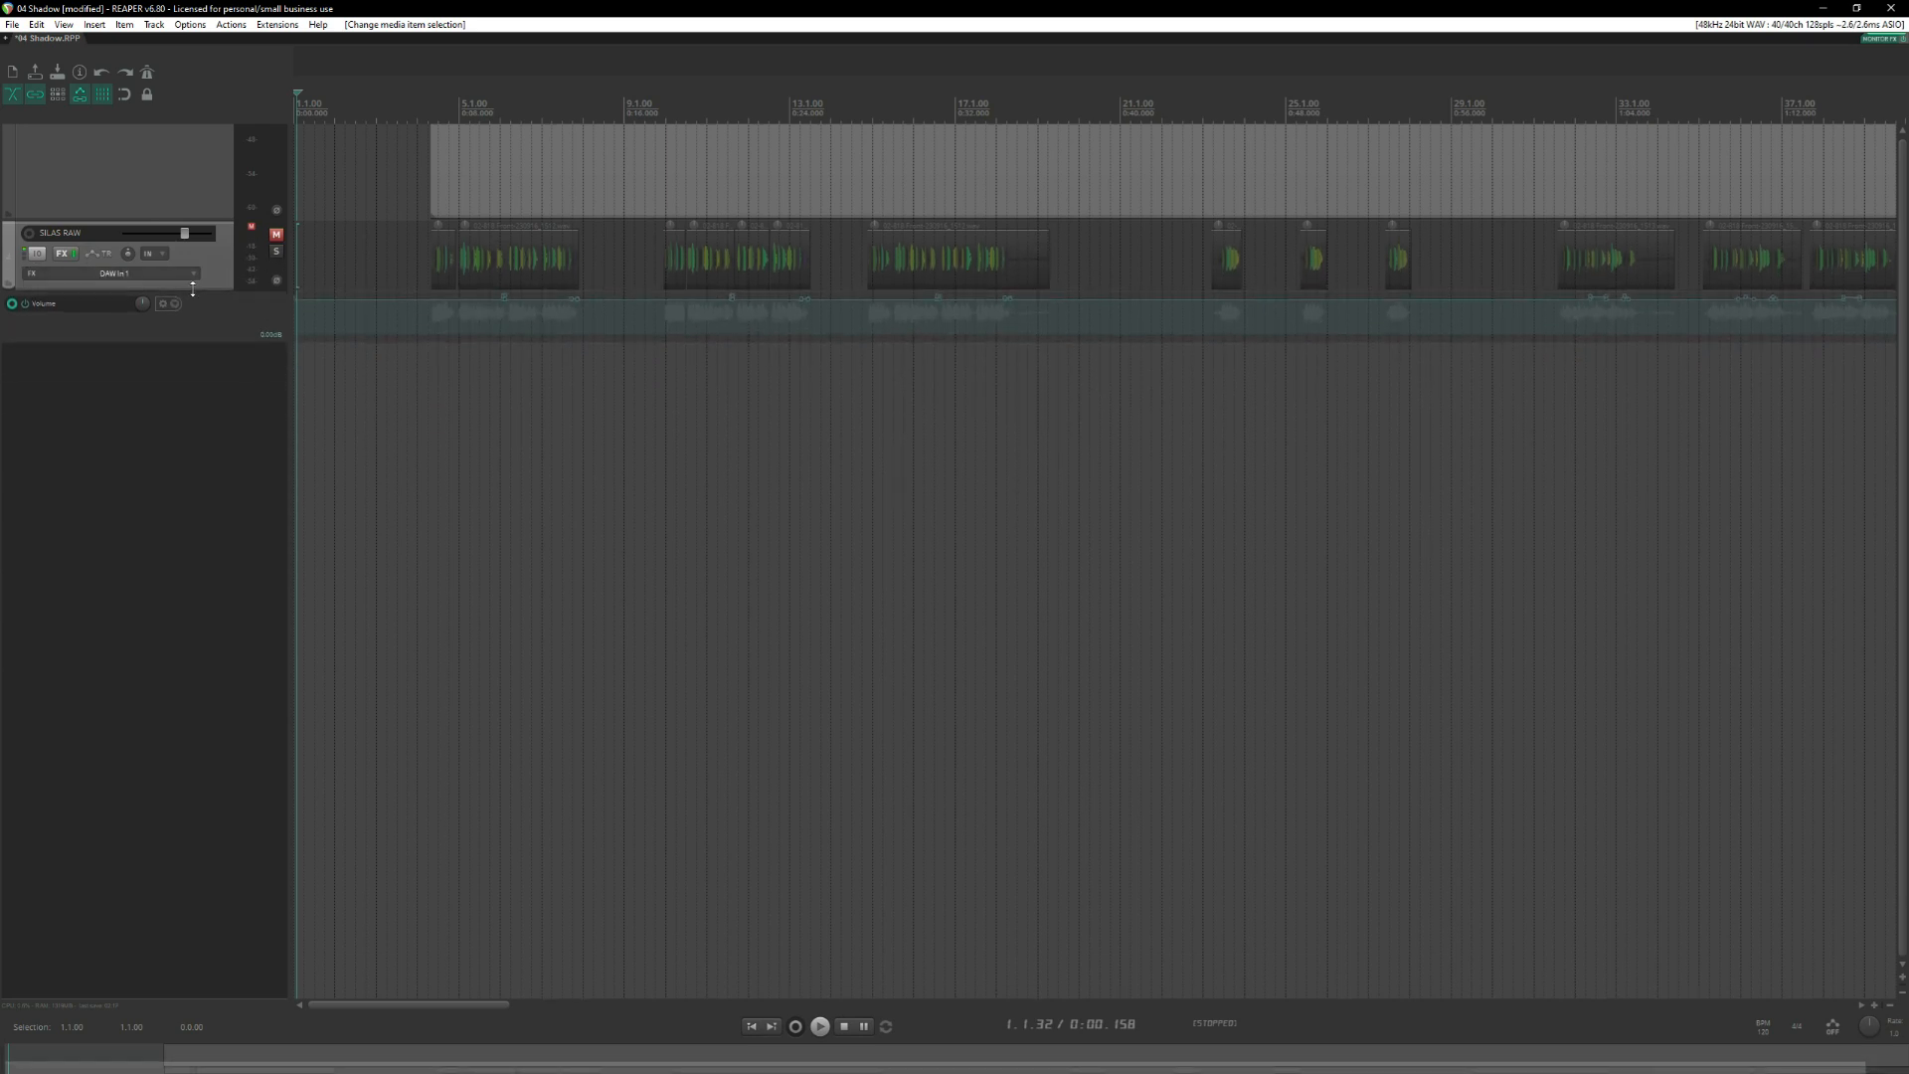
{"action": "left_click", "coordinate": [223, 319]}
{"action": "right_click", "coordinate": [223, 318]}
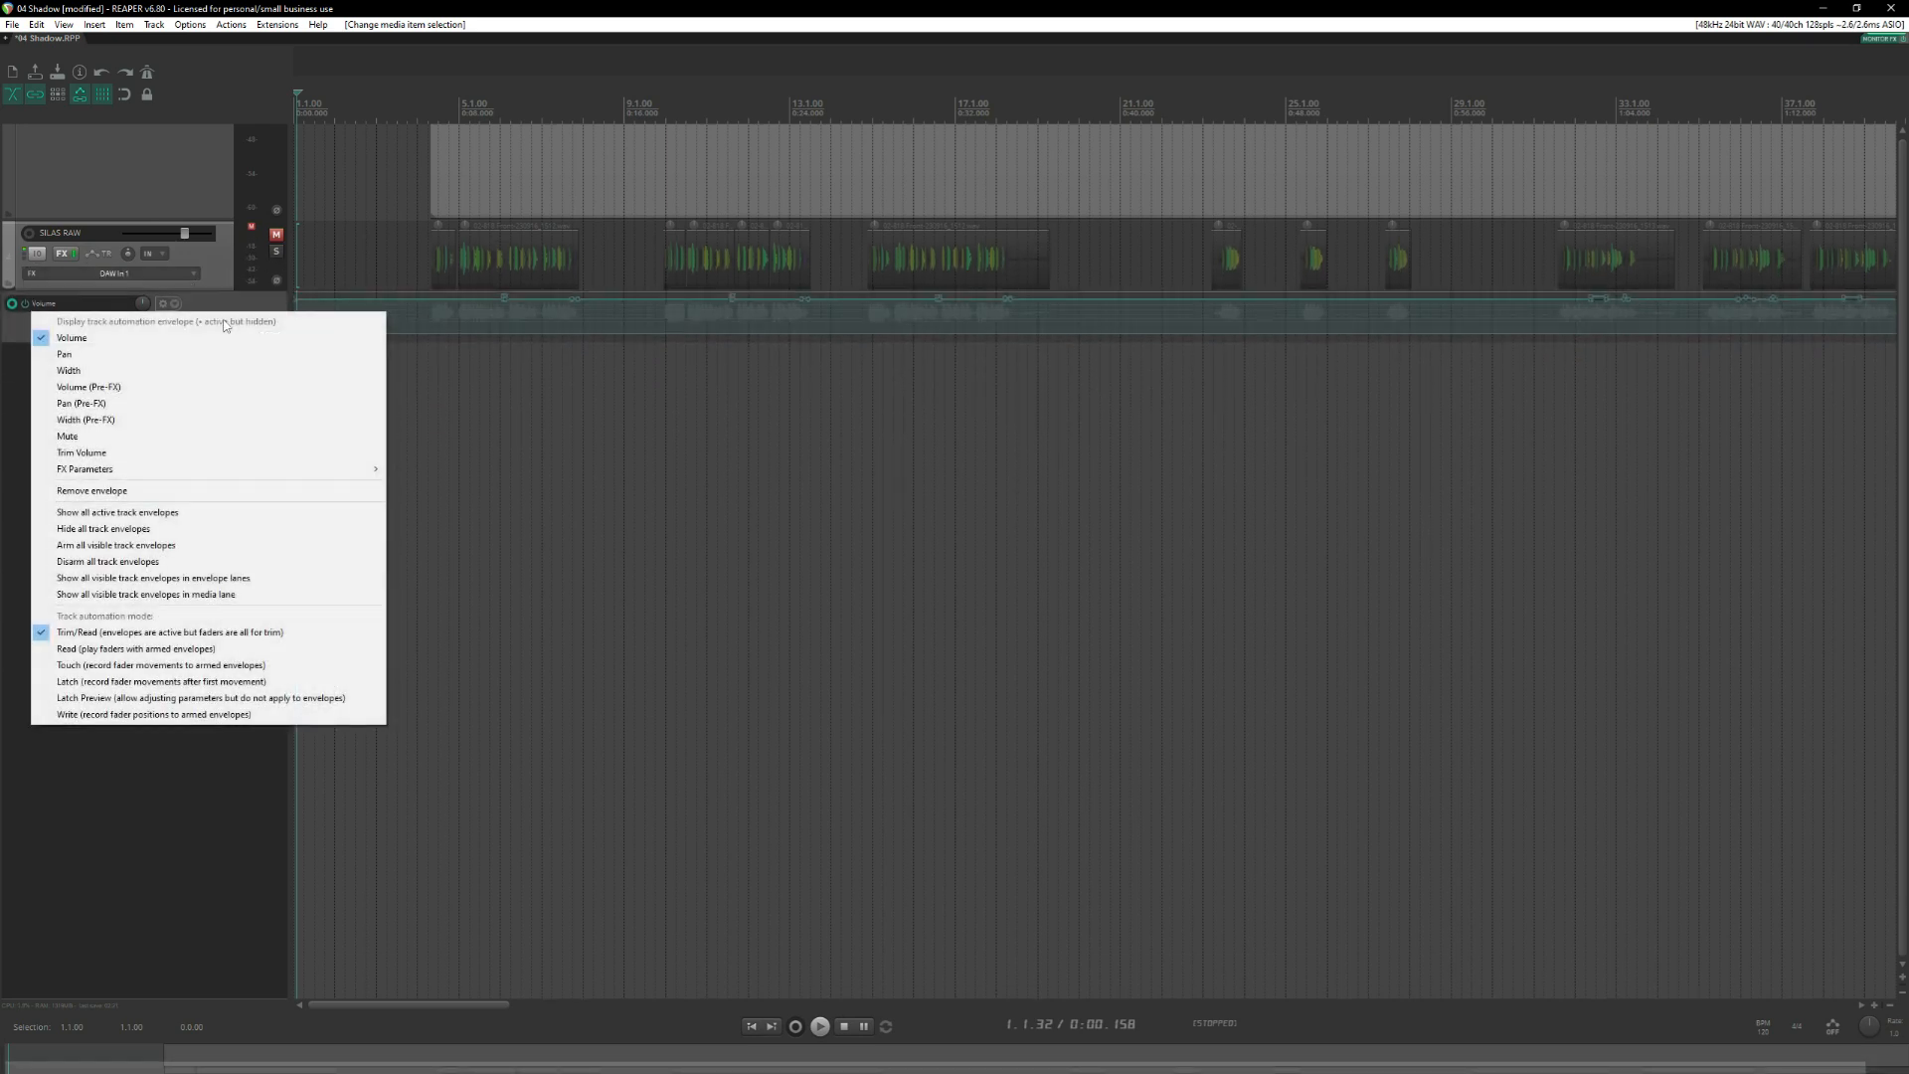
{"action": "left_click", "coordinate": [18, 428]}
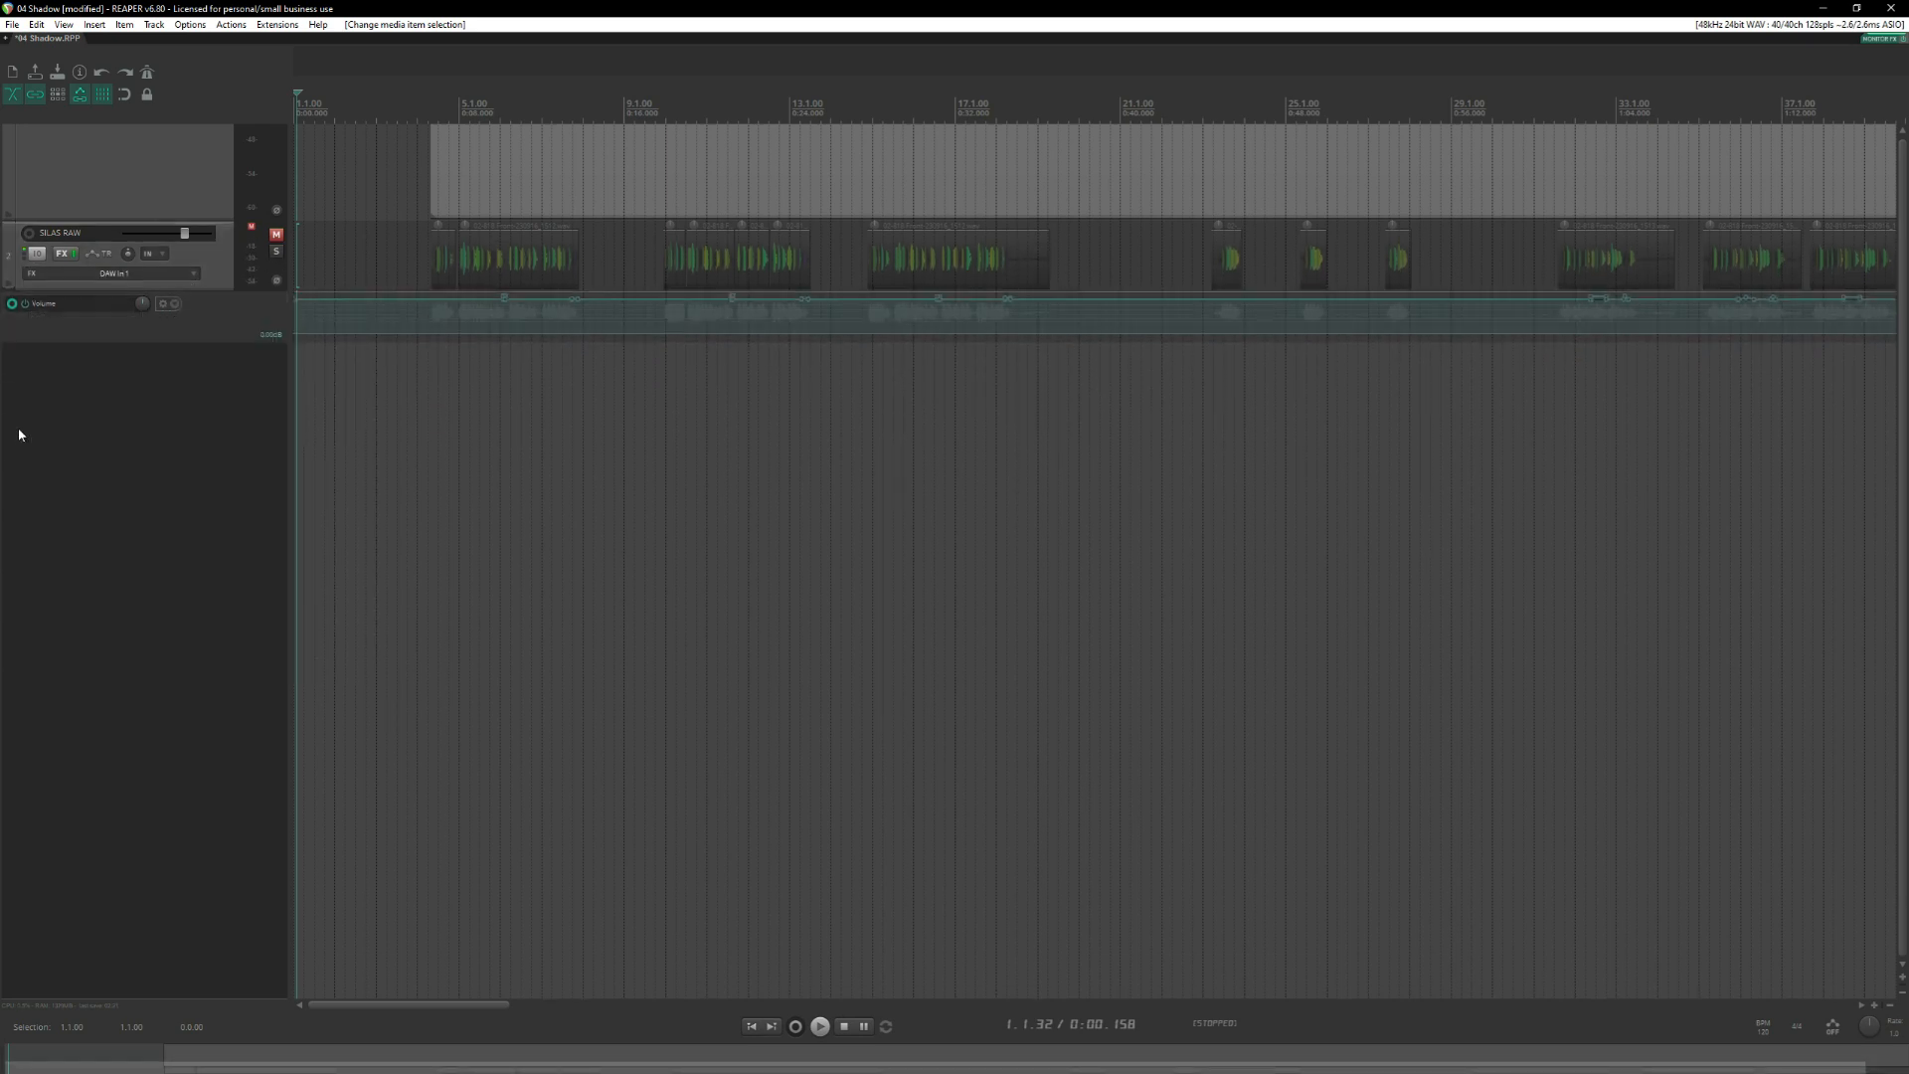
{"action": "scroll", "coordinate": [147, 471], "scroll_direction": "up", "scroll_amount": 3}
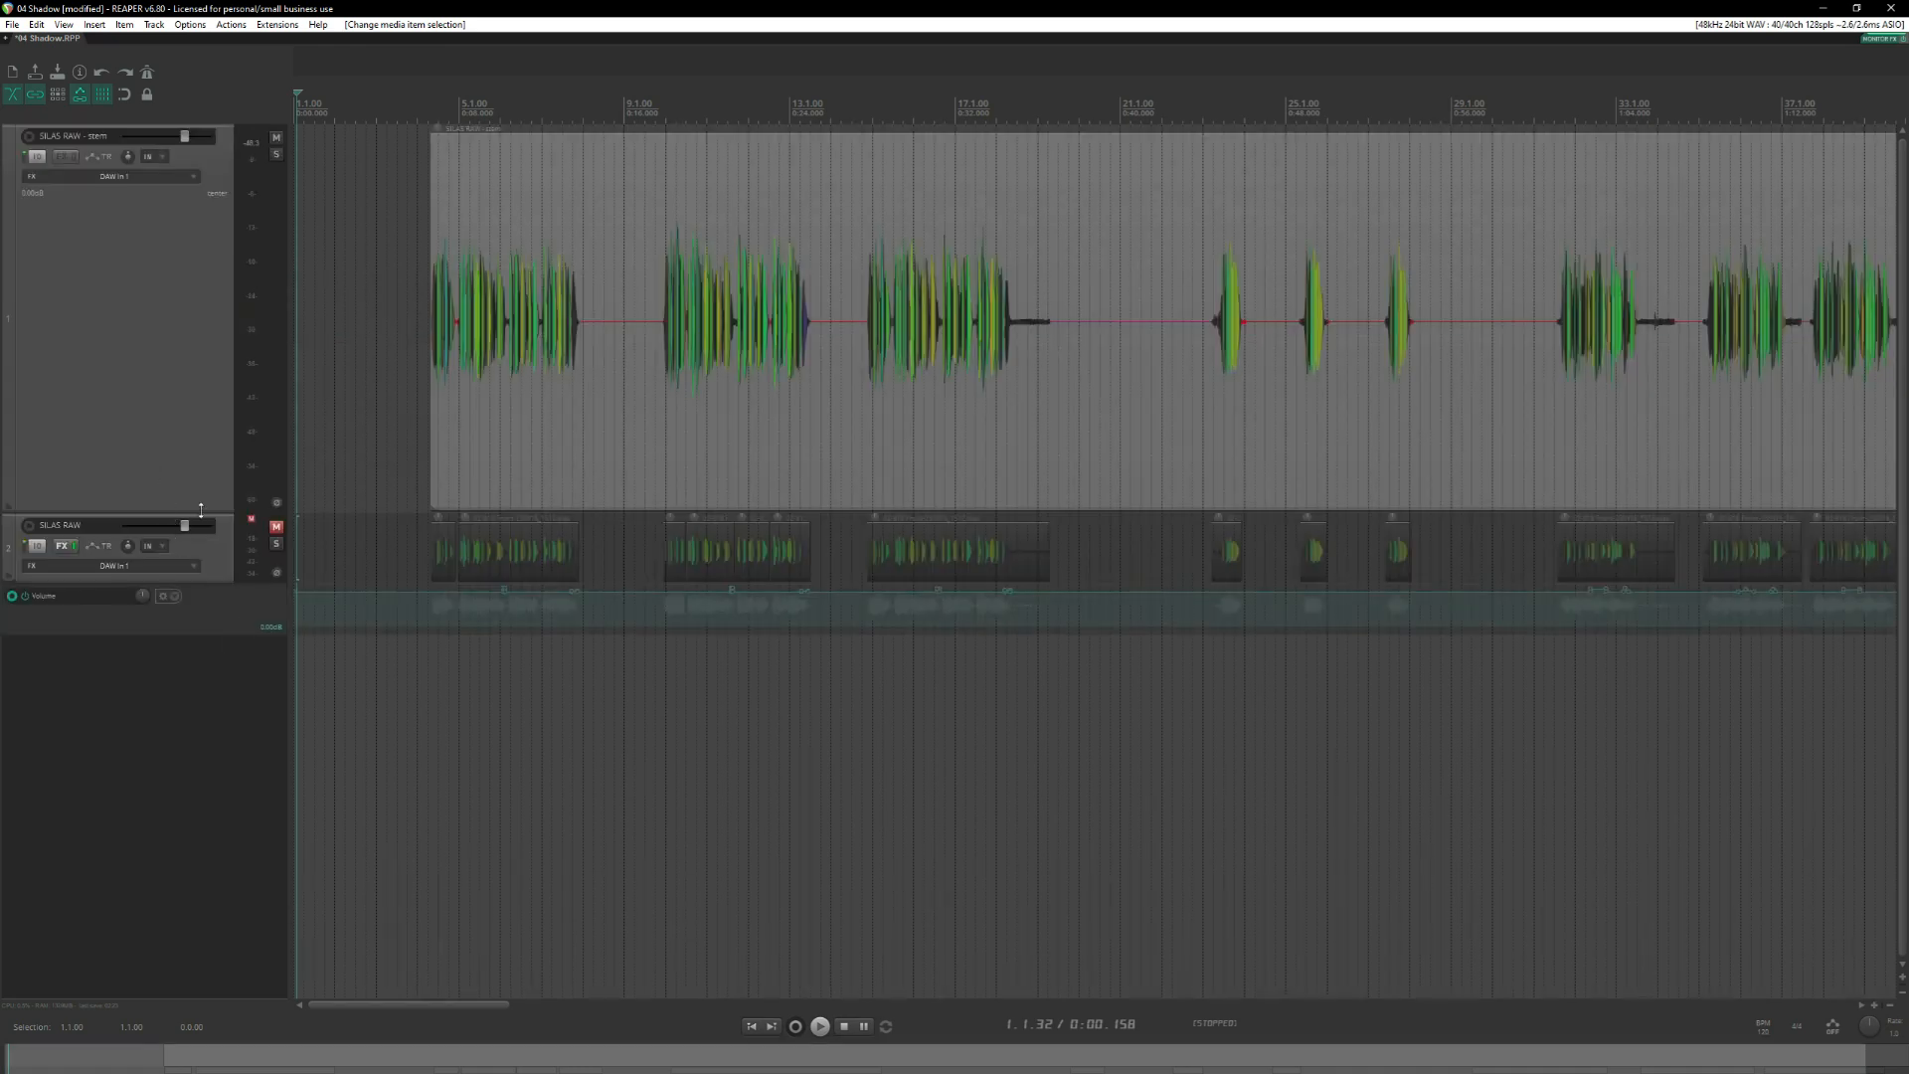
Insert three new empty tracks between the SILAS RAW stem track and the original SILAS RAW track.
{"action": "left_click", "coordinate": [188, 400]}
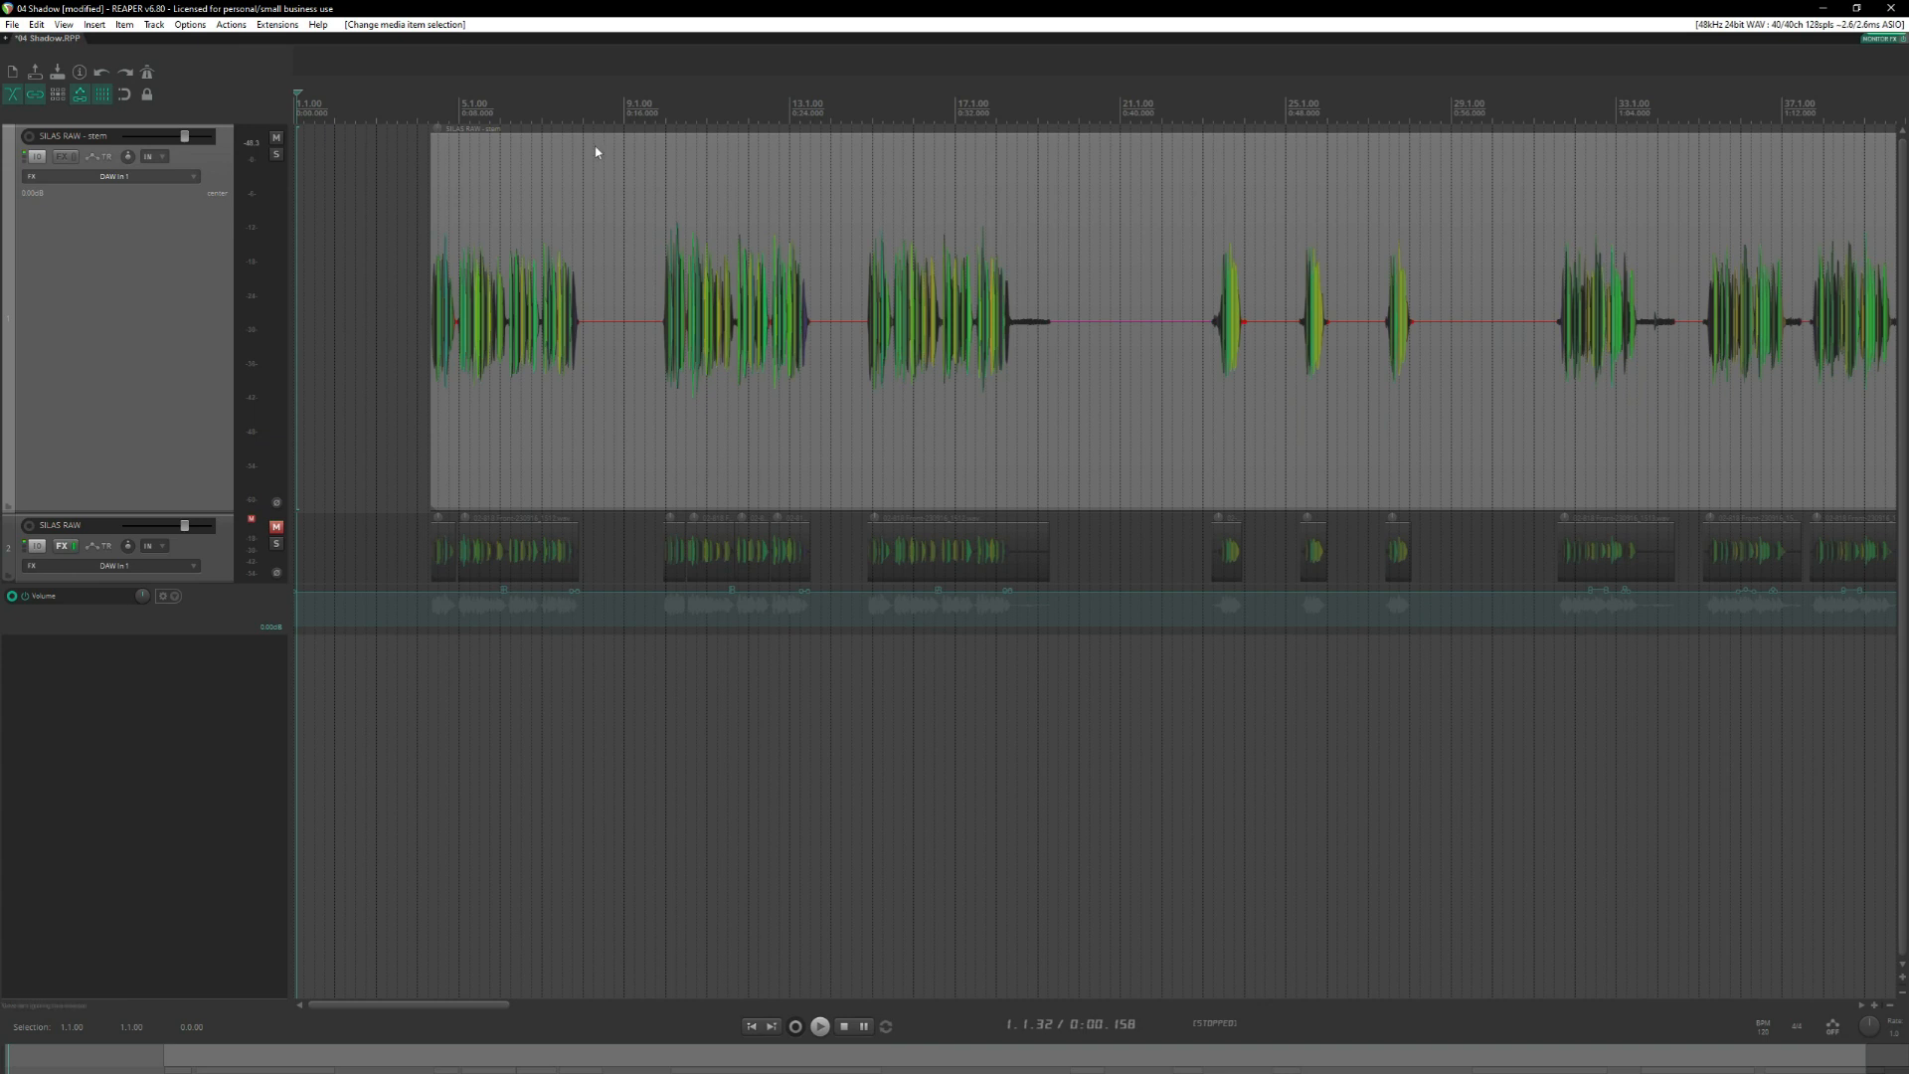
{"action": "key", "text": "ctrl+t"}
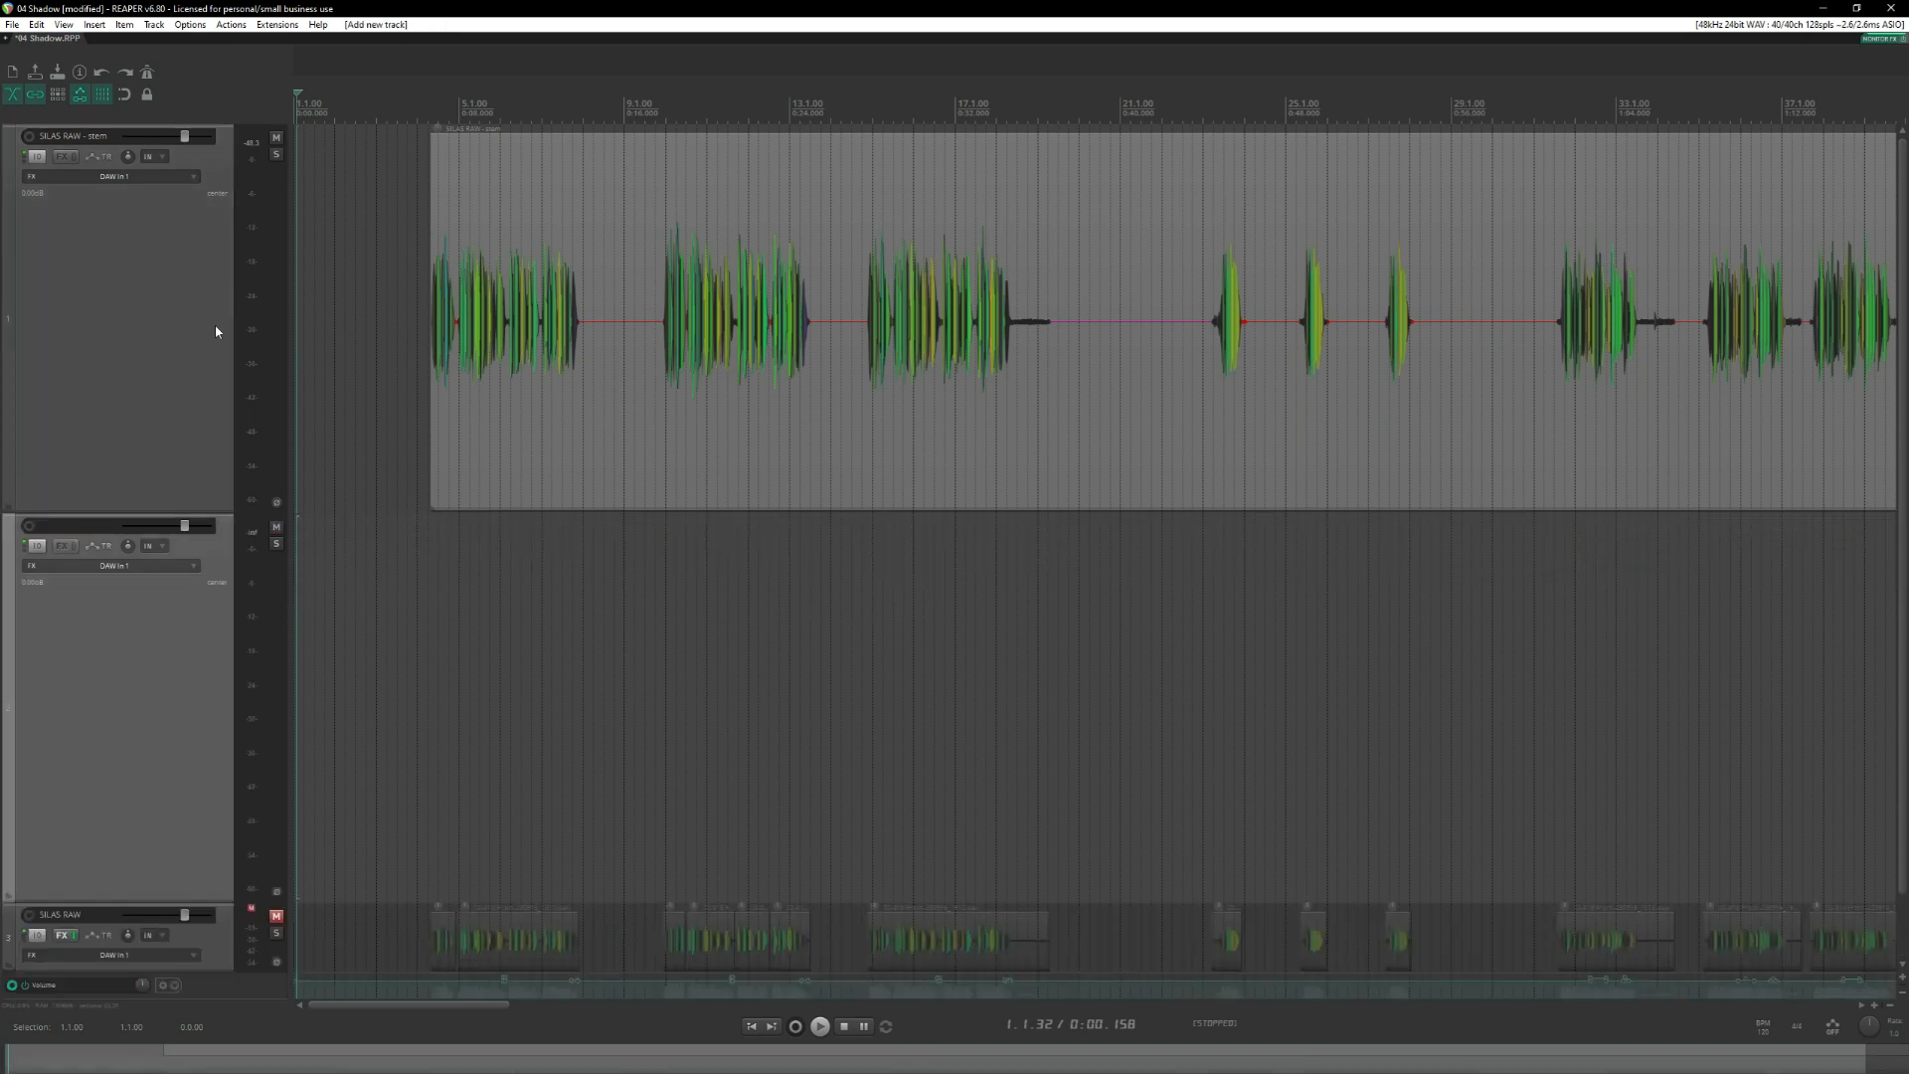
{"action": "key", "text": "ctrl+t"}
{"action": "key", "text": "ctrl+t"}
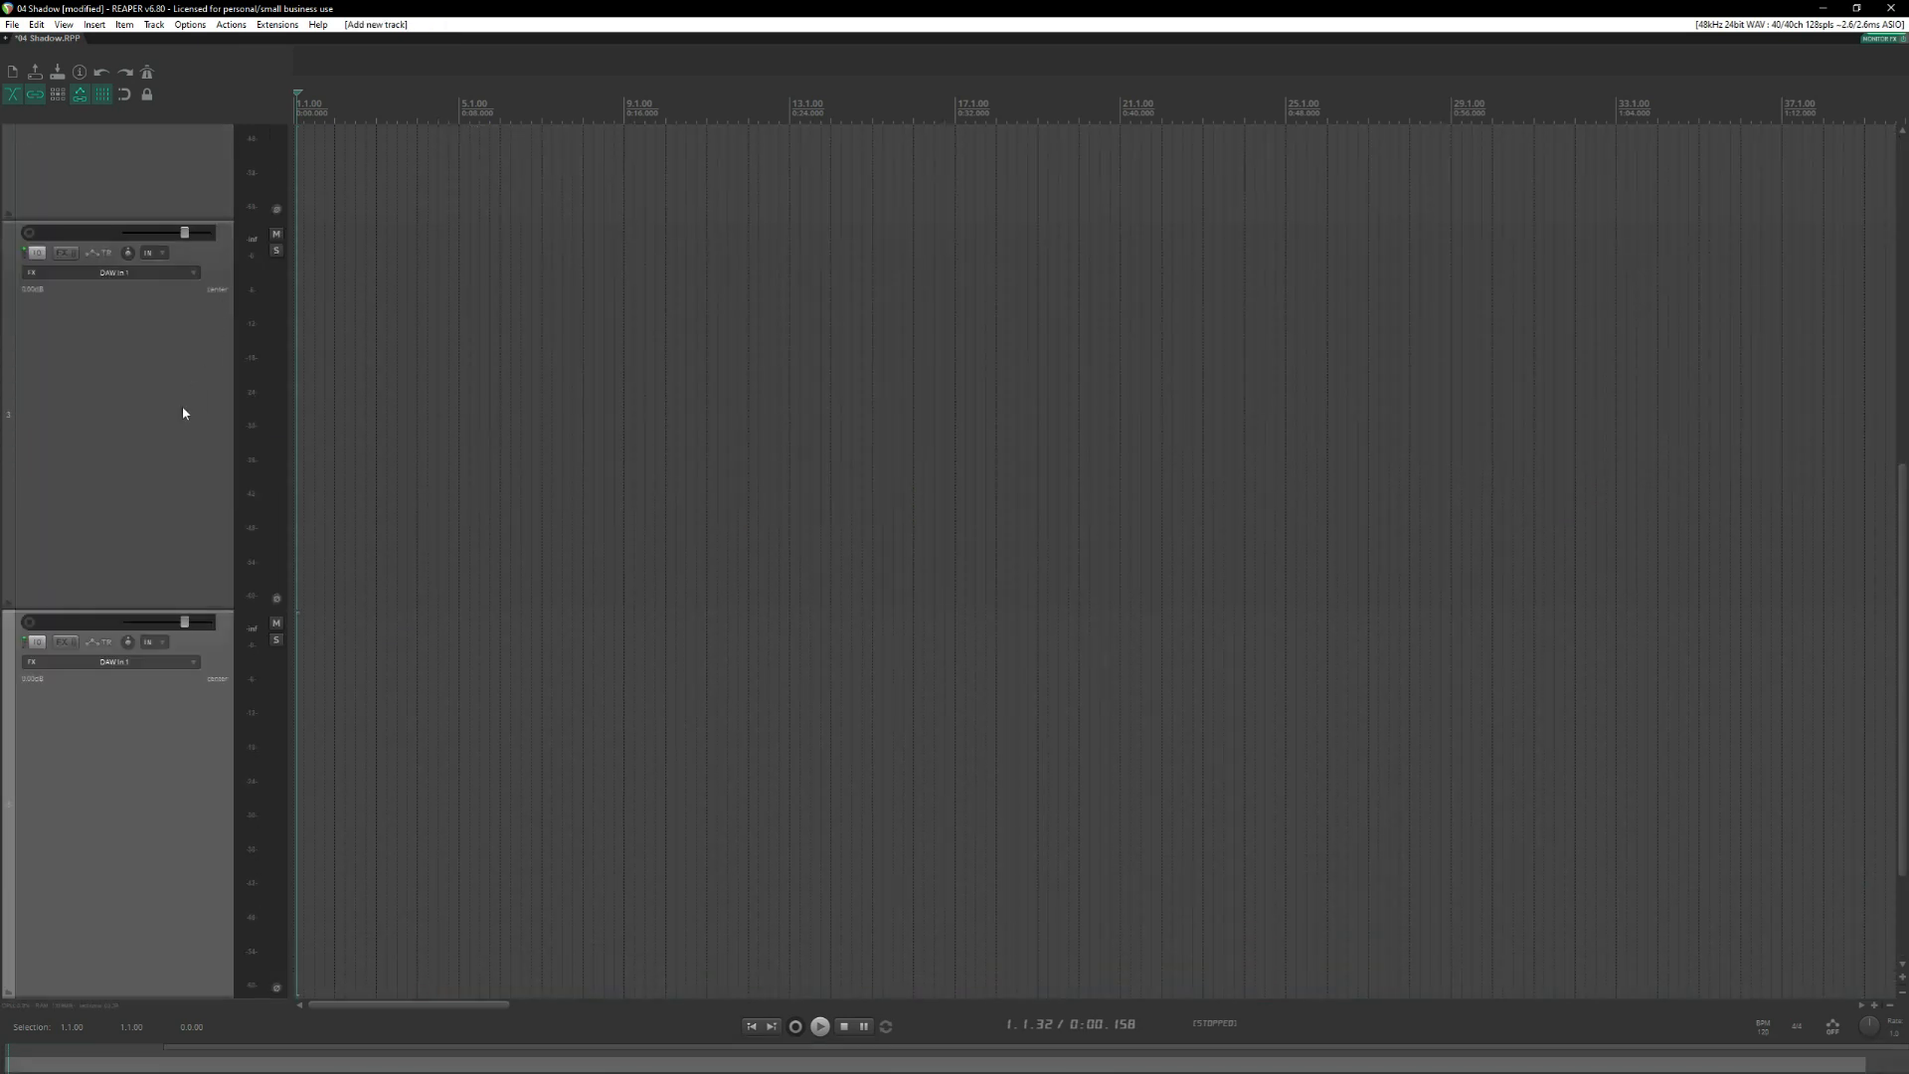
{"action": "scroll", "coordinate": [182, 410], "scroll_direction": "down", "scroll_amount": 3}
{"action": "scroll", "coordinate": [170, 457], "scroll_direction": "down", "scroll_amount": 3}
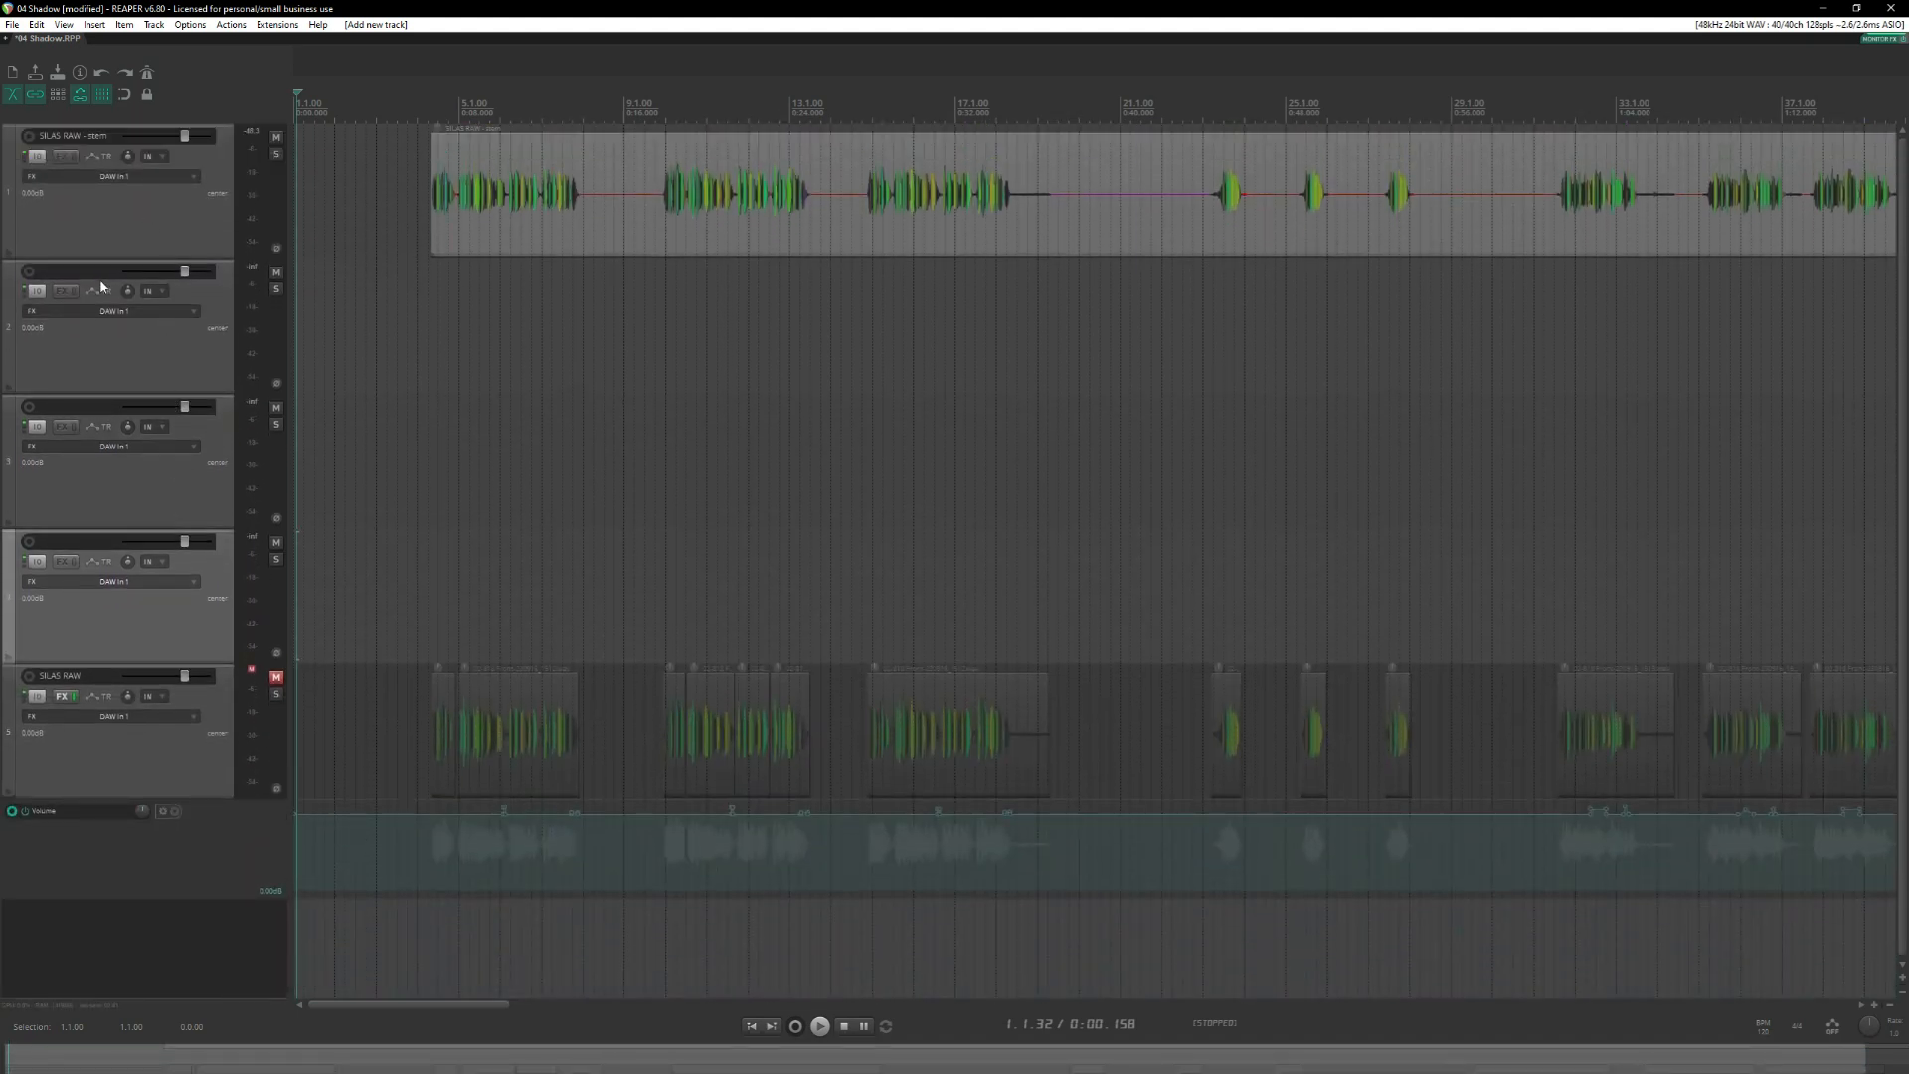
Name the three new tracks 1, 2 and 3 in order.
{"action": "left_click", "coordinate": [100, 276]}
{"action": "double_click", "coordinate": [61, 271]}
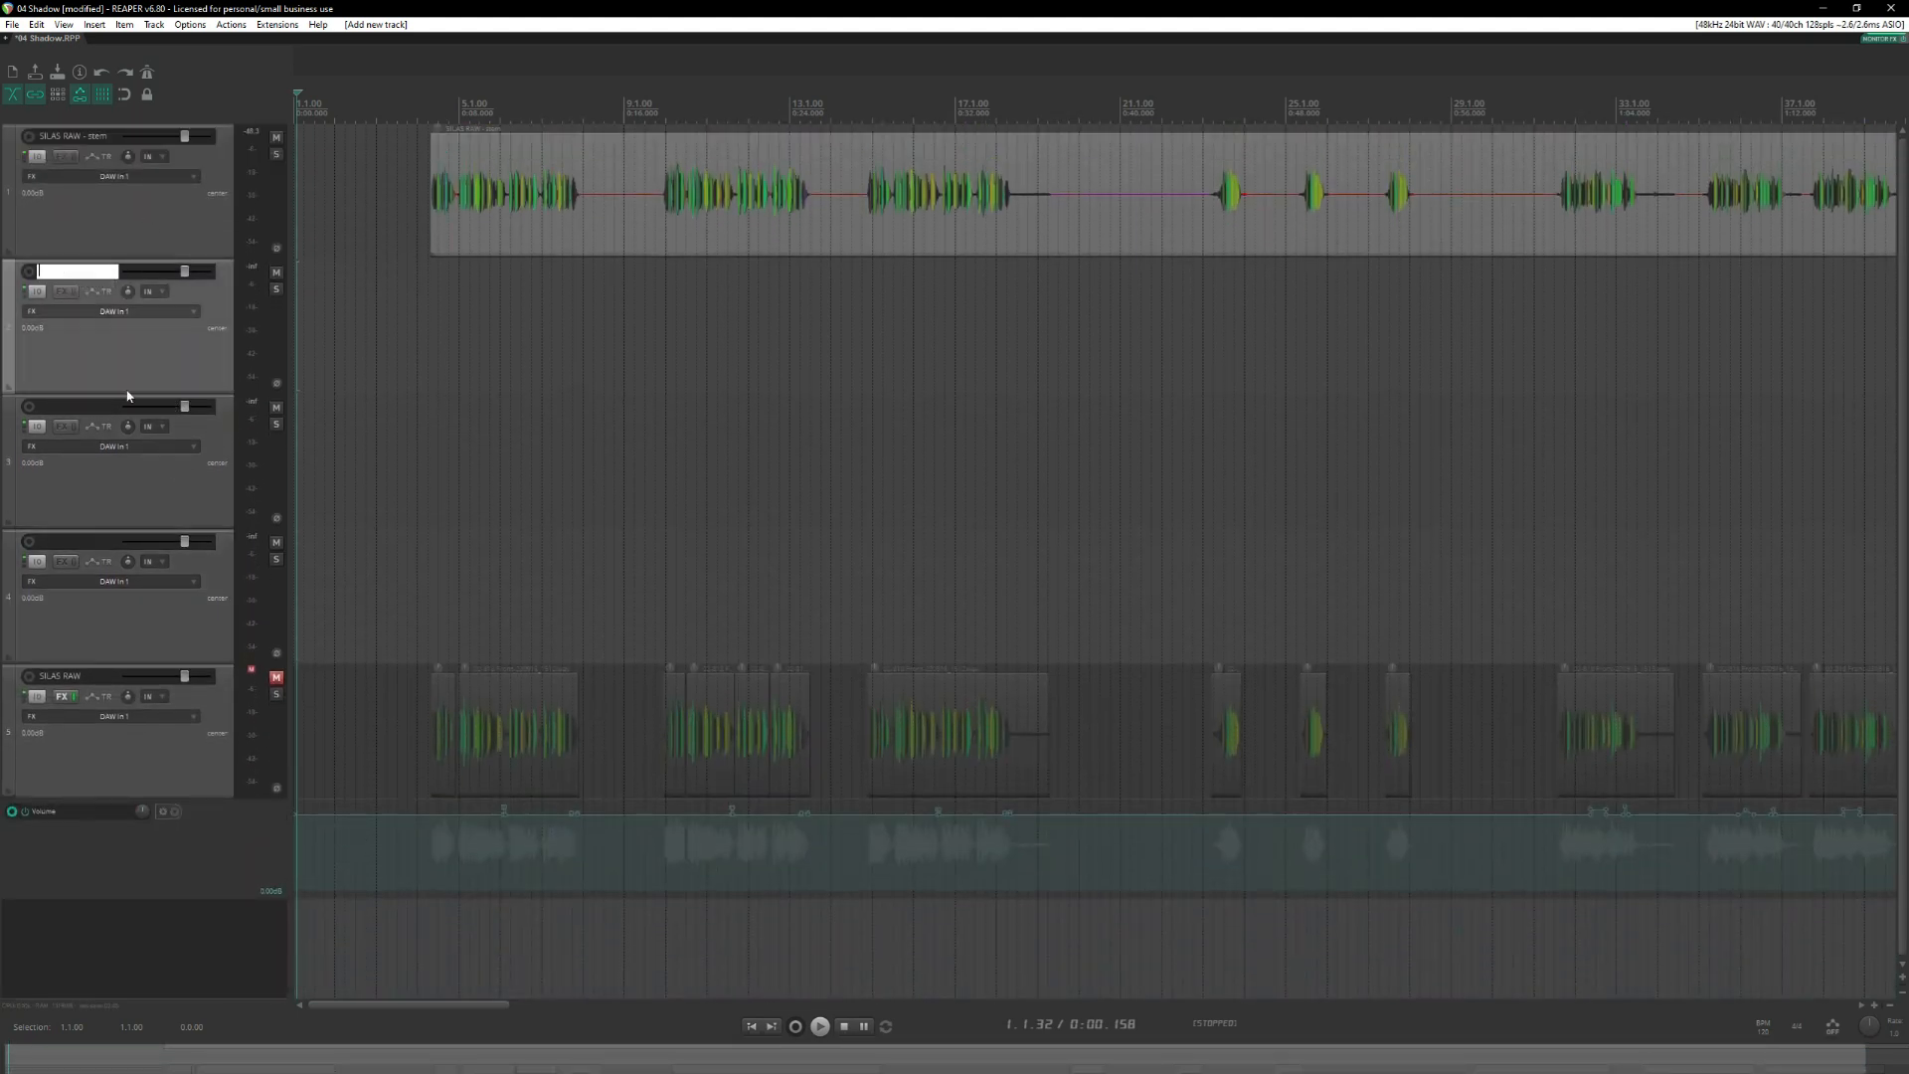
{"action": "type", "text": "1"}
{"action": "double_click", "coordinate": [71, 408]}
{"action": "type", "text": "2"}
{"action": "double_click", "coordinate": [87, 545]}
{"action": "type", "text": "3"}
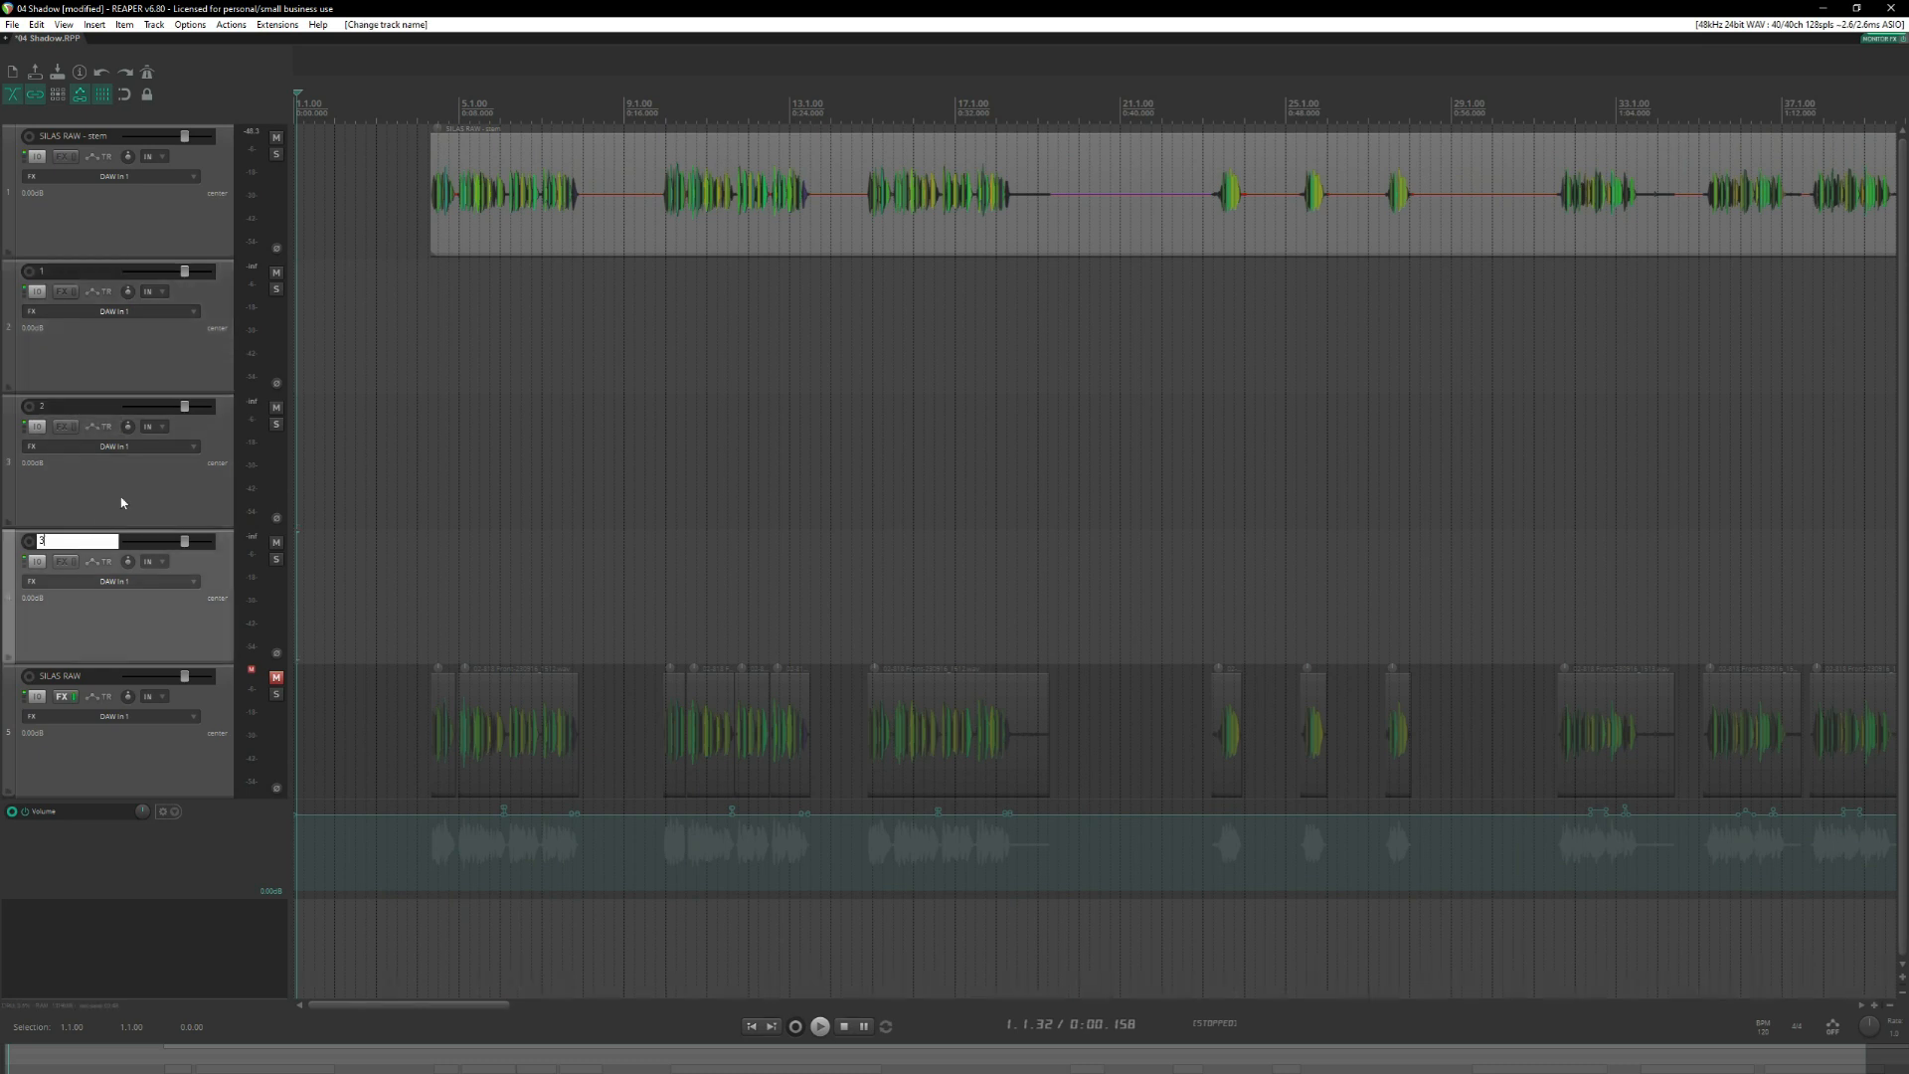
{"action": "key", "text": "Return"}
Enable snapping and add a marker named "User health advisory" at 1.1.00.
{"action": "left_click", "coordinate": [136, 355]}
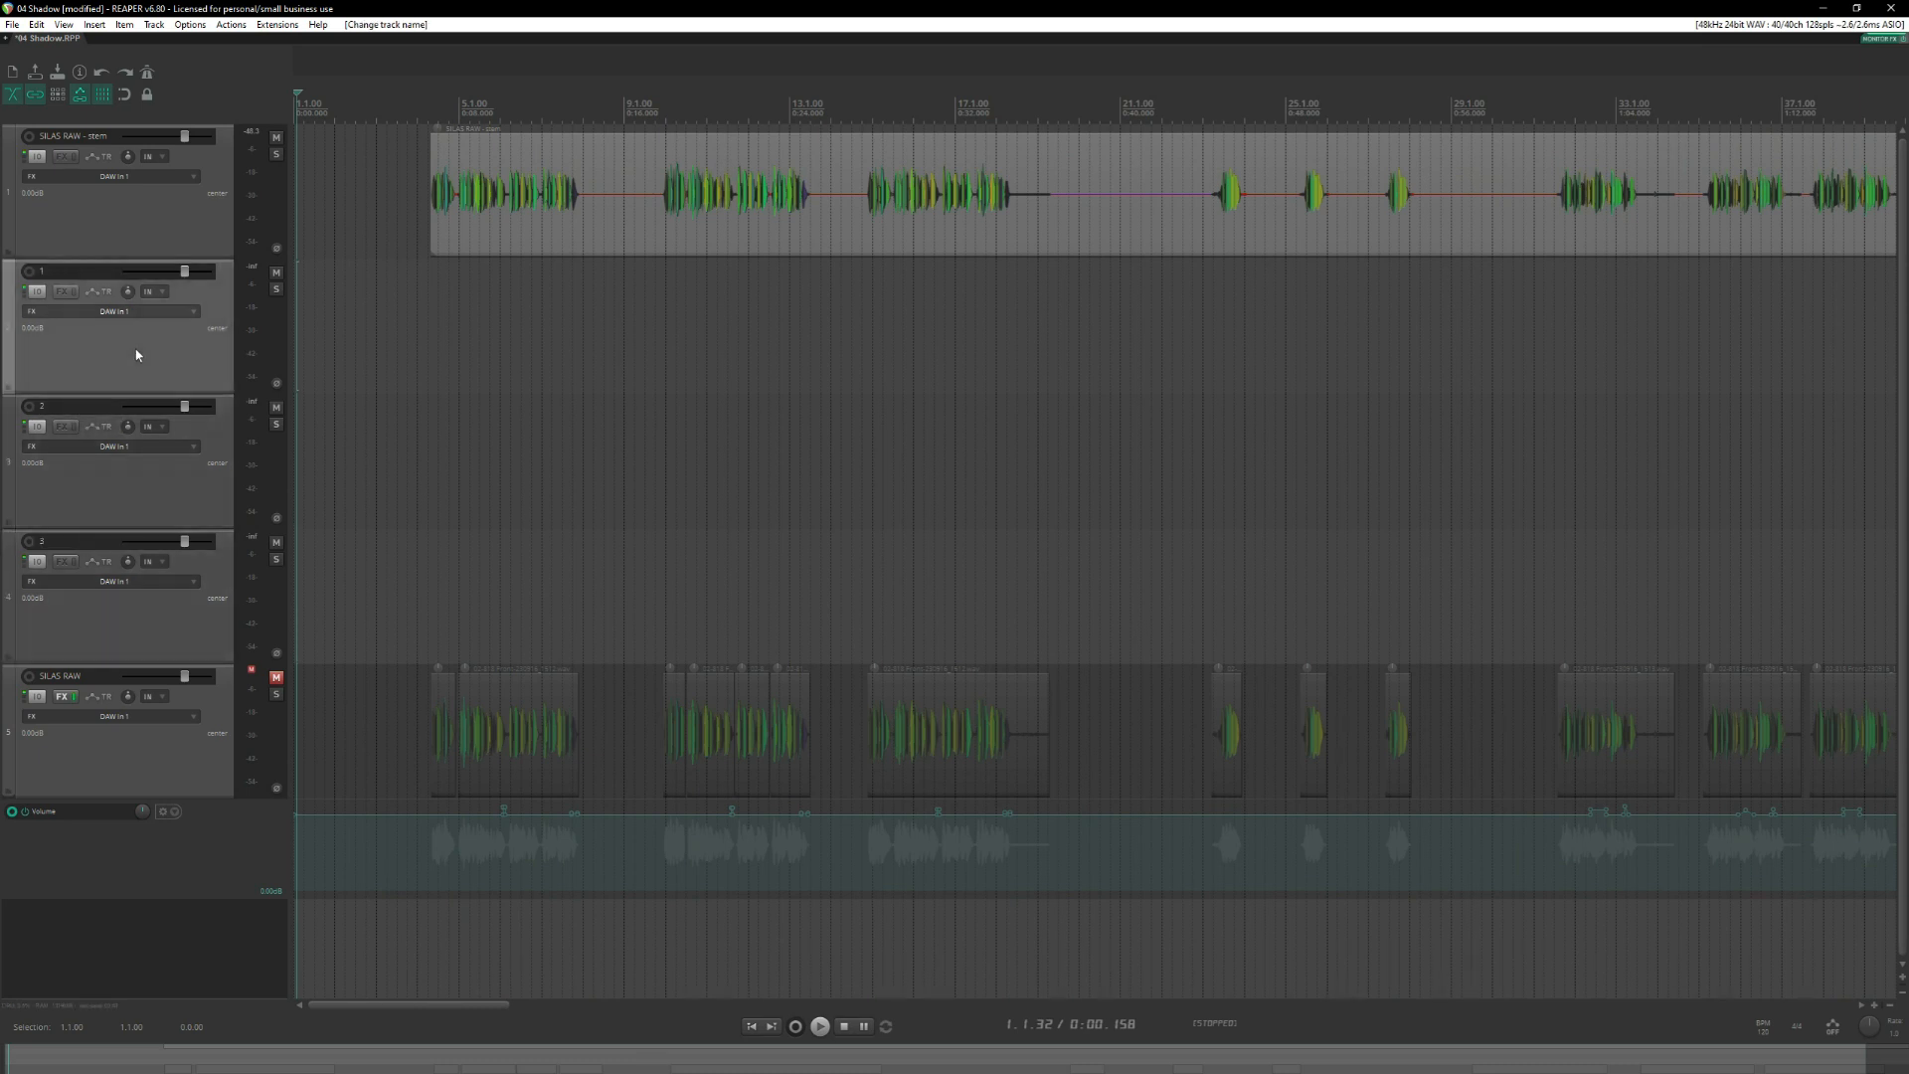
{"action": "left_click", "coordinate": [431, 197]}
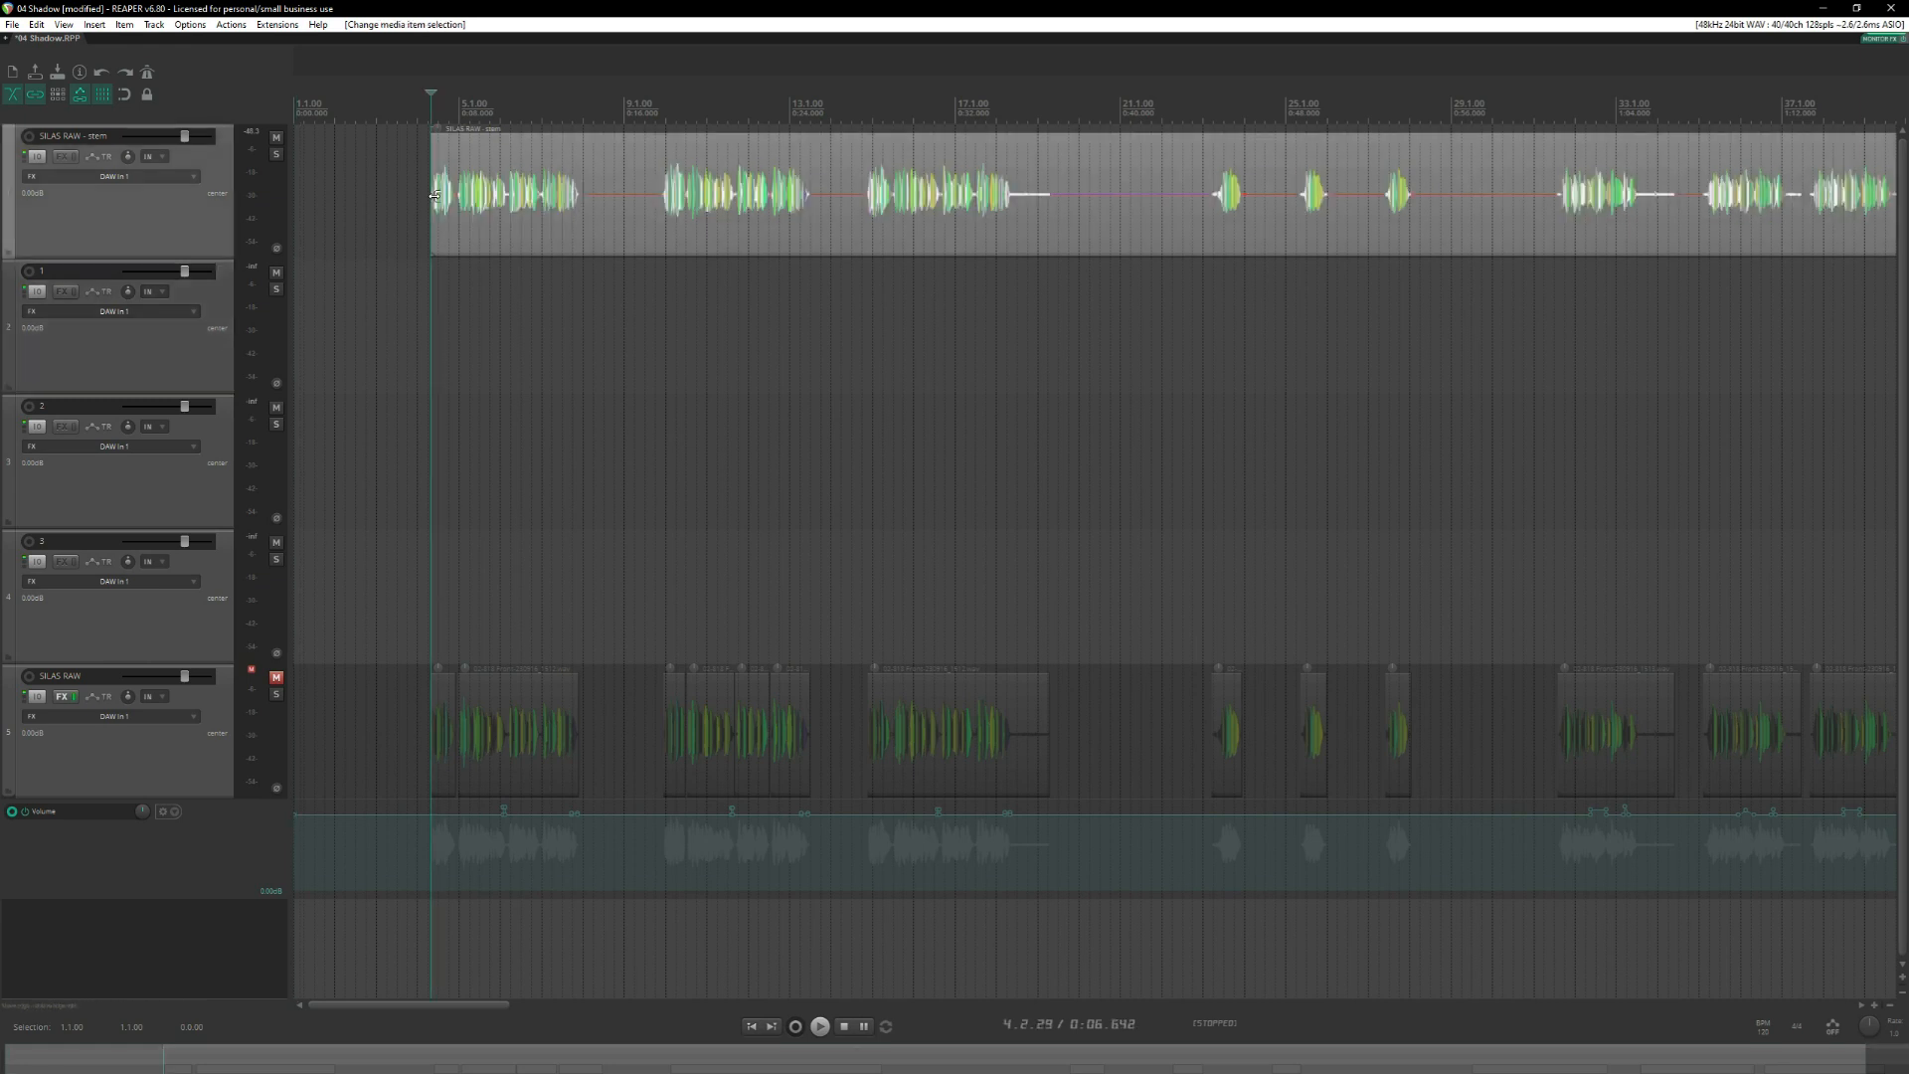
{"action": "left_click", "coordinate": [294, 100]}
{"action": "key", "text": "alt+s"}
{"action": "key", "text": "w"}
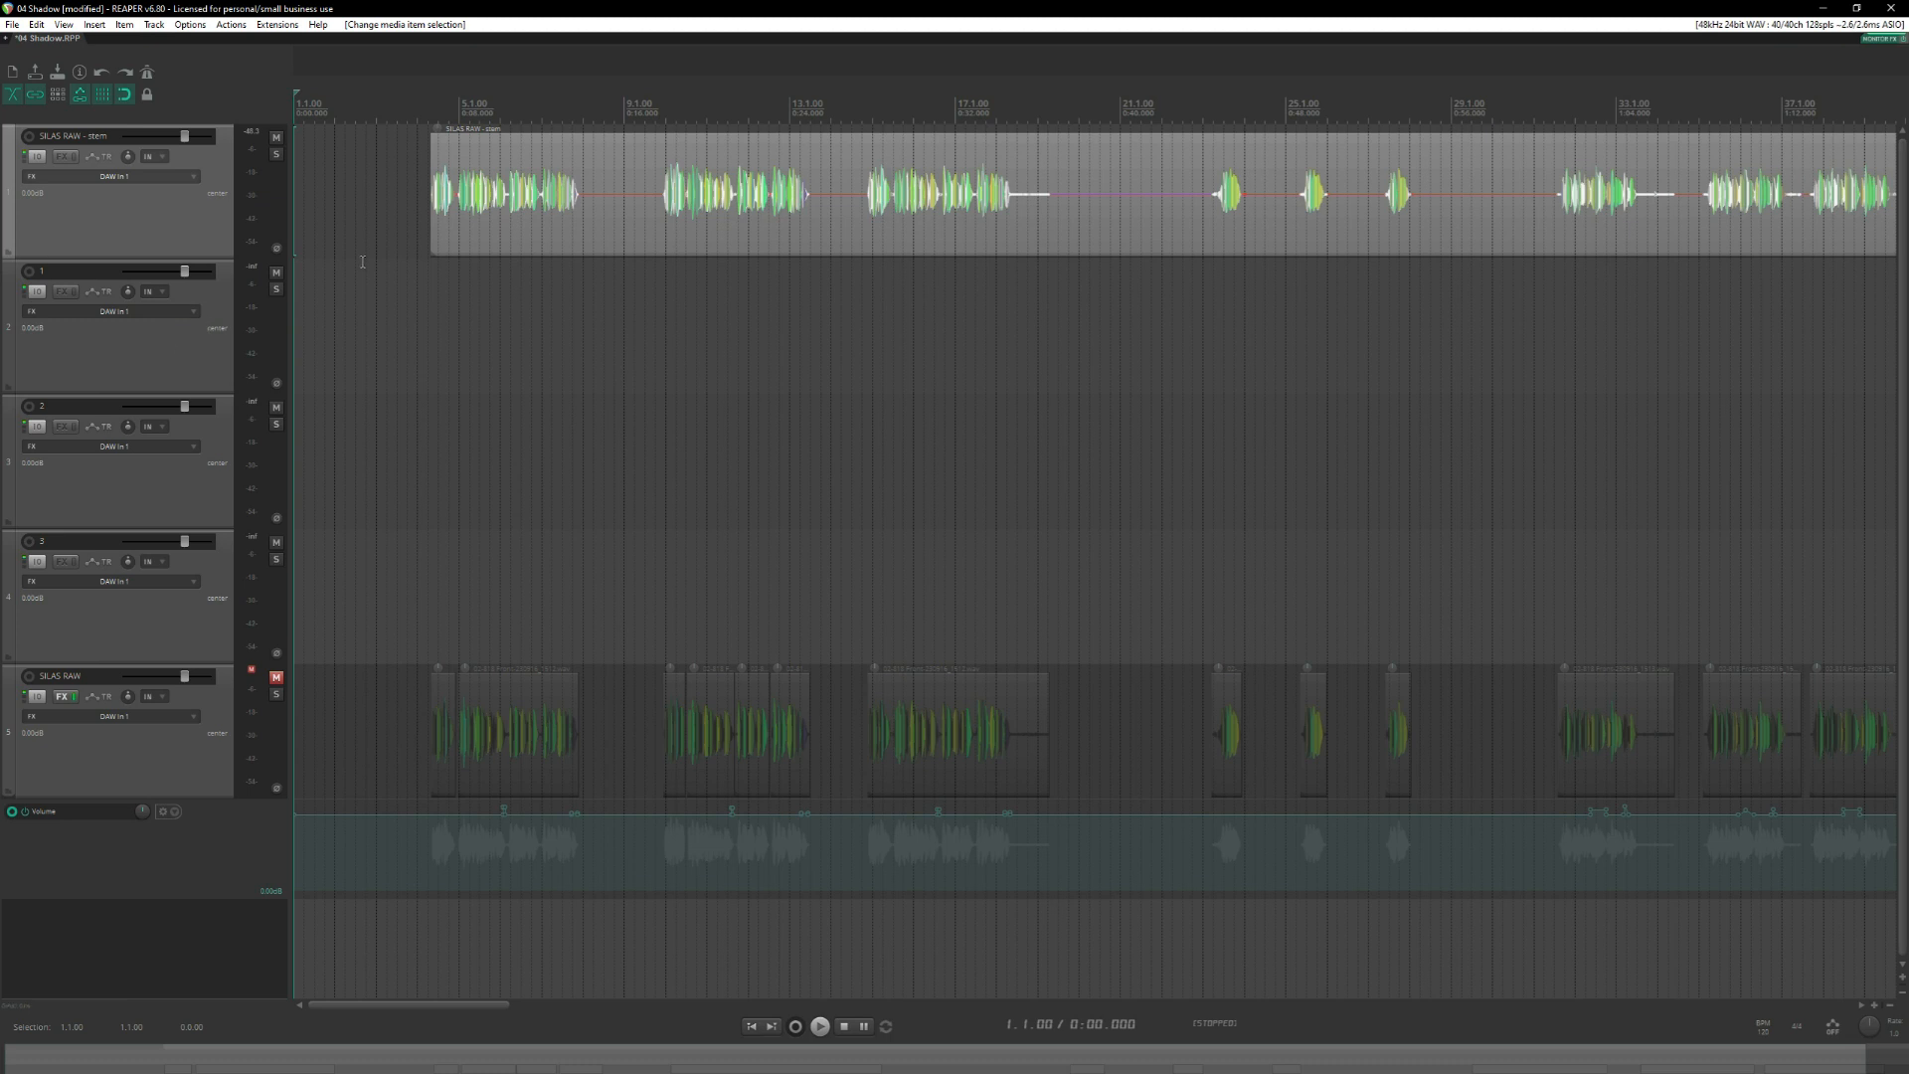
{"action": "key", "text": "shift+m"}
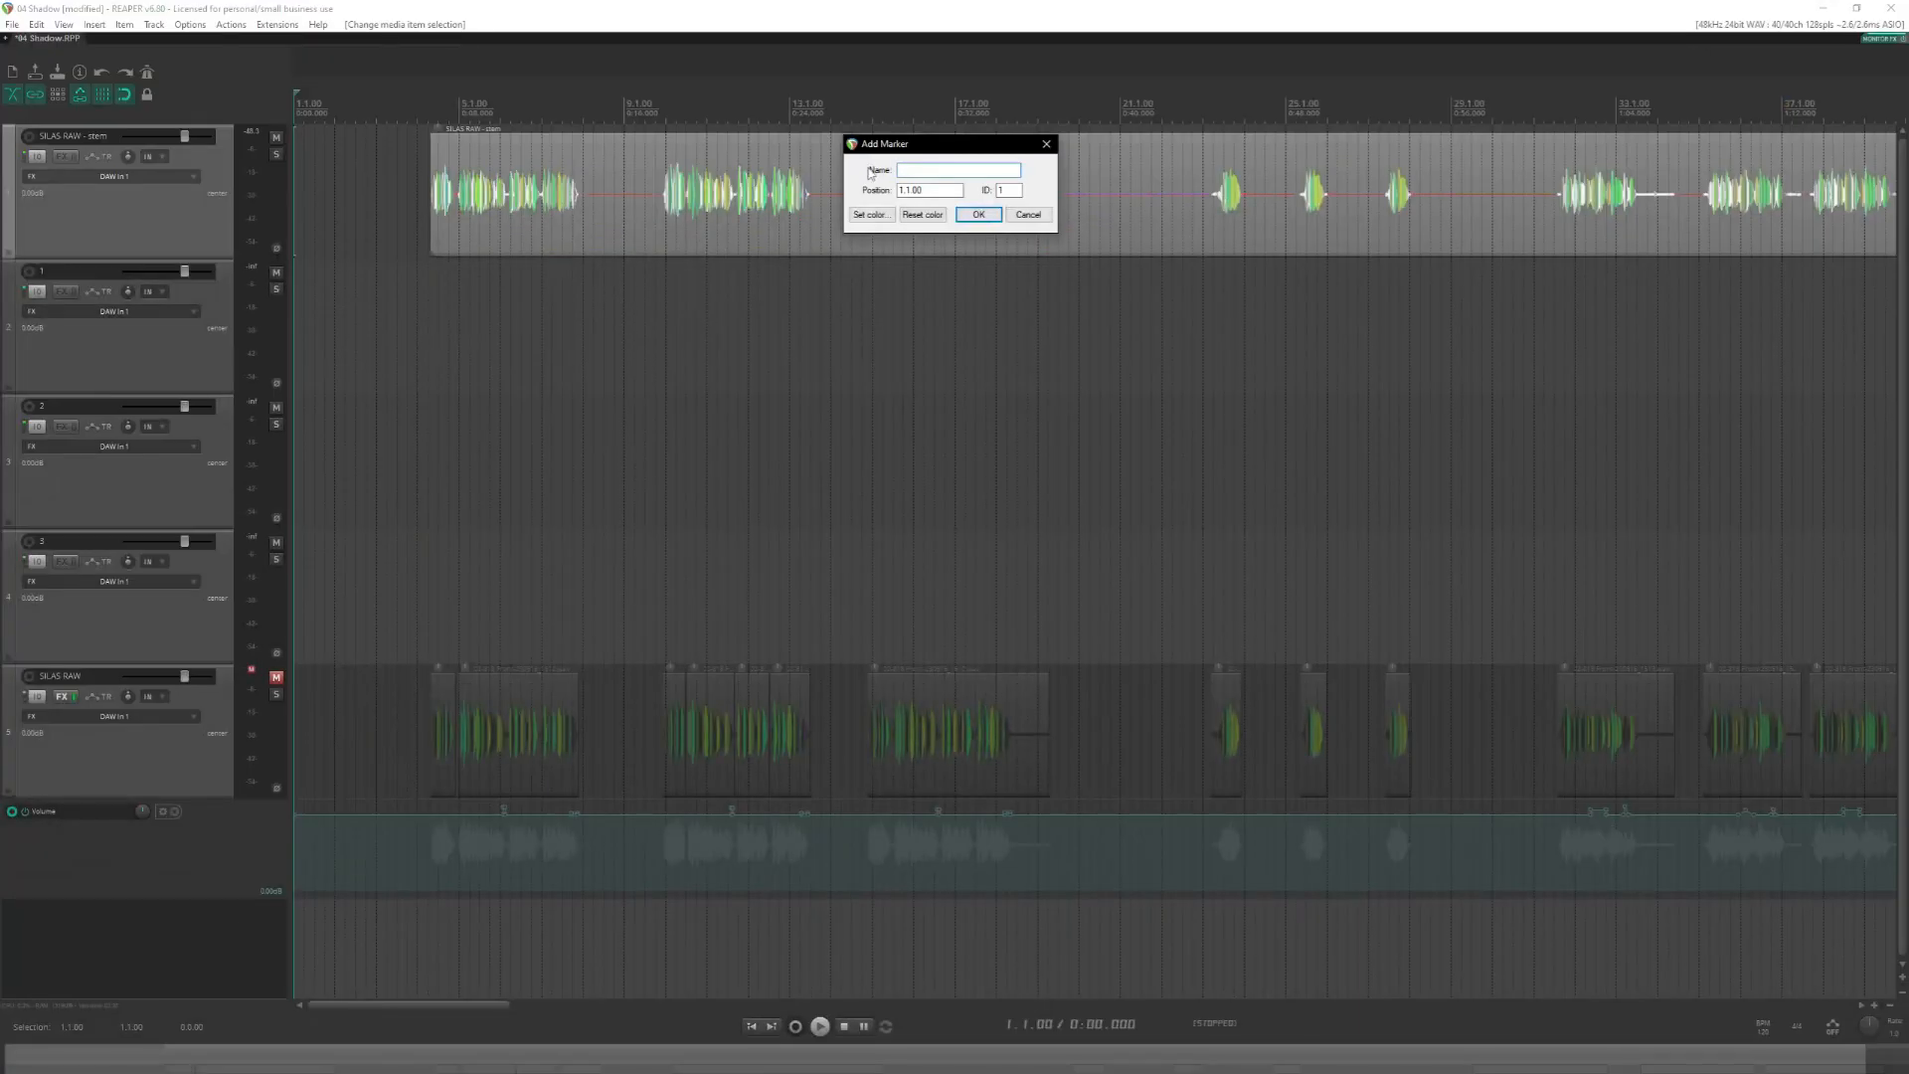
{"action": "type", "text": "User Health advisory"}
{"action": "key", "text": "Return"}
Add a marker named "Creature Unknown" at 9.1.00 and one named "Three days ago" at 17.1.00.
{"action": "left_click", "coordinate": [625, 111]}
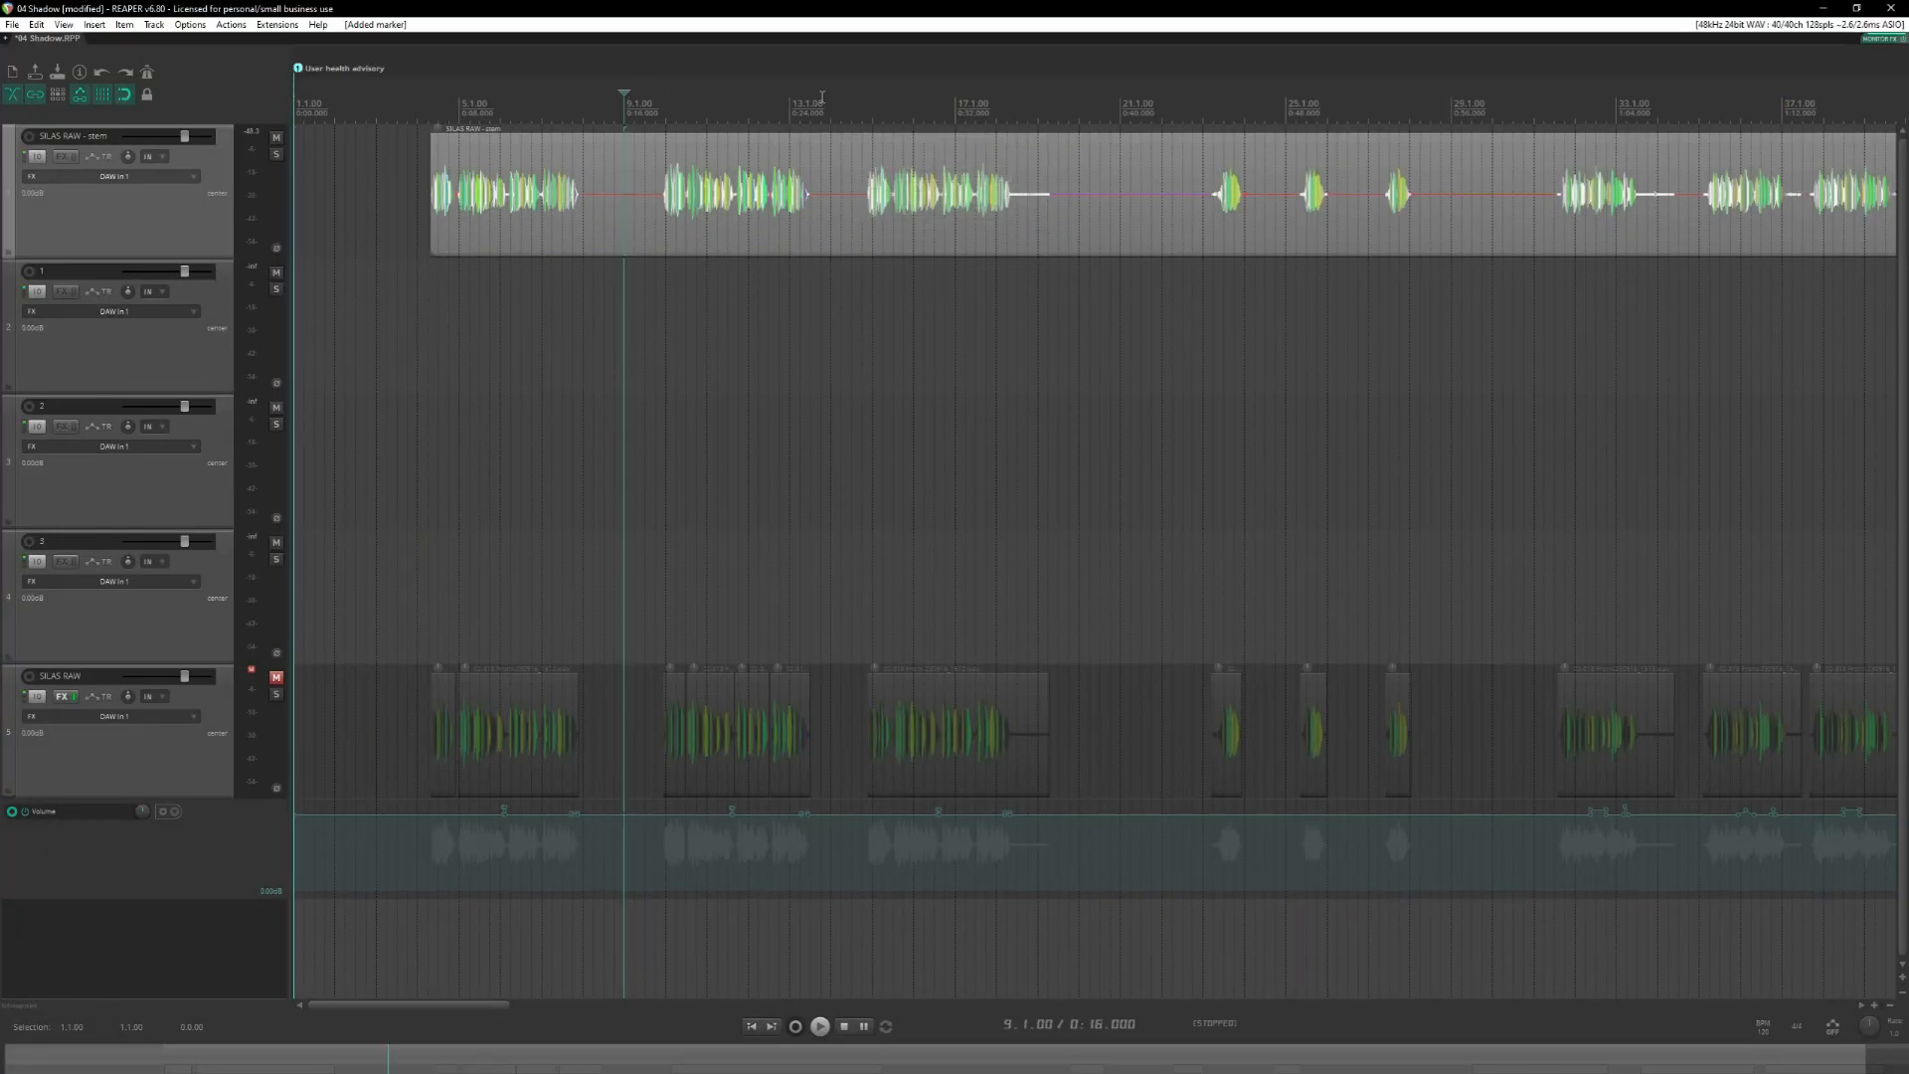
{"action": "key", "text": "shift+m"}
{"action": "type", "text": "Creature Unknown"}
{"action": "key", "text": "Return"}
{"action": "left_click", "coordinate": [954, 109]}
{"action": "key", "text": "shift+m"}
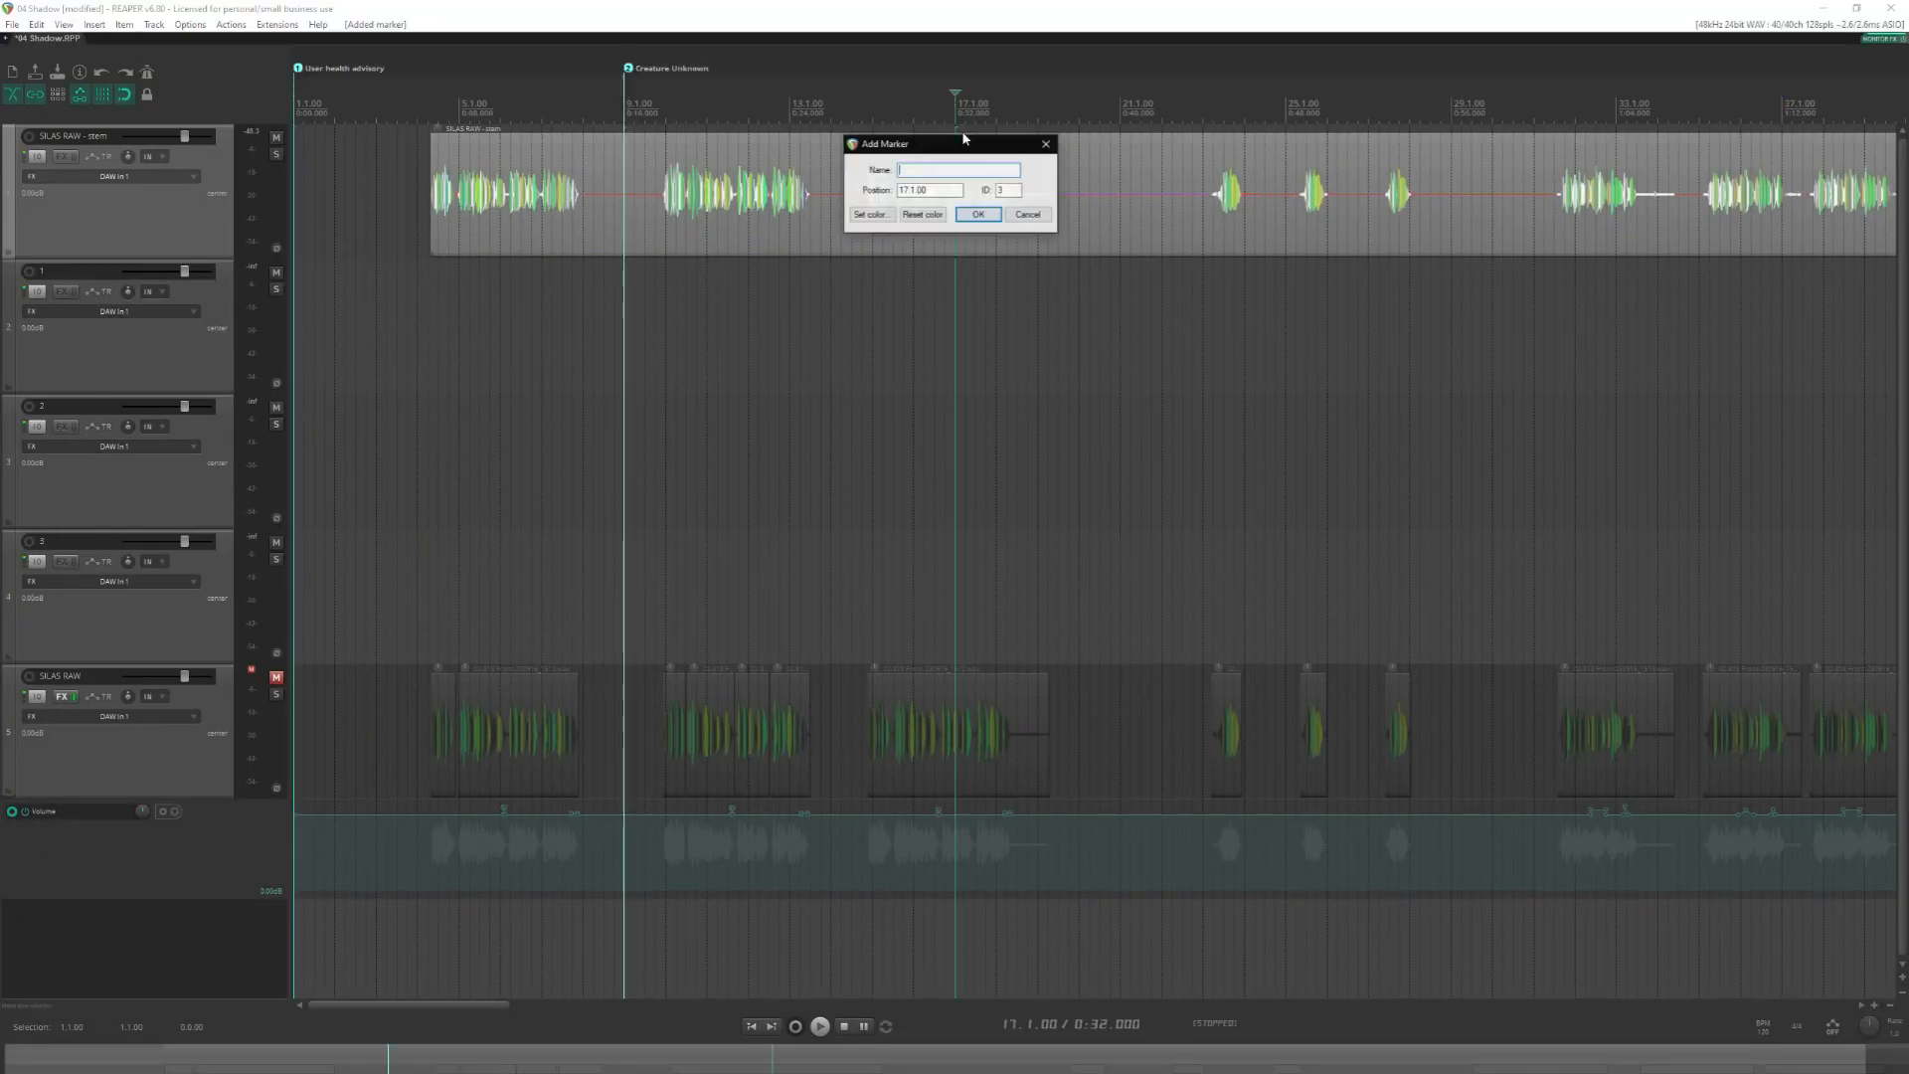
{"action": "type", "text": "Three days ago"}
{"action": "key", "text": "Return"}
Split the stem at 8.1.00, after the first take, and move that take to the start of track 1.
{"action": "left_click", "coordinate": [625, 229]}
{"action": "scroll", "coordinate": [596, 251], "scroll_direction": "up", "scroll_amount": 2}
{"action": "left_click", "coordinate": [701, 196]}
{"action": "key", "text": "s"}
{"action": "left_click_drag", "start_coordinate": [606, 194], "coordinate": [413, 323]}
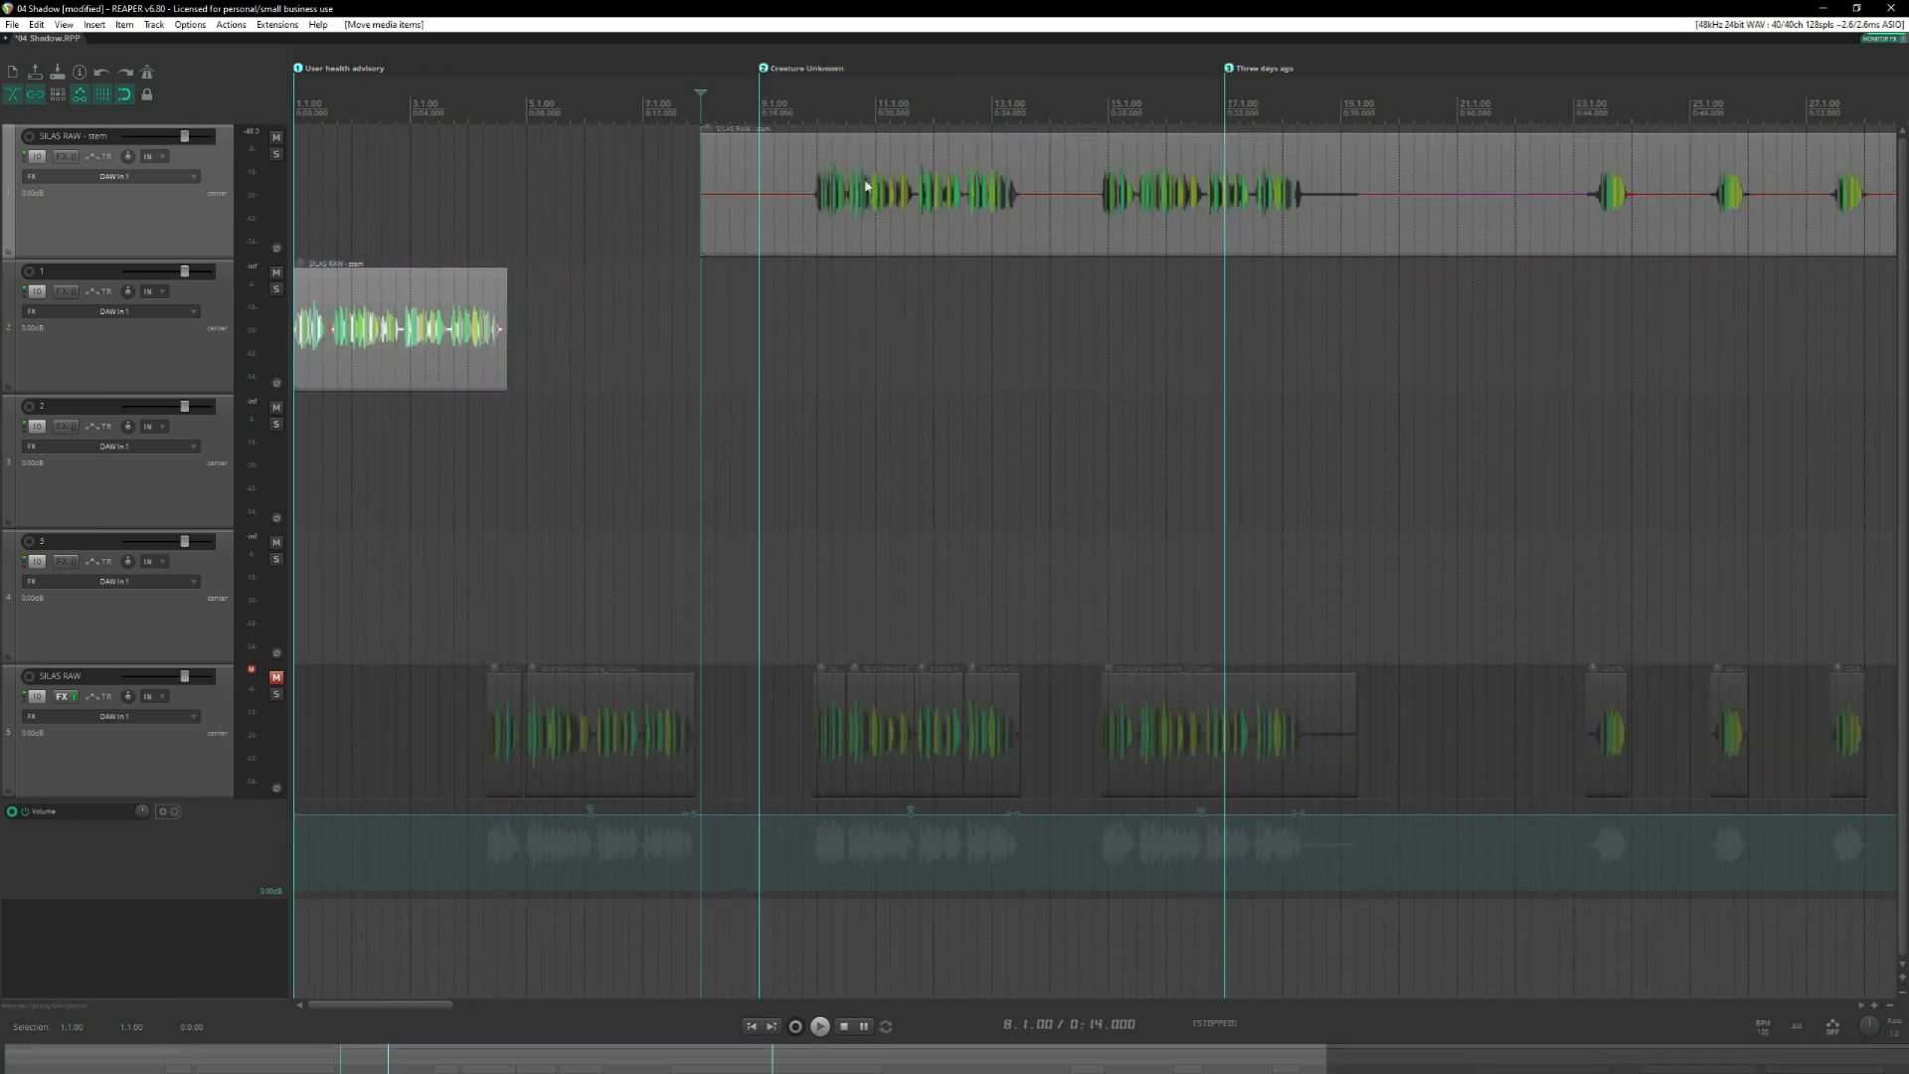
Split the stem before and after the second long take and move that take to the start of track 2.
{"action": "left_click", "coordinate": [804, 186]}
{"action": "key", "text": "s"}
{"action": "left_click", "coordinate": [1023, 184]}
{"action": "key", "text": "s"}
{"action": "left_click_drag", "start_coordinate": [944, 189], "coordinate": [435, 459]}
Split the stem around the third long take and move that take to the start of track 3.
{"action": "left_click", "coordinate": [1094, 187]}
{"action": "key", "text": "s"}
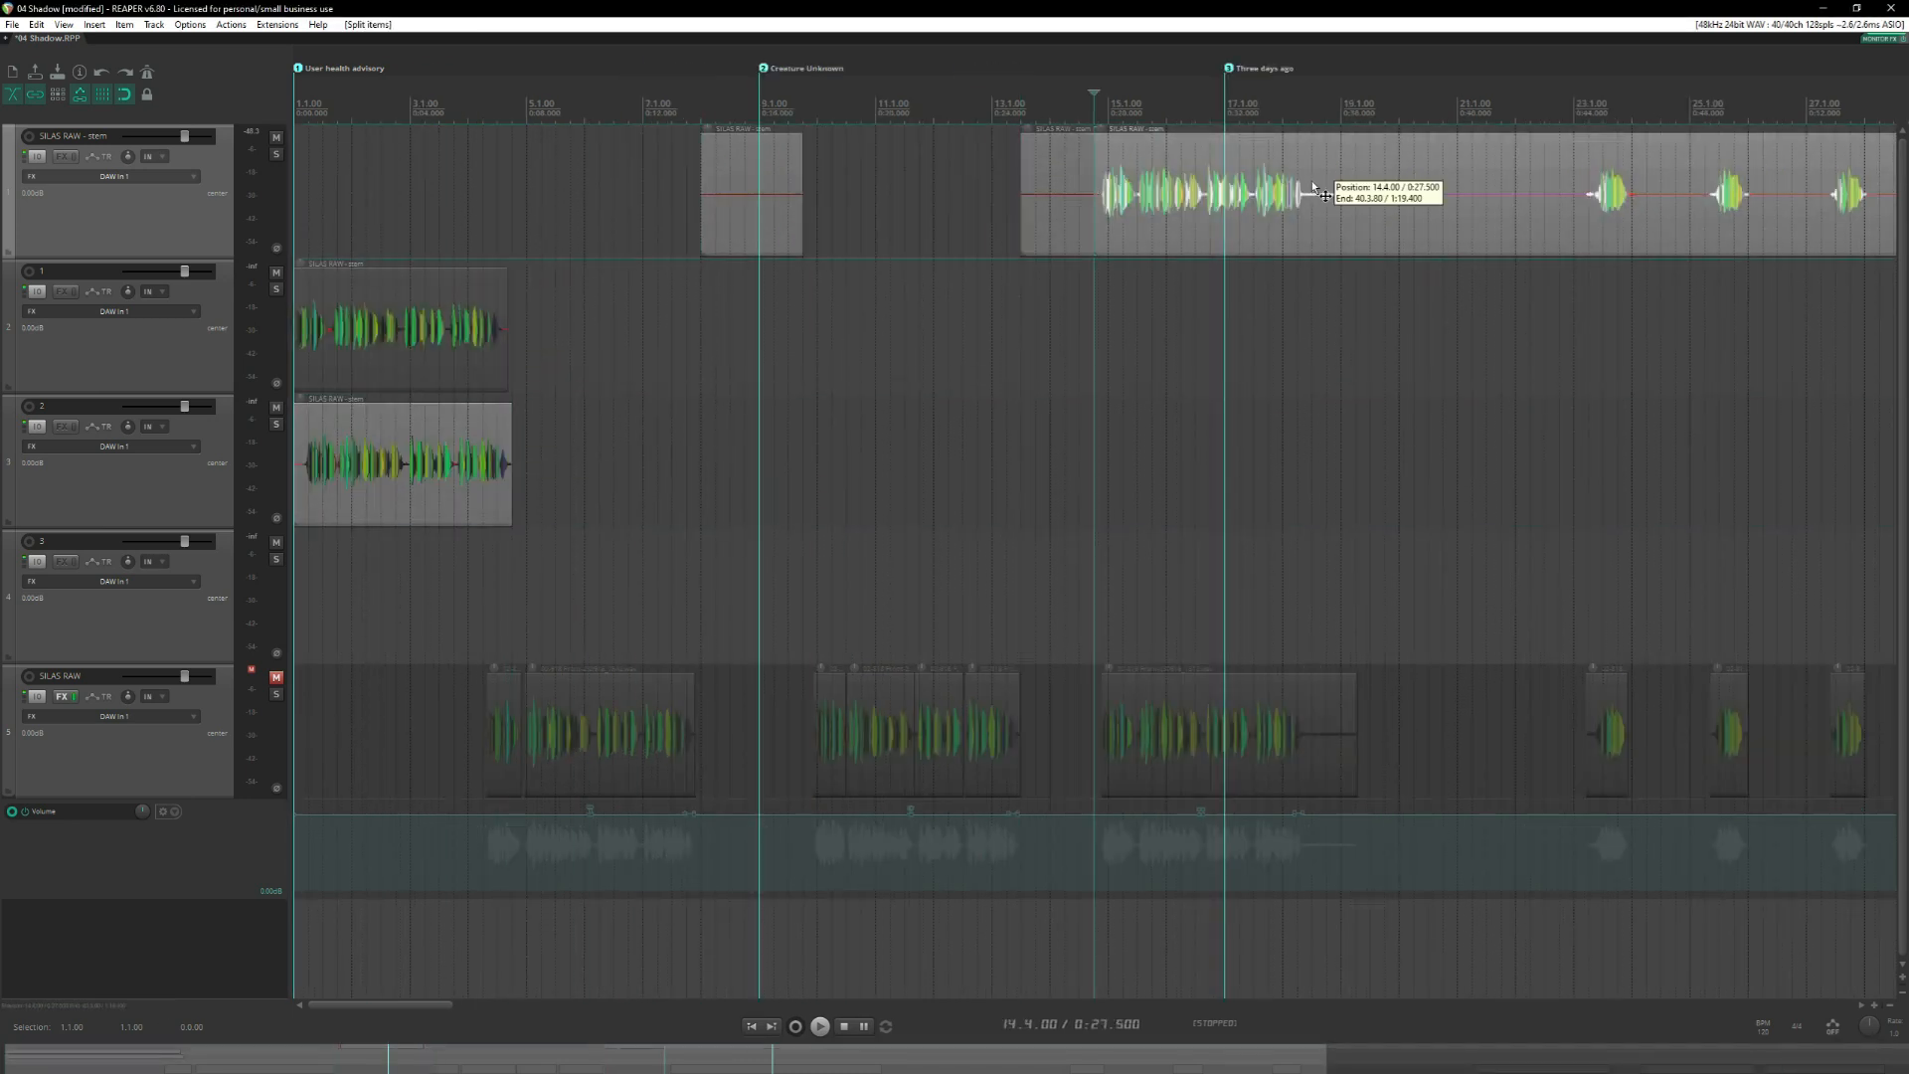
{"action": "left_click", "coordinate": [1311, 187]}
{"action": "key", "text": "s"}
Cut the first short take out of the stem and move it to track 1 at the Creature Unknown marker.
{"action": "scroll", "coordinate": [1325, 276], "scroll_direction": "right", "scroll_amount": 3}
{"action": "left_click", "coordinate": [1233, 183]}
{"action": "left_click_drag", "start_coordinate": [914, 188], "coordinate": [384, 323]}
{"action": "key", "text": "s"}
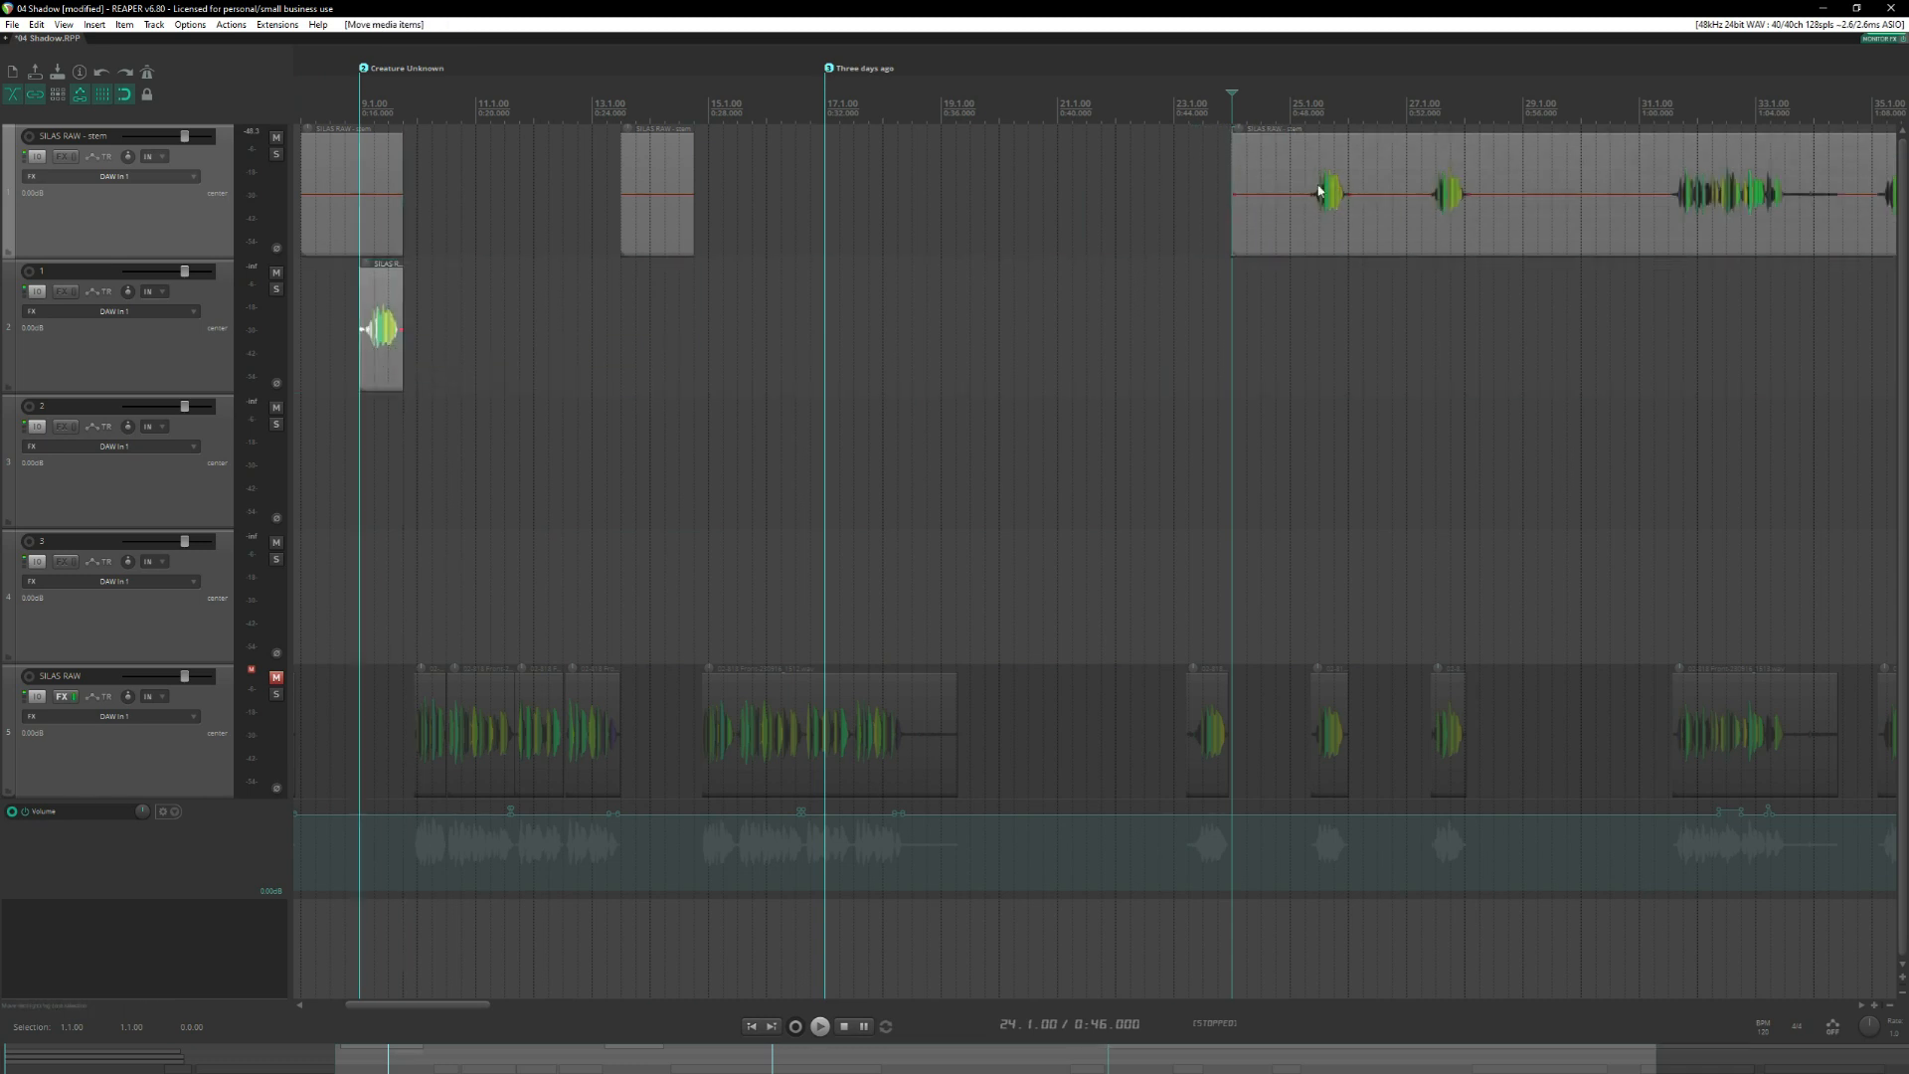
Cut out the other two short takes and move them to tracks 2 and 3 at the Creature Unknown marker.
{"action": "left_click", "coordinate": [1307, 188]}
{"action": "key", "text": "s"}
{"action": "left_click", "coordinate": [1363, 190]}
{"action": "left_click_drag", "start_coordinate": [1338, 191], "coordinate": [390, 460]}
{"action": "left_click", "coordinate": [1422, 195]}
{"action": "key", "text": "s"}
{"action": "left_click", "coordinate": [1479, 191]}
Split the rest of the stem before and after each of the last three takes.
{"action": "key", "text": "s"}
{"action": "left_click_drag", "start_coordinate": [1437, 191], "coordinate": [374, 589]}
{"action": "scroll", "coordinate": [1273, 196], "scroll_direction": "down", "scroll_amount": 3}
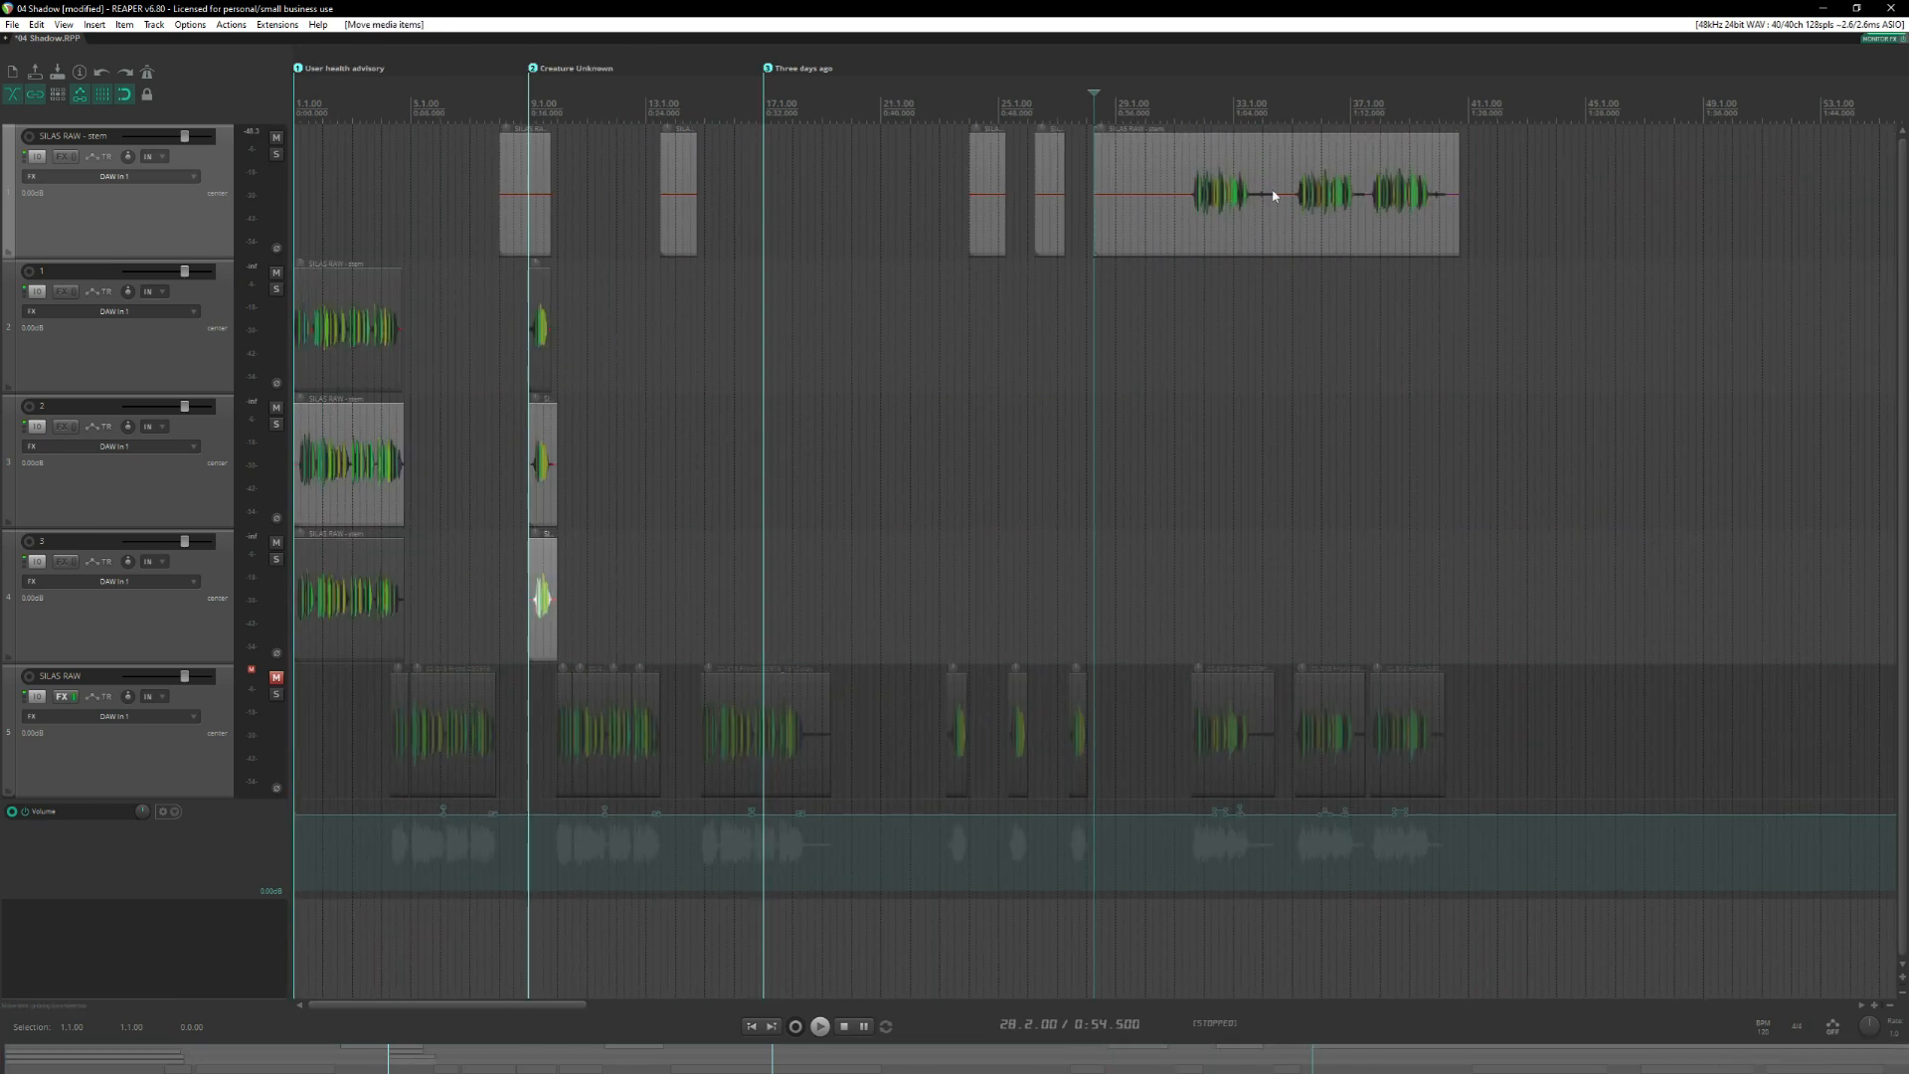
{"action": "key", "text": "s"}
{"action": "left_click", "coordinate": [1419, 194]}
{"action": "key", "text": "s"}
{"action": "scroll", "coordinate": [1300, 183], "scroll_direction": "down", "scroll_amount": 3}
{"action": "left_click", "coordinate": [1238, 174]}
{"action": "left_click", "coordinate": [1215, 170]}
{"action": "key", "text": "s"}
{"action": "left_click", "coordinate": [1402, 179]}
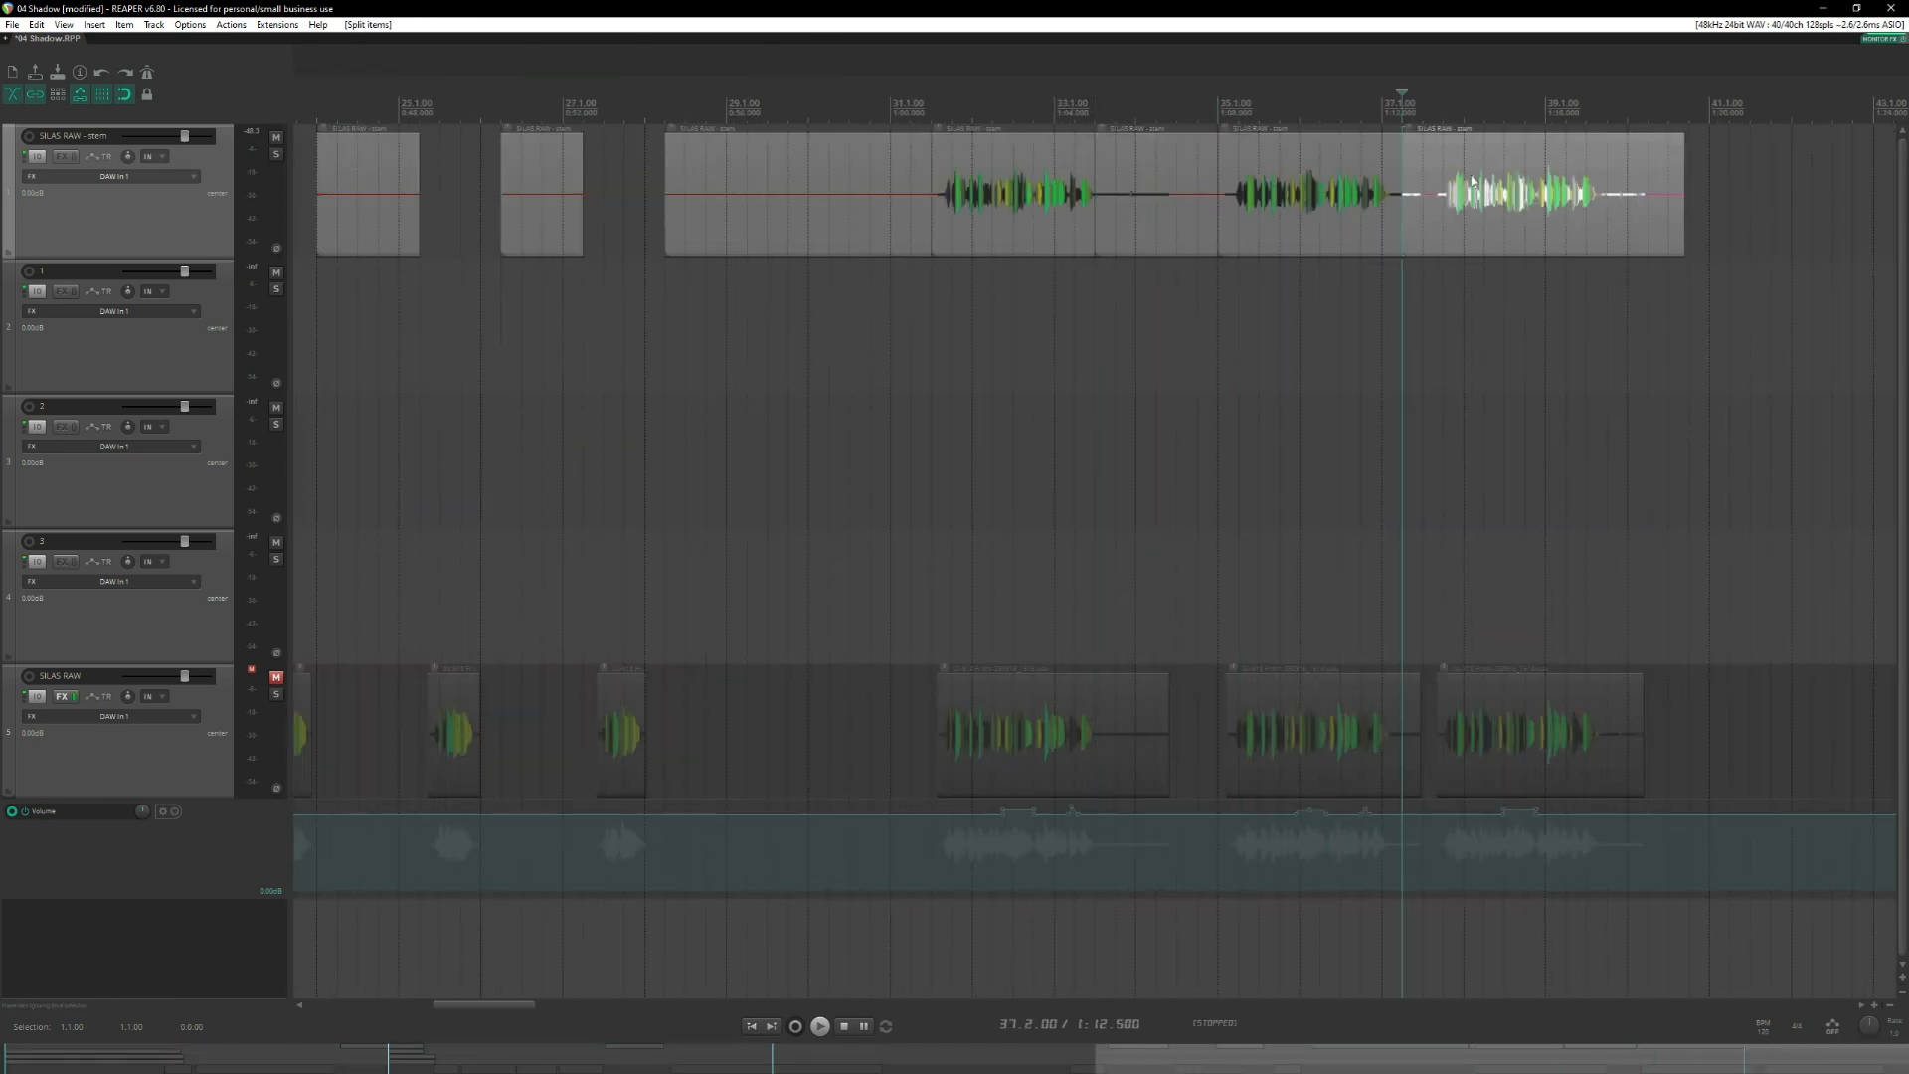
{"action": "left_click", "coordinate": [1606, 179]}
{"action": "key", "text": "s"}
Move the last three takes onto tracks 1, 2 and 3 at the Three days ago marker.
{"action": "scroll", "coordinate": [1609, 185], "scroll_direction": "down", "scroll_amount": 5}
{"action": "left_click_drag", "start_coordinate": [1221, 191], "coordinate": [796, 323]}
{"action": "left_click_drag", "start_coordinate": [1332, 203], "coordinate": [804, 459]}
{"action": "left_click_drag", "start_coordinate": [1402, 199], "coordinate": [793, 594]}
Delete the leftover silent pieces of the stem and remove the emptied SILAS RAW stem track.
{"action": "left_click_drag", "start_coordinate": [1522, 209], "coordinate": [473, 208]}
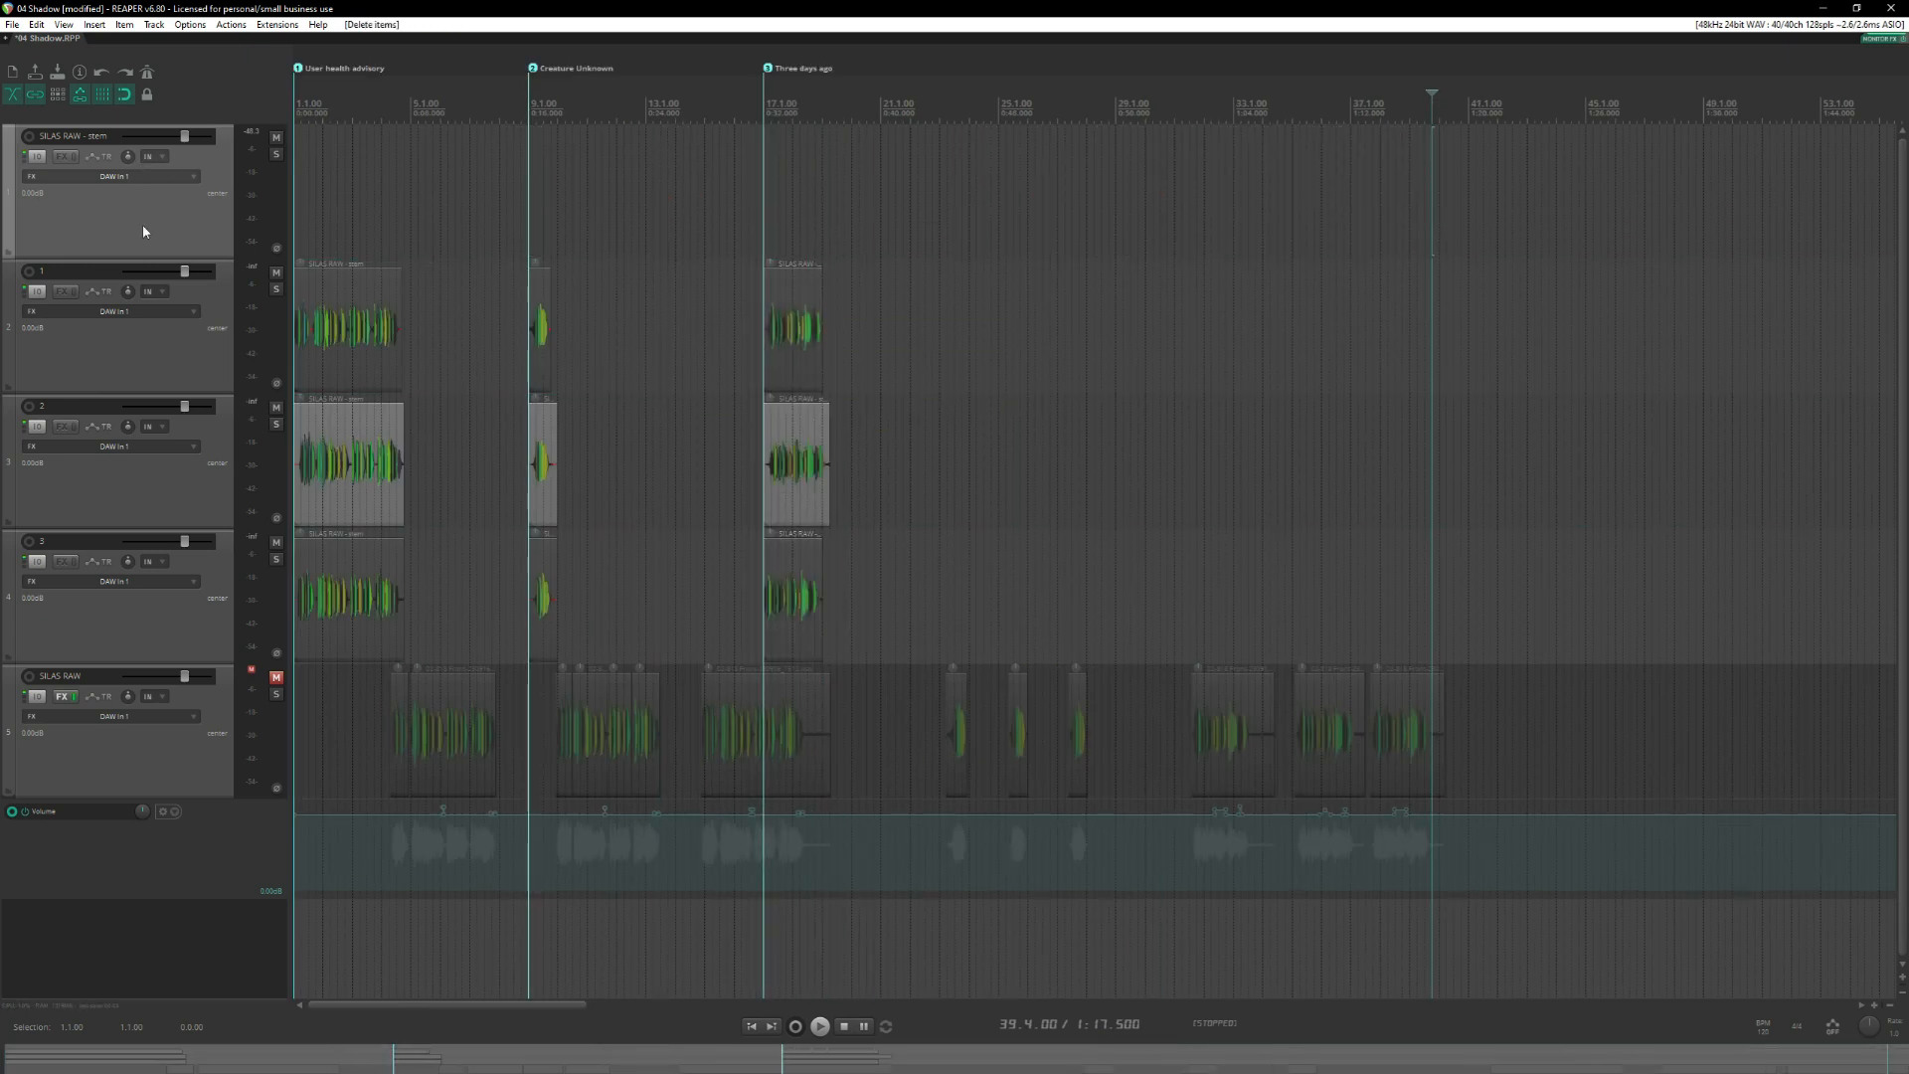
{"action": "key", "text": "Delete"}
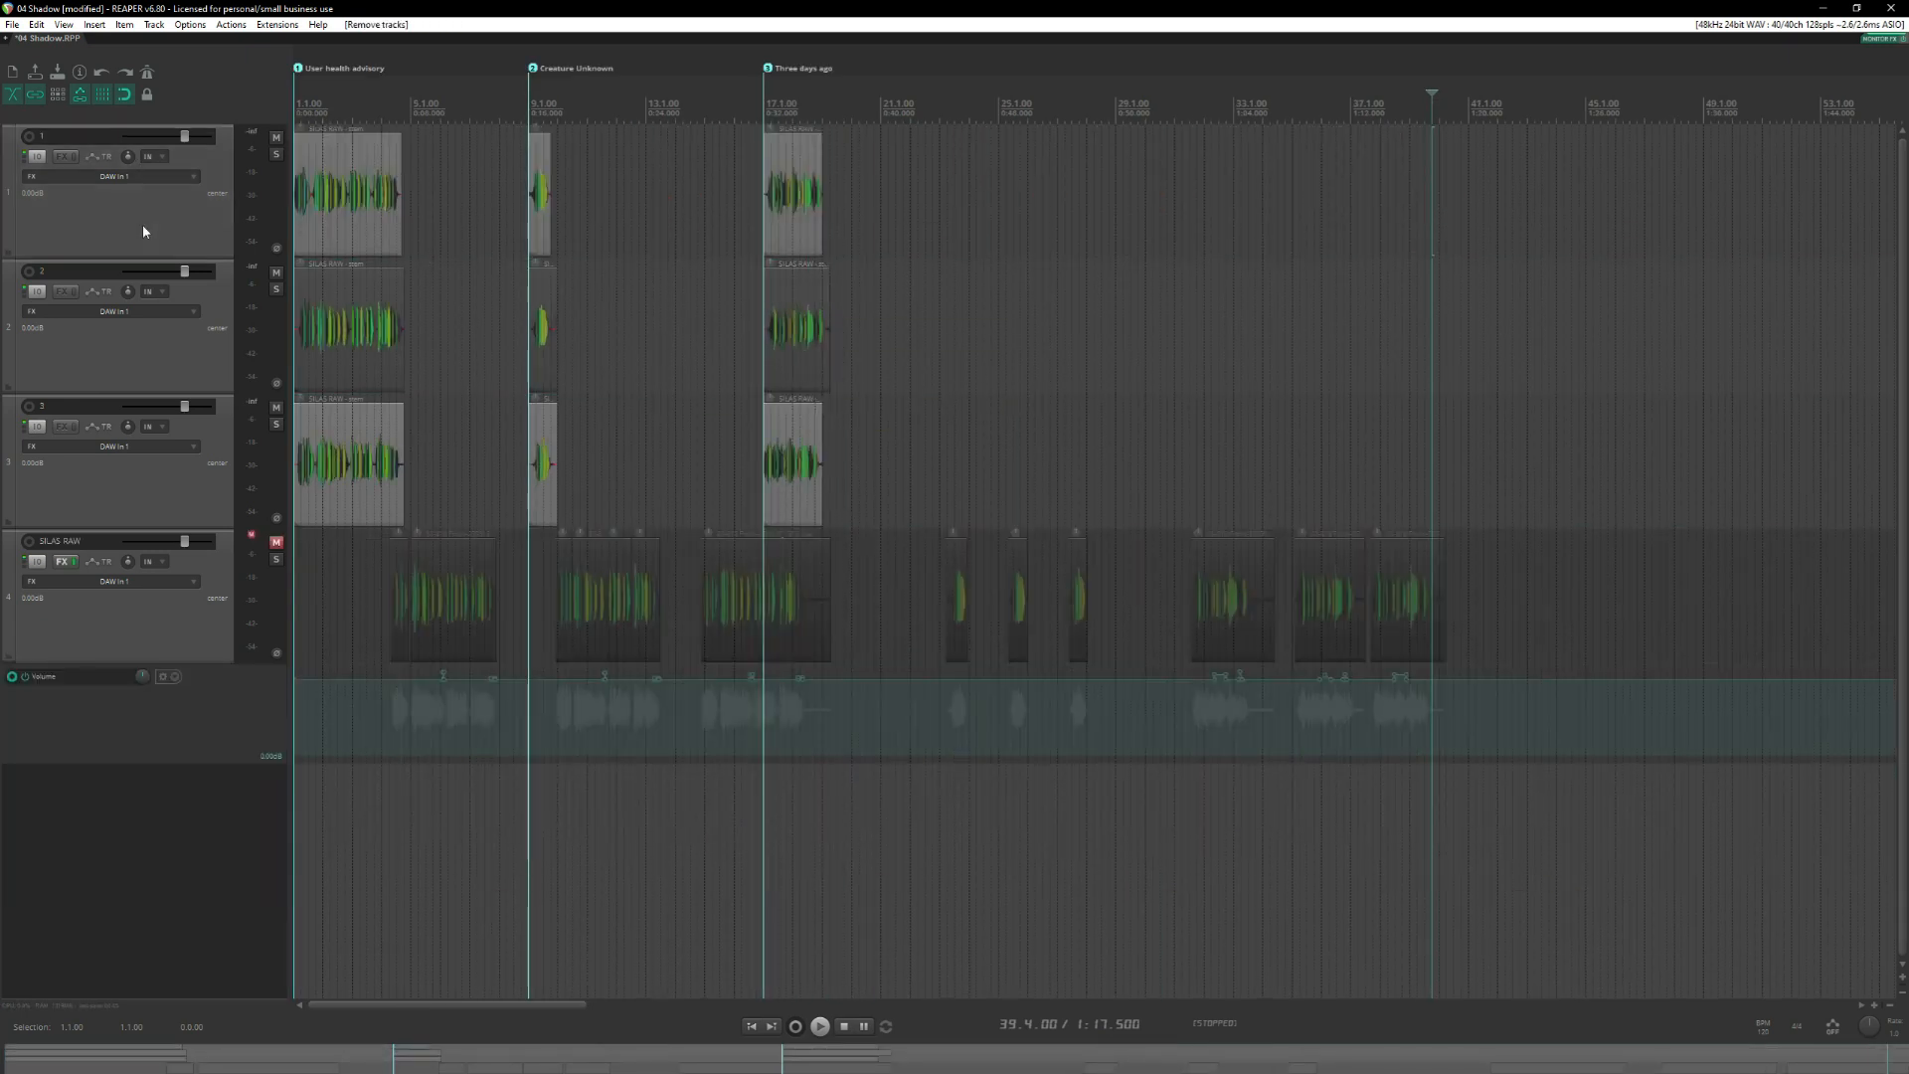
{"action": "left_click", "coordinate": [142, 231]}
Trim the quiet lead-in off track 1's first item and align the item's start with the User health advisory marker.
{"action": "left_click", "coordinate": [305, 214]}
{"action": "scroll", "coordinate": [437, 230], "scroll_direction": "up", "scroll_amount": 5}
{"action": "scroll", "coordinate": [504, 234], "scroll_direction": "up", "scroll_amount": 6}
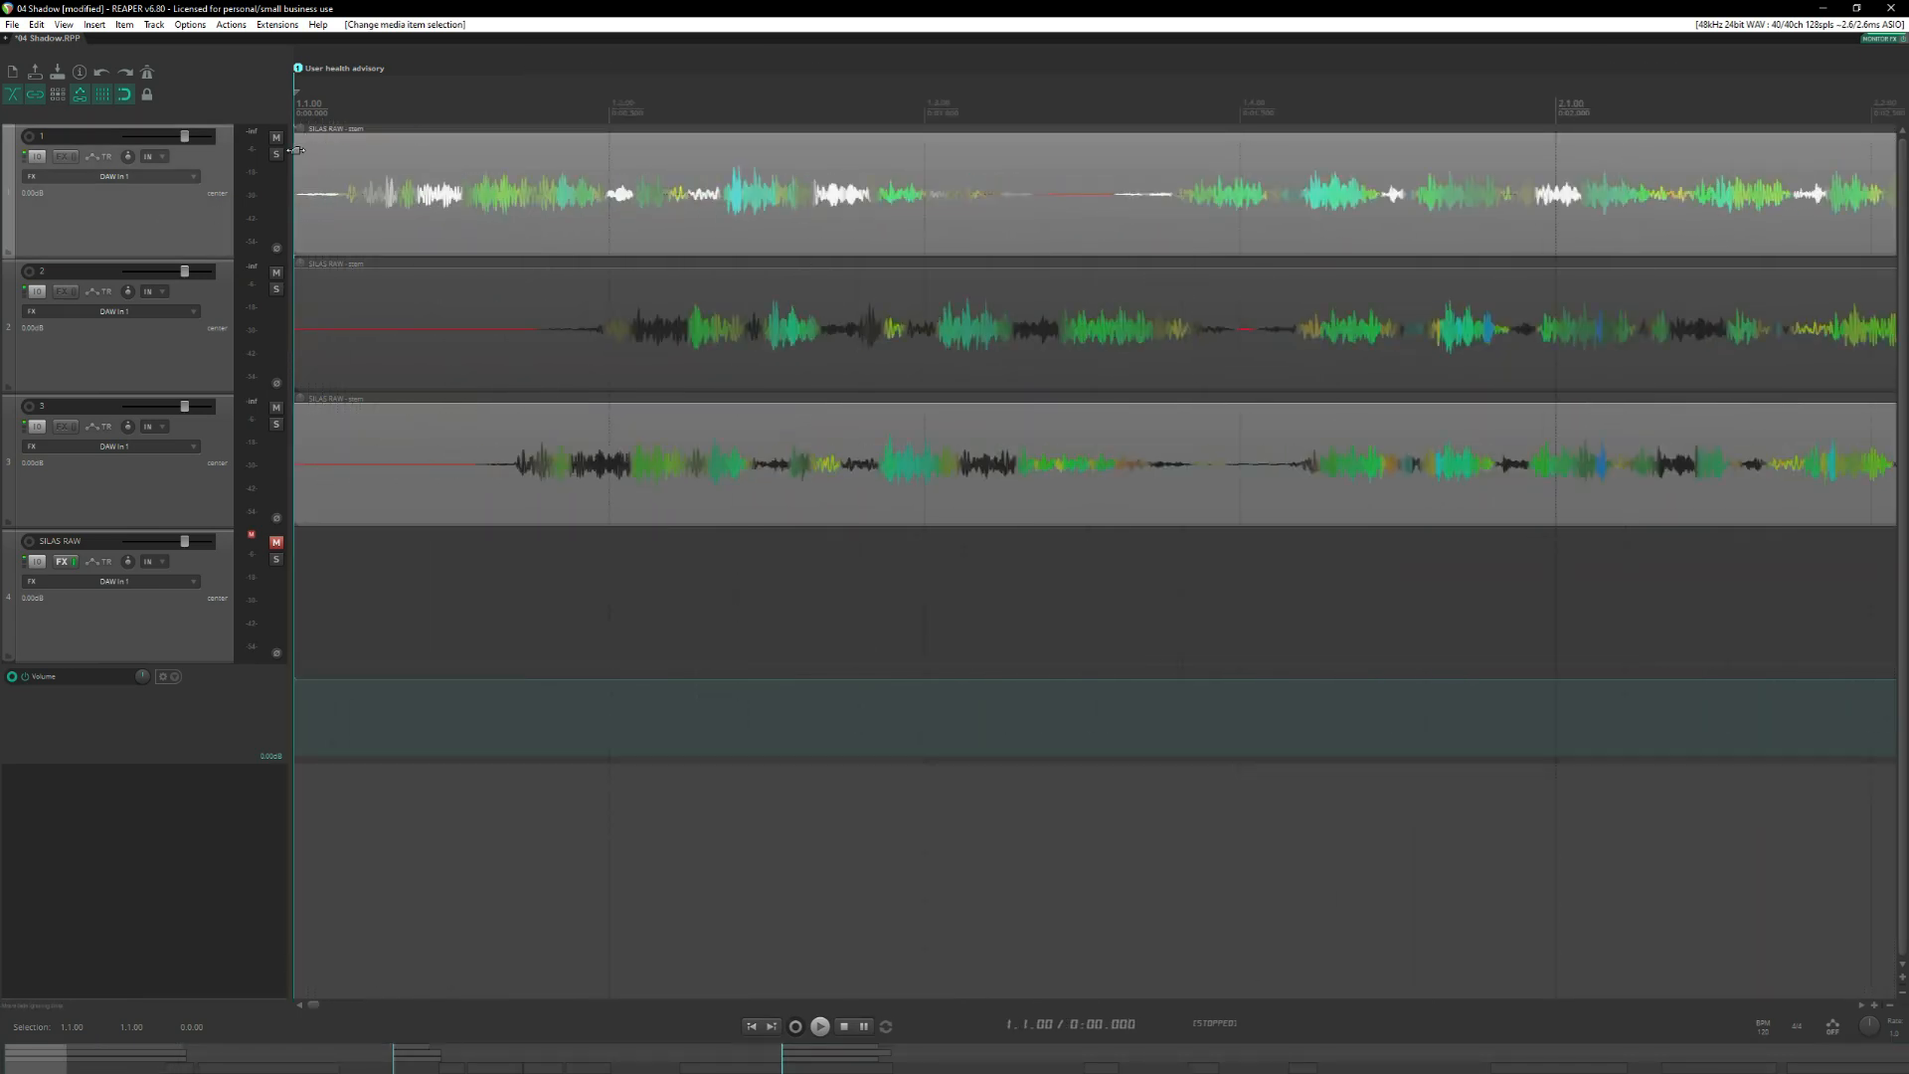
{"action": "left_click_drag", "start_coordinate": [296, 159], "coordinate": [360, 182]}
Solo track 1 and audition the beginning of its first item.
{"action": "key", "text": "space"}
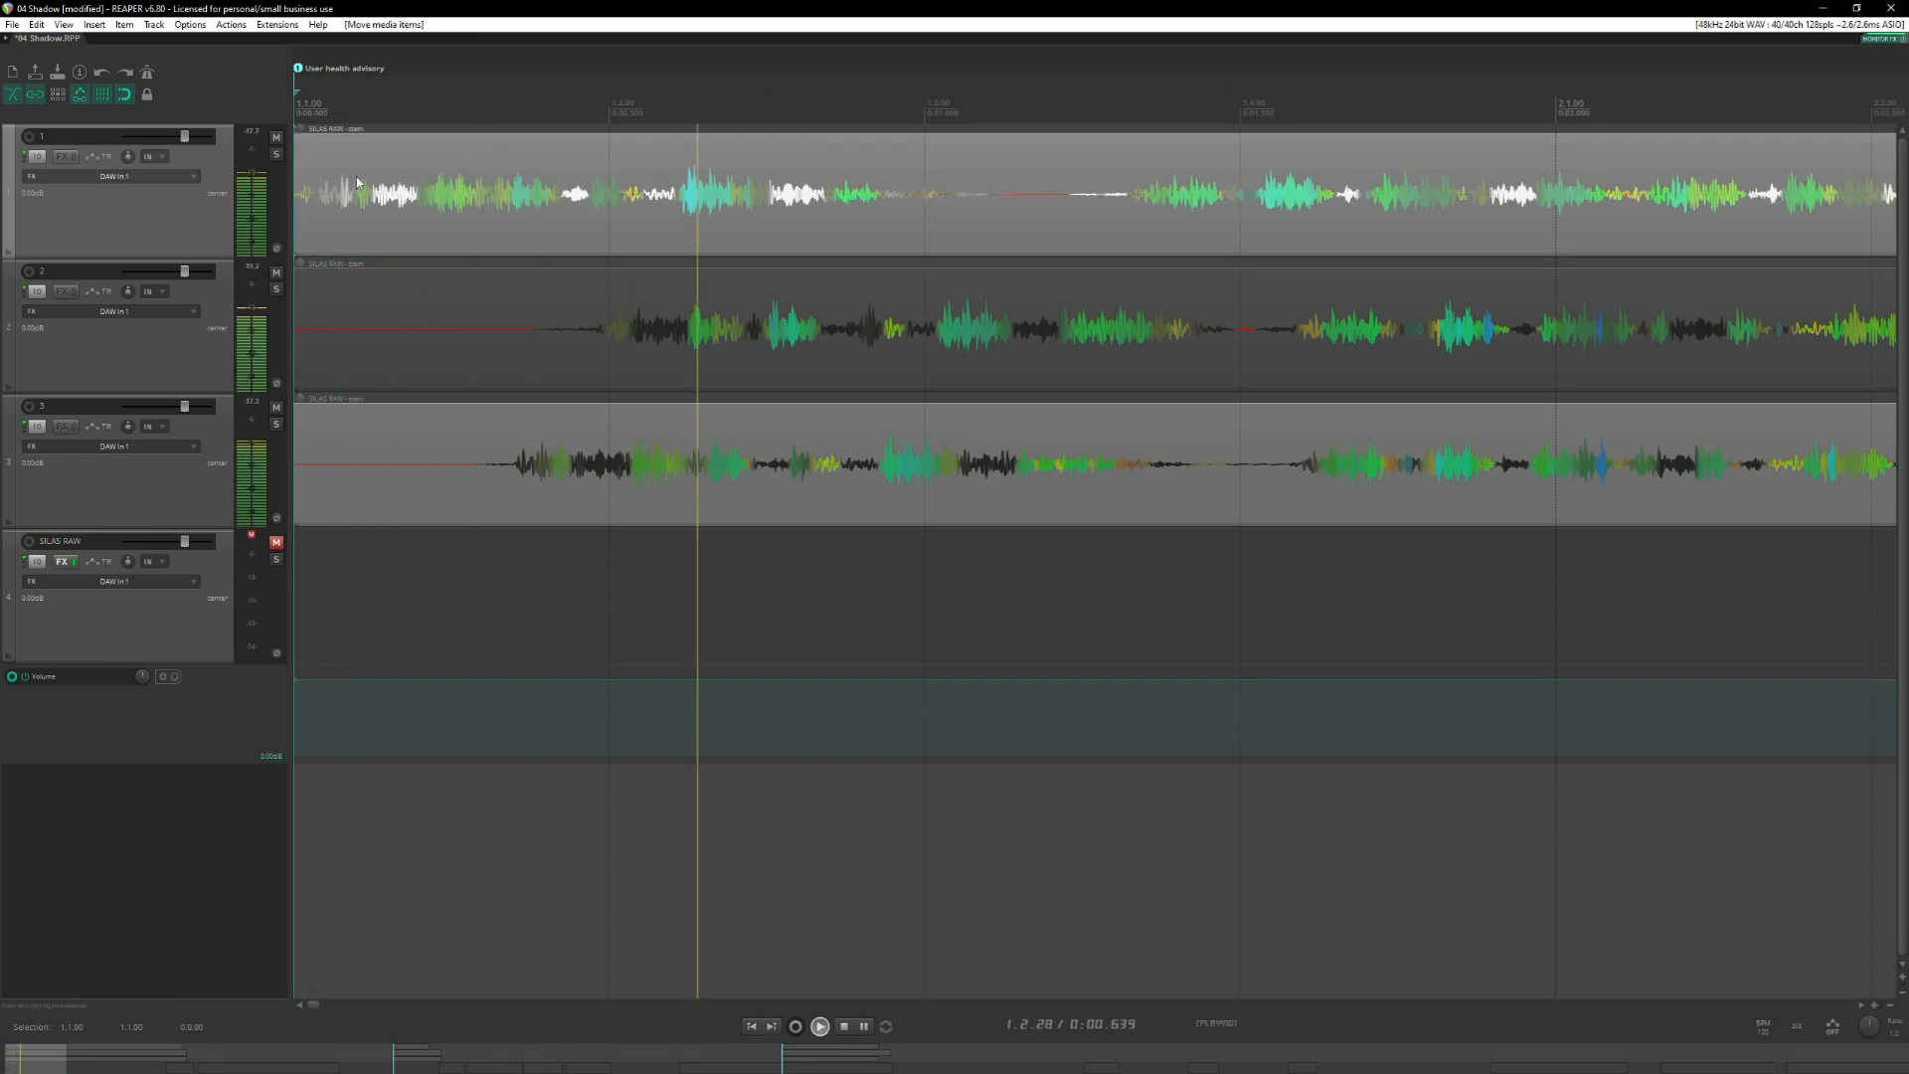
{"action": "key", "text": "space"}
{"action": "left_click", "coordinate": [276, 154]}
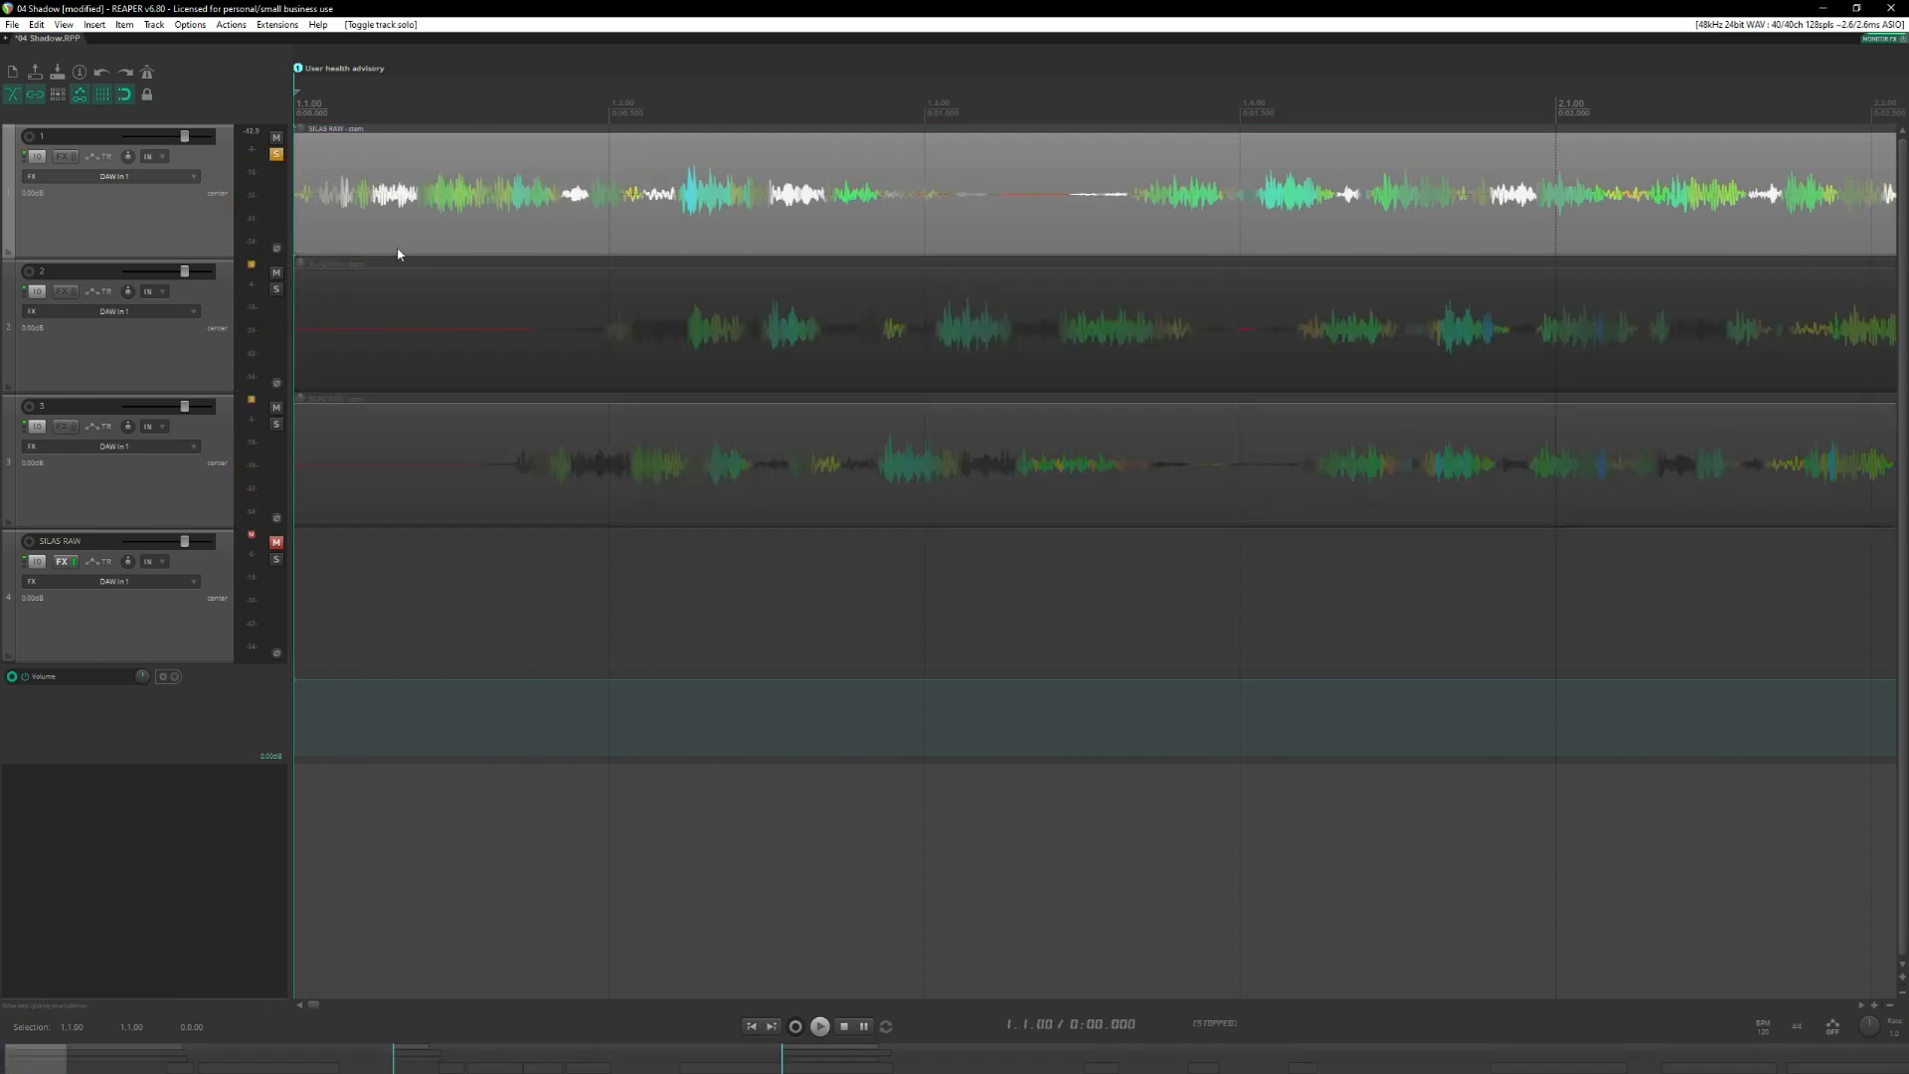
{"action": "key", "text": "space"}
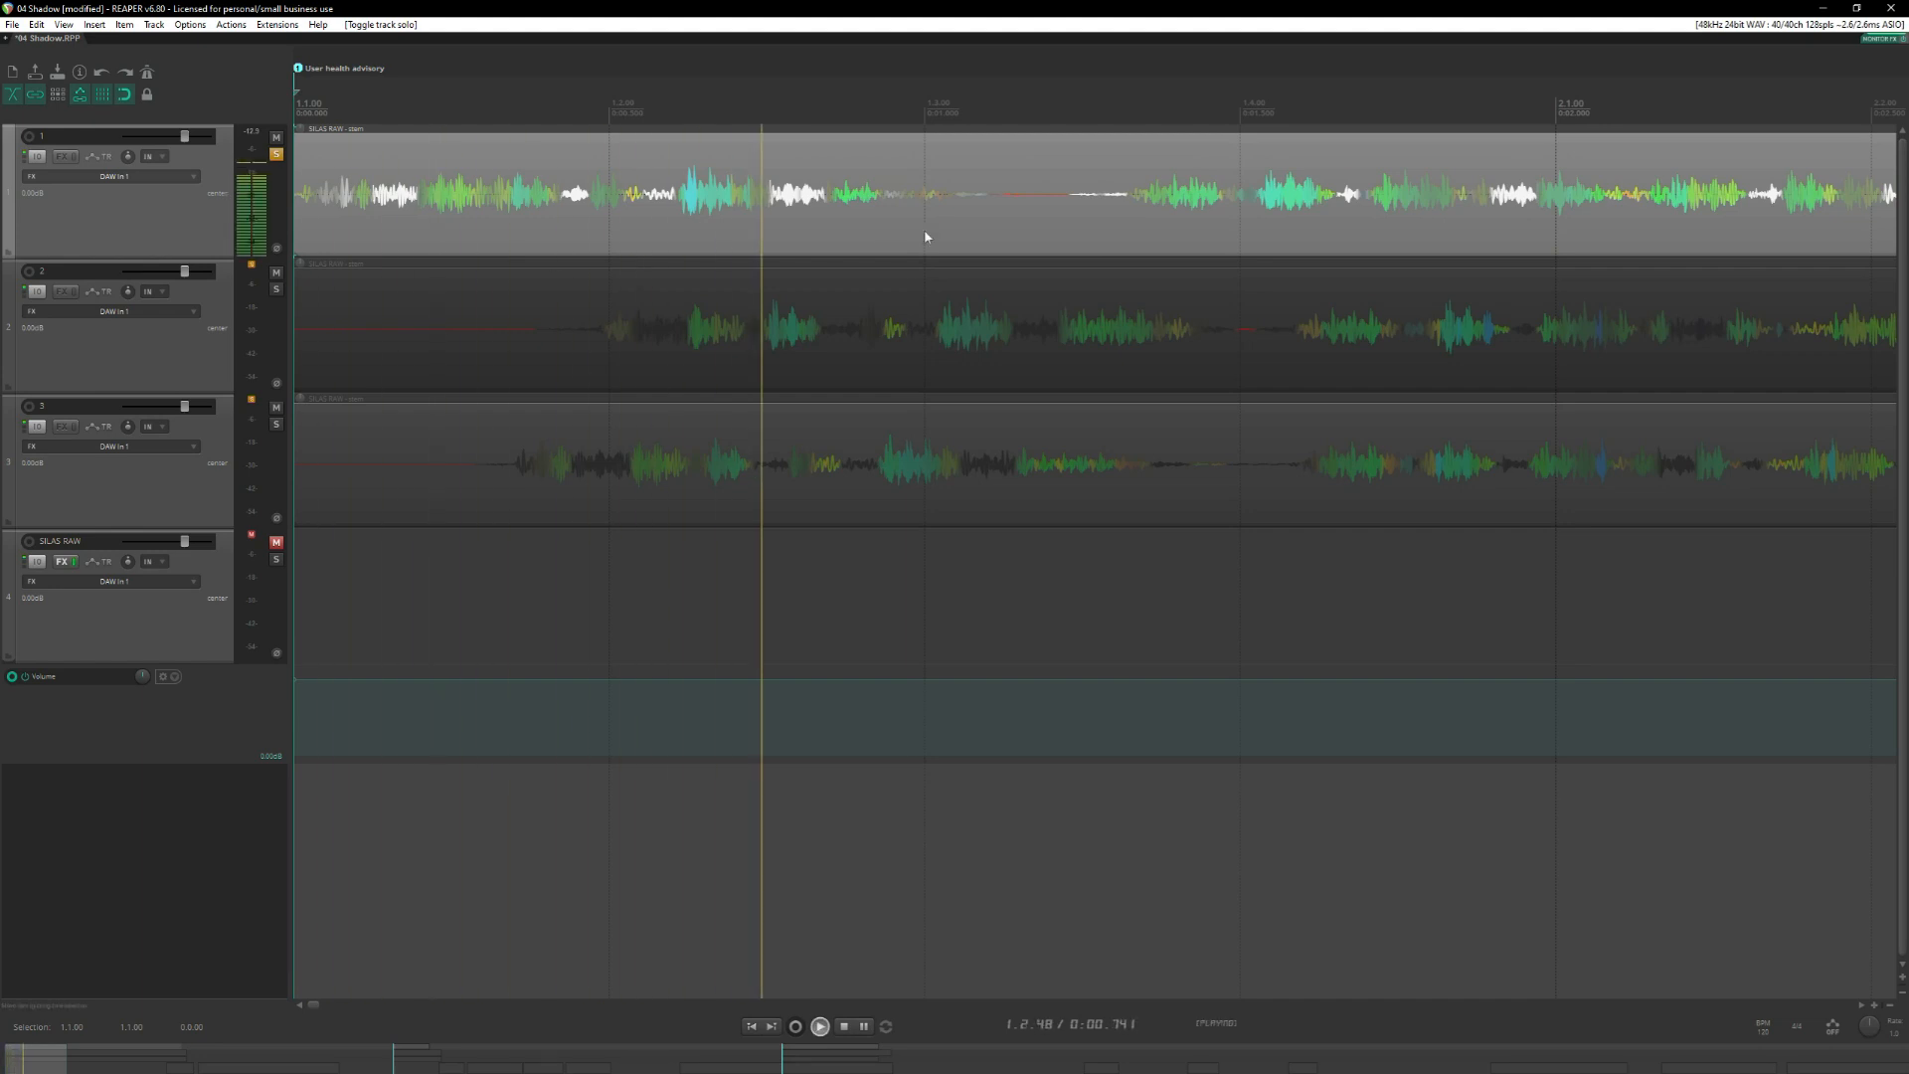
{"action": "scroll", "coordinate": [924, 237], "scroll_direction": "down", "scroll_amount": 2}
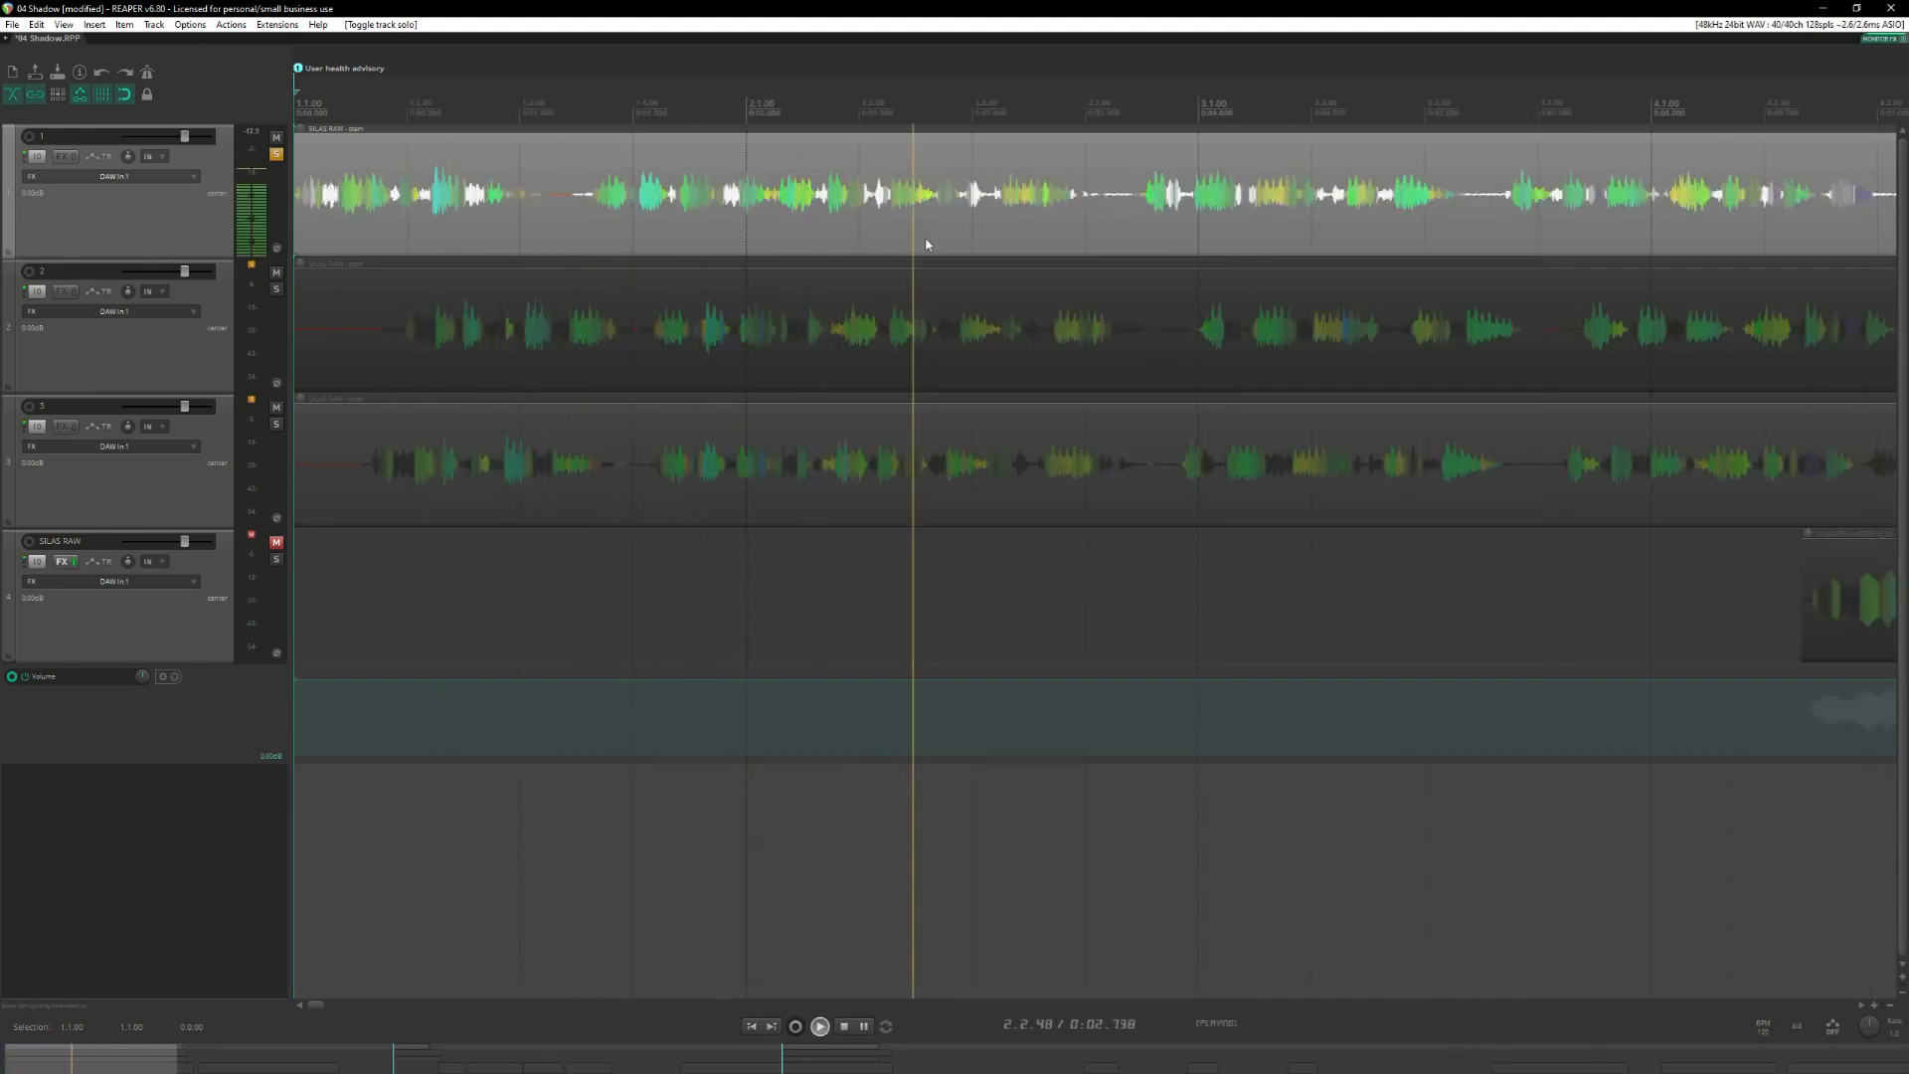
{"action": "key", "text": "space"}
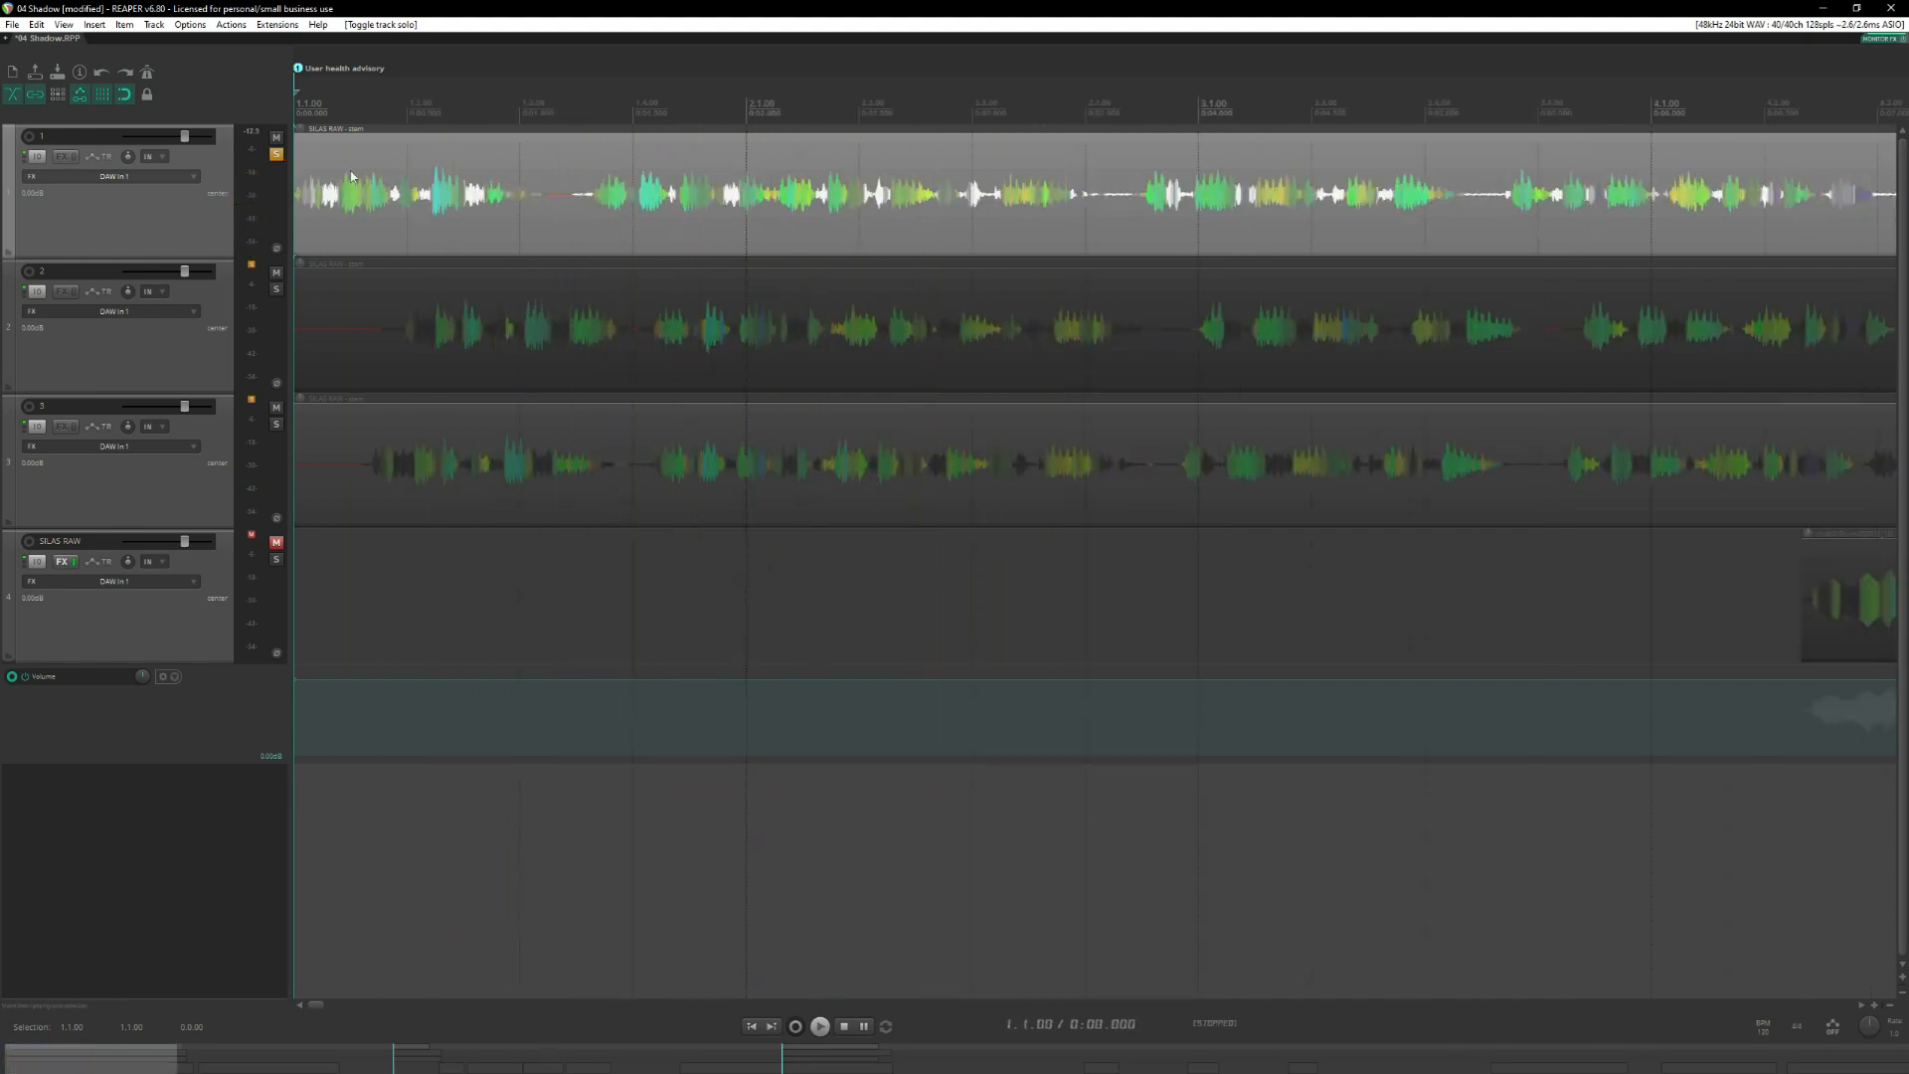
Add a very short fade-in to the start of track 1's first item.
{"action": "scroll", "coordinate": [351, 177], "scroll_direction": "up", "scroll_amount": 8}
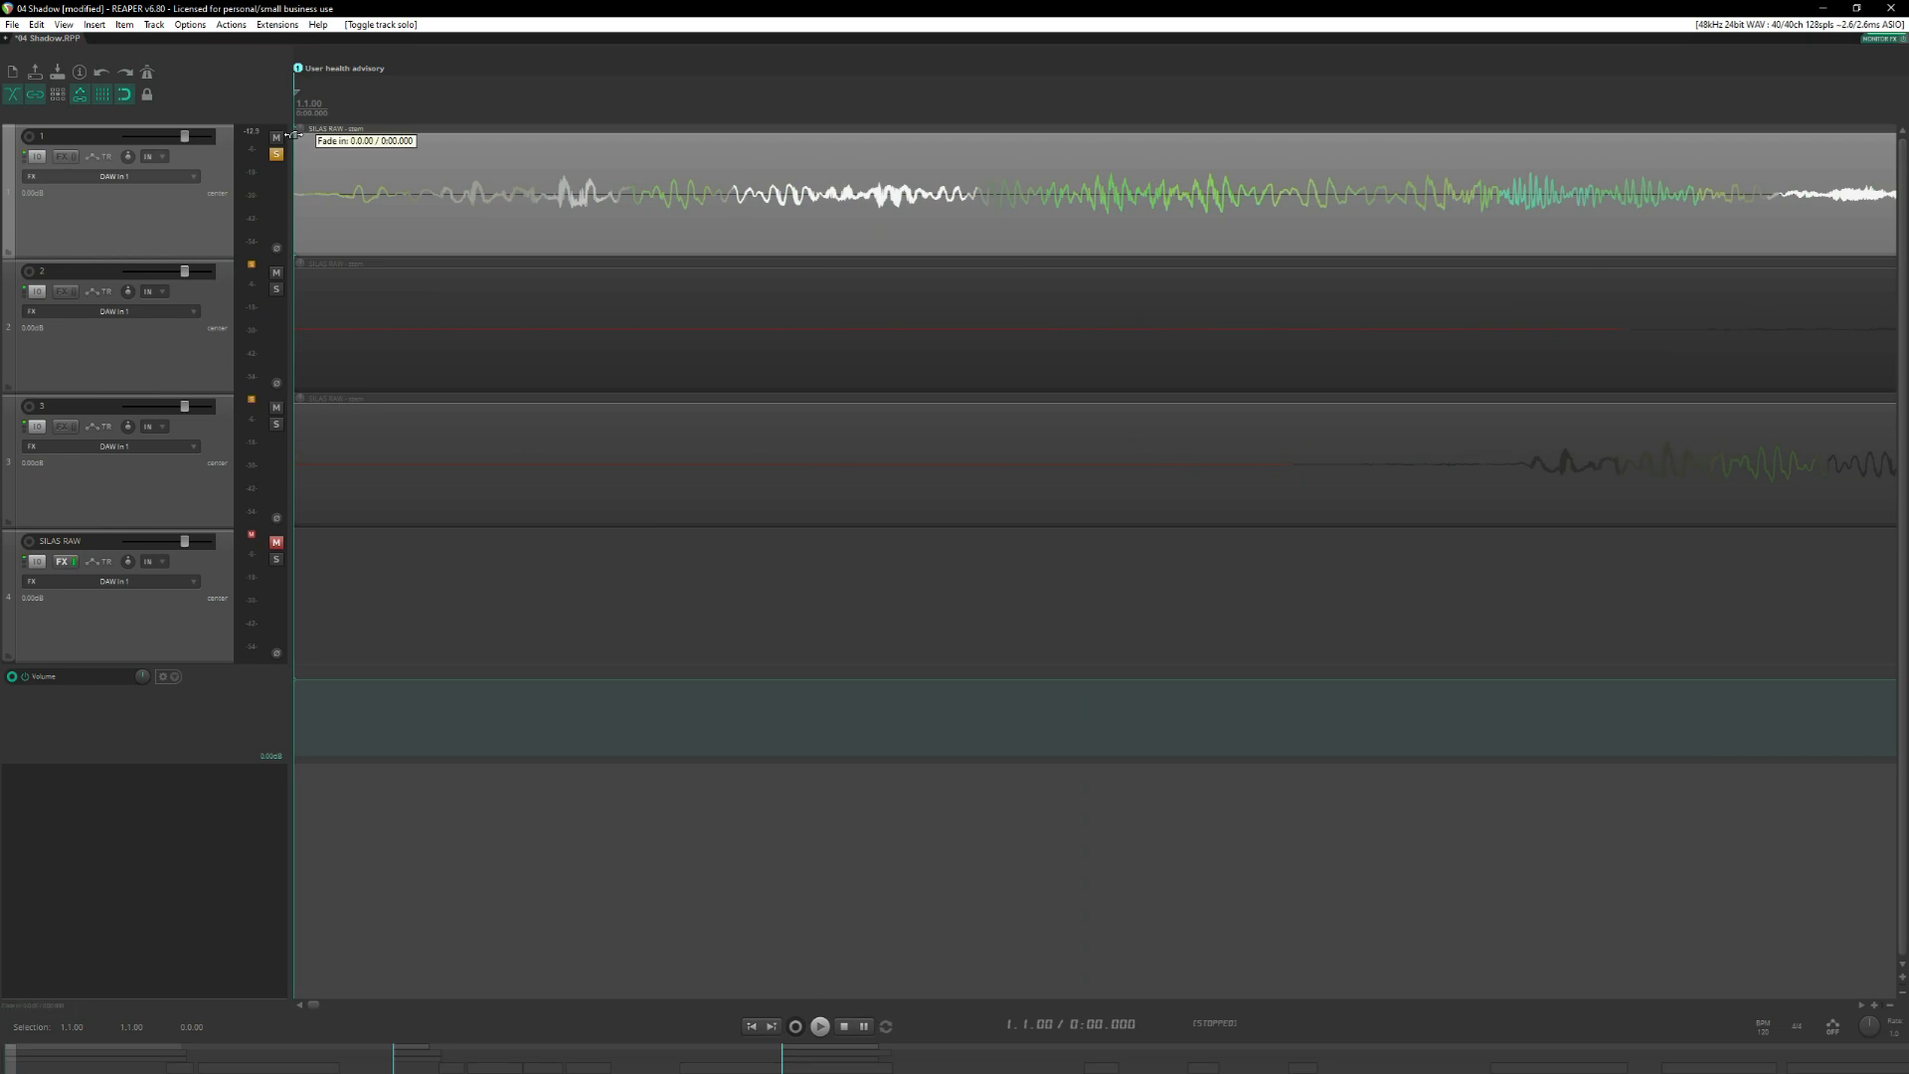
{"action": "left_click_drag", "start_coordinate": [288, 135], "coordinate": [299, 137]}
{"action": "scroll", "coordinate": [604, 189], "scroll_direction": "down", "scroll_amount": 8}
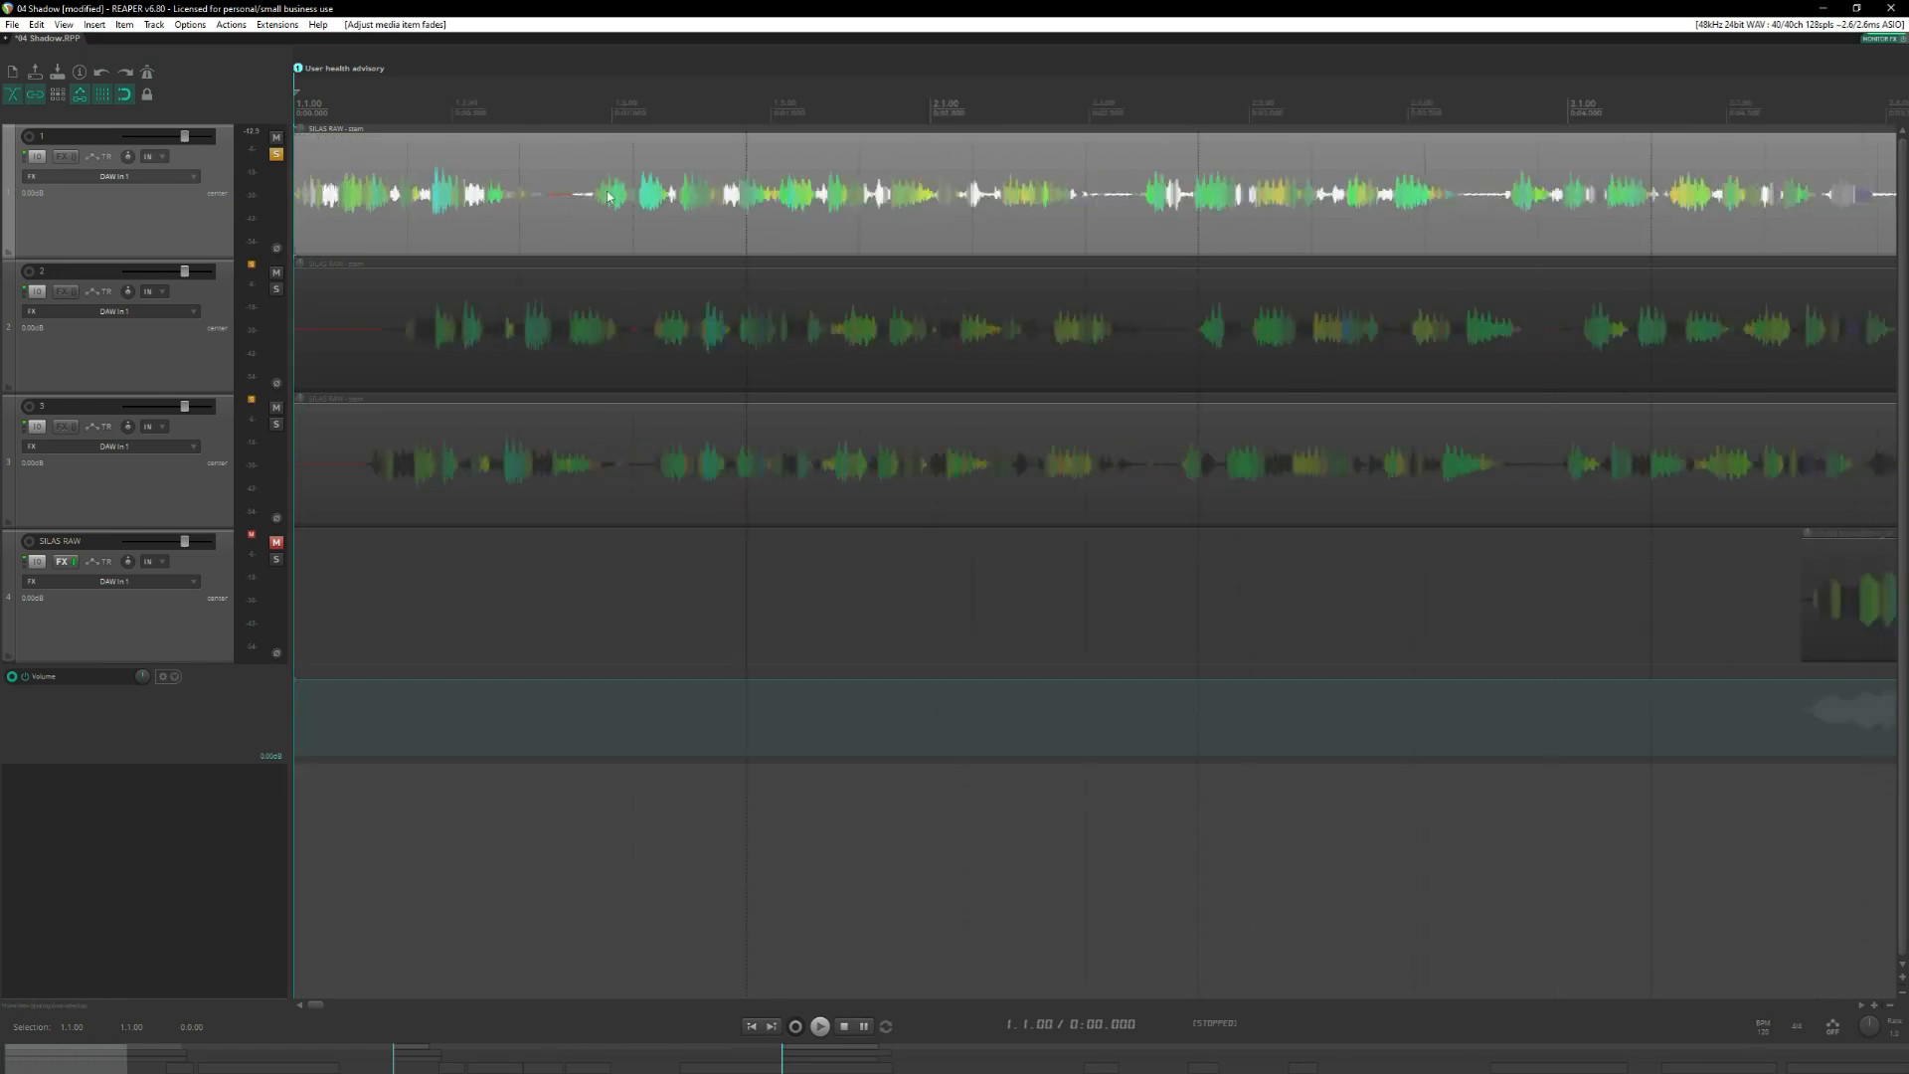
Audition the end of track 1's first item, trim it back to 4.3.00 and add a short fade-out.
{"action": "scroll", "coordinate": [843, 187], "scroll_direction": "up", "scroll_amount": 8}
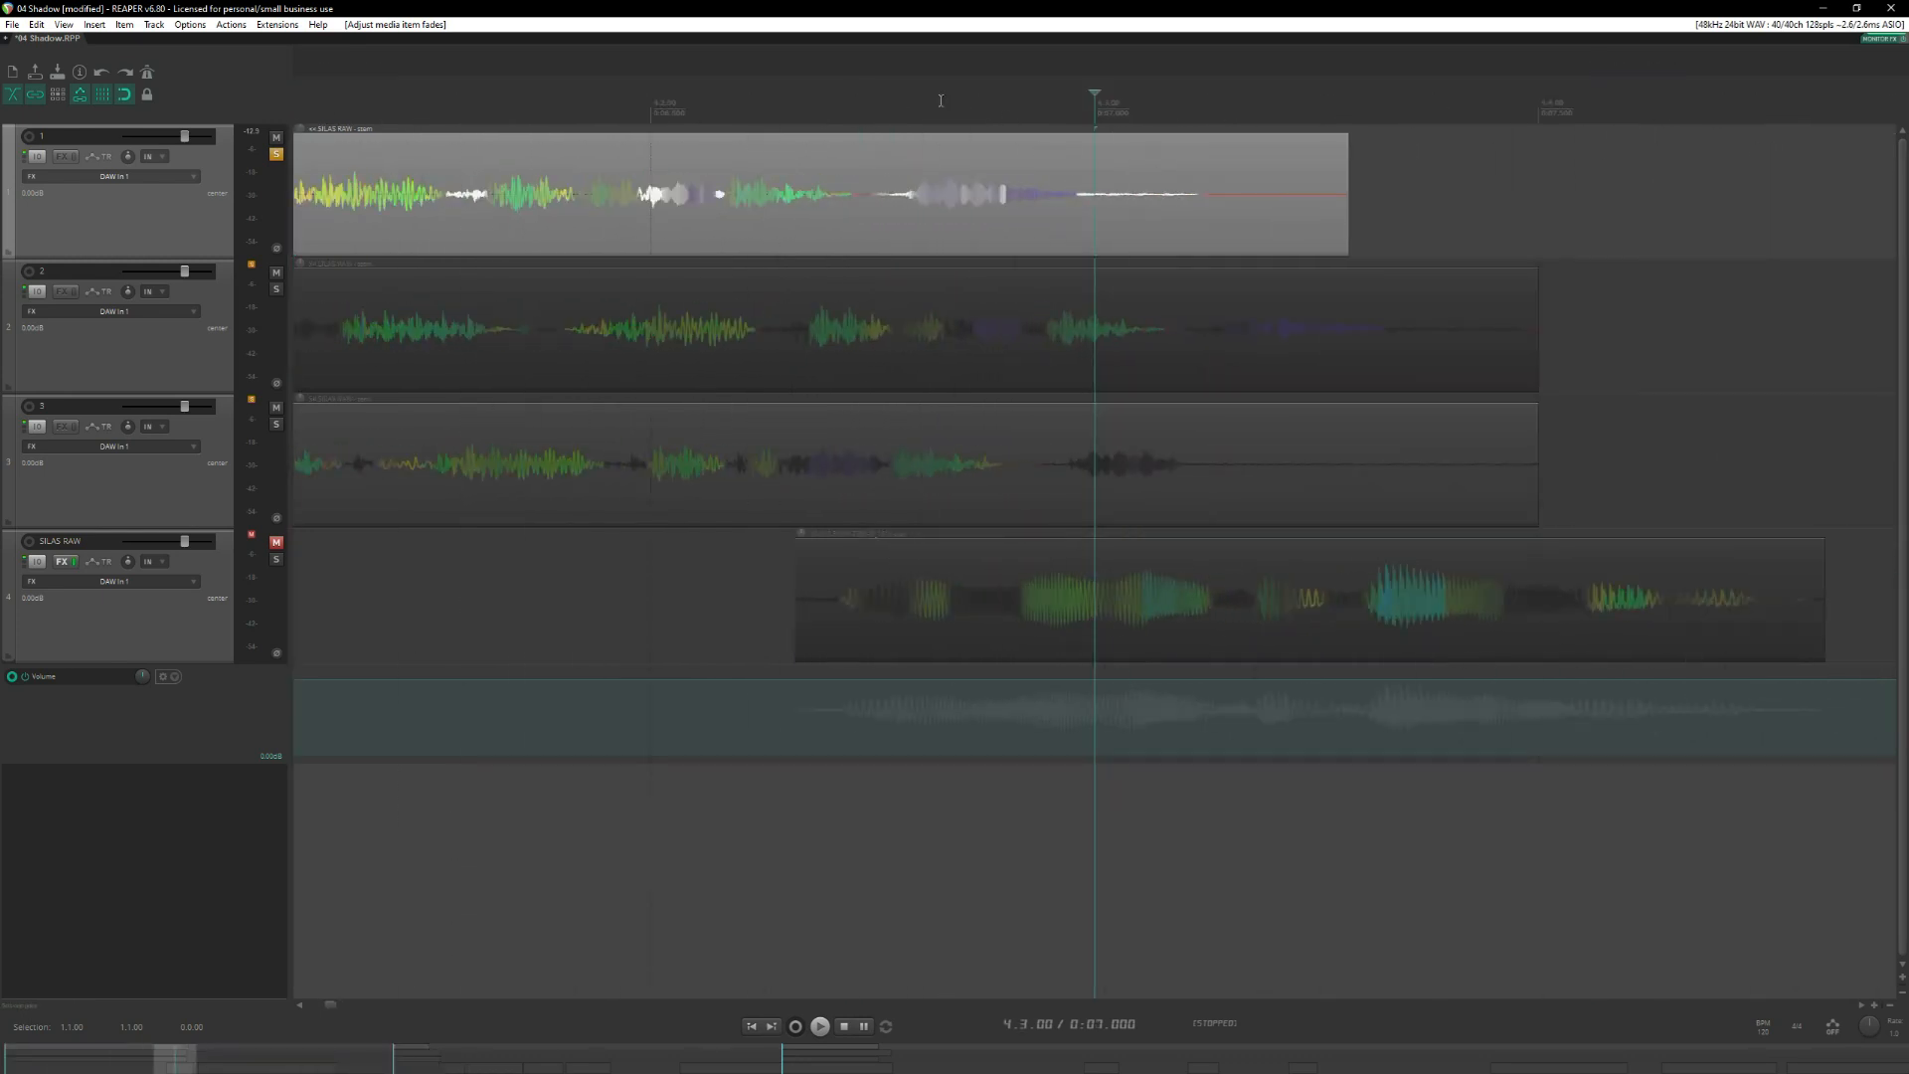
{"action": "left_click", "coordinate": [819, 96]}
{"action": "key", "text": "space"}
{"action": "key", "text": "space"}
{"action": "left_click_drag", "start_coordinate": [1347, 187], "coordinate": [1075, 211]}
{"action": "left_click_drag", "start_coordinate": [1092, 137], "coordinate": [1096, 221]}
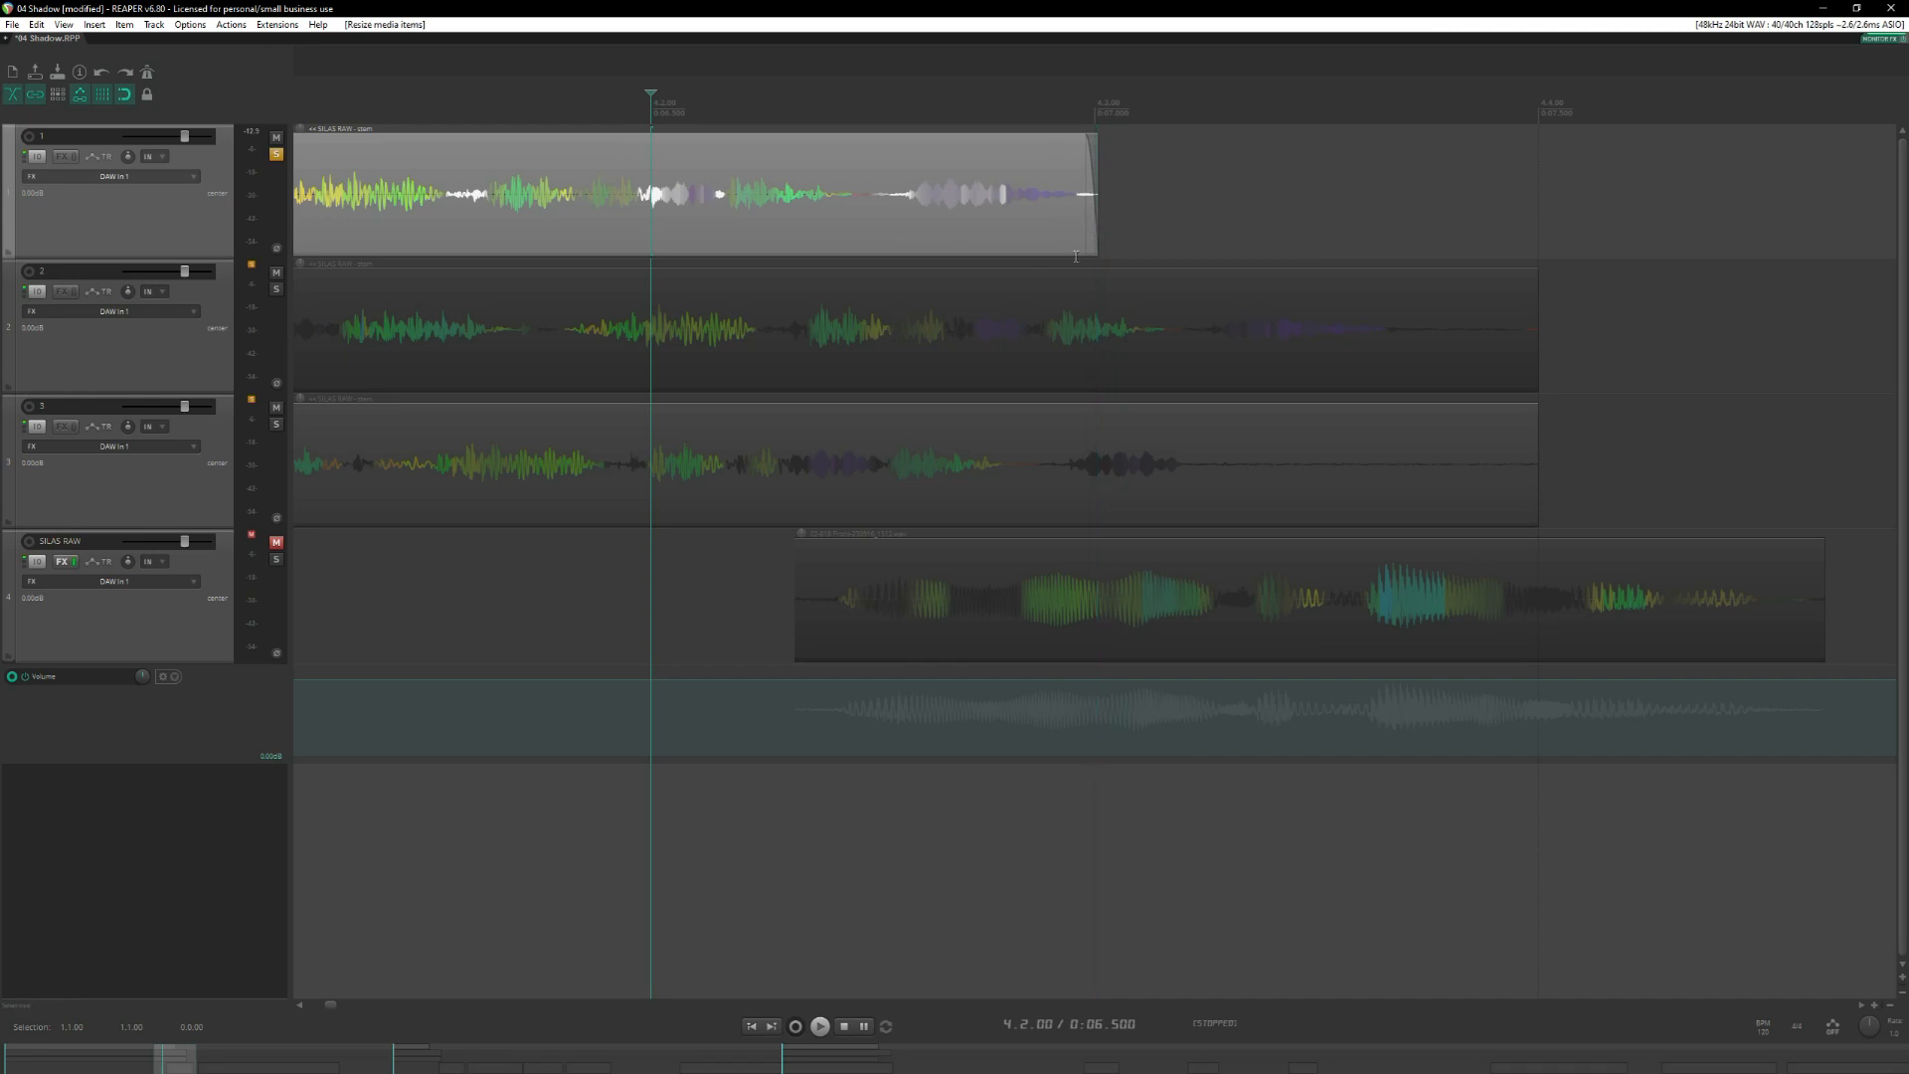
Audition track 1's first item from the User health advisory marker through to its end.
{"action": "scroll", "coordinate": [1084, 285], "scroll_direction": "down", "scroll_amount": 5}
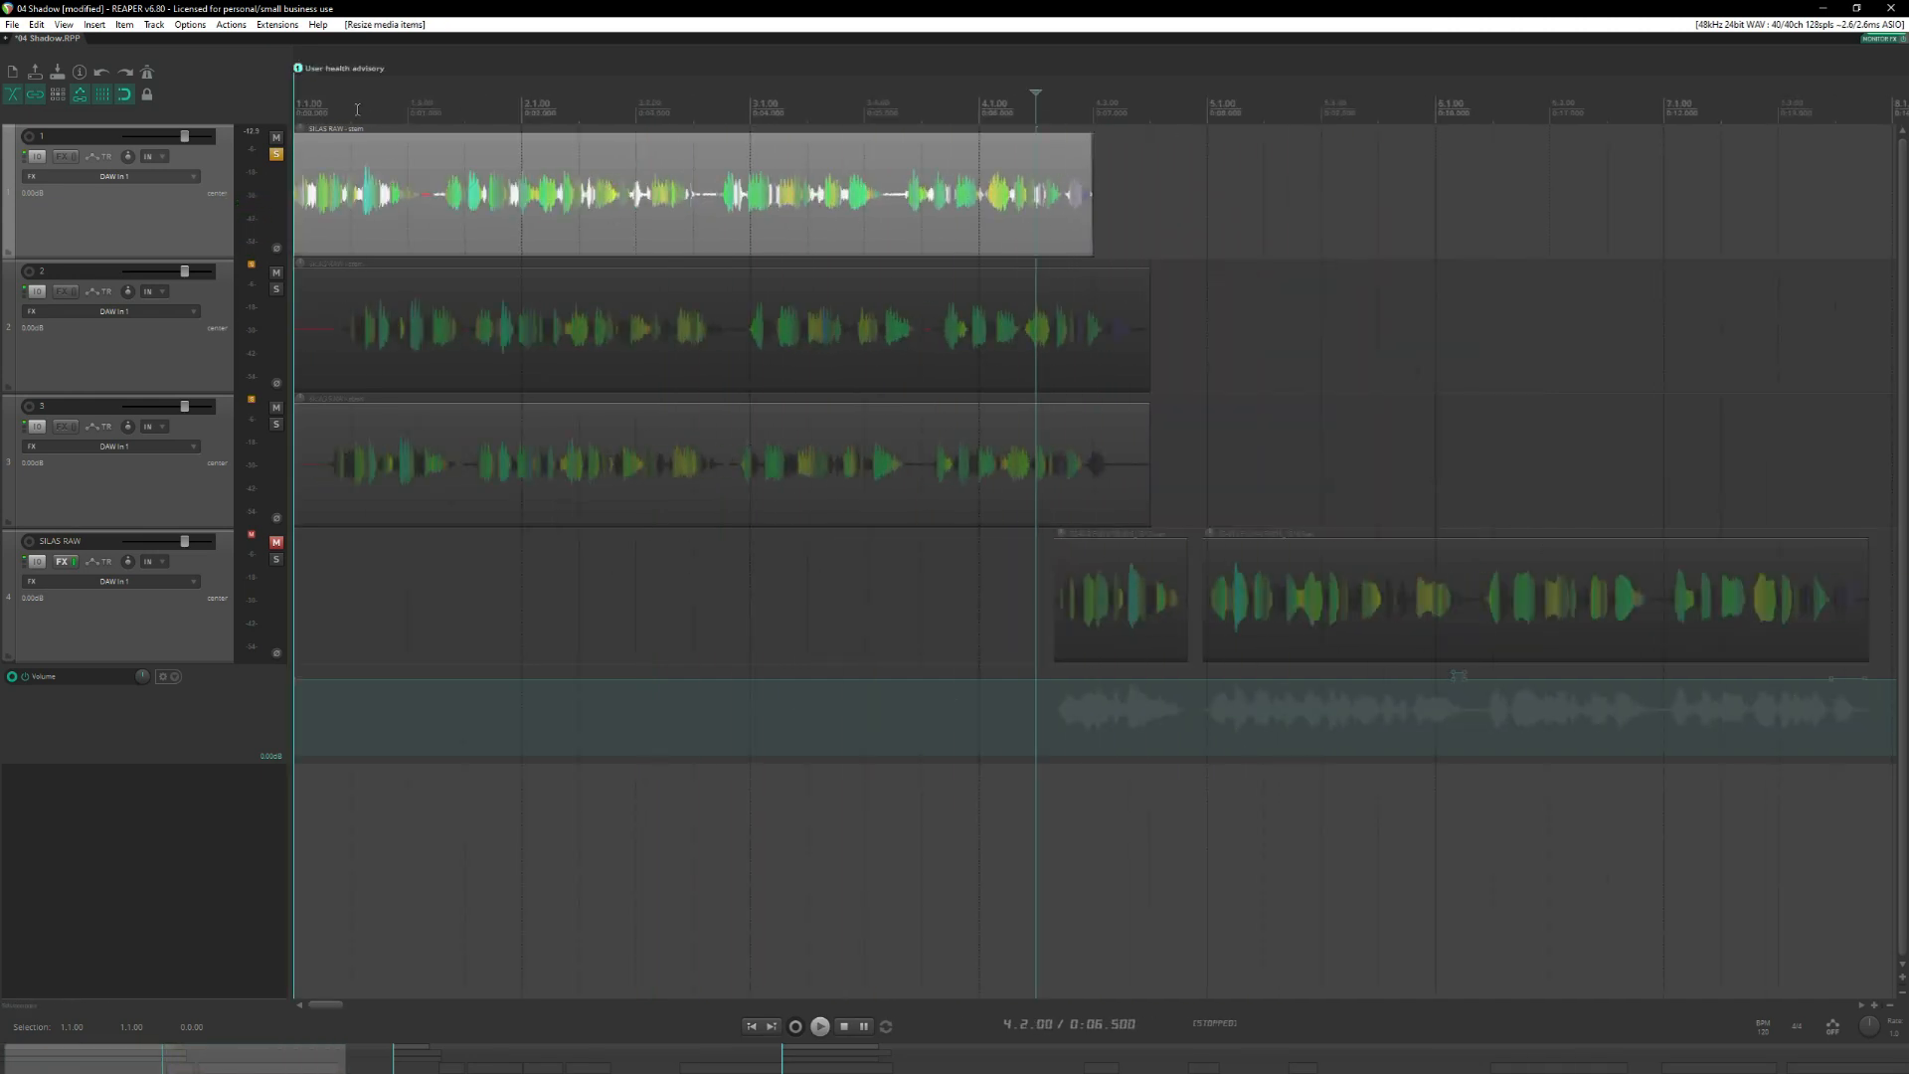
{"action": "left_click", "coordinate": [299, 108]}
{"action": "key", "text": "space"}
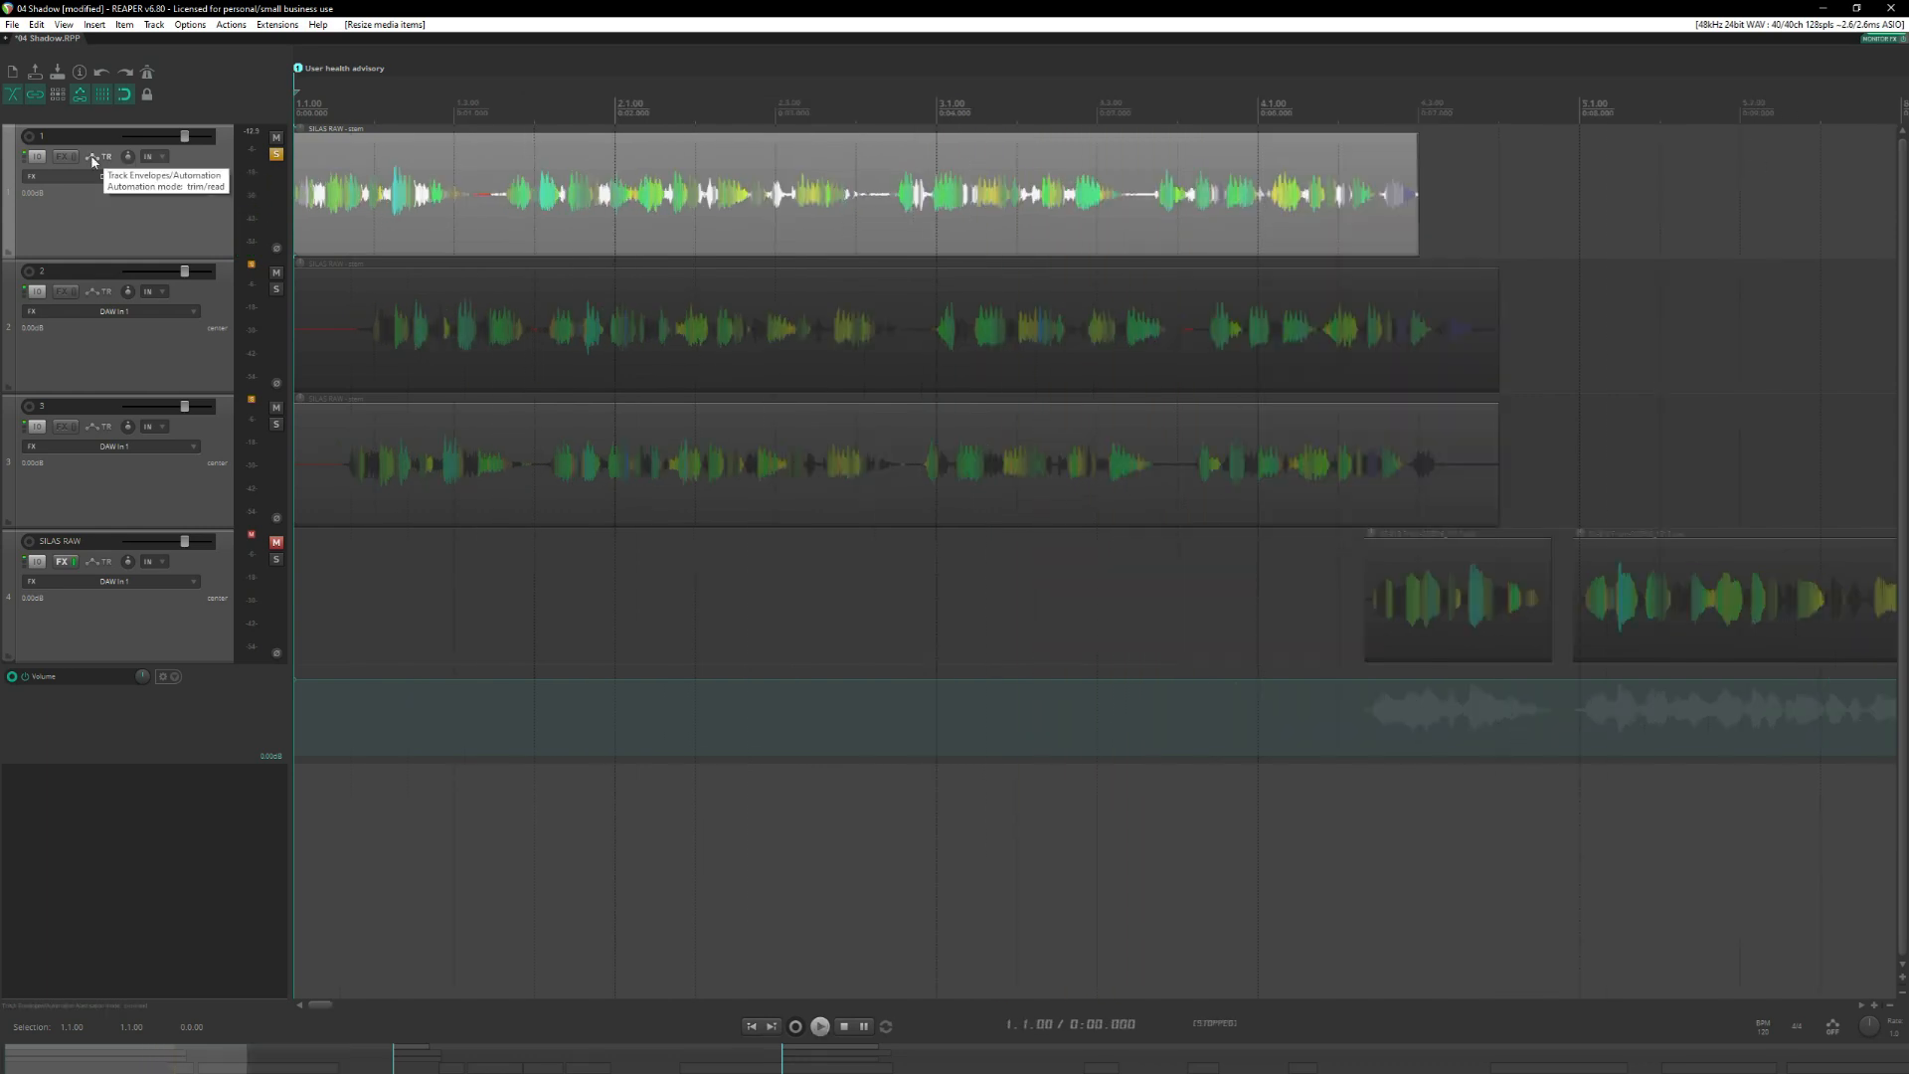
Enable the Volume envelope for track 1 and close the envelope settings.
{"action": "left_click", "coordinate": [92, 158]}
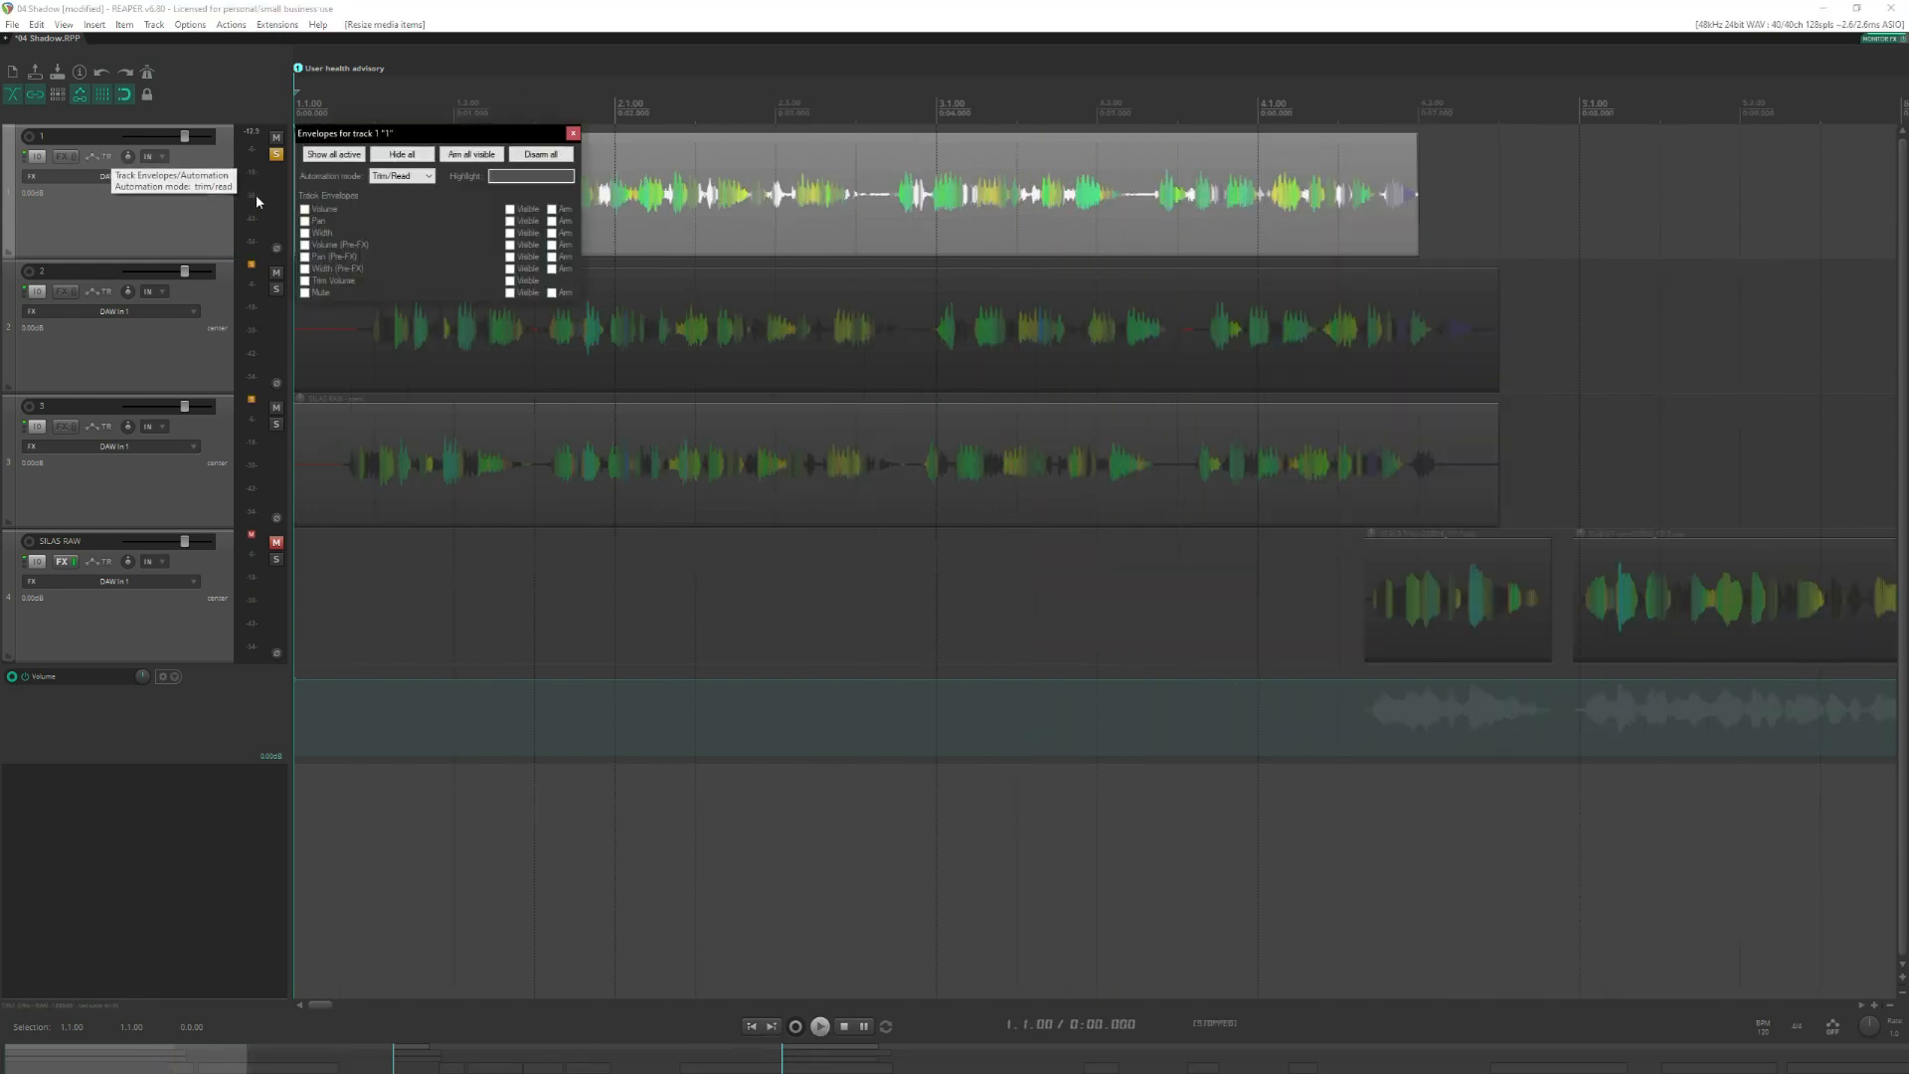
{"action": "left_click", "coordinate": [304, 210]}
{"action": "left_click", "coordinate": [573, 133]}
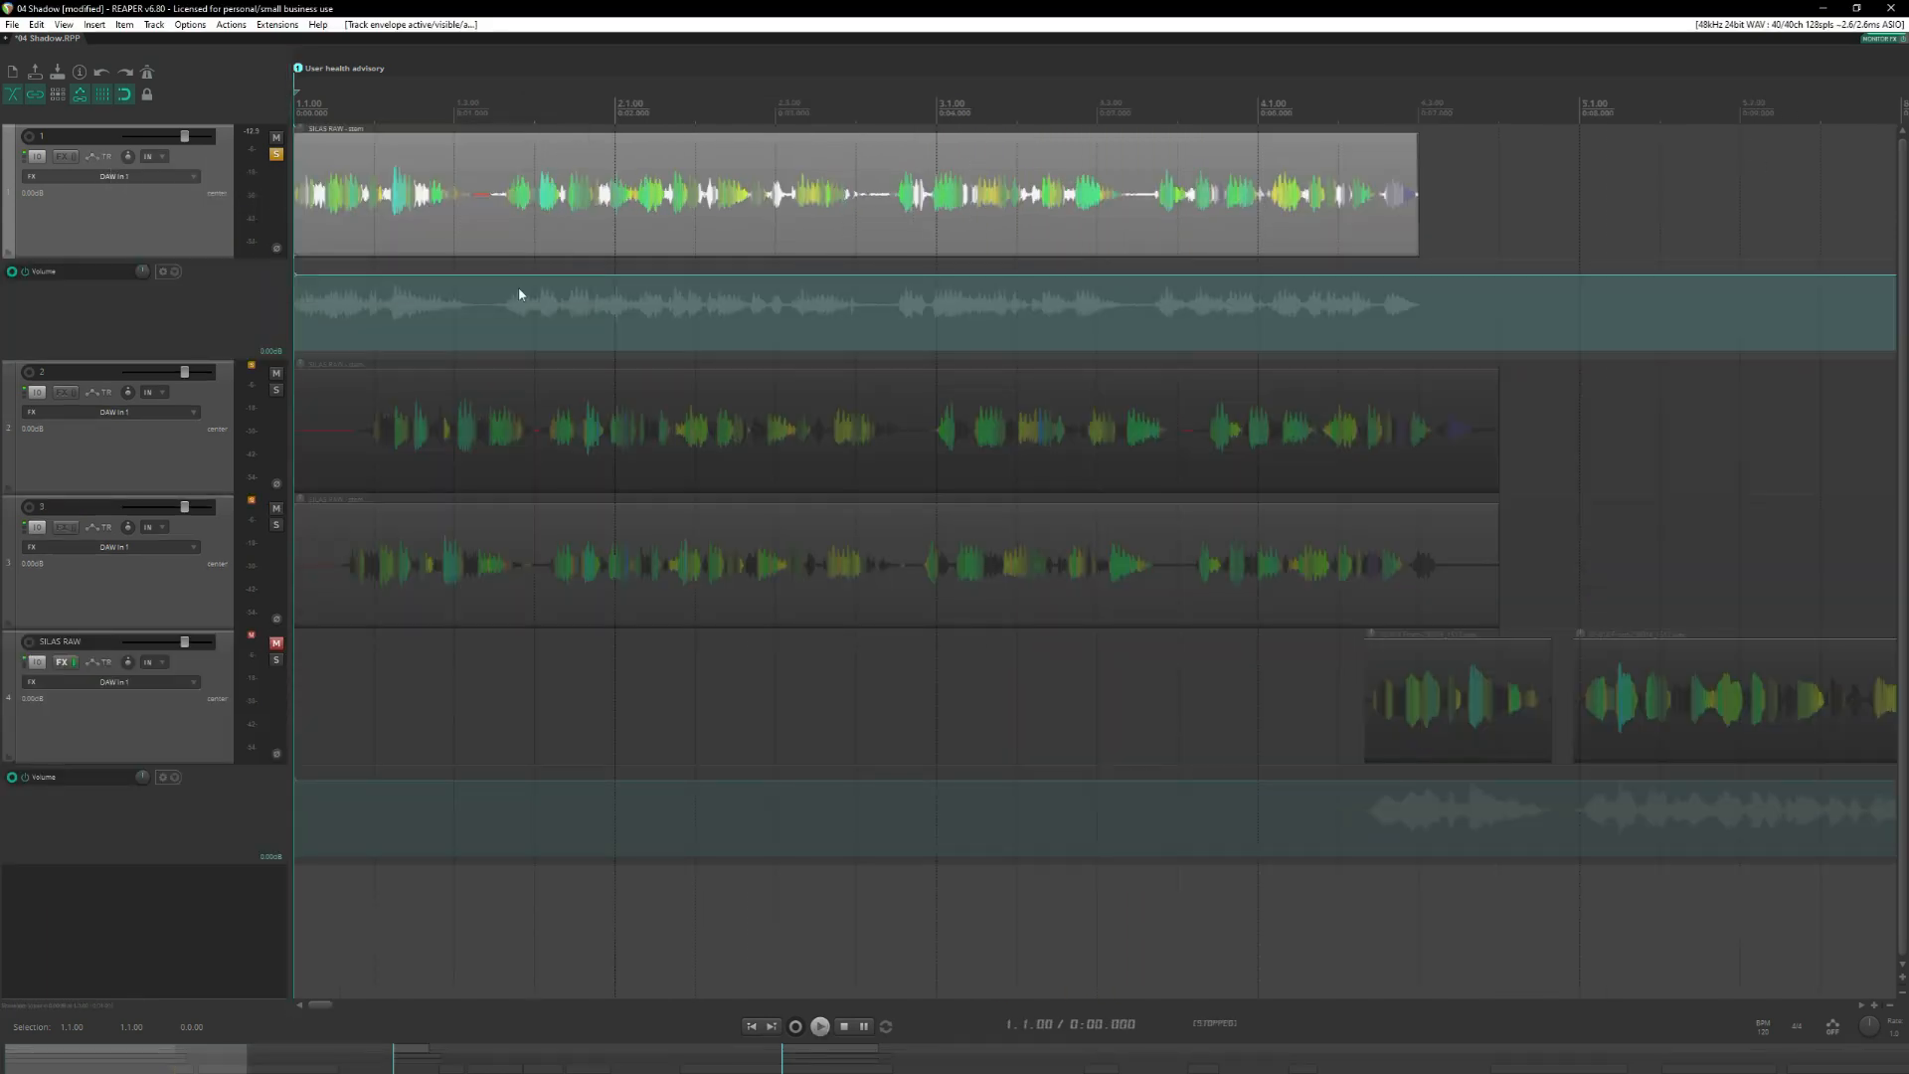
Turn off snapping and pull track 1's volume envelope down to silence across the first pause, just after 1.3.00.
{"action": "left_click", "coordinate": [474, 230]}
{"action": "scroll", "coordinate": [989, 292], "scroll_direction": "up", "scroll_amount": 5}
{"action": "scroll", "coordinate": [1147, 314], "scroll_direction": "up", "scroll_amount": 2}
{"action": "scroll", "coordinate": [1096, 324], "scroll_direction": "down", "scroll_amount": 2}
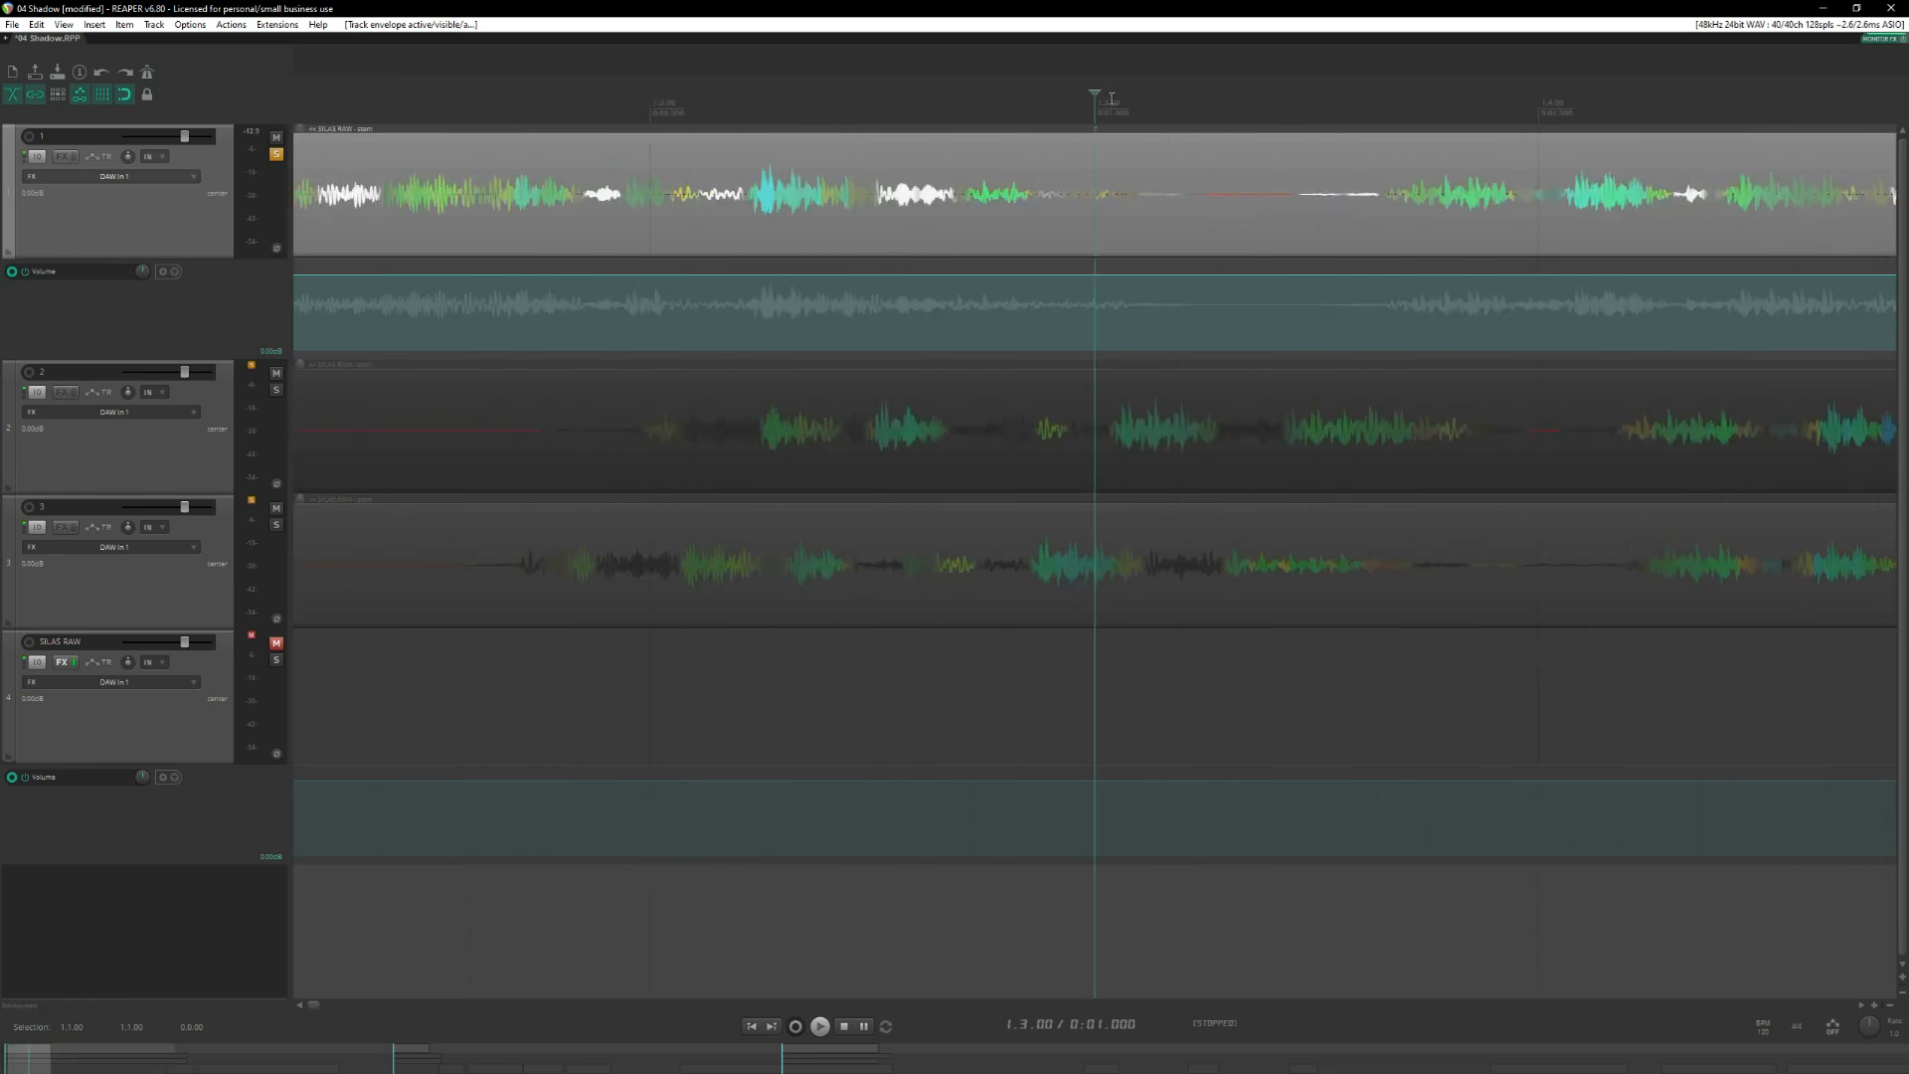
{"action": "scroll", "coordinate": [1085, 129], "scroll_direction": "right", "scroll_amount": 3}
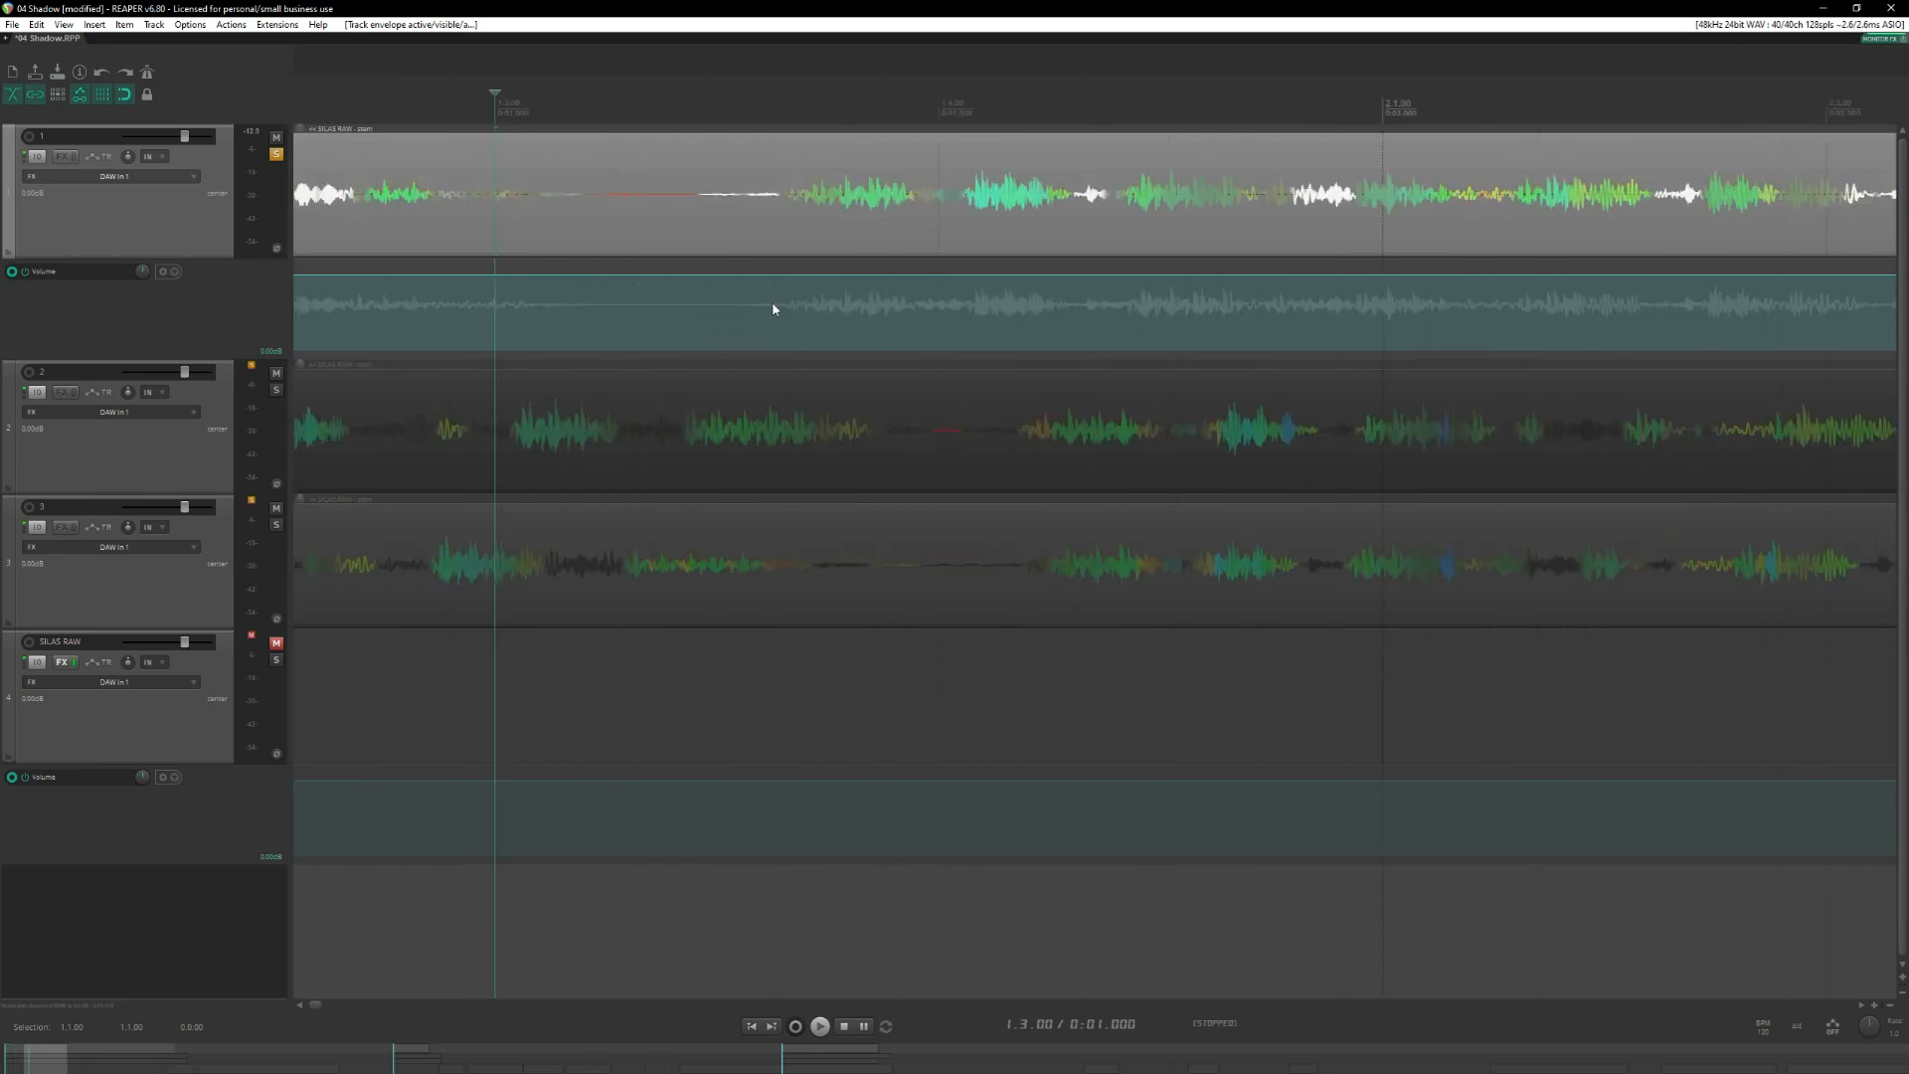
{"action": "left_click_drag", "start_coordinate": [772, 304], "coordinate": [584, 311]}
{"action": "left_click", "coordinate": [790, 101]}
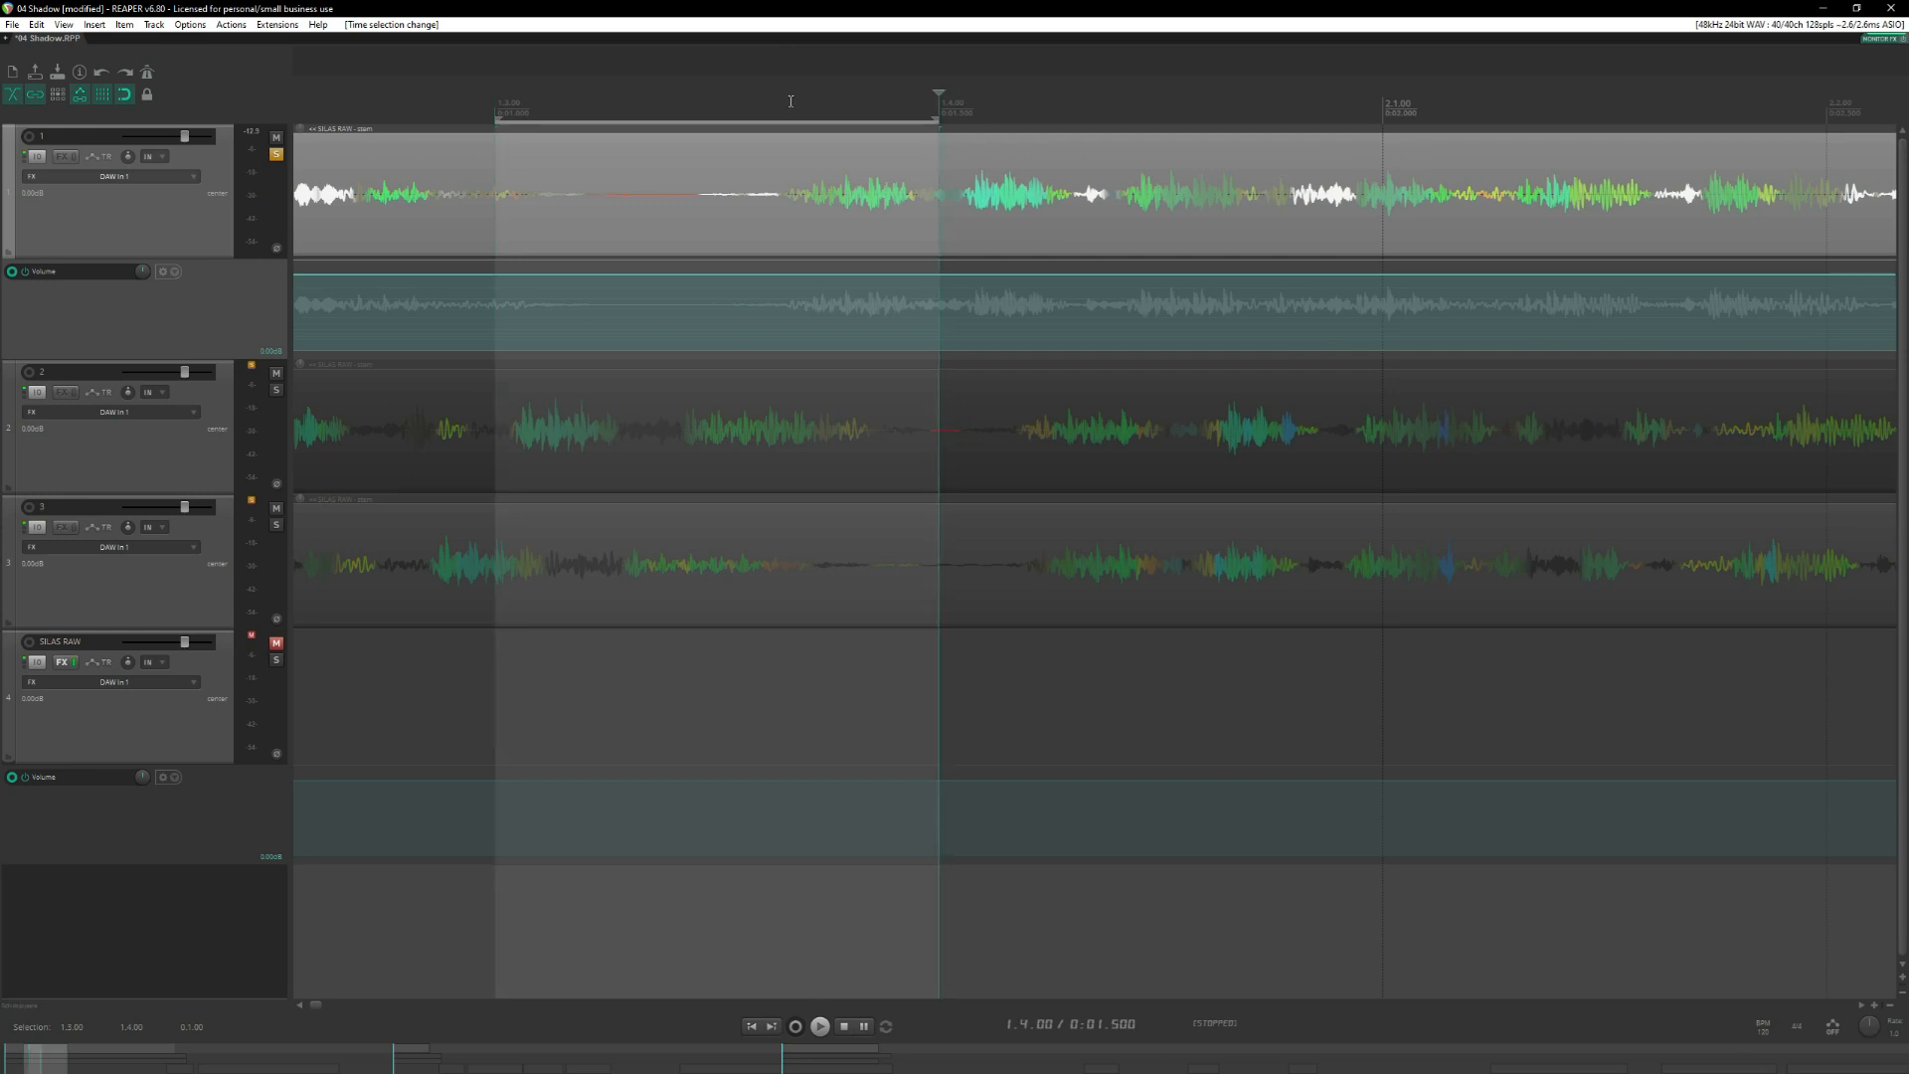
{"action": "key", "text": "Escape"}
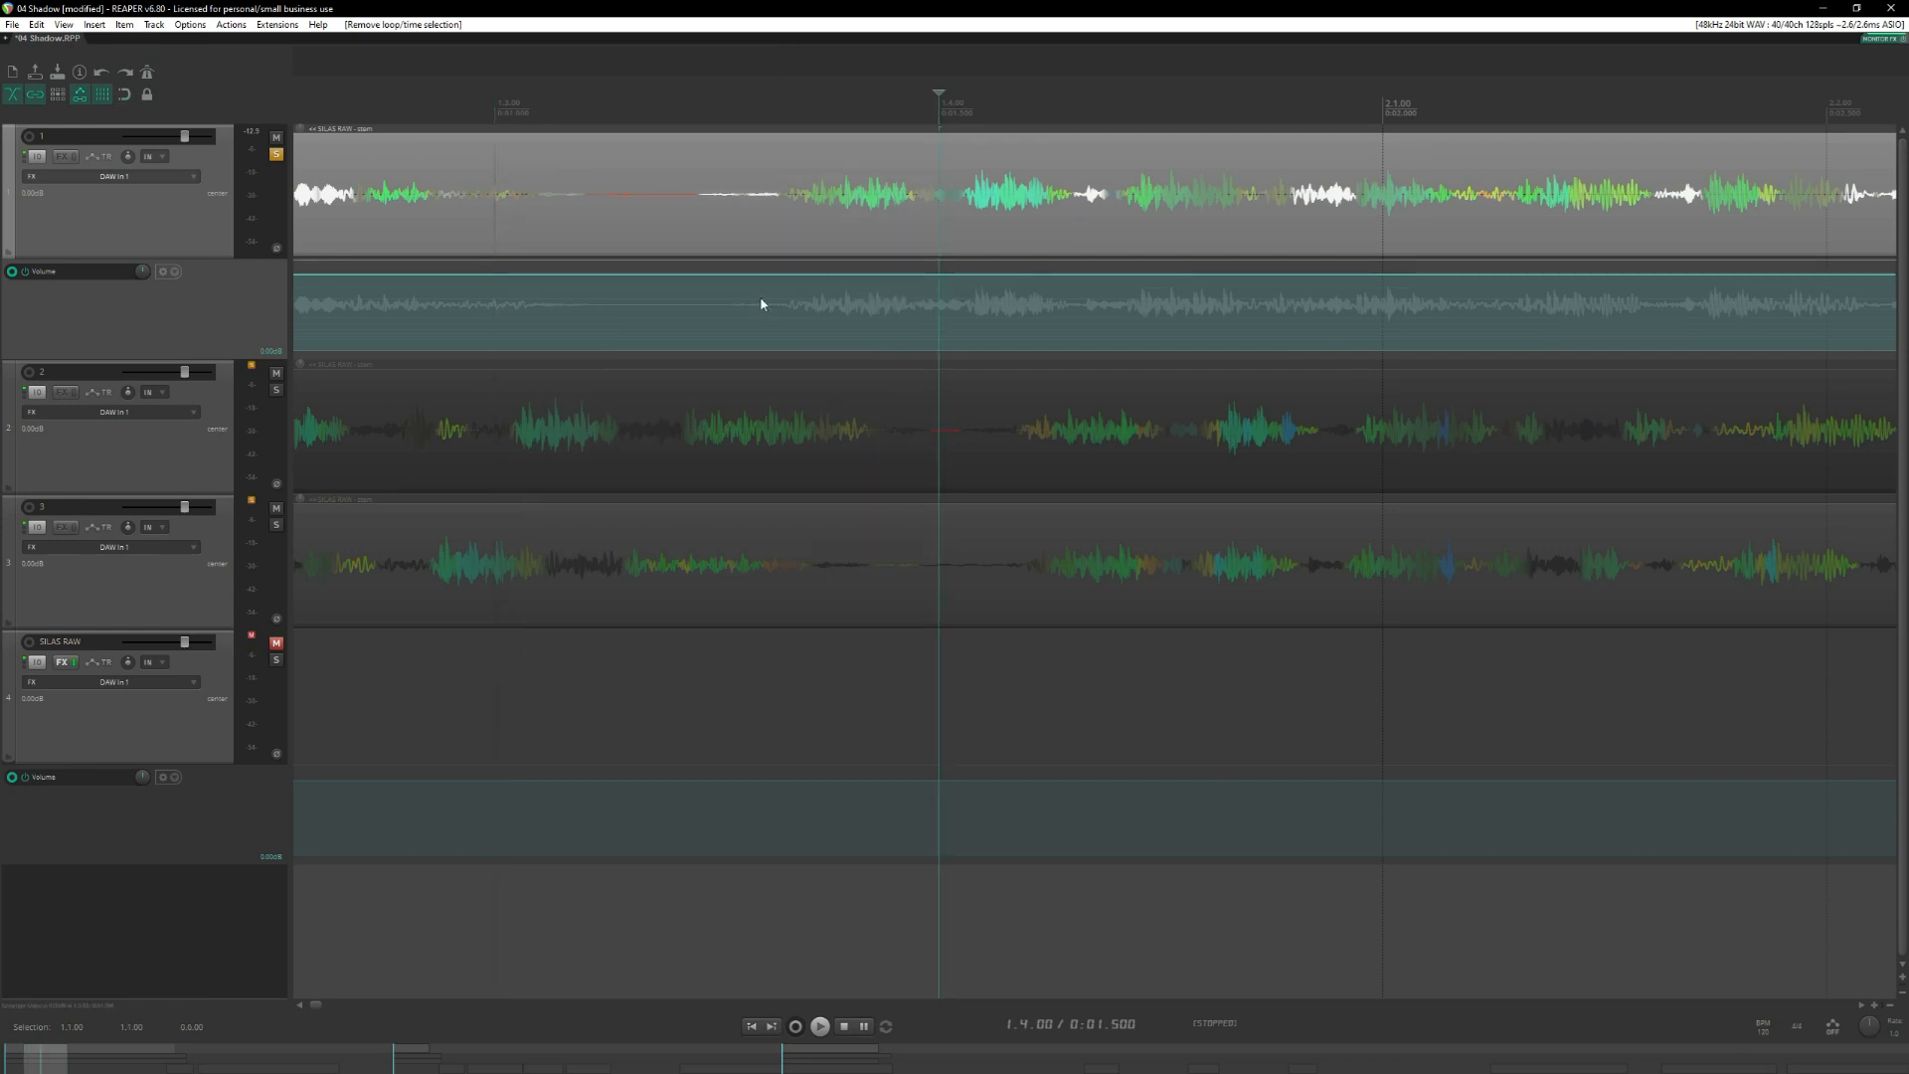
{"action": "left_click_drag", "start_coordinate": [762, 303], "coordinate": [577, 608]}
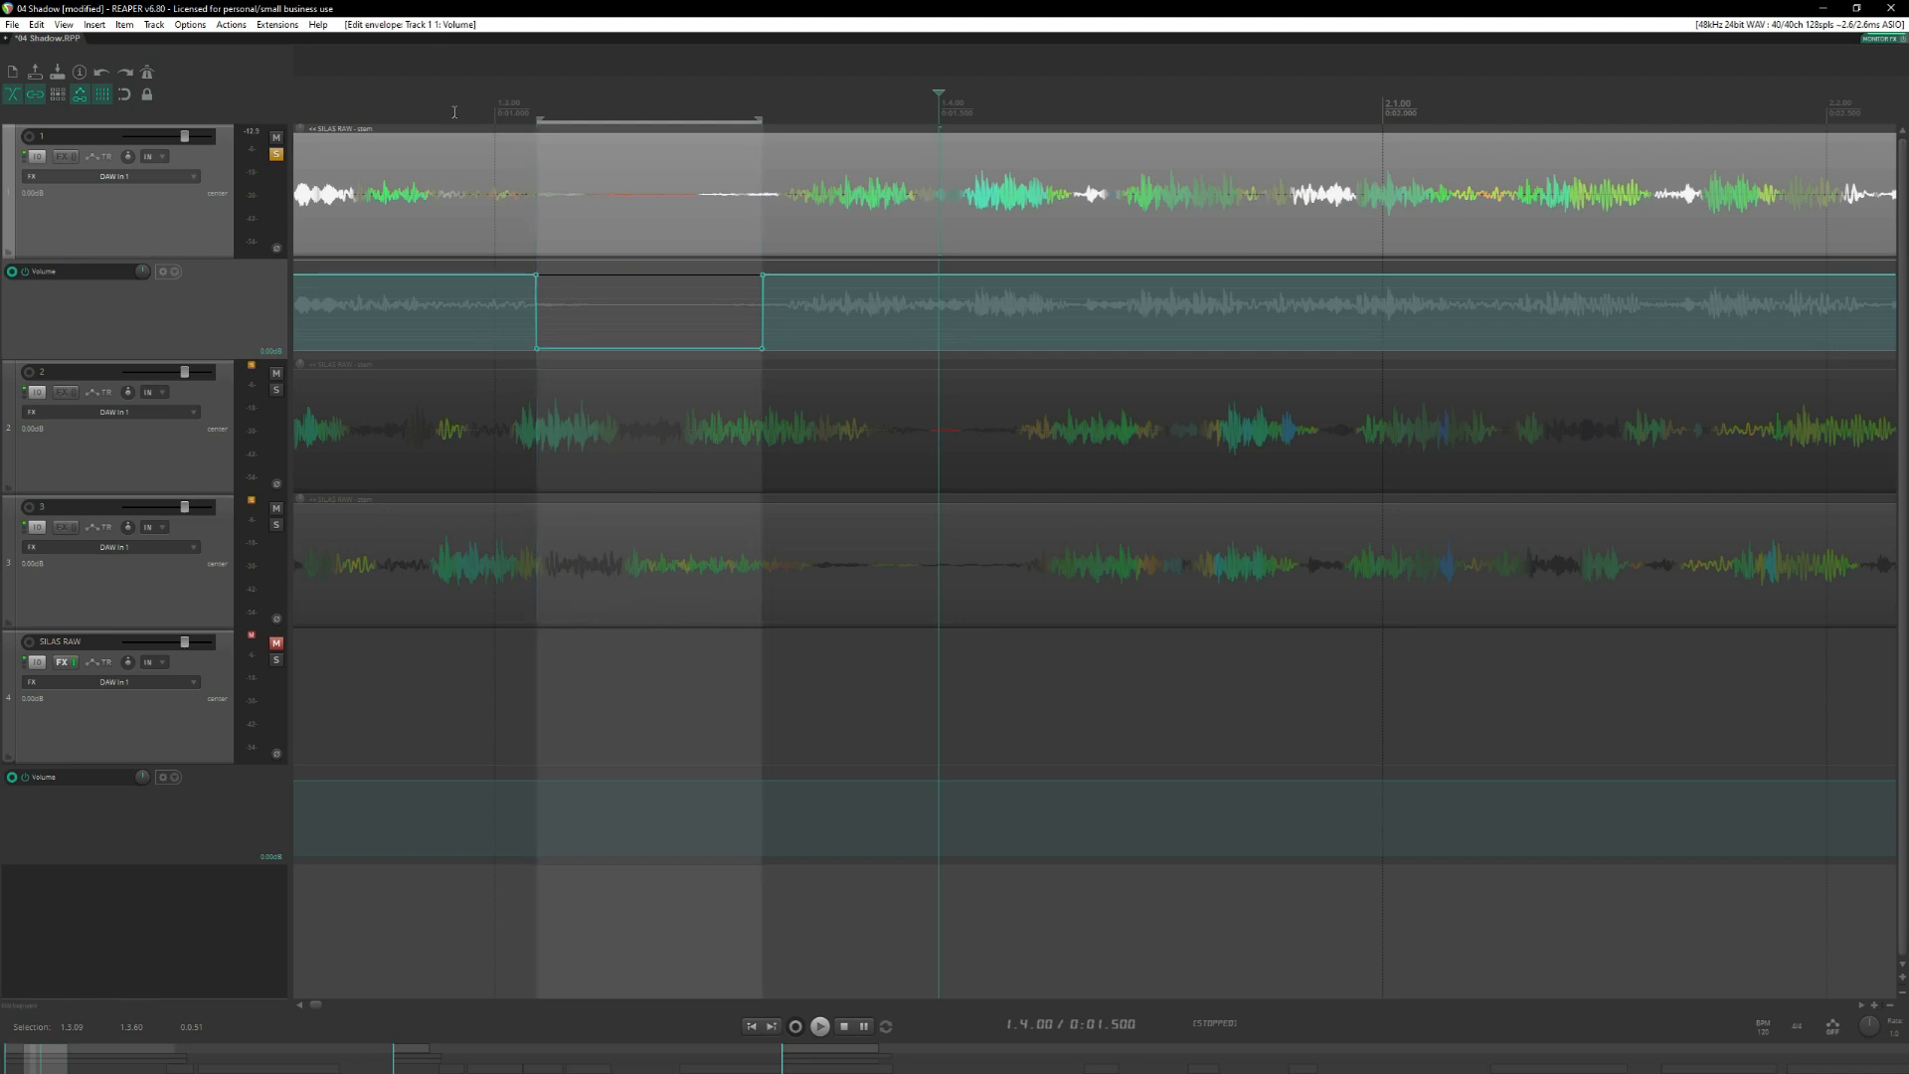
Audition track 1 across the silenced first pause and clear the time selection.
{"action": "key", "text": "space"}
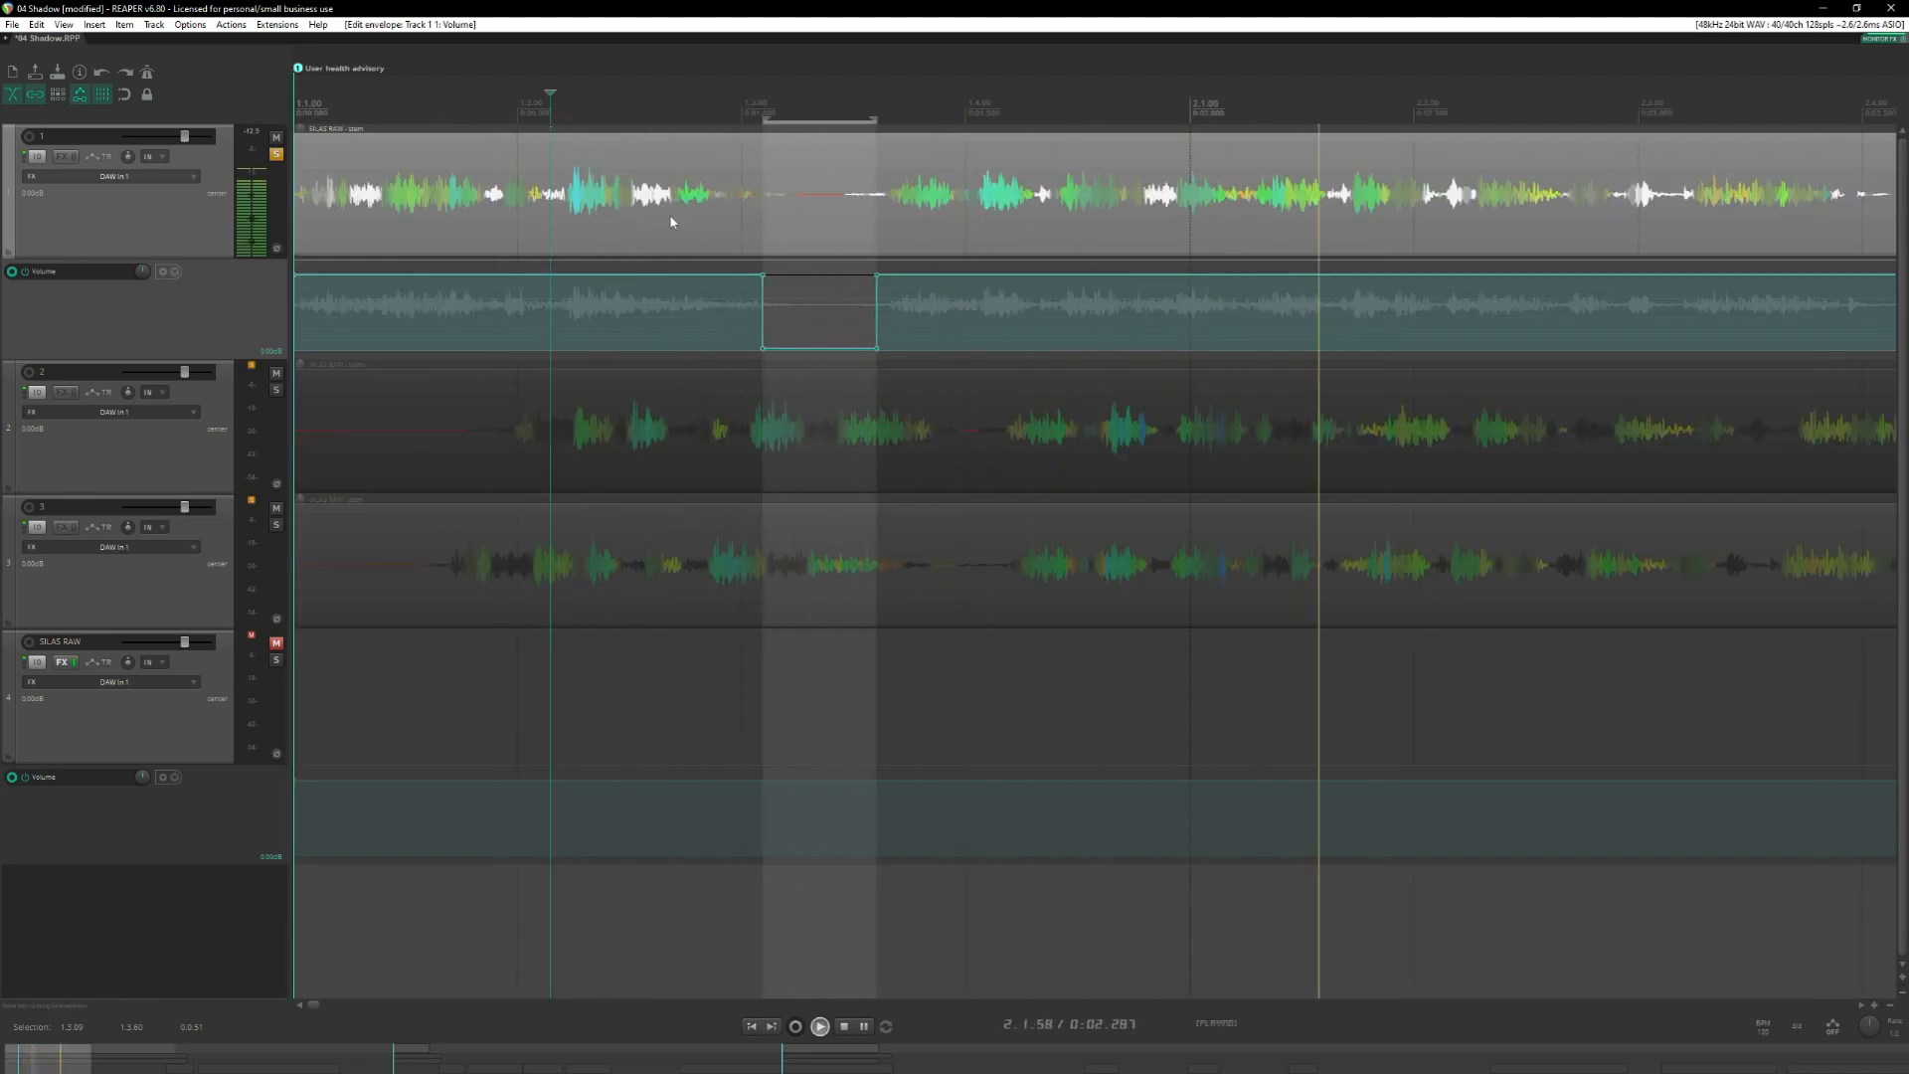
{"action": "key", "text": "space"}
{"action": "key", "text": "space"}
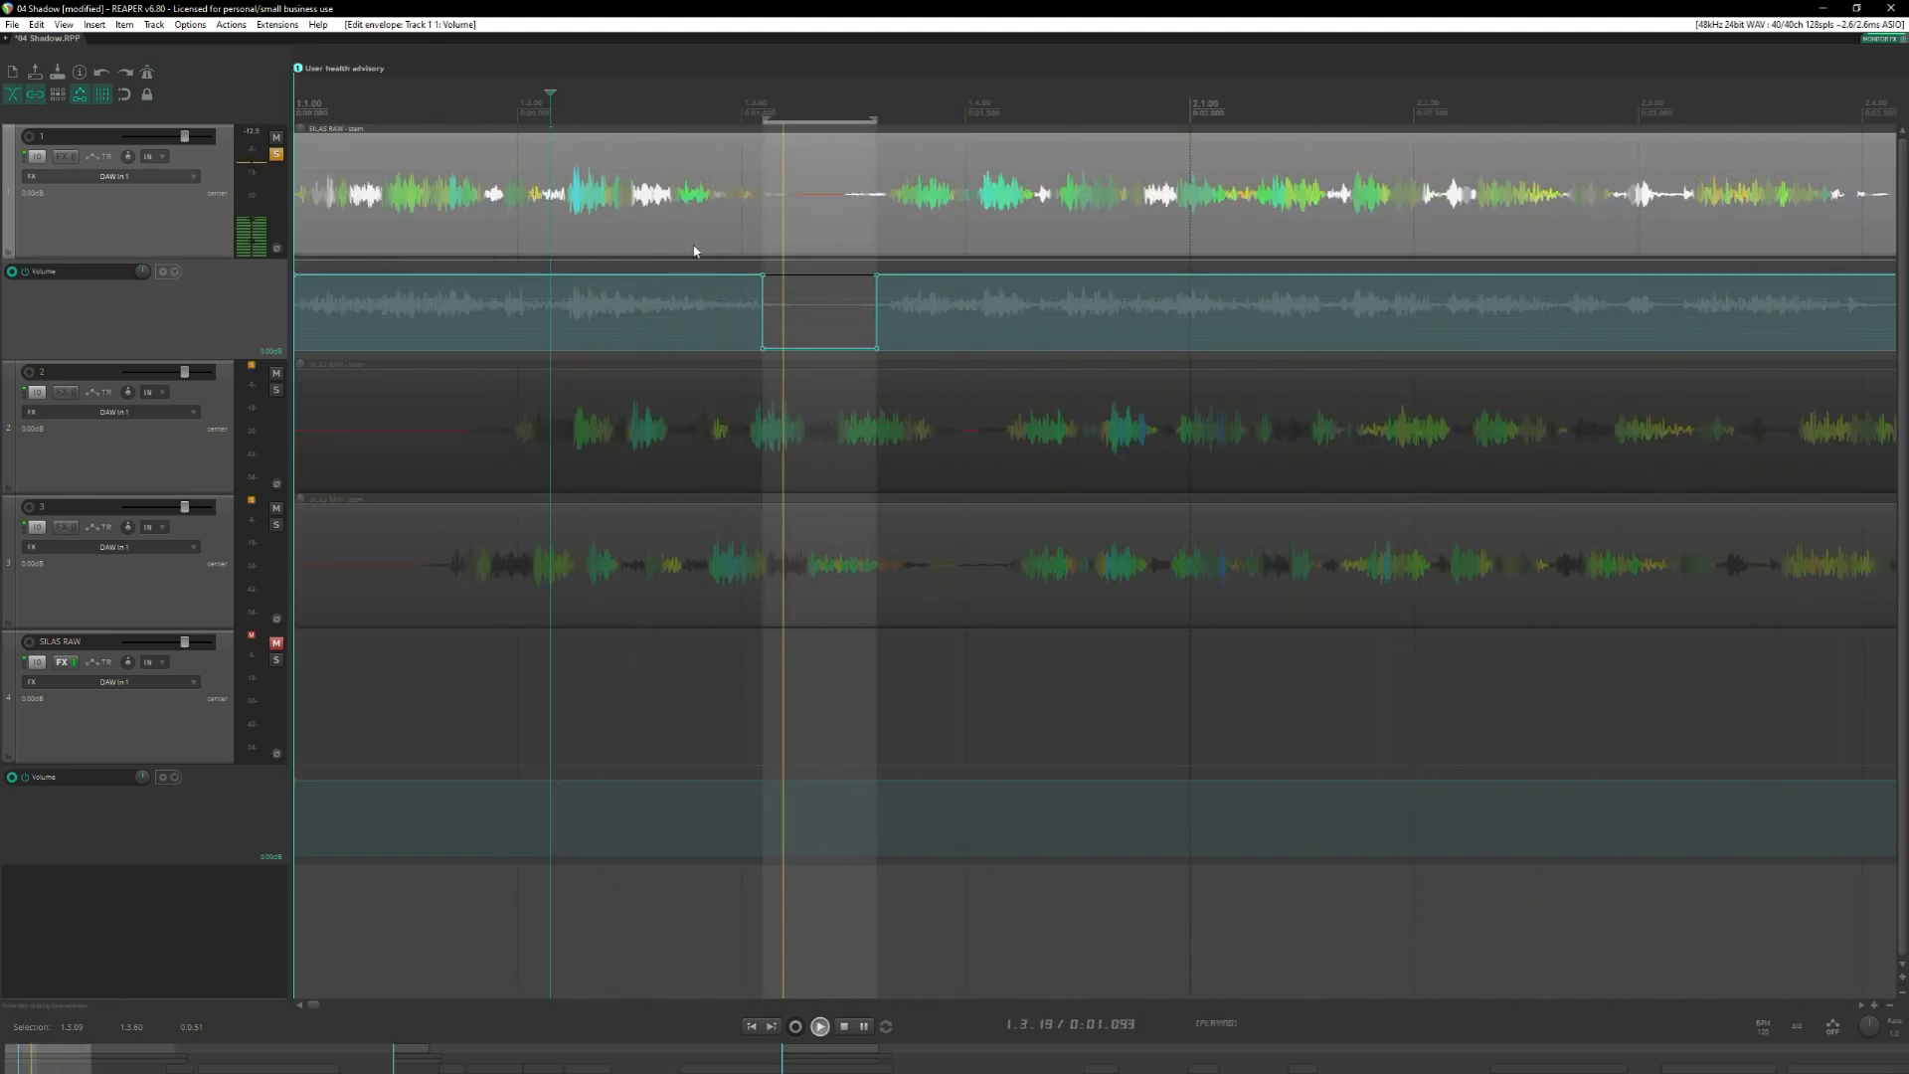
{"action": "key", "text": "space"}
{"action": "left_click", "coordinate": [694, 117]}
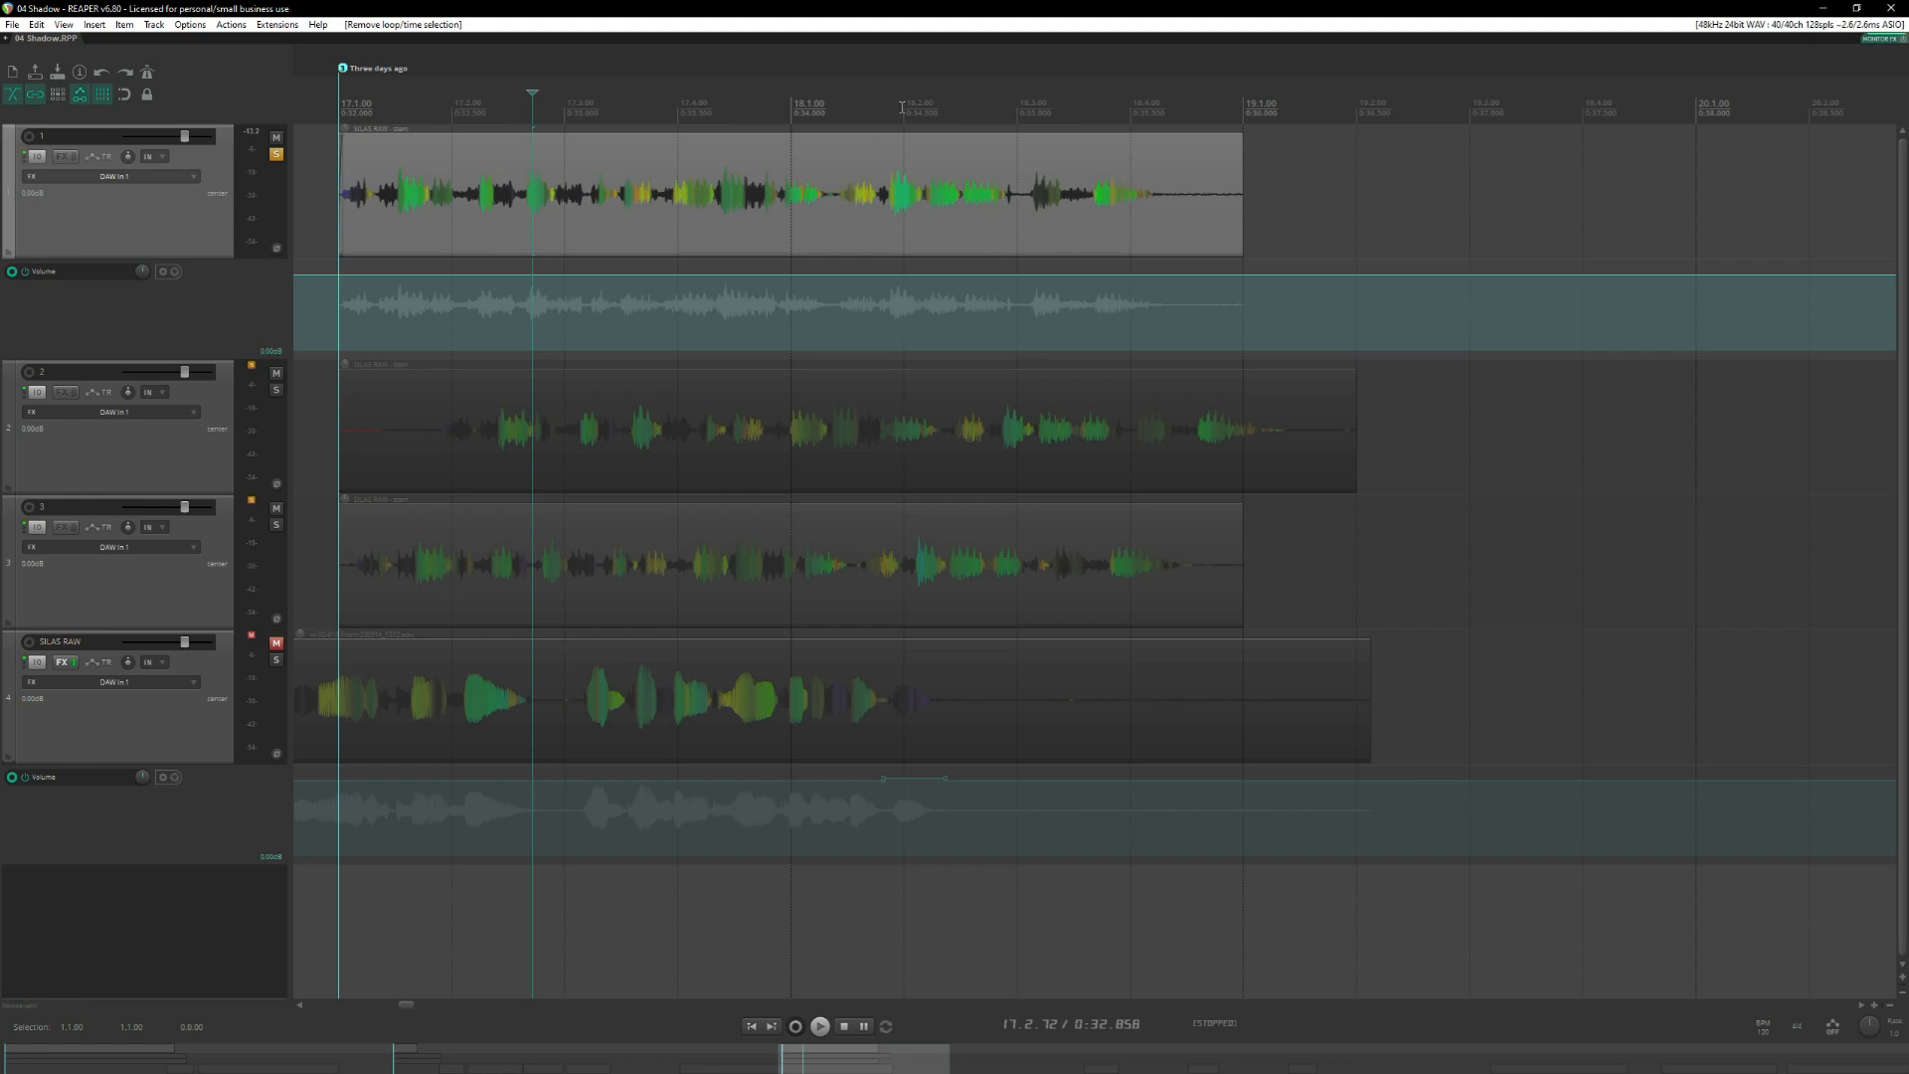
Find the peaks display settings by filtering the actions for "show peak" and set the display mode to Peaks.
{"action": "left_click", "coordinate": [902, 107]}
{"action": "scroll", "coordinate": [966, 211], "scroll_direction": "up", "scroll_amount": 4}
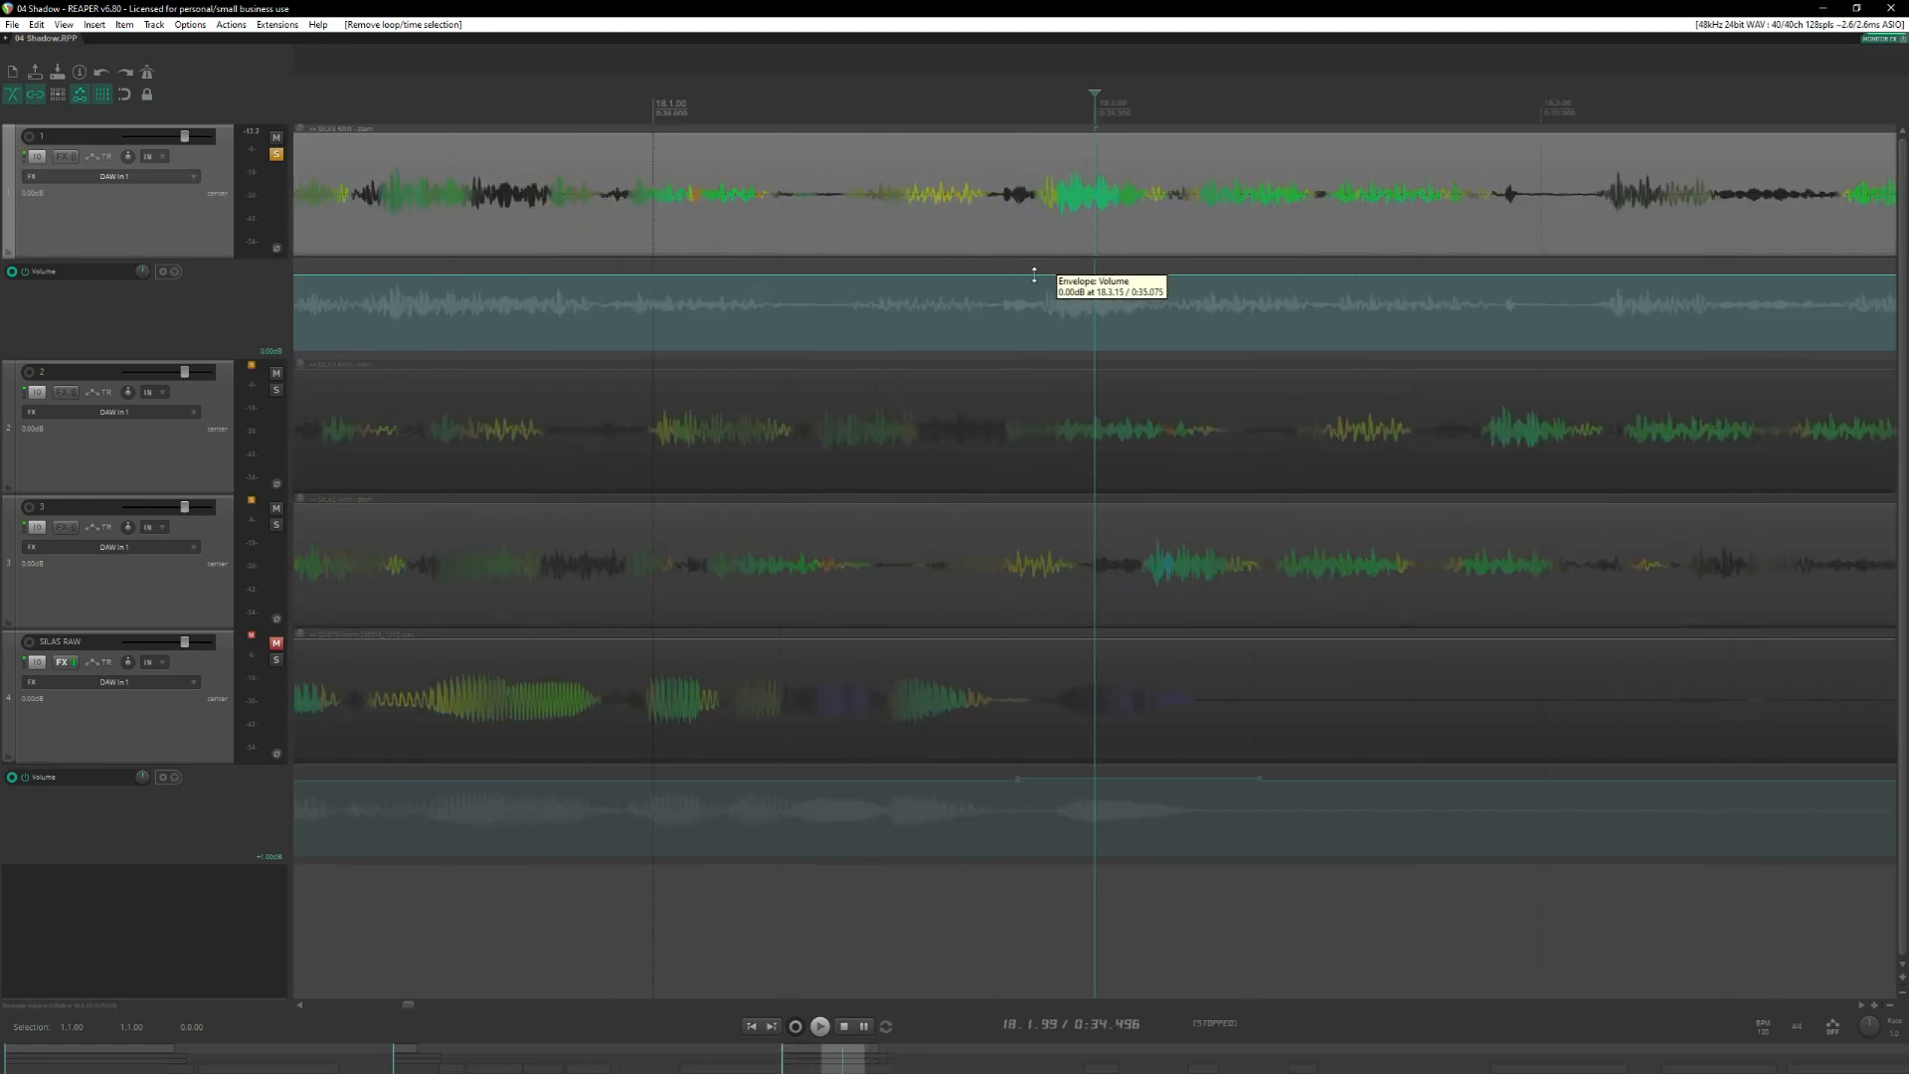
{"action": "left_click", "coordinate": [1023, 94]}
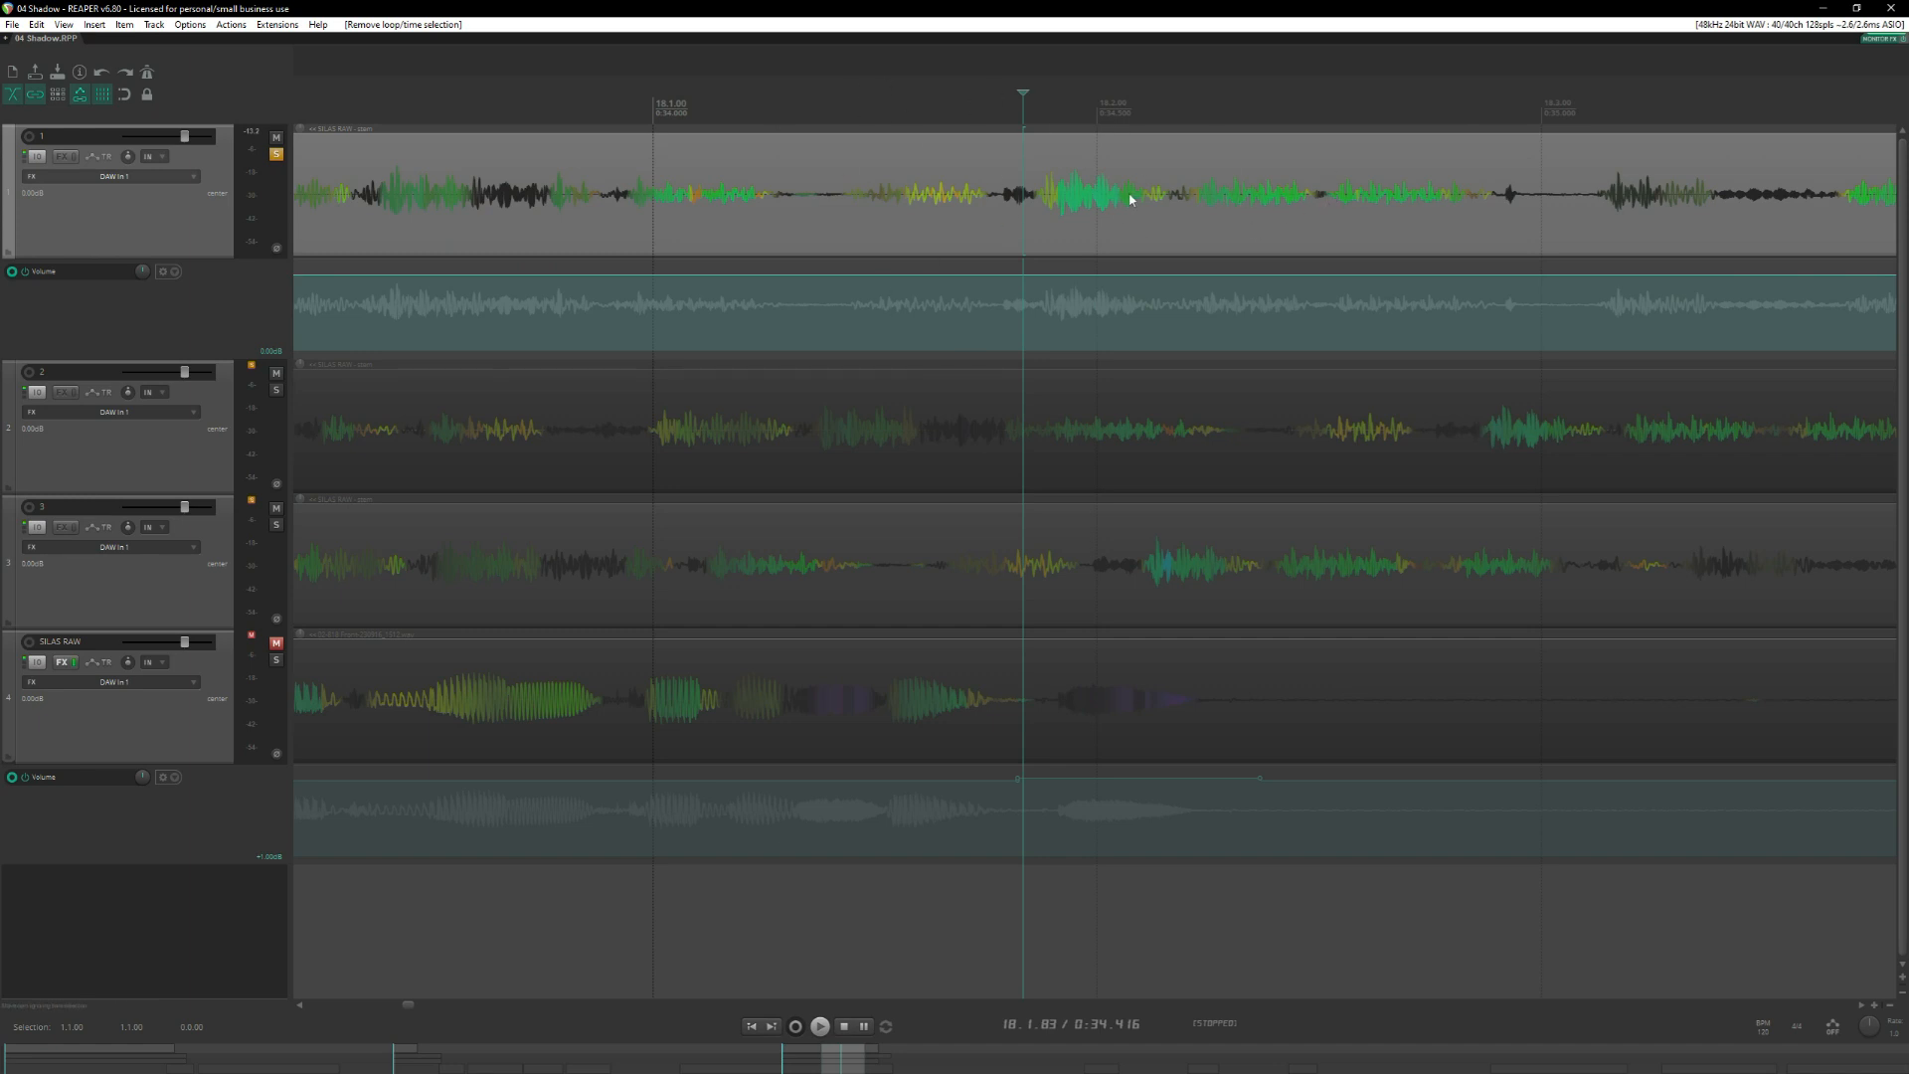
{"action": "key", "text": "question"}
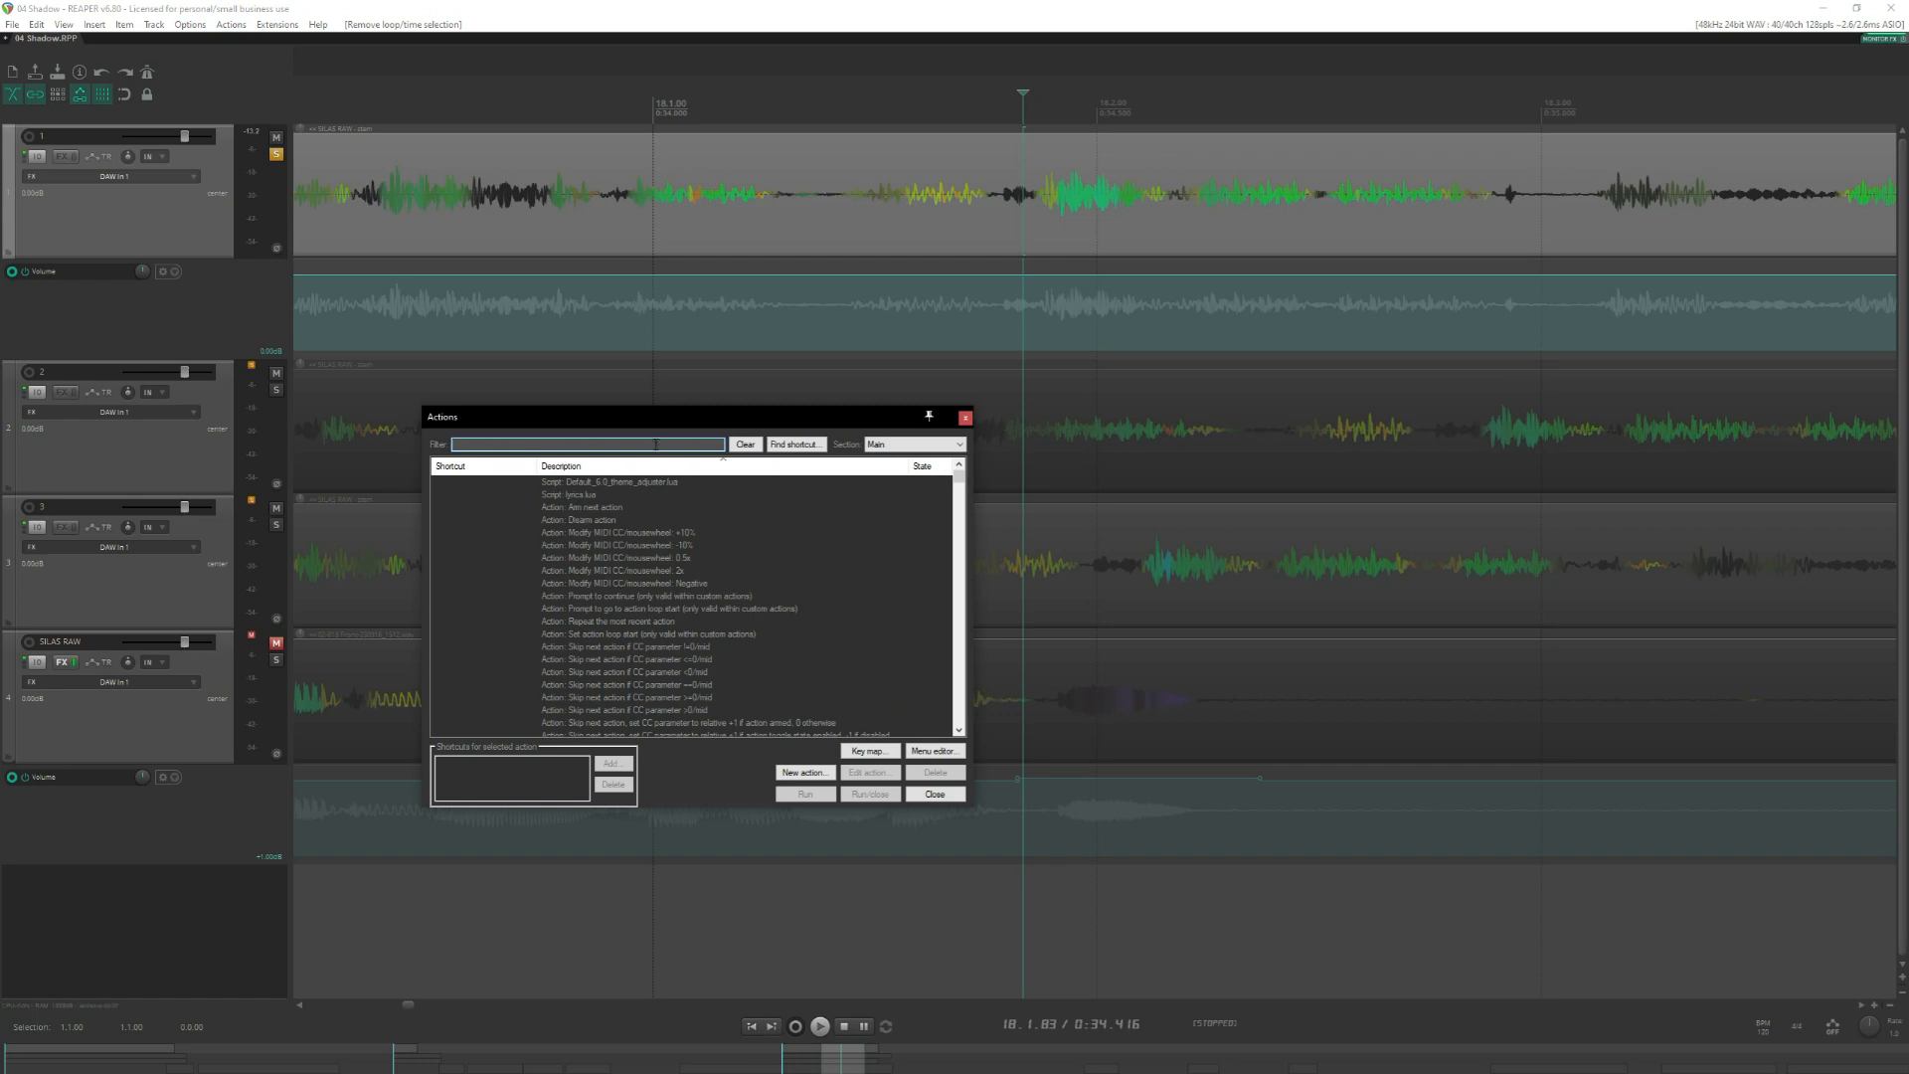
{"action": "type", "text": "show peak"}
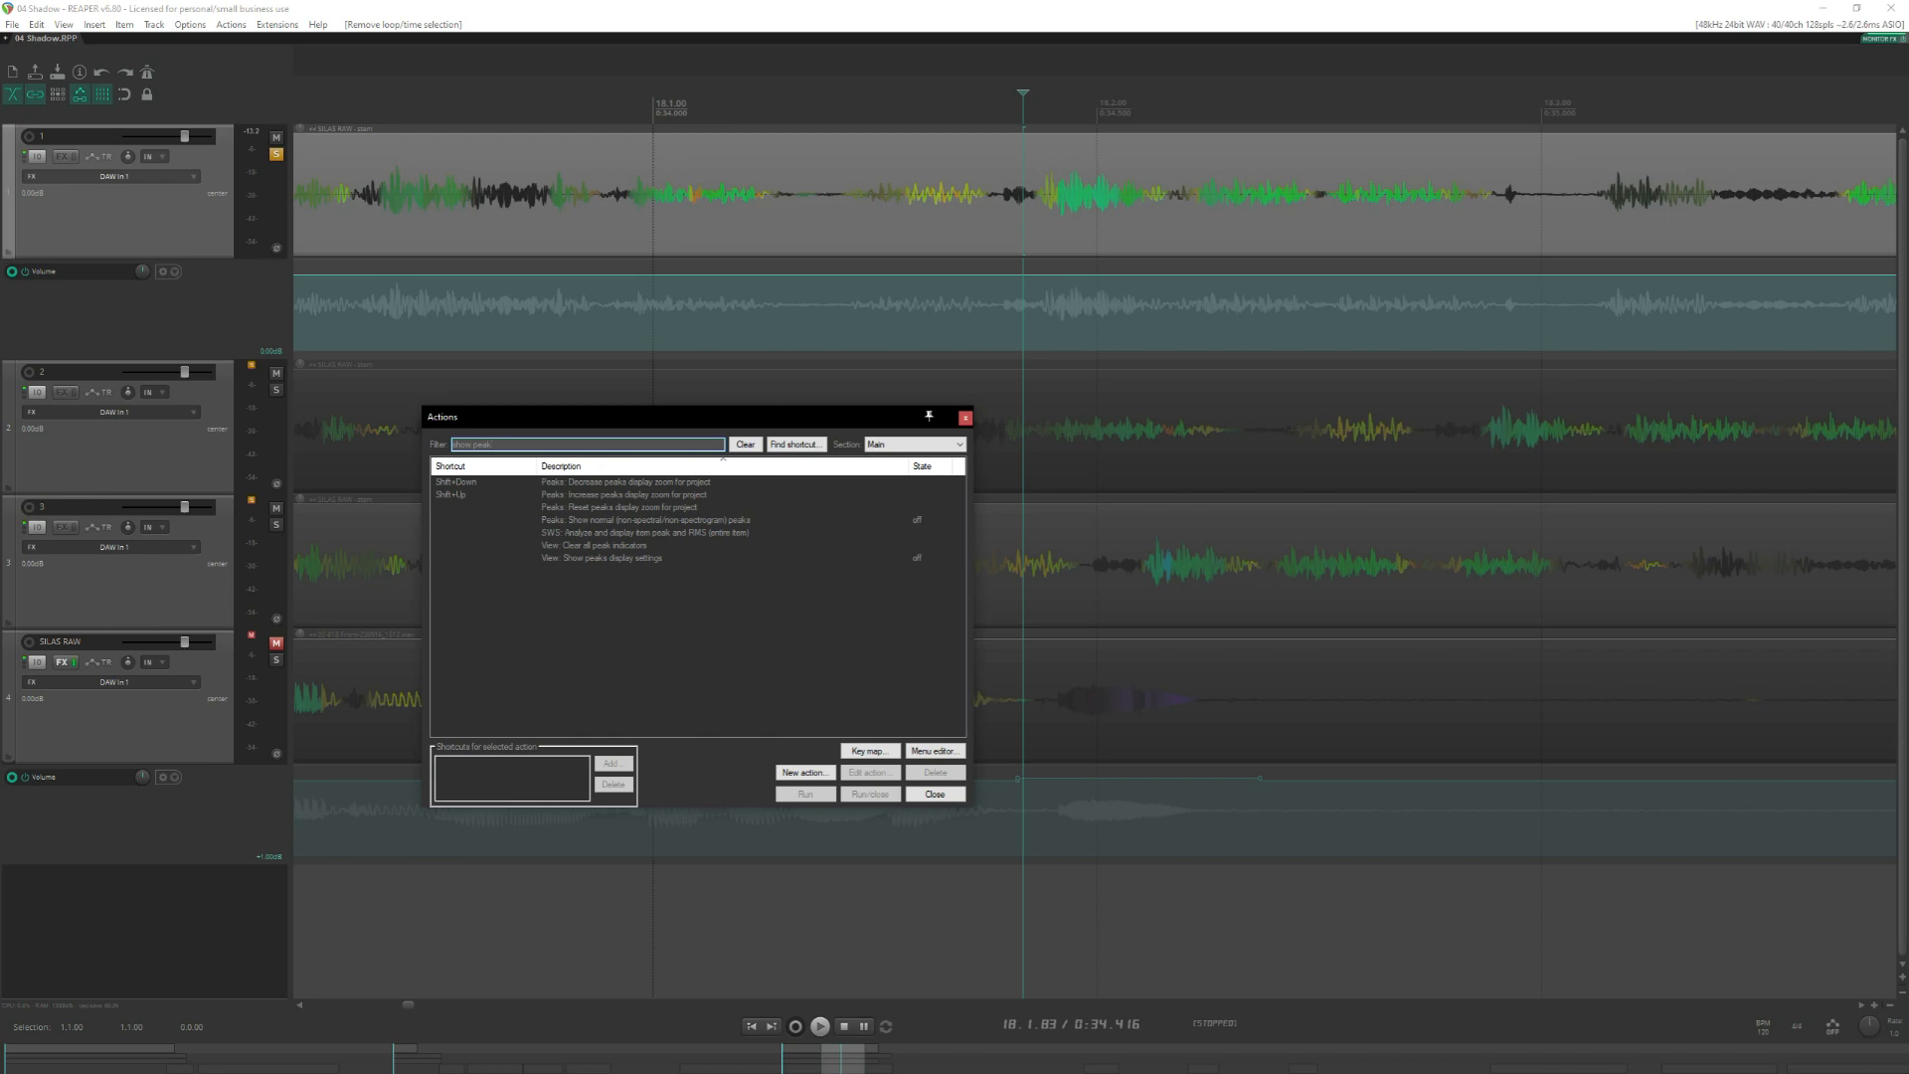
{"action": "double_click", "coordinate": [647, 559]}
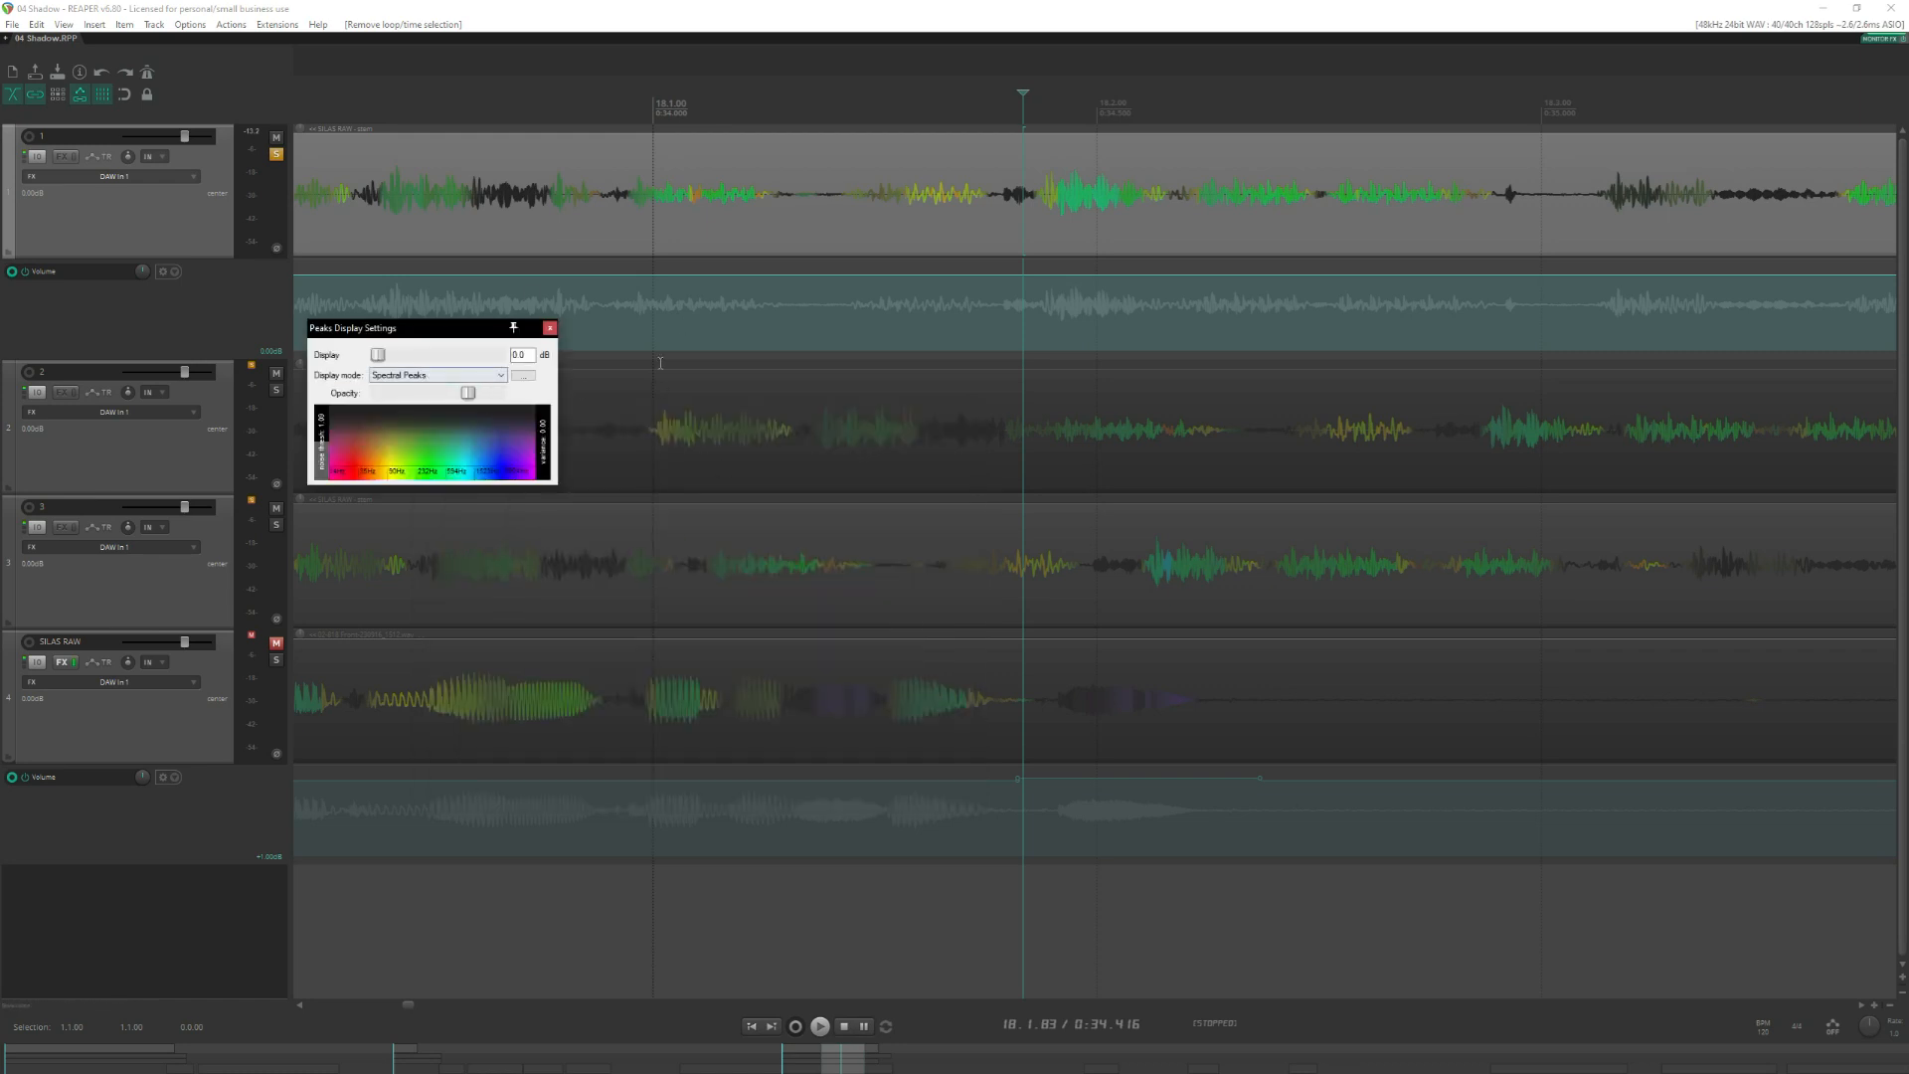
{"action": "left_click", "coordinate": [448, 378]}
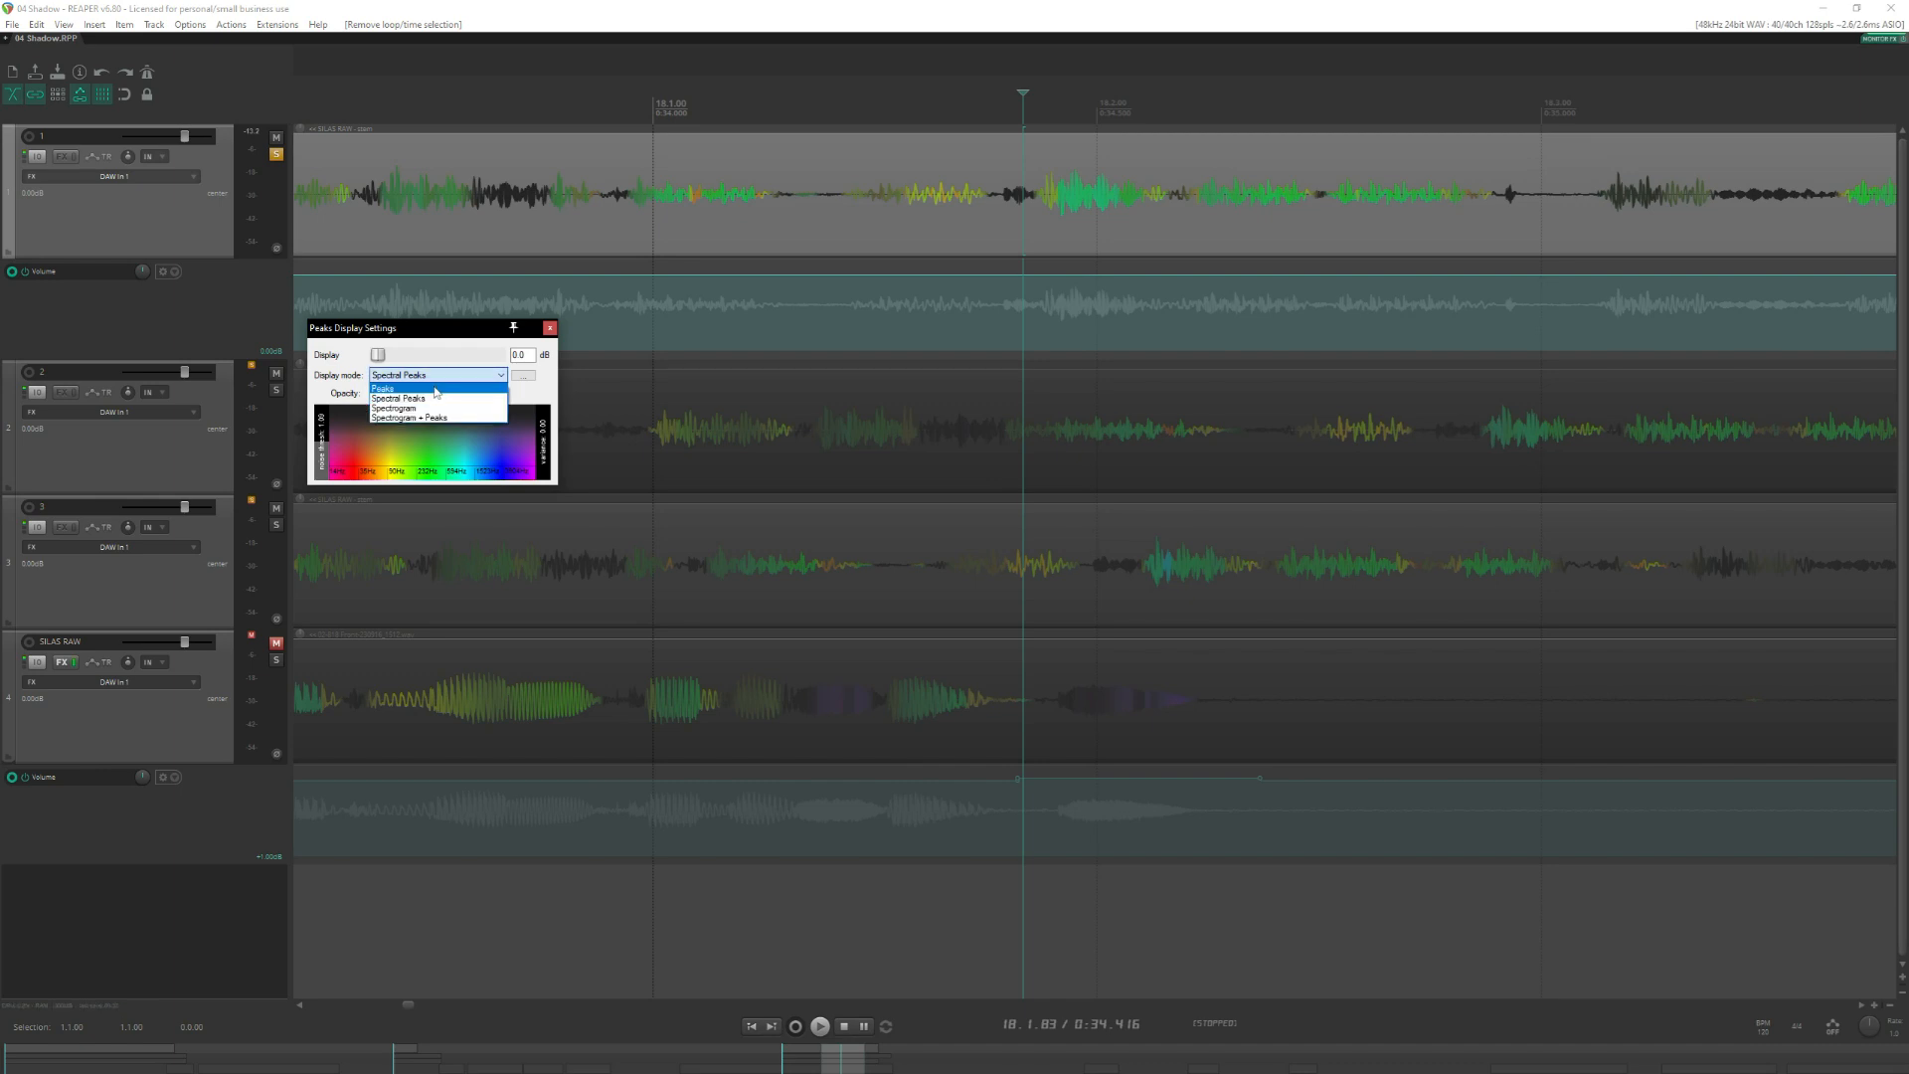
{"action": "left_click", "coordinate": [434, 389]}
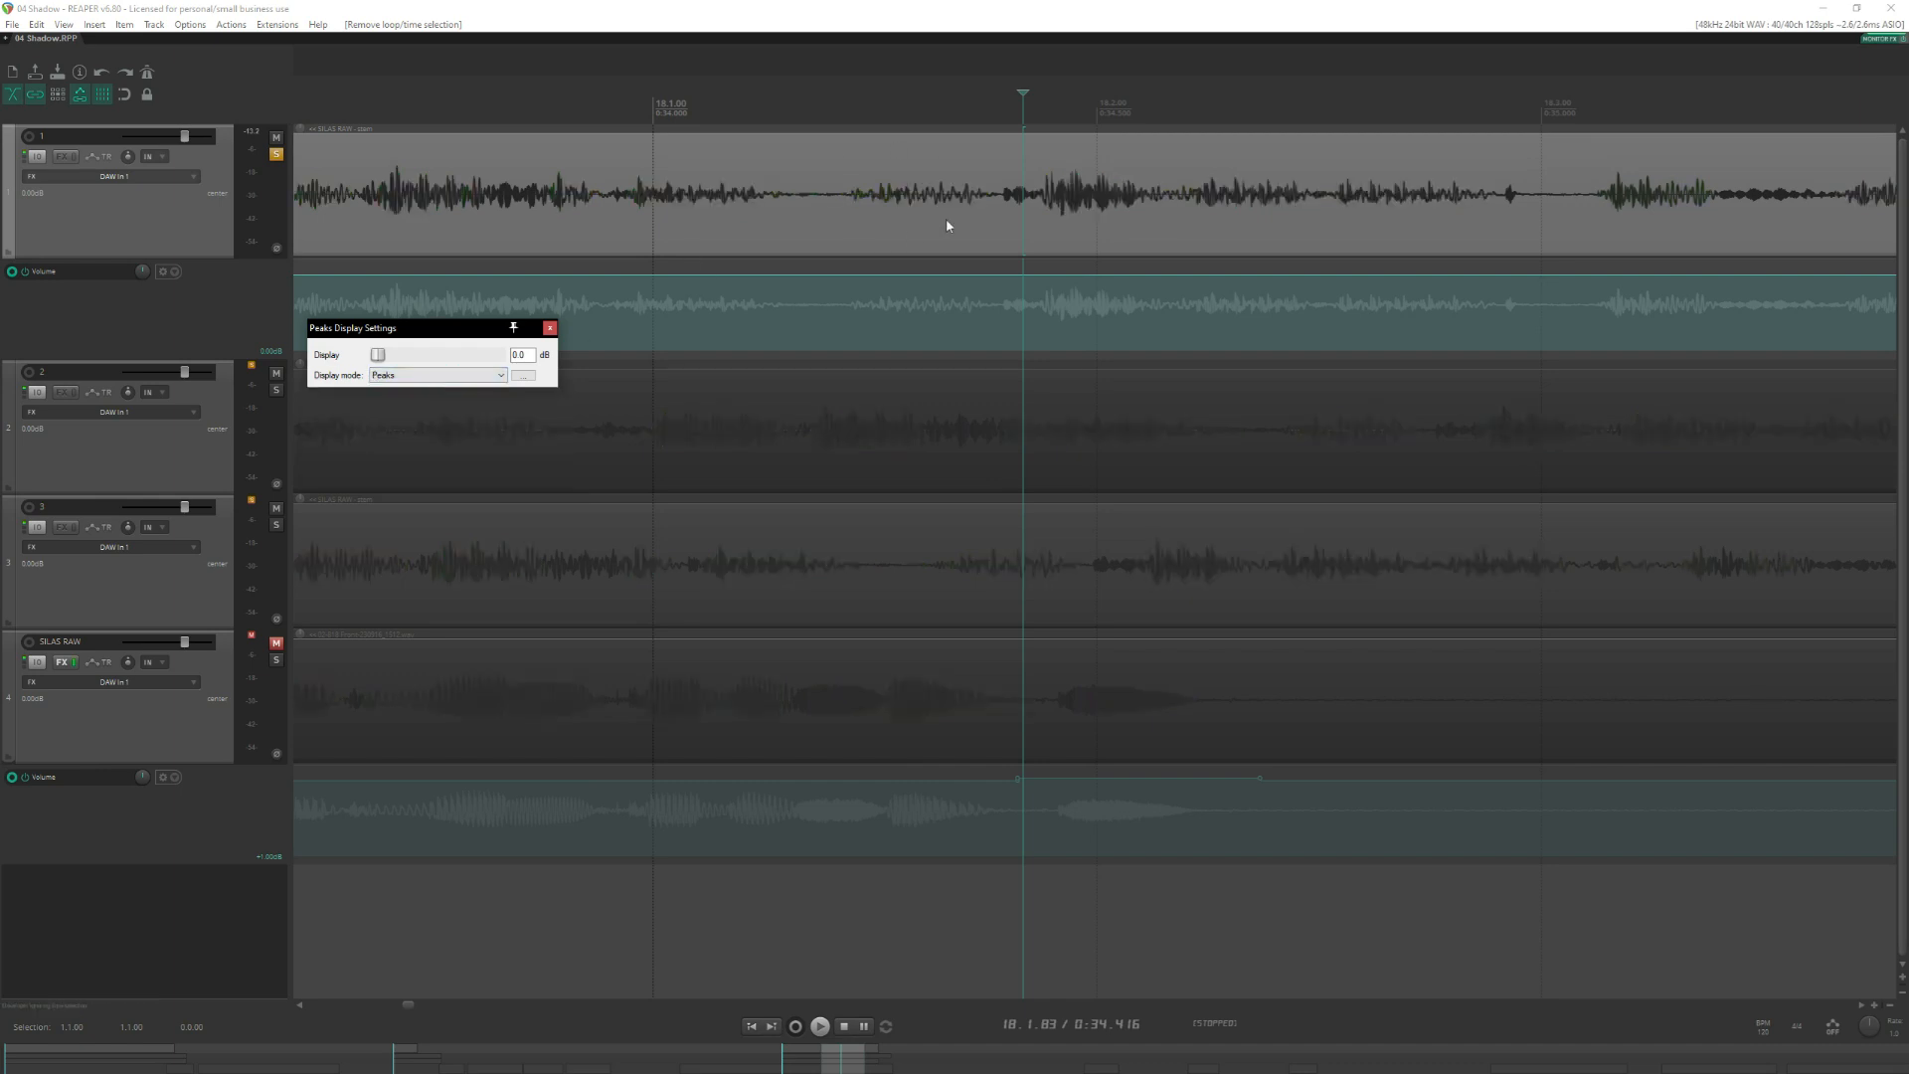
{"action": "scroll", "coordinate": [997, 288], "scroll_direction": "up", "scroll_amount": 4}
{"action": "scroll", "coordinate": [1305, 225], "scroll_direction": "down", "scroll_amount": 2}
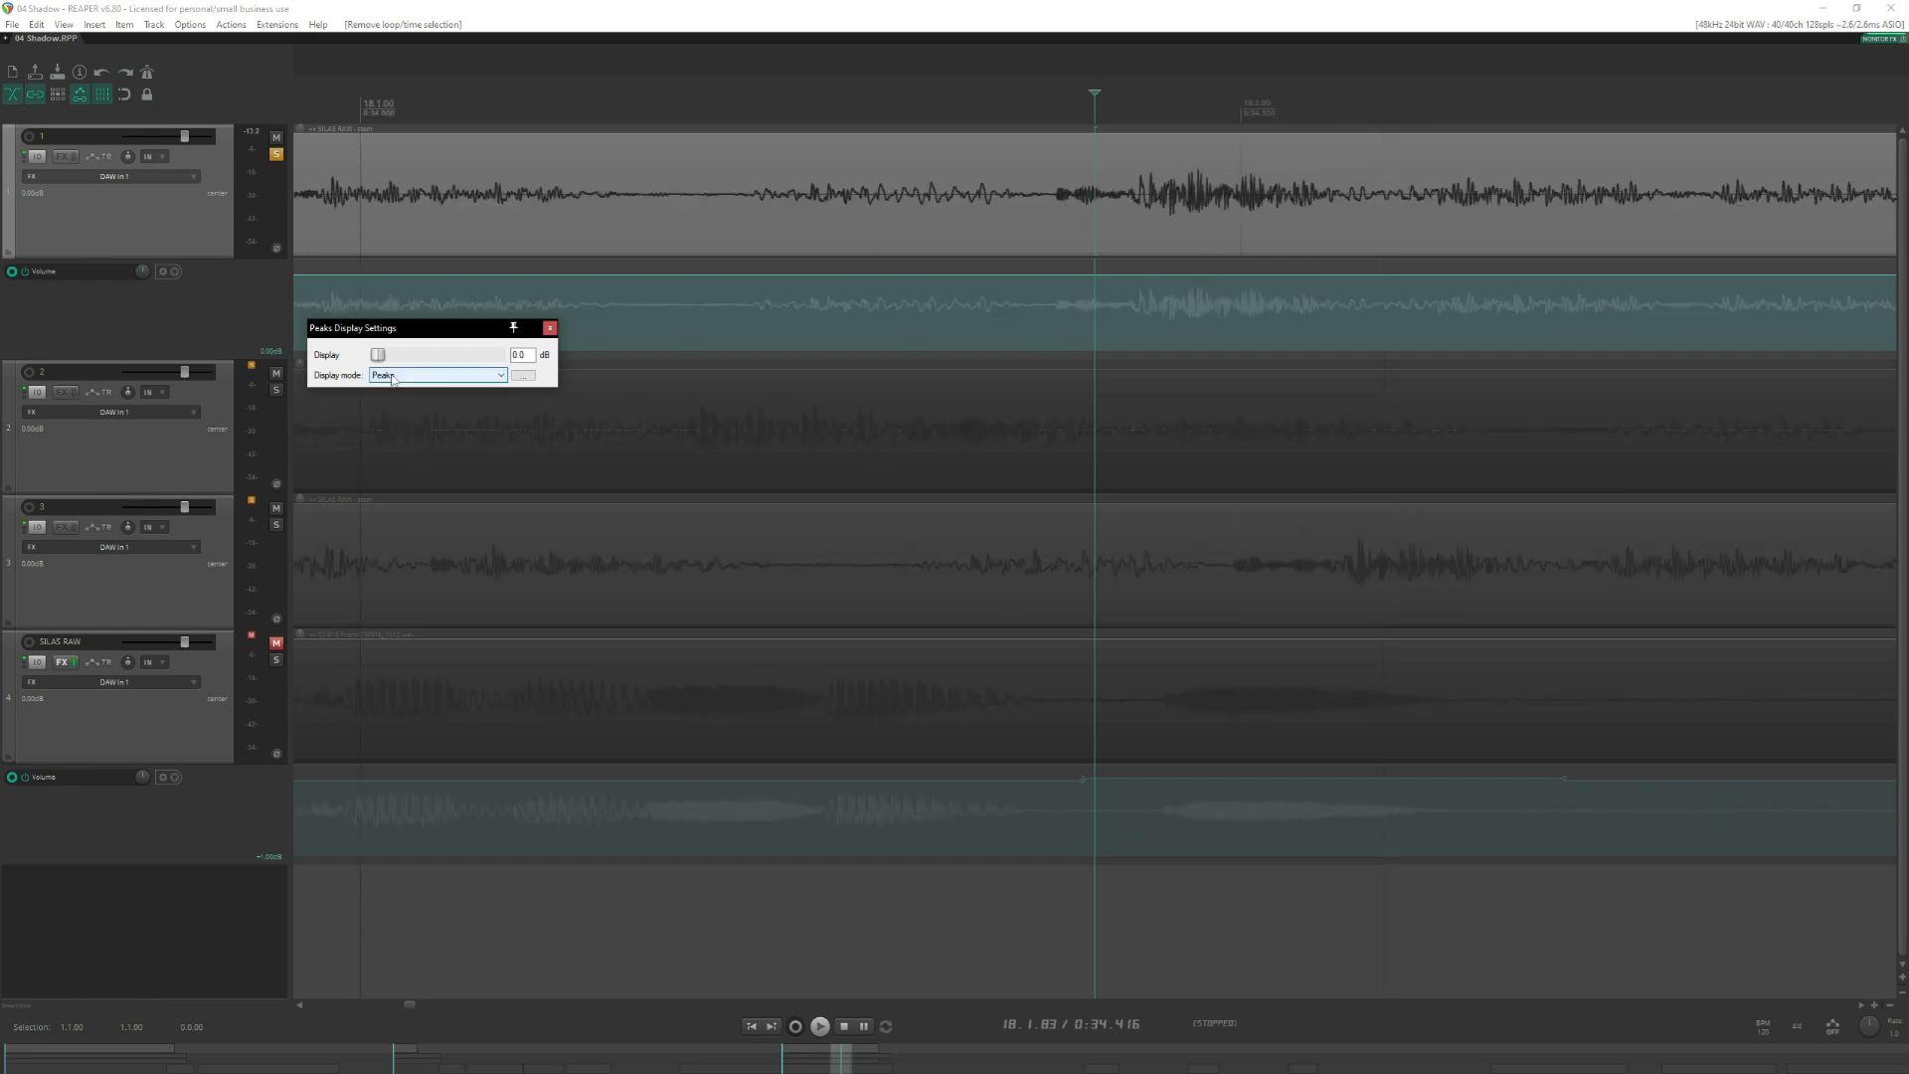
Set the display mode back to Spectral Peaks and close the peaks display settings.
{"action": "left_click", "coordinate": [427, 376]}
{"action": "left_click", "coordinate": [401, 399]}
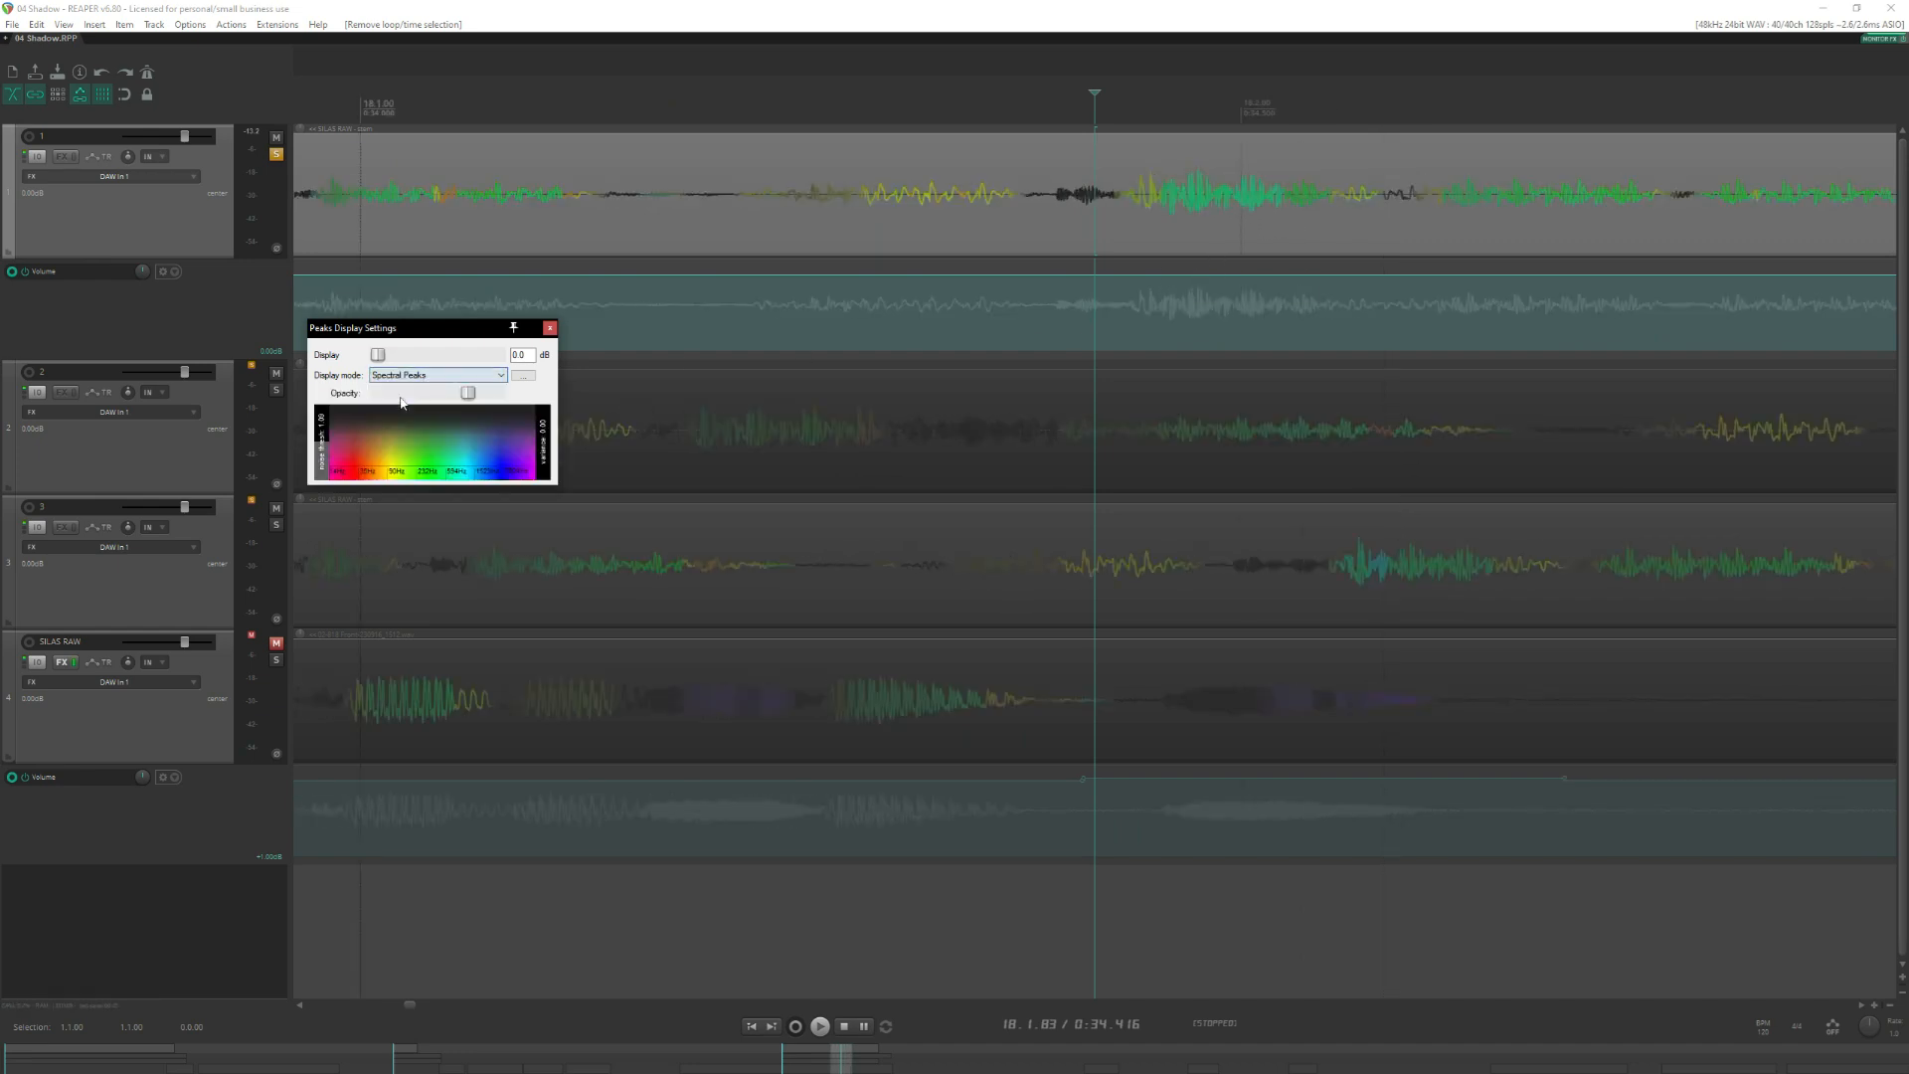
{"action": "left_click", "coordinate": [550, 328]}
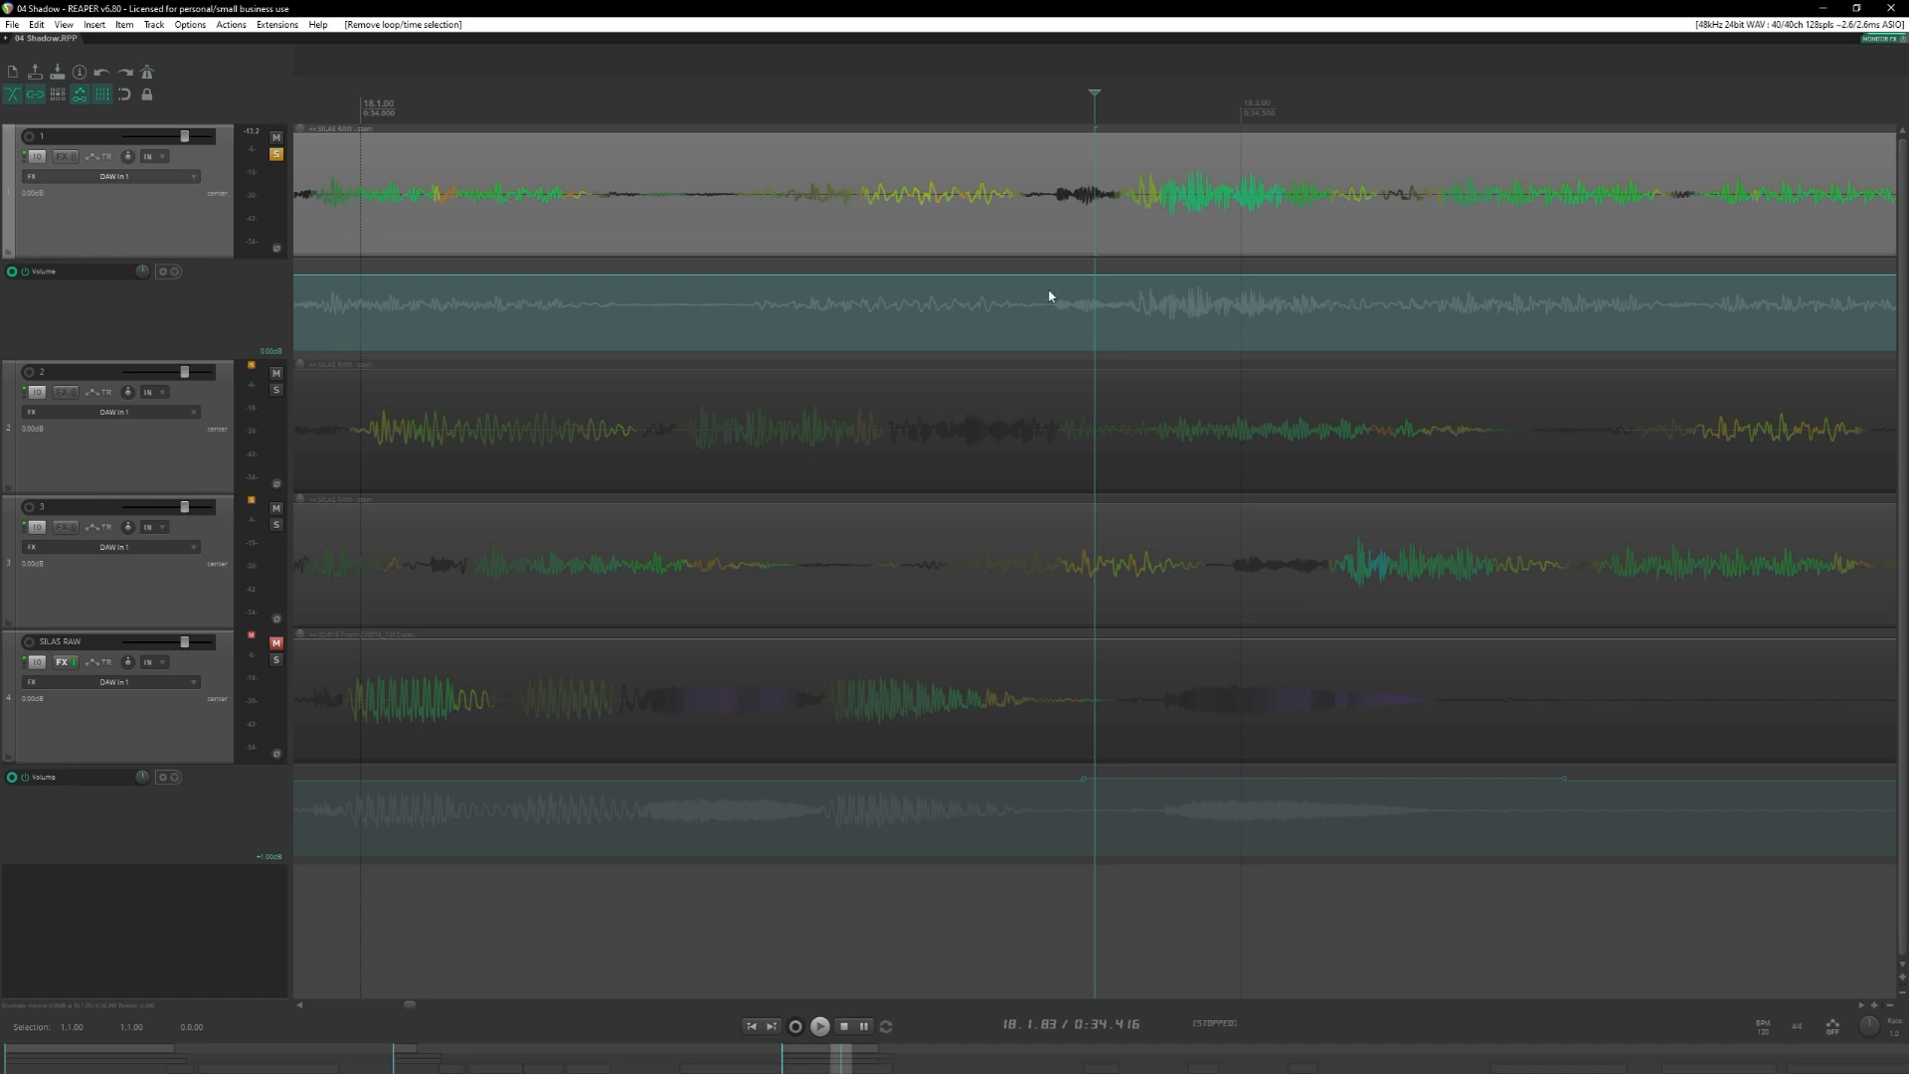
Audition track 1's Three days ago take around 18.1.00, including playback from 17.4.40, and examine its spectral colours.
{"action": "scroll", "coordinate": [874, 94], "scroll_direction": "down", "scroll_amount": 3}
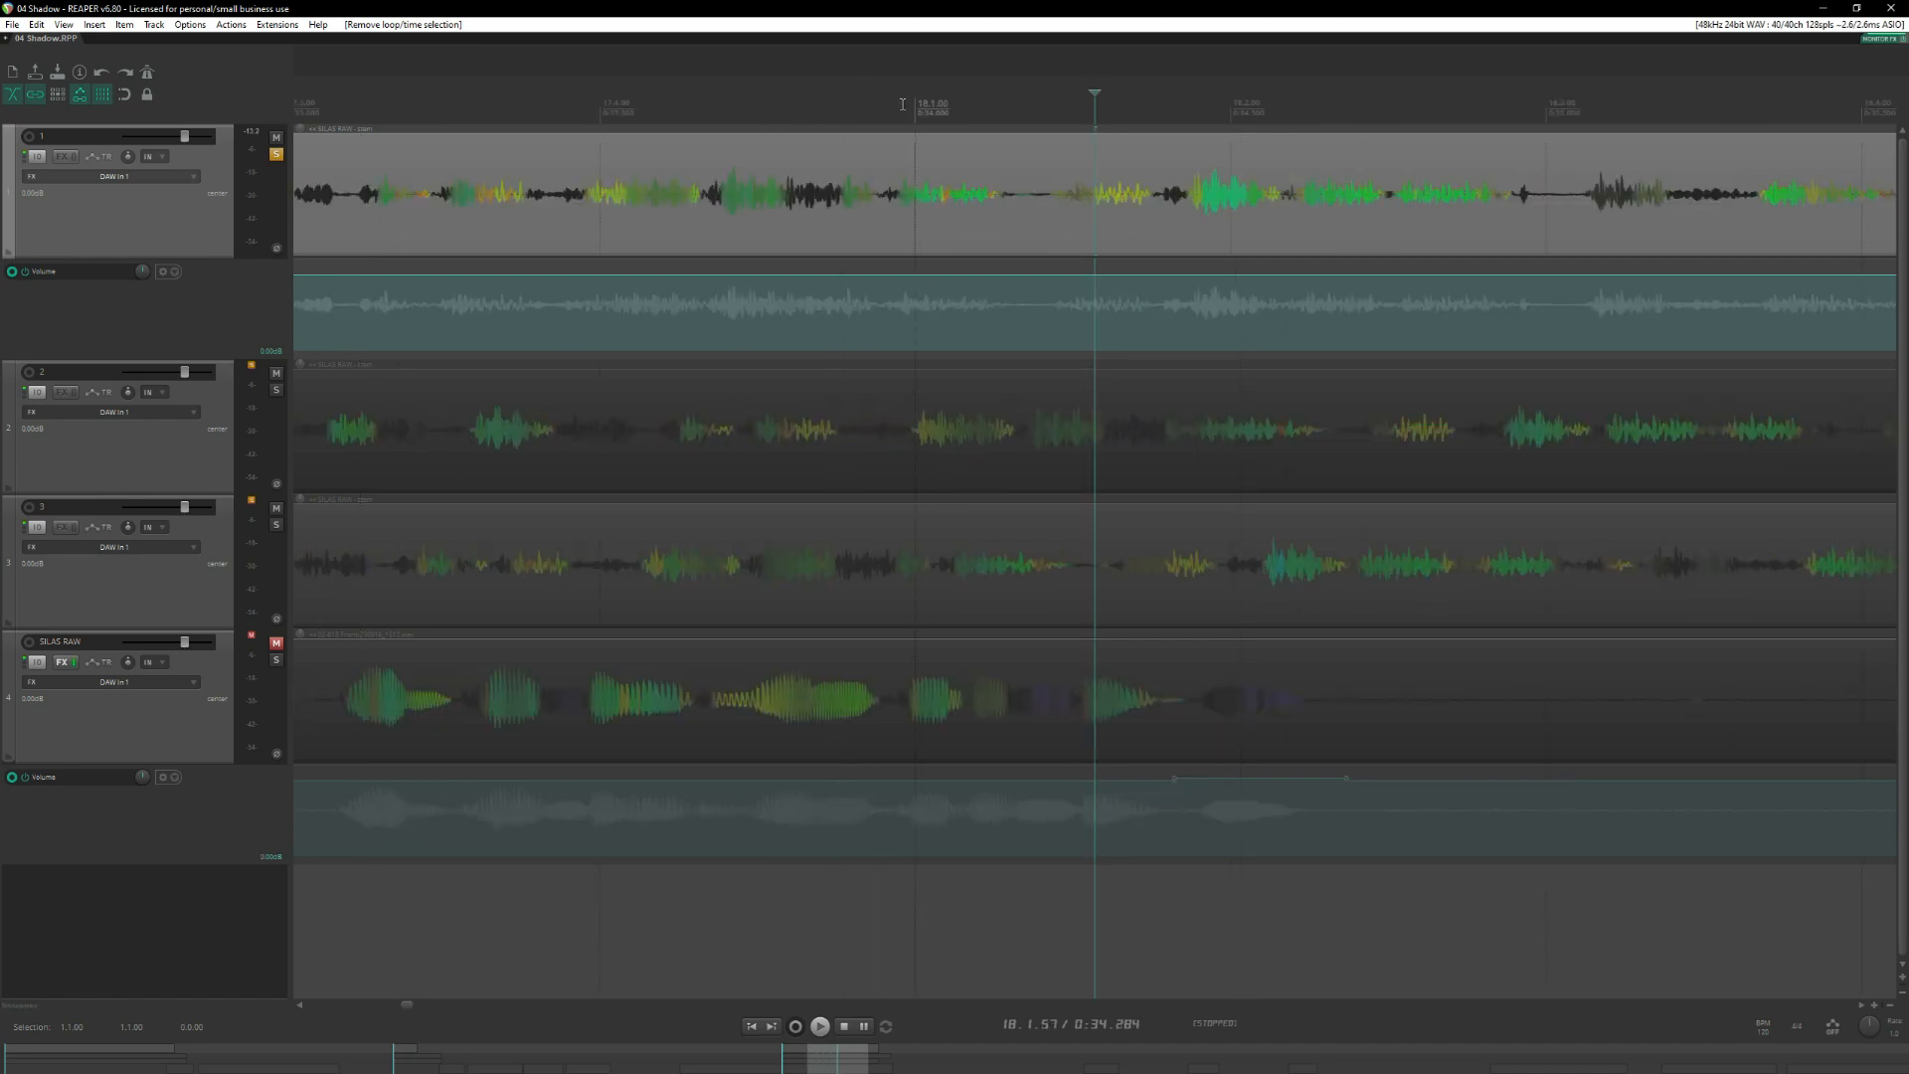
{"action": "scroll", "coordinate": [1108, 120], "scroll_direction": "up", "scroll_amount": 3}
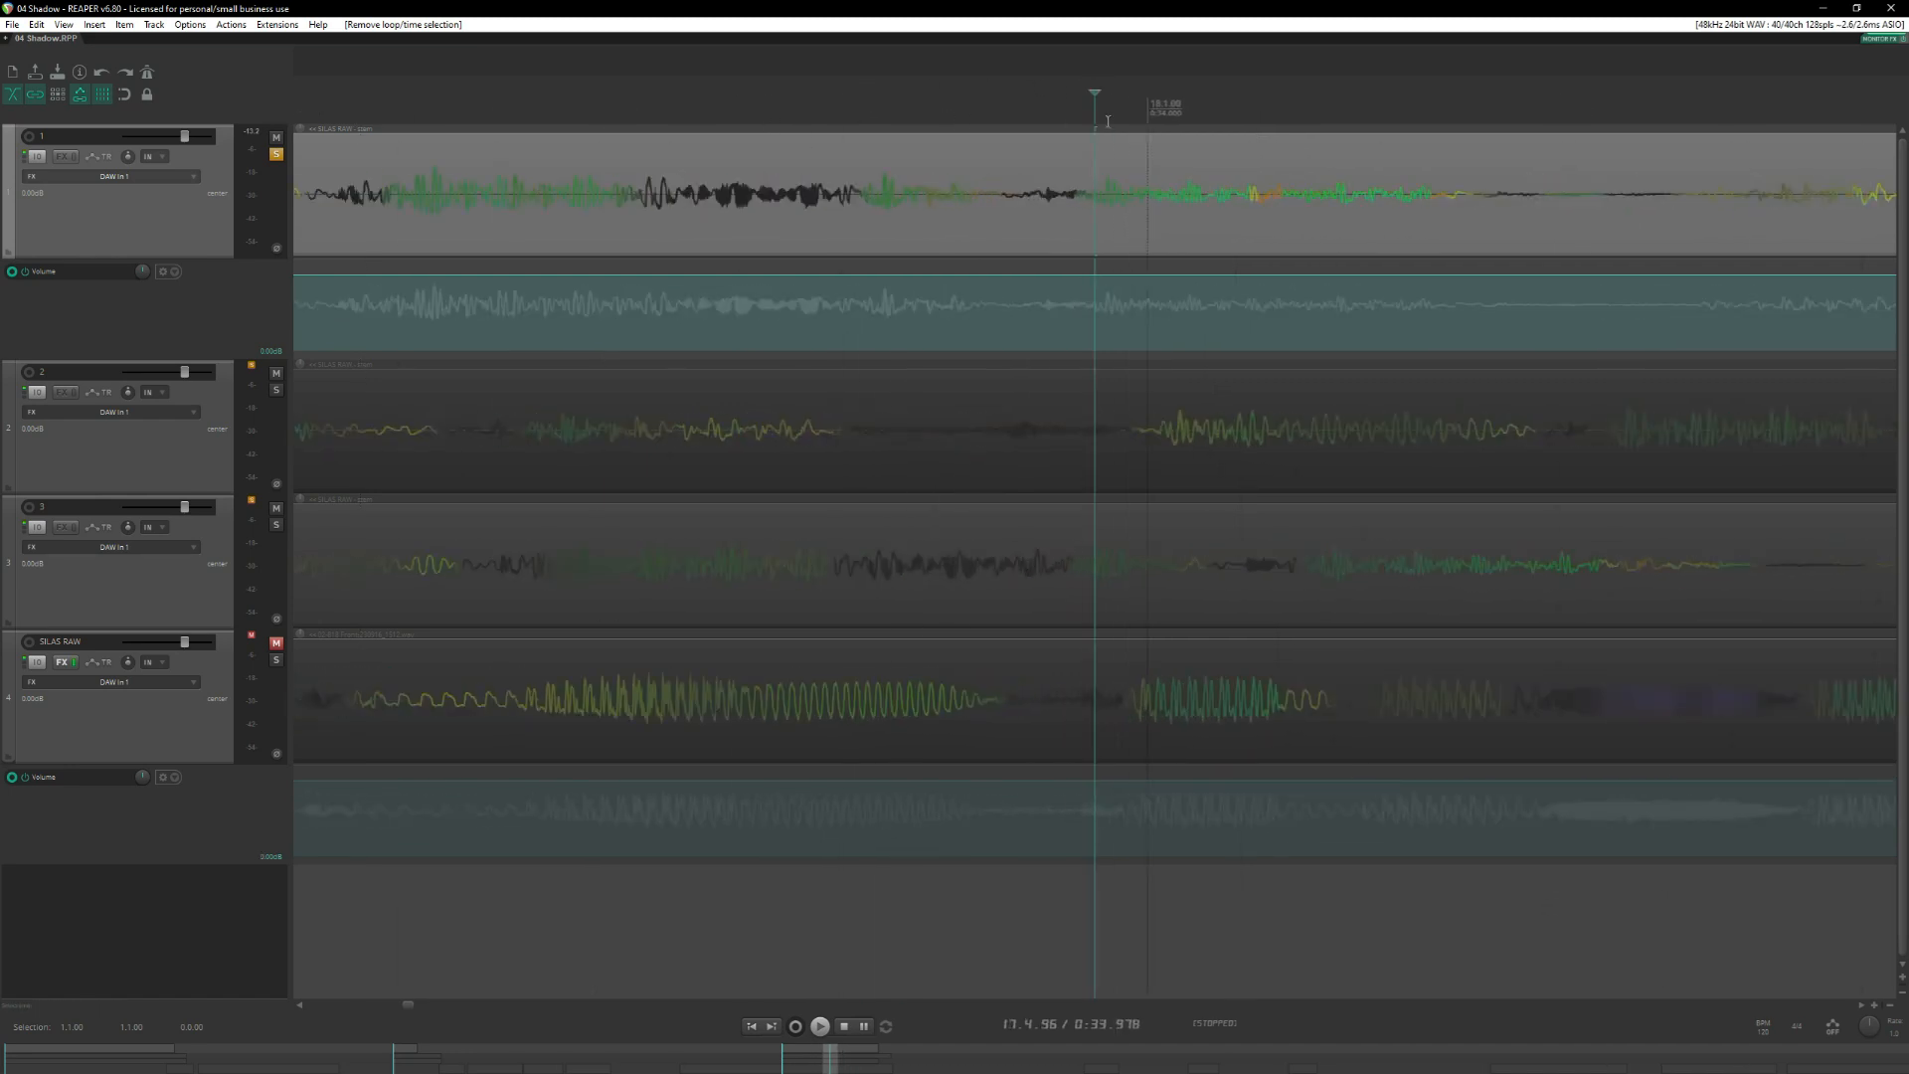
{"action": "scroll", "coordinate": [1108, 120], "scroll_direction": "down", "scroll_amount": 3}
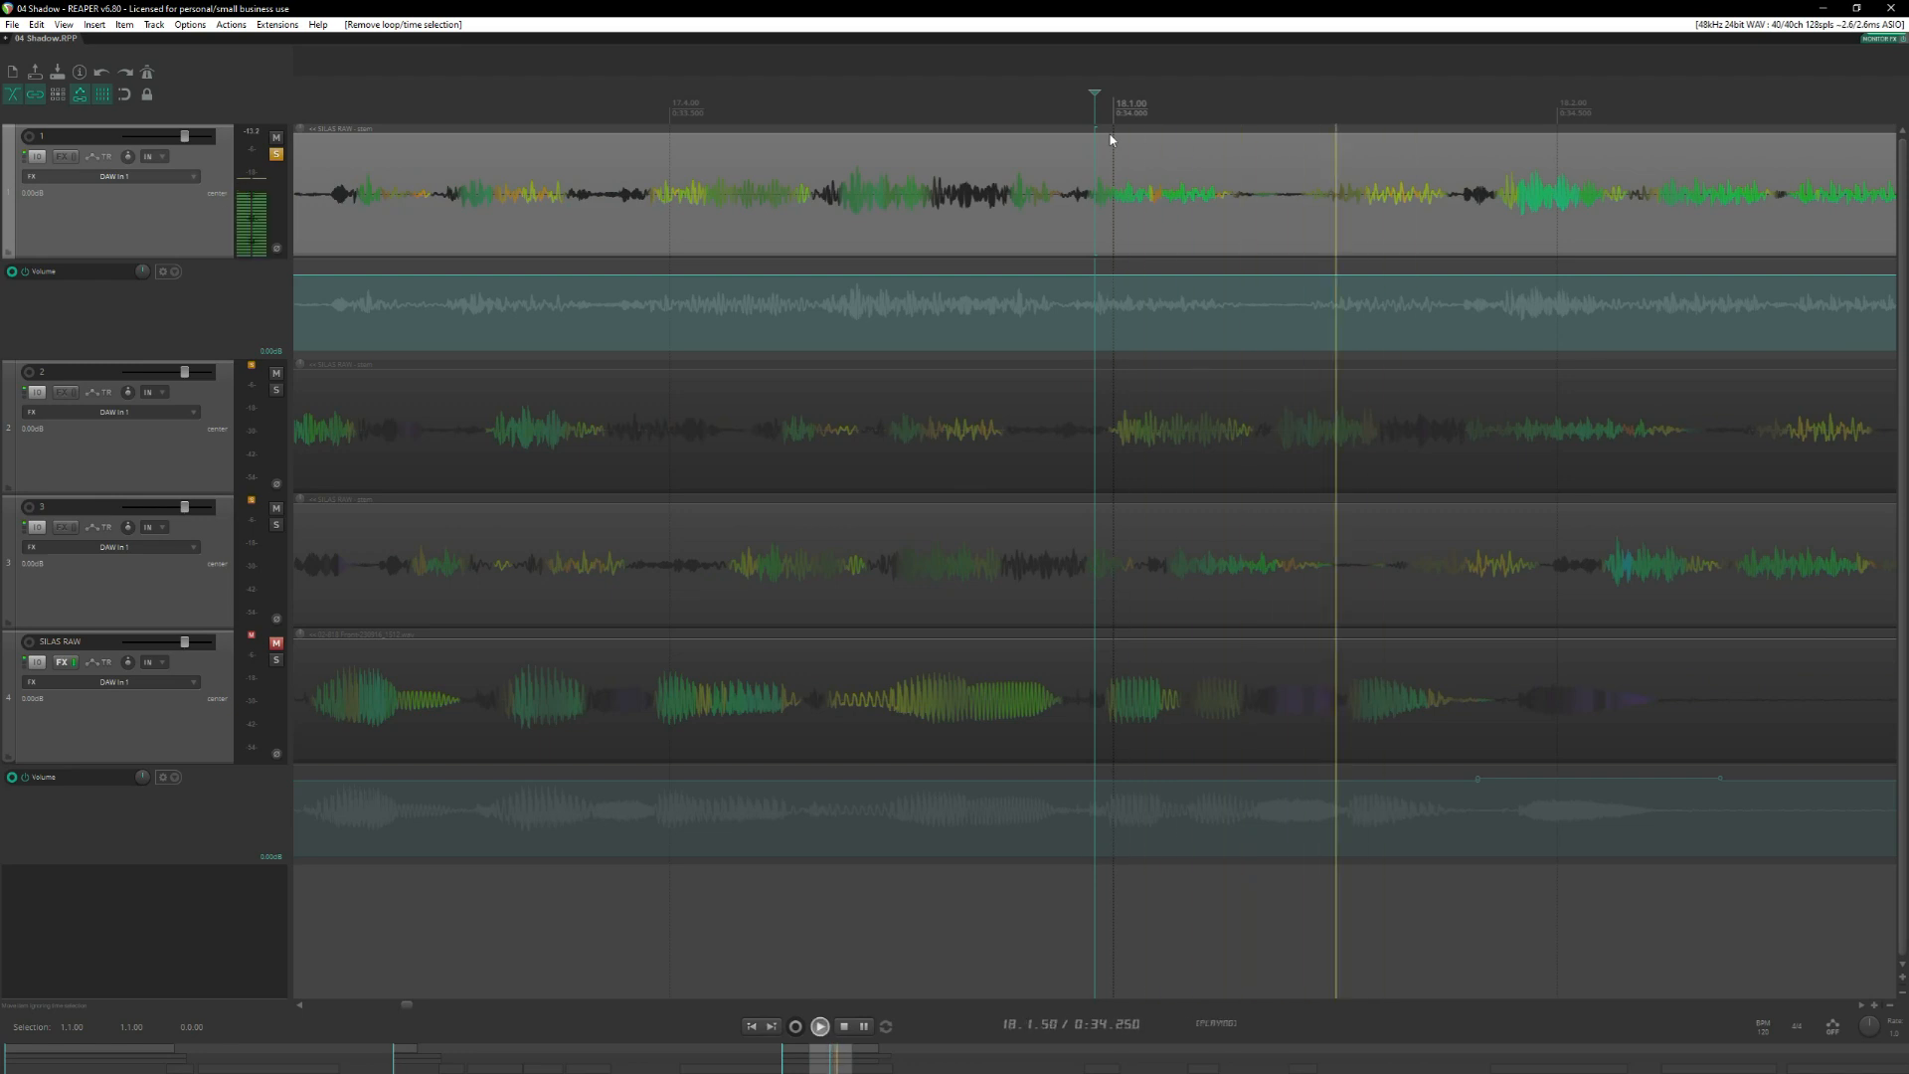
{"action": "left_click", "coordinate": [1102, 159]}
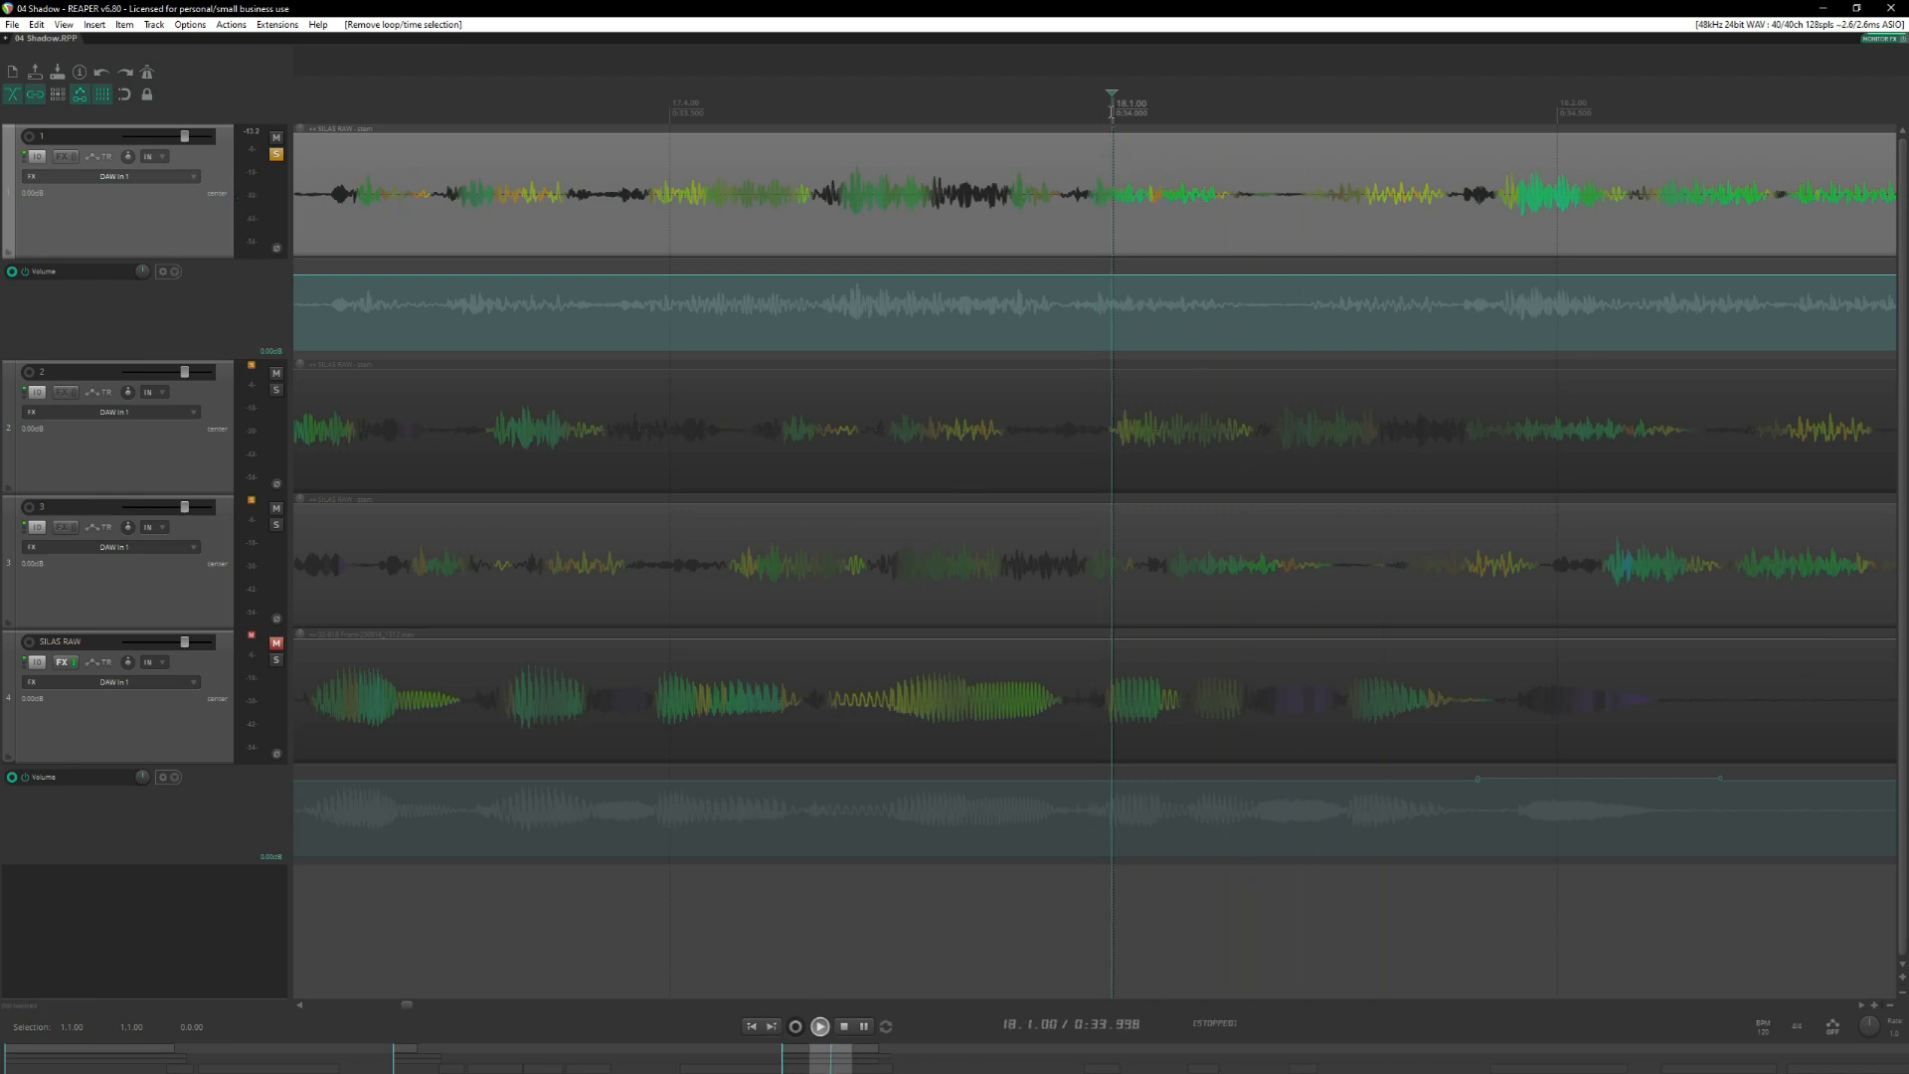
{"action": "left_click", "coordinate": [720, 103]}
{"action": "left_click", "coordinate": [845, 102]}
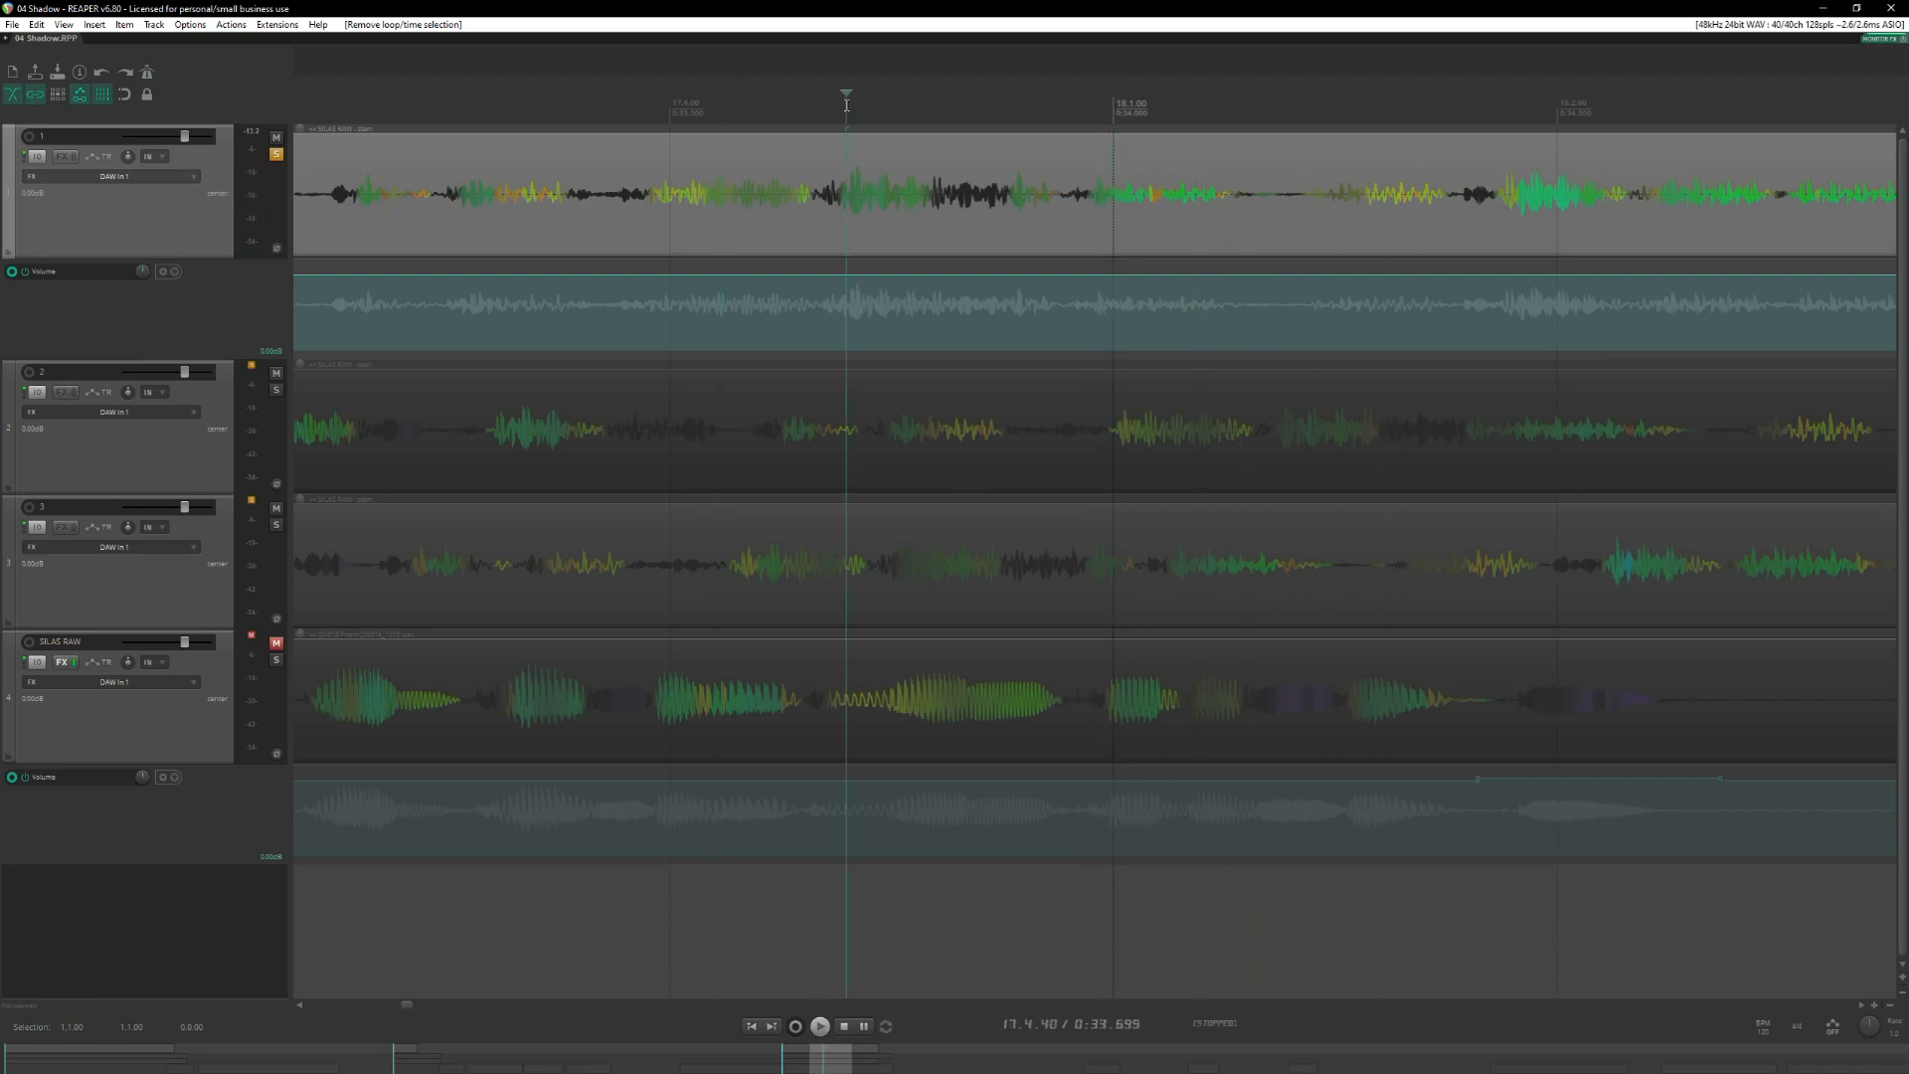
{"action": "key", "text": "space"}
{"action": "key", "text": "space"}
{"action": "scroll", "coordinate": [1044, 169], "scroll_direction": "right", "scroll_amount": 2}
{"action": "left_click", "coordinate": [913, 142]}
{"action": "scroll", "coordinate": [1138, 211], "scroll_direction": "down", "scroll_amount": 1}
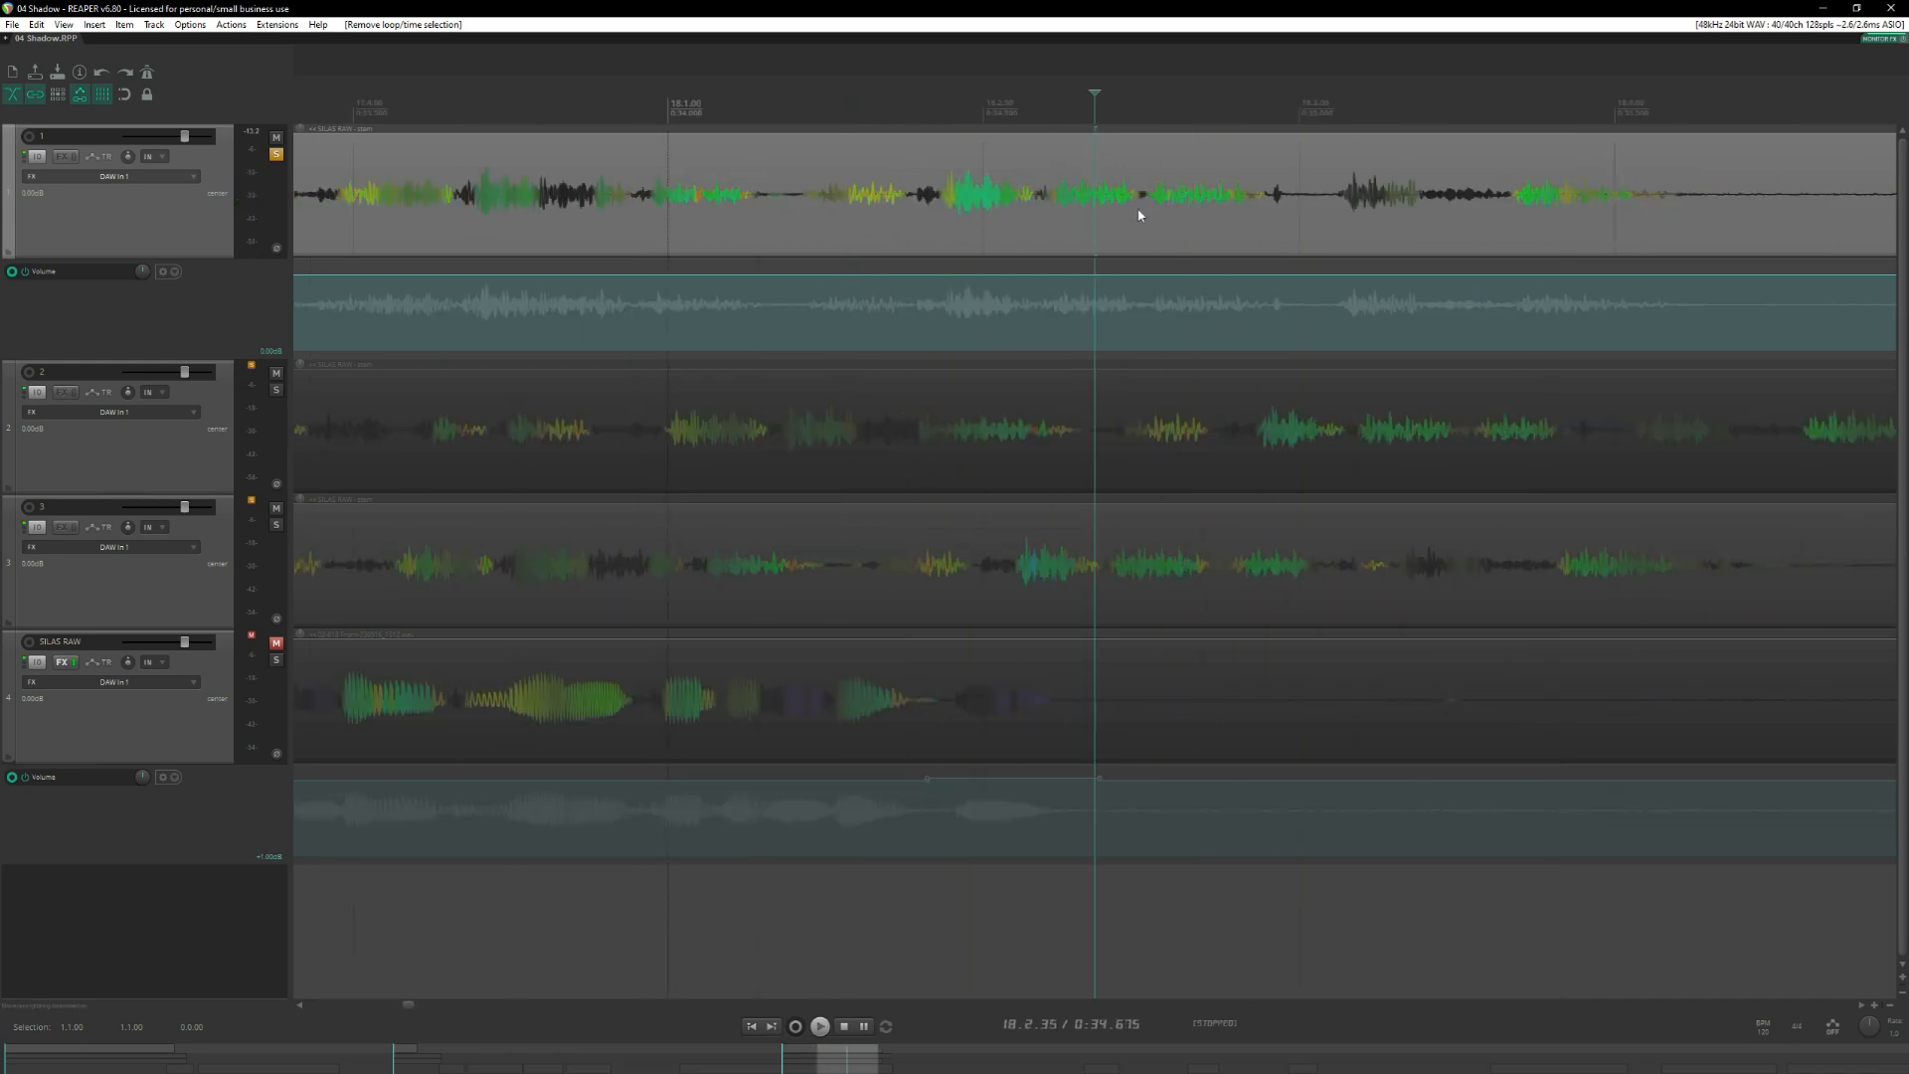
Select the dark-coloured stretch of track 1 from about 18.3.40 to 18.3.68 and audition it.
{"action": "left_click", "coordinate": [1279, 126]}
{"action": "scroll", "coordinate": [1243, 169], "scroll_direction": "up", "scroll_amount": 3}
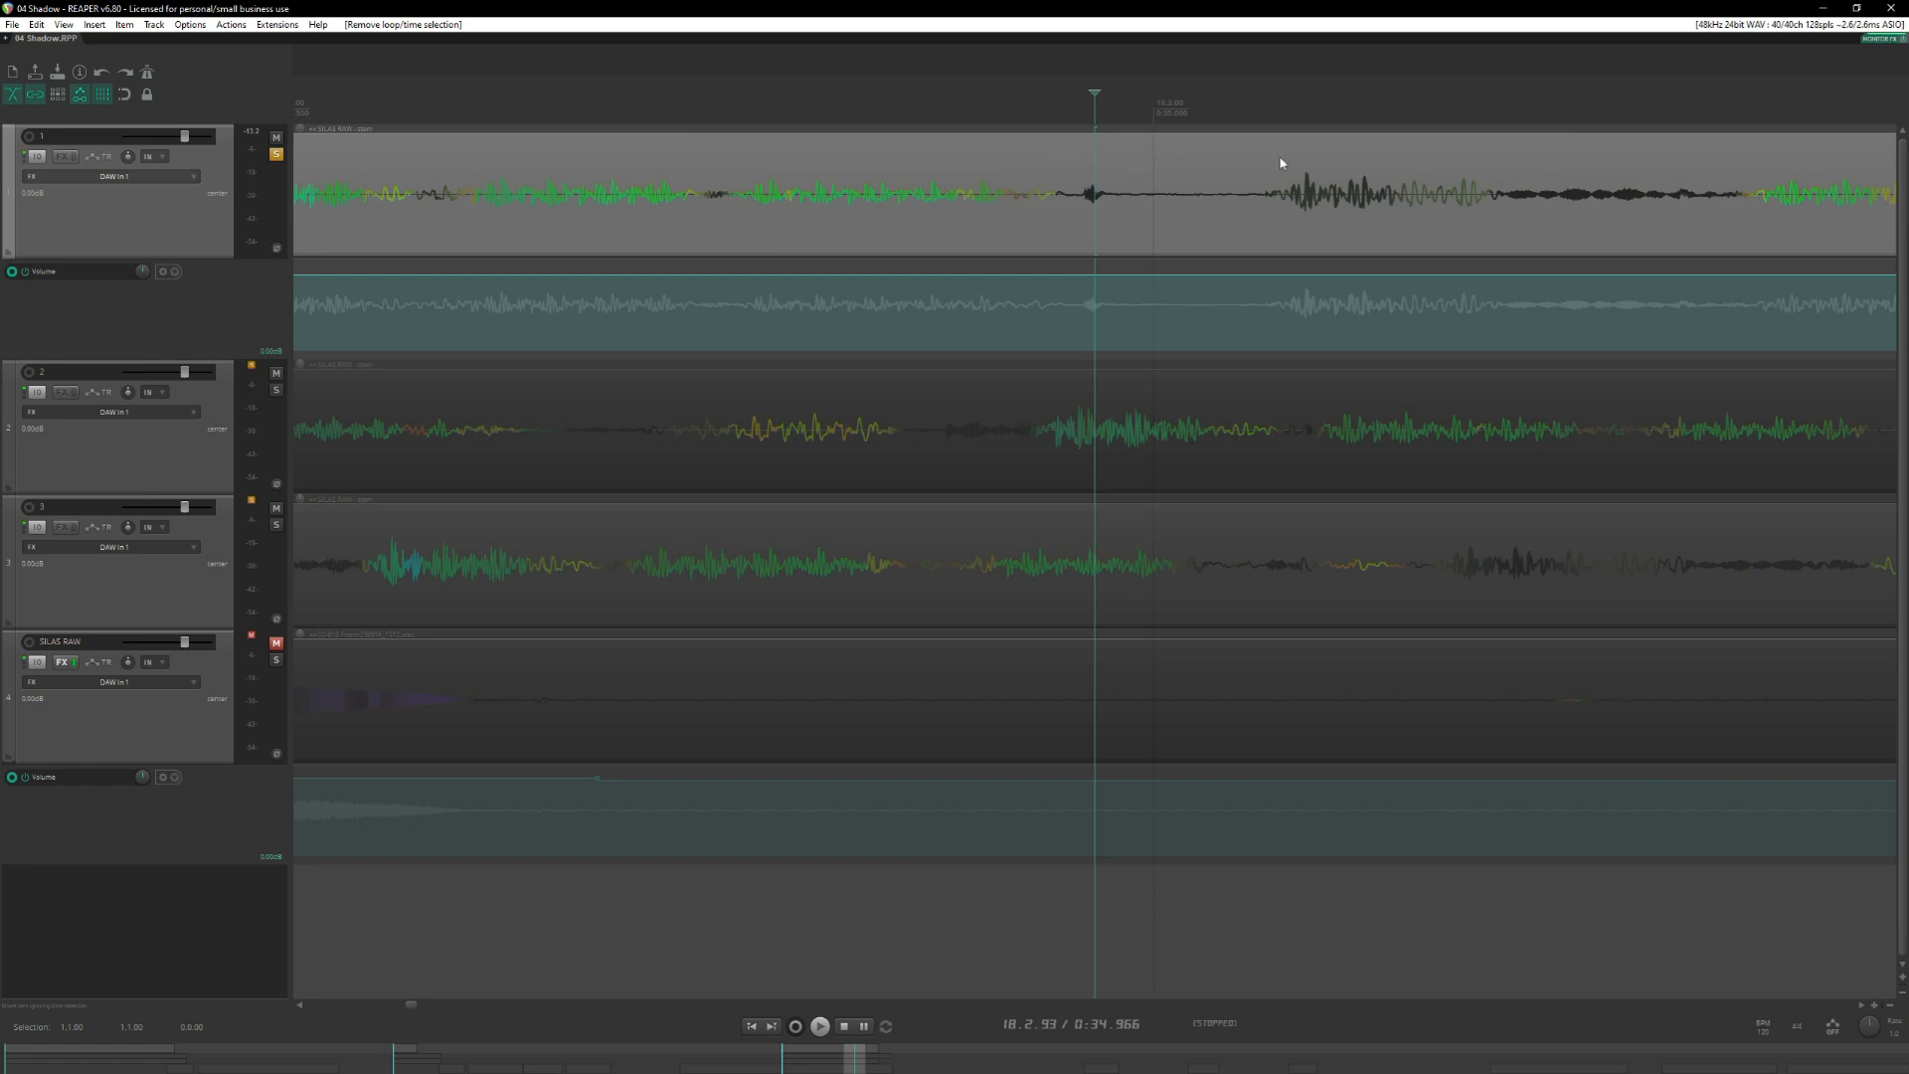
{"action": "scroll", "coordinate": [1292, 164], "scroll_direction": "right", "scroll_amount": 3}
{"action": "left_click", "coordinate": [948, 104]}
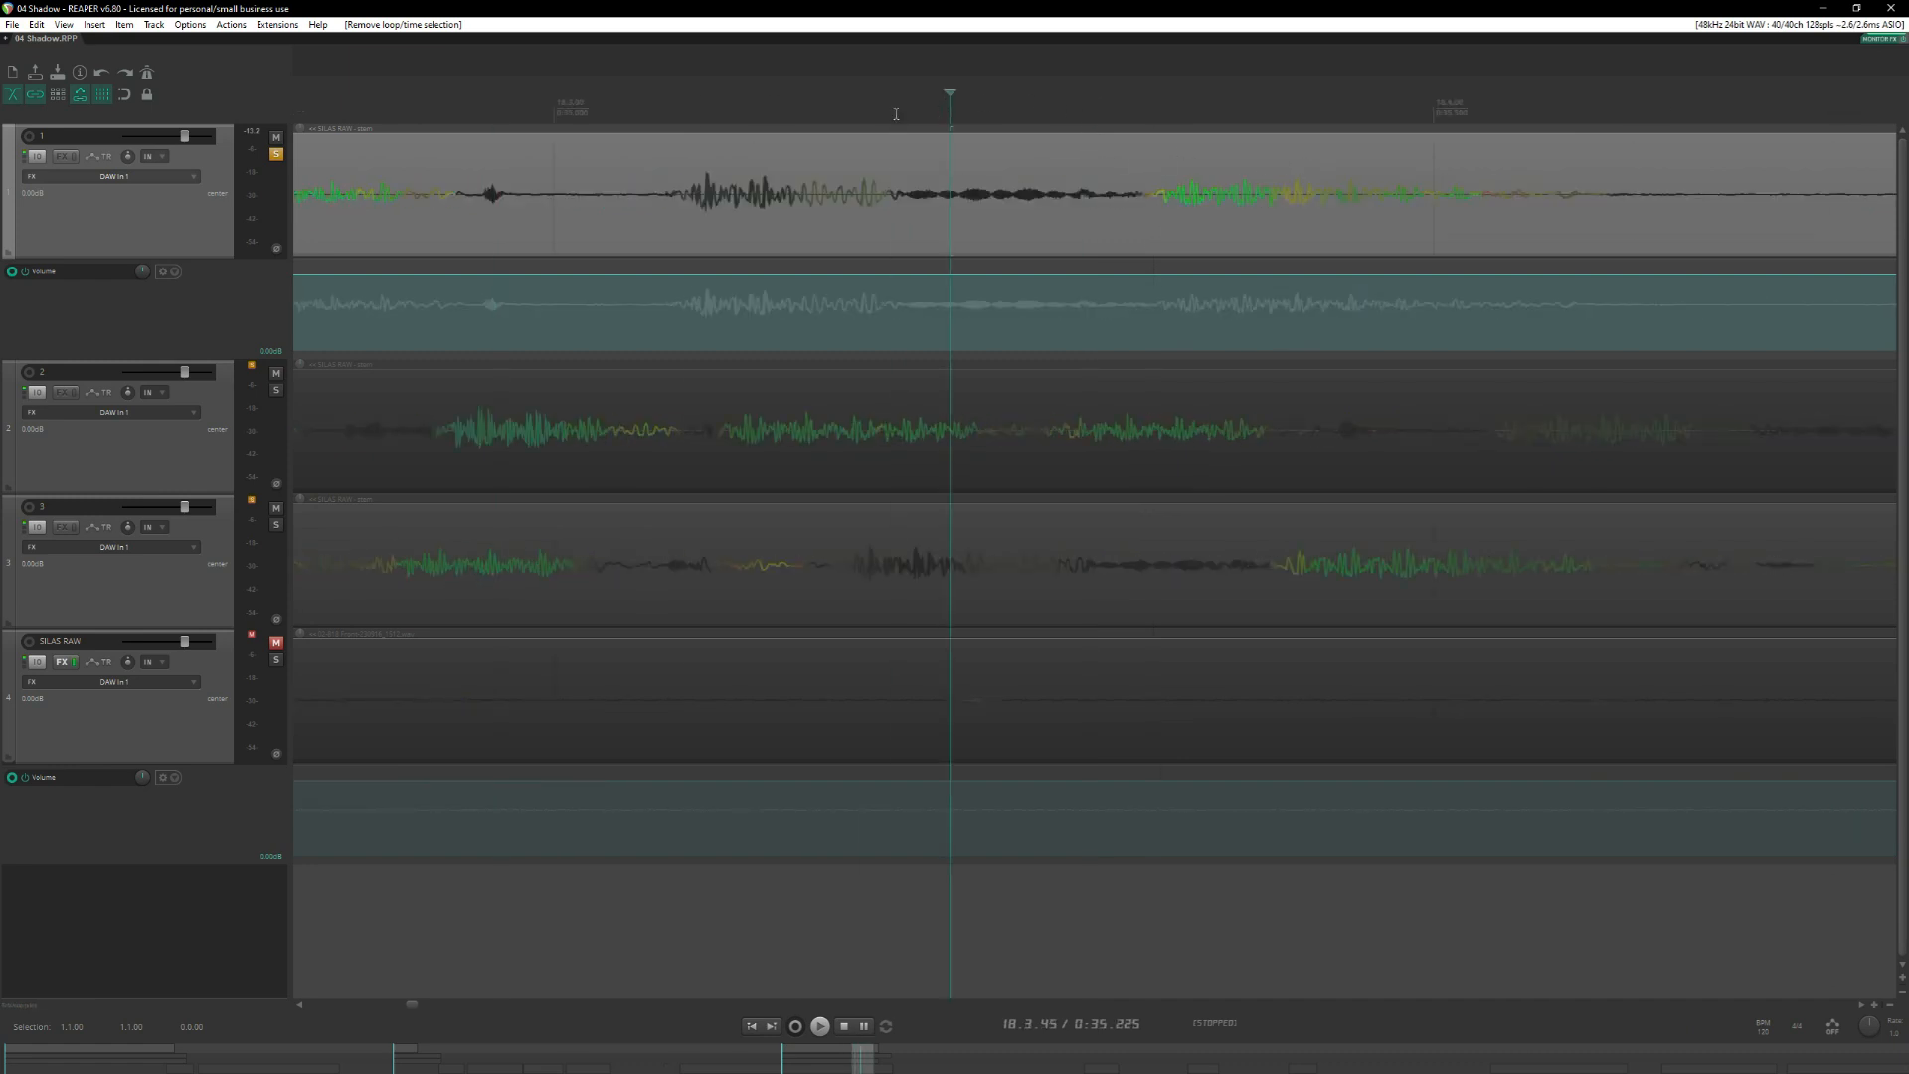
{"action": "left_click", "coordinate": [884, 157]}
{"action": "left_click_drag", "start_coordinate": [901, 121], "coordinate": [1145, 121]}
{"action": "scroll", "coordinate": [737, 241], "scroll_direction": "up", "scroll_amount": 2}
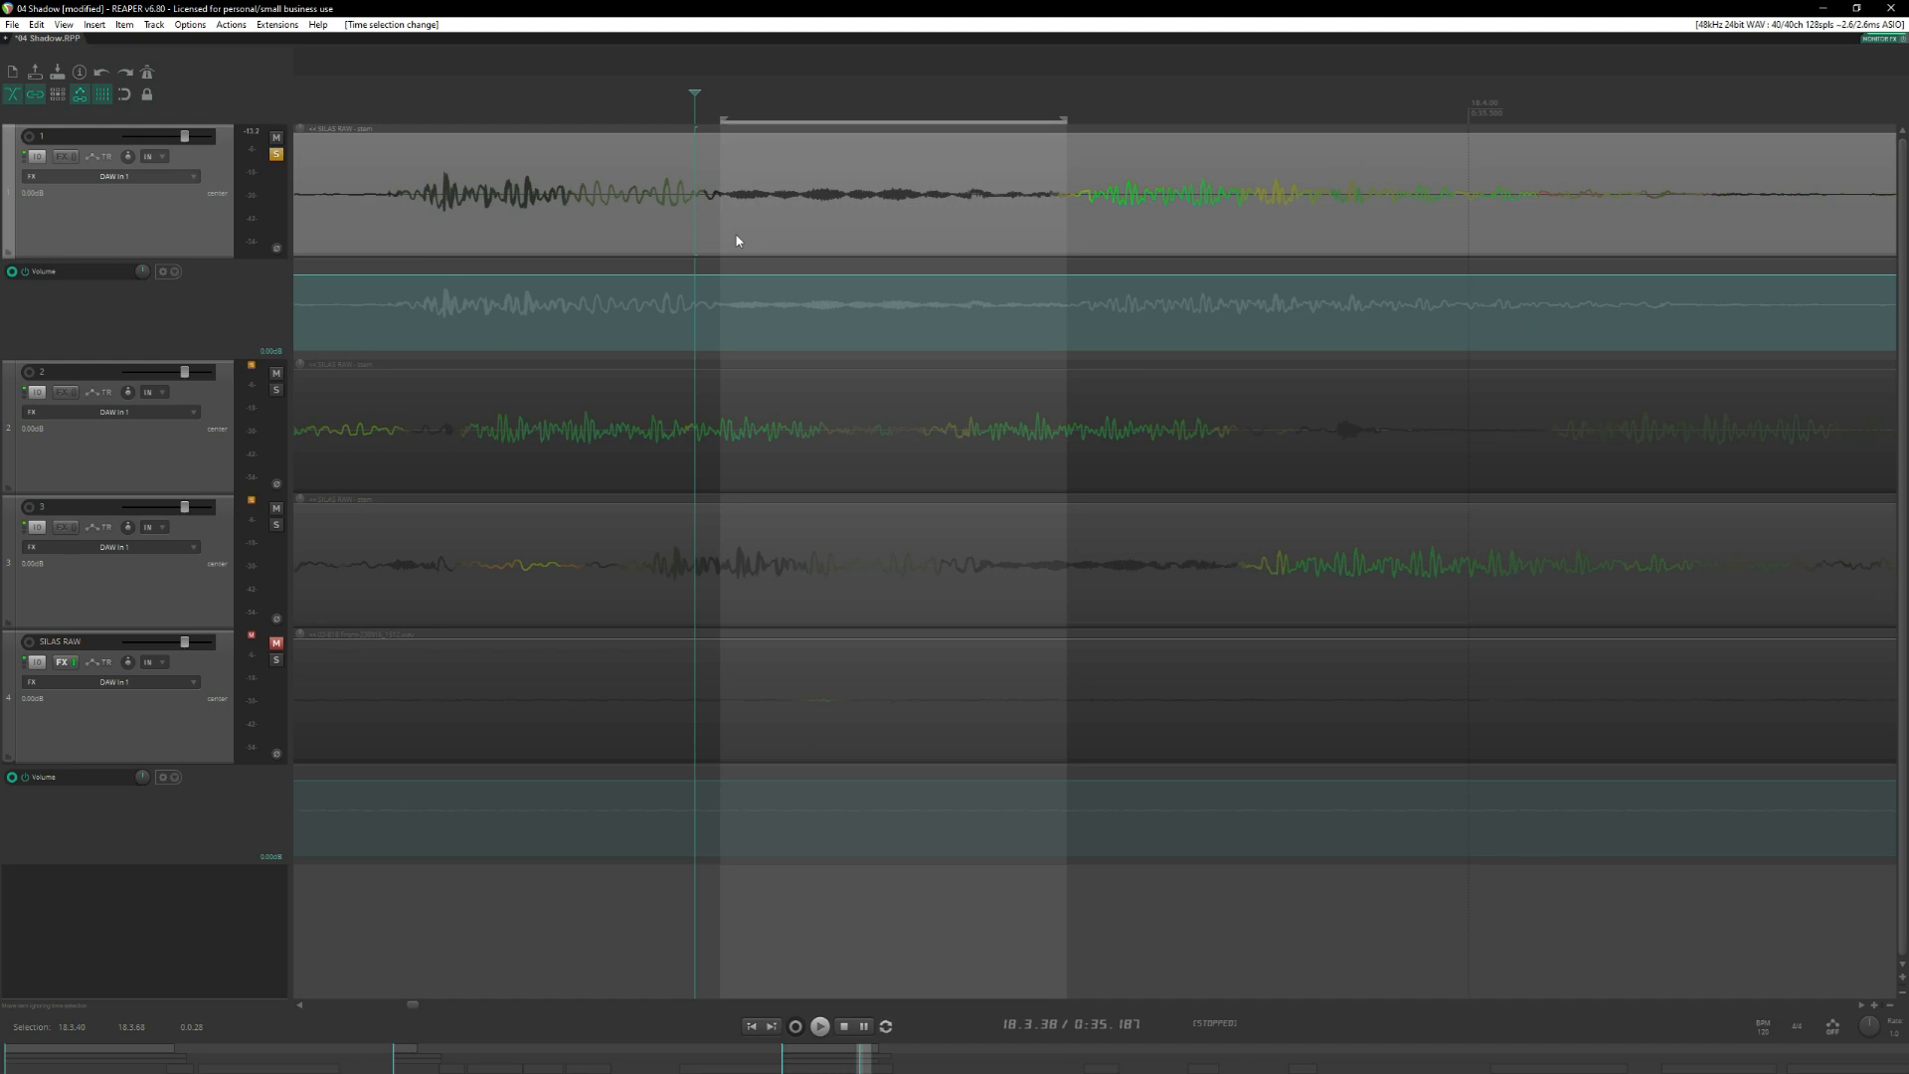
{"action": "key", "text": "space"}
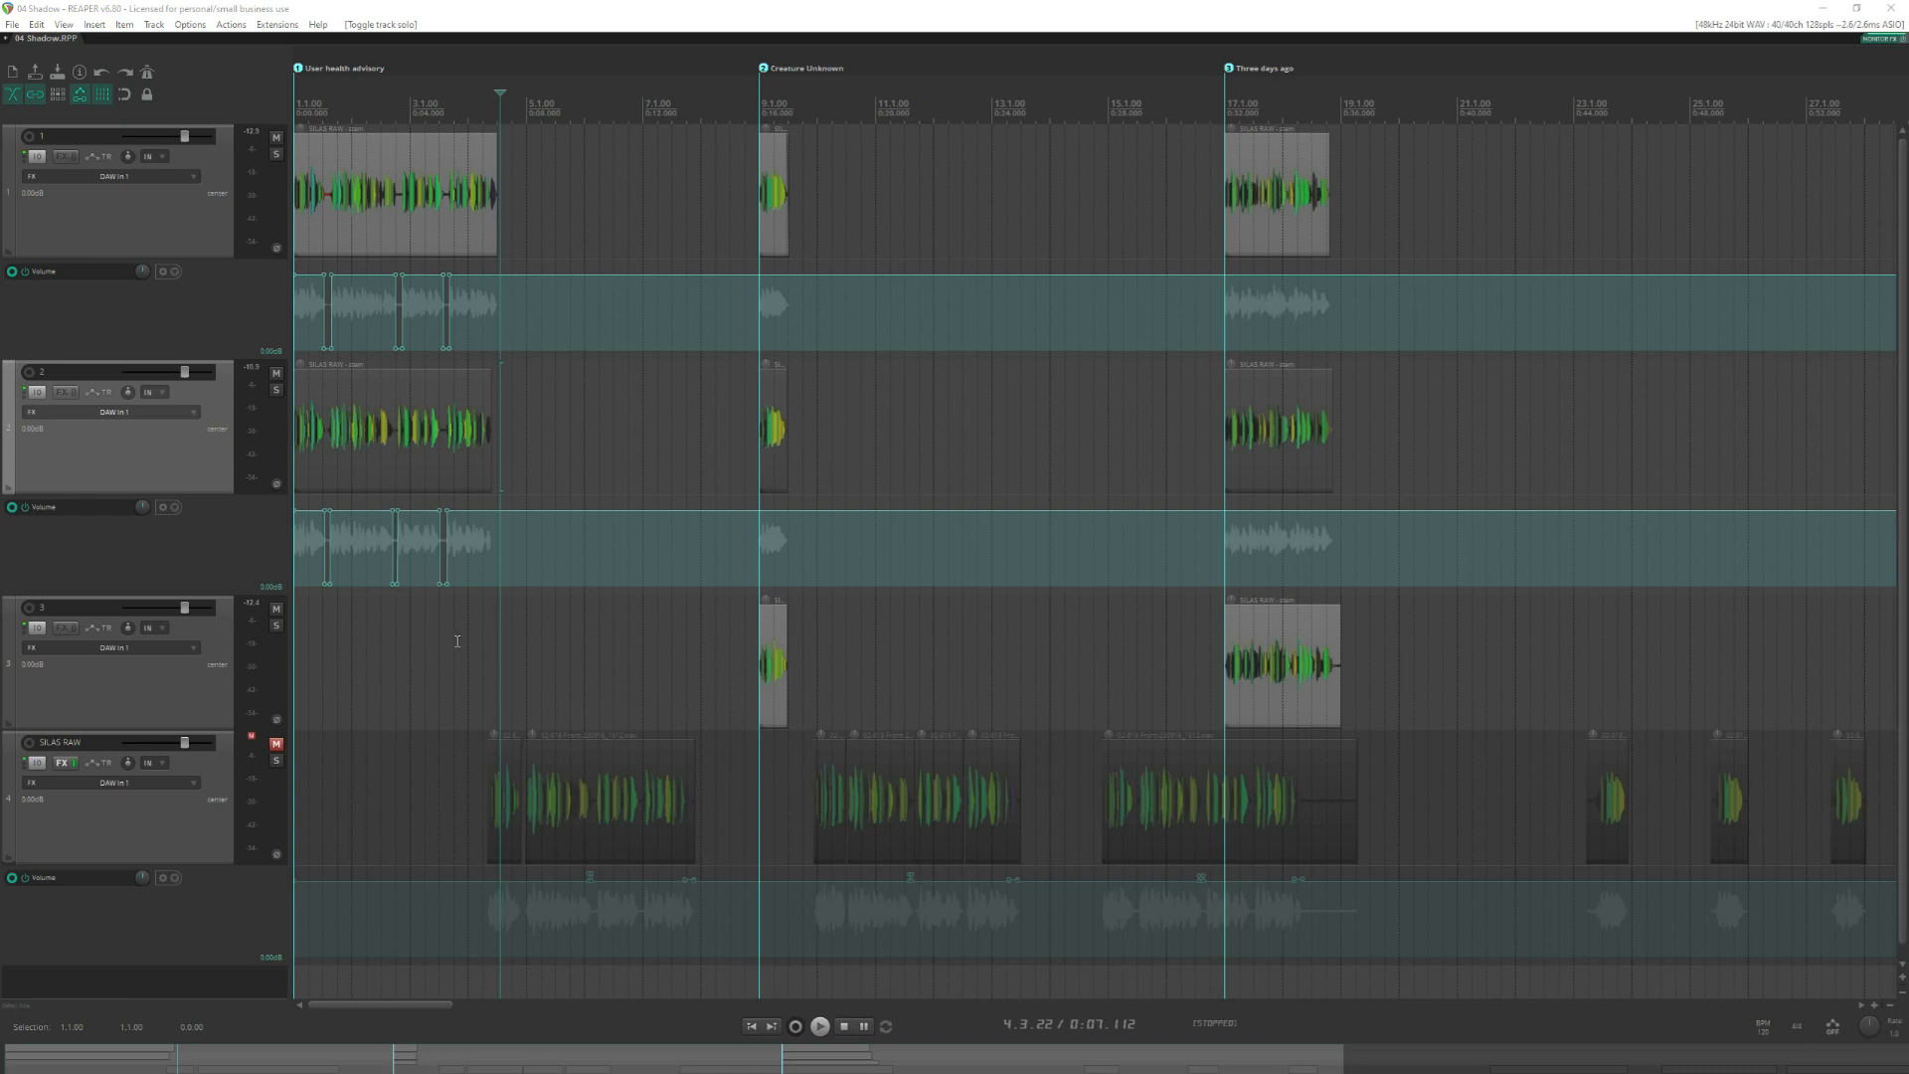
Place the edit cursor at 4.1.89 and examine the User health advisory takes and volume envelopes on tracks 1 and 2.
{"action": "left_click", "coordinate": [501, 97]}
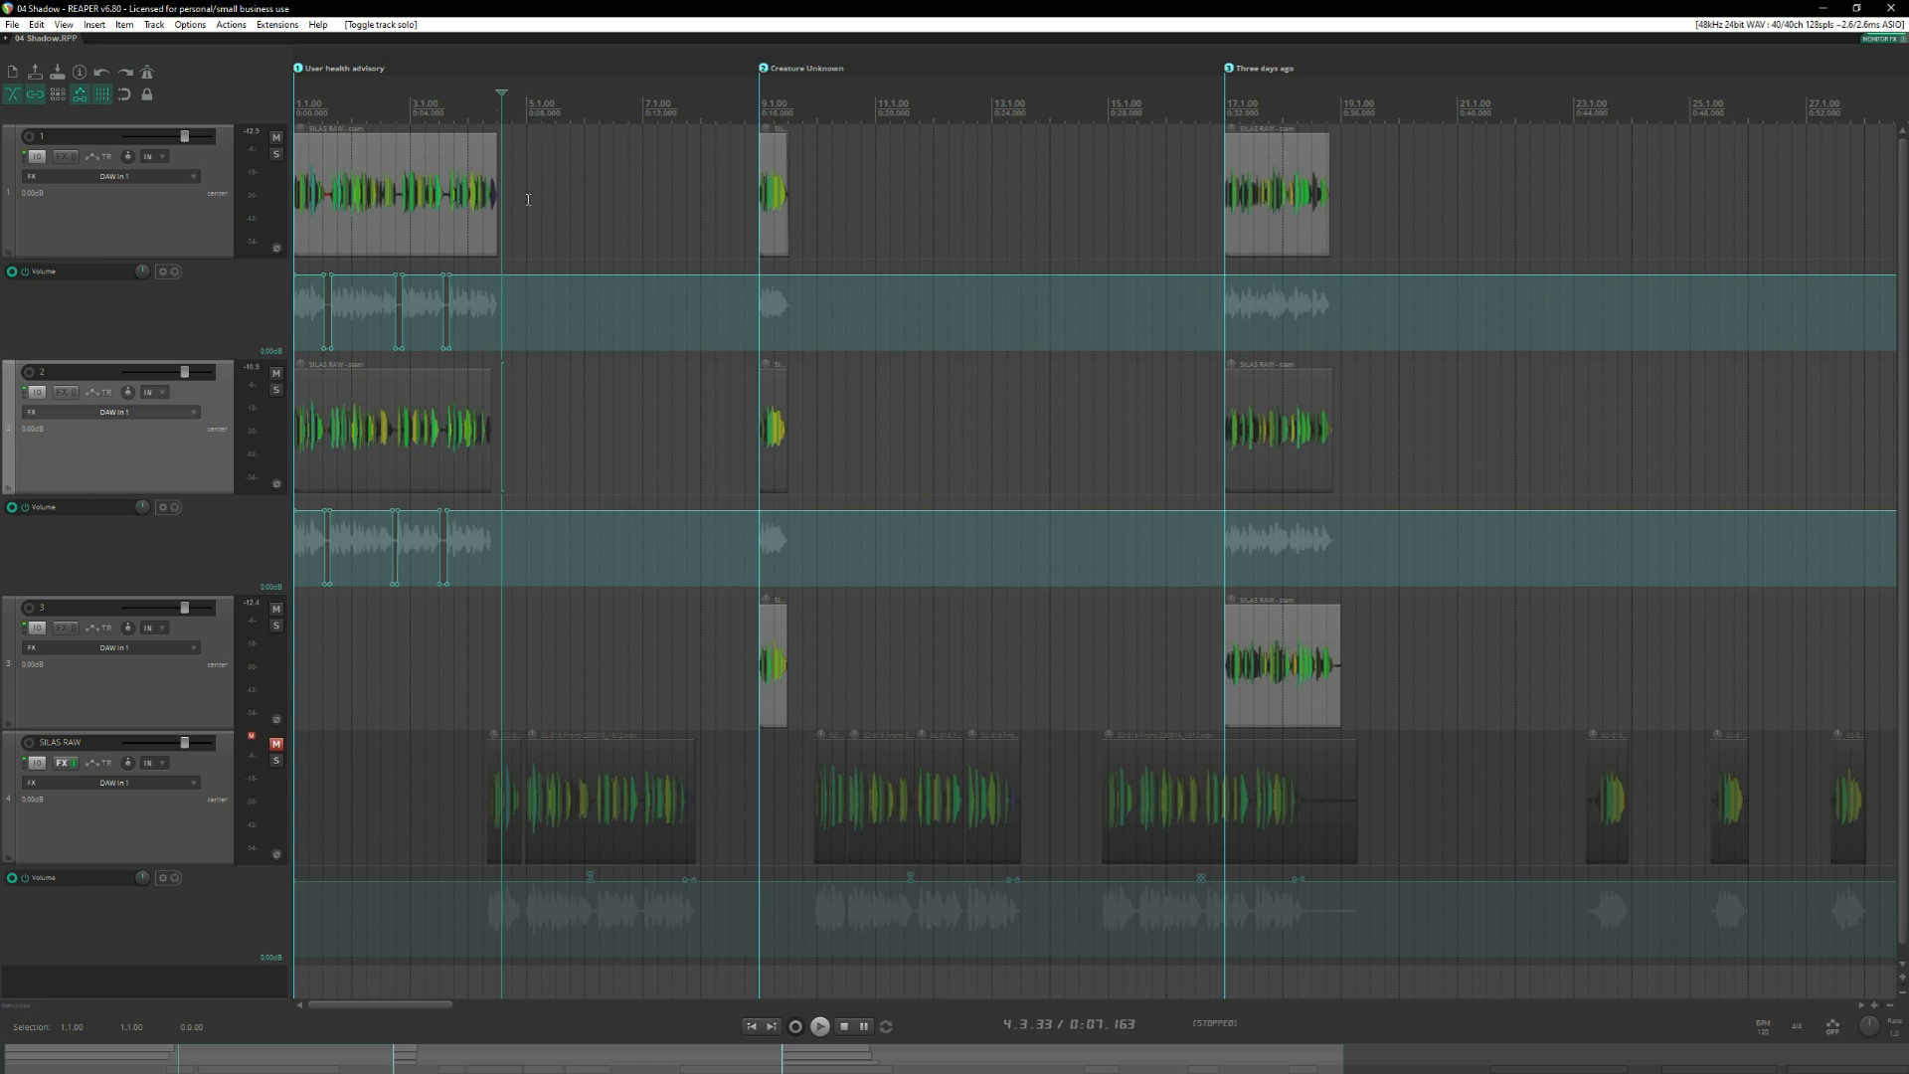
{"action": "left_click", "coordinate": [459, 101]}
{"action": "left_click", "coordinate": [480, 100]}
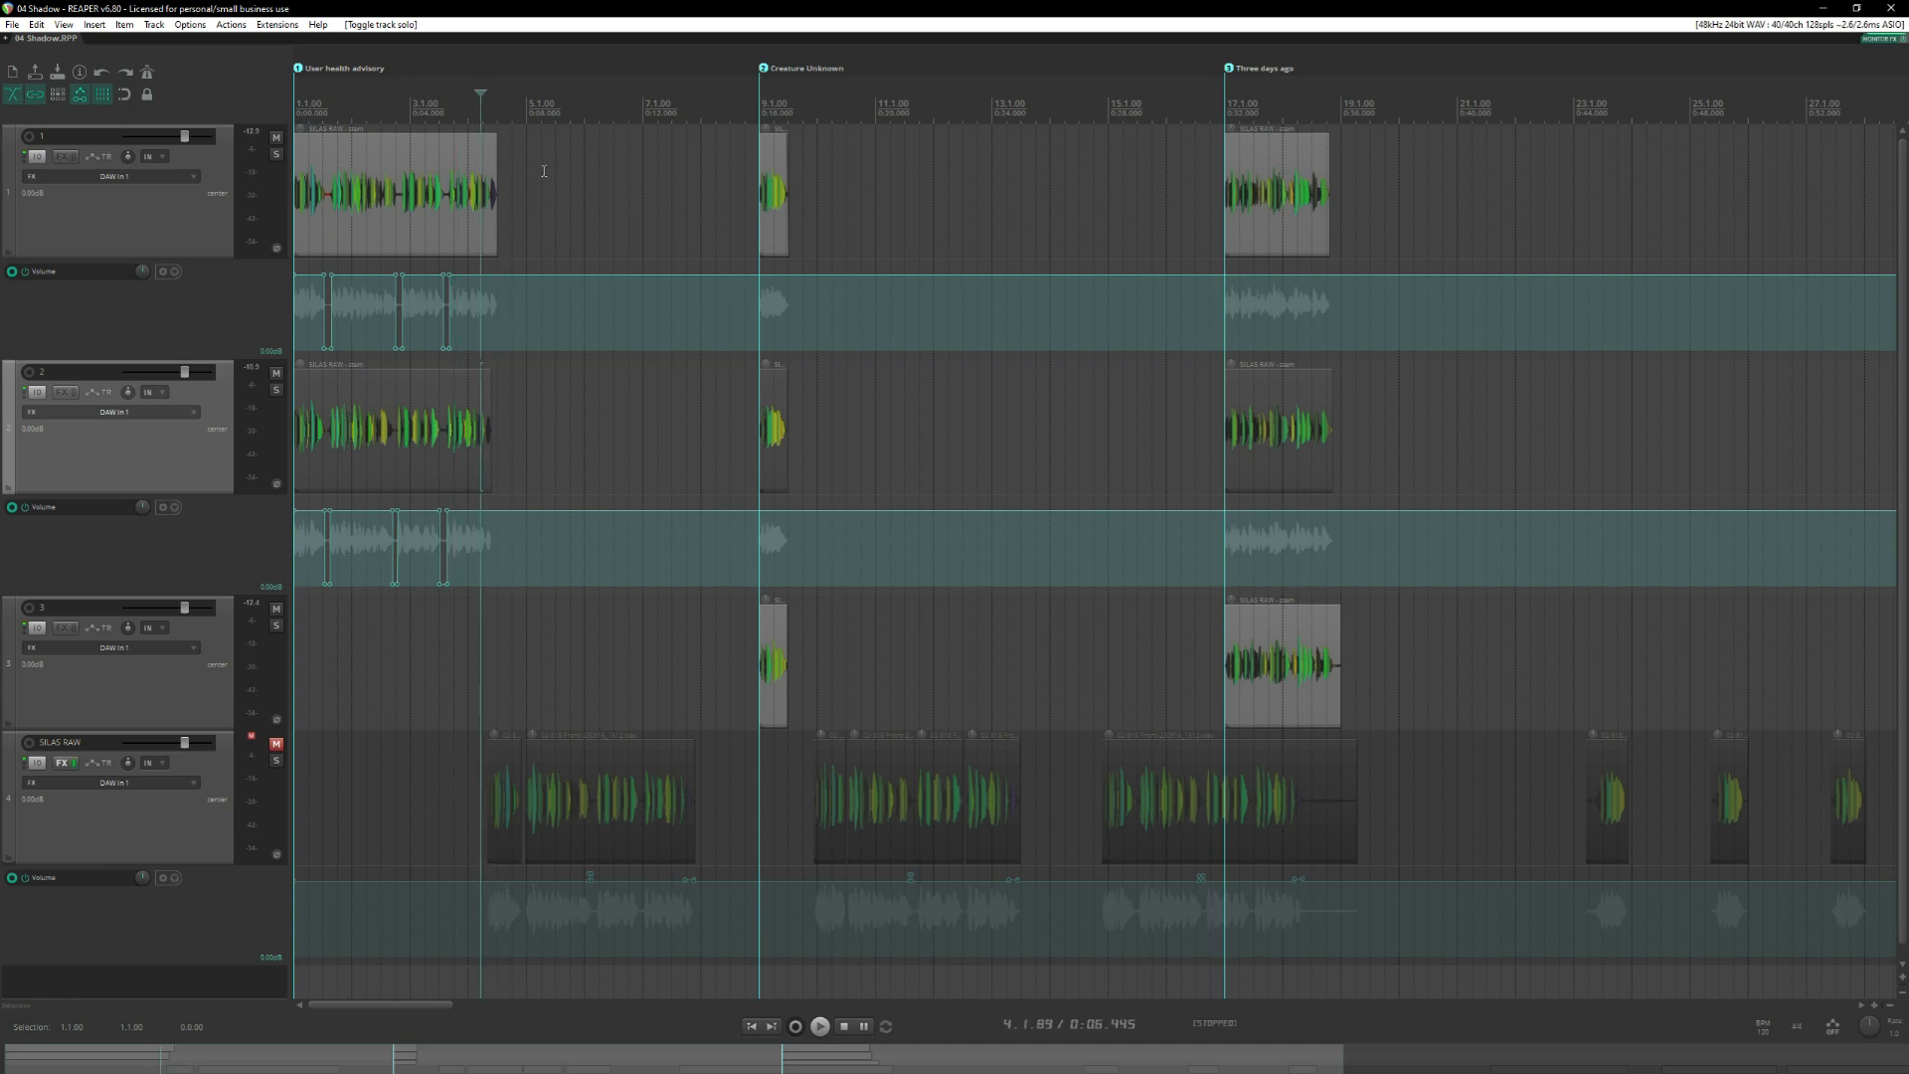
{"action": "scroll", "coordinate": [544, 171], "scroll_direction": "up", "scroll_amount": 8}
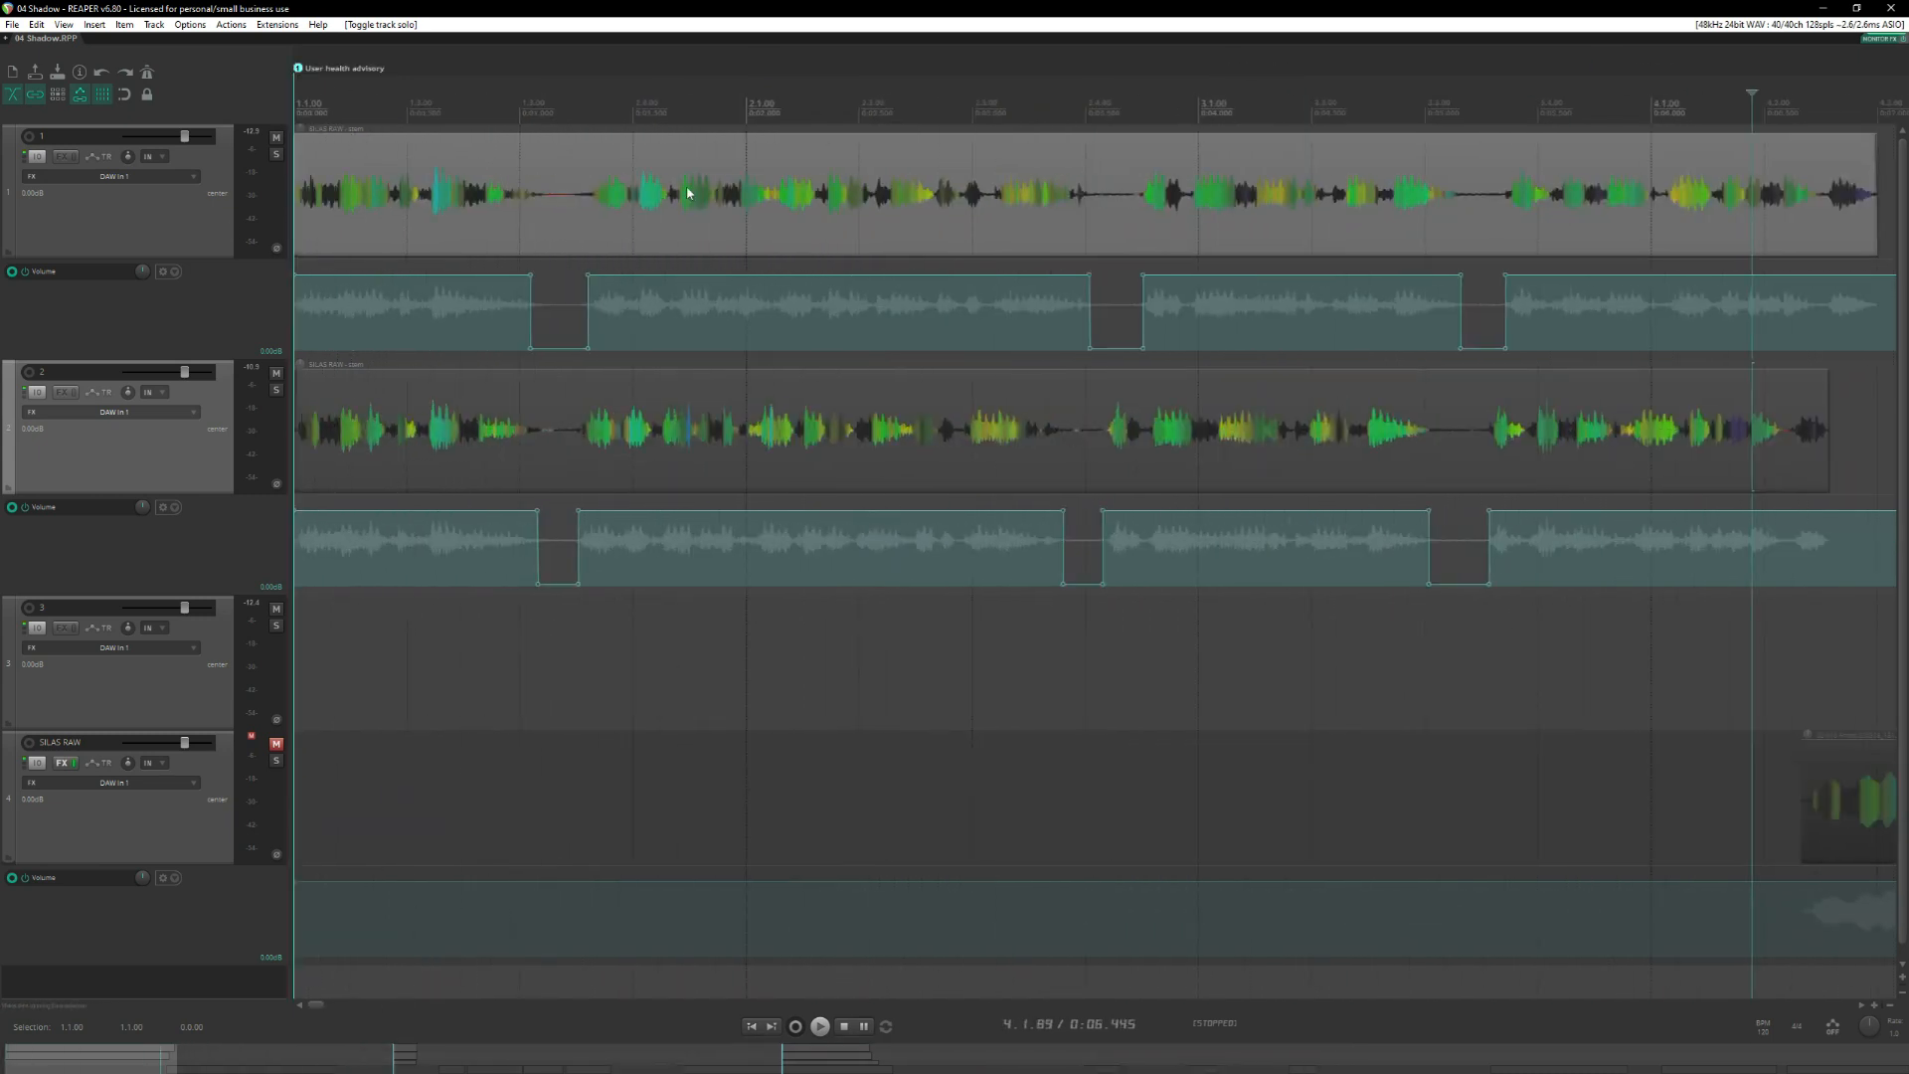
Create a region spanning the User health advisory takes from 1.1.00 to 4.3.01.
{"action": "scroll", "coordinate": [871, 185], "scroll_direction": "down", "scroll_amount": 2}
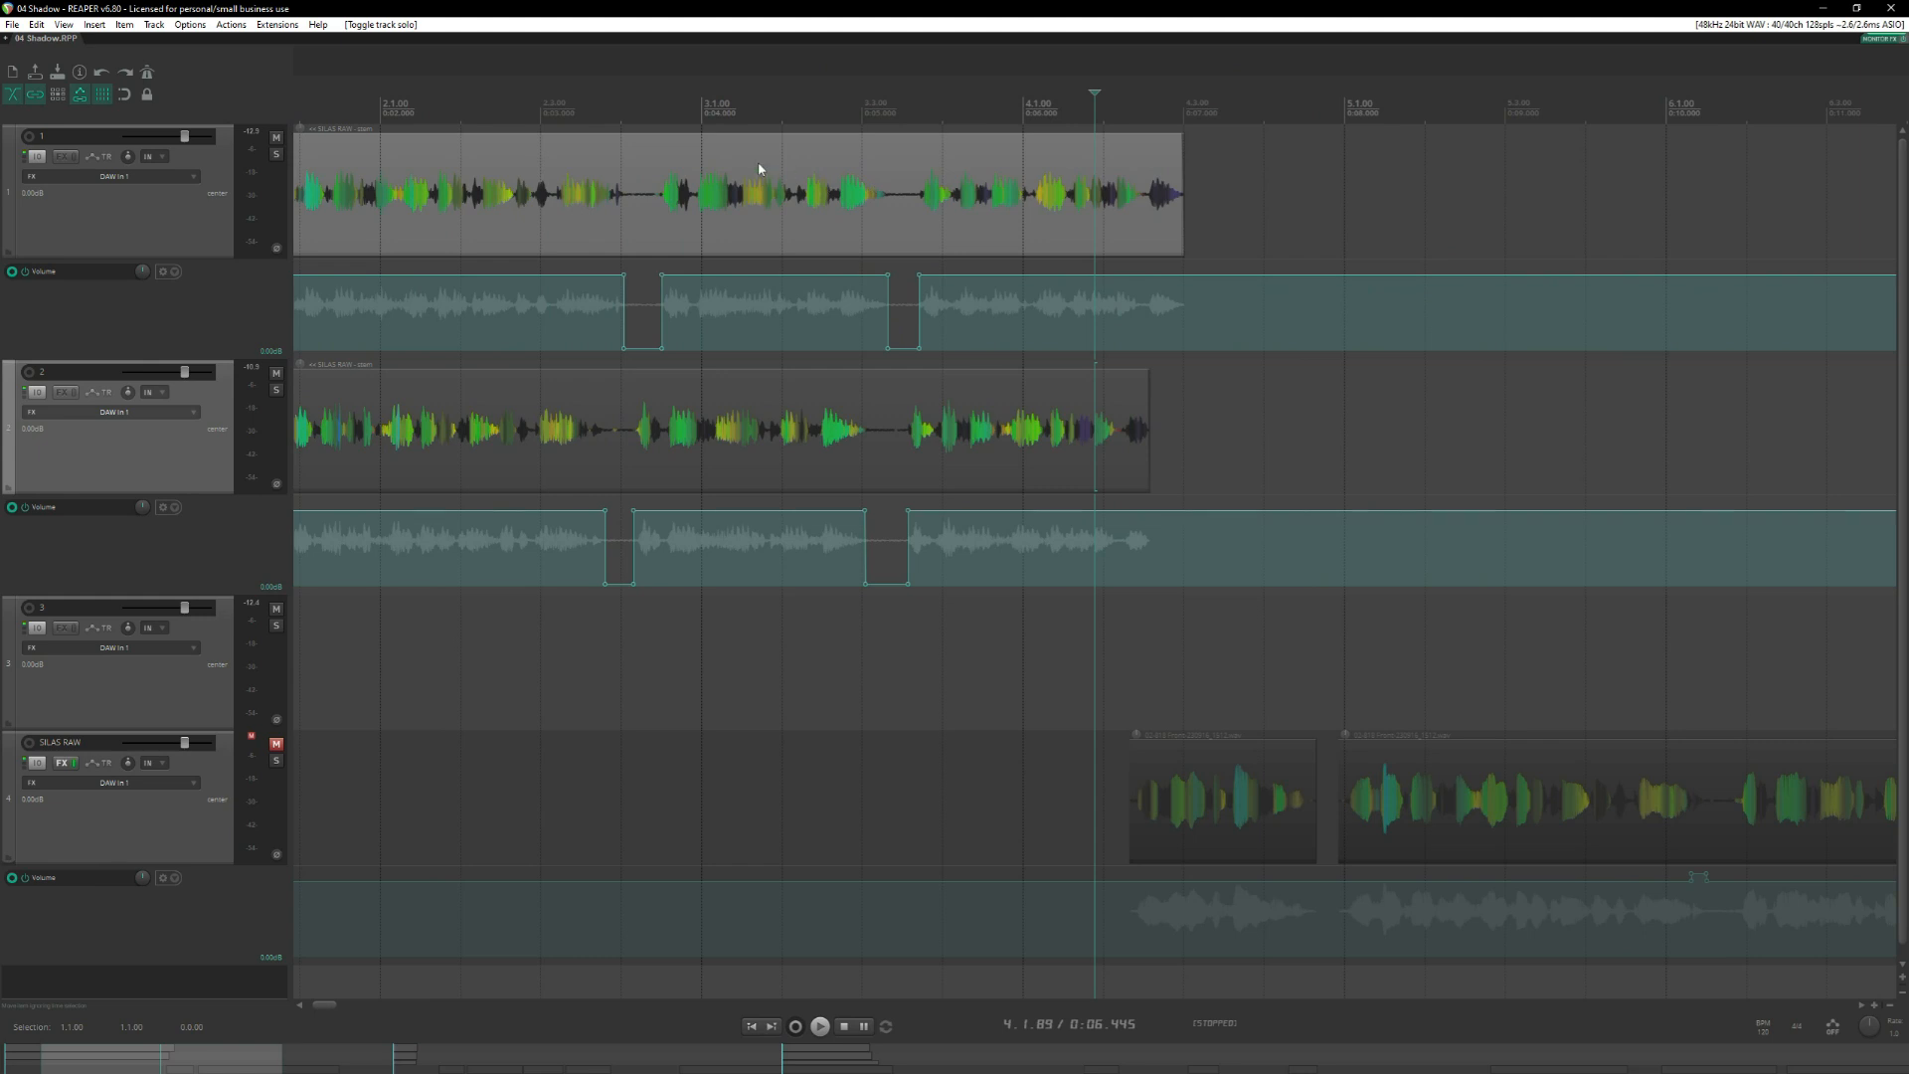
{"action": "scroll", "coordinate": [888, 152], "scroll_direction": "left", "scroll_amount": 3}
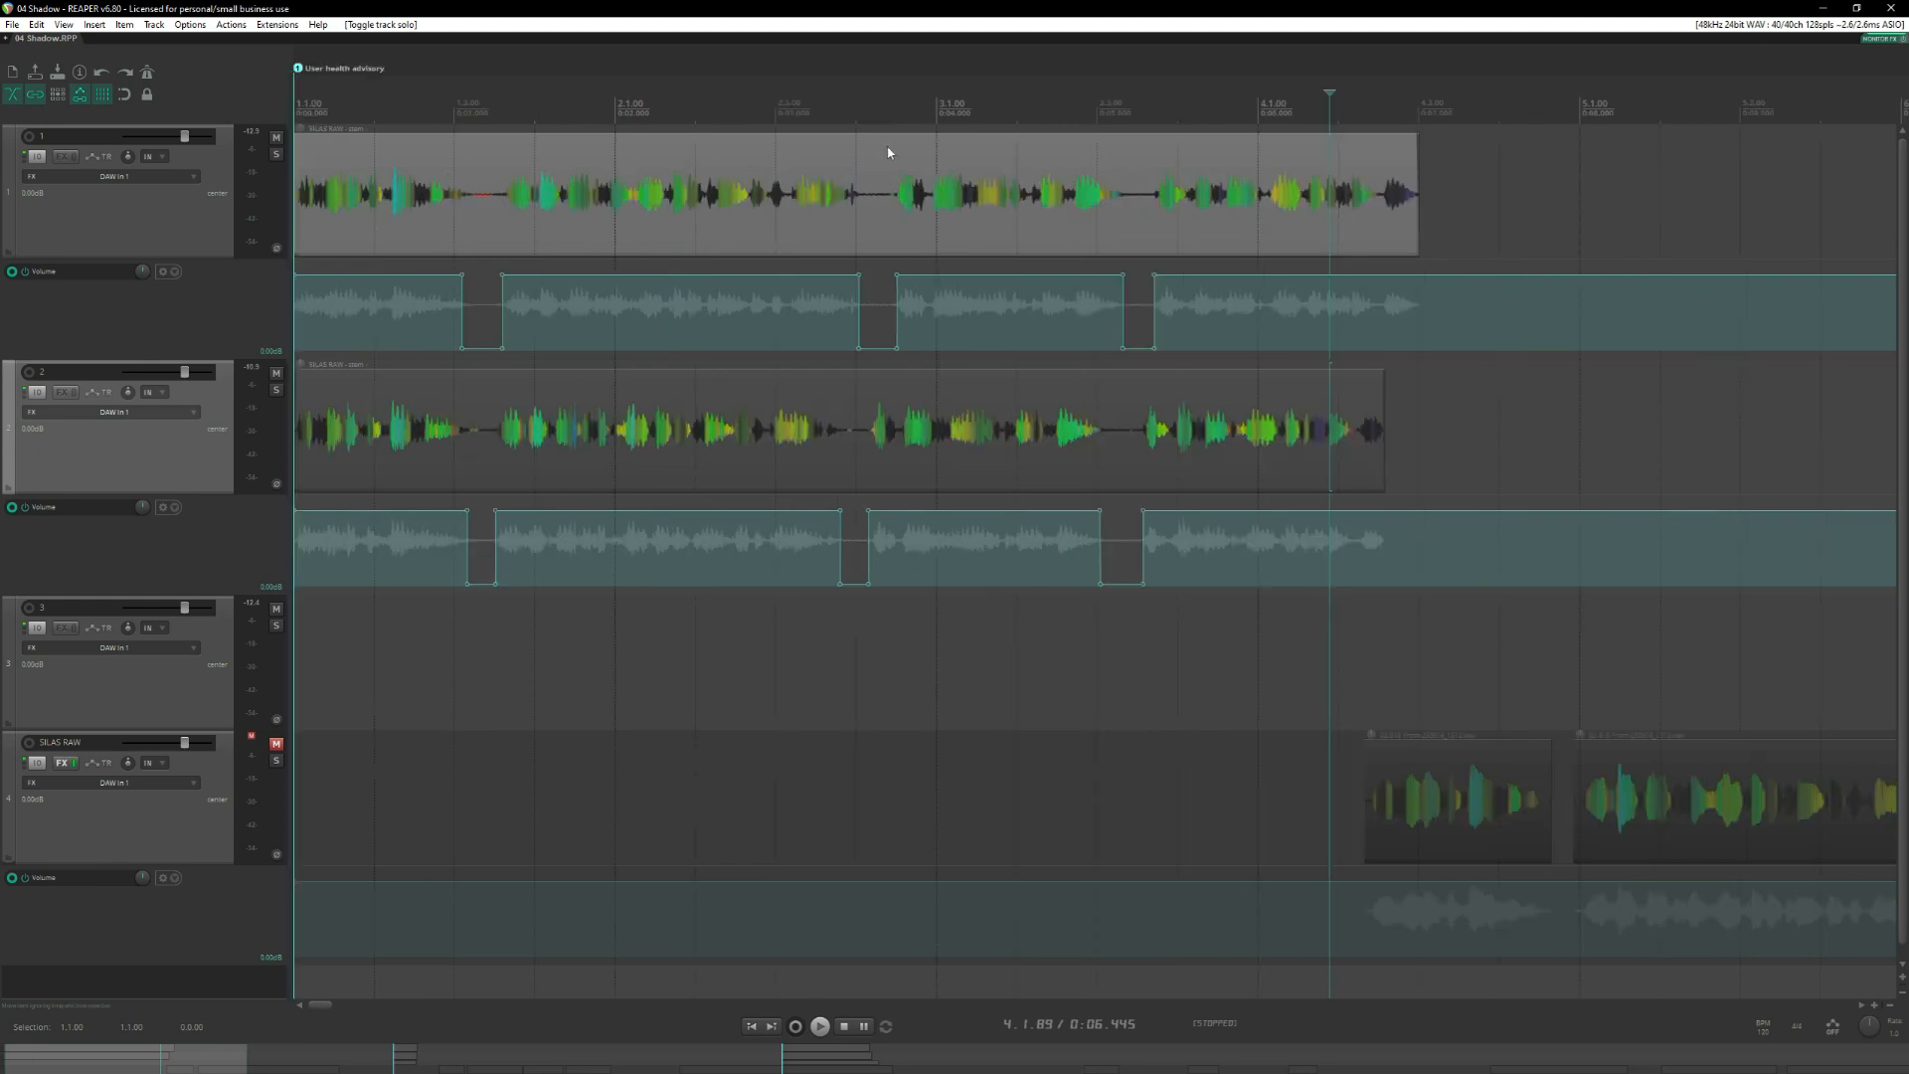
{"action": "double_click", "coordinate": [887, 147]}
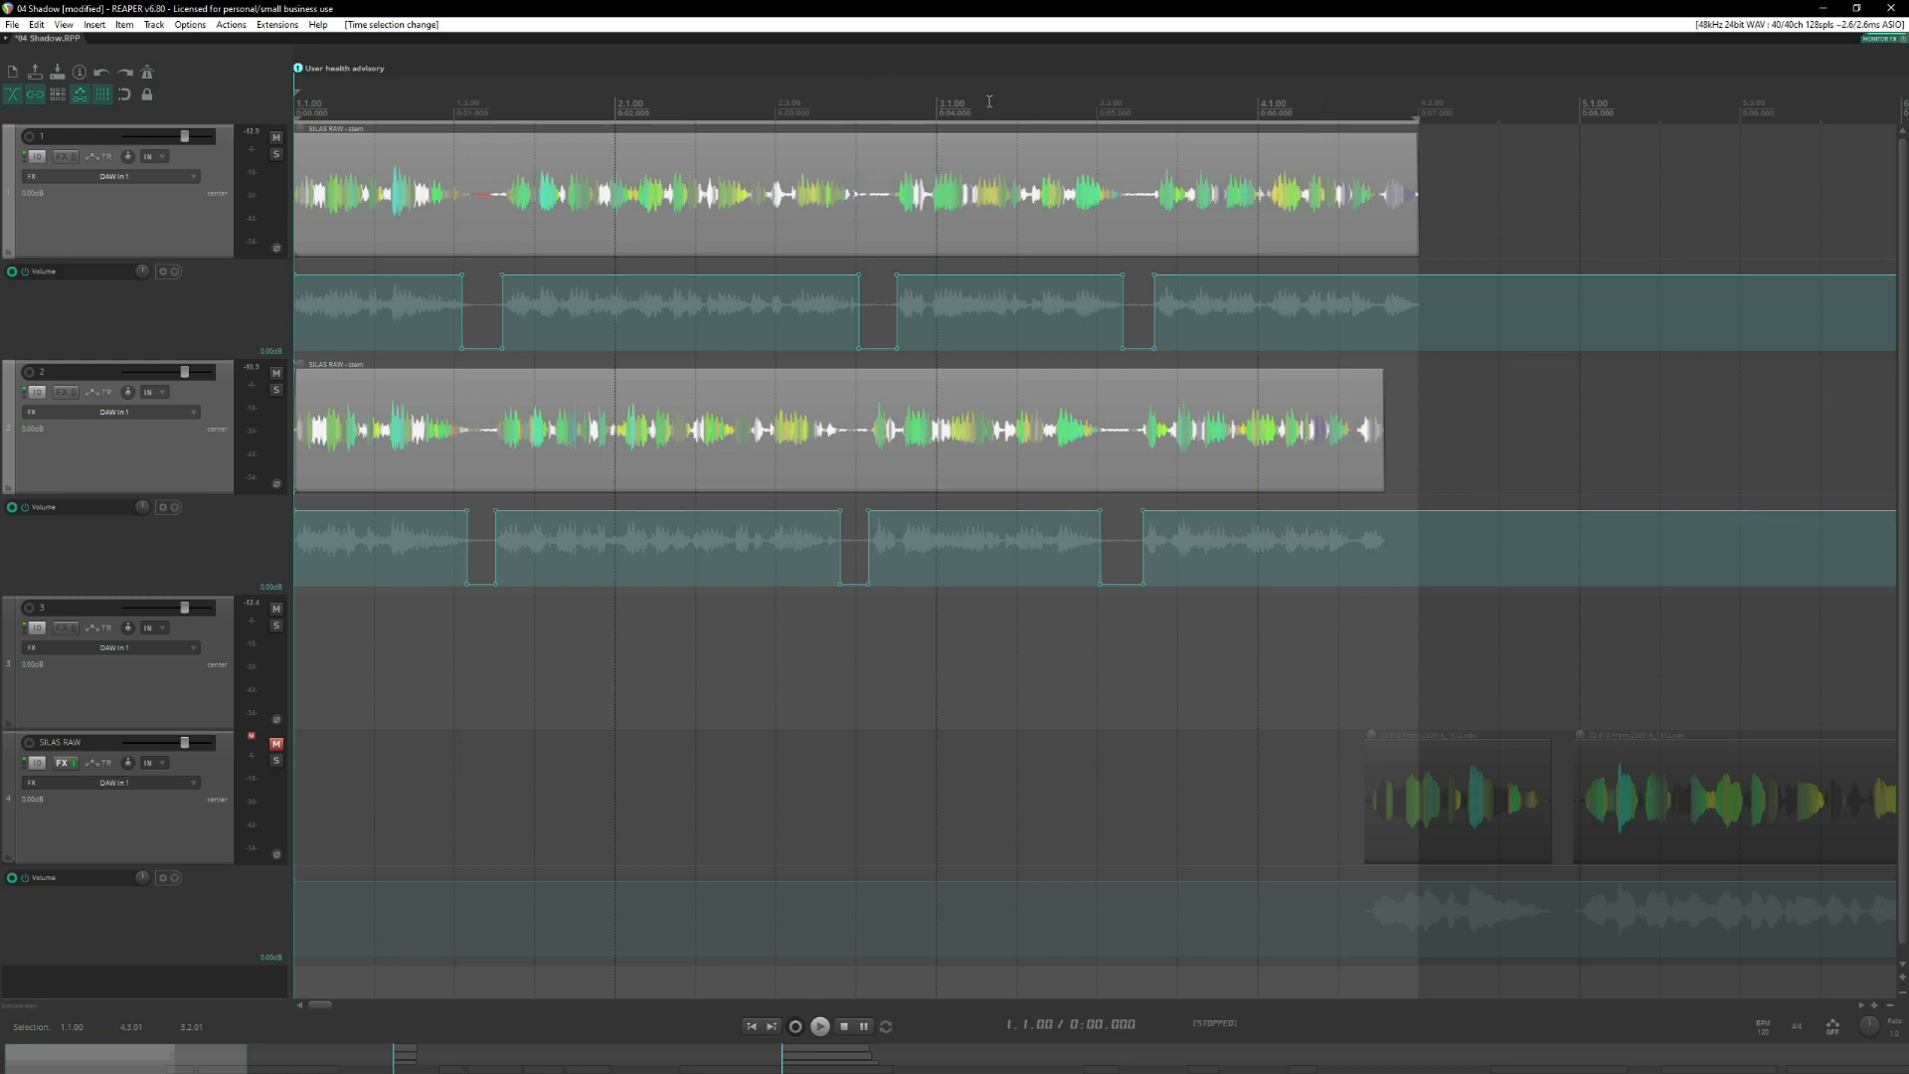
{"action": "right_click", "coordinate": [975, 109]}
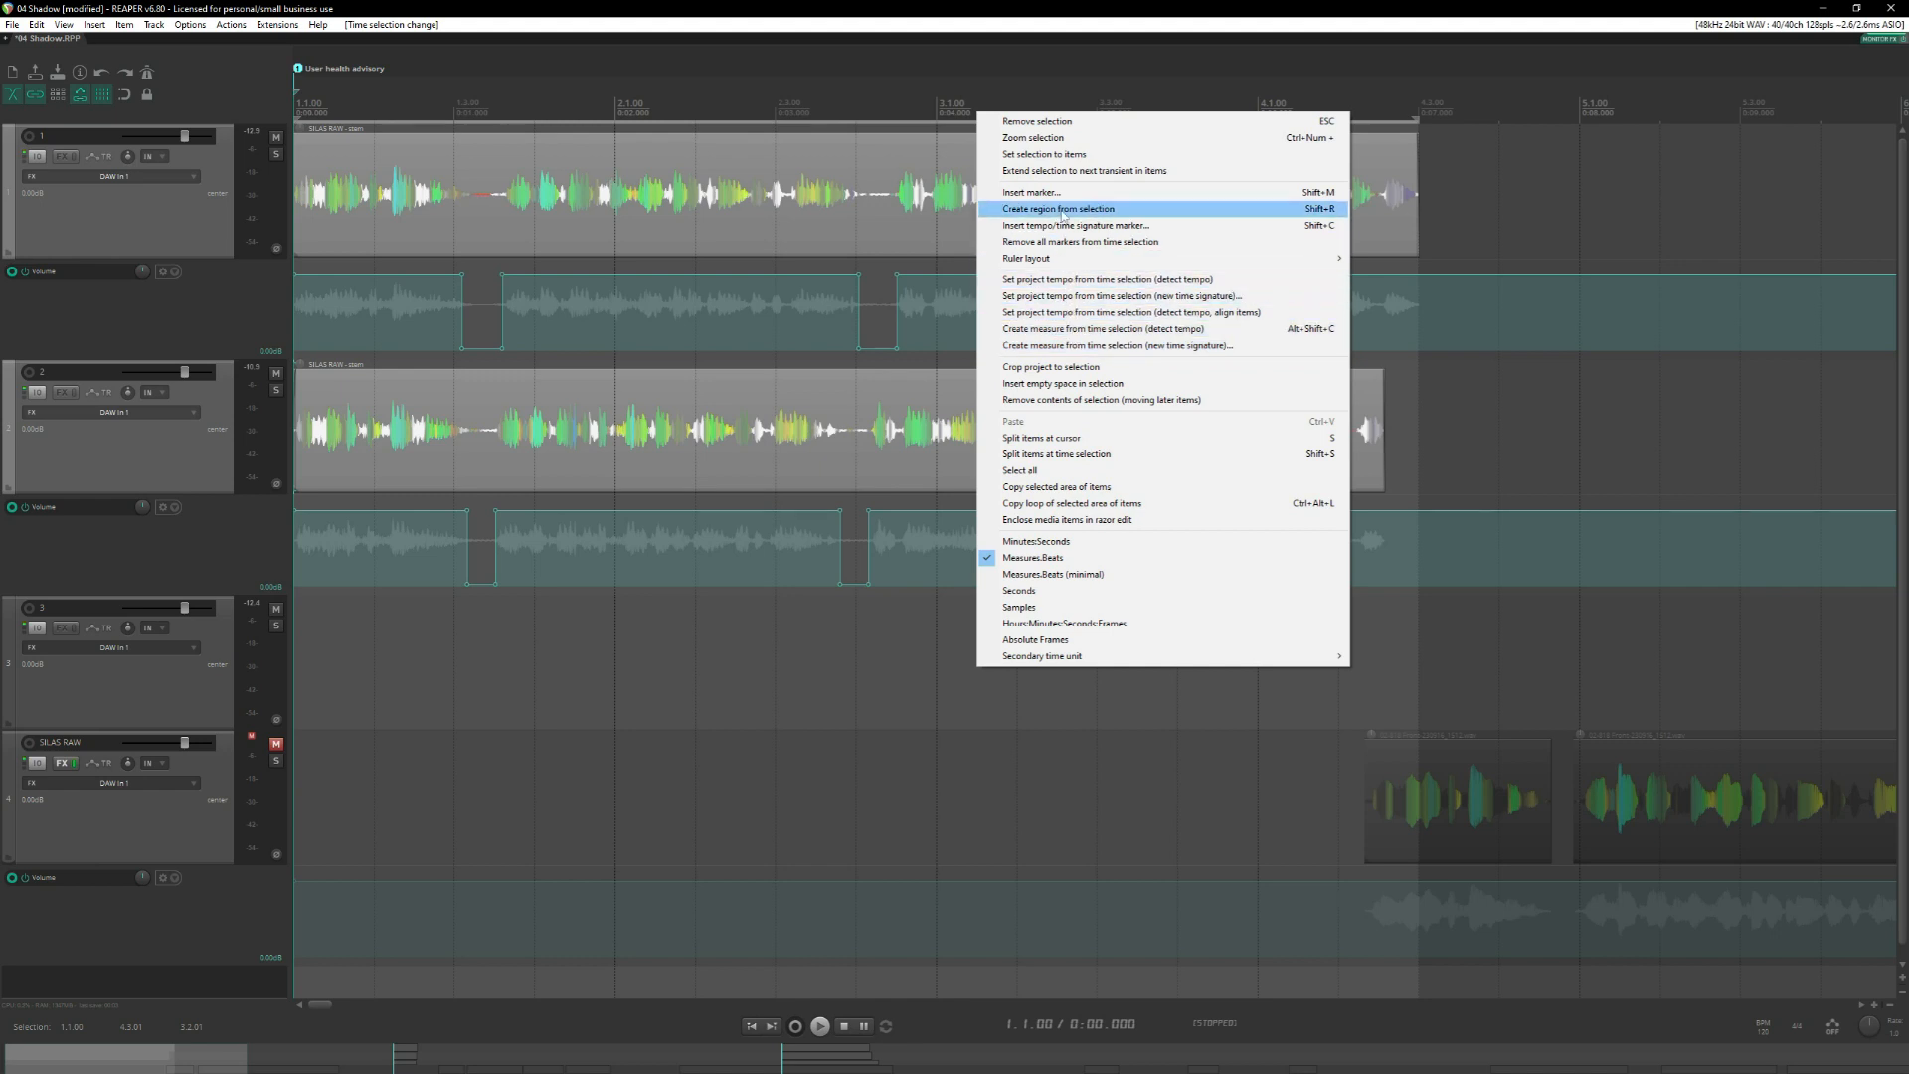
{"action": "left_click", "coordinate": [1063, 211]}
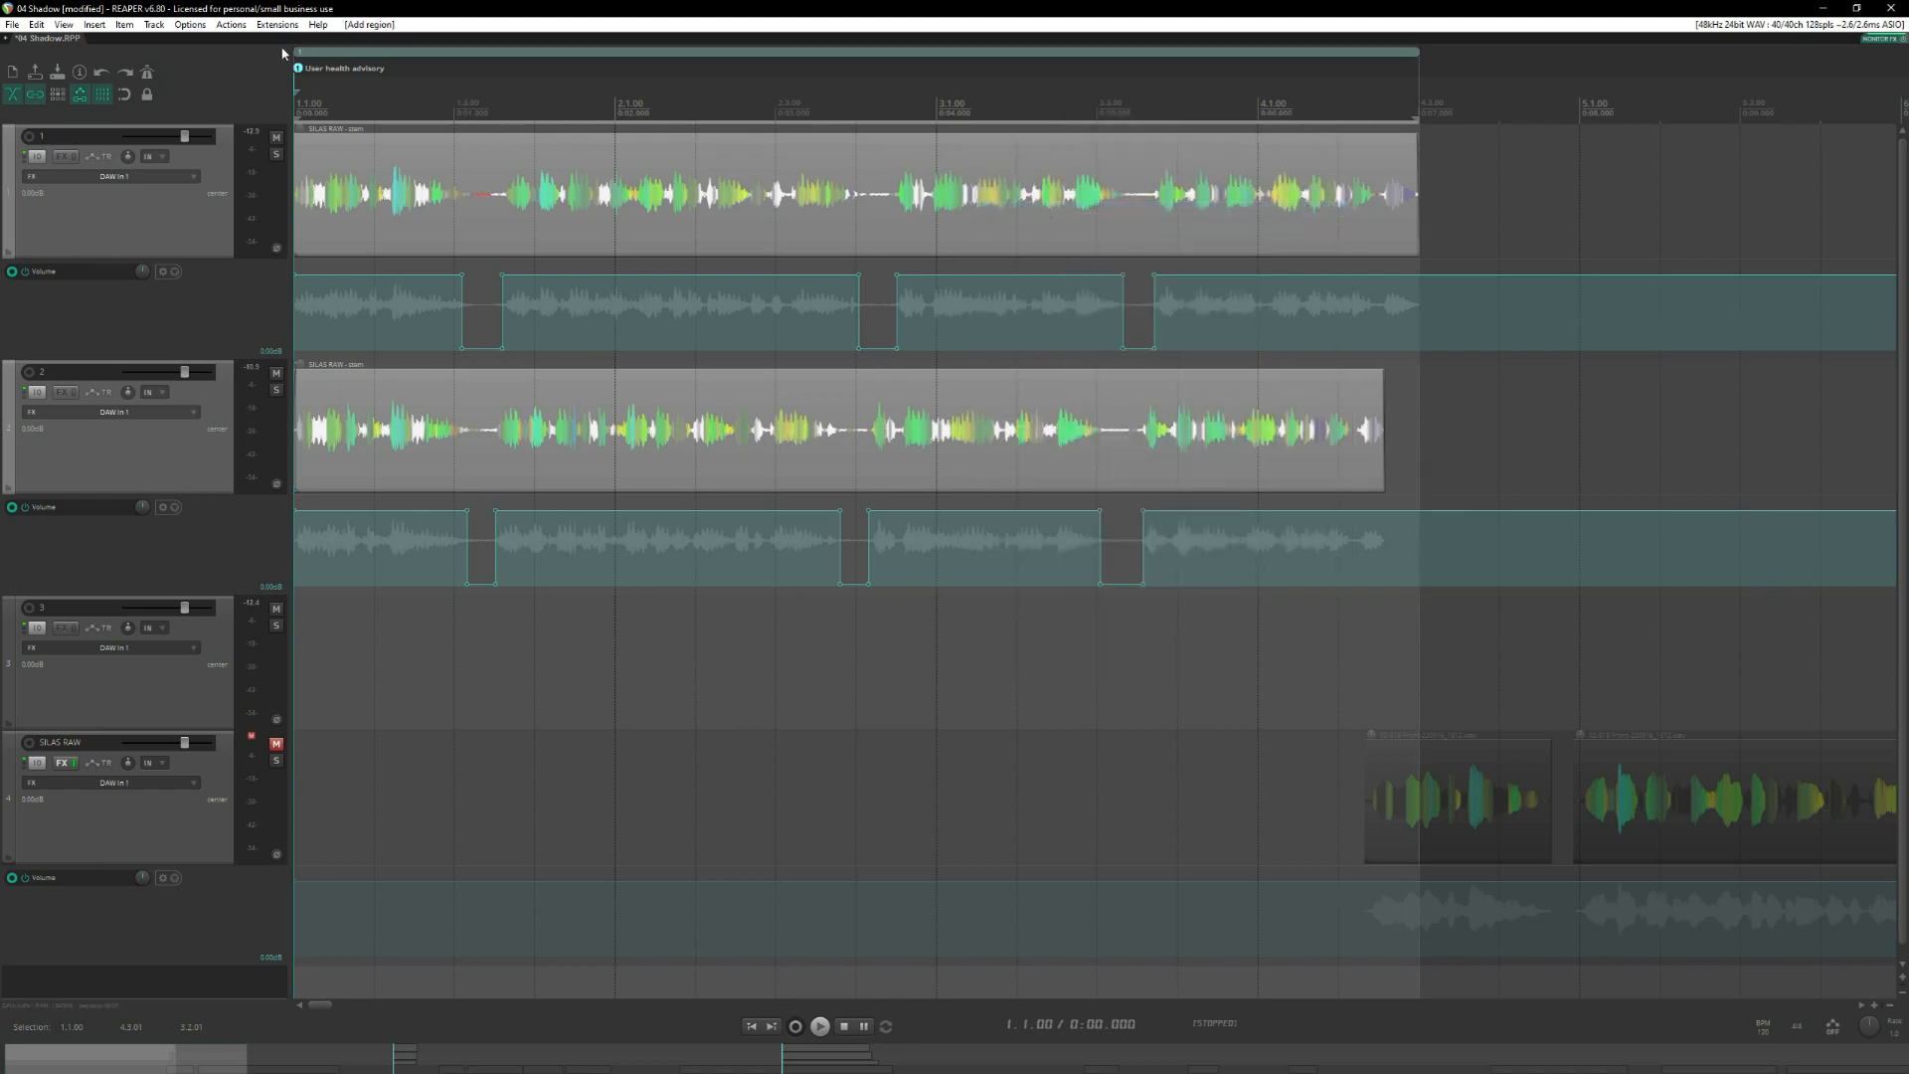
Open the edit settings of the User health advisory region, inspect them and close them.
{"action": "left_click", "coordinate": [308, 55]}
{"action": "right_click", "coordinate": [308, 55]}
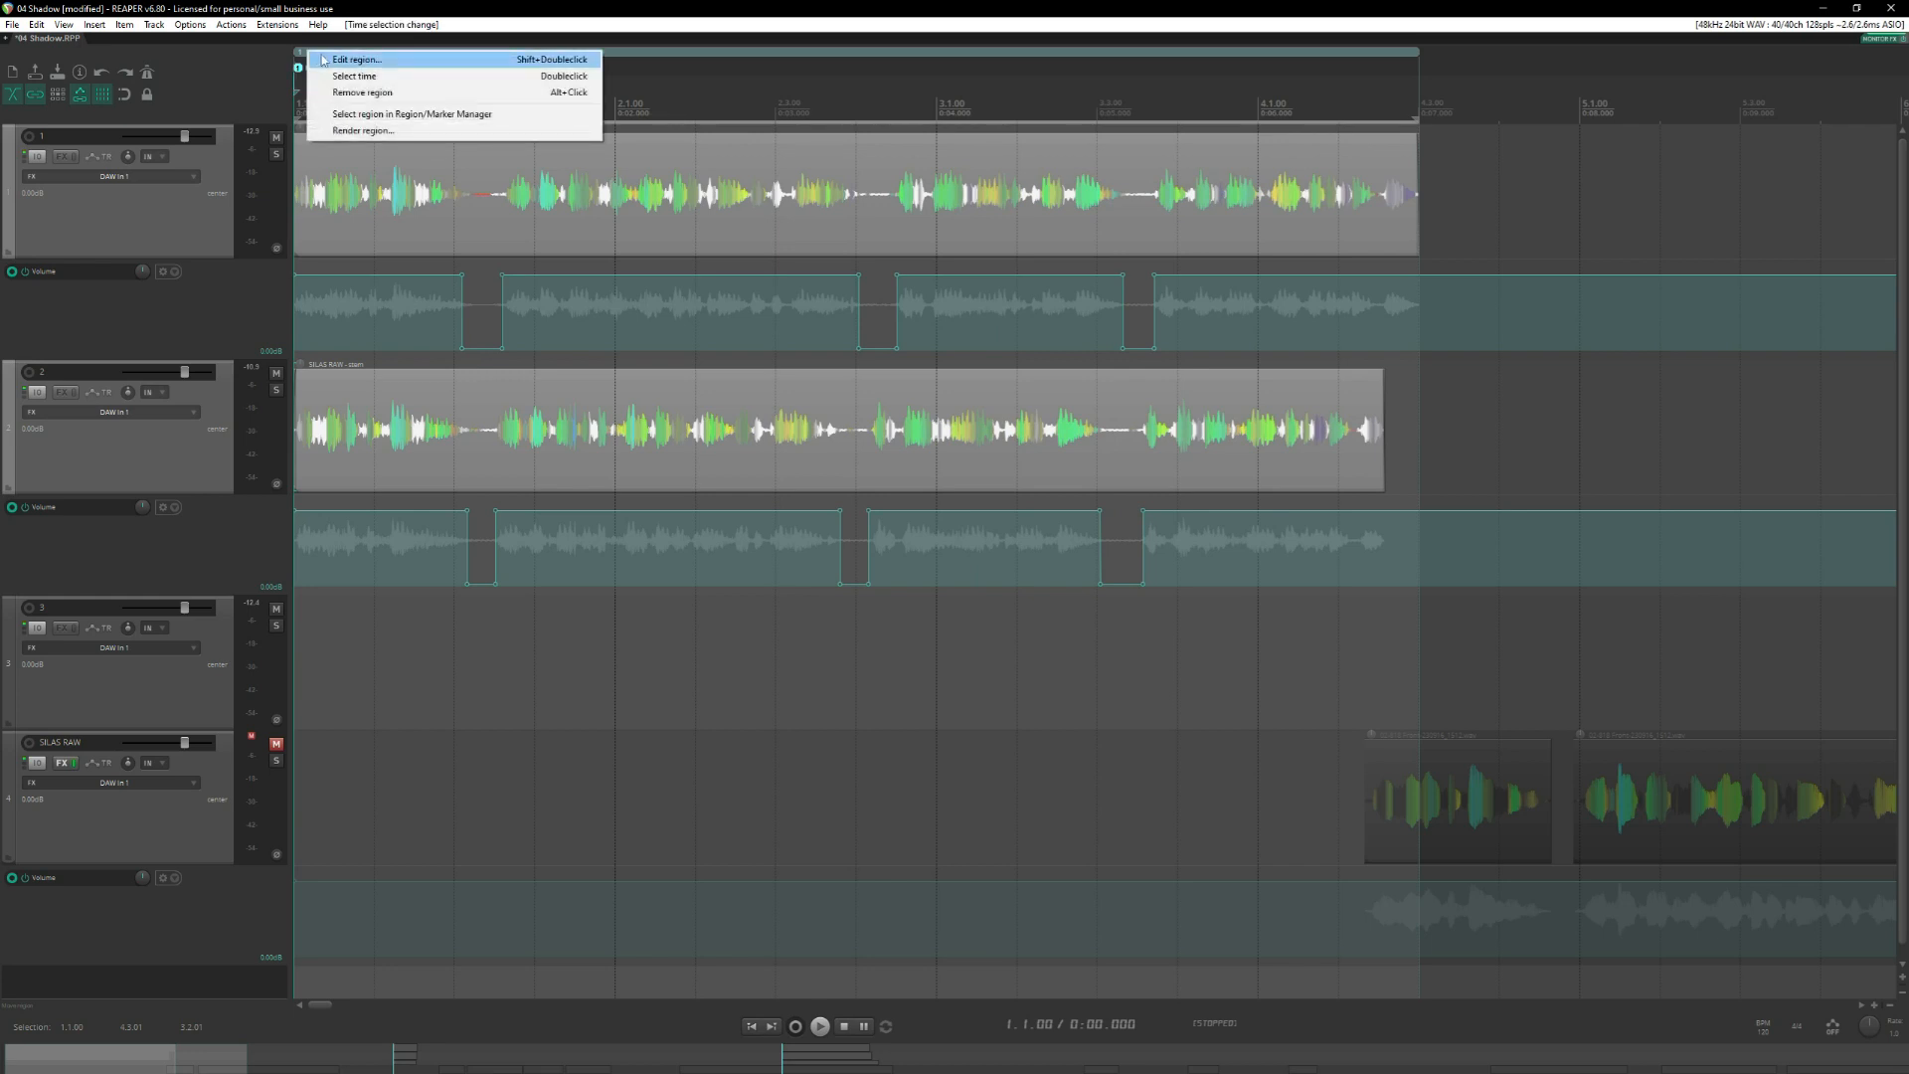
{"action": "left_click", "coordinate": [323, 60]}
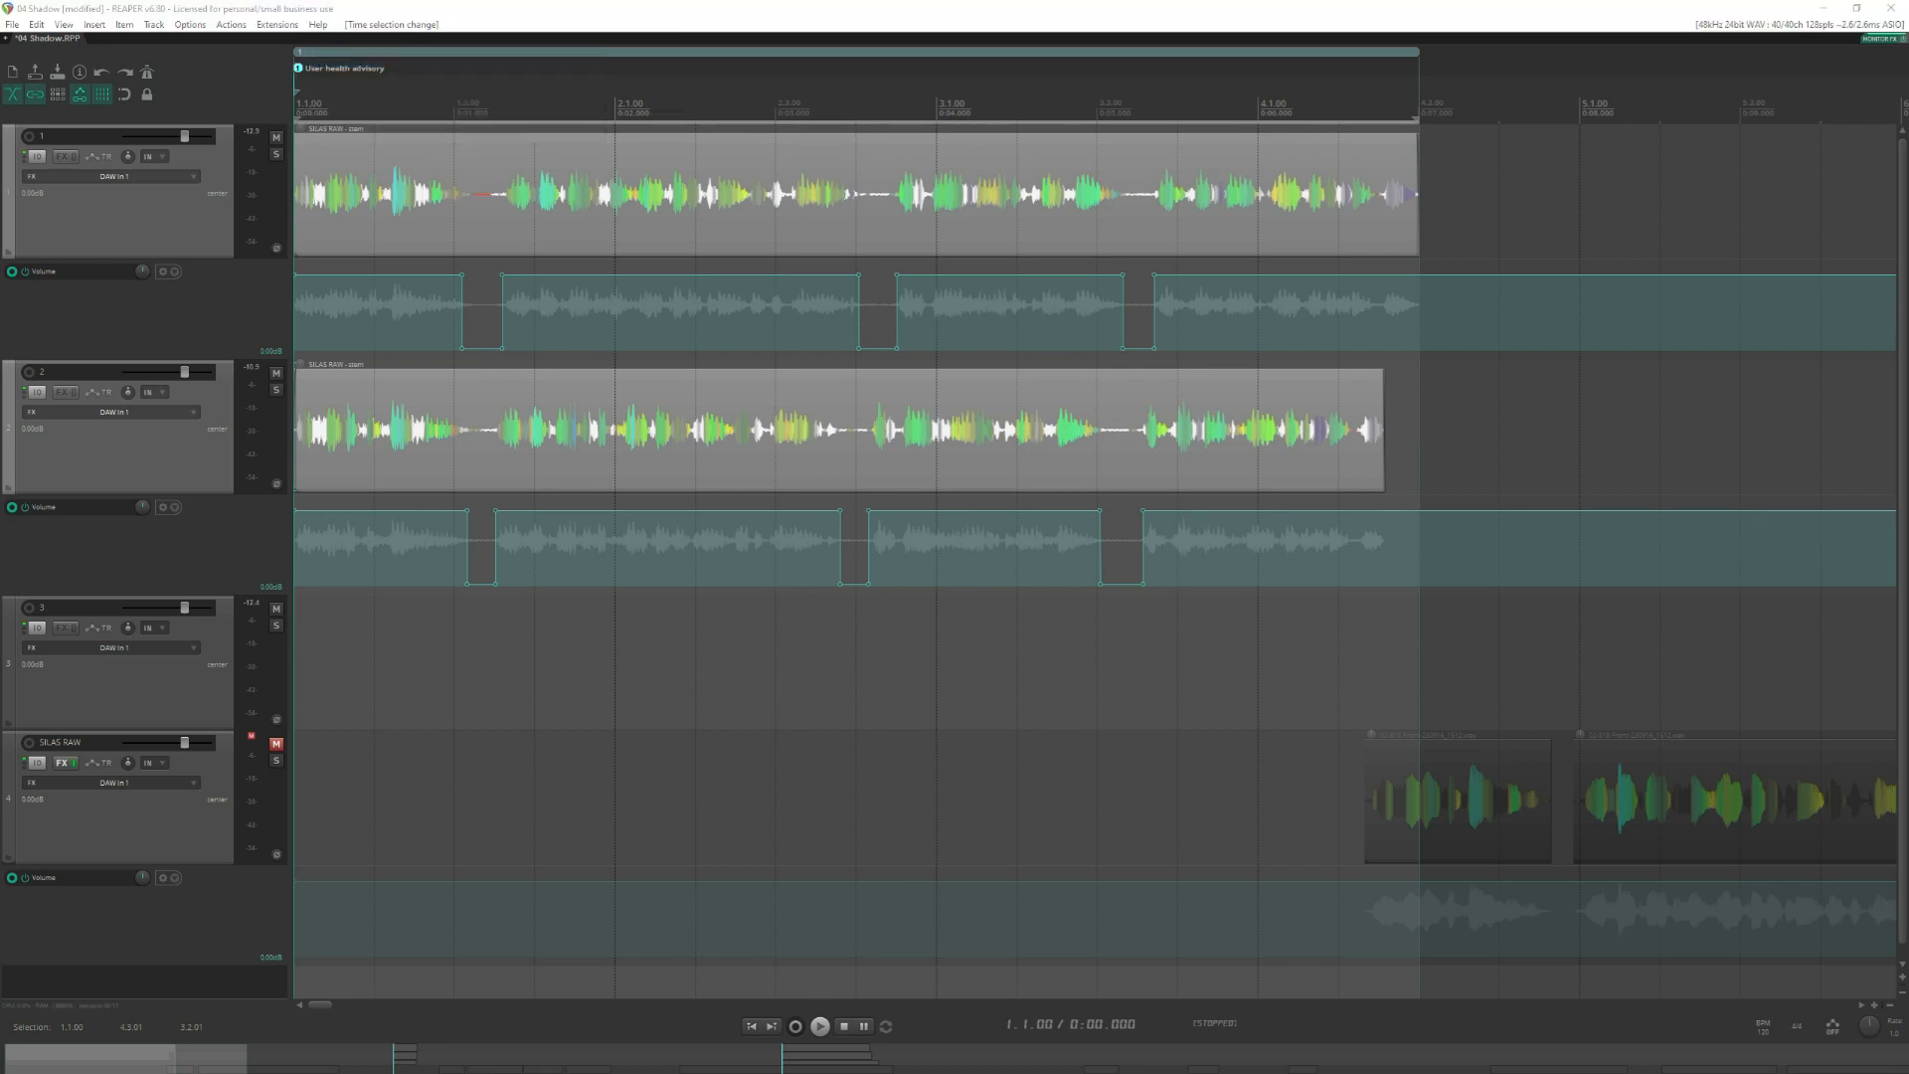
{"action": "left_click_drag", "start_coordinate": [546, 565], "coordinate": [1309, 335]}
{"action": "left_click", "coordinate": [1427, 329]}
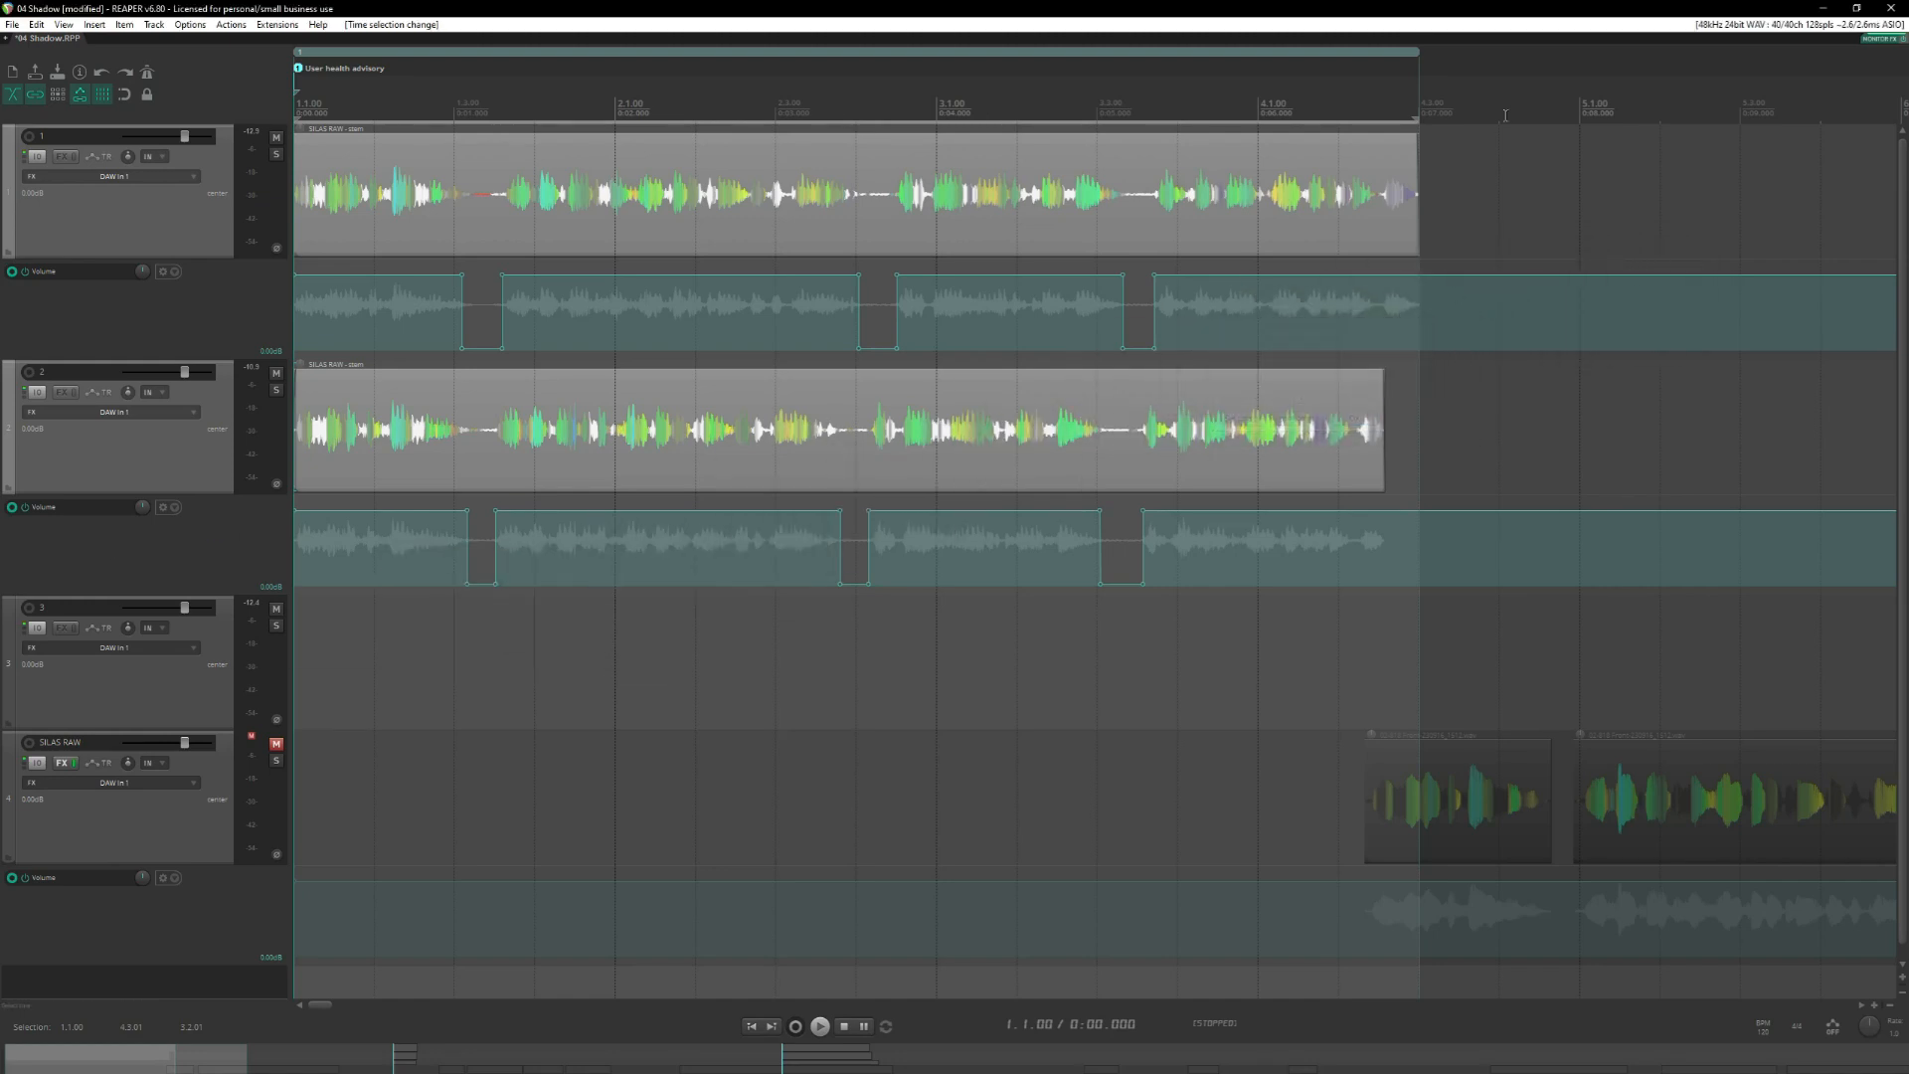
Create a region spanning the Creature Unknown takes from 9.1.00 to 9.3.02.
{"action": "left_click", "coordinate": [1528, 293]}
{"action": "scroll", "coordinate": [1587, 270], "scroll_direction": "down", "scroll_amount": 3}
{"action": "scroll", "coordinate": [1589, 268], "scroll_direction": "down", "scroll_amount": 1}
{"action": "left_click", "coordinate": [1216, 104]}
{"action": "left_click", "coordinate": [1240, 98]}
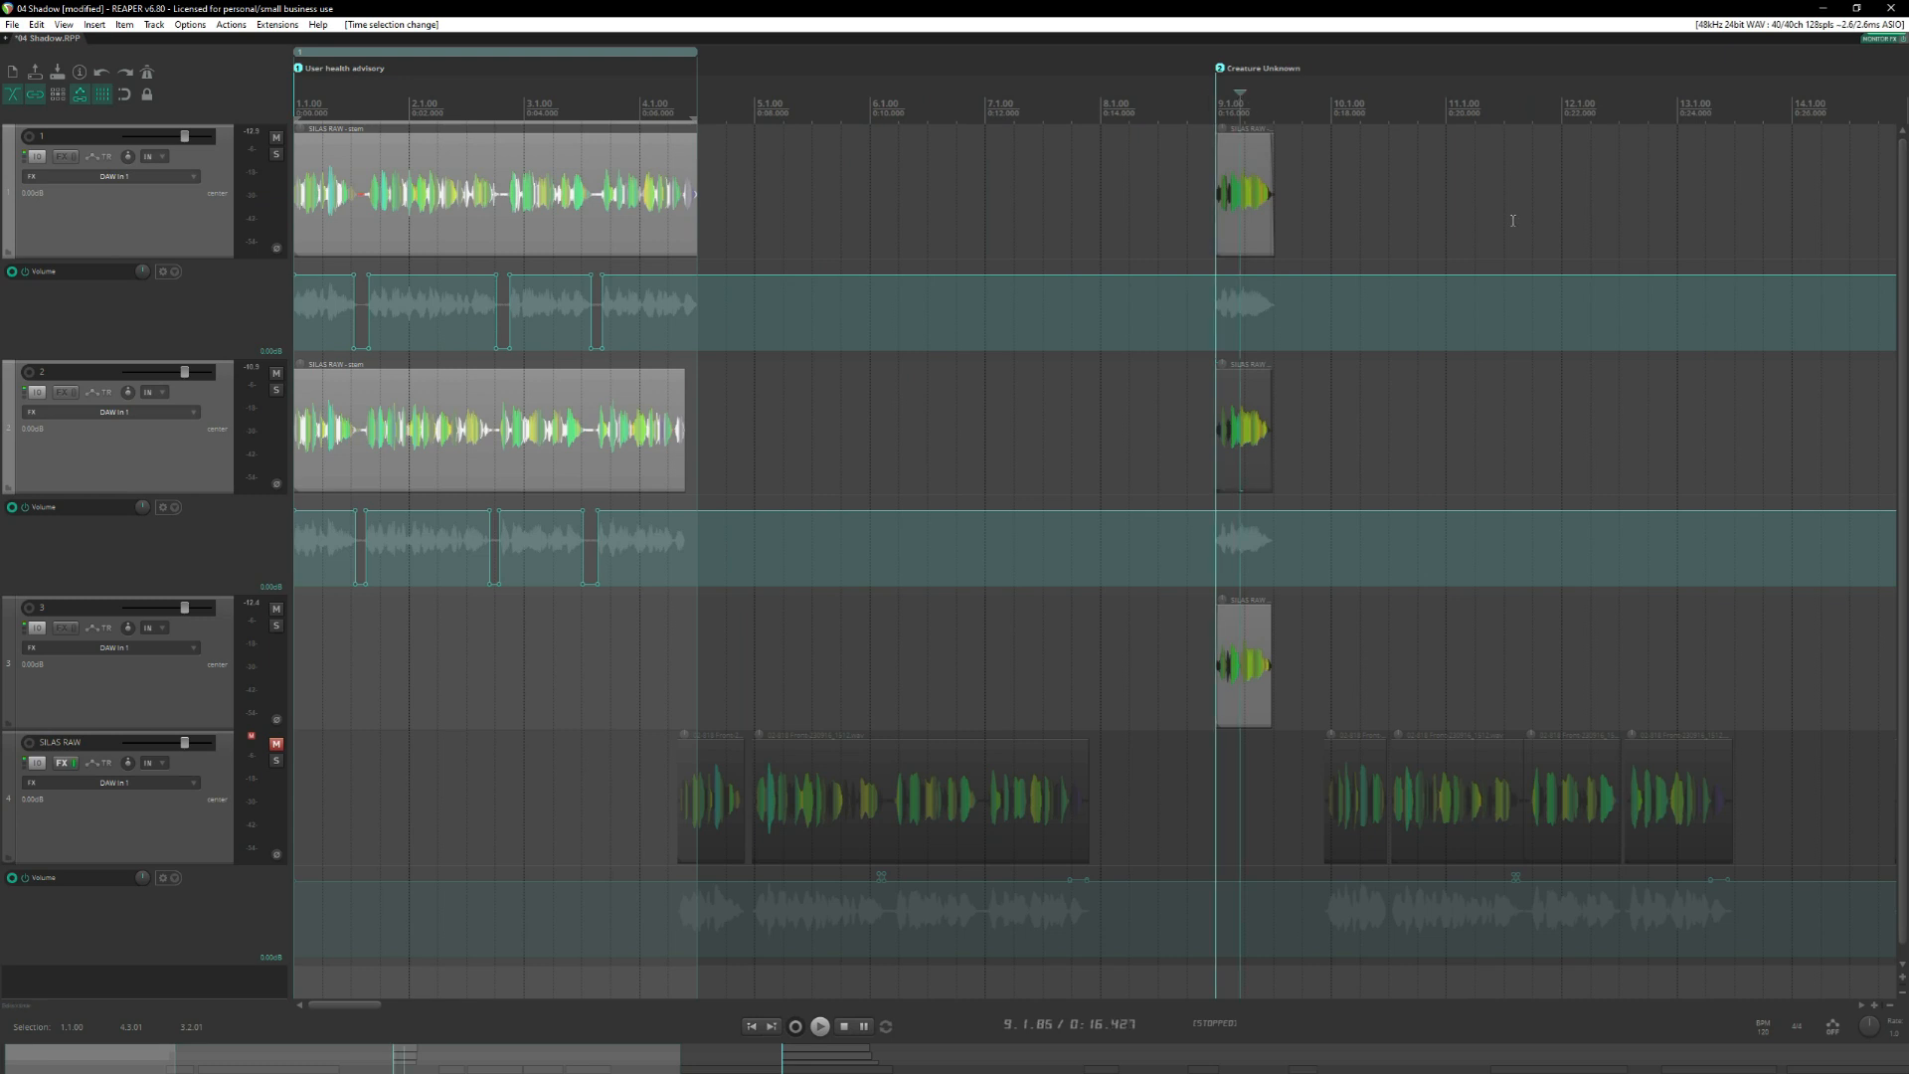
{"action": "scroll", "coordinate": [1512, 221], "scroll_direction": "up", "scroll_amount": 5}
{"action": "scroll", "coordinate": [1185, 205], "scroll_direction": "up", "scroll_amount": 2}
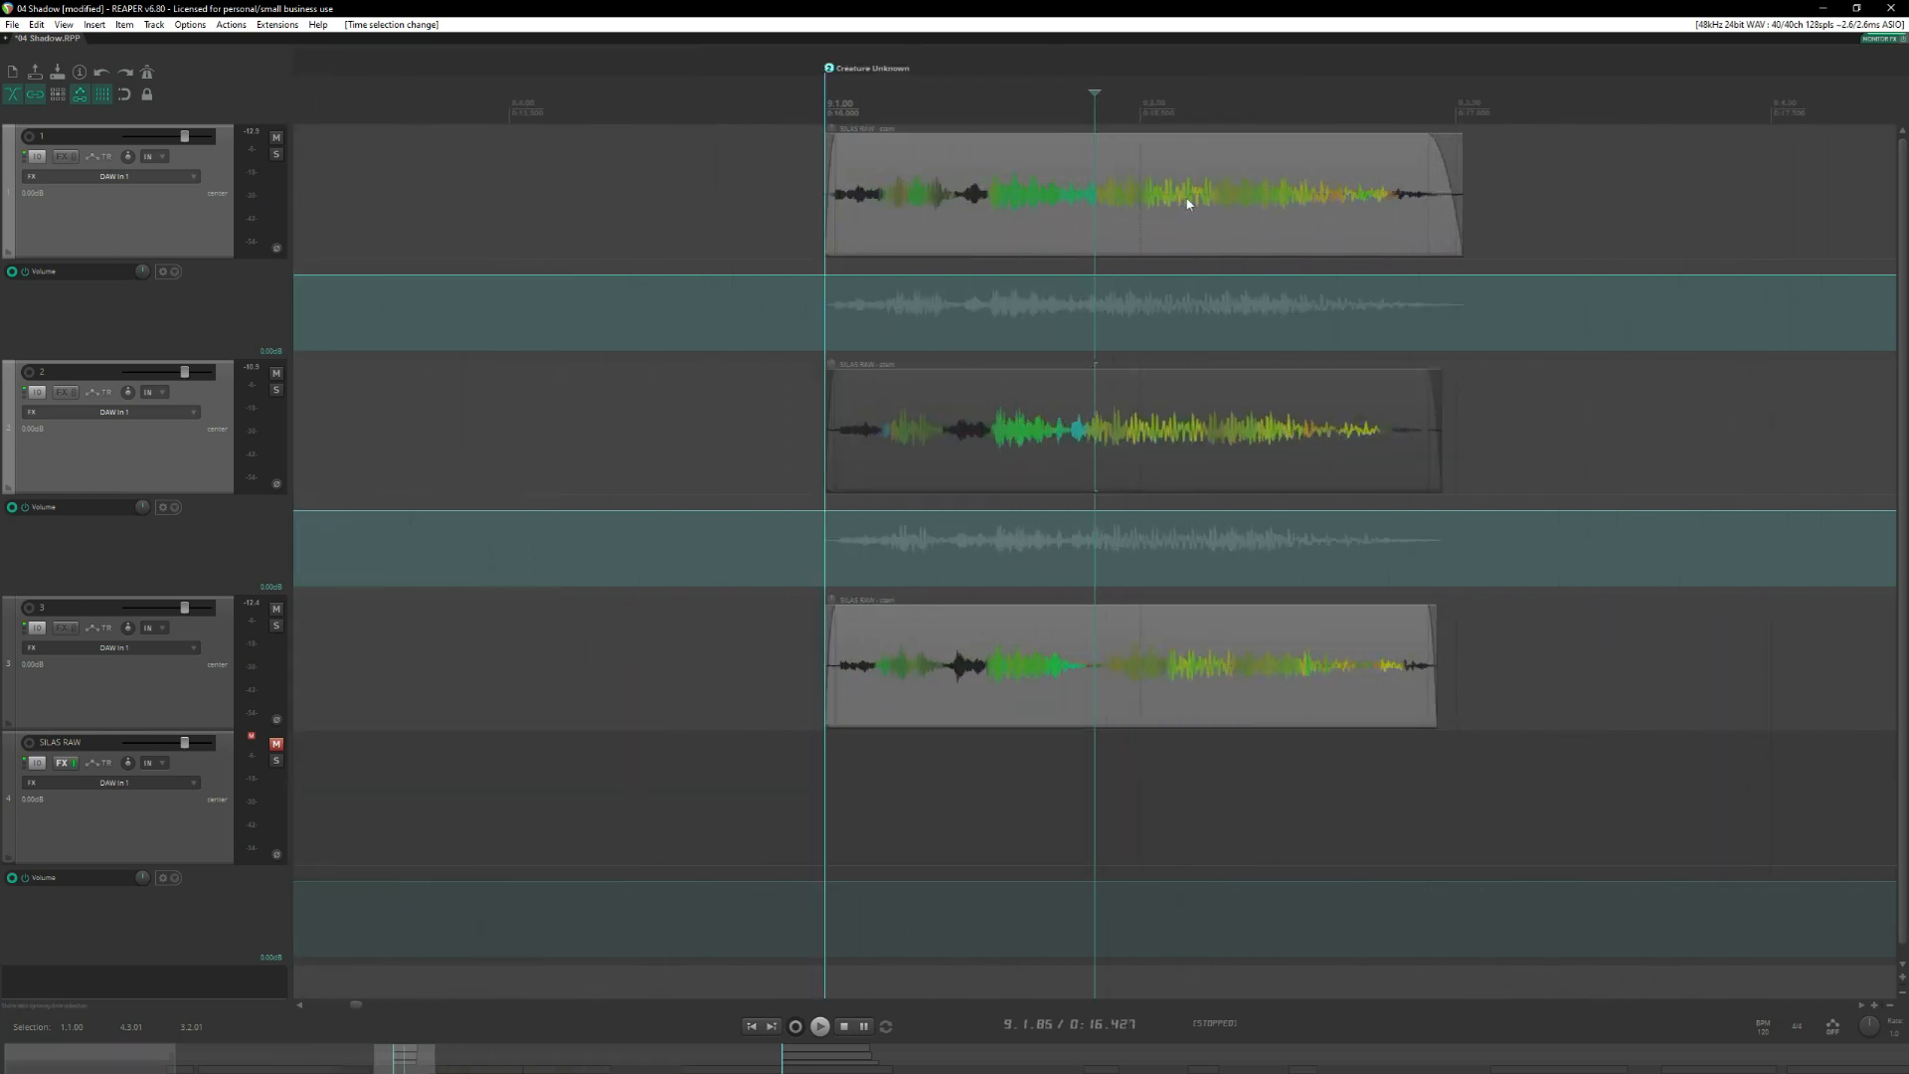
{"action": "left_click", "coordinate": [1206, 160]}
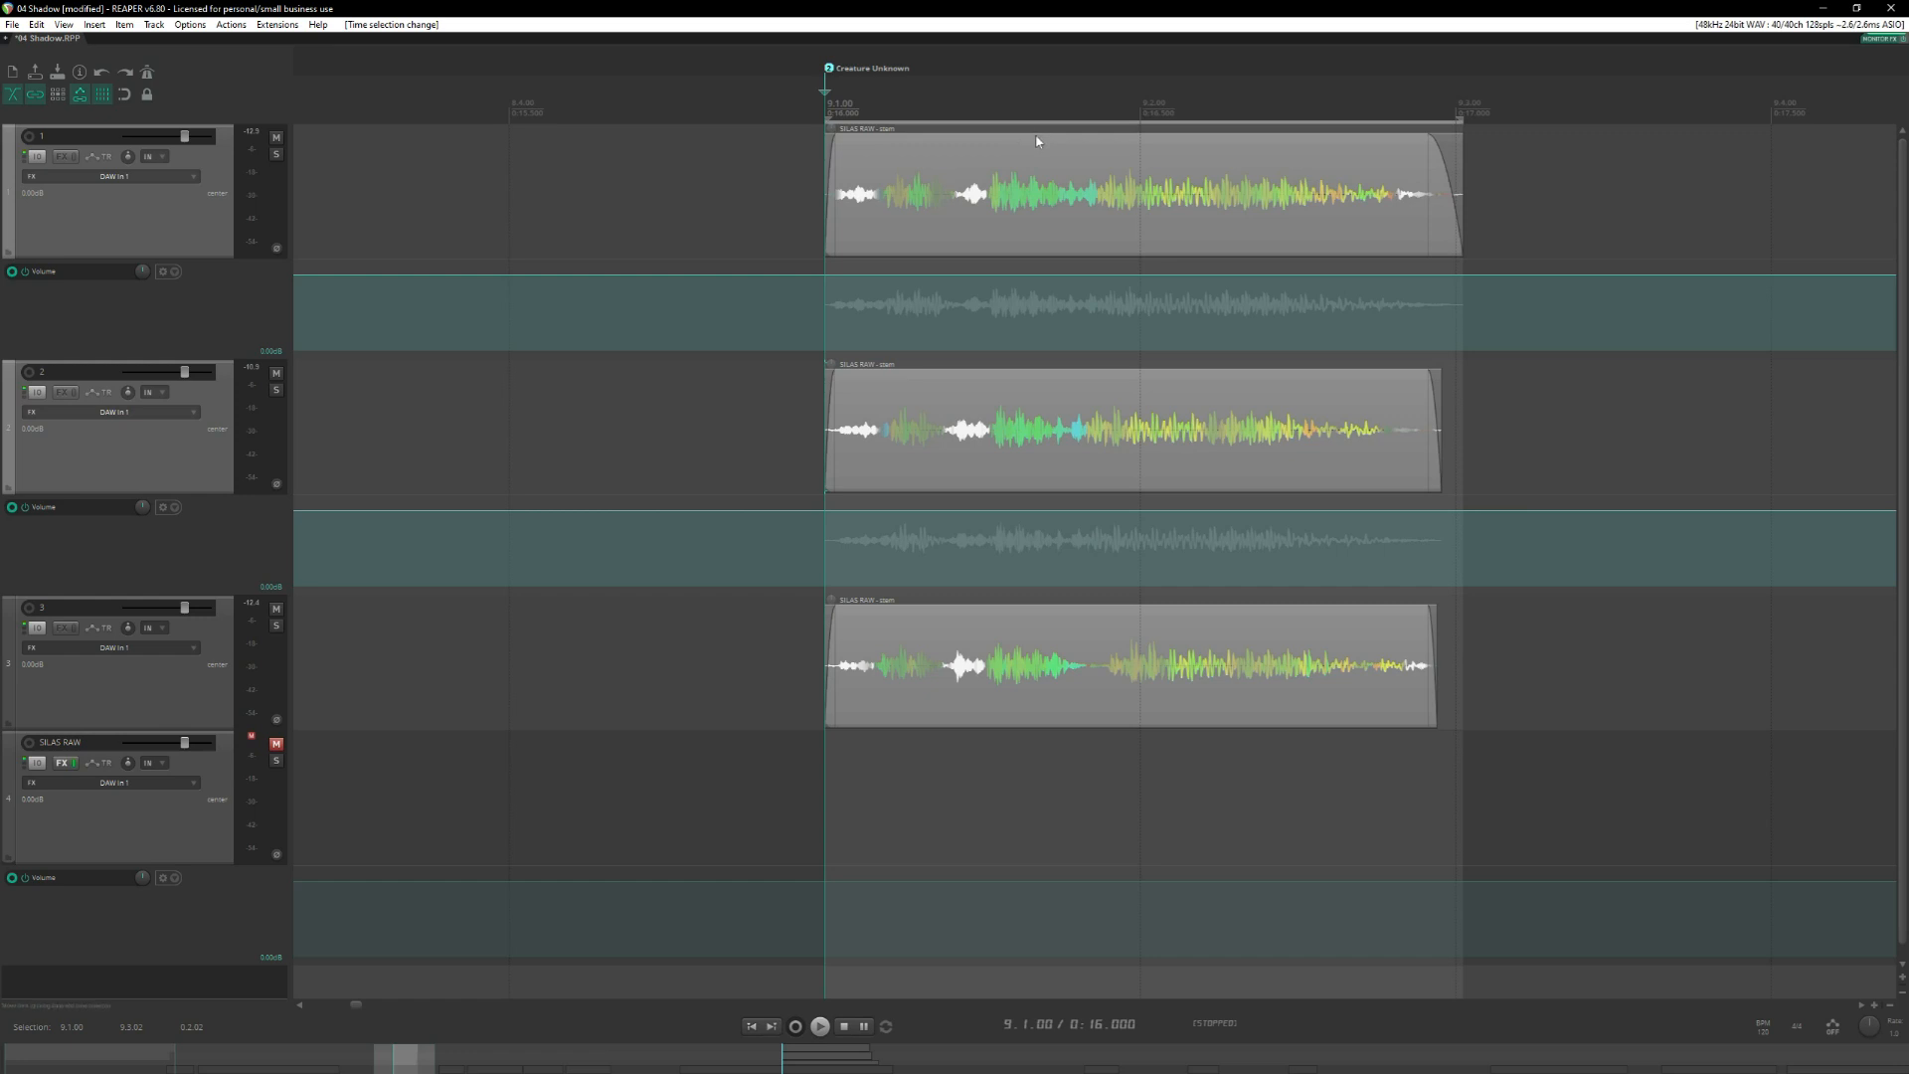
{"action": "key", "text": "shift+r"}
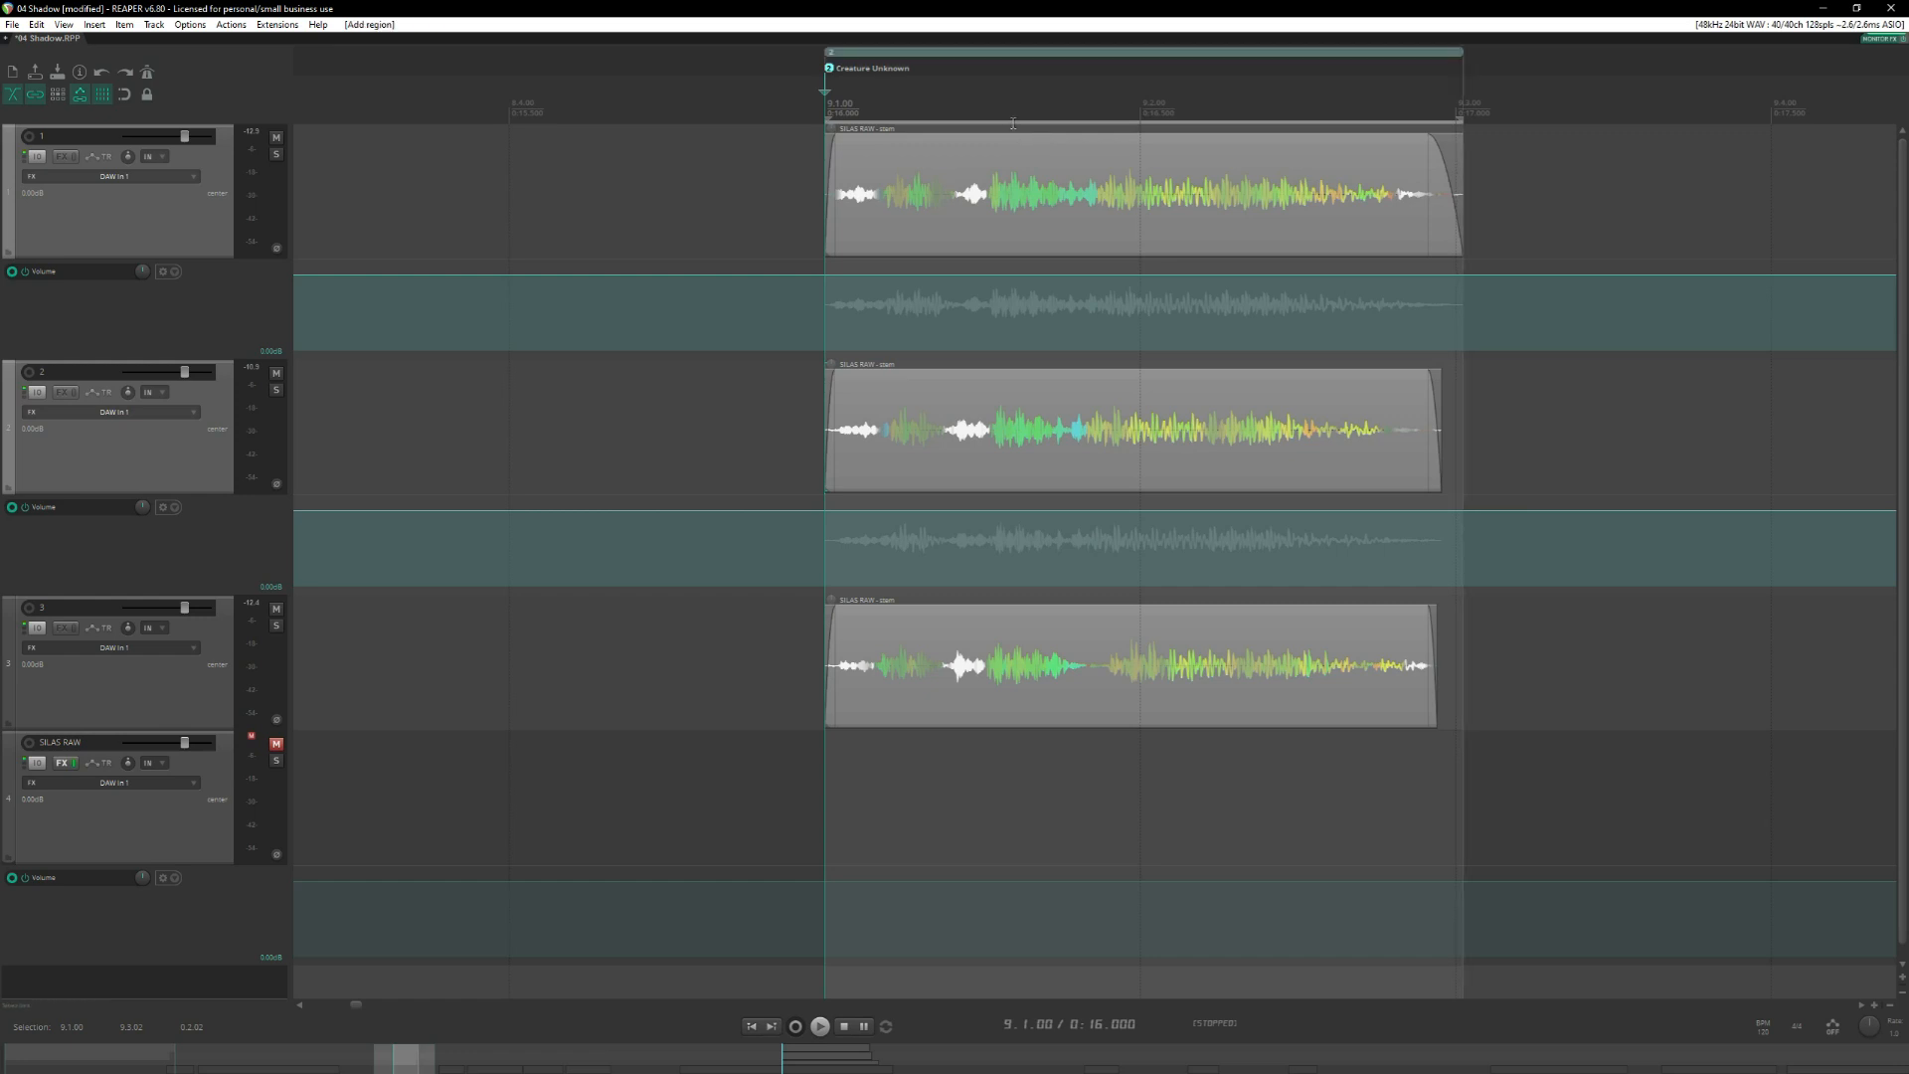
Open the edit settings of the Creature Unknown region and check its ID.
{"action": "left_click", "coordinate": [846, 56]}
{"action": "left_click_drag", "start_coordinate": [835, 52], "coordinate": [834, 54]}
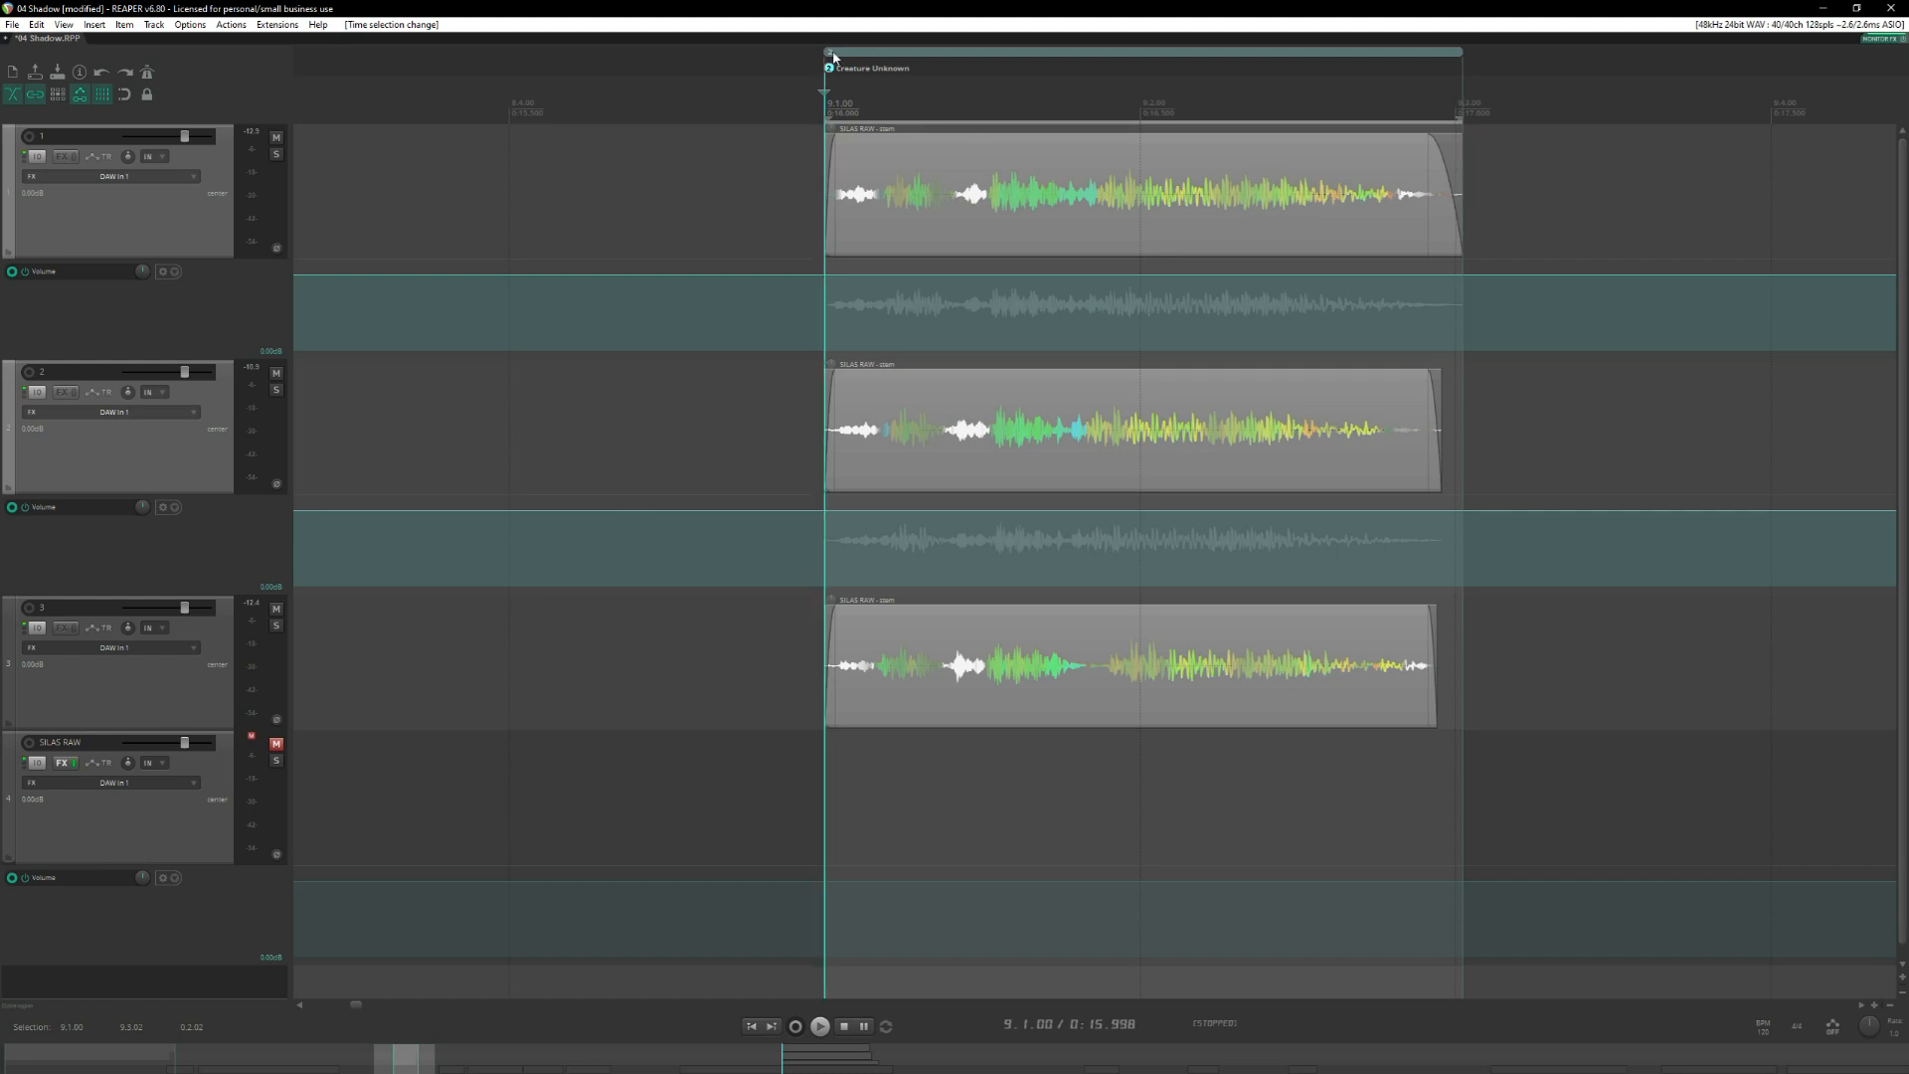
{"action": "right_click", "coordinate": [834, 57]}
{"action": "left_click", "coordinate": [857, 61]}
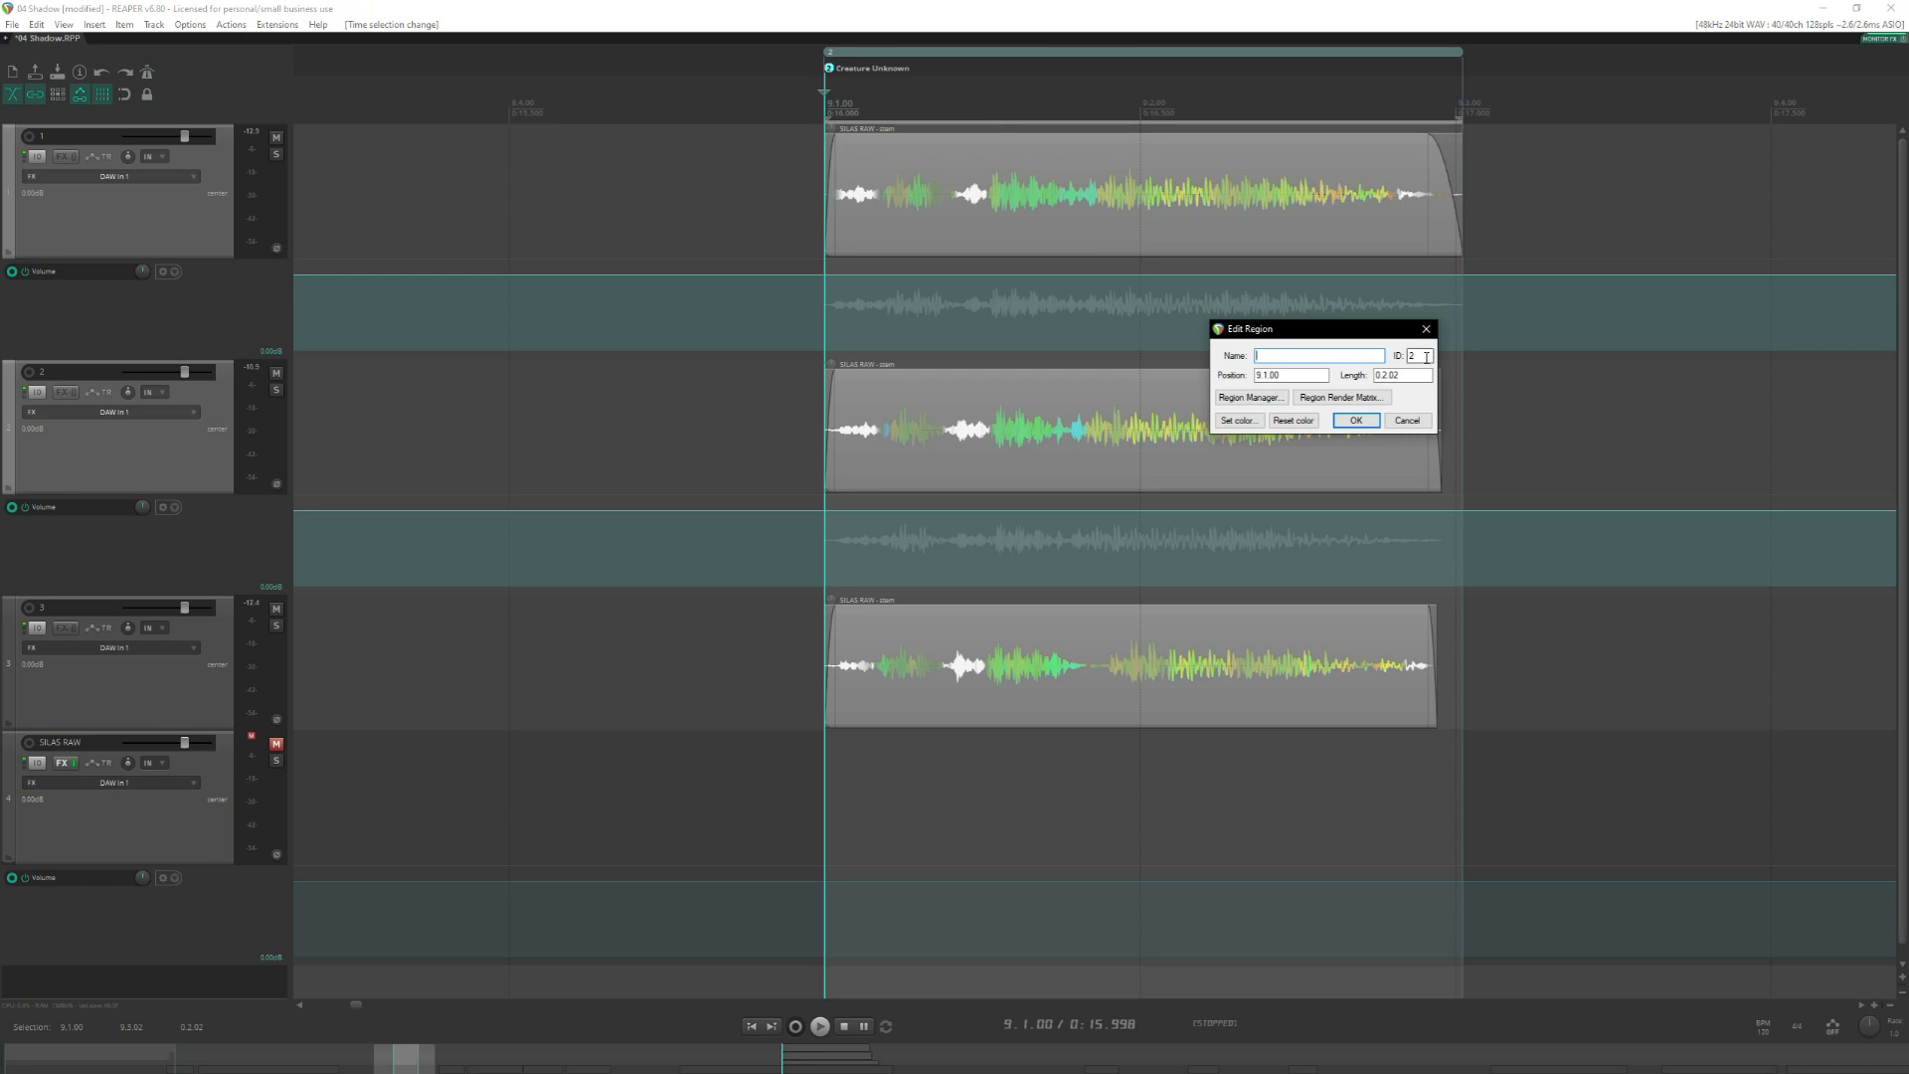
{"action": "double_click", "coordinate": [1417, 356]}
{"action": "left_click_drag", "start_coordinate": [1306, 329], "coordinate": [961, 308]}
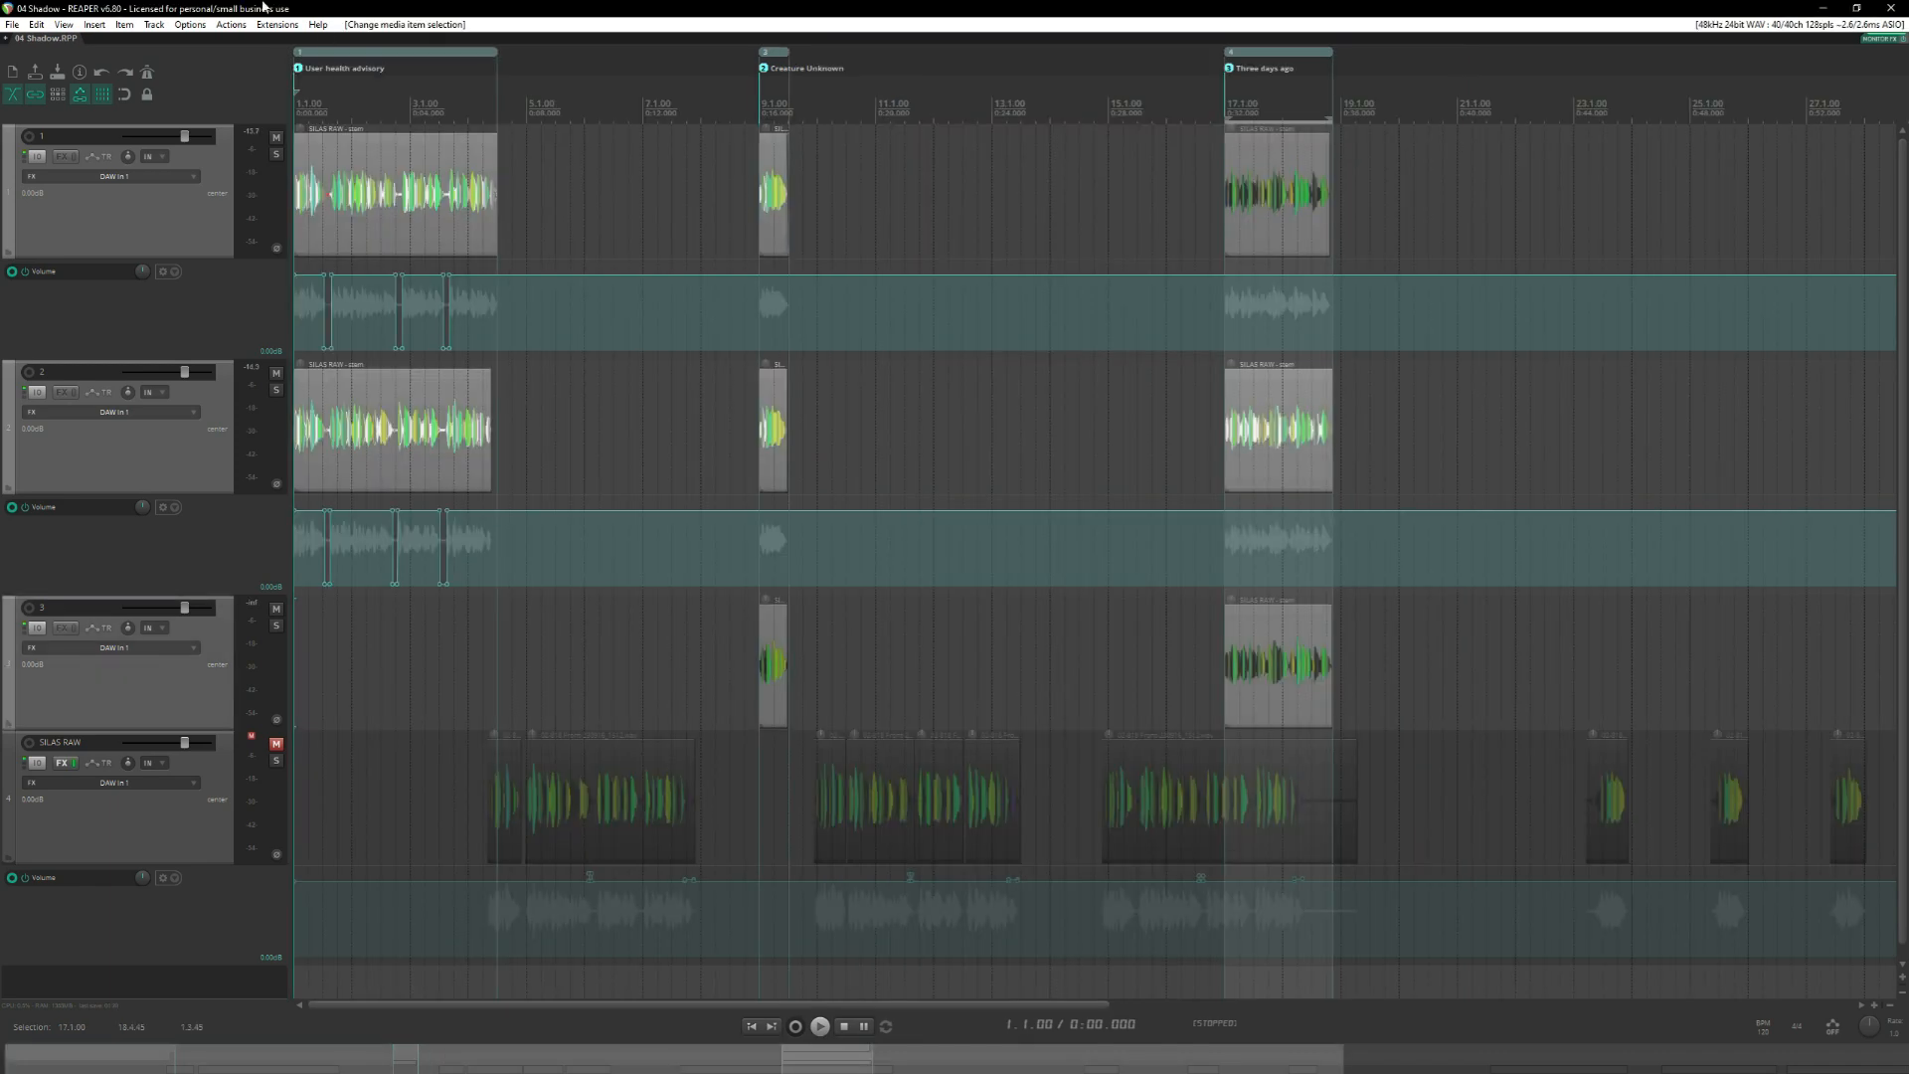
Open the render settings and set the render source to Selected tracks (stems).
{"action": "left_click", "coordinate": [12, 25]}
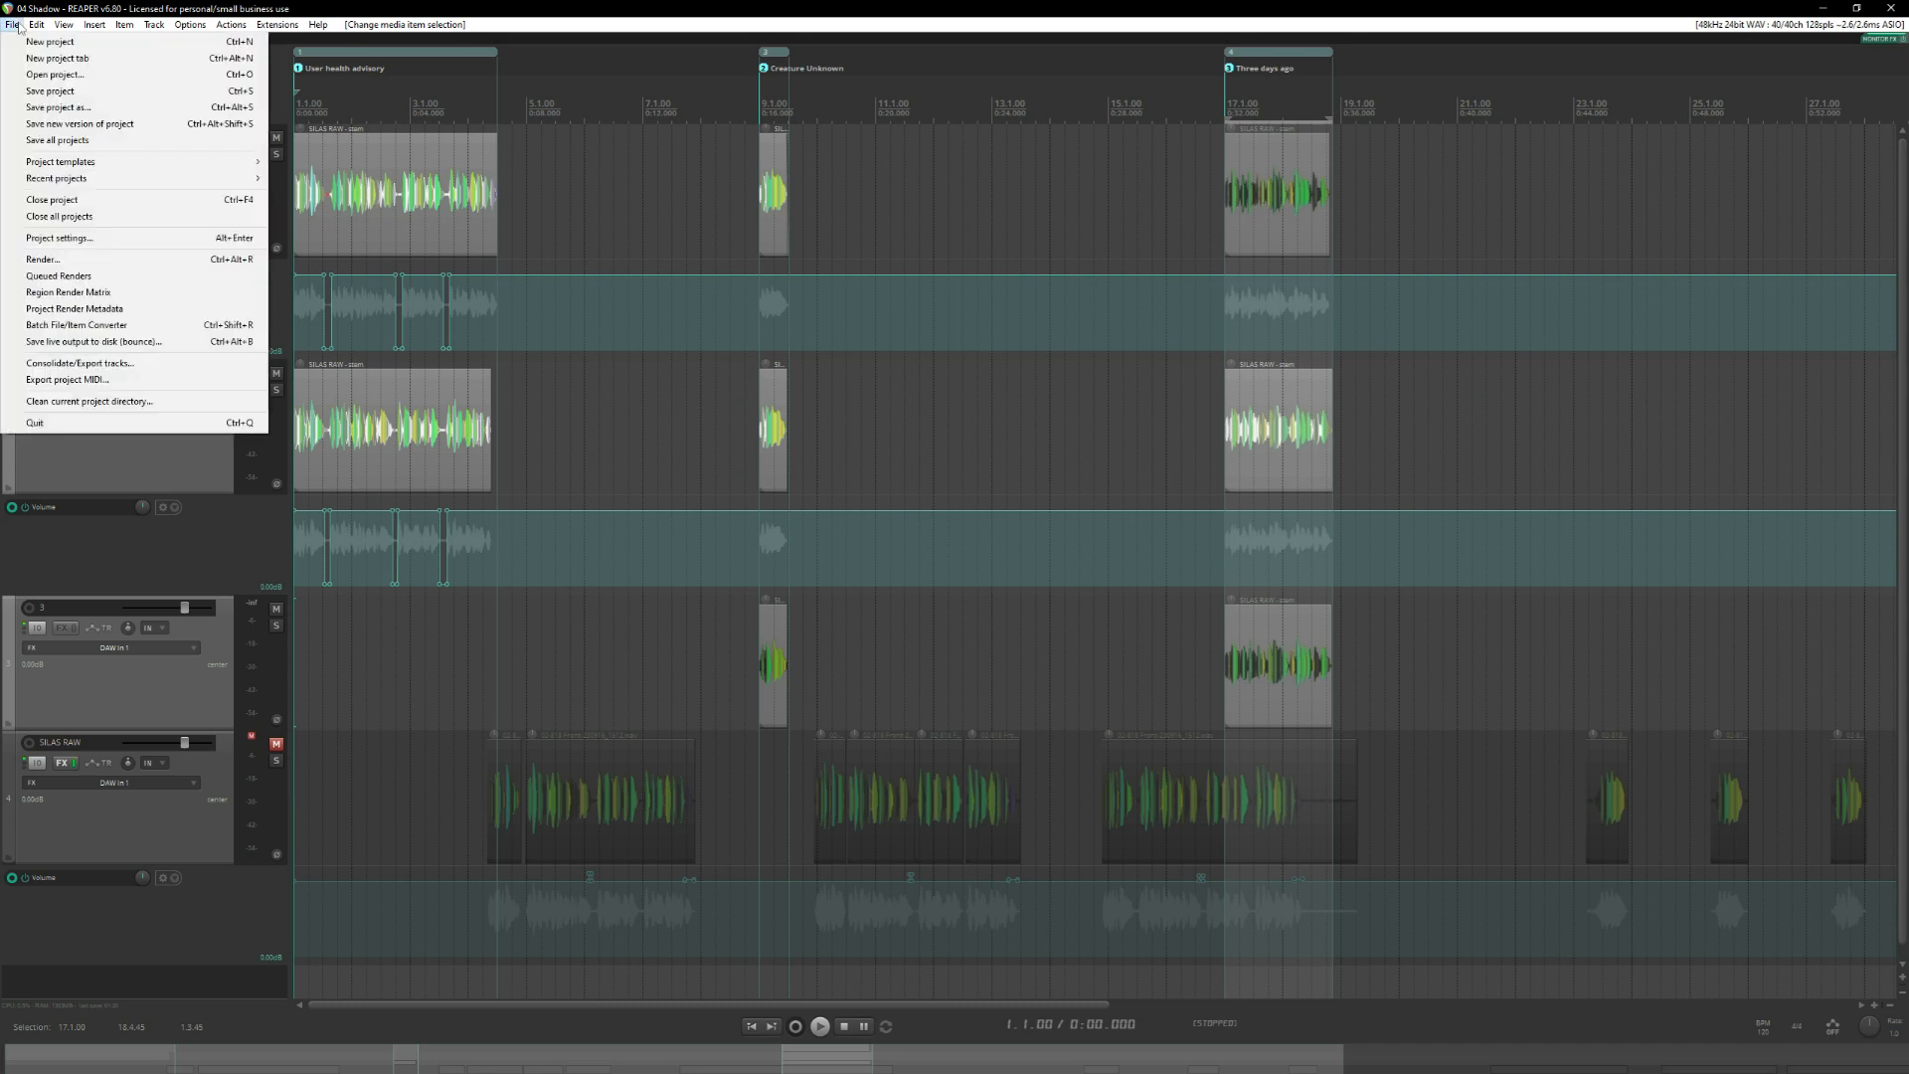
{"action": "left_click", "coordinate": [64, 261]}
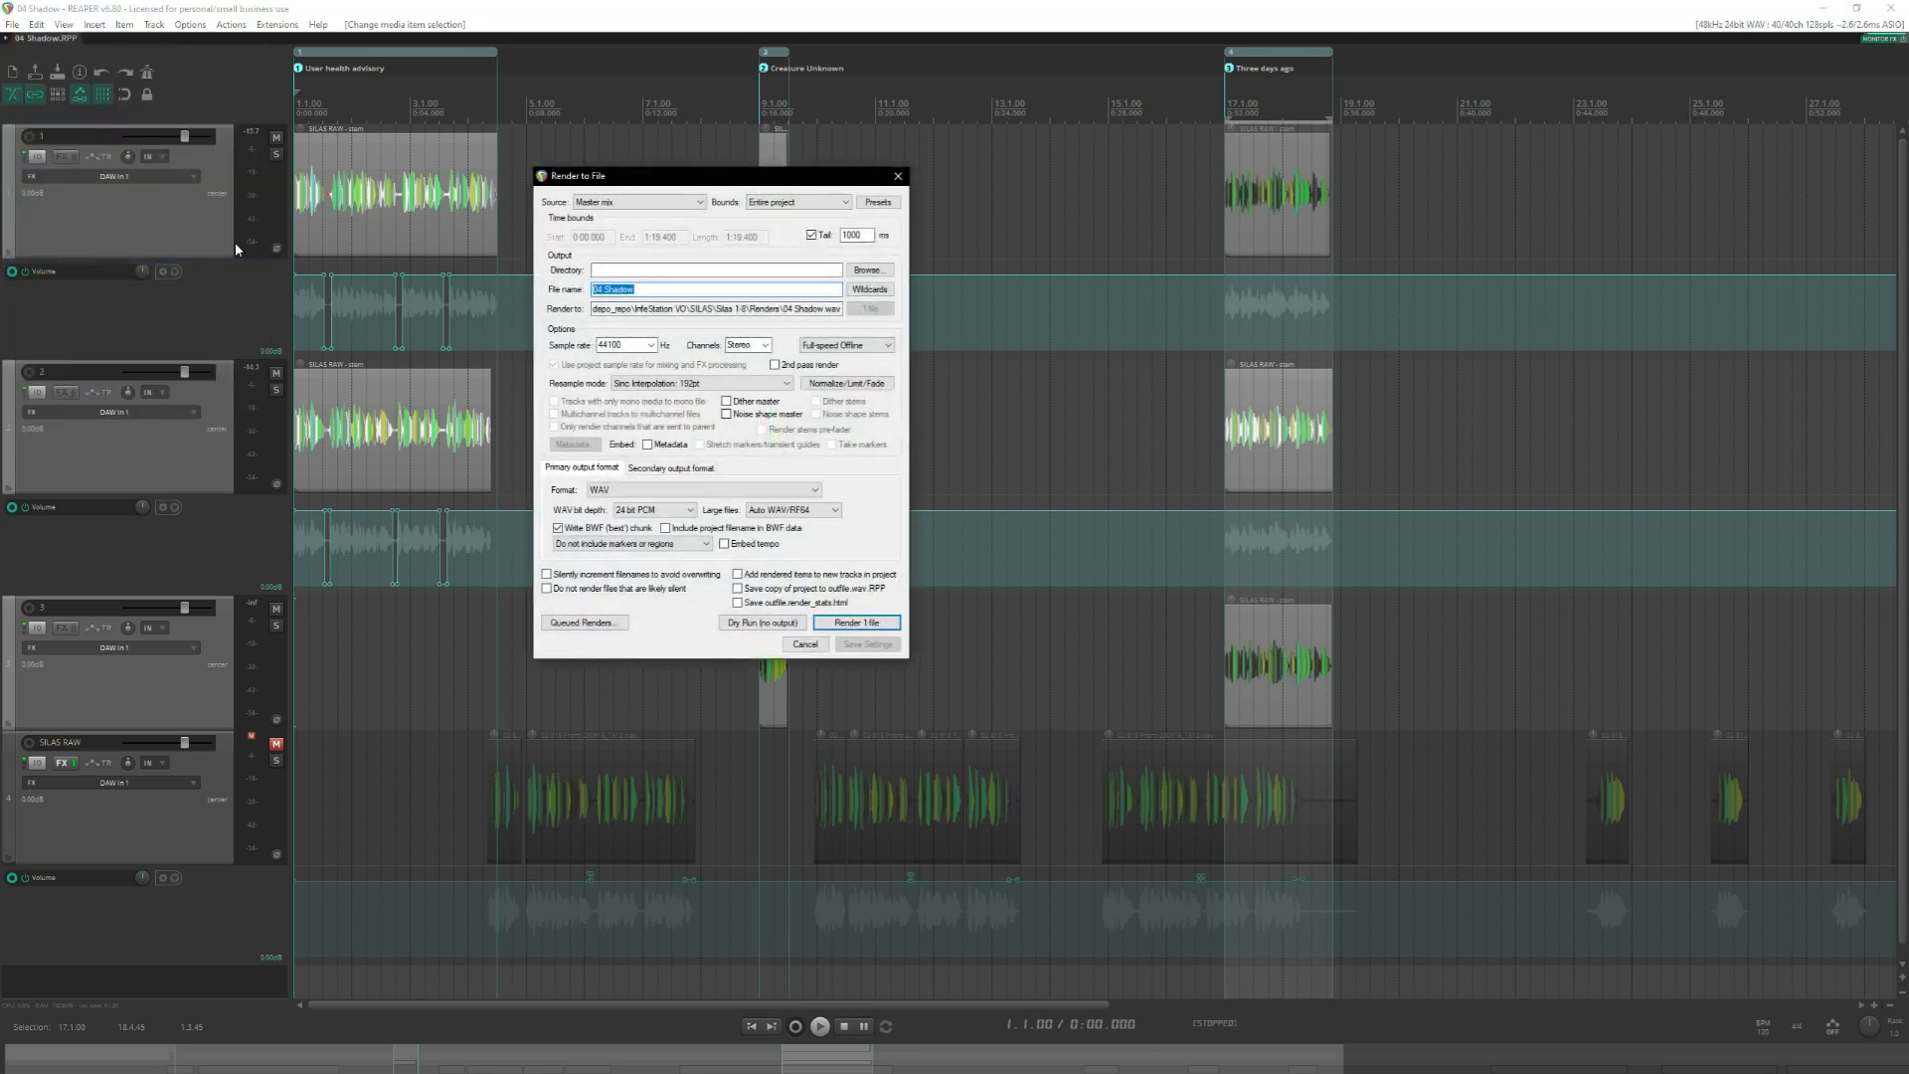
{"action": "left_click", "coordinate": [609, 205]}
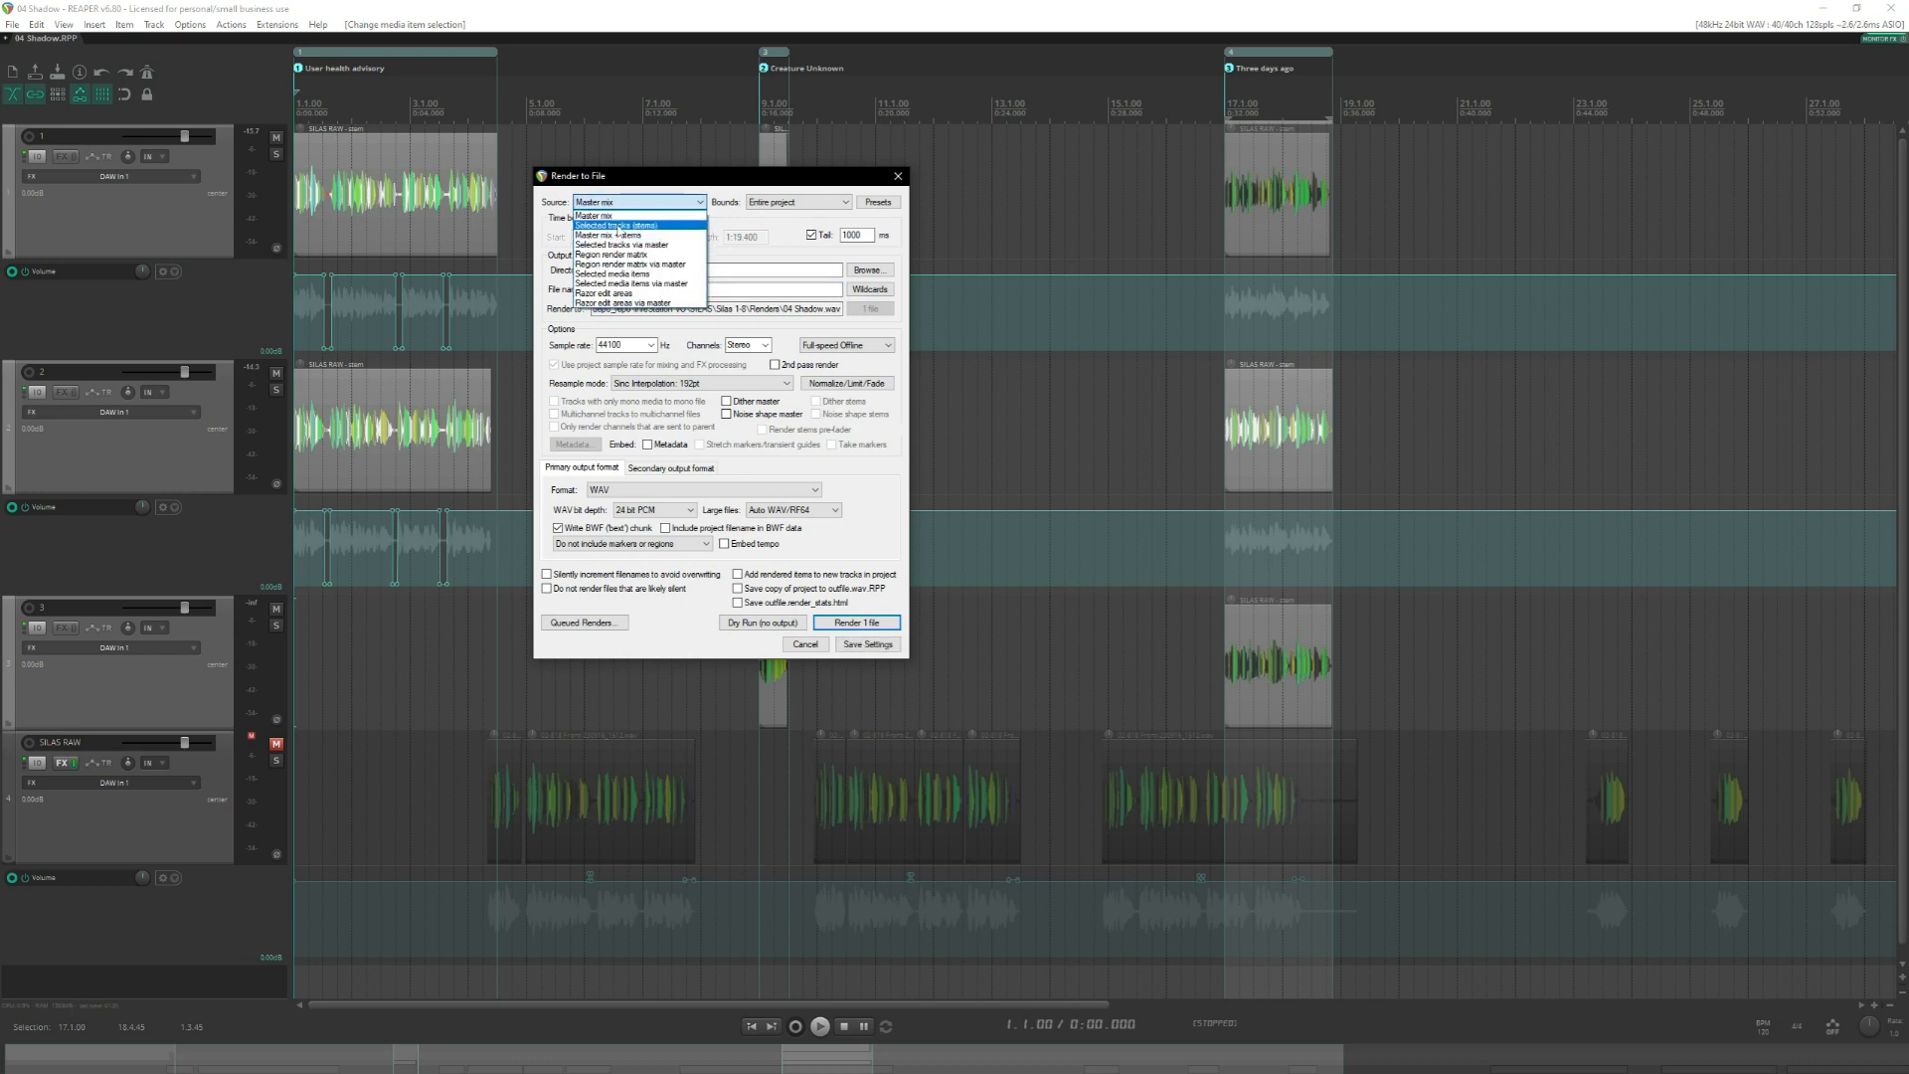
{"action": "left_click", "coordinate": [616, 225]}
Select tracks 1, 2 and 3 together as the stems to render.
{"action": "left_click", "coordinate": [143, 458]}
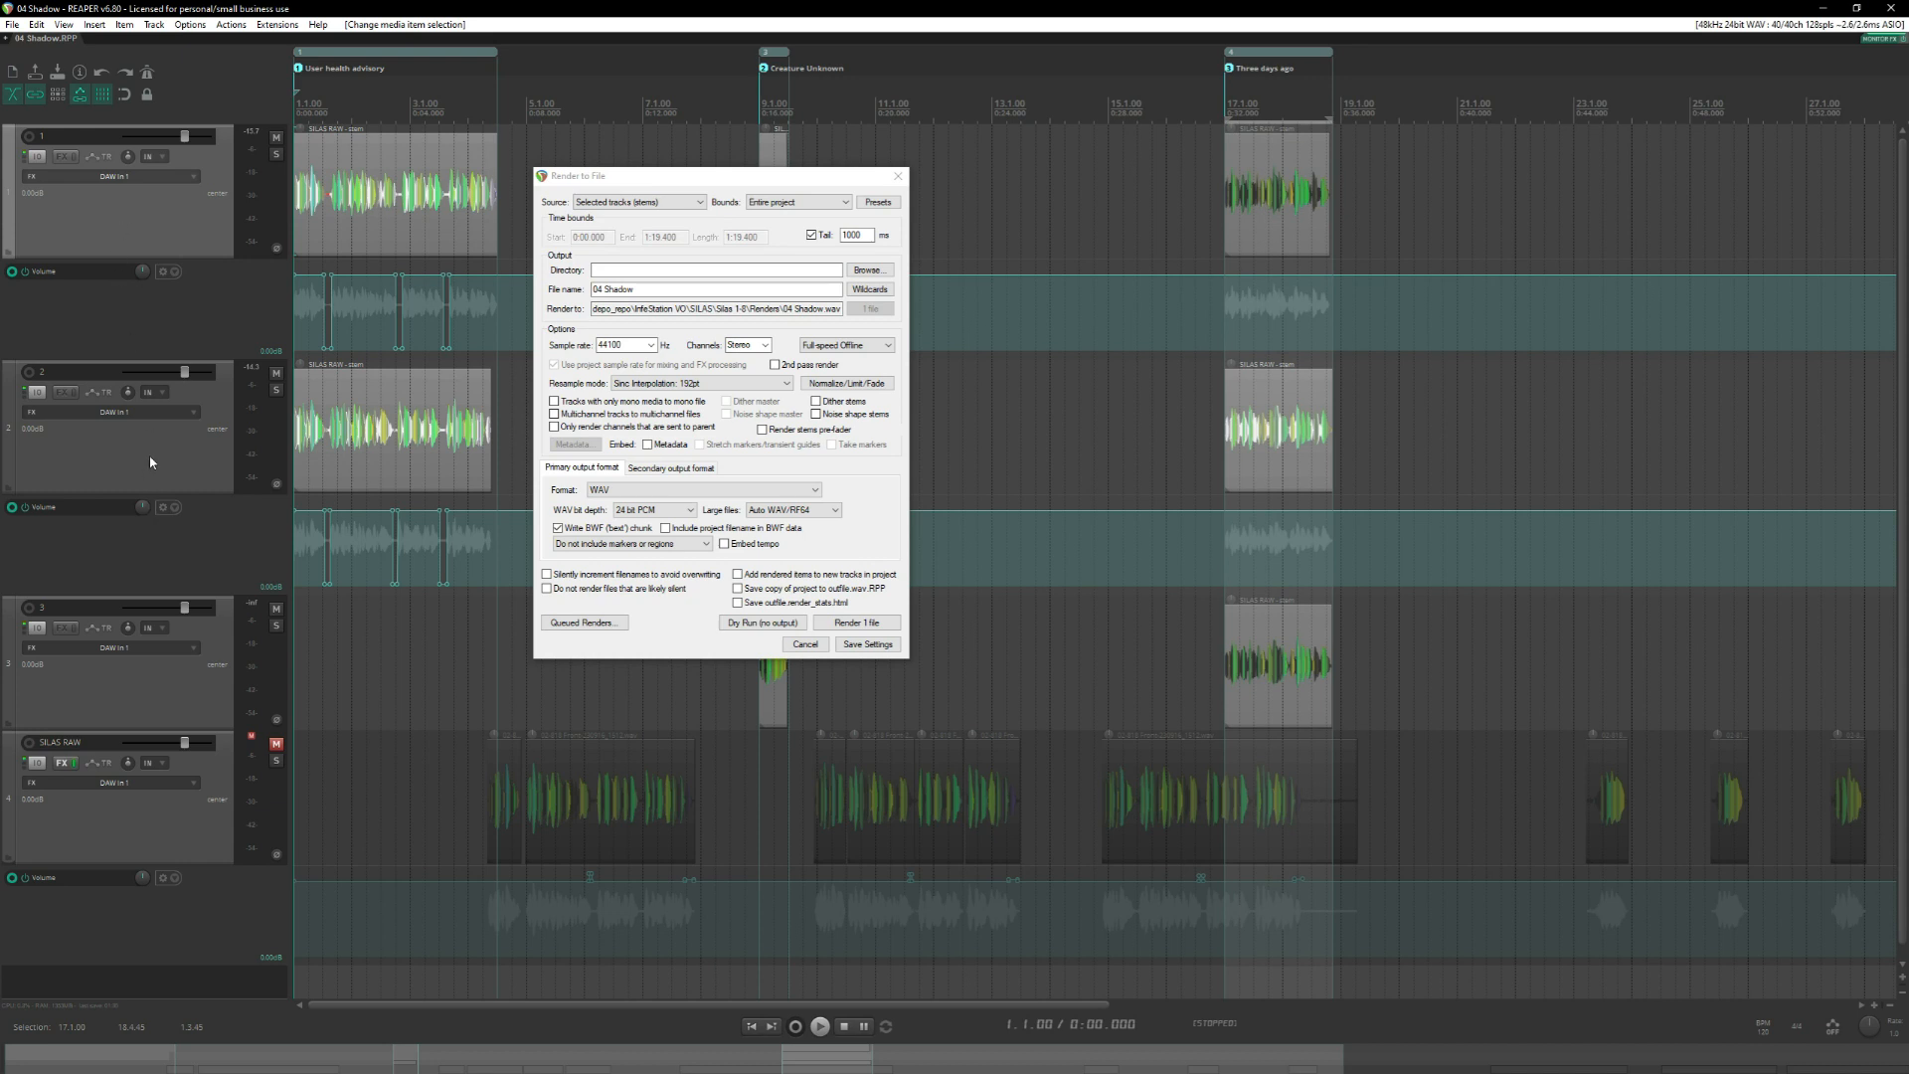
{"action": "left_click", "coordinate": [150, 463], "text": "ctrl"}
{"action": "left_click", "coordinate": [148, 705], "text": "ctrl"}
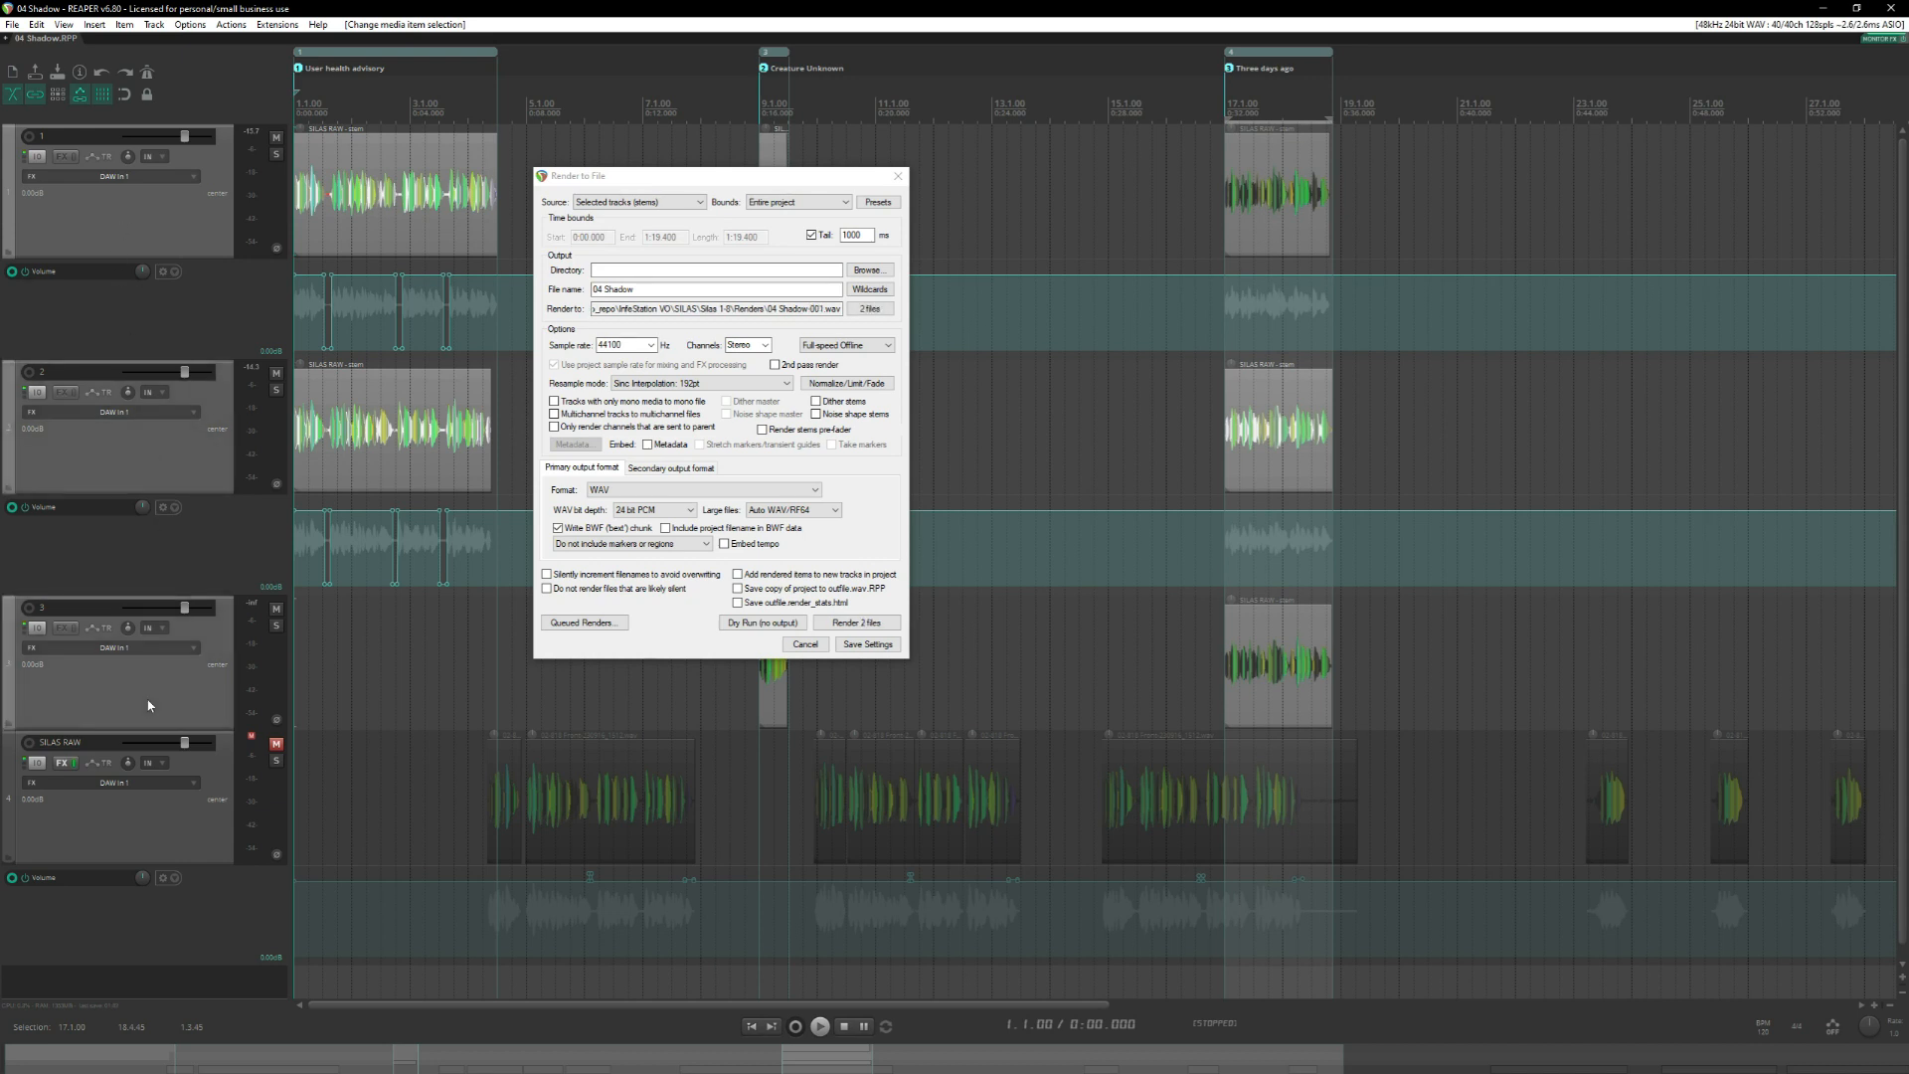
{"action": "left_click", "coordinate": [128, 213]}
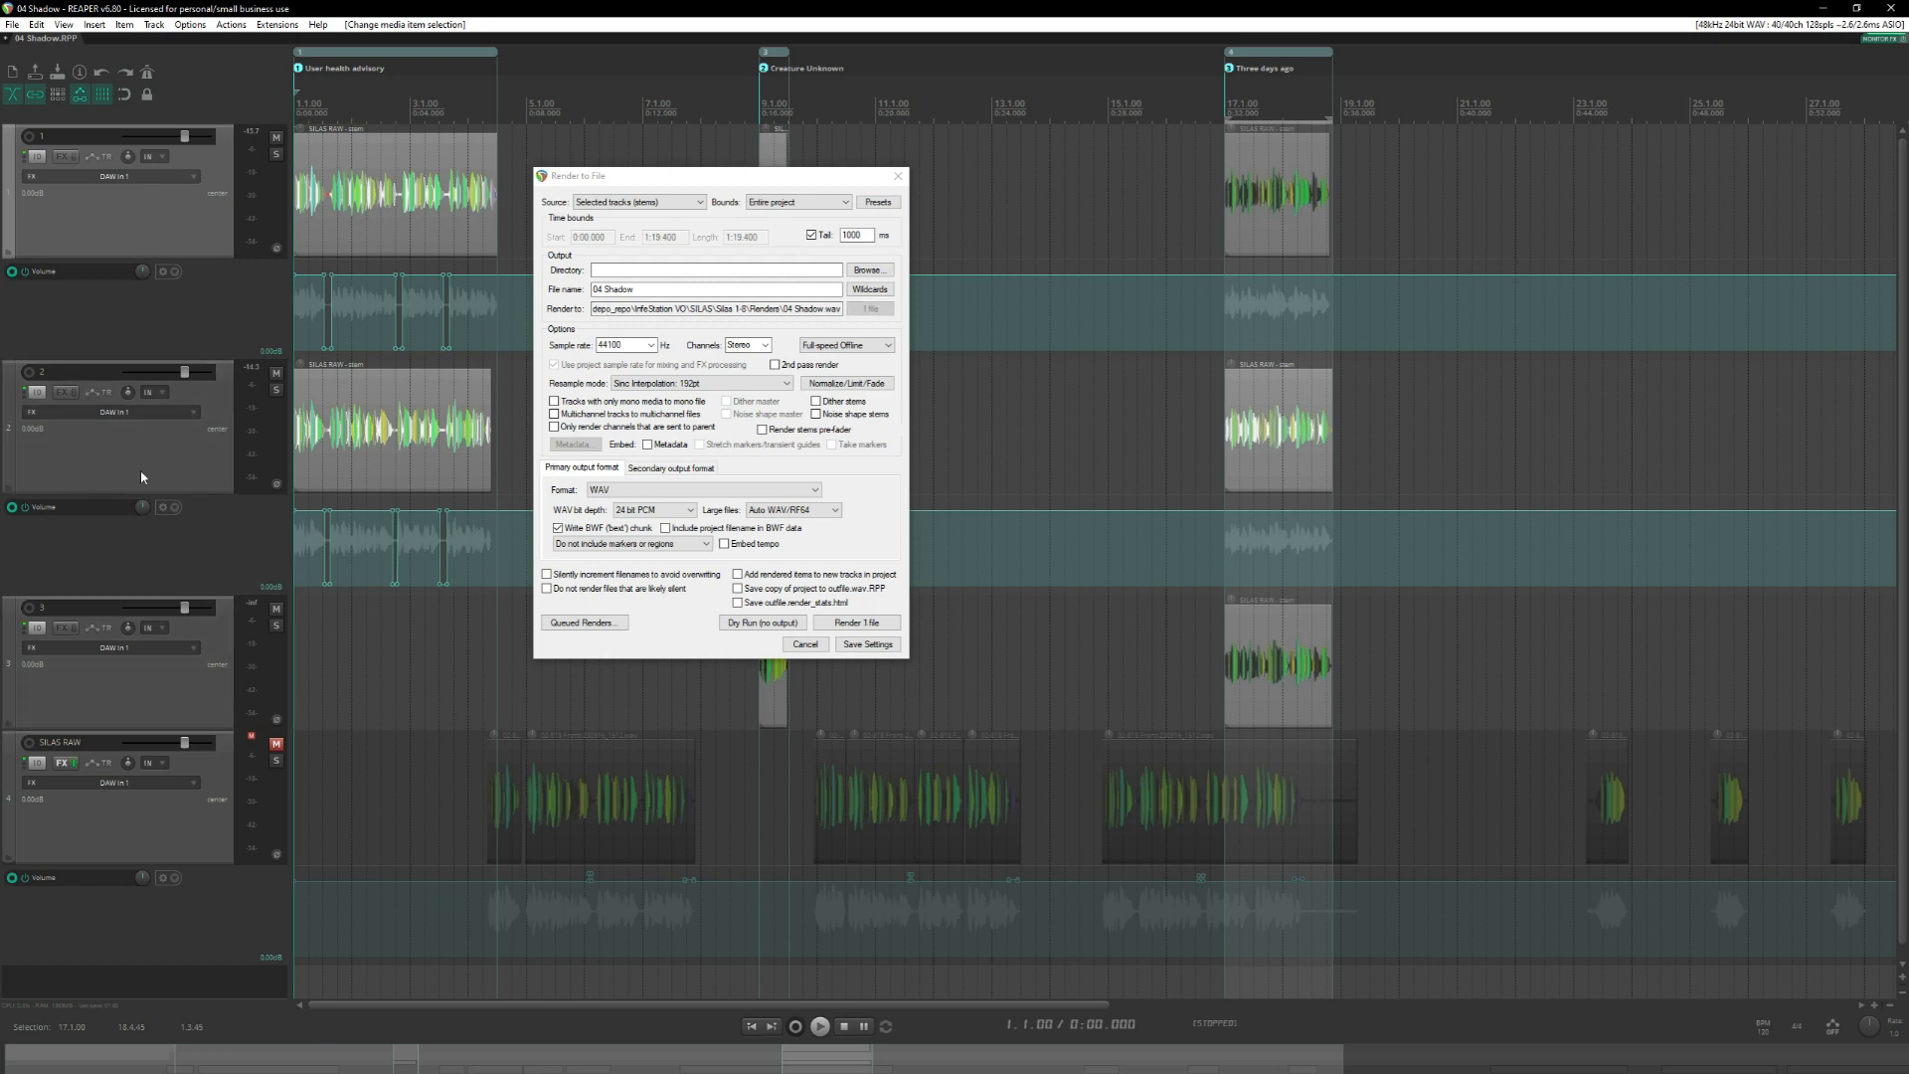
{"action": "left_click", "coordinate": [125, 696], "text": "shift"}
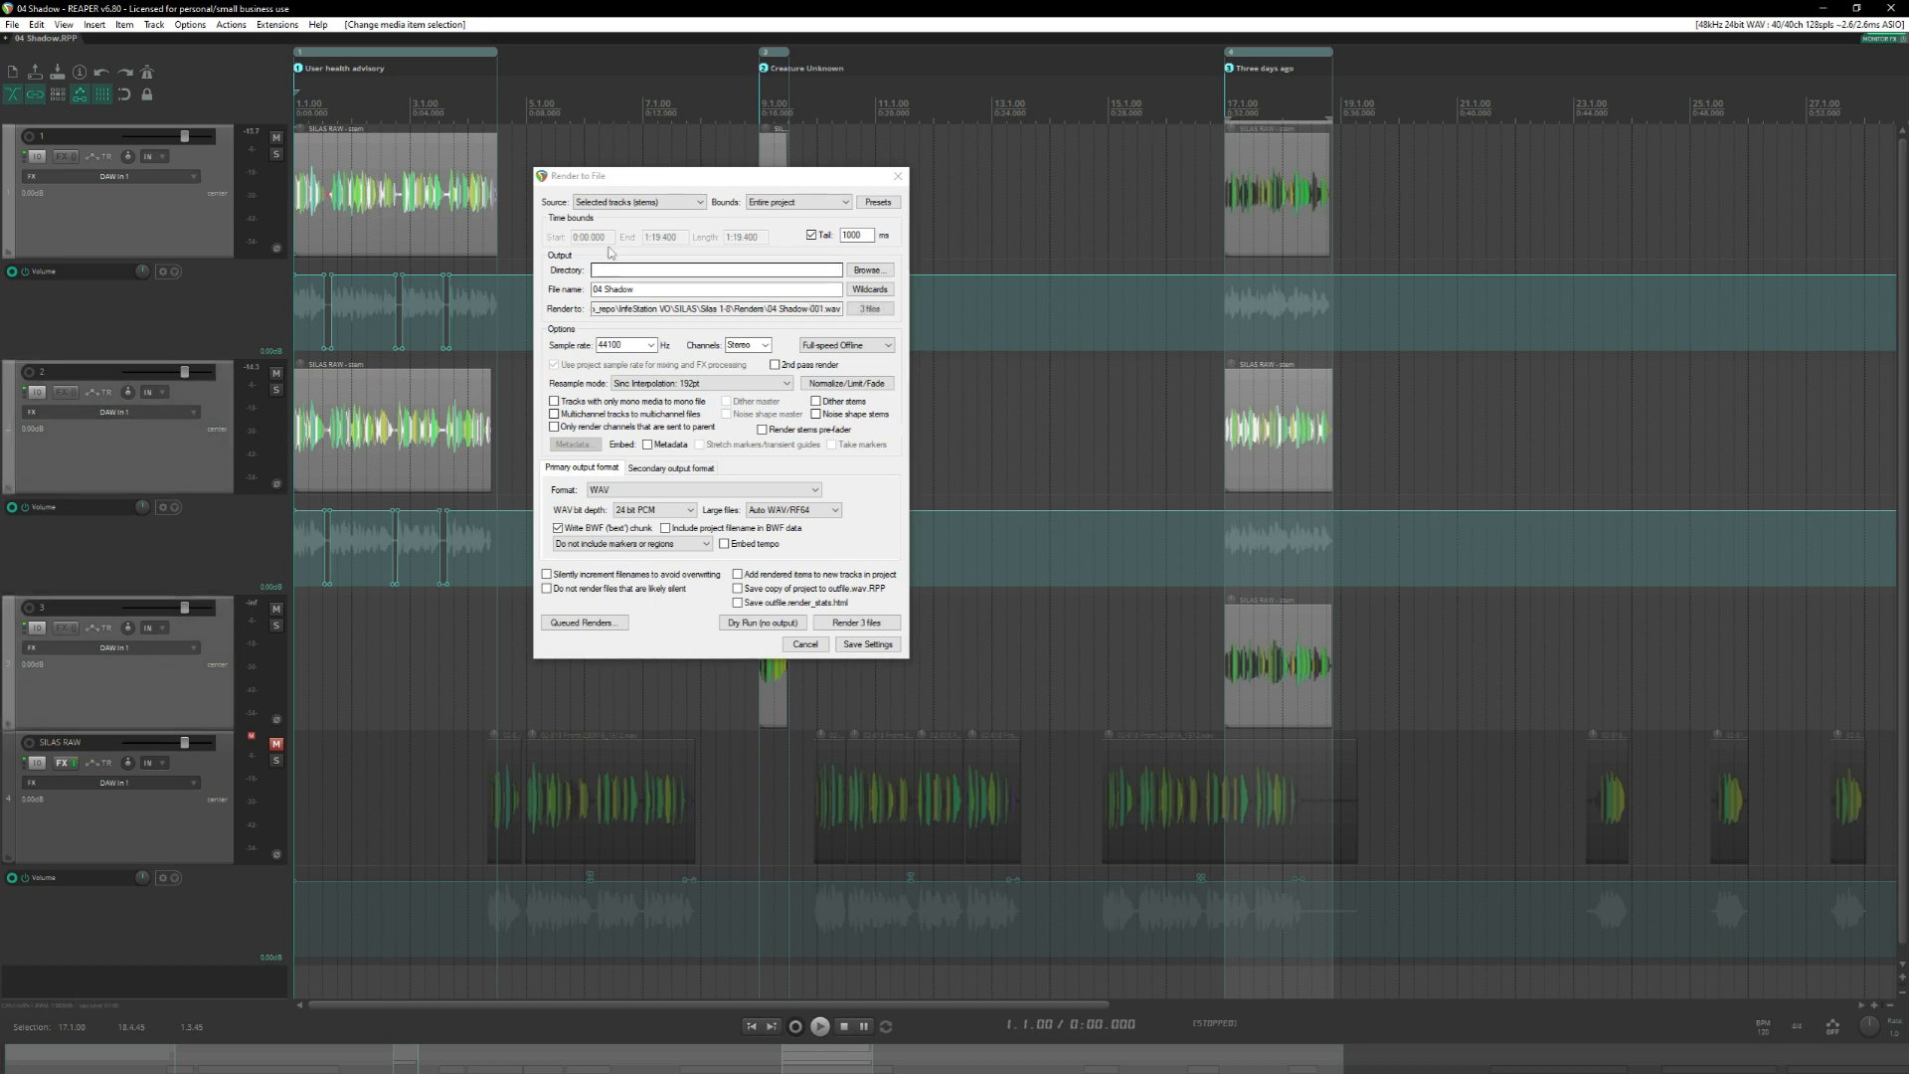
Set the render bounds to All project regions, output to Renders, with a DIA file name pattern using $project, $regionnumber, SILAS-Take and $track.
{"action": "left_click", "coordinate": [810, 203]}
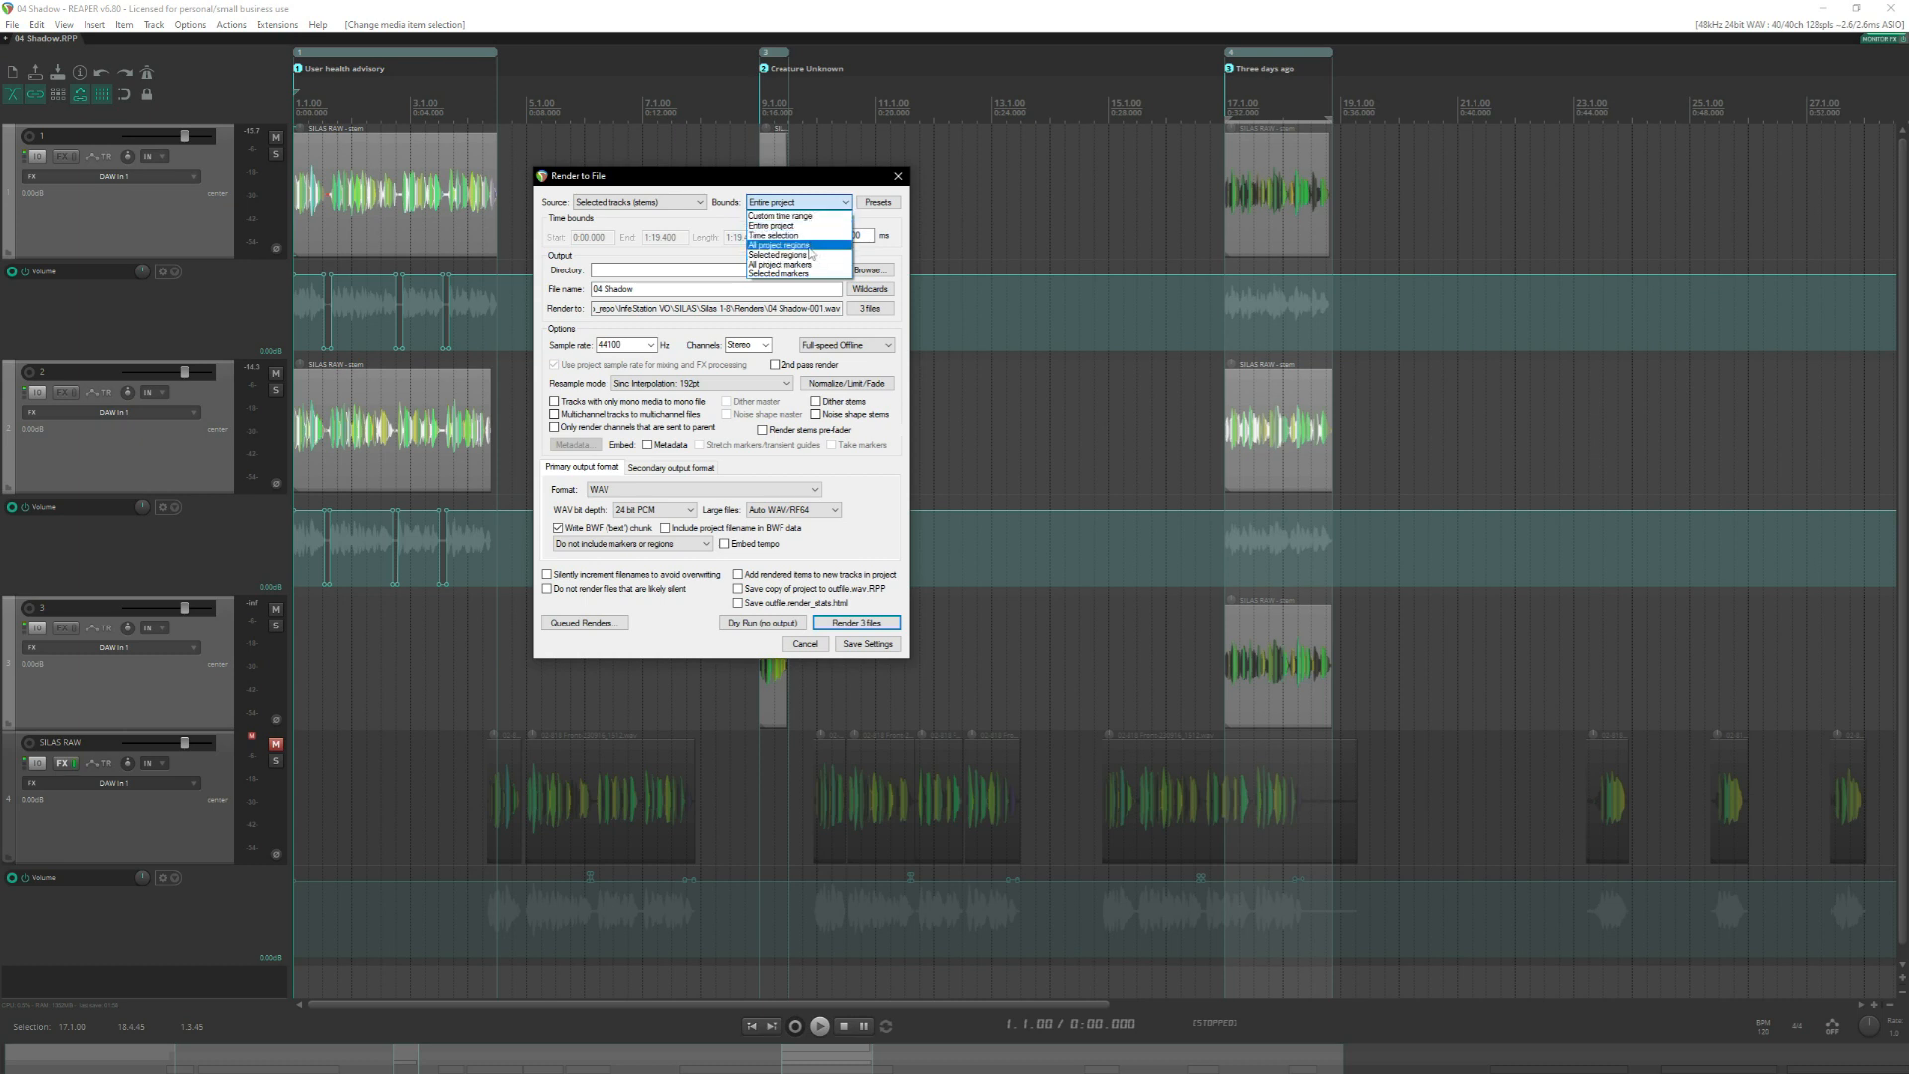
{"action": "left_click", "coordinate": [809, 245]}
{"action": "left_click", "coordinate": [664, 269]}
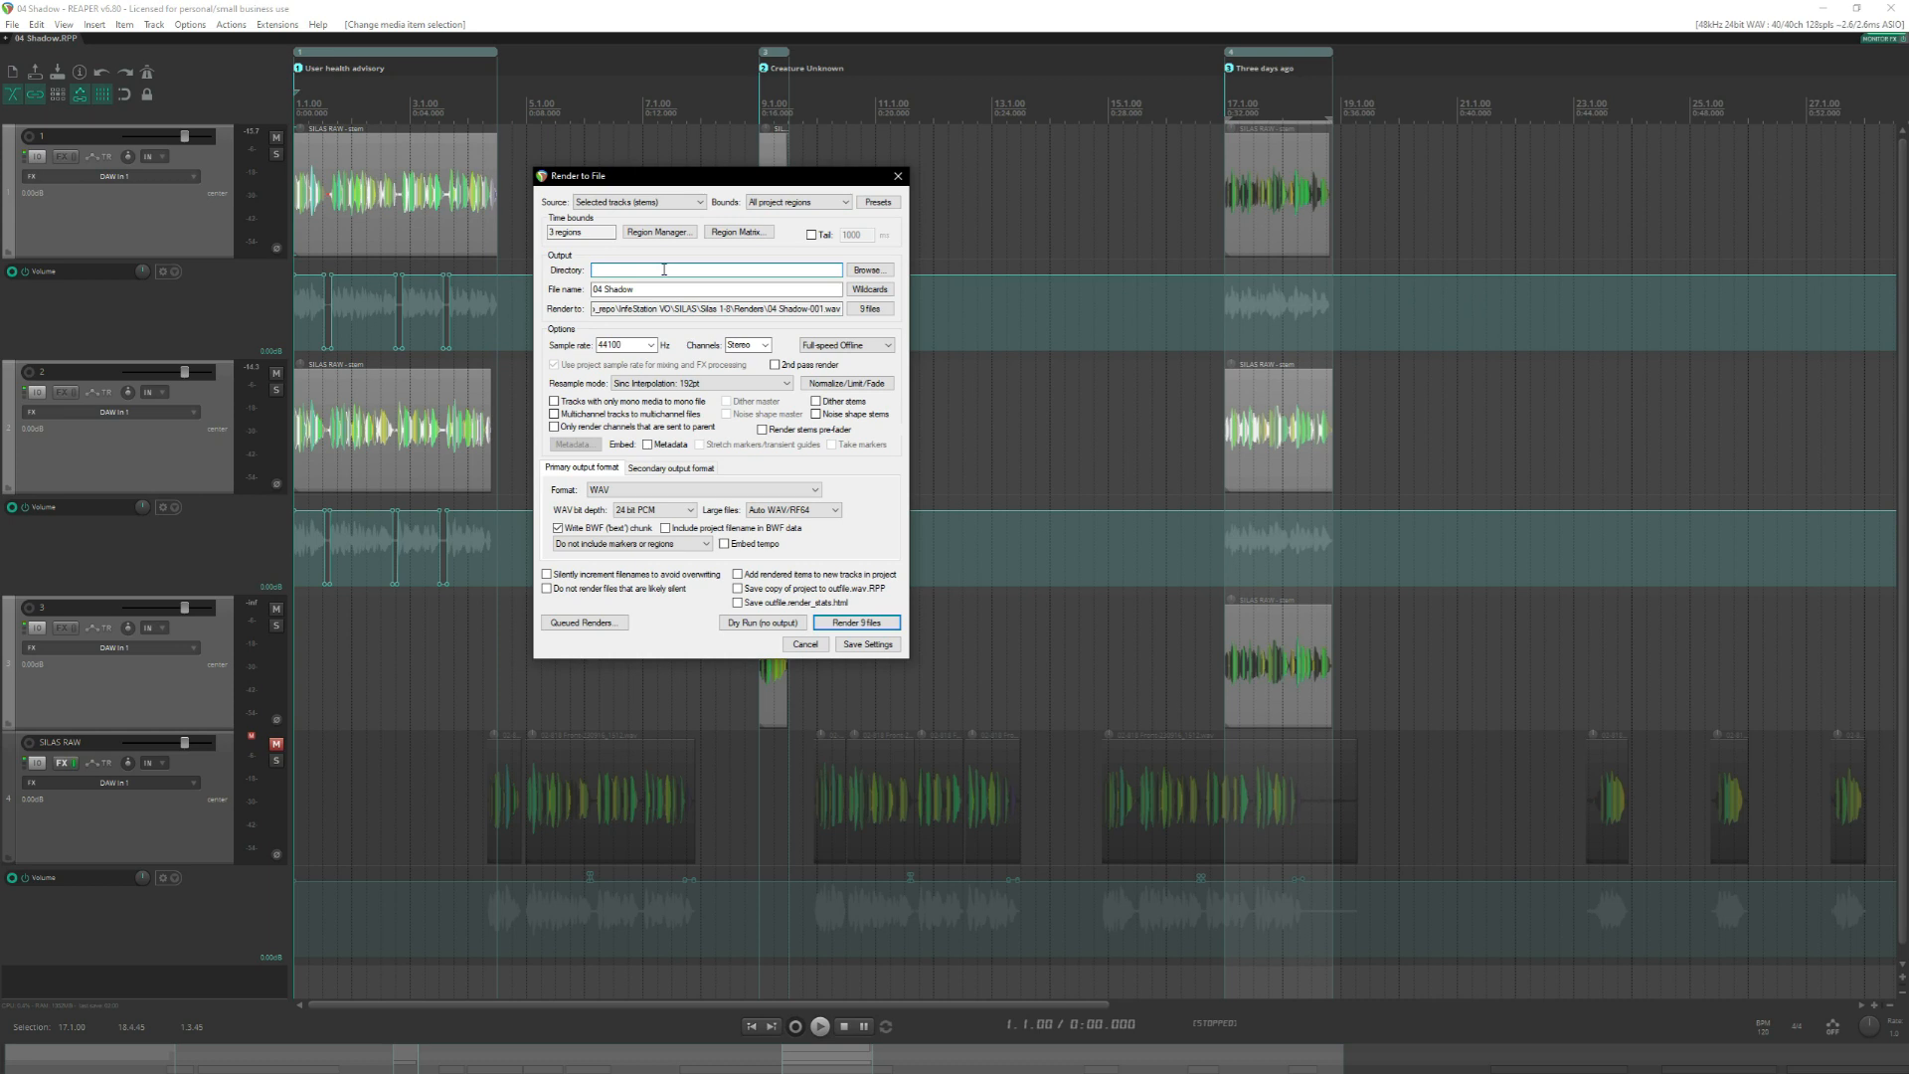
{"action": "type", "text": "Renders"}
{"action": "key", "text": "Tab"}
{"action": "key", "text": "ctrl+v"}
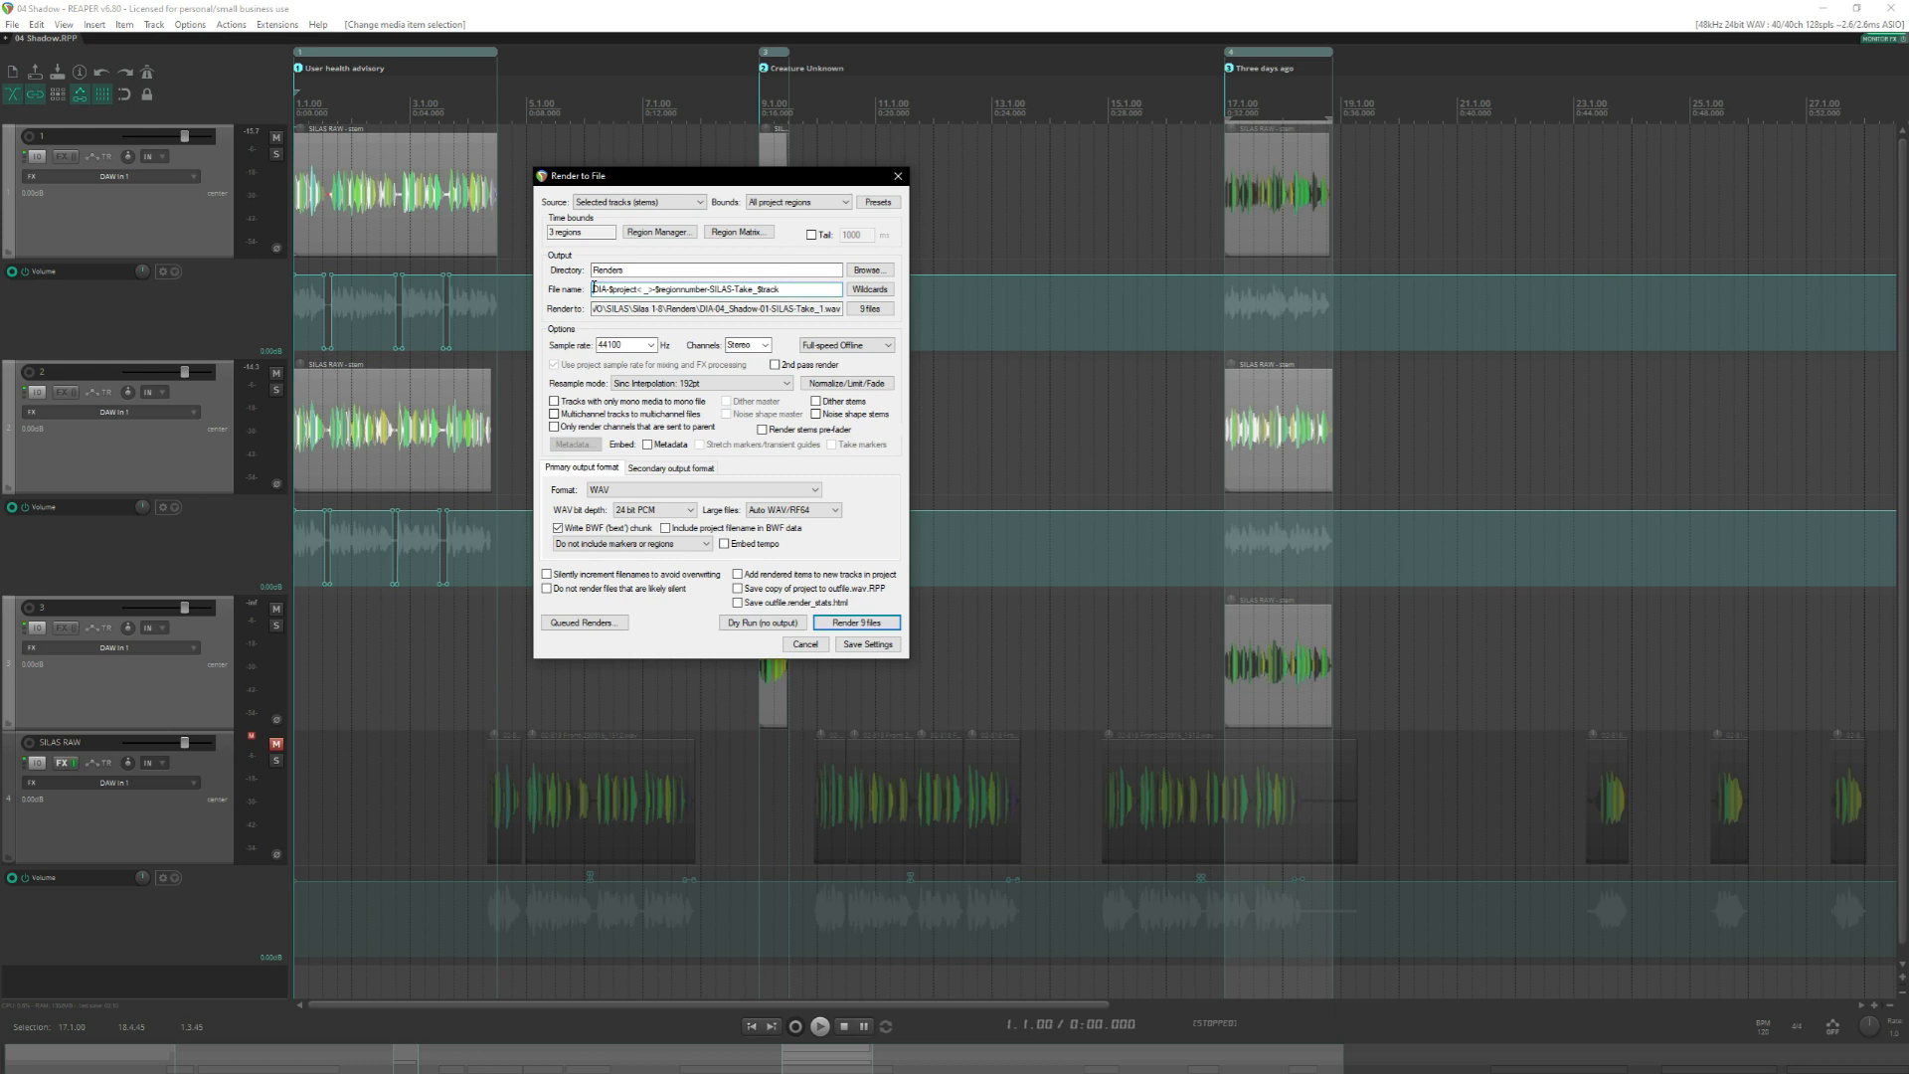
Examine each part of the render file name pattern, from the DIA prefix through the project and region number wildcards to the track wildcard.
{"action": "left_click_drag", "start_coordinate": [594, 290], "coordinate": [611, 289]}
{"action": "left_click", "coordinate": [611, 289]}
{"action": "double_click", "coordinate": [637, 289]}
{"action": "left_click_drag", "start_coordinate": [637, 290], "coordinate": [652, 290]}
{"action": "left_click", "coordinate": [668, 290]}
{"action": "left_click_drag", "start_coordinate": [656, 289], "coordinate": [707, 288]}
{"action": "left_click", "coordinate": [820, 290]}
{"action": "left_click_drag", "start_coordinate": [710, 288], "coordinate": [756, 288]}
{"action": "left_click", "coordinate": [785, 288]}
{"action": "left_click", "coordinate": [817, 290]}
Keep the render tail off and set the output to a 48000 Hz sample rate with Mono channels.
{"action": "left_click", "coordinate": [812, 236]}
{"action": "left_click", "coordinate": [811, 236]}
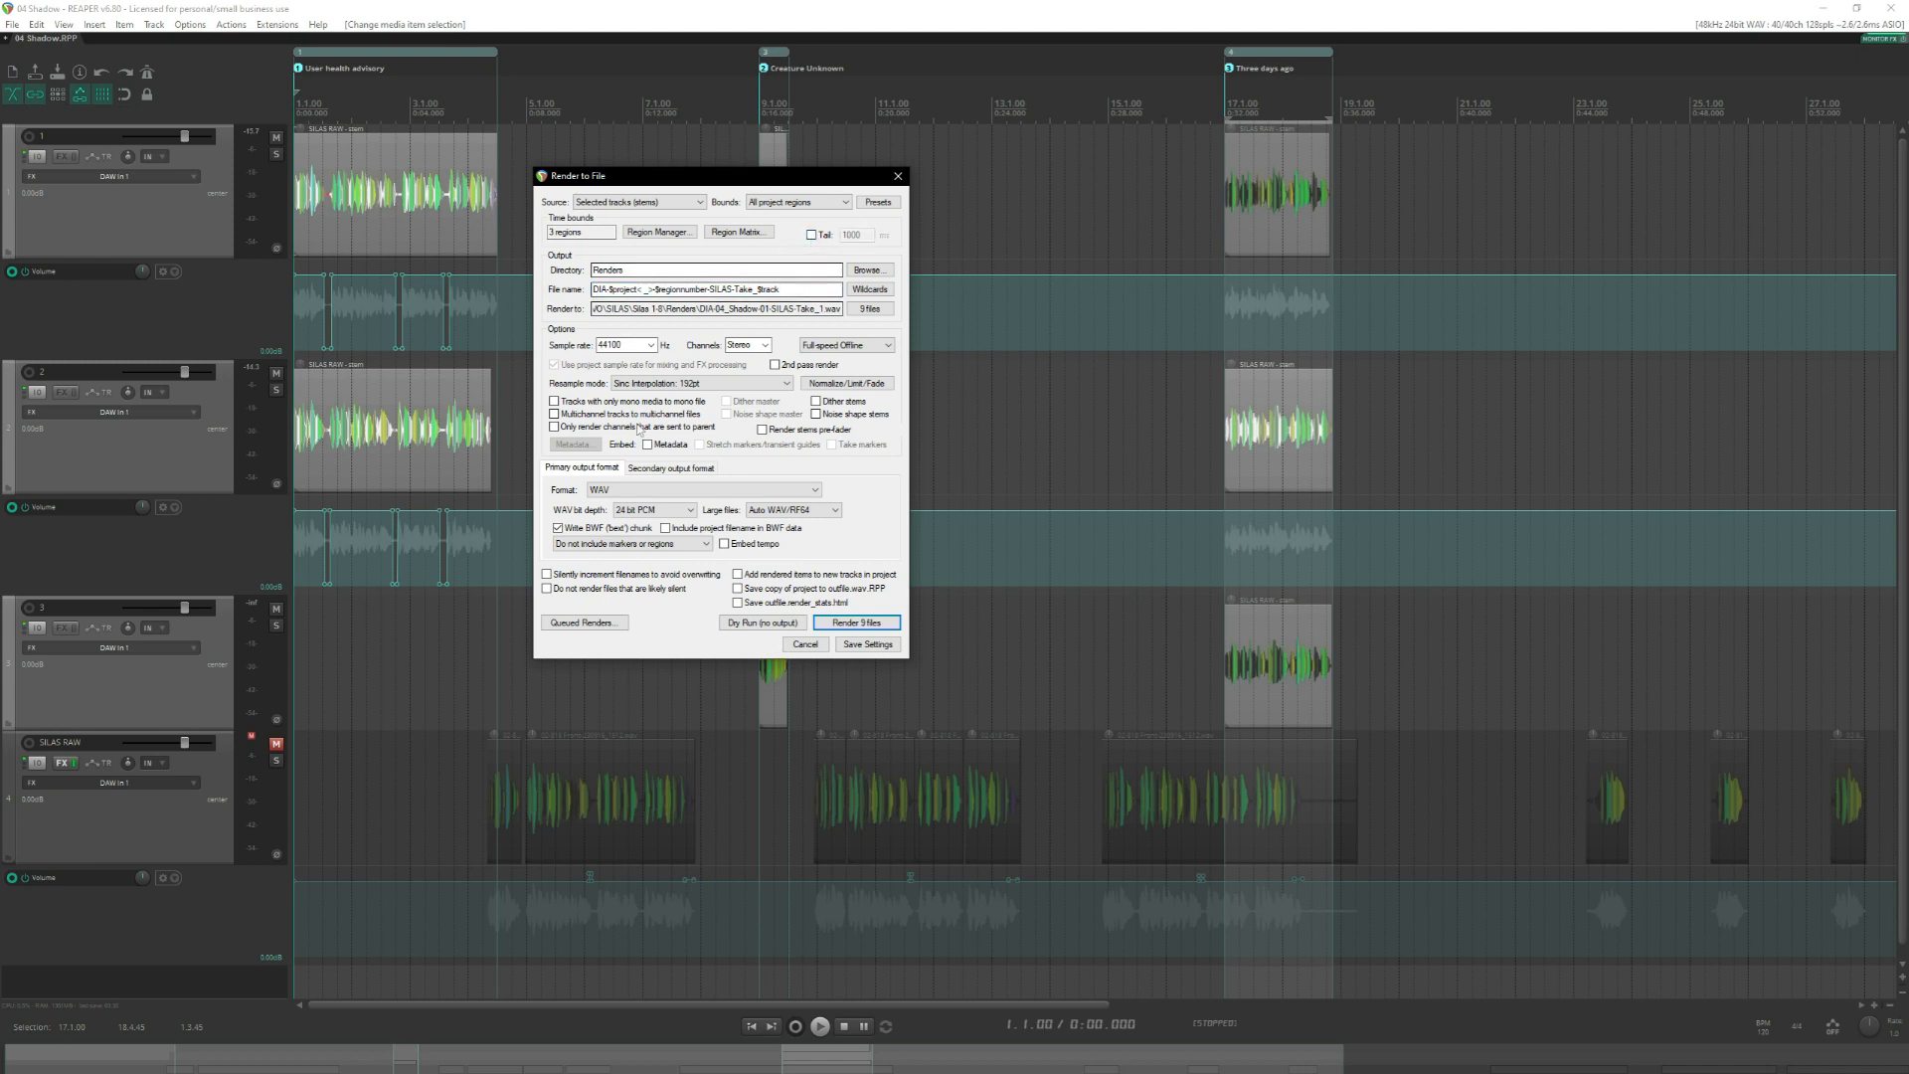
{"action": "left_click", "coordinate": [653, 345]}
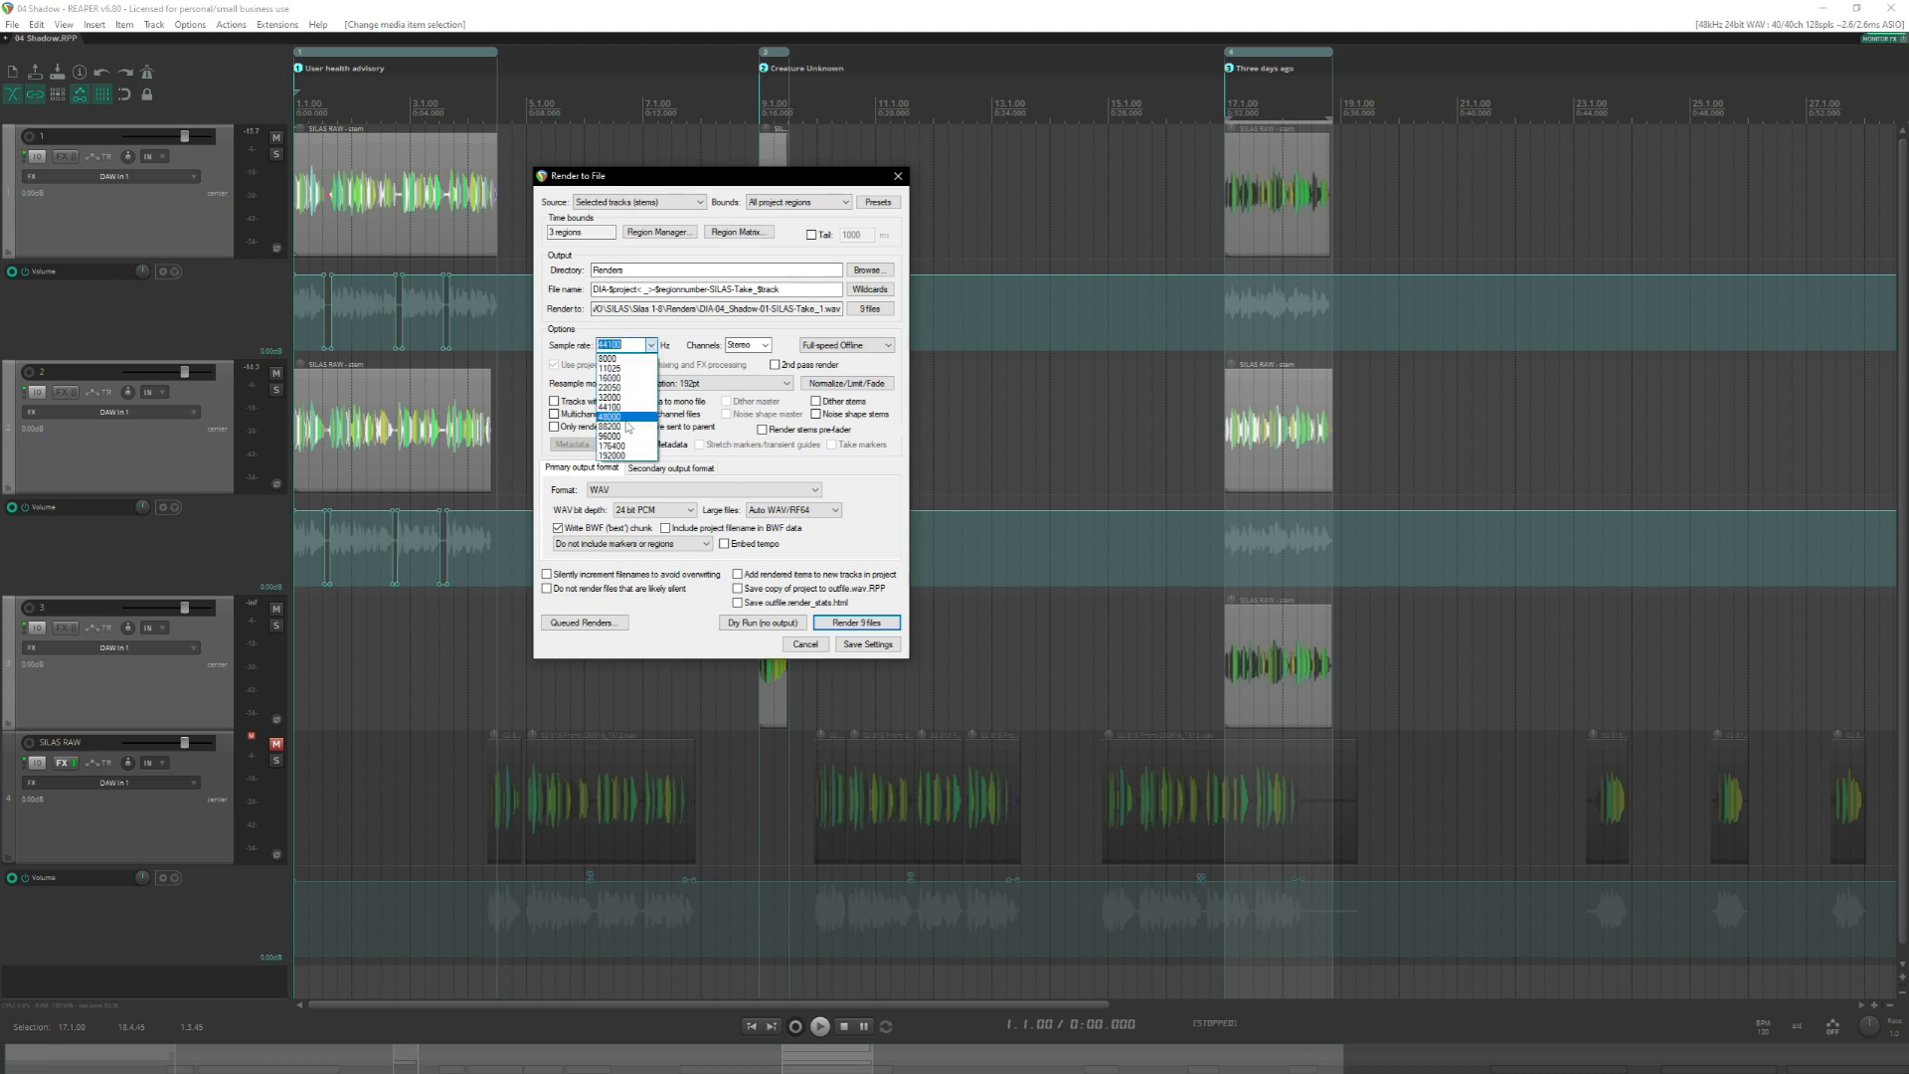
{"action": "left_click", "coordinate": [626, 417]}
{"action": "left_click", "coordinate": [764, 345]}
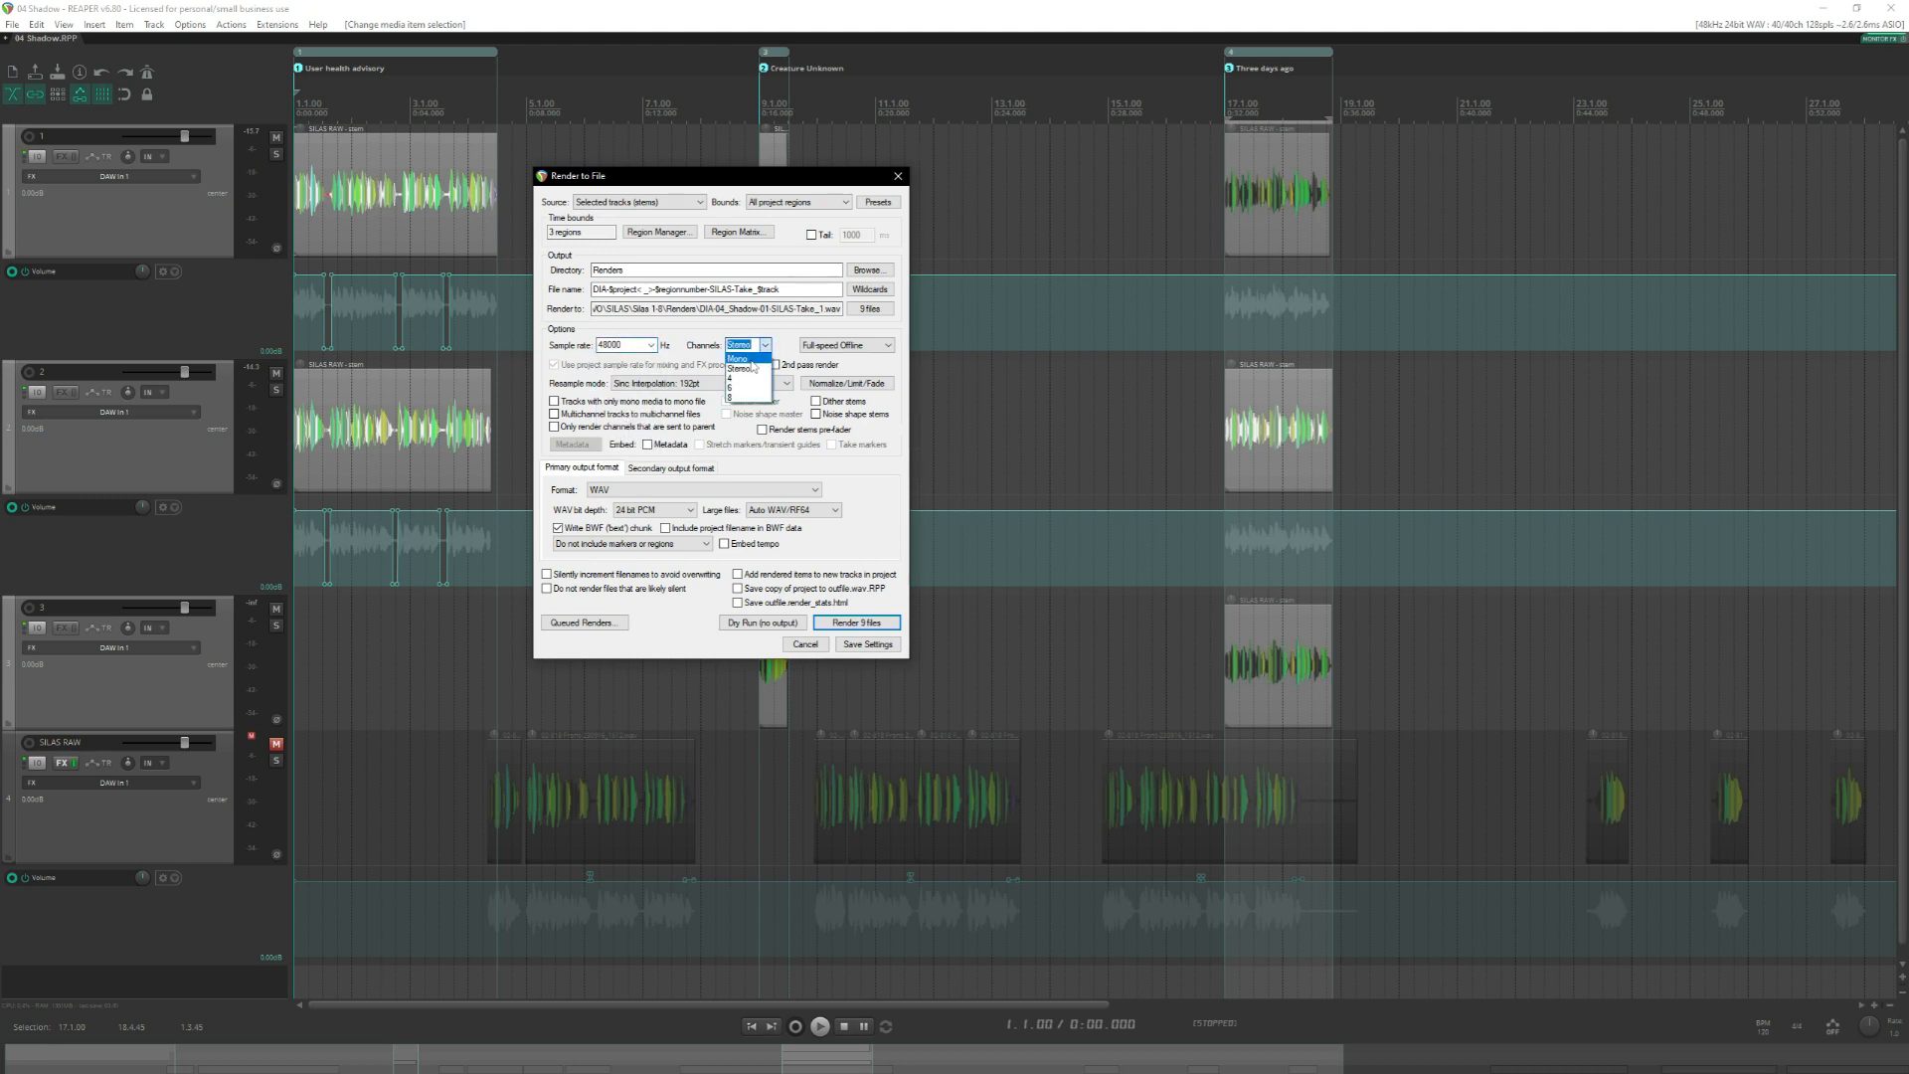
{"action": "left_click", "coordinate": [746, 359]}
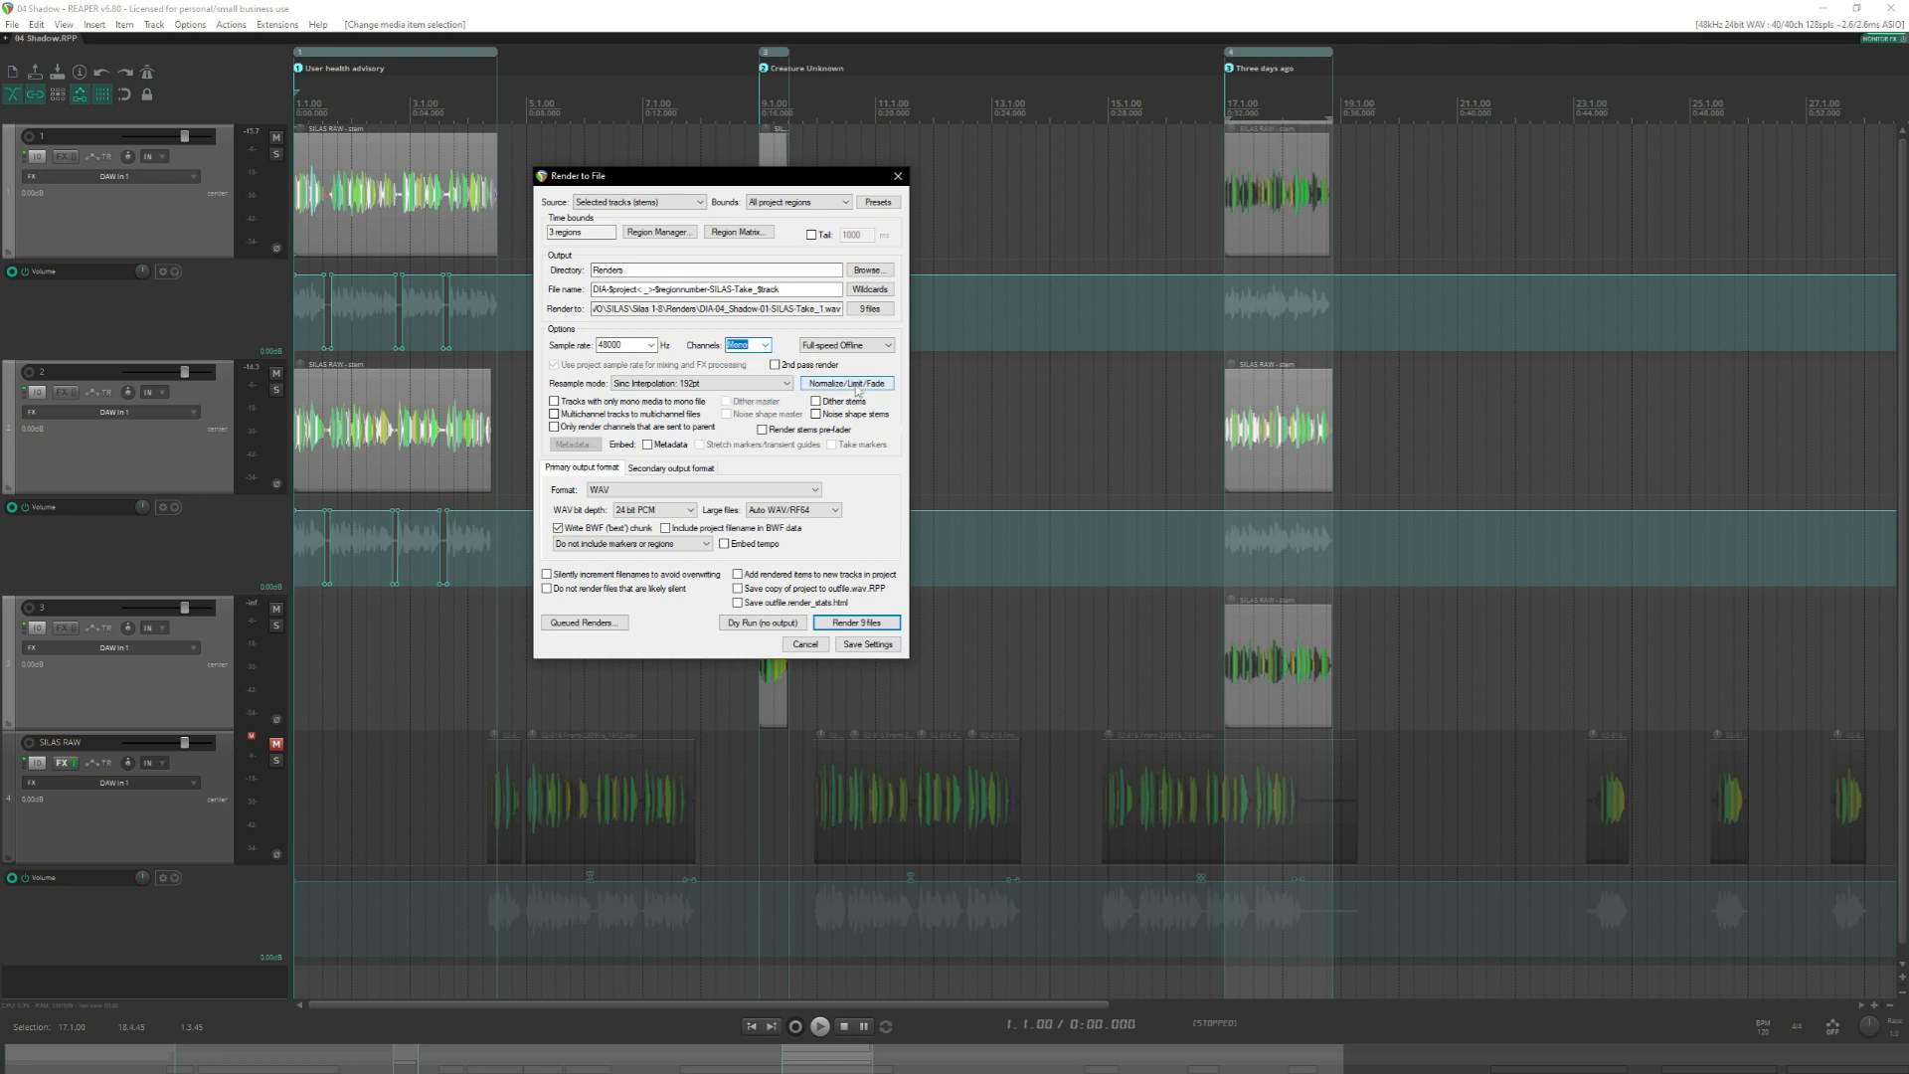
Enable loudness normalization for the render at -20 LUFS-I.
{"action": "left_click", "coordinate": [857, 387]}
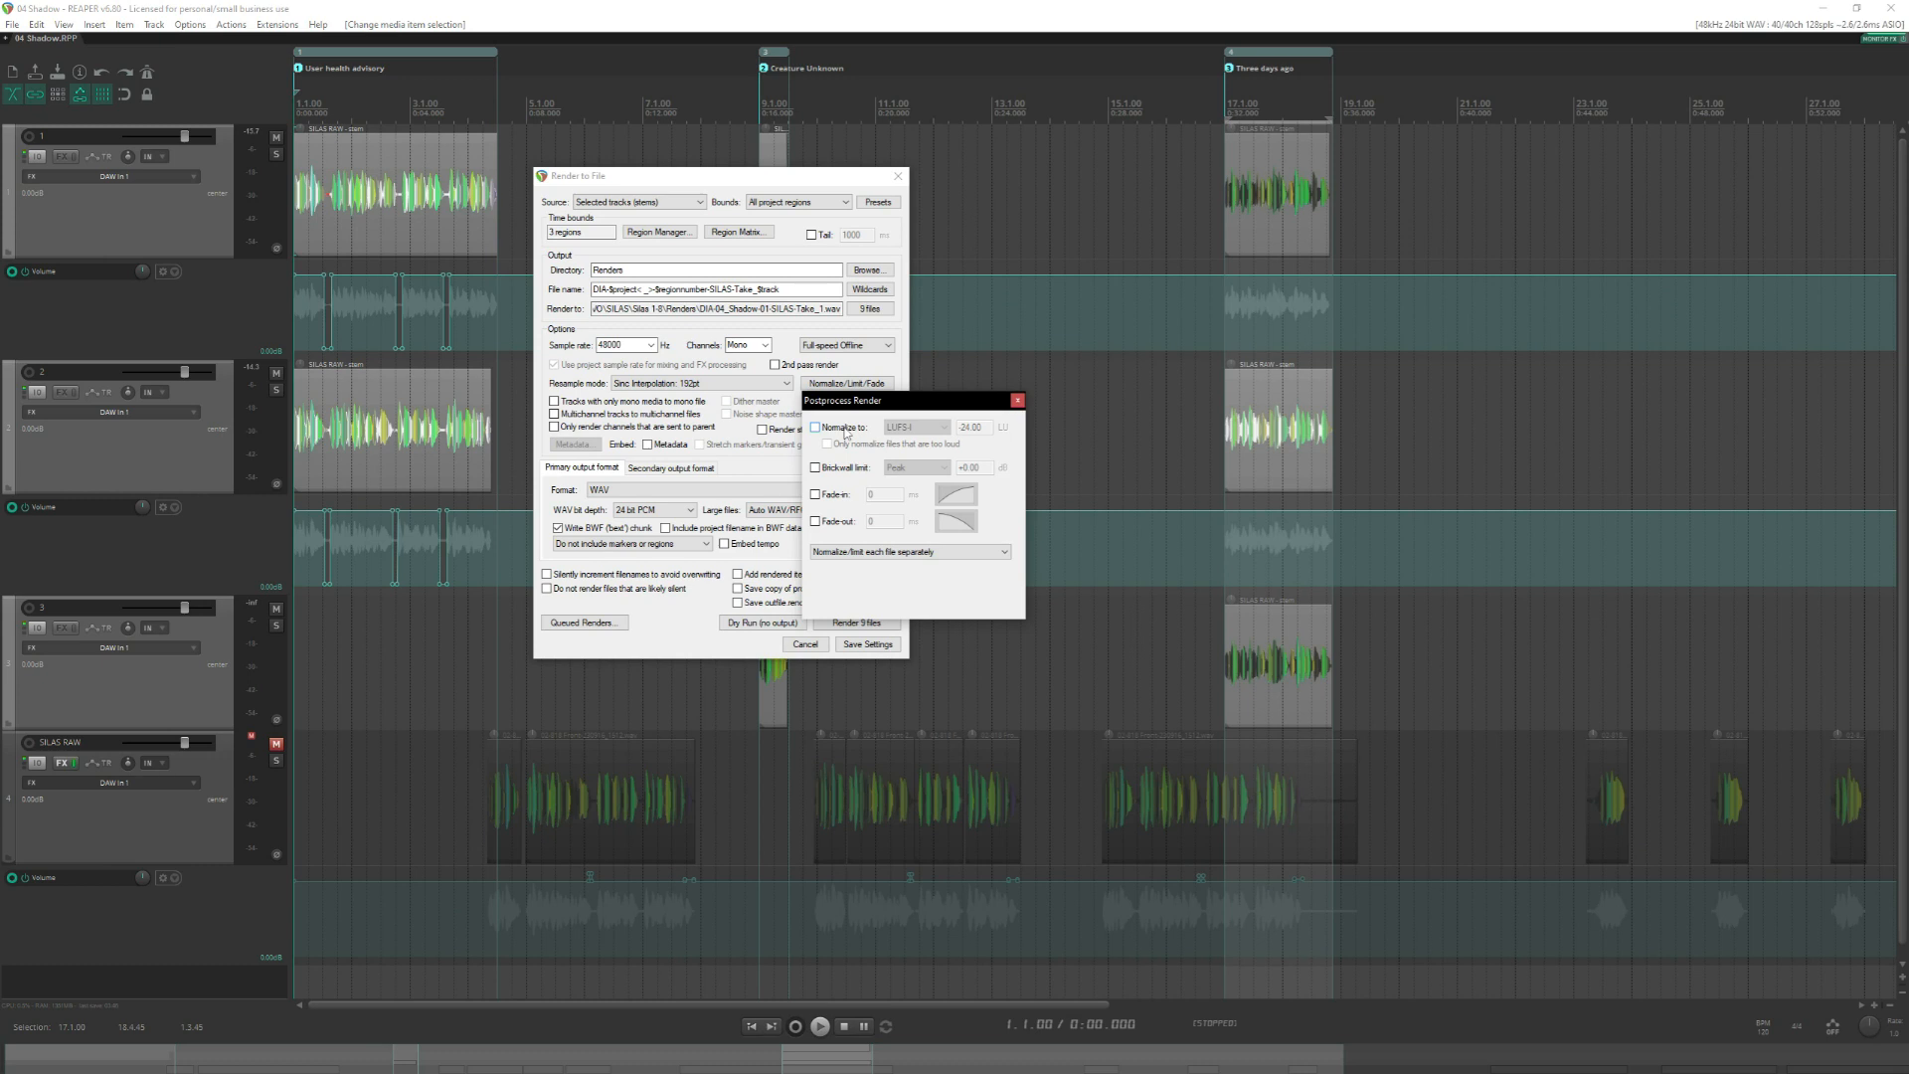
{"action": "left_click", "coordinate": [844, 430]}
{"action": "left_click", "coordinate": [969, 425]}
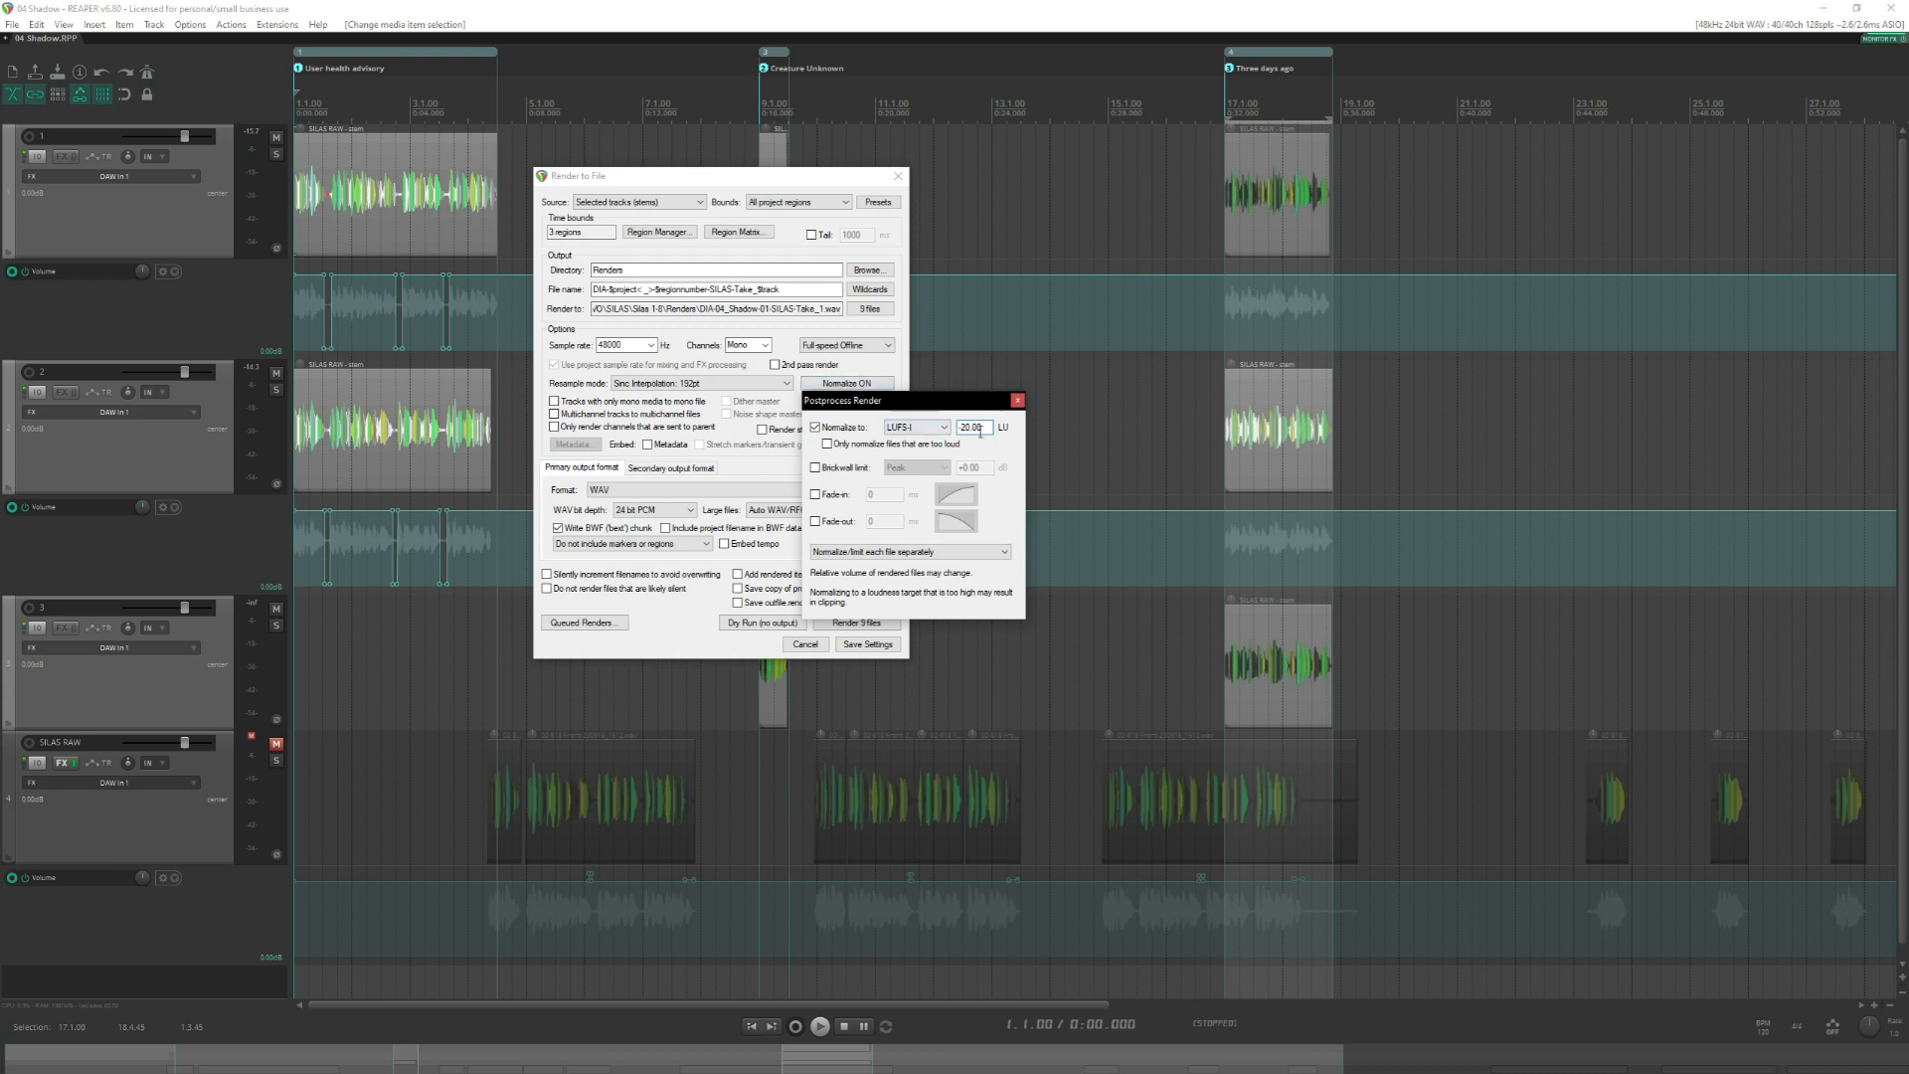
Enable the render's brickwall limit as True peak at -1 dB and close the postprocessing settings.
{"action": "left_click", "coordinate": [853, 469]}
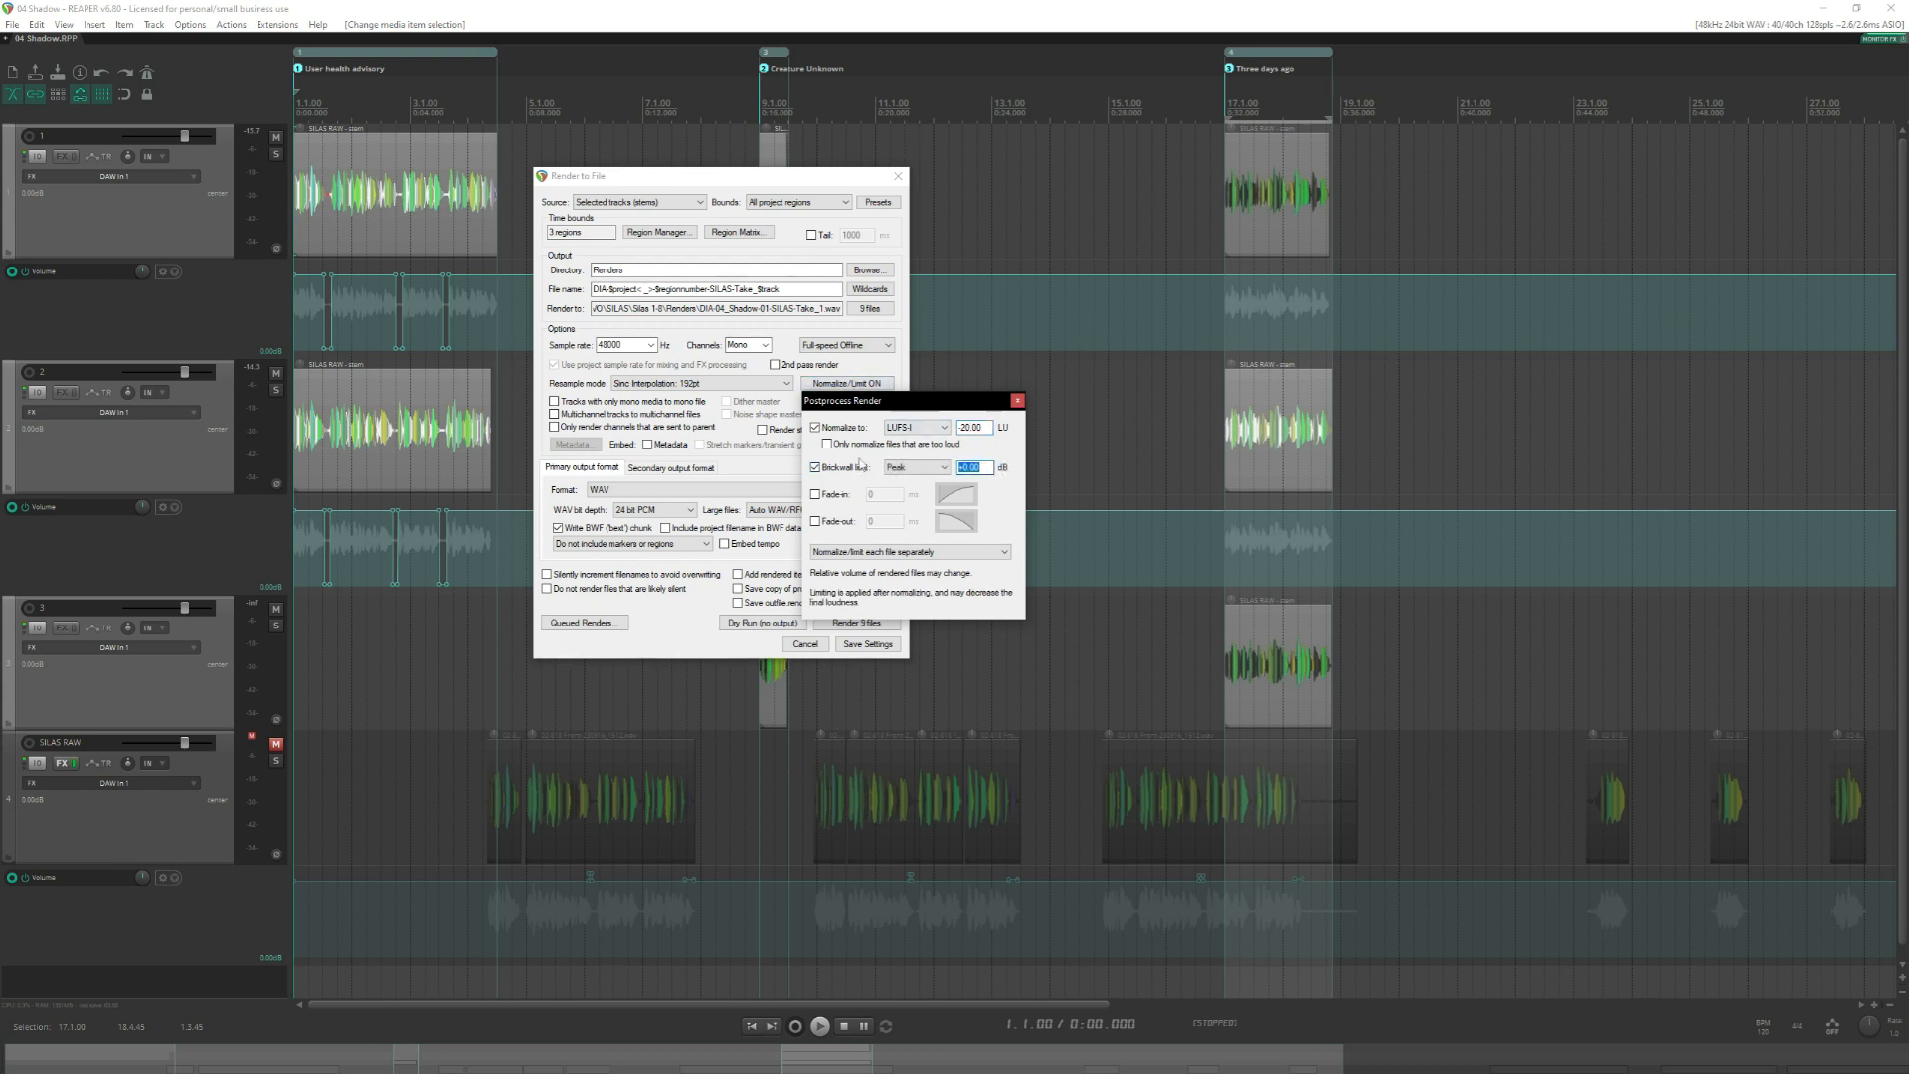
{"action": "type", "text": "-1"}
{"action": "left_click", "coordinate": [907, 468]}
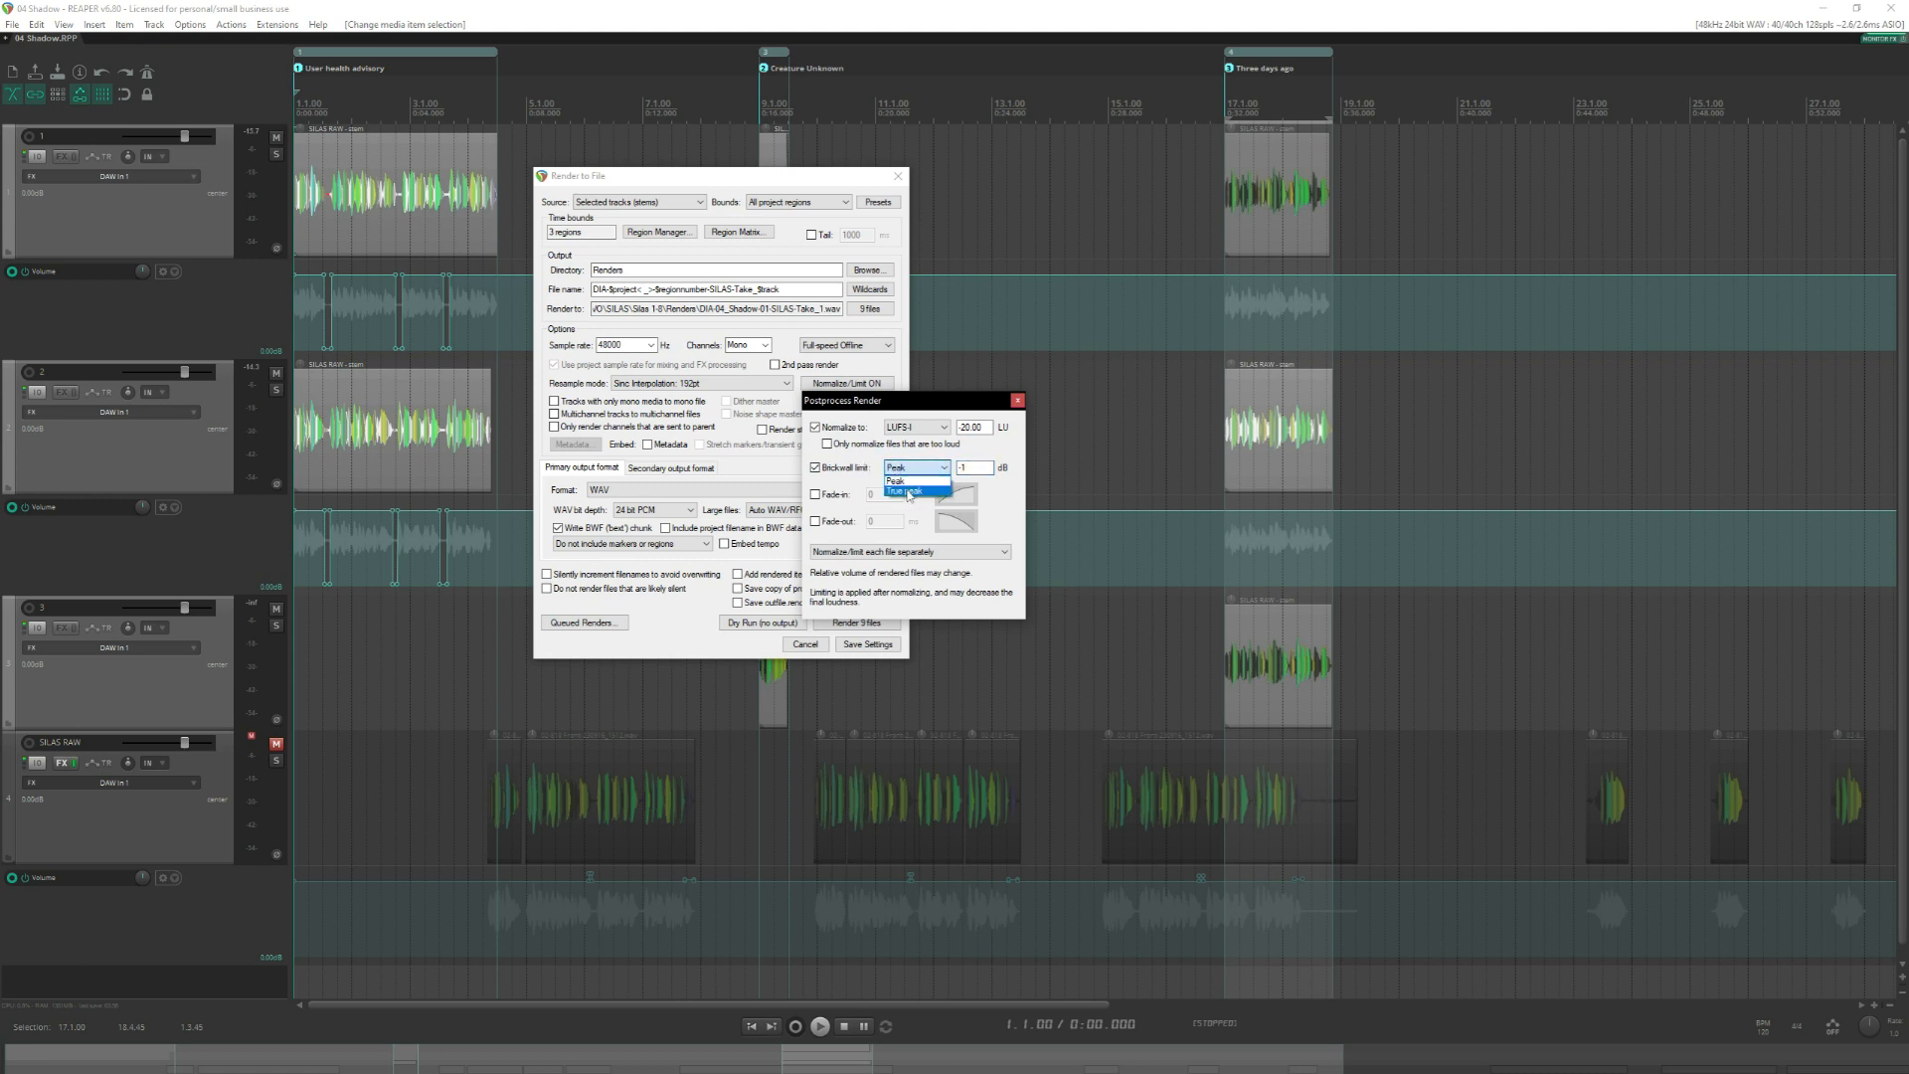
{"action": "left_click", "coordinate": [908, 491]}
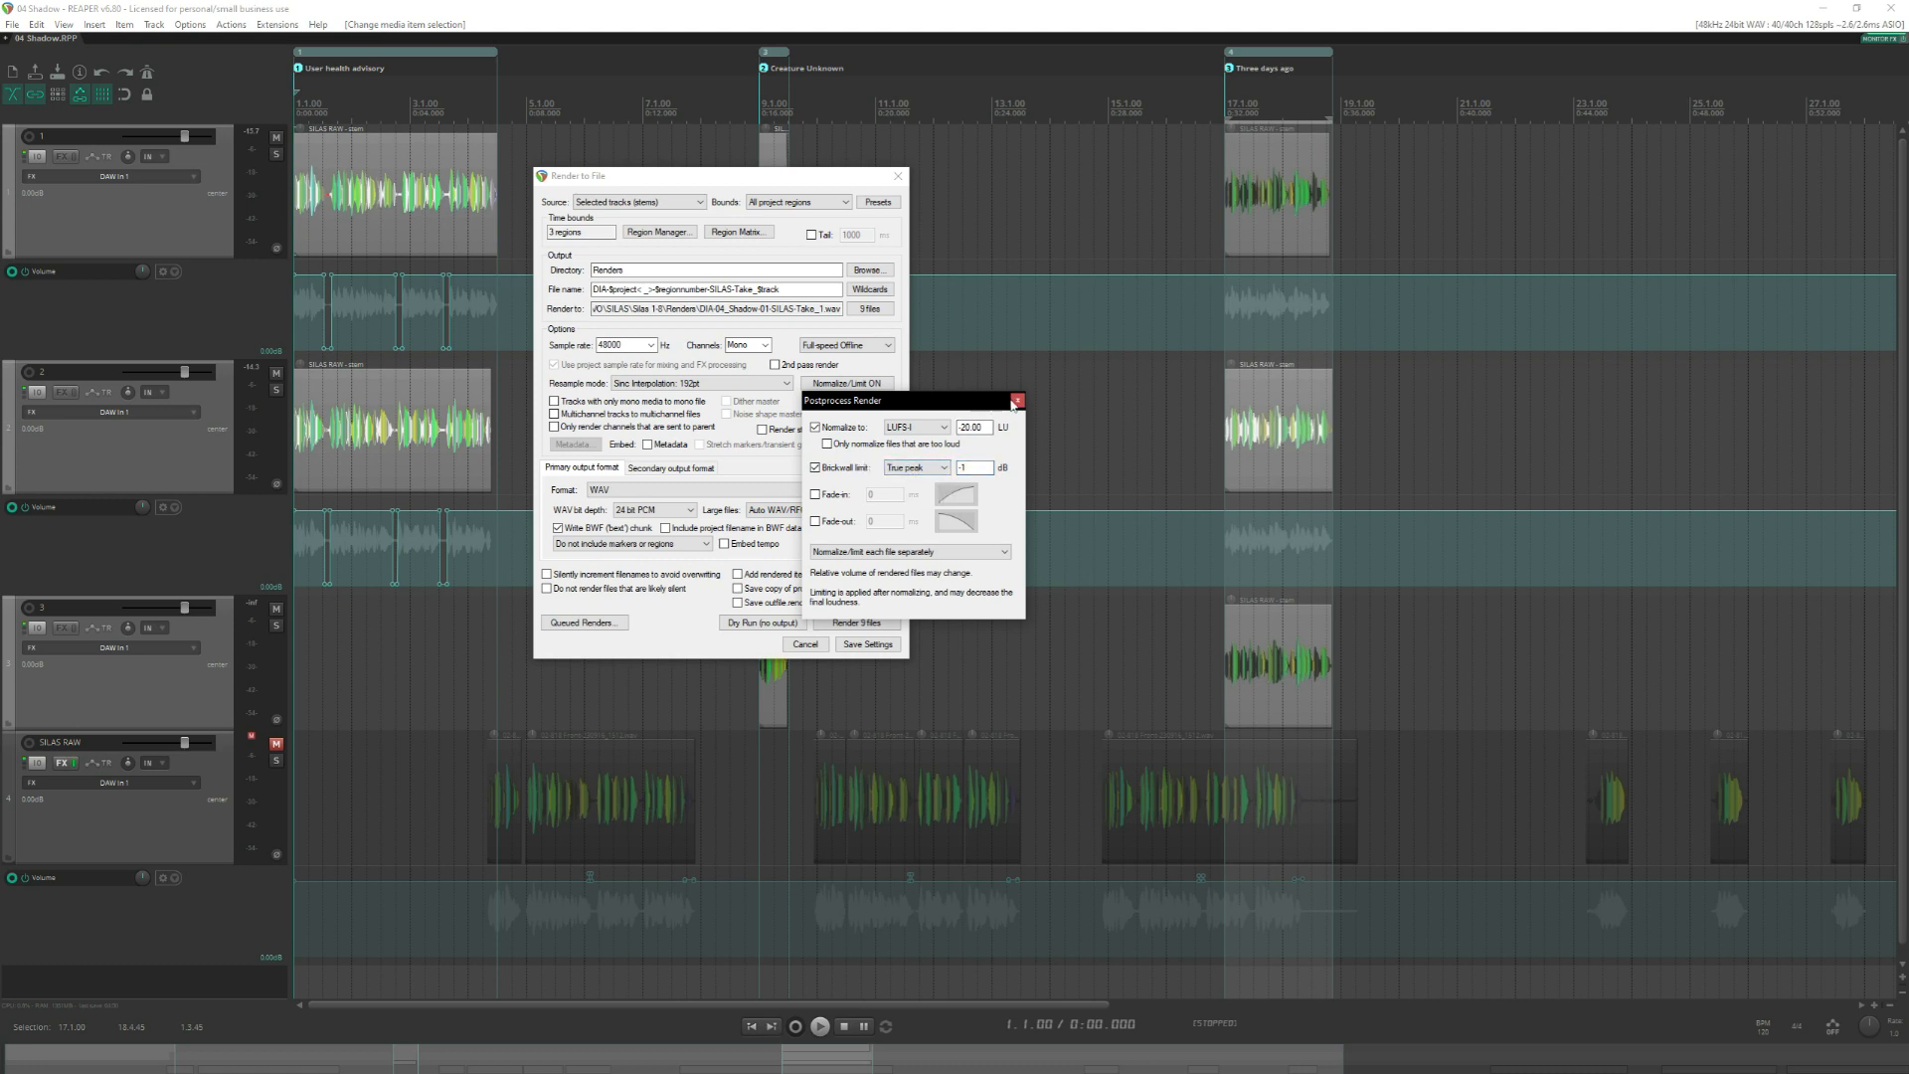
{"action": "left_click", "coordinate": [1017, 402]}
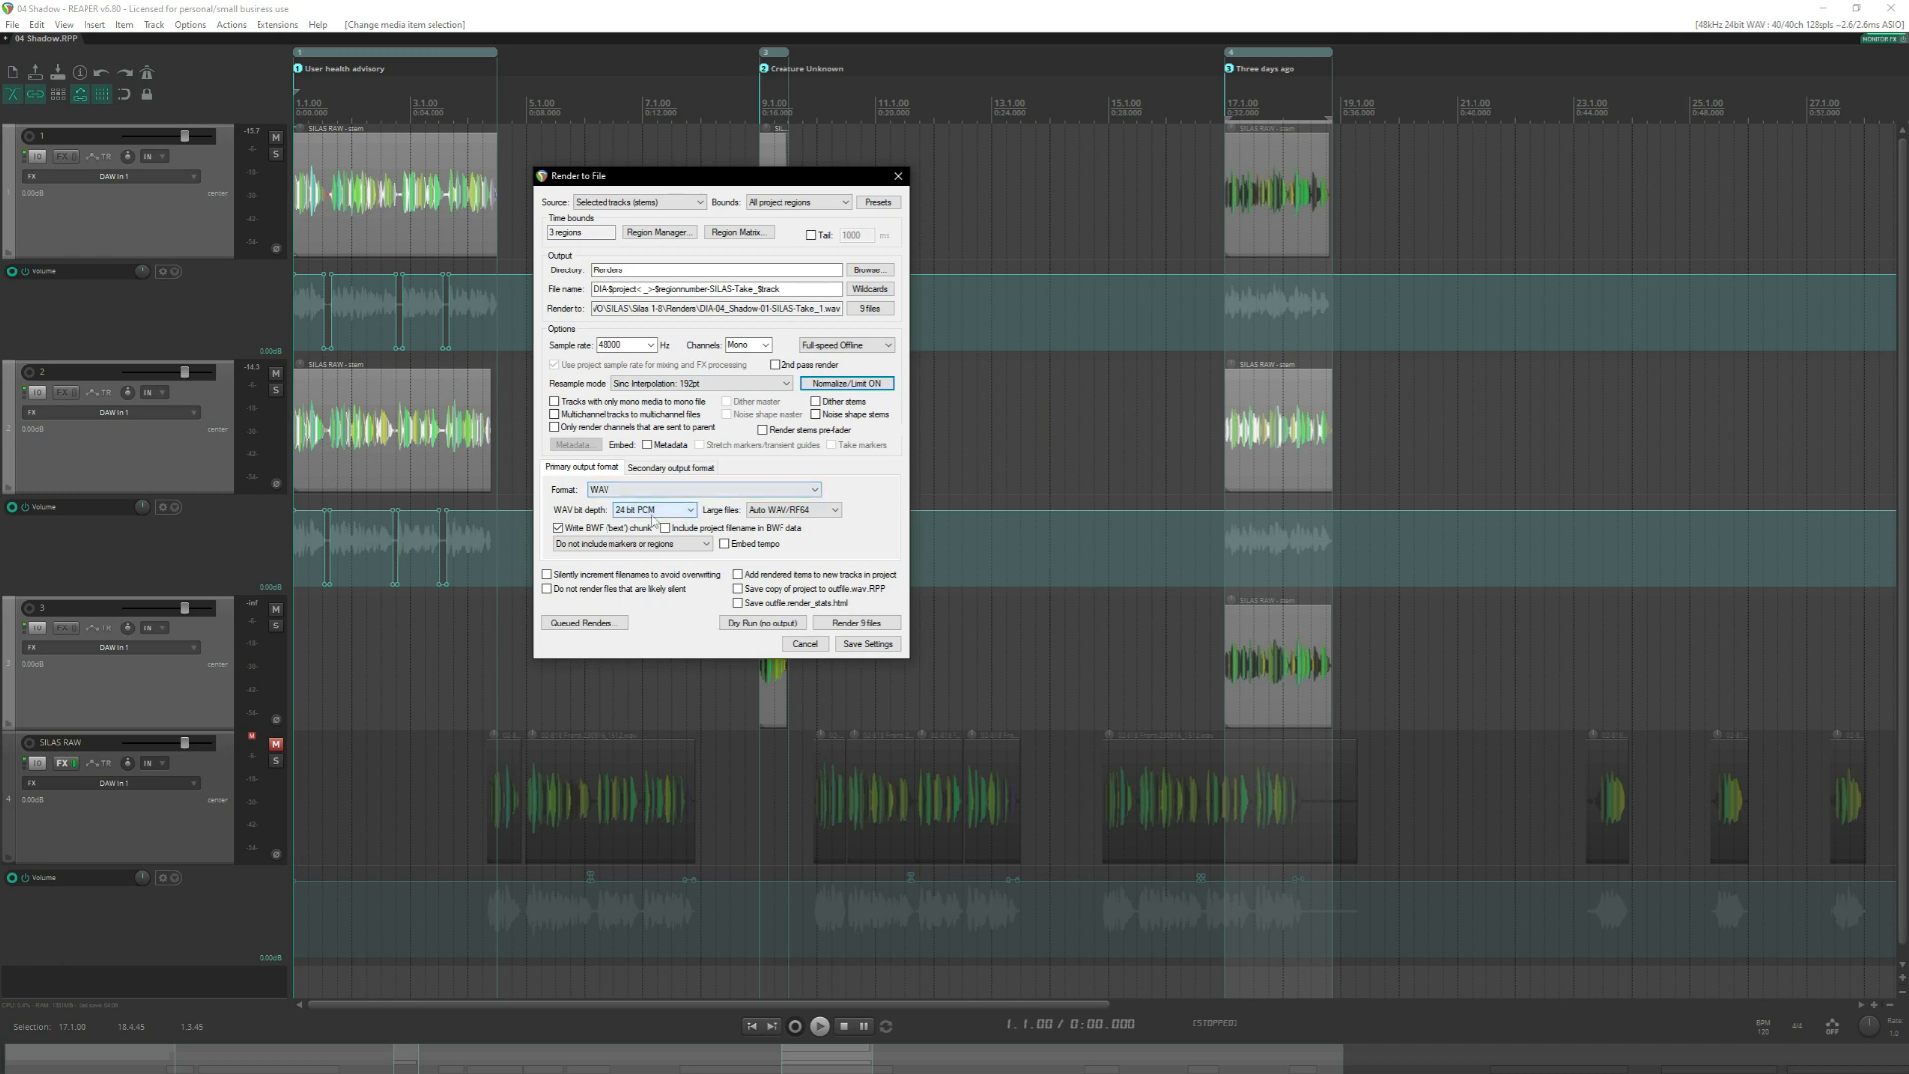
Keep the 24 bit PCM WAV output without a secondary format, skip files that are likely silent, and render all regions.
{"action": "left_click", "coordinate": [662, 469]}
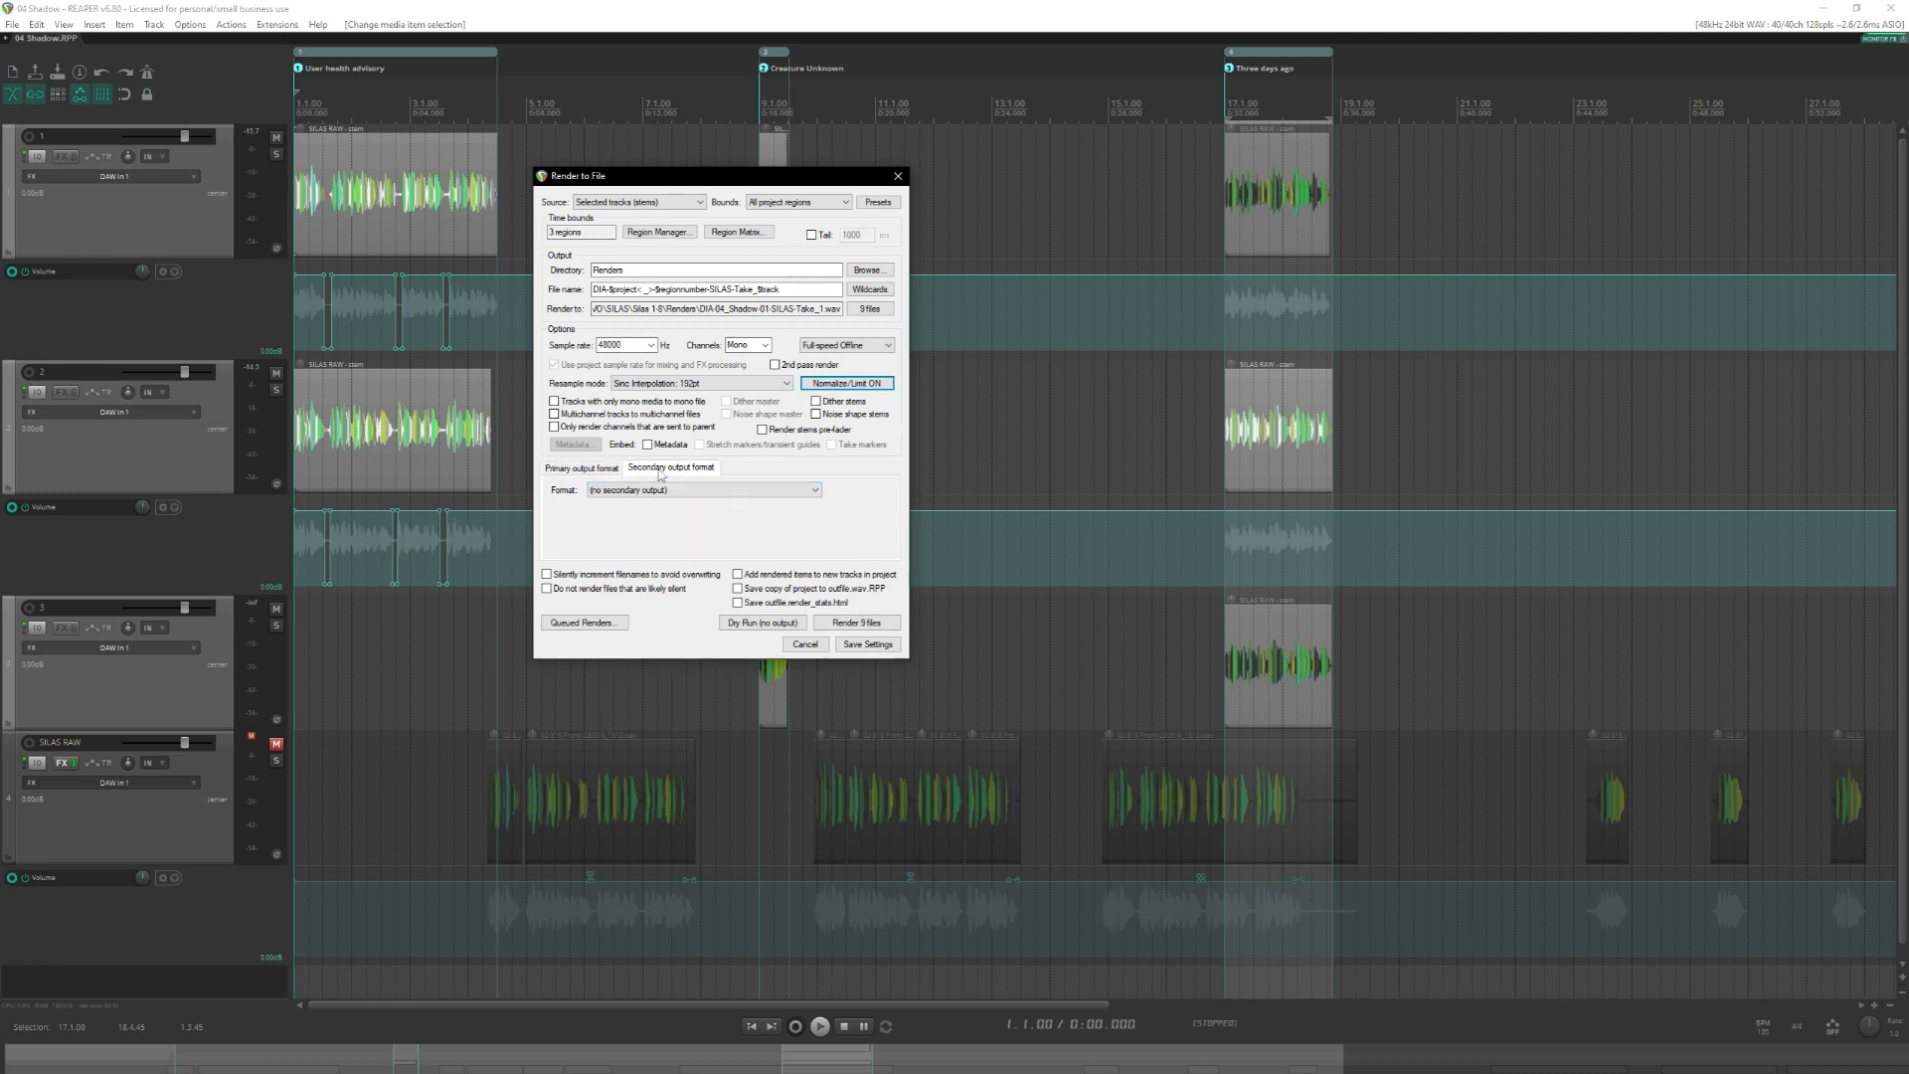
{"action": "left_click", "coordinate": [587, 469]}
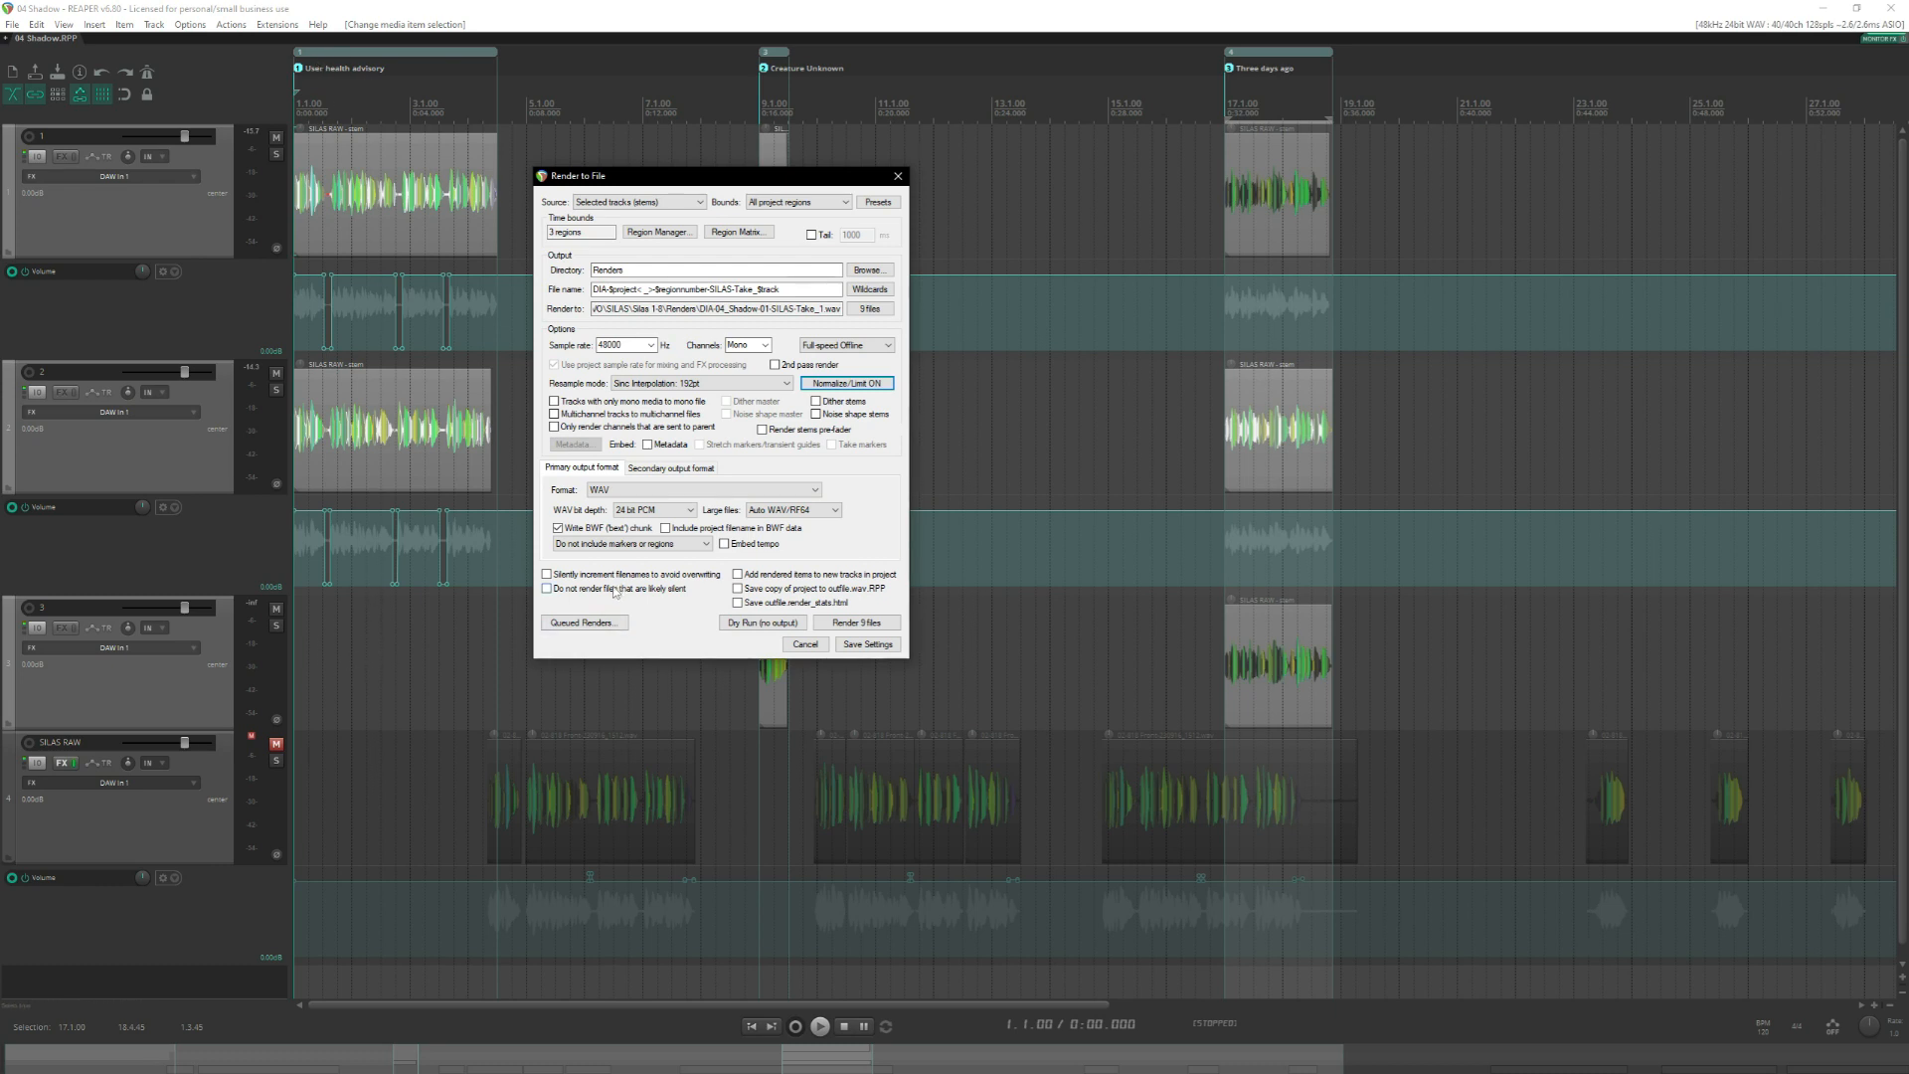
{"action": "left_click", "coordinate": [615, 590]}
{"action": "left_click", "coordinate": [844, 623]}
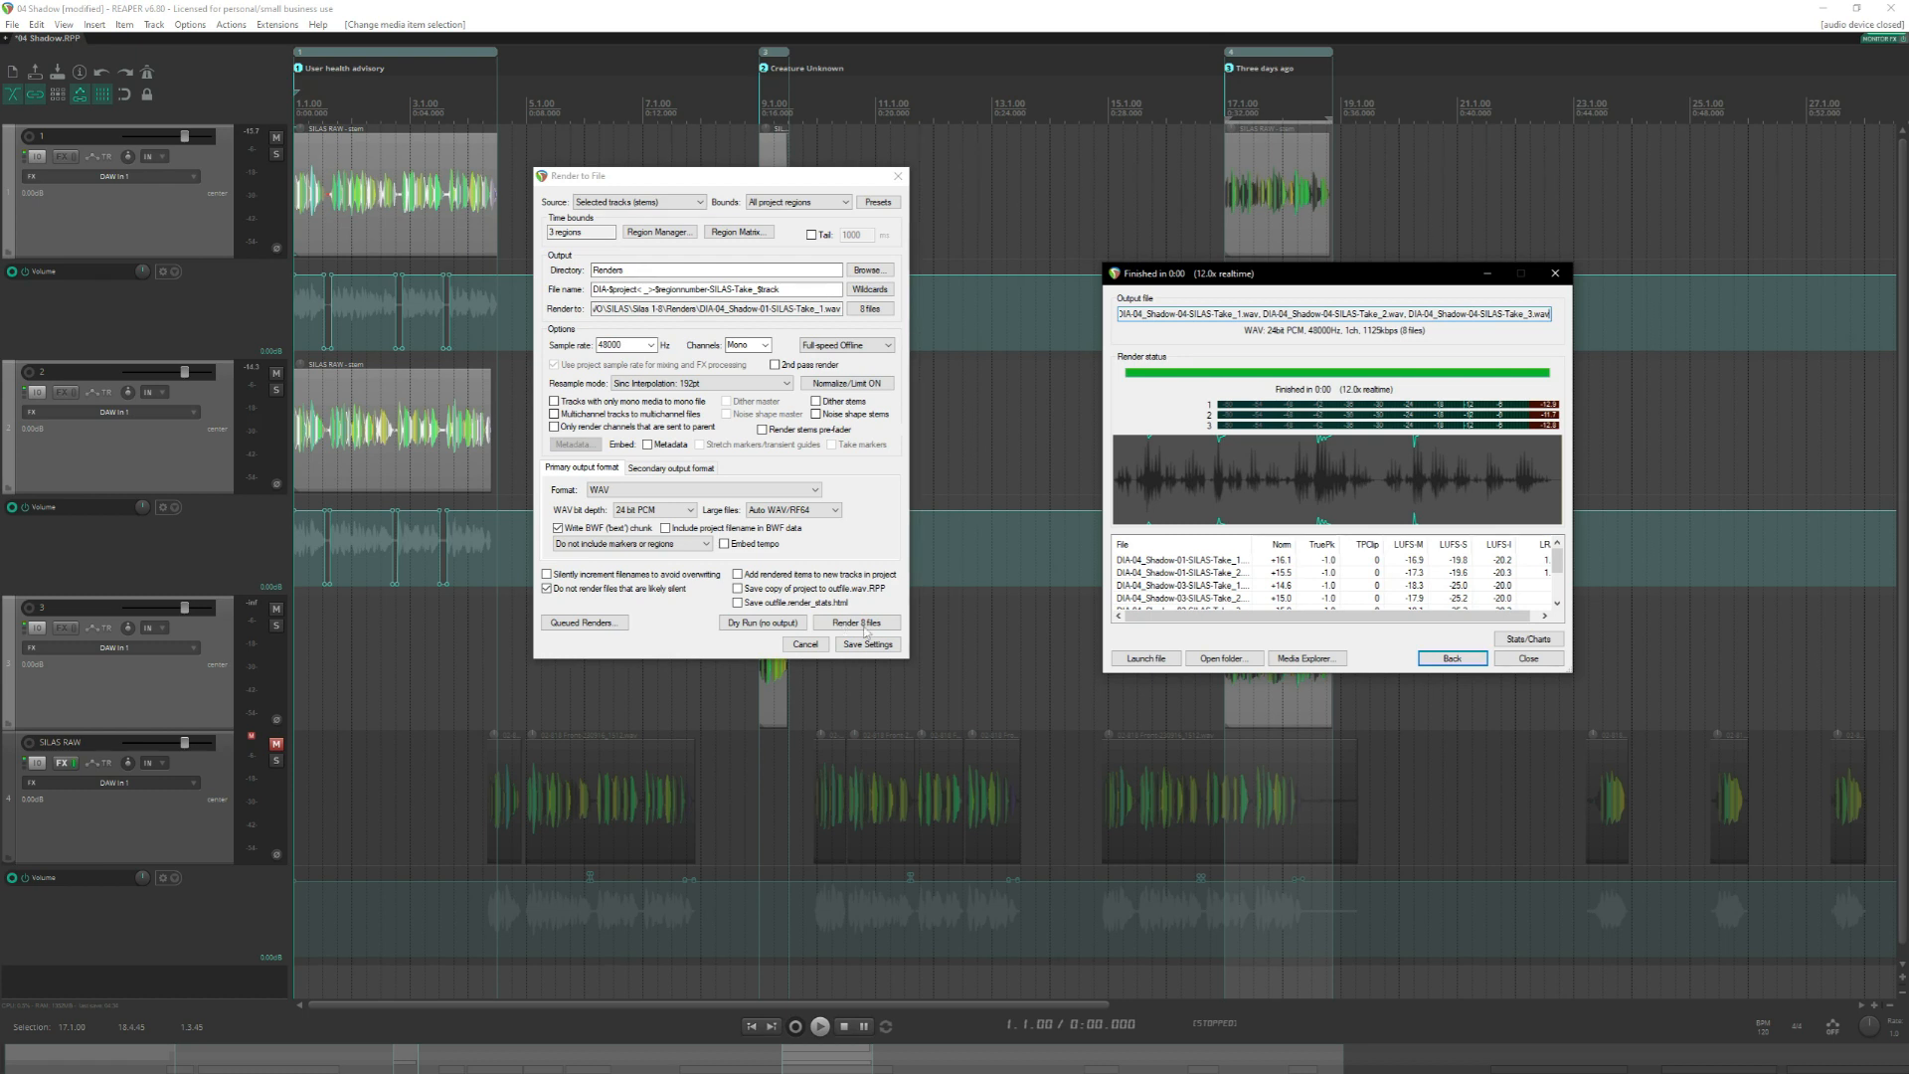
{"action": "left_click", "coordinate": [1522, 659]}
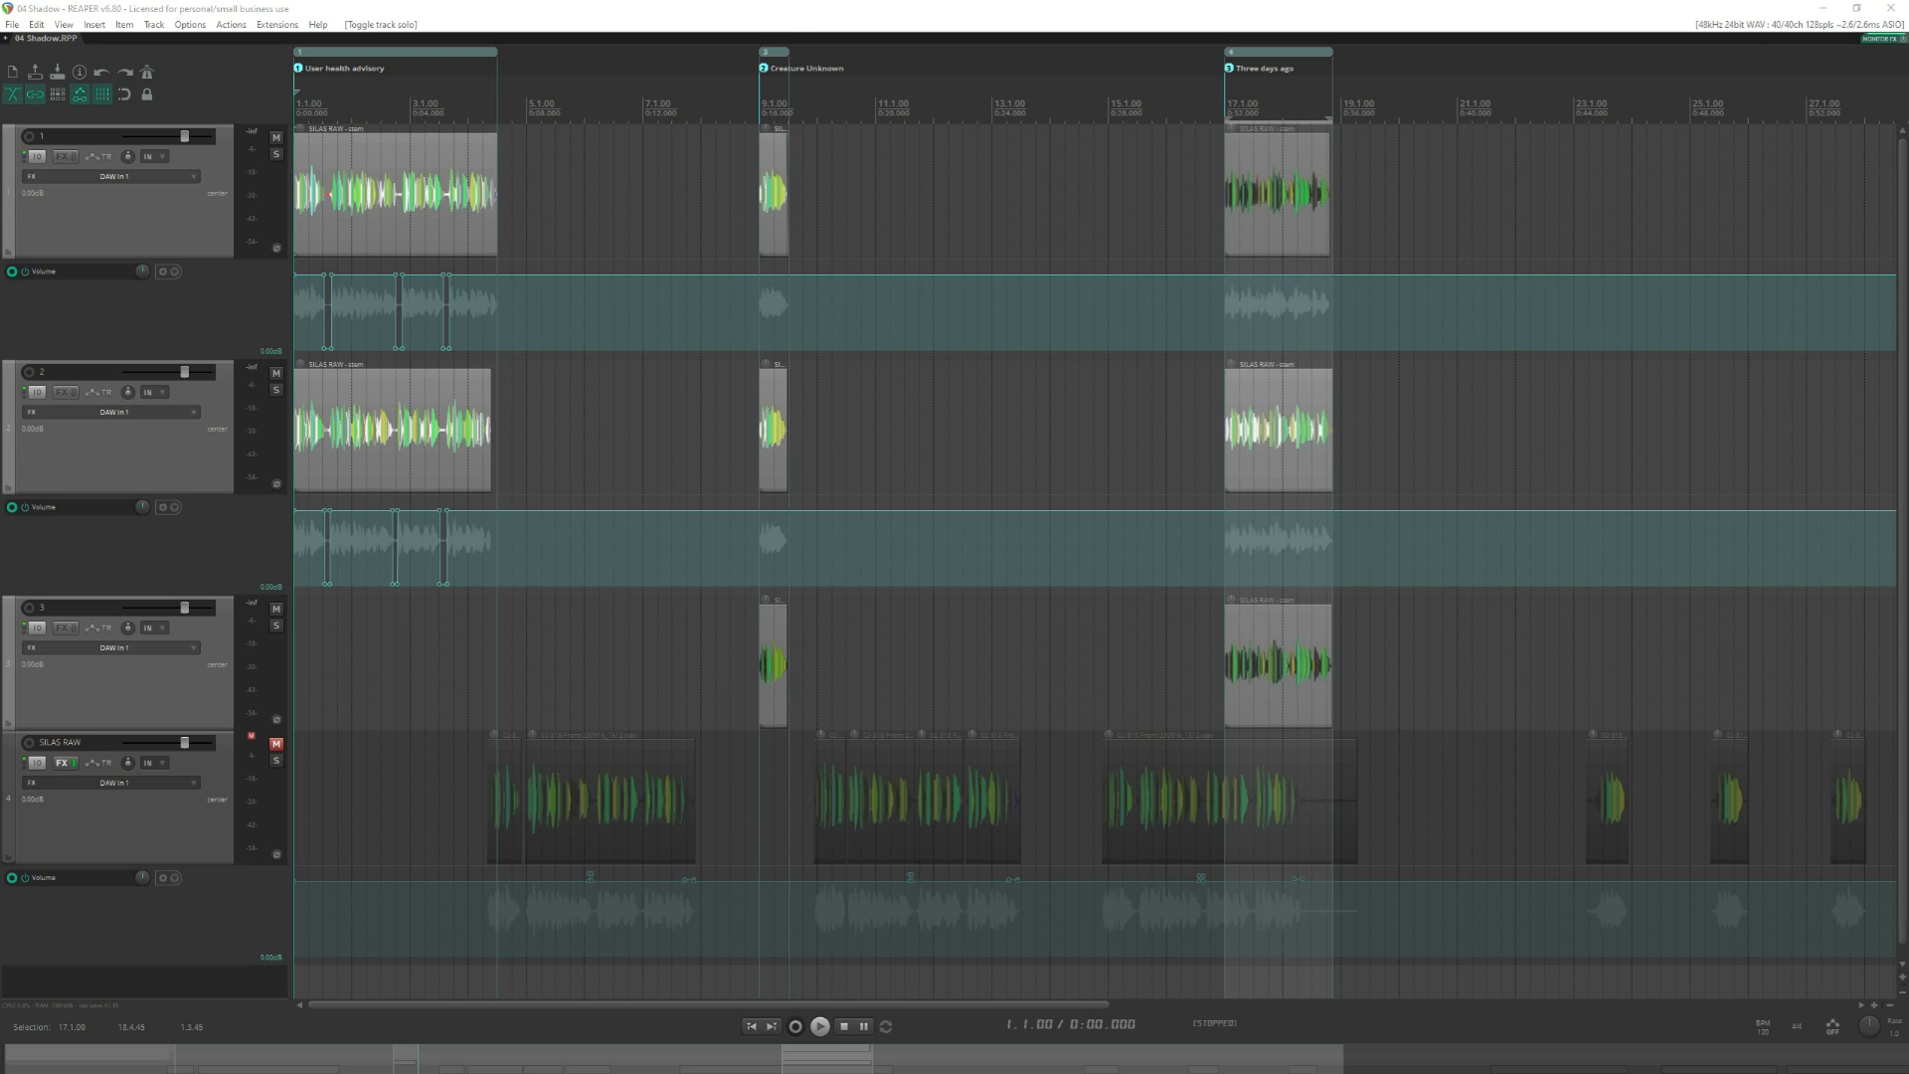
Open a new project tab and import the eight rendered DIA-04_Shadow files from the Renders folder onto separate tracks.
{"action": "left_click", "coordinate": [563, 8]}
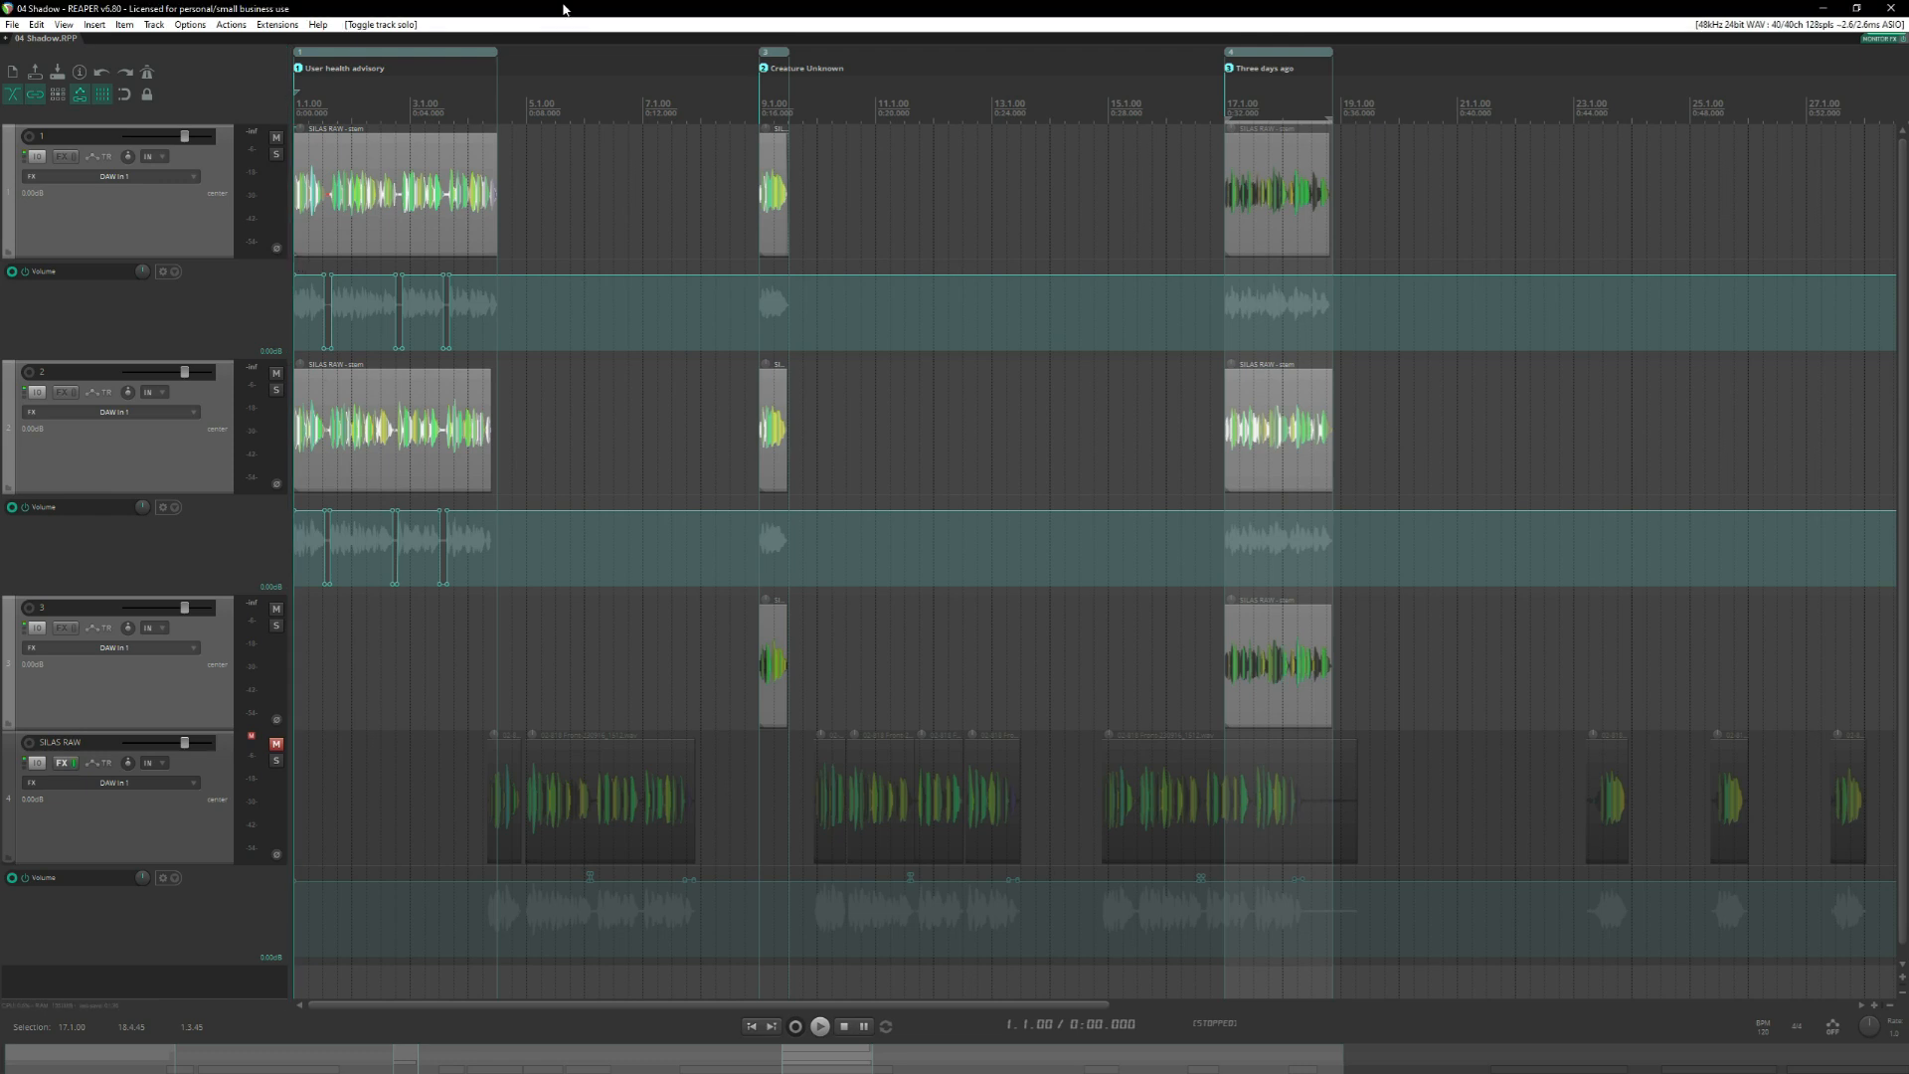
{"action": "key", "text": "ctrl+t"}
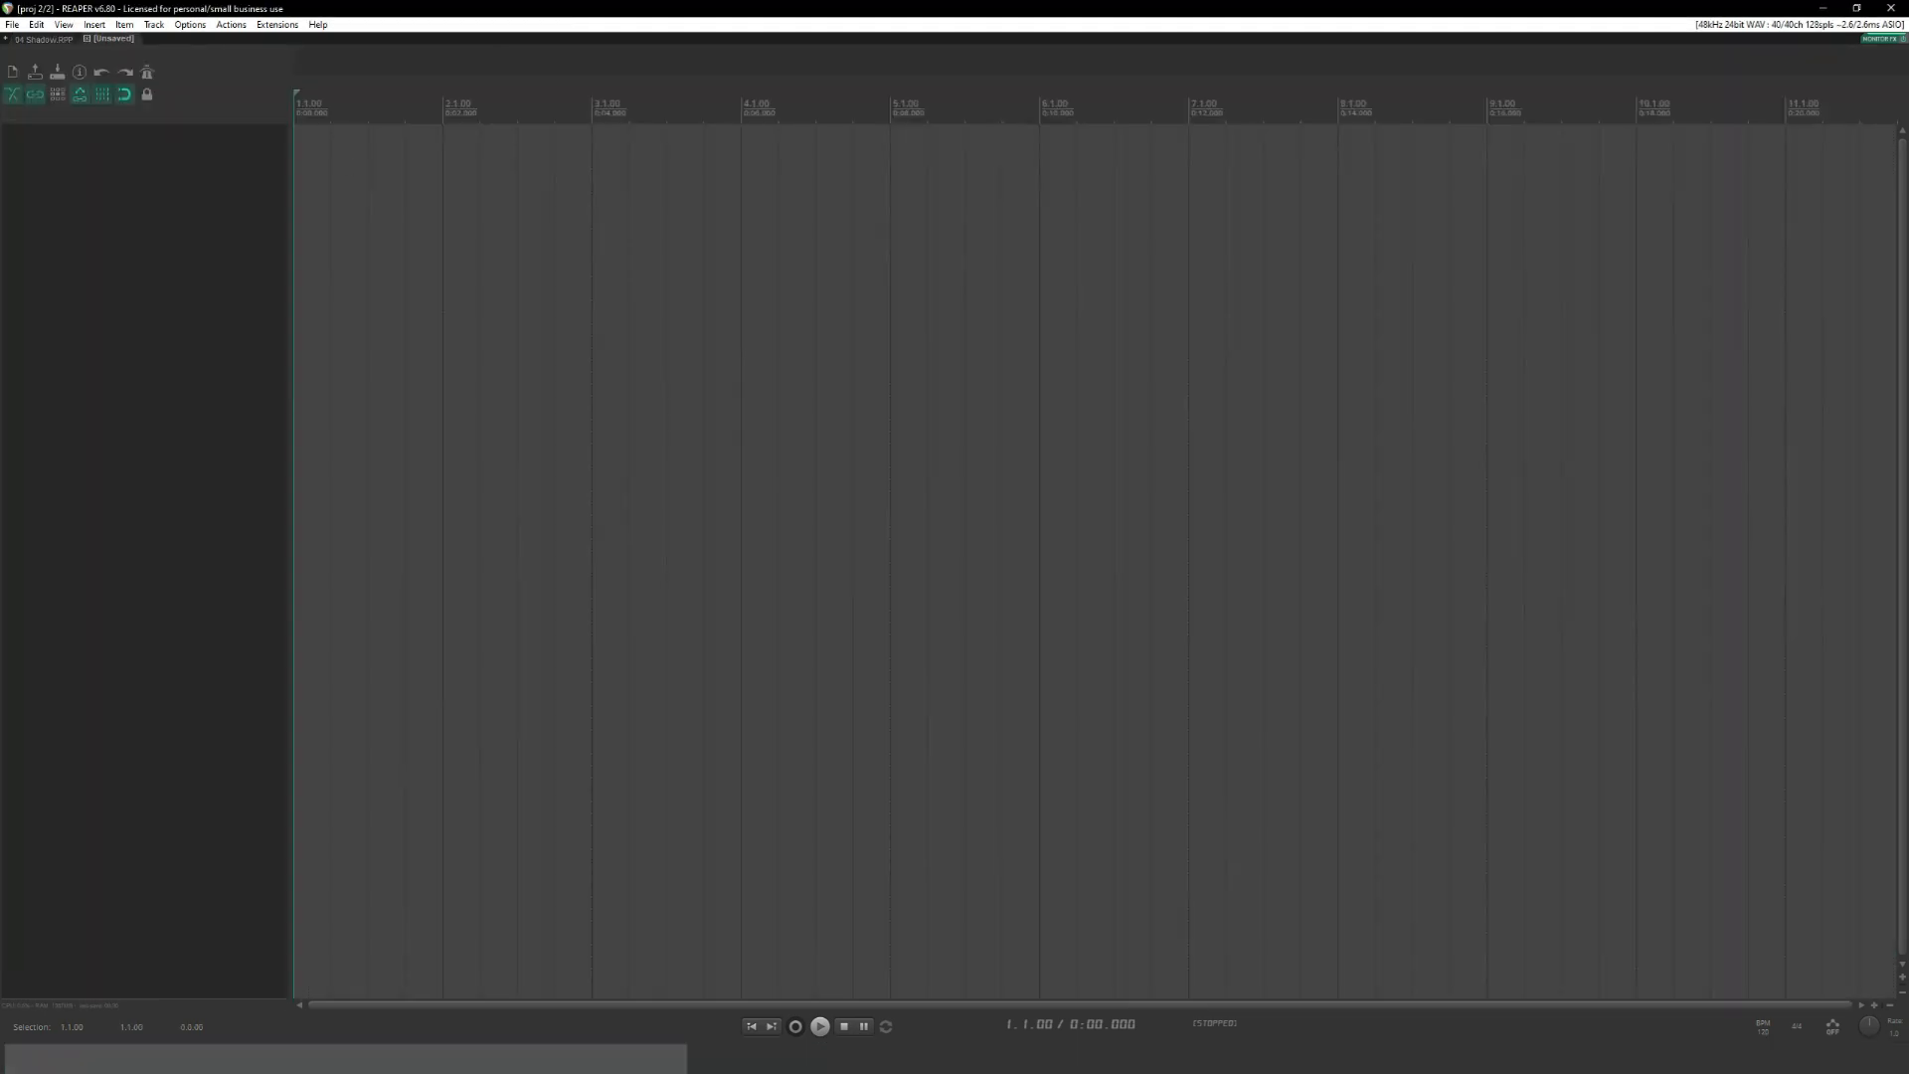
{"action": "key", "text": "alt+Tab"}
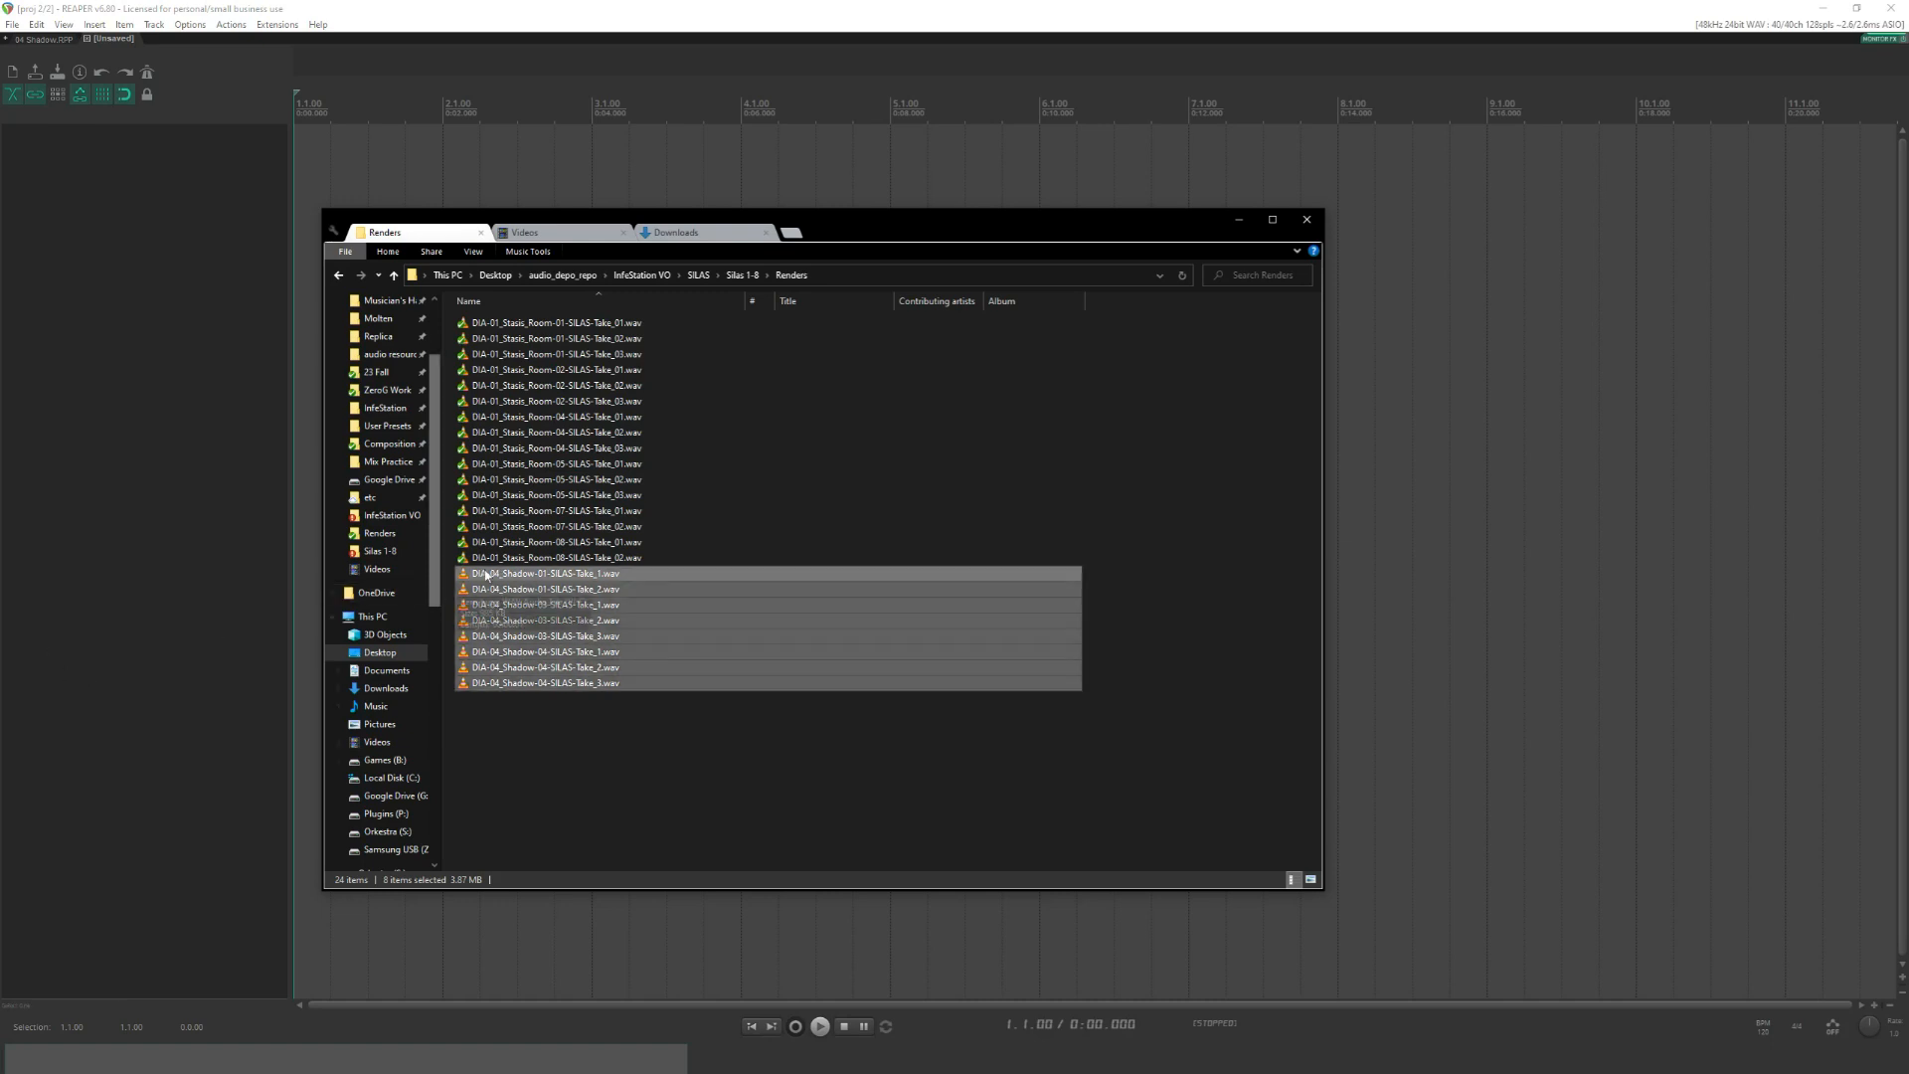
{"action": "left_click_drag", "start_coordinate": [542, 577], "coordinate": [302, 156]}
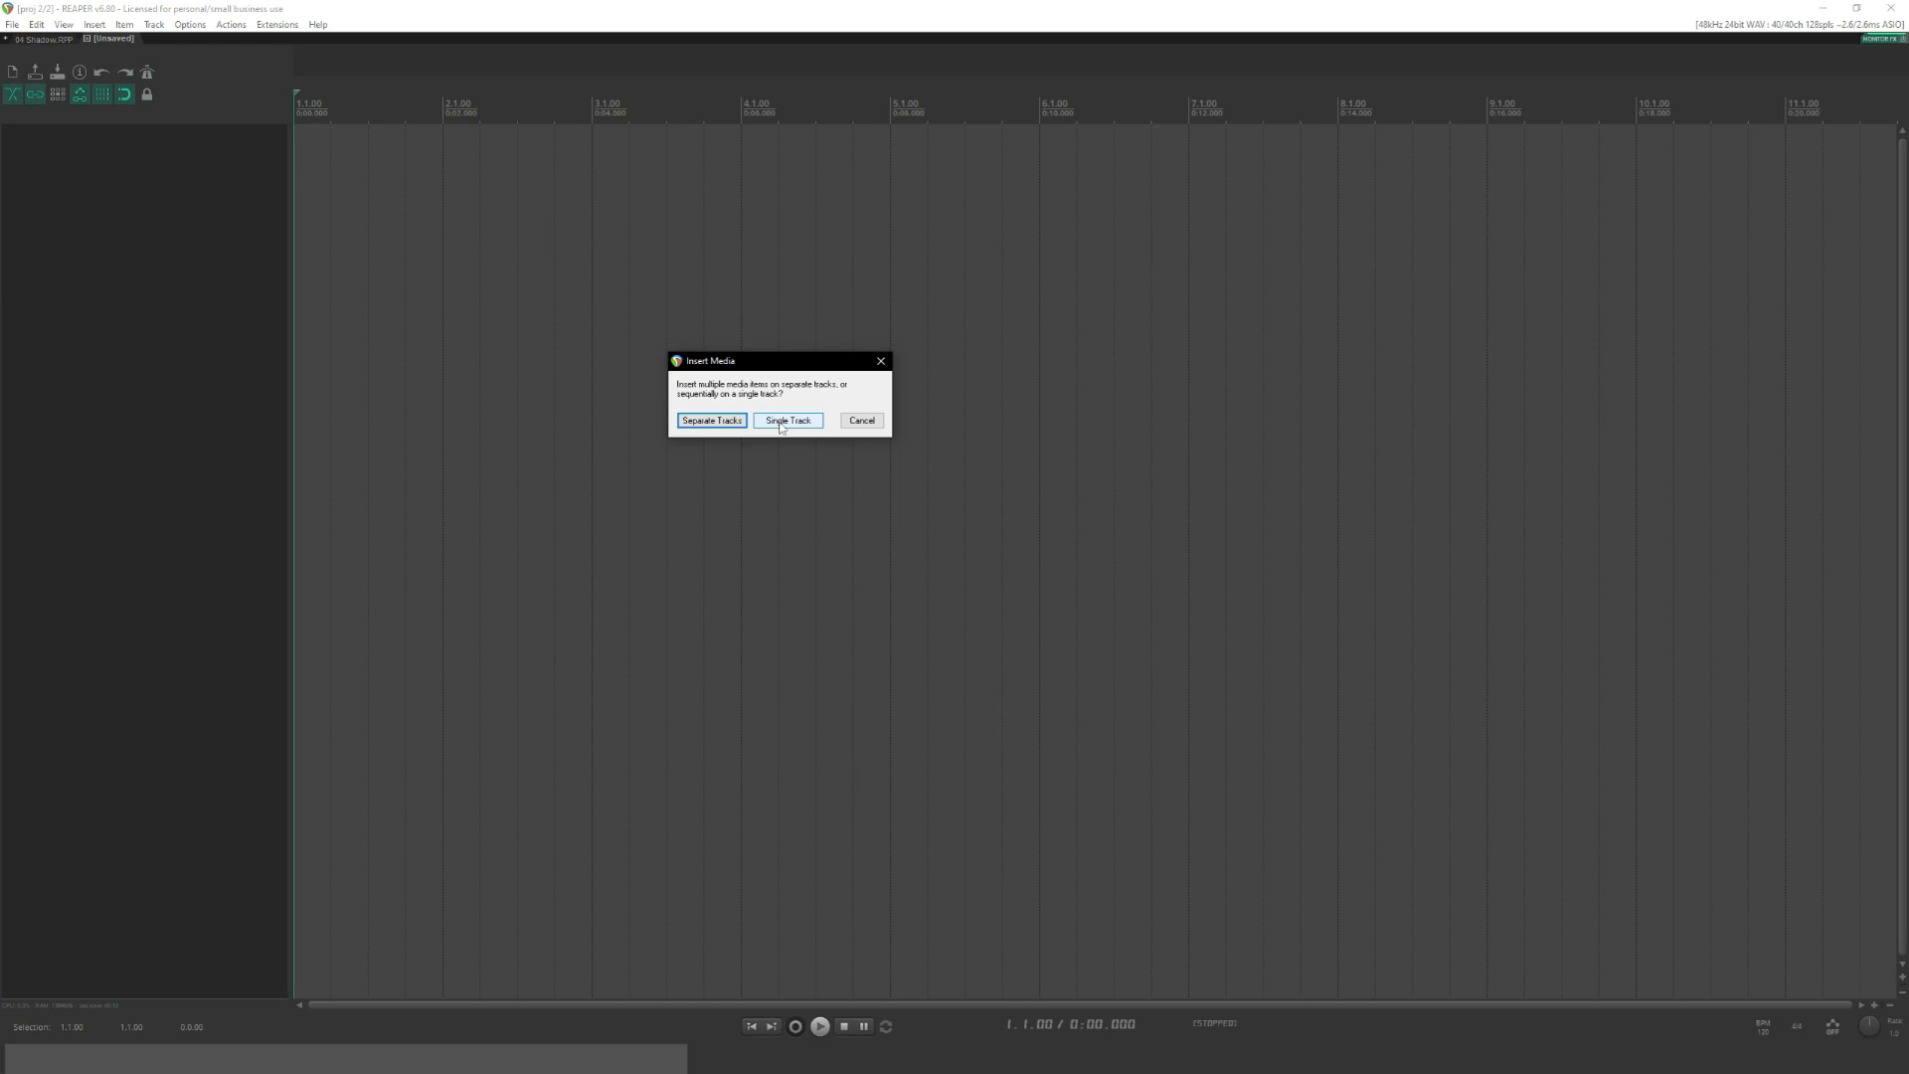
{"action": "left_click", "coordinate": [727, 423]}
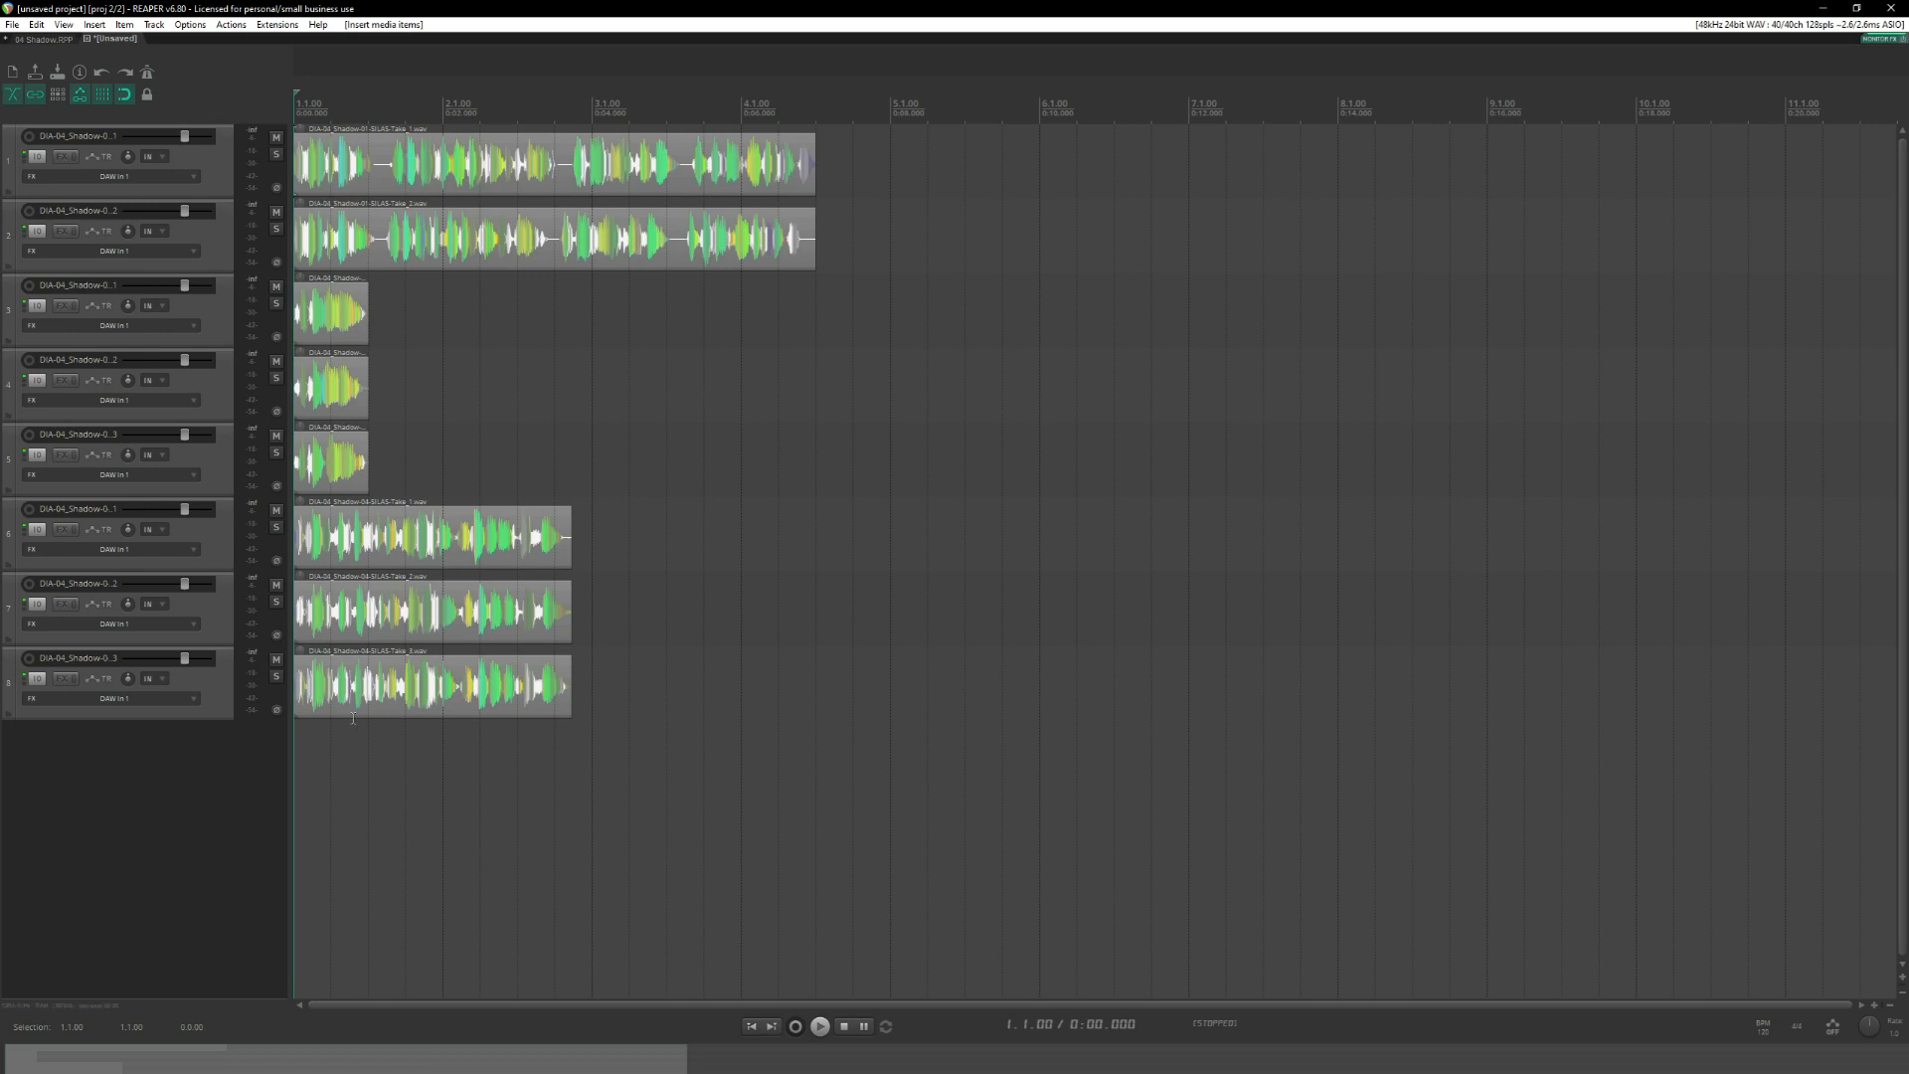
Solo the first imported track exclusively and play the take from the start to check its level on the meter.
{"action": "left_click", "coordinate": [360, 169]}
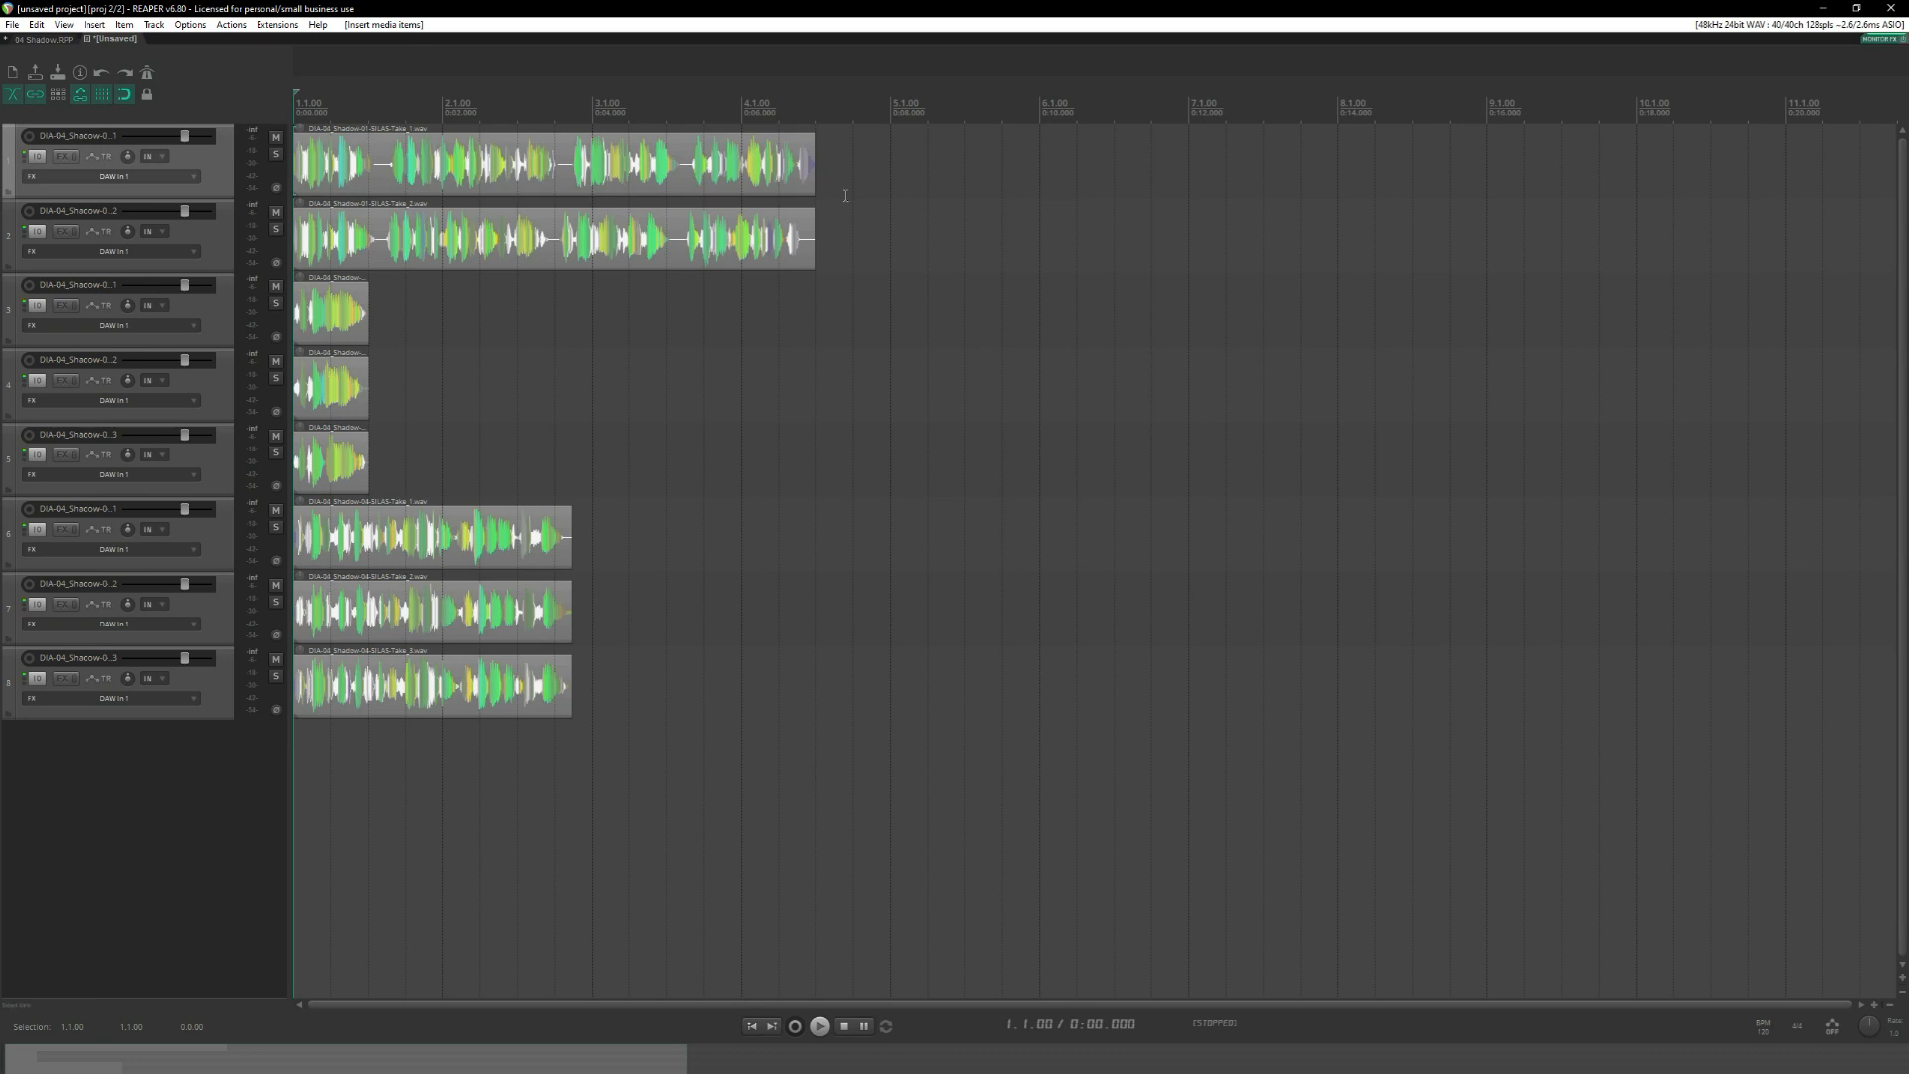
{"action": "left_click", "coordinate": [277, 154]}
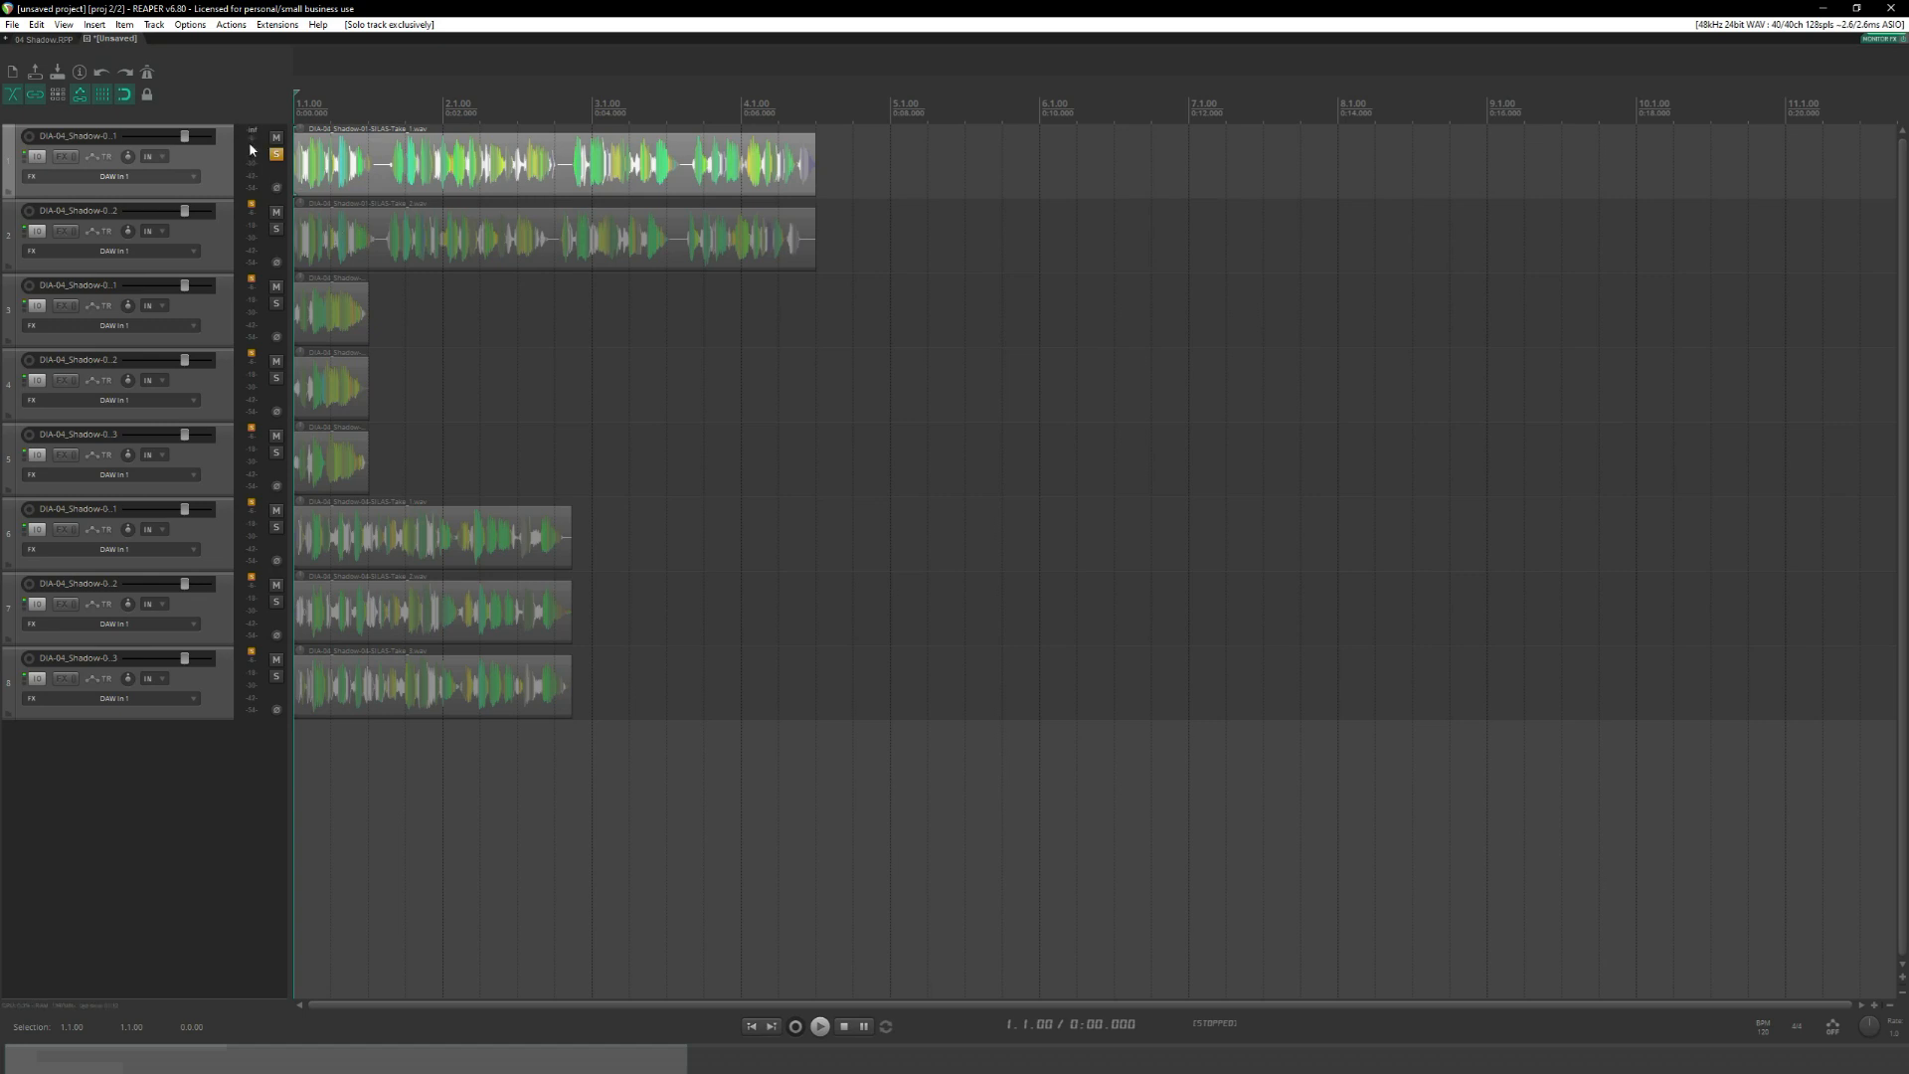
{"action": "key", "text": "space"}
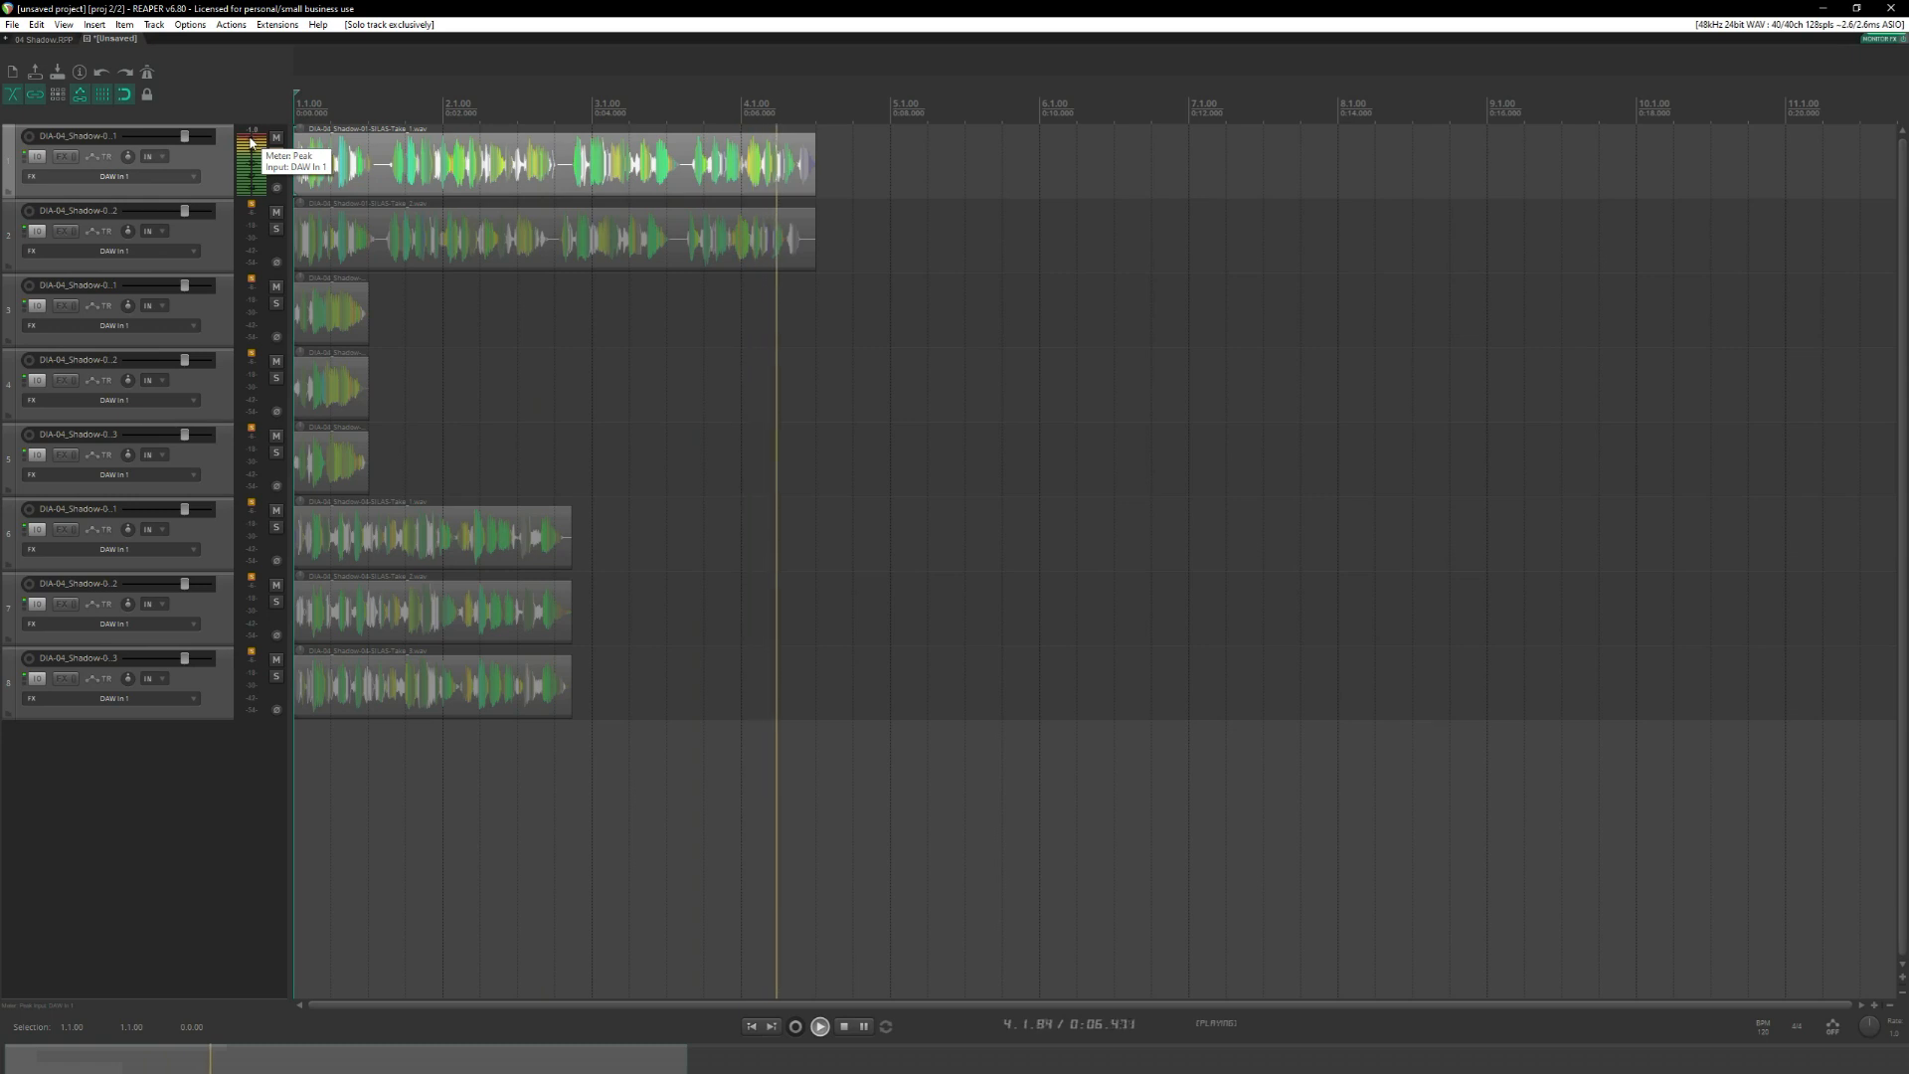
{"action": "key", "text": "space"}
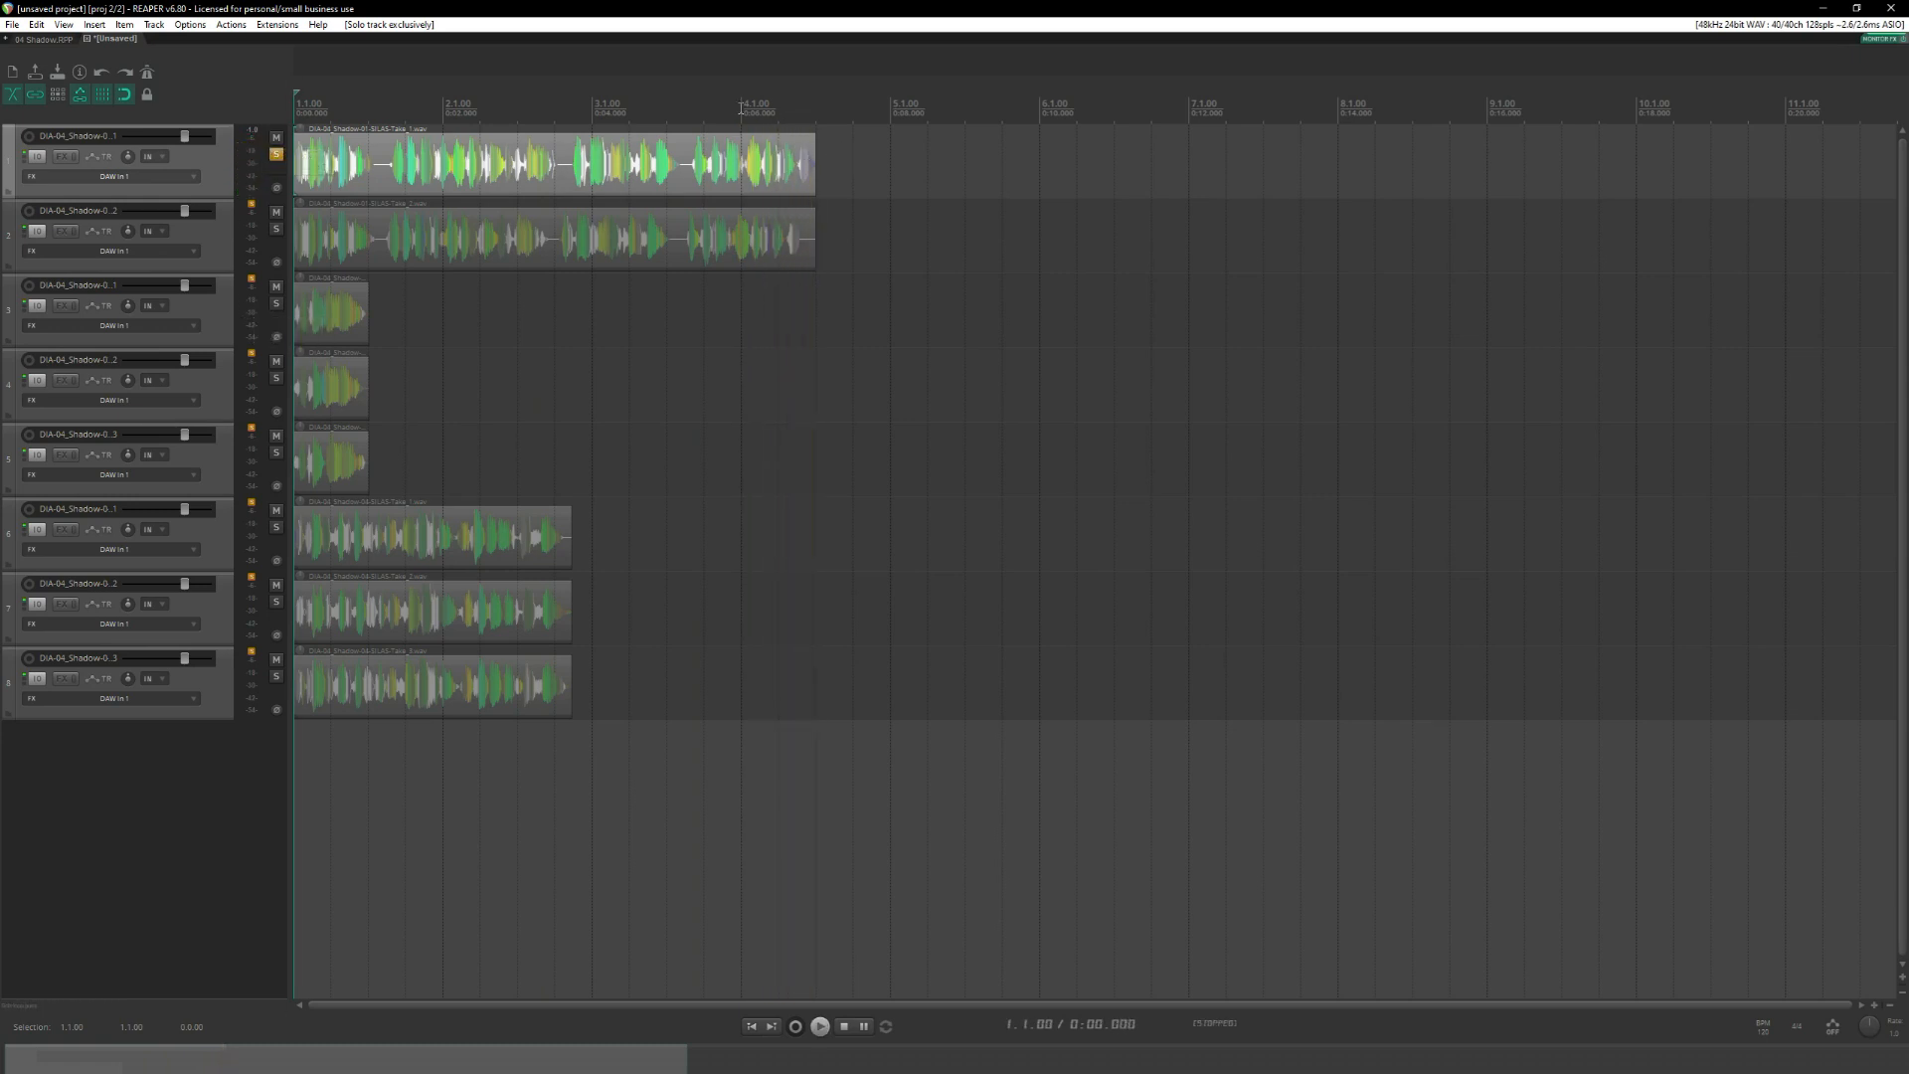
Inspect the first take's end with the edit cursor at 0:07.000, clear the time selection, and return the cursor to 0:03.000.
{"action": "left_click_drag", "start_coordinate": [796, 107], "coordinate": [798, 106]}
{"action": "left_click", "coordinate": [798, 107]}
{"action": "key", "text": "Escape"}
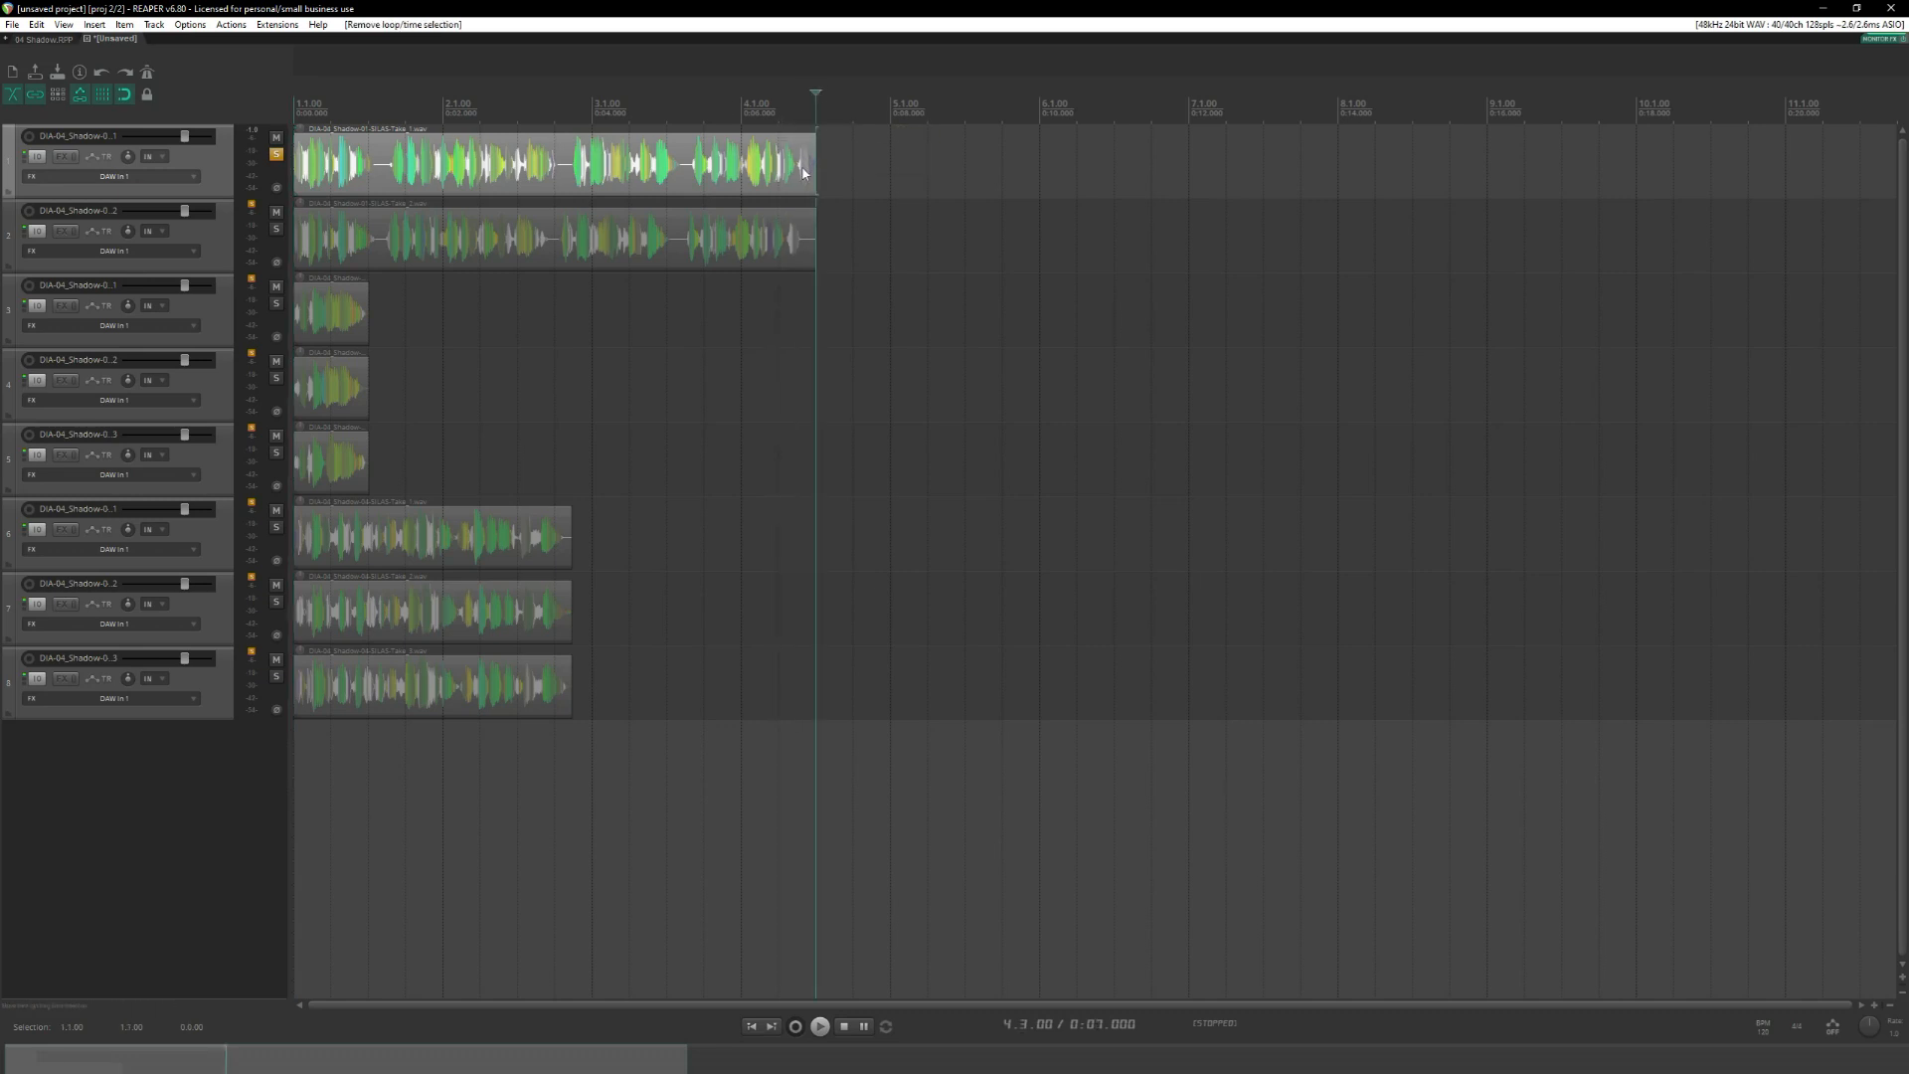
{"action": "left_click", "coordinate": [554, 117]}
{"action": "left_click", "coordinate": [523, 113]}
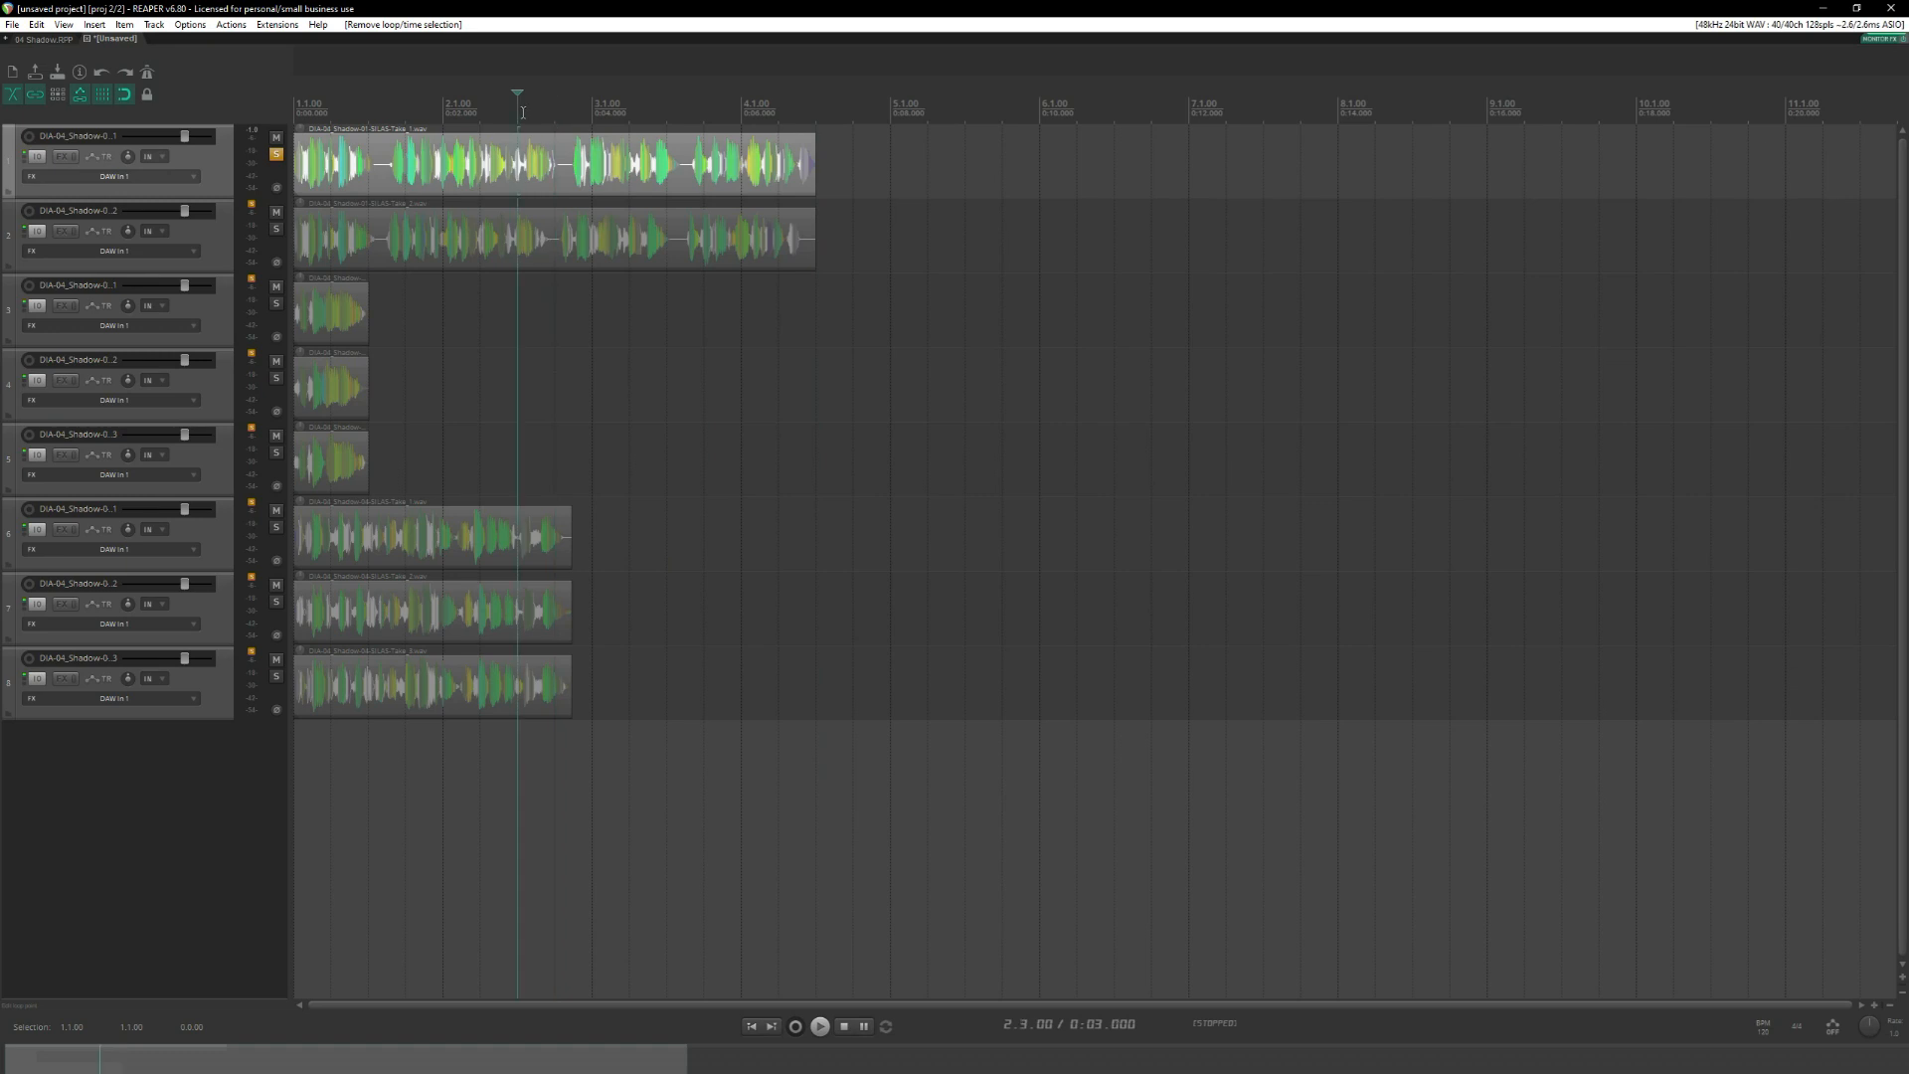